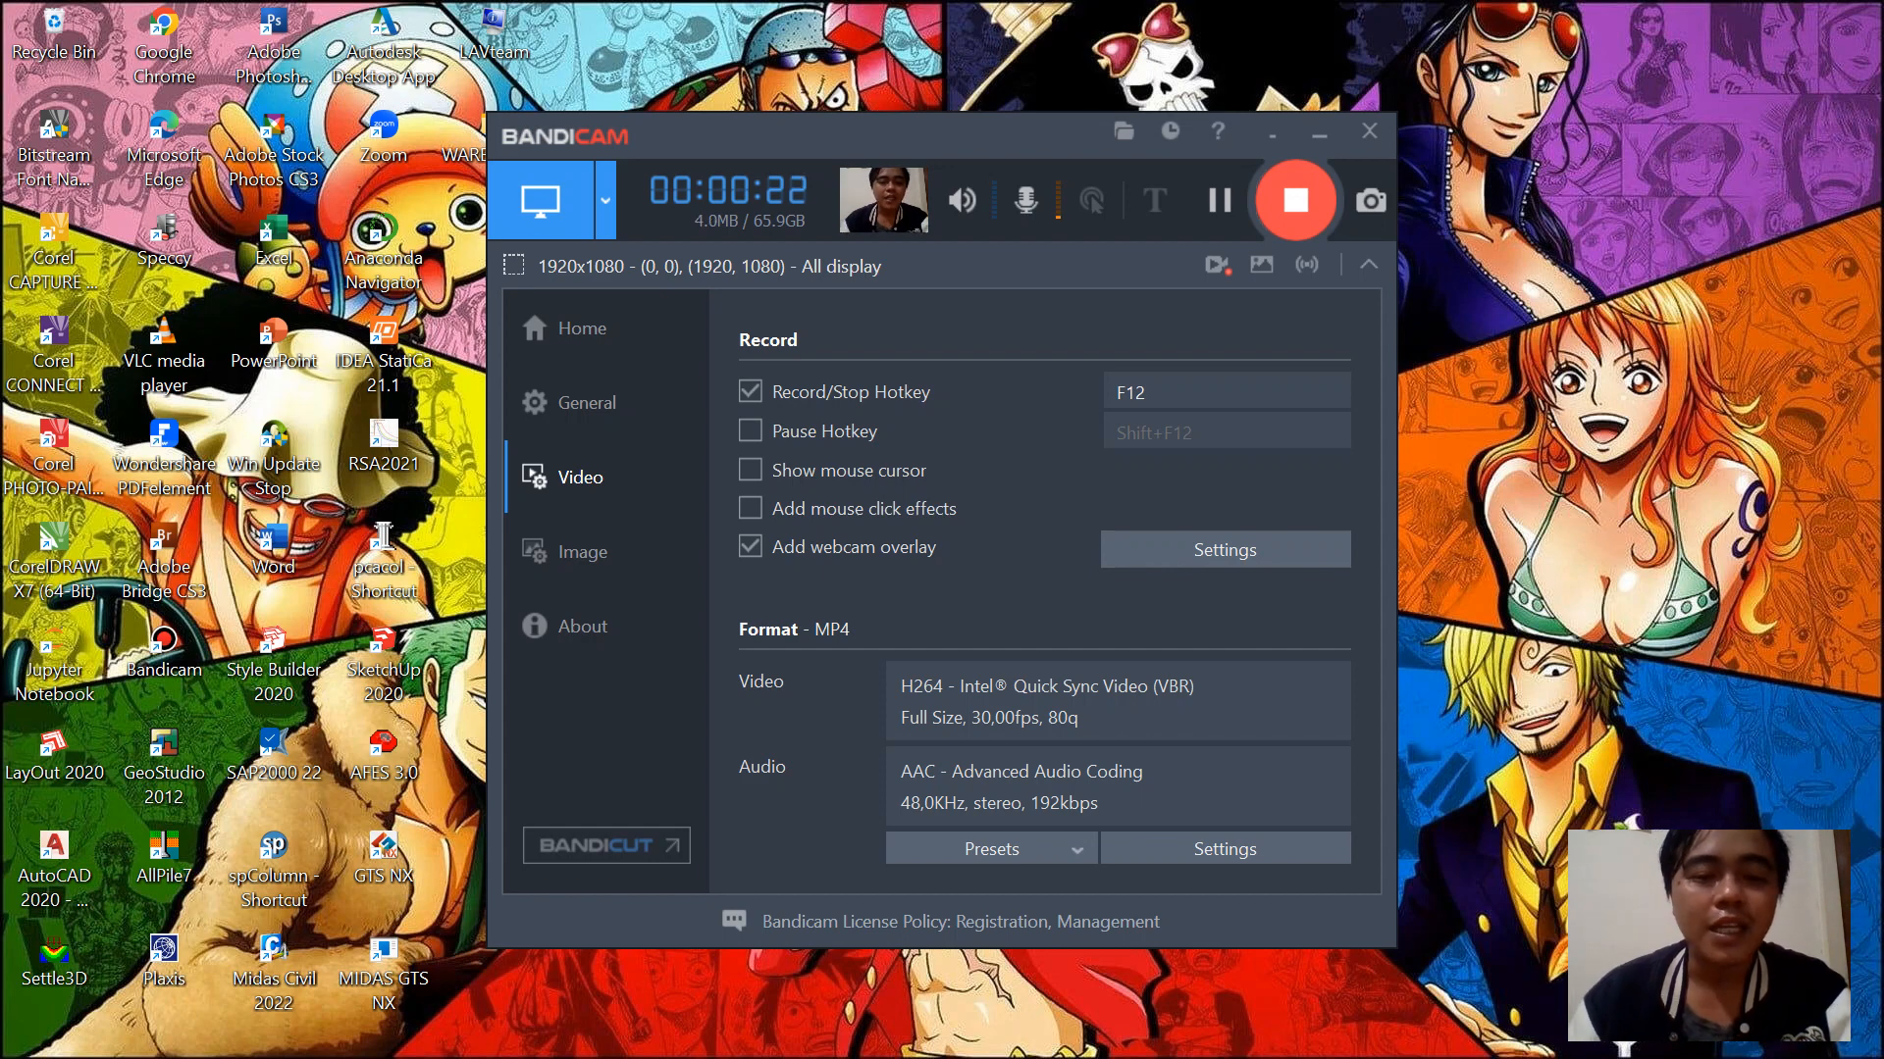
Open the WAREHOUSE workbook from the PERHITUNGAN subfolder of the desktop's WAREHOUSE folder and switch to Excel
{"action": "left_click", "coordinate": [1319, 132]}
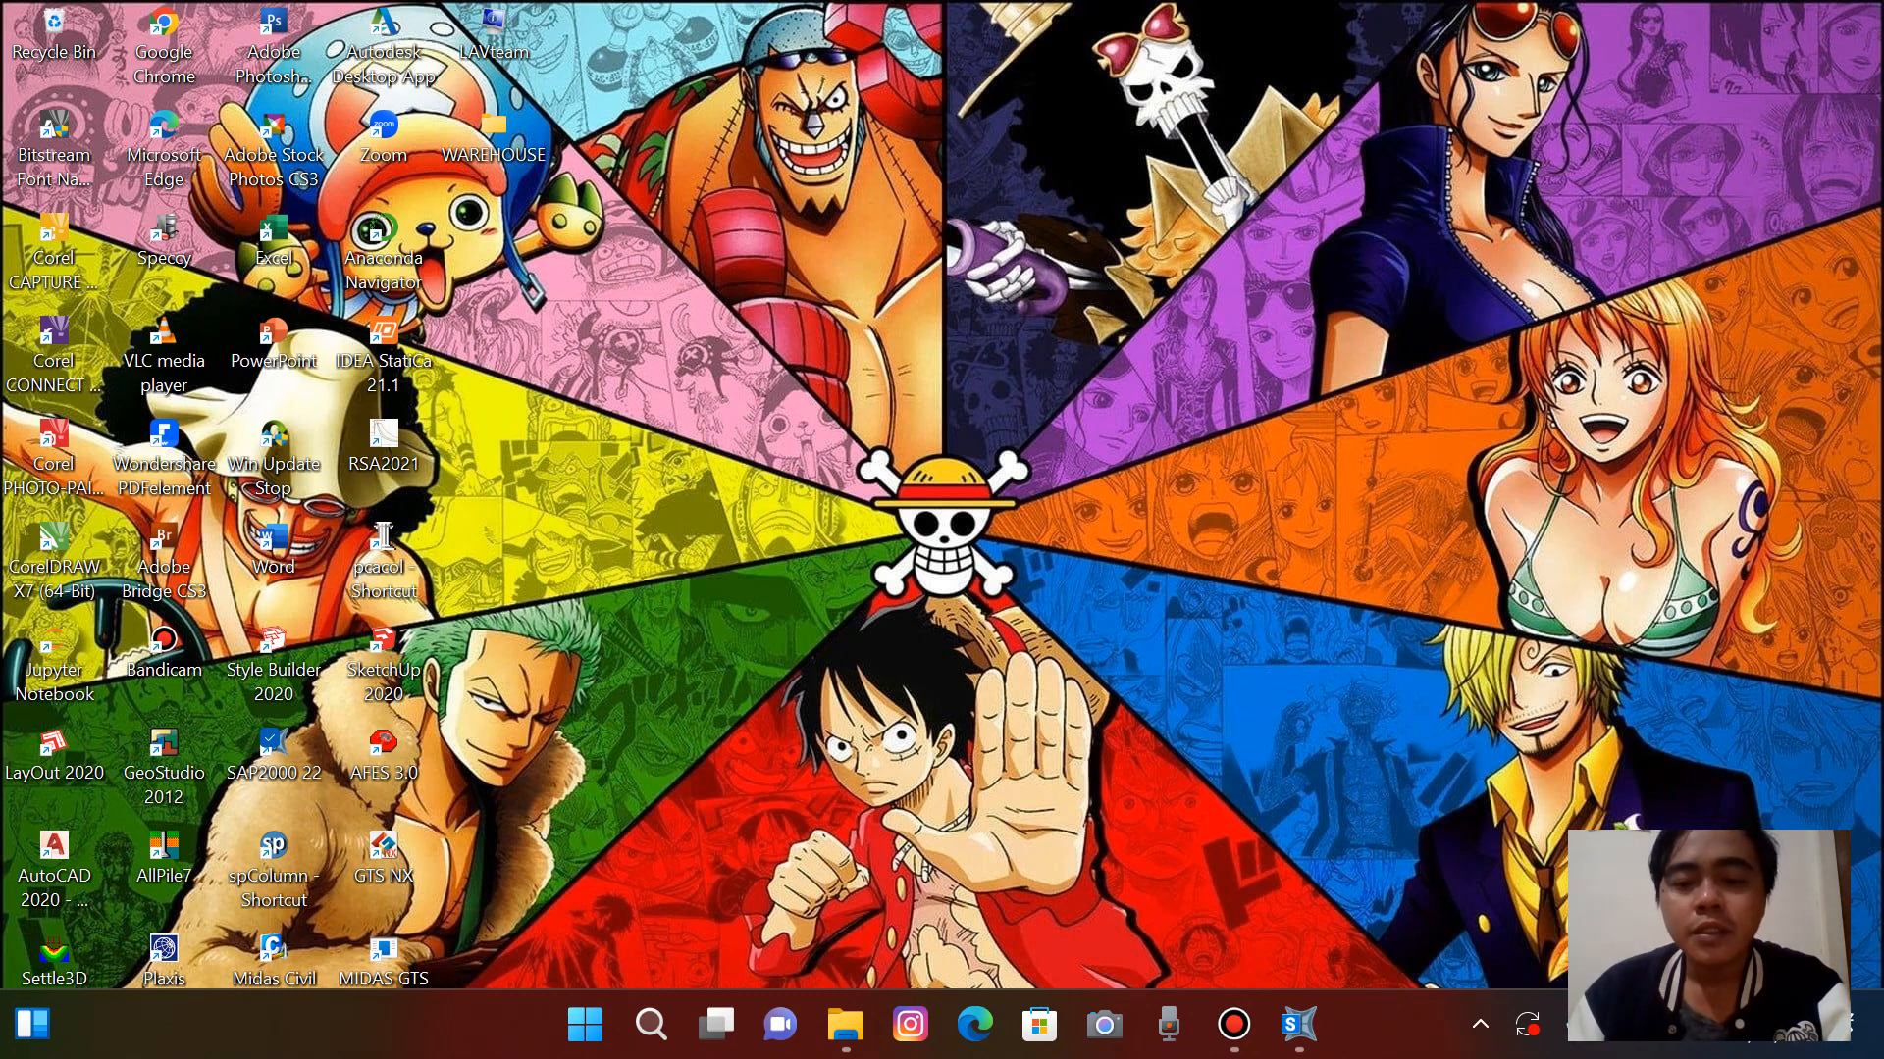
{"action": "double_click", "coordinate": [493, 132]}
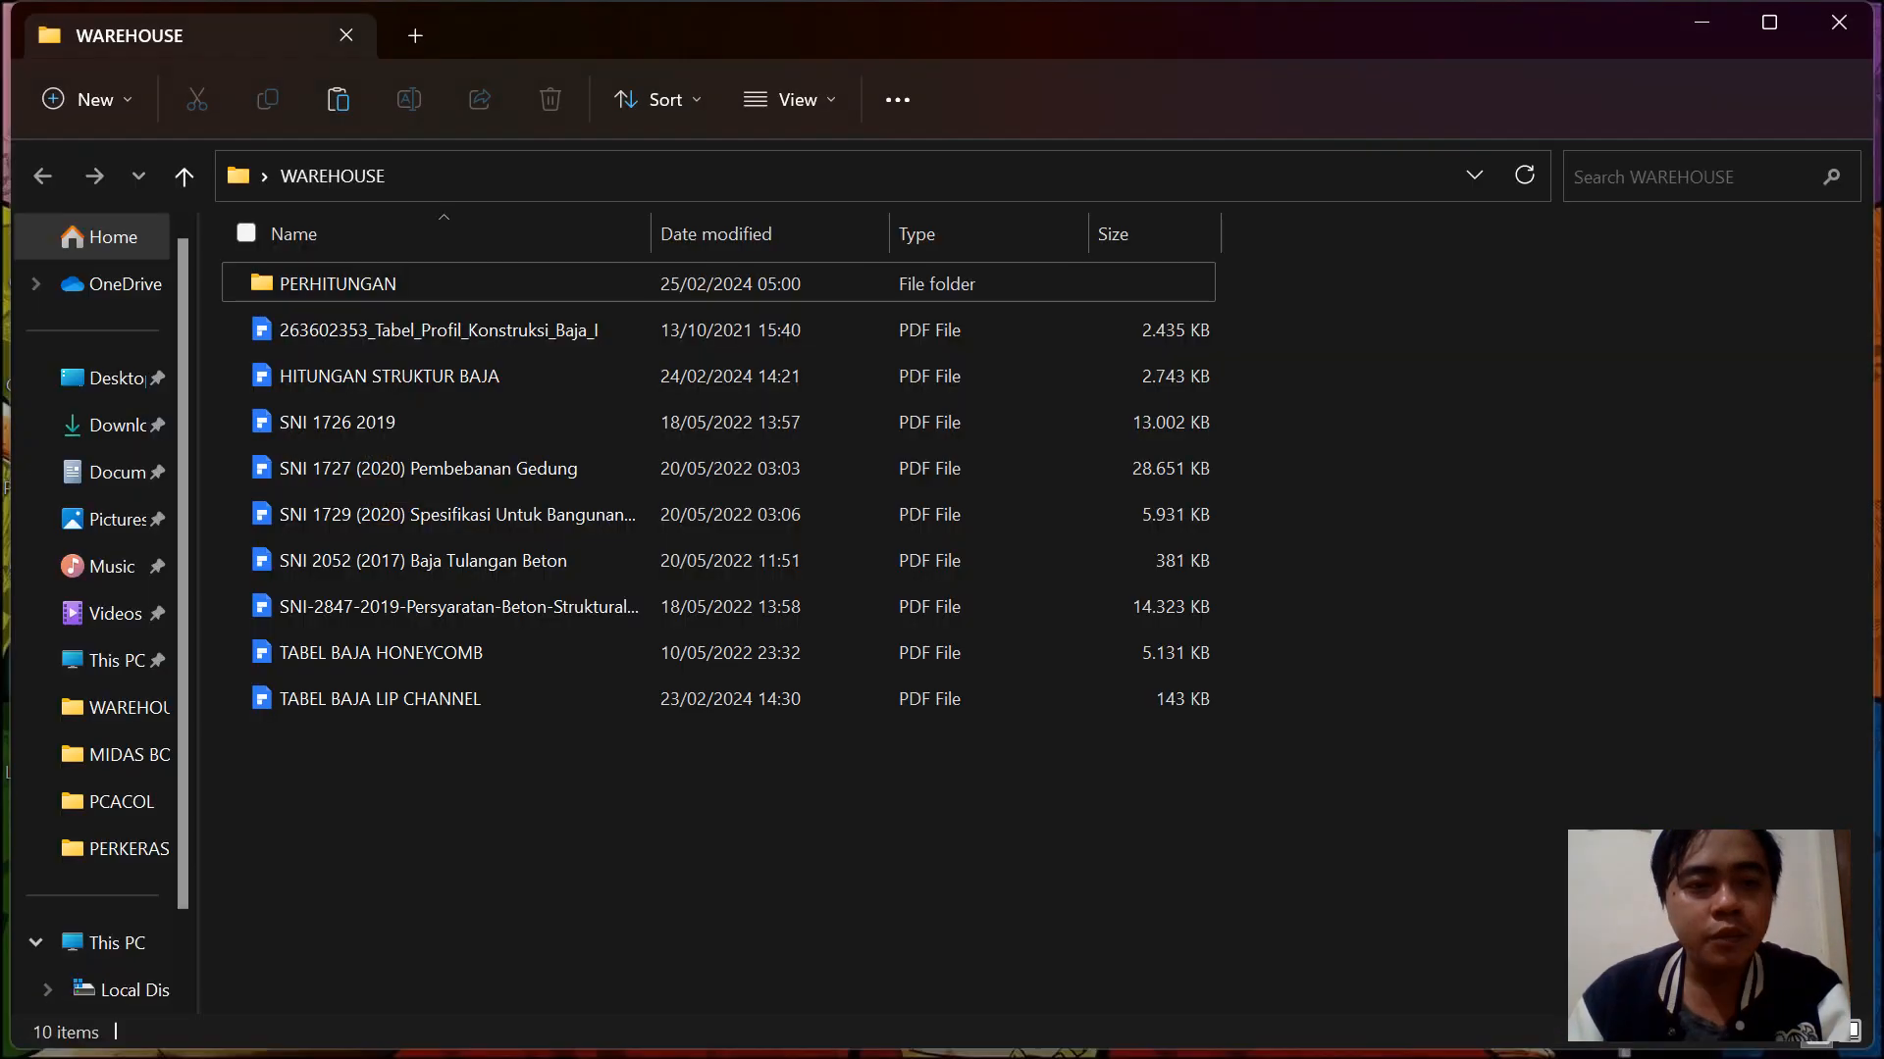
{"action": "double_click", "coordinate": [334, 282]}
{"action": "left_click", "coordinate": [333, 282]}
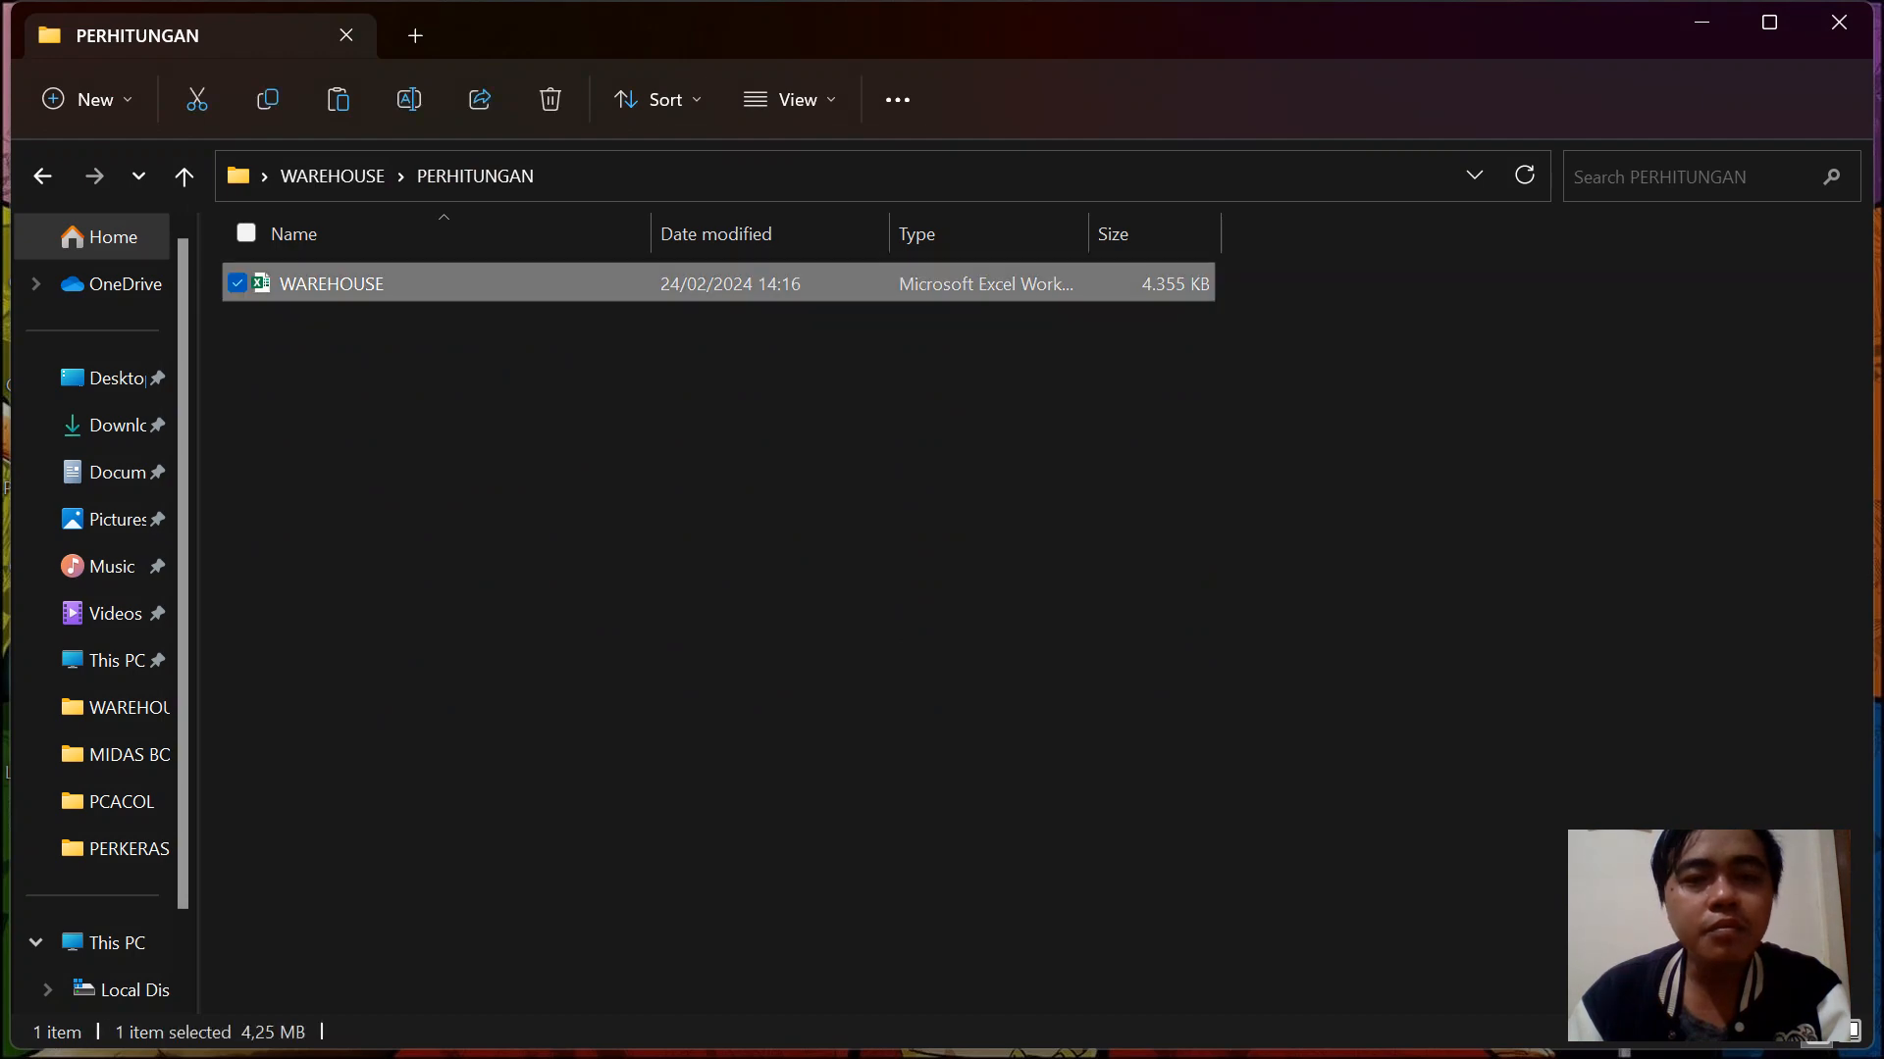
{"action": "left_click", "coordinate": [1768, 22]}
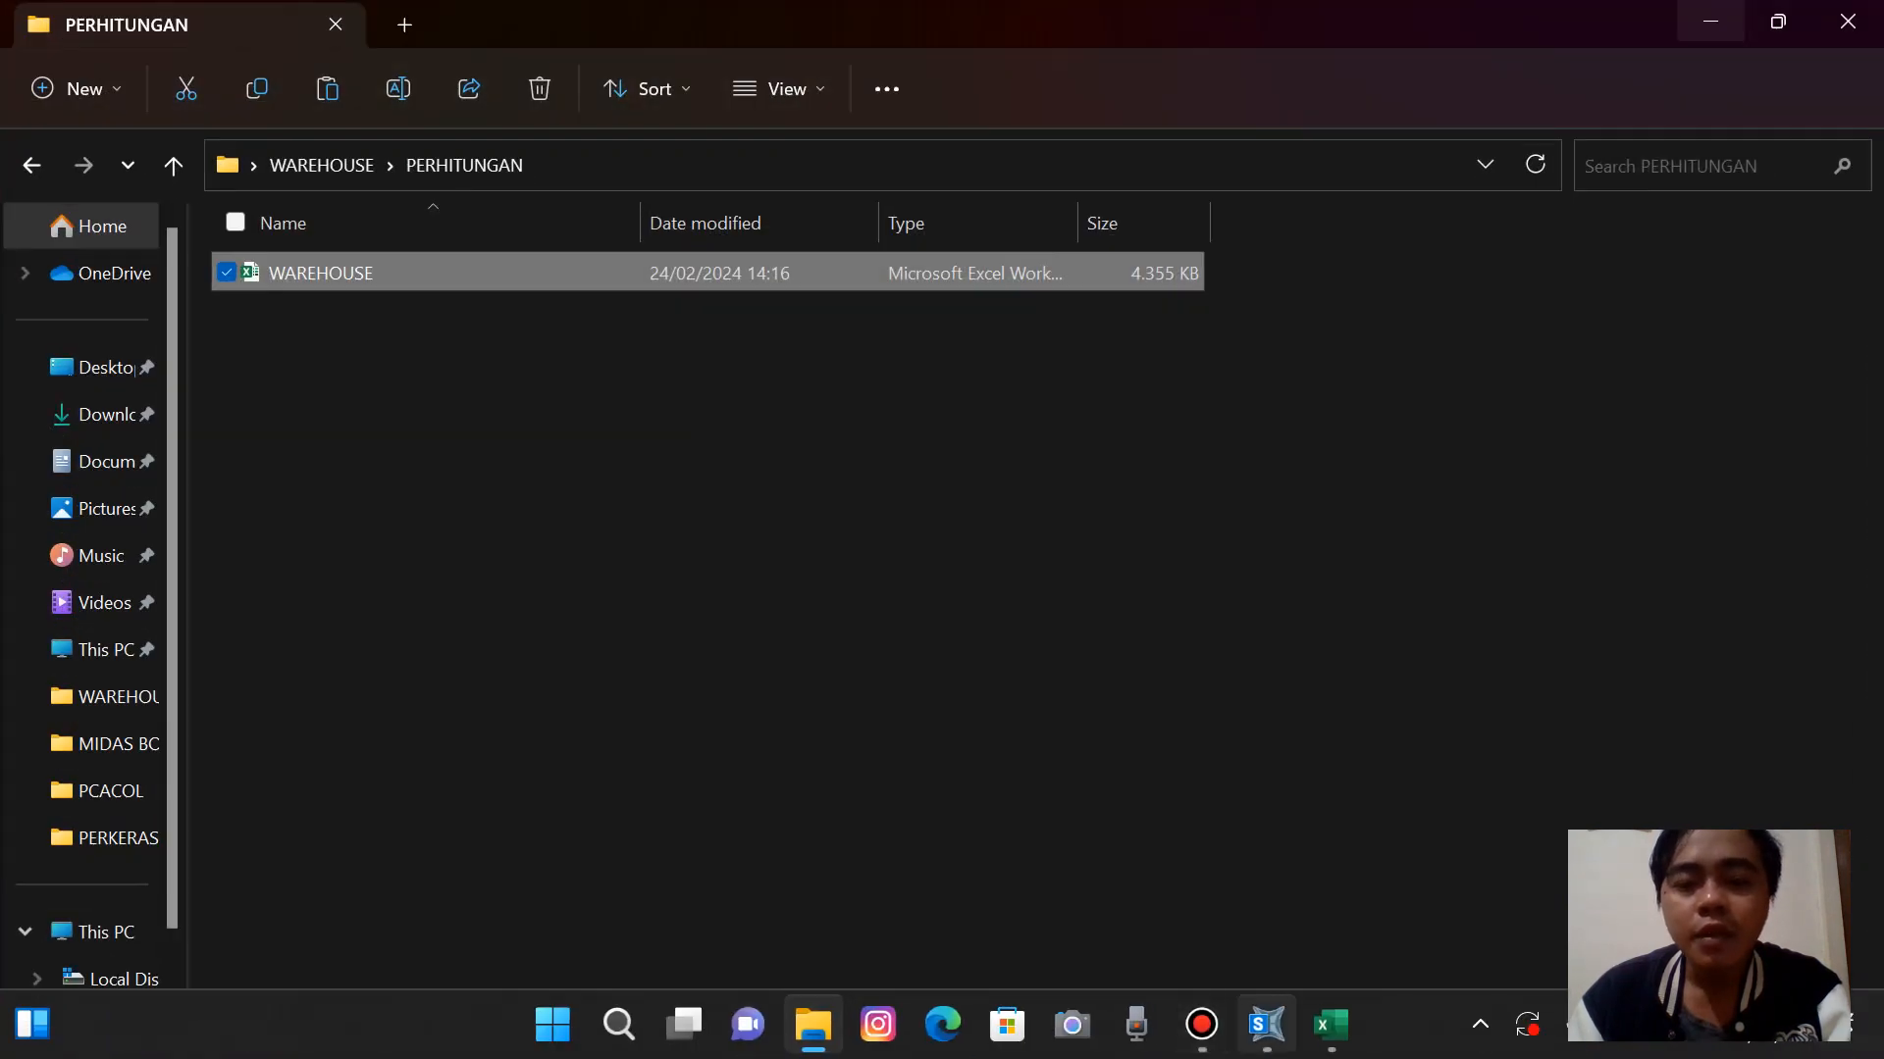
{"action": "left_click", "coordinate": [1330, 1025]}
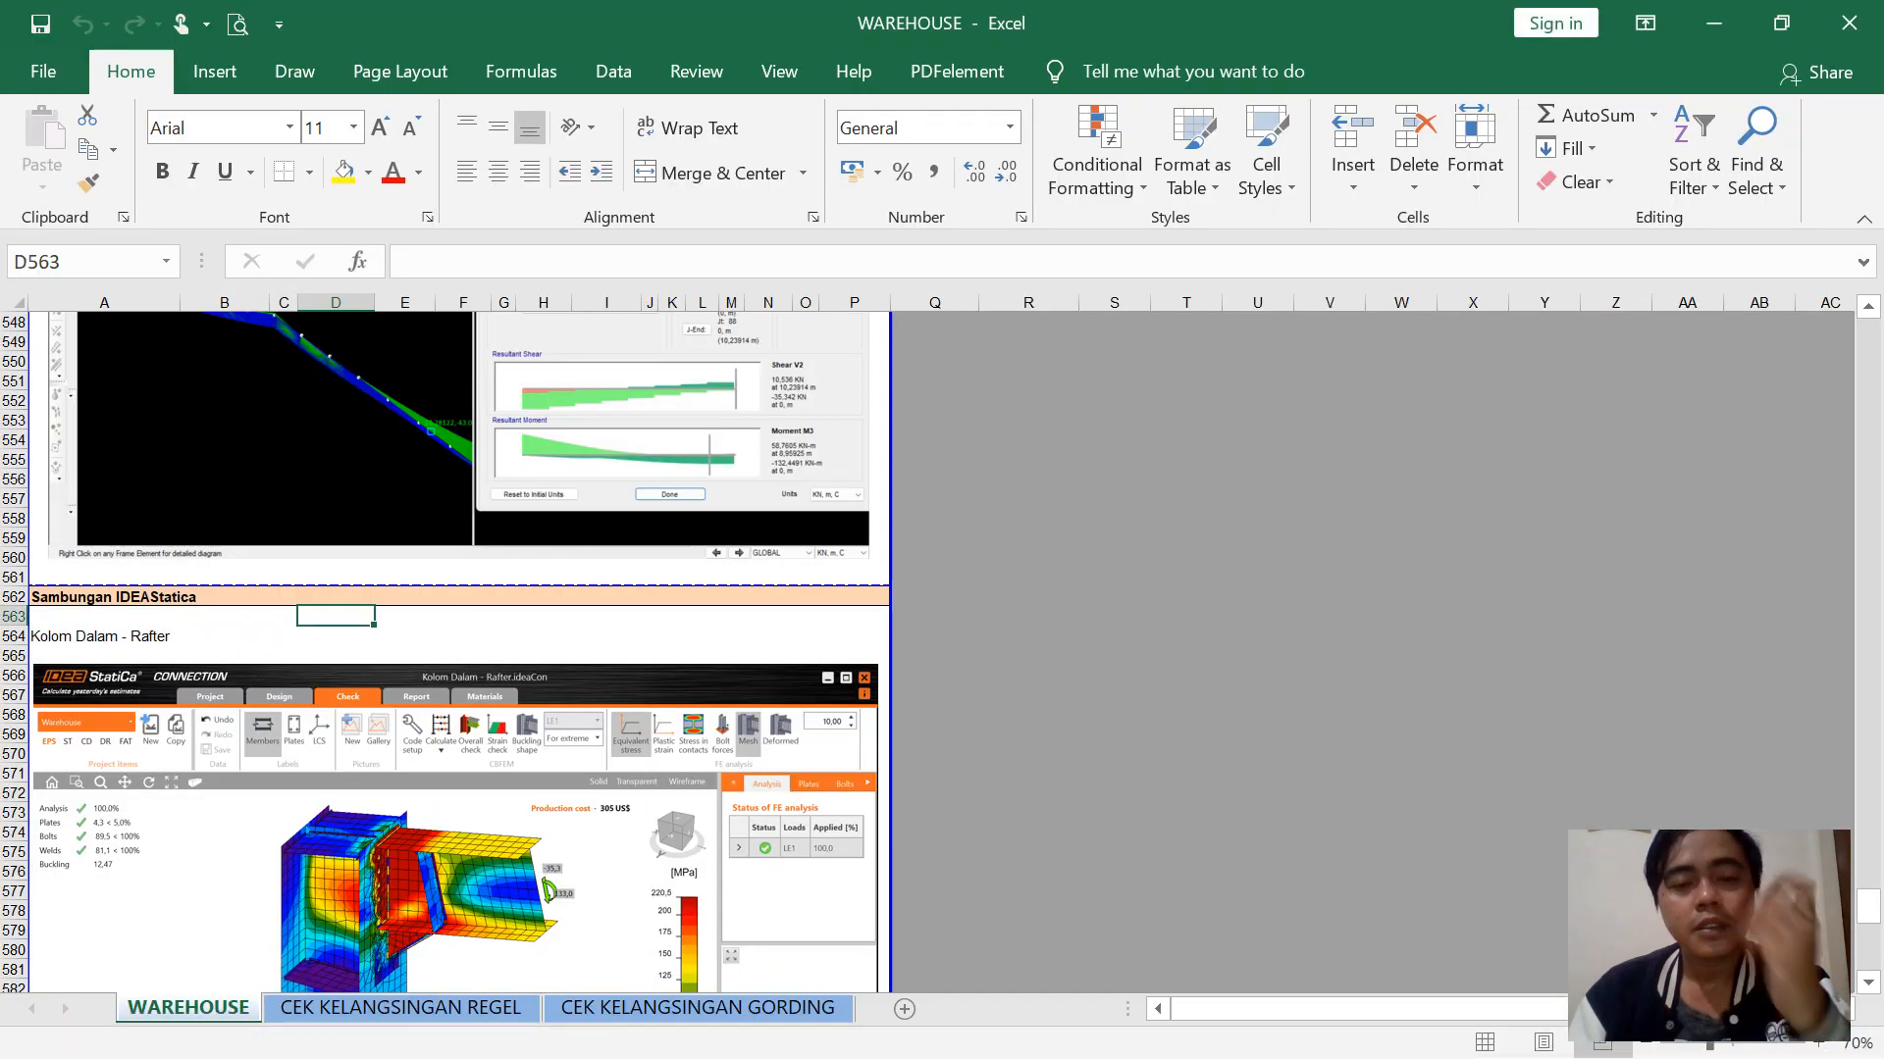
Examine the portal frame and side elevation drawings under Data Geometri at the start of the WAREHOUSE sheet
{"action": "scroll", "coordinate": [445, 652], "scroll_direction": "down", "scroll_amount": 1}
{"action": "scroll", "coordinate": [445, 651], "scroll_direction": "up", "scroll_amount": 20}
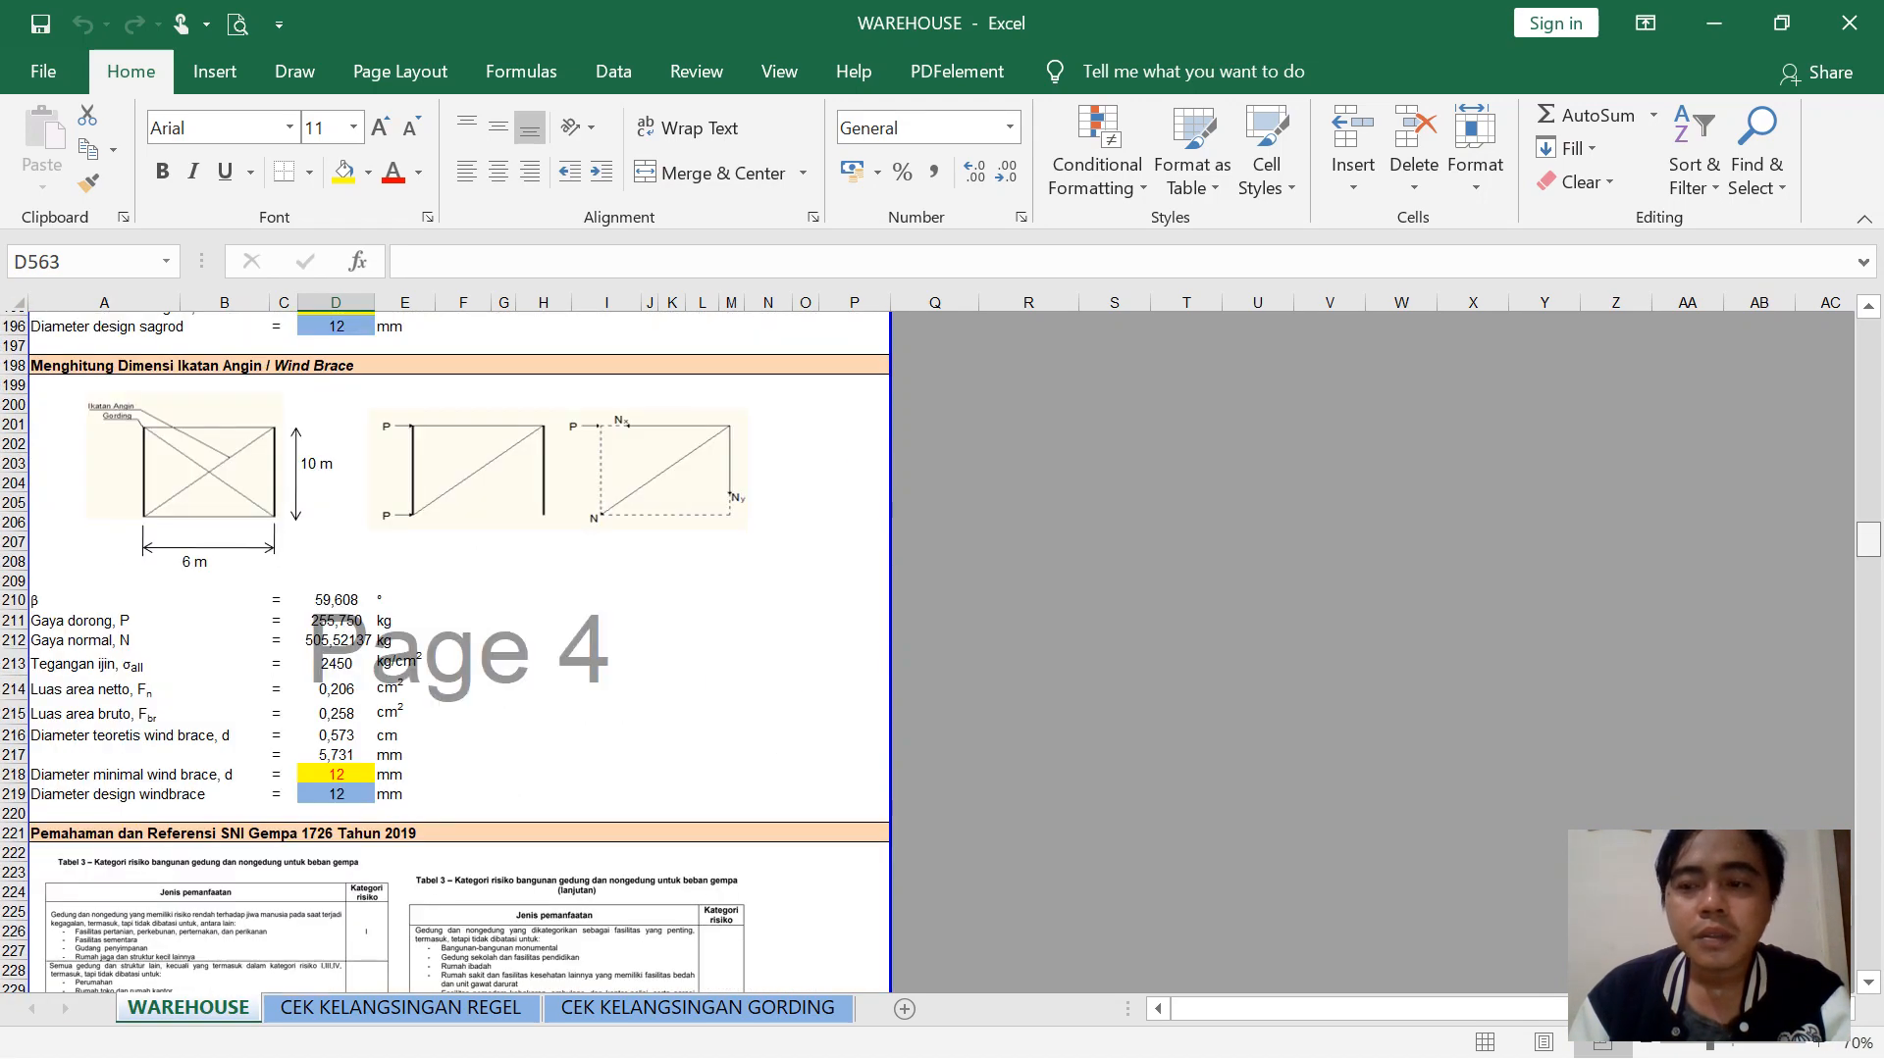
{"action": "scroll", "coordinate": [444, 652], "scroll_direction": "up", "scroll_amount": 20}
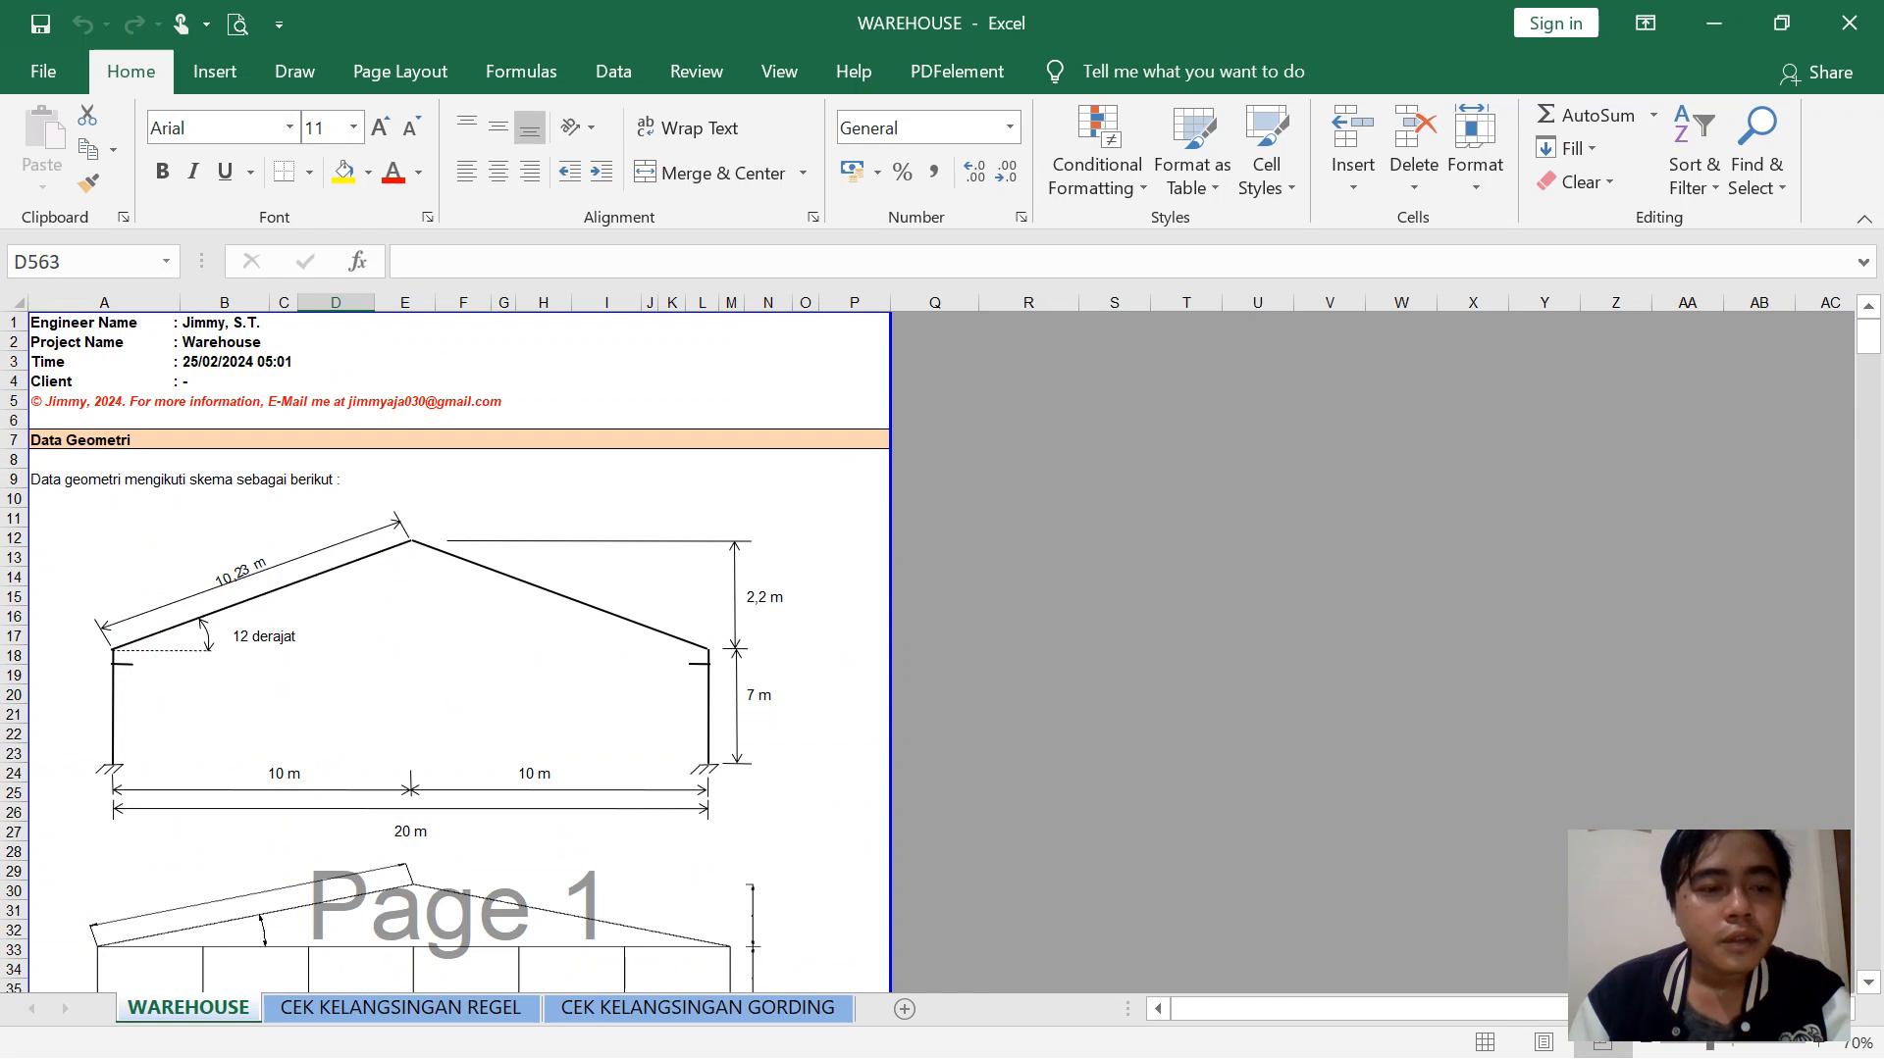
{"action": "scroll", "coordinate": [444, 652], "scroll_direction": "down", "scroll_amount": 1}
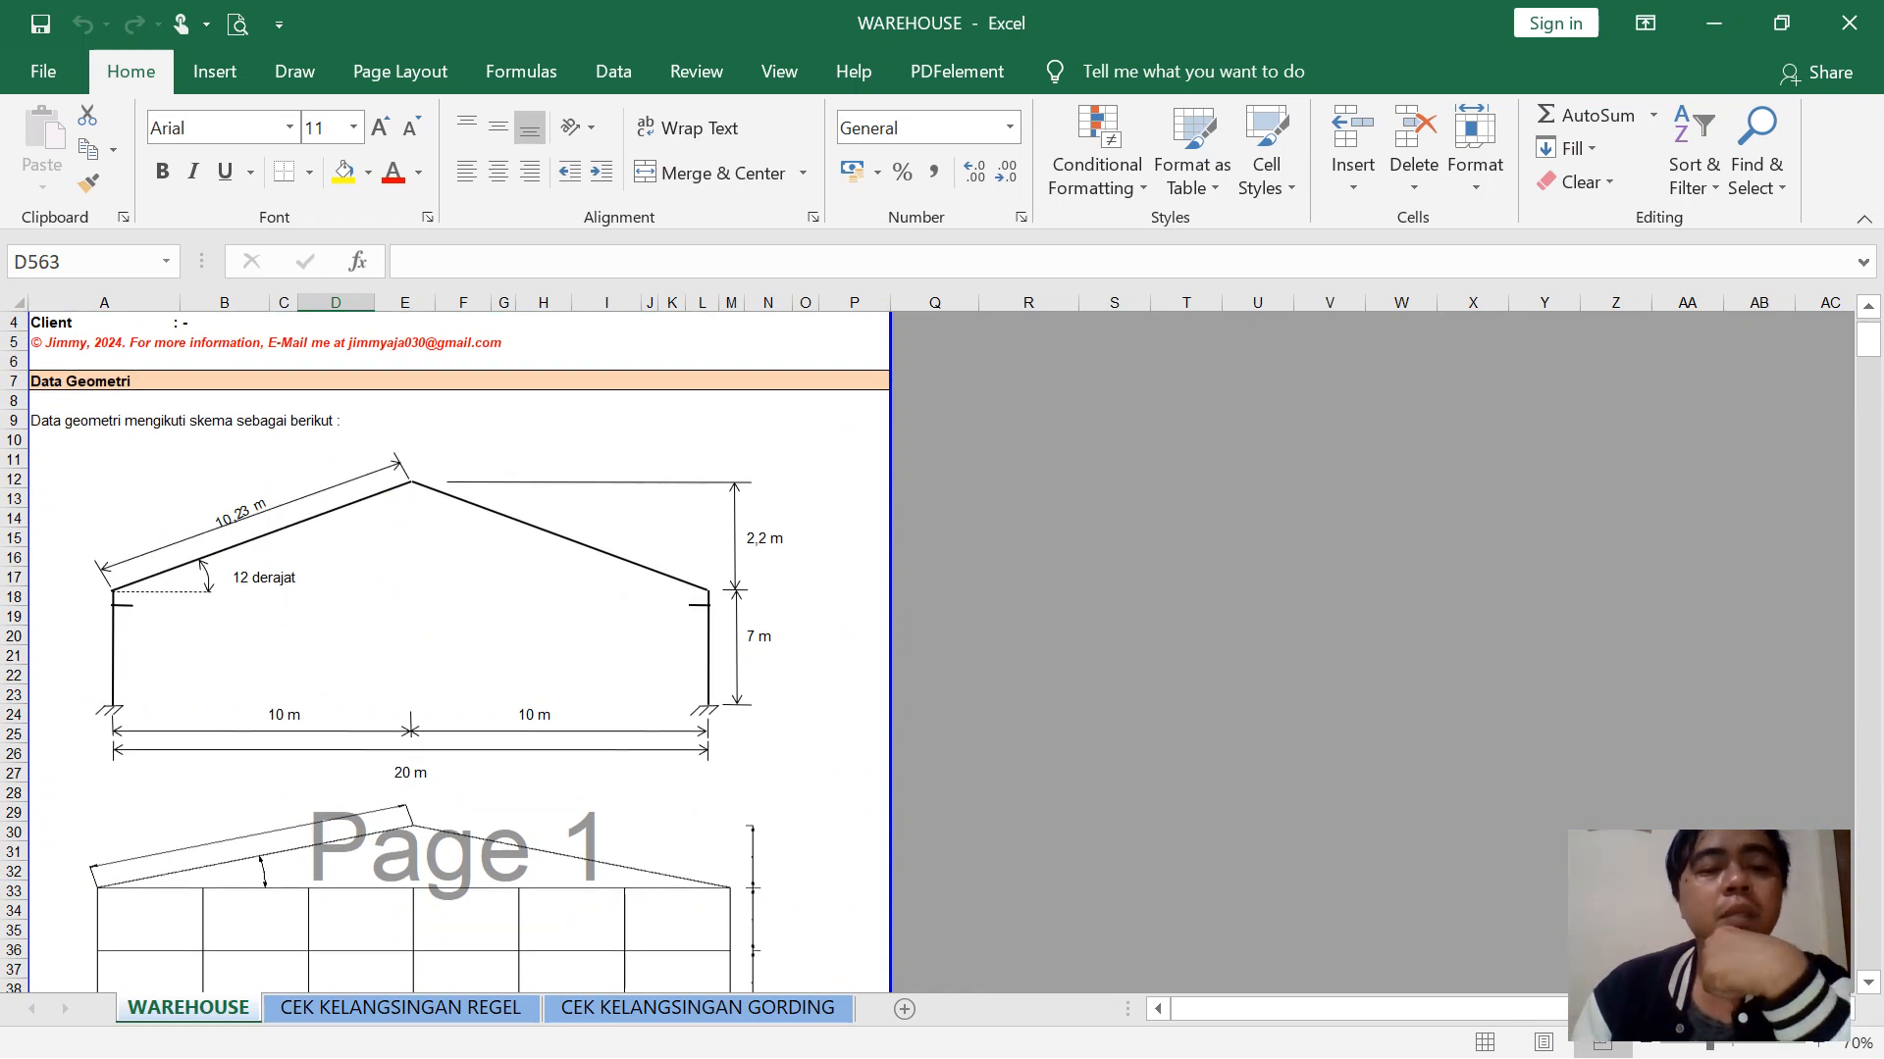
{"action": "mouse_move", "coordinate": [1330, 1055]}
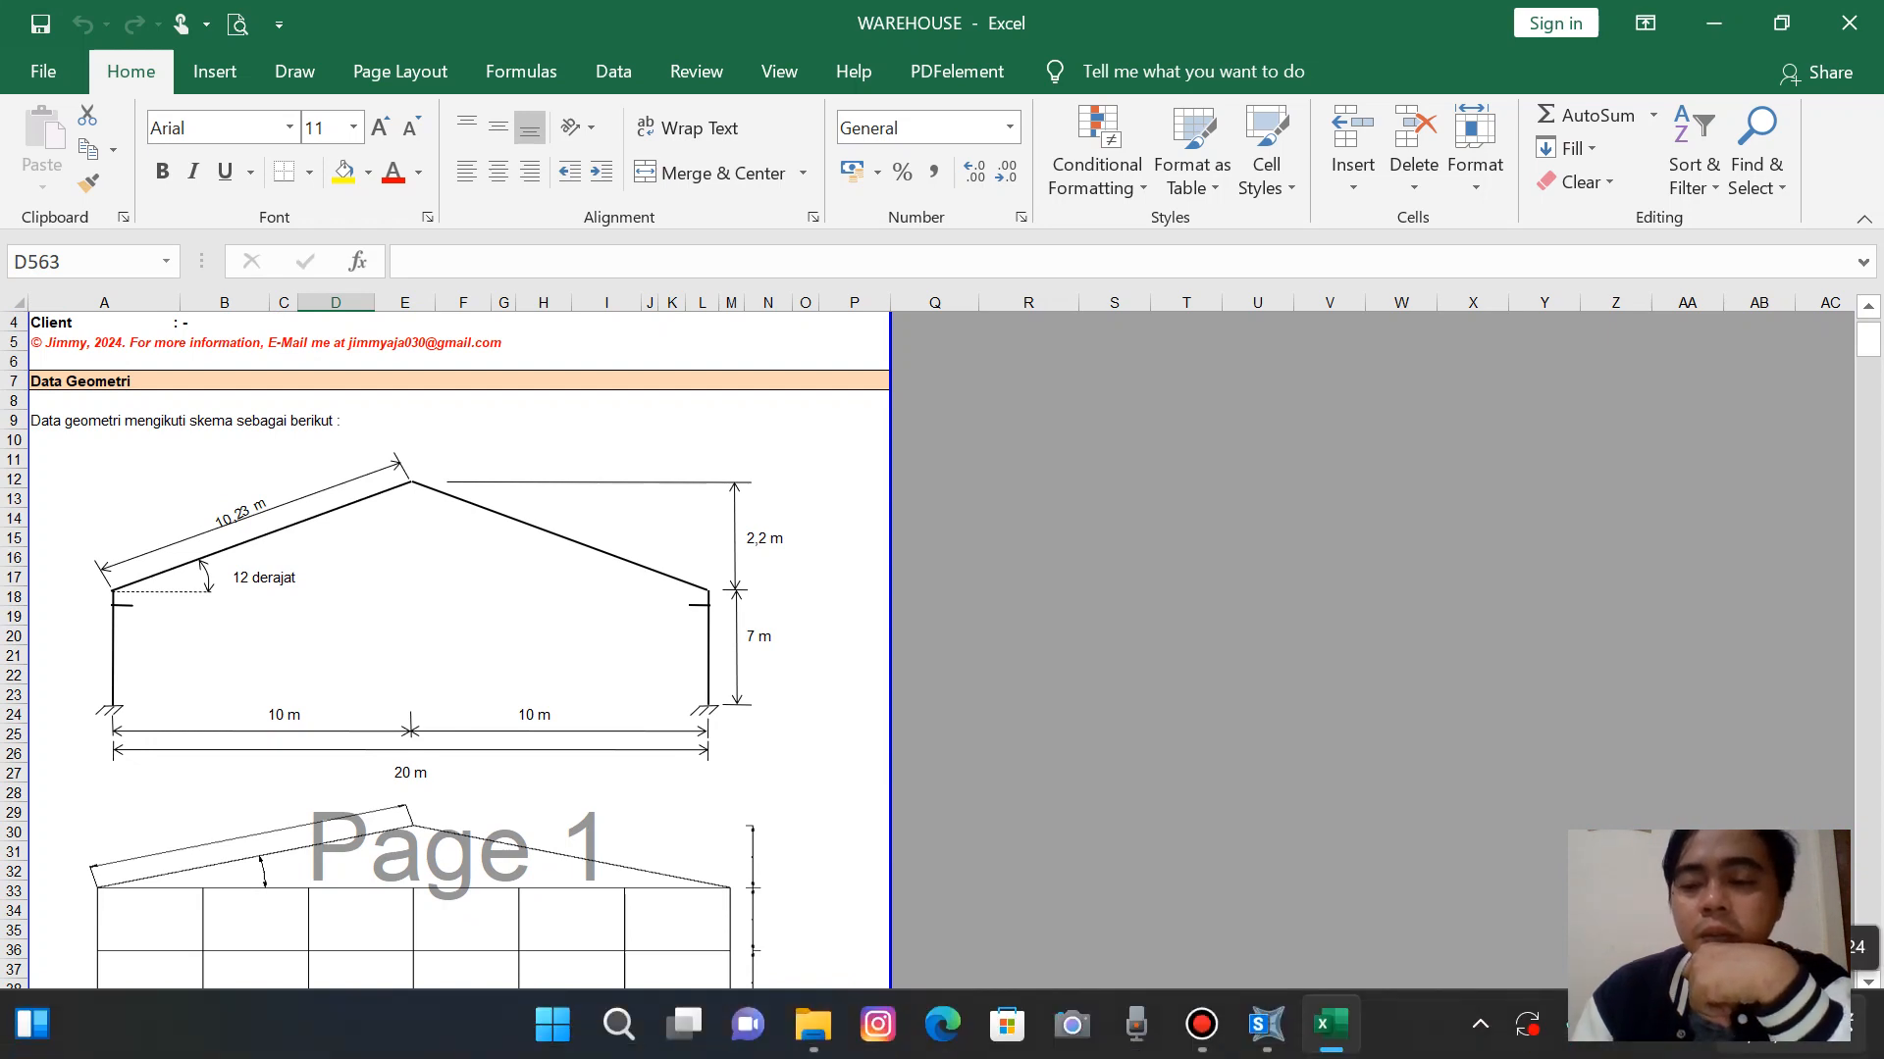
{"action": "scroll", "coordinate": [444, 651], "scroll_direction": "down", "scroll_amount": 1}
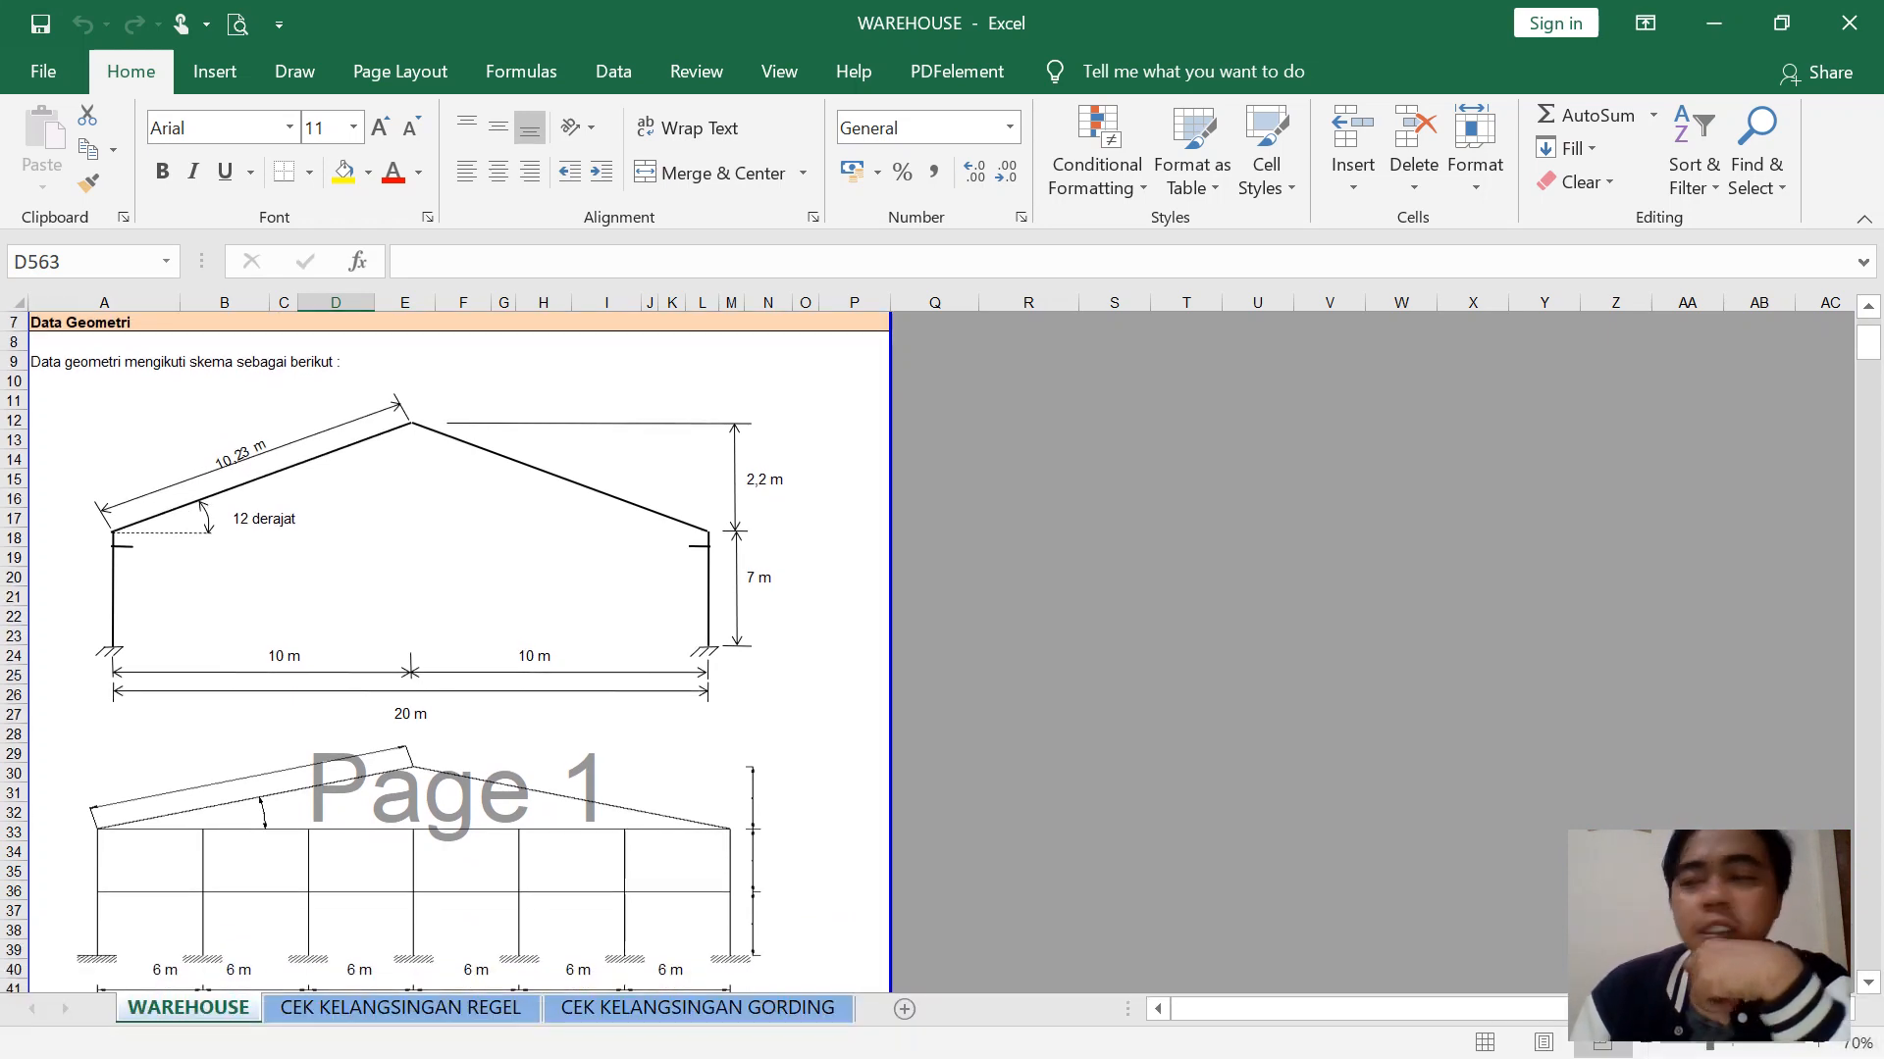
{"action": "scroll", "coordinate": [941, 652], "scroll_direction": "down", "scroll_amount": 1}
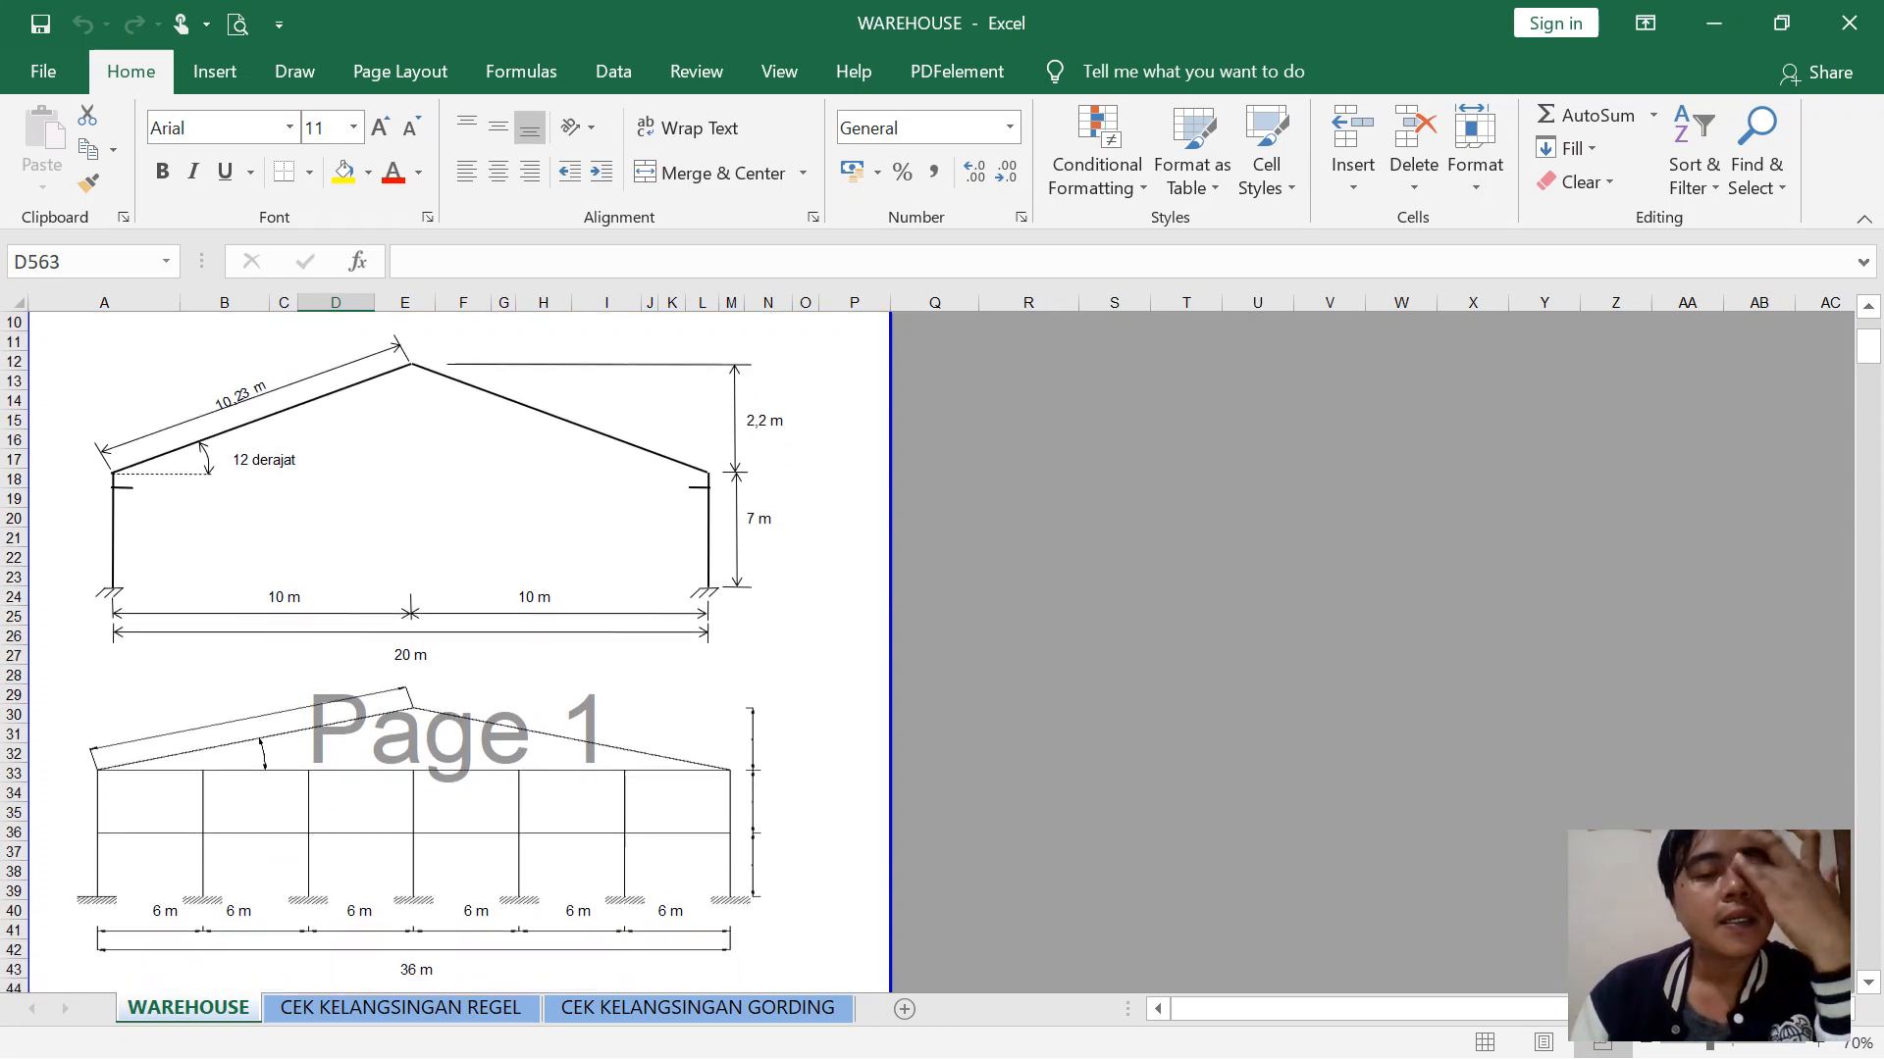
{"action": "scroll", "coordinate": [445, 652], "scroll_direction": "up", "scroll_amount": 1}
{"action": "scroll", "coordinate": [445, 651], "scroll_direction": "down", "scroll_amount": 1}
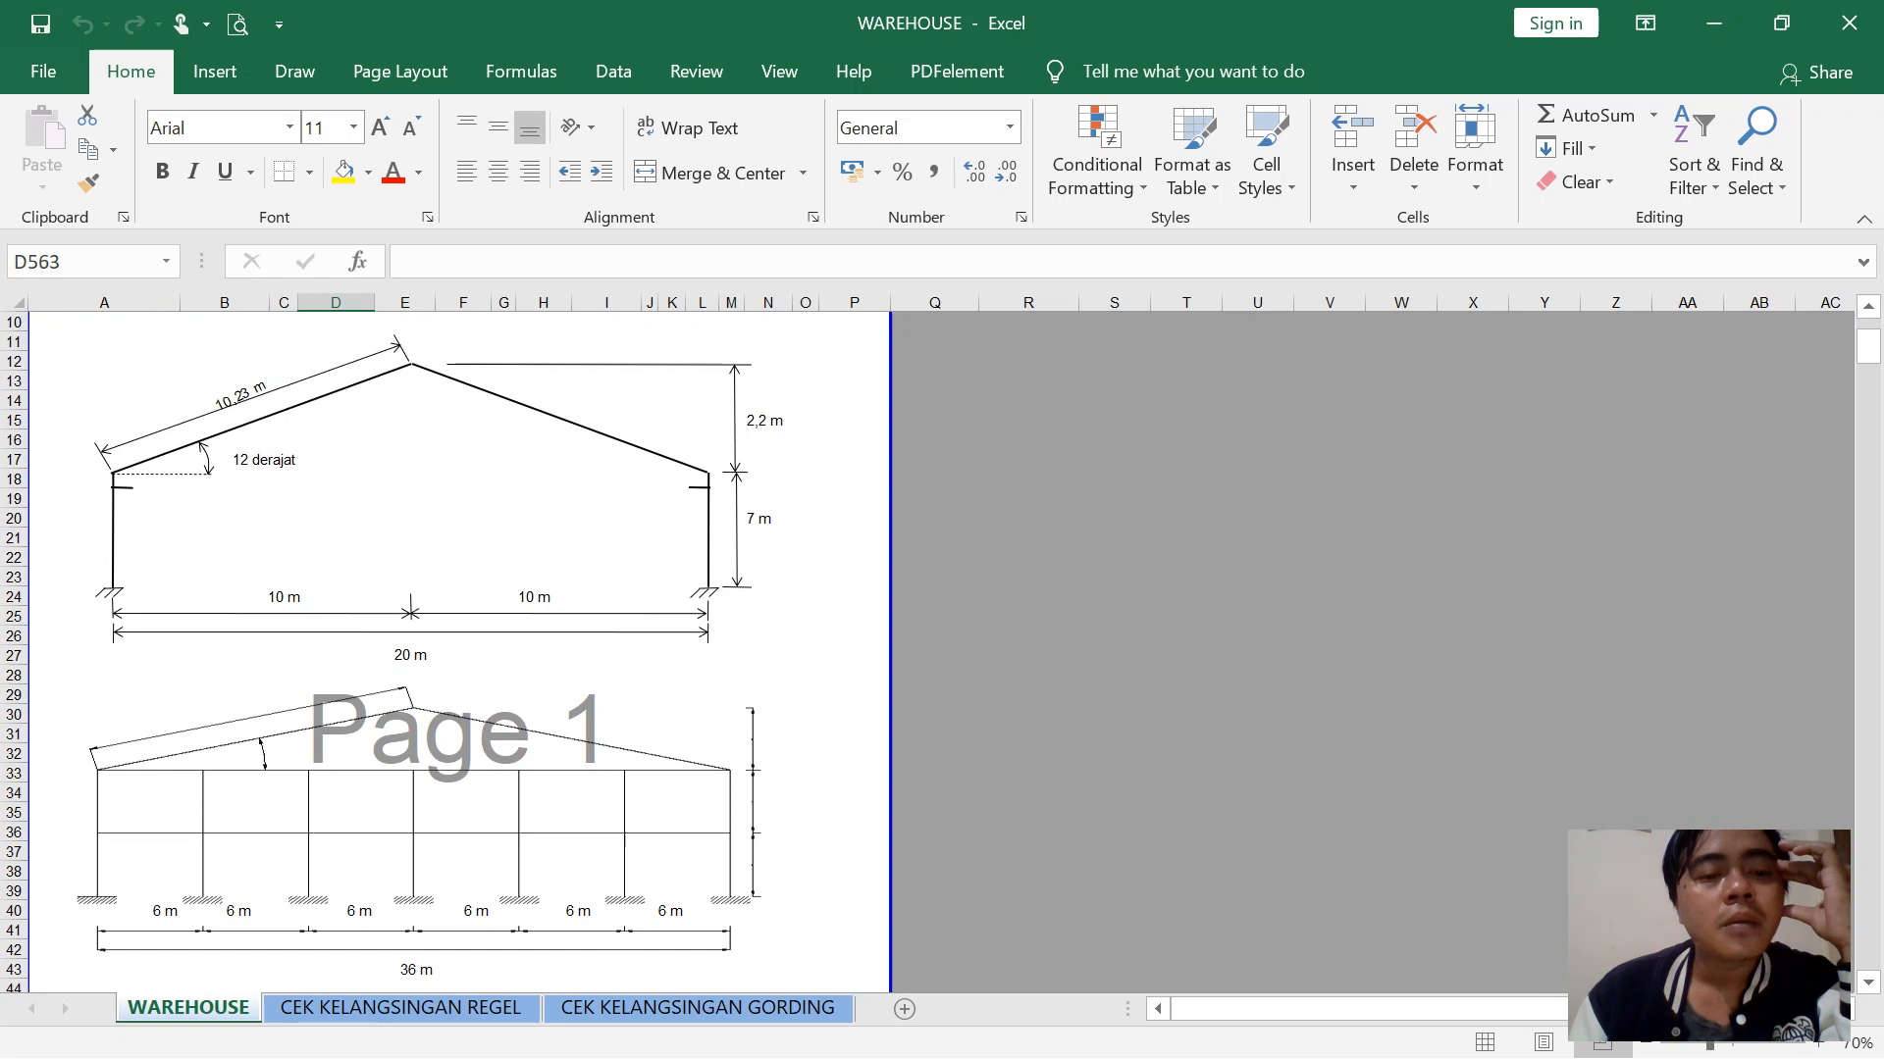
{"action": "scroll", "coordinate": [445, 651], "scroll_direction": "up", "scroll_amount": 1}
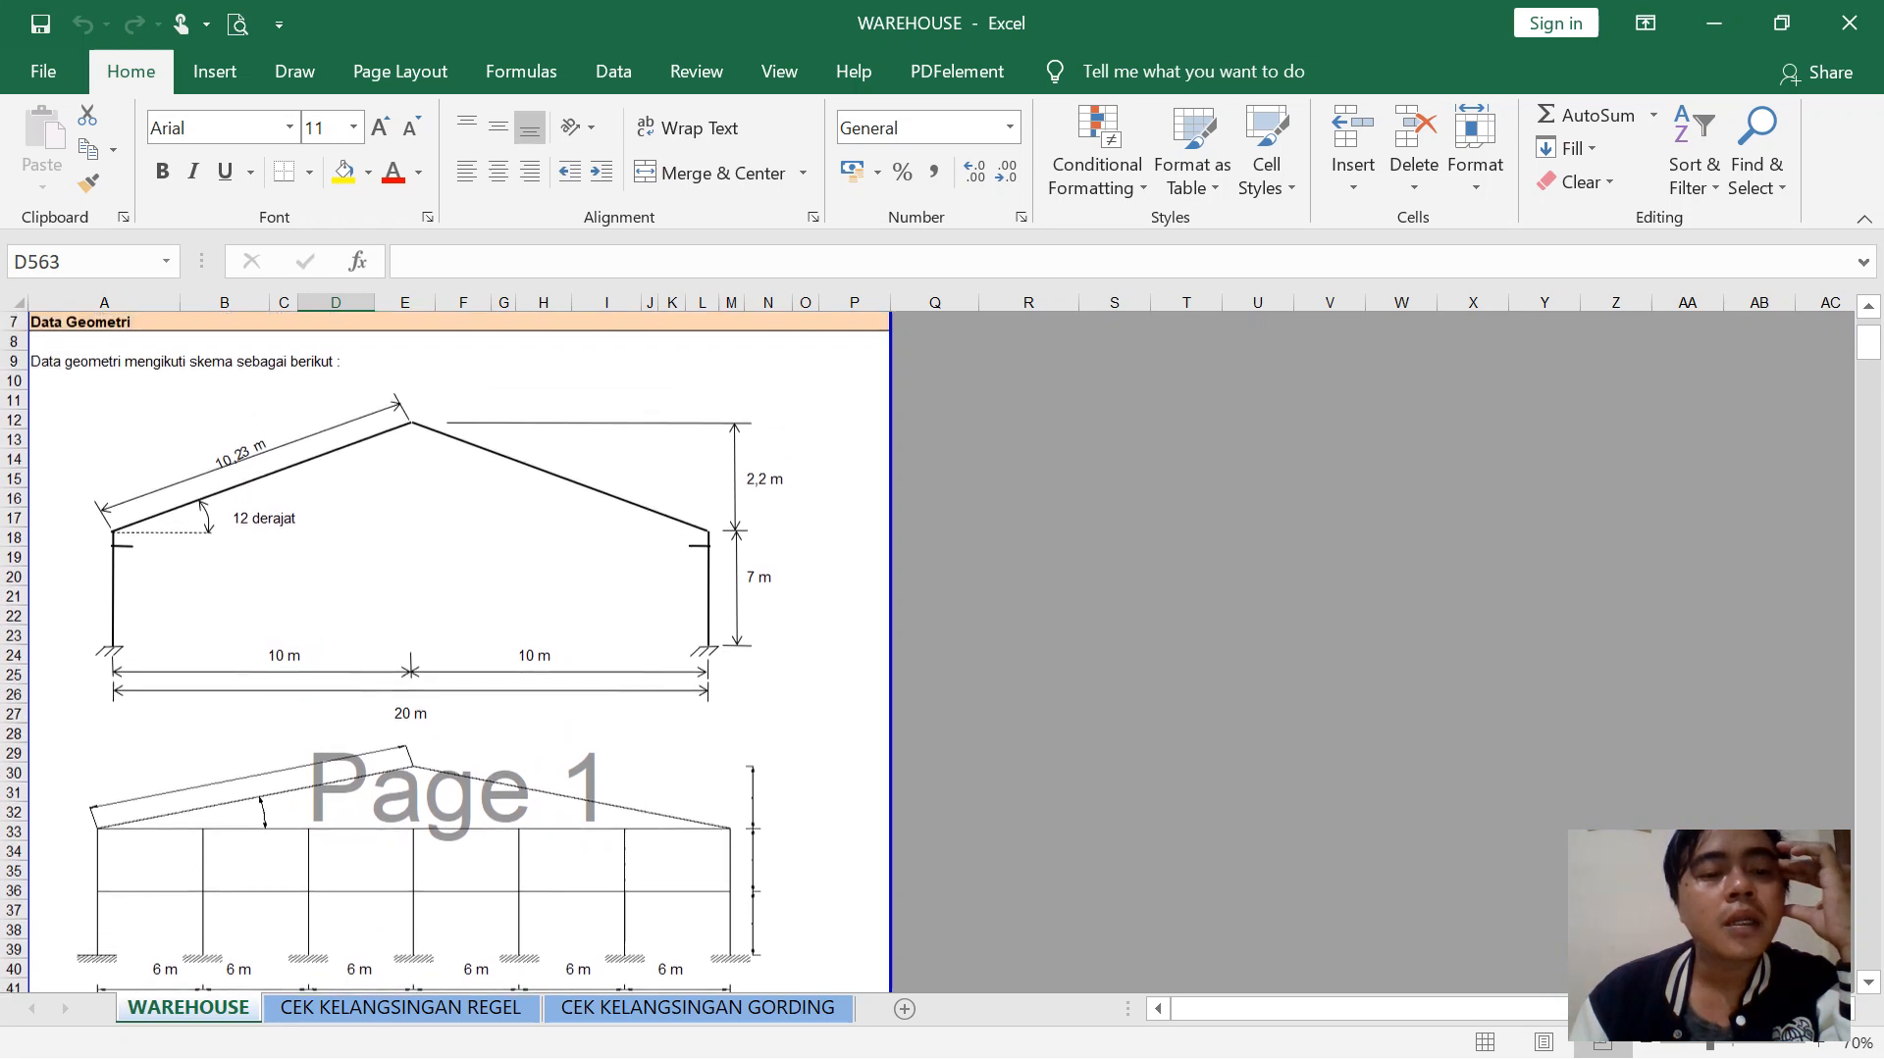
{"action": "scroll", "coordinate": [445, 651], "scroll_direction": "down", "scroll_amount": 1}
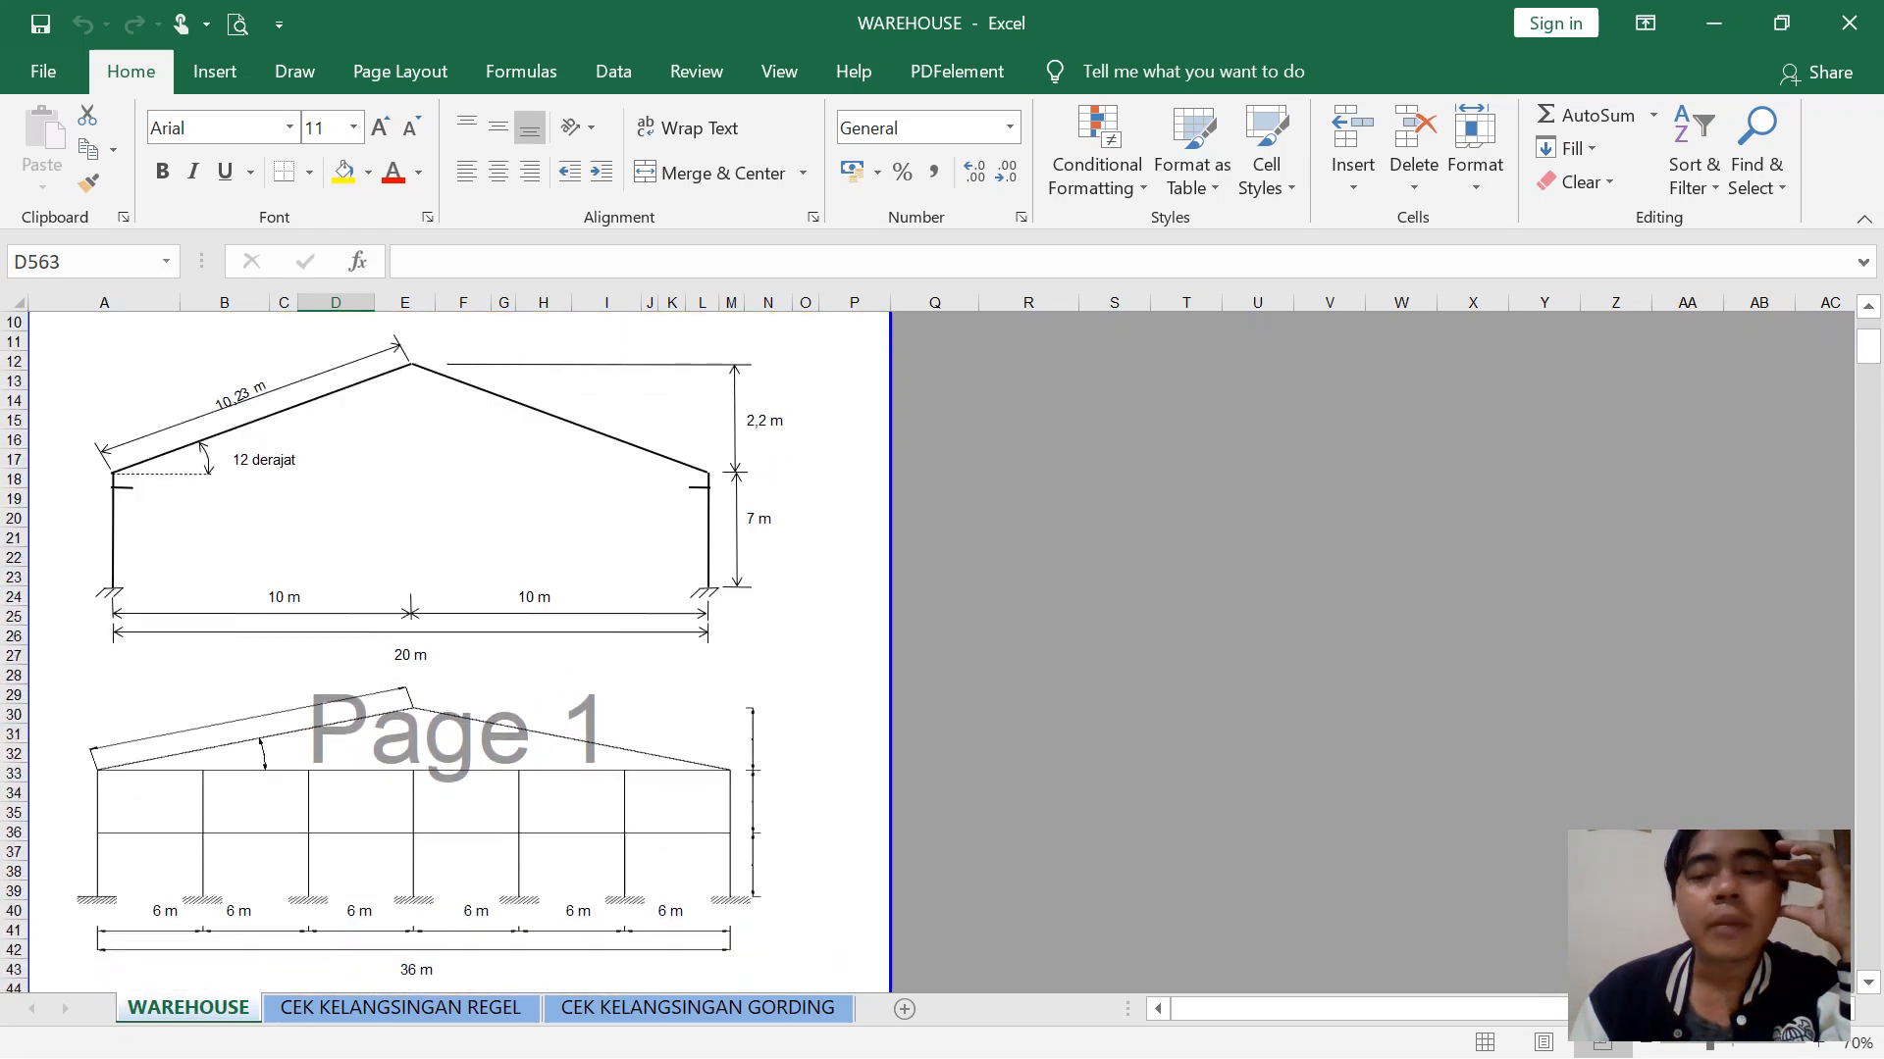
Review the Data input entries, from roof covering and portal spacing through truss span and column height to roof slope
{"action": "left_click_drag", "start_coordinate": [1868, 345], "coordinate": [1868, 375]}
{"action": "left_click", "coordinate": [335, 558]}
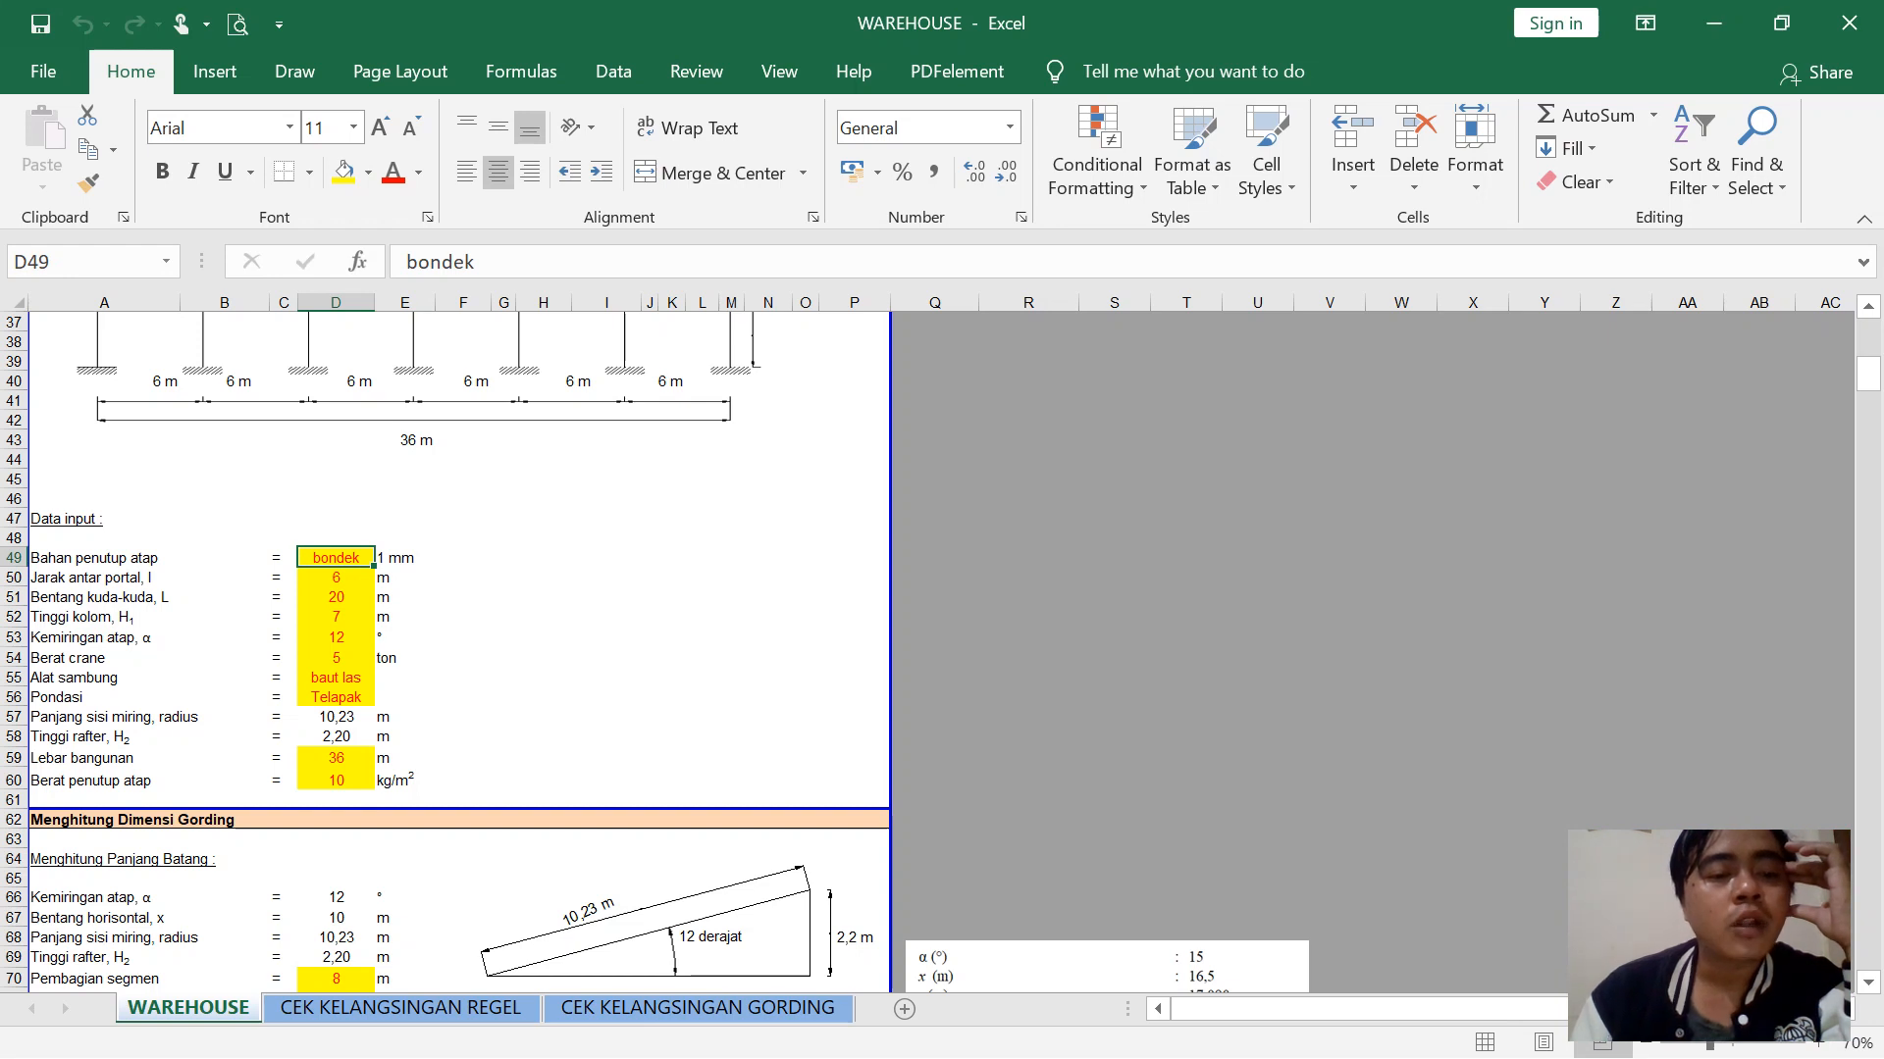
{"action": "left_click", "coordinate": [336, 578]}
{"action": "left_click", "coordinate": [335, 597]}
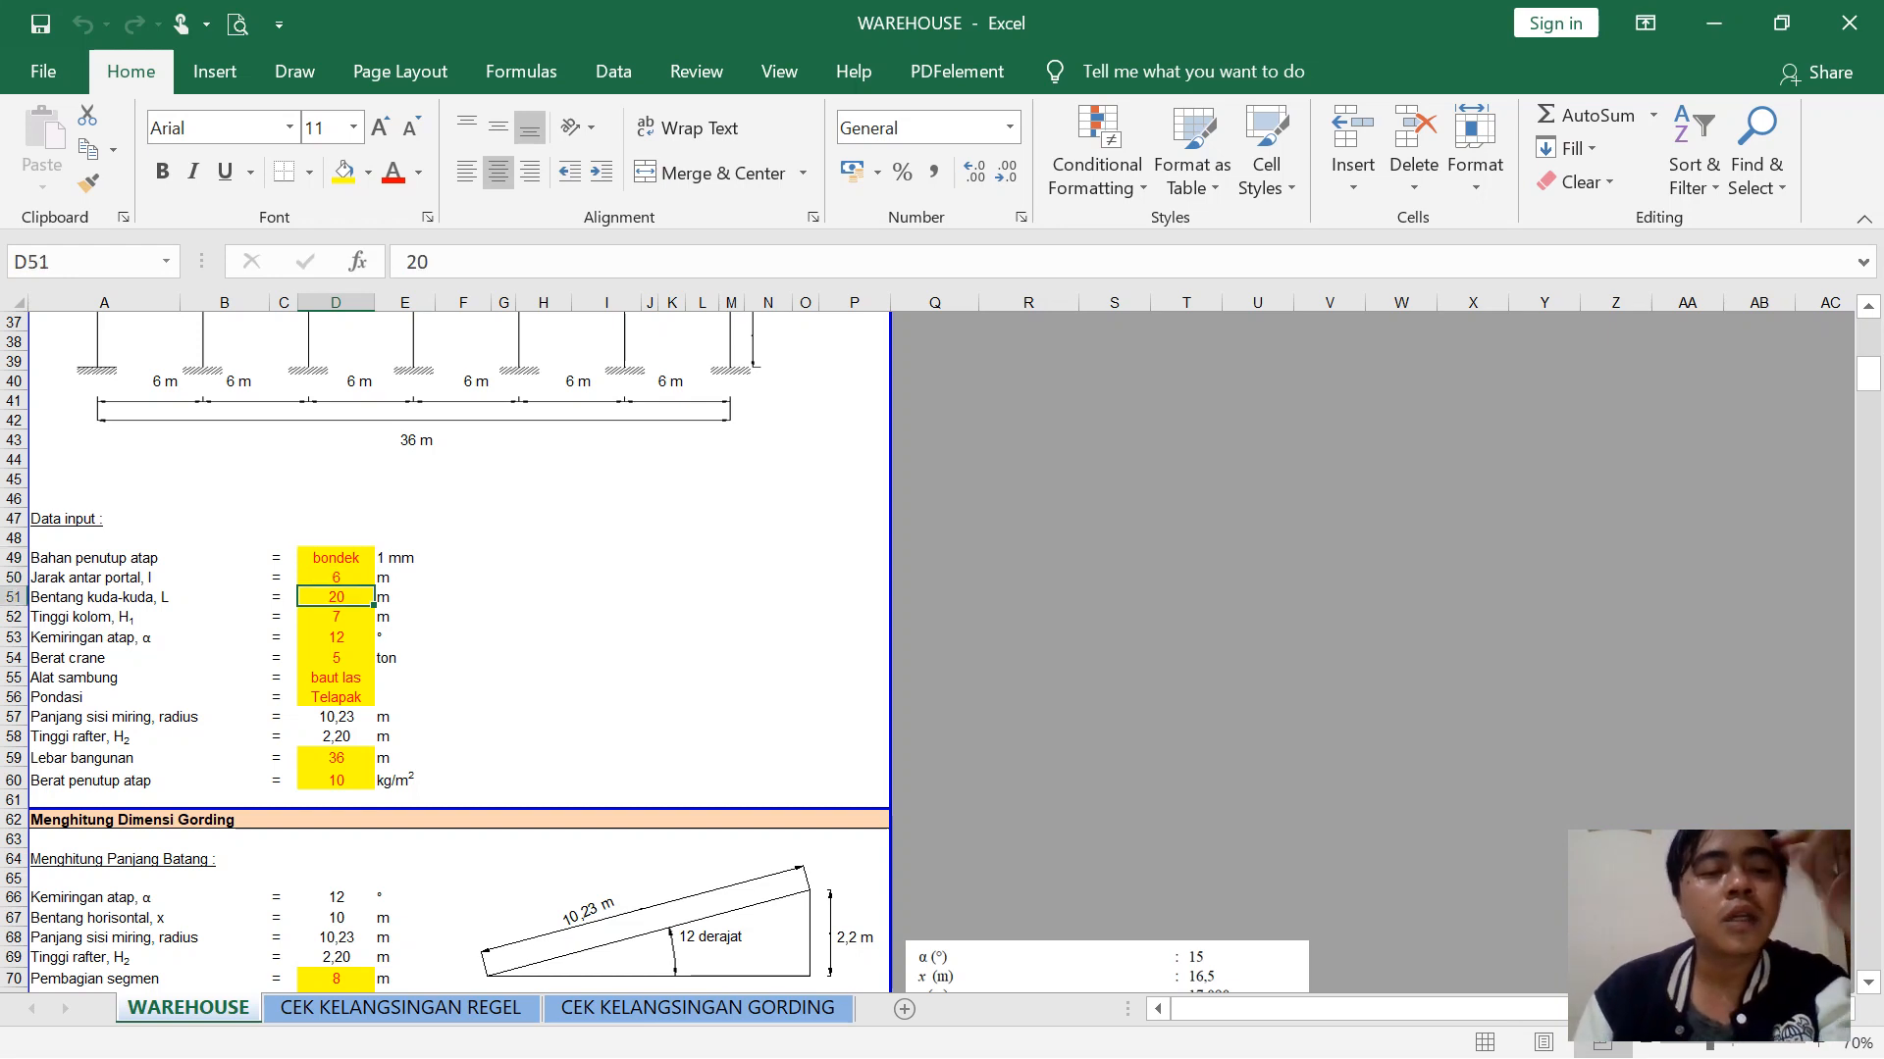
{"action": "left_click", "coordinate": [335, 617]}
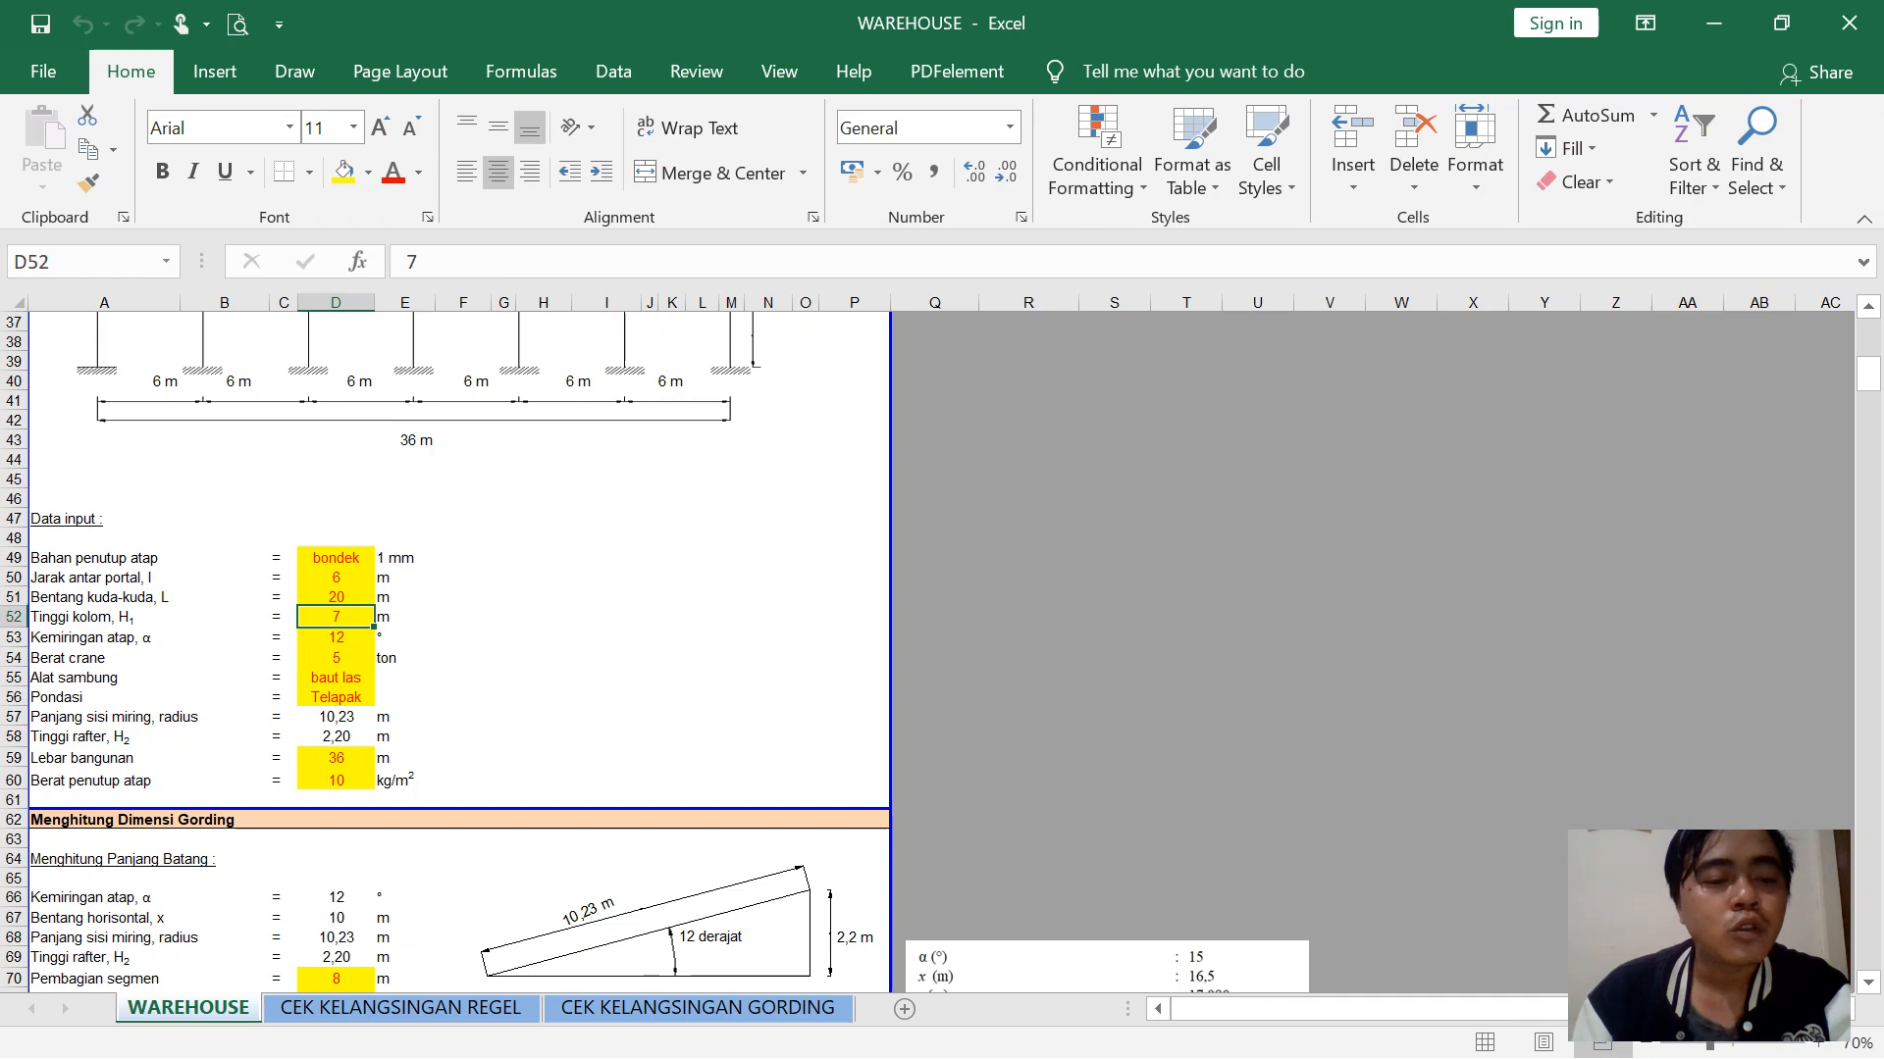
{"action": "left_click", "coordinate": [336, 638]}
{"action": "scroll", "coordinate": [451, 648], "scroll_direction": "up", "scroll_amount": 1}
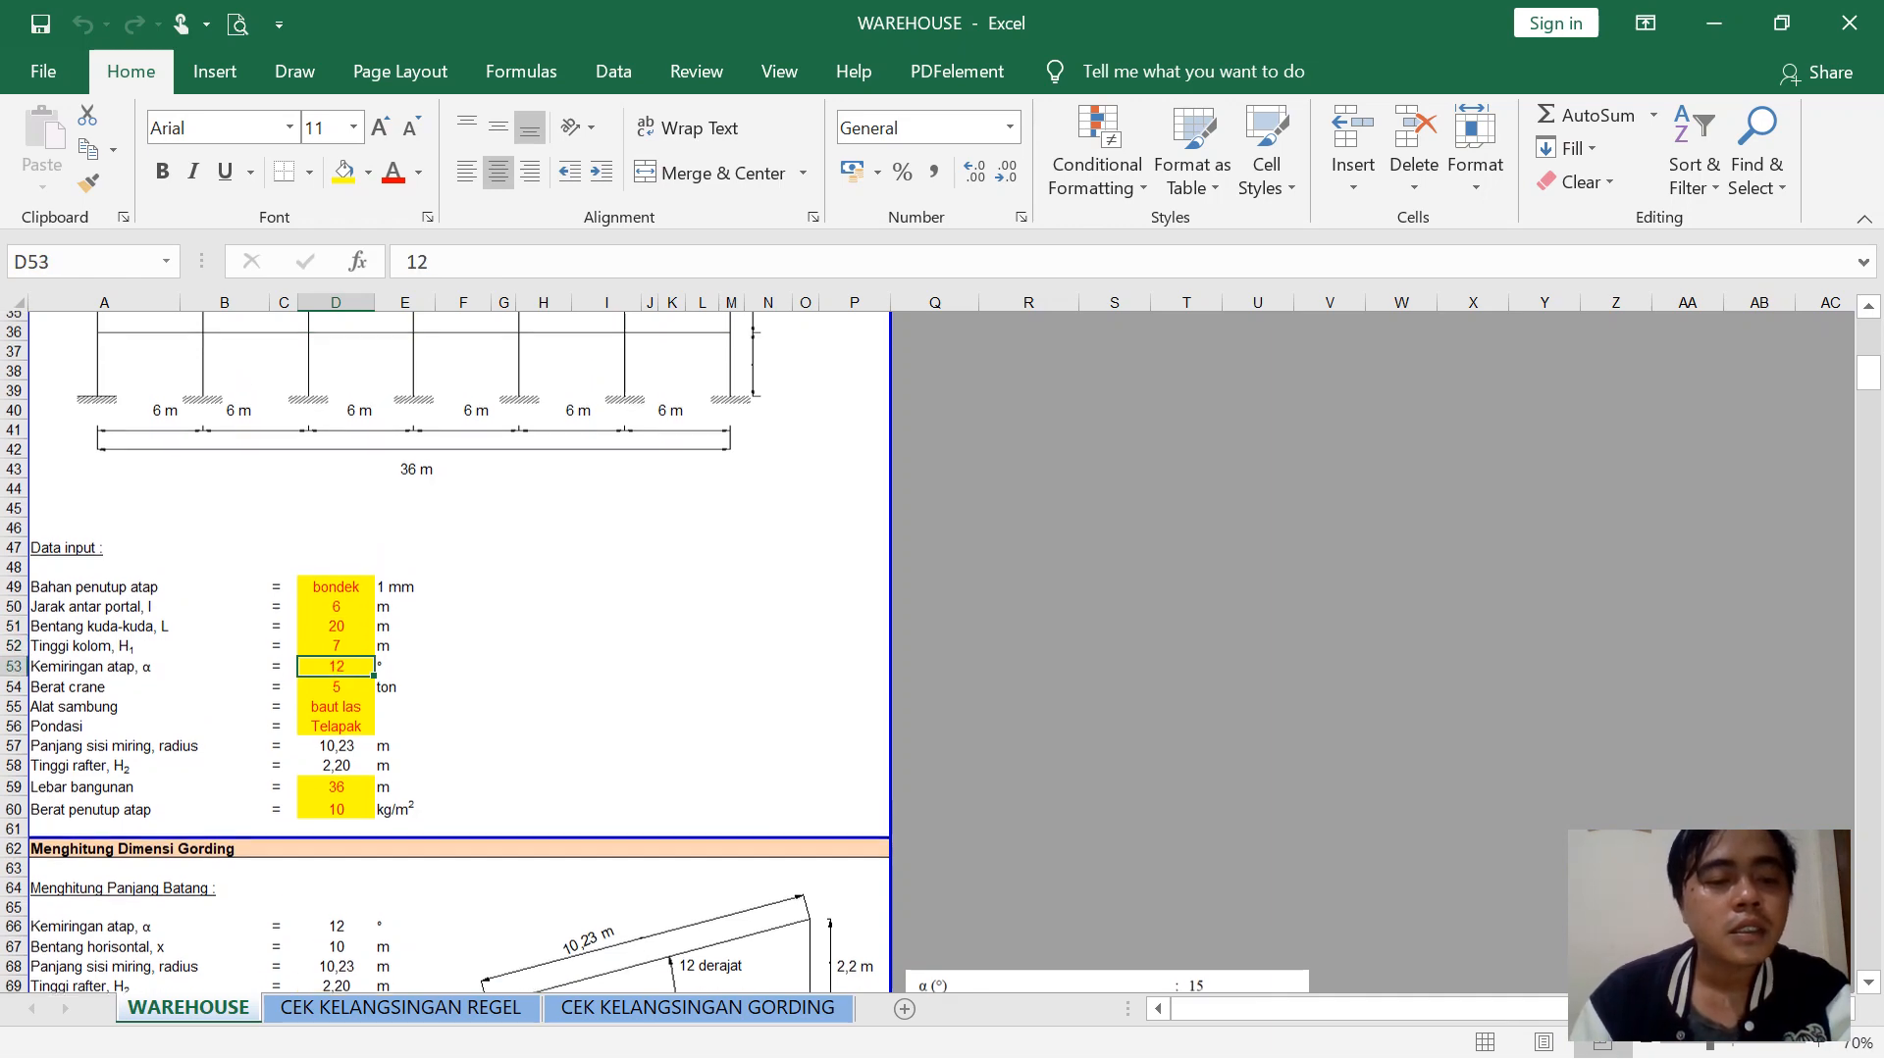
{"action": "scroll", "coordinate": [452, 647], "scroll_direction": "down", "scroll_amount": 3}
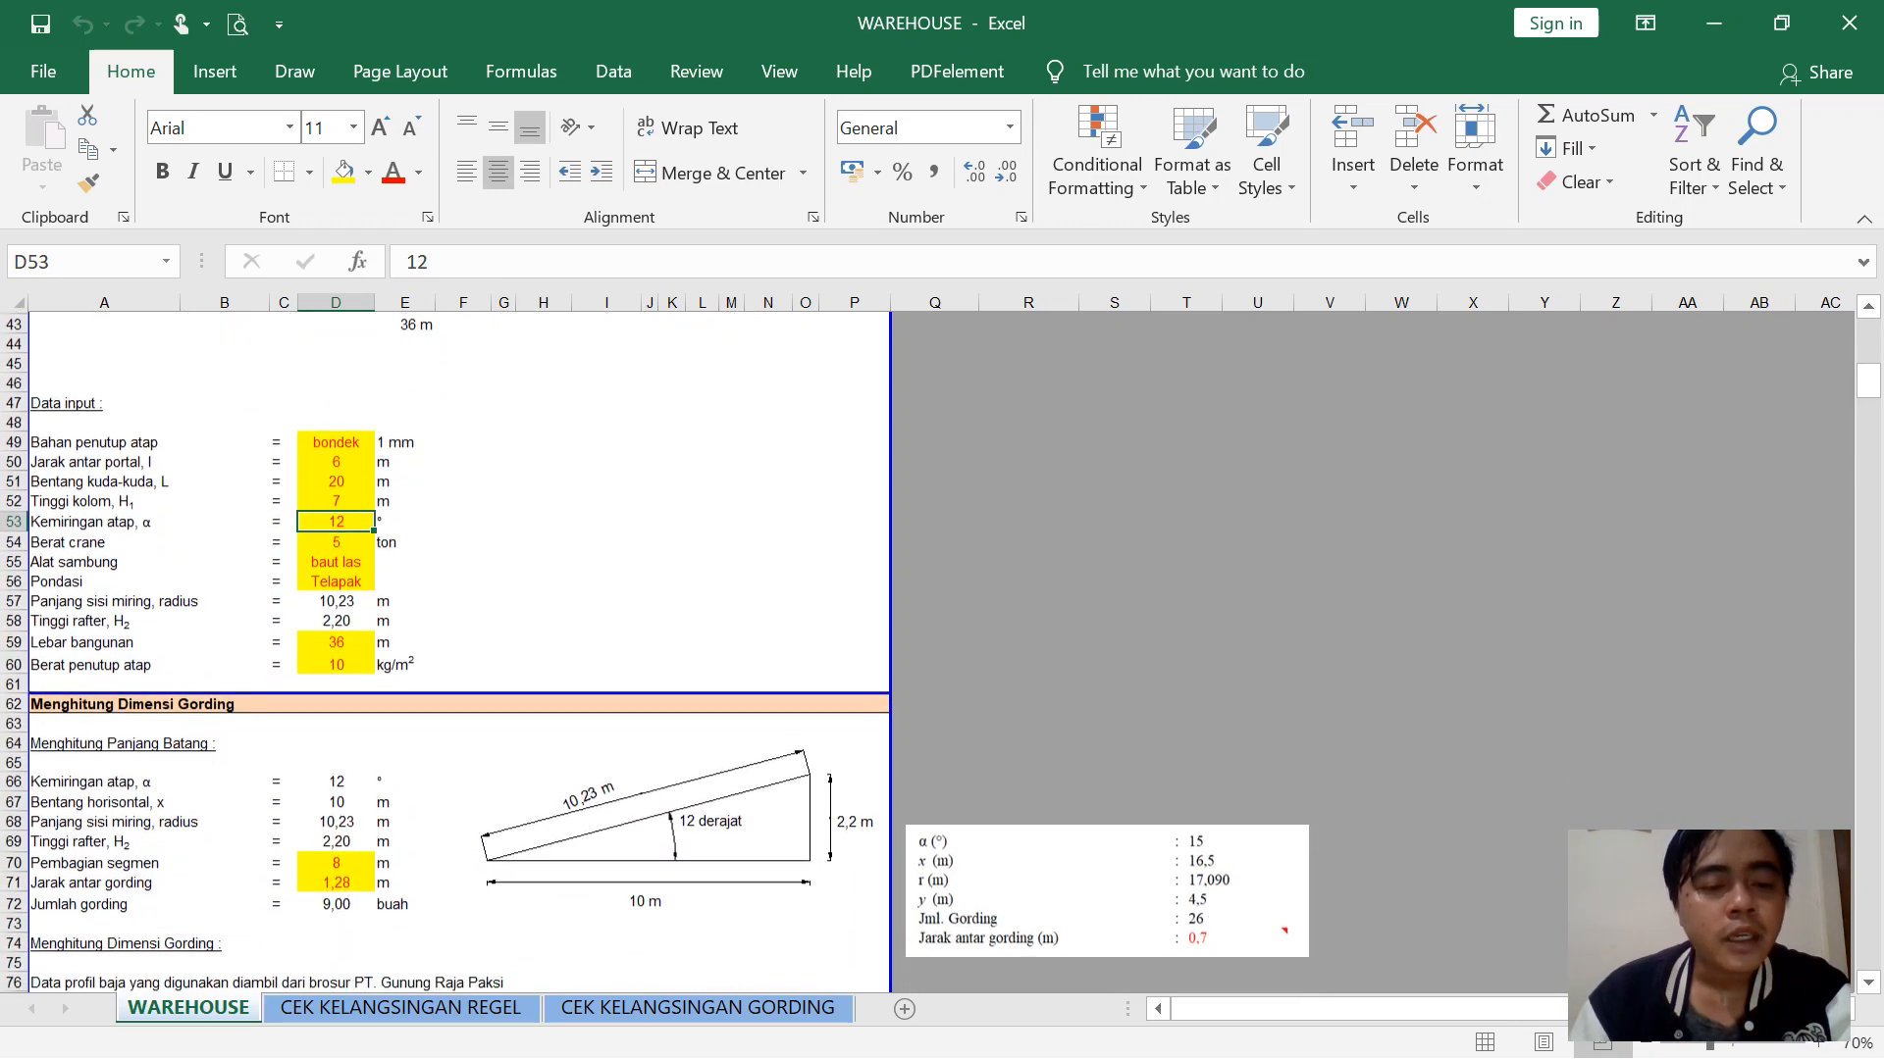
{"action": "scroll", "coordinate": [452, 648], "scroll_direction": "up", "scroll_amount": 1}
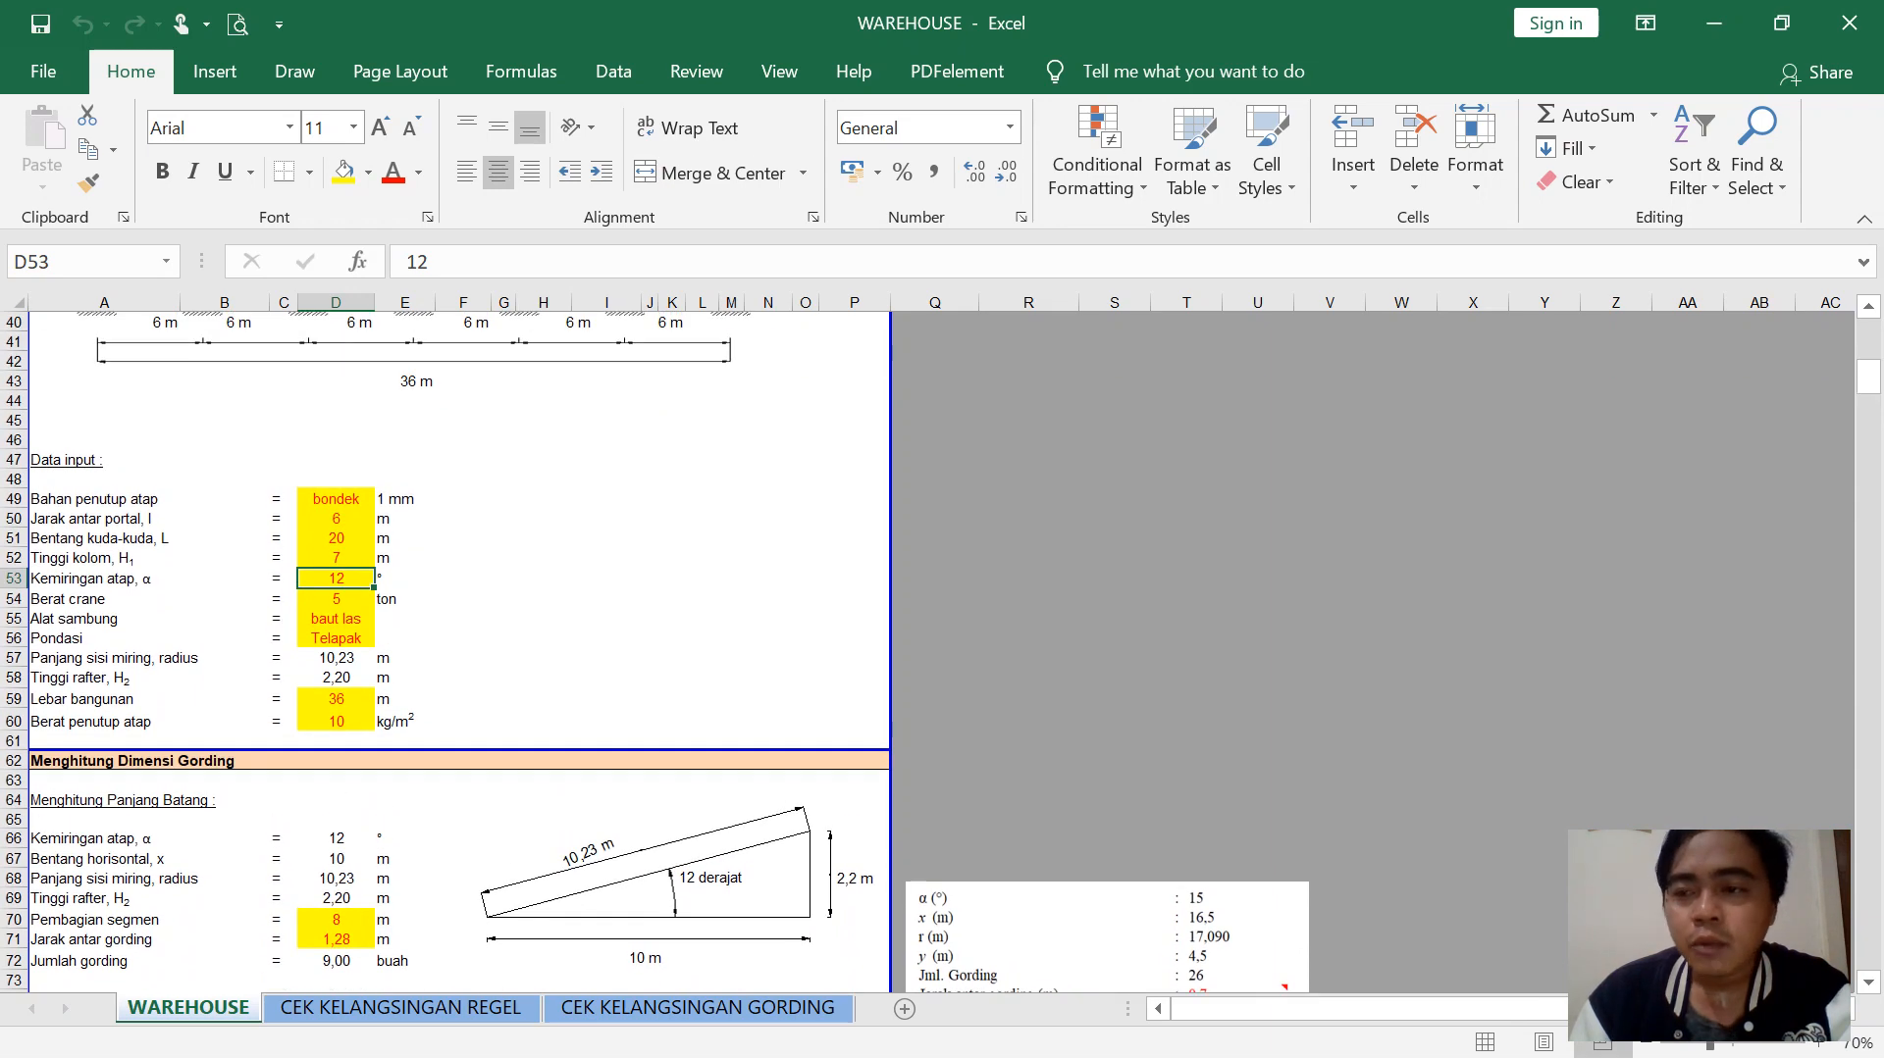
Check the Rekapitulasi Kontrol Analisis results for the purlin, going through each check cell down to Tegangan
{"action": "left_click_drag", "start_coordinate": [1868, 376], "coordinate": [1867, 500]}
{"action": "left_click", "coordinate": [768, 608]}
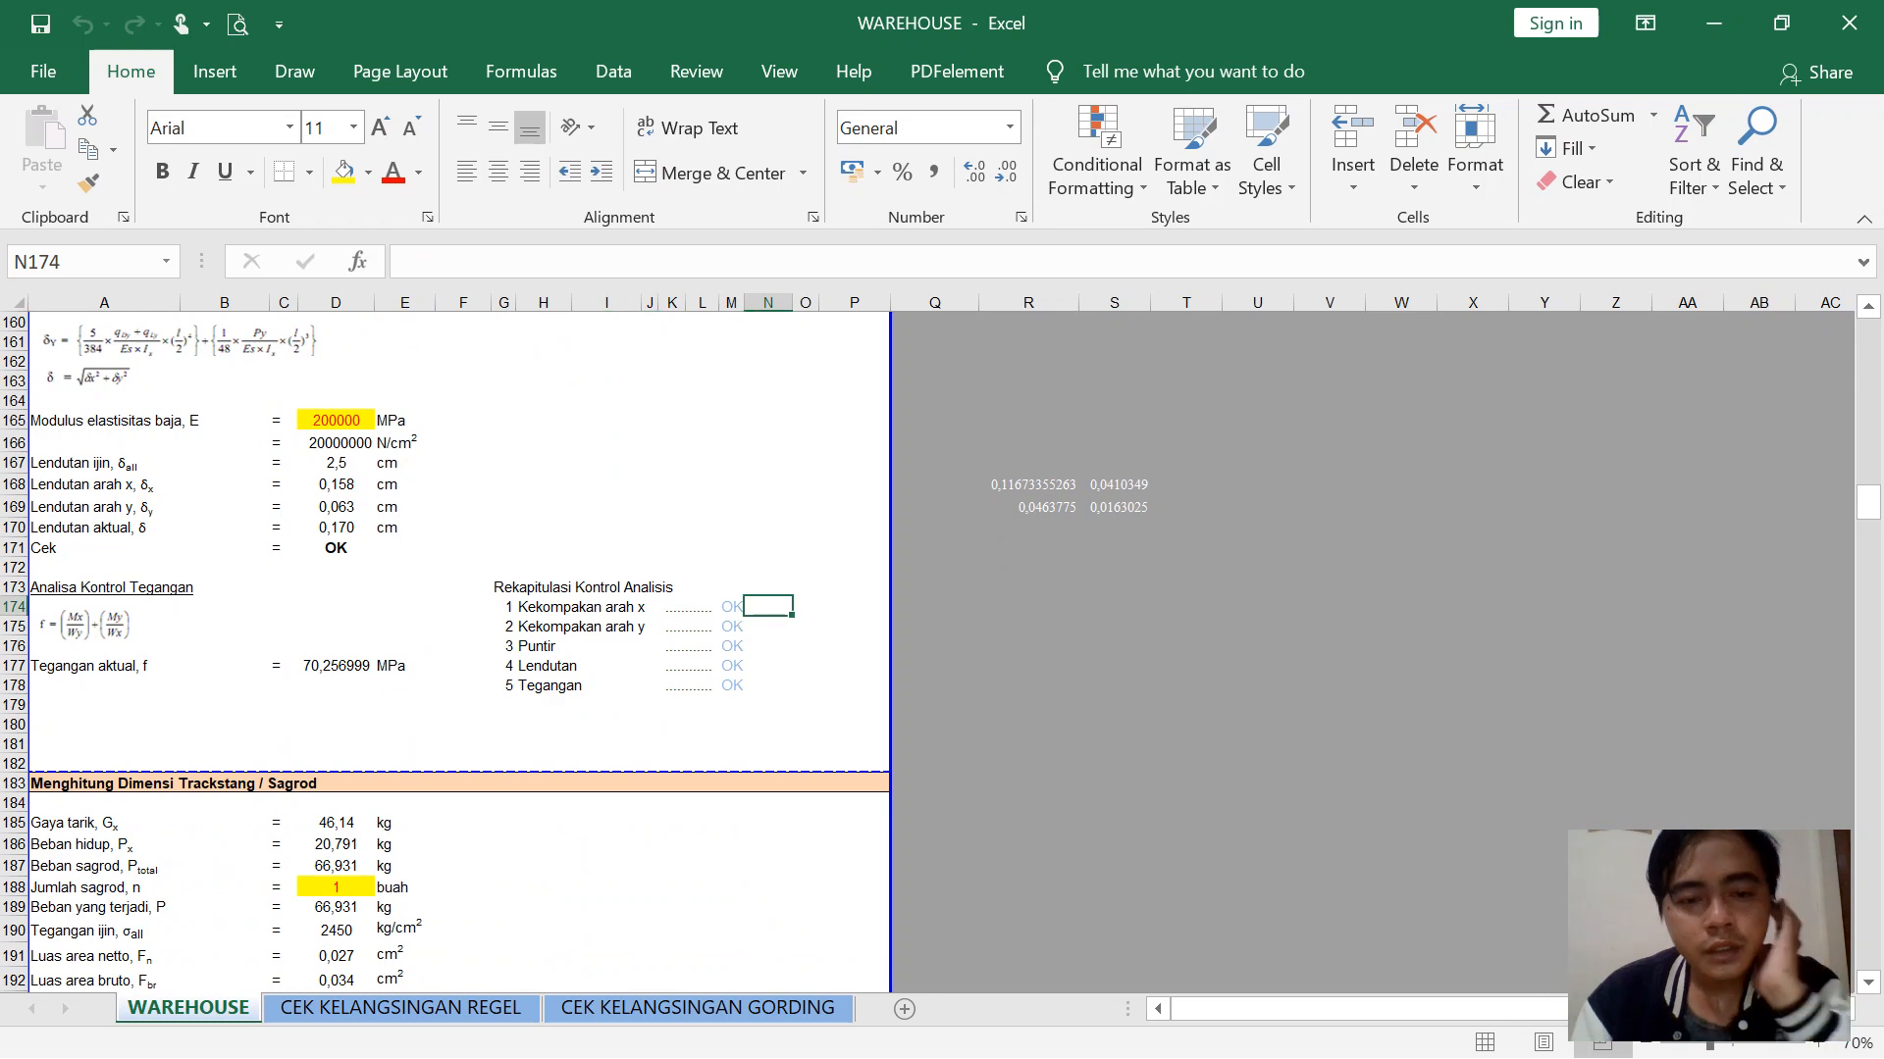
{"action": "key", "text": "Left"}
{"action": "key", "text": "Down"}
{"action": "key", "text": "Down"}
{"action": "key", "text": "Down"}
{"action": "key", "text": "Down"}
{"action": "key", "text": "Down"}
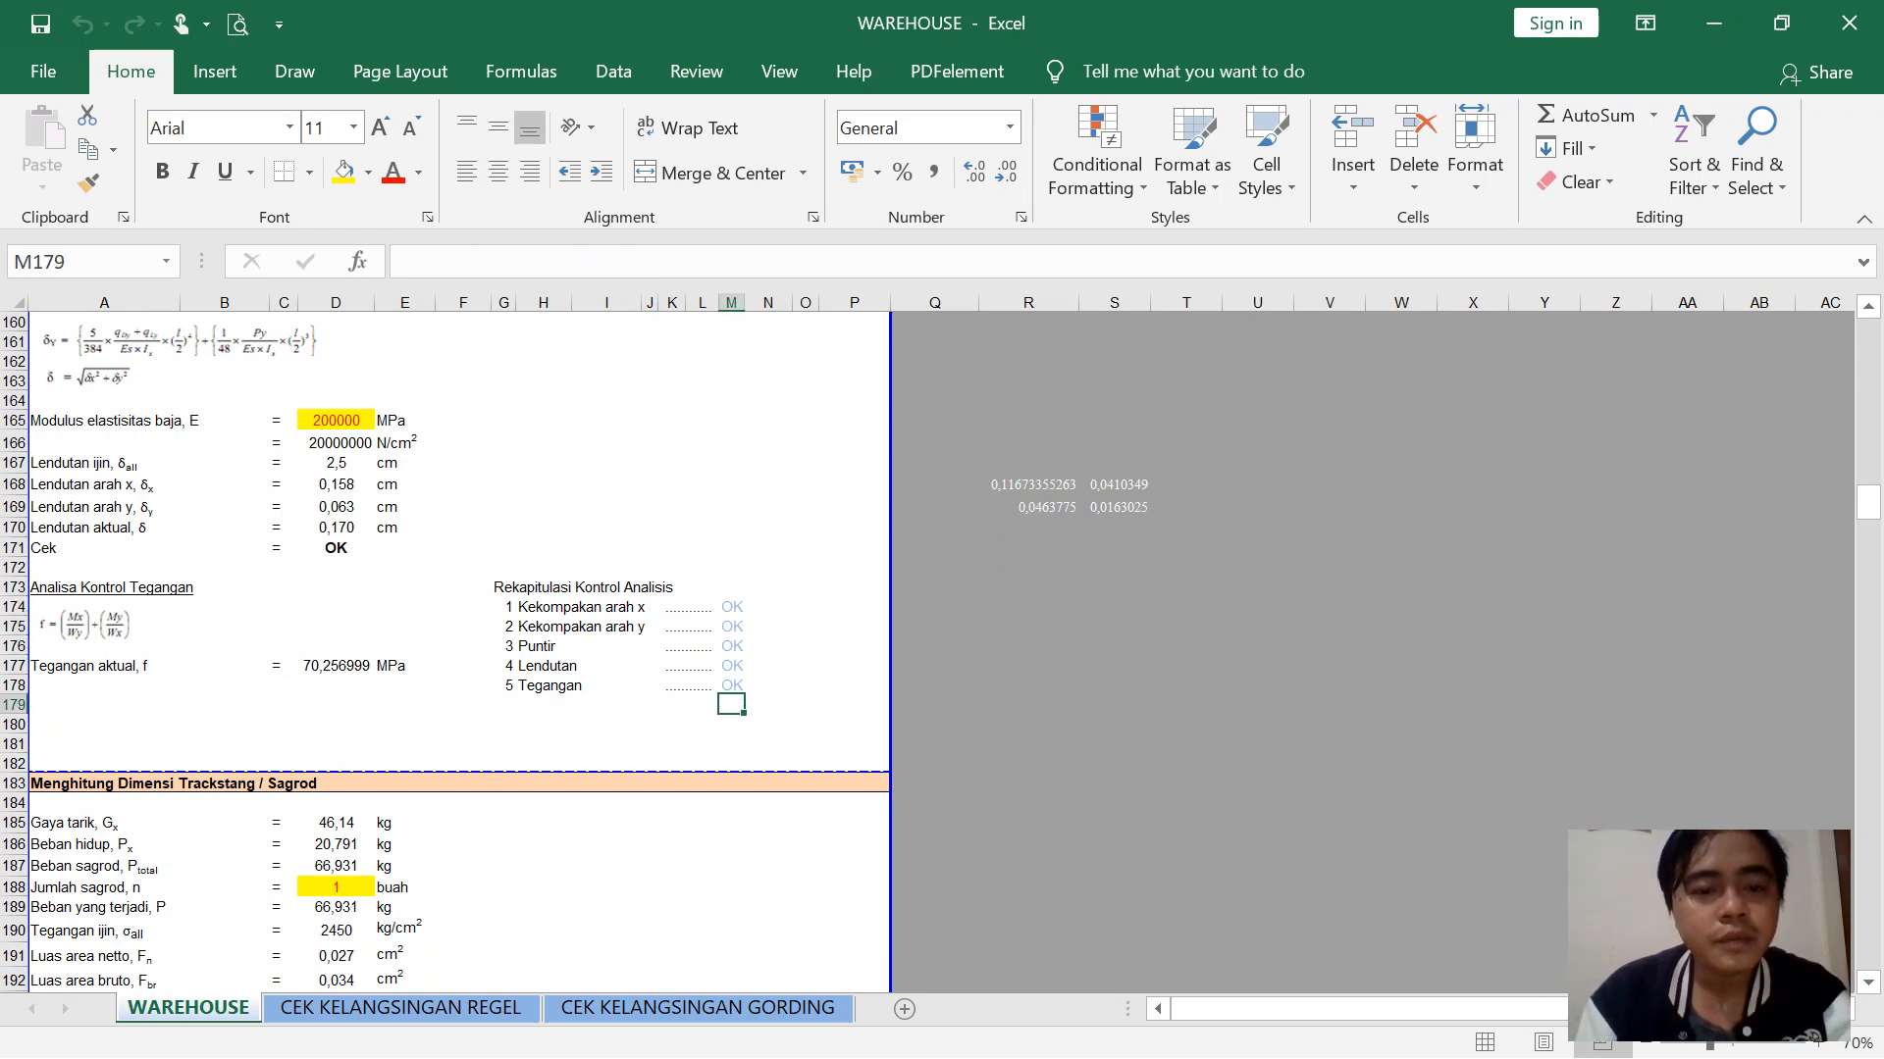
{"action": "key", "text": "Up"}
{"action": "scroll", "coordinate": [445, 648], "scroll_direction": "down", "scroll_amount": 1}
{"action": "scroll", "coordinate": [444, 647], "scroll_direction": "up", "scroll_amount": 3}
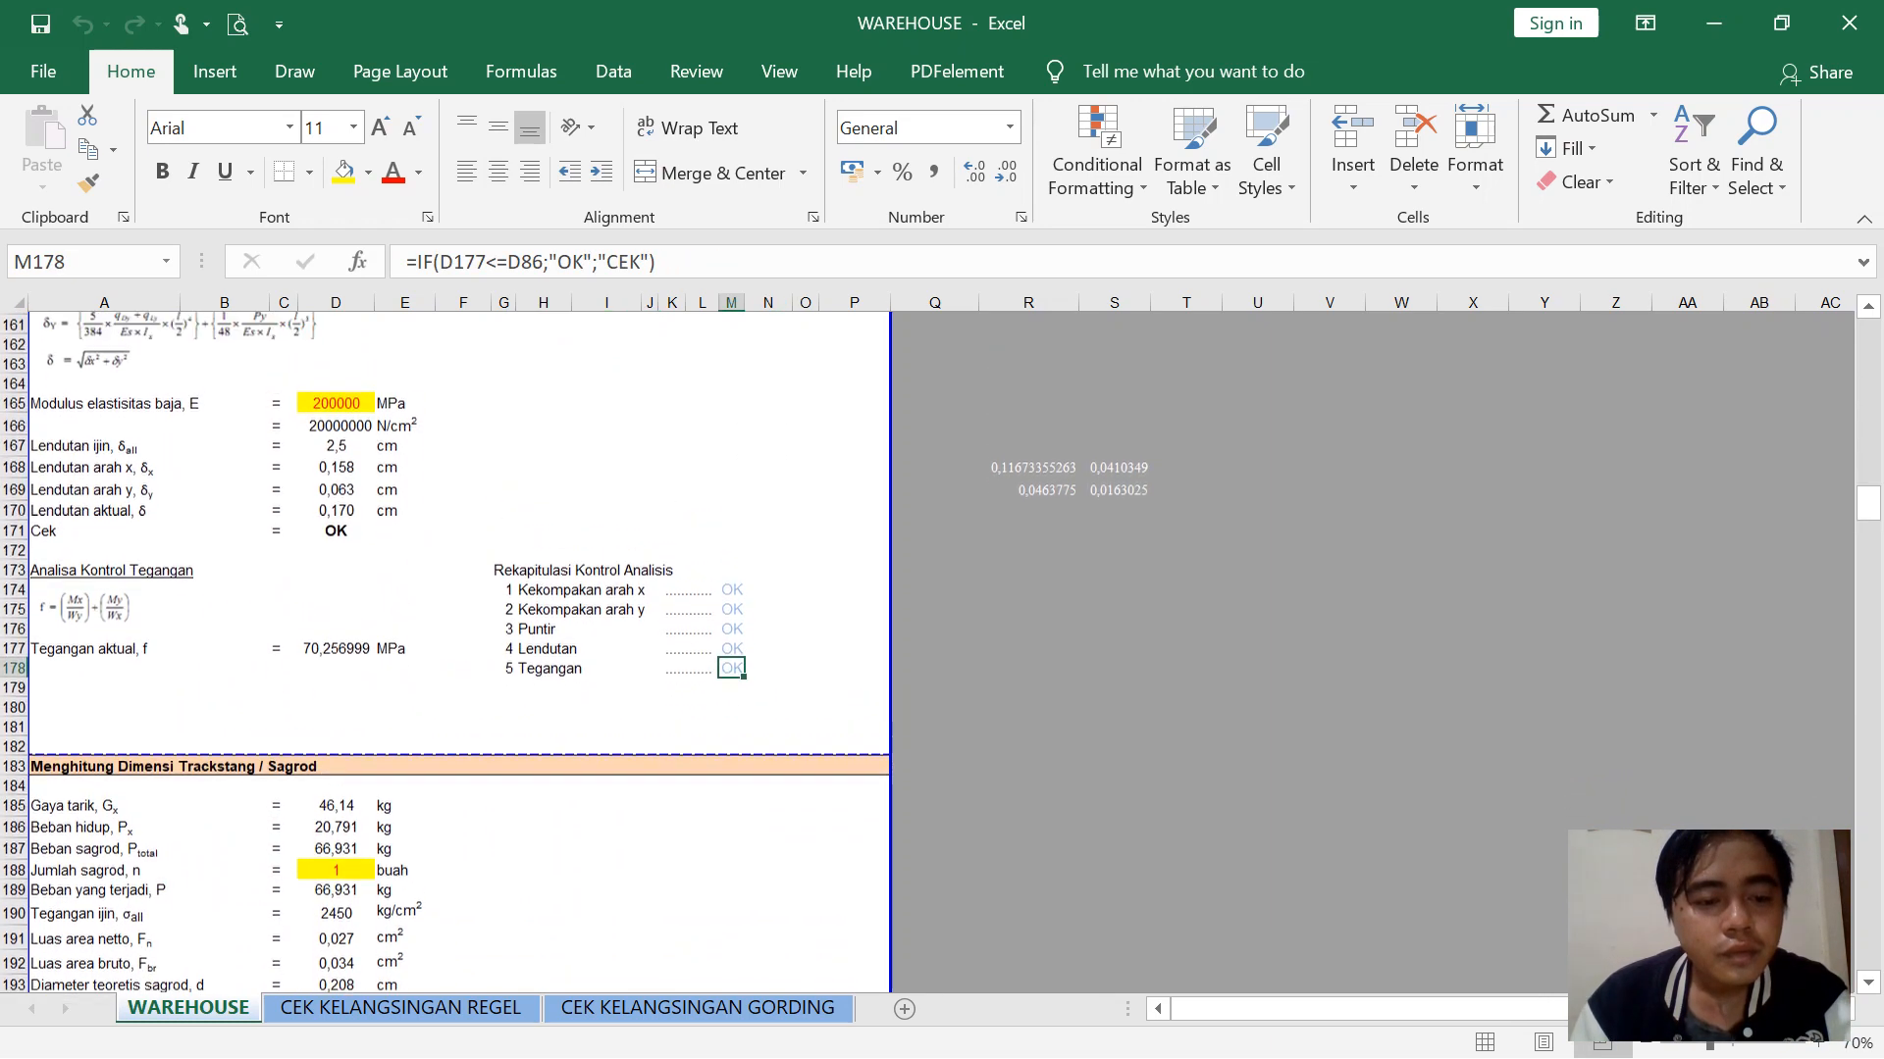
Review the Trackstang / Sagrod and Ikatan Angin / Wind Brace dimension calculations, down to the SNI 1726 risk category tables
{"action": "scroll", "coordinate": [444, 647], "scroll_direction": "down", "scroll_amount": 6}
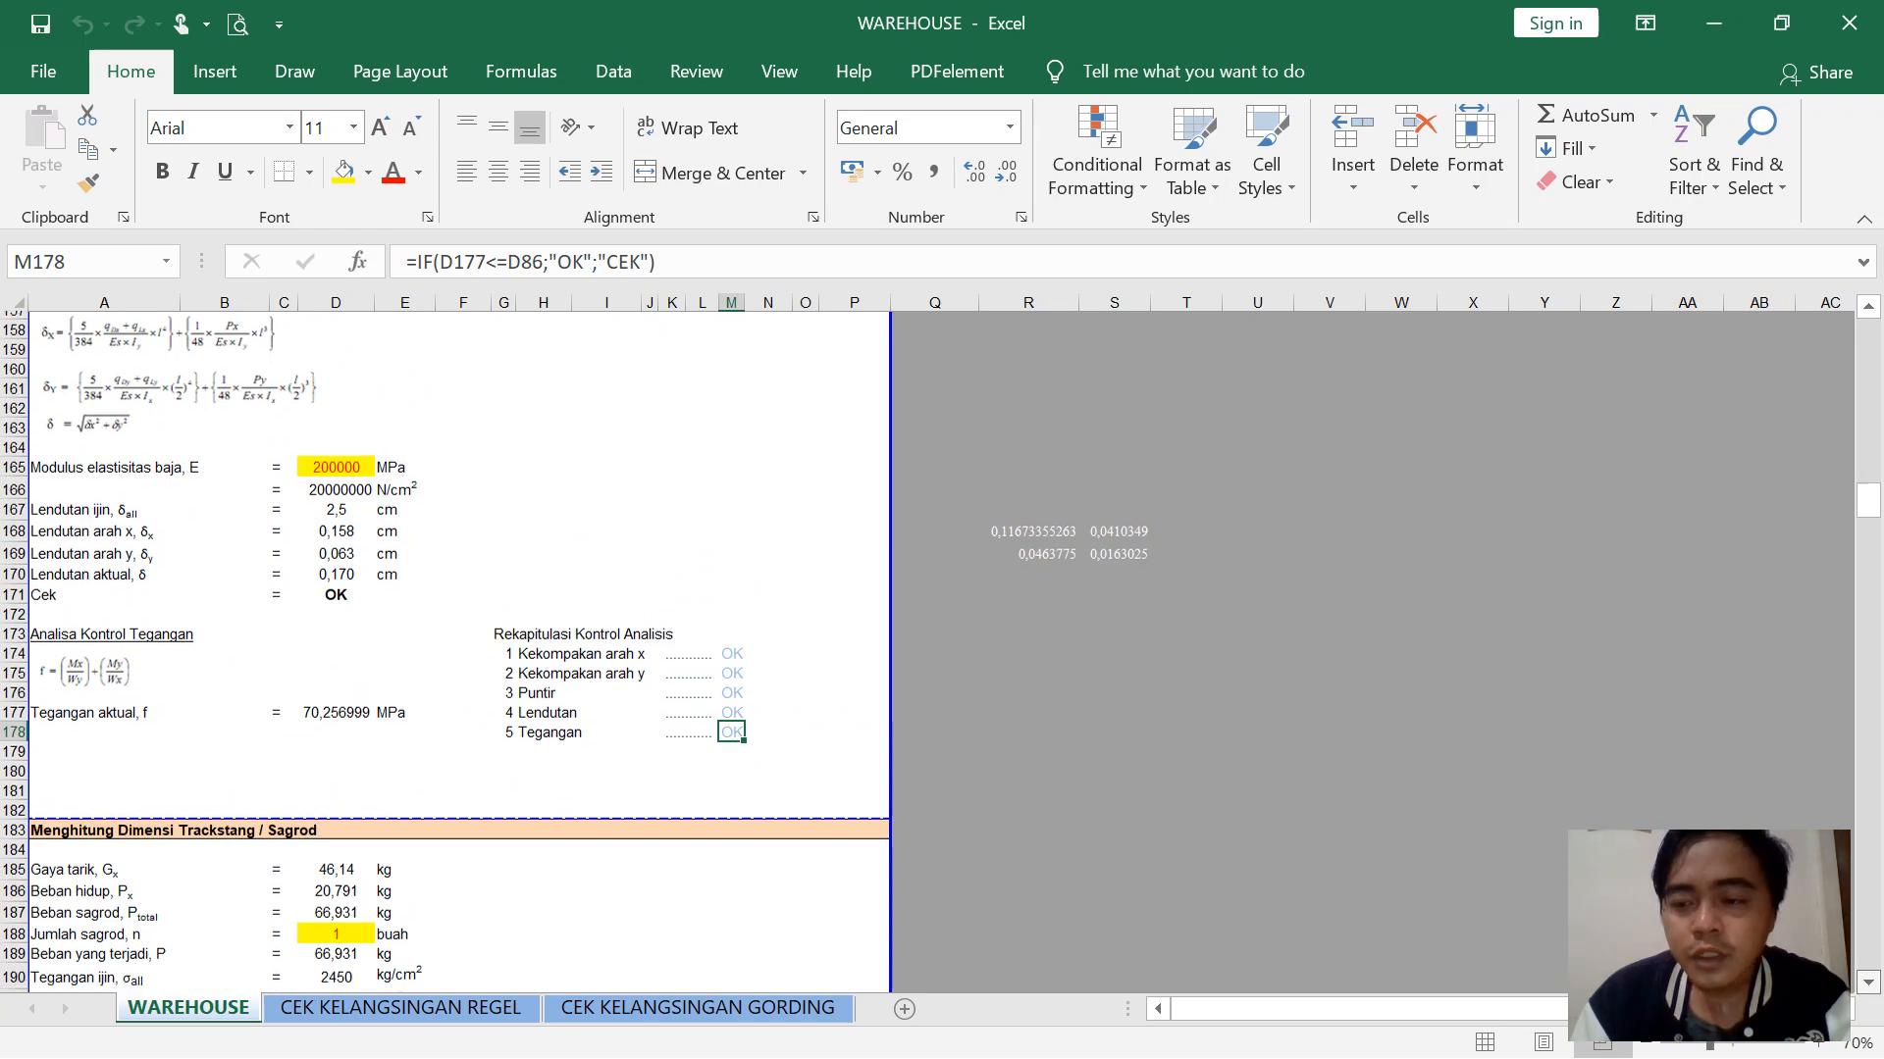
{"action": "scroll", "coordinate": [444, 647], "scroll_direction": "down", "scroll_amount": 6}
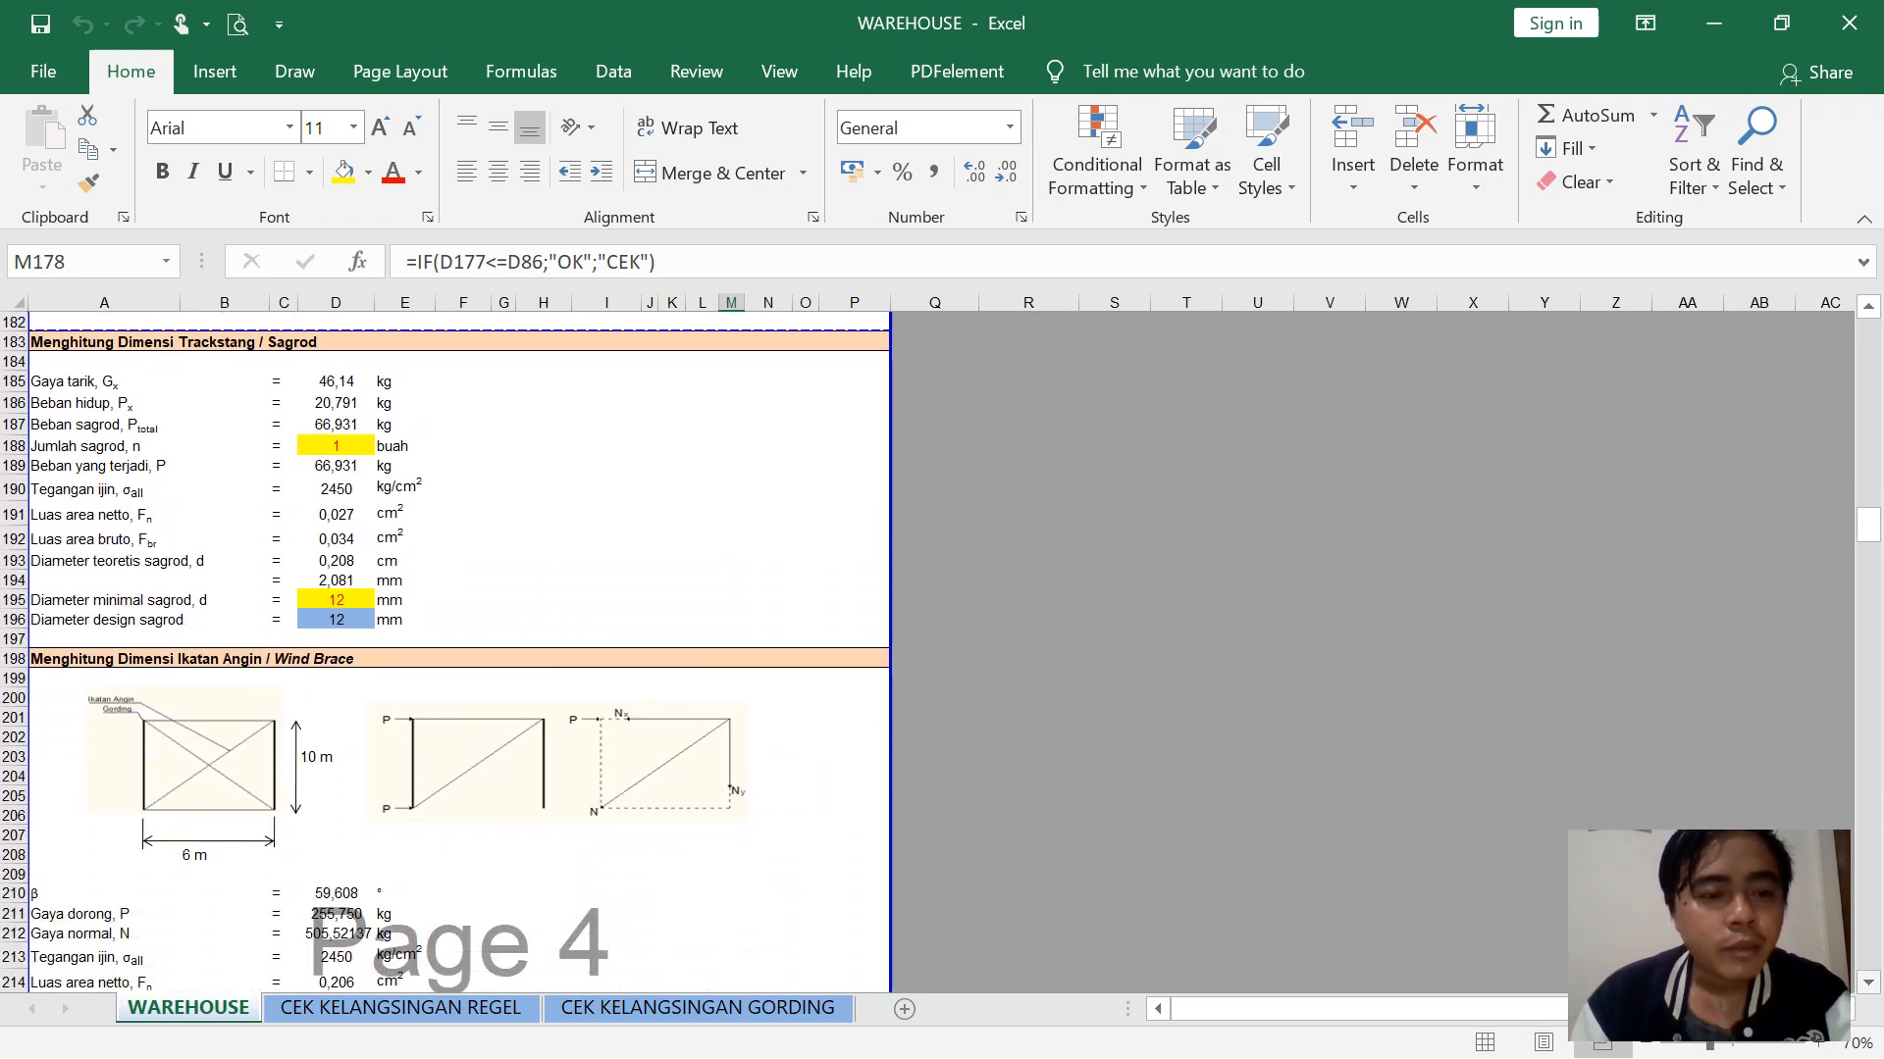
{"action": "scroll", "coordinate": [444, 648], "scroll_direction": "down", "scroll_amount": 2}
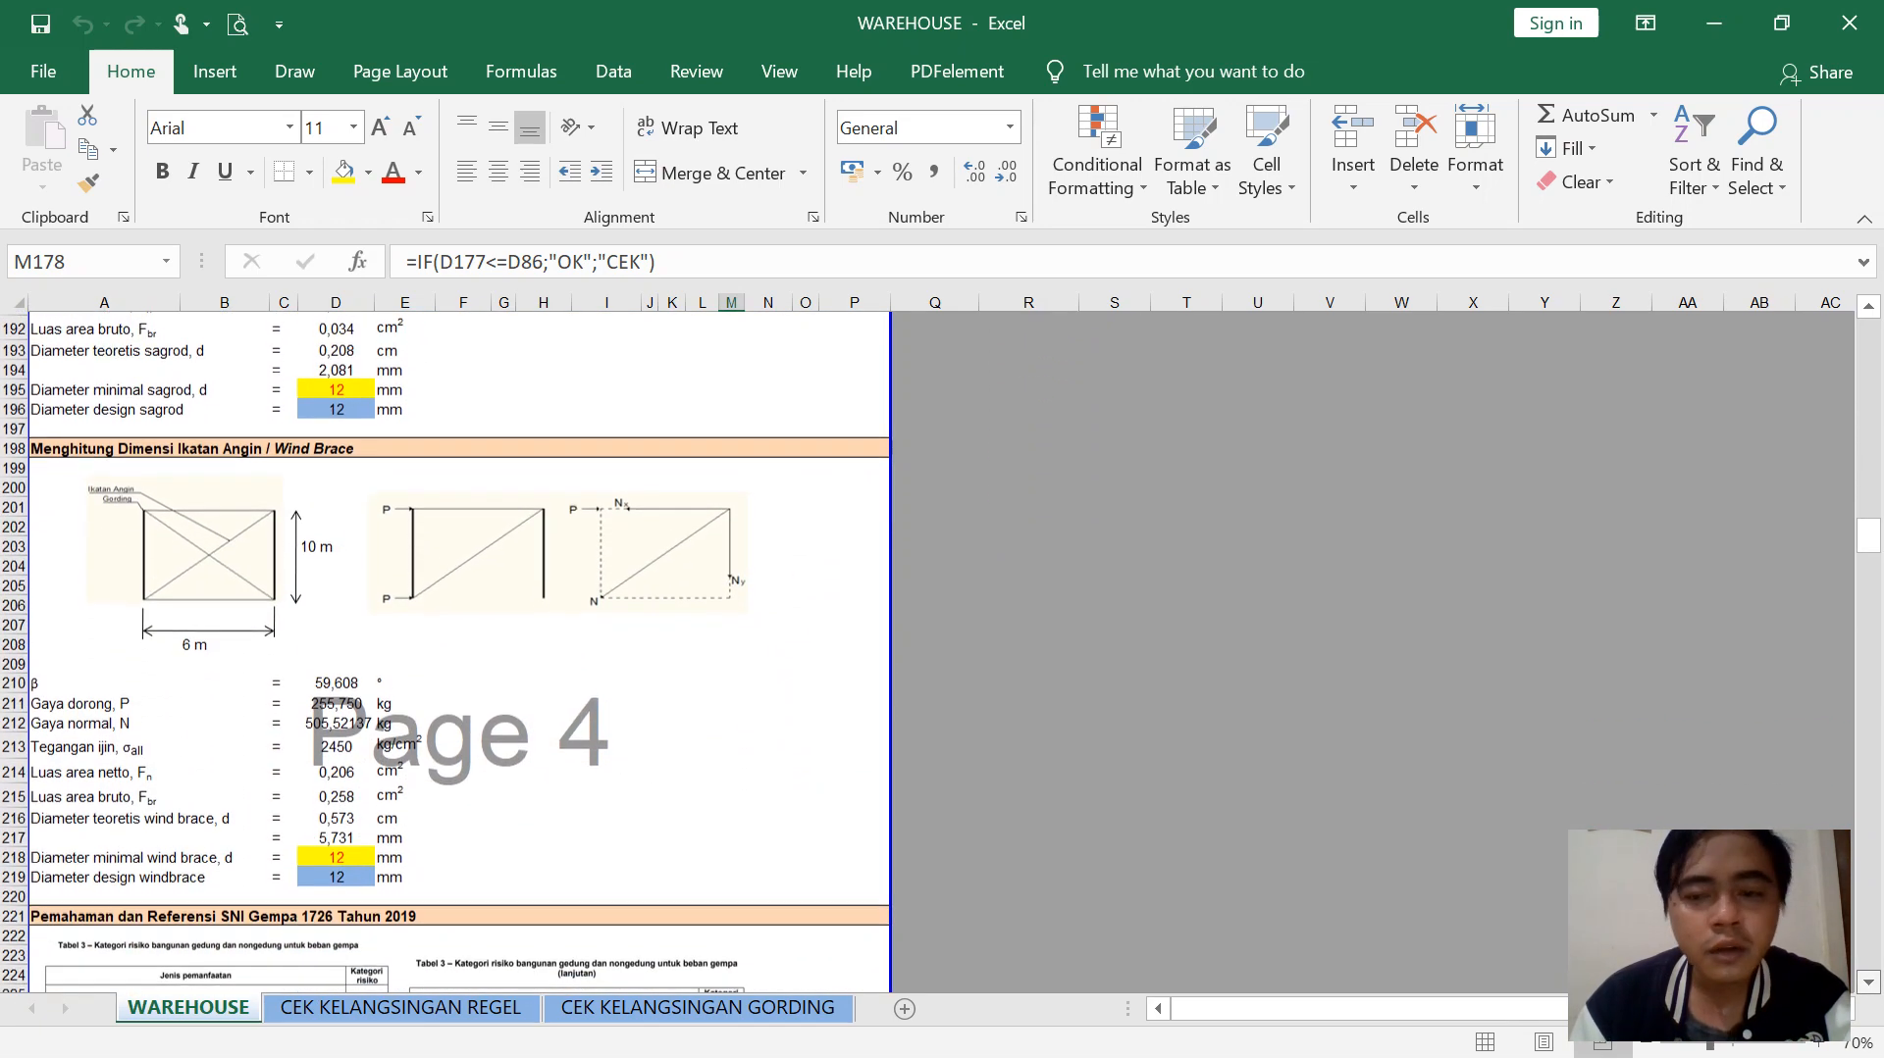
{"action": "scroll", "coordinate": [444, 648], "scroll_direction": "down", "scroll_amount": 5}
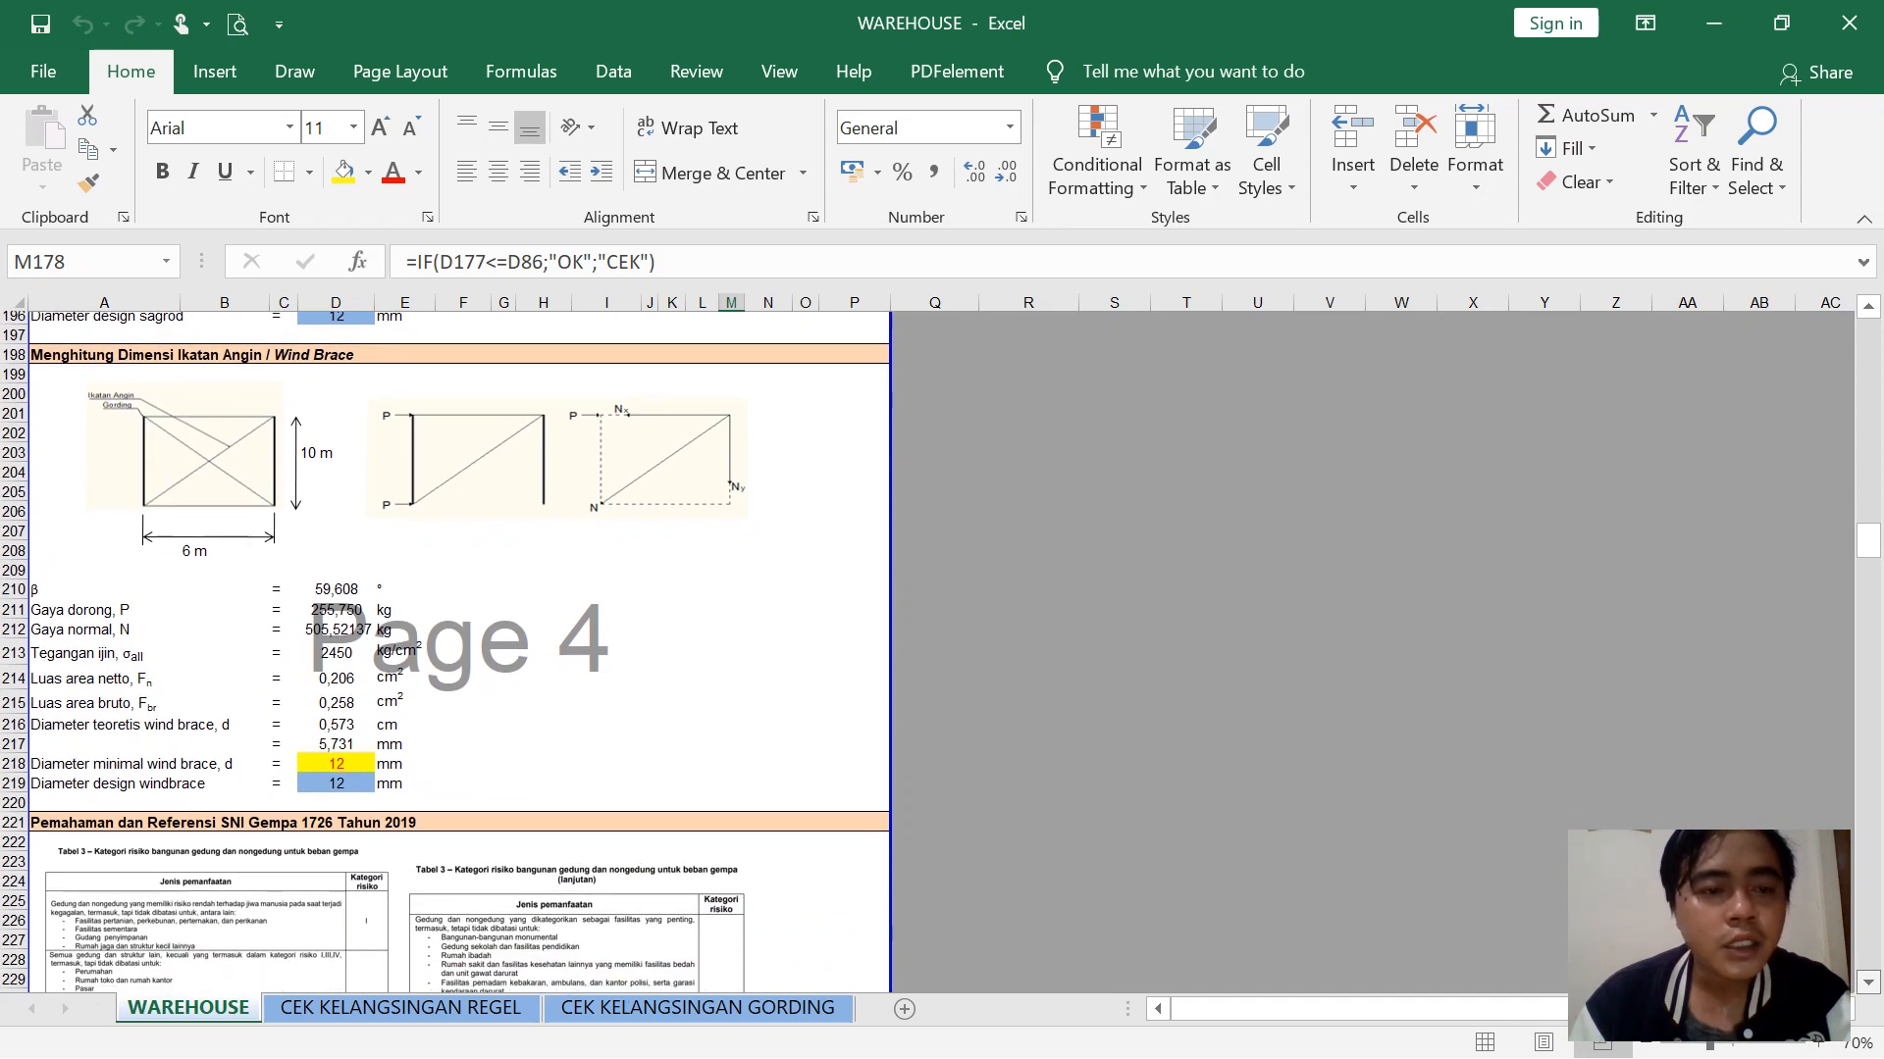
{"action": "scroll", "coordinate": [444, 648], "scroll_direction": "down", "scroll_amount": 3}
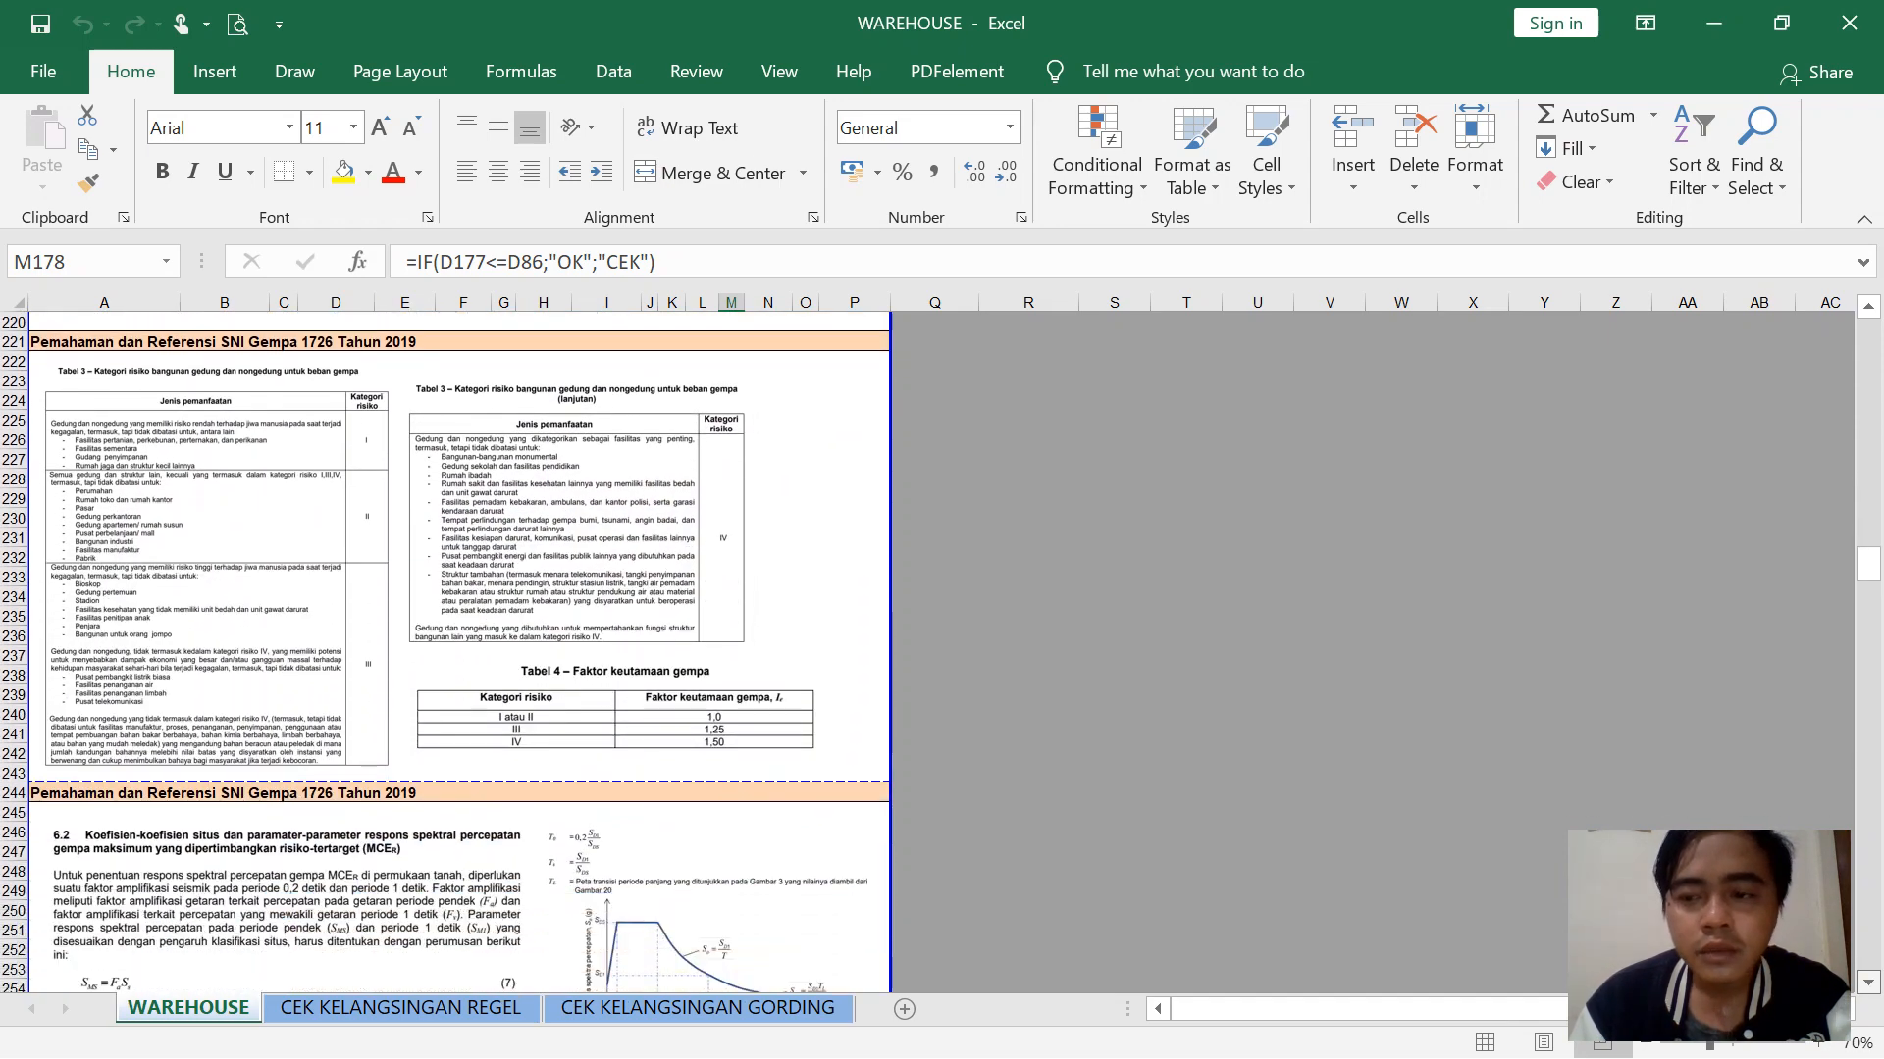
Review the Data Seismik parameters, including the short-period acceleration Ss, and the Data Beban Angin section below them
{"action": "left_click_drag", "start_coordinate": [1867, 559], "coordinate": [1867, 671]}
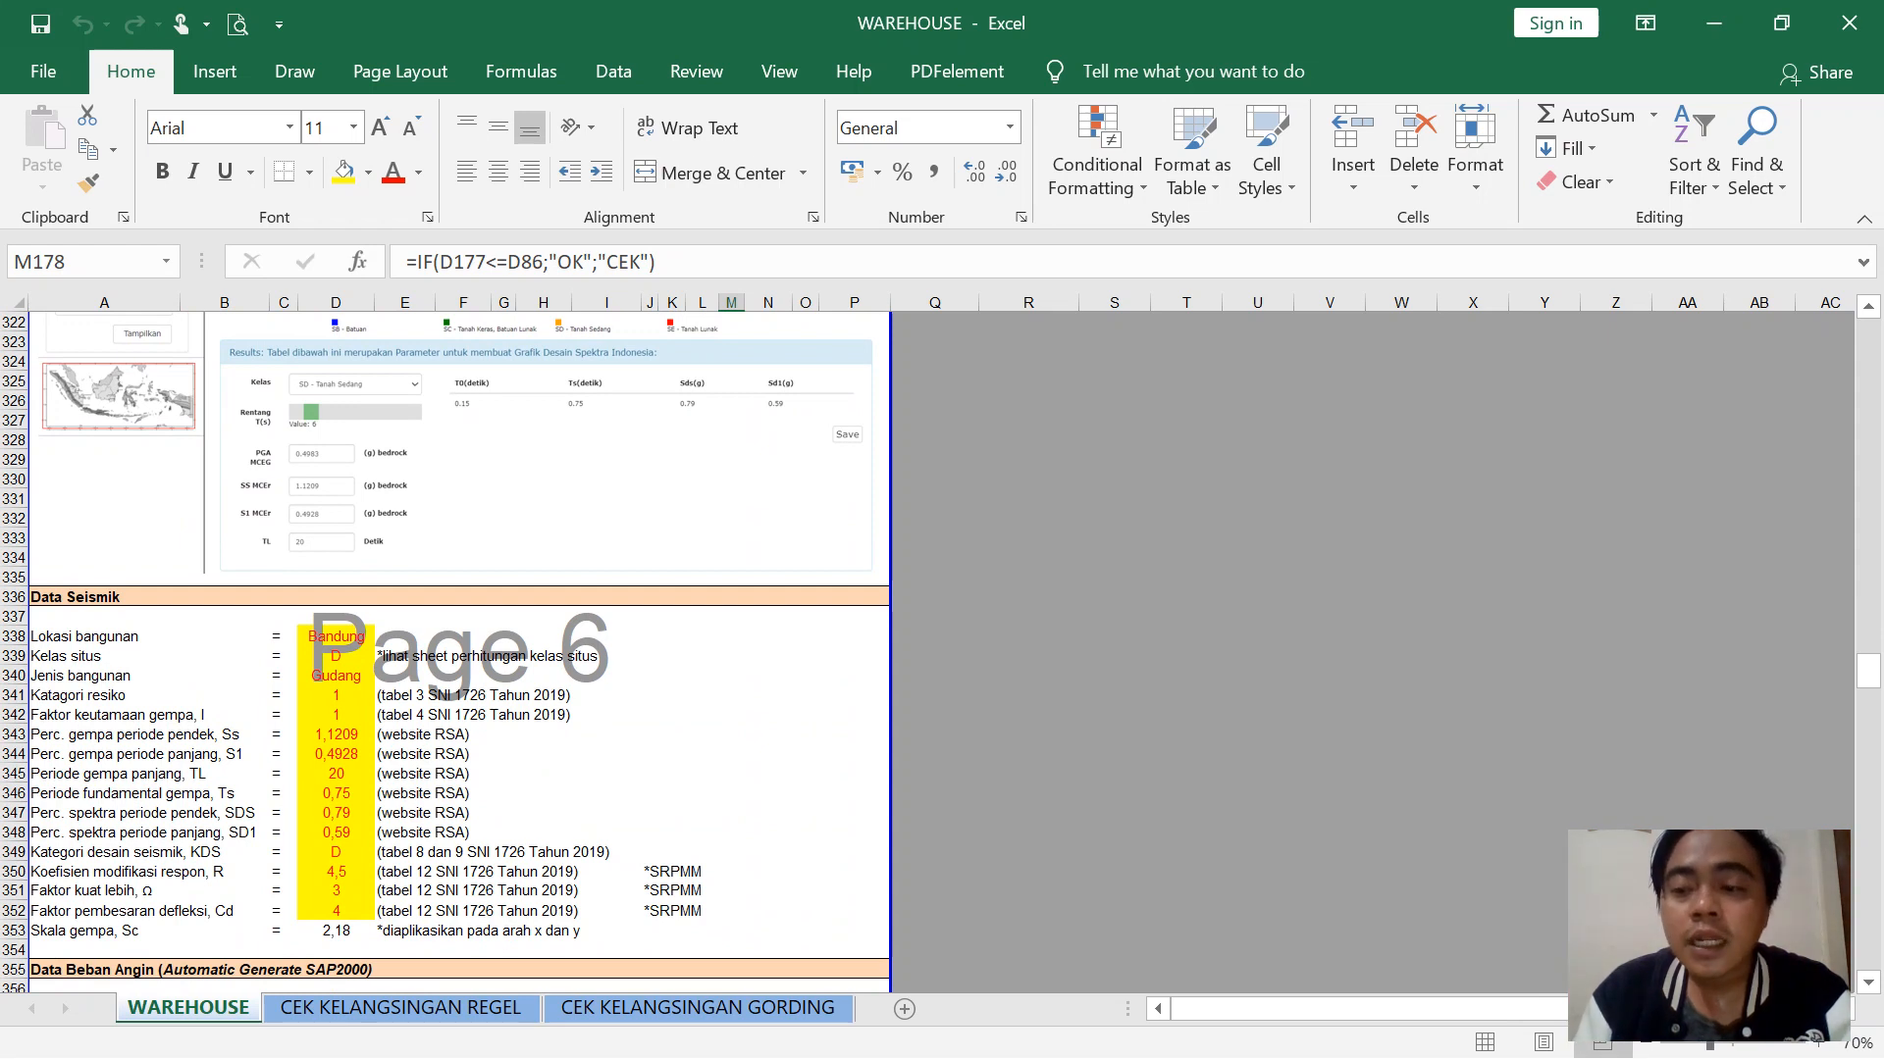
{"action": "left_click_drag", "start_coordinate": [1867, 671], "coordinate": [1867, 689]}
{"action": "left_click", "coordinate": [336, 655]}
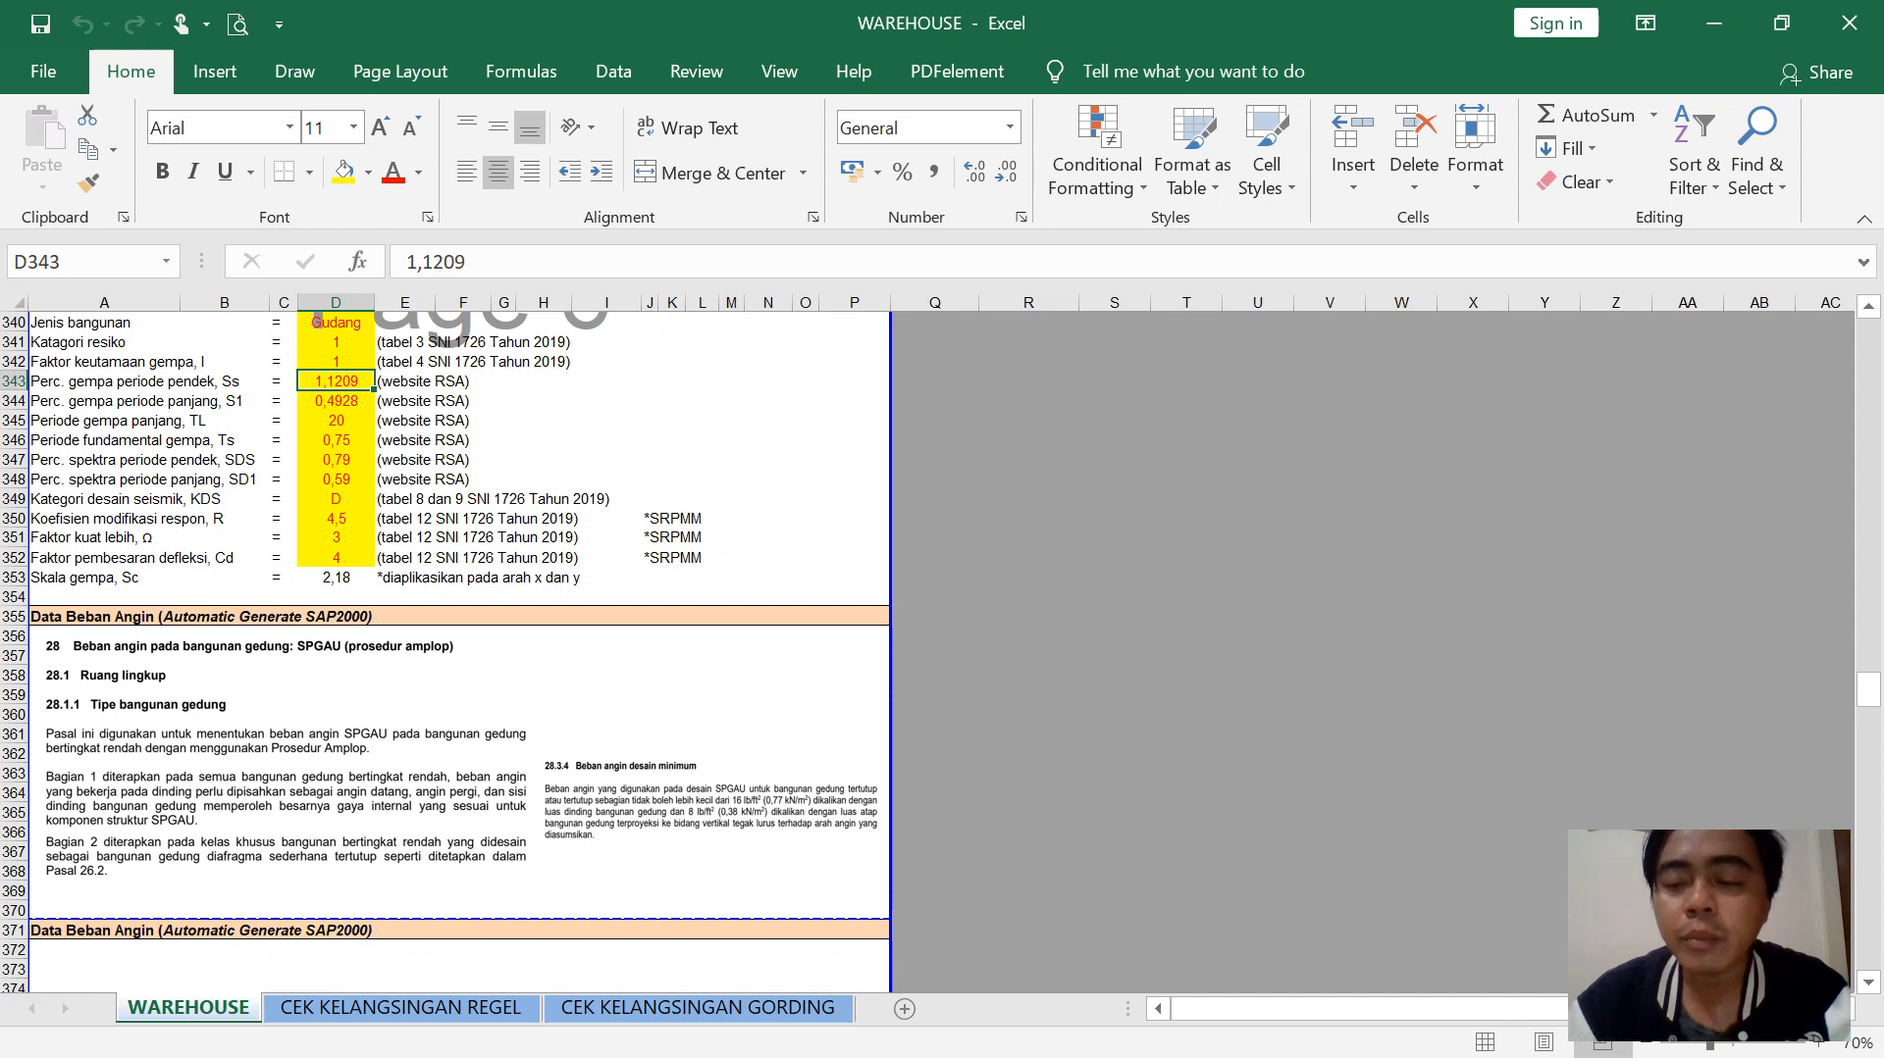
{"action": "left_click_drag", "start_coordinate": [1867, 690], "coordinate": [1867, 690]}
{"action": "scroll", "coordinate": [703, 441], "scroll_direction": "down", "scroll_amount": 2}
{"action": "scroll", "coordinate": [702, 441], "scroll_direction": "up", "scroll_amount": 2}
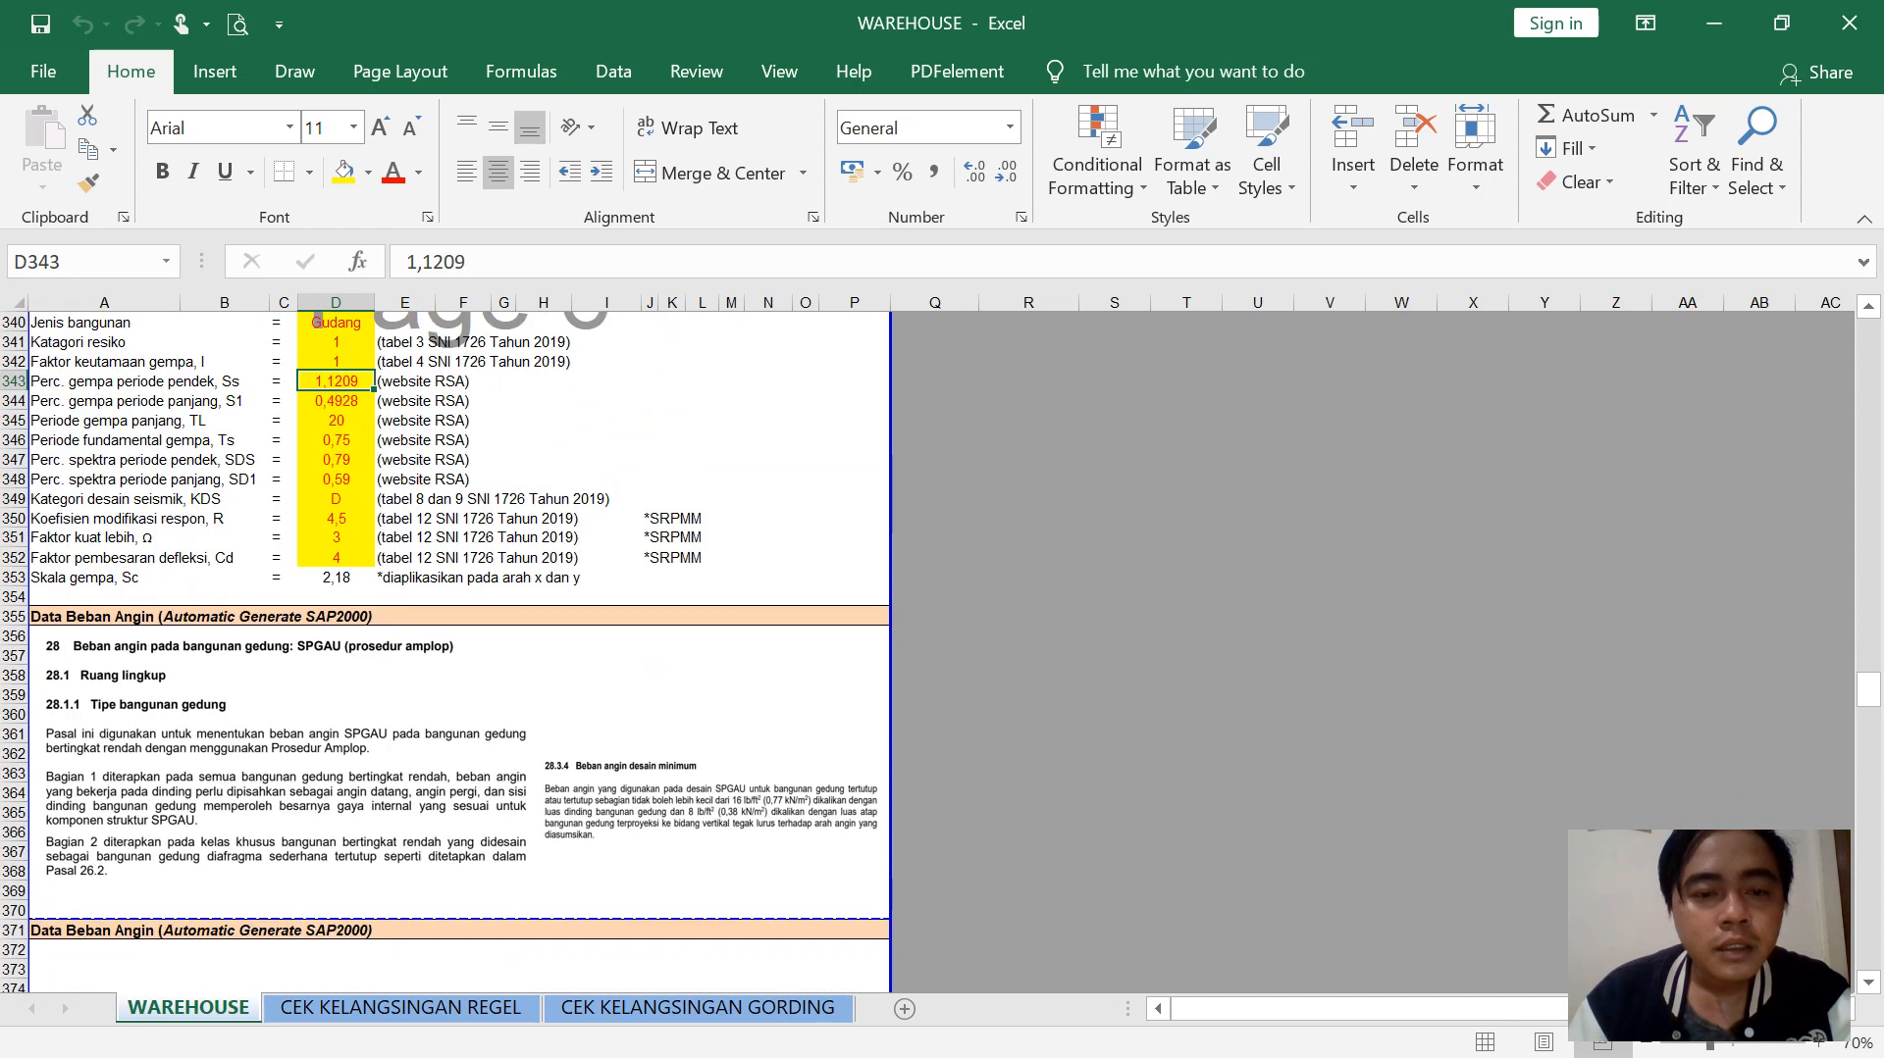
Go back over the RSA response spectrum and the SNI 1726 seismic design category references, enlarged to 85%
{"action": "left_click", "coordinate": [702, 440]}
{"action": "scroll", "coordinate": [703, 440], "scroll_direction": "up", "scroll_amount": 1}
{"action": "scroll", "coordinate": [702, 441], "scroll_direction": "up", "scroll_amount": 16}
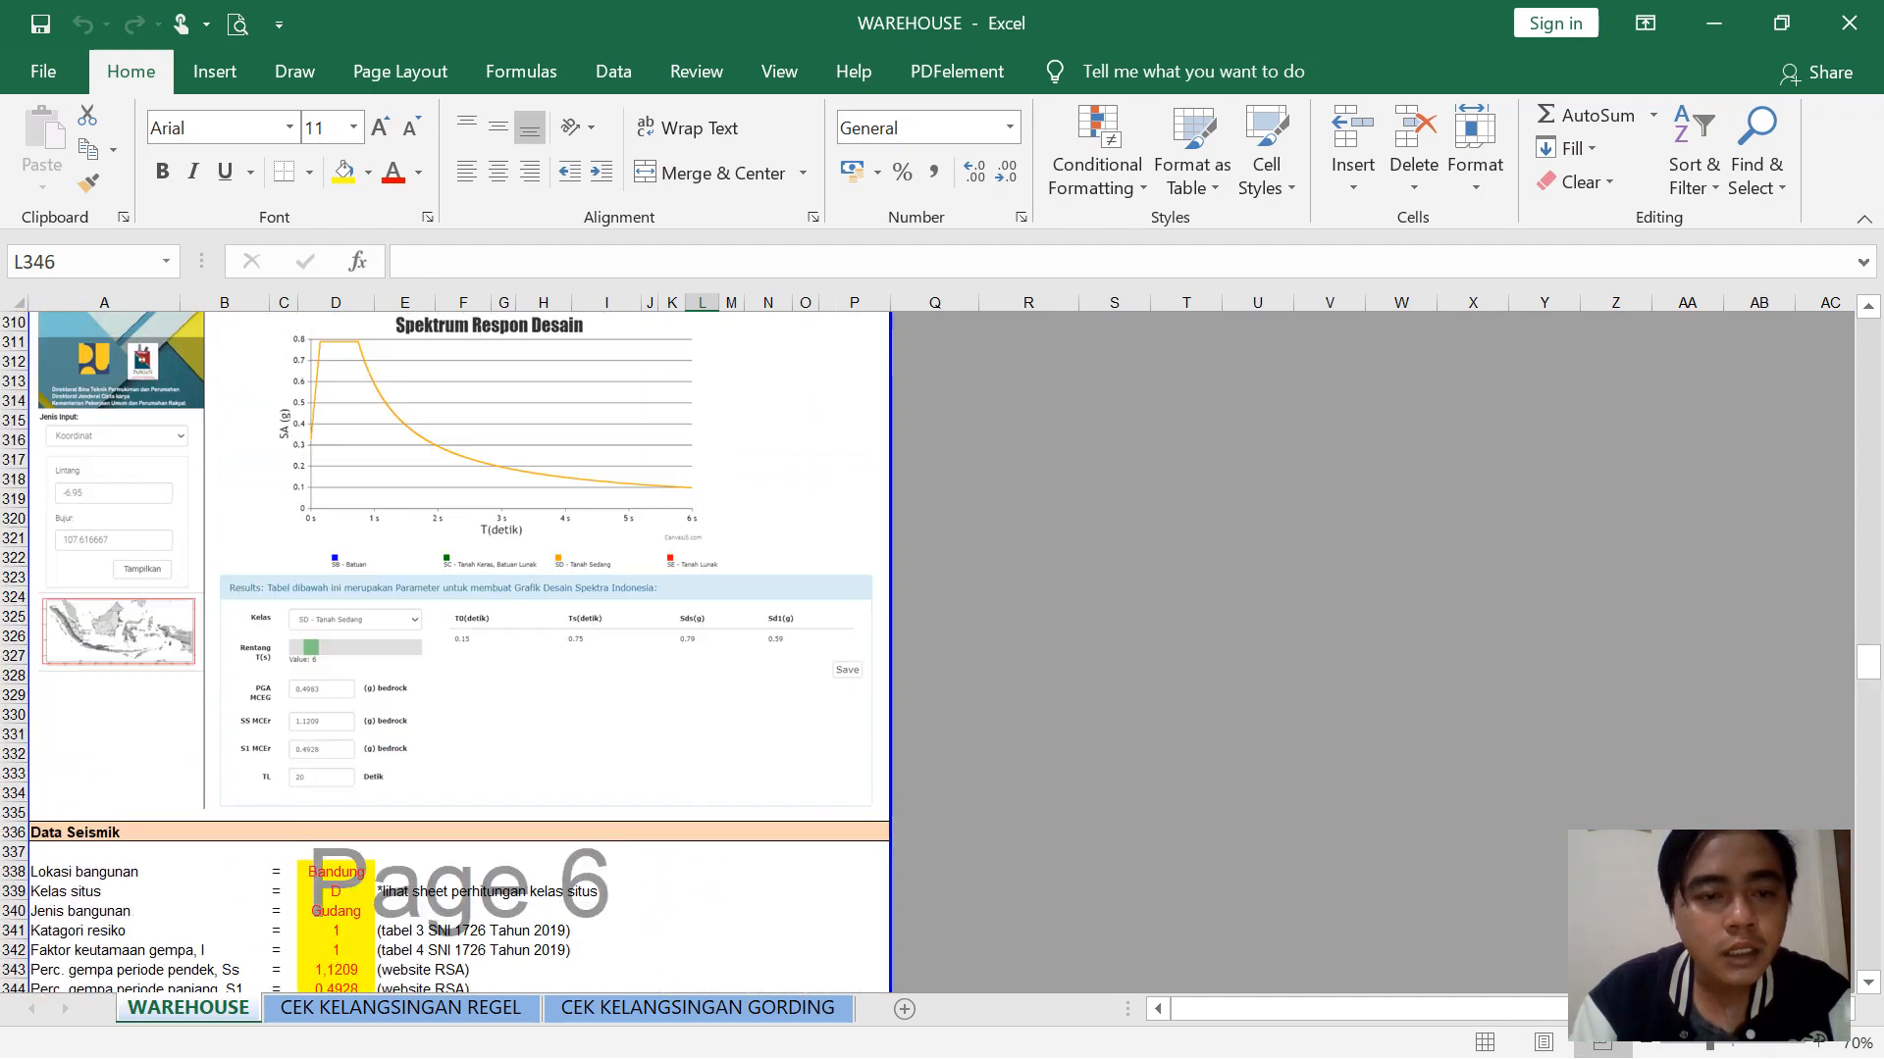
{"action": "scroll", "coordinate": [444, 652], "scroll_direction": "up", "scroll_amount": 5}
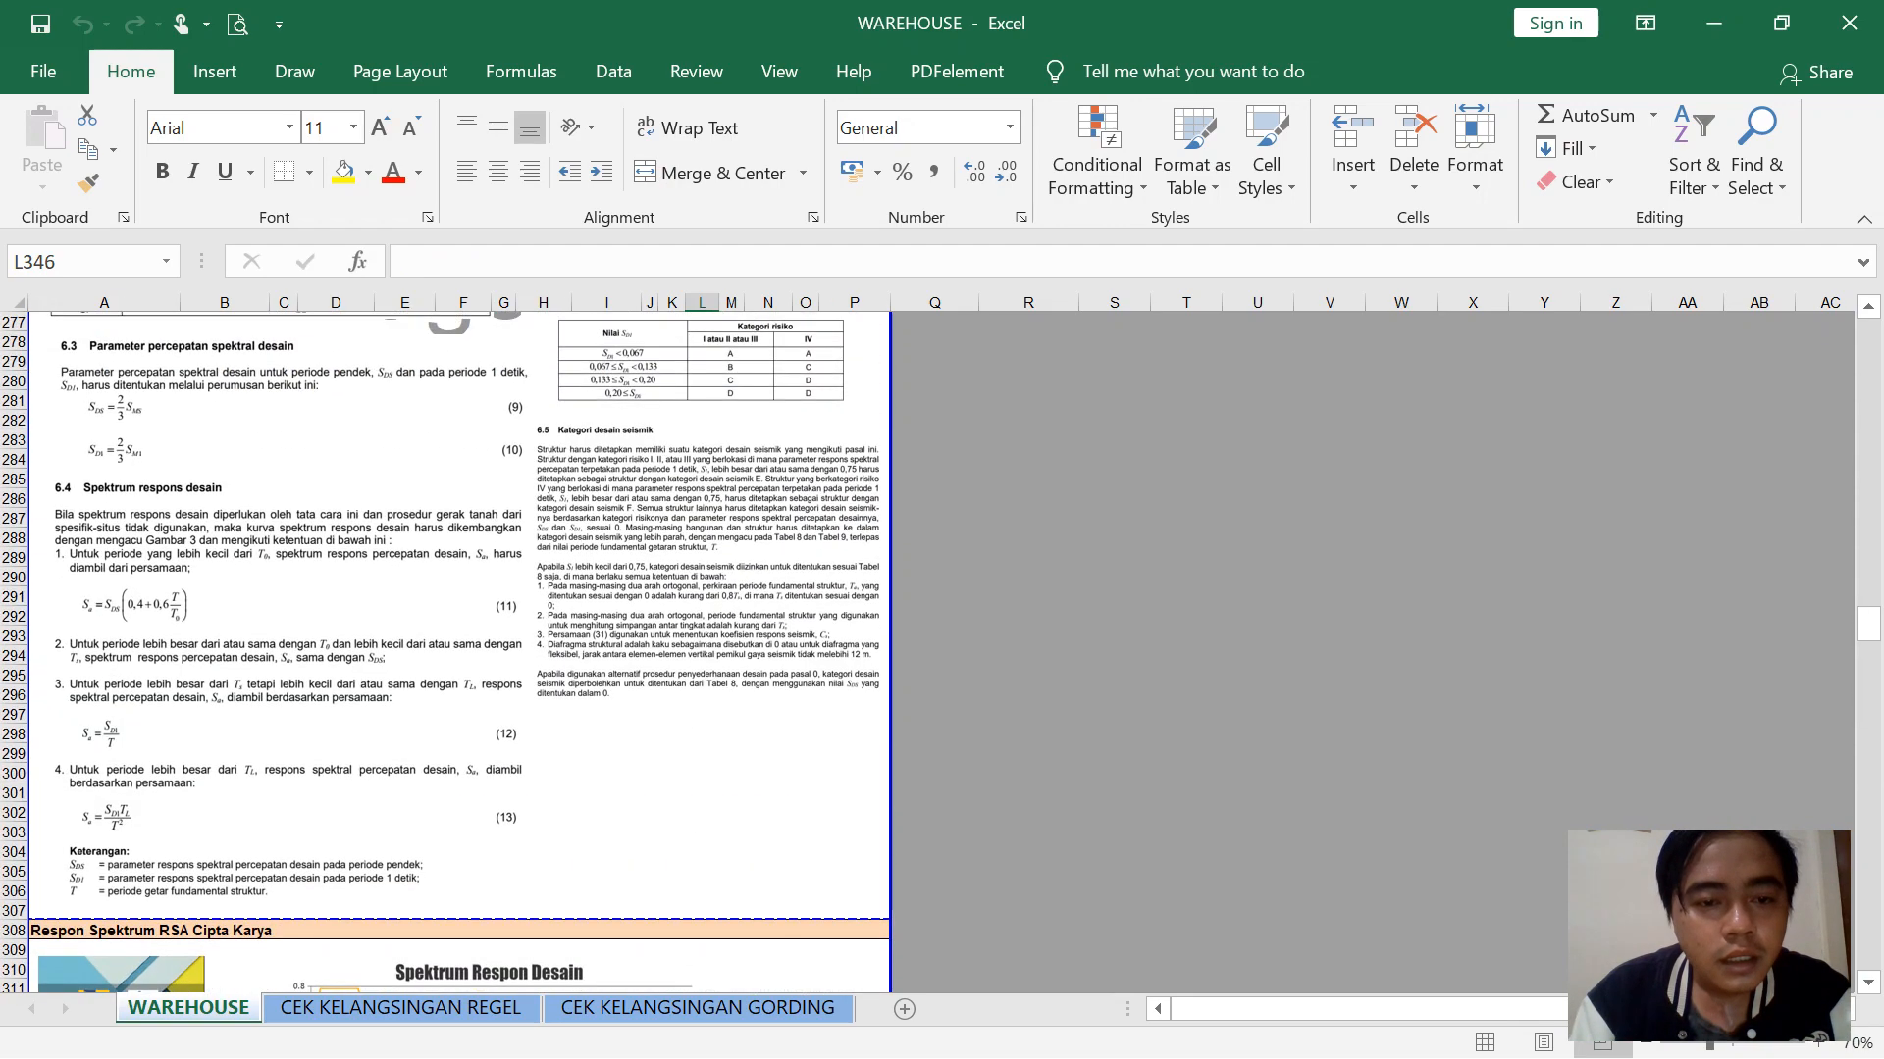
{"action": "scroll", "coordinate": [445, 651], "scroll_direction": "up", "scroll_amount": 1}
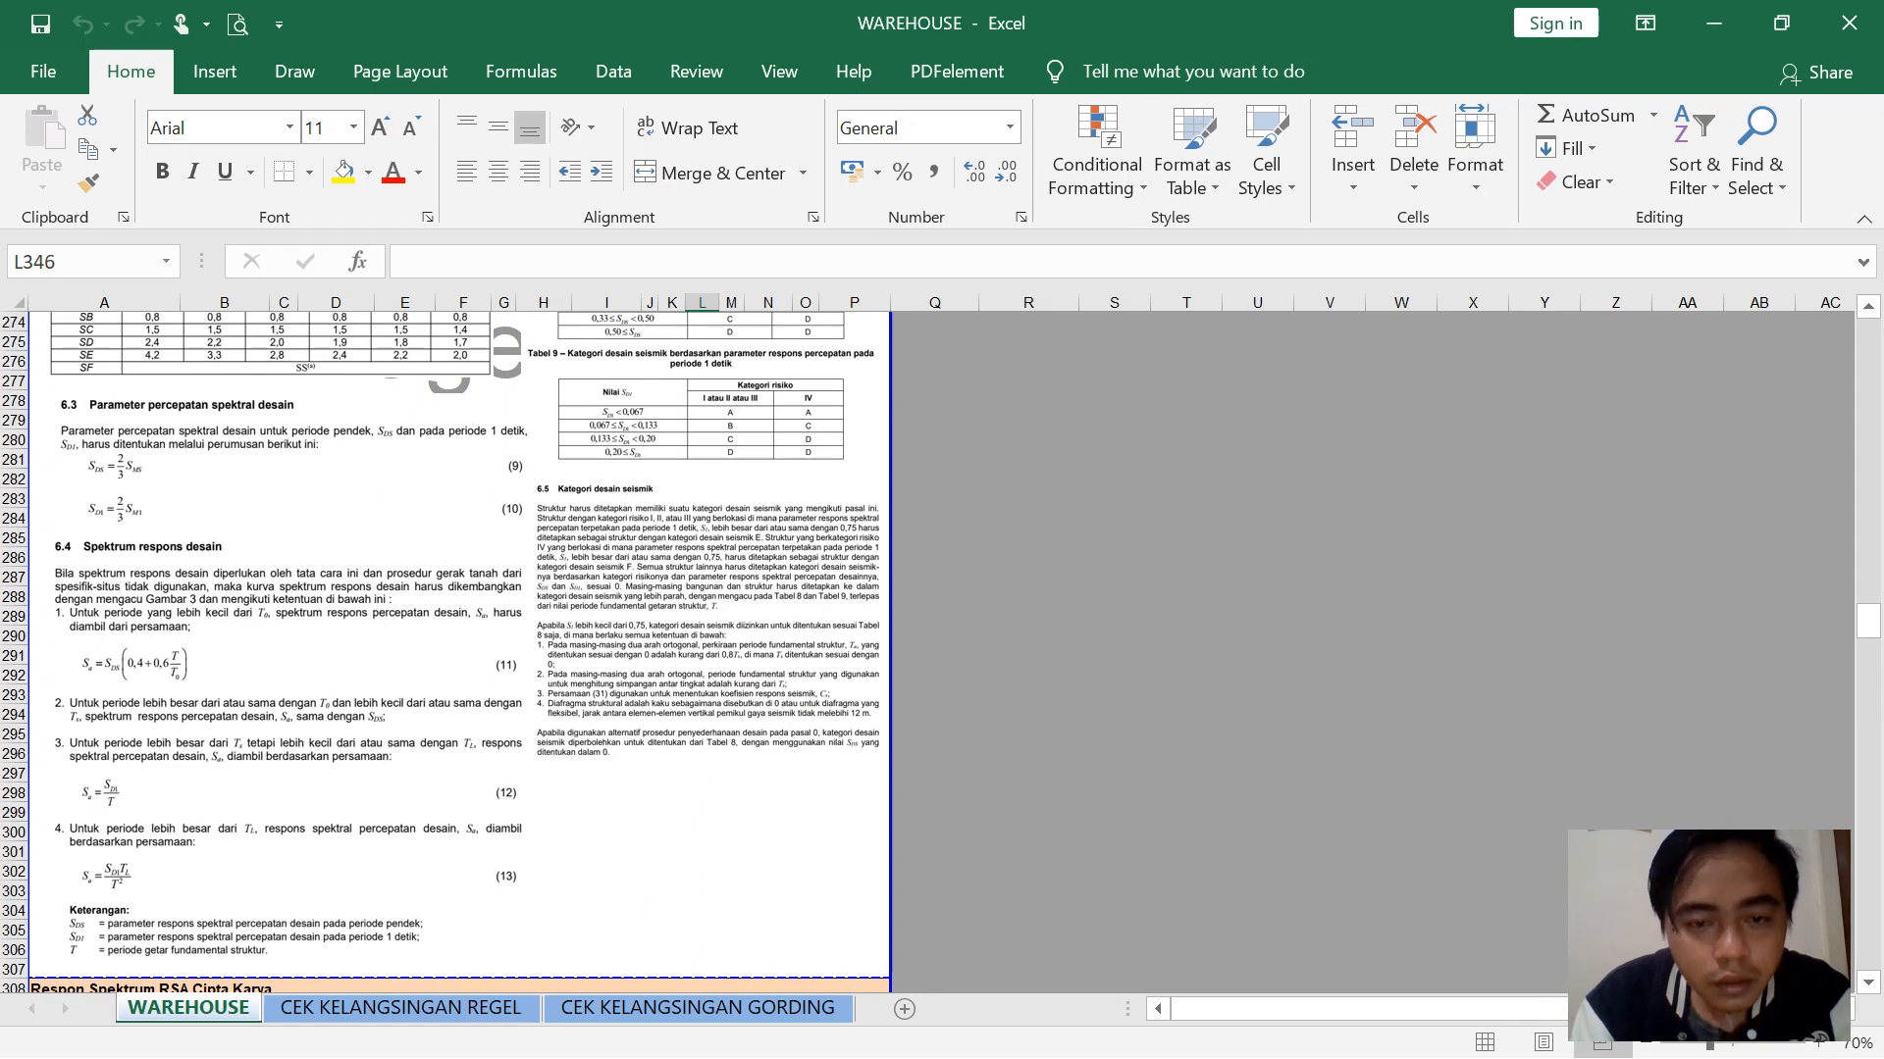
{"action": "scroll", "coordinate": [445, 651], "scroll_direction": "up", "scroll_amount": 1, "text": "ctrl"}
{"action": "scroll", "coordinate": [545, 654], "scroll_direction": "up", "scroll_amount": 11}
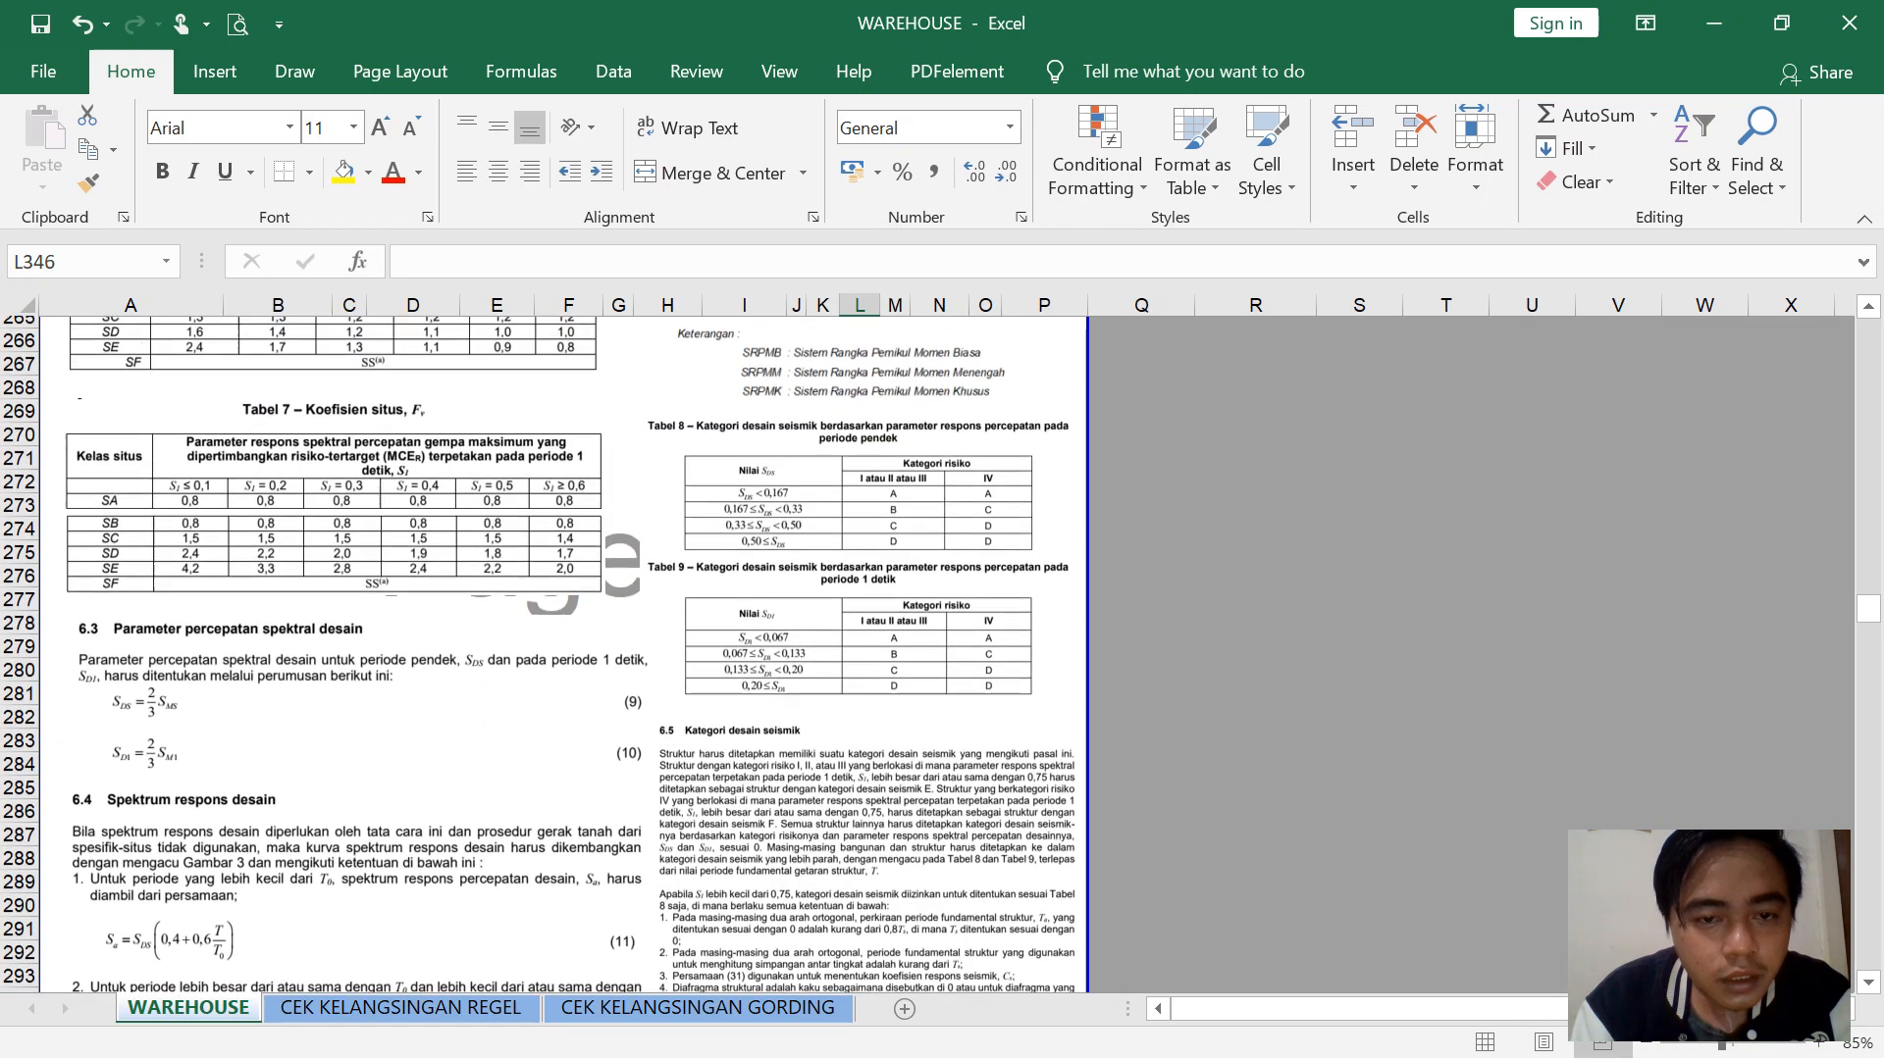
Reread the SNI 1726 risk category, site coefficient and design spectrum references, down to the Respon Spektrum RSA Cipta Karya chart and seismic data
{"action": "scroll", "coordinate": [545, 654], "scroll_direction": "up", "scroll_amount": 13}
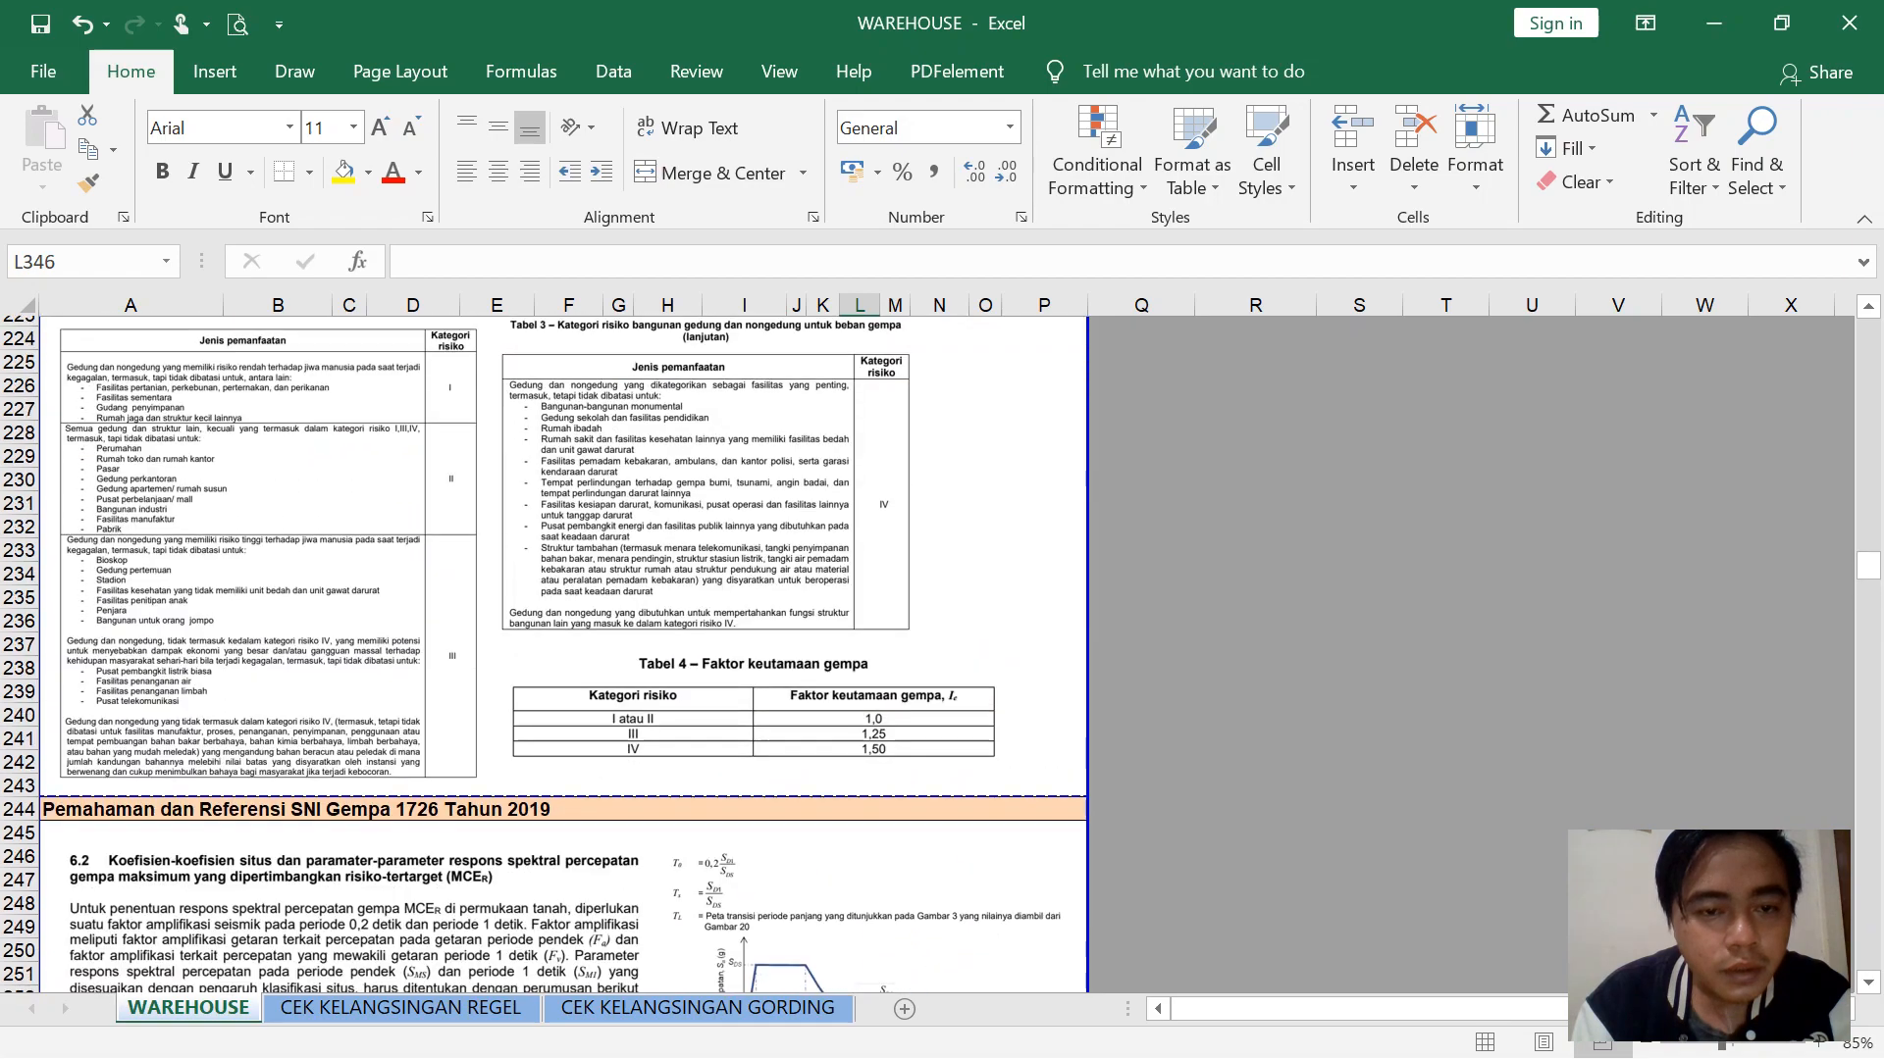
{"action": "scroll", "coordinate": [544, 655], "scroll_direction": "down", "scroll_amount": 9}
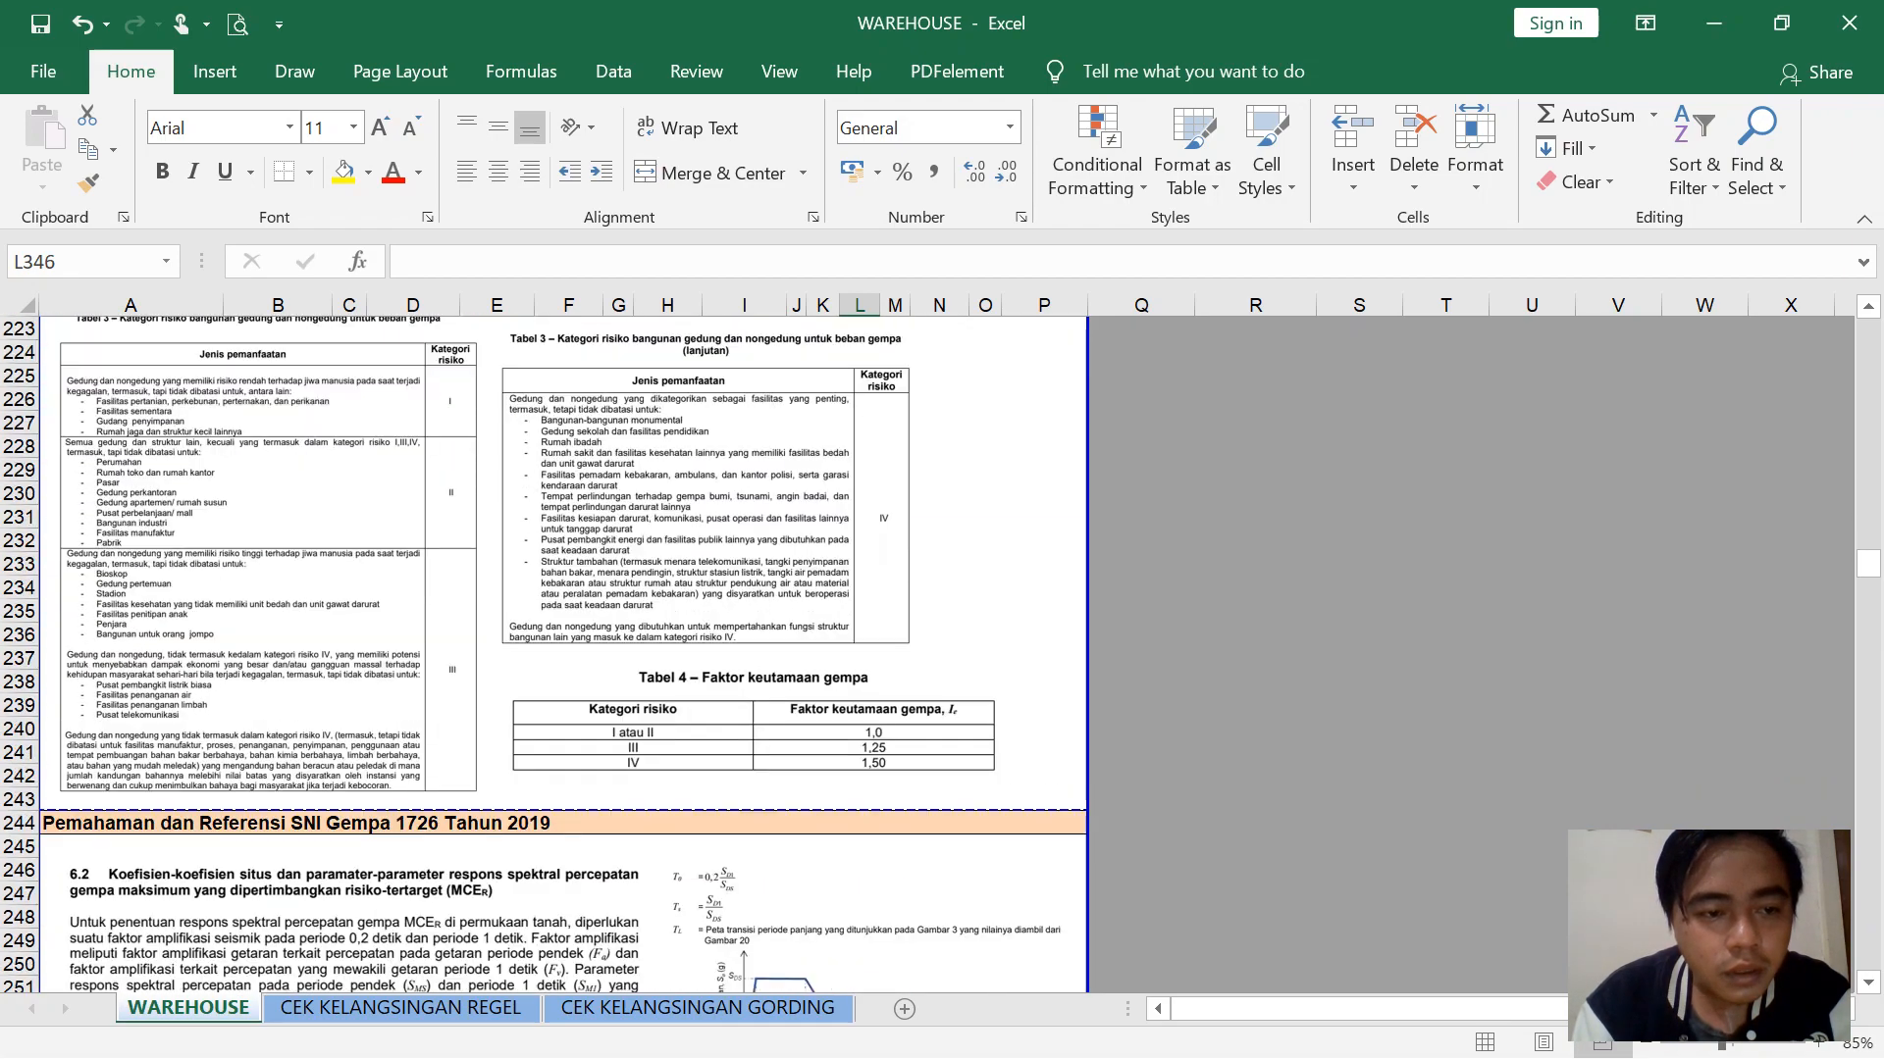
{"action": "scroll", "coordinate": [545, 654], "scroll_direction": "down", "scroll_amount": 2}
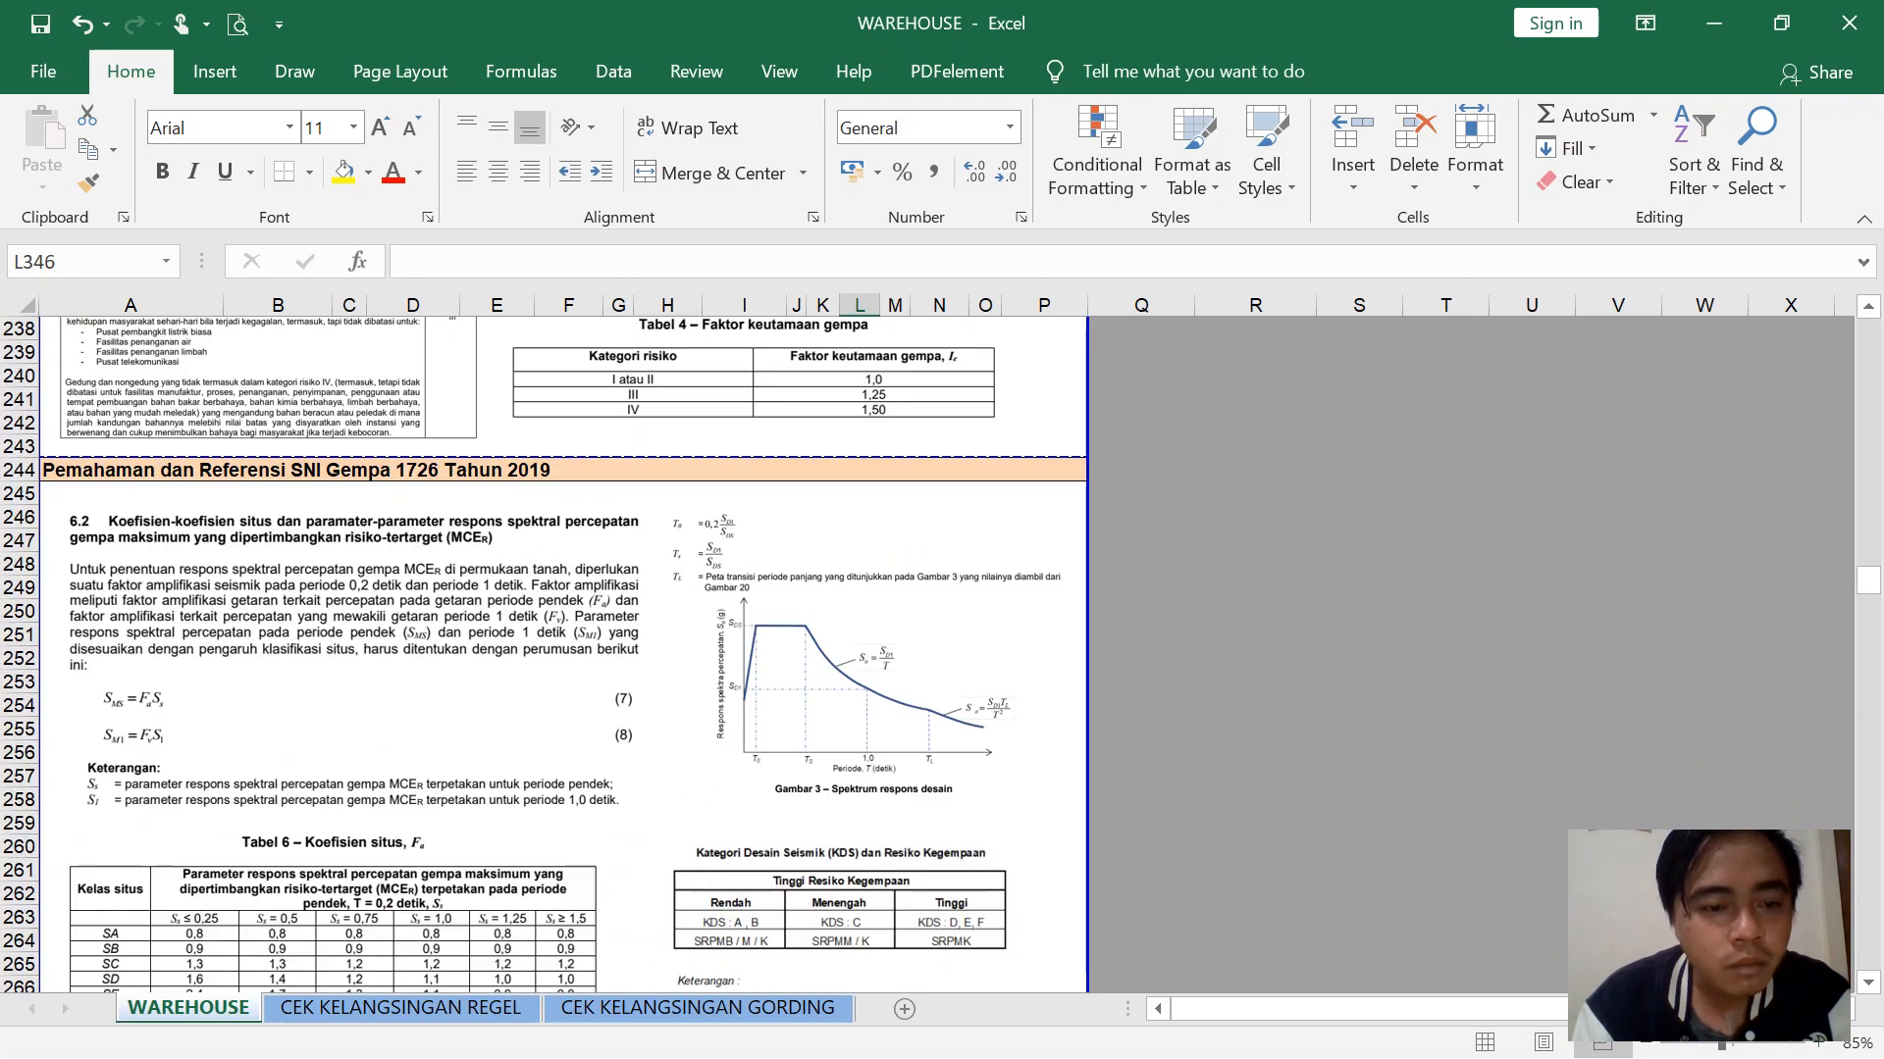
{"action": "scroll", "coordinate": [544, 654], "scroll_direction": "down", "scroll_amount": 12}
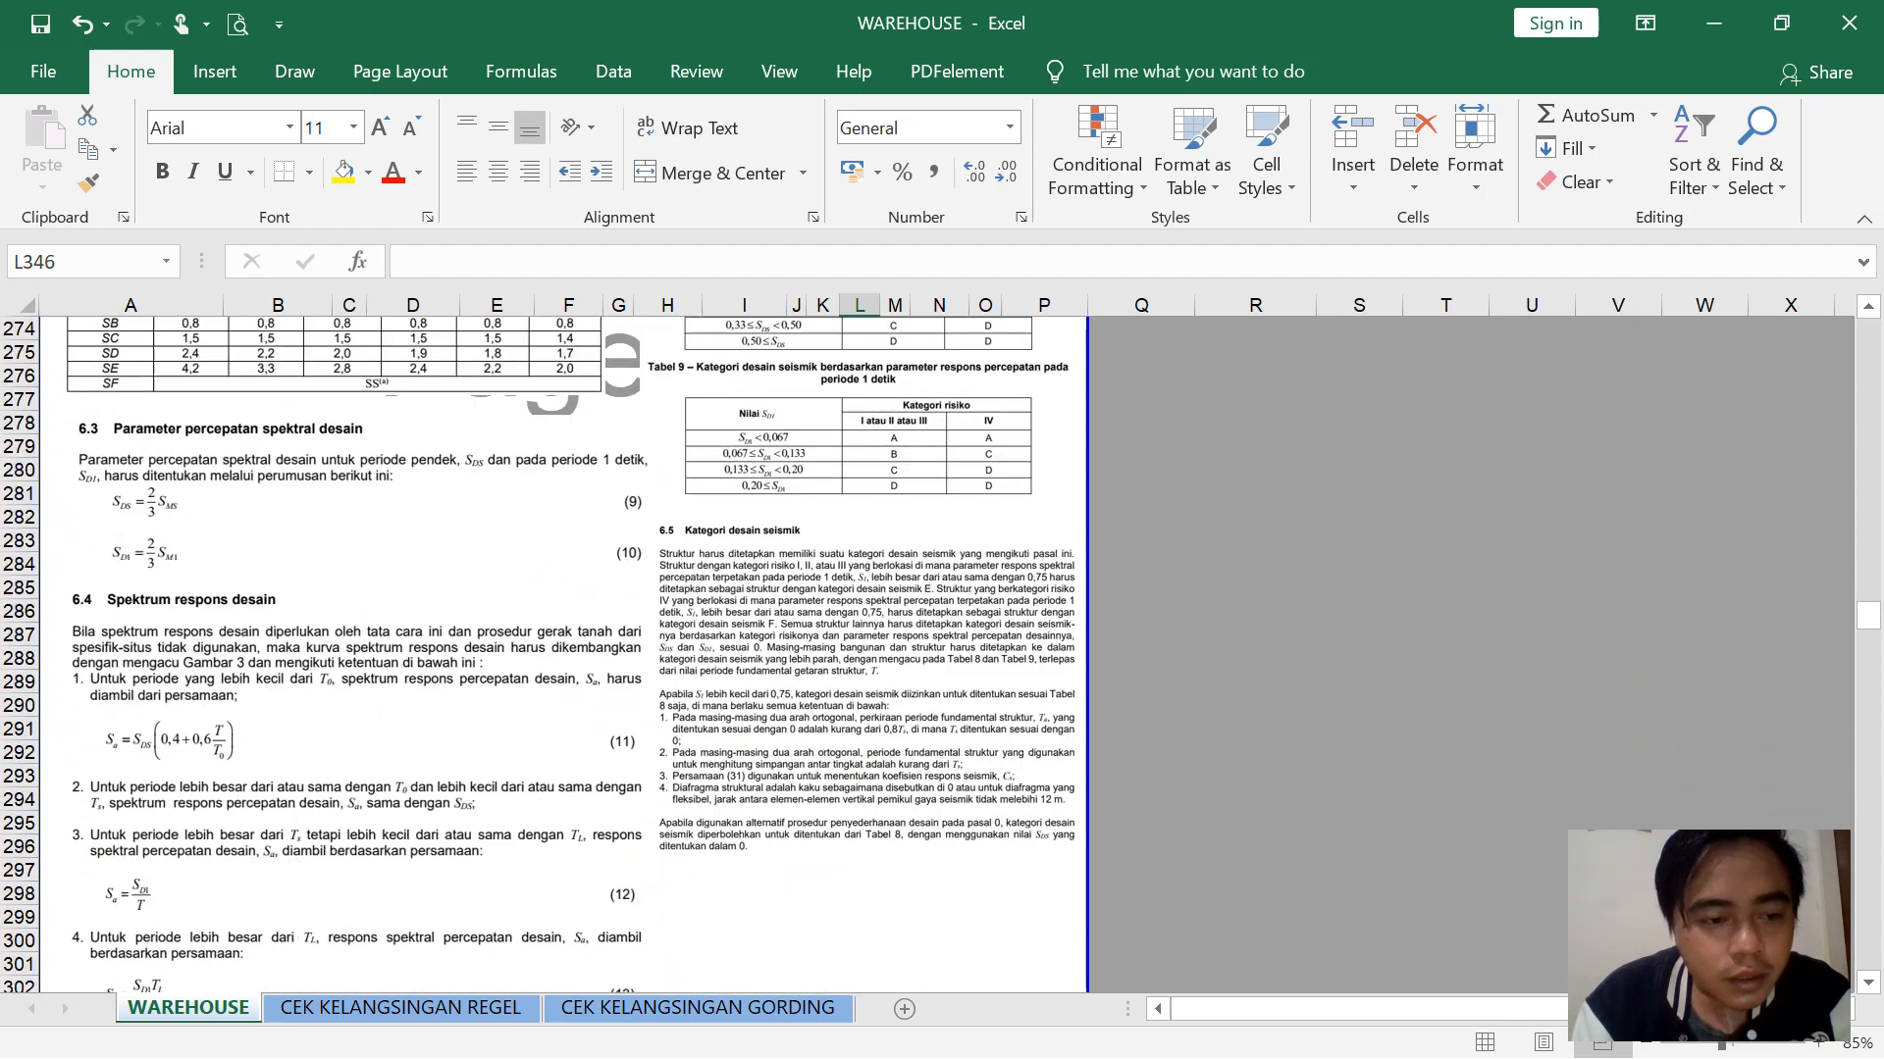
{"action": "scroll", "coordinate": [545, 654], "scroll_direction": "down", "scroll_amount": 3}
{"action": "scroll", "coordinate": [545, 654], "scroll_direction": "down", "scroll_amount": 1}
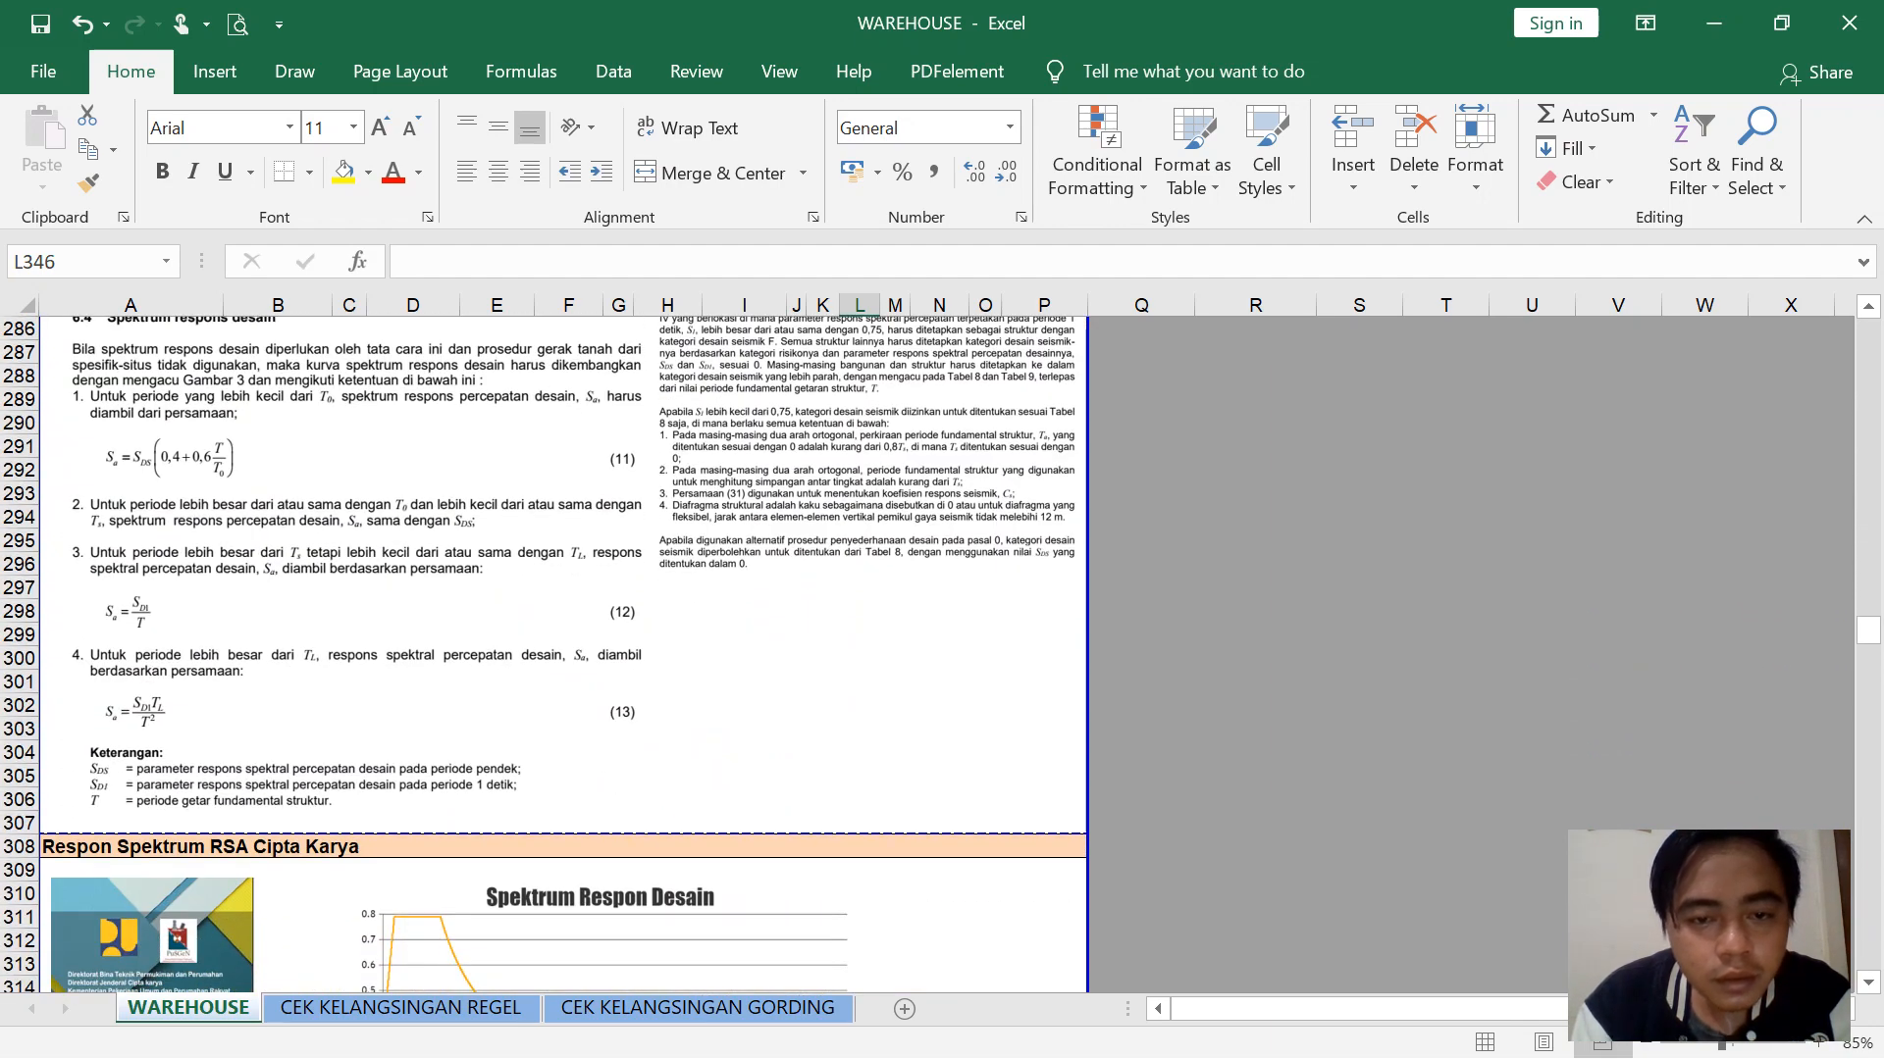
{"action": "scroll", "coordinate": [545, 655], "scroll_direction": "up", "scroll_amount": 2}
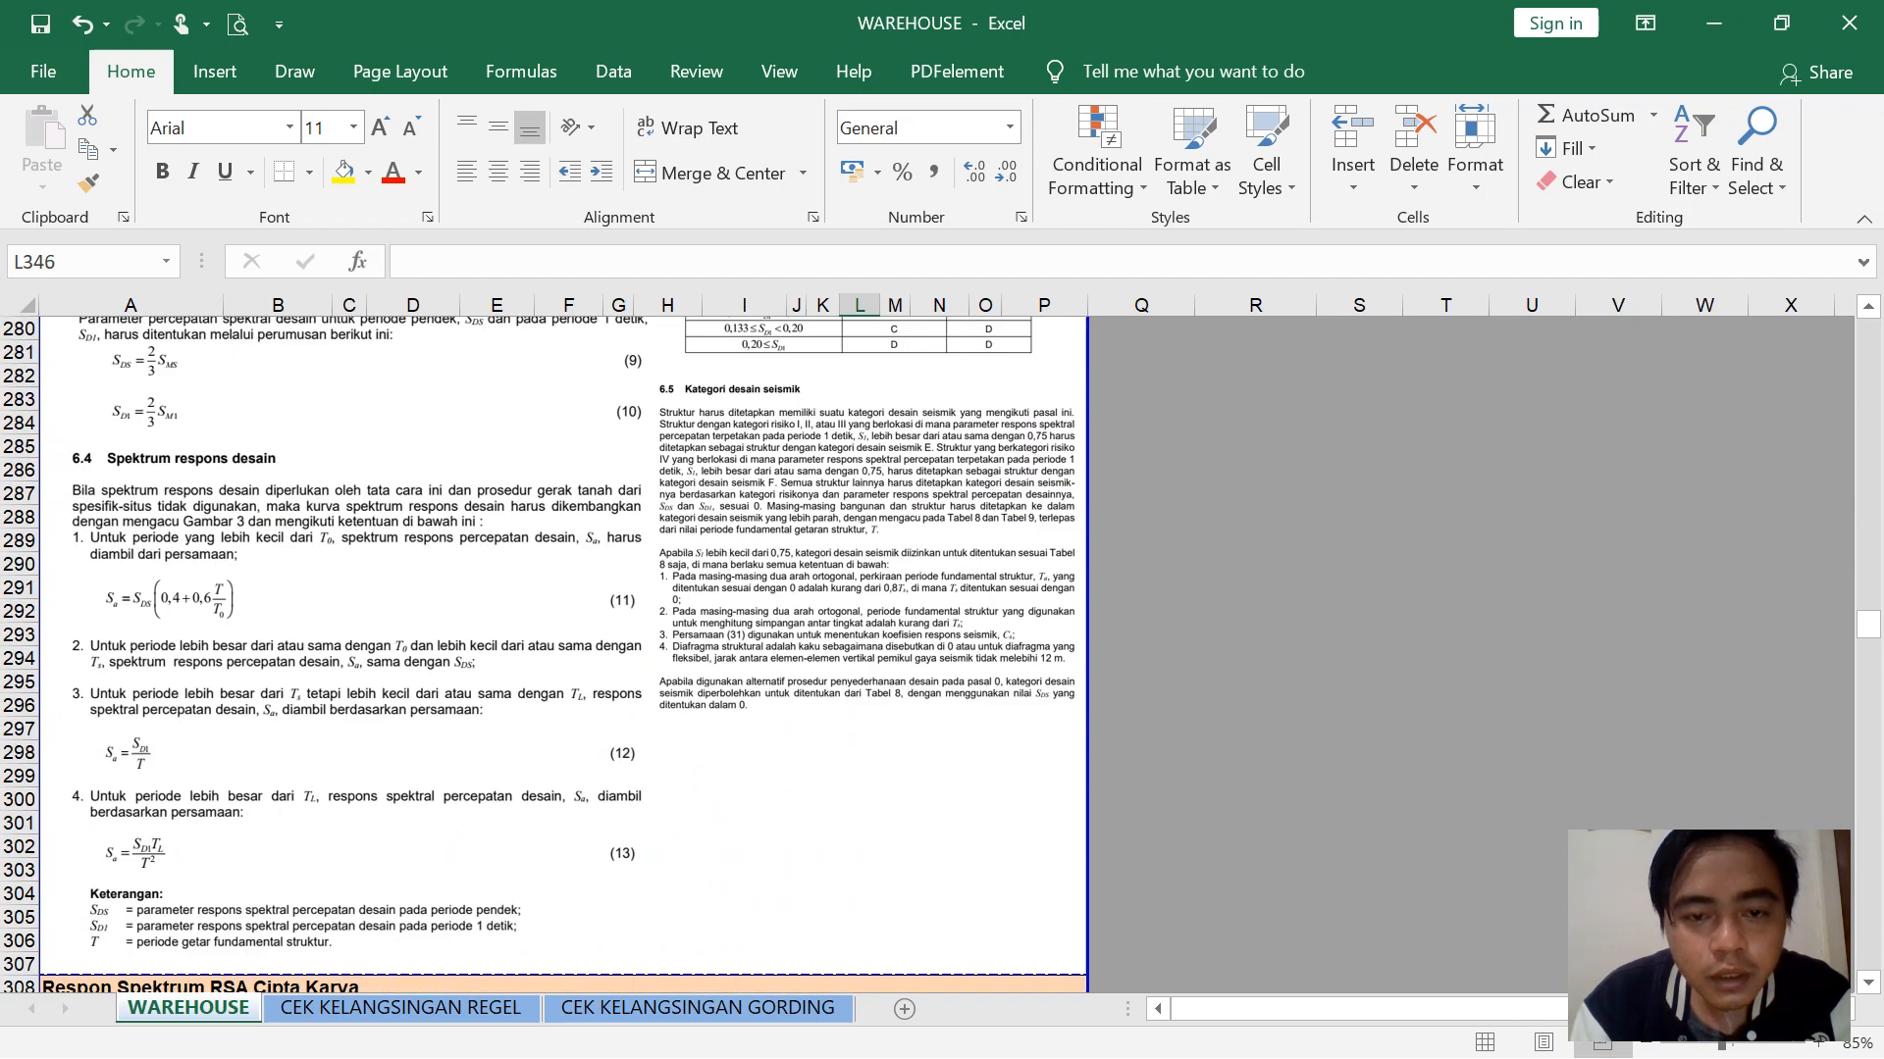
{"action": "scroll", "coordinate": [545, 655], "scroll_direction": "down", "scroll_amount": 3}
{"action": "scroll", "coordinate": [545, 654], "scroll_direction": "down", "scroll_amount": 15}
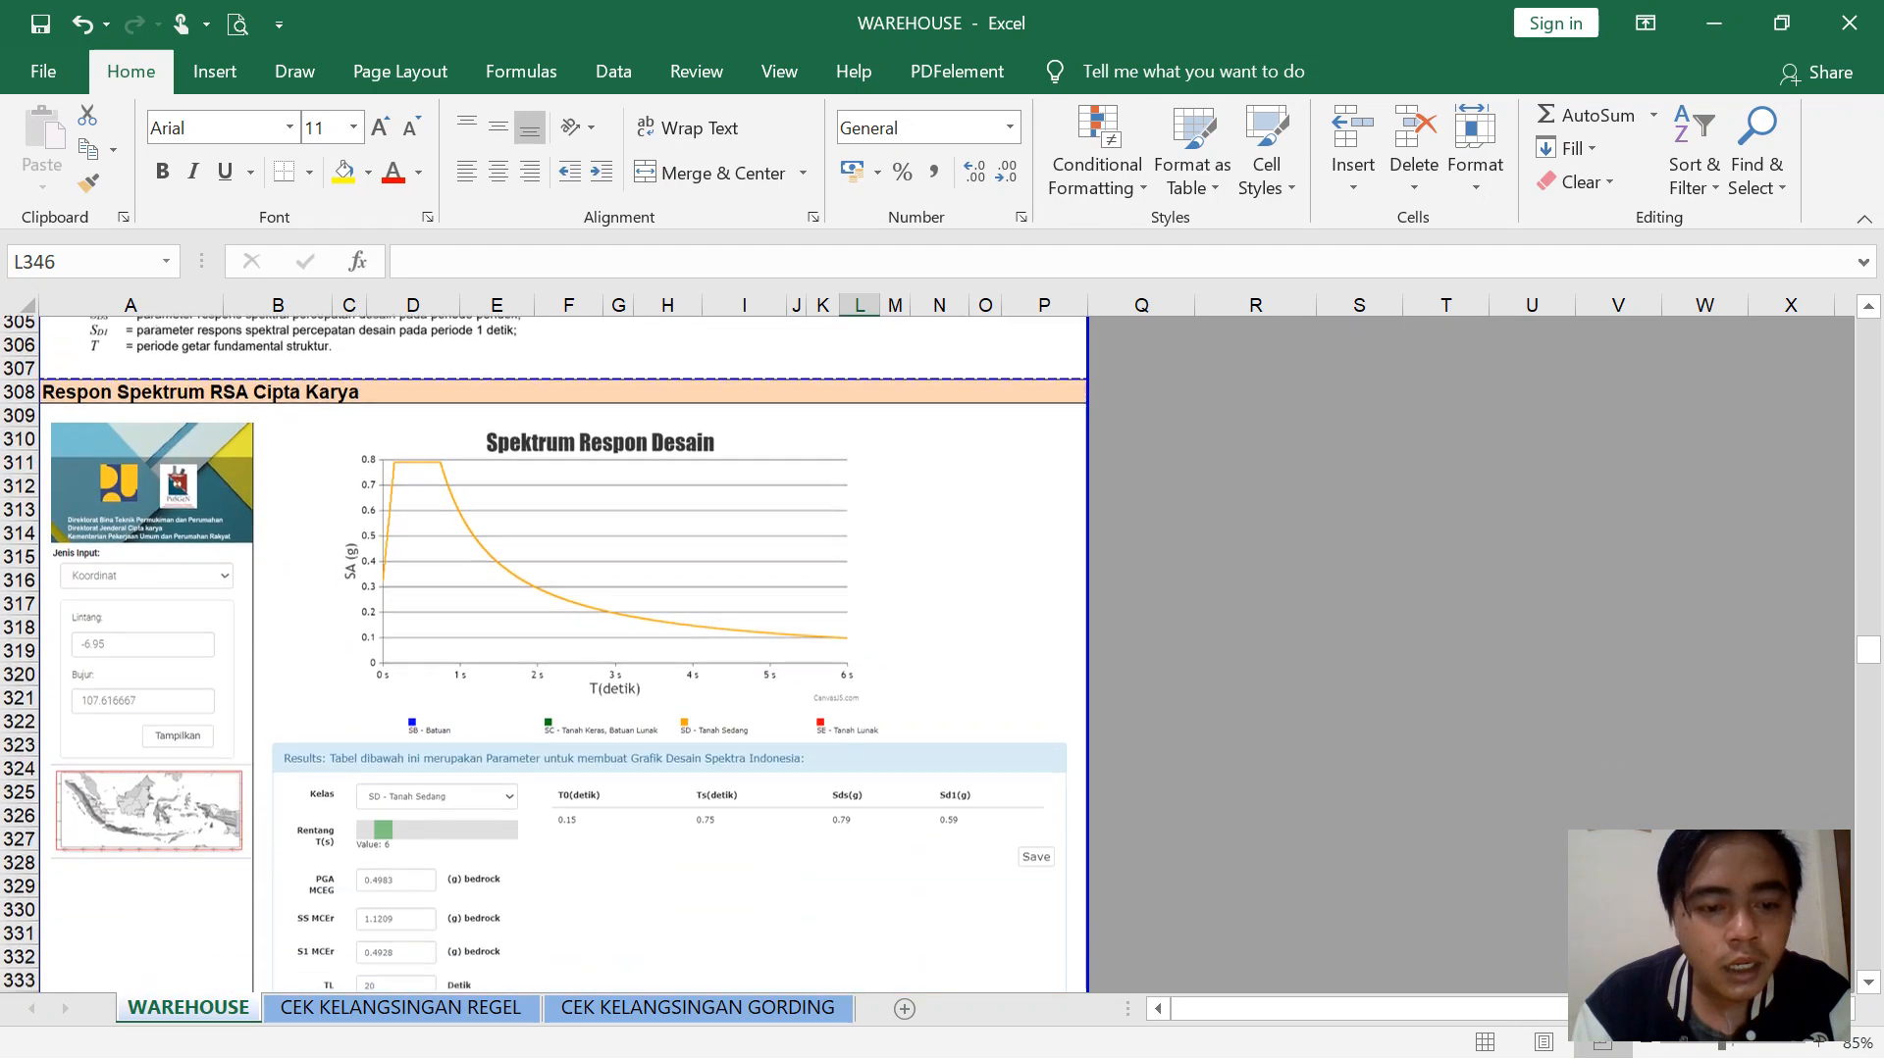
{"action": "scroll", "coordinate": [545, 654], "scroll_direction": "down", "scroll_amount": 1}
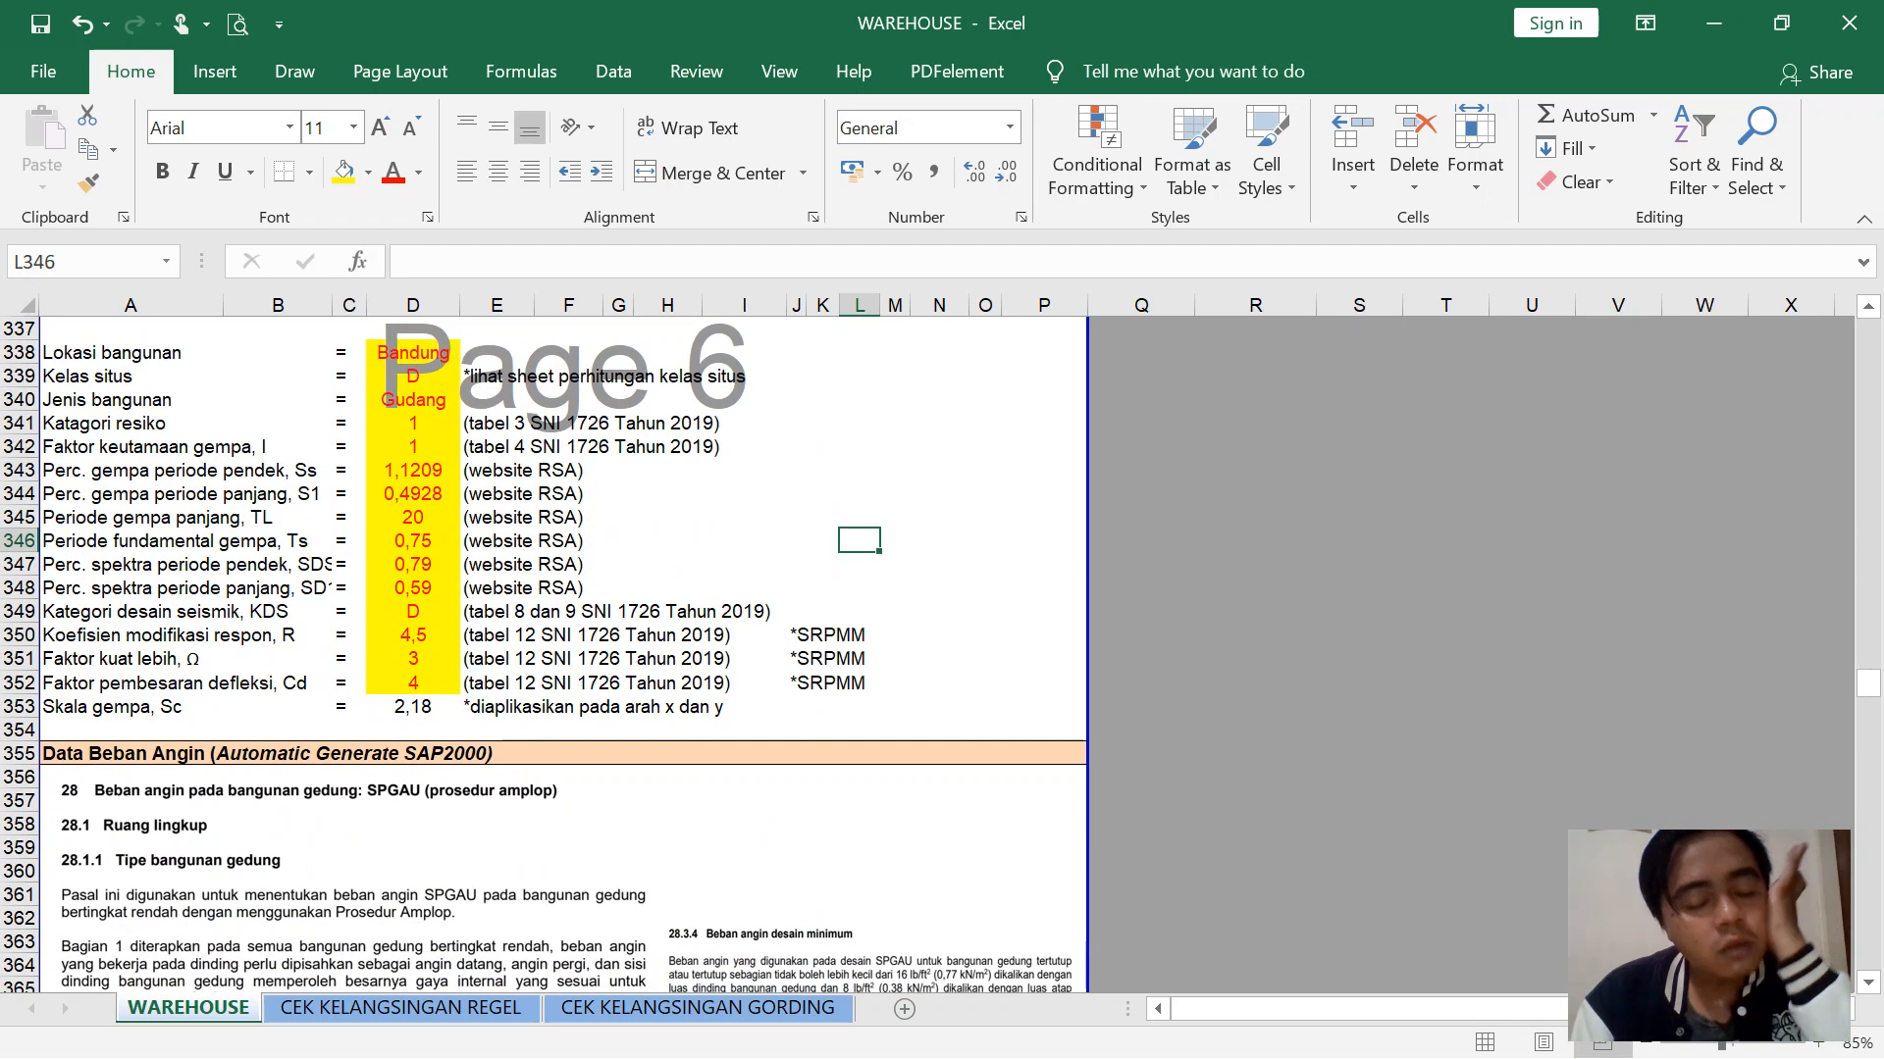
Review the Data Beban Angin introduction, covering the SPGAU envelope procedure in section 28 and the minimum design wind load in 28.3.4
{"action": "scroll", "coordinate": [544, 655], "scroll_direction": "down", "scroll_amount": 5}
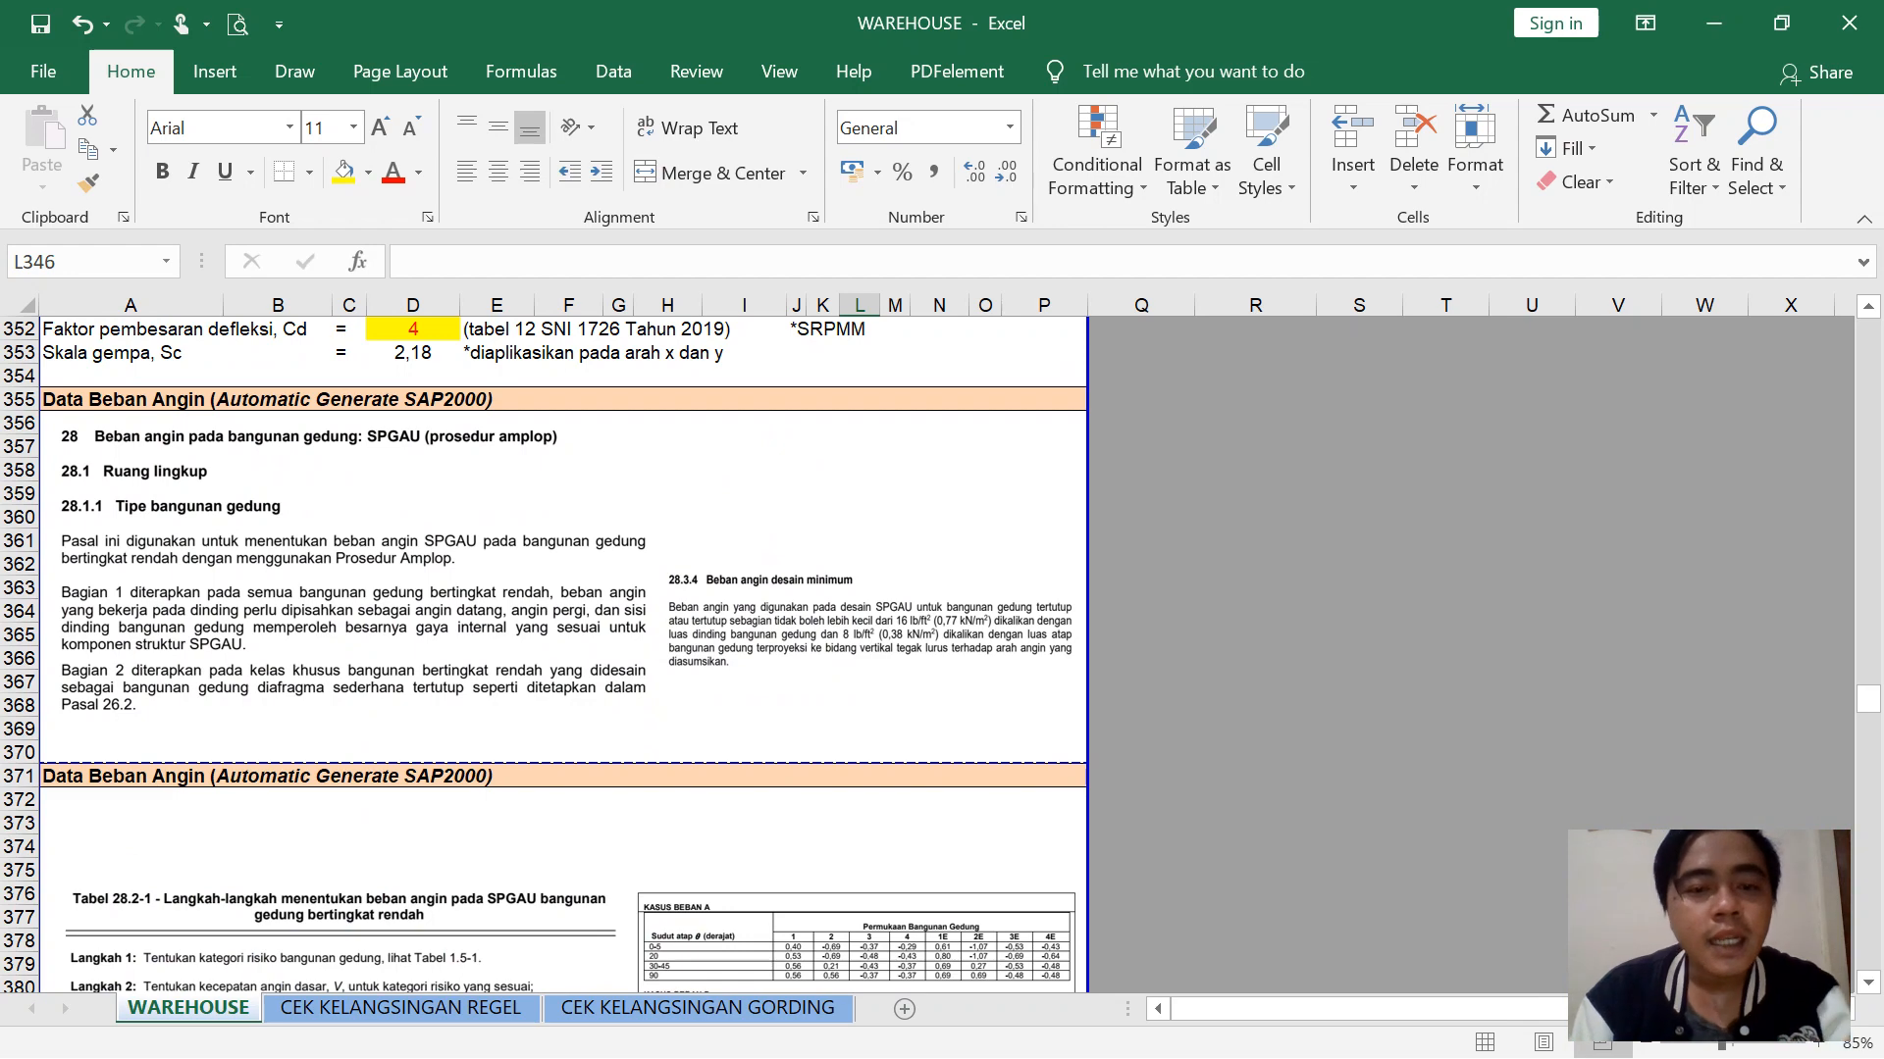
{"action": "scroll", "coordinate": [545, 654], "scroll_direction": "up", "scroll_amount": 1}
{"action": "scroll", "coordinate": [544, 654], "scroll_direction": "down", "scroll_amount": 1}
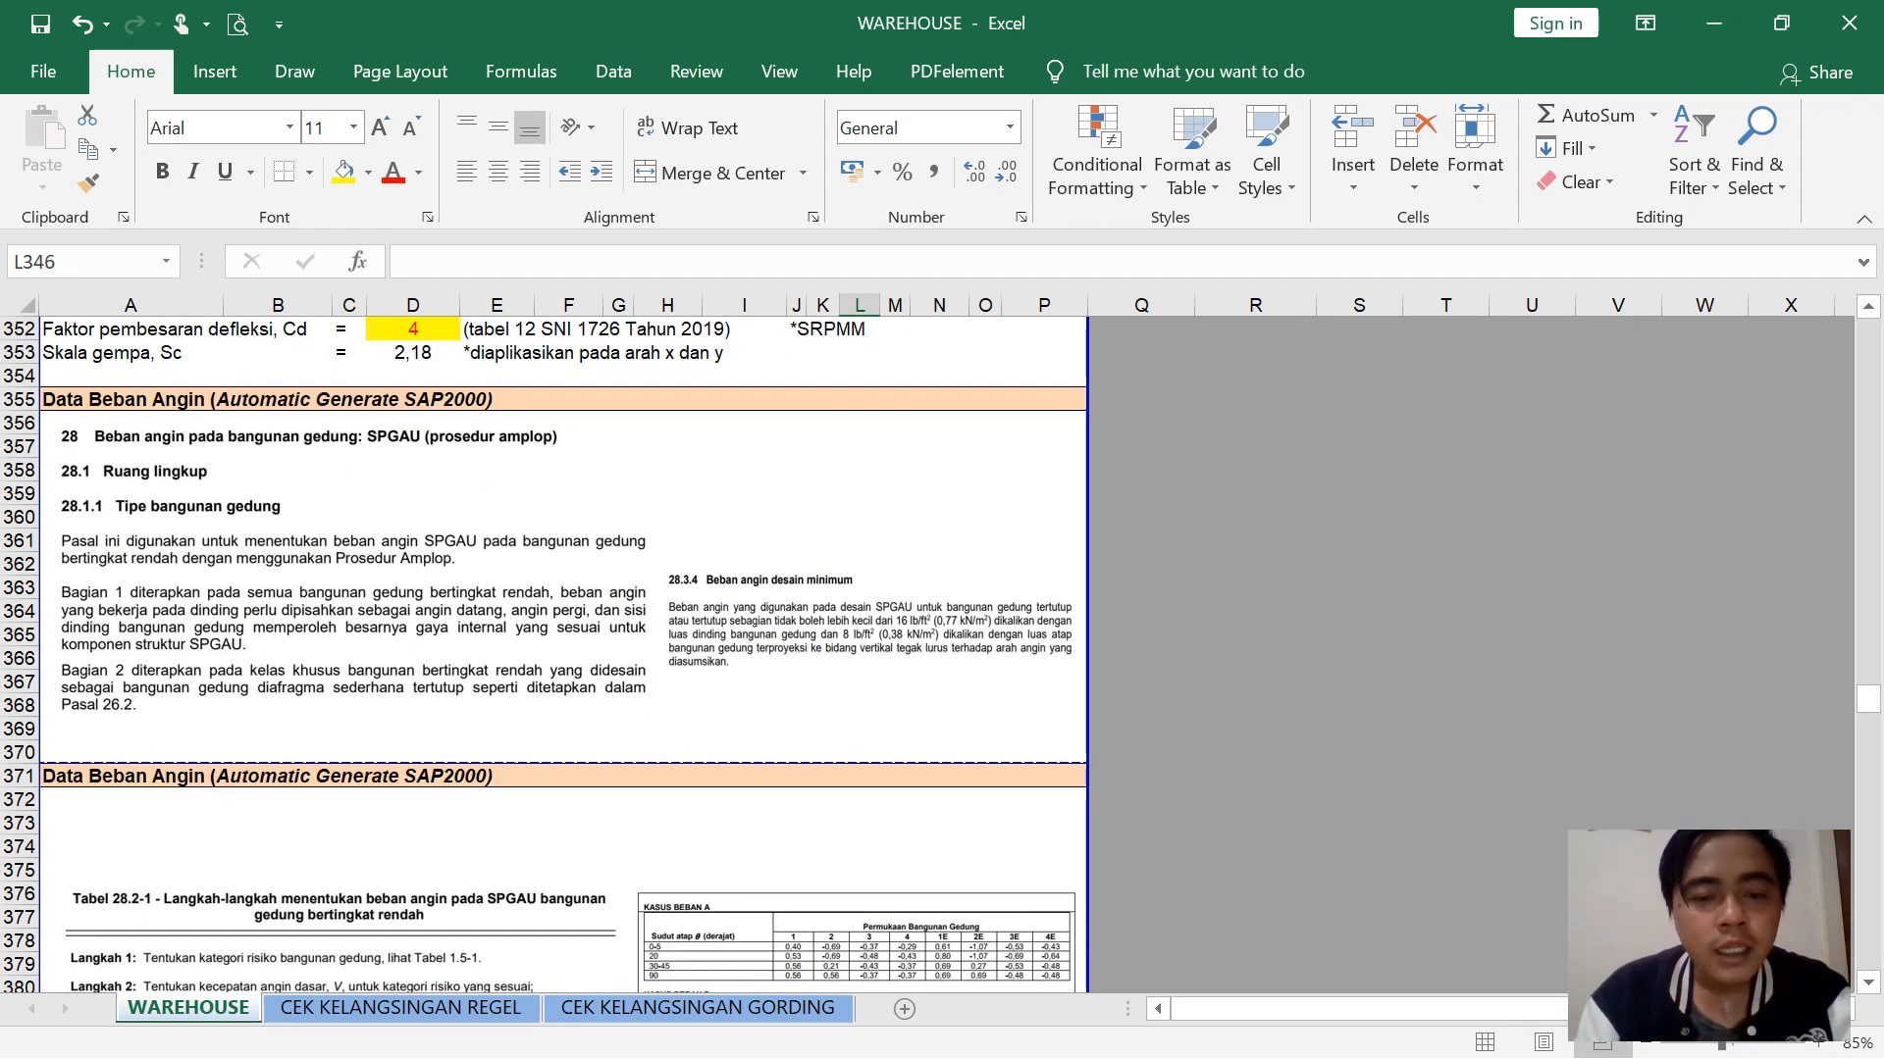
{"action": "scroll", "coordinate": [544, 654], "scroll_direction": "down", "scroll_amount": 1}
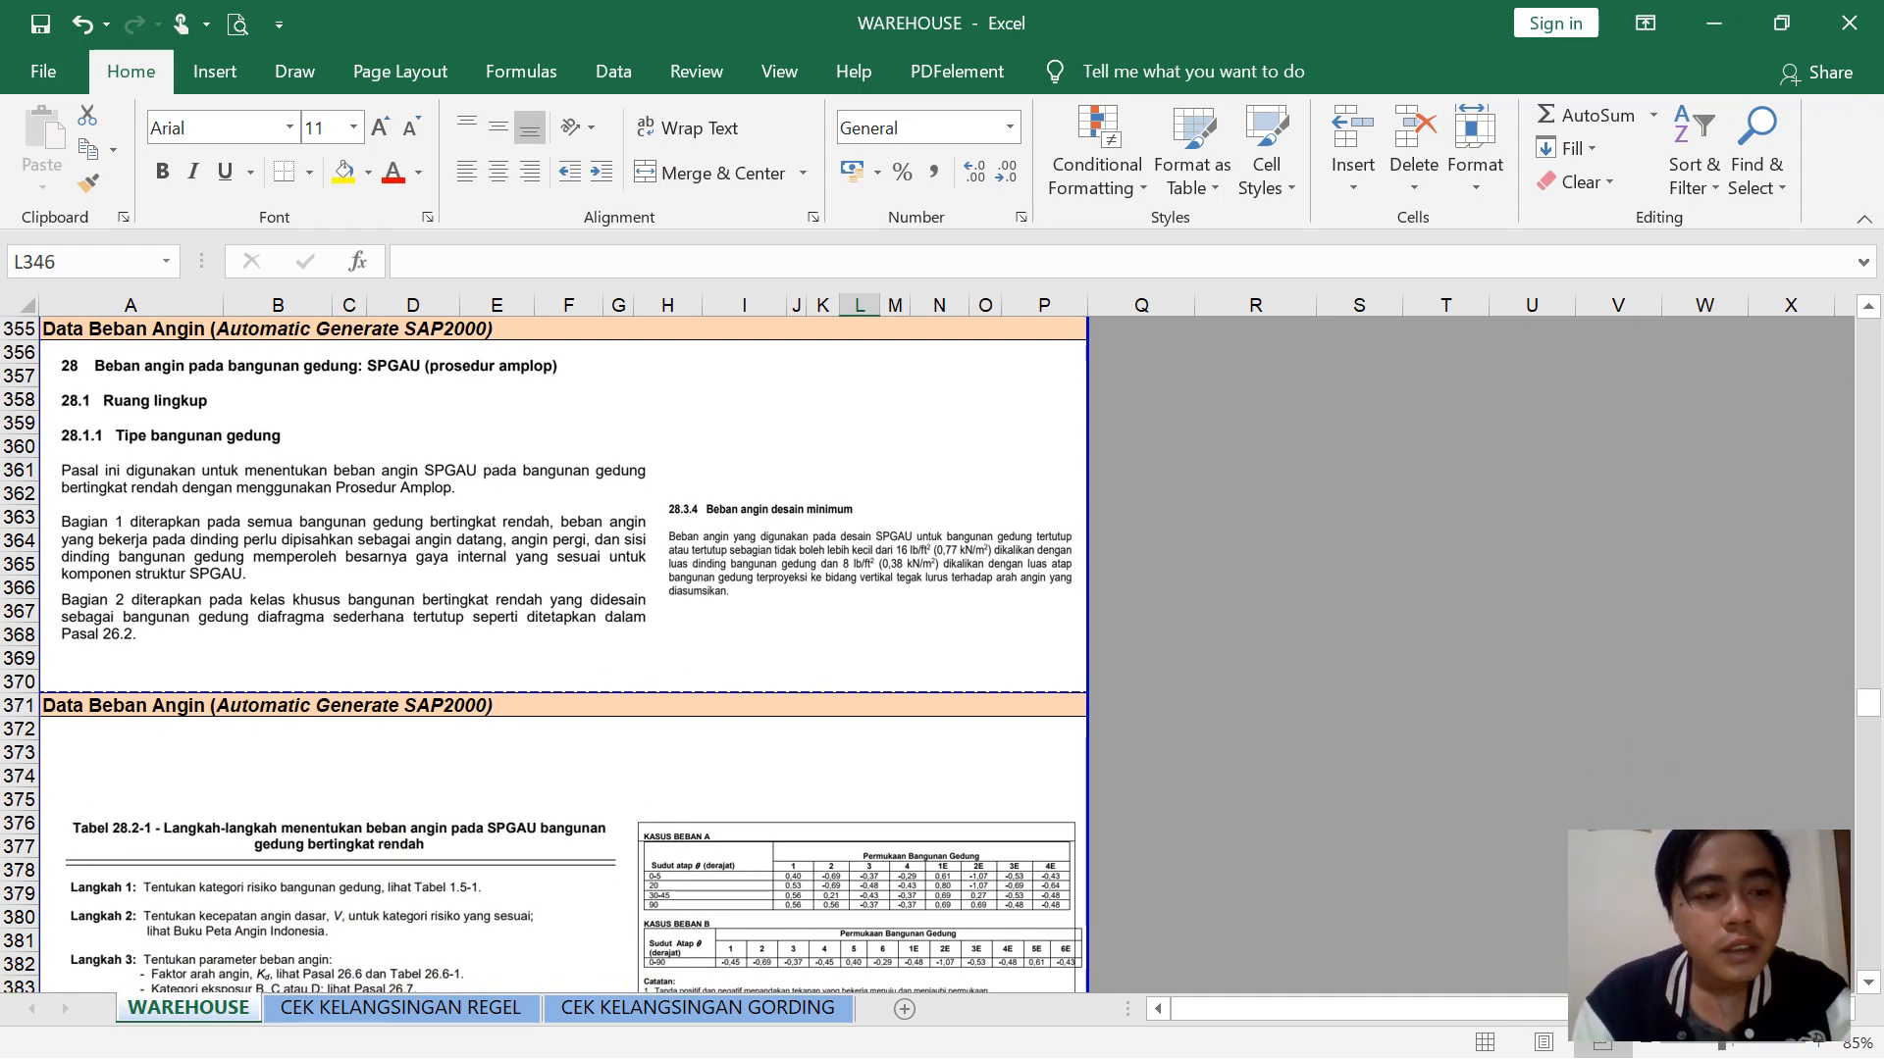
{"action": "scroll", "coordinate": [544, 654], "scroll_direction": "down", "scroll_amount": 1}
{"action": "scroll", "coordinate": [544, 654], "scroll_direction": "up", "scroll_amount": 1}
{"action": "left_click", "coordinate": [355, 498]}
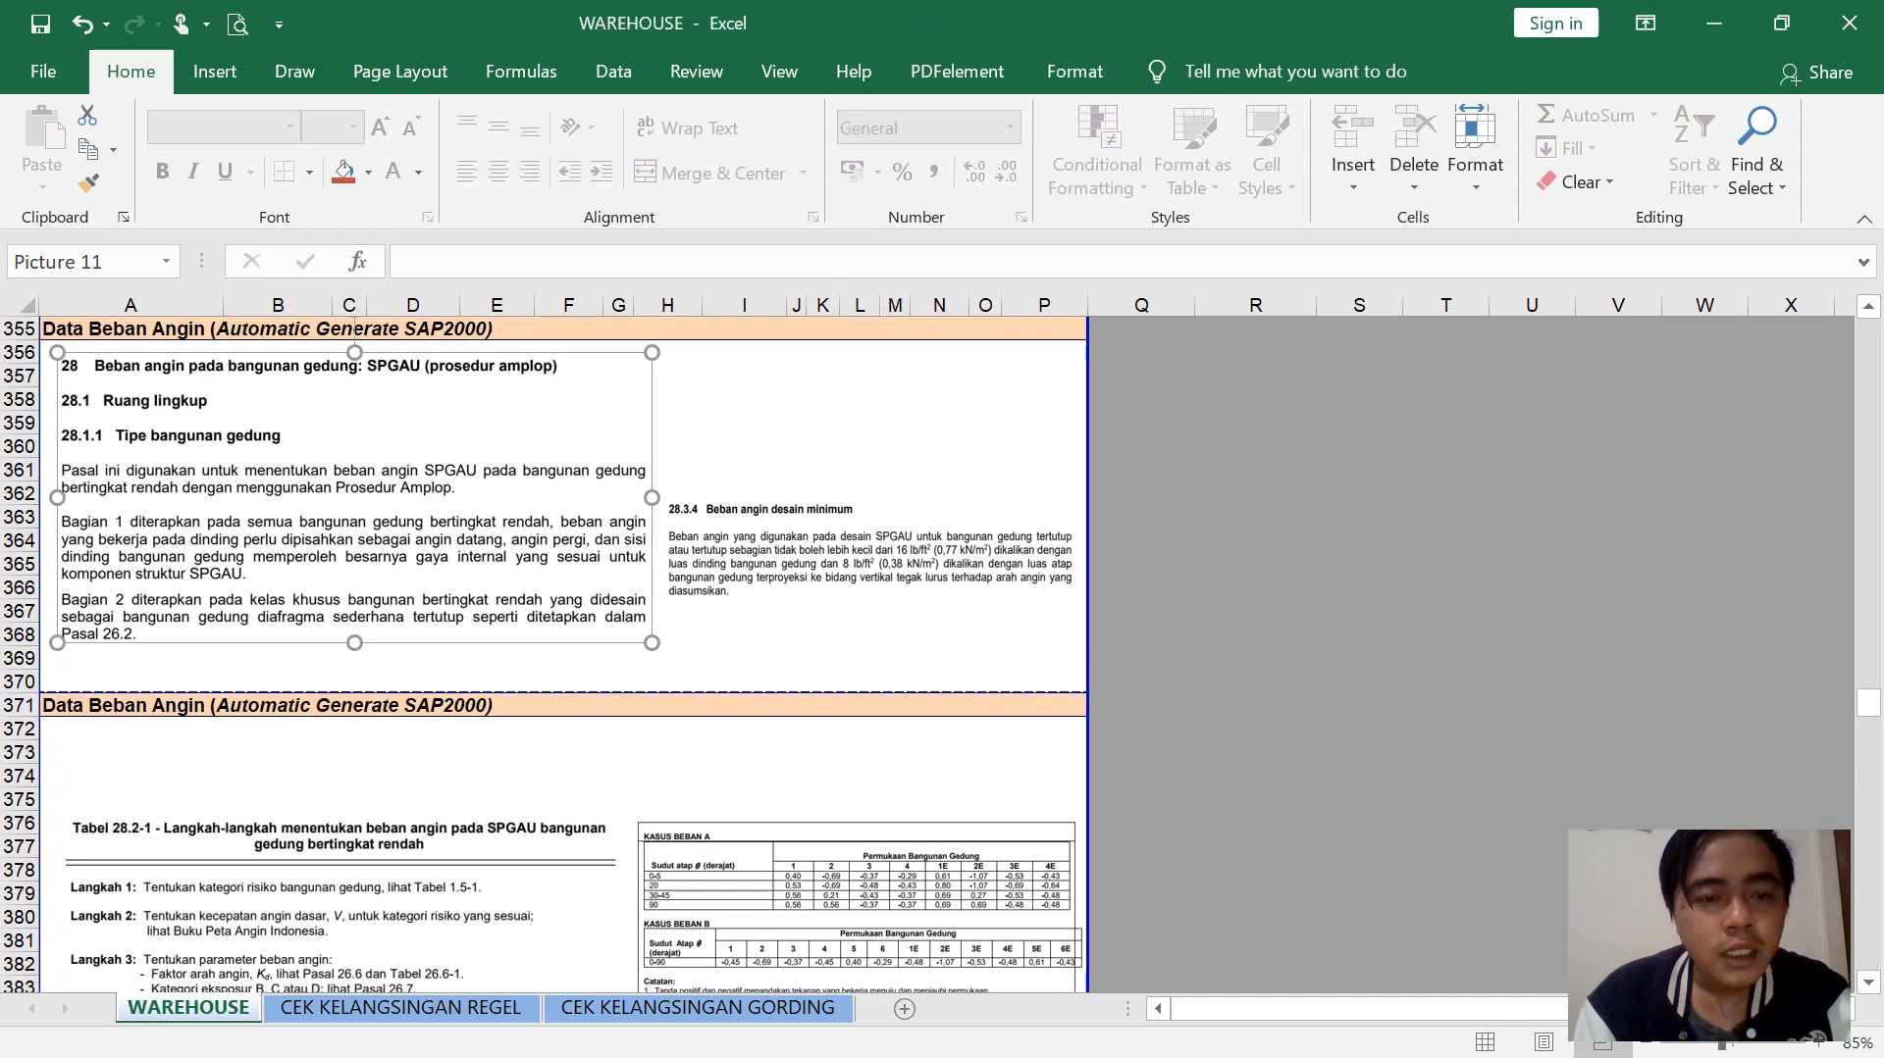
{"action": "left_click", "coordinate": [869, 548]}
{"action": "left_click", "coordinate": [743, 423]}
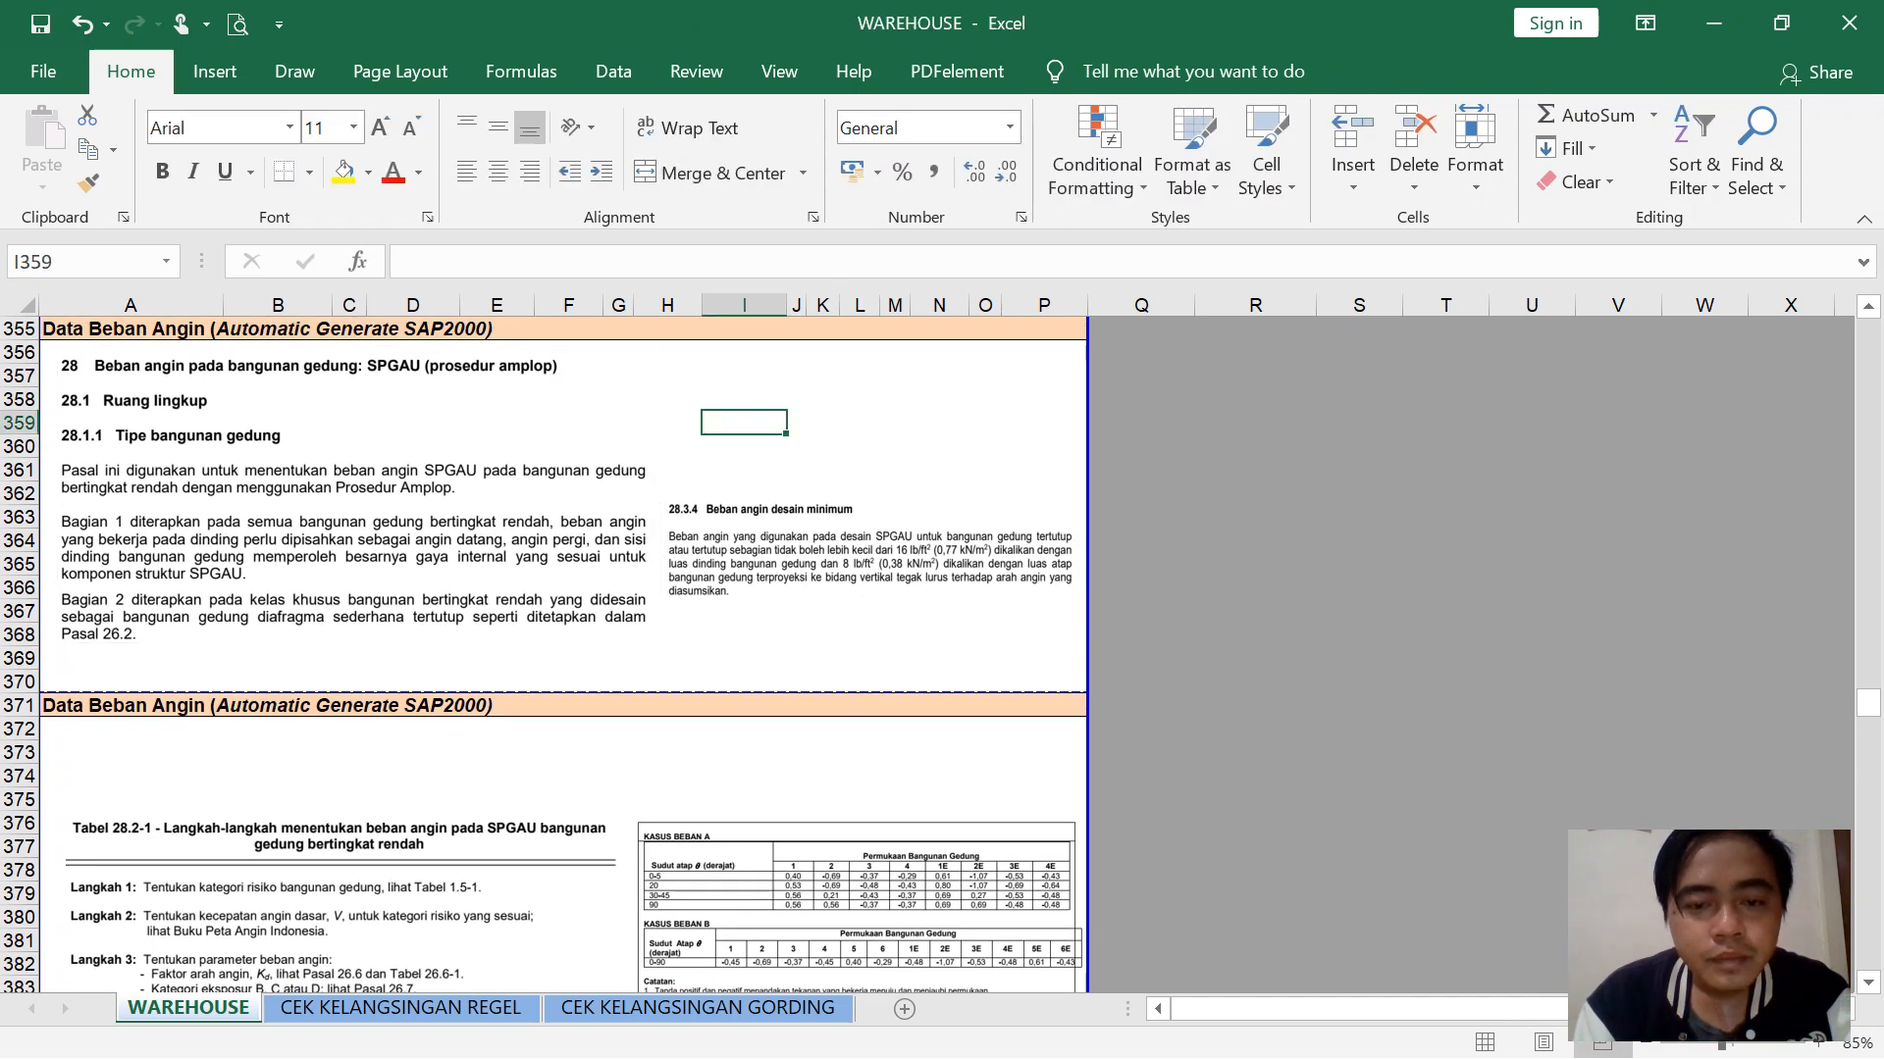
Review the wind load references from Tabel 28.2-1 through wind direction factor Tabel 26.6-1 and surface roughness to the 26.7.3 exposure categories
{"action": "scroll", "coordinate": [545, 654], "scroll_direction": "down", "scroll_amount": 8}
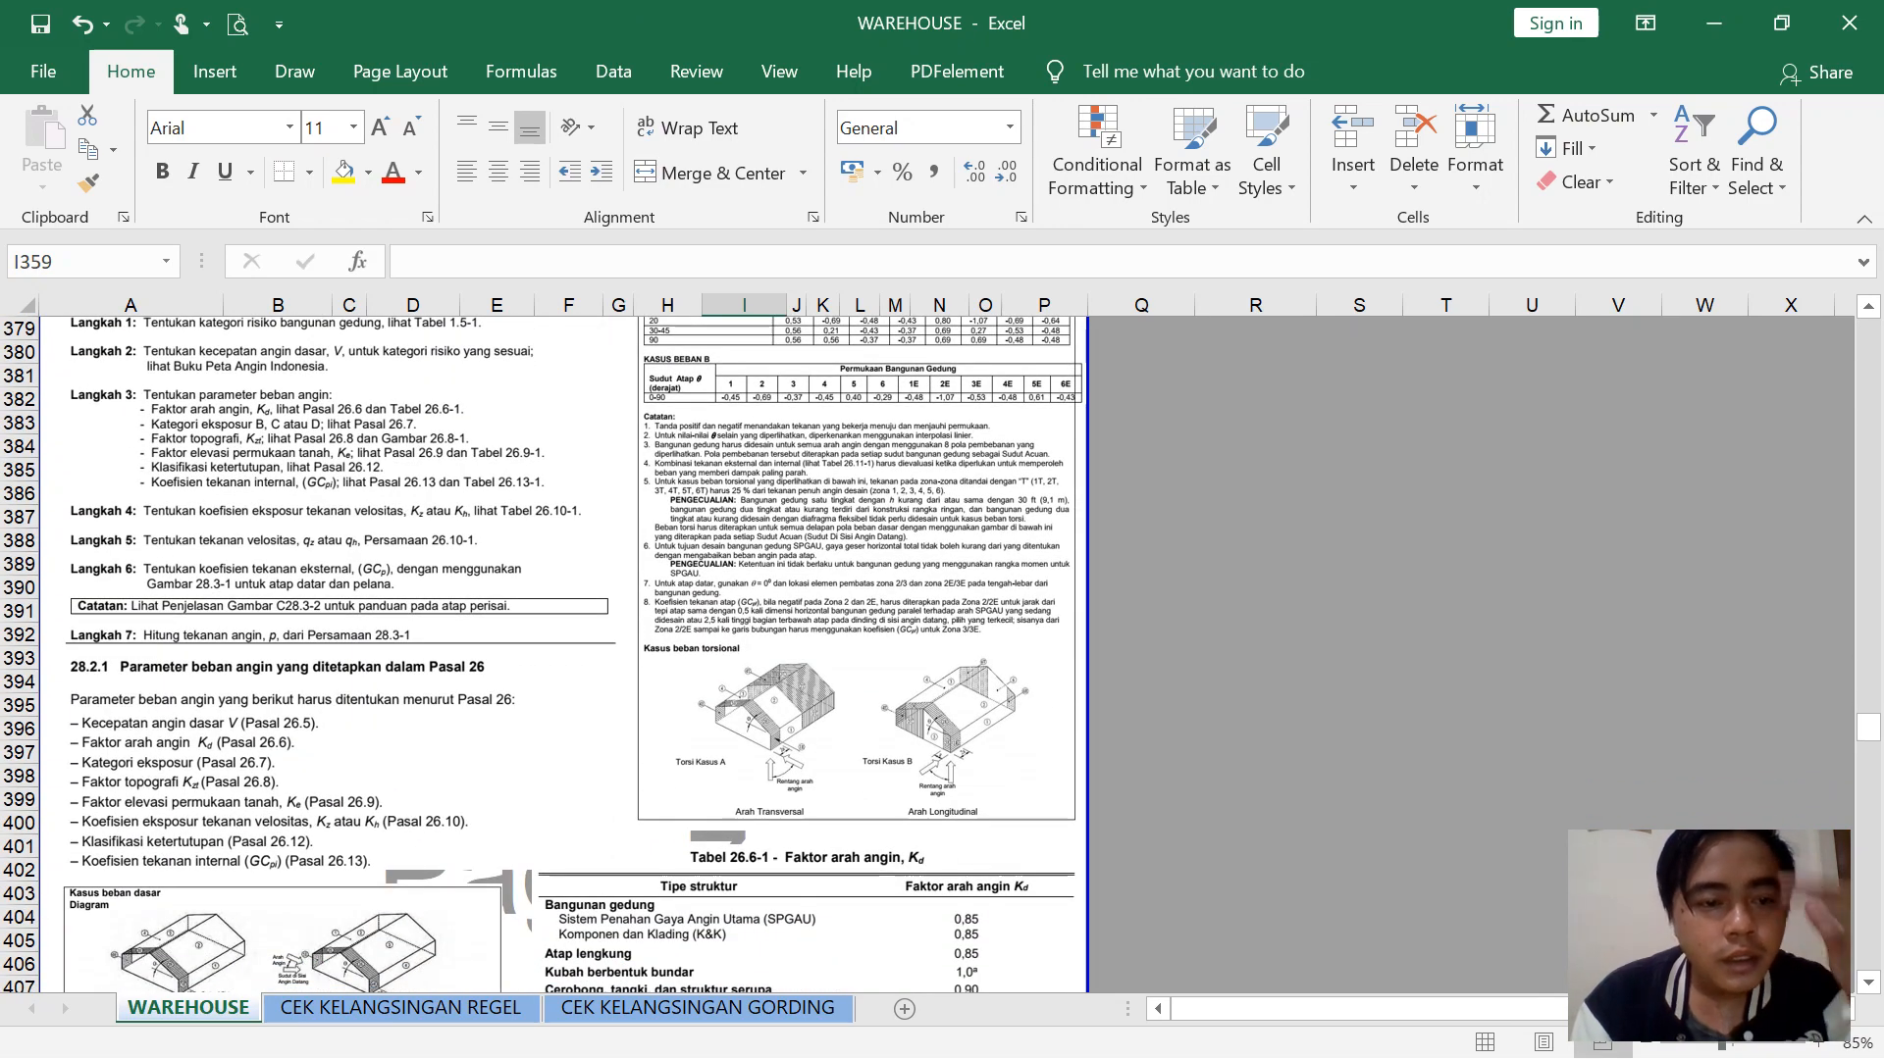
{"action": "scroll", "coordinate": [563, 654], "scroll_direction": "up", "scroll_amount": 2}
{"action": "scroll", "coordinate": [563, 655], "scroll_direction": "down", "scroll_amount": 4}
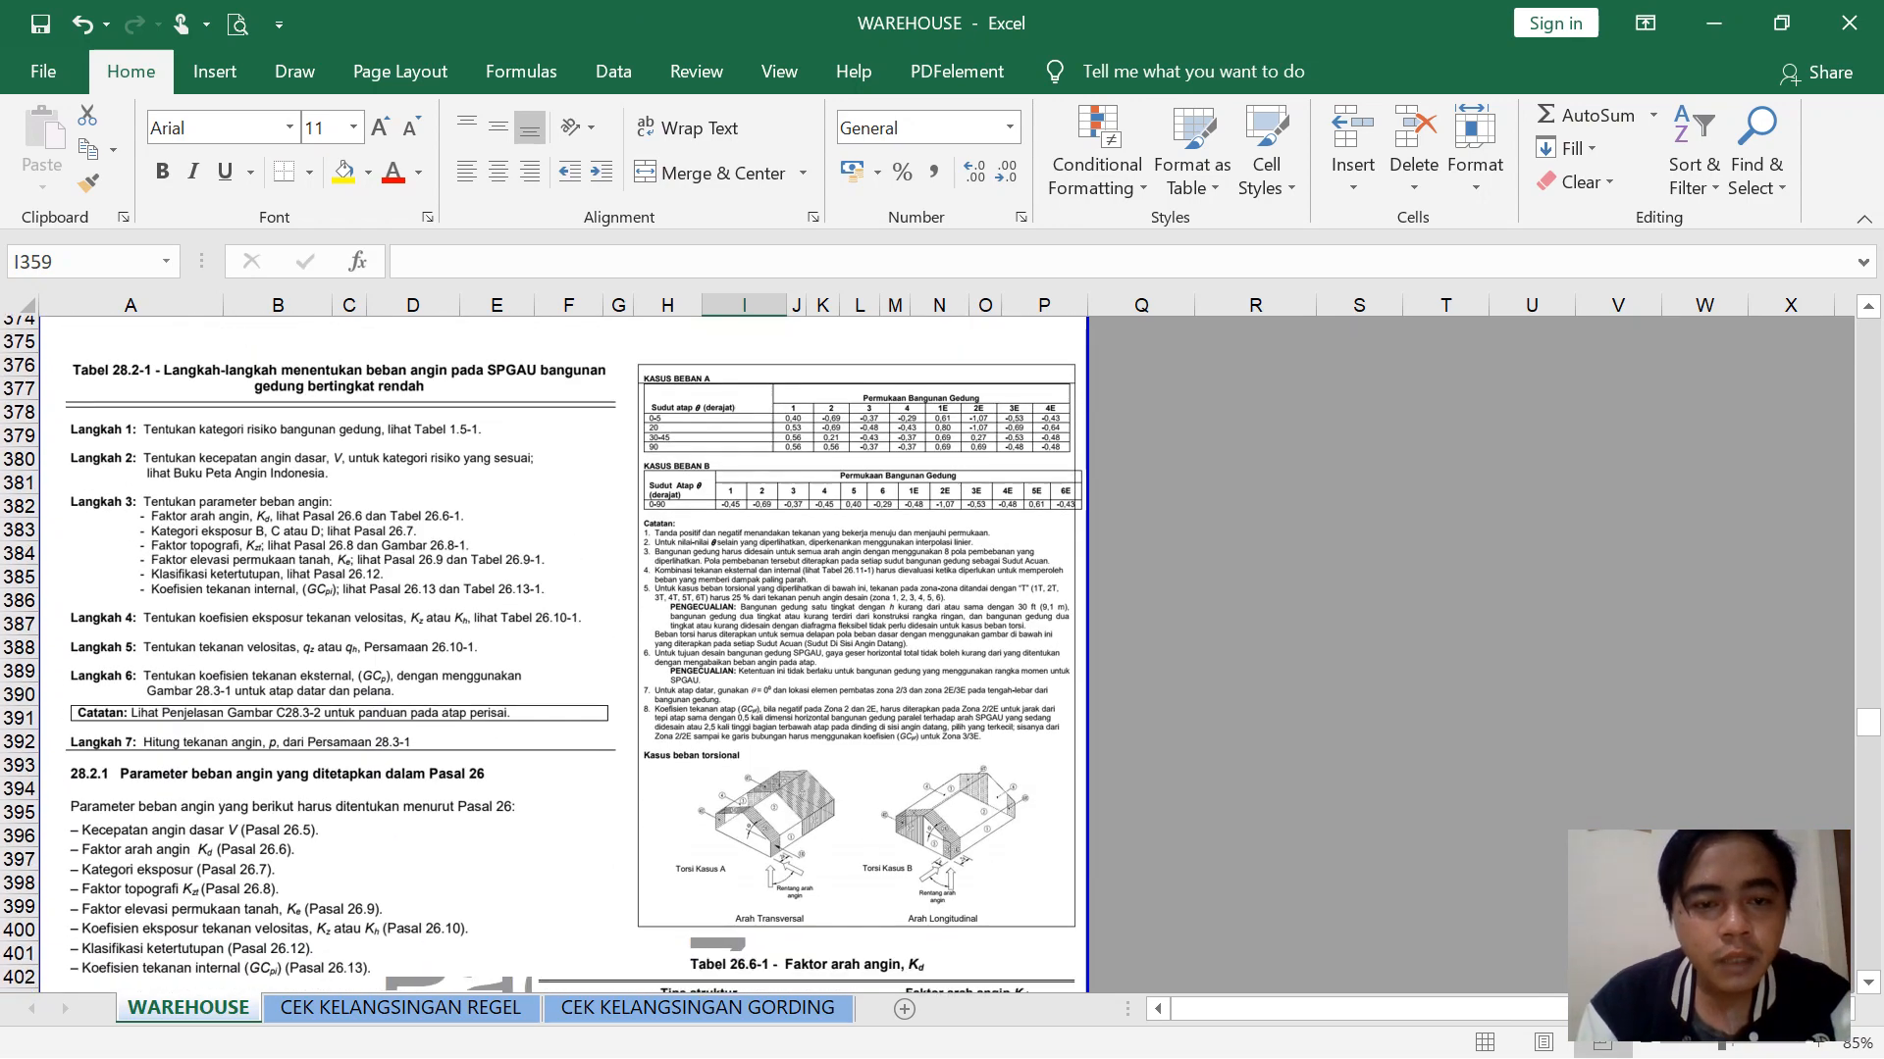
{"action": "scroll", "coordinate": [563, 654], "scroll_direction": "down", "scroll_amount": 2}
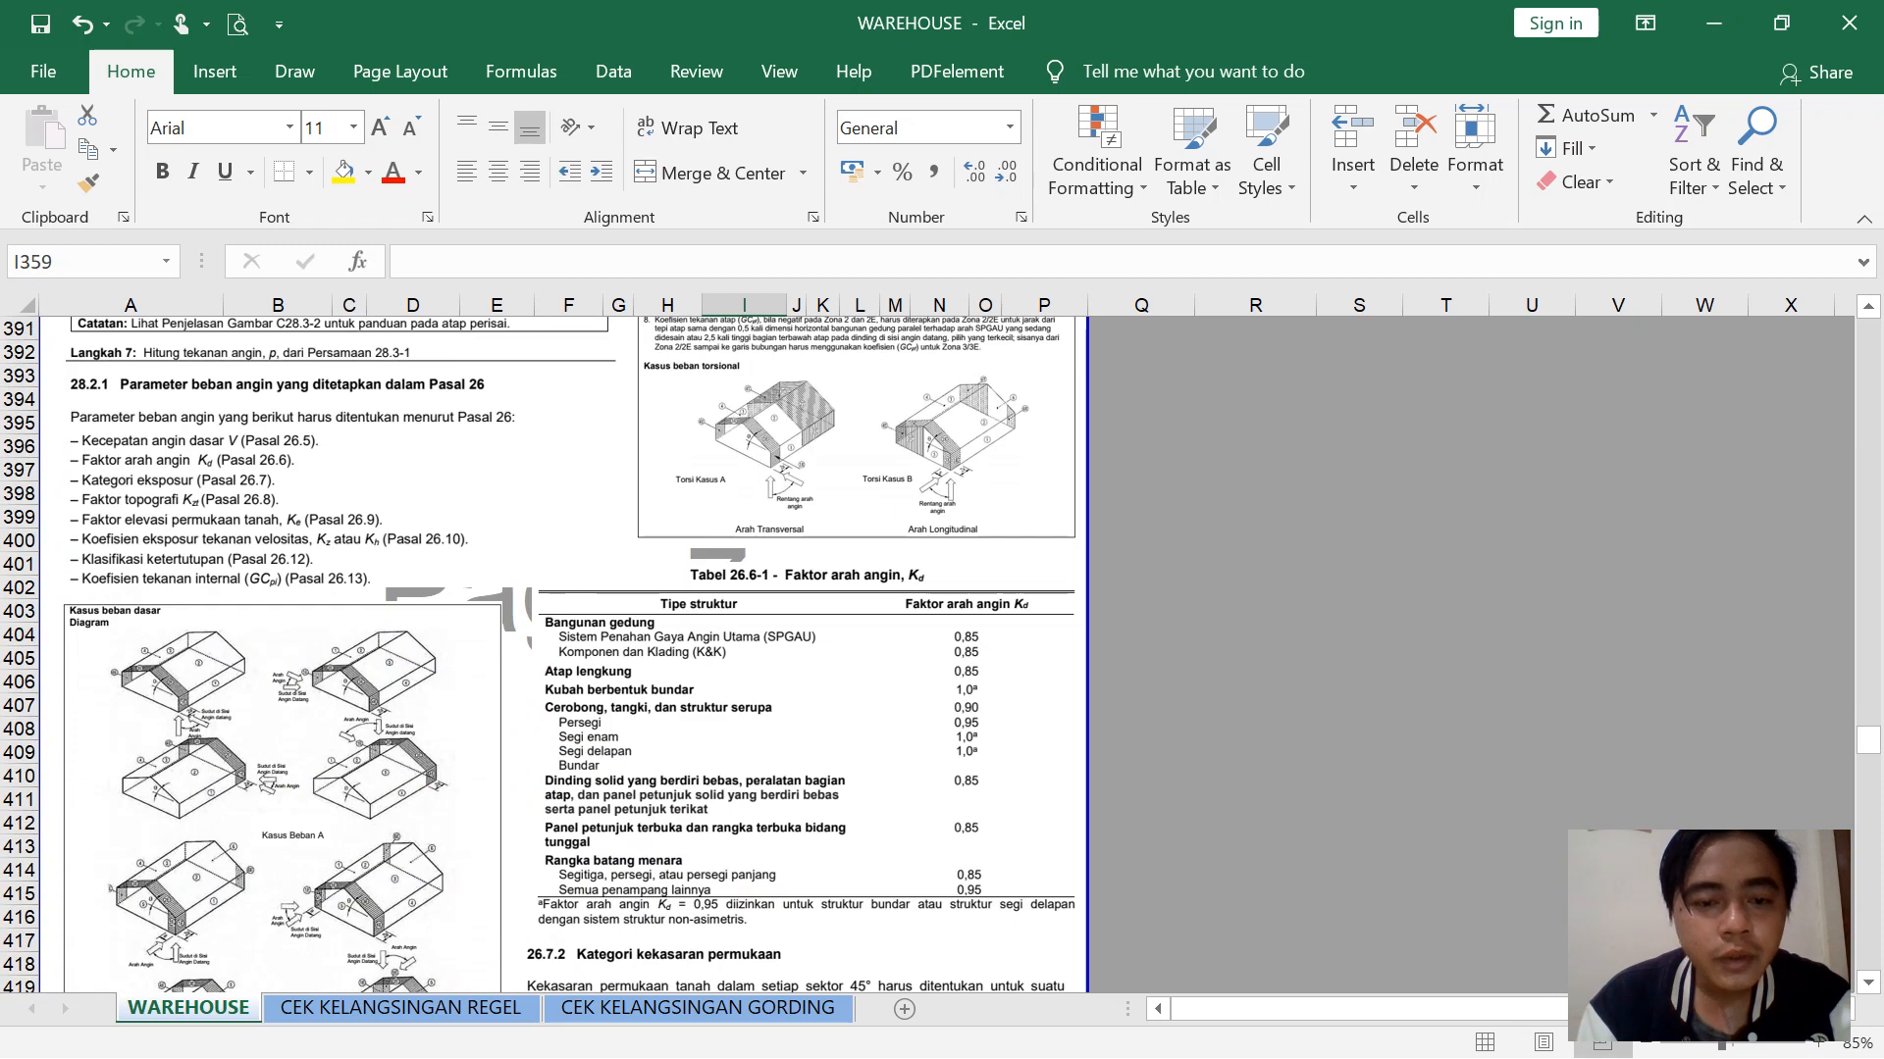
{"action": "scroll", "coordinate": [564, 654], "scroll_direction": "down", "scroll_amount": 3}
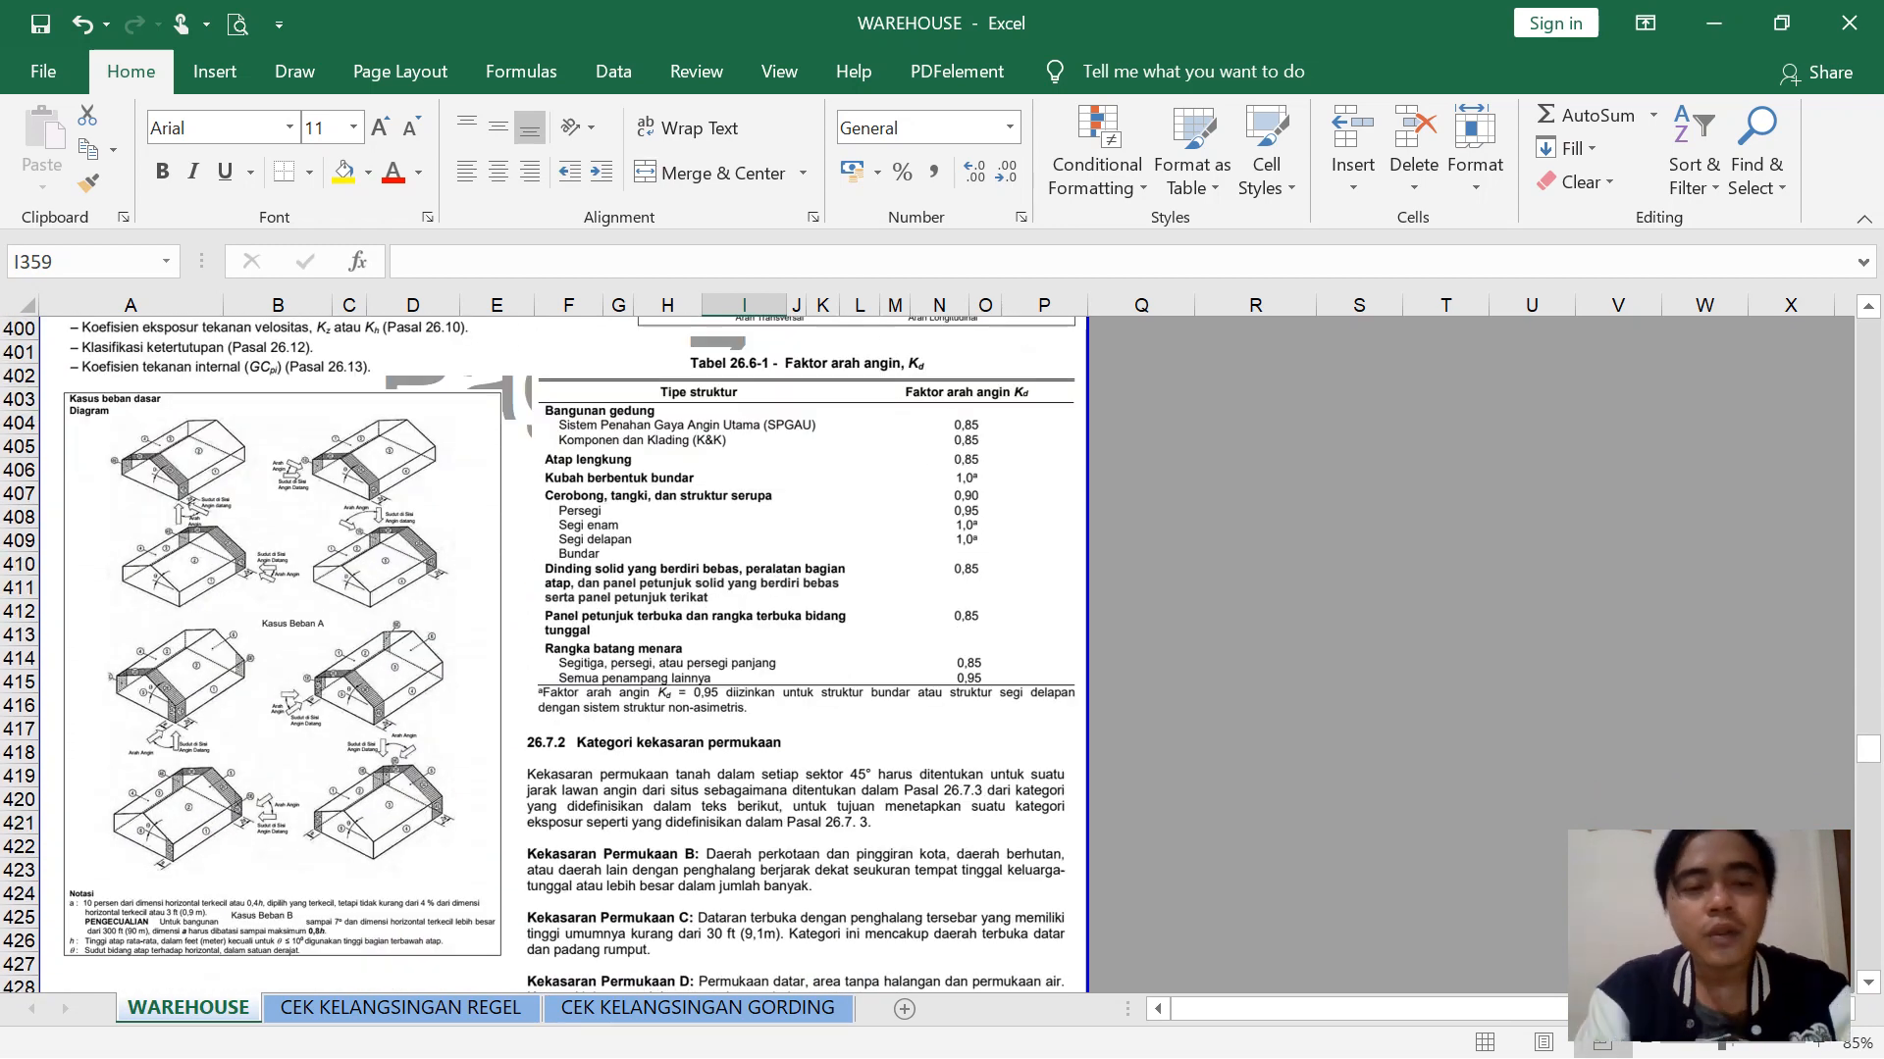
{"action": "scroll", "coordinate": [563, 654], "scroll_direction": "down", "scroll_amount": 4}
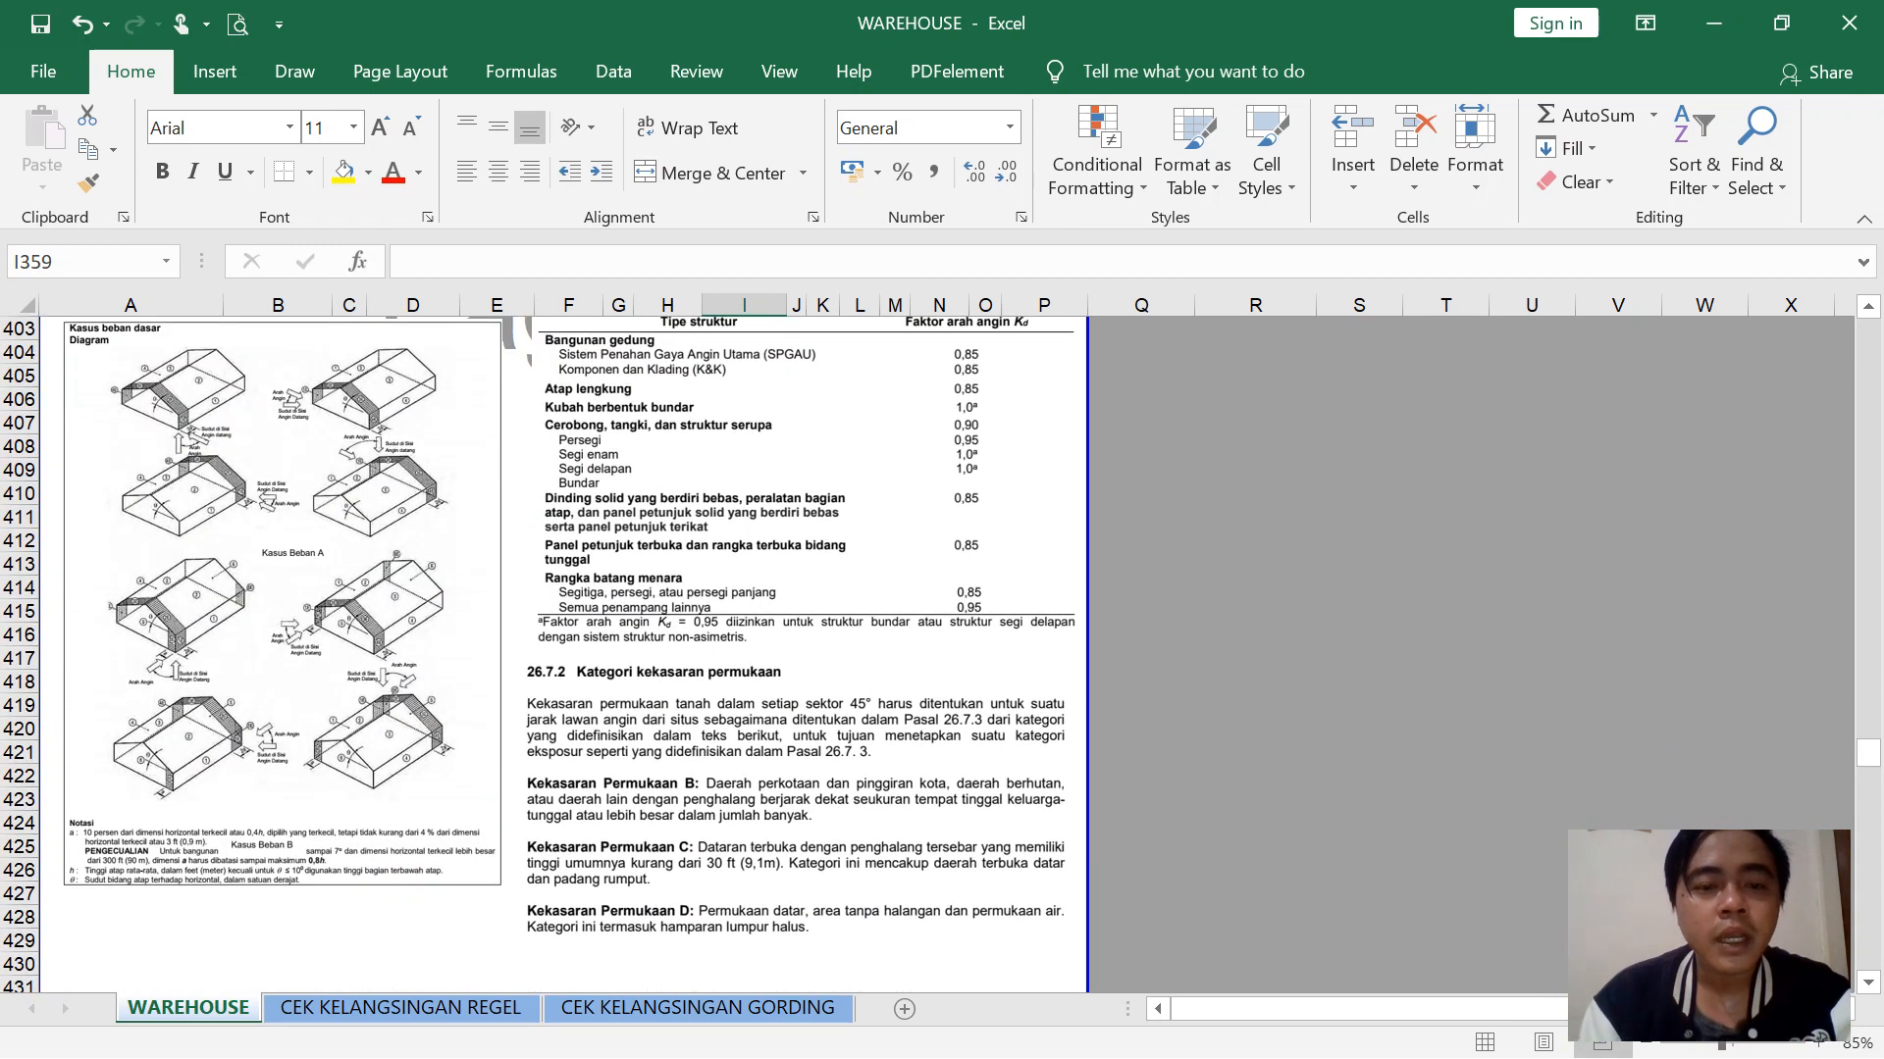
{"action": "scroll", "coordinate": [563, 654], "scroll_direction": "down", "scroll_amount": 8}
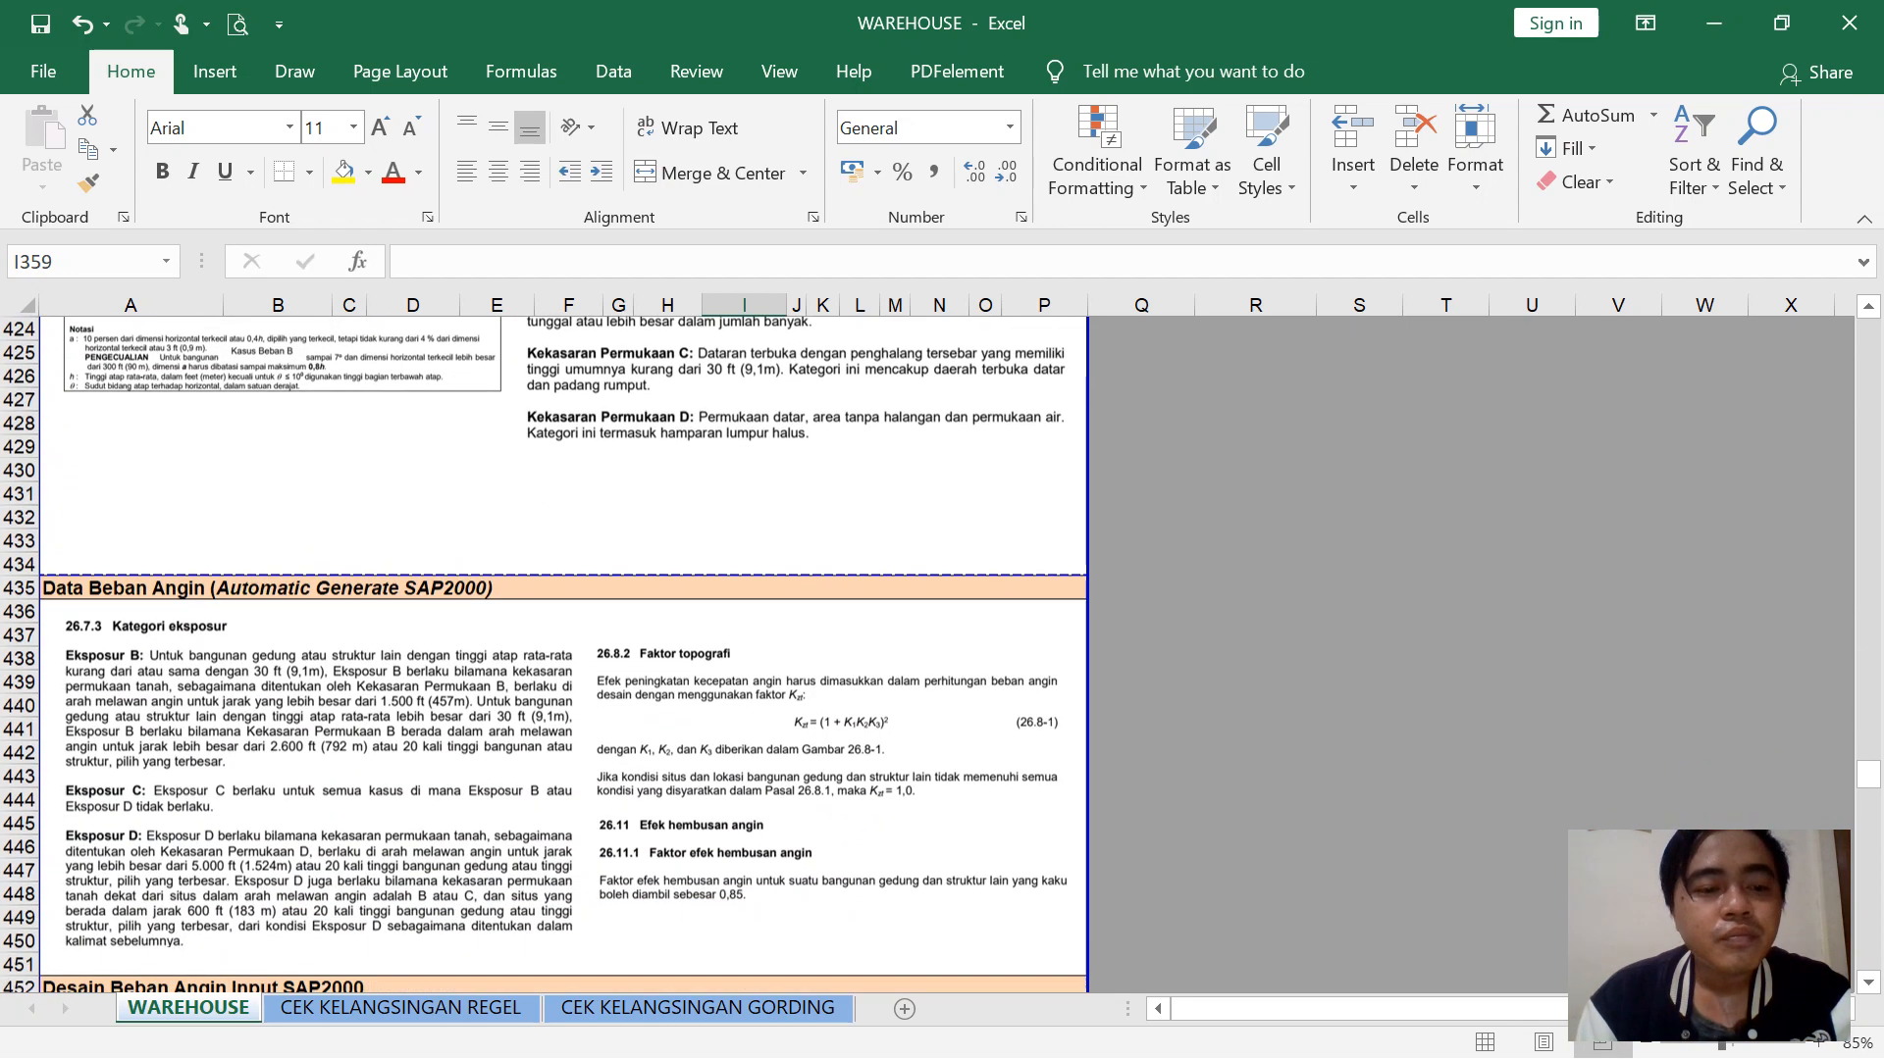
Check the Desain Beban Angin Input SAP2000 values, selecting the design speed in mph through the wind direction factor kd, D458:D462
{"action": "scroll", "coordinate": [563, 655], "scroll_direction": "down", "scroll_amount": 1}
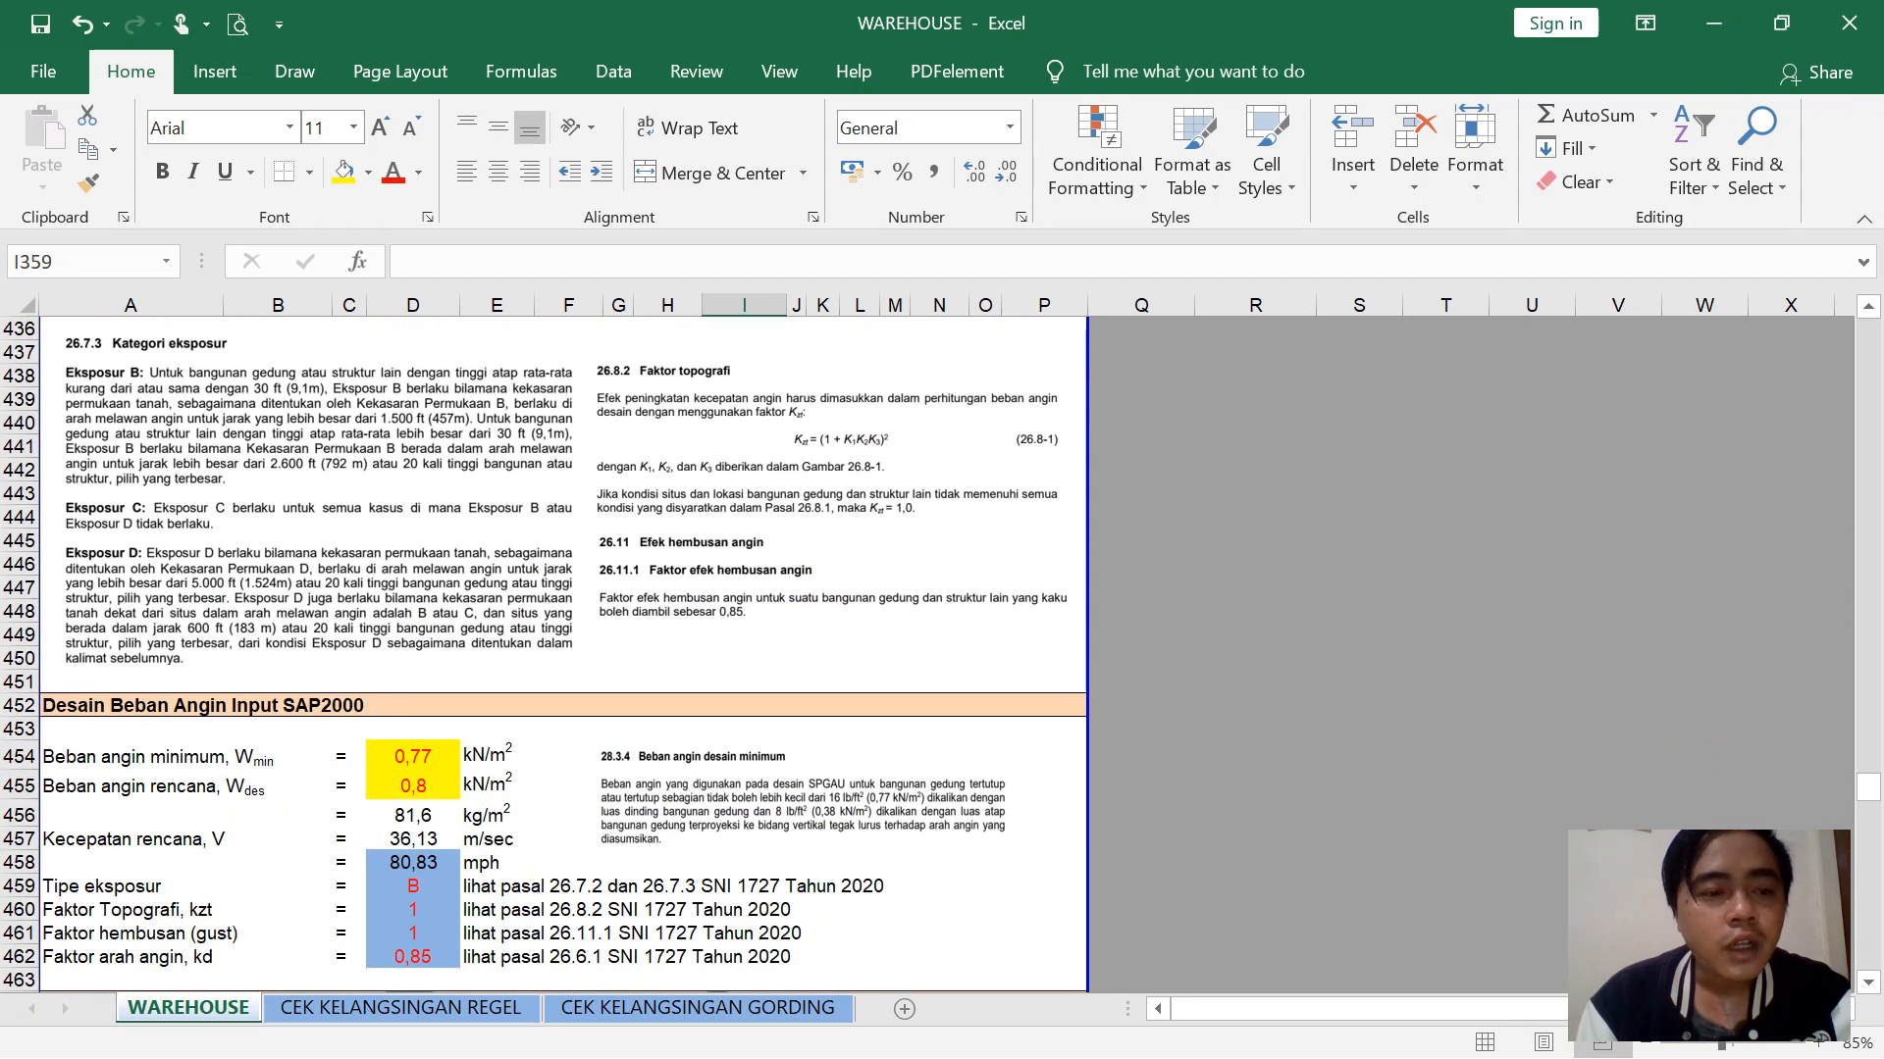
{"action": "scroll", "coordinate": [563, 654], "scroll_direction": "down", "scroll_amount": 2}
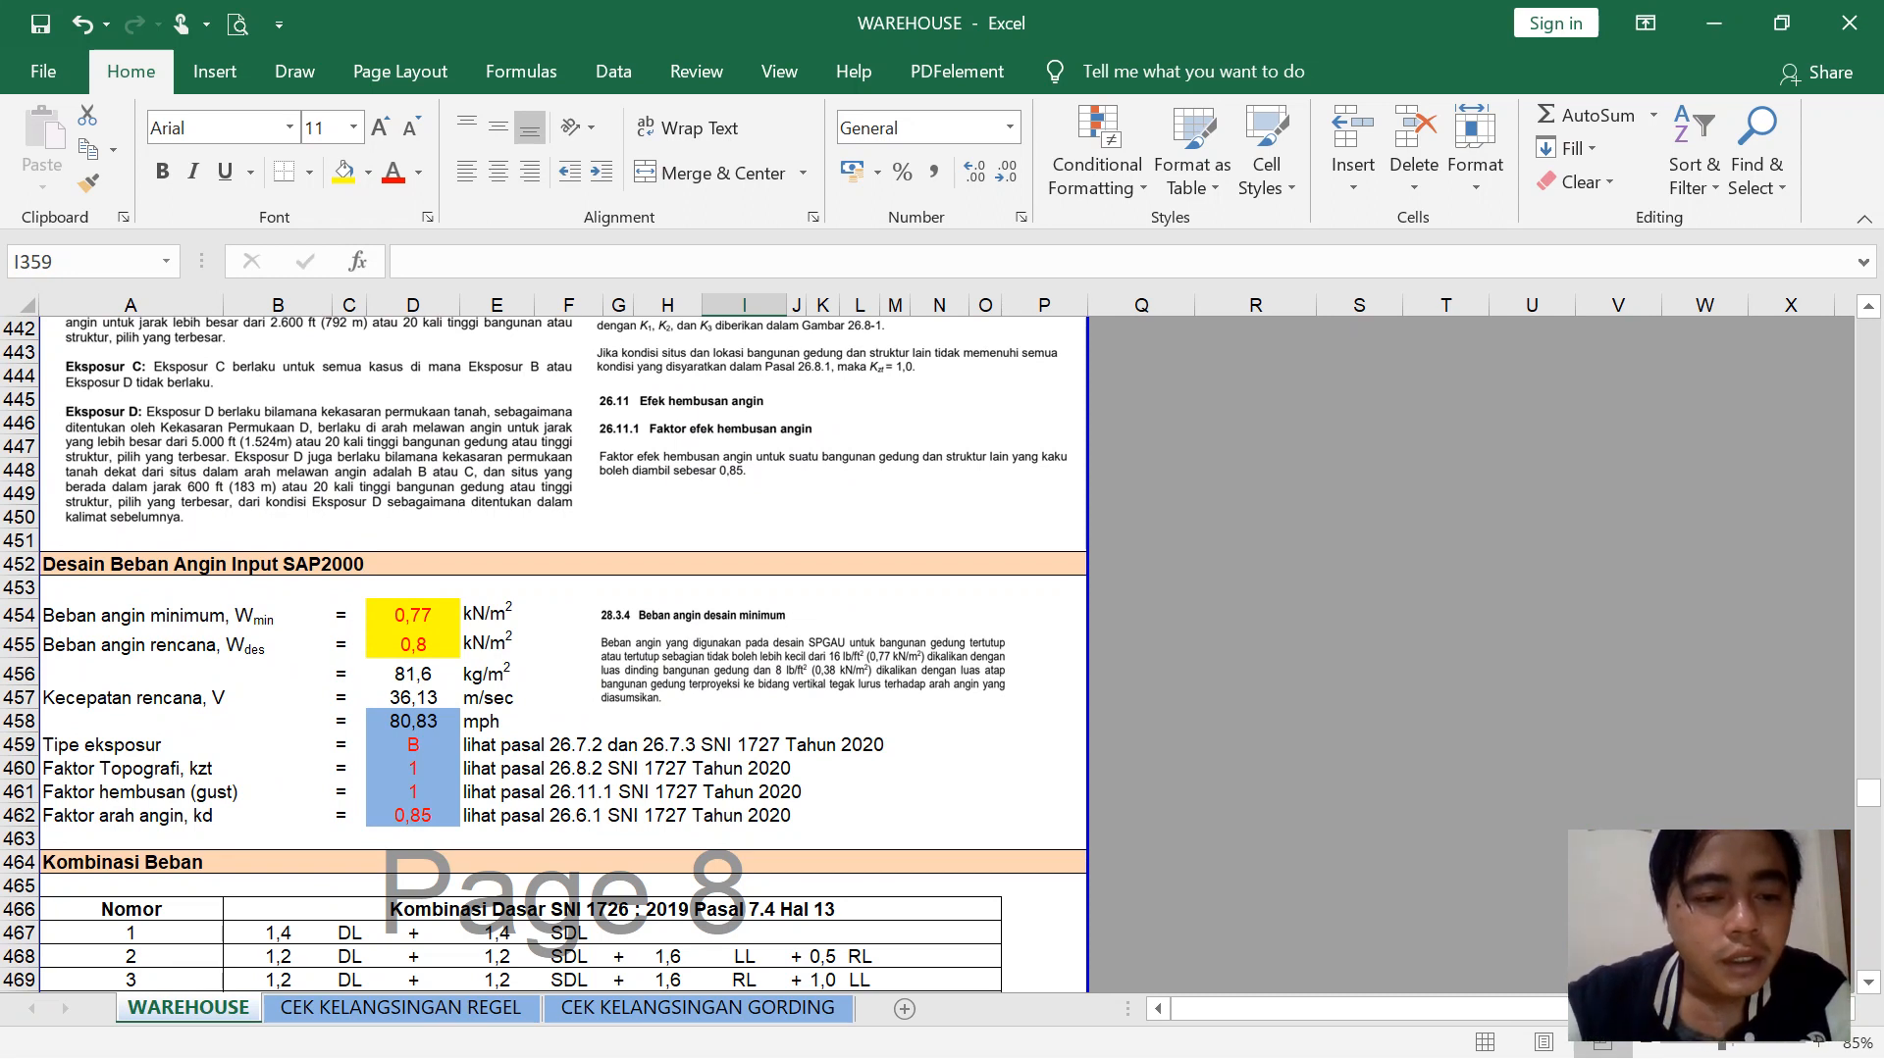
{"action": "left_click", "coordinate": [413, 698]}
{"action": "left_click_drag", "start_coordinate": [413, 721], "coordinate": [413, 815]}
Review the Kombinasi Beban tables, checking the basic and seismic combination headings and the ρ label and value beside them
{"action": "scroll", "coordinate": [413, 815], "scroll_direction": "down", "scroll_amount": 5}
{"action": "scroll", "coordinate": [542, 654], "scroll_direction": "down", "scroll_amount": 3}
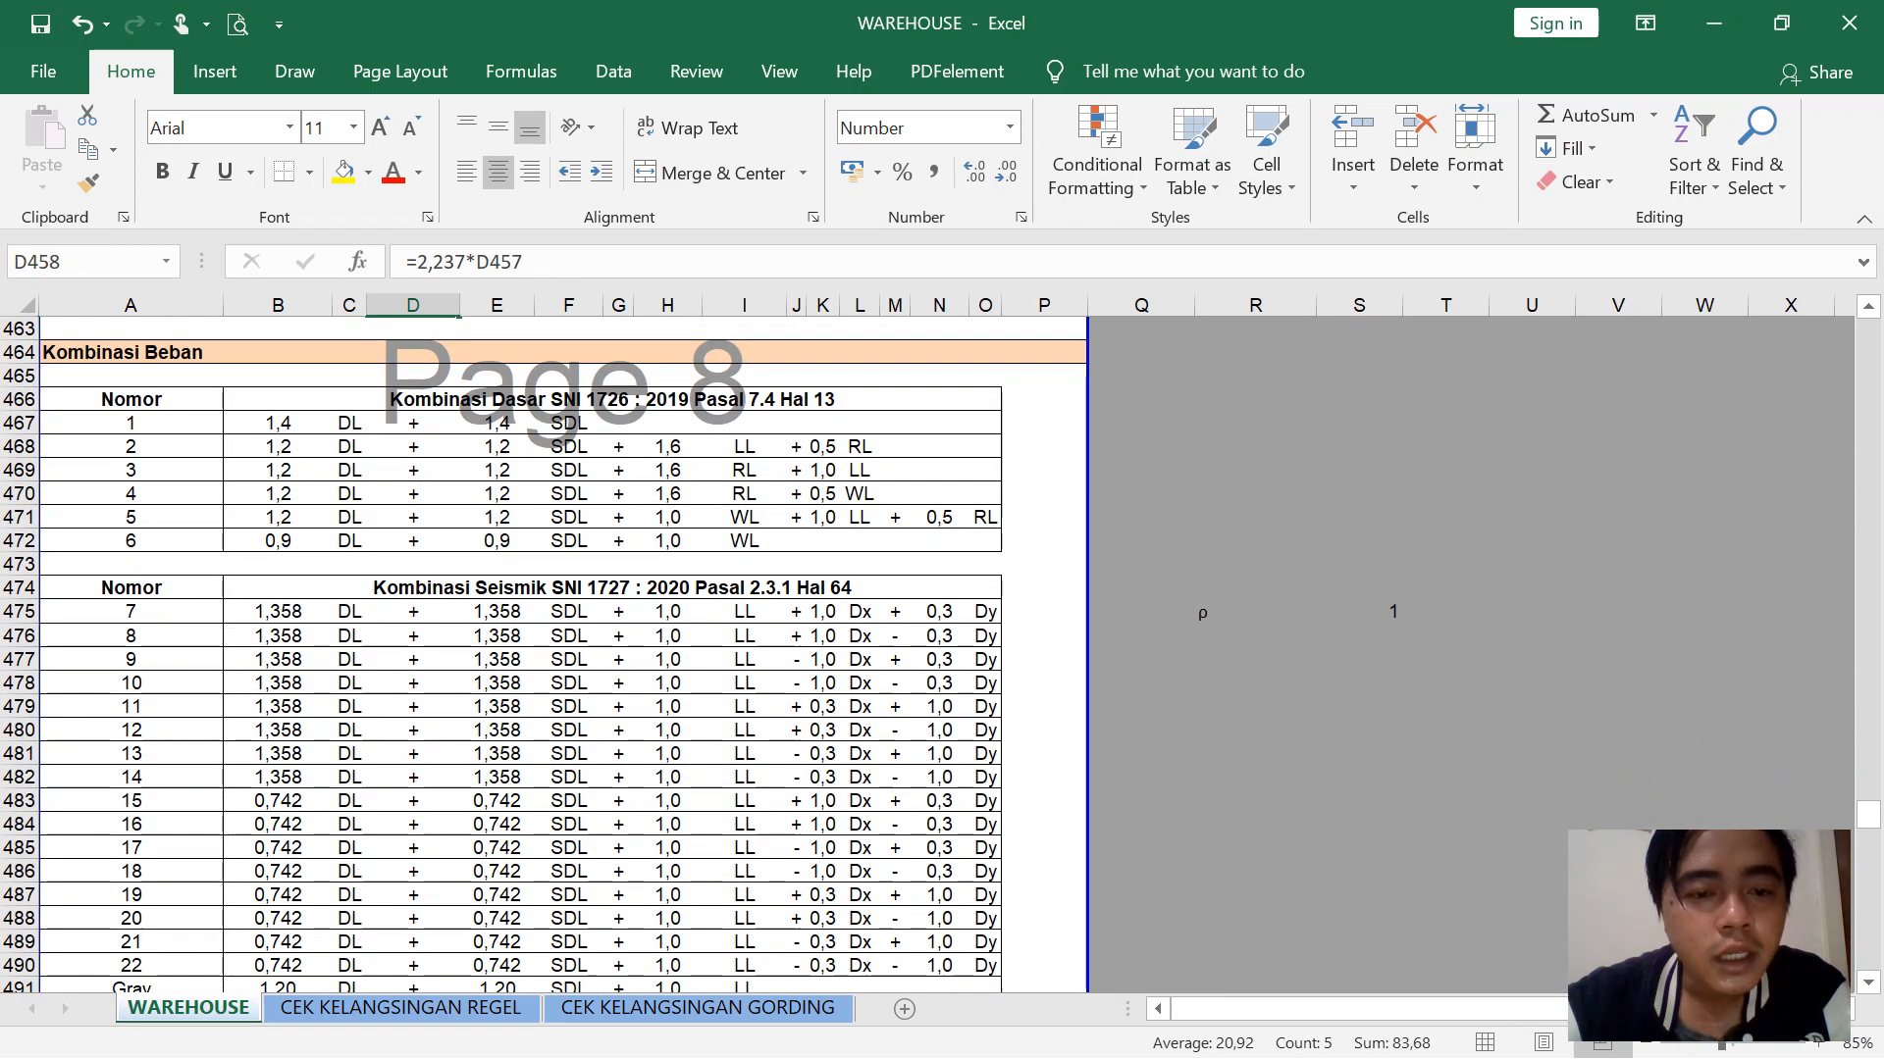
{"action": "left_click", "coordinate": [612, 399]}
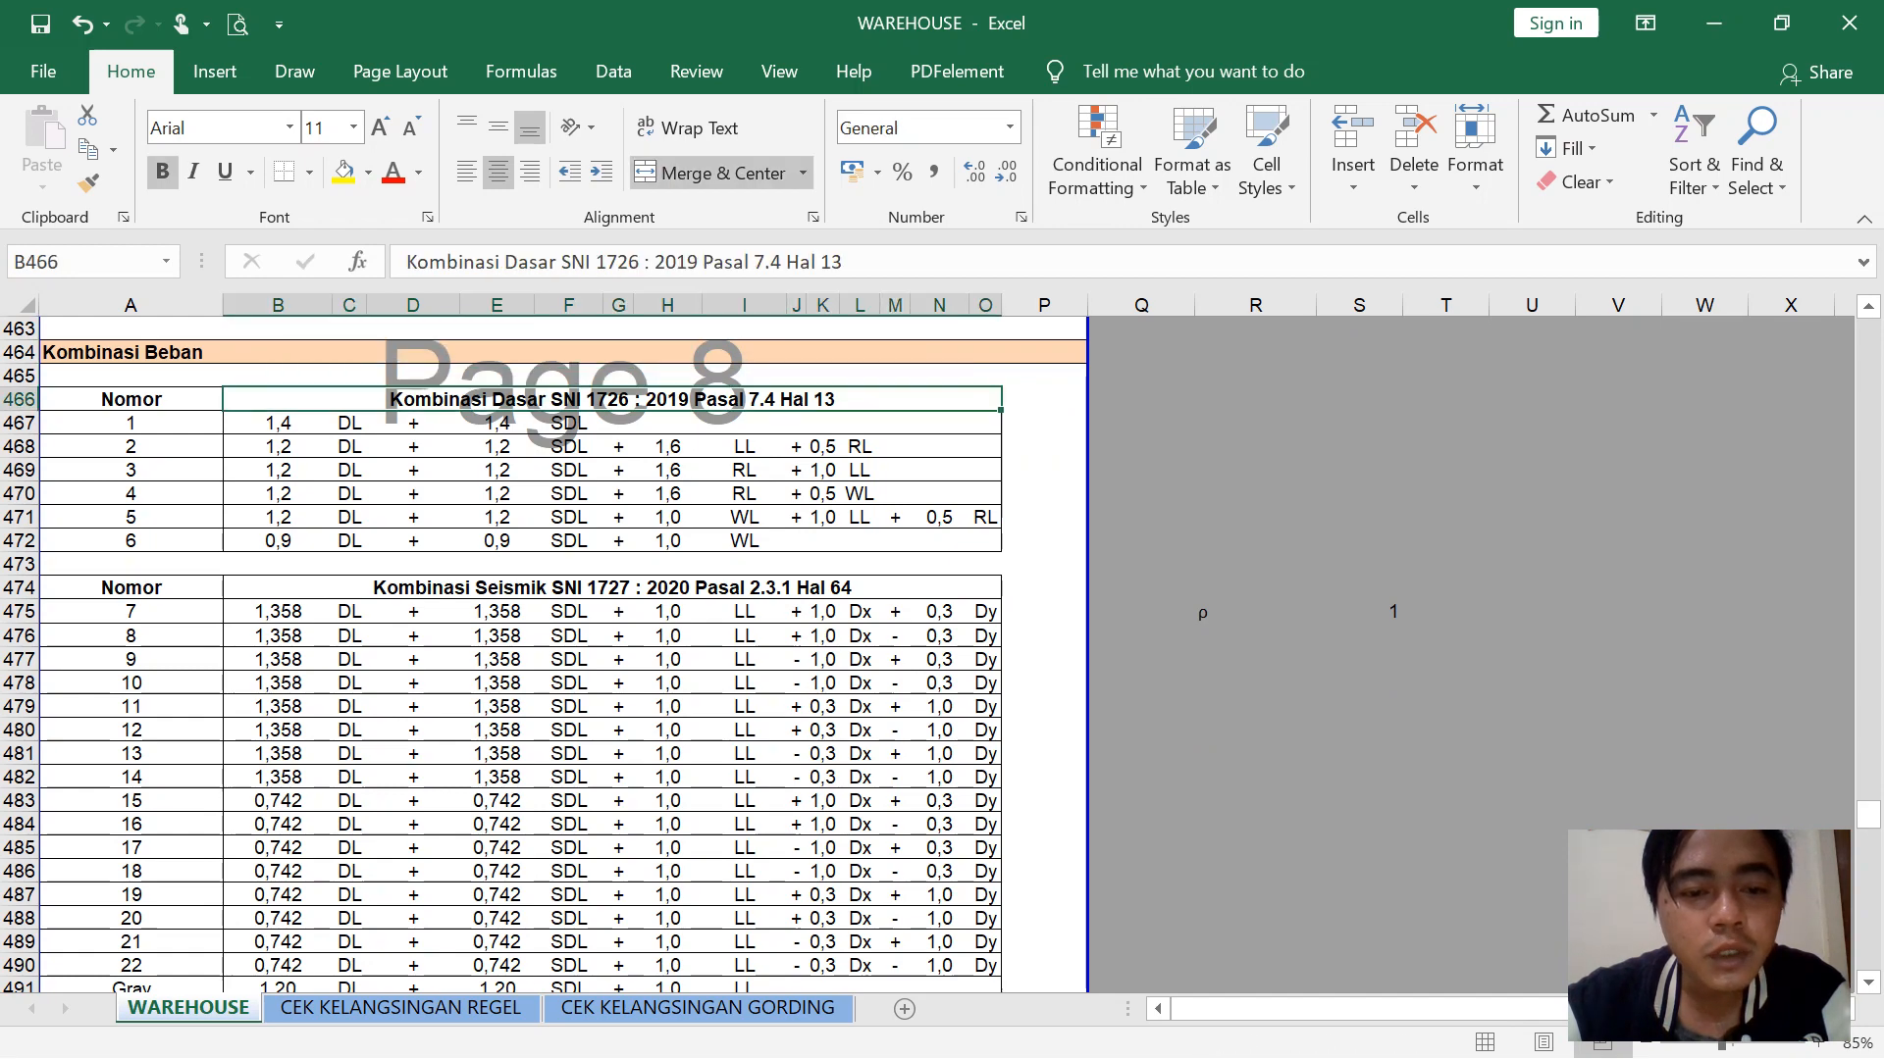
{"action": "left_click", "coordinate": [612, 587]}
{"action": "scroll", "coordinate": [613, 588], "scroll_direction": "down", "scroll_amount": 1}
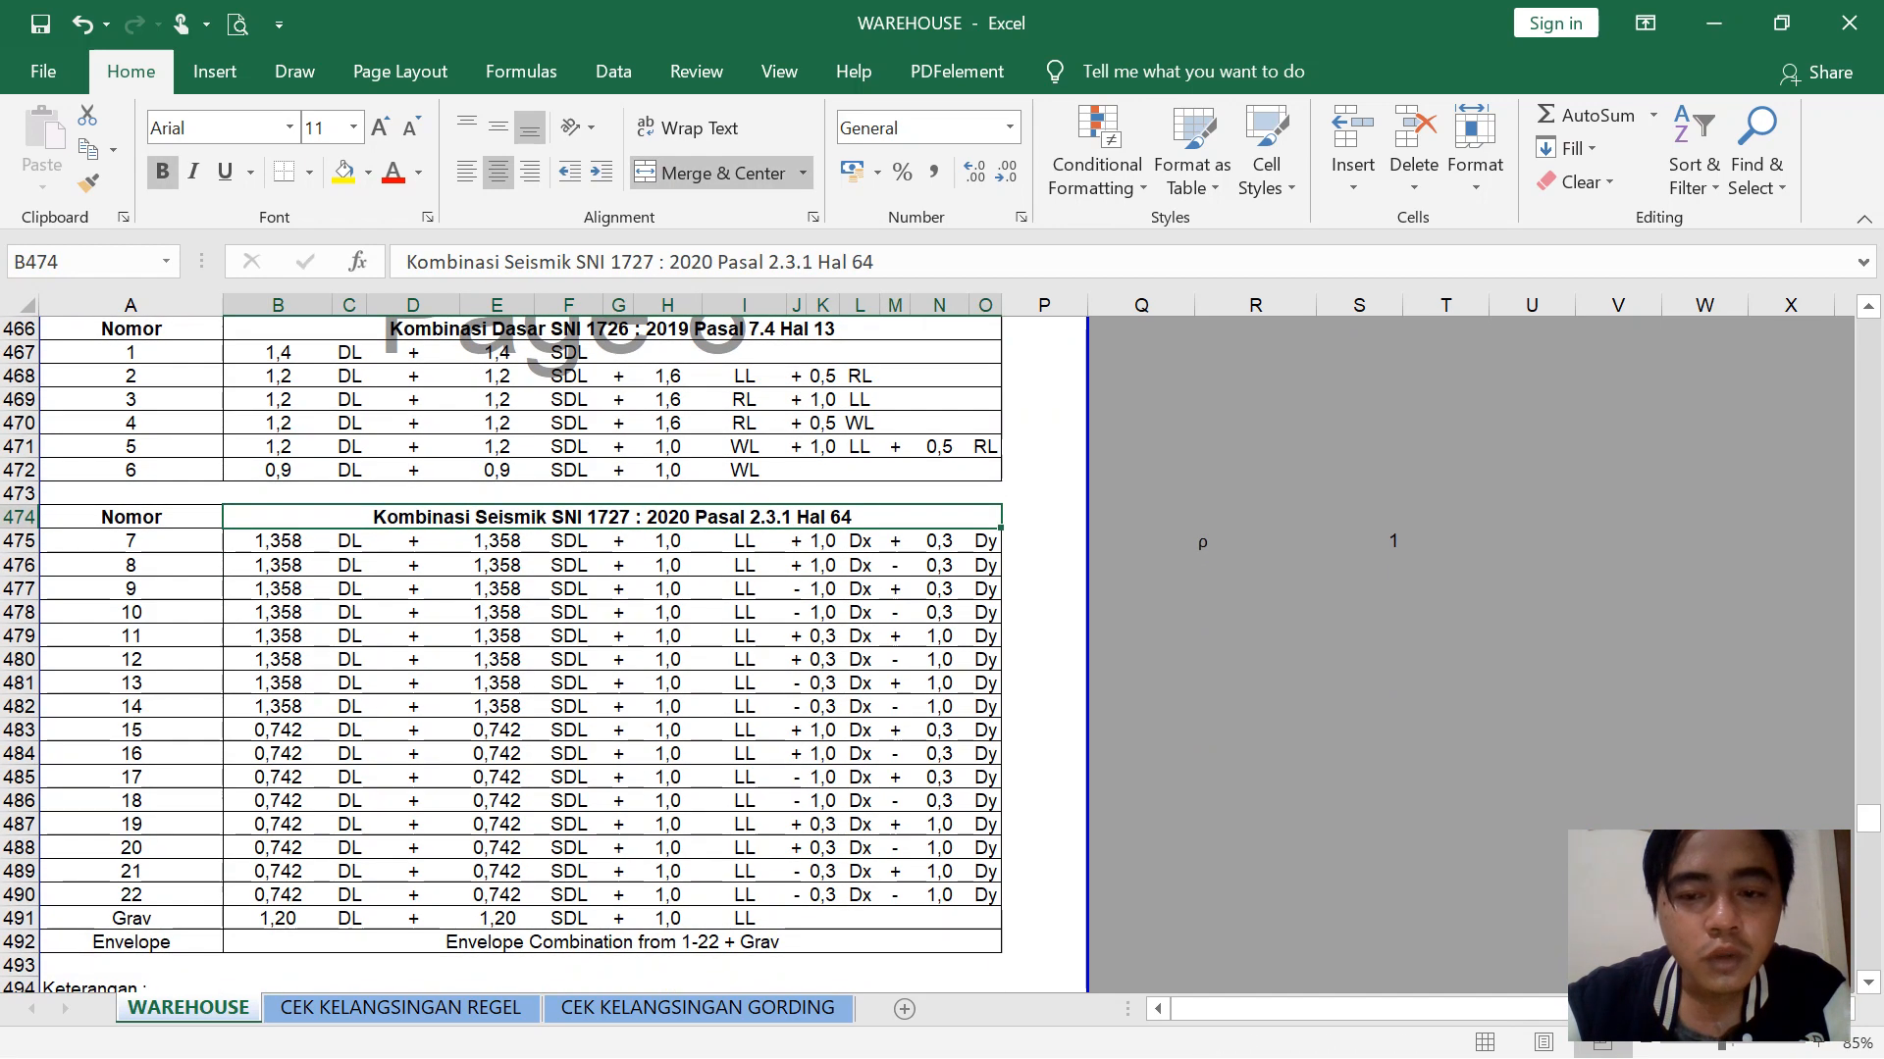
{"action": "scroll", "coordinate": [612, 588], "scroll_direction": "down", "scroll_amount": 1}
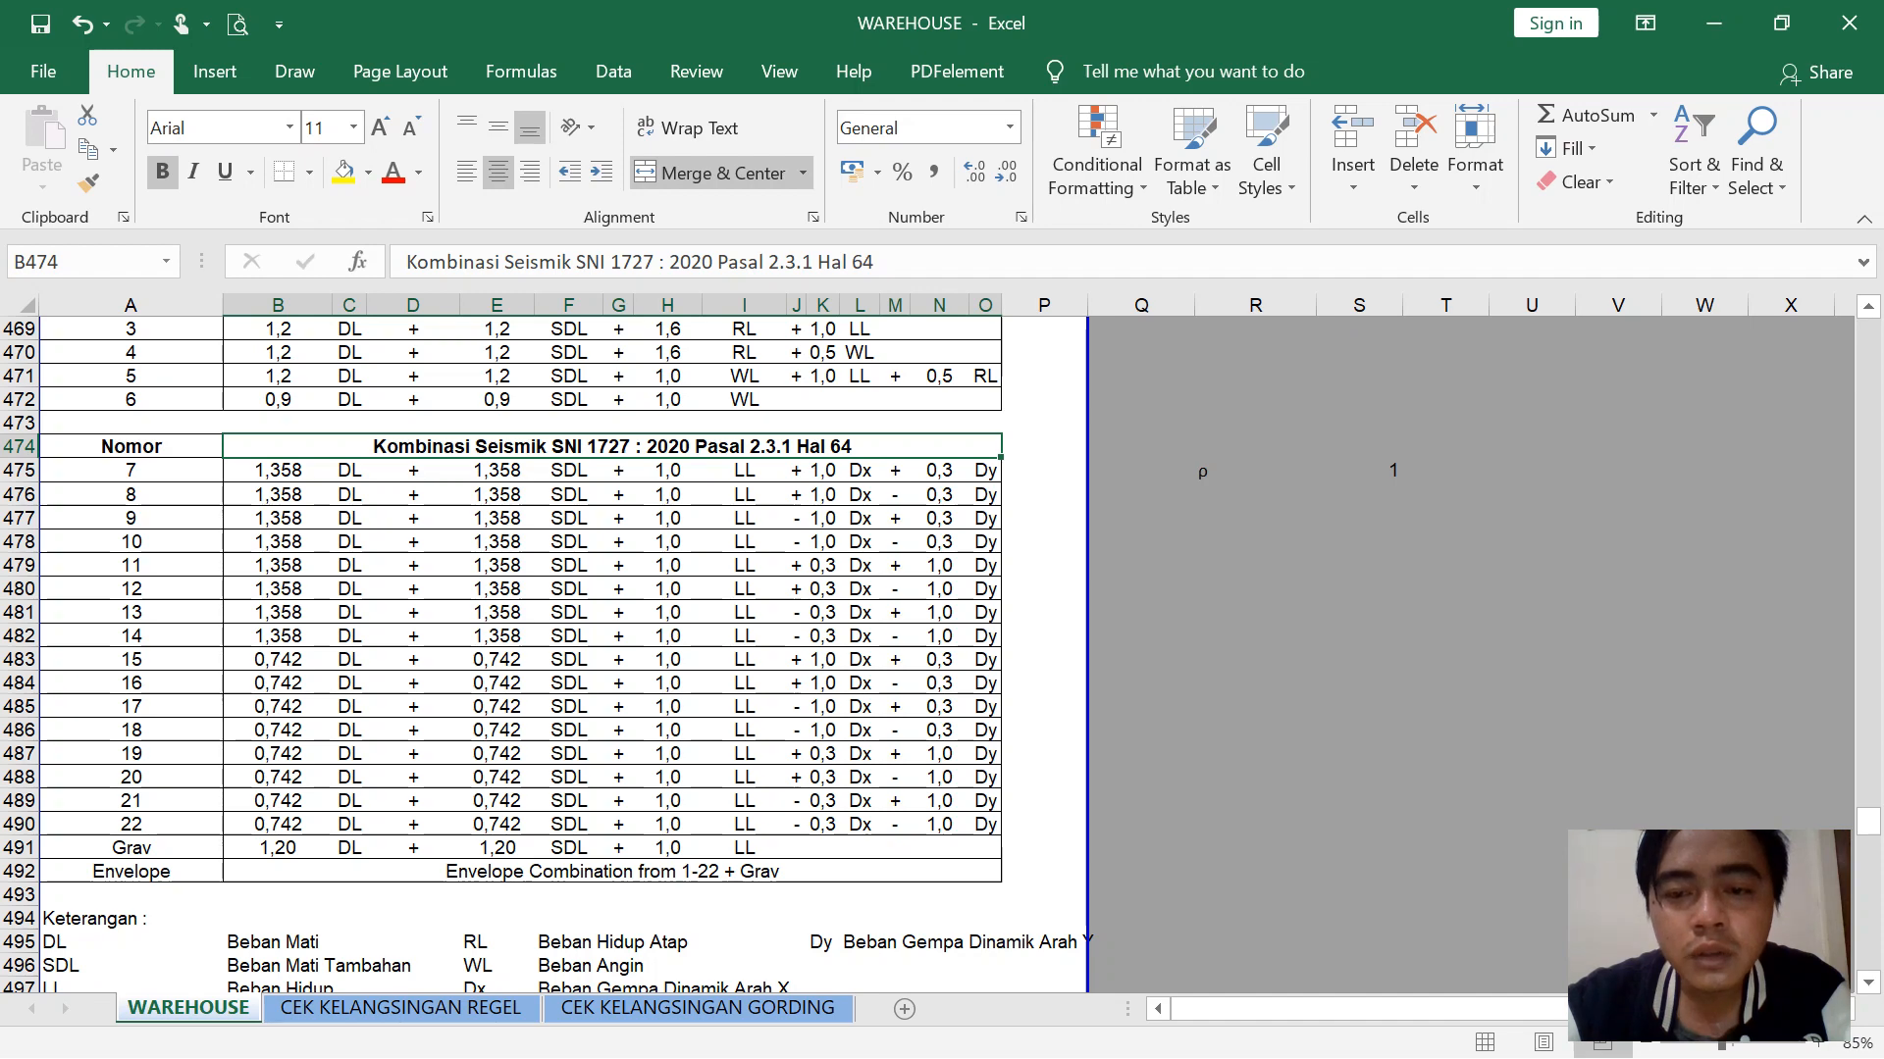
{"action": "left_click", "coordinate": [1255, 471]}
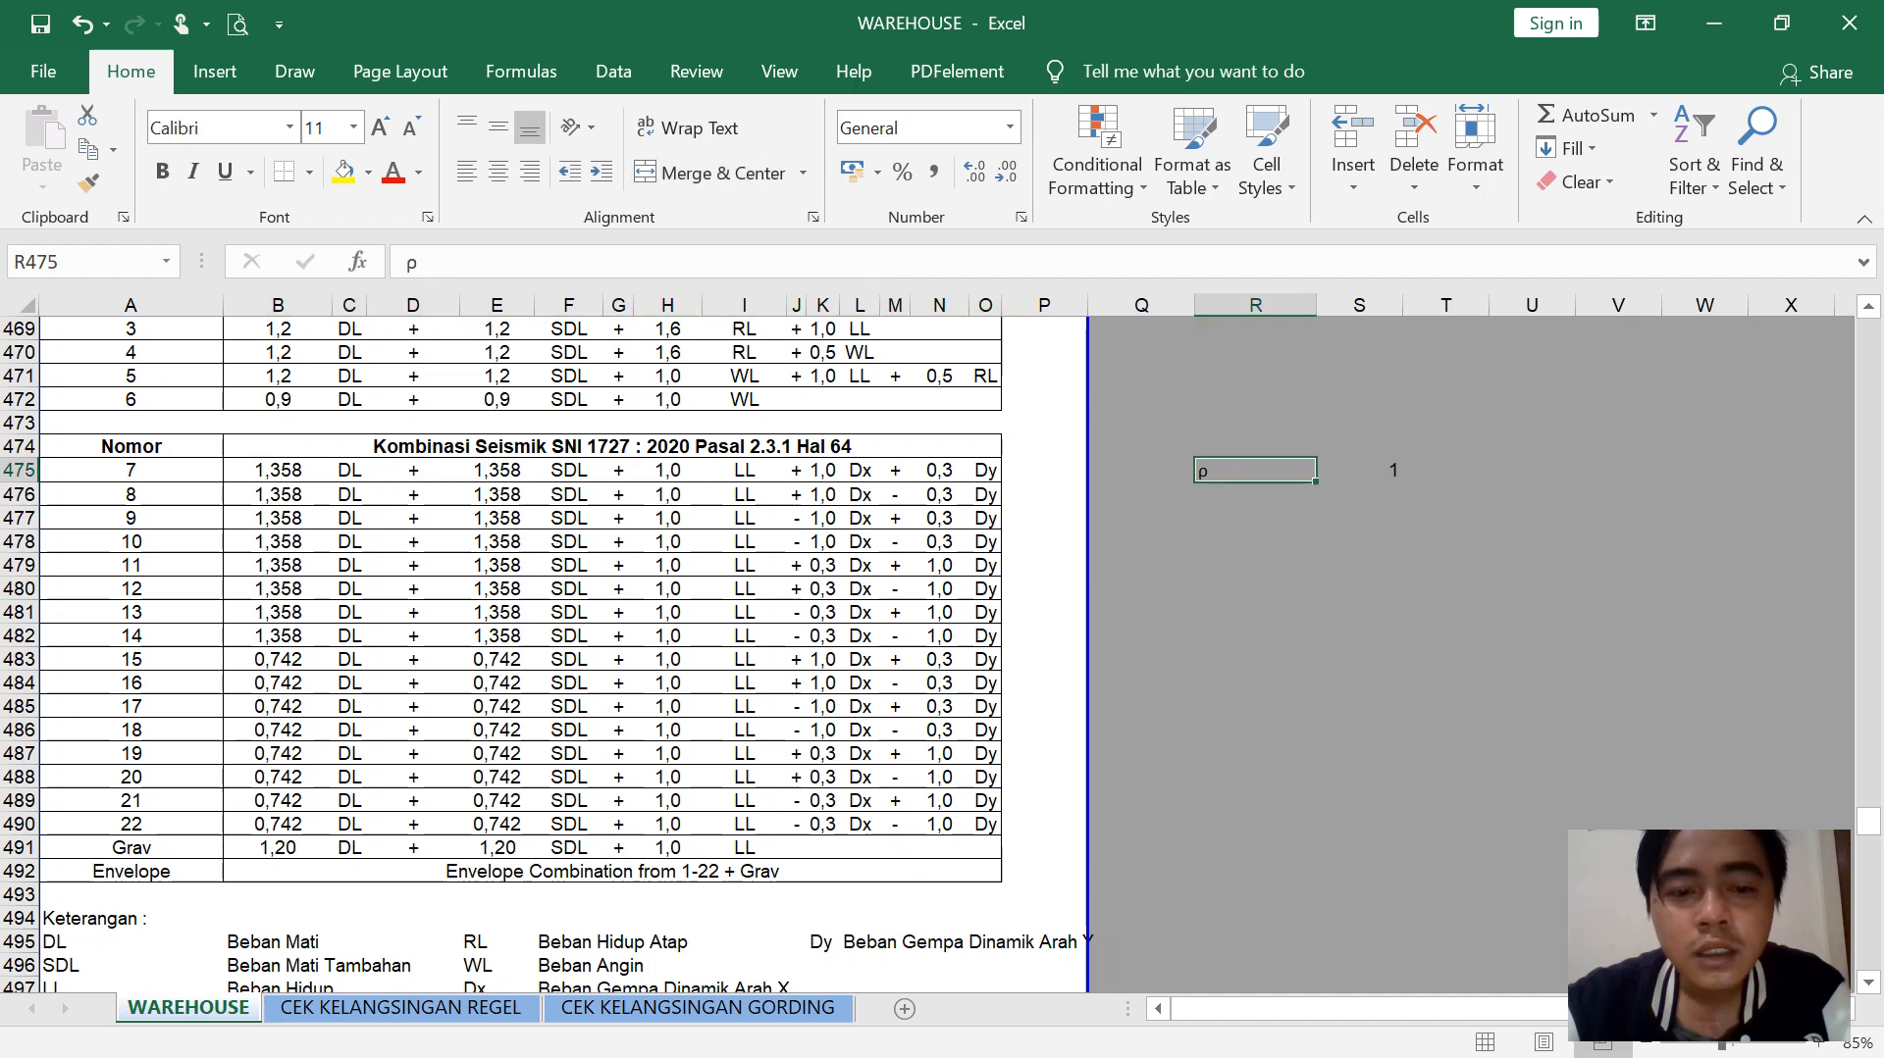
{"action": "left_click", "coordinate": [1358, 471]}
Examine the Pemodelan SAP2000 section and model image, marking the rows of trial-and-error column, regel and rafter profiles
{"action": "scroll", "coordinate": [543, 655], "scroll_direction": "down", "scroll_amount": 9}
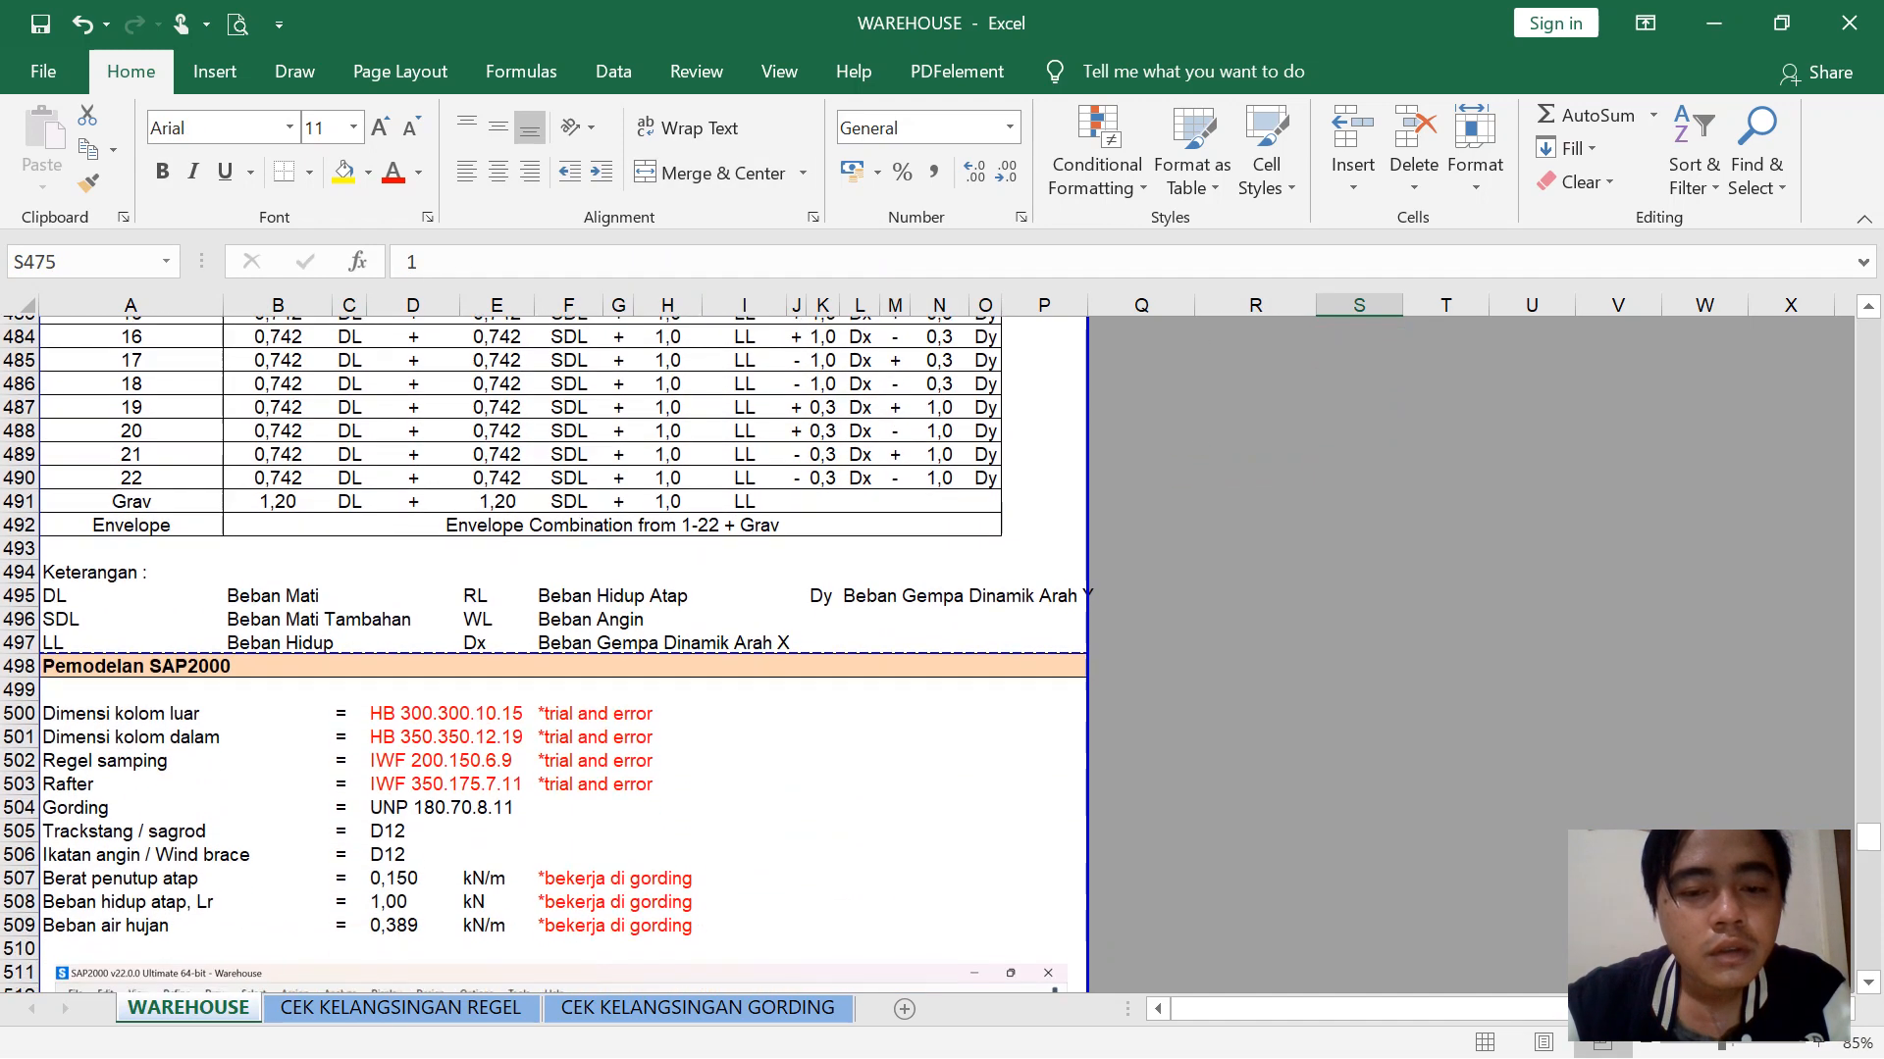
{"action": "scroll", "coordinate": [543, 654], "scroll_direction": "down", "scroll_amount": 4}
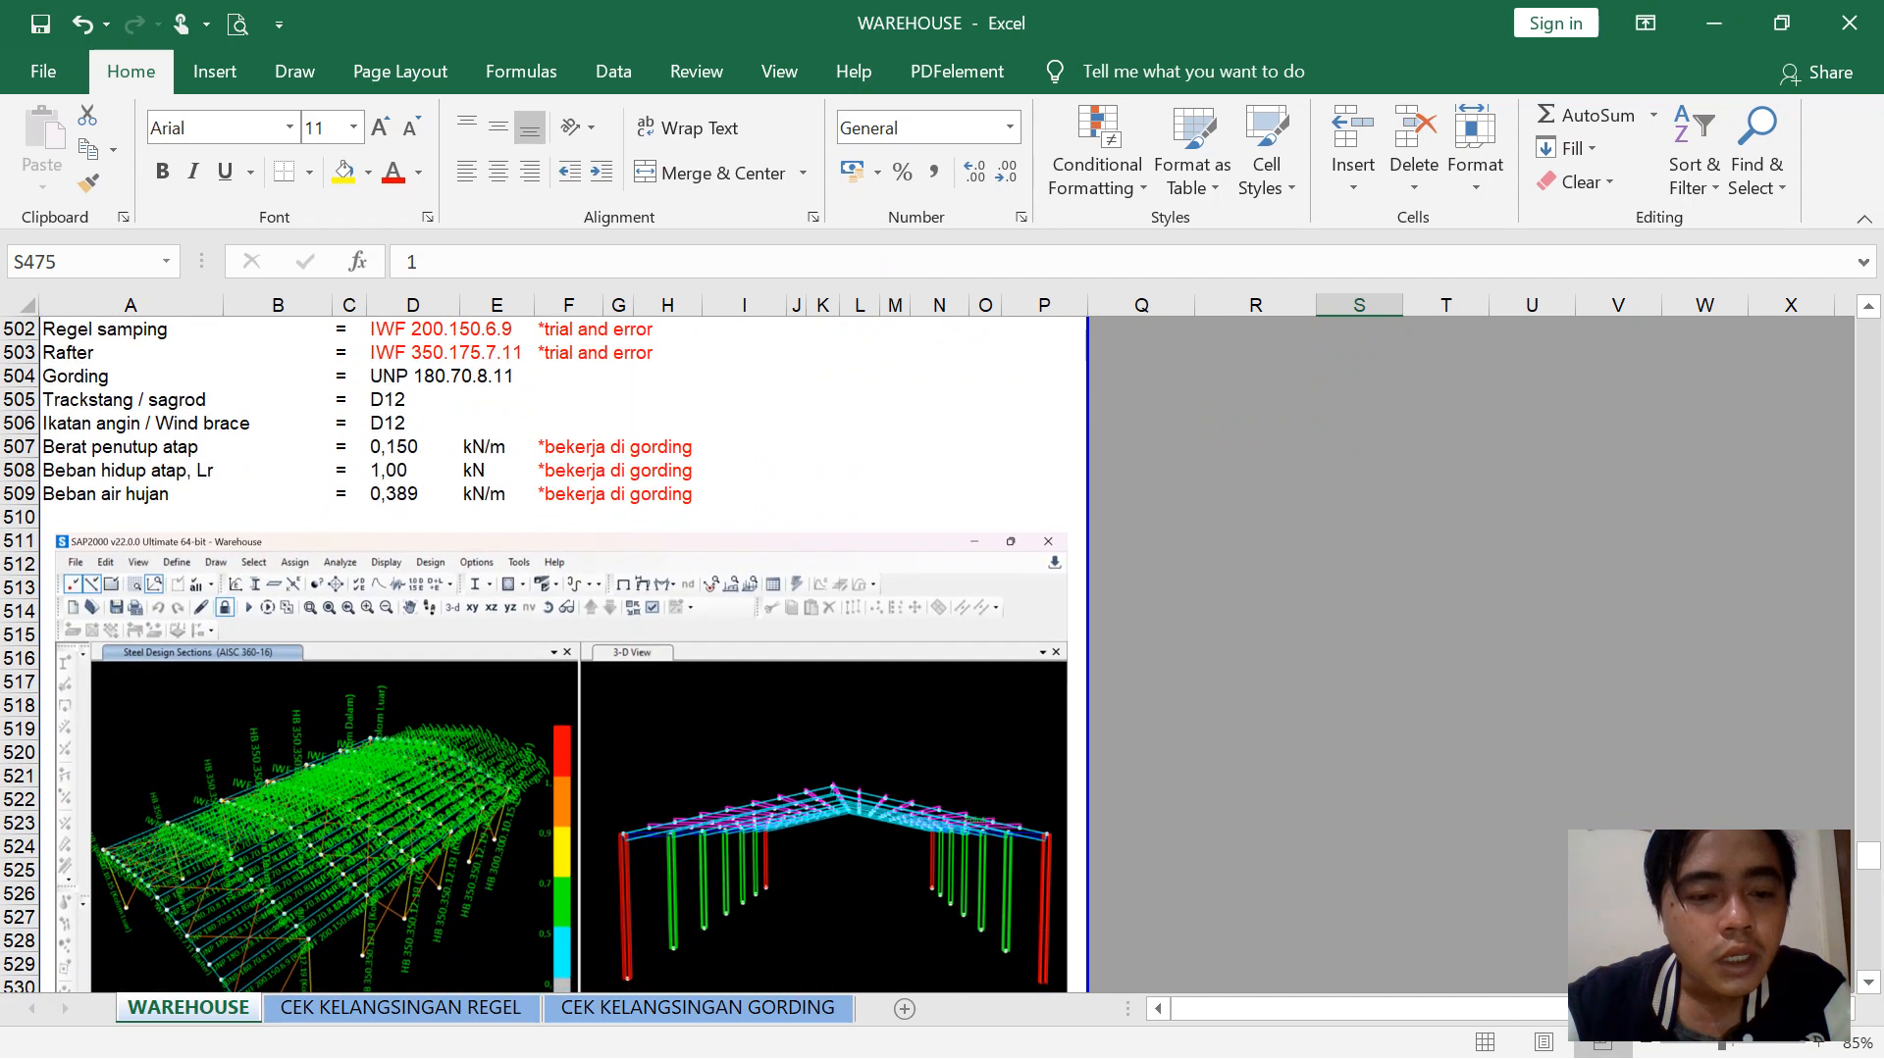
{"action": "scroll", "coordinate": [544, 654], "scroll_direction": "up", "scroll_amount": 4}
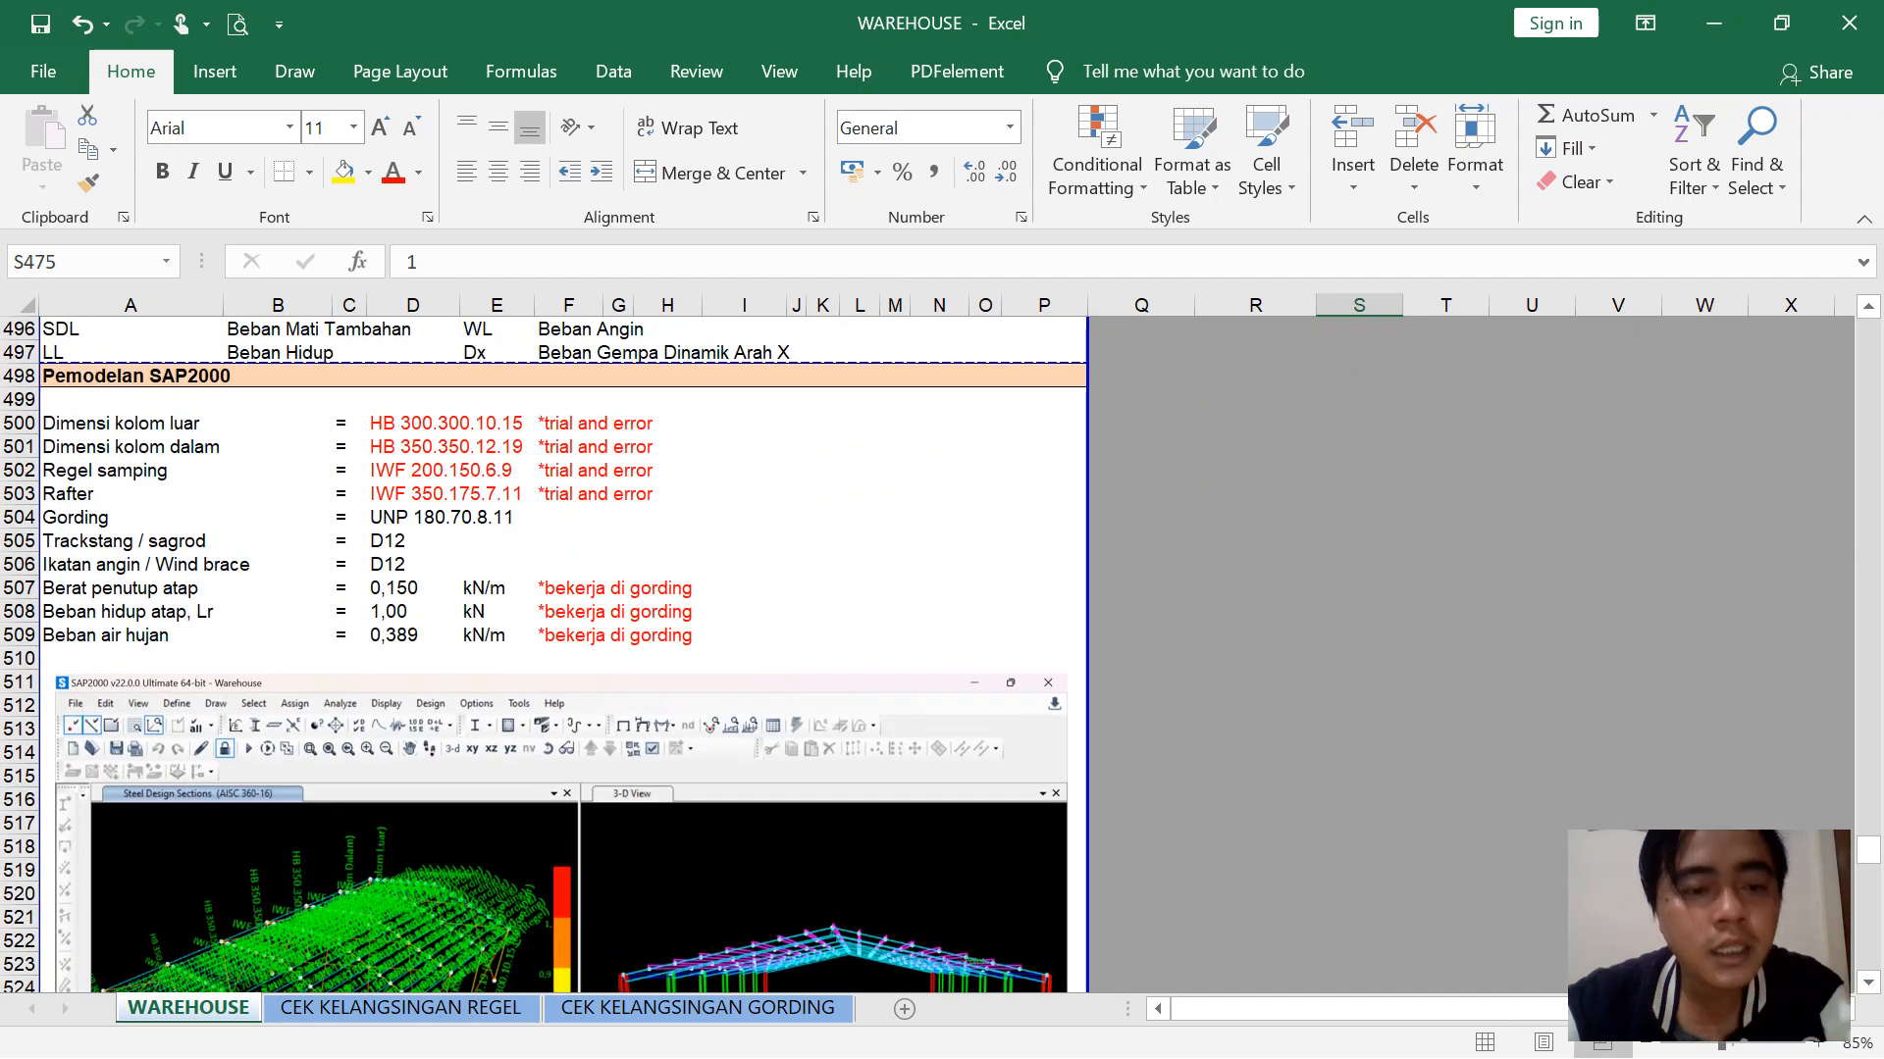
{"action": "left_click_drag", "start_coordinate": [496, 422], "coordinate": [497, 494]}
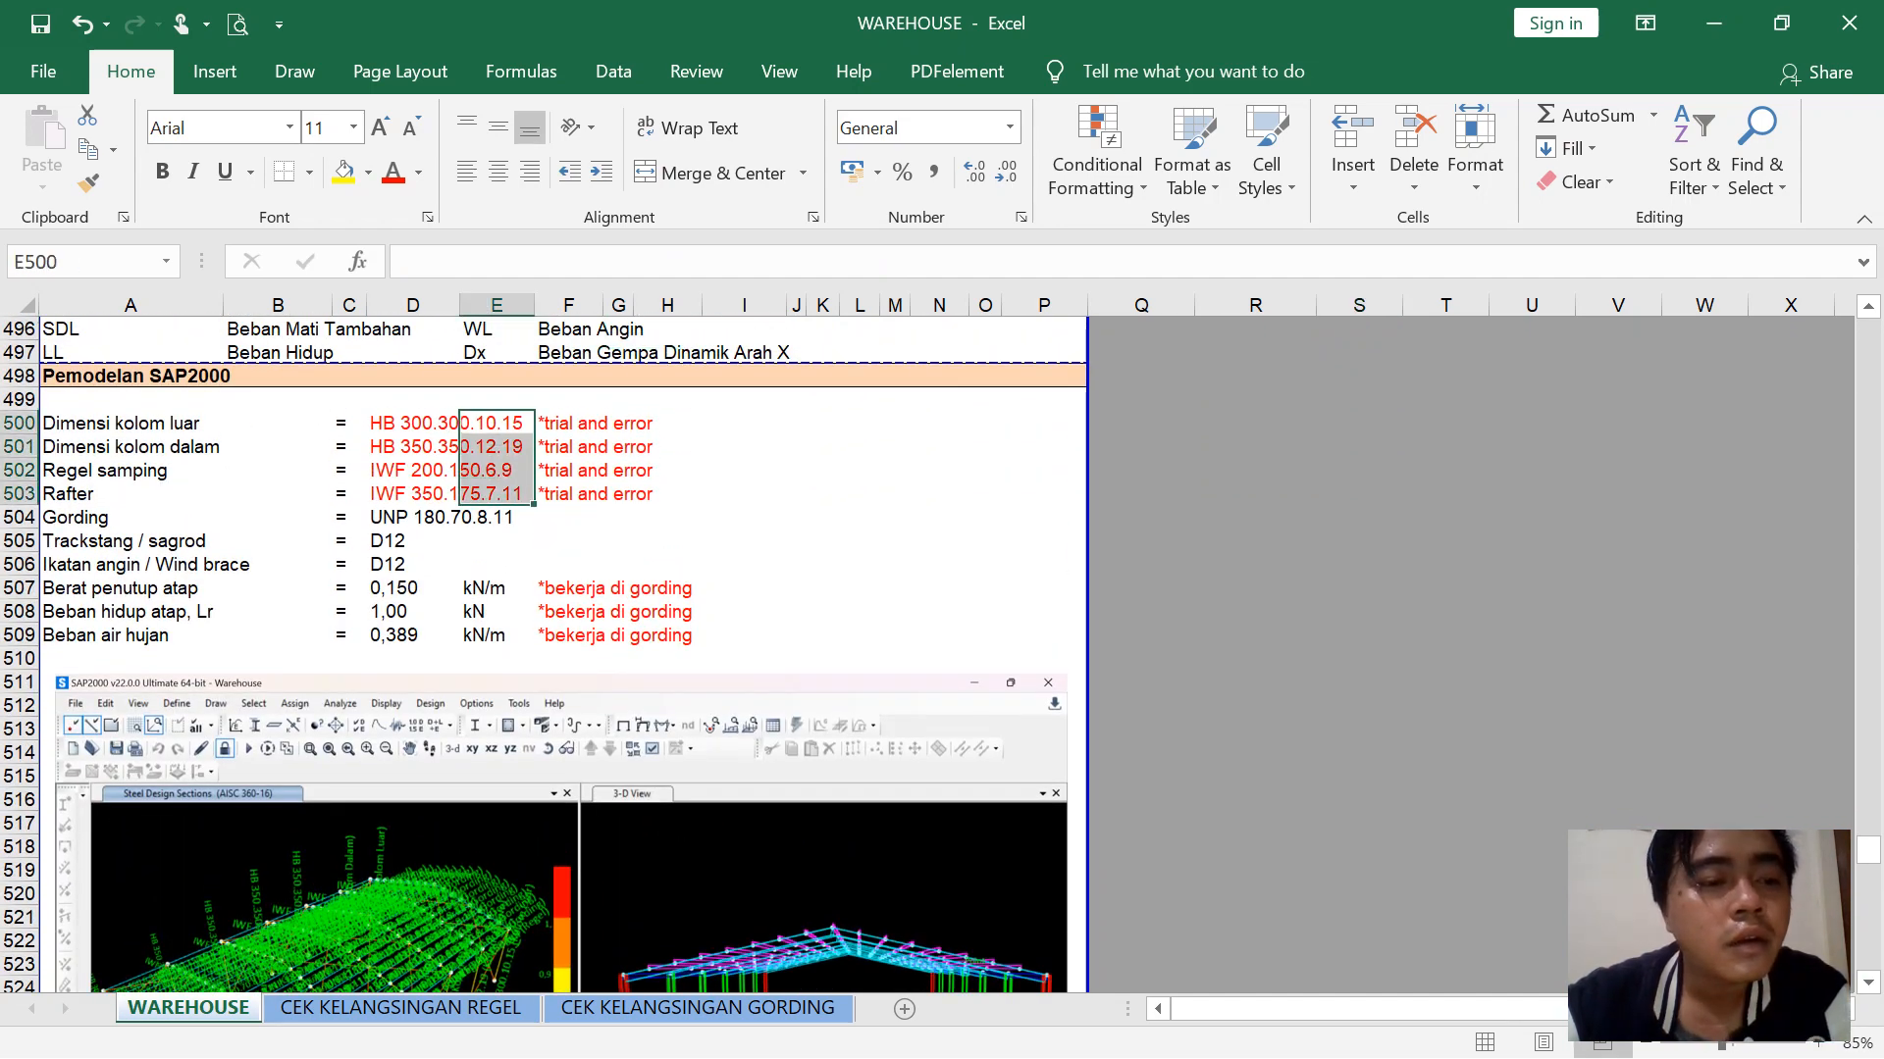
Check the Gording, Trackstang / sagrod, Ikatan angin, Berat penutup atap, Beban hidup atap and Beban air hujan cells one by one
{"action": "left_click", "coordinate": [475, 517]}
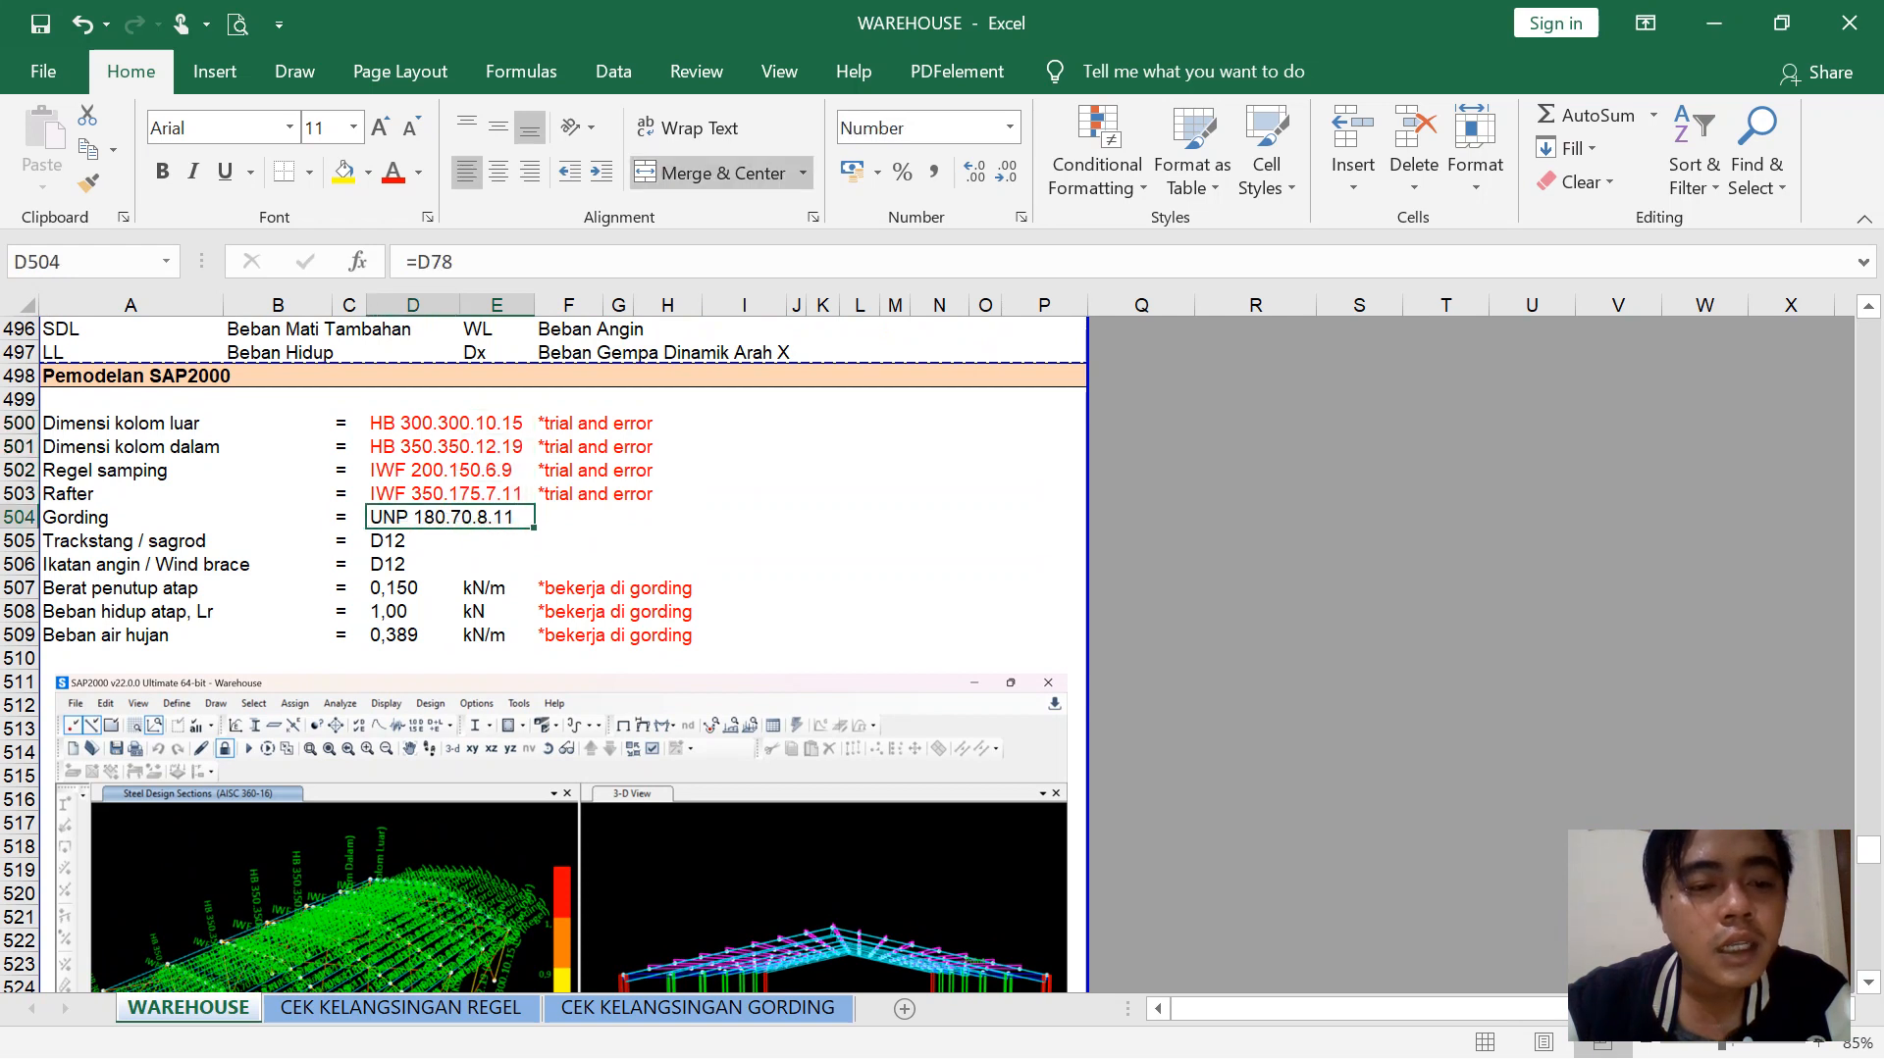
{"action": "left_click", "coordinate": [412, 541]}
{"action": "left_click", "coordinate": [412, 564]}
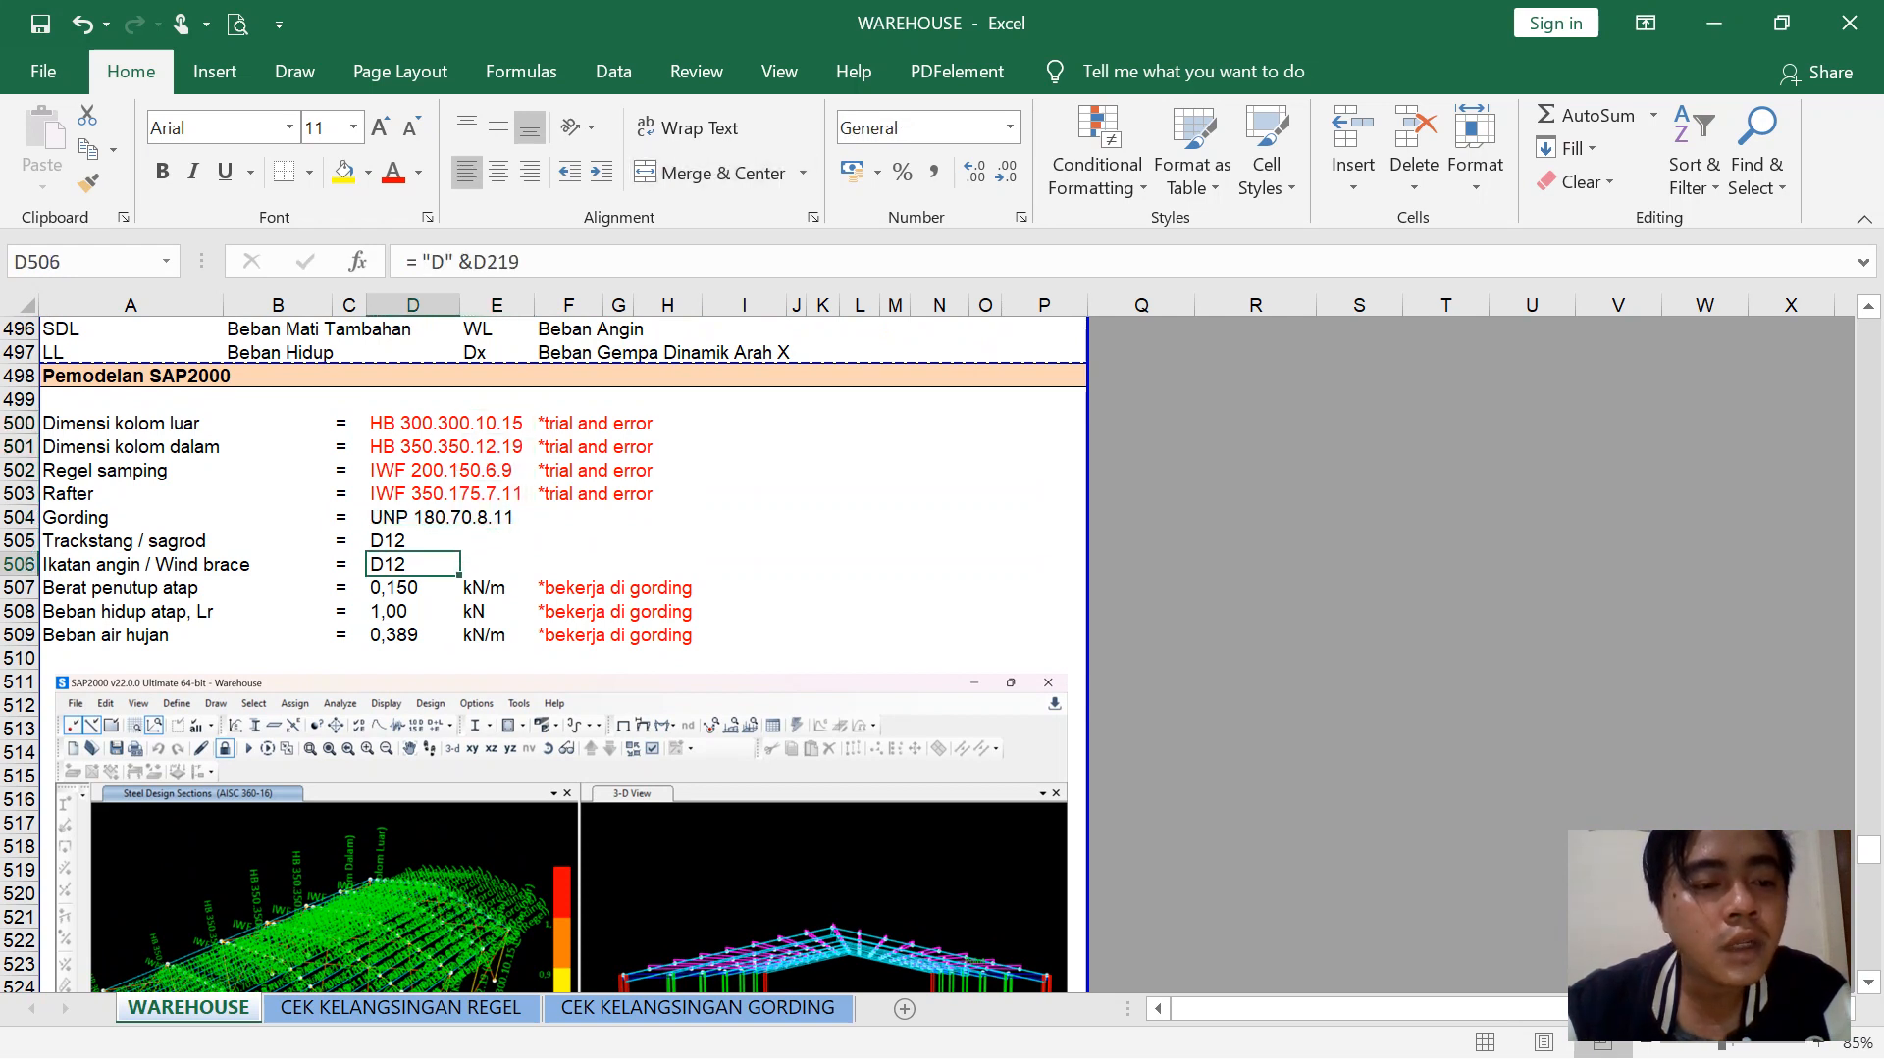
{"action": "left_click", "coordinate": [412, 587]}
{"action": "left_click", "coordinate": [412, 611]}
{"action": "left_click", "coordinate": [412, 635]}
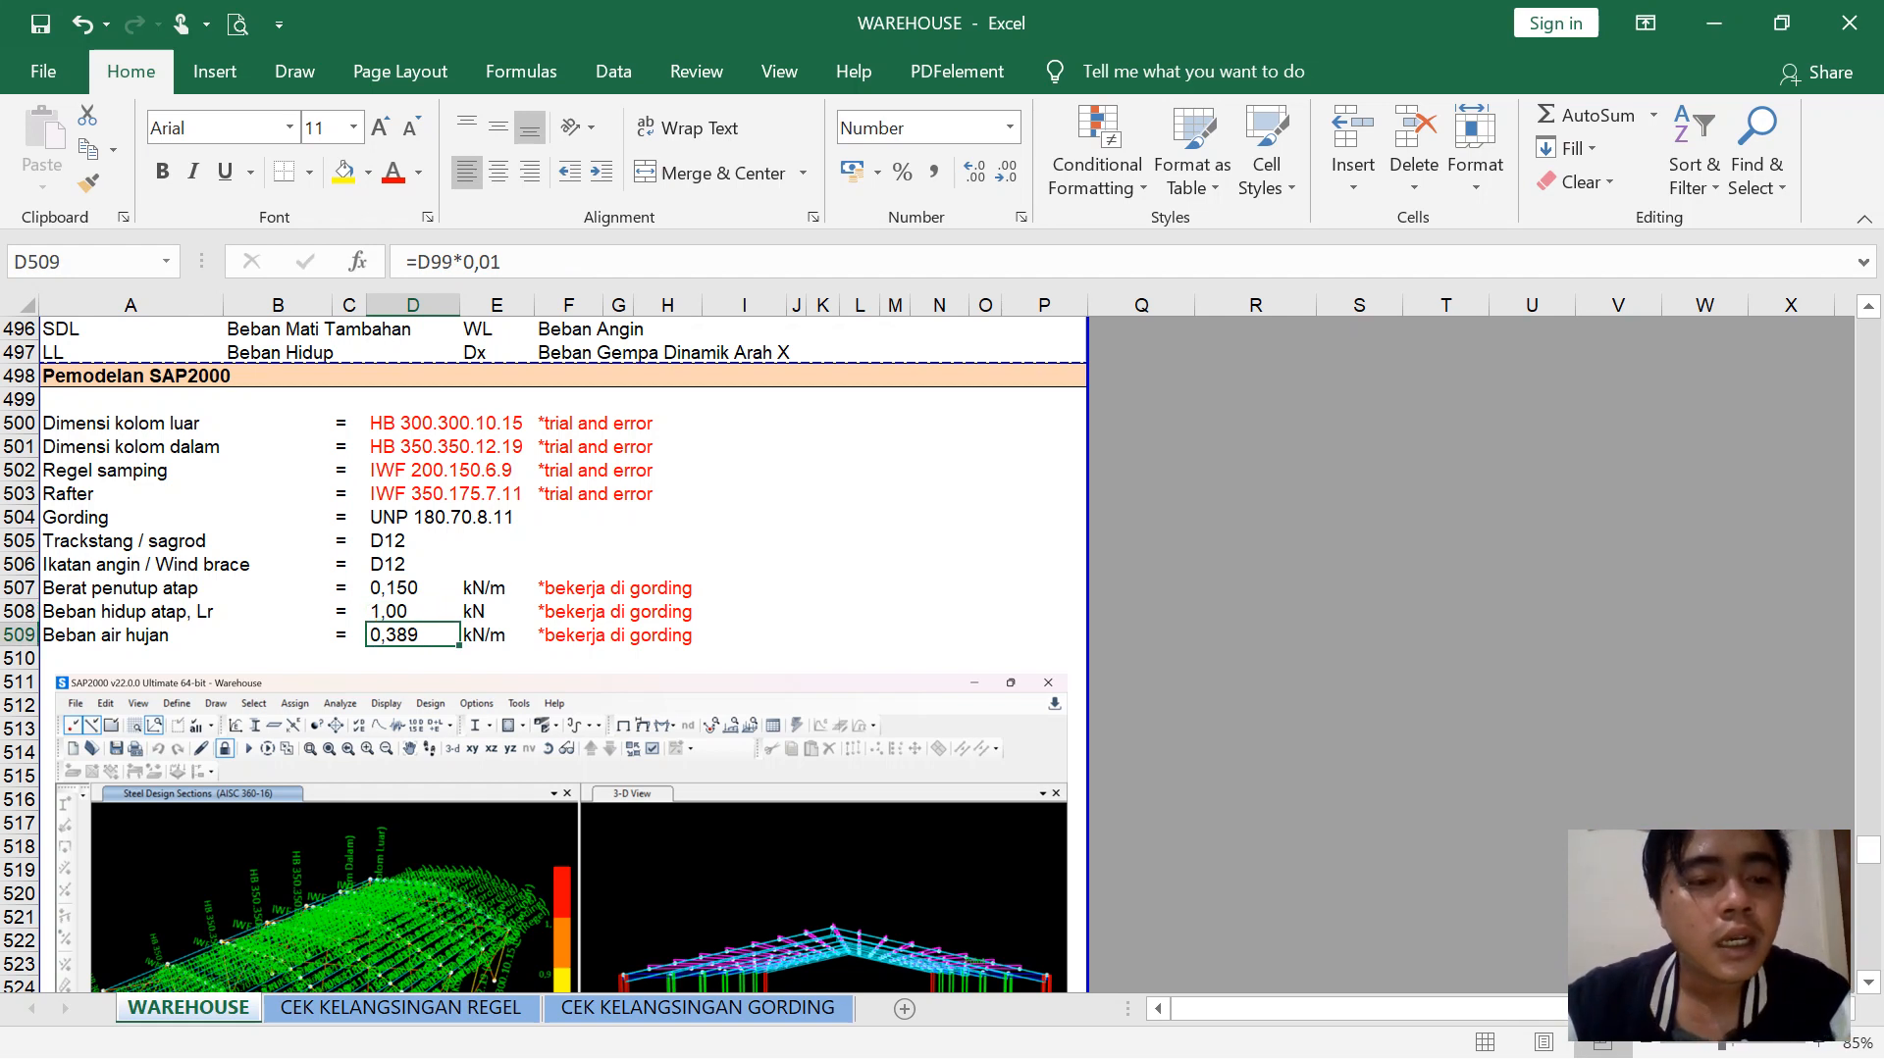
Mark the trial-and-error profiles in D500:D503, and return to the portal frame geometry sketch near the start of the WAREHOUSE sheet
{"action": "left_click_drag", "start_coordinate": [412, 423], "coordinate": [412, 494]}
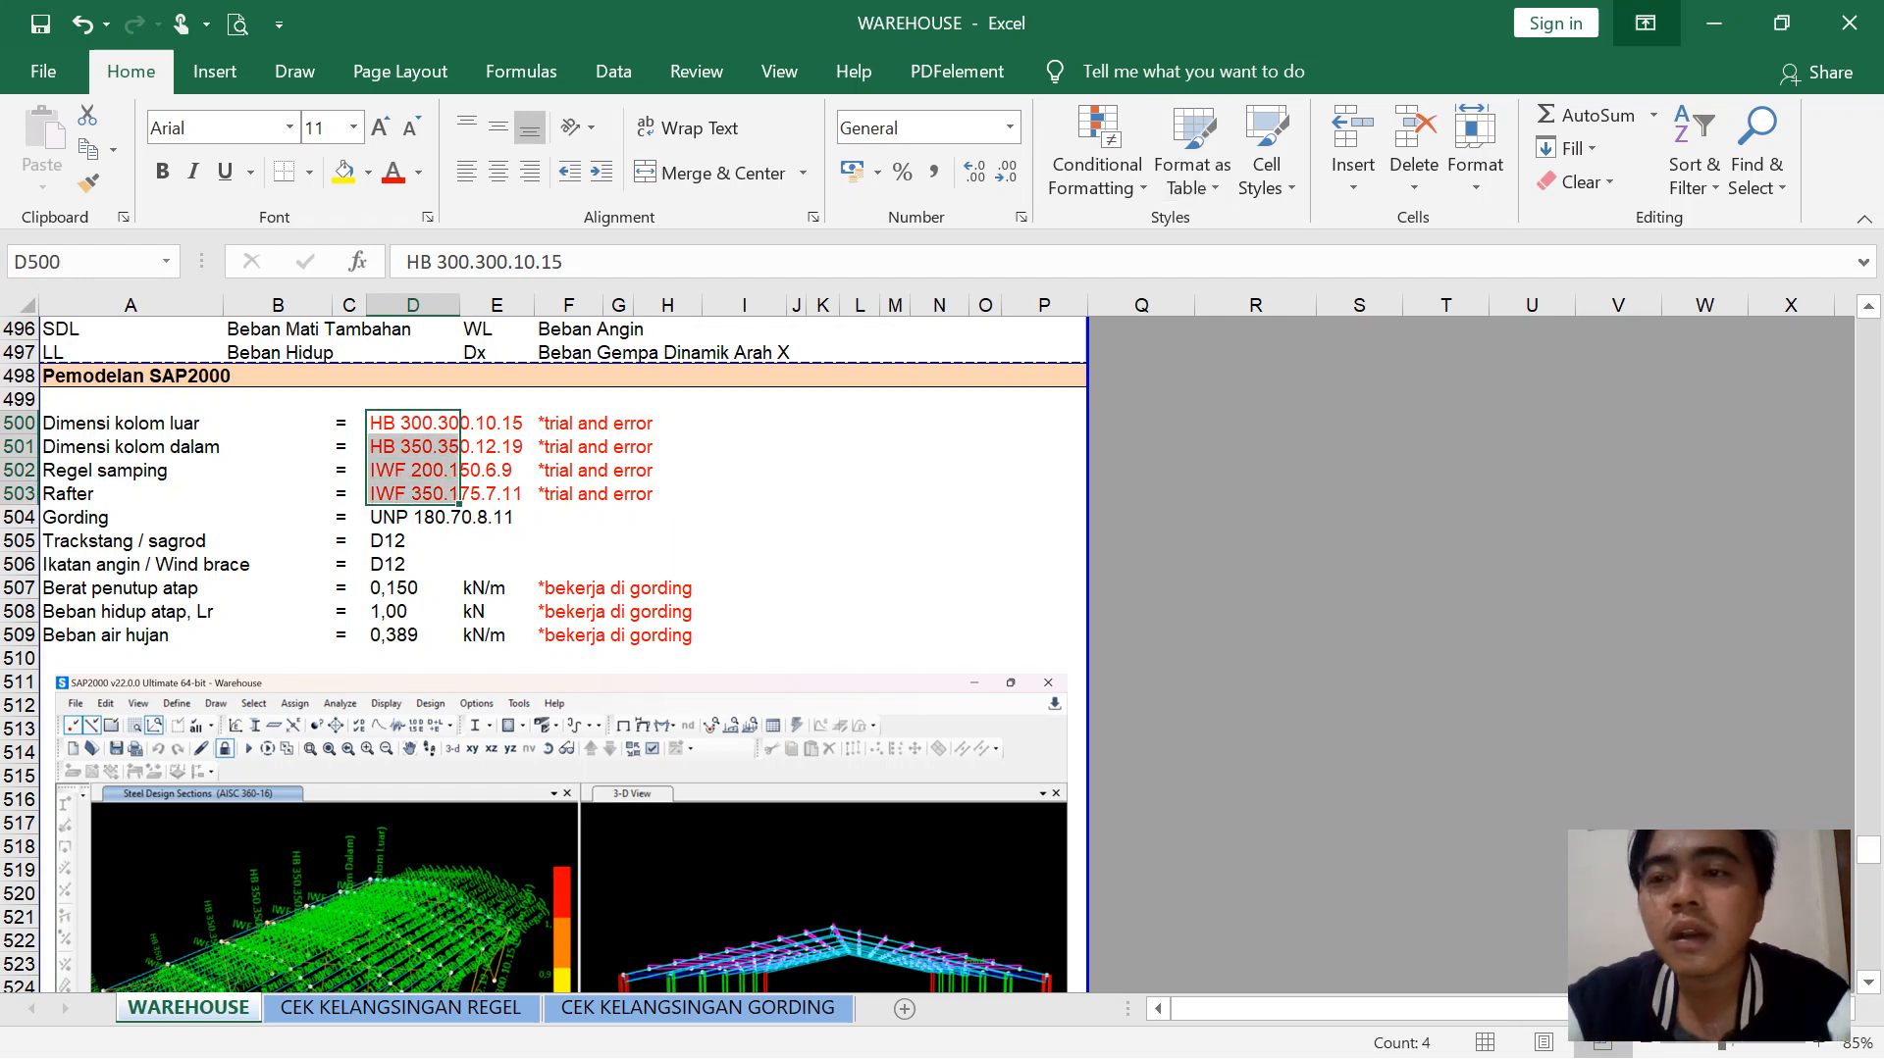
{"action": "scroll", "coordinate": [549, 648], "scroll_direction": "up", "scroll_amount": 20}
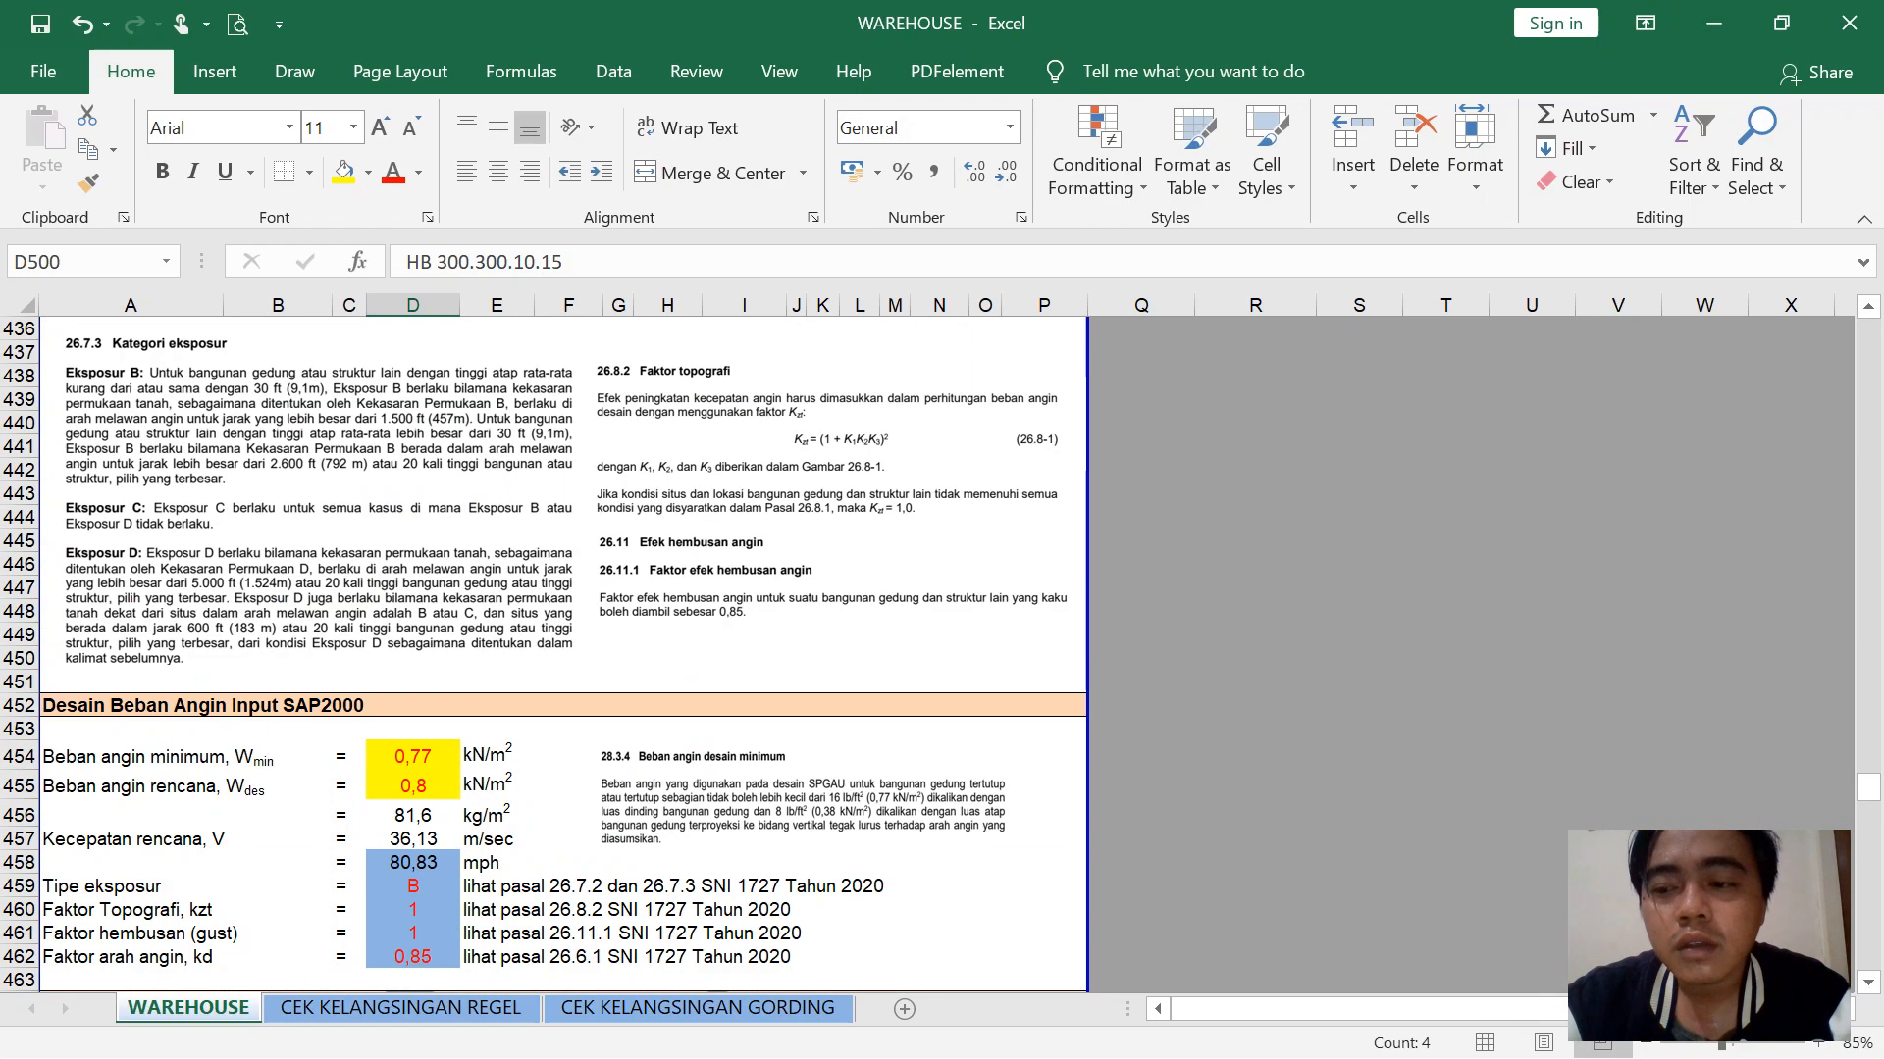
{"action": "scroll", "coordinate": [545, 655], "scroll_direction": "up", "scroll_amount": 20}
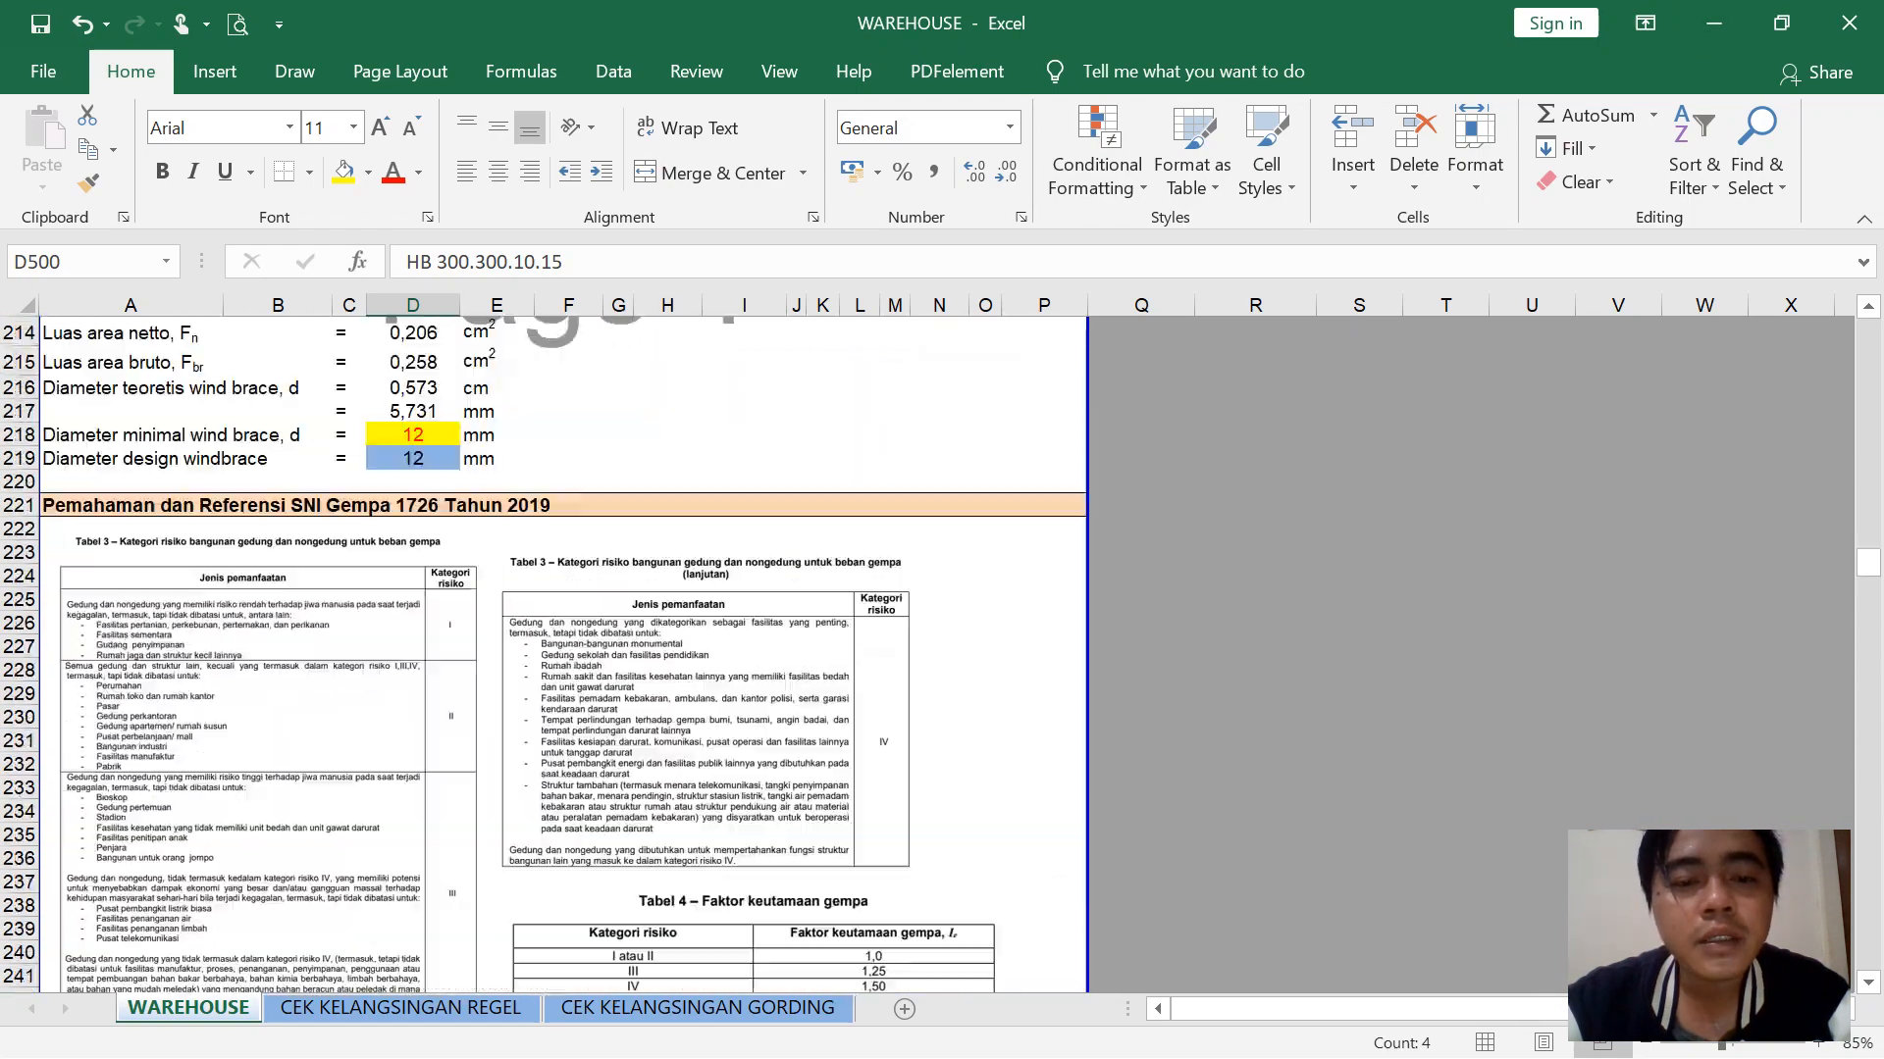
{"action": "scroll", "coordinate": [544, 655], "scroll_direction": "up", "scroll_amount": 20}
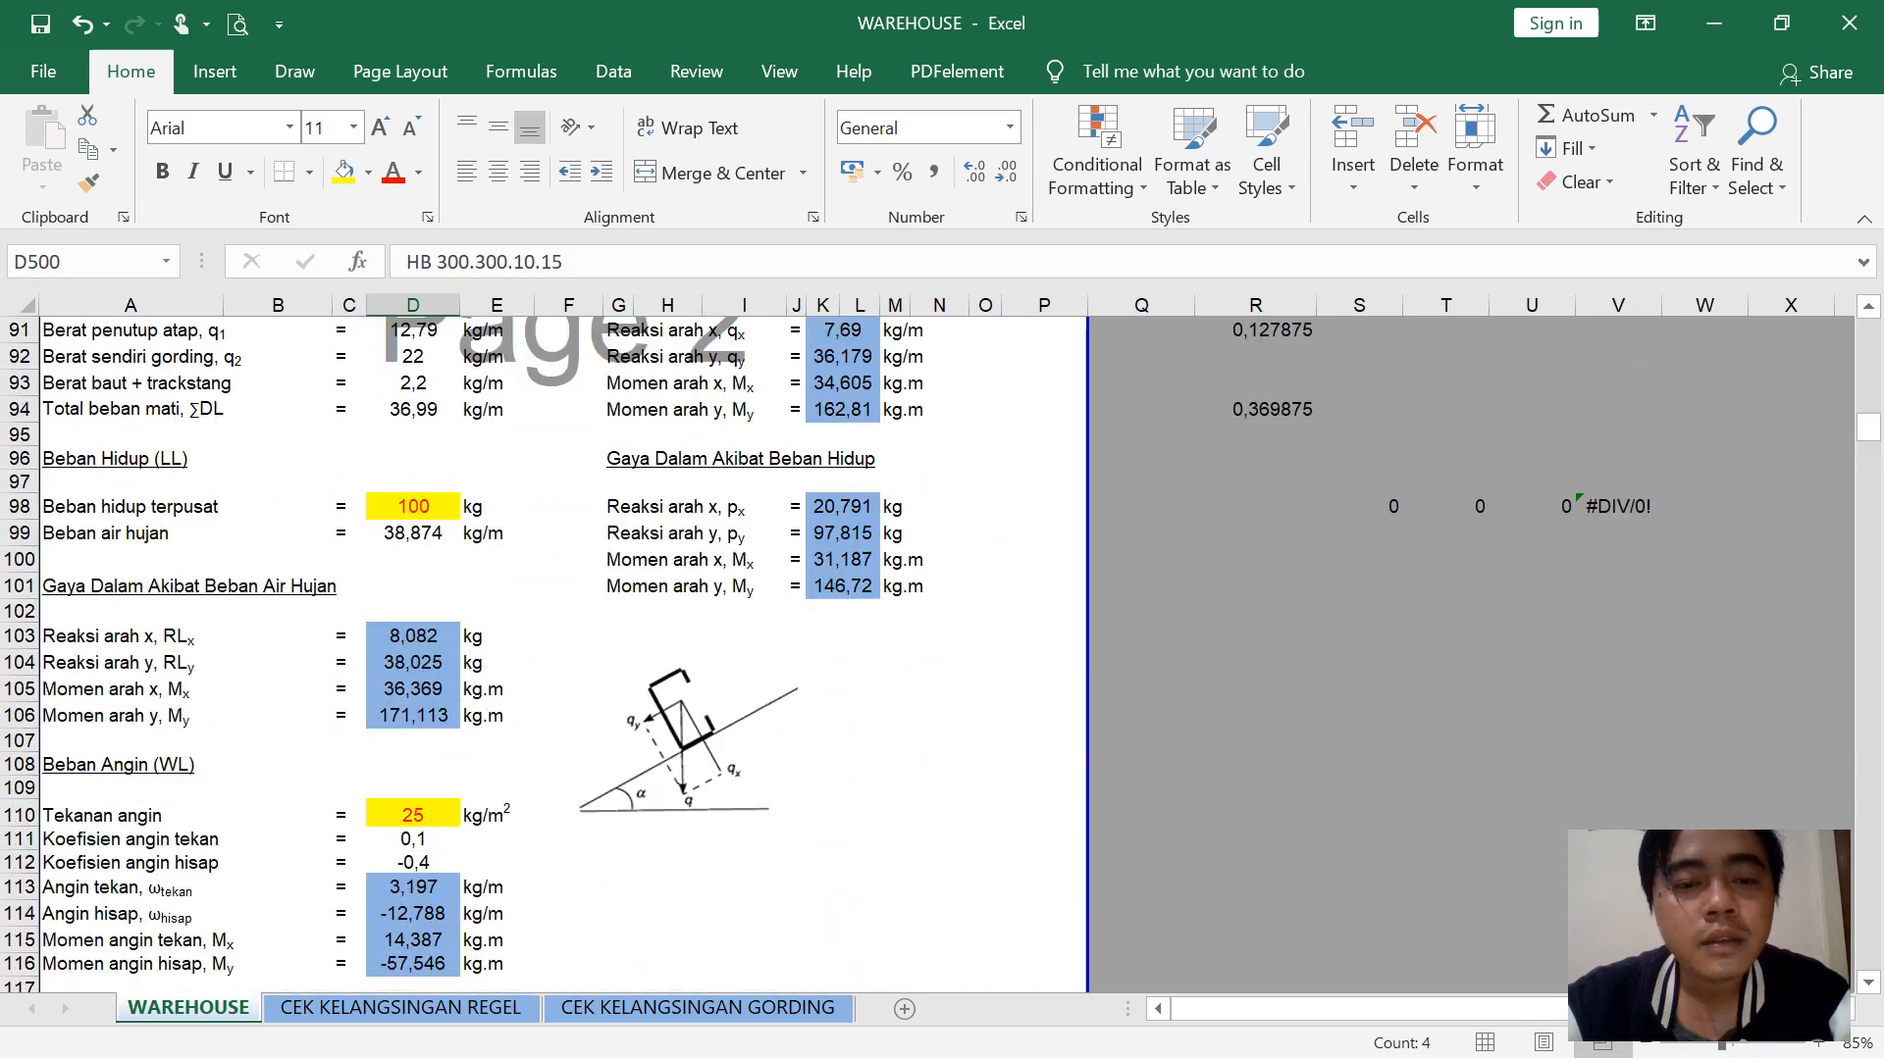
{"action": "scroll", "coordinate": [545, 656], "scroll_direction": "up", "scroll_amount": 1}
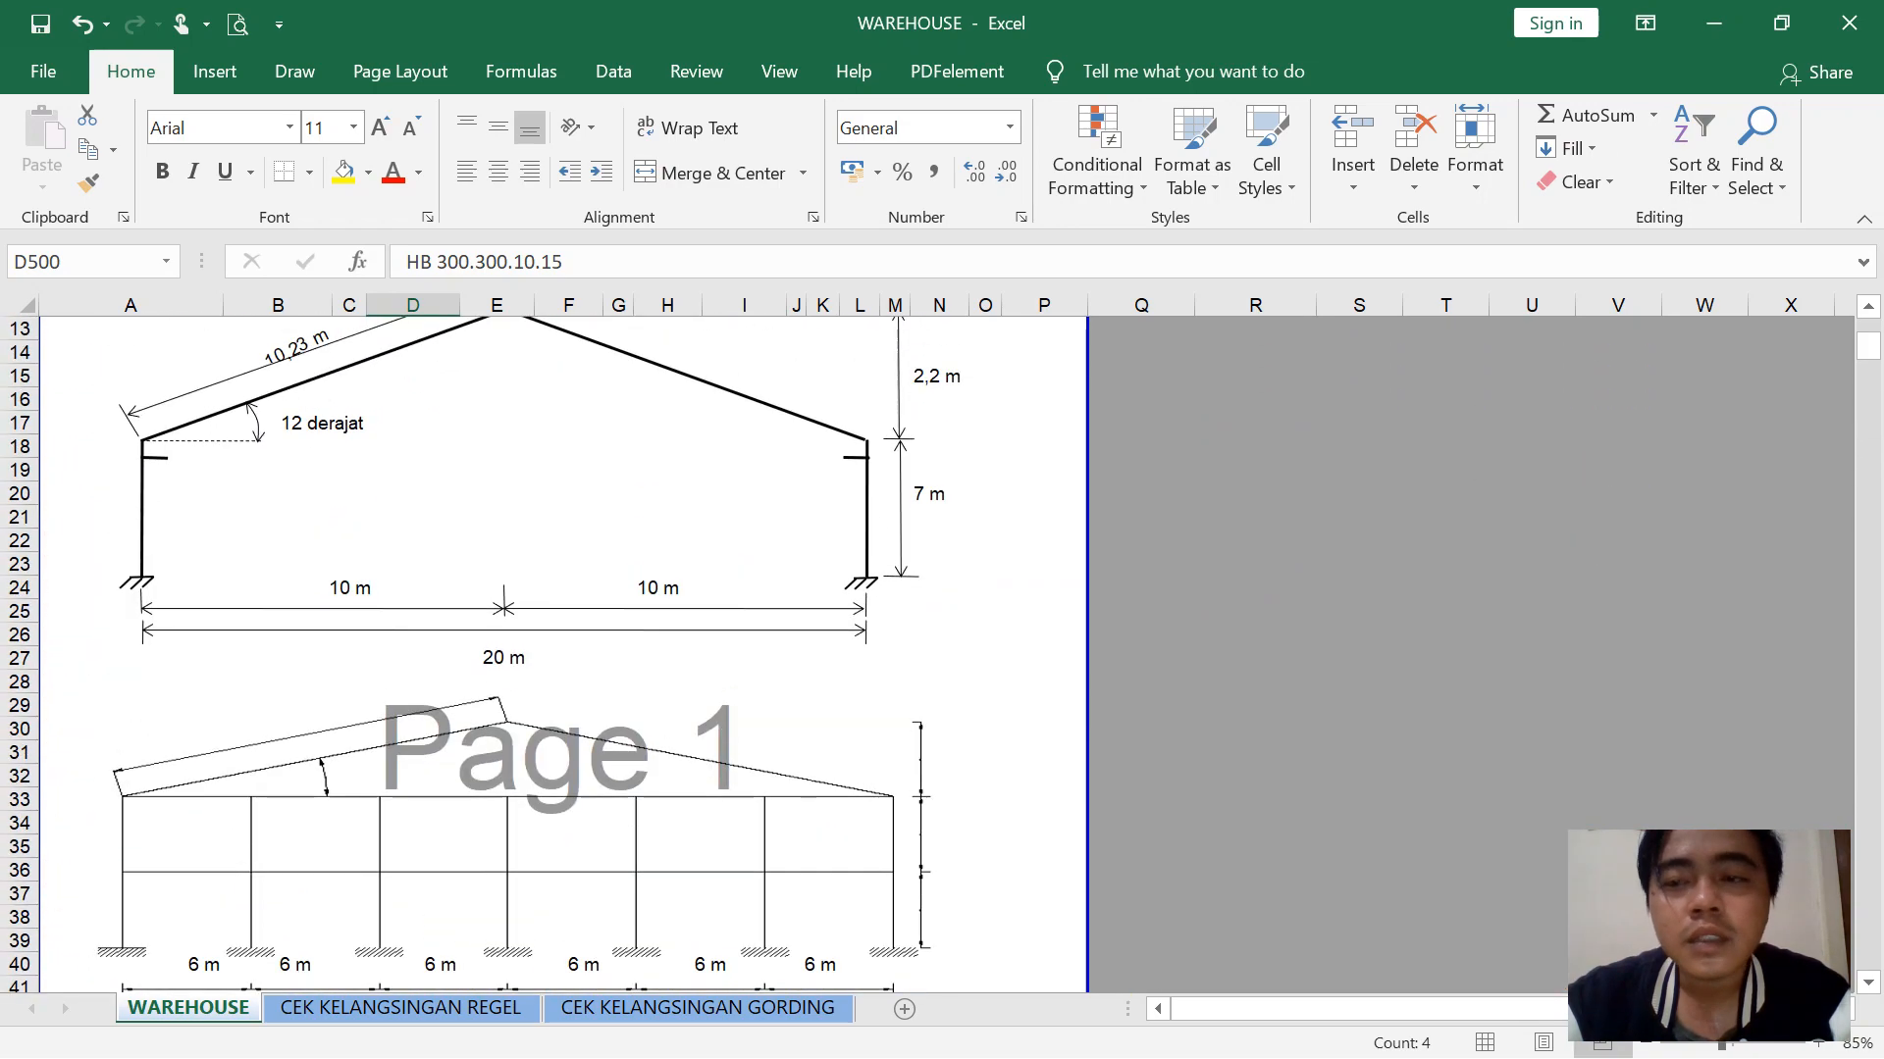
Switch to SAP2000 and create a new Grid Only model in KN, m, C with the default quick grid lines
{"action": "left_click", "coordinate": [1713, 23]}
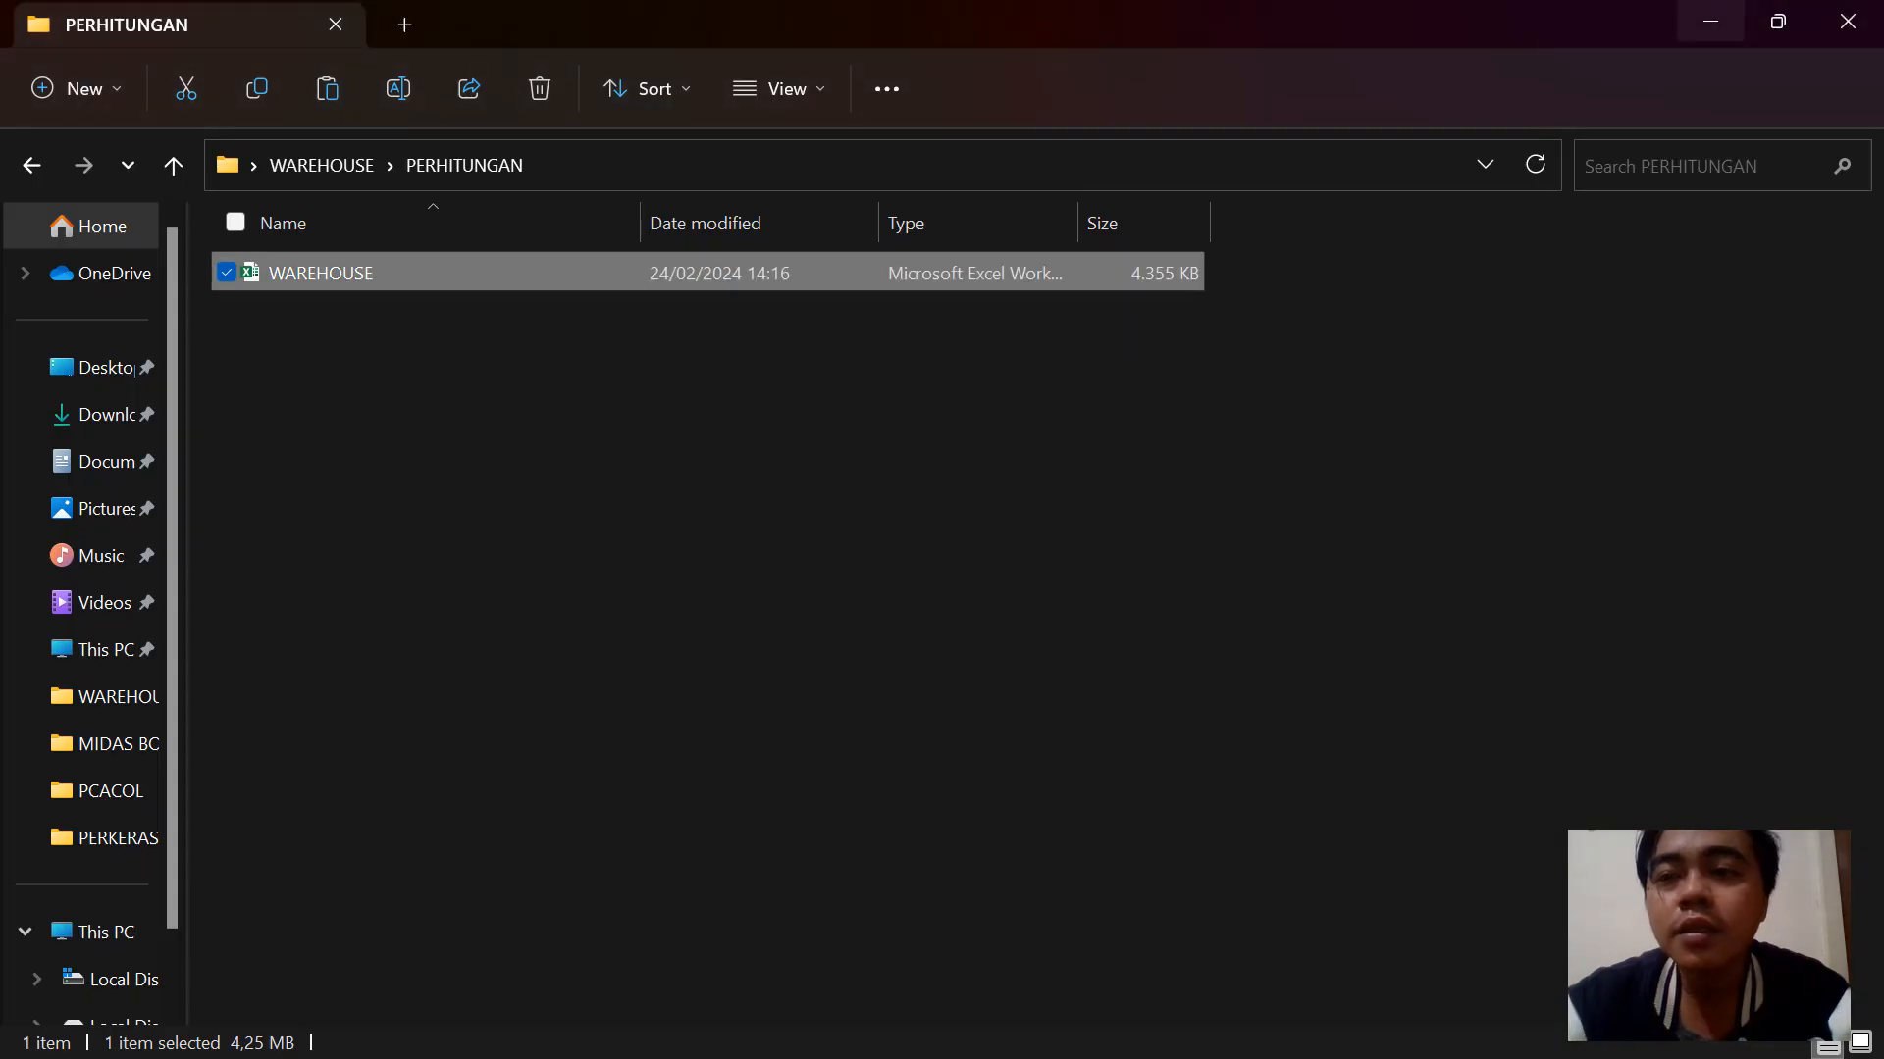
{"action": "left_click", "coordinate": [1711, 22]}
{"action": "left_click", "coordinate": [1266, 1024]}
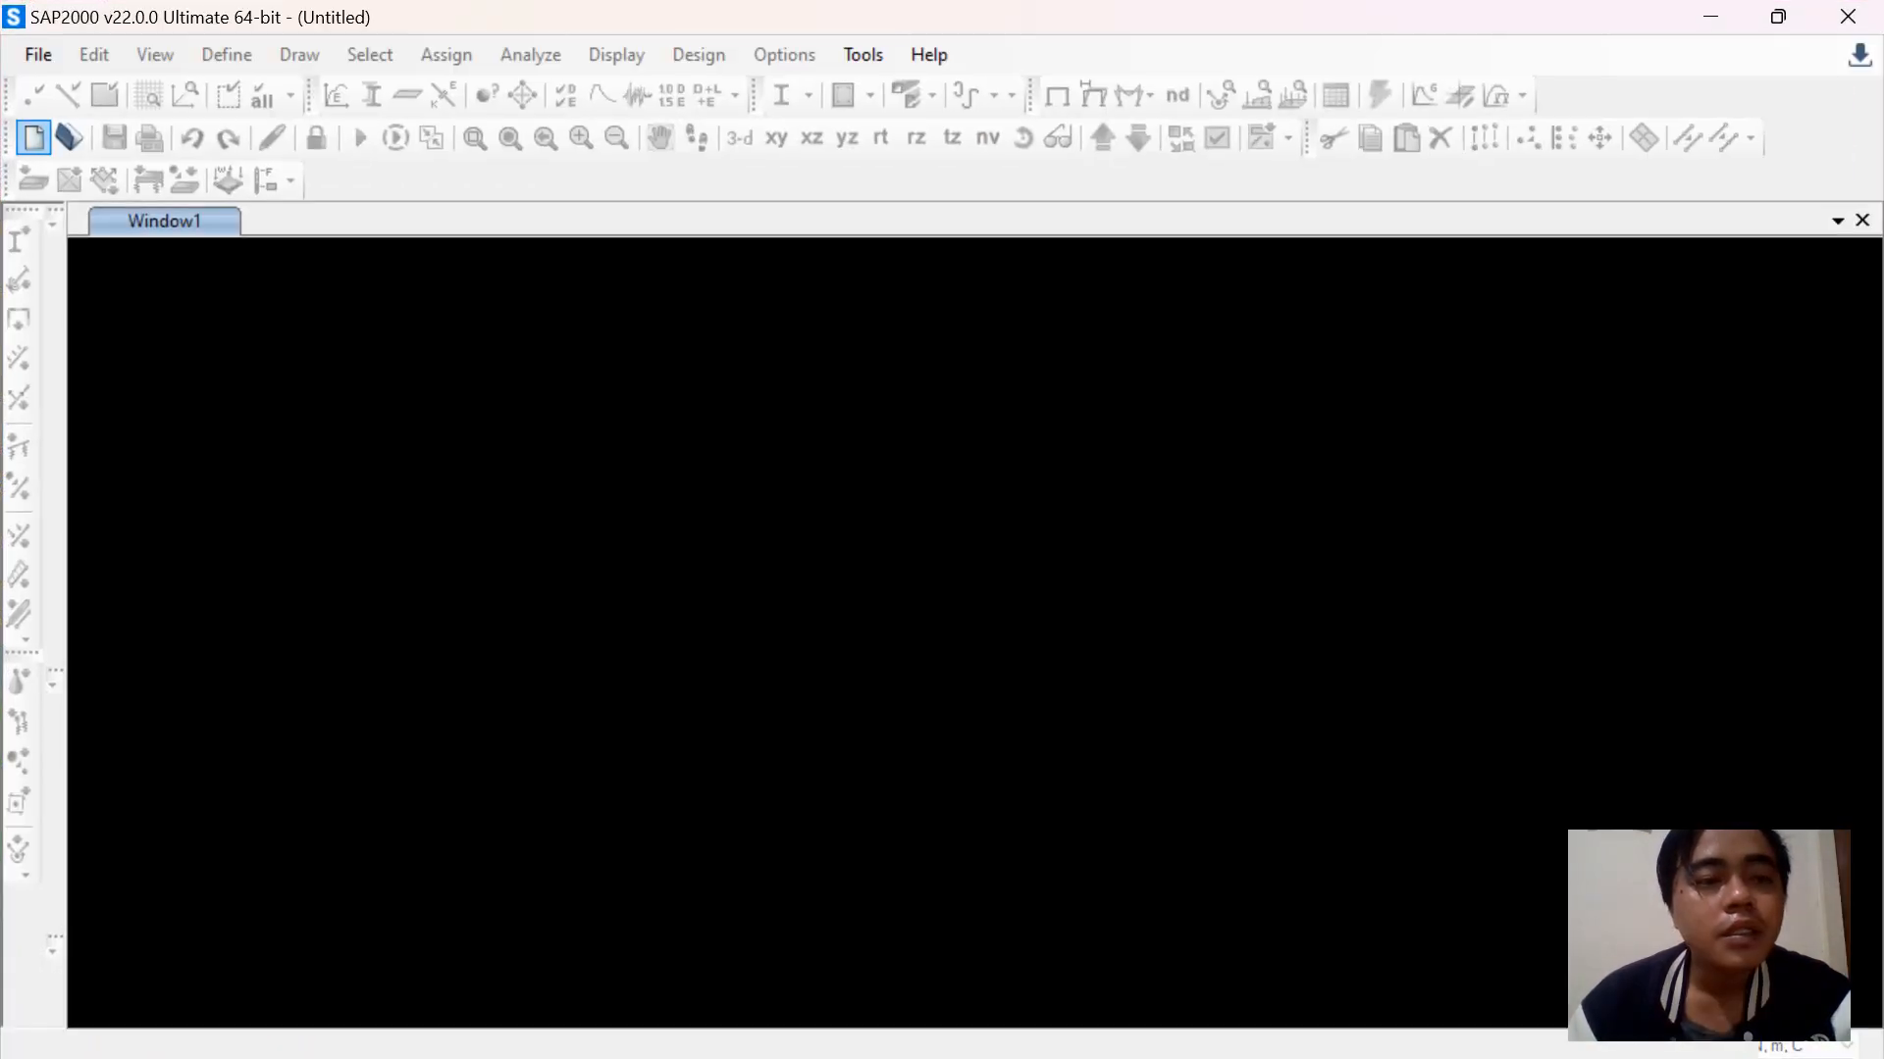
{"action": "left_click", "coordinate": [34, 137]}
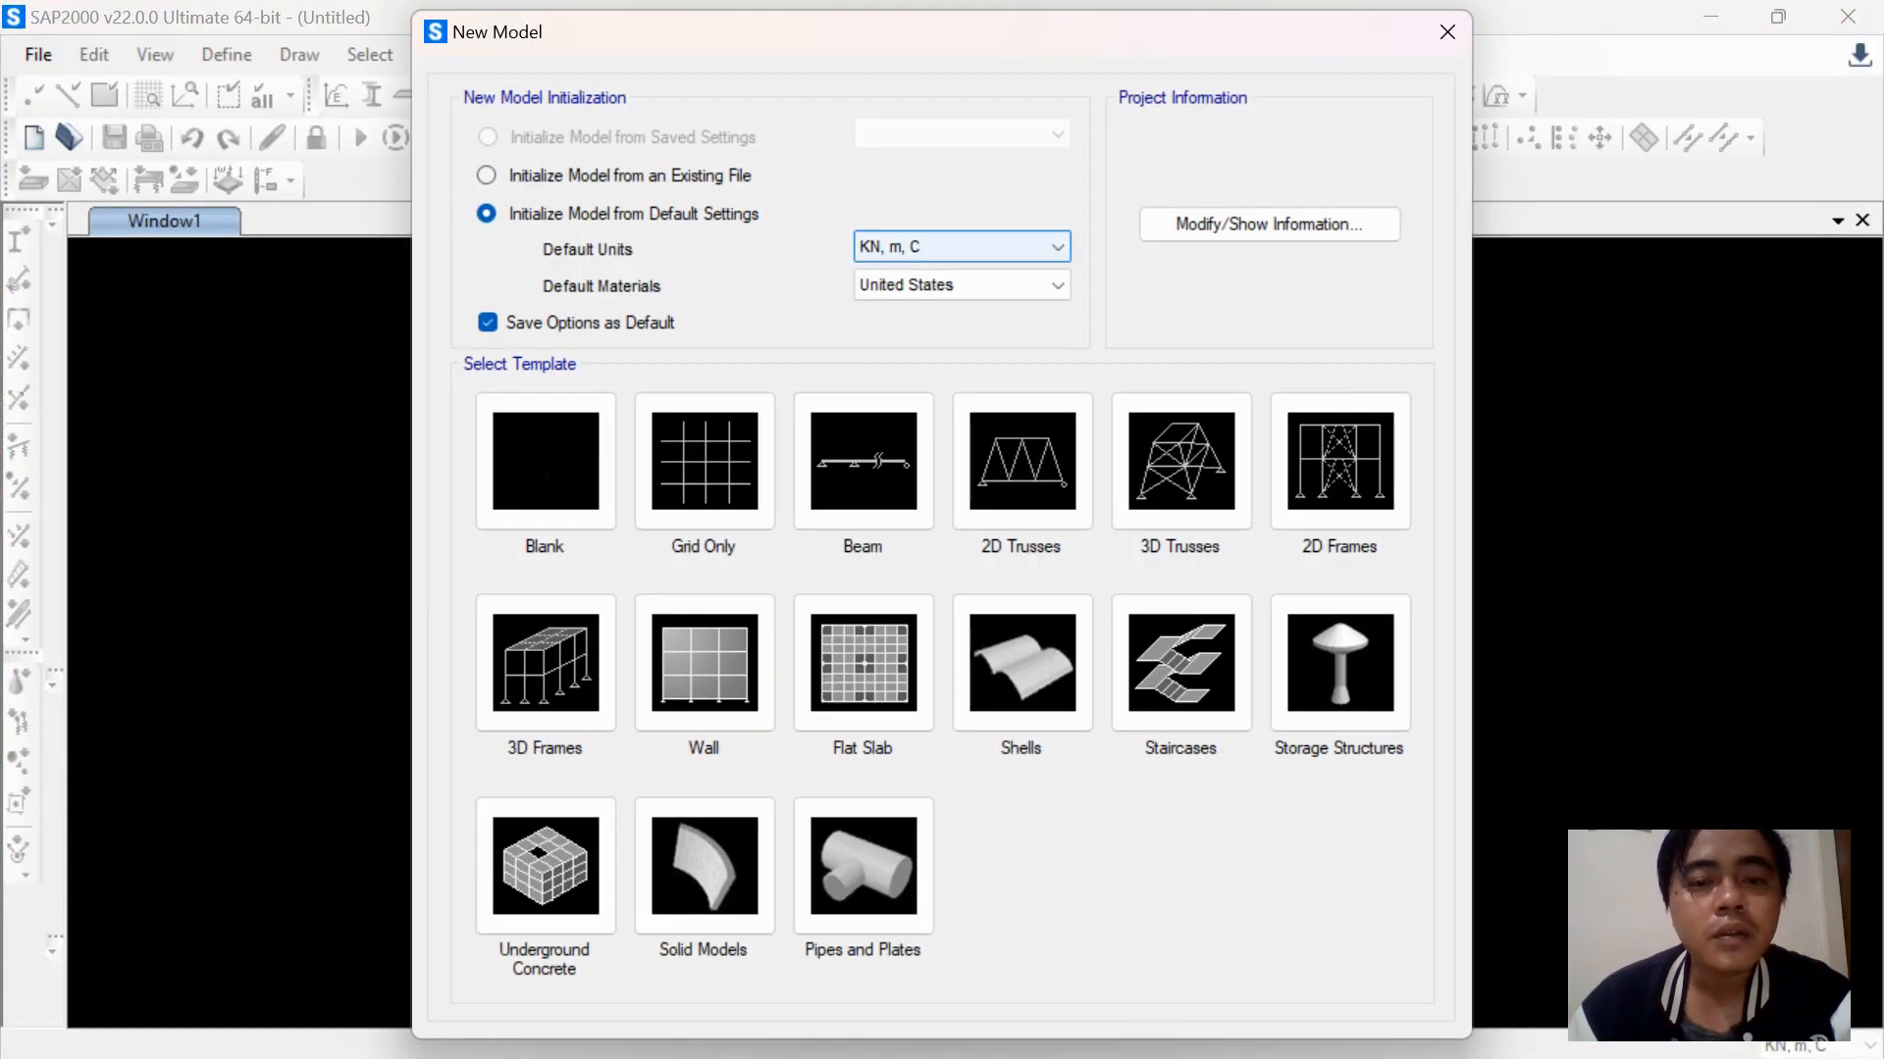
{"action": "left_click", "coordinate": [705, 461]}
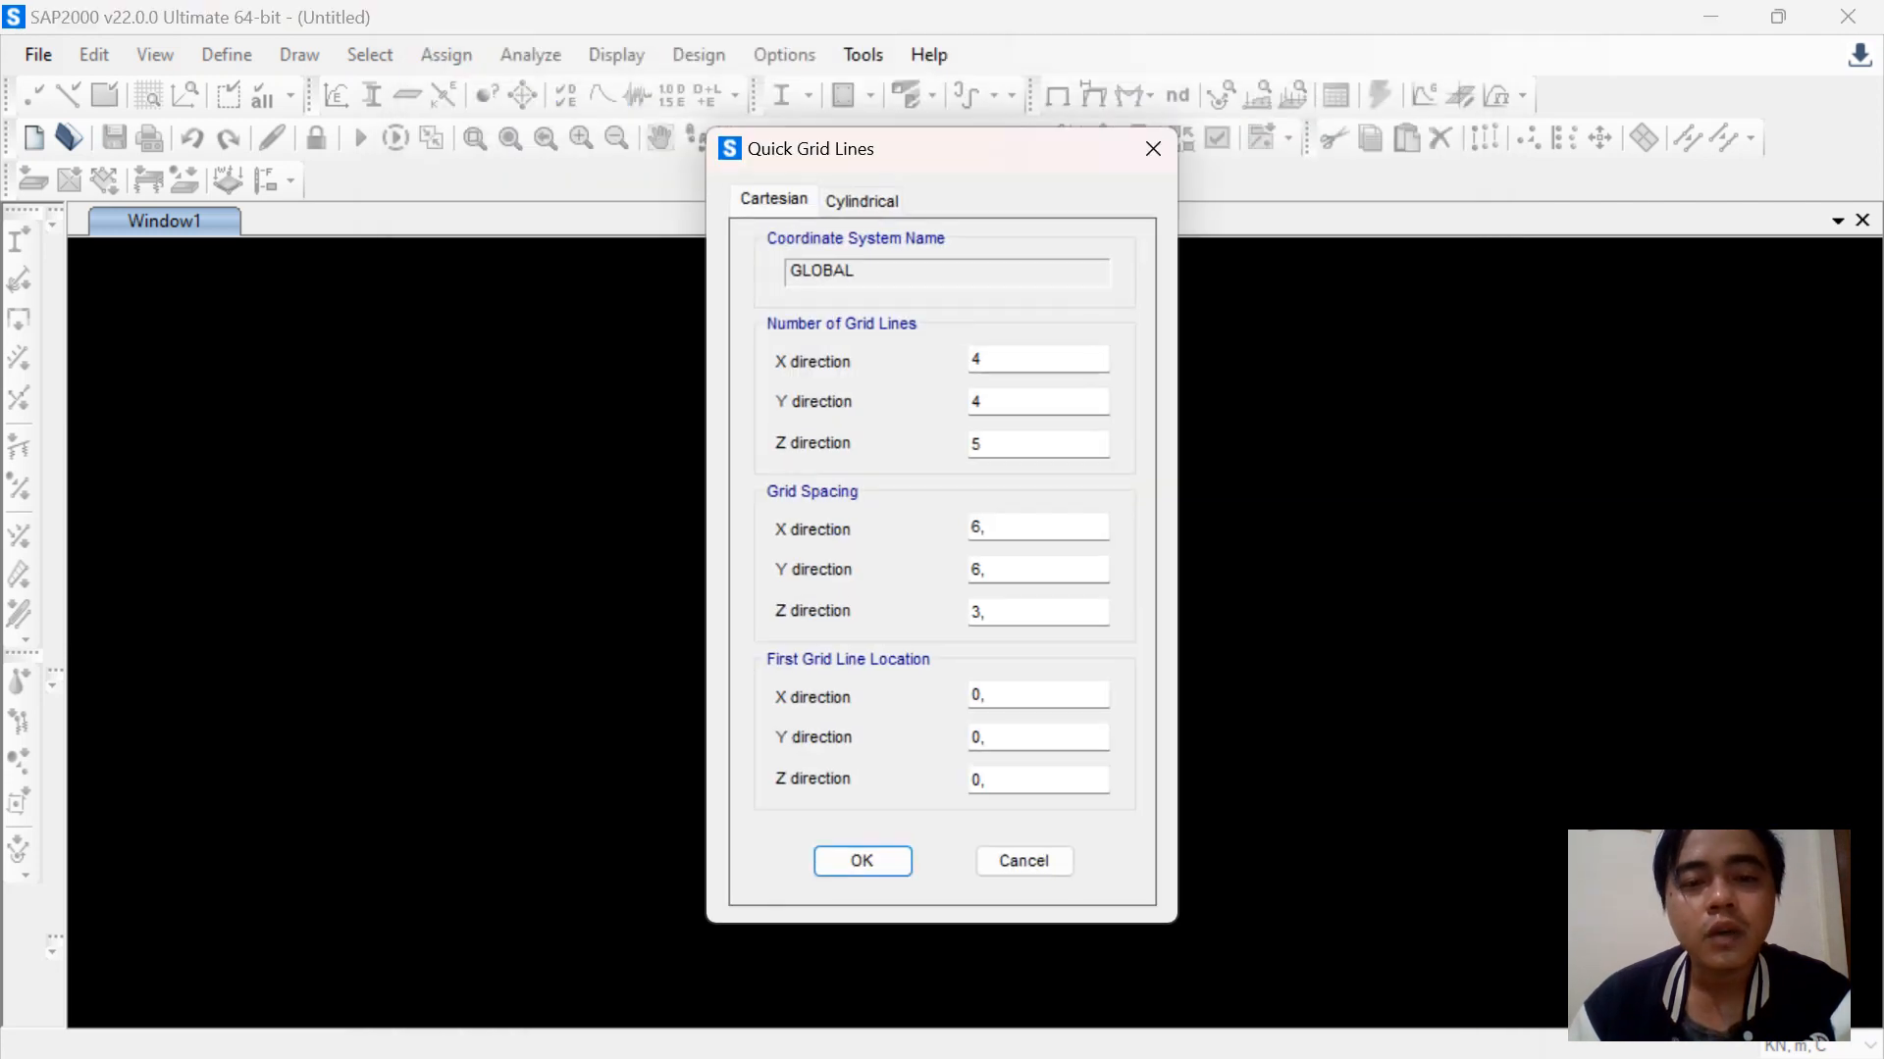
{"action": "left_click", "coordinate": [862, 847]}
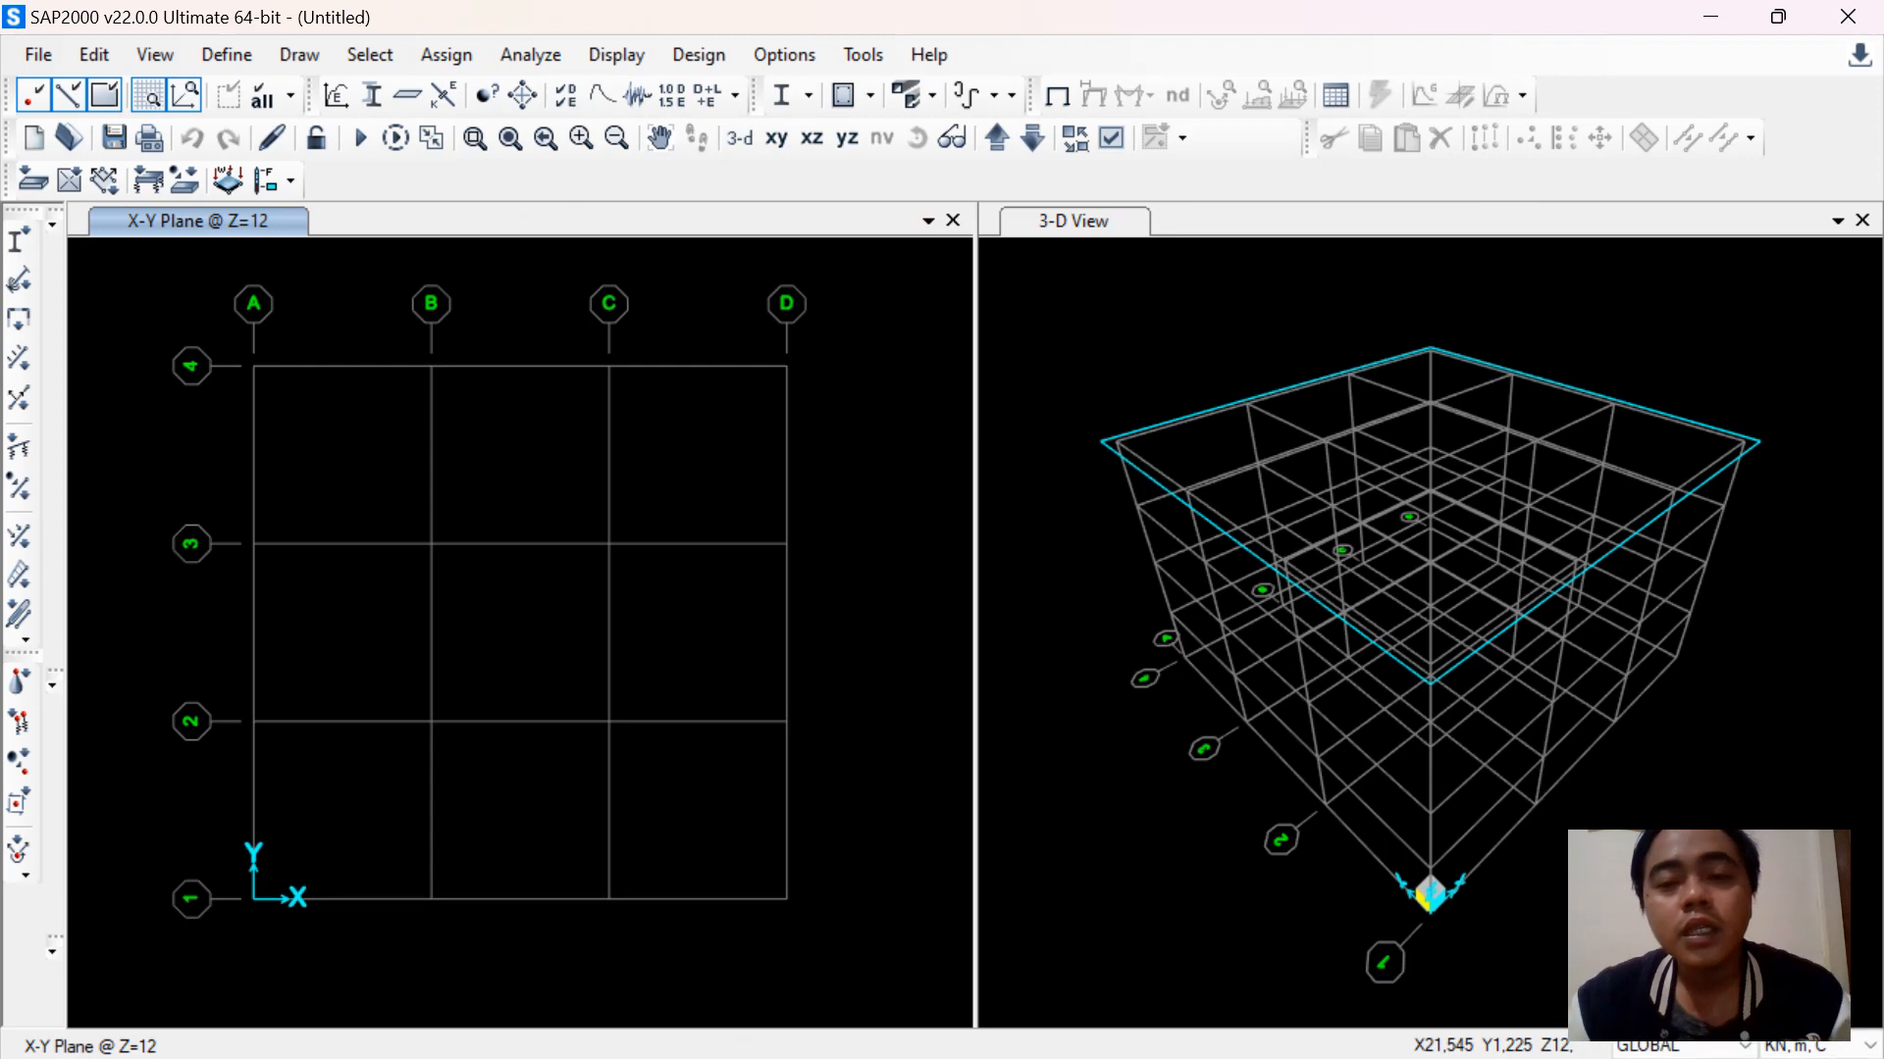
Open the GLOBAL coordinate system's grid data for modification and select the ordinate of X grid line D
{"action": "right_click", "coordinate": [734, 528]}
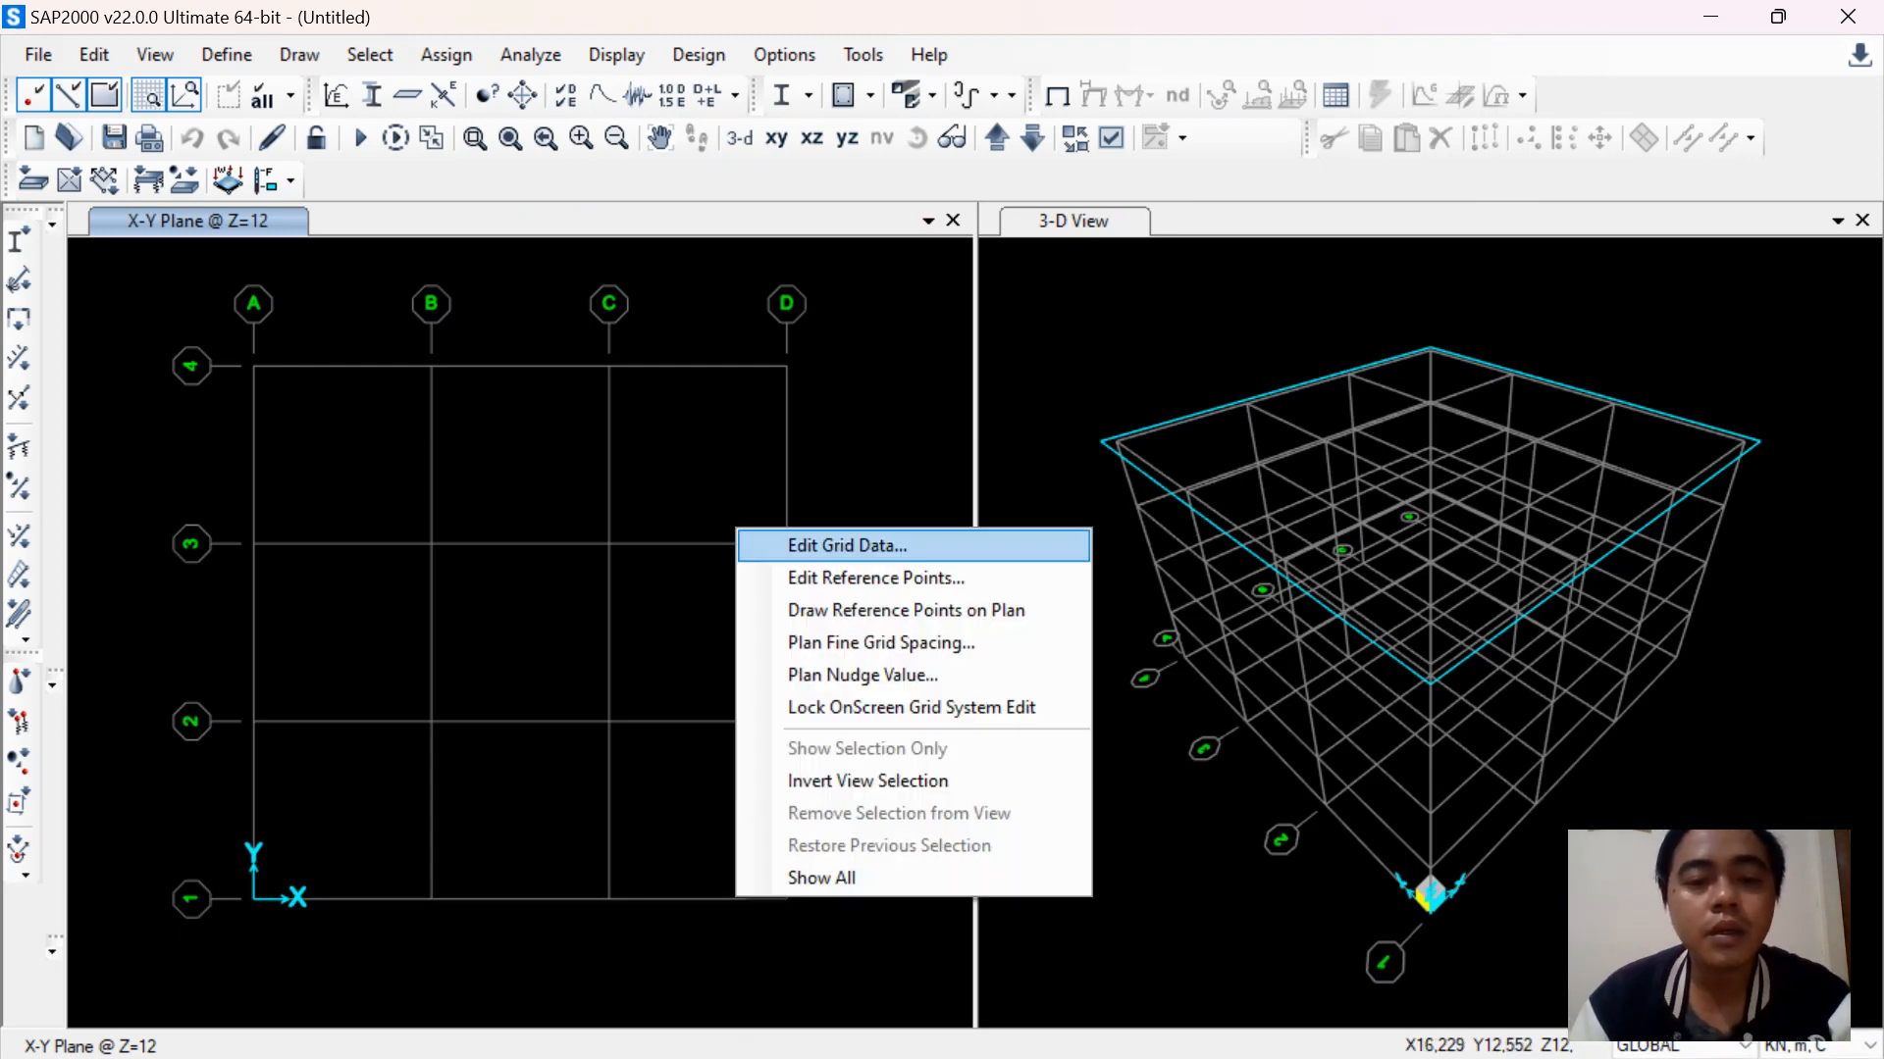
{"action": "left_click", "coordinate": [784, 542]}
{"action": "left_click", "coordinate": [1055, 527]}
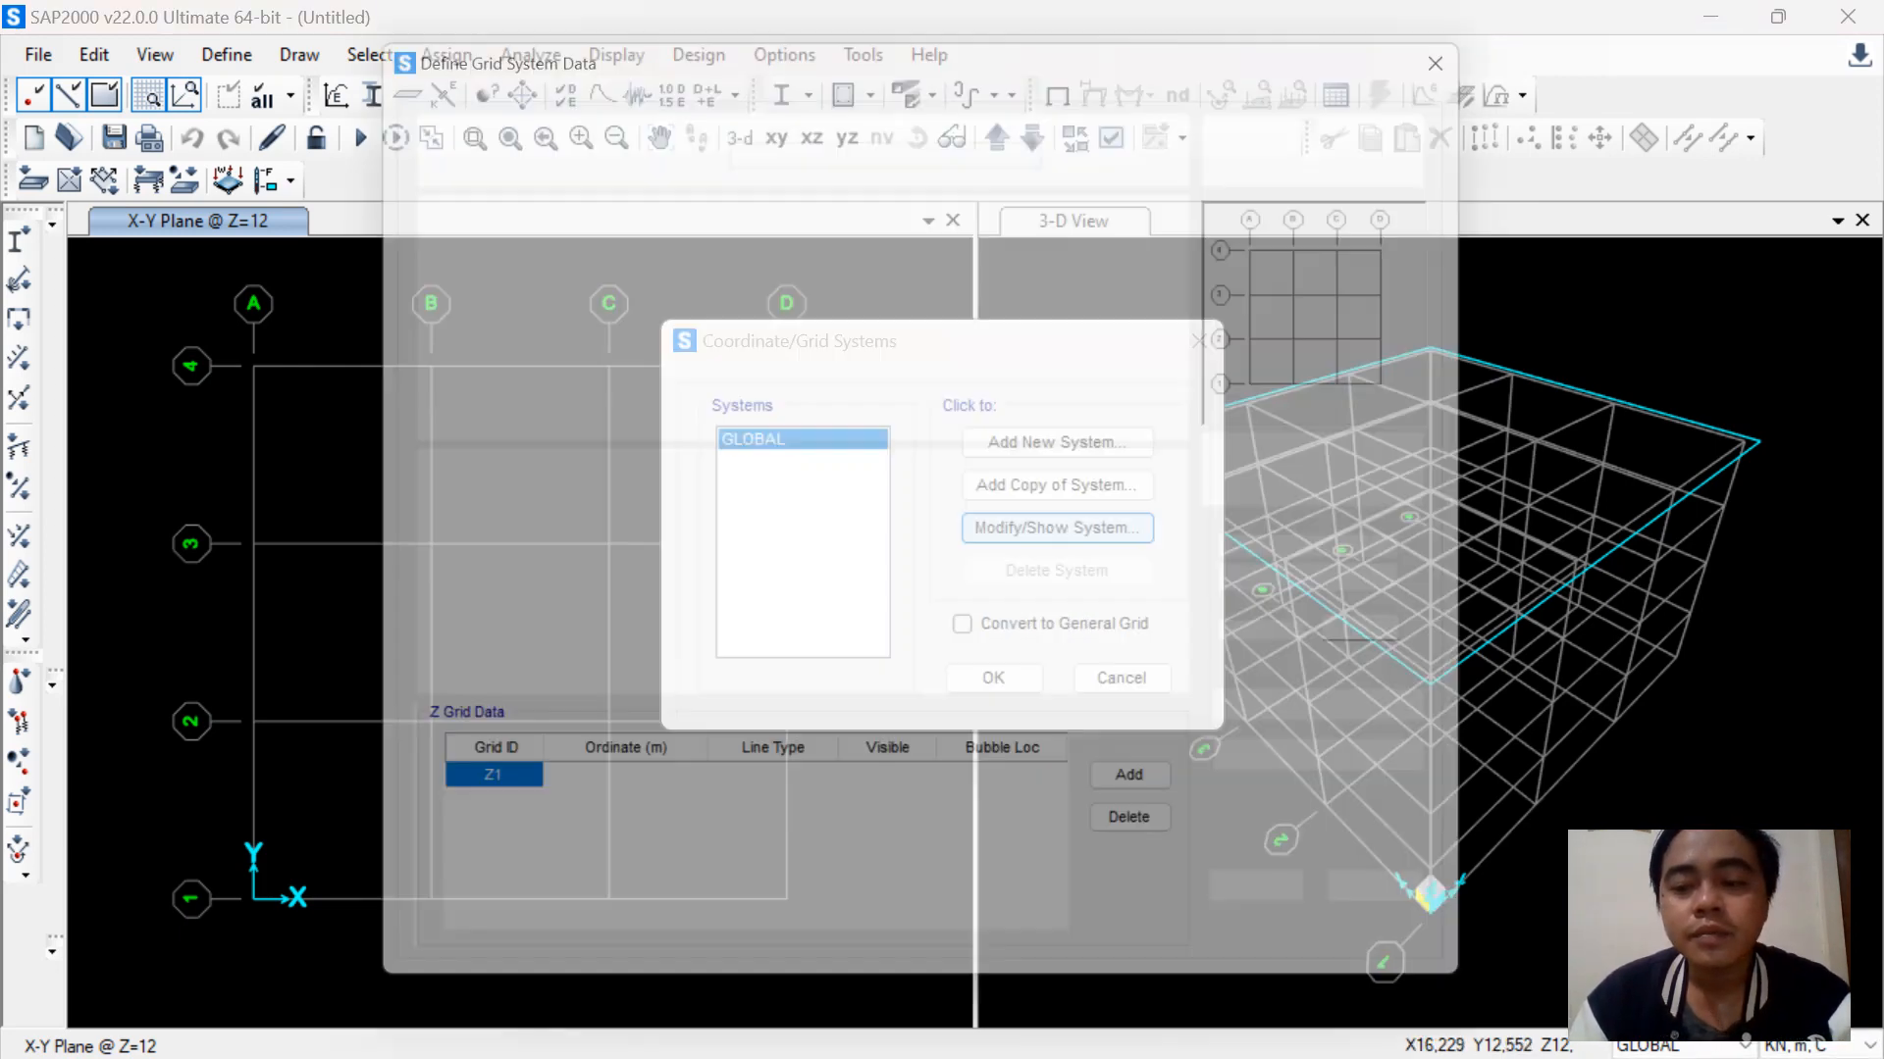
{"action": "left_click", "coordinate": [588, 293]}
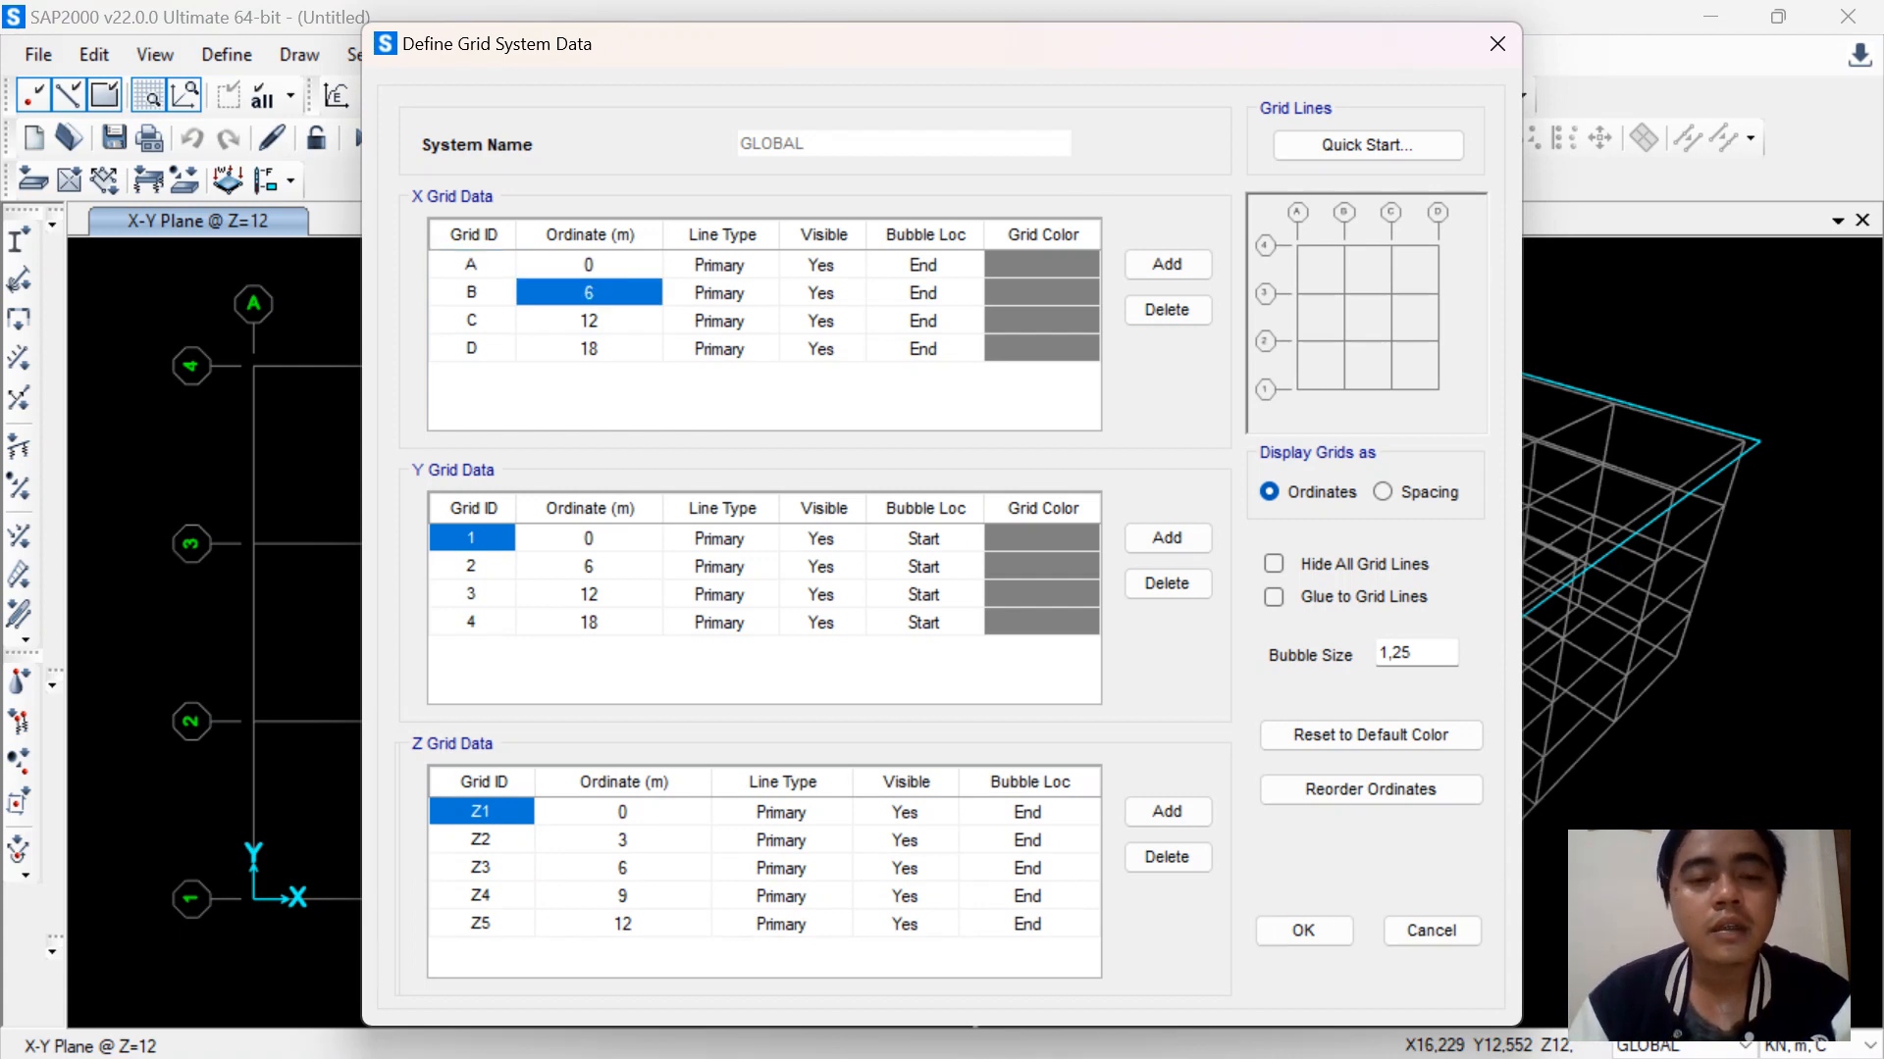
{"action": "left_click", "coordinate": [589, 350]}
Check the bay spacing in the Excel WAREHOUSE workbook, and in SAP2000 add X grid lines E, F and G at 24, 30 and 36 m
{"action": "mouse_move", "coordinate": [1324, 1056]}
{"action": "left_click", "coordinate": [1330, 1023]}
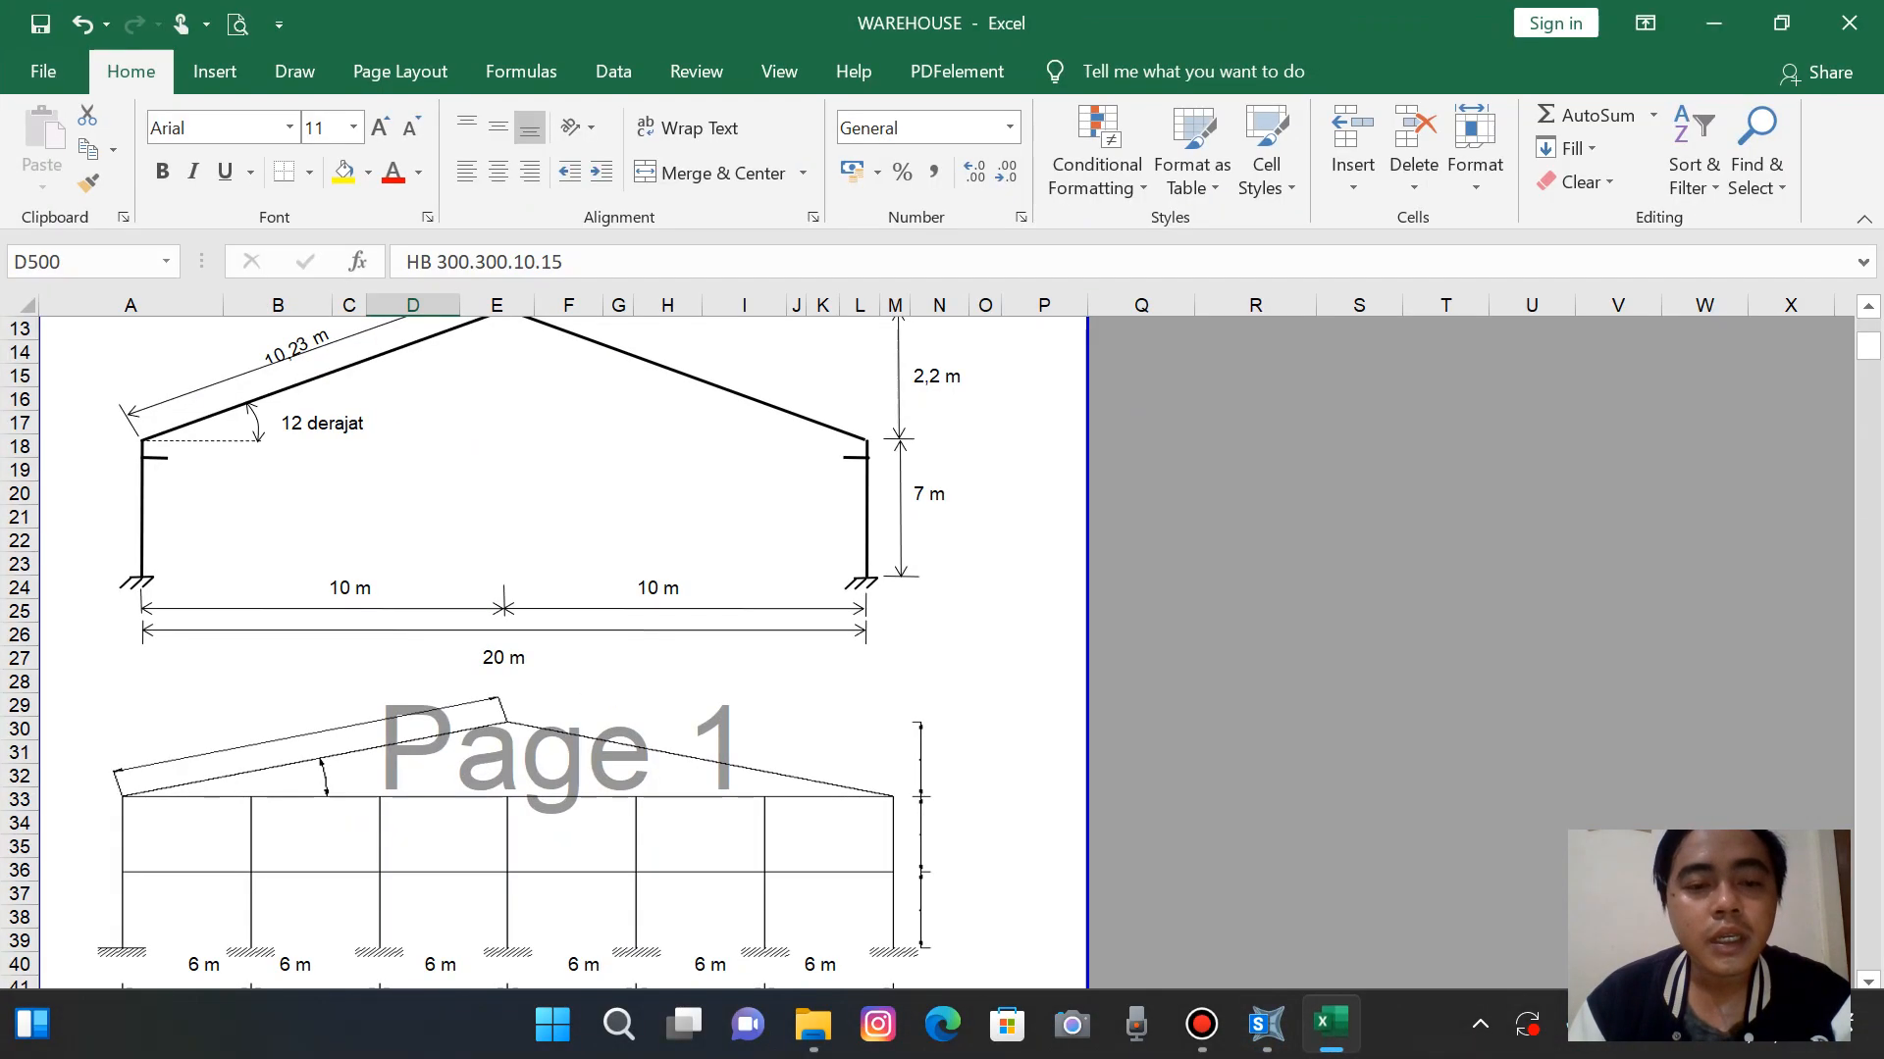
{"action": "scroll", "coordinate": [540, 647], "scroll_direction": "up", "scroll_amount": 1}
{"action": "scroll", "coordinate": [549, 653], "scroll_direction": "down", "scroll_amount": 5}
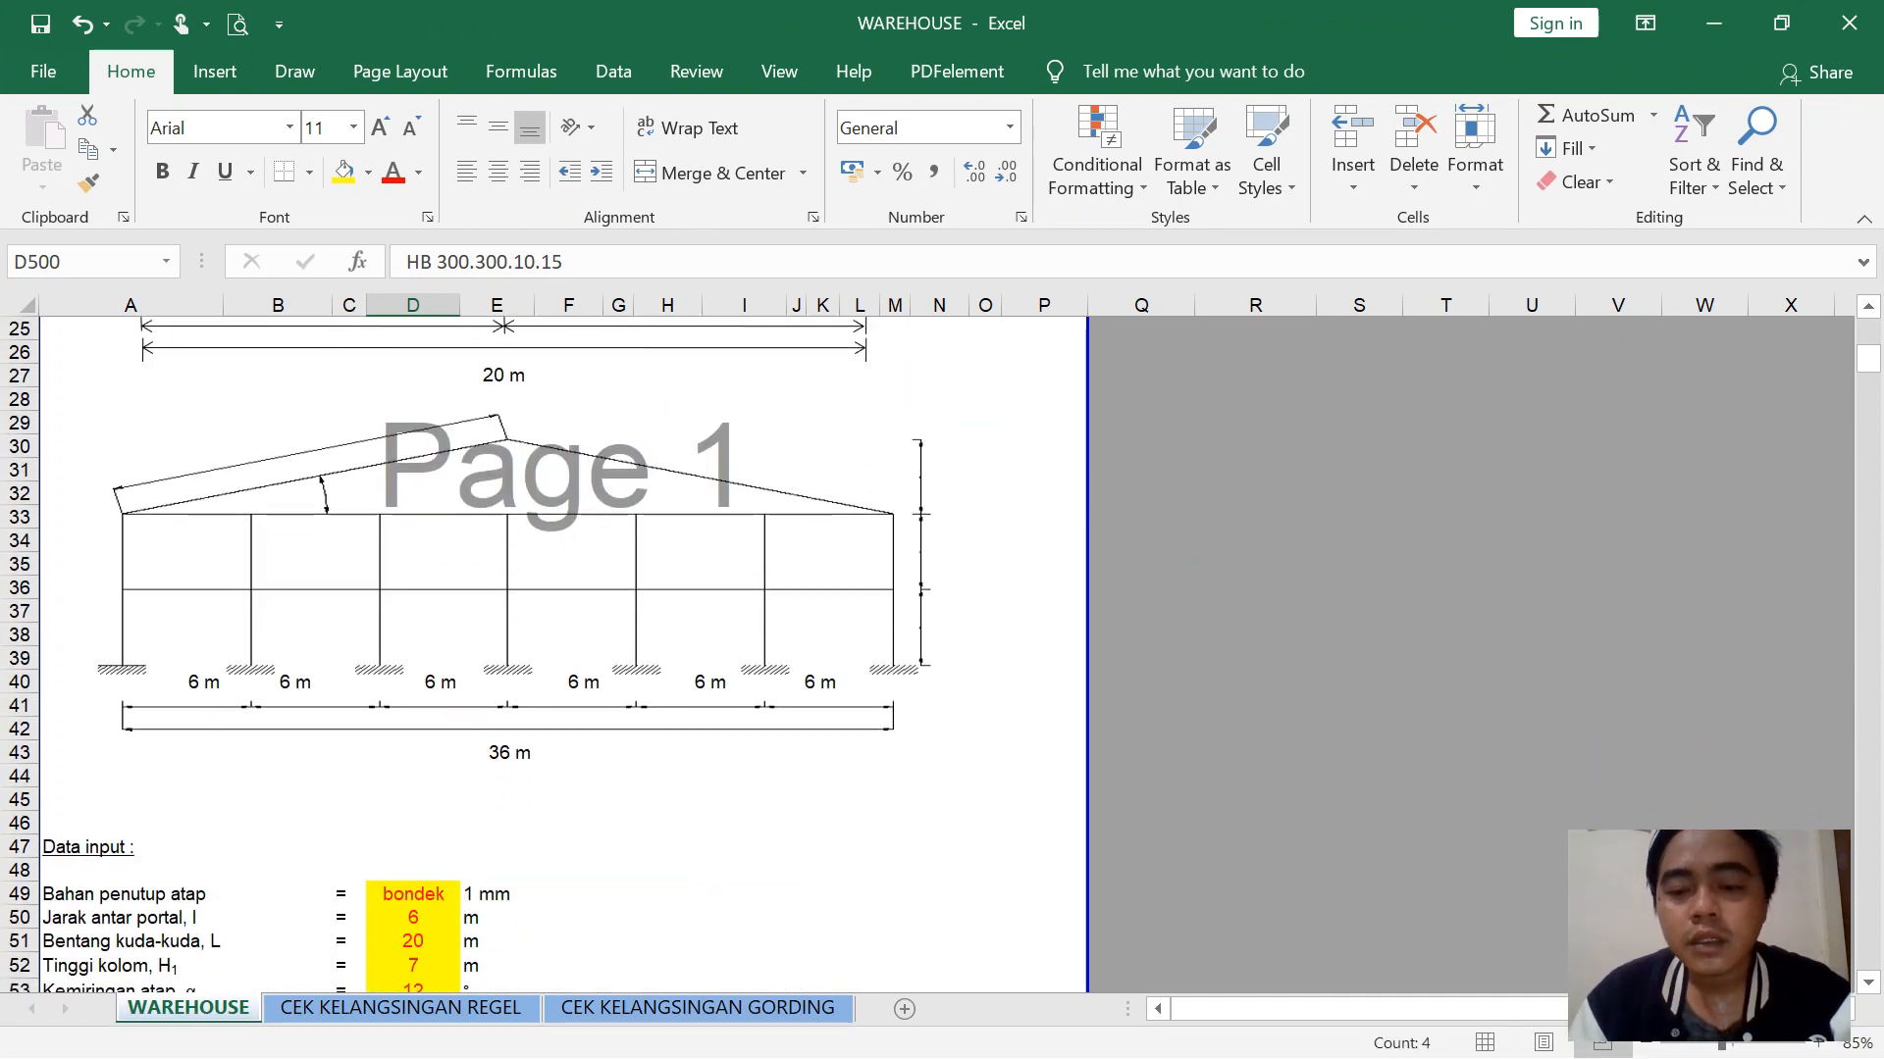
{"action": "mouse_move", "coordinate": [1265, 1056]}
{"action": "left_click", "coordinate": [1266, 1024]}
{"action": "left_click", "coordinate": [1168, 265]}
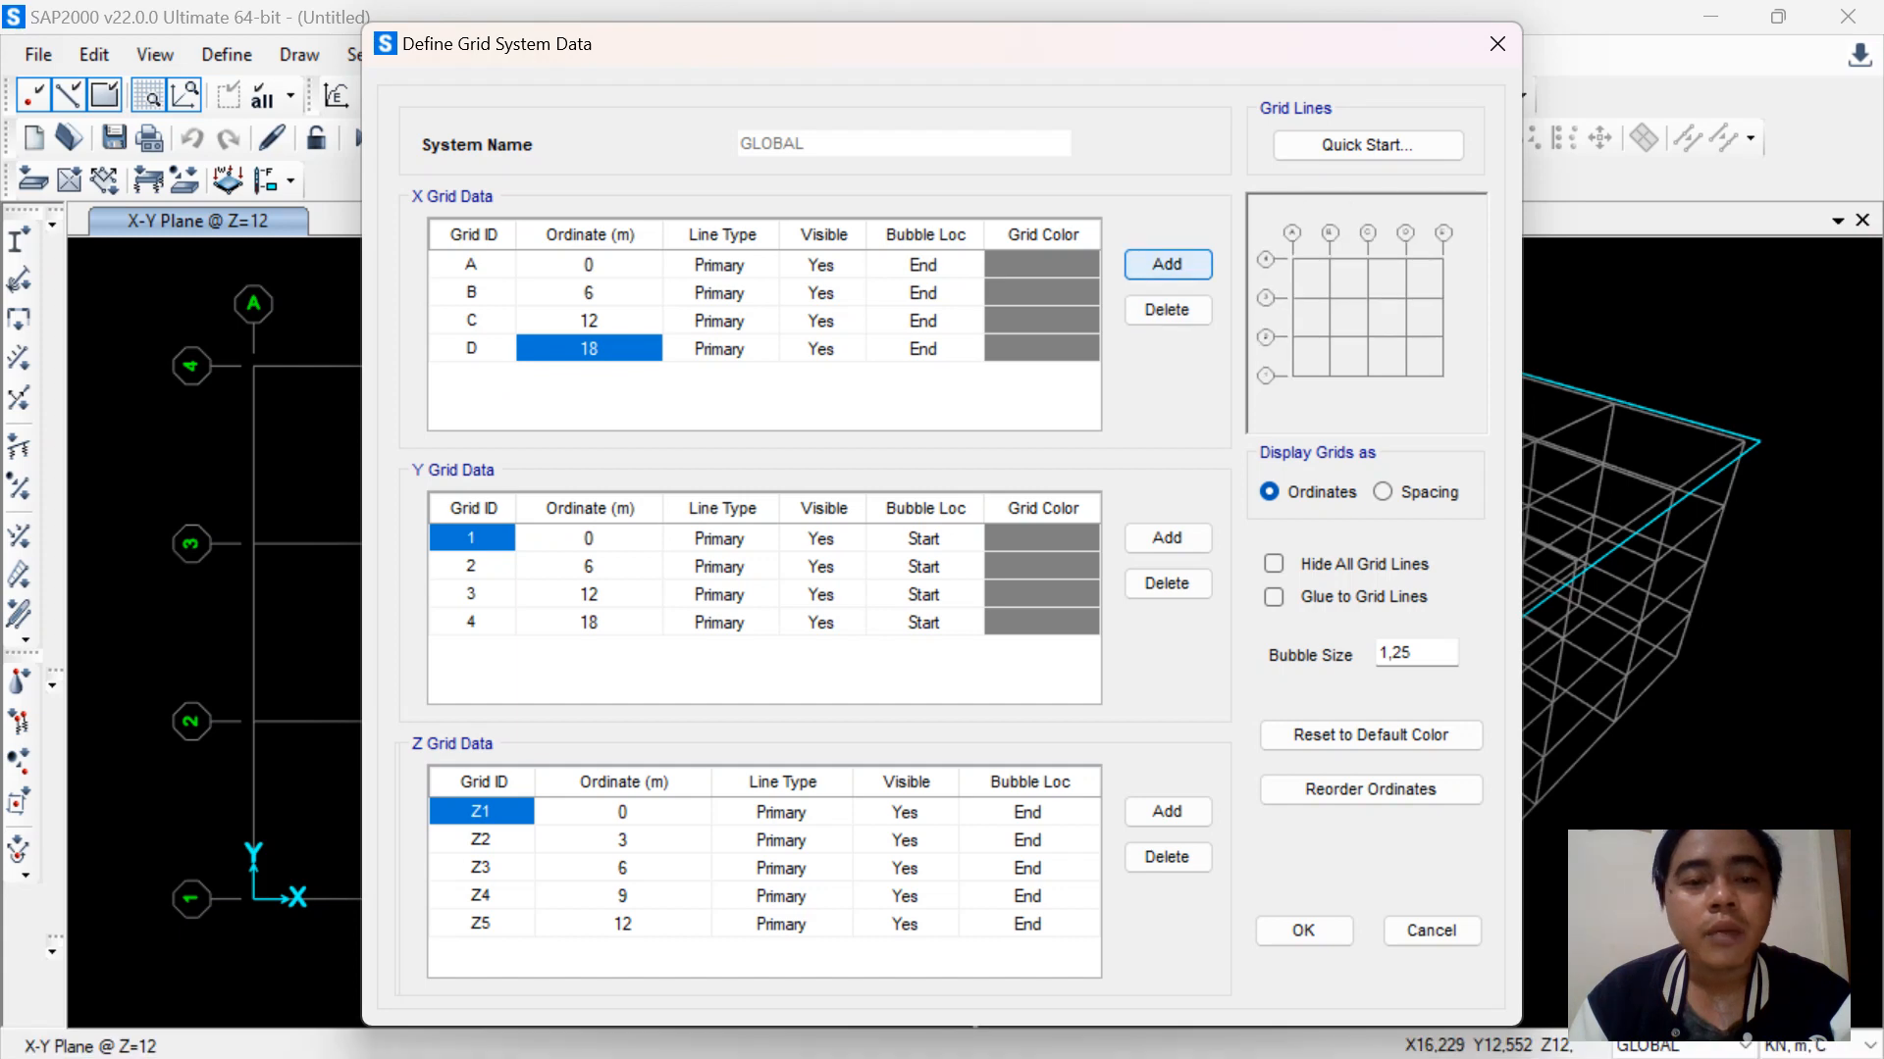
{"action": "left_click", "coordinate": [1167, 265]}
{"action": "left_click", "coordinate": [1167, 265]}
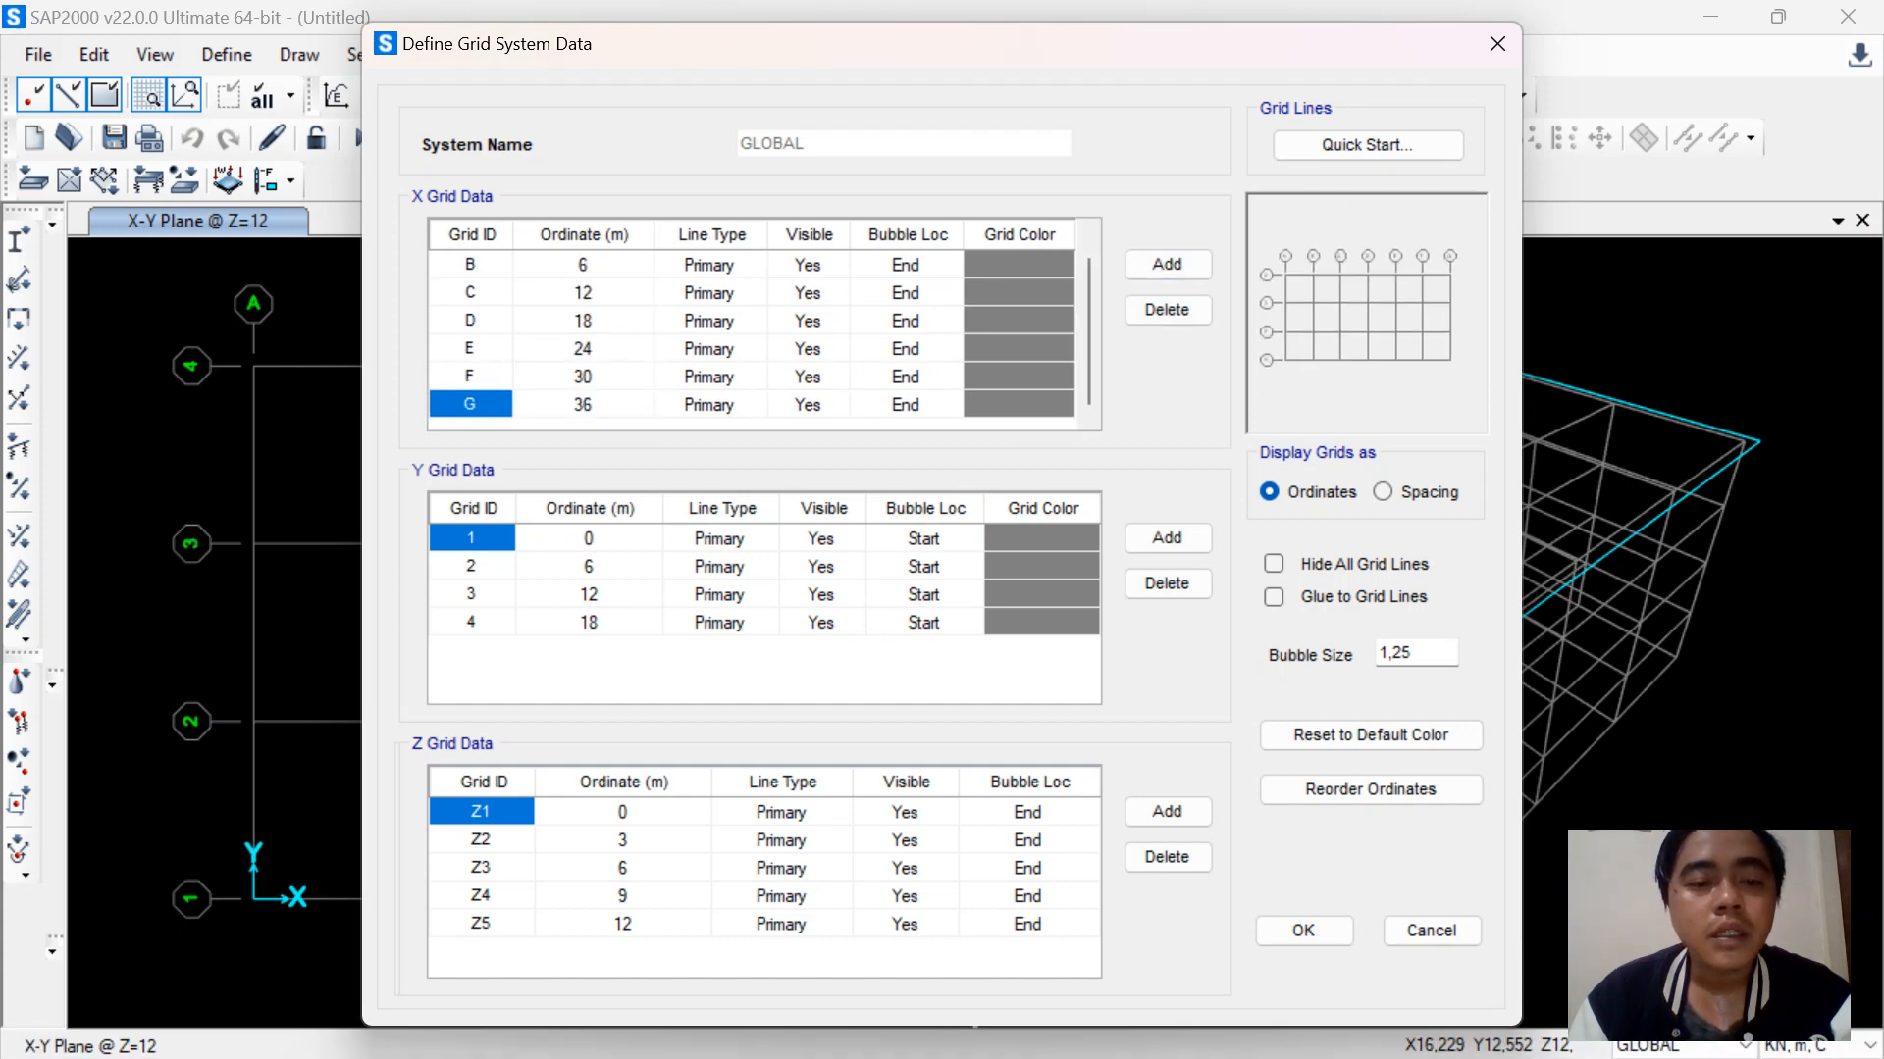
Set Y grid lines 2 and 3 to ordinates 10 and 20 m and delete Y grid line 4
{"action": "left_click", "coordinate": [589, 567]}
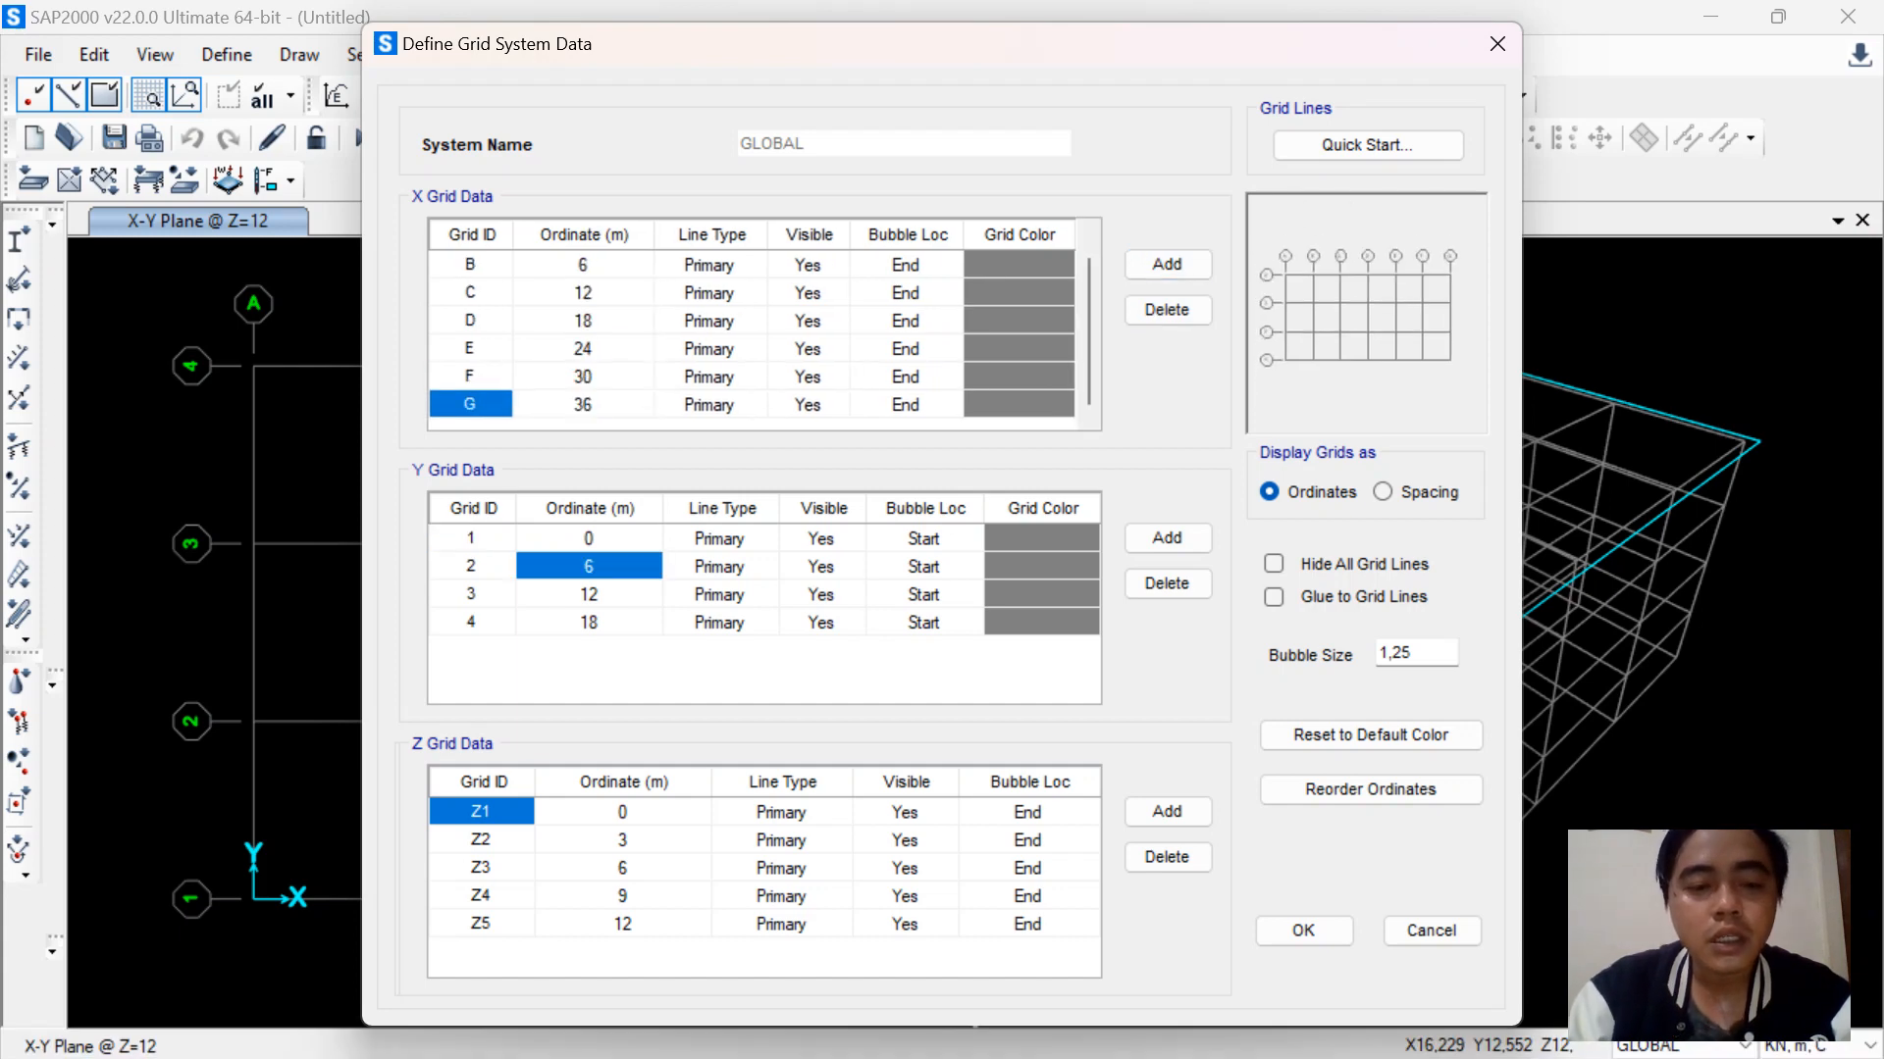
{"action": "type", "text": "10"}
{"action": "key", "text": "Return"}
{"action": "type", "text": "20"}
{"action": "key", "text": "Return"}
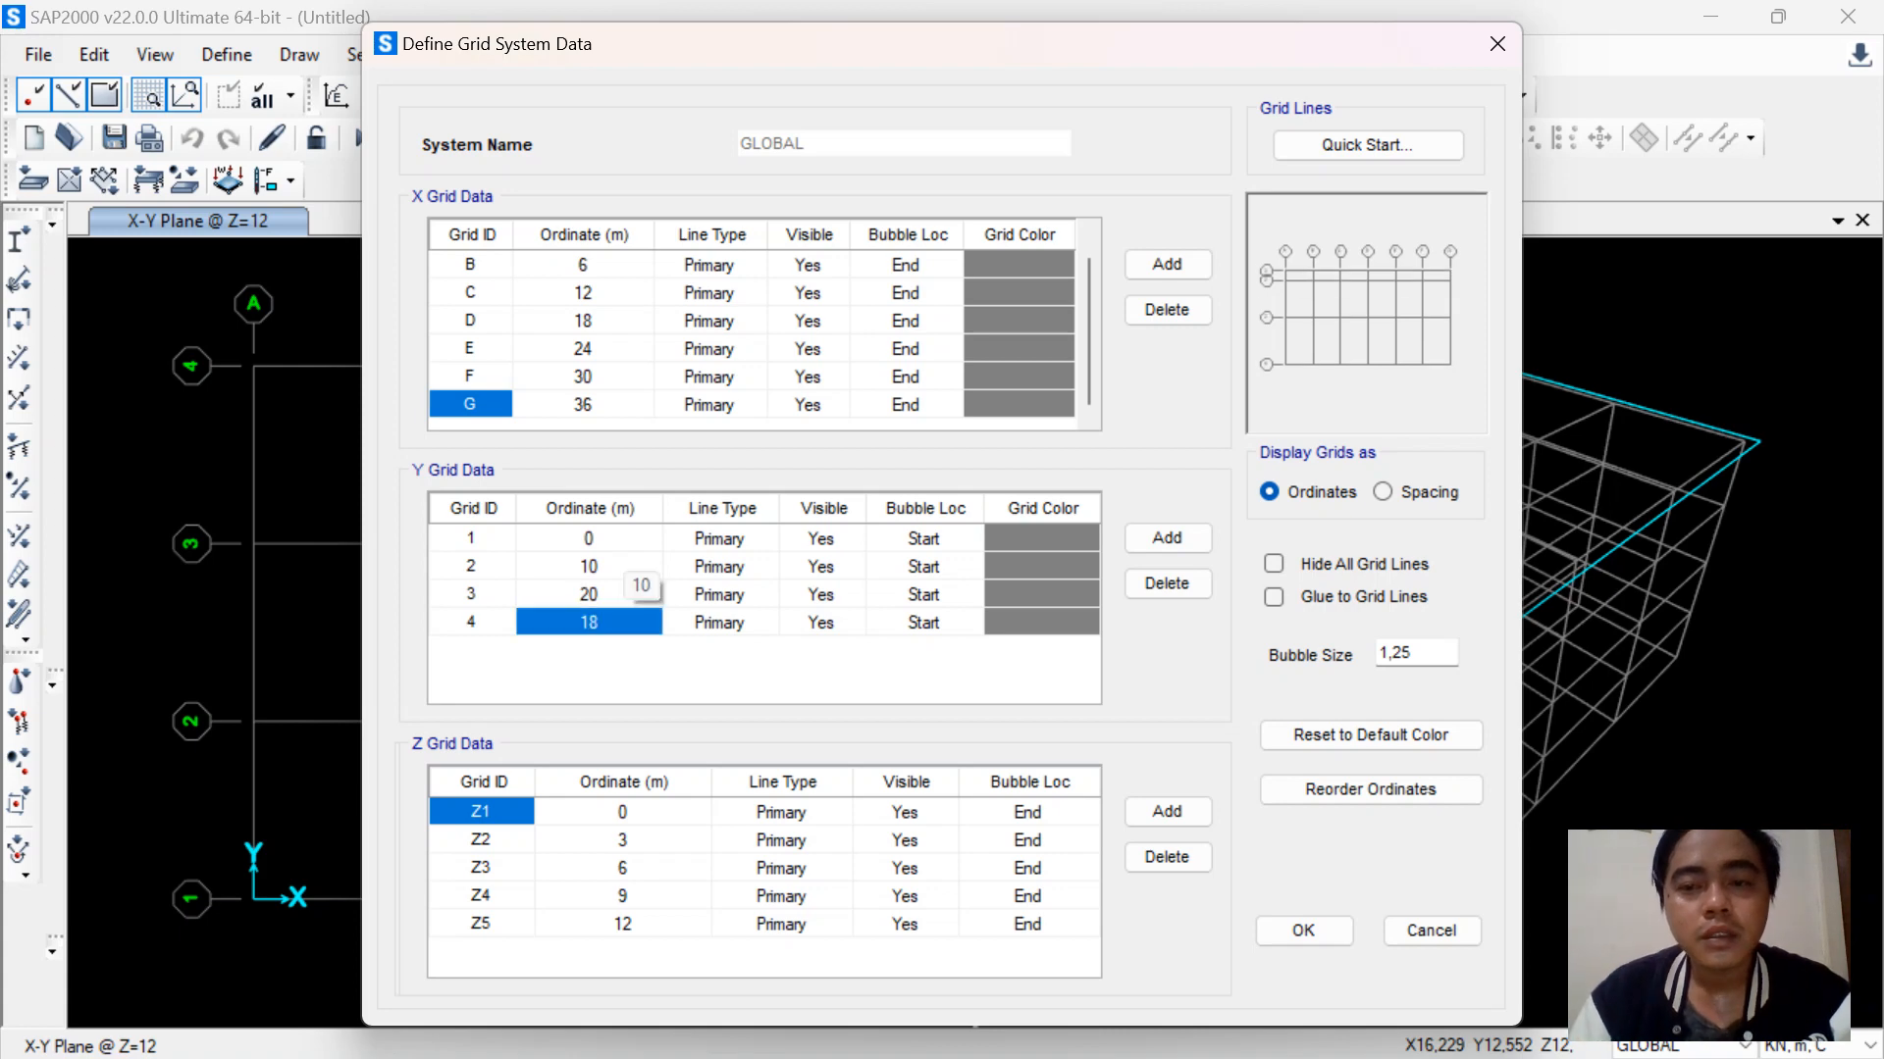
{"action": "left_click_drag", "start_coordinate": [471, 623], "coordinate": [1040, 623]}
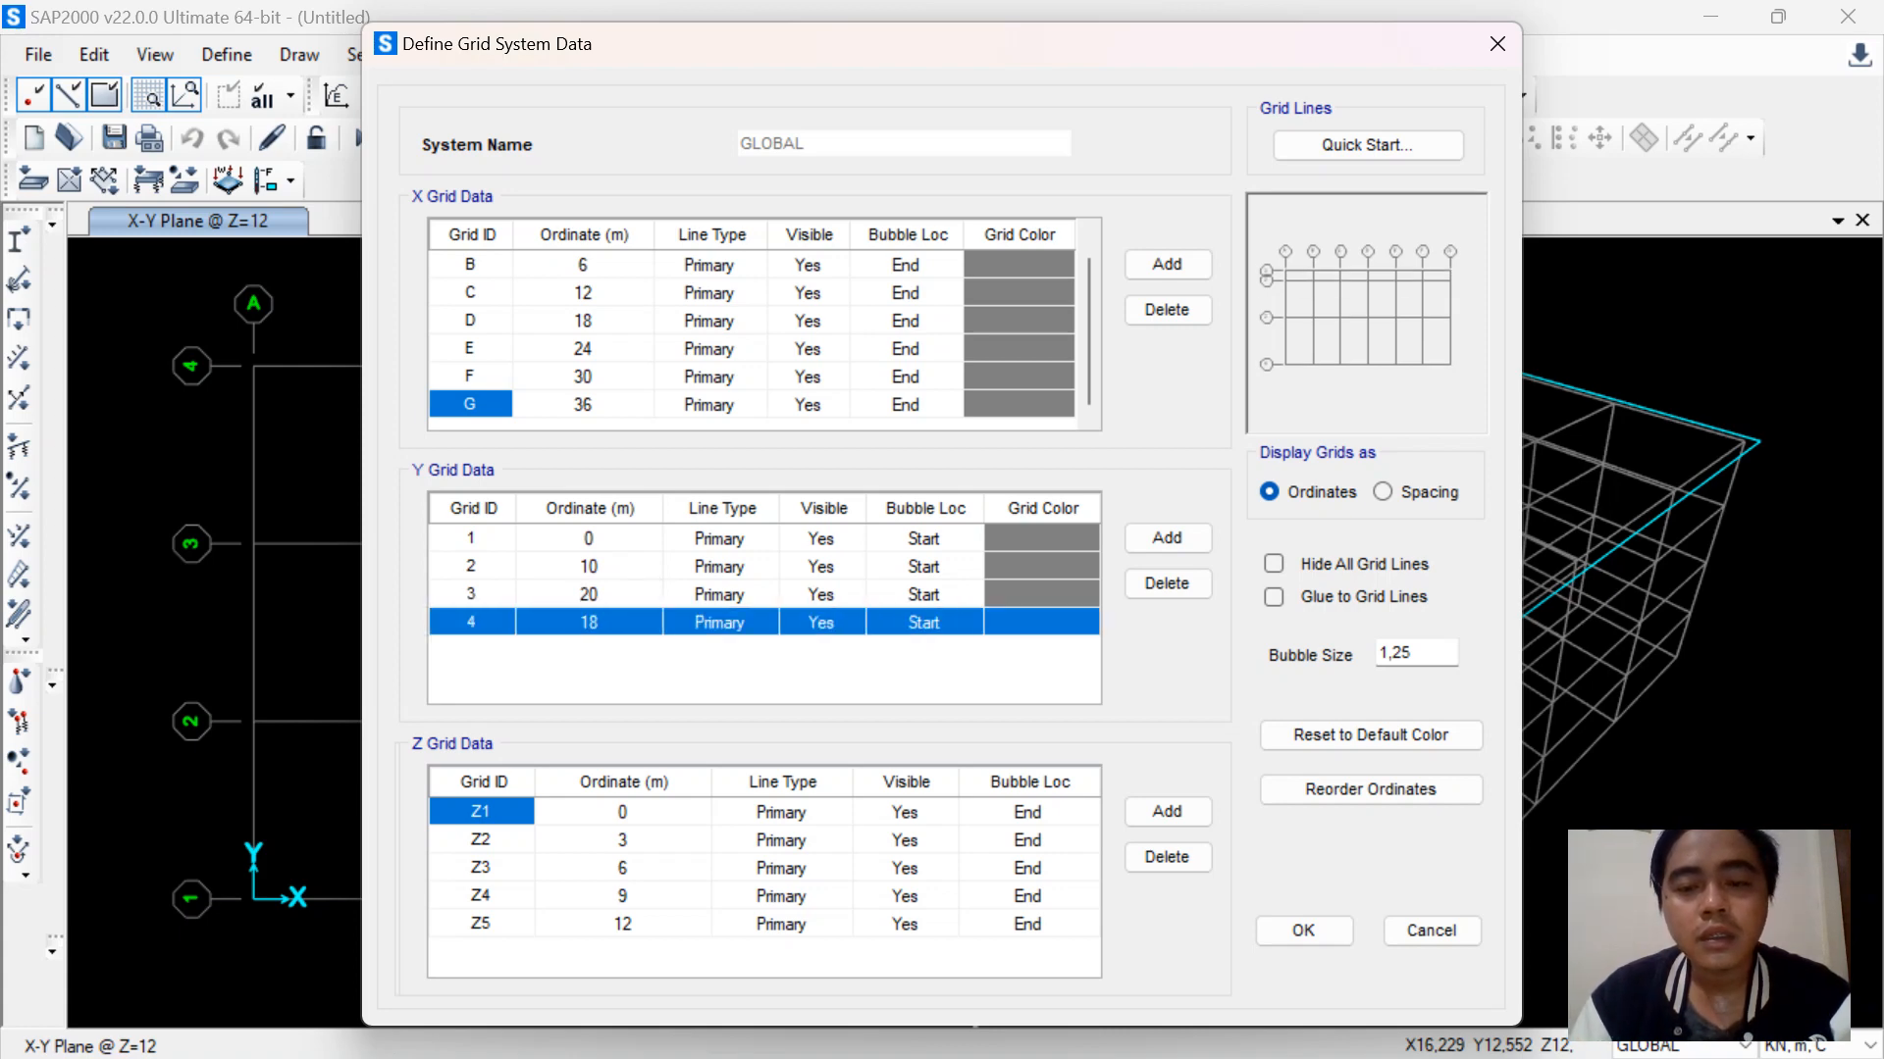
{"action": "left_click", "coordinate": [1167, 583]}
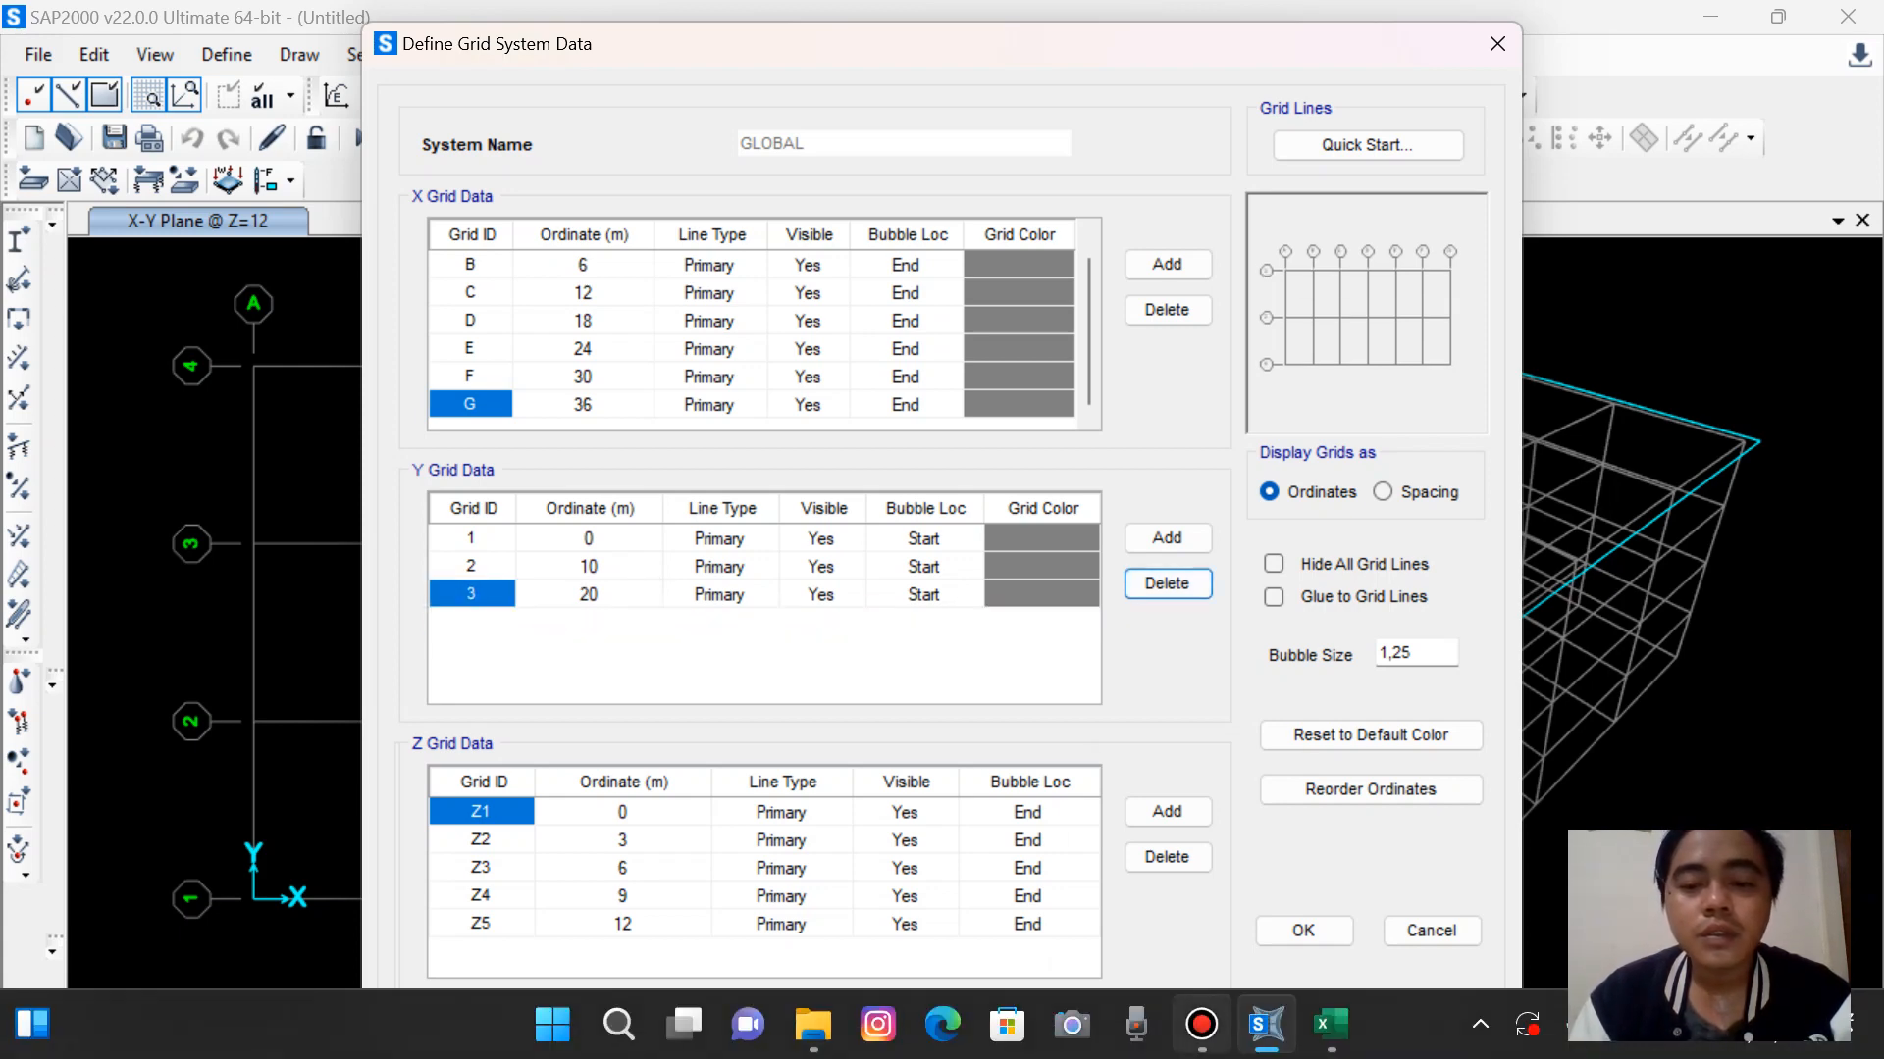
Check the column and roof heights in the Excel geometry sketch, and in SAP2000 set Z2 to 7 m and Z3 to 9,2 m
{"action": "left_click", "coordinate": [1330, 1024]}
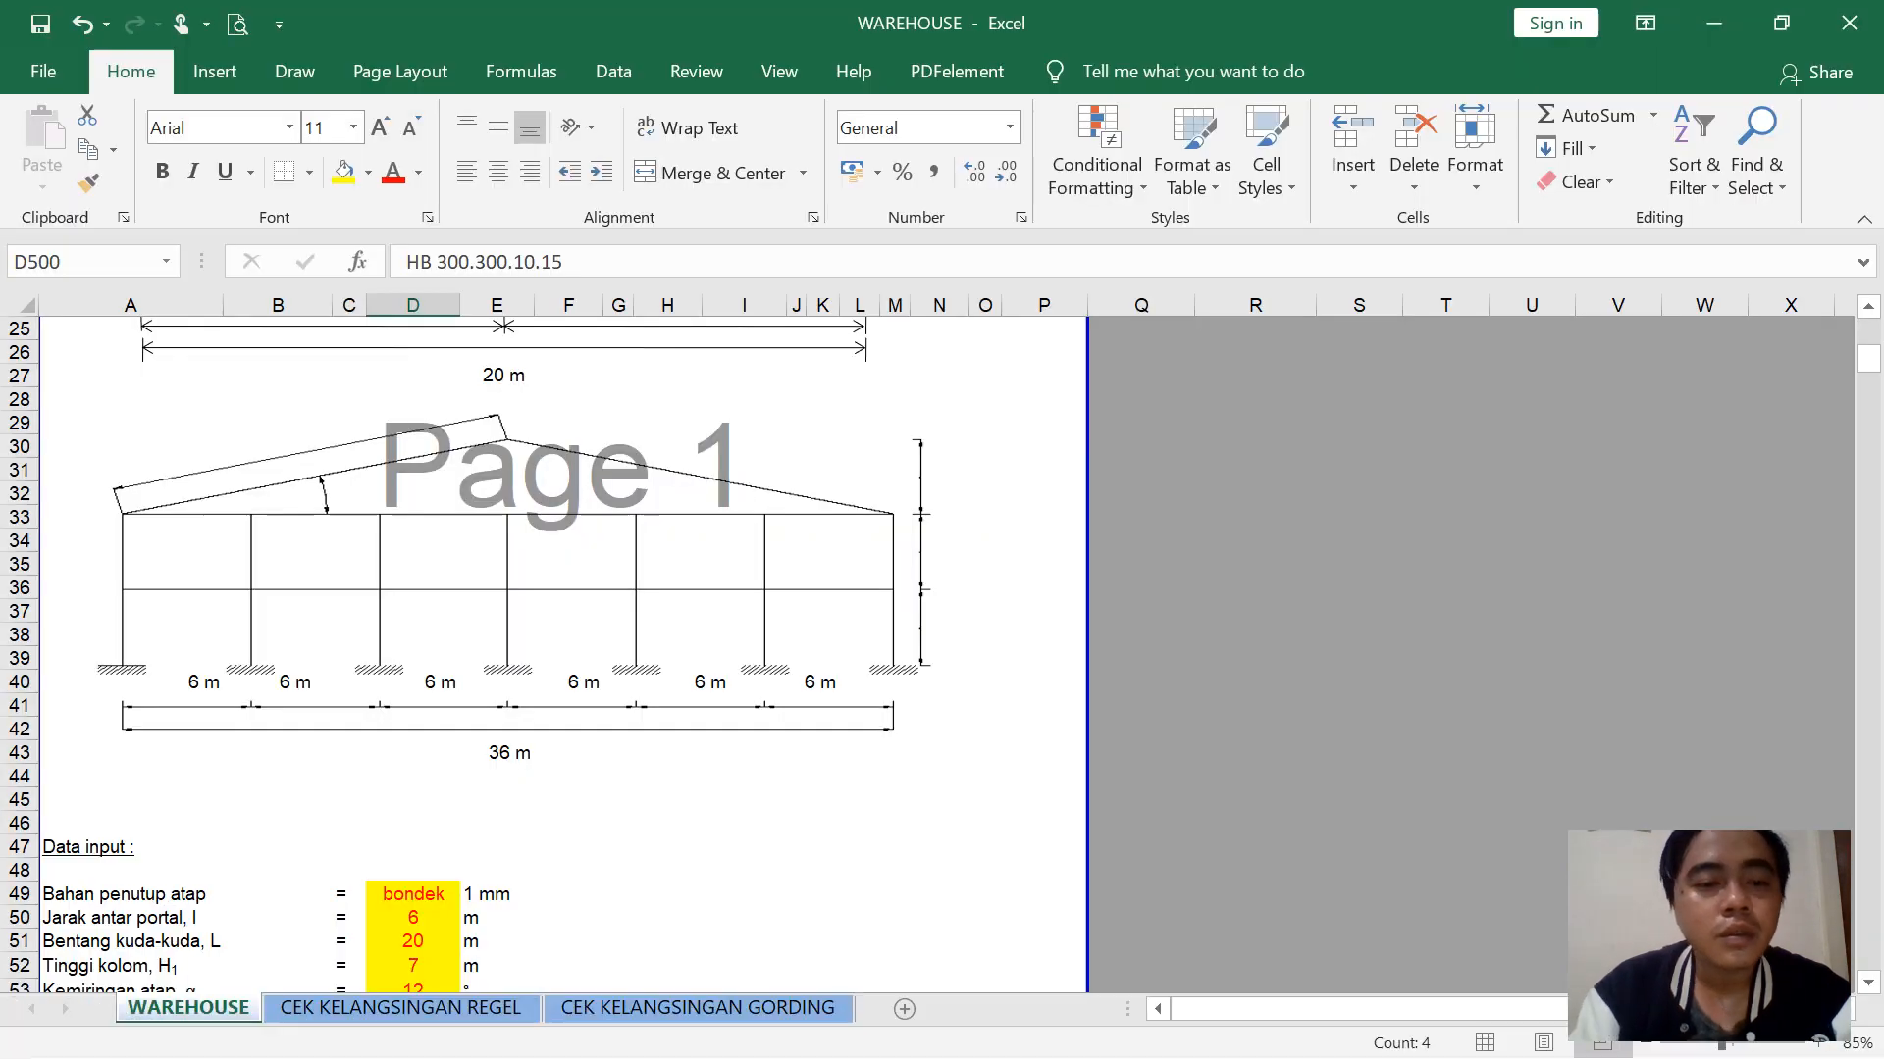
{"action": "scroll", "coordinate": [549, 654], "scroll_direction": "up", "scroll_amount": 4}
{"action": "scroll", "coordinate": [549, 655], "scroll_direction": "up", "scroll_amount": 2}
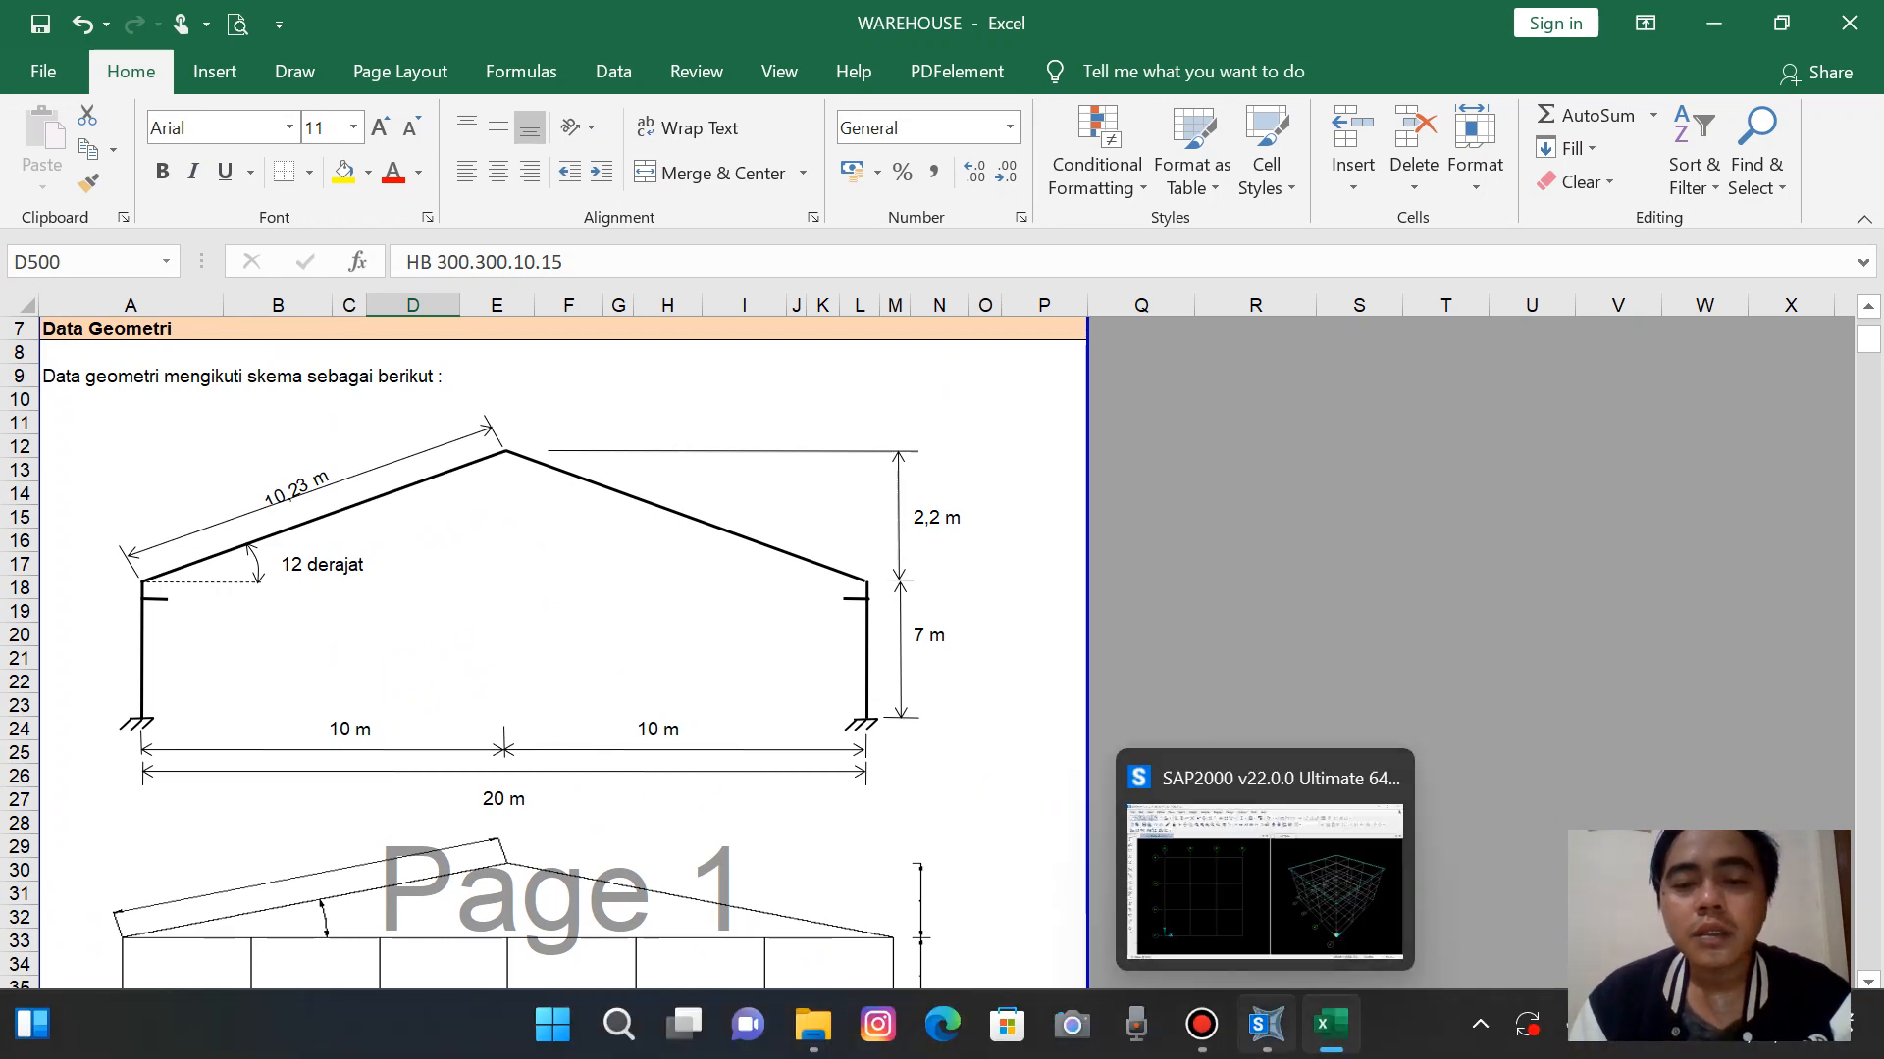
{"action": "left_click", "coordinate": [1265, 1024]}
{"action": "left_click", "coordinate": [640, 839]}
{"action": "type", "text": "7"}
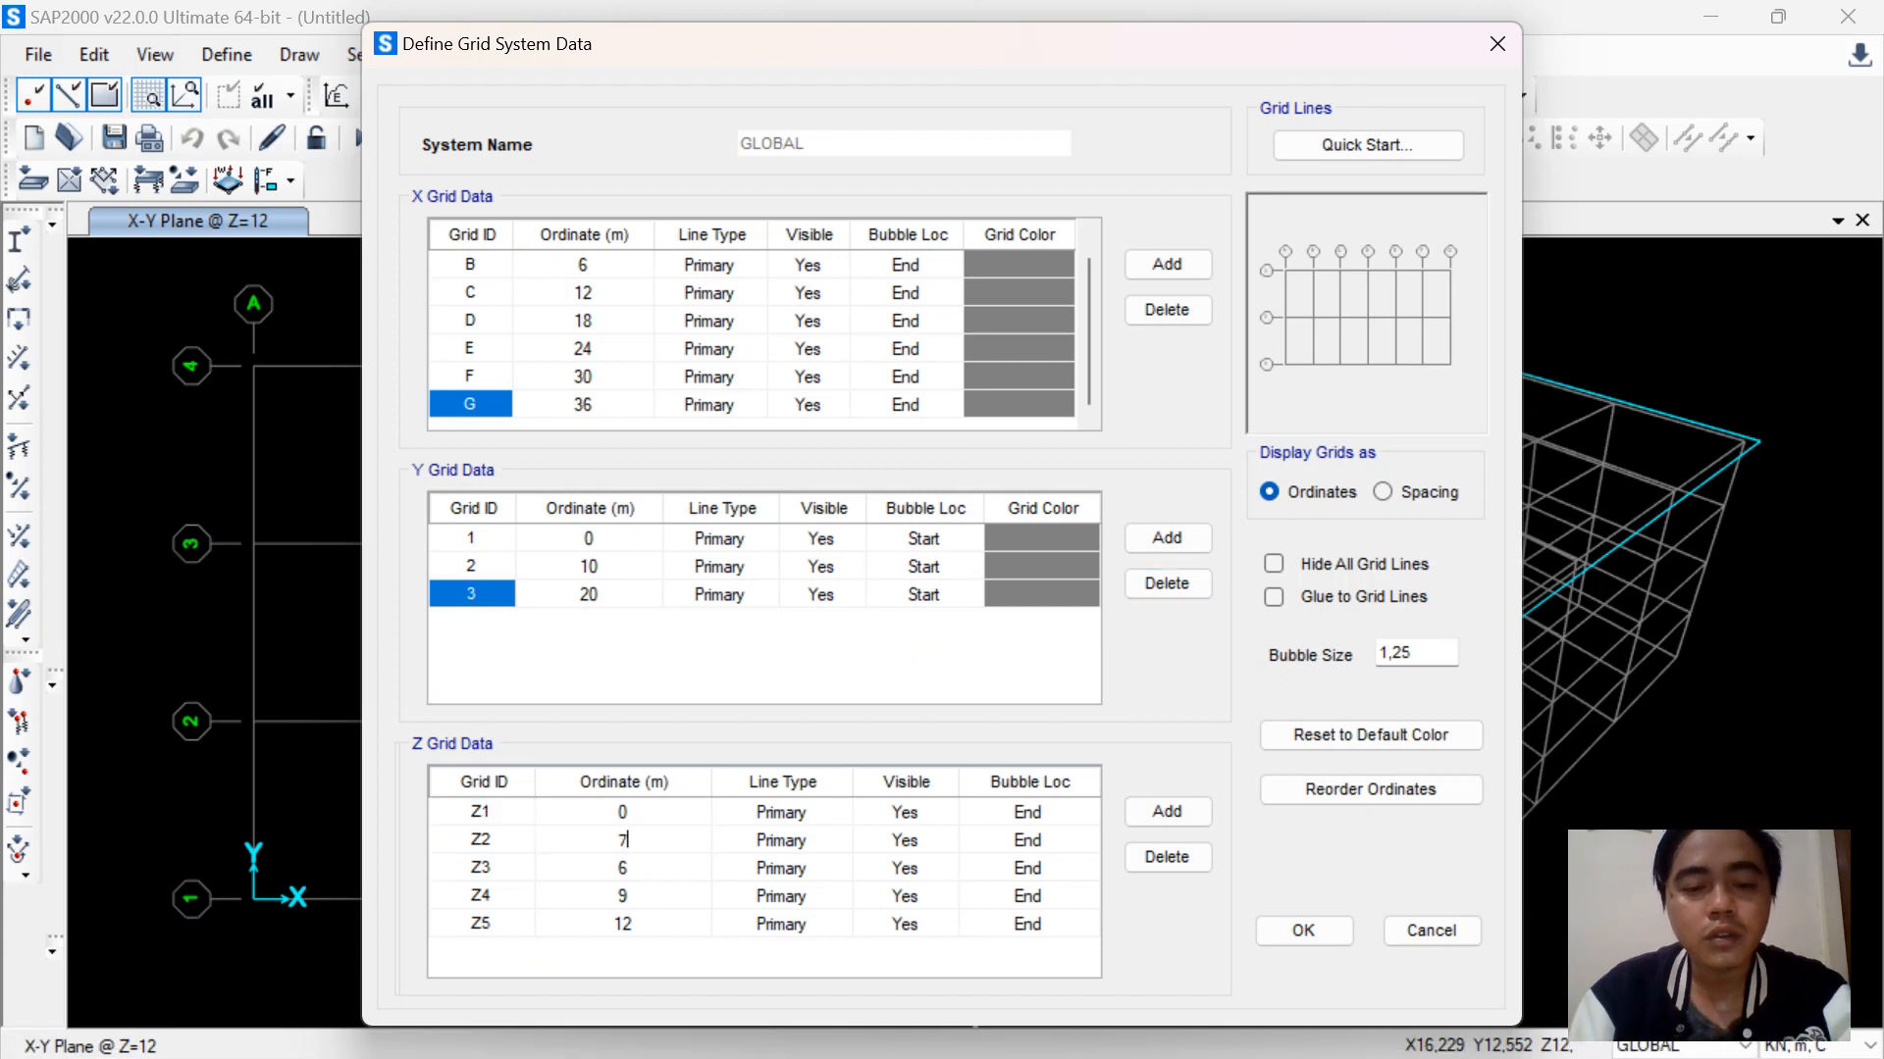
{"action": "key", "text": "Return"}
{"action": "type", "text": "9,2"}
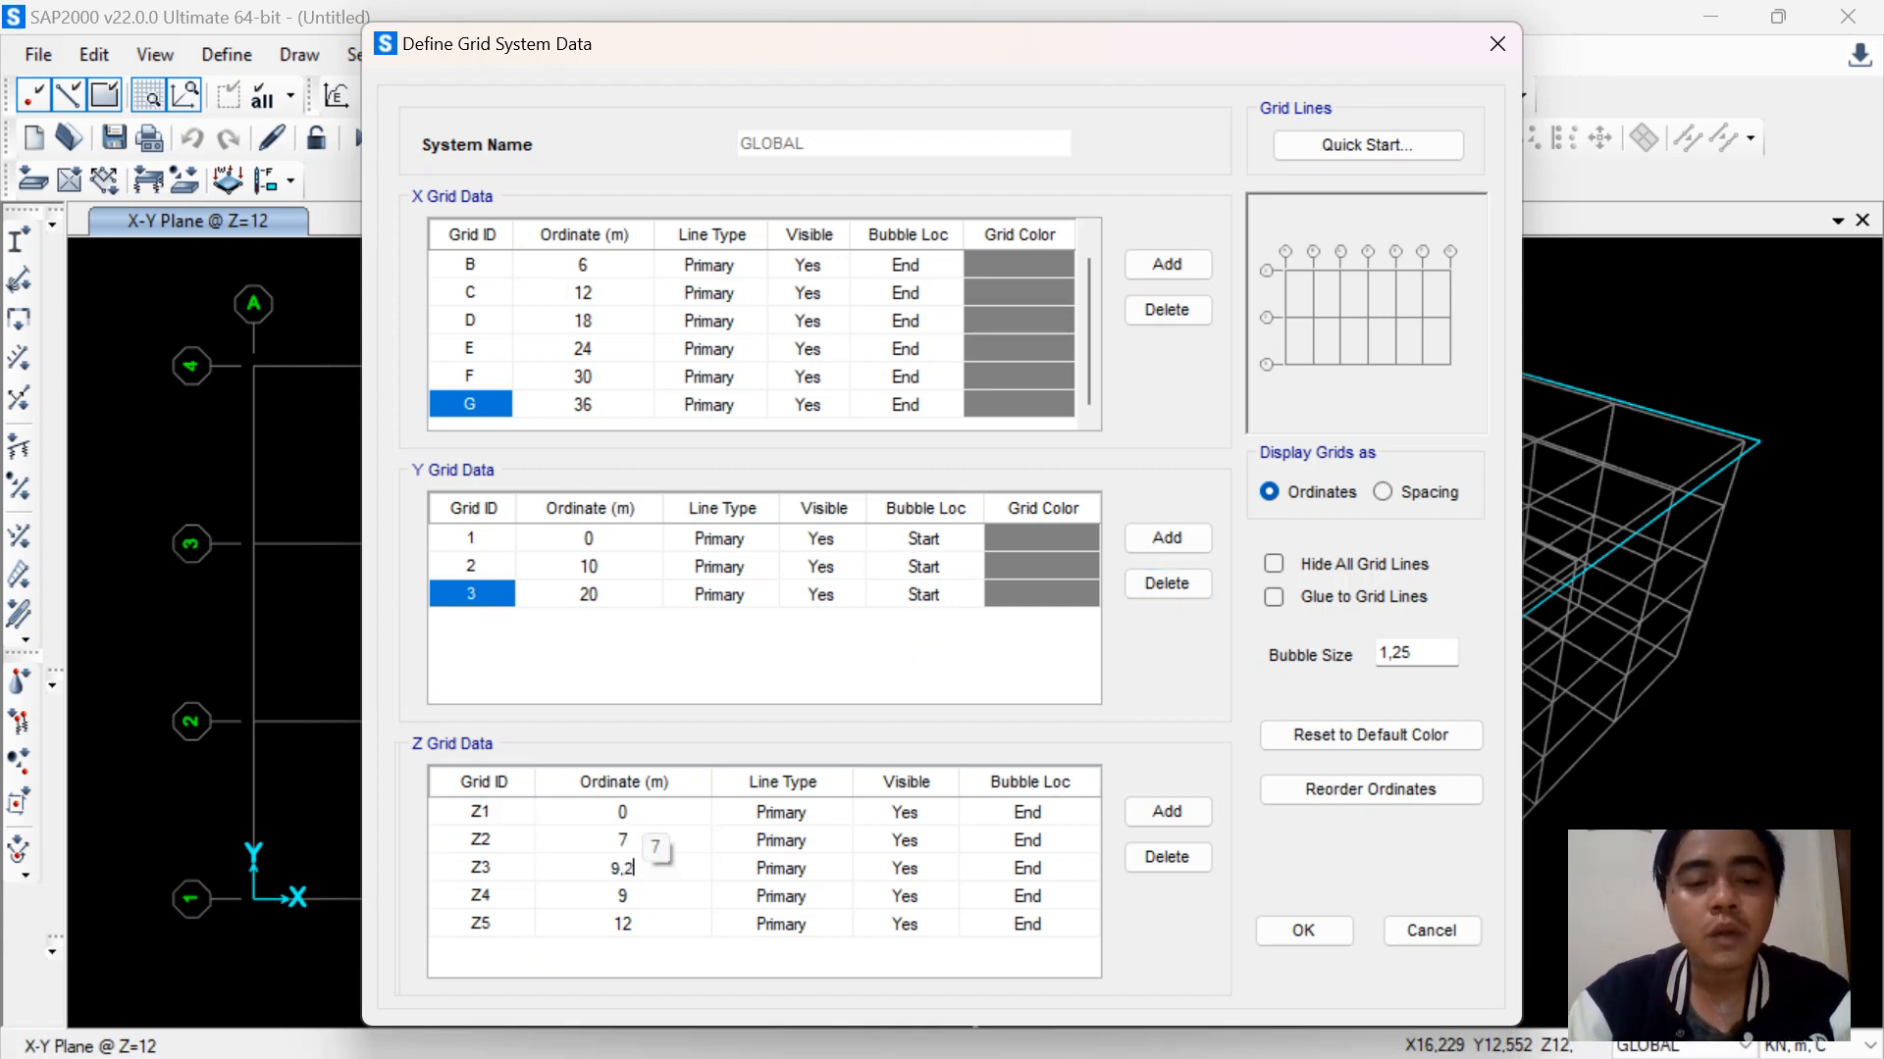
{"action": "key", "text": "Return"}
Delete grid lines Z4 and Z5, apply the modified GLOBAL grid system, and show the X-Y plane at Z=0
{"action": "left_click_drag", "start_coordinate": [480, 895], "coordinate": [1026, 924]}
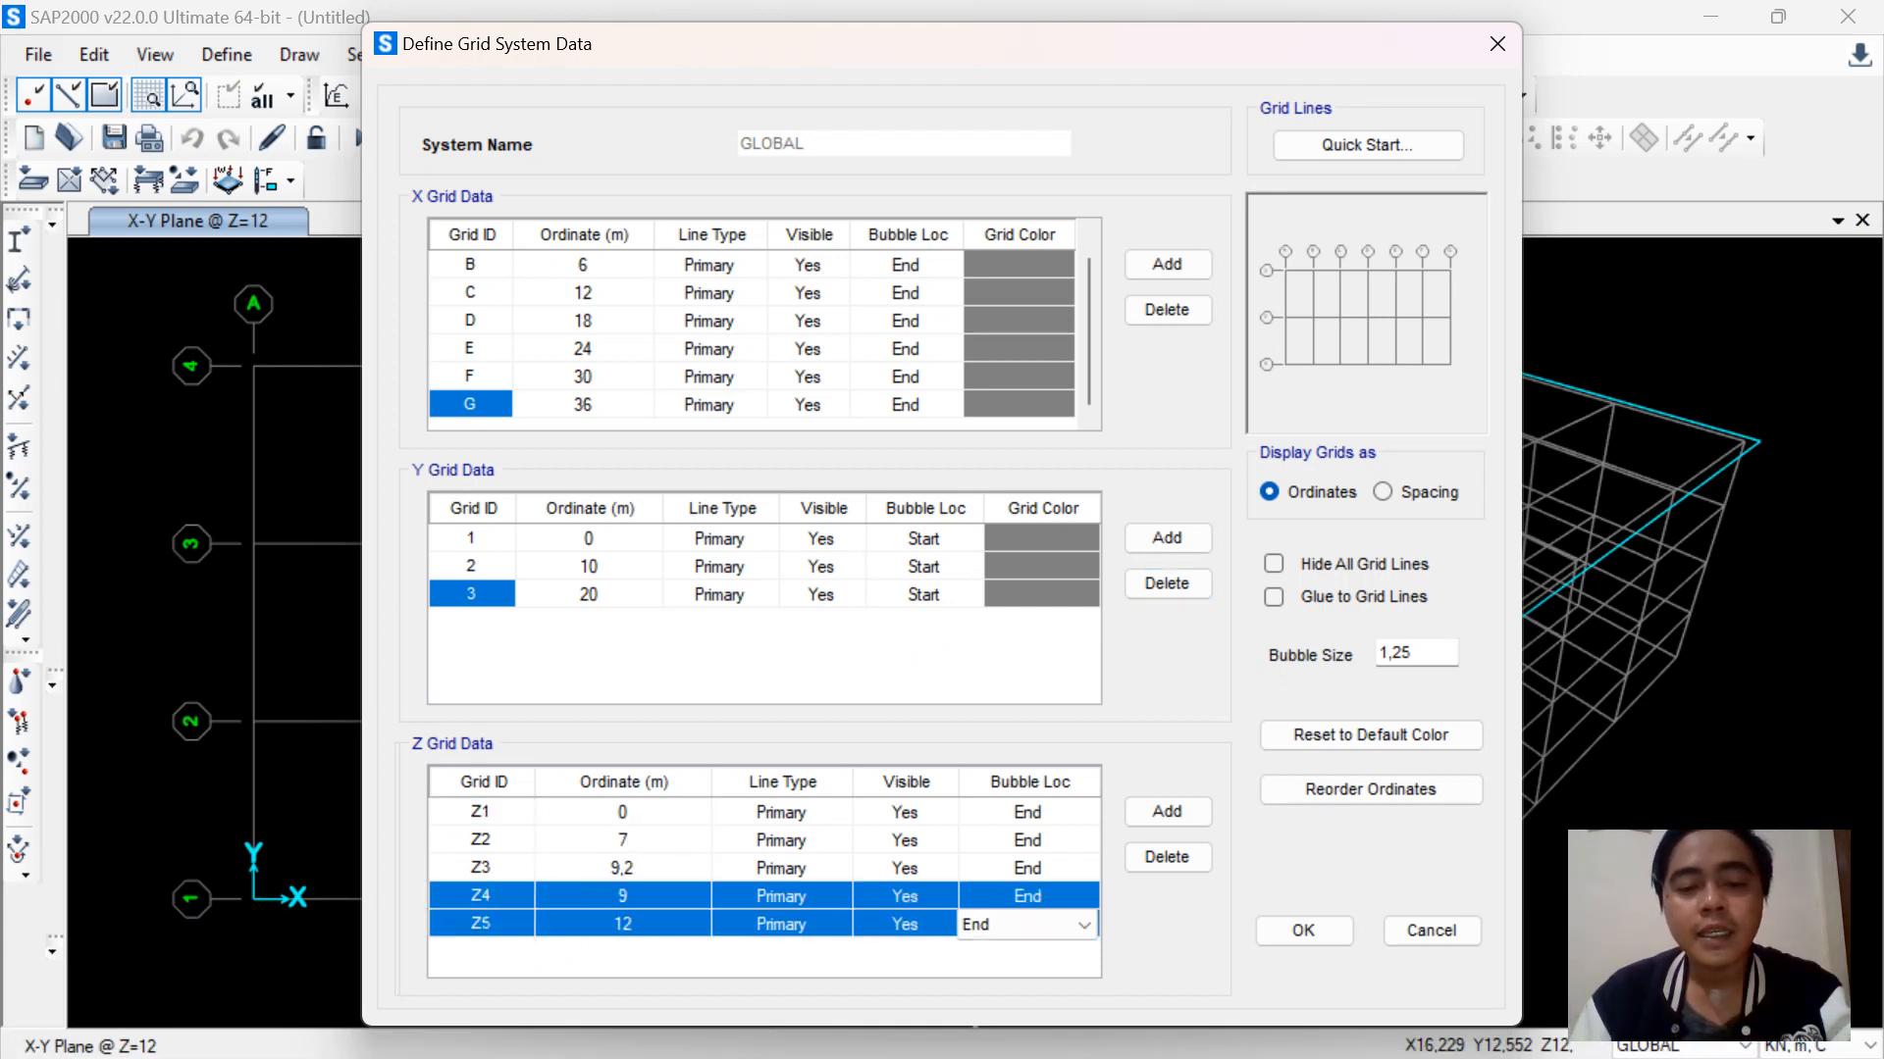
{"action": "left_click", "coordinate": [1166, 857]}
{"action": "left_click", "coordinate": [1303, 930]}
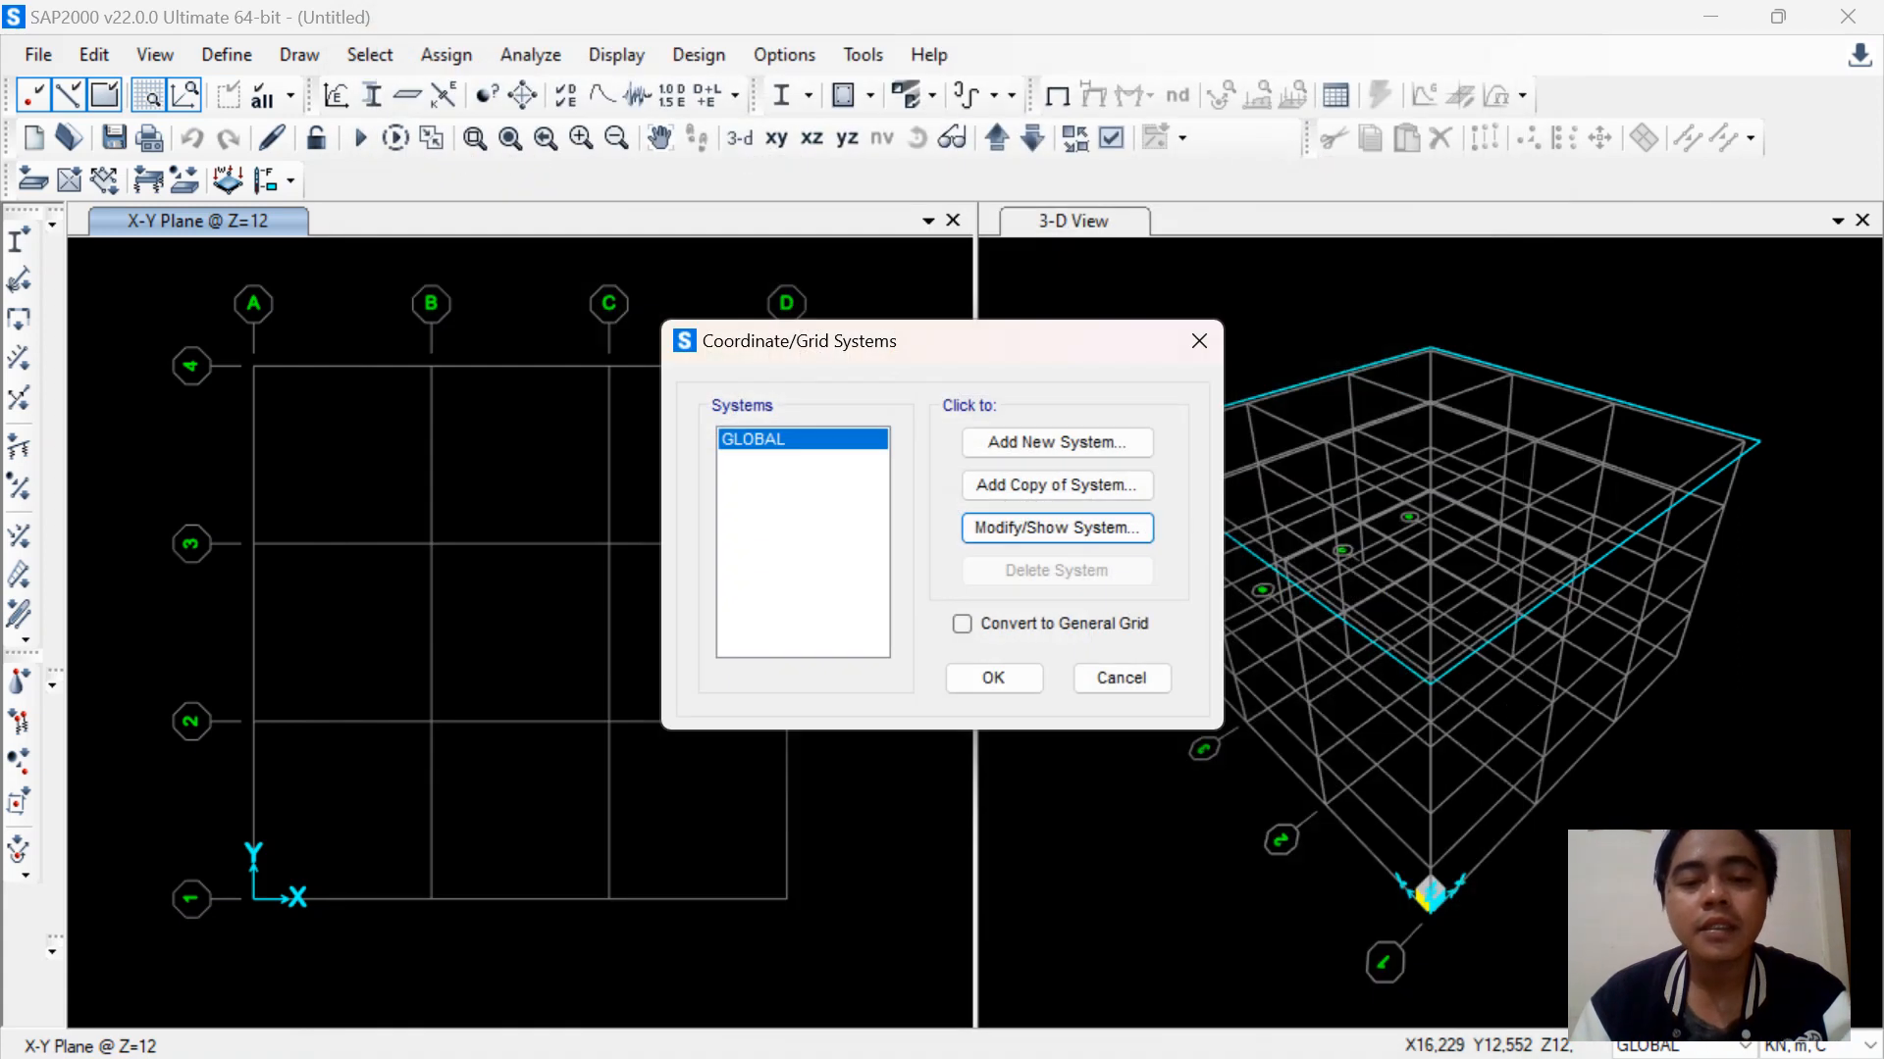
{"action": "left_click", "coordinate": [993, 678]}
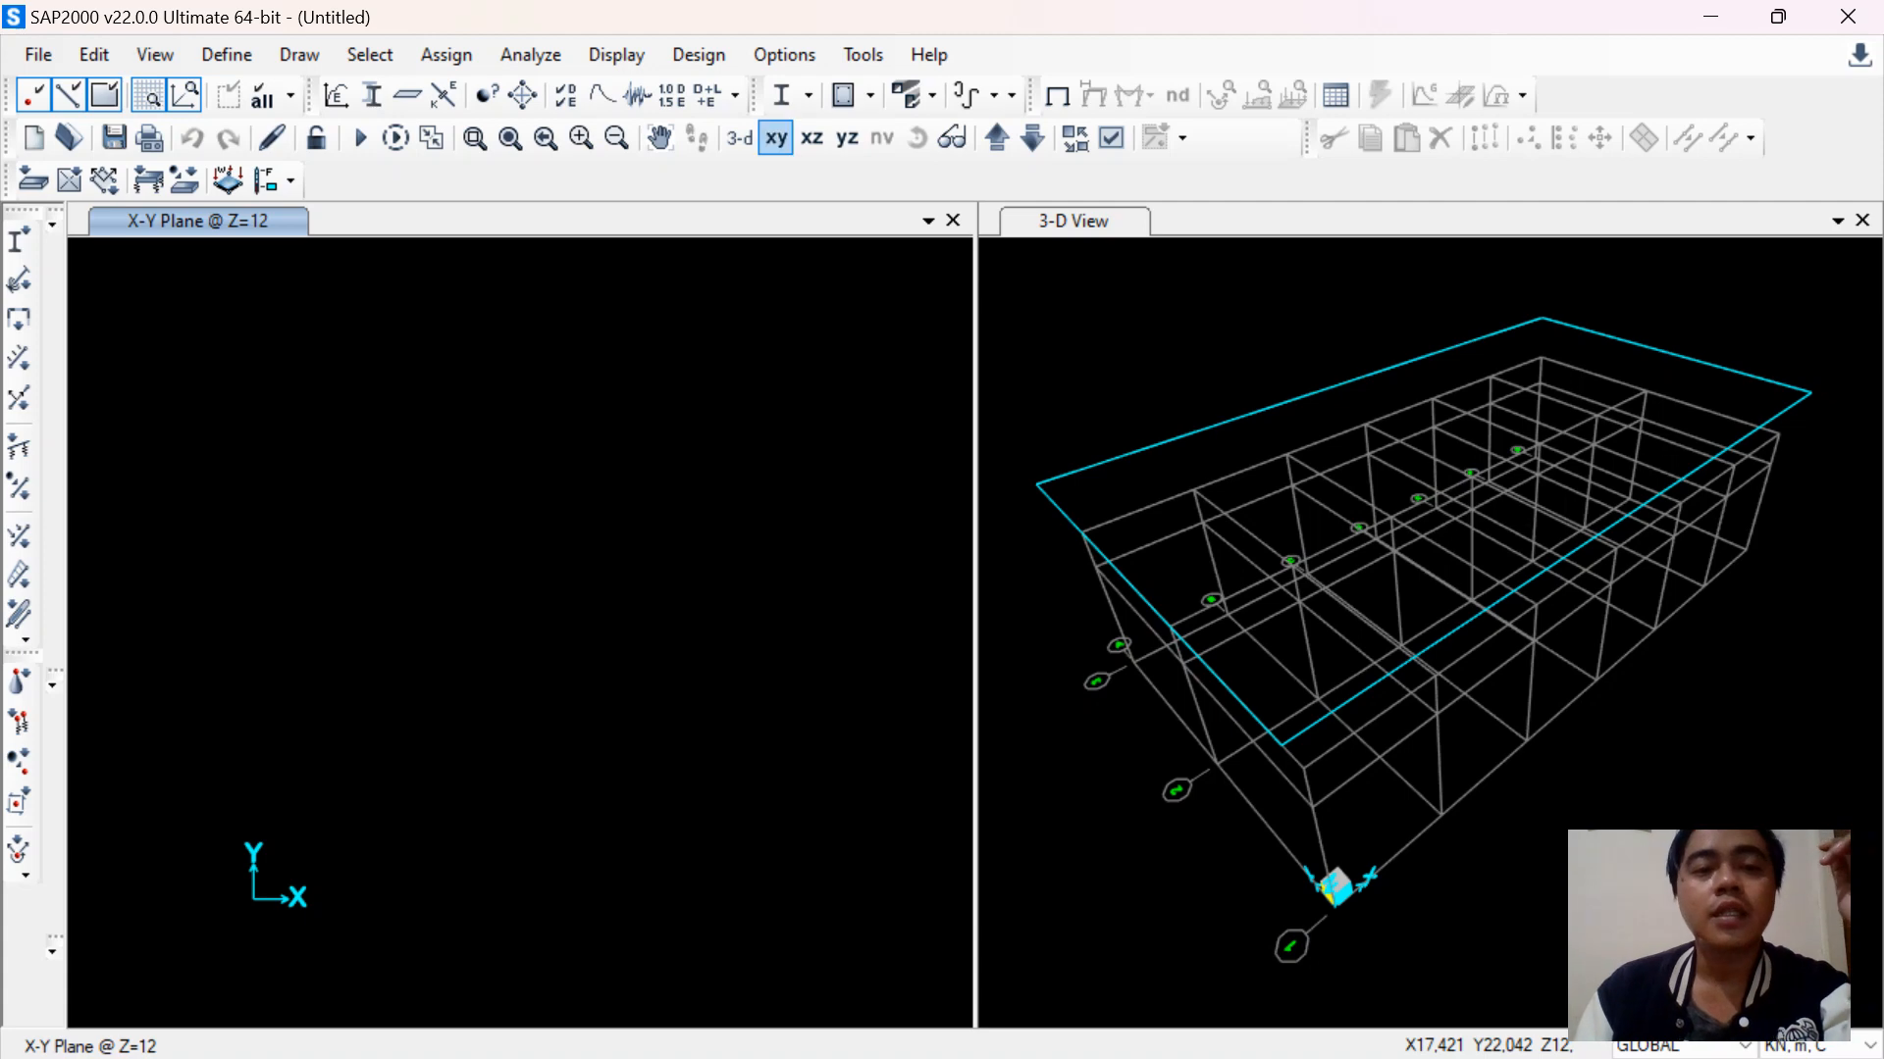
{"action": "left_click", "coordinate": [776, 139]}
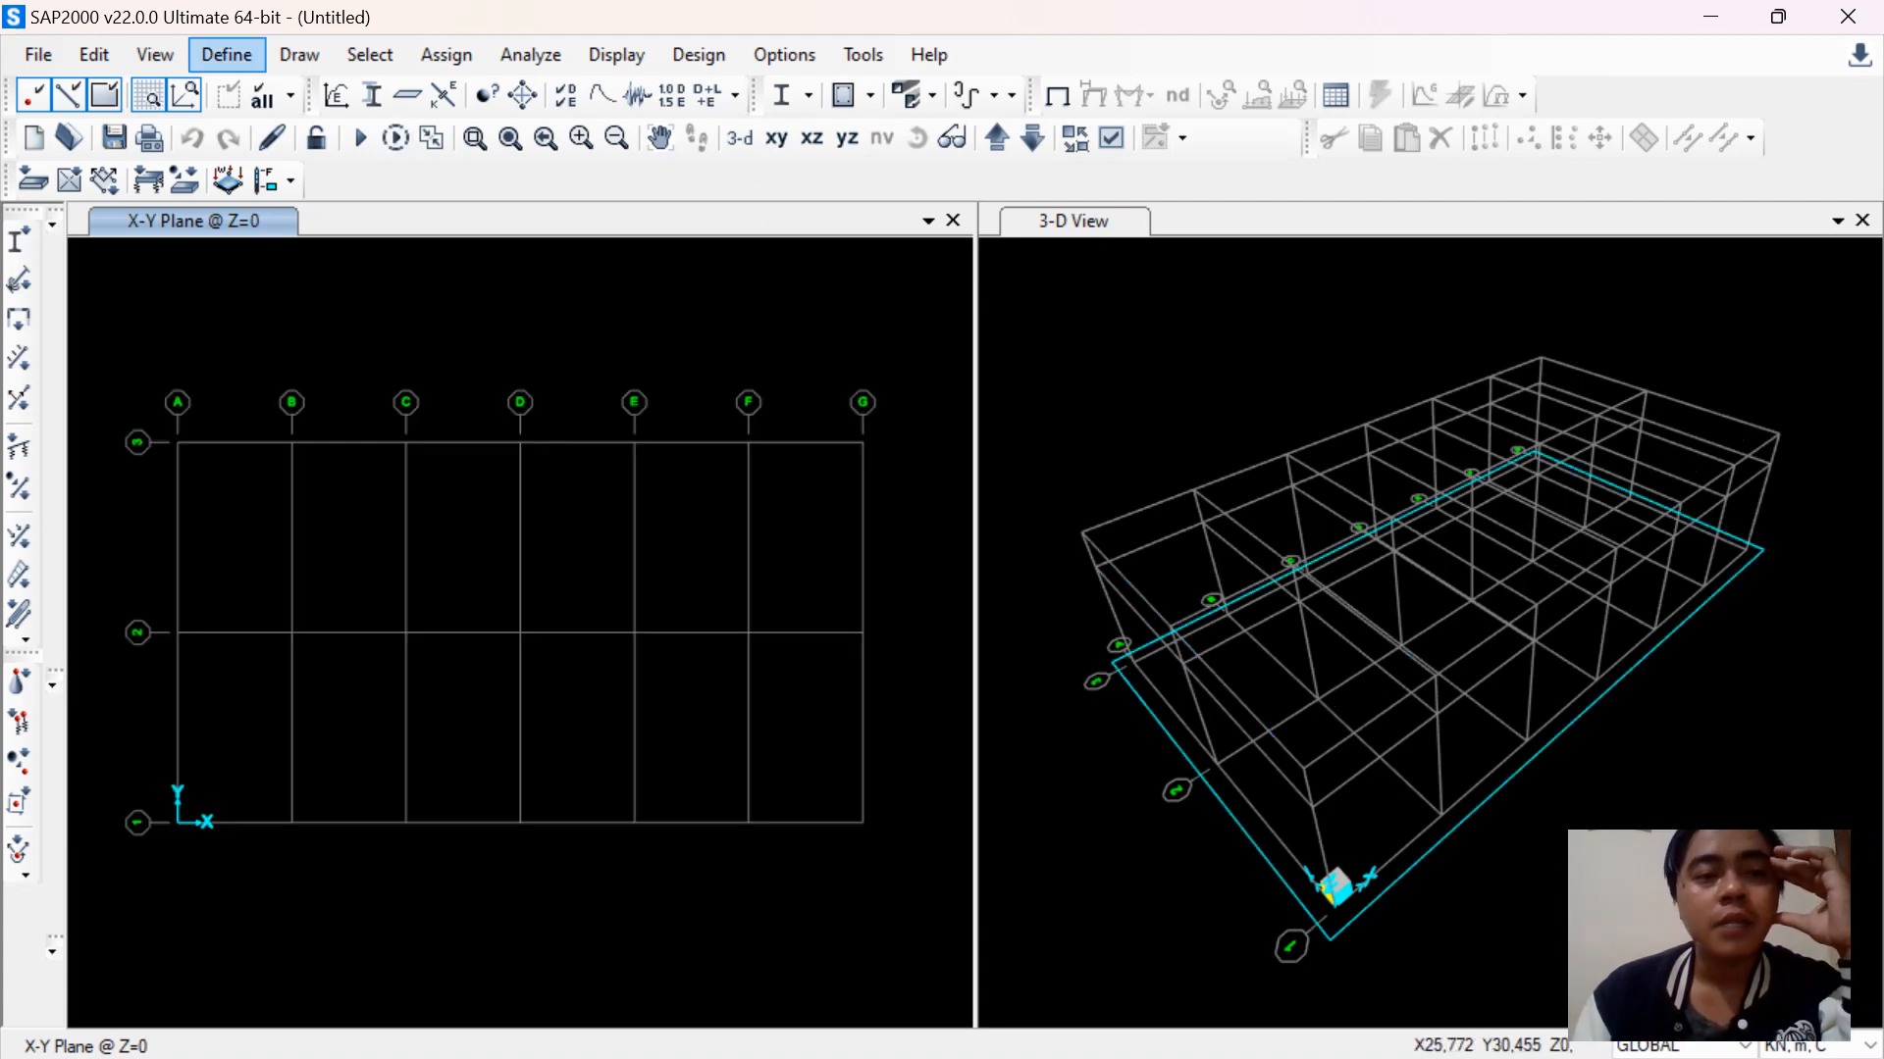
Add a new material with region User and type Steel, and name it SS400
{"action": "left_click", "coordinate": [226, 54]}
{"action": "left_click", "coordinate": [285, 90]}
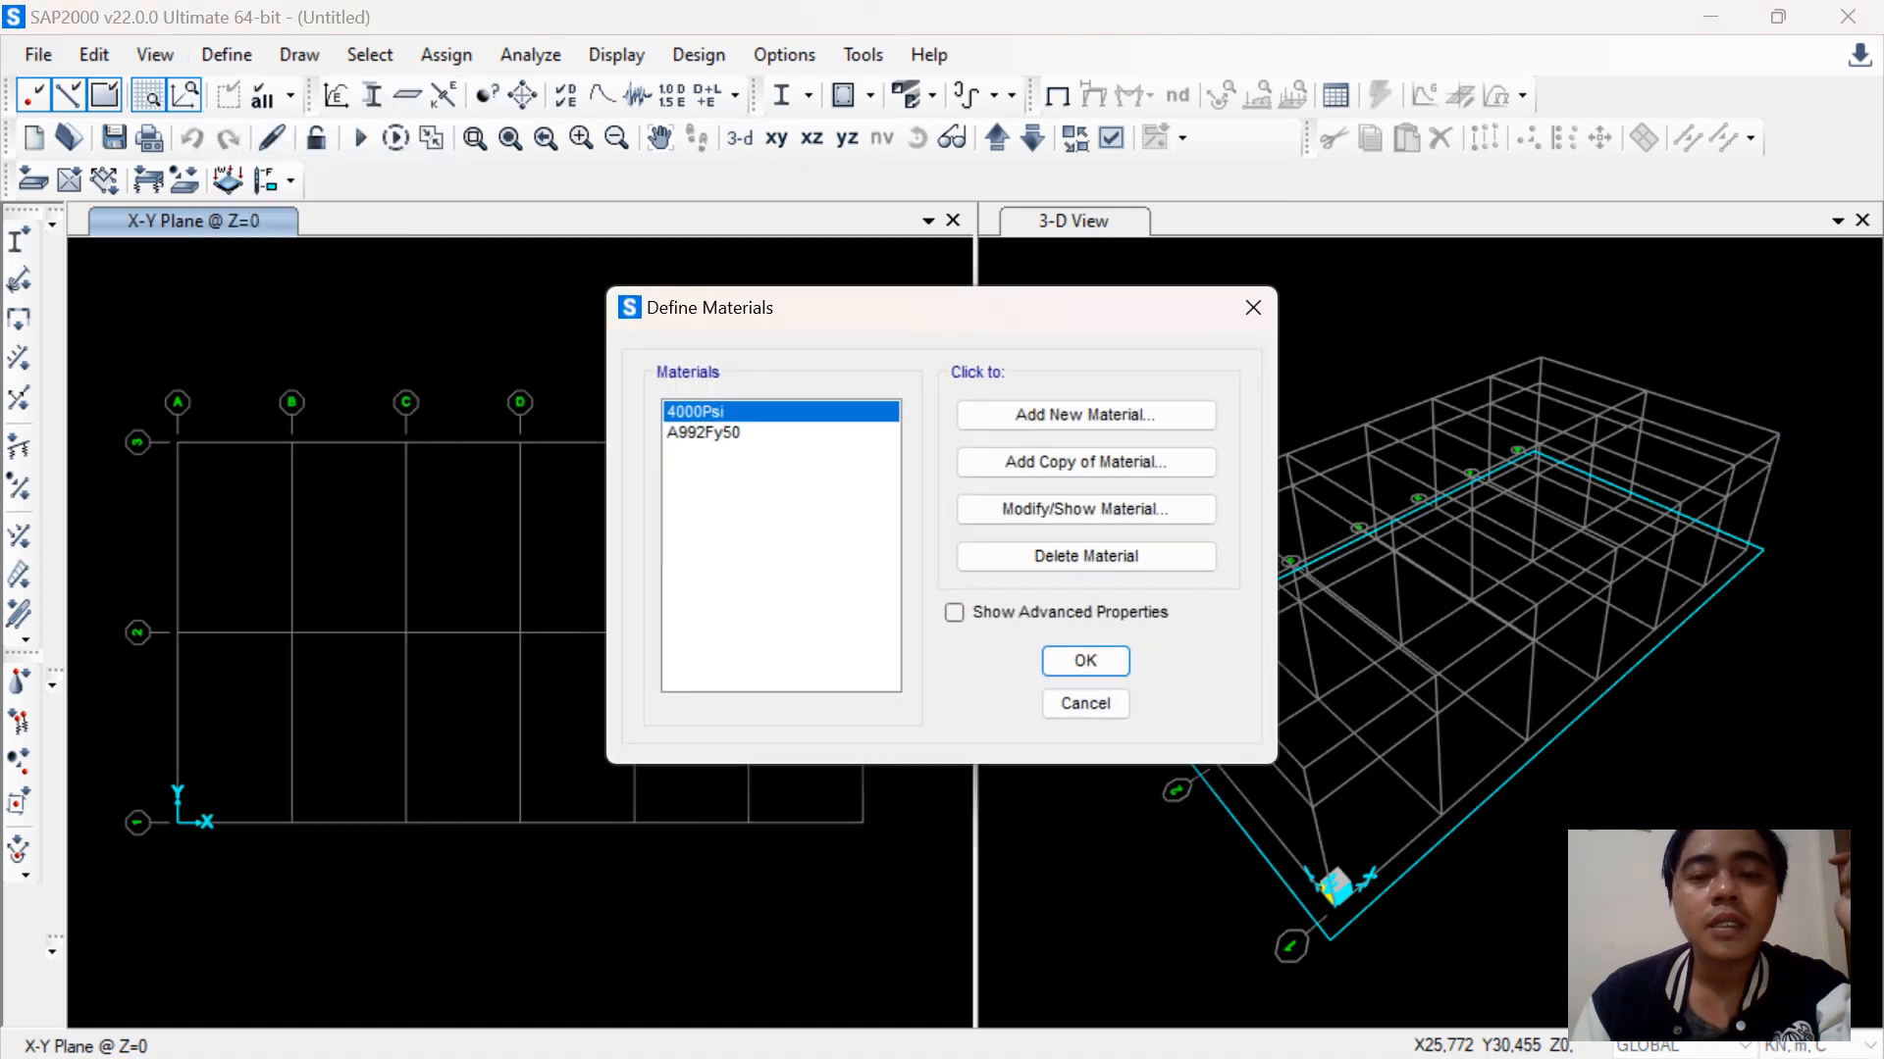
{"action": "left_click", "coordinate": [1085, 414]}
{"action": "left_click", "coordinate": [1018, 453]}
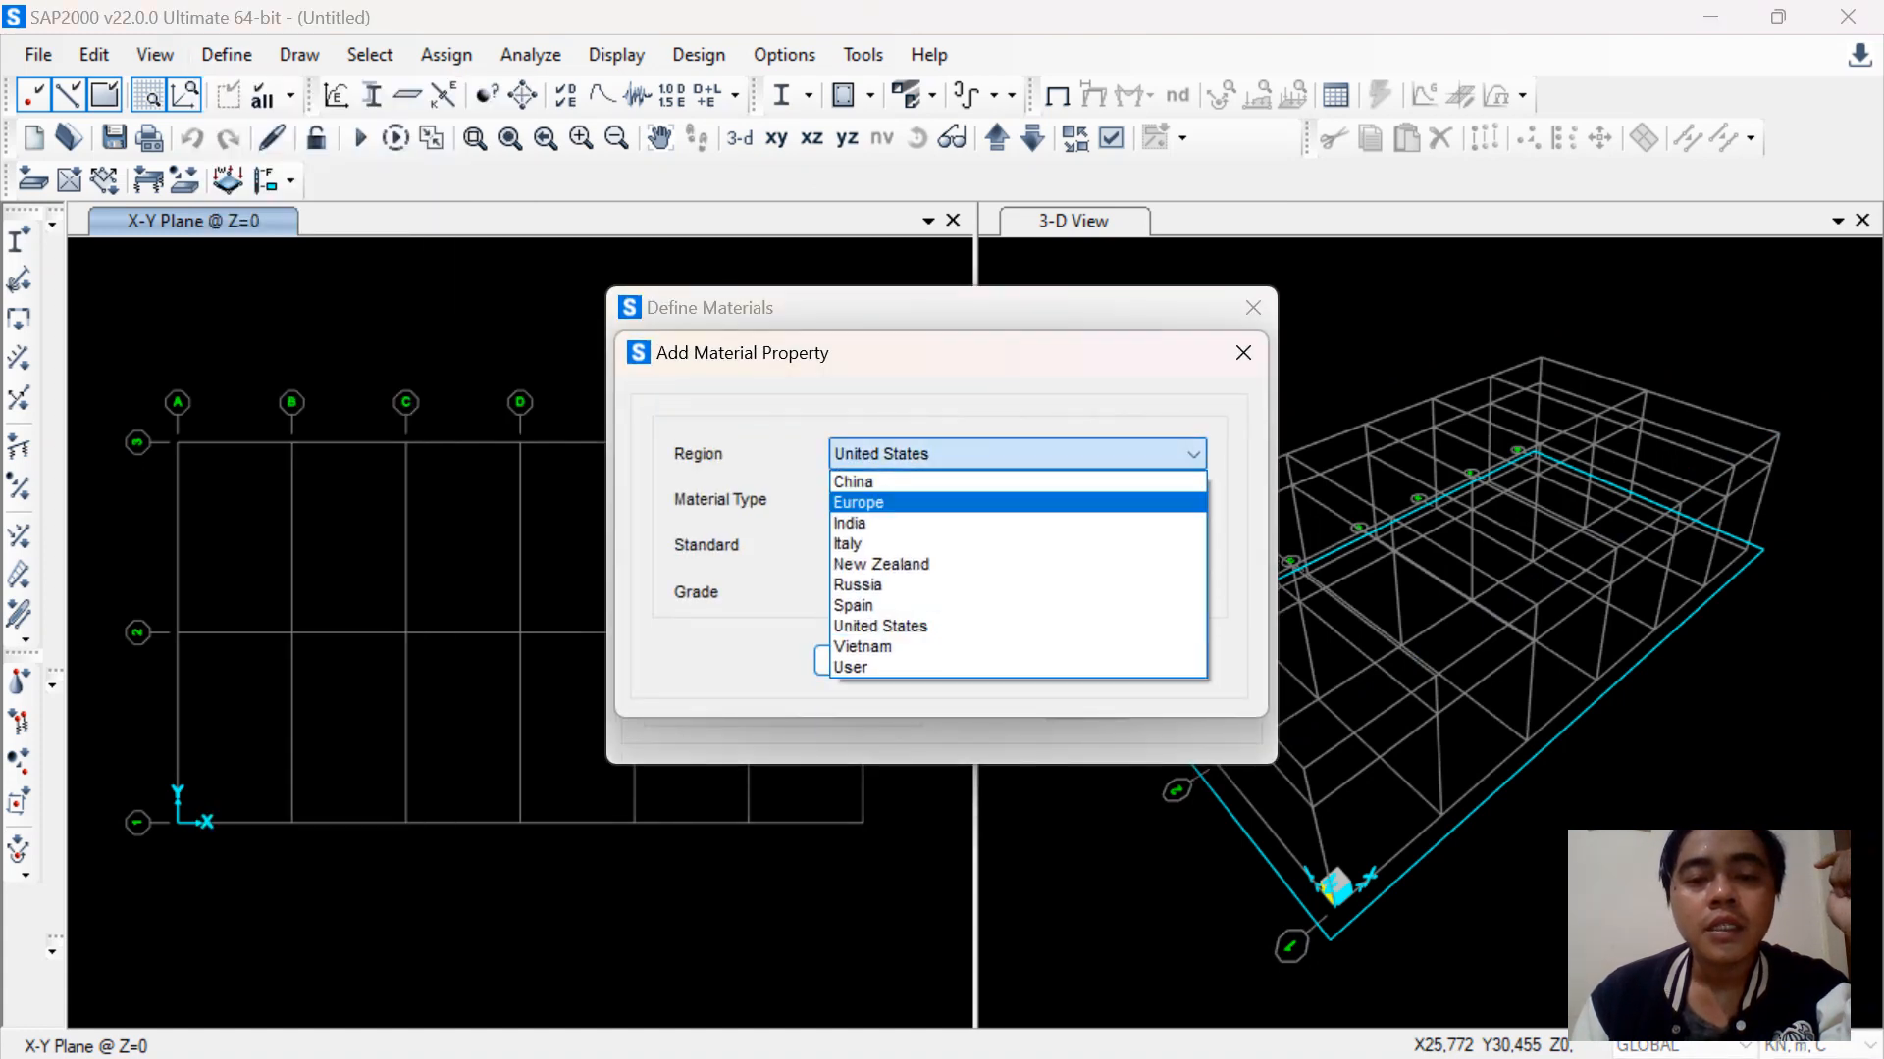
{"action": "left_click", "coordinate": [863, 667]}
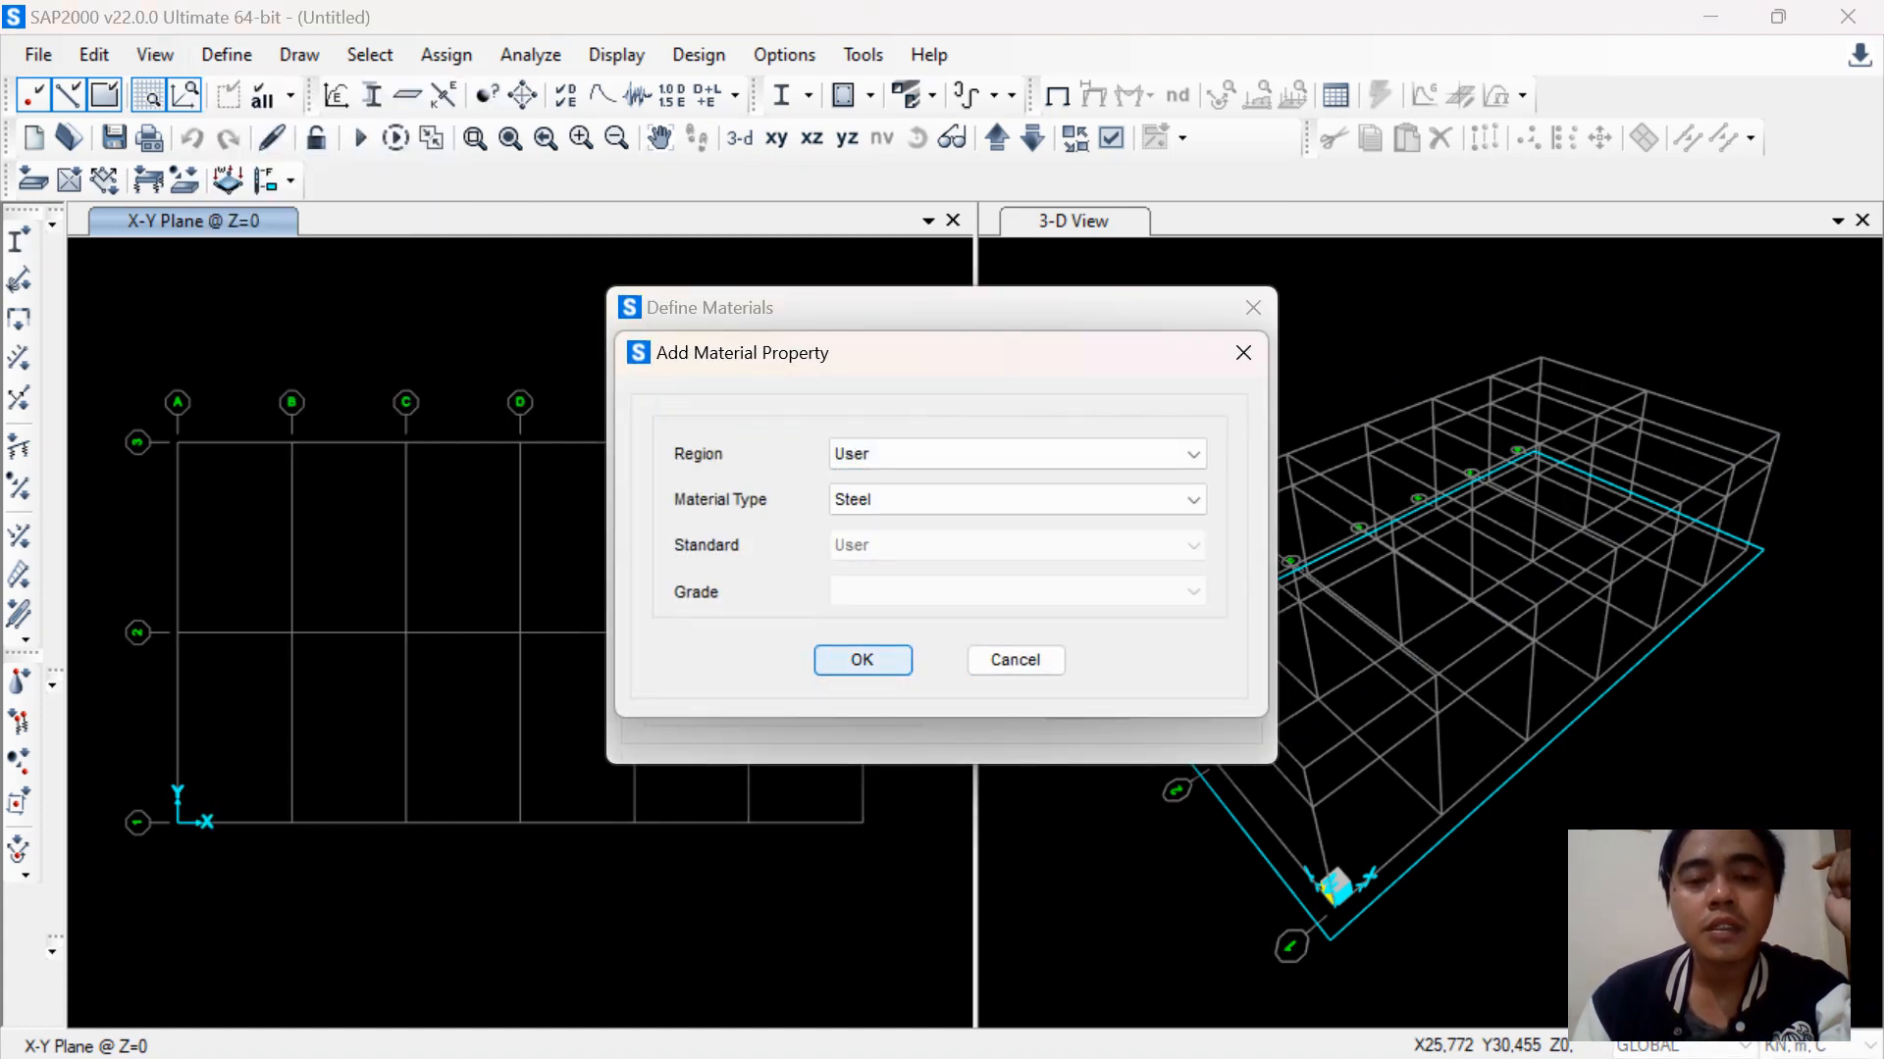
{"action": "left_click", "coordinate": [861, 661]}
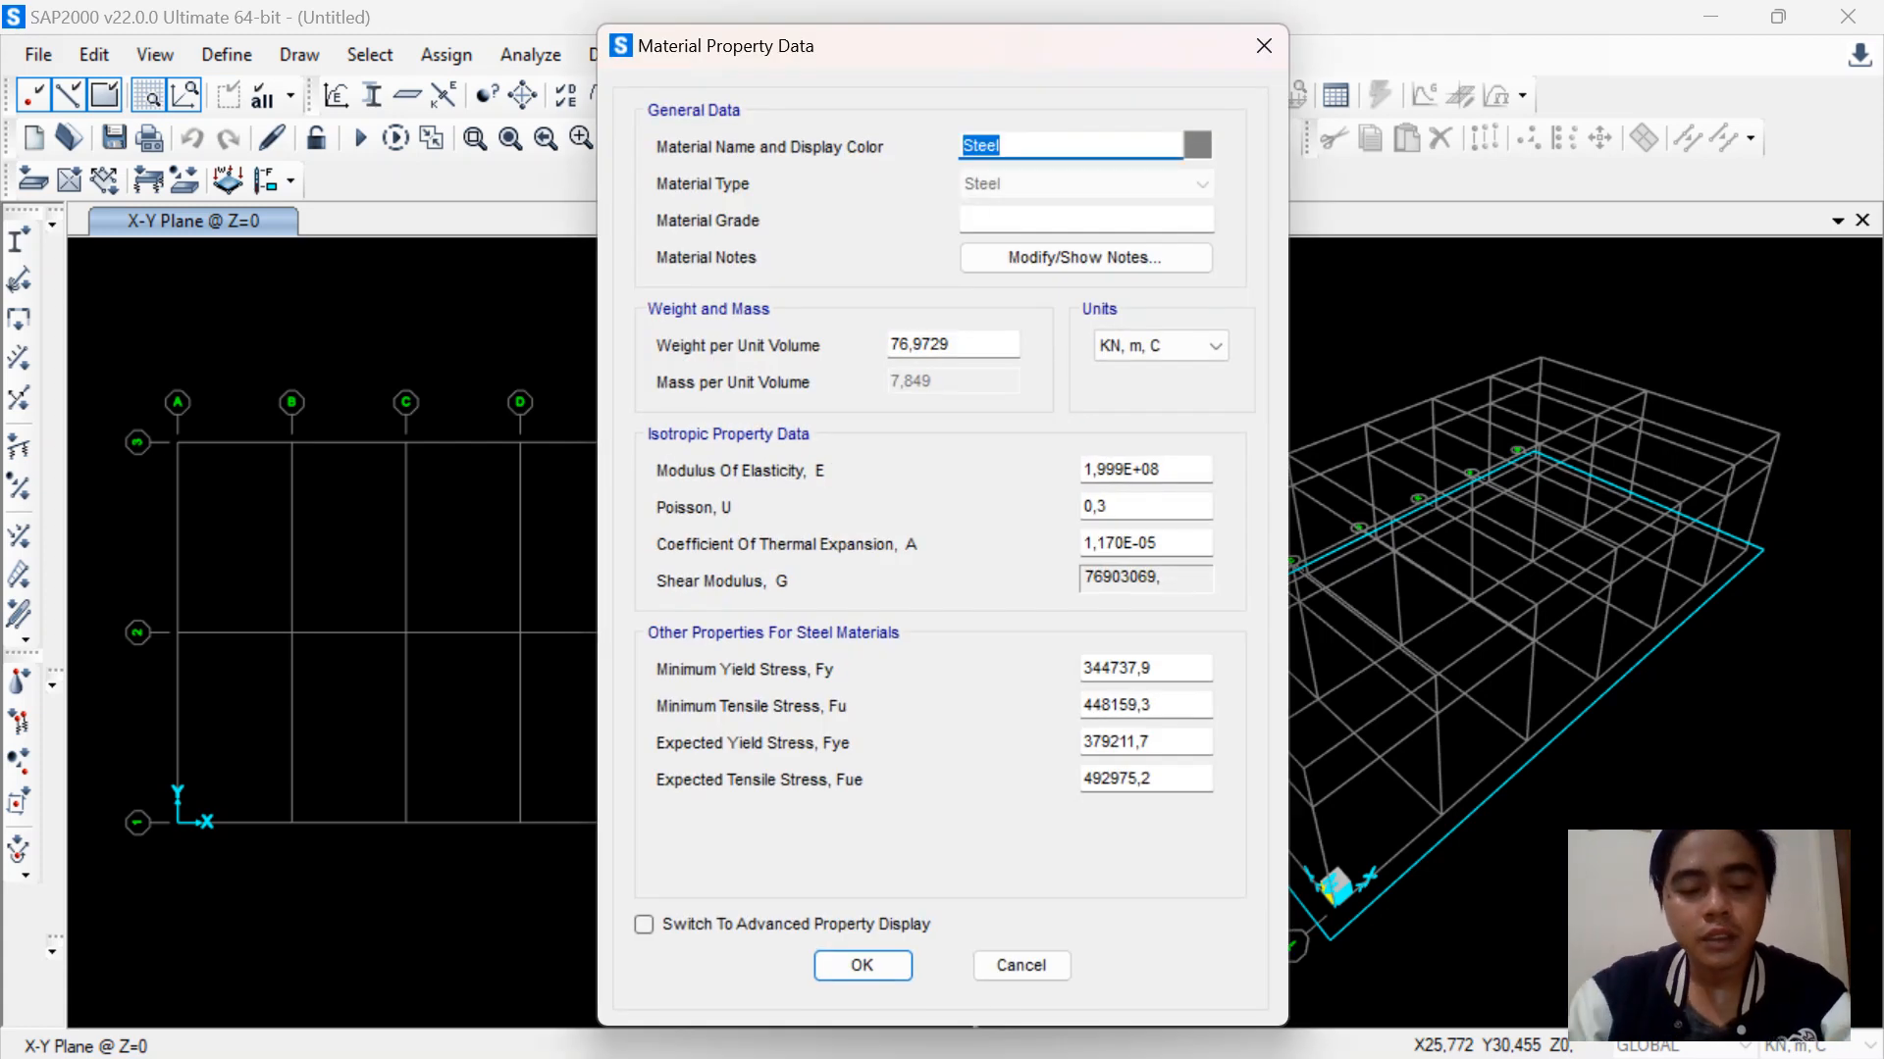
{"action": "type", "text": "SS400"}
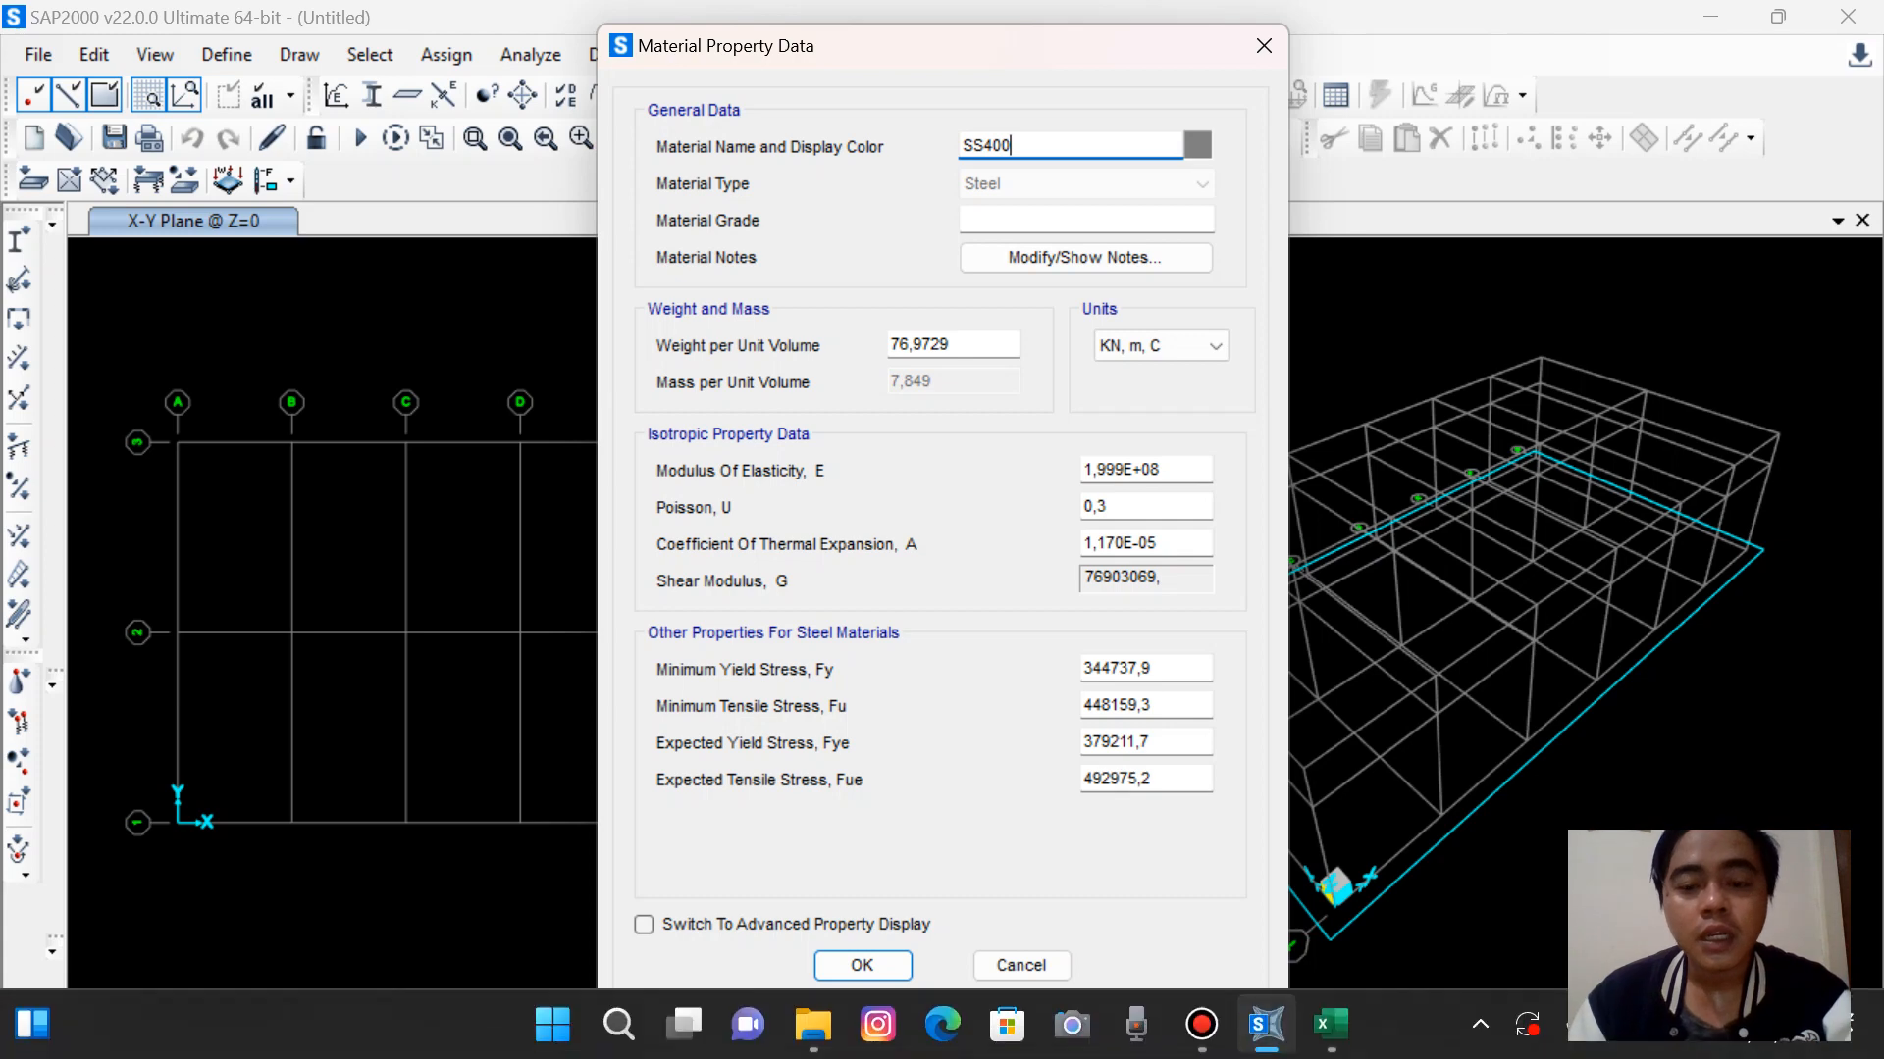
Switch to File Explorer, go up to the WAREHOUSE folder, and open the PDF file TABEL BAJA HONEYCOMB
{"action": "left_click", "coordinate": [813, 1024]}
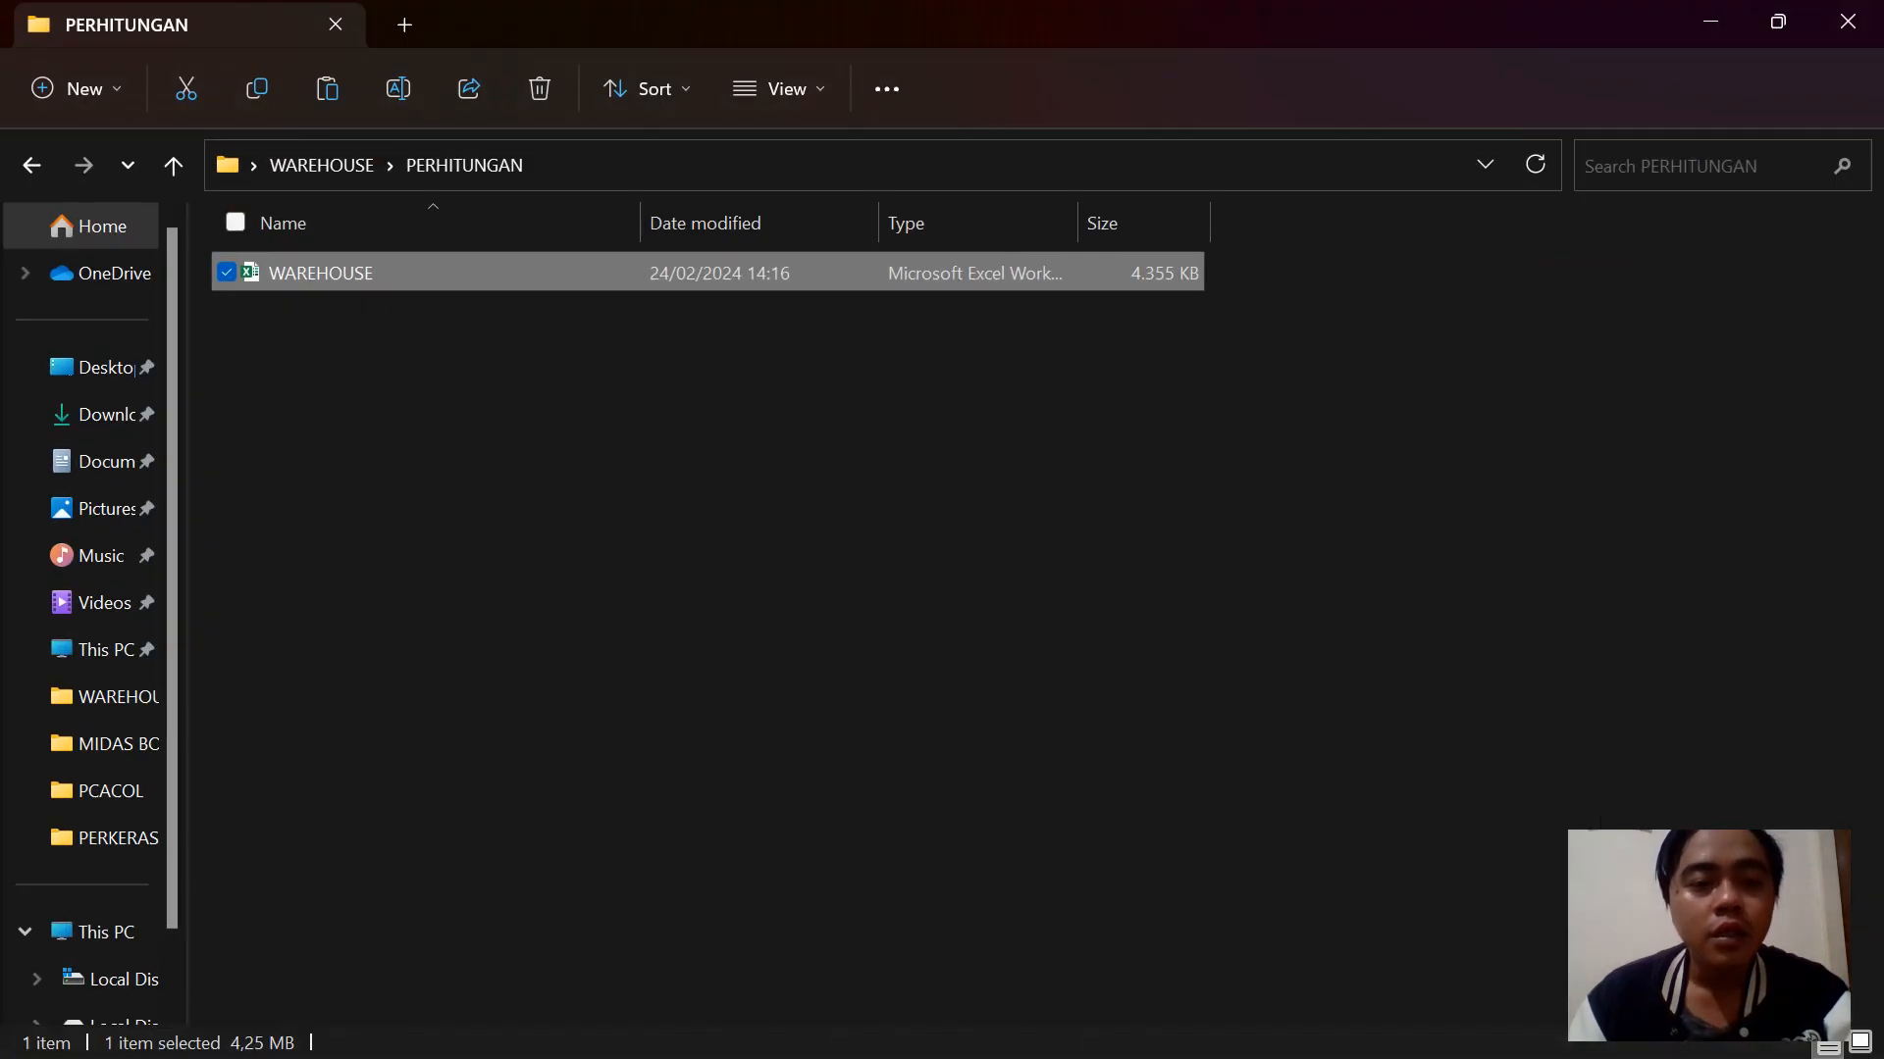
{"action": "left_click", "coordinate": [775, 461]}
{"action": "key", "text": "BackSpace"}
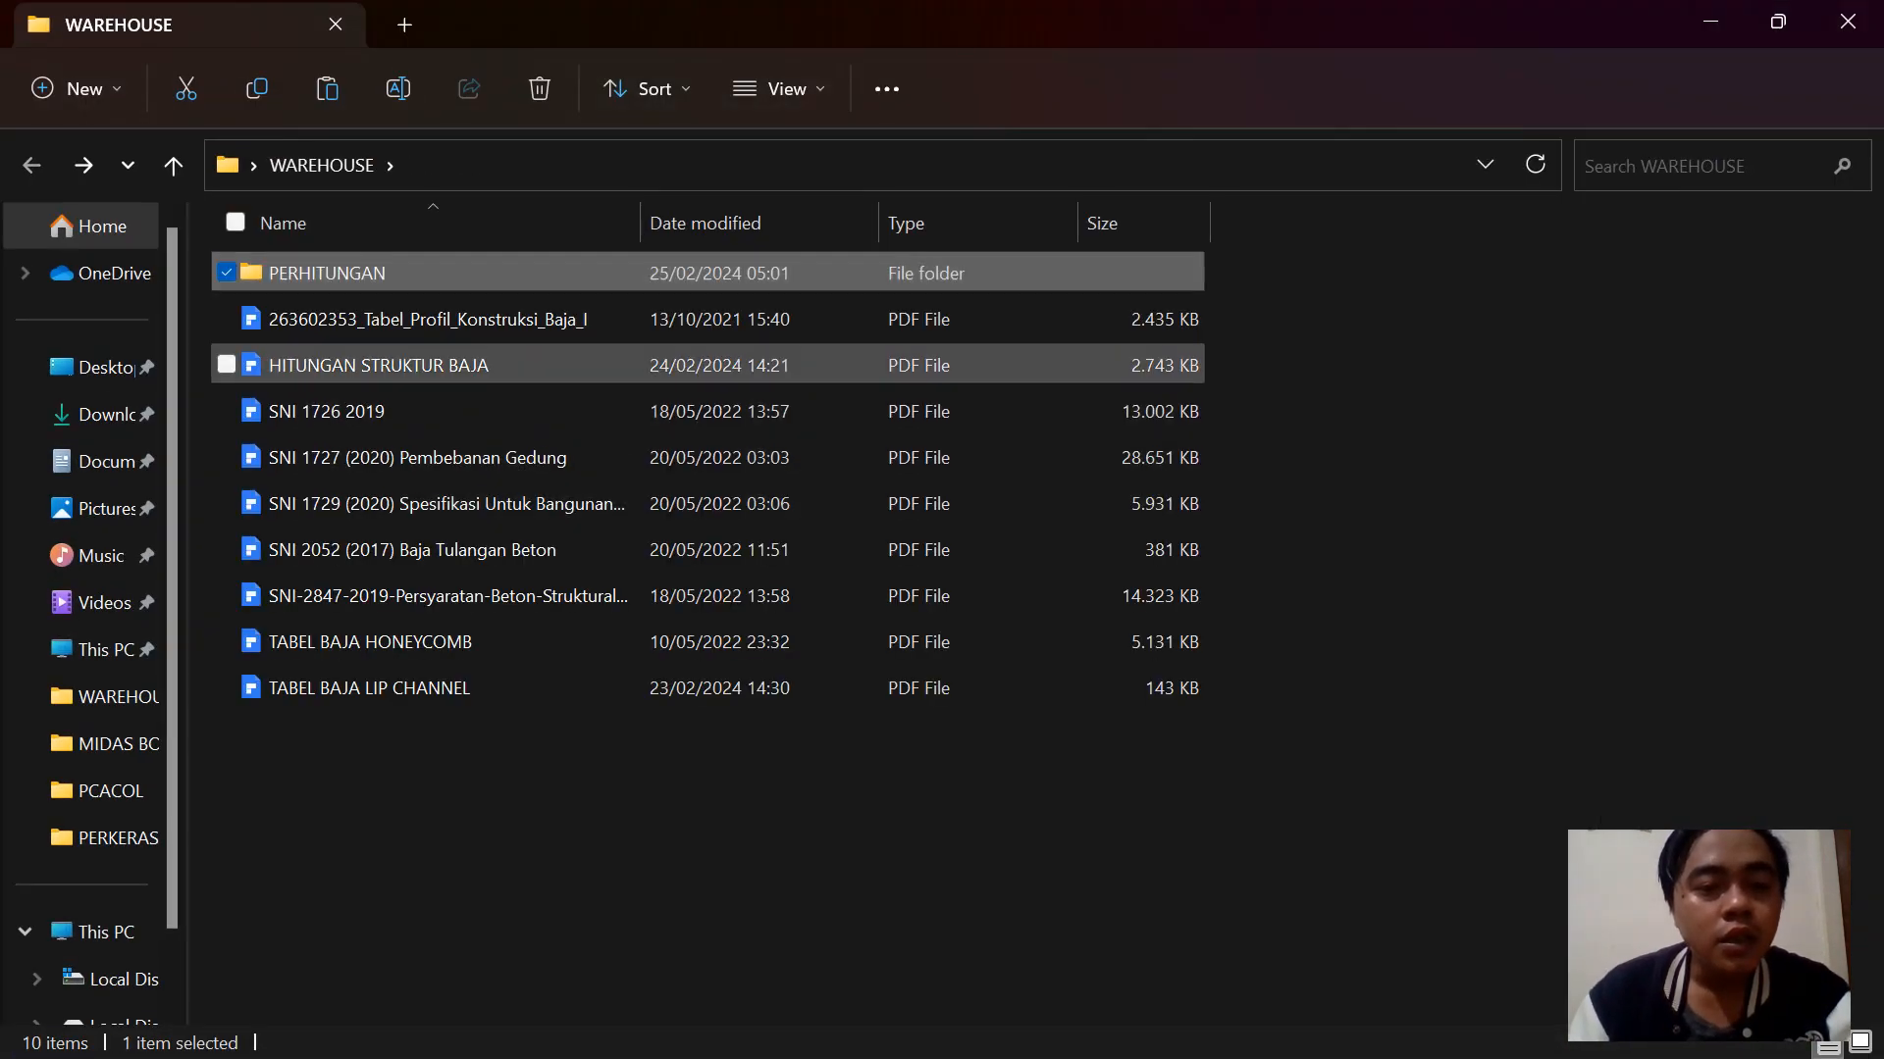
{"action": "left_click", "coordinate": [775, 366]}
{"action": "key", "text": "Down"}
{"action": "key", "text": "Down"}
{"action": "key", "text": "Down"}
{"action": "key", "text": "Down"}
{"action": "key", "text": "Down"}
{"action": "key", "text": "Down"}
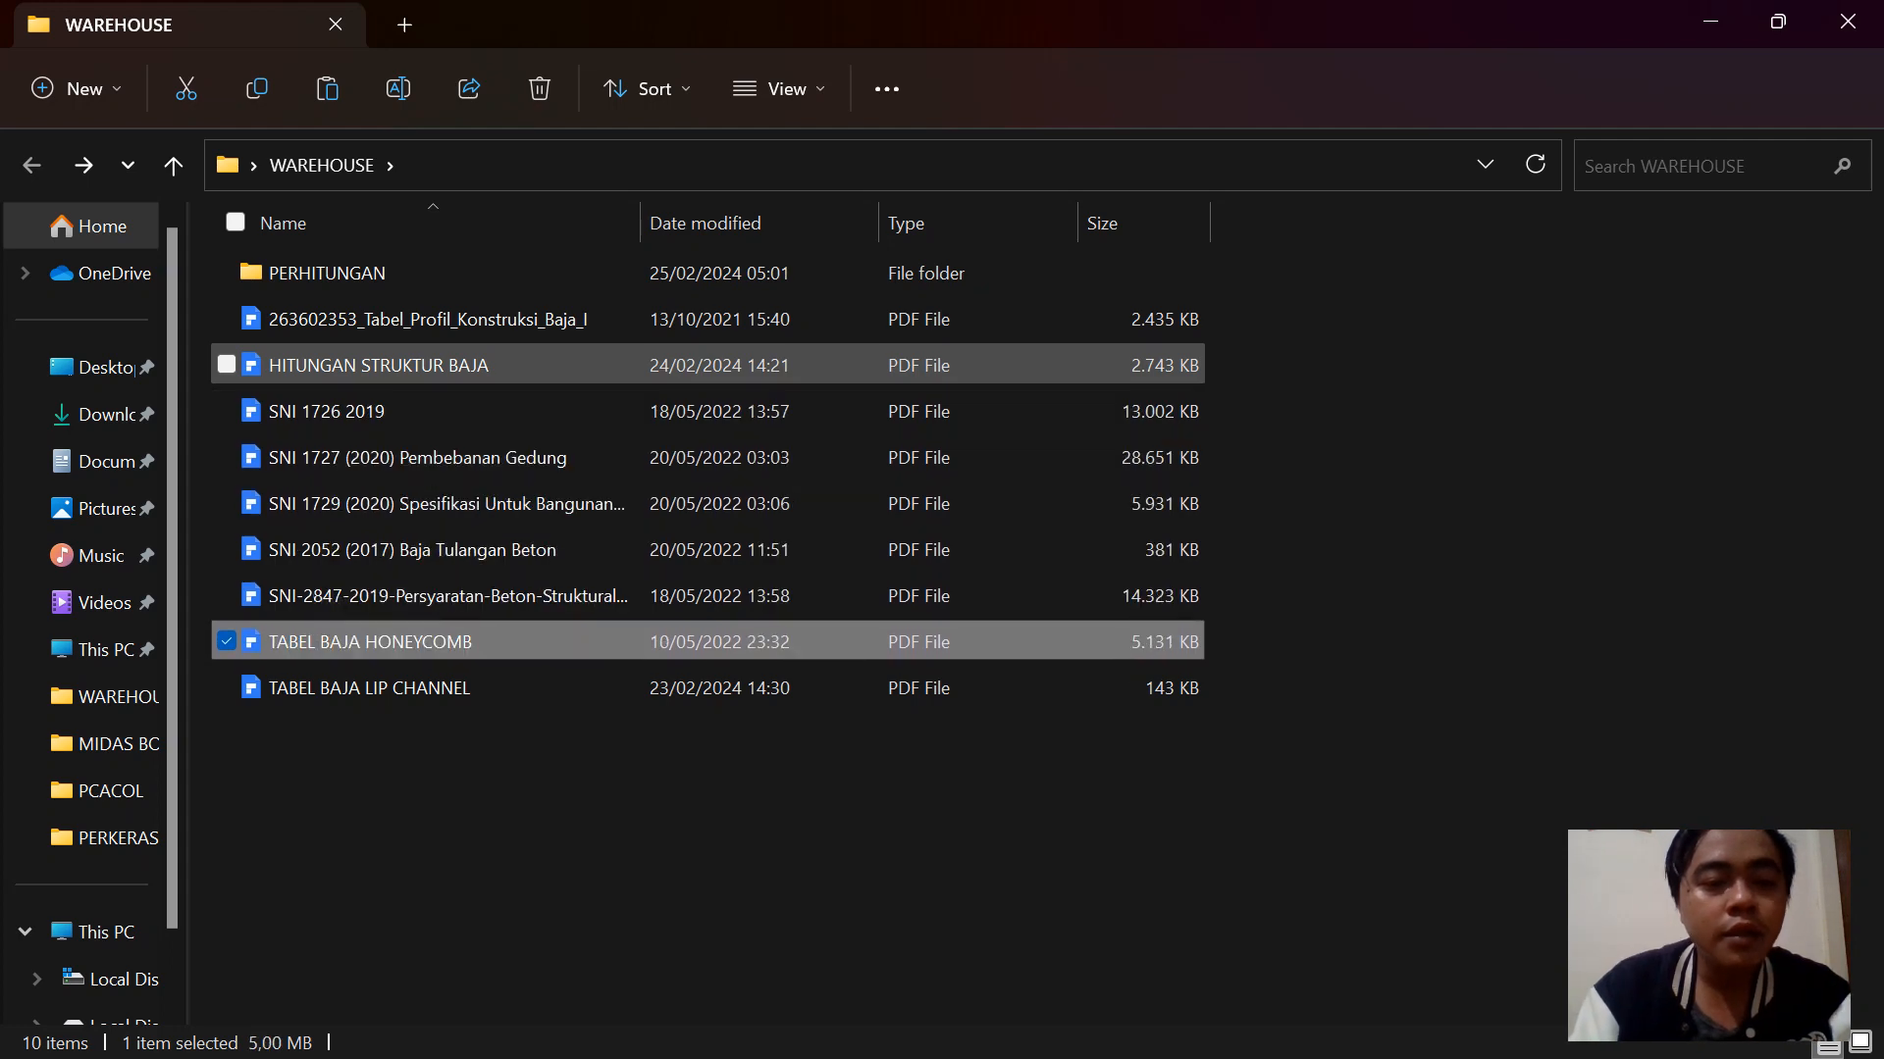
{"action": "key", "text": "Return"}
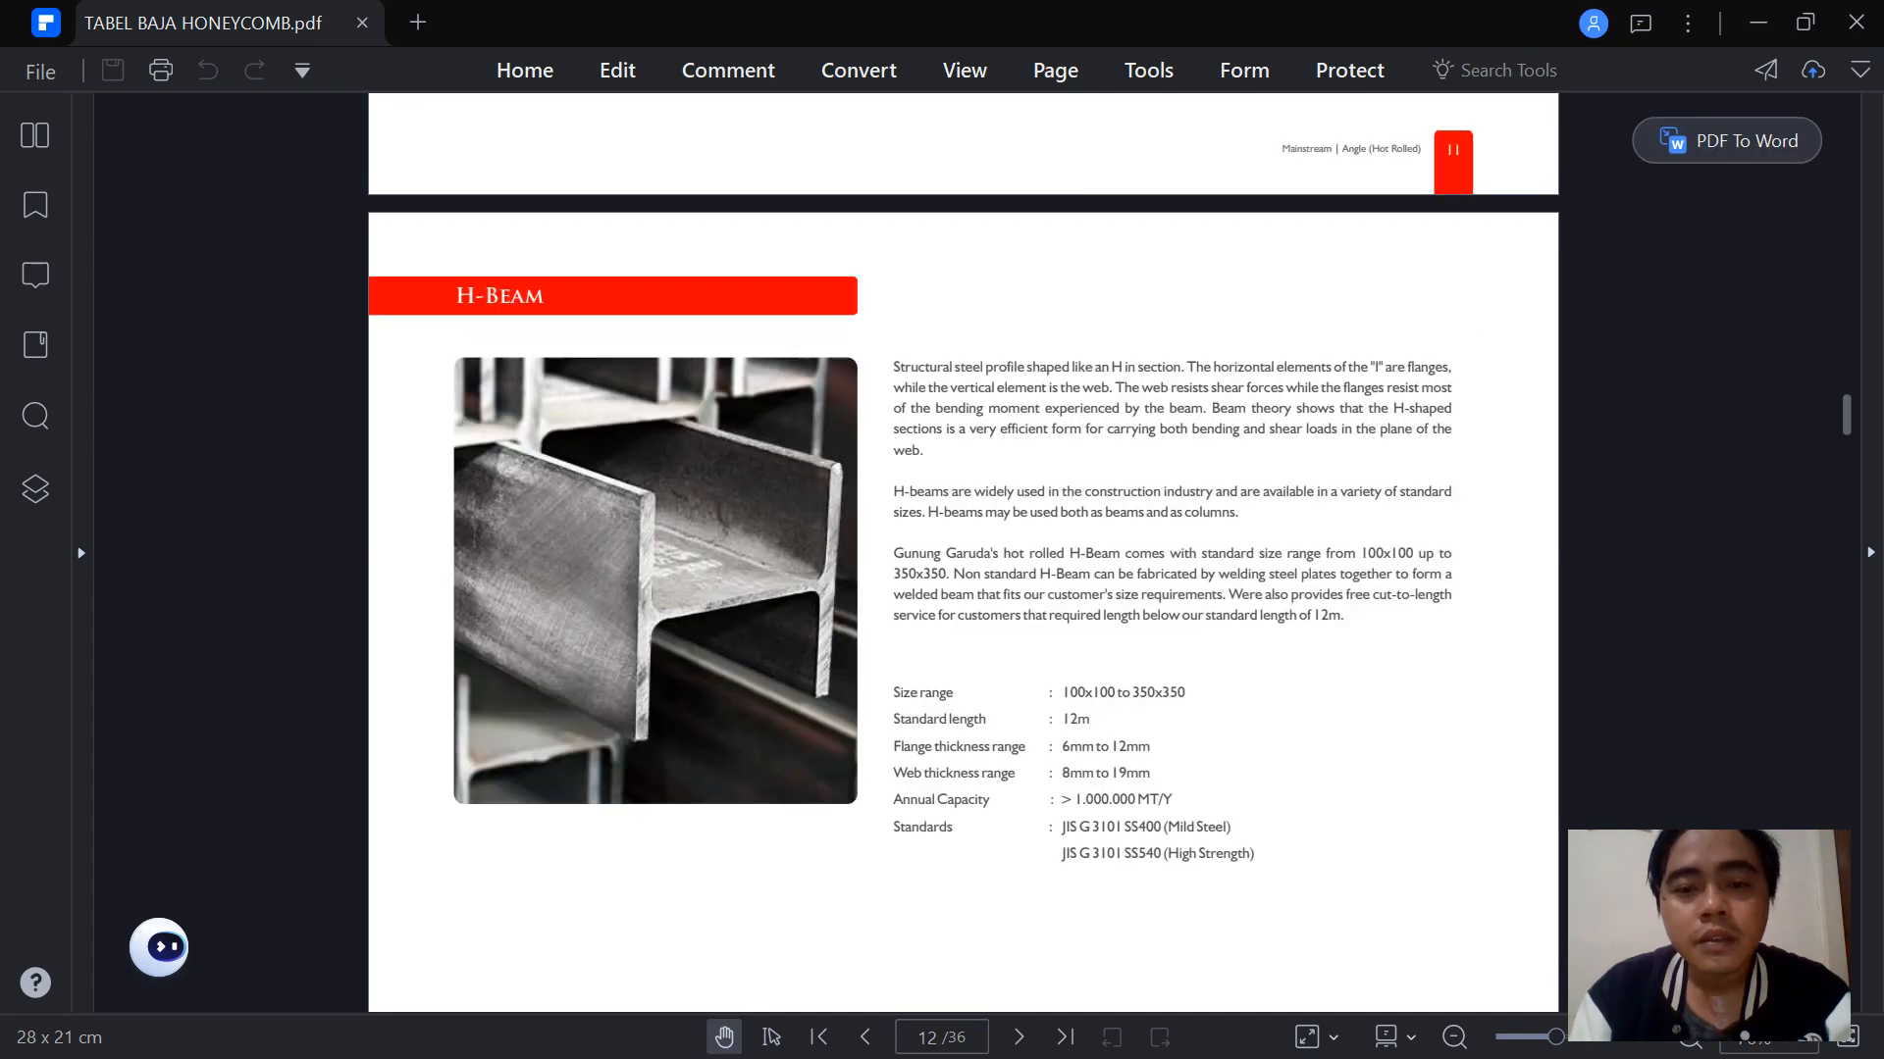
Examine the steel catalogue's H-beam, corresponding specification and chemical composition pages for SS400 data
{"action": "scroll", "coordinate": [963, 551], "scroll_direction": "down", "scroll_amount": 1}
{"action": "scroll", "coordinate": [963, 551], "scroll_direction": "down", "scroll_amount": 8}
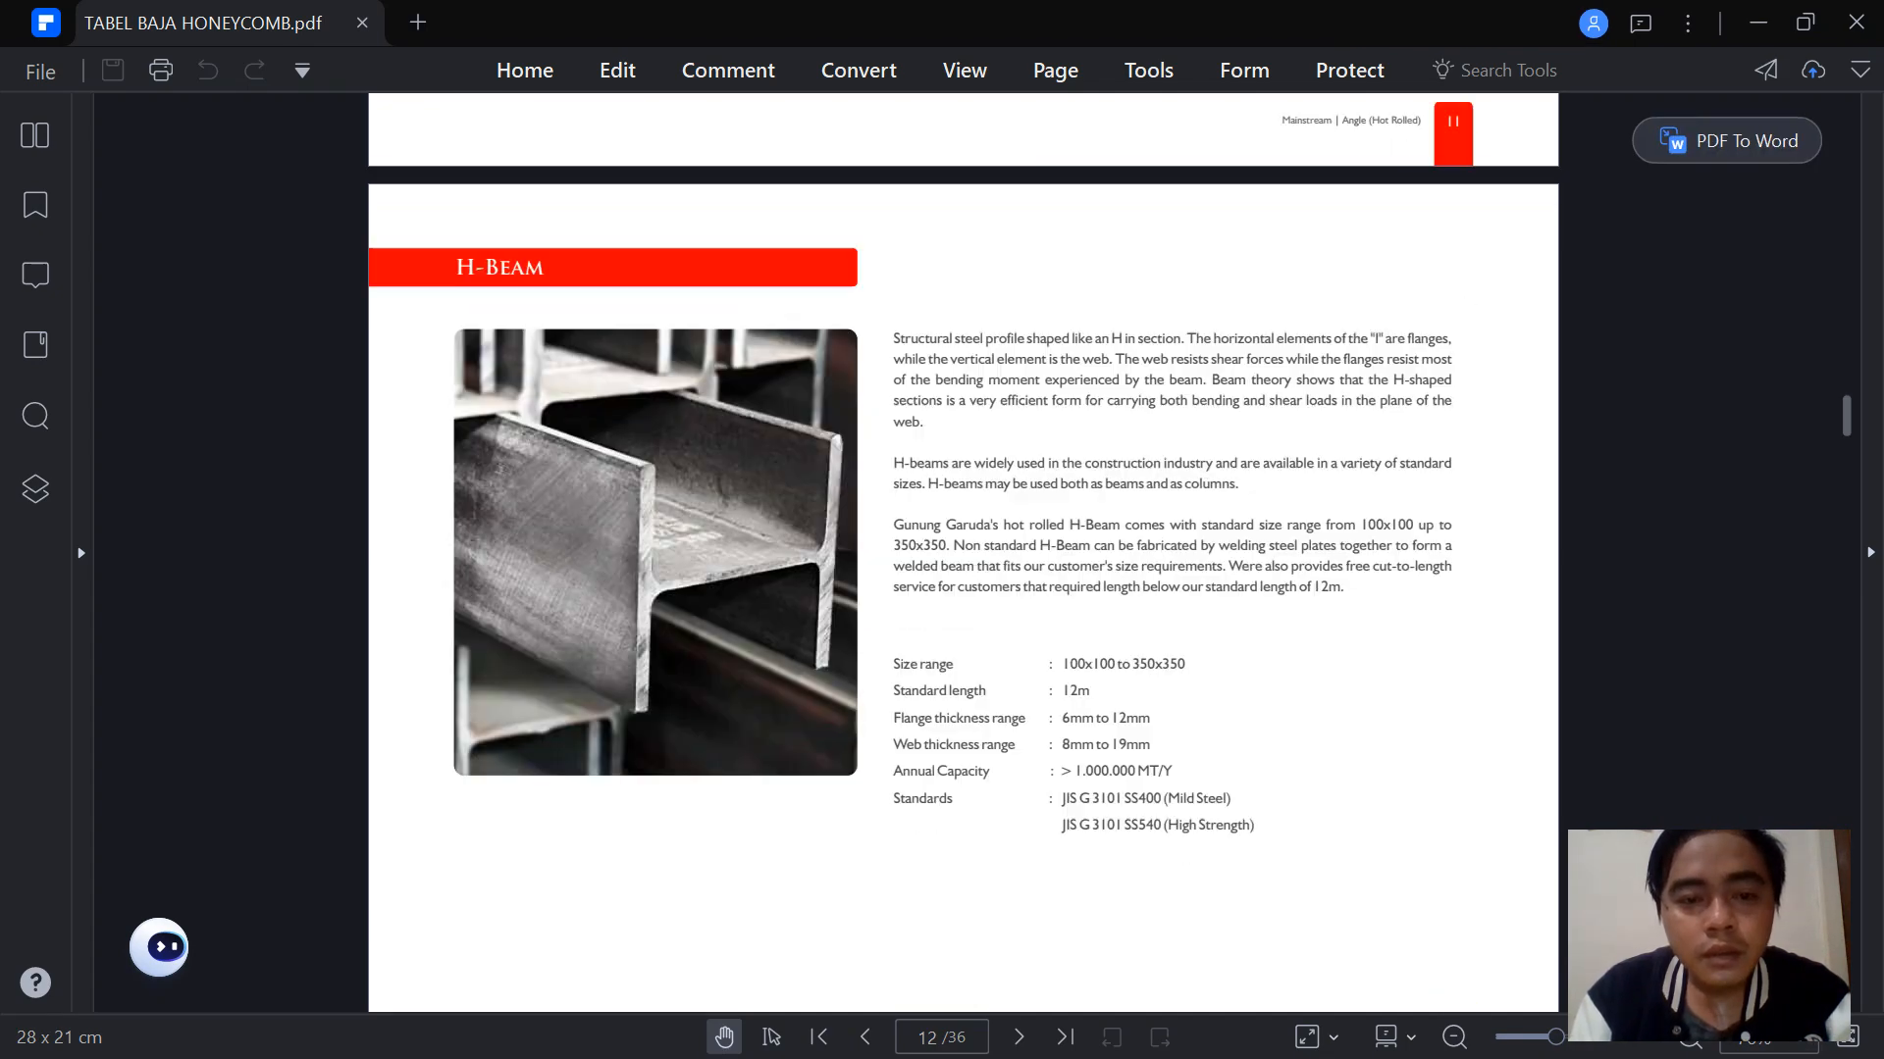
{"action": "scroll", "coordinate": [963, 551], "scroll_direction": "down", "scroll_amount": 8}
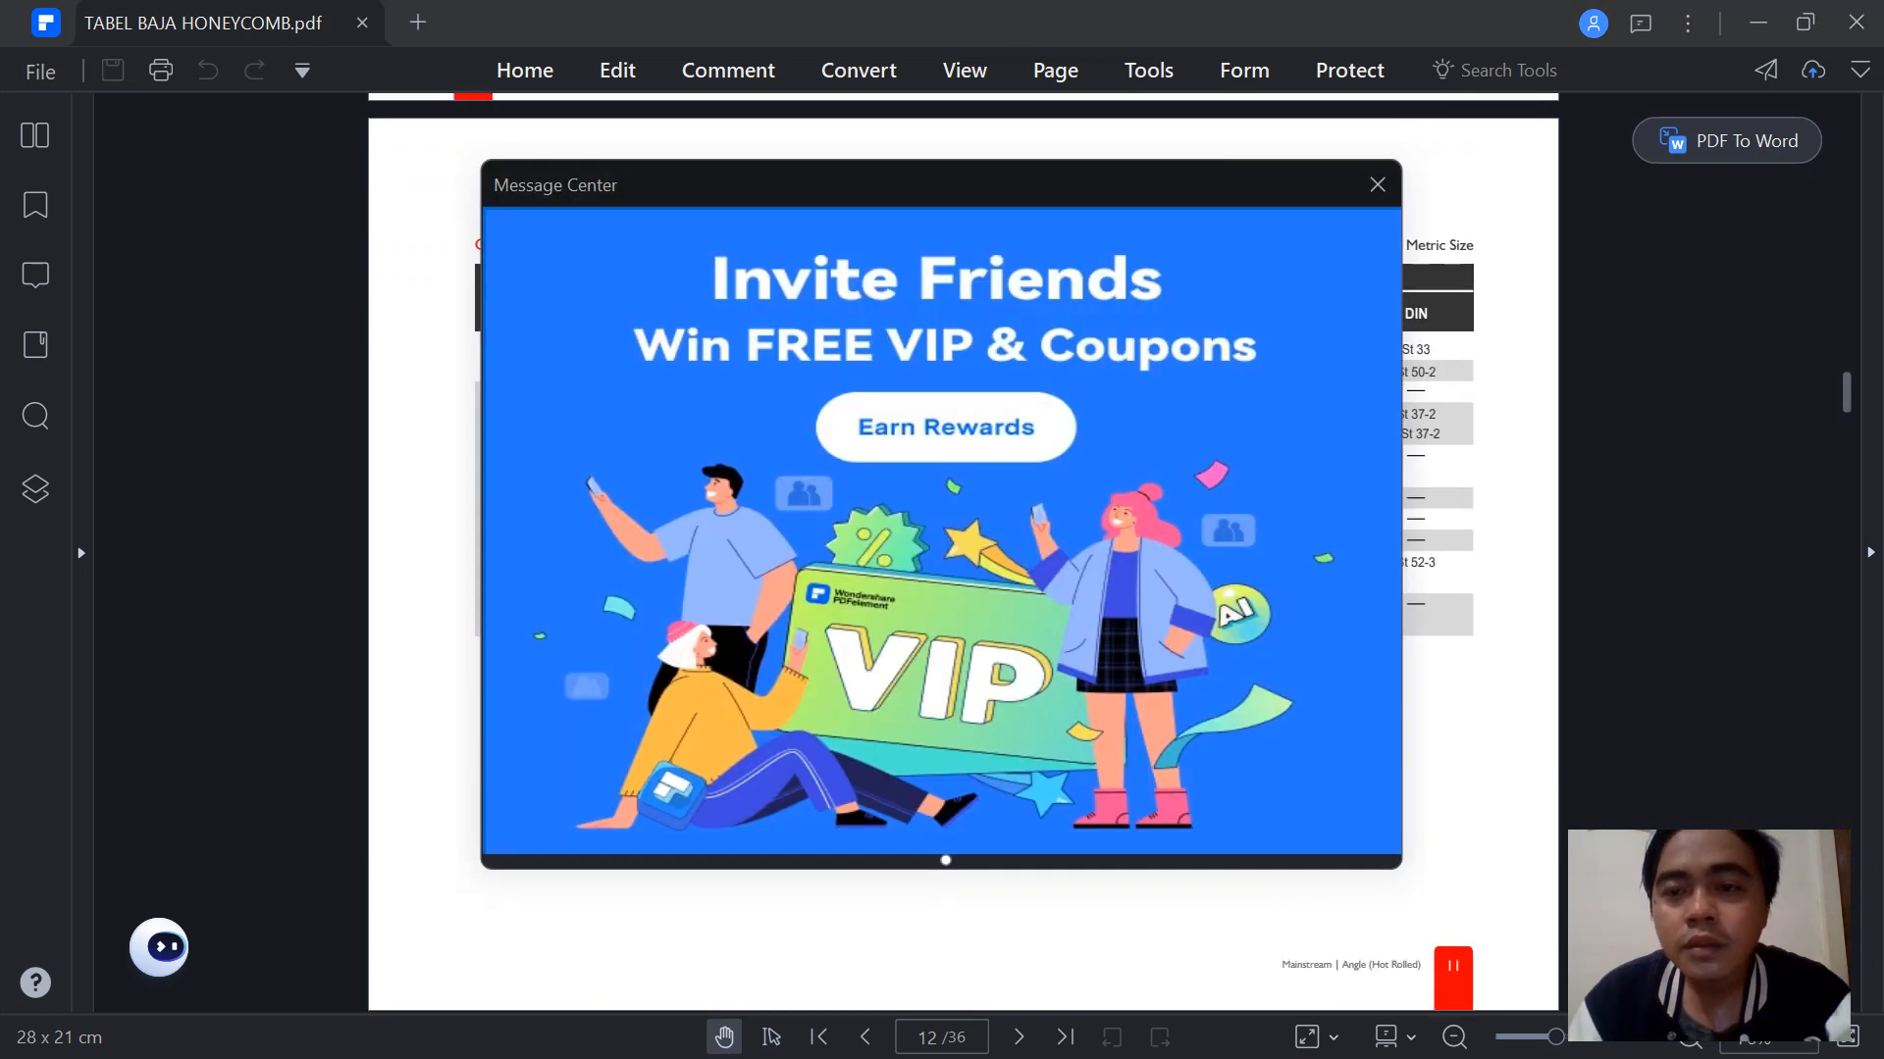
{"action": "left_click", "coordinate": [1377, 184]}
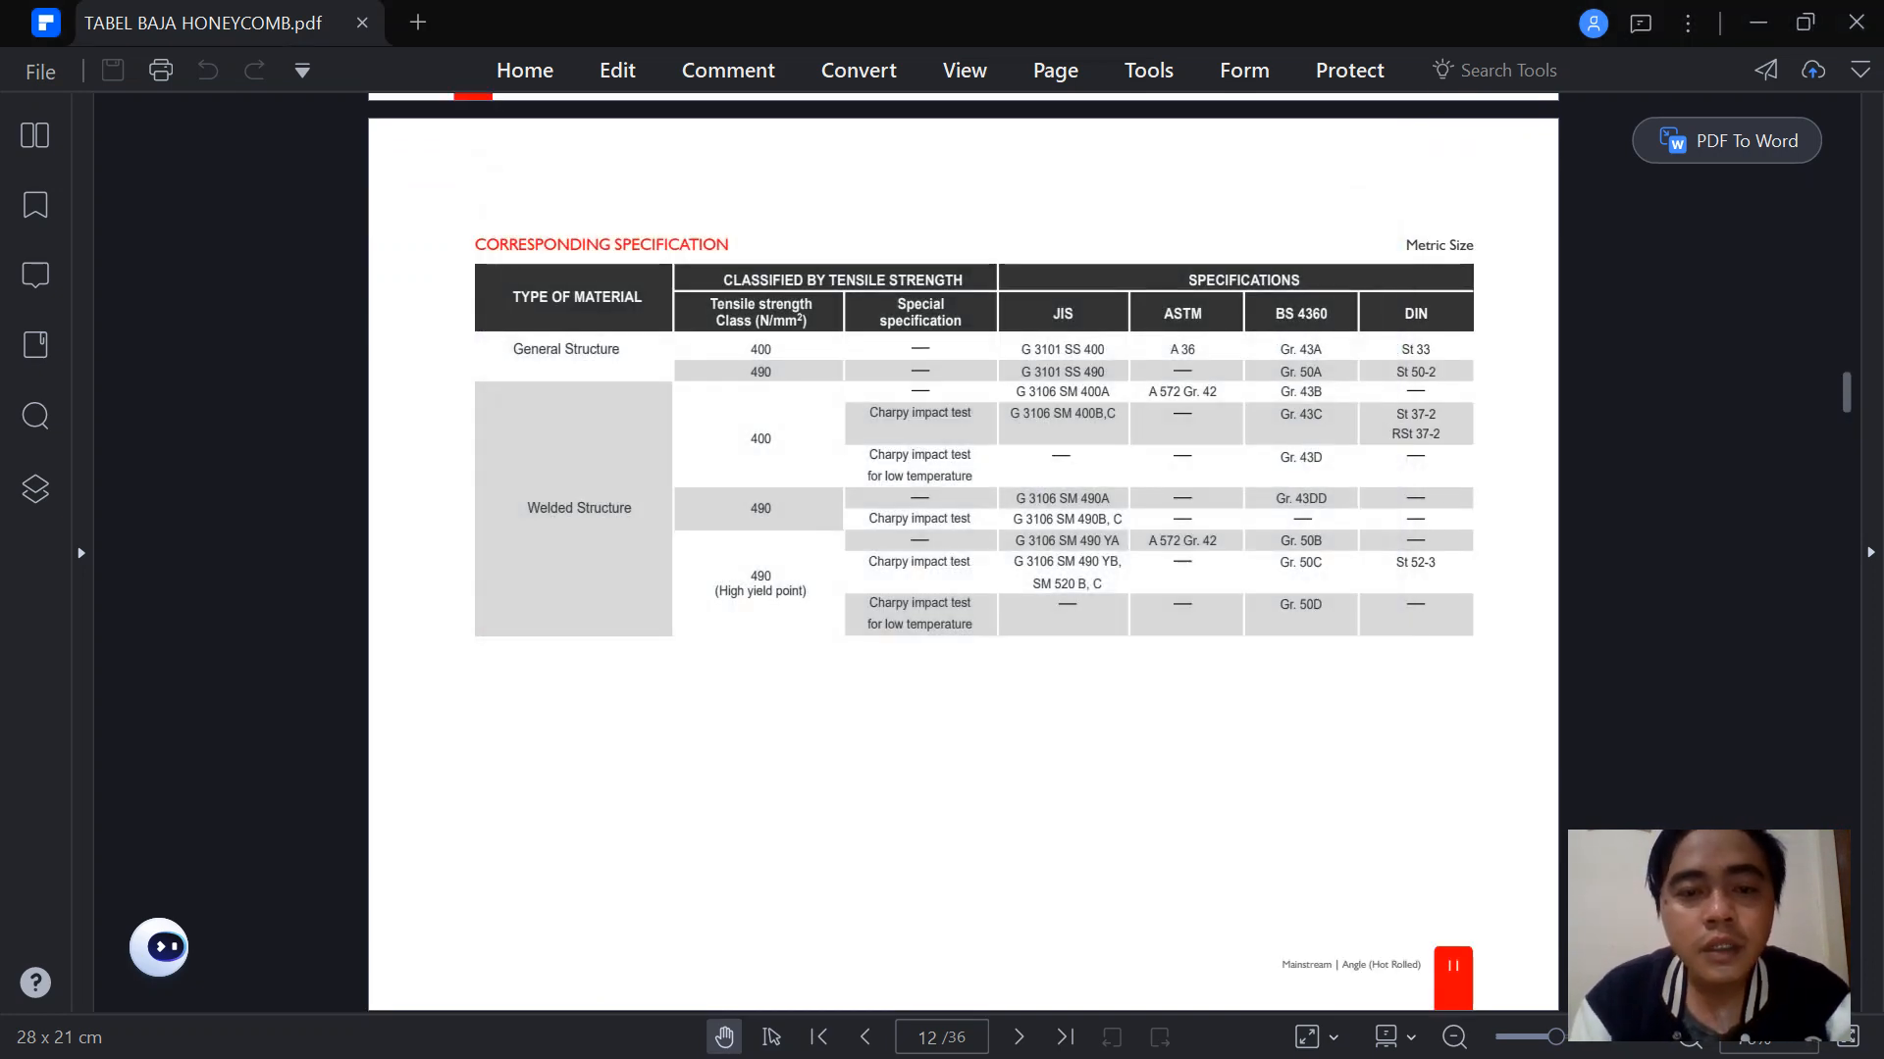
{"action": "scroll", "coordinate": [963, 552], "scroll_direction": "up", "scroll_amount": 8}
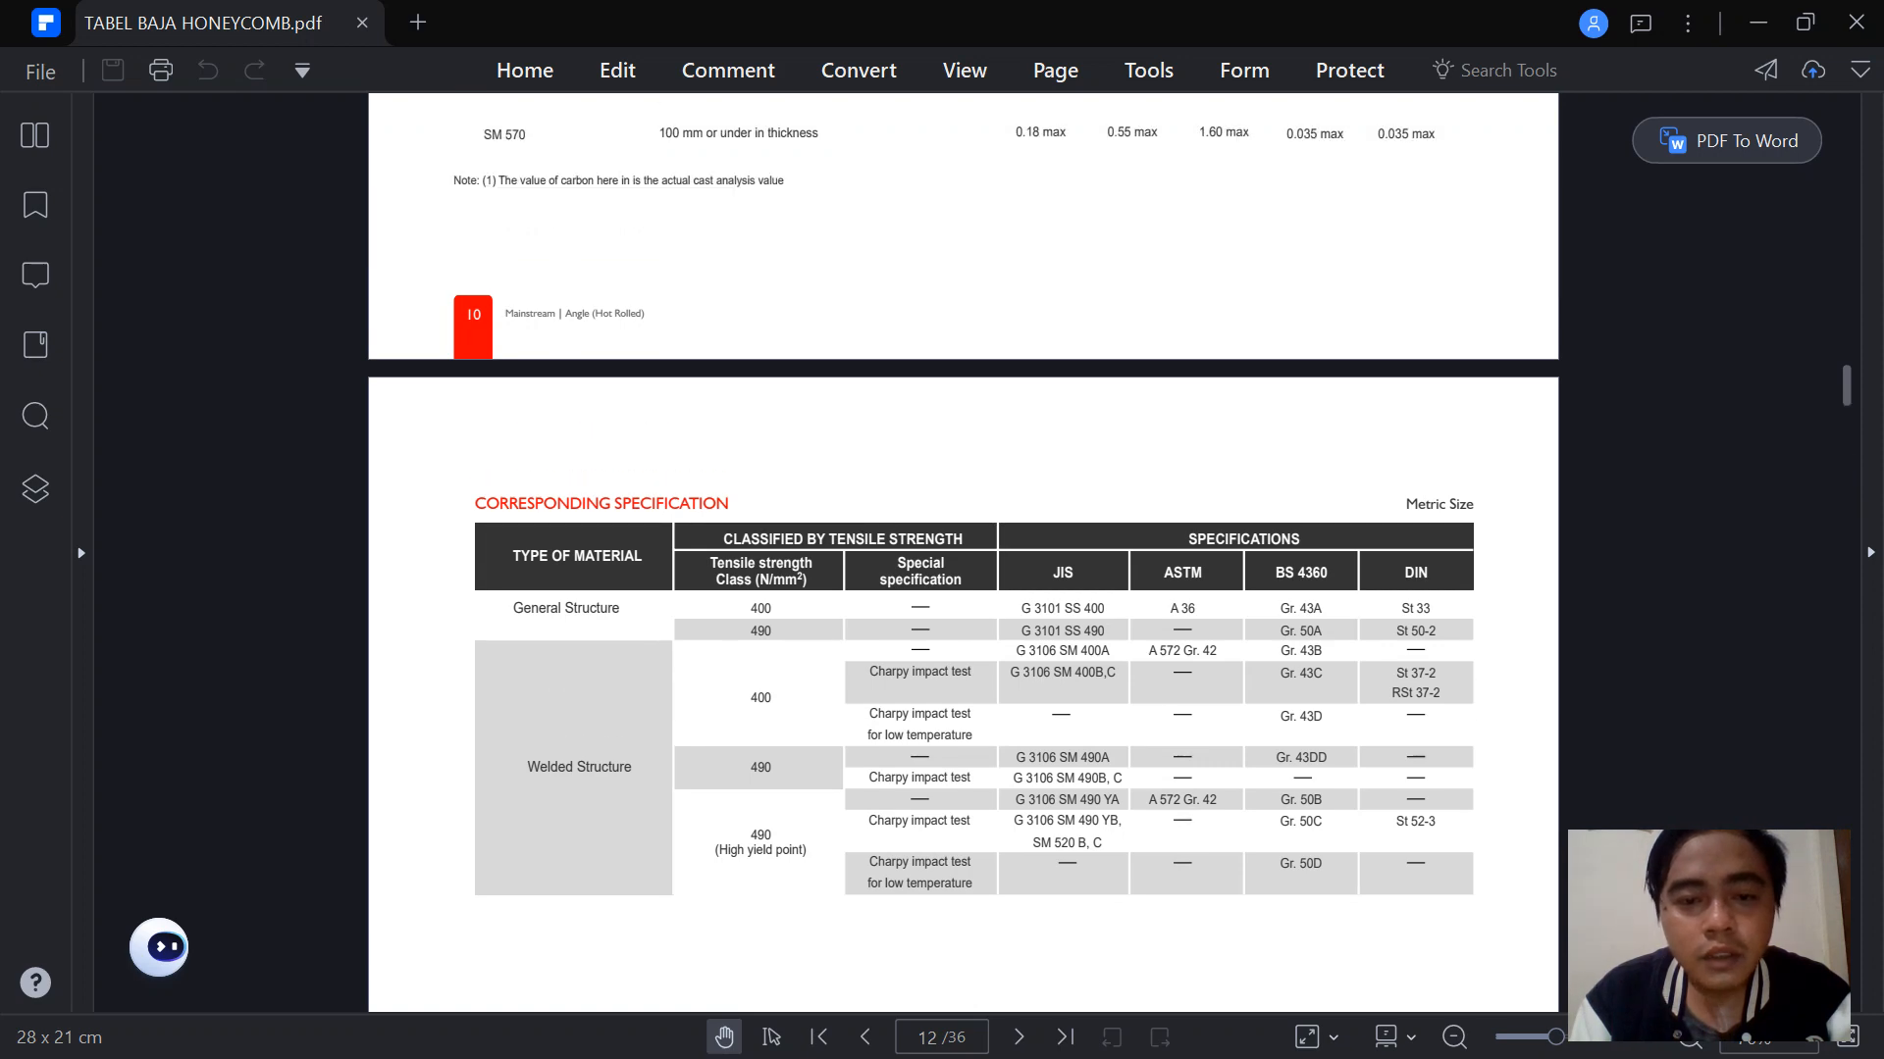
{"action": "scroll", "coordinate": [964, 552], "scroll_direction": "up", "scroll_amount": 1}
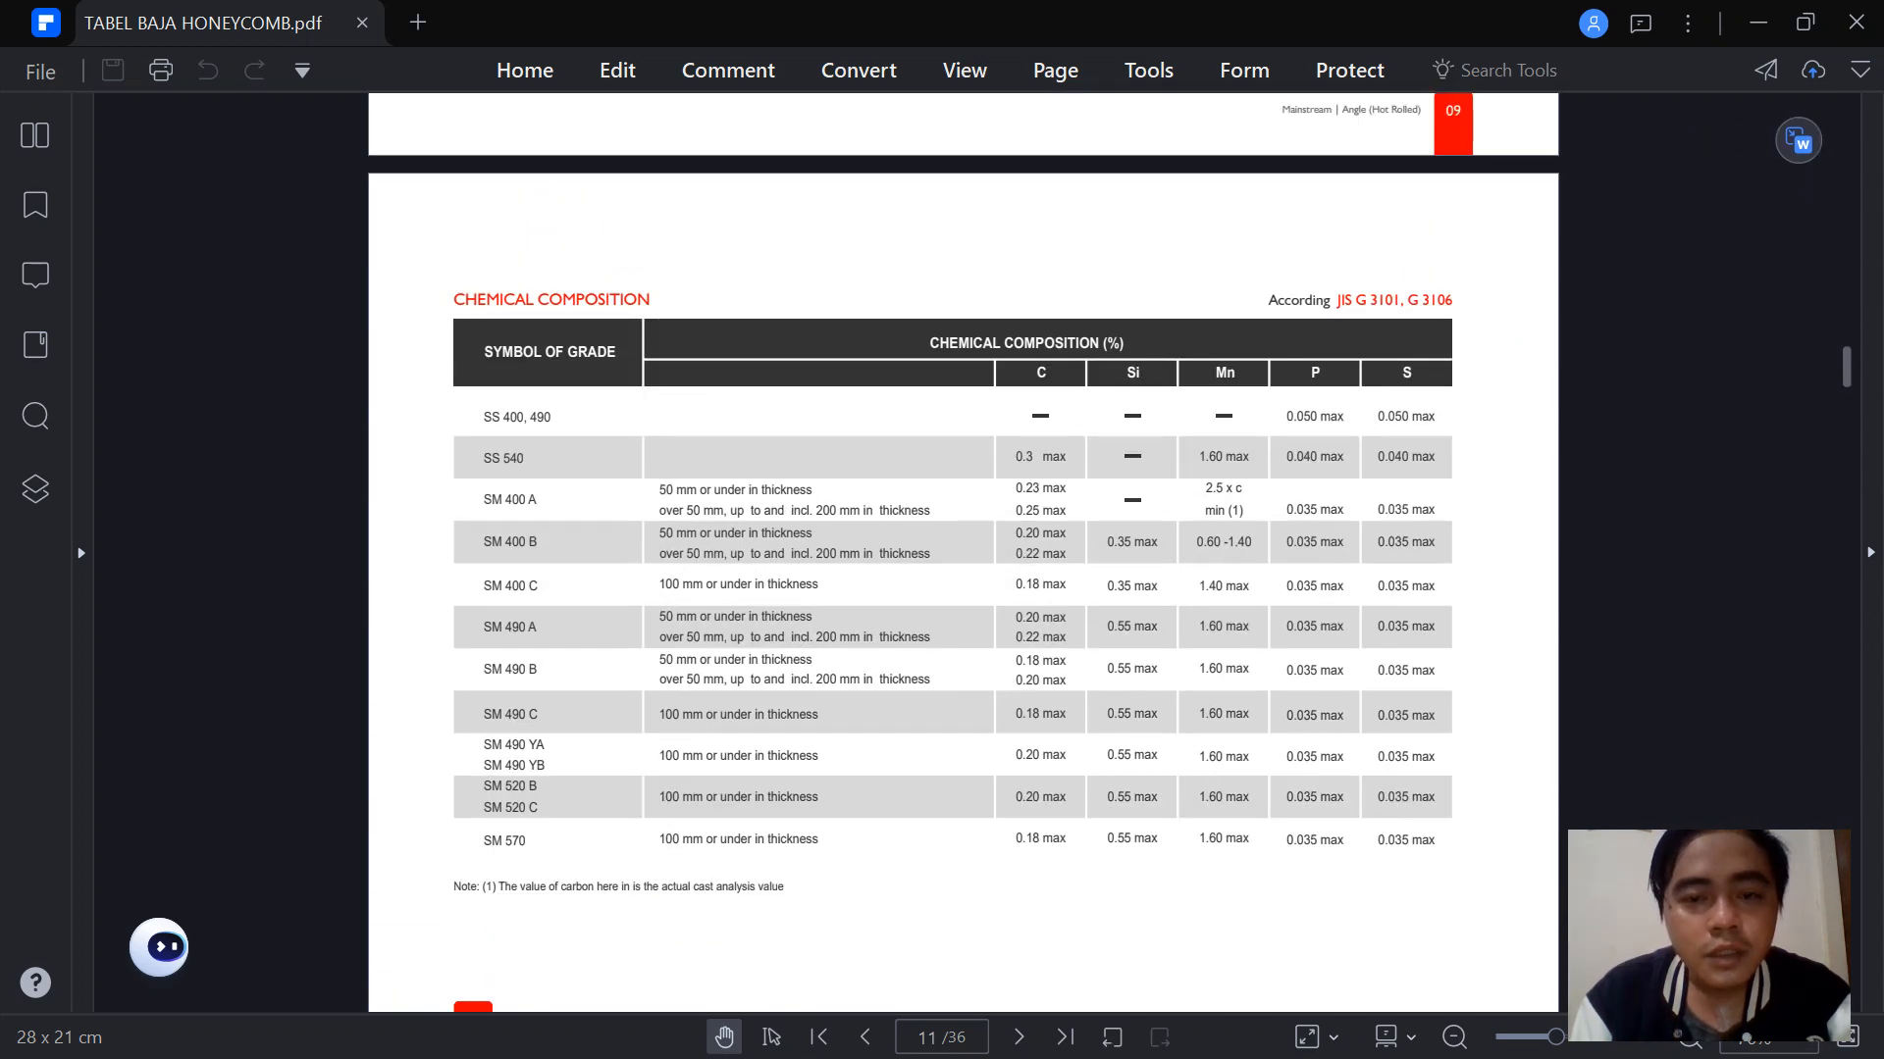
{"action": "scroll", "coordinate": [963, 552], "scroll_direction": "up", "scroll_amount": 2}
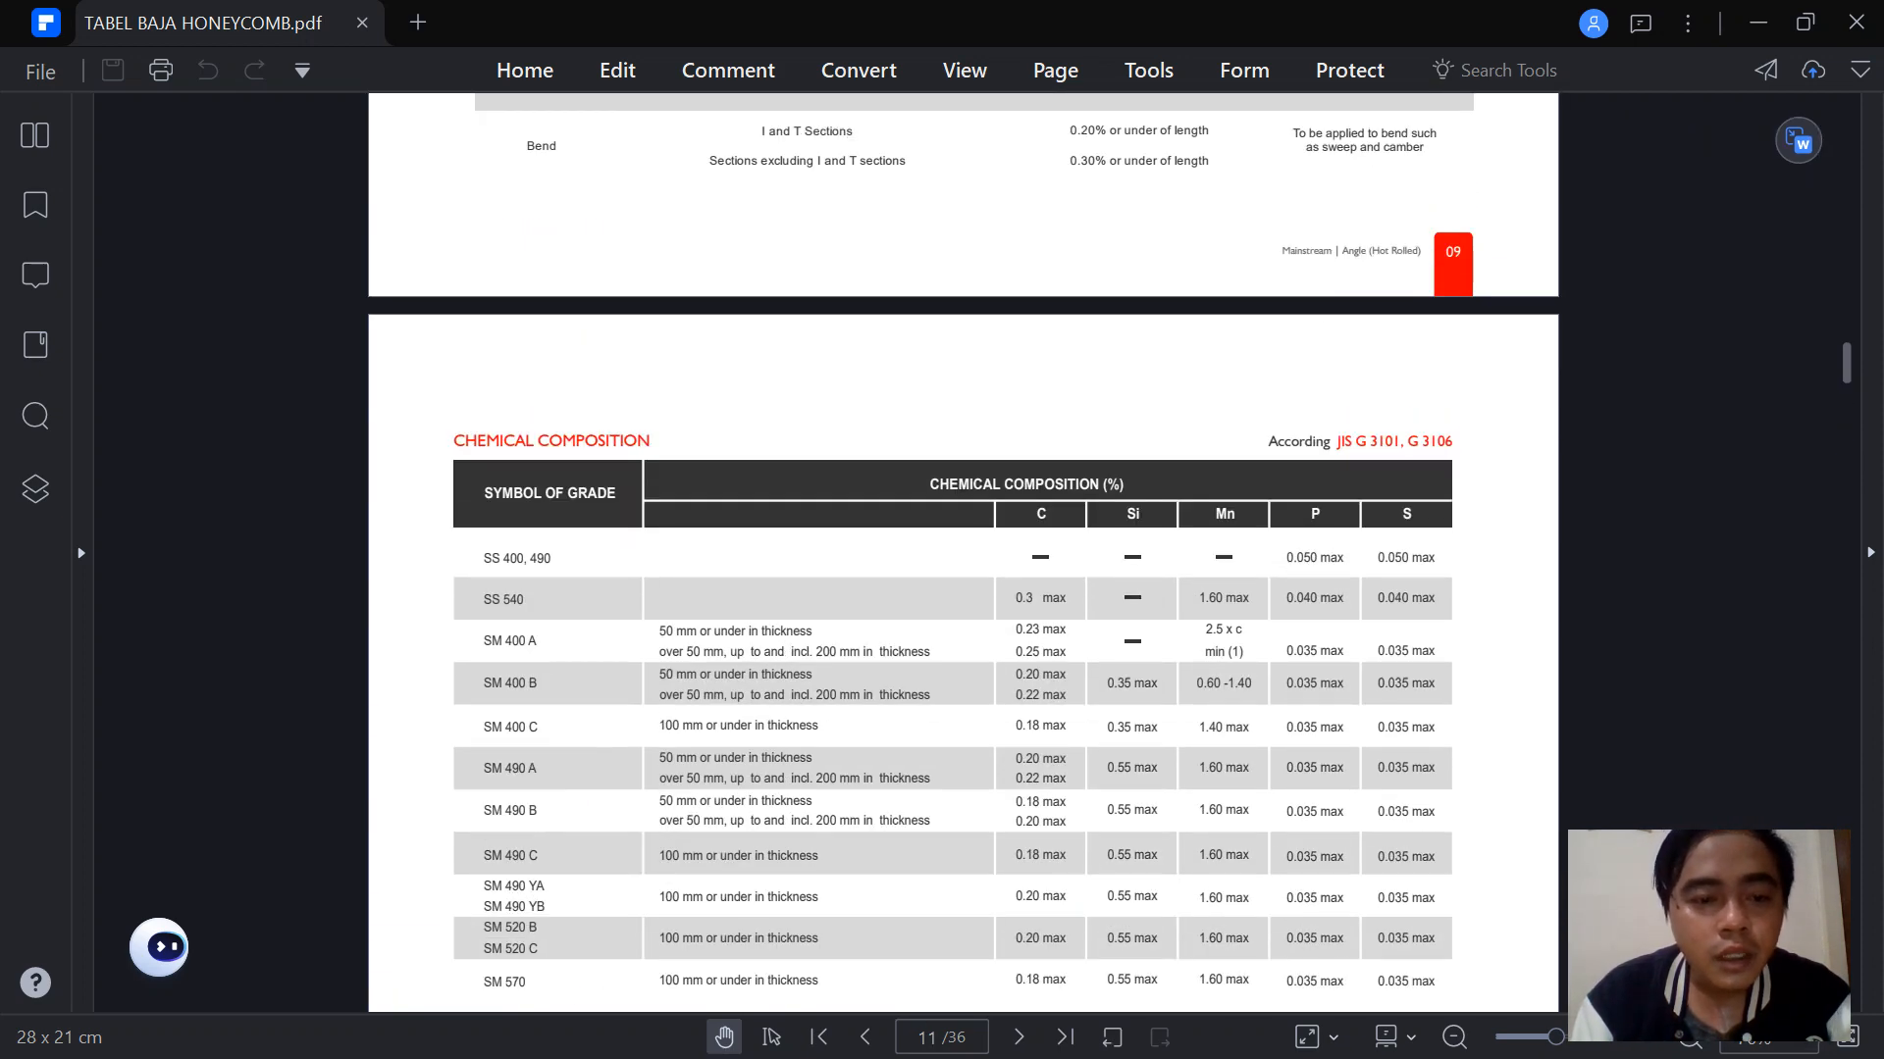
{"action": "scroll", "coordinate": [964, 552], "scroll_direction": "down", "scroll_amount": 20}
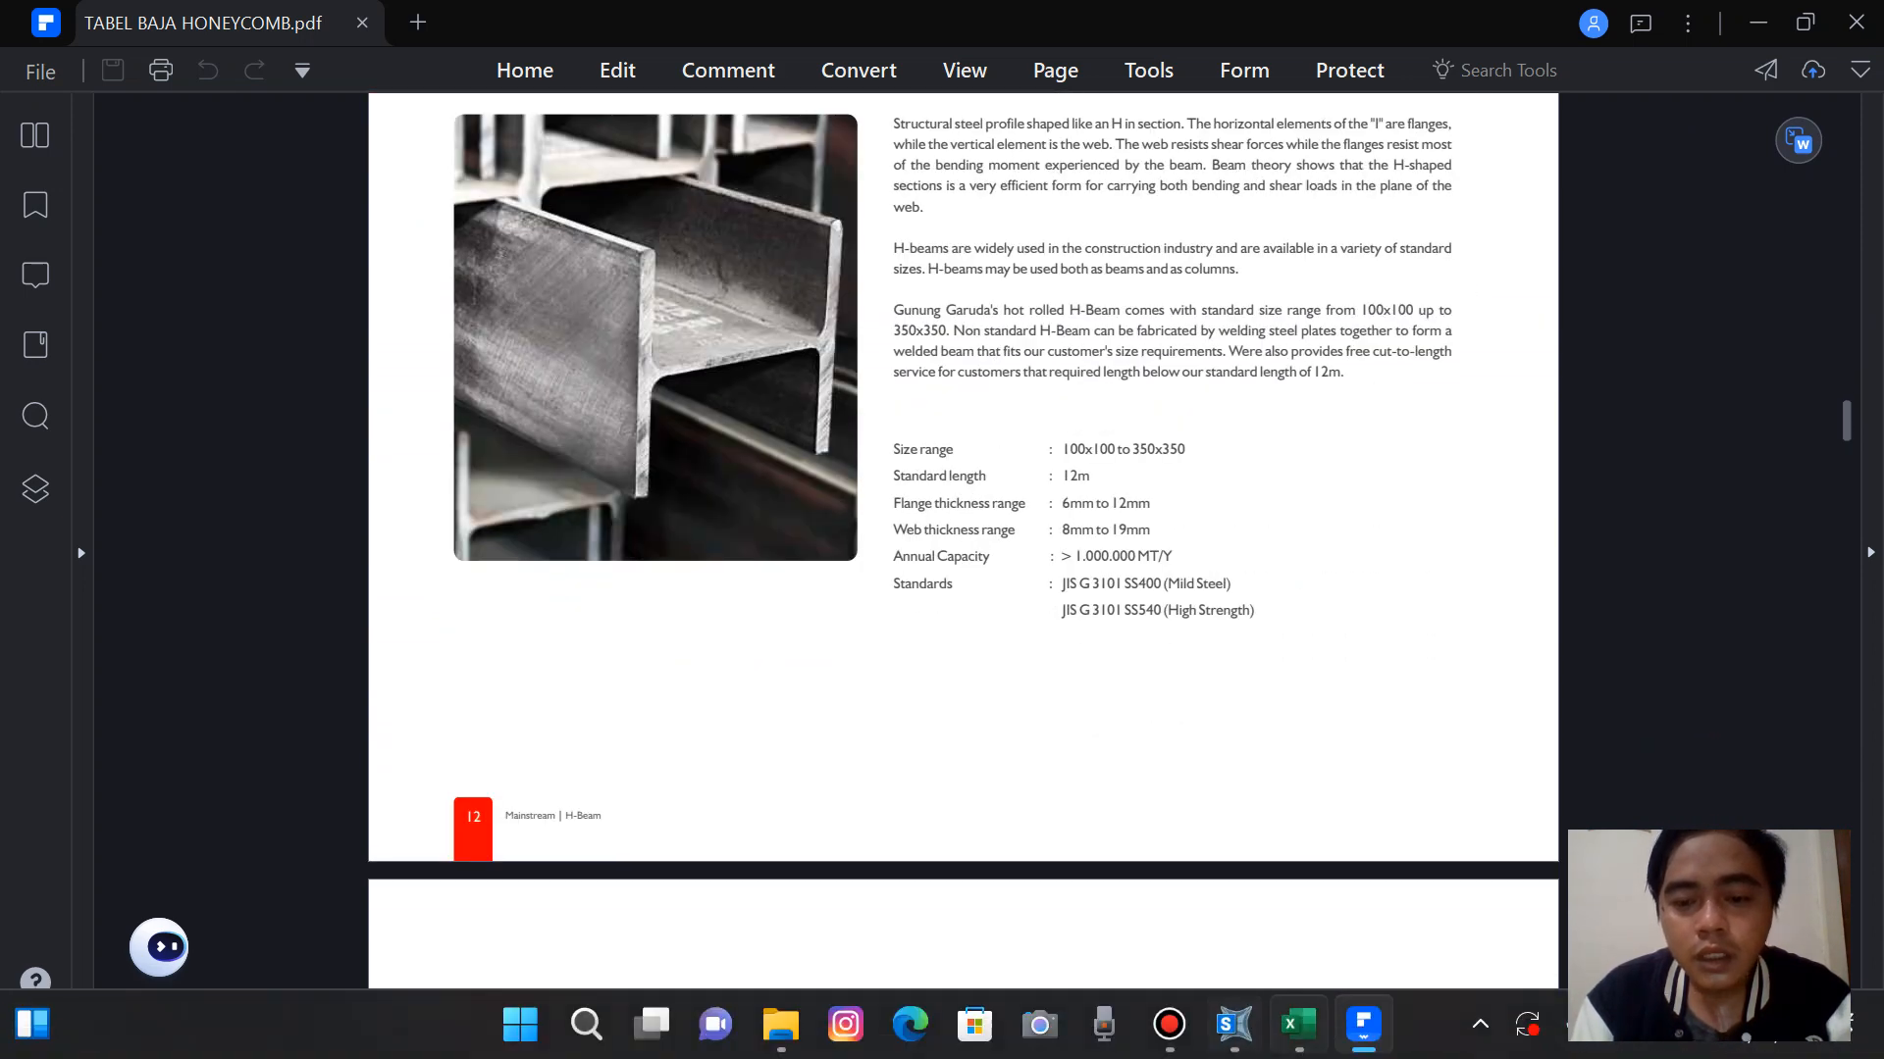
{"action": "scroll", "coordinate": [963, 551], "scroll_direction": "down", "scroll_amount": 1}
{"action": "scroll", "coordinate": [964, 552], "scroll_direction": "down", "scroll_amount": 9}
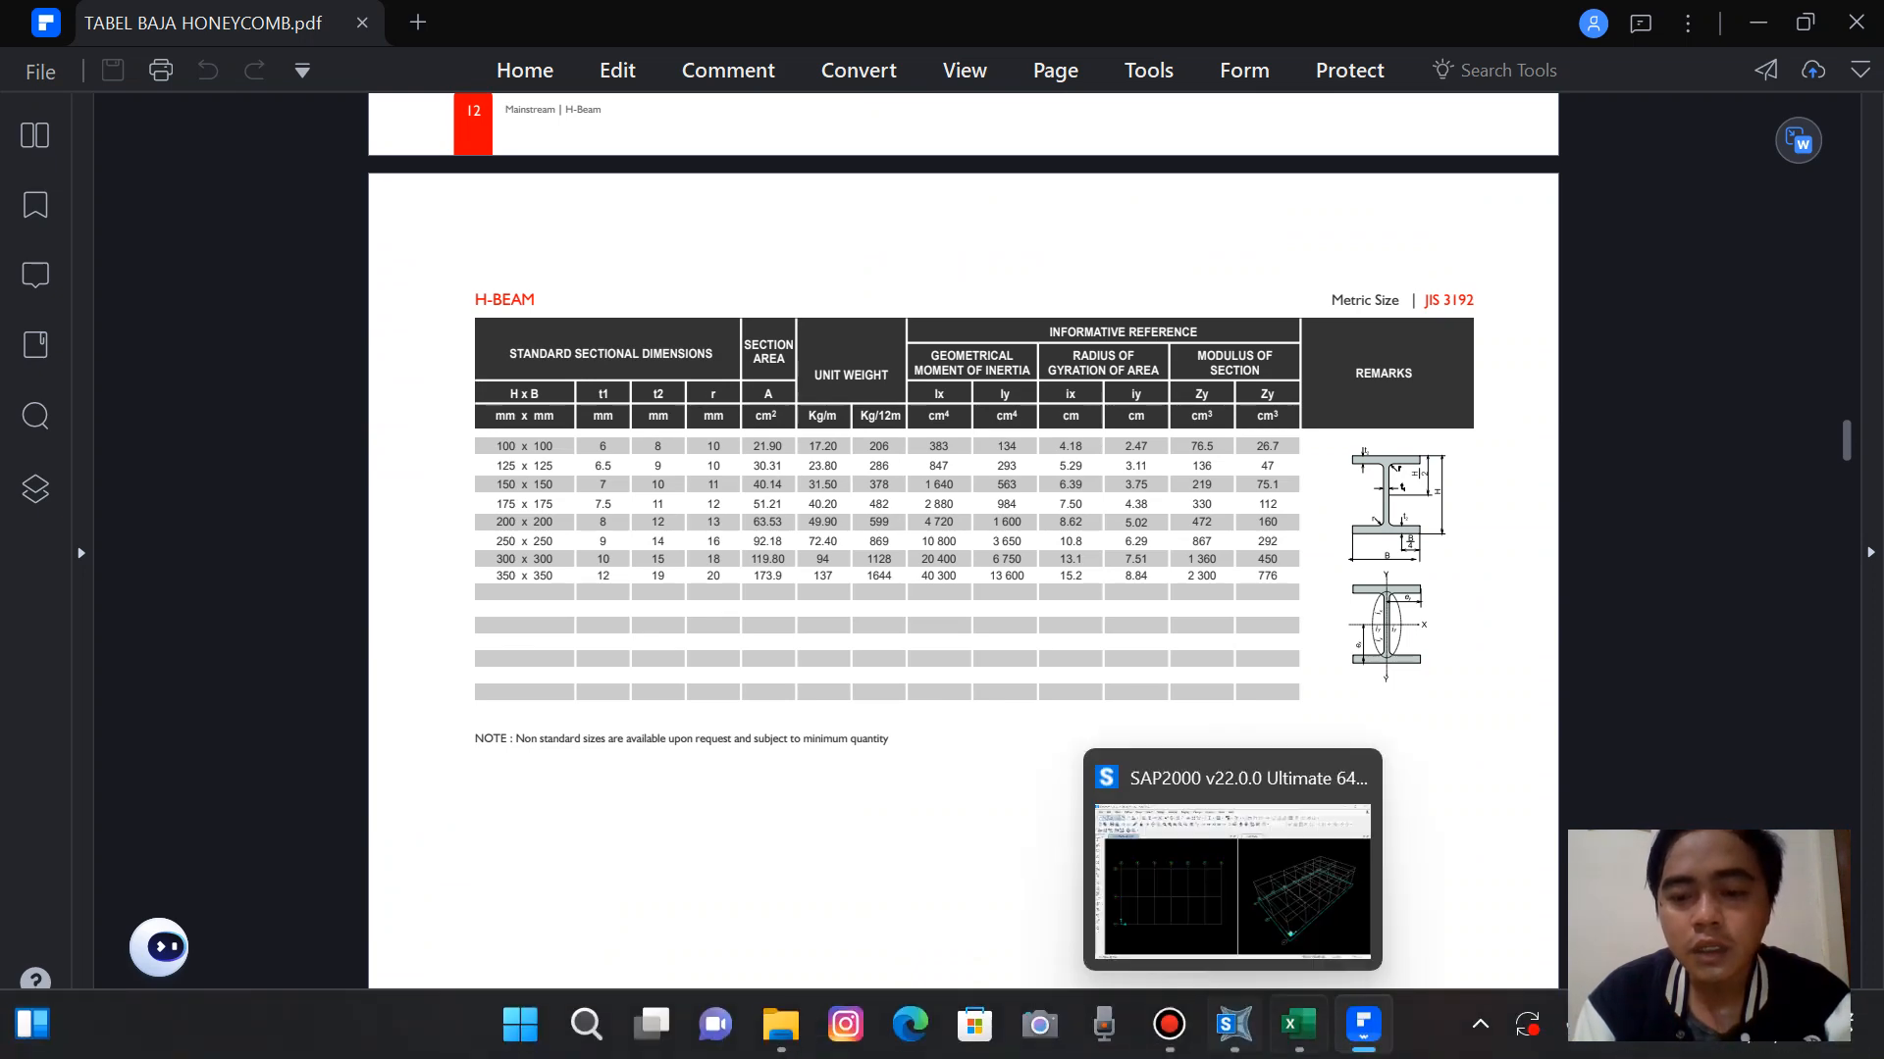
Switch to the WAREHOUSE workbook in Excel and check the SS400 yield and tensile stresses in the Menghitung Dimensi Gording section
{"action": "mouse_move", "coordinate": [1234, 1024]}
{"action": "left_click", "coordinate": [1298, 1024]}
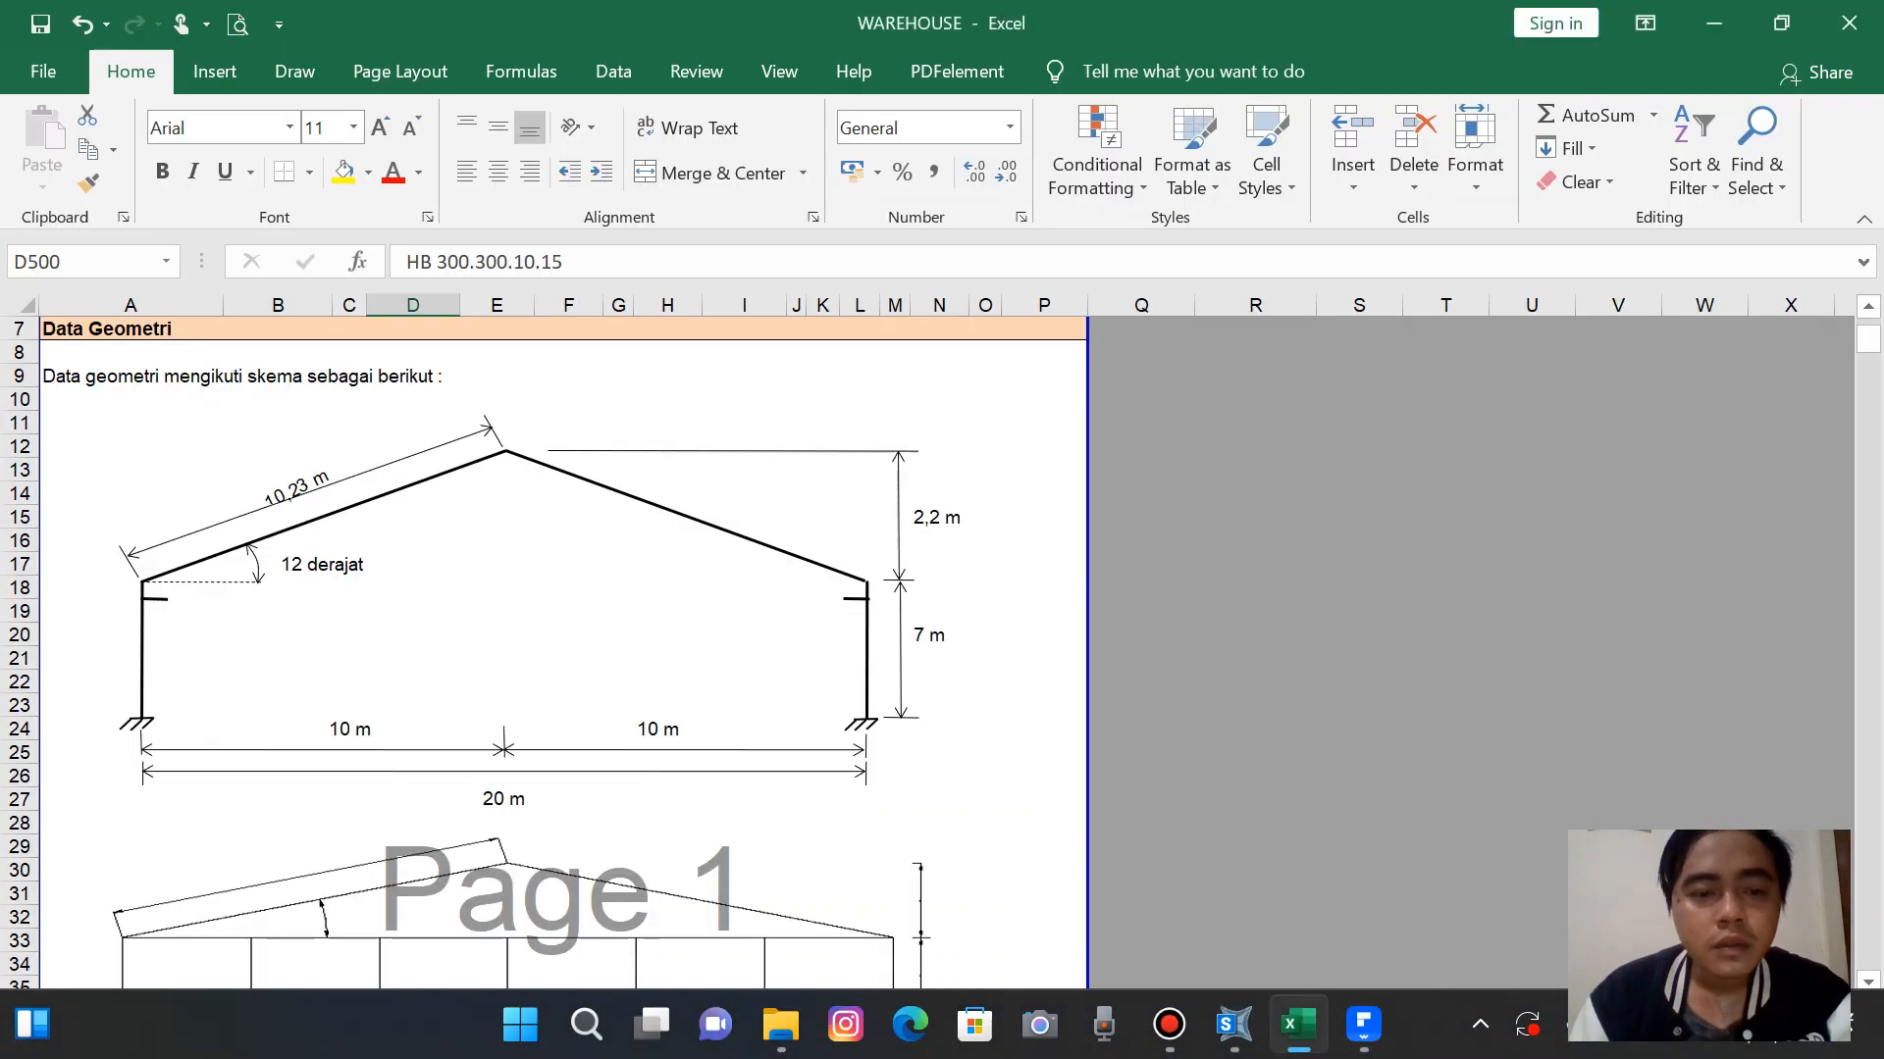
{"action": "scroll", "coordinate": [559, 648], "scroll_direction": "down", "scroll_amount": 10}
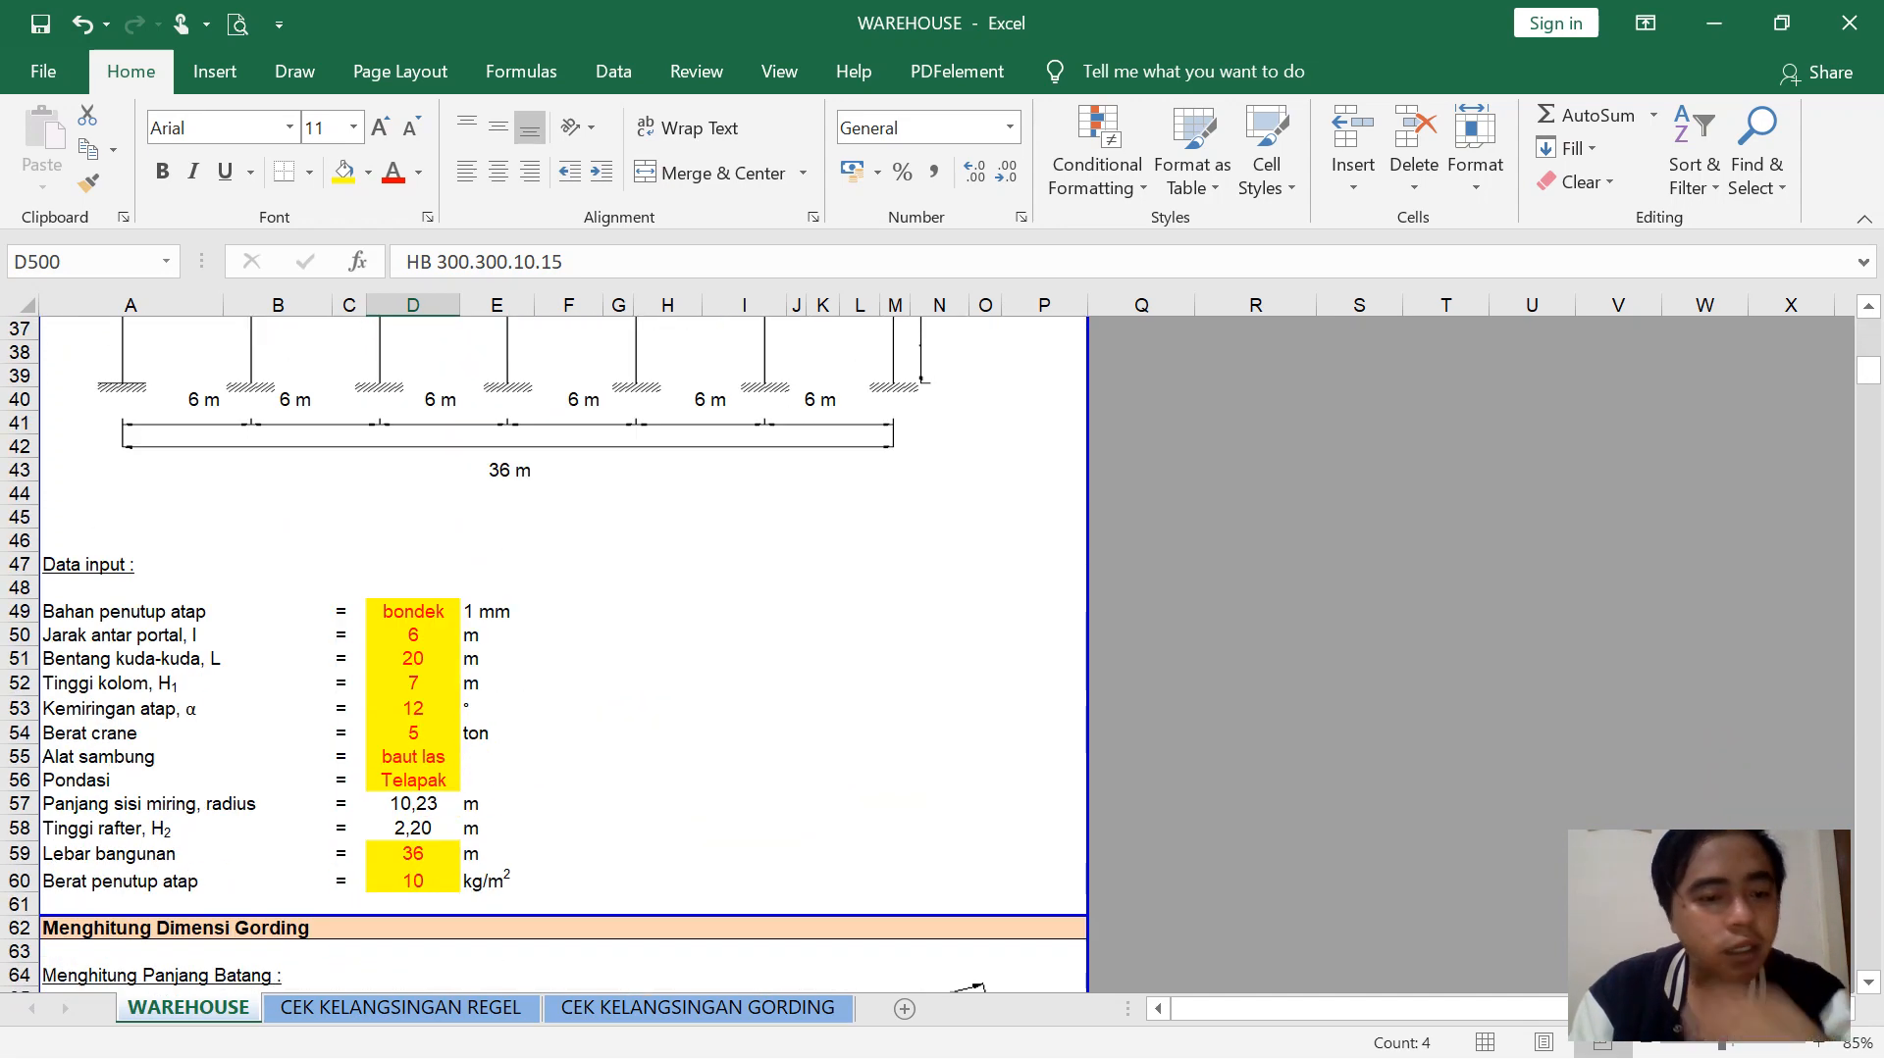
{"action": "scroll", "coordinate": [545, 654], "scroll_direction": "down", "scroll_amount": 3}
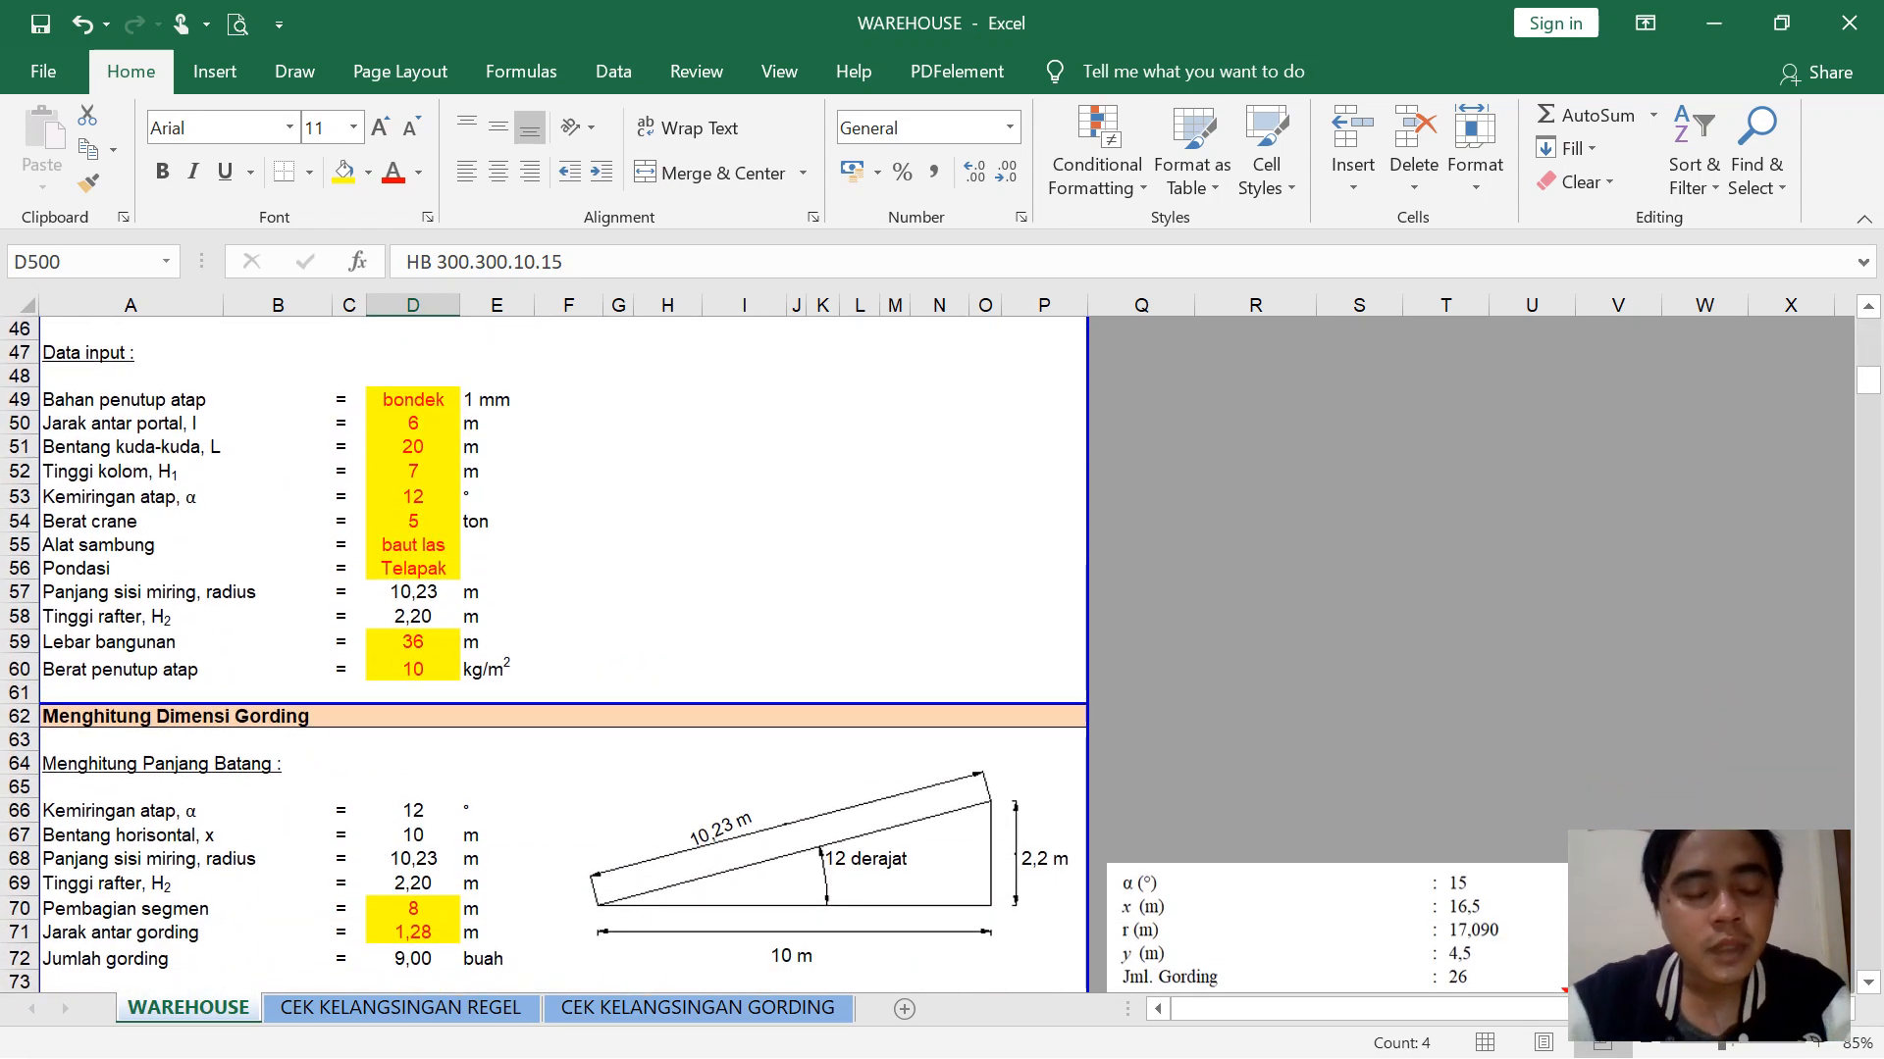
{"action": "scroll", "coordinate": [544, 654], "scroll_direction": "down", "scroll_amount": 2}
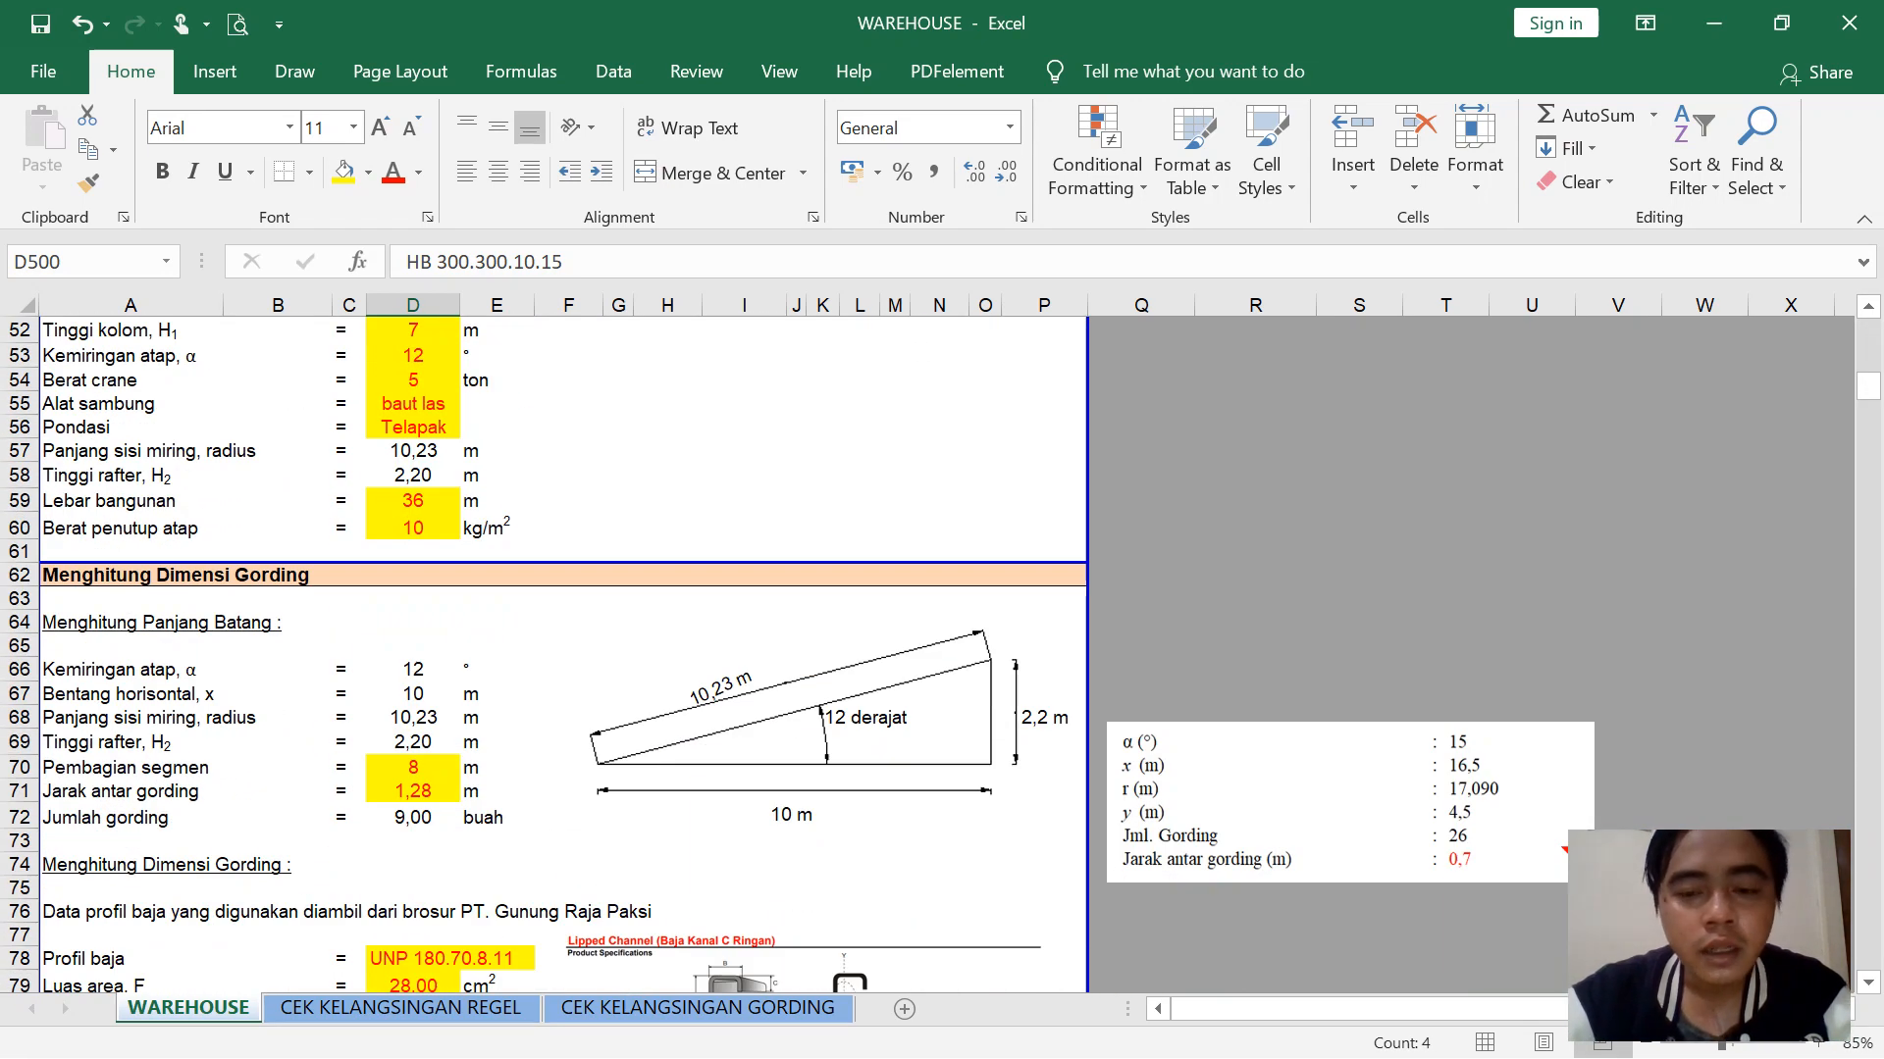
{"action": "scroll", "coordinate": [497, 687], "scroll_direction": "down", "scroll_amount": 1}
{"action": "left_click", "coordinate": [496, 717]}
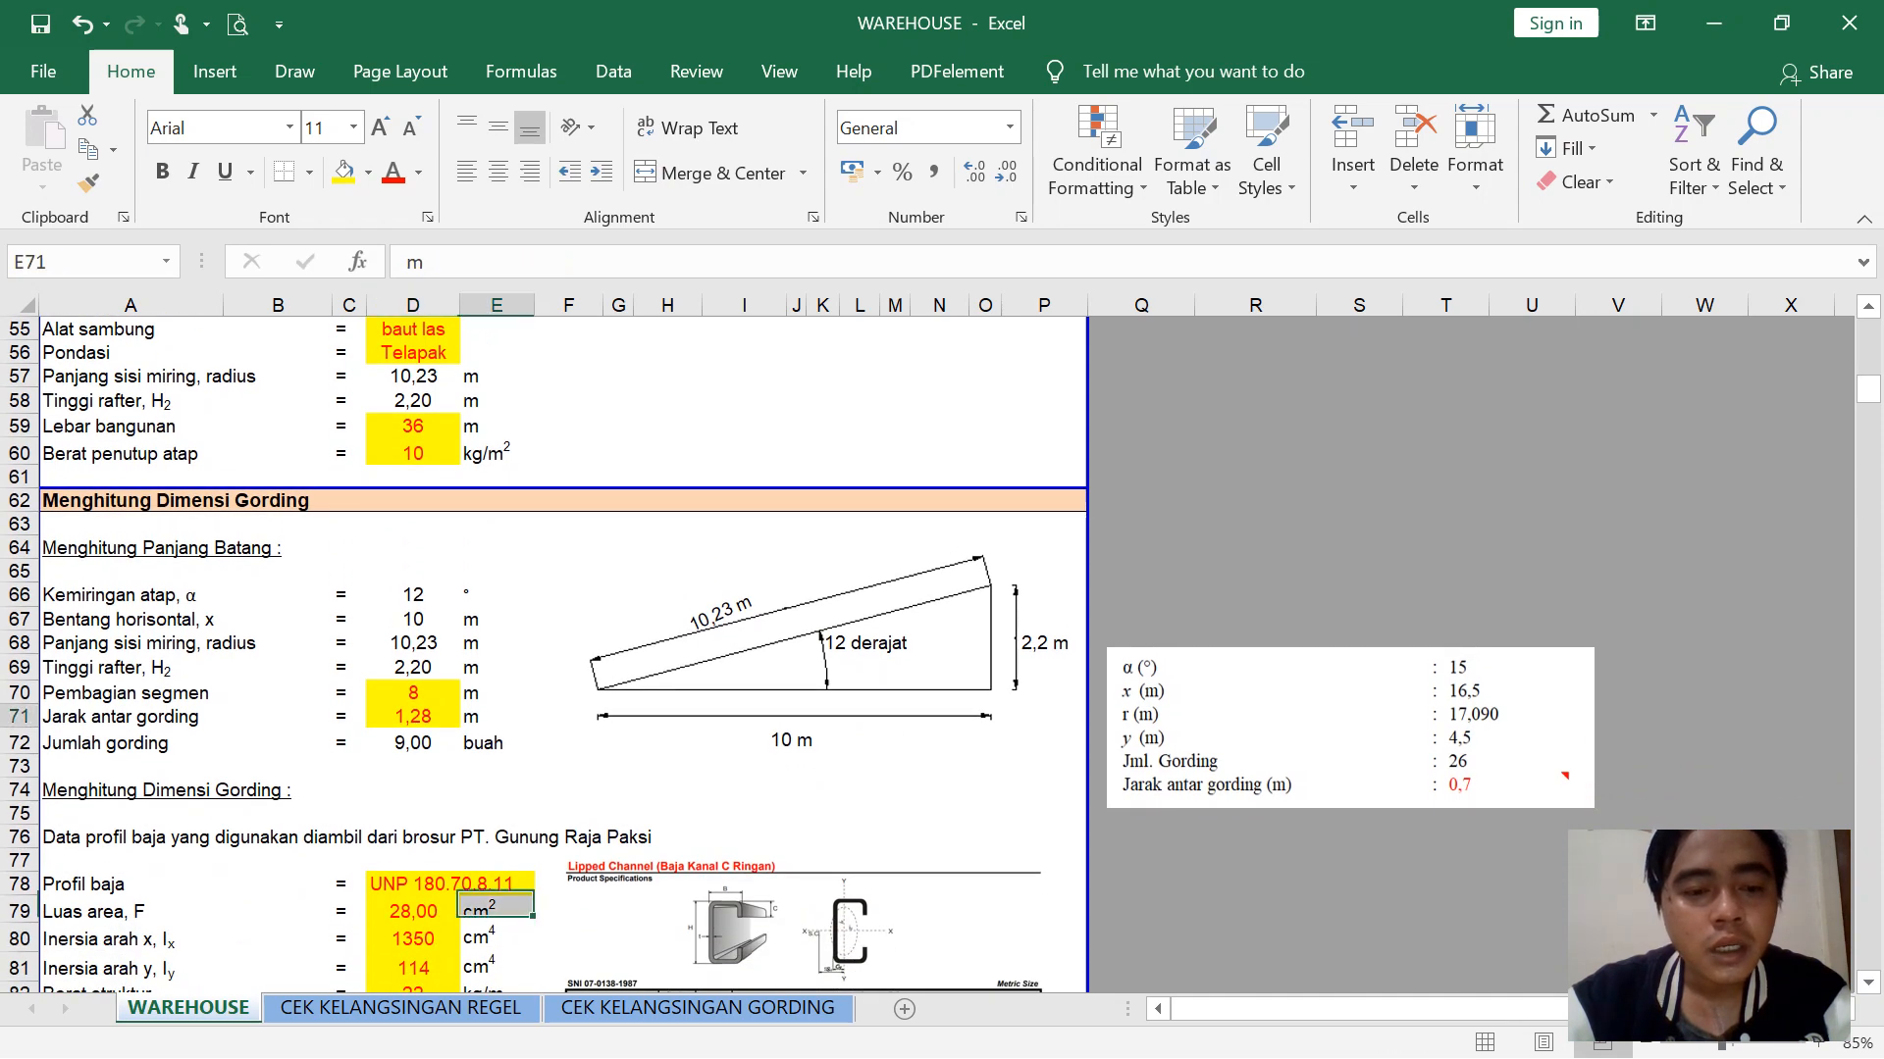
{"action": "scroll", "coordinate": [544, 654], "scroll_direction": "down", "scroll_amount": 3}
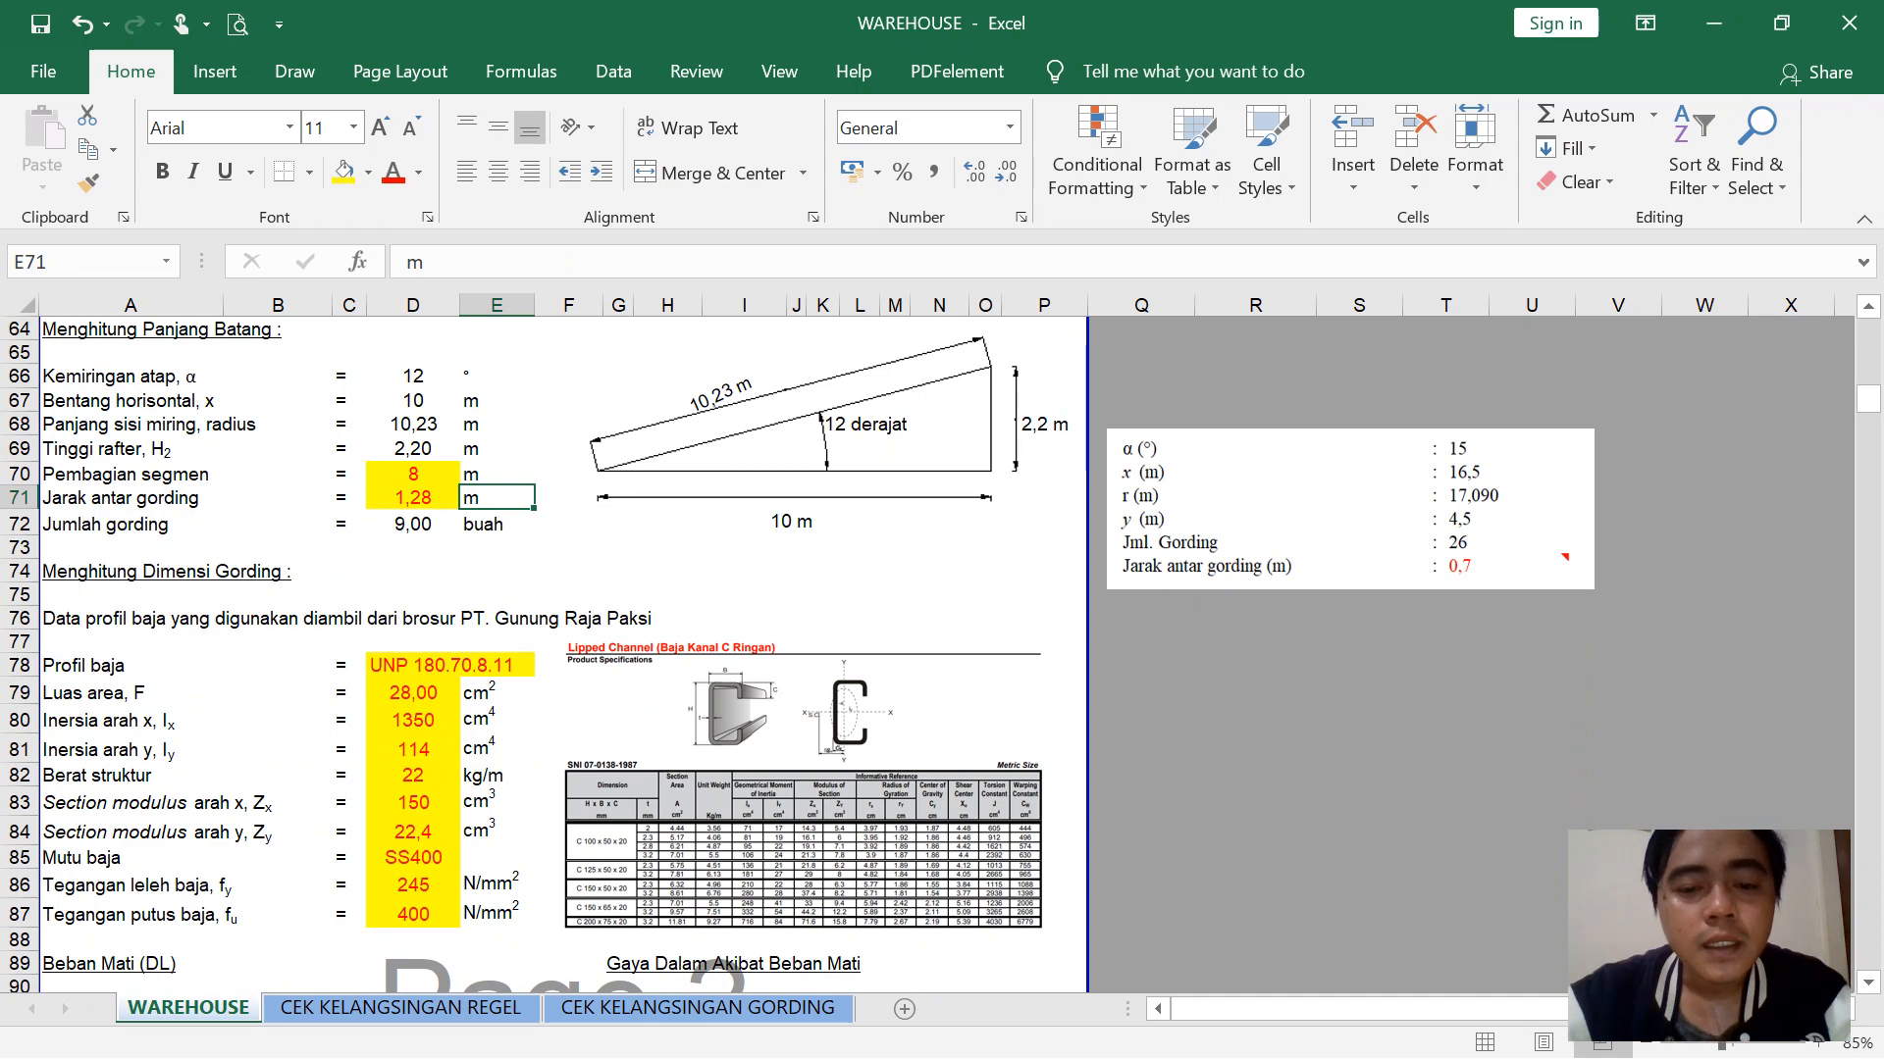
{"action": "scroll", "coordinate": [545, 654], "scroll_direction": "down", "scroll_amount": 1}
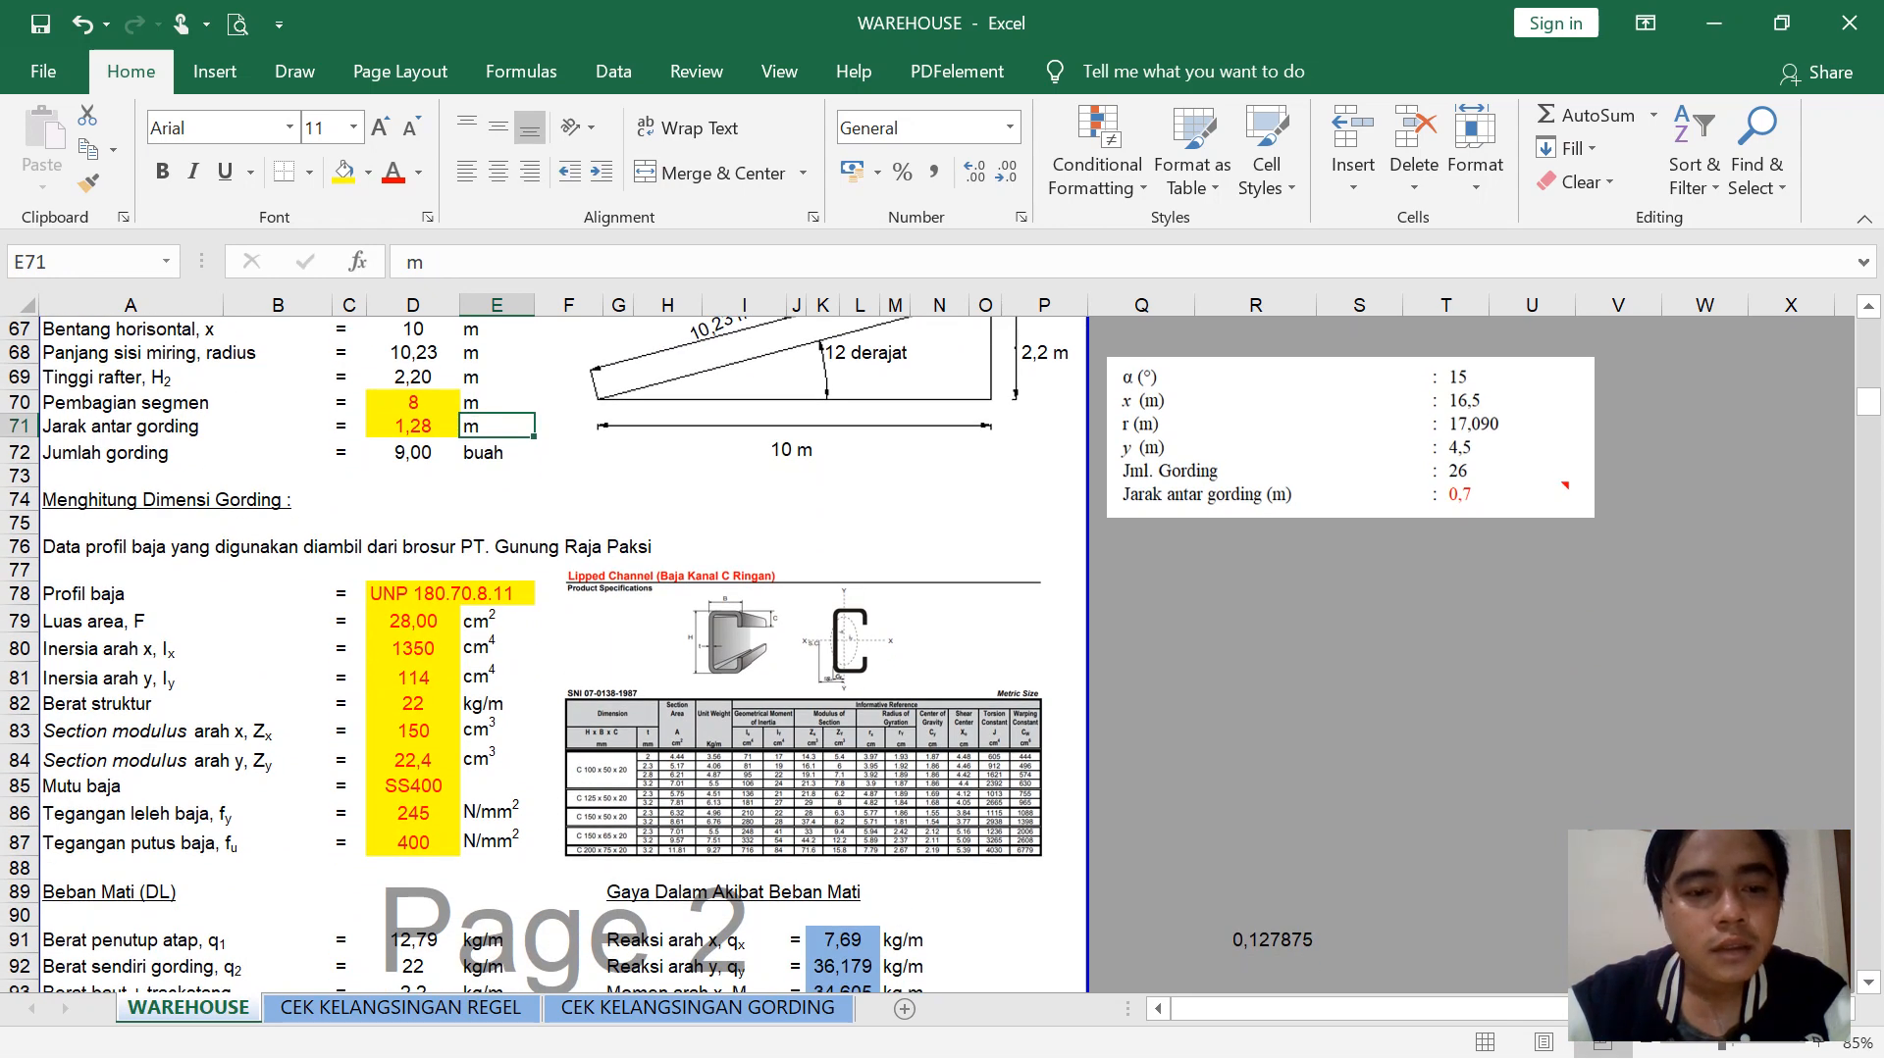
{"action": "scroll", "coordinate": [545, 654], "scroll_direction": "up", "scroll_amount": 1}
{"action": "scroll", "coordinate": [545, 655], "scroll_direction": "down", "scroll_amount": 2}
{"action": "scroll", "coordinate": [544, 654], "scroll_direction": "up", "scroll_amount": 1}
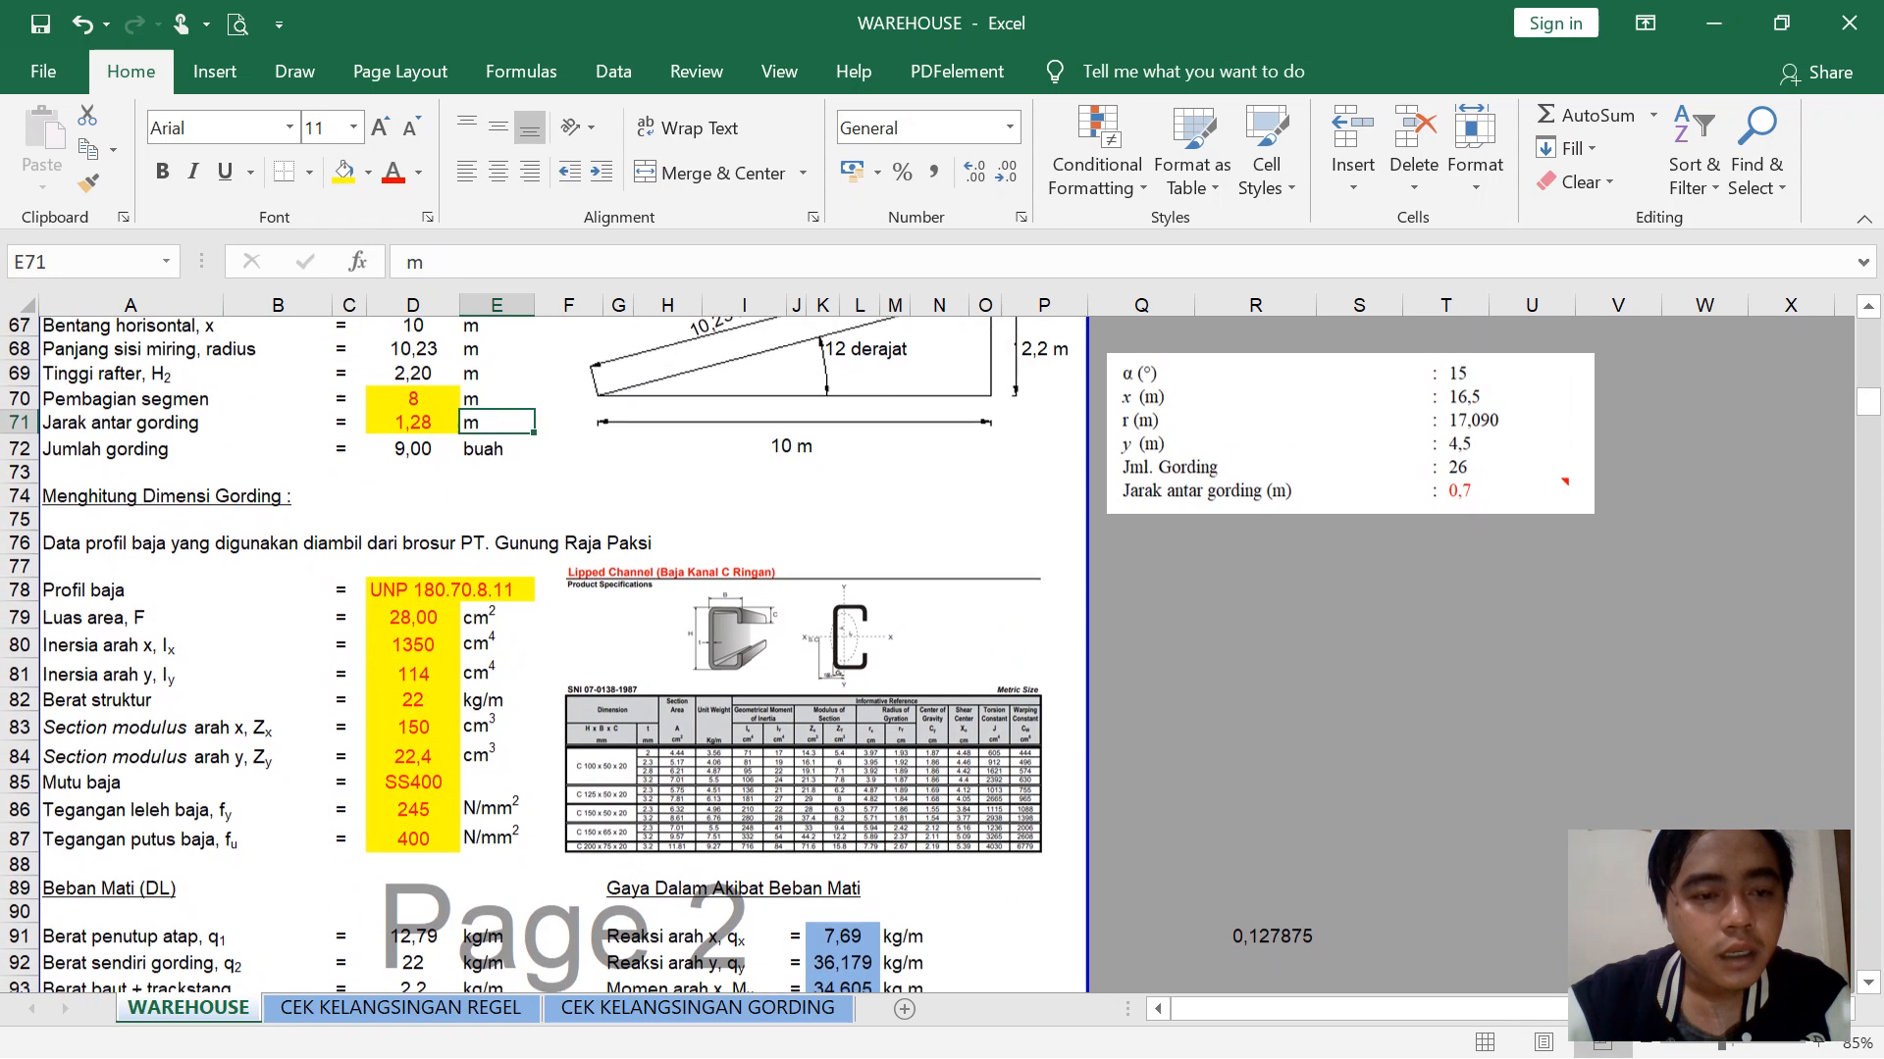
{"action": "scroll", "coordinate": [544, 654], "scroll_direction": "up", "scroll_amount": 1}
{"action": "scroll", "coordinate": [545, 655], "scroll_direction": "down", "scroll_amount": 2}
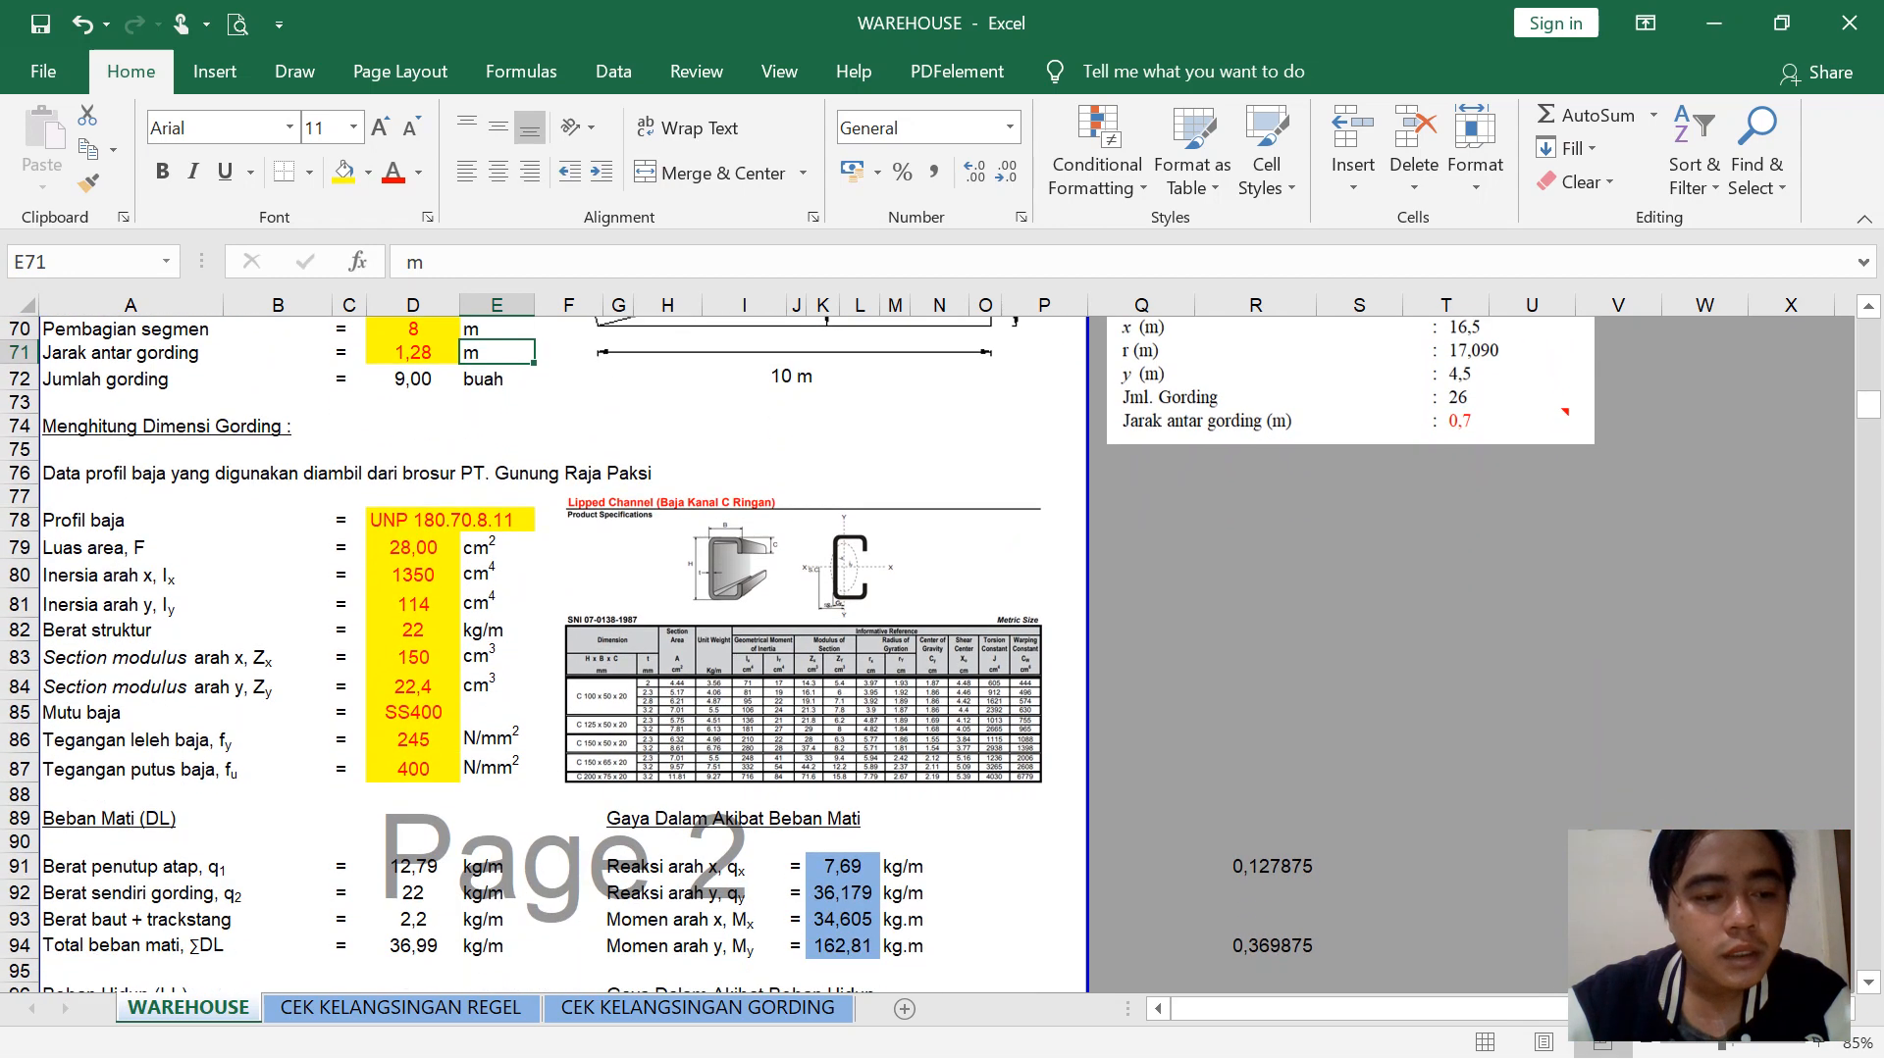
{"action": "left_click", "coordinate": [413, 740]}
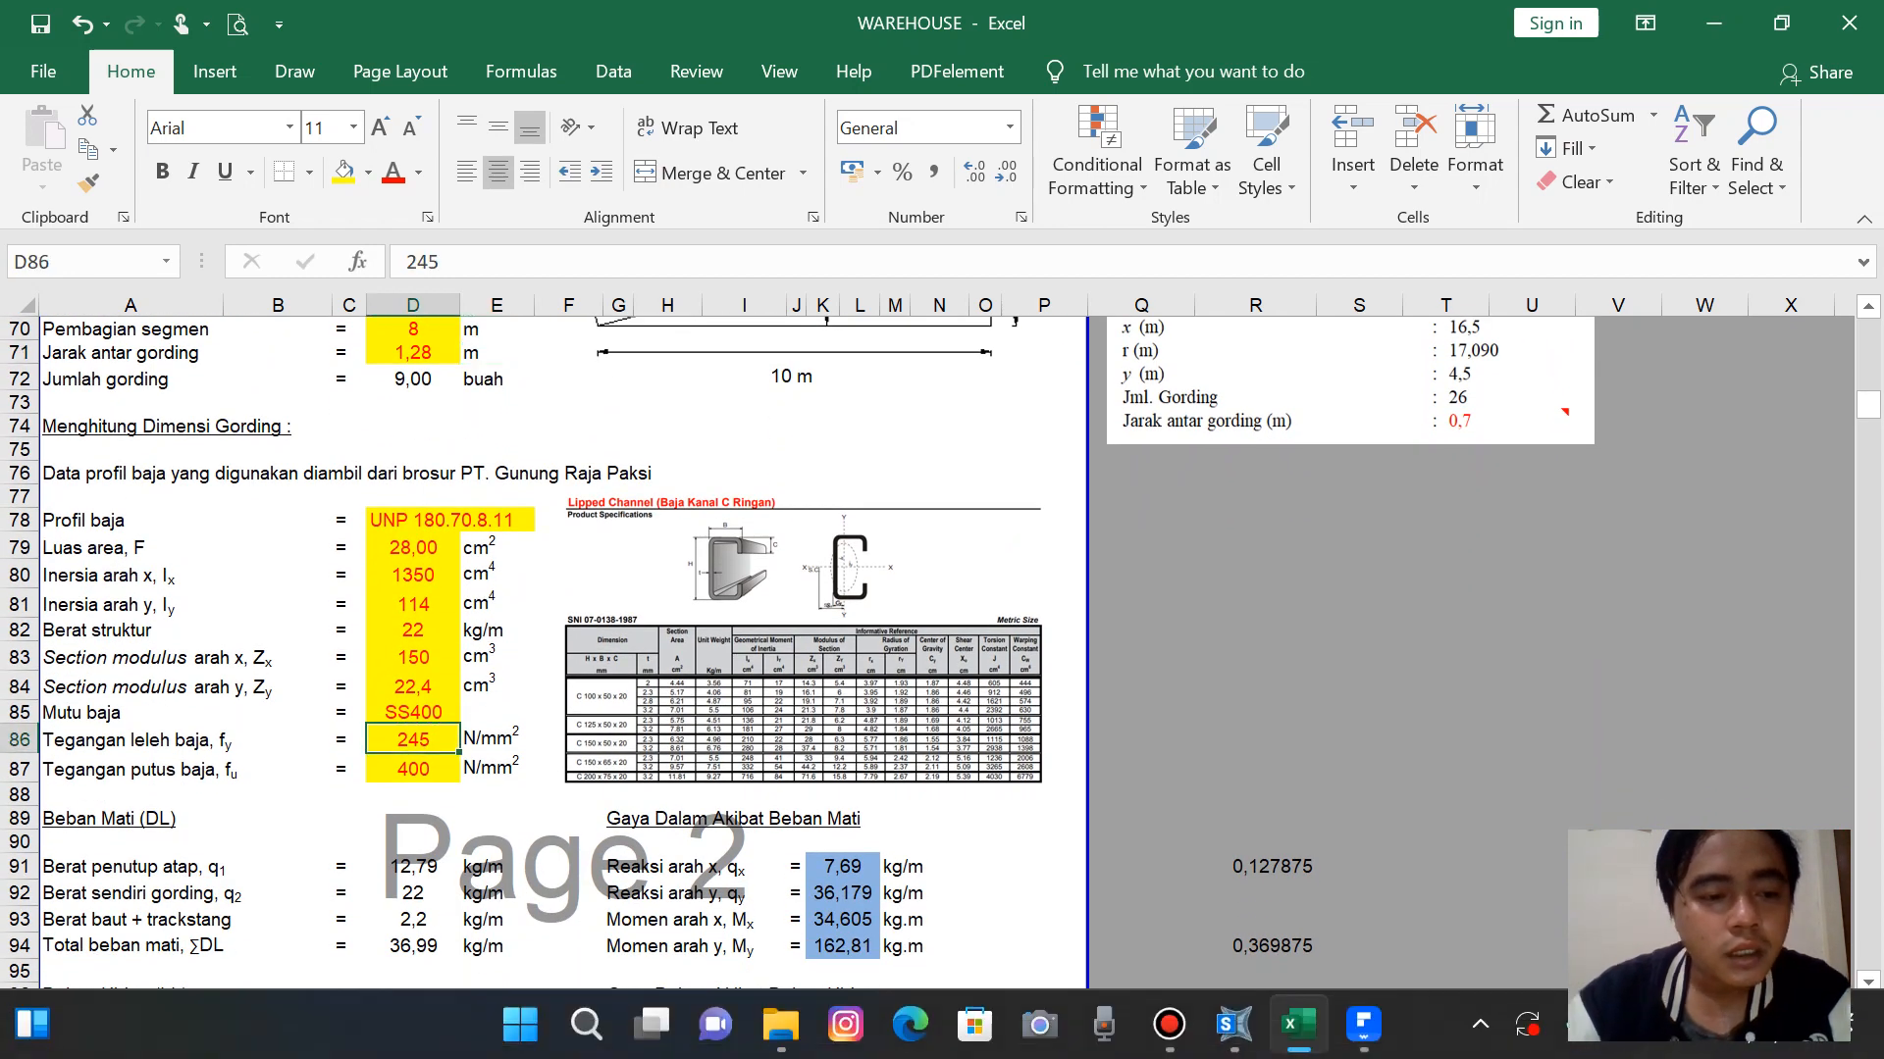
{"action": "left_click", "coordinate": [413, 769]}
{"action": "left_click", "coordinate": [413, 740]}
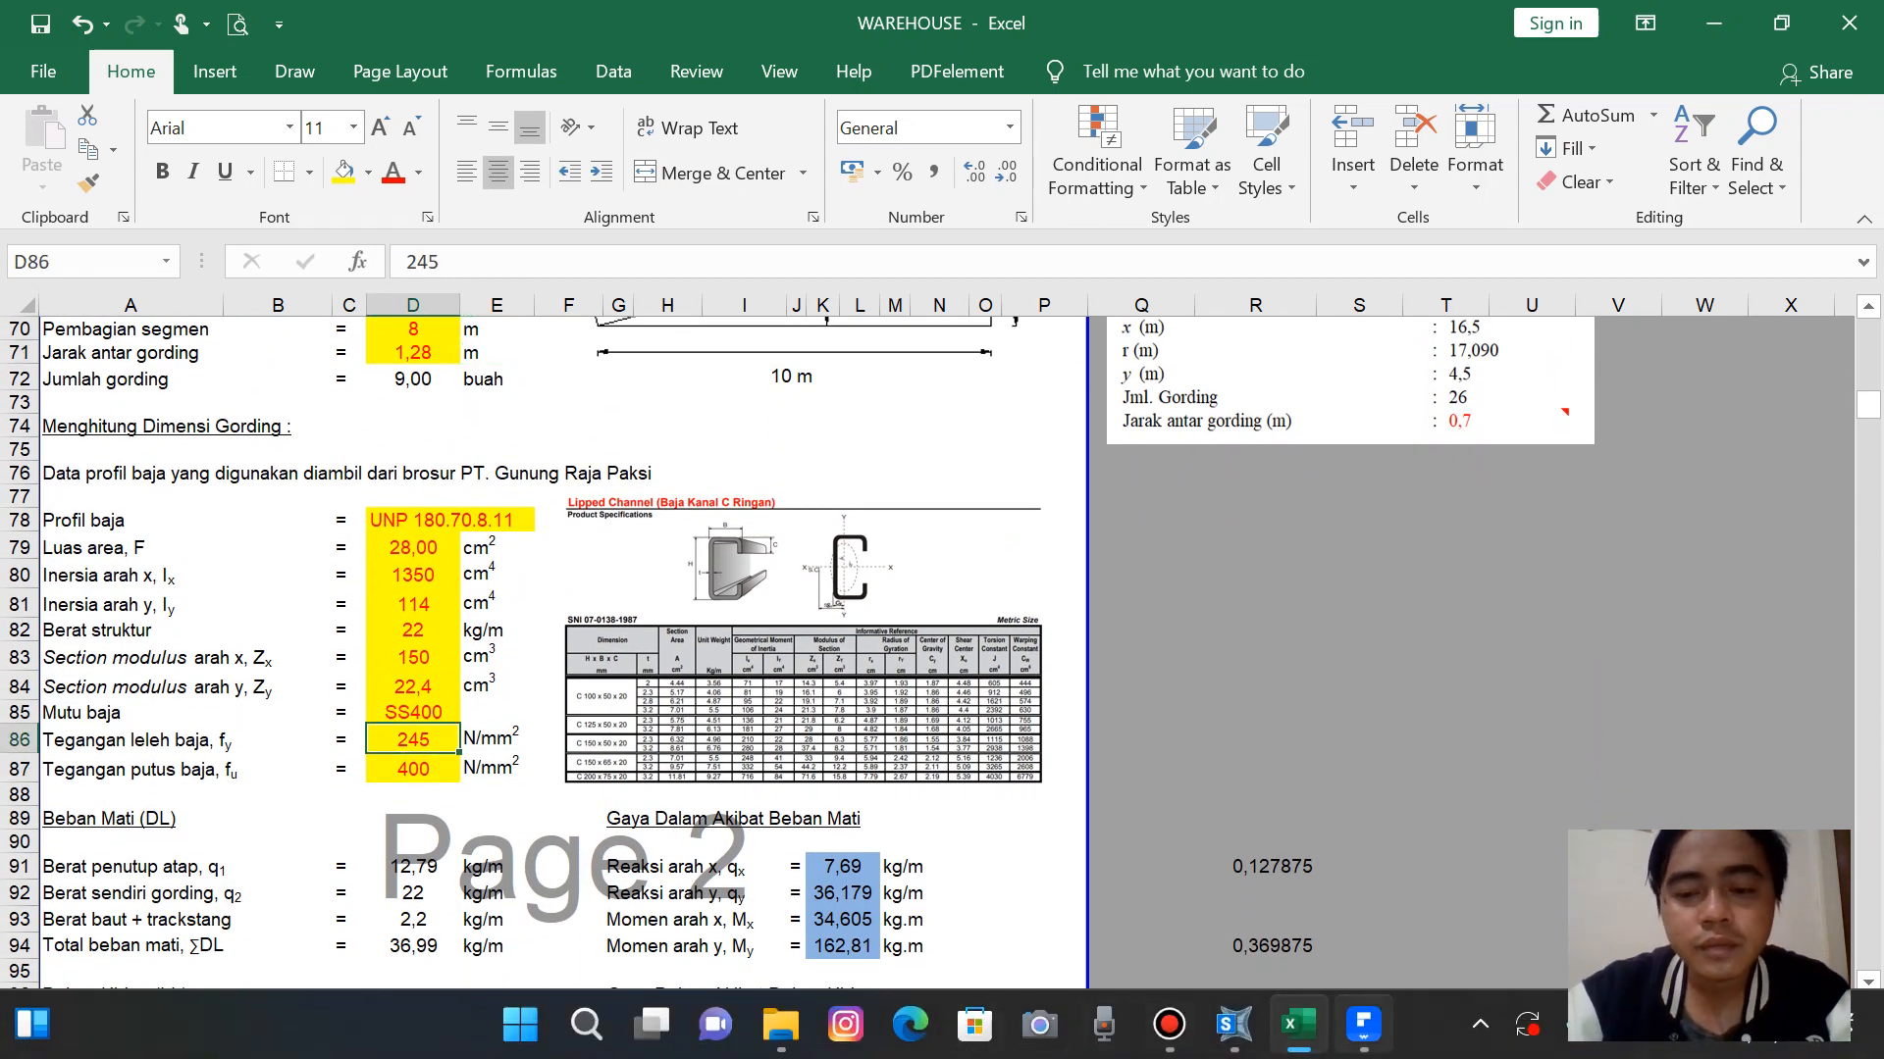
Switch back to SAP2000, set the SS400 material units to Kgf, m, C, and set its weight per unit volume to 7850
{"action": "left_click", "coordinate": [1362, 1024]}
{"action": "left_click", "coordinate": [1233, 1024]}
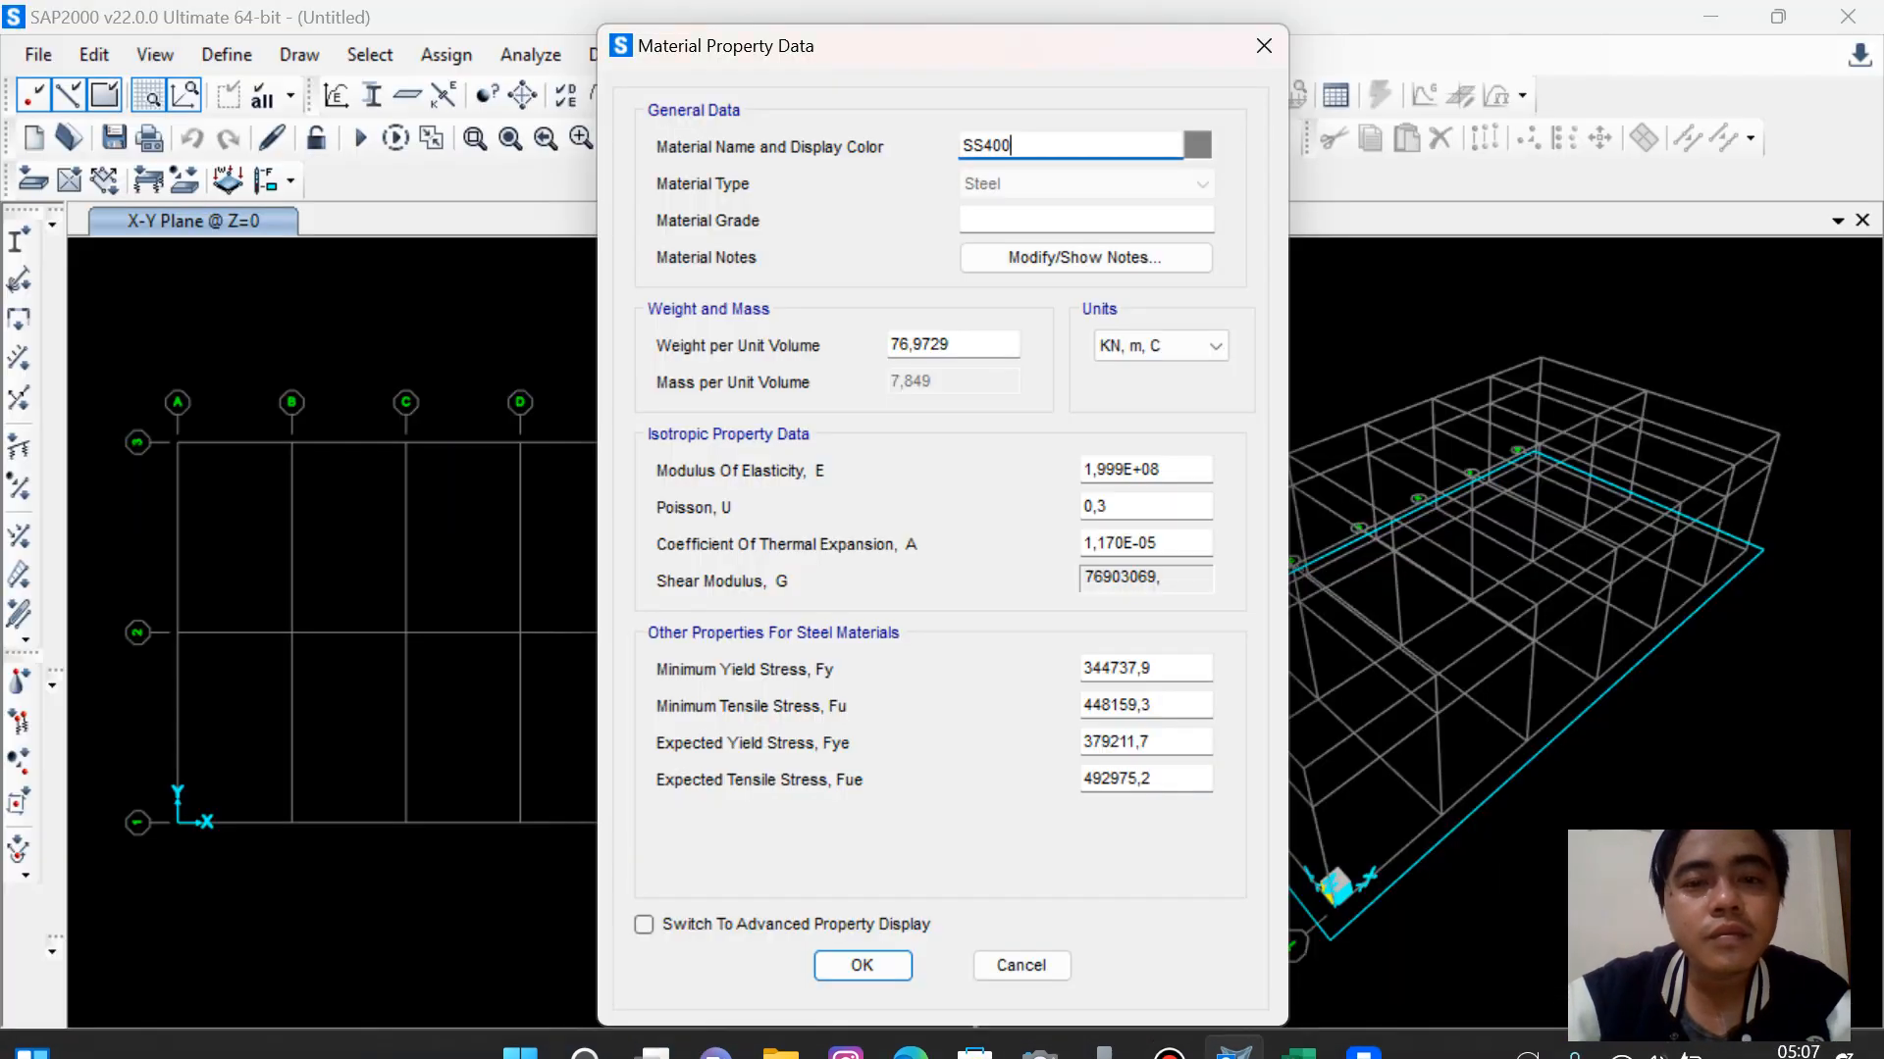
{"action": "left_click", "coordinate": [1168, 347]}
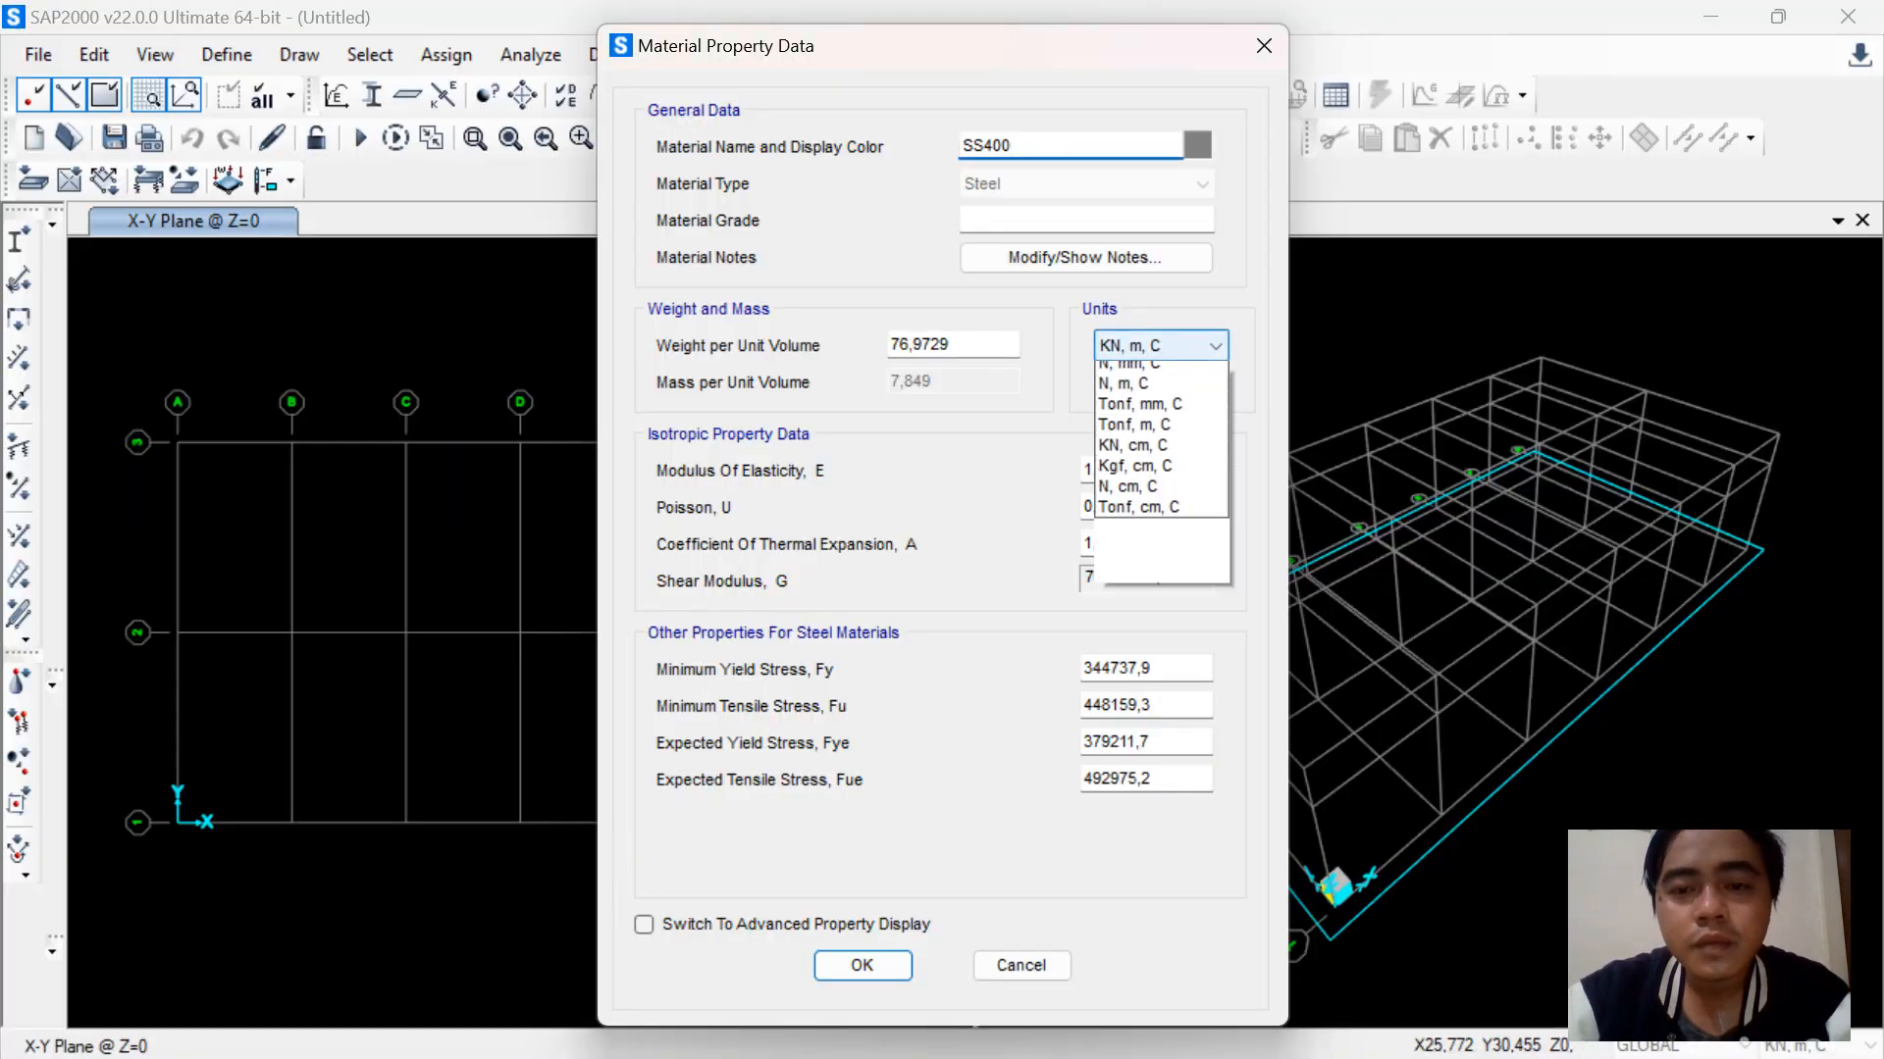
{"action": "left_click", "coordinate": [1168, 346]}
{"action": "left_click", "coordinate": [1168, 346]}
{"action": "key", "text": "Down"}
{"action": "key", "text": "Down"}
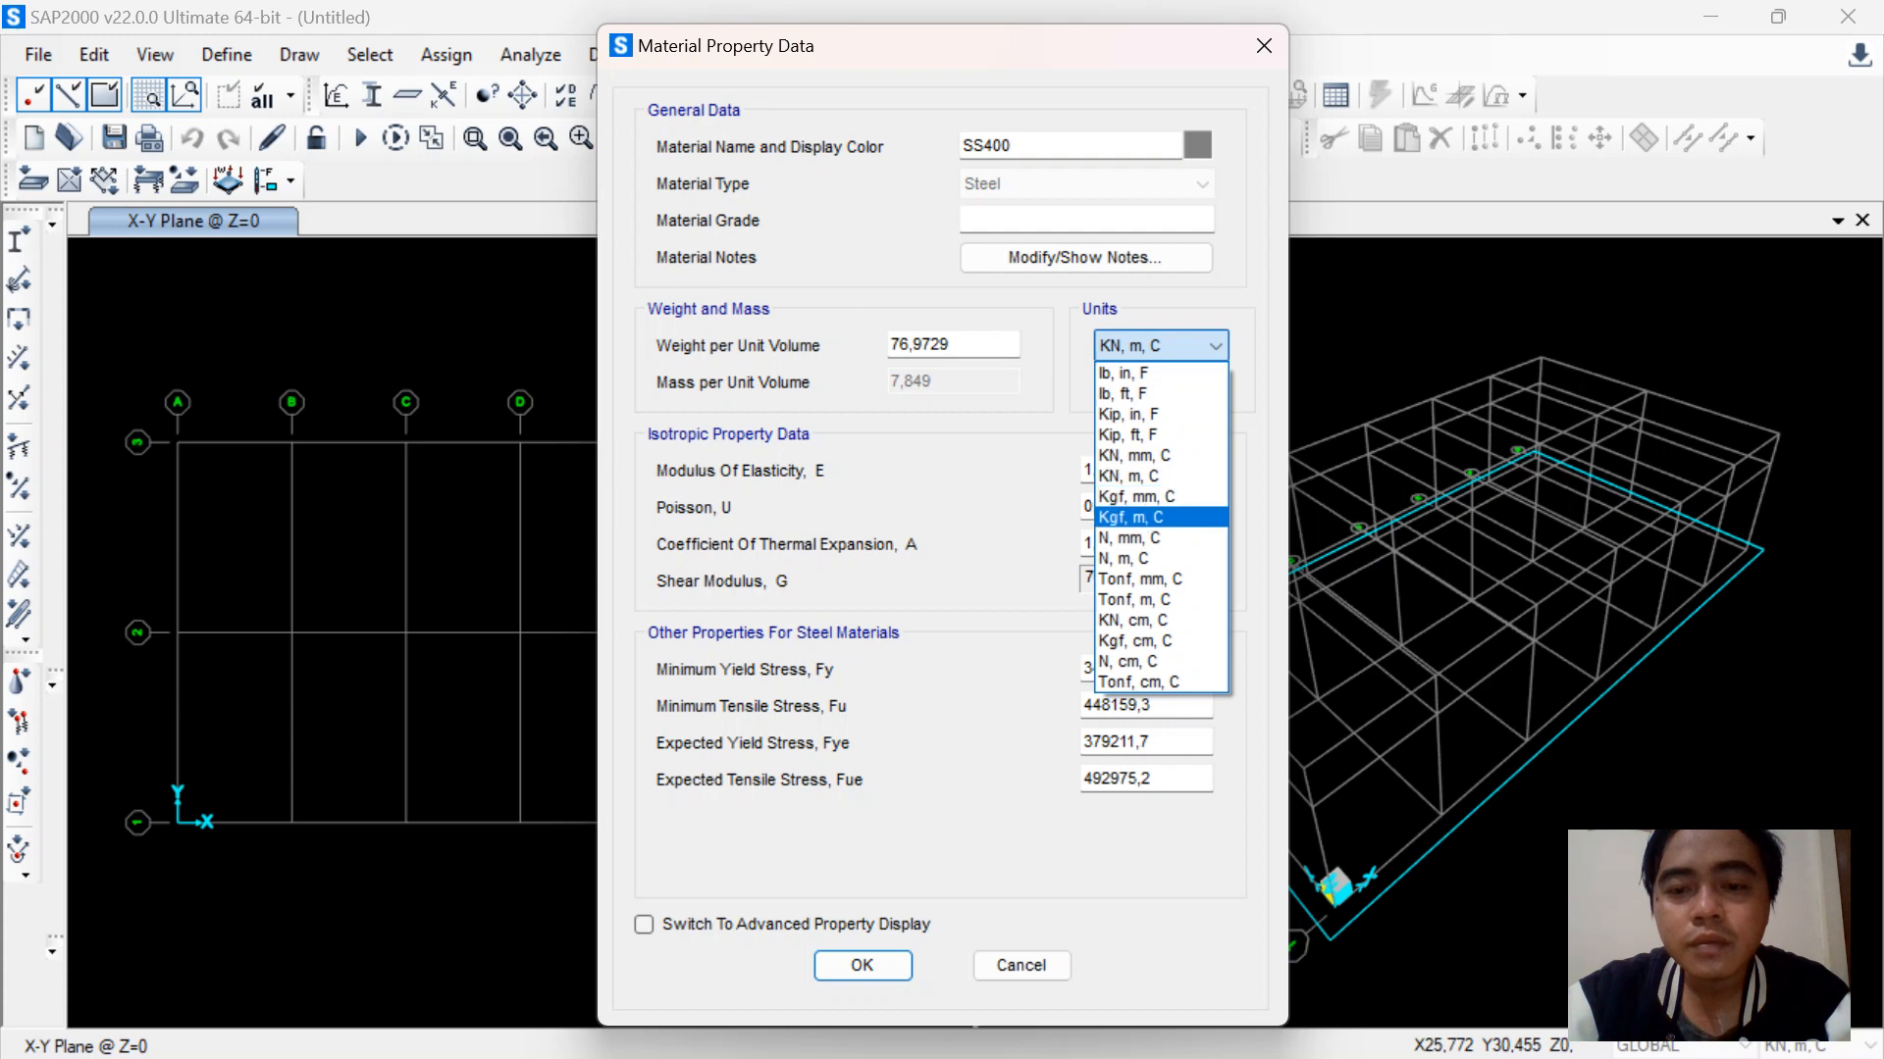
{"action": "key", "text": "Return"}
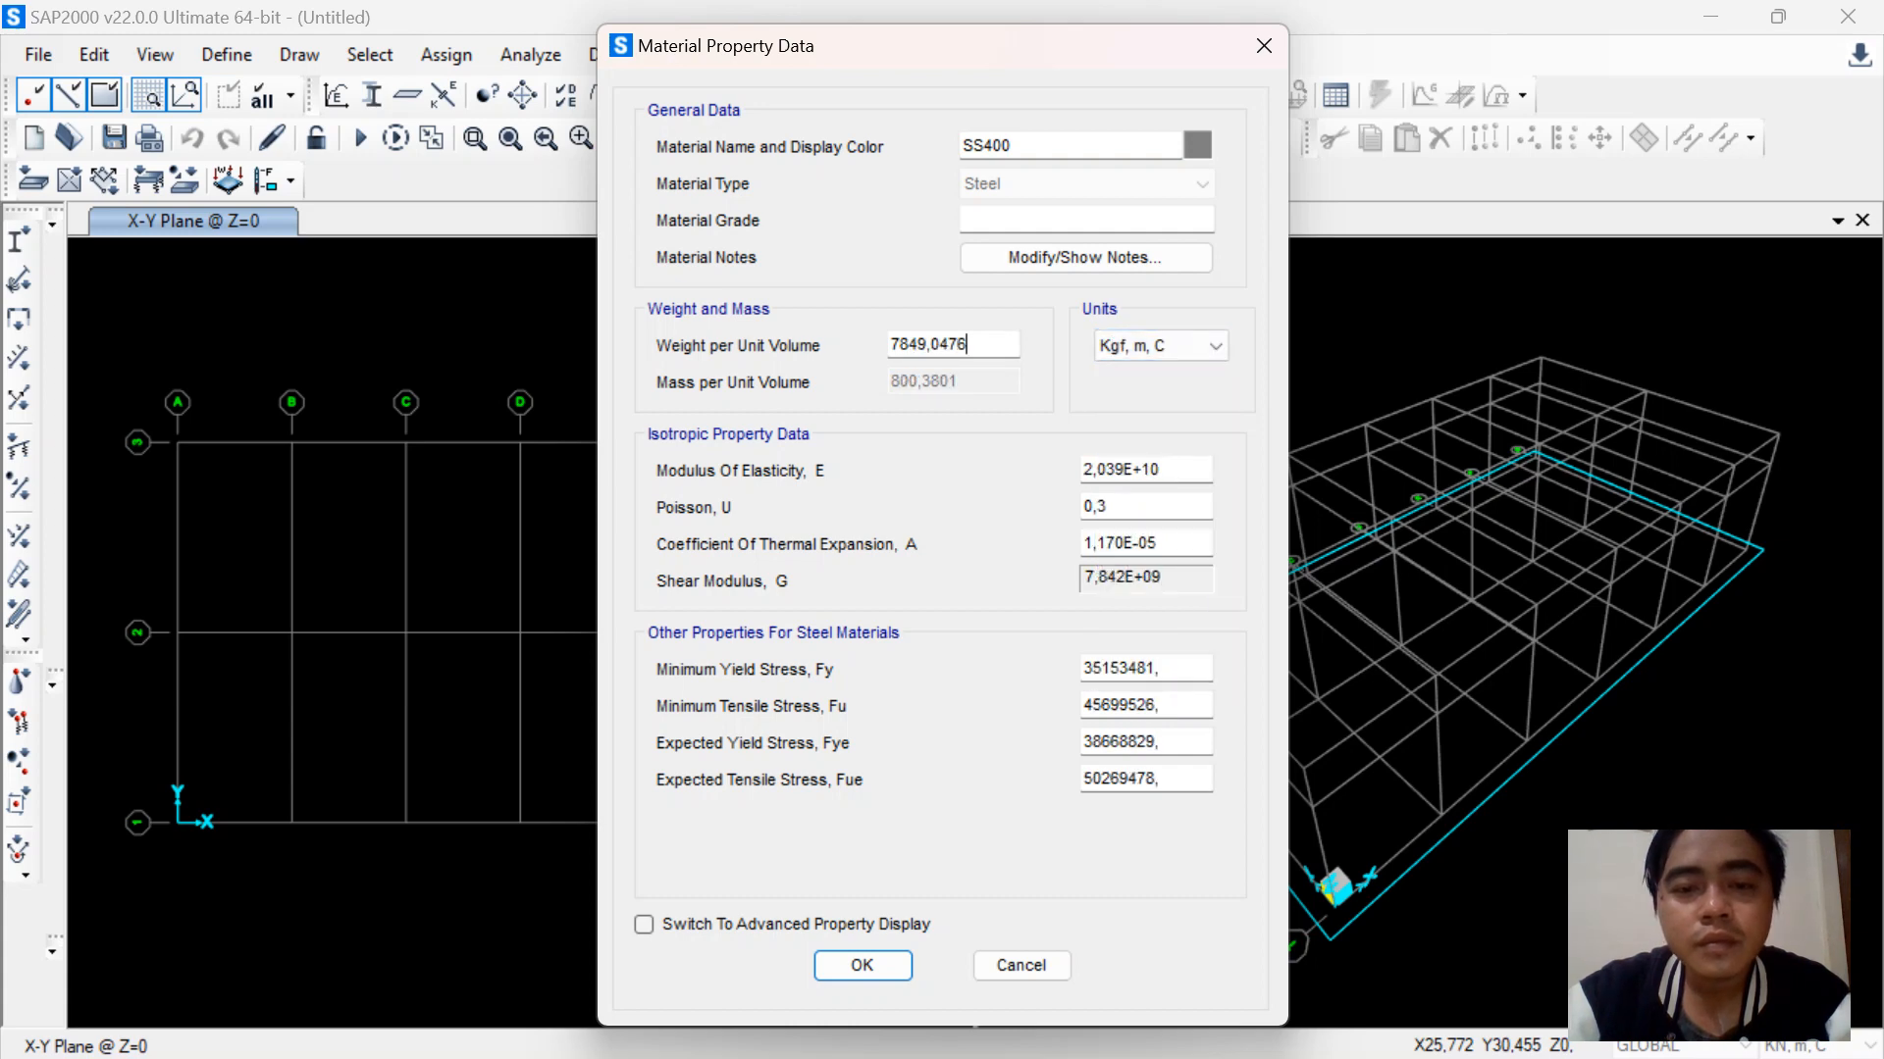
{"action": "key", "text": "BackSpace"}
{"action": "key", "text": "BackSpace"}
{"action": "key", "text": "BackSpace"}
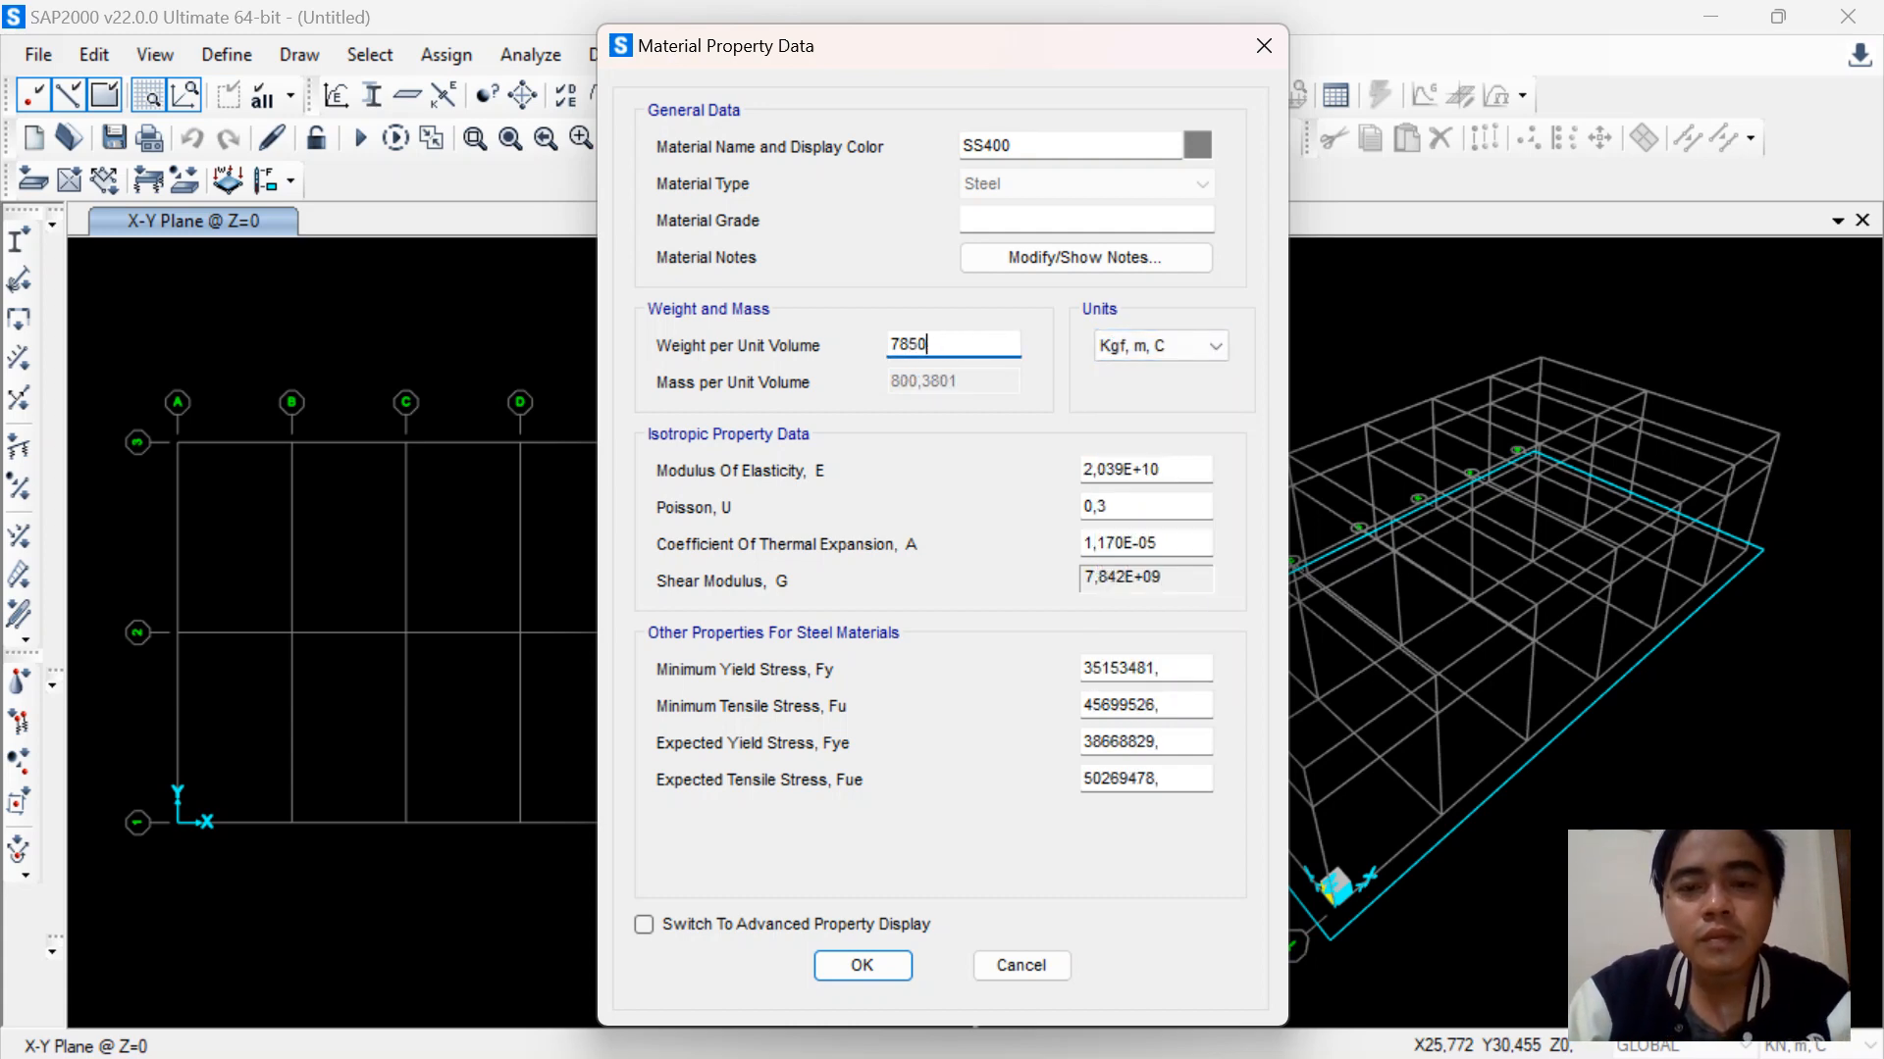
{"action": "key", "text": "Tab"}
Change the material units to N, mm, C and set the modulus of elasticity to 200000
{"action": "left_click", "coordinate": [1161, 346]}
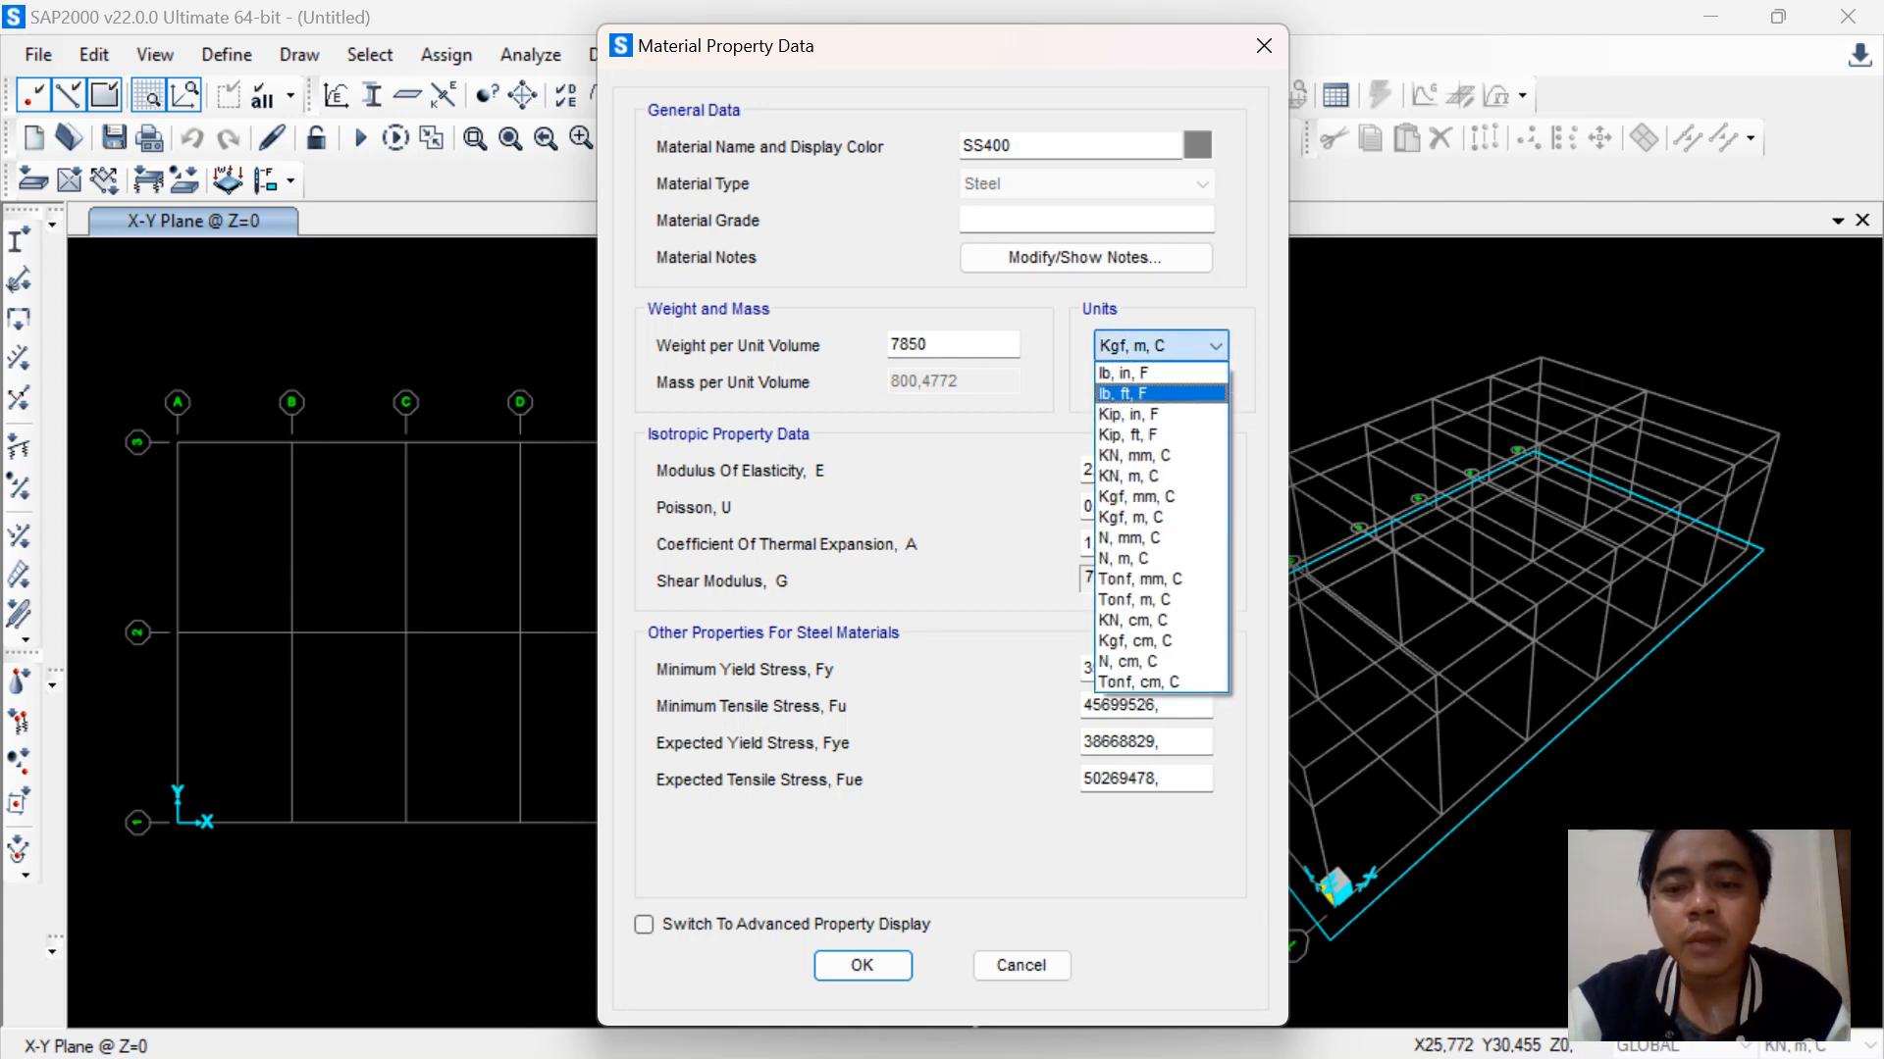
{"action": "key", "text": "Down"}
{"action": "key", "text": "Down"}
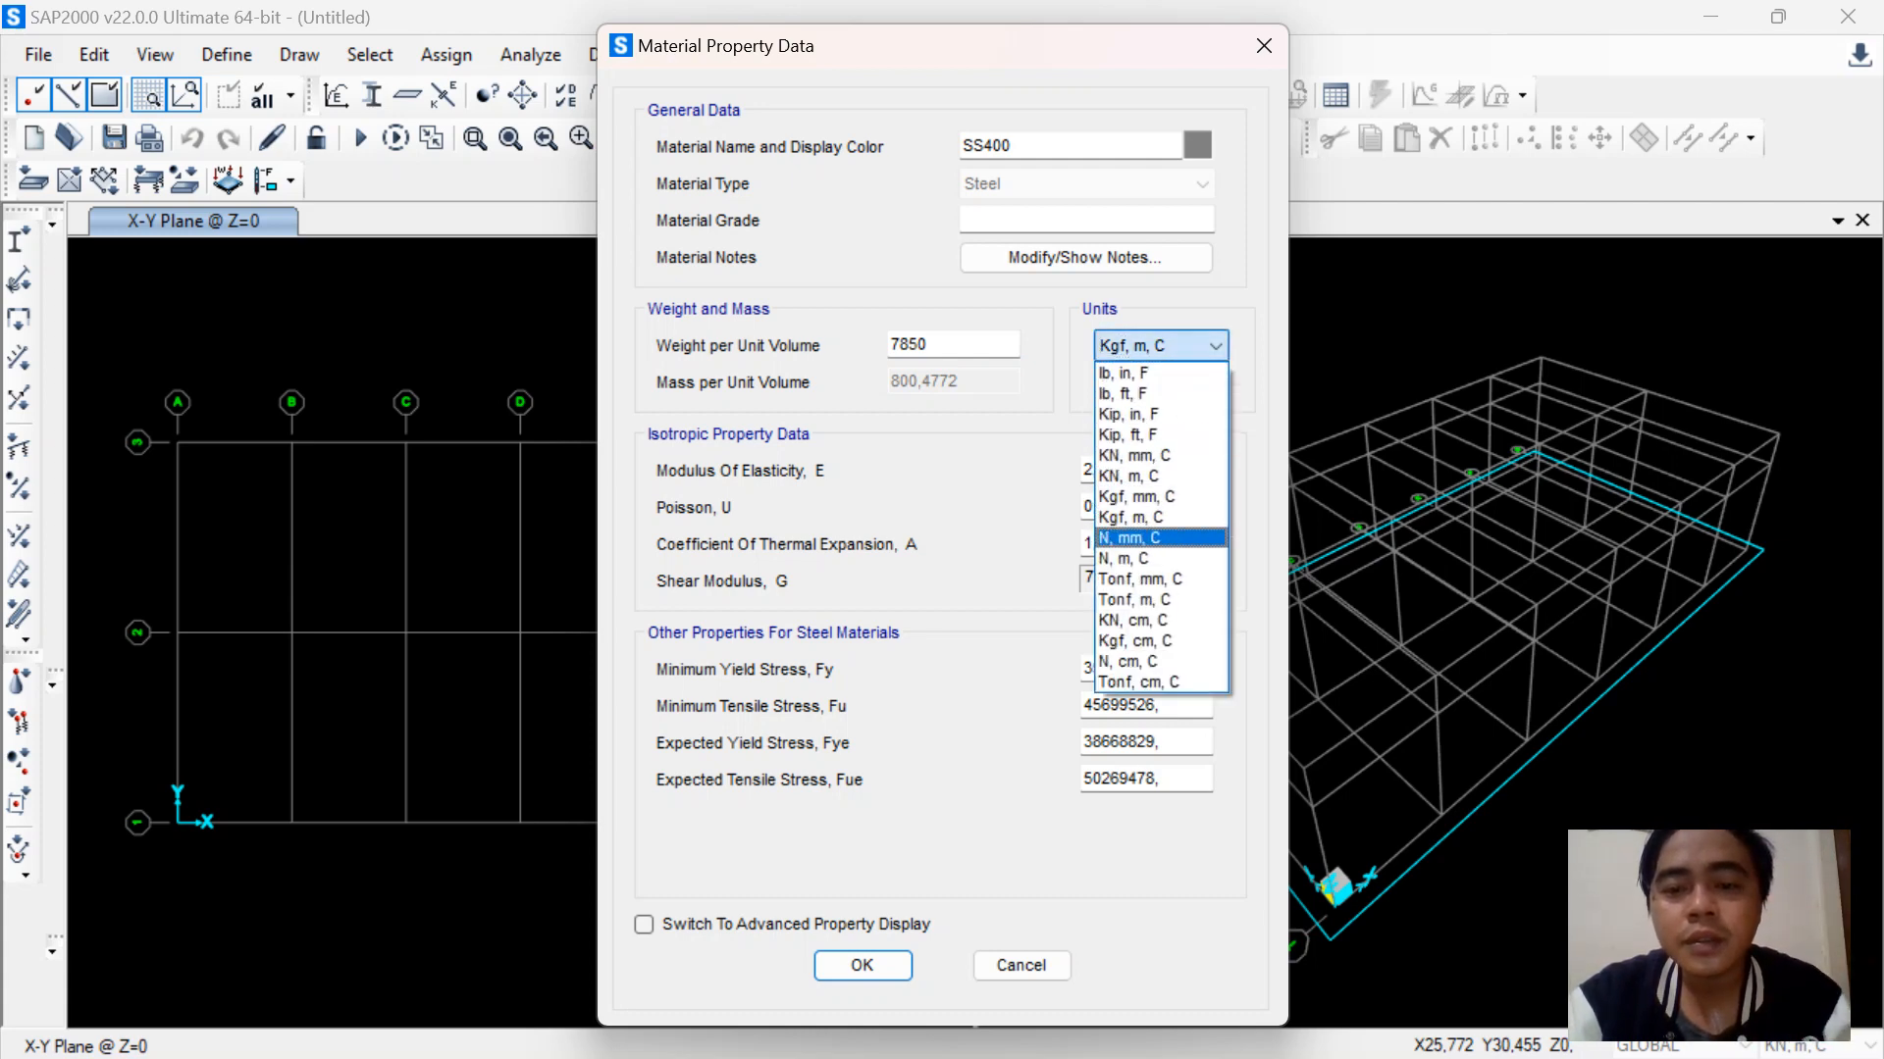
{"action": "key", "text": "Return"}
{"action": "key", "text": "Tab"}
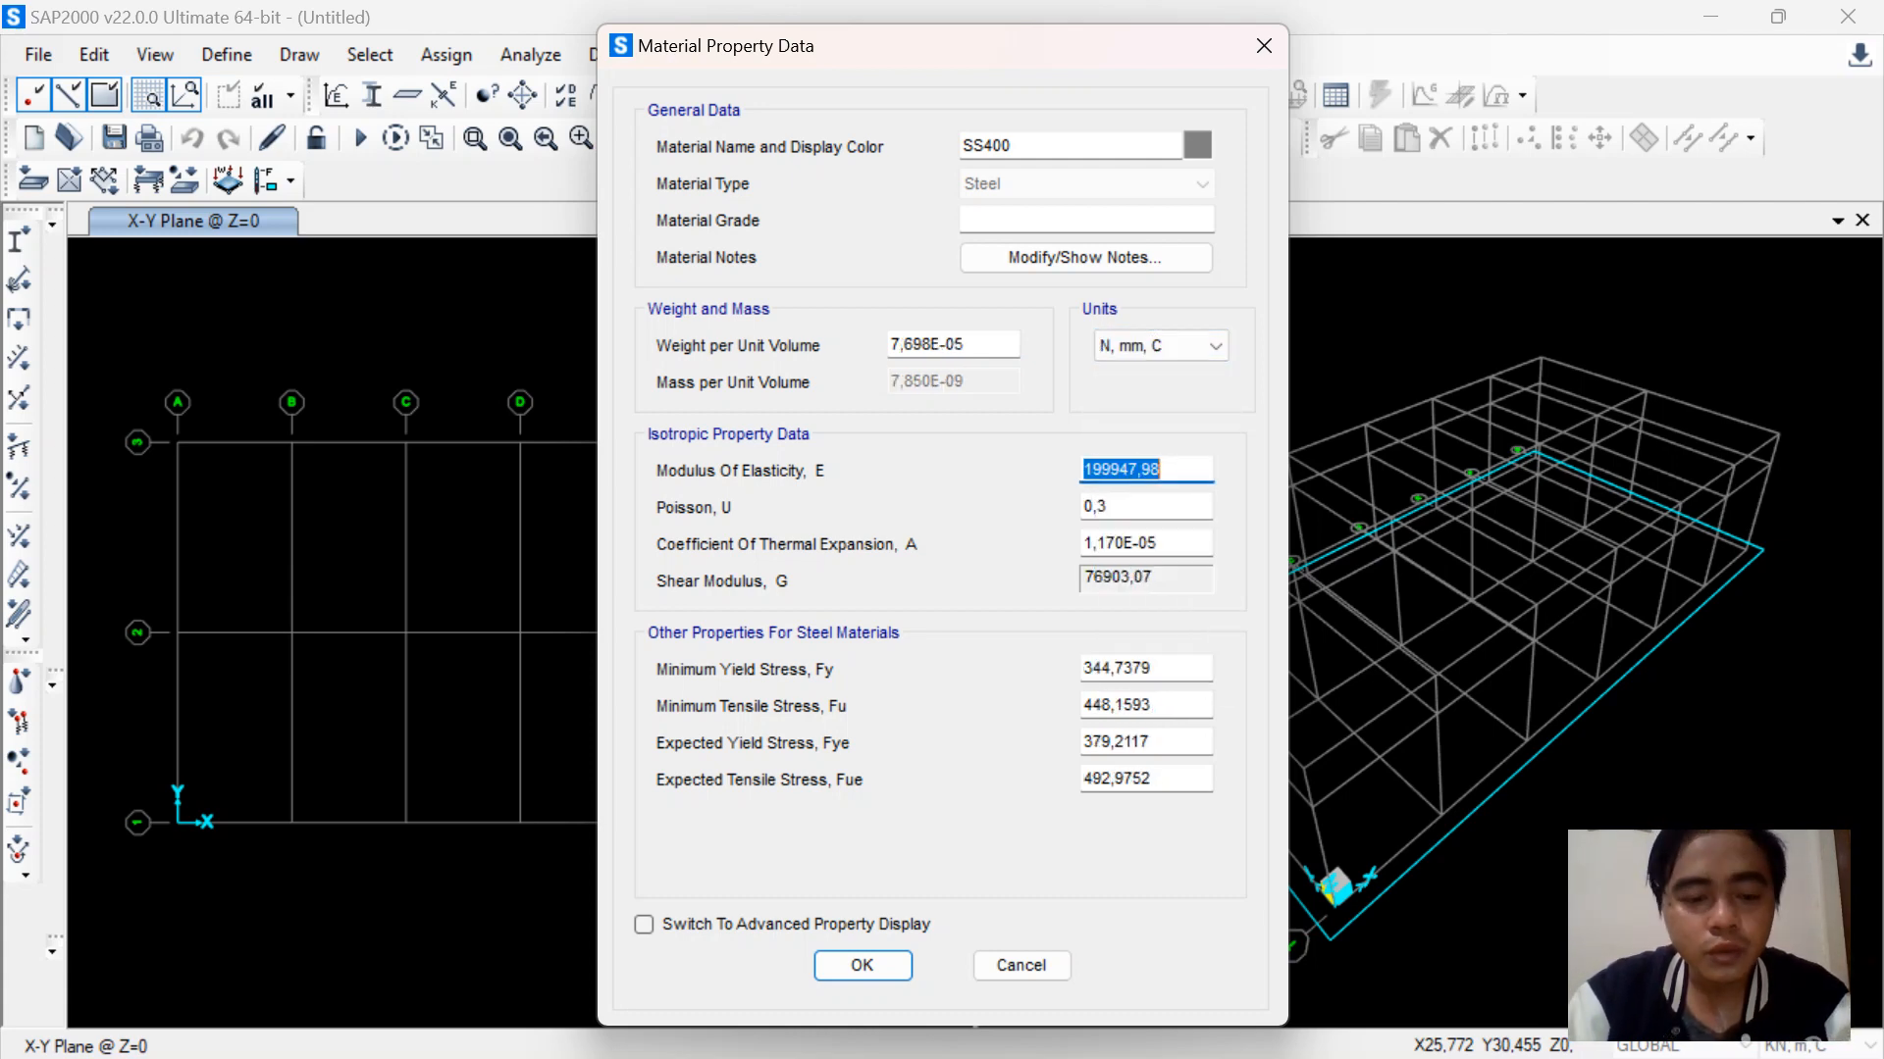
{"action": "type", "text": "200000"}
{"action": "key", "text": "Tab"}
{"action": "key", "text": "Tab"}
{"action": "key", "text": "Tab"}
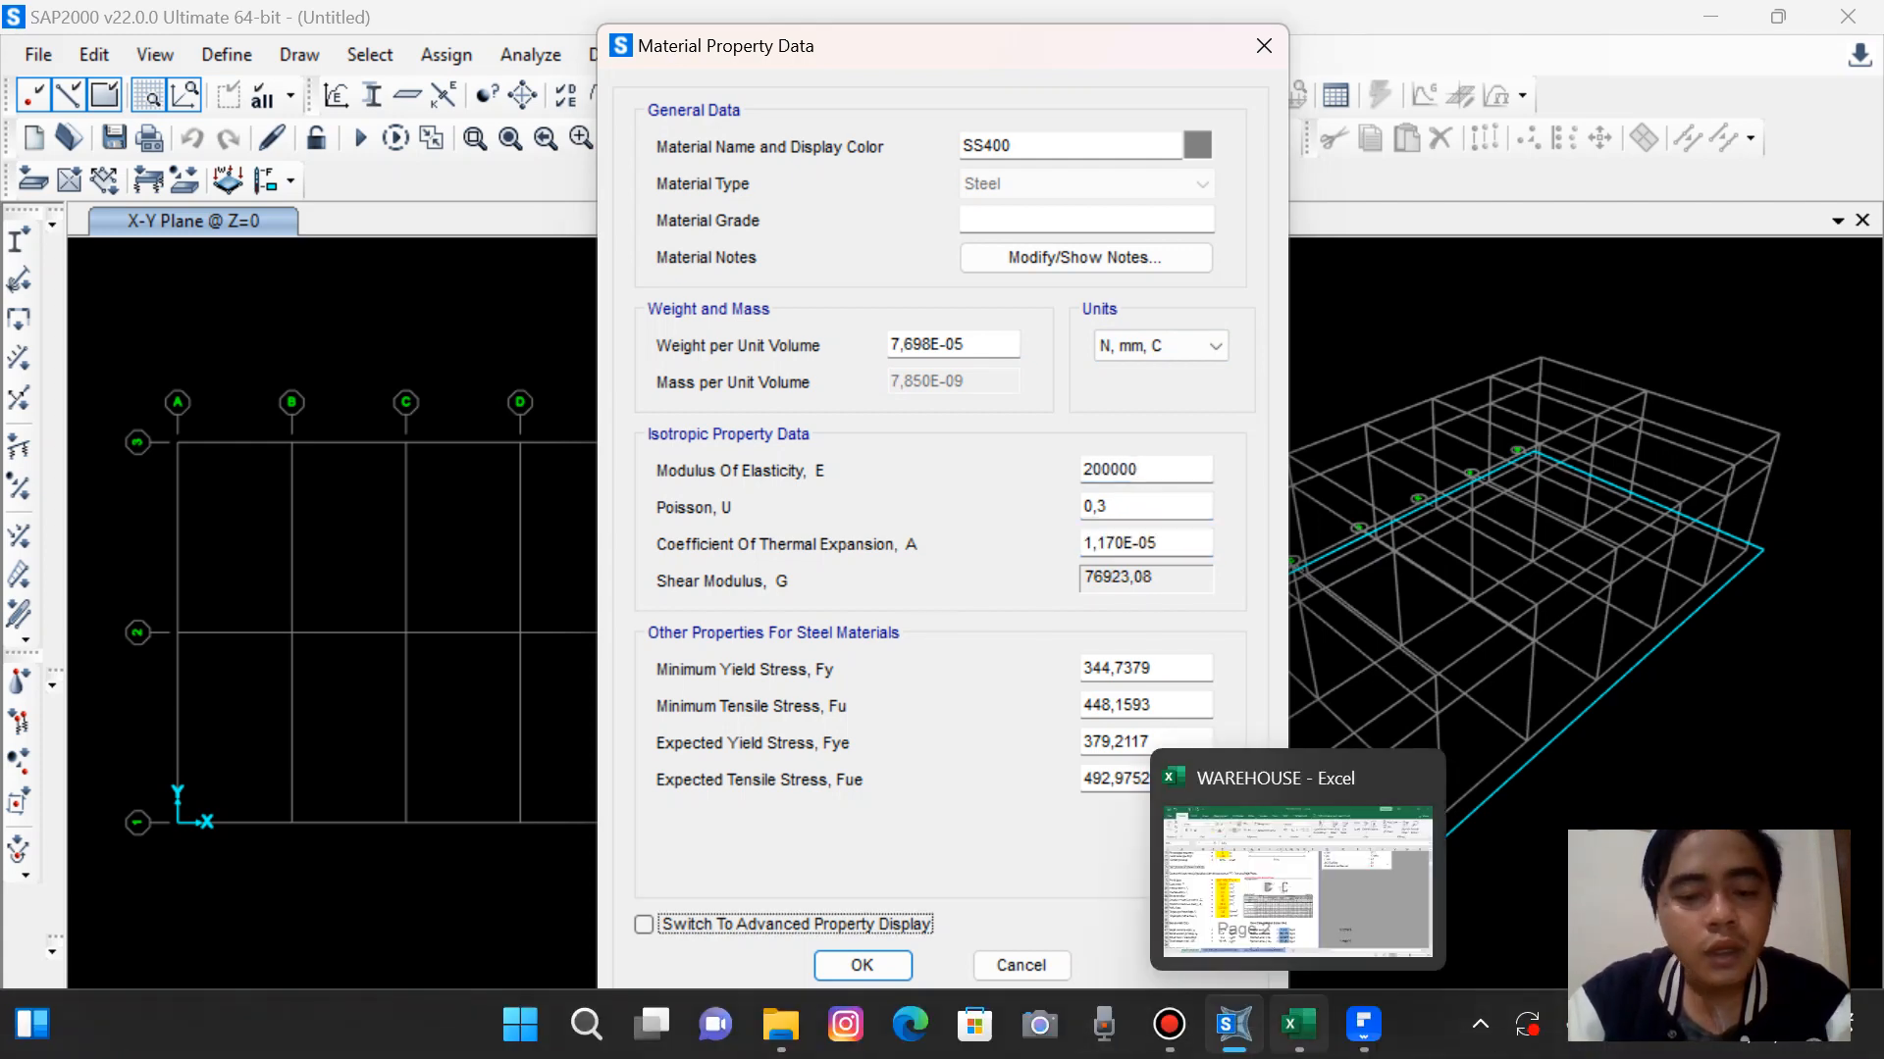
Set the SS400 minimum yield stress Fy to 245 and the minimum tensile stress Fu to 400
{"action": "left_click", "coordinate": [1290, 1024]}
{"action": "left_click", "coordinate": [1233, 1024]}
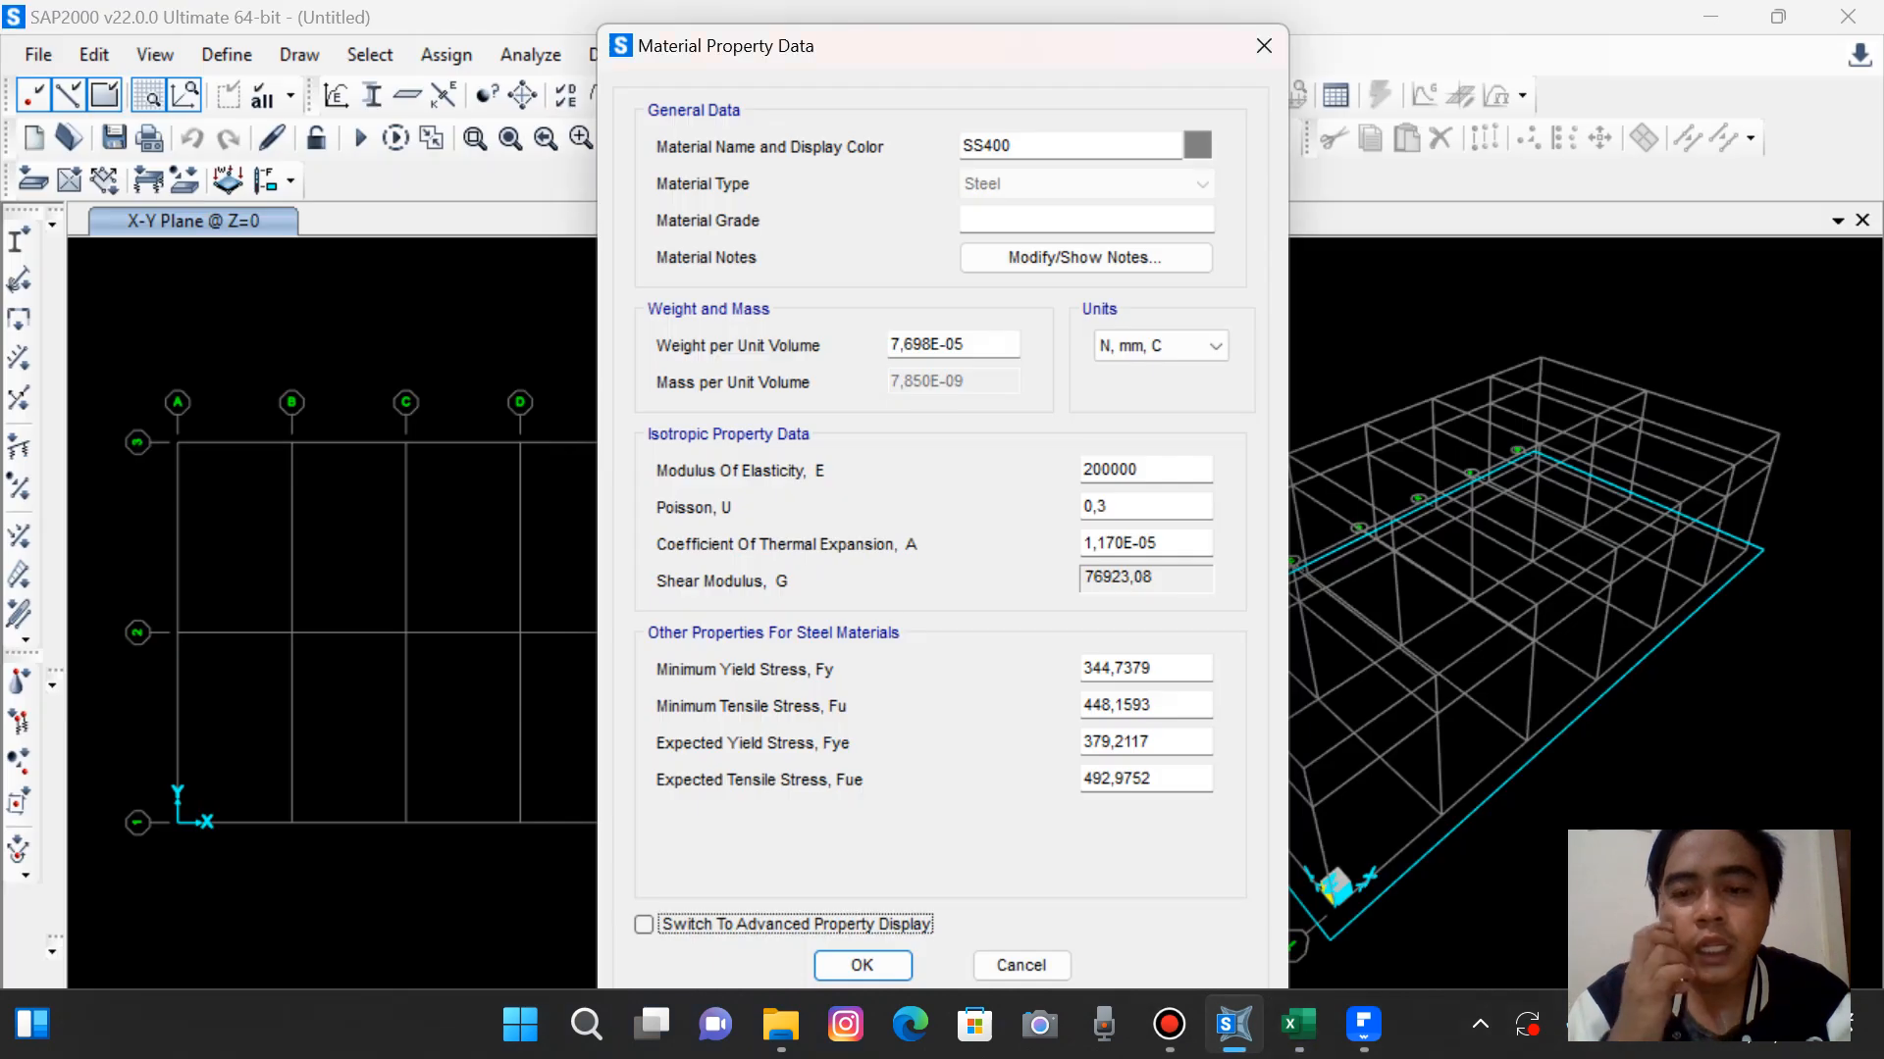
{"action": "key", "text": "Tab"}
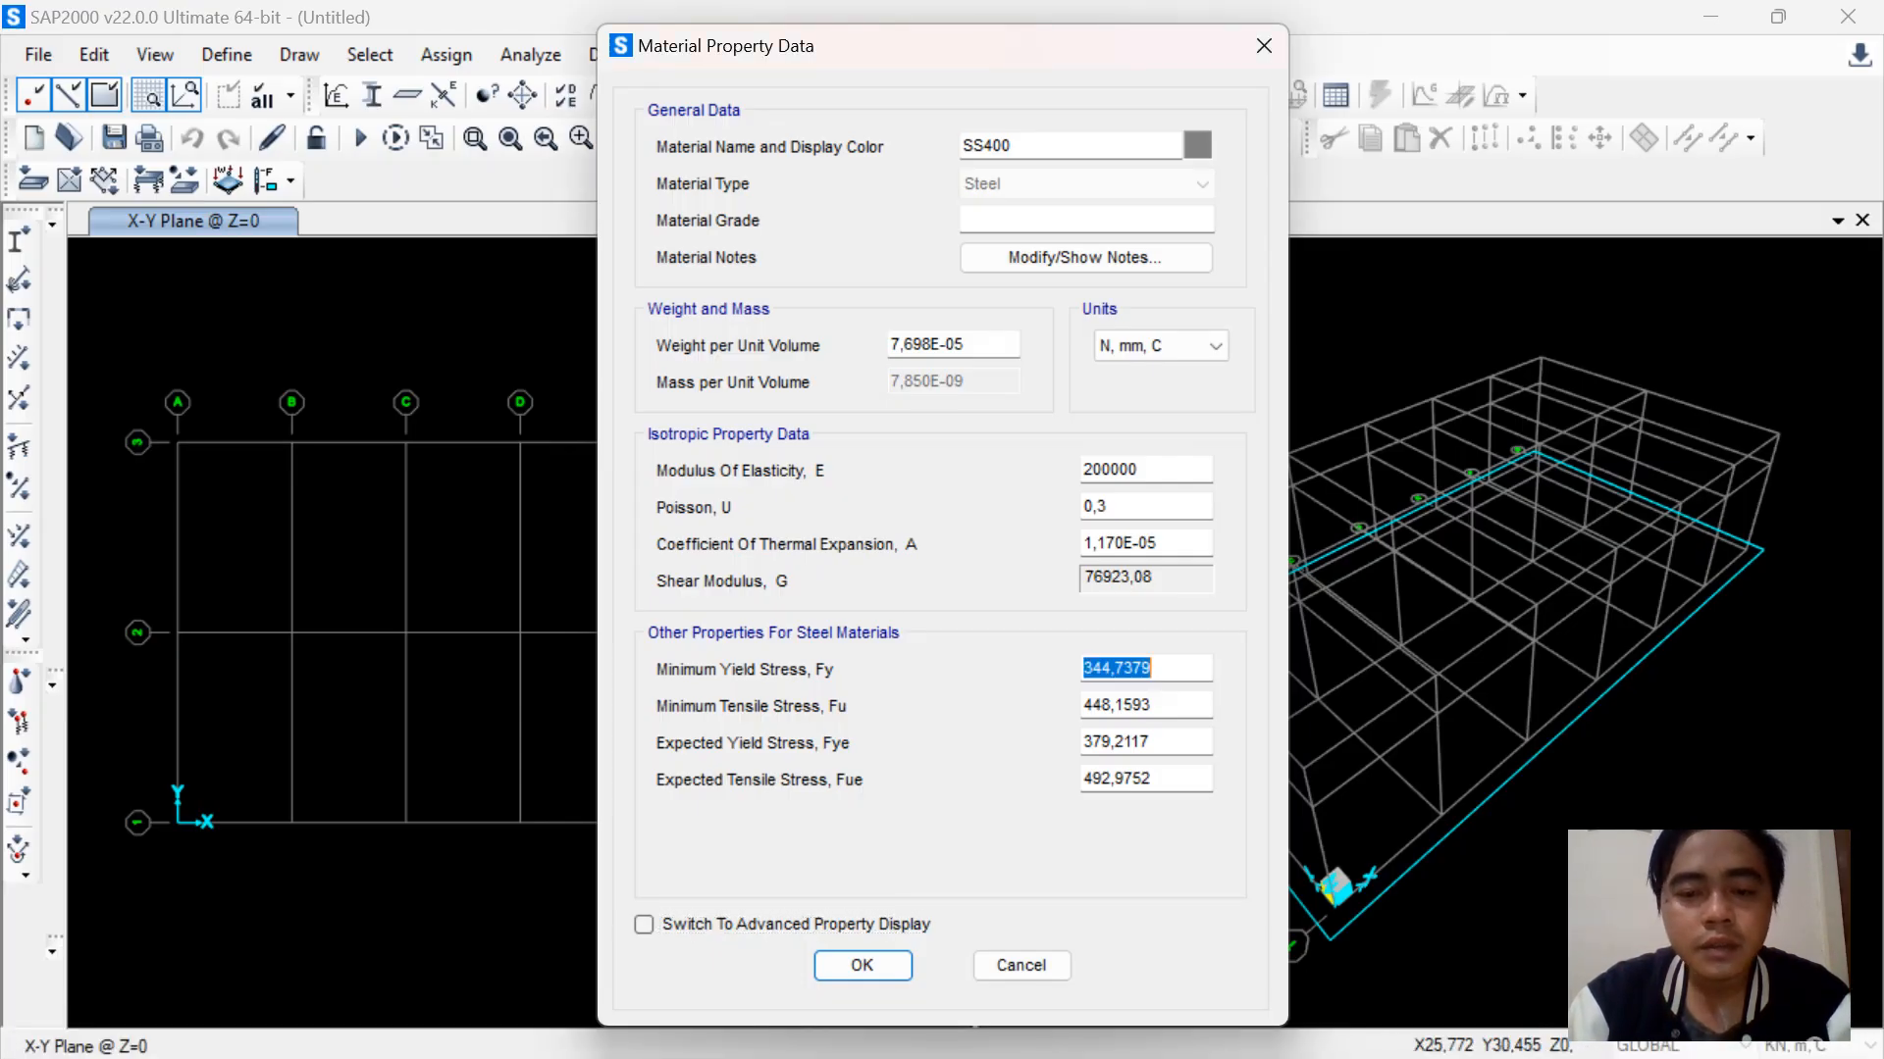
{"action": "type", "text": "245"}
{"action": "key", "text": "Tab"}
{"action": "type", "text": "400"}
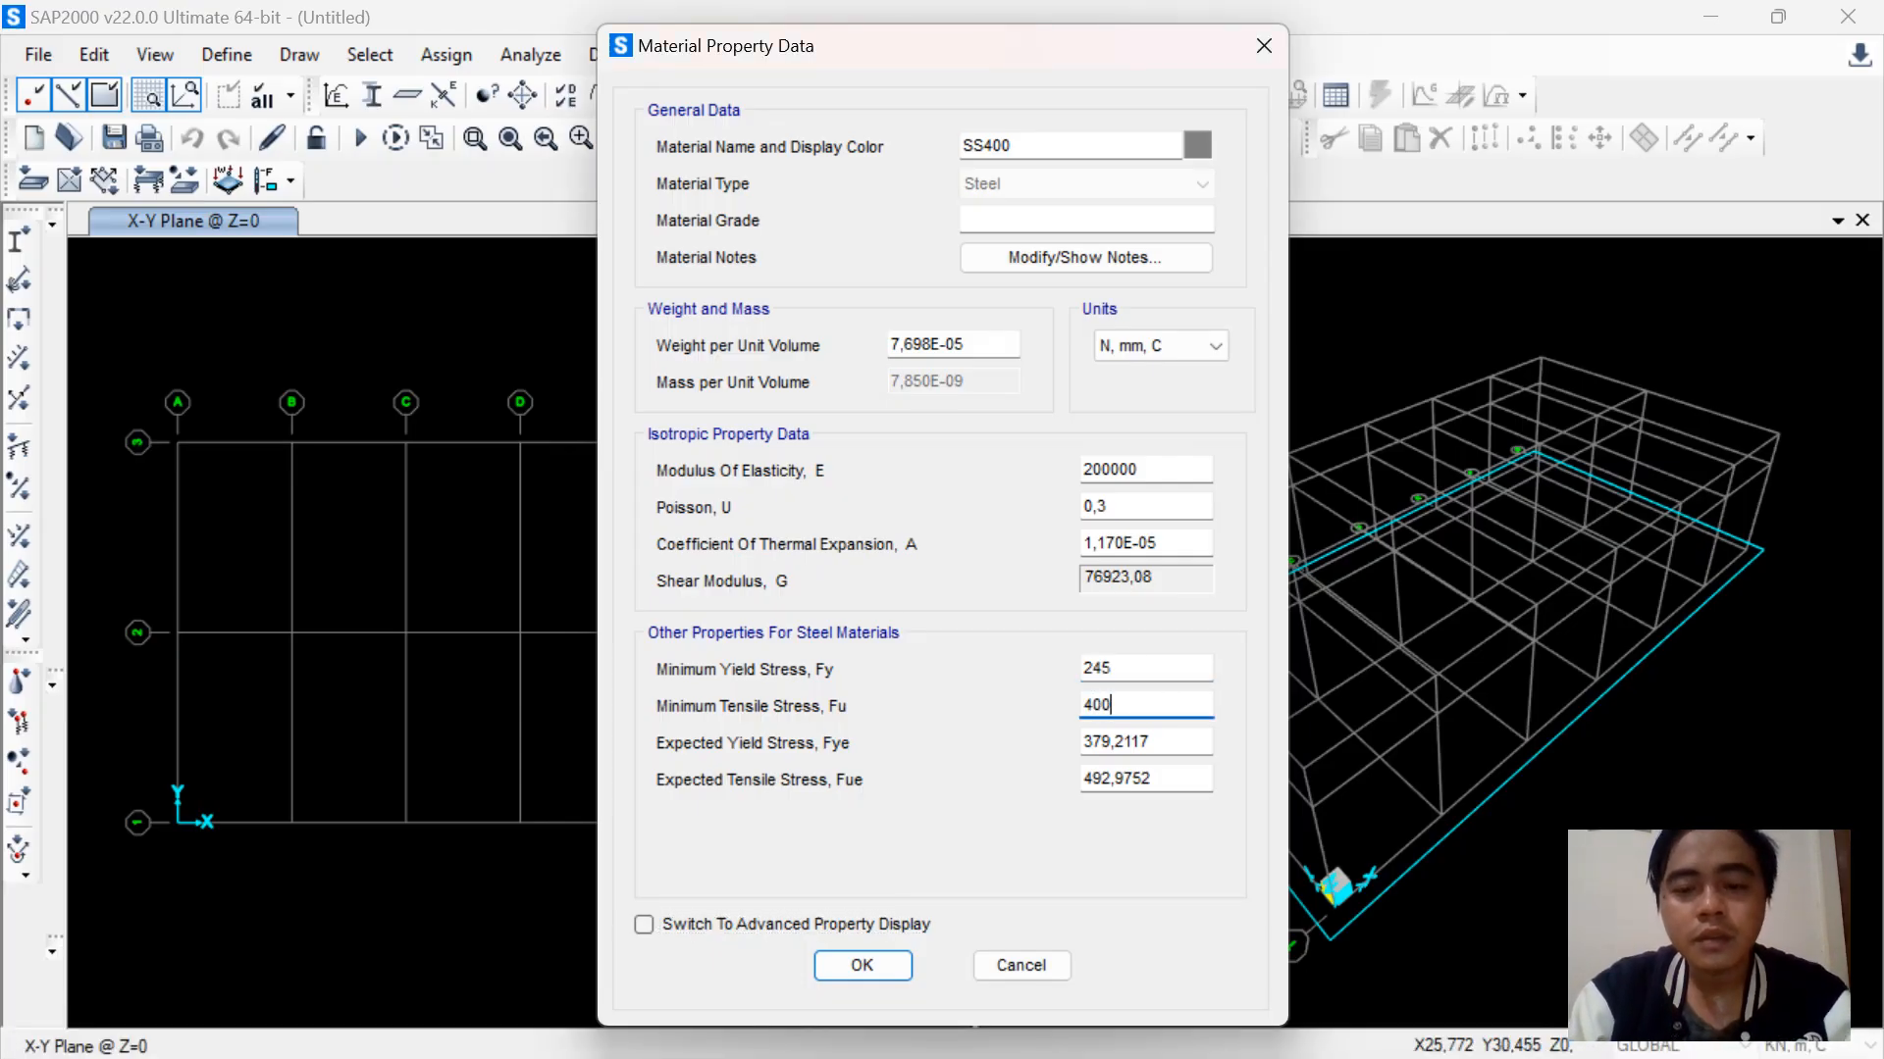
Set the SS400 expected yield stress Fye to 245 and expected tensile stress Fue to 400, and accept the material
{"action": "key", "text": "Tab"}
{"action": "type", "text": "245"}
{"action": "key", "text": "Tab"}
{"action": "type", "text": "400"}
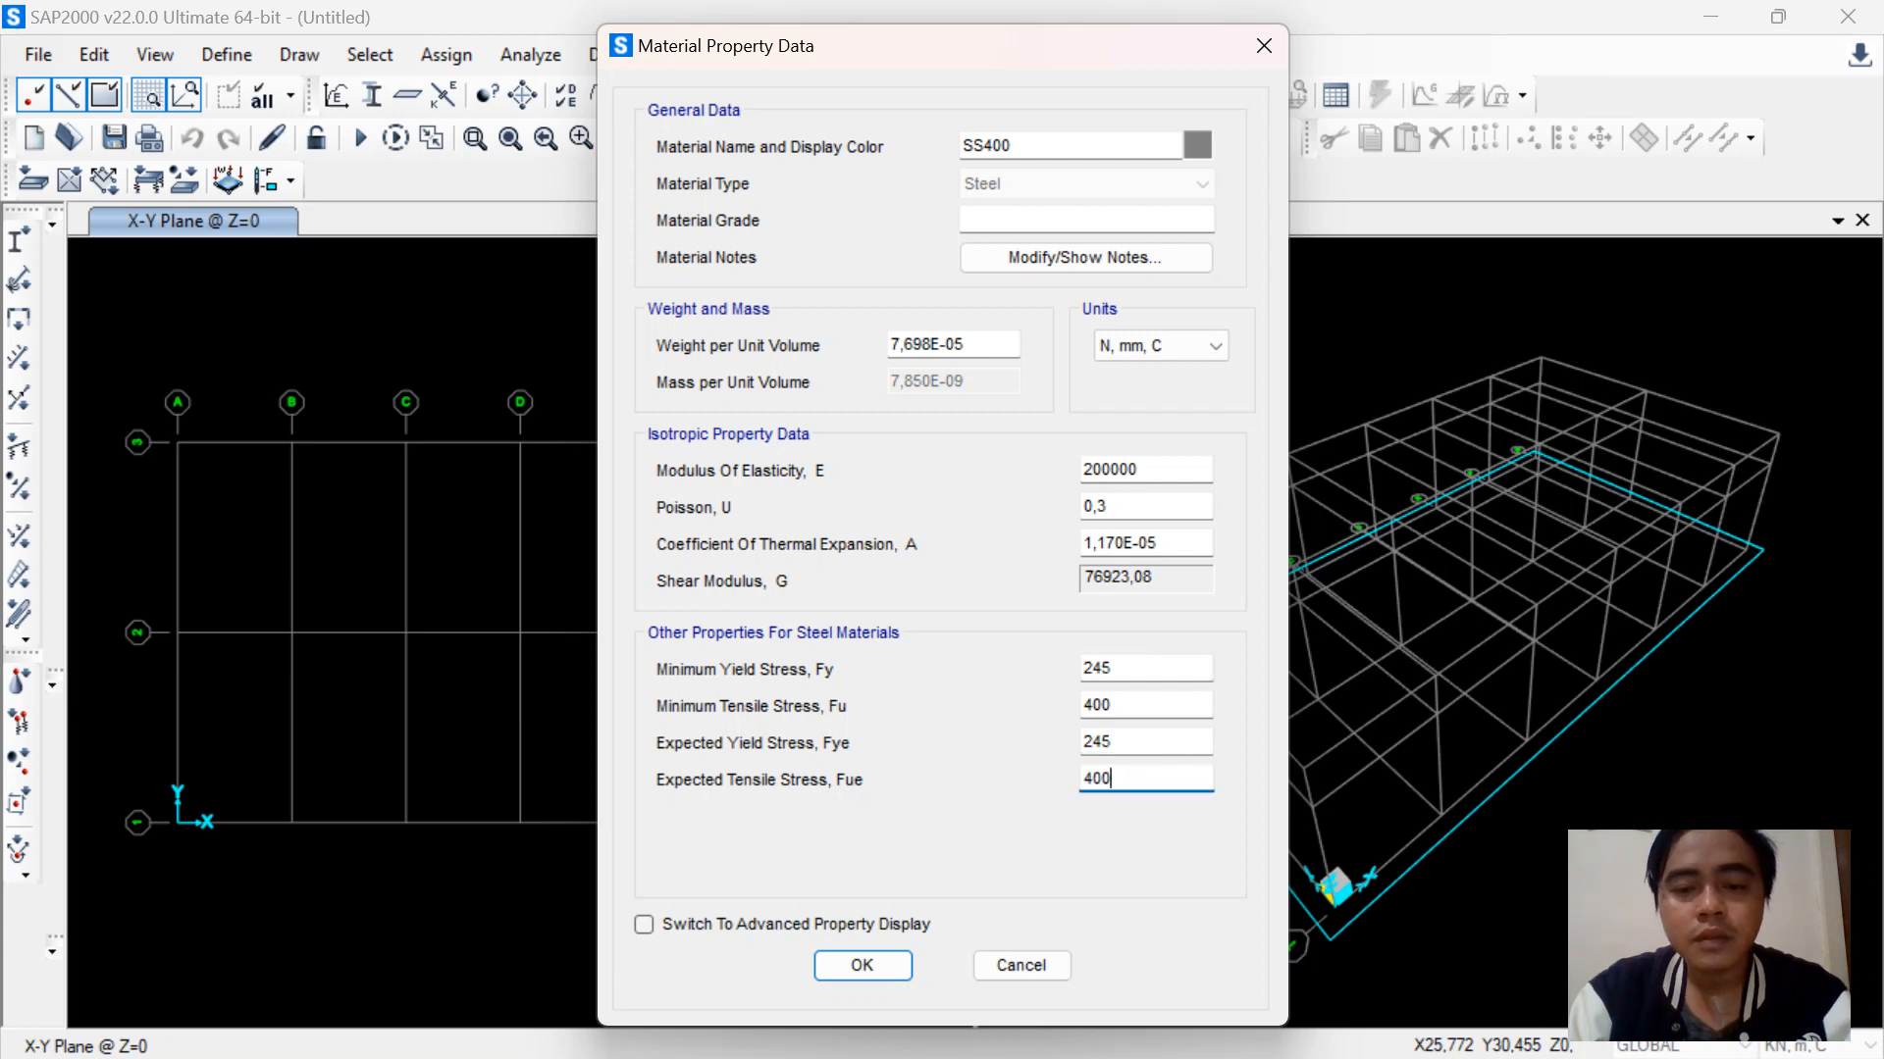
{"action": "key", "text": "Return"}
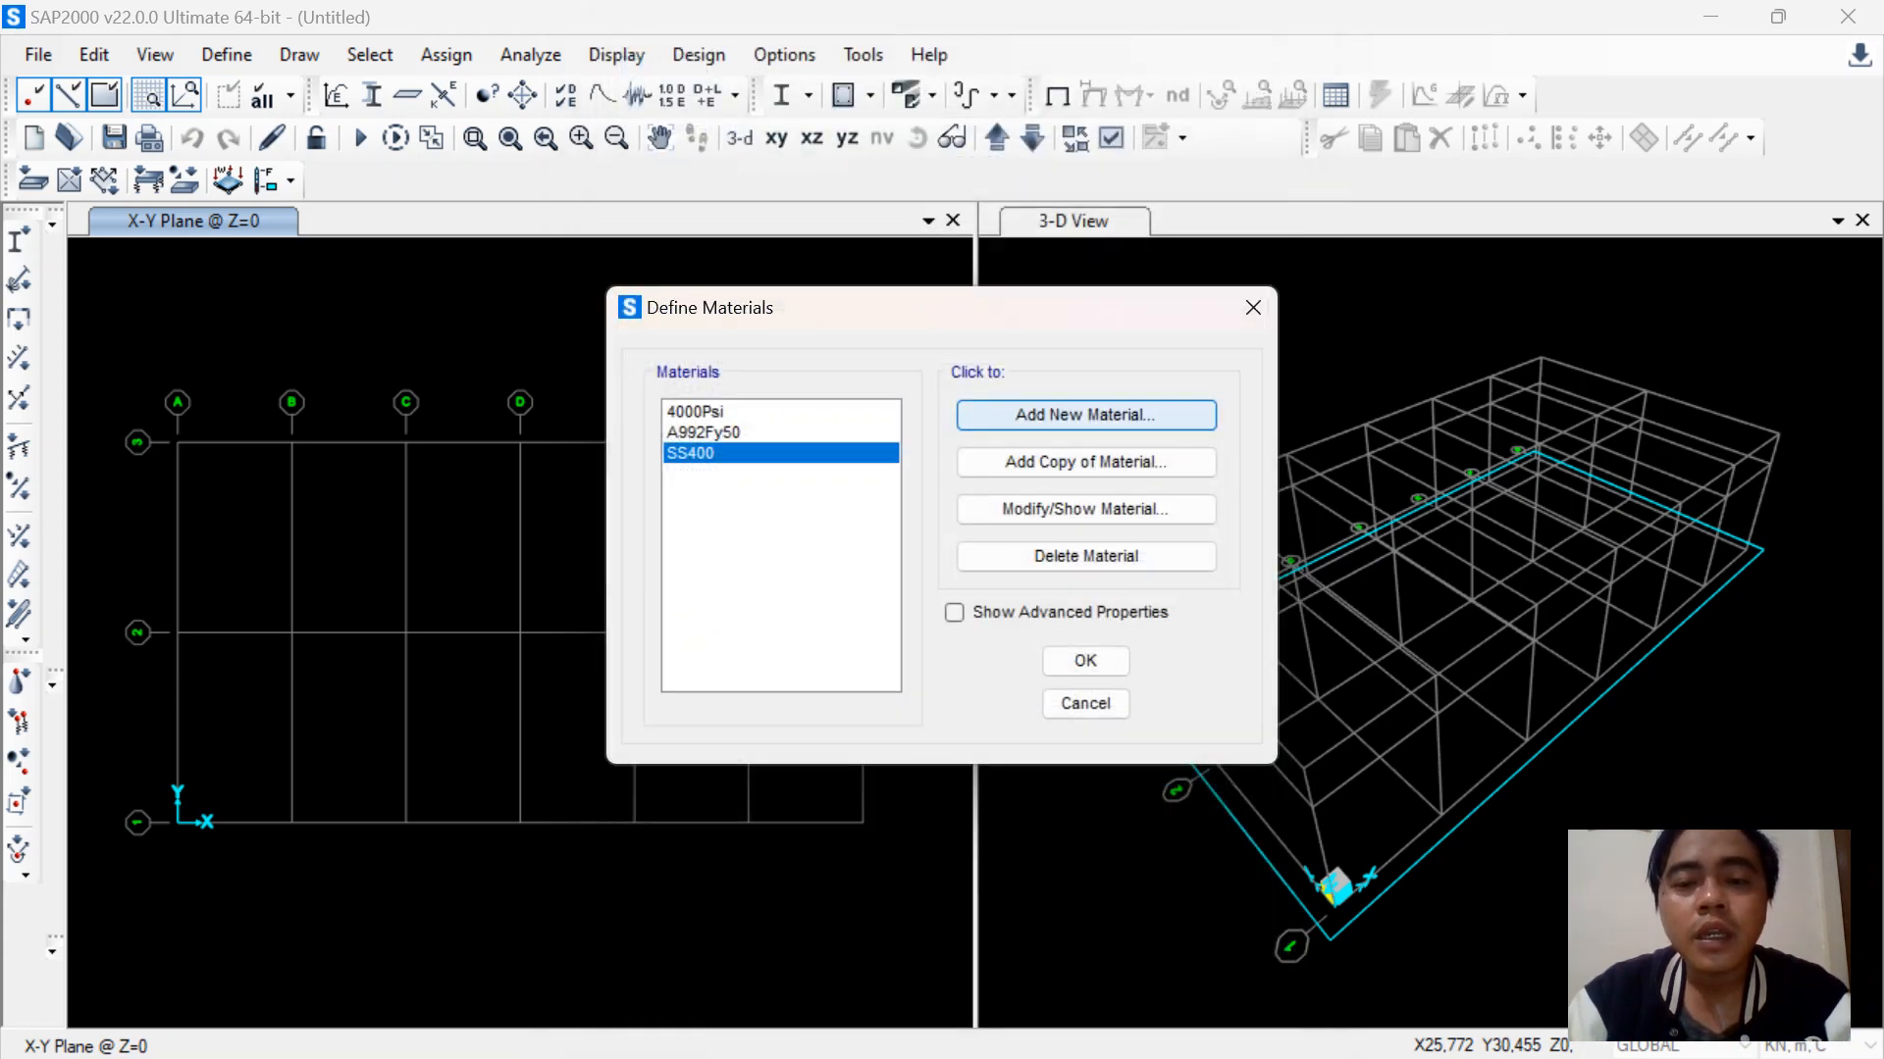
Add a new user-defined material of type Rebar and name it BJTS 420B
{"action": "left_click", "coordinate": [1086, 415]}
{"action": "left_click", "coordinate": [1018, 499]}
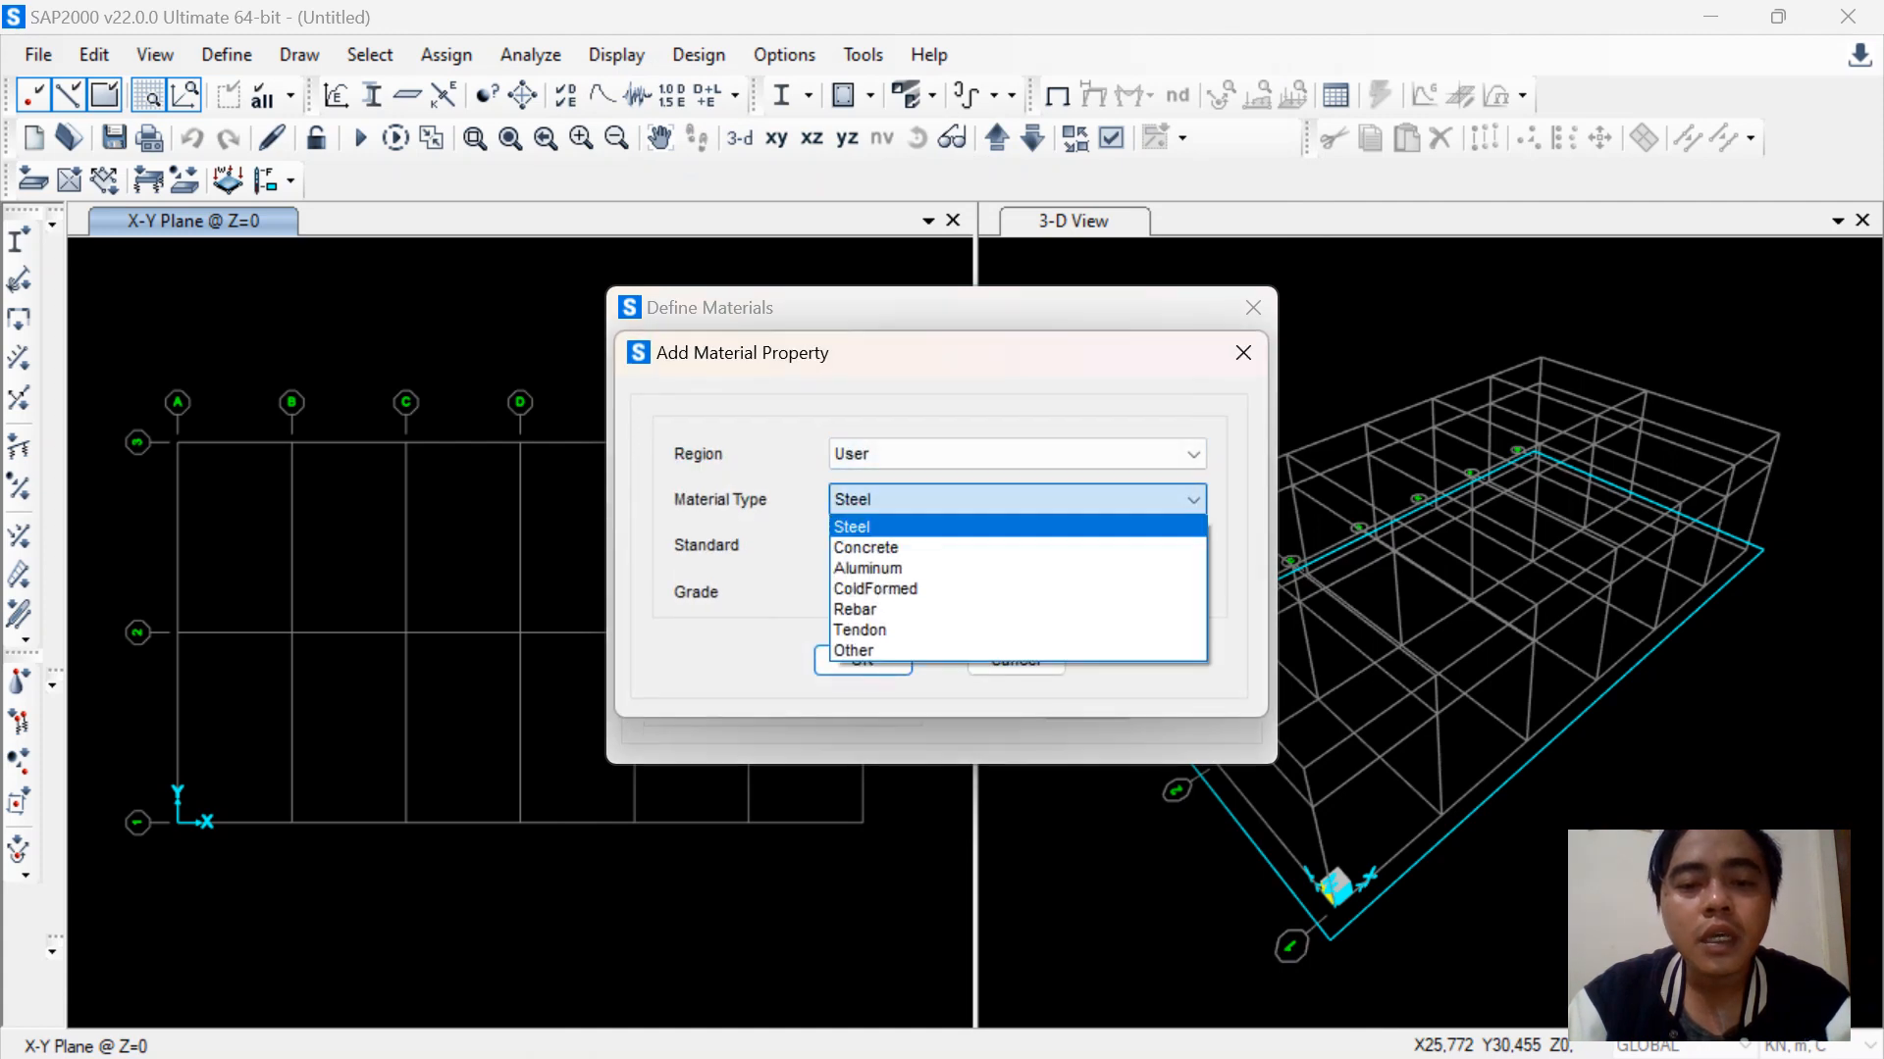
{"action": "key", "text": "Down"}
{"action": "key", "text": "Down"}
{"action": "key", "text": "Down"}
{"action": "key", "text": "Down"}
{"action": "key", "text": "Return"}
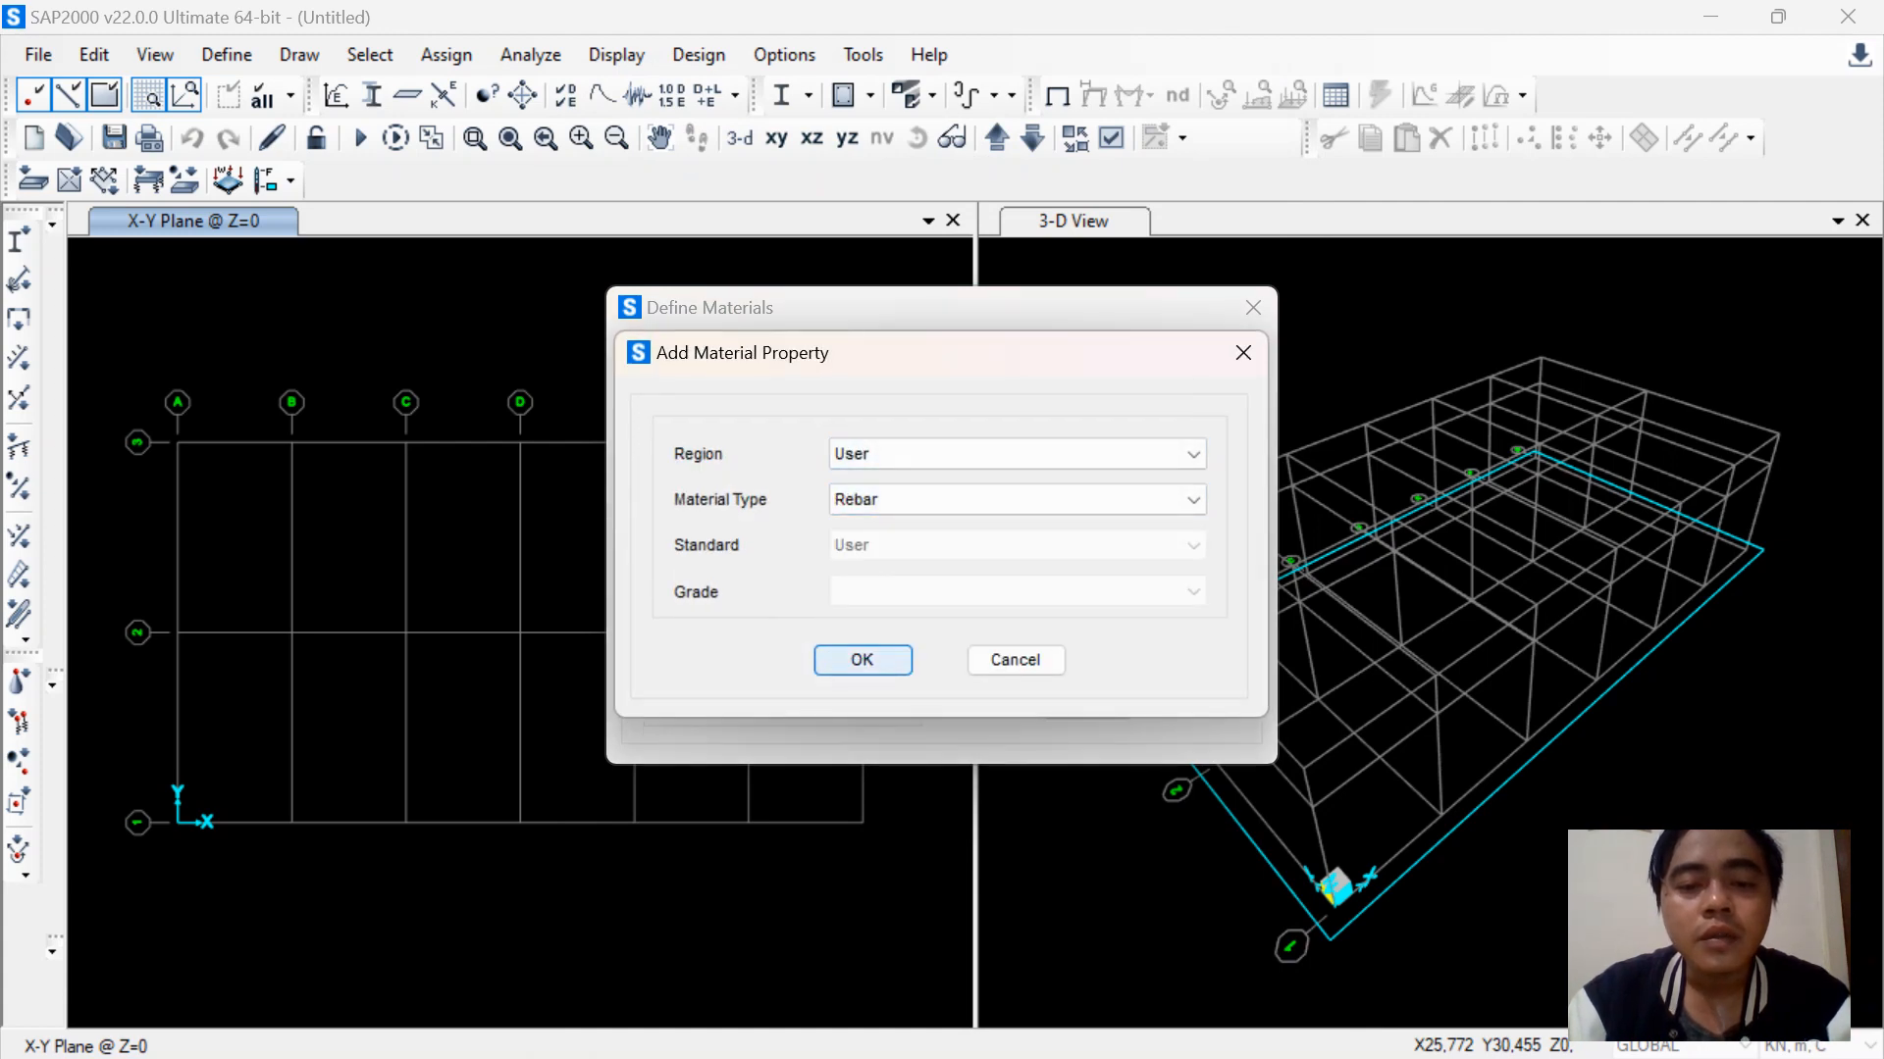
{"action": "key", "text": "Return"}
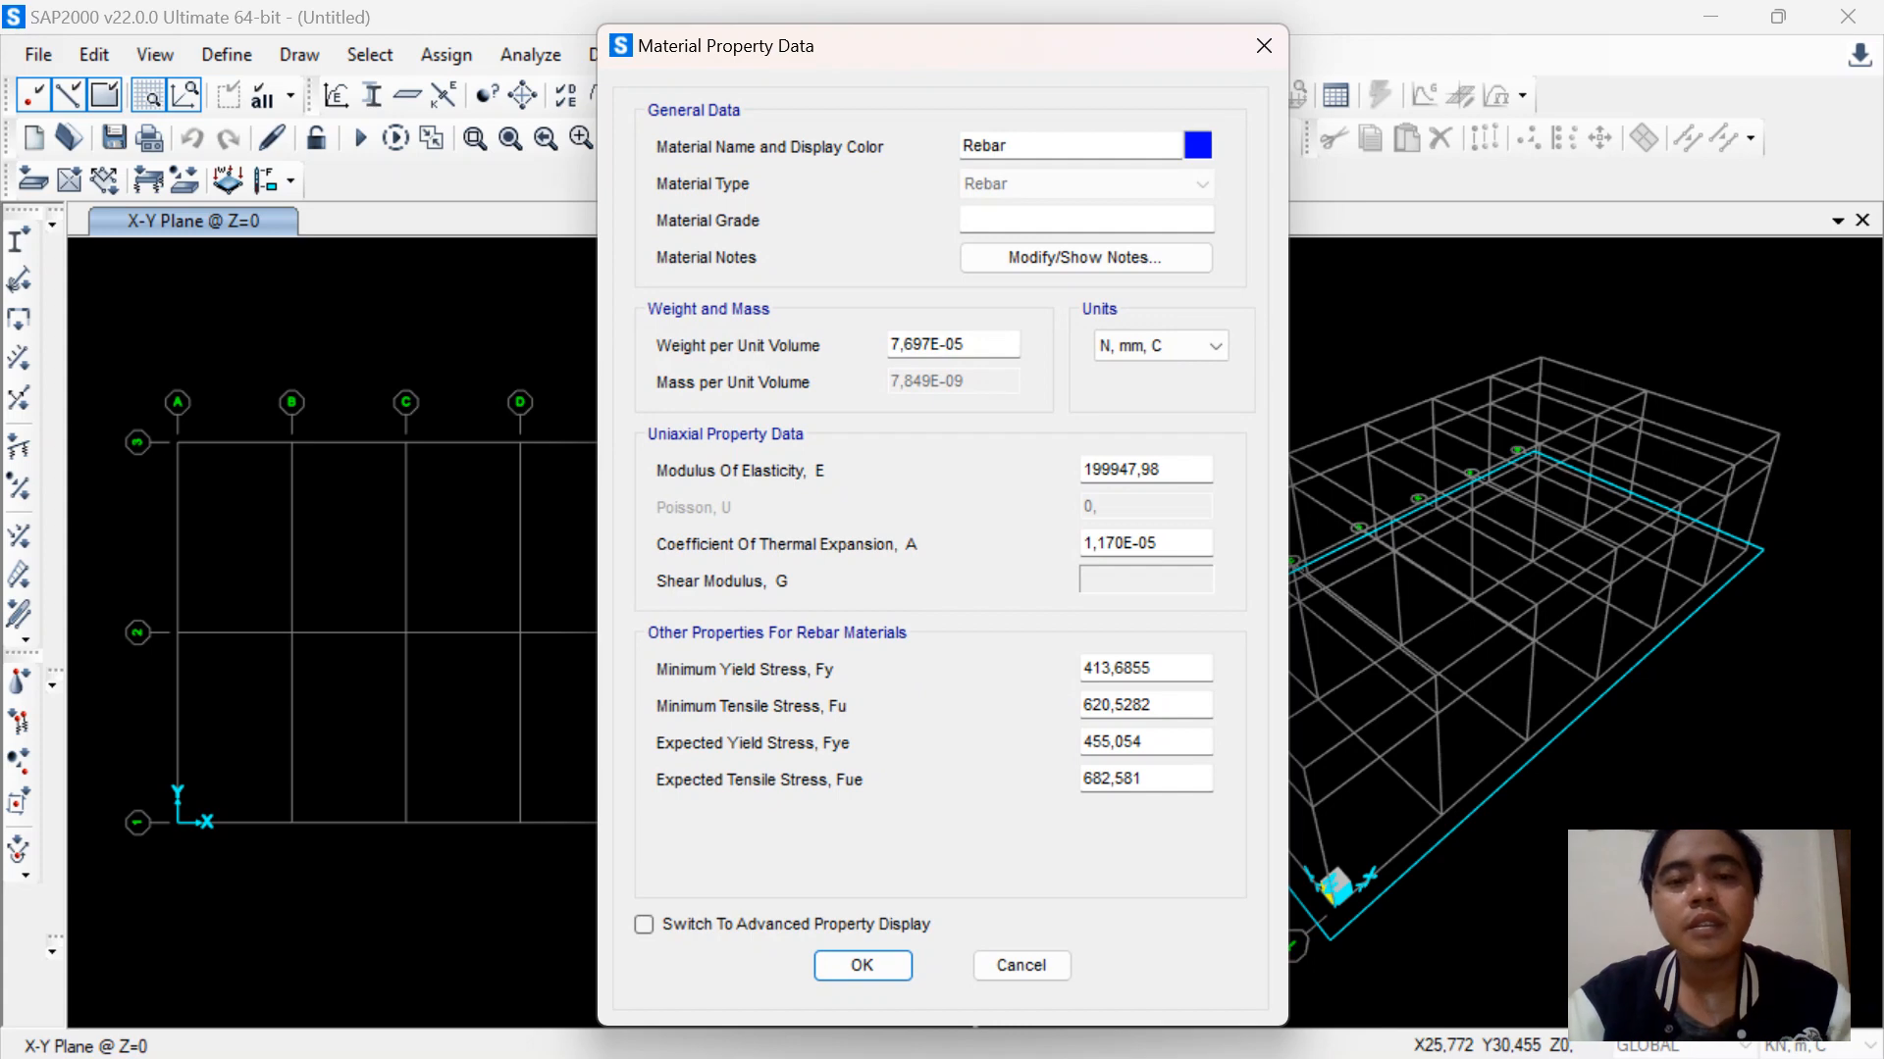
{"action": "left_click_drag", "start_coordinate": [1009, 146], "coordinate": [960, 146]}
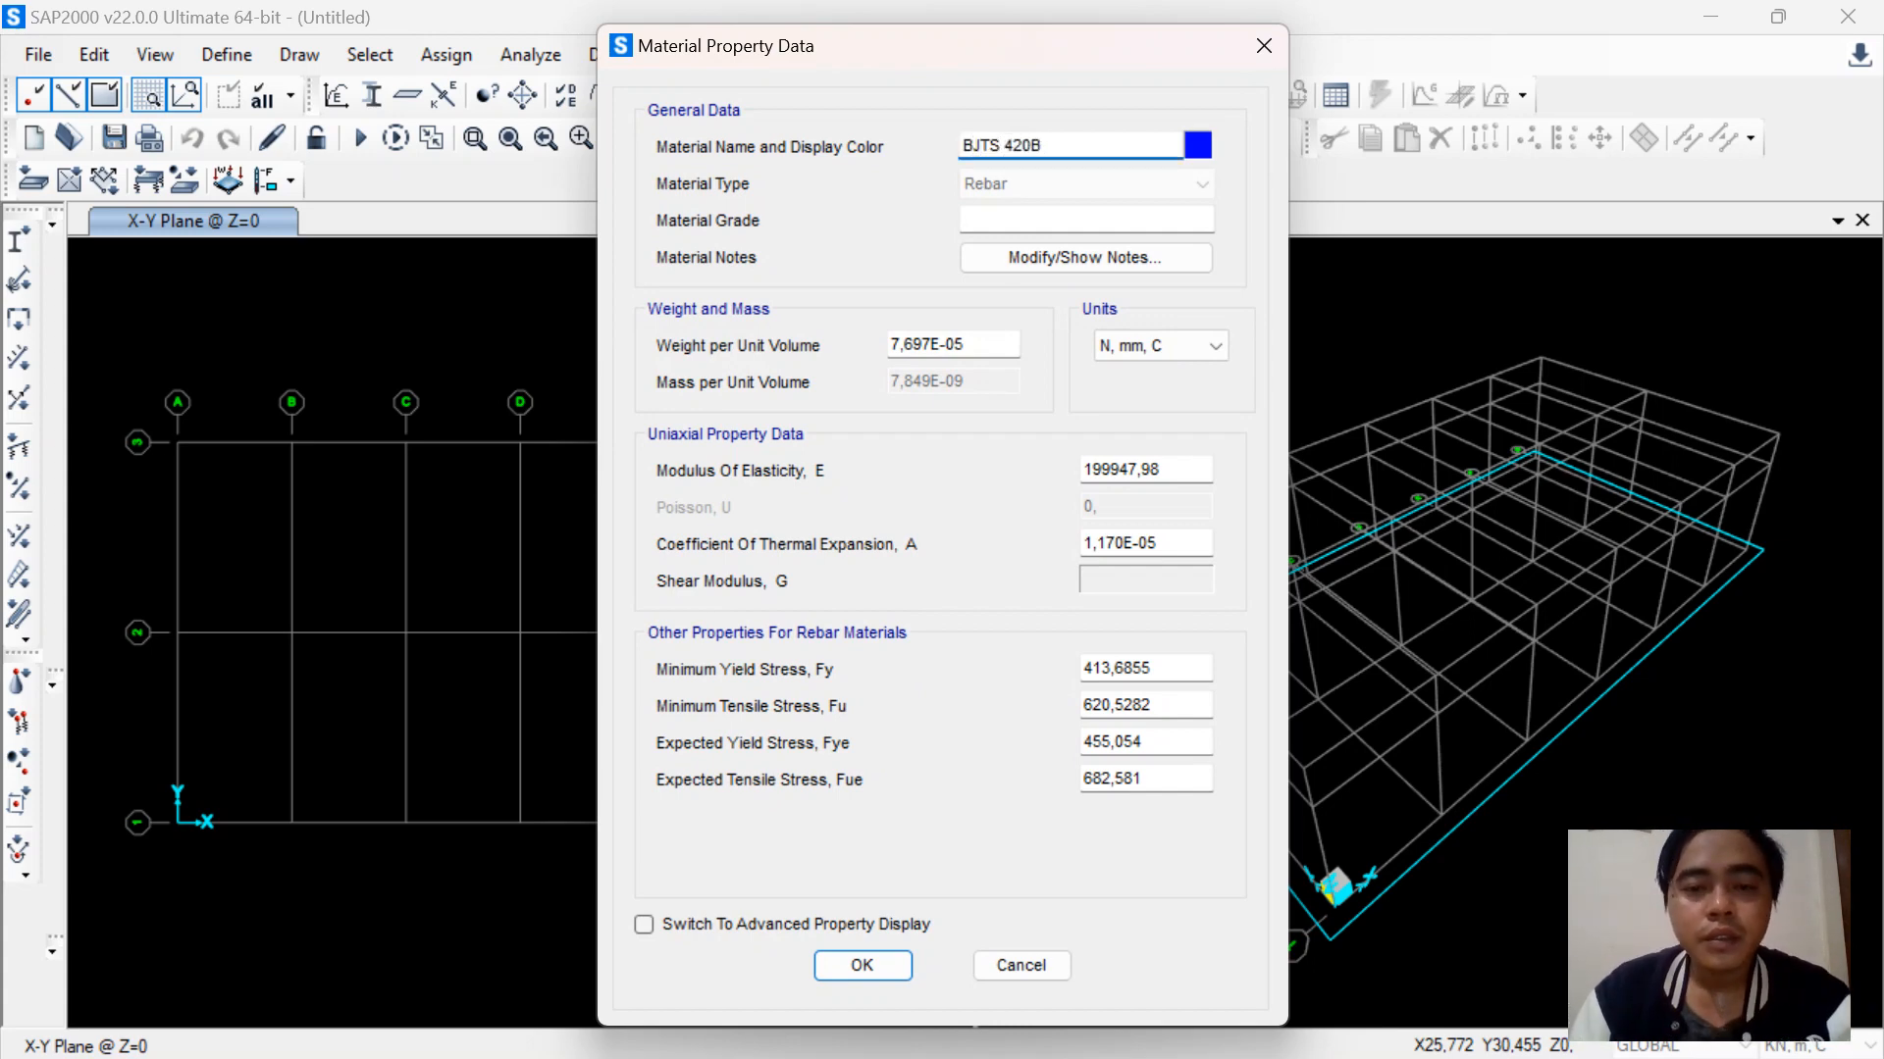
Open the SNI 2052 (2017) Baja Tulangan Beton PDF from the WAREHOUSE folder and check the BjTS 420B row in Tabel 6
{"action": "left_click", "coordinate": [781, 1024]}
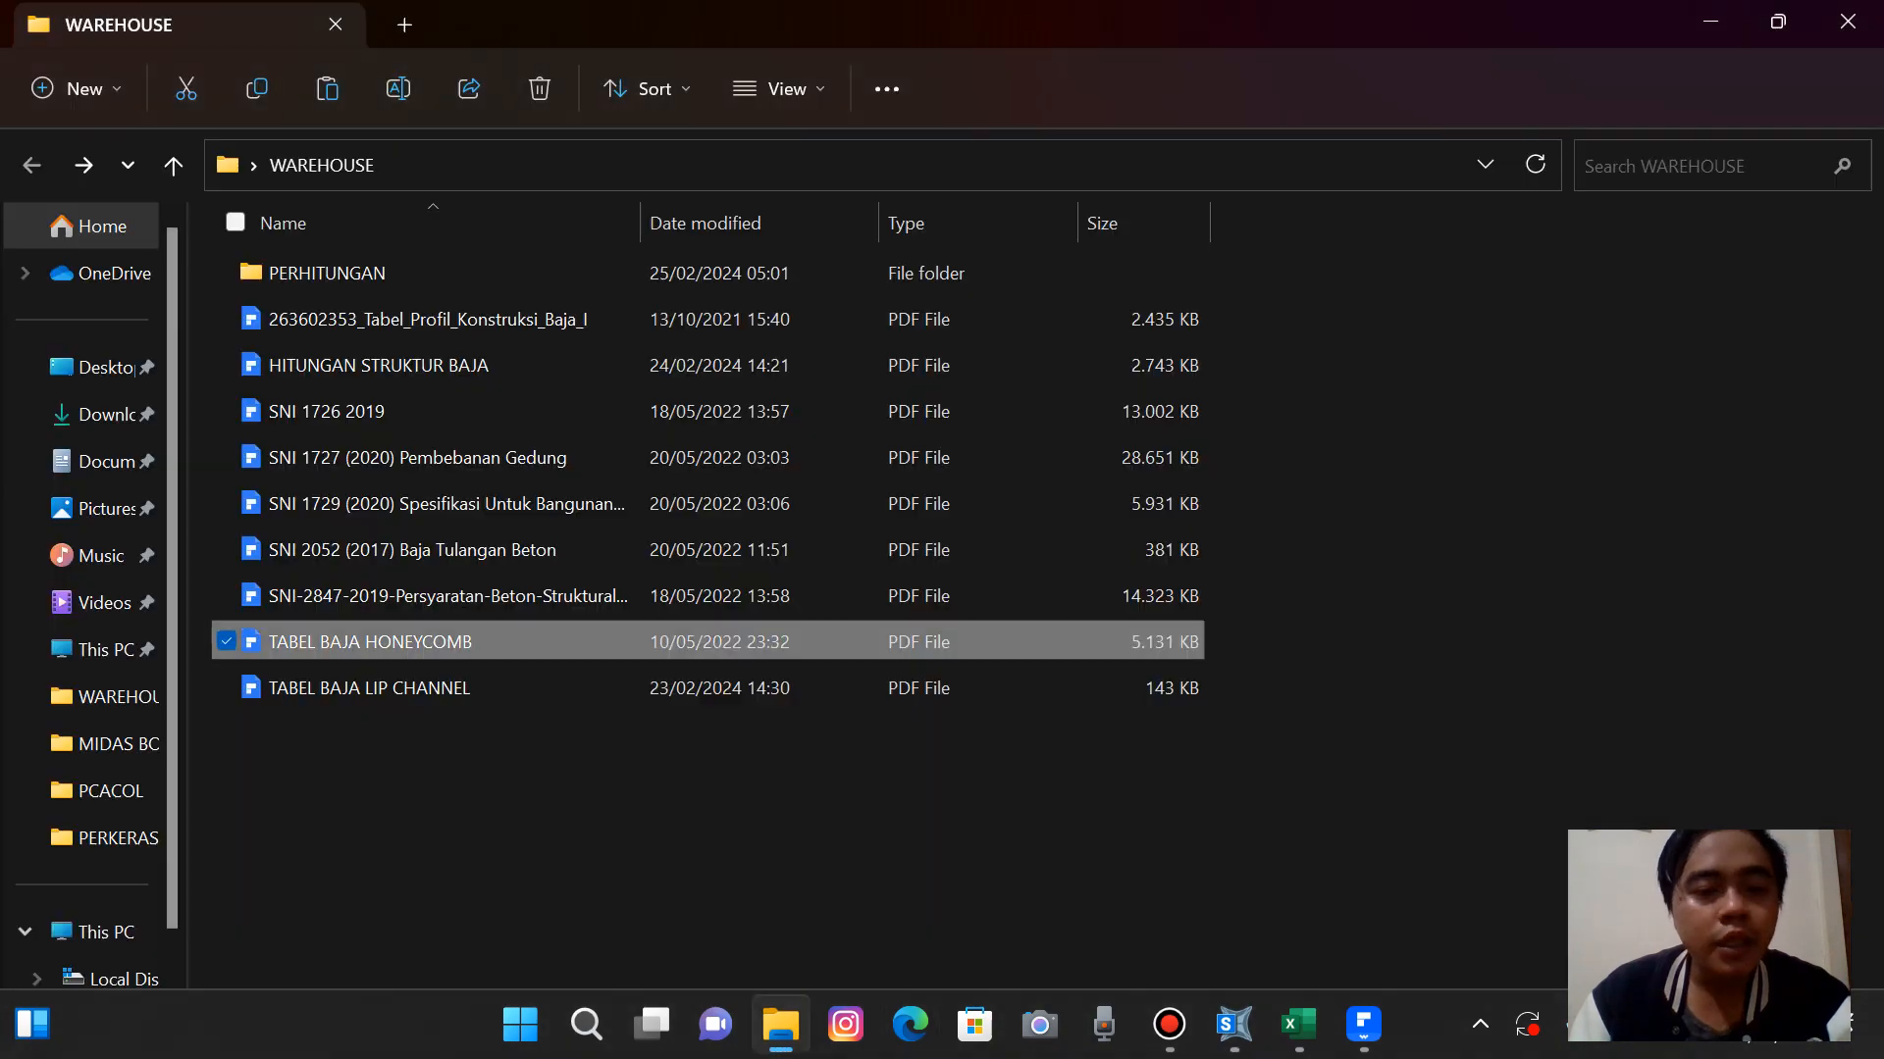
{"action": "double_click", "coordinate": [412, 550]}
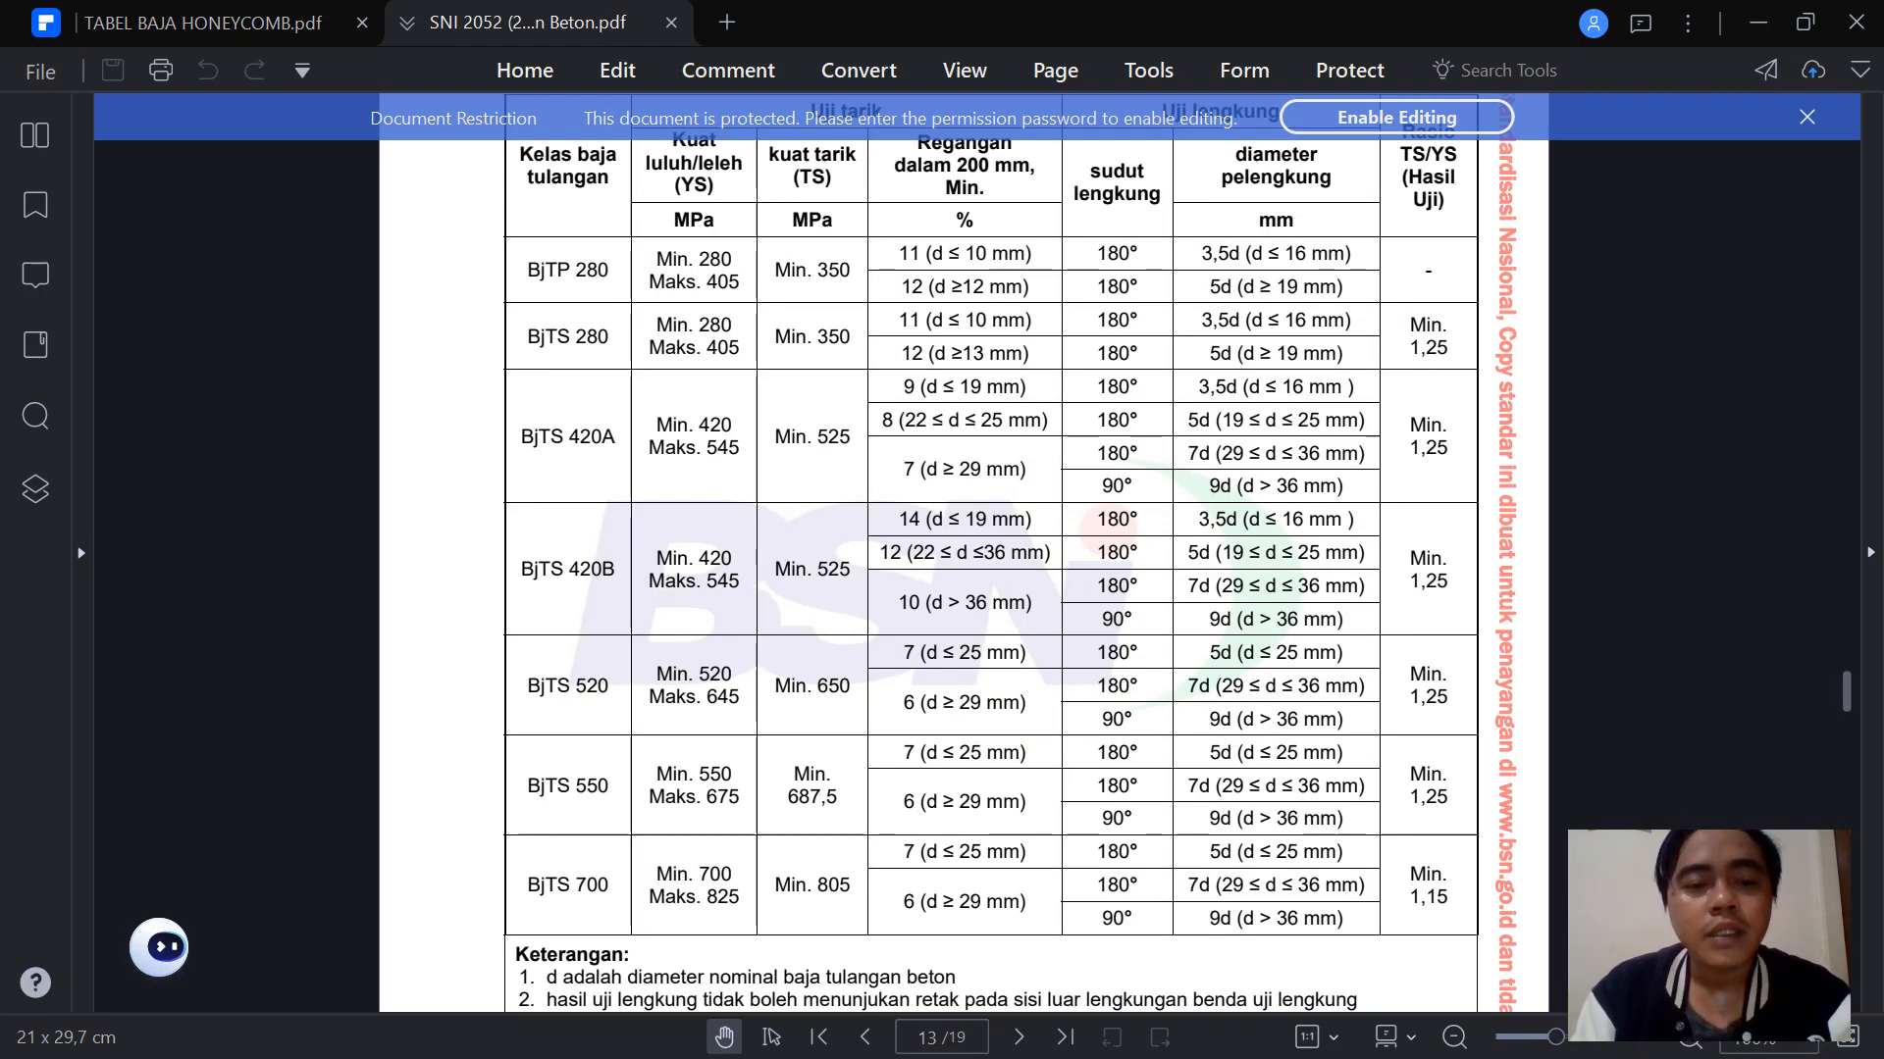
{"action": "scroll", "coordinate": [1011, 550], "scroll_direction": "up", "scroll_amount": 2}
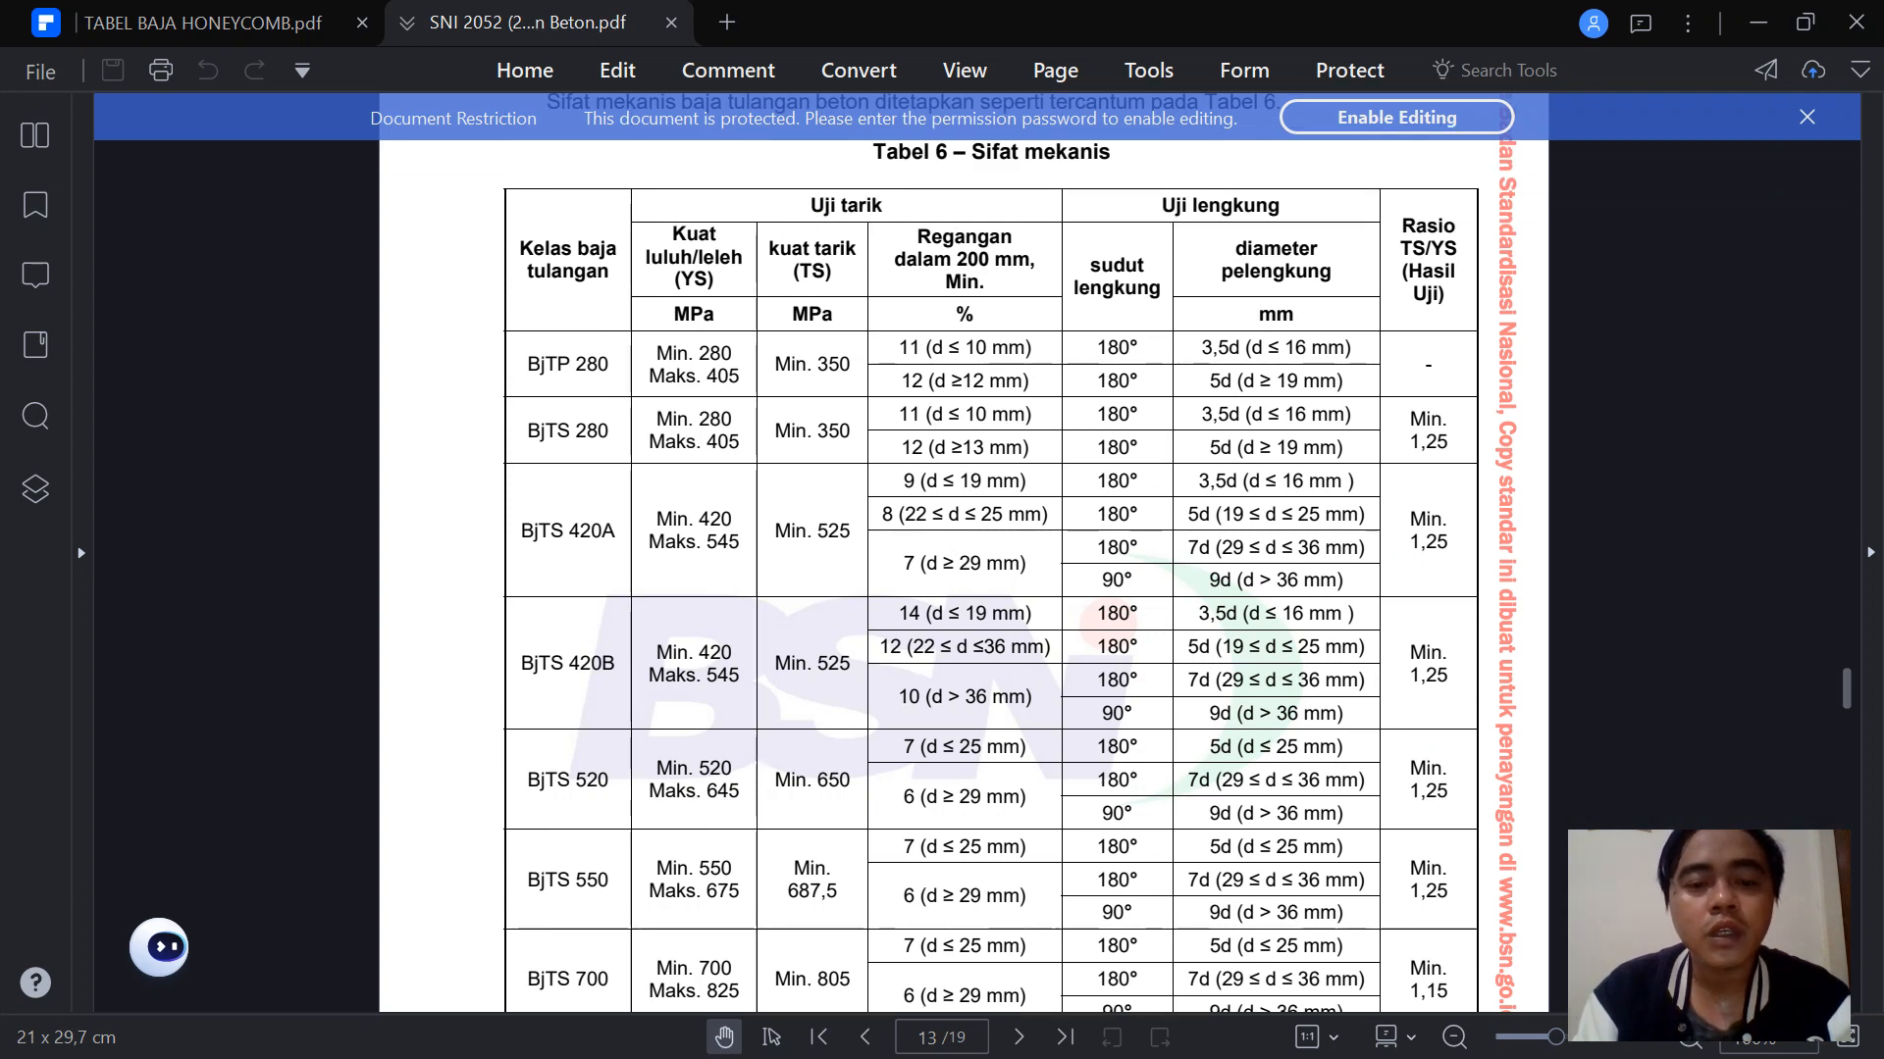
Switch back to SAP2000, set the BJTS 420B material units to Kgf, m, C, and set its weight per unit volume to 7850
{"action": "left_click", "coordinate": [1233, 1025]}
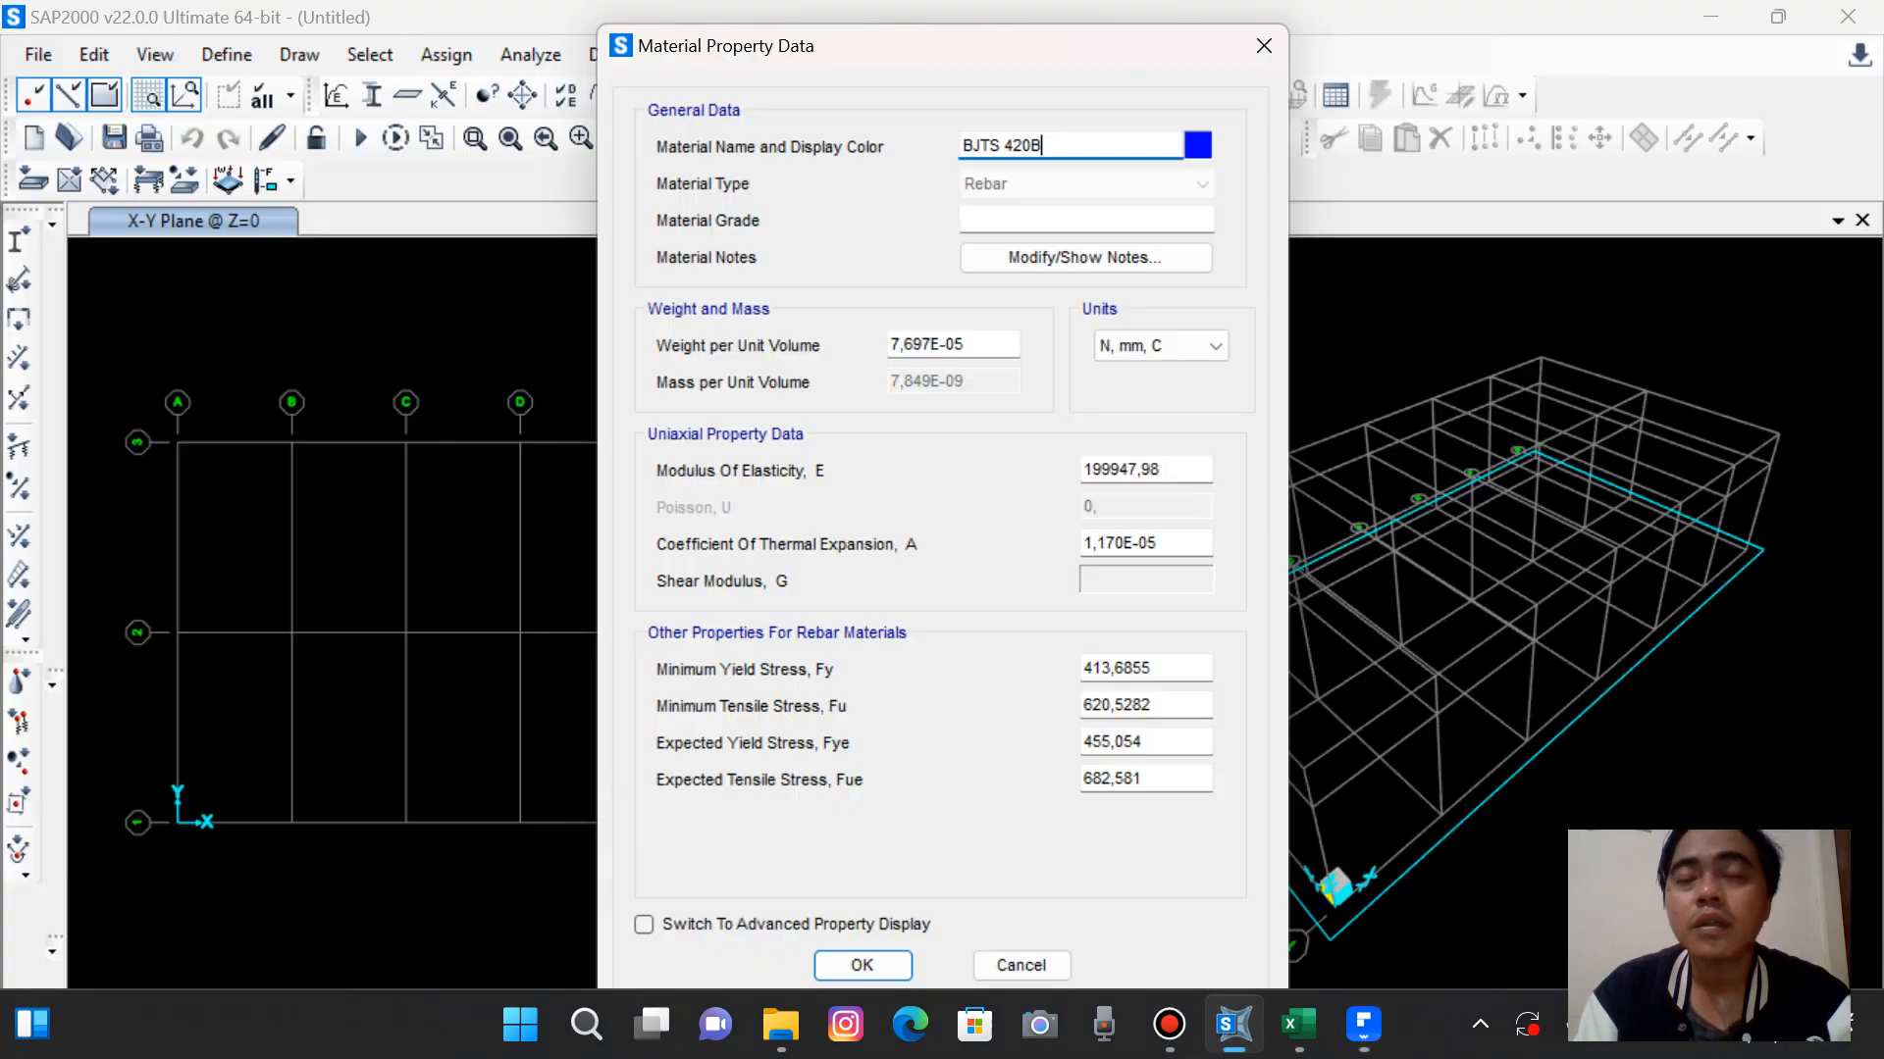
{"action": "left_click", "coordinate": [1161, 345]}
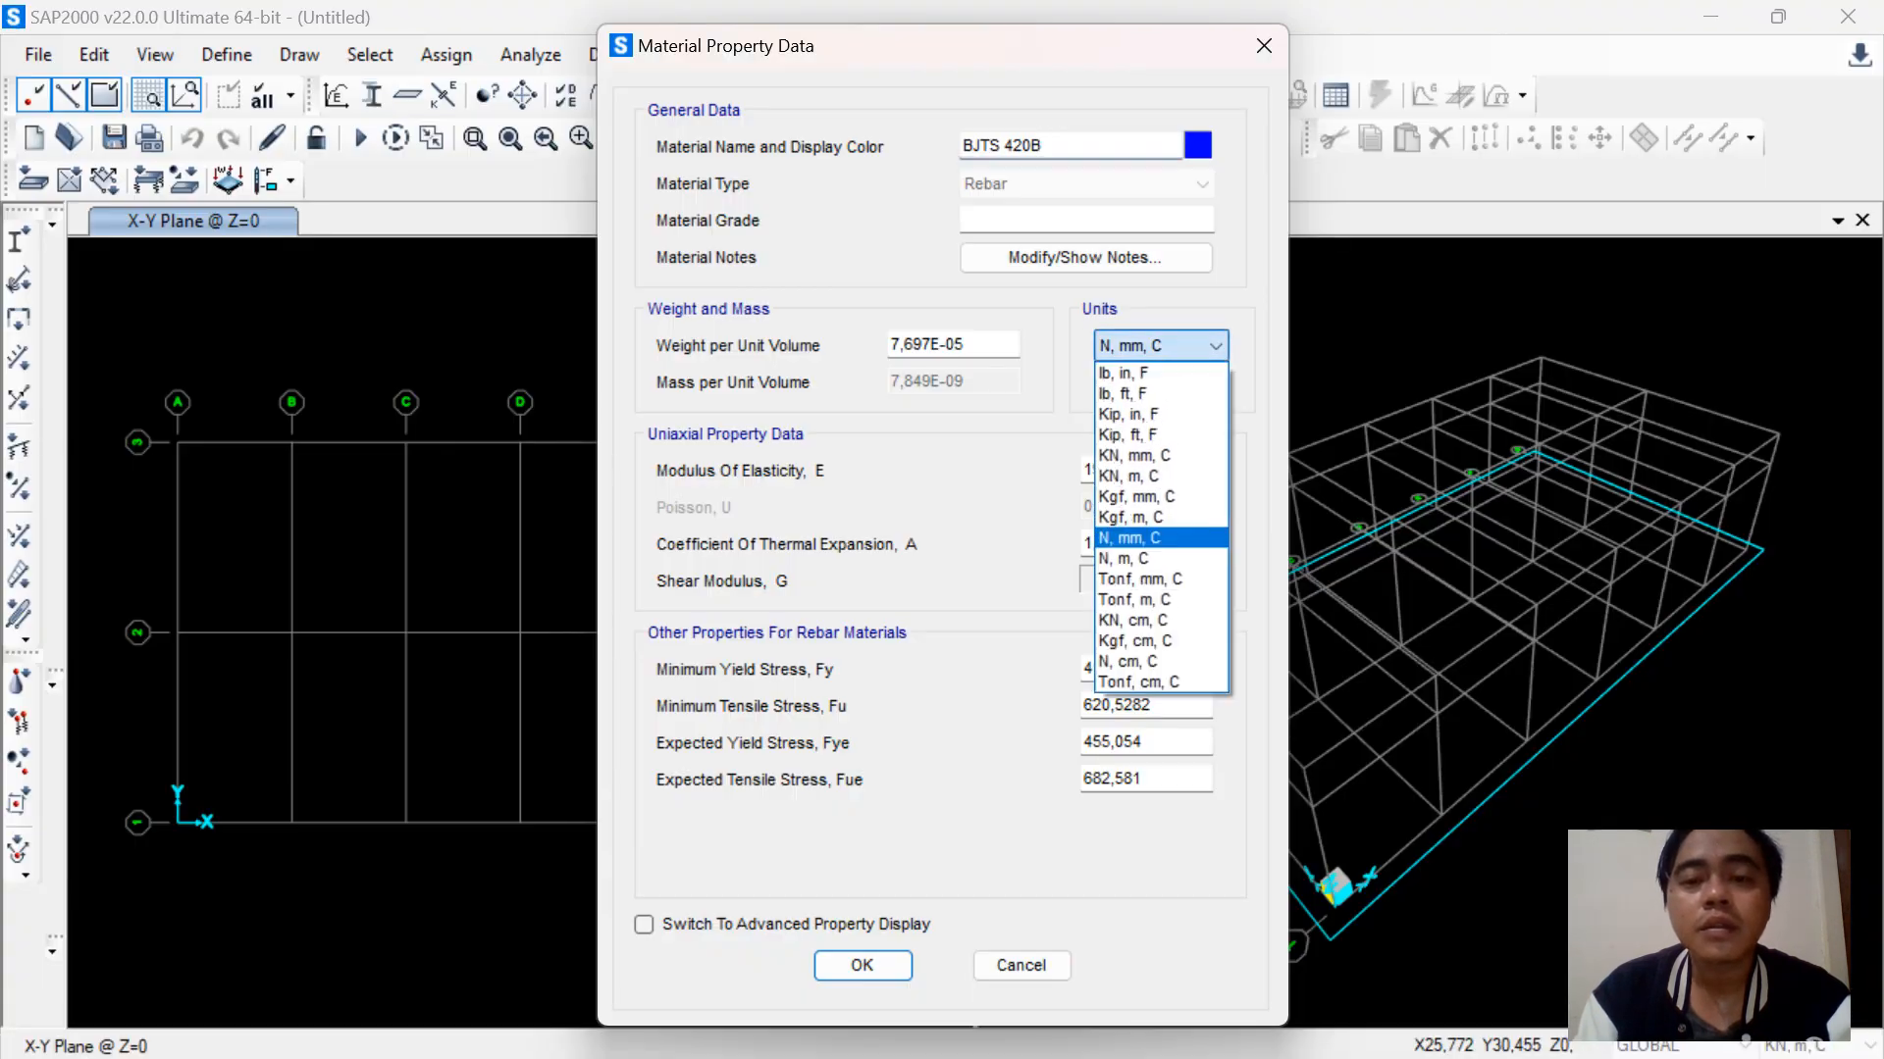
{"action": "left_click", "coordinate": [1130, 517]}
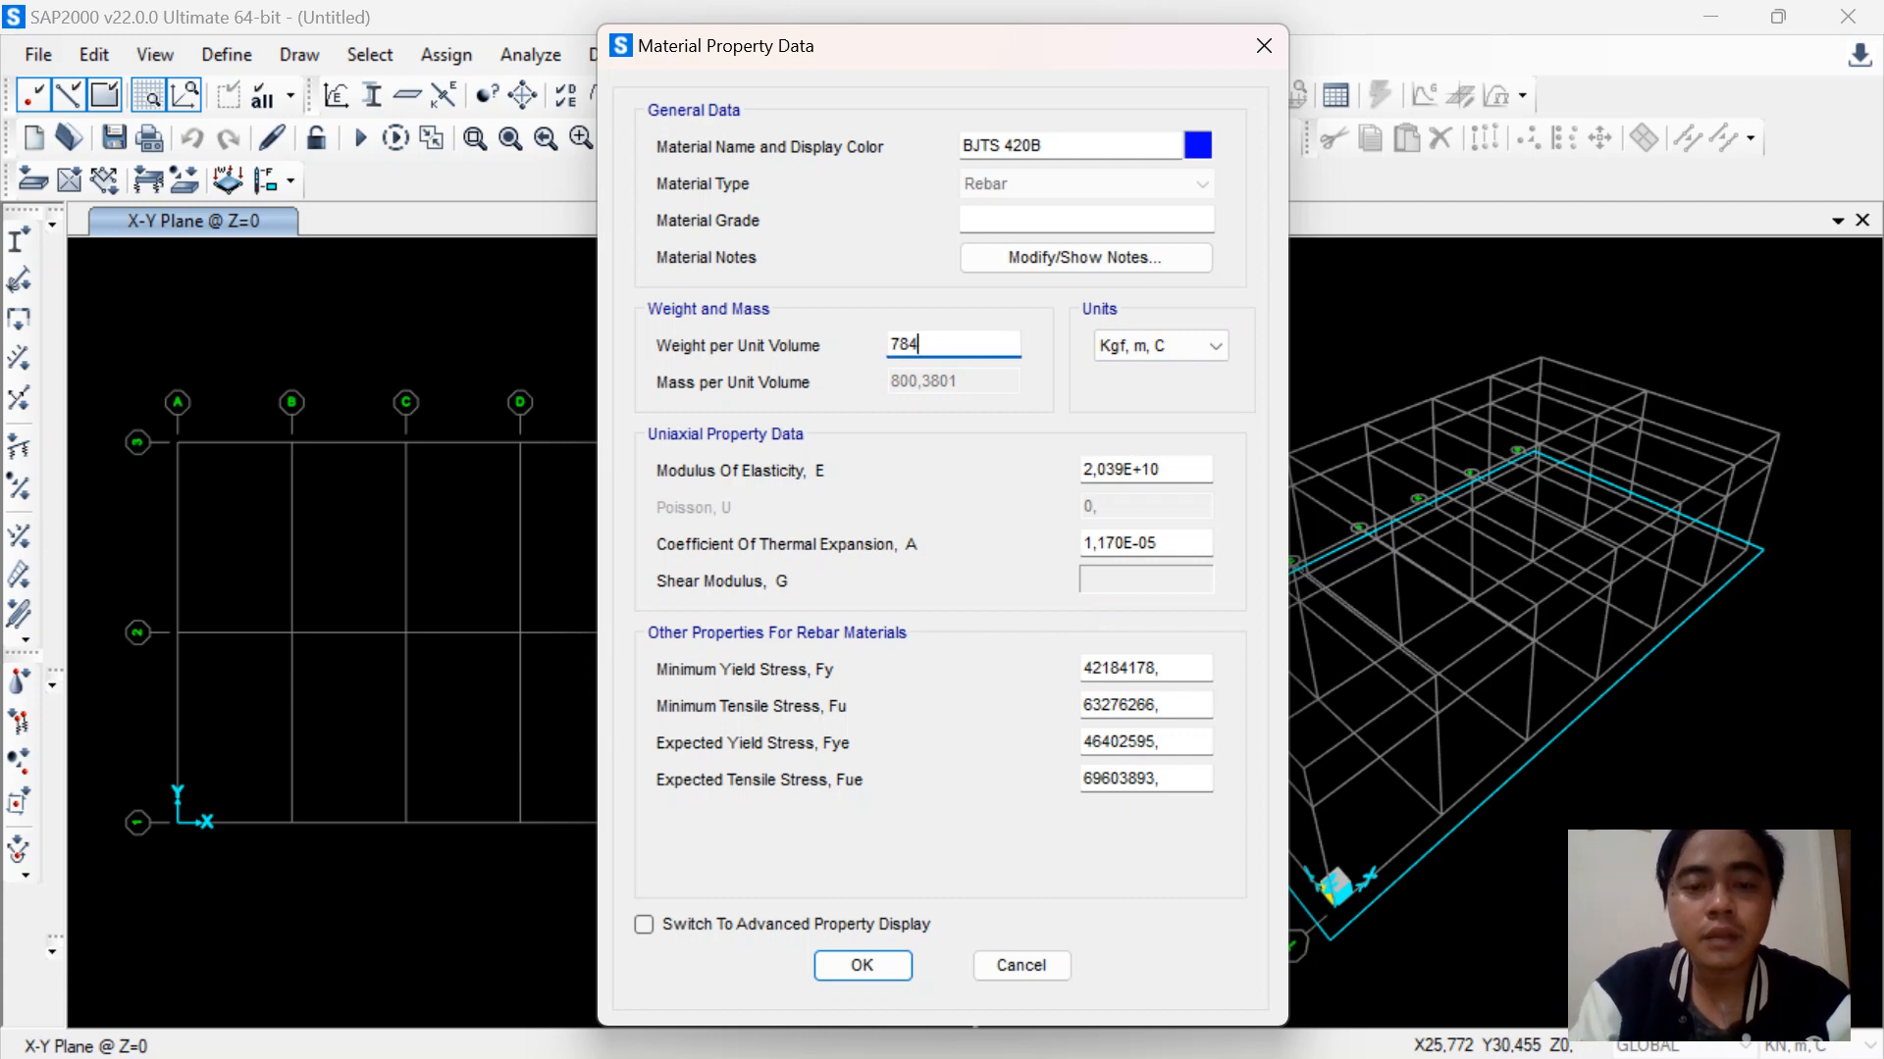
{"action": "type", "text": "7850"}
{"action": "key", "text": "Tab"}
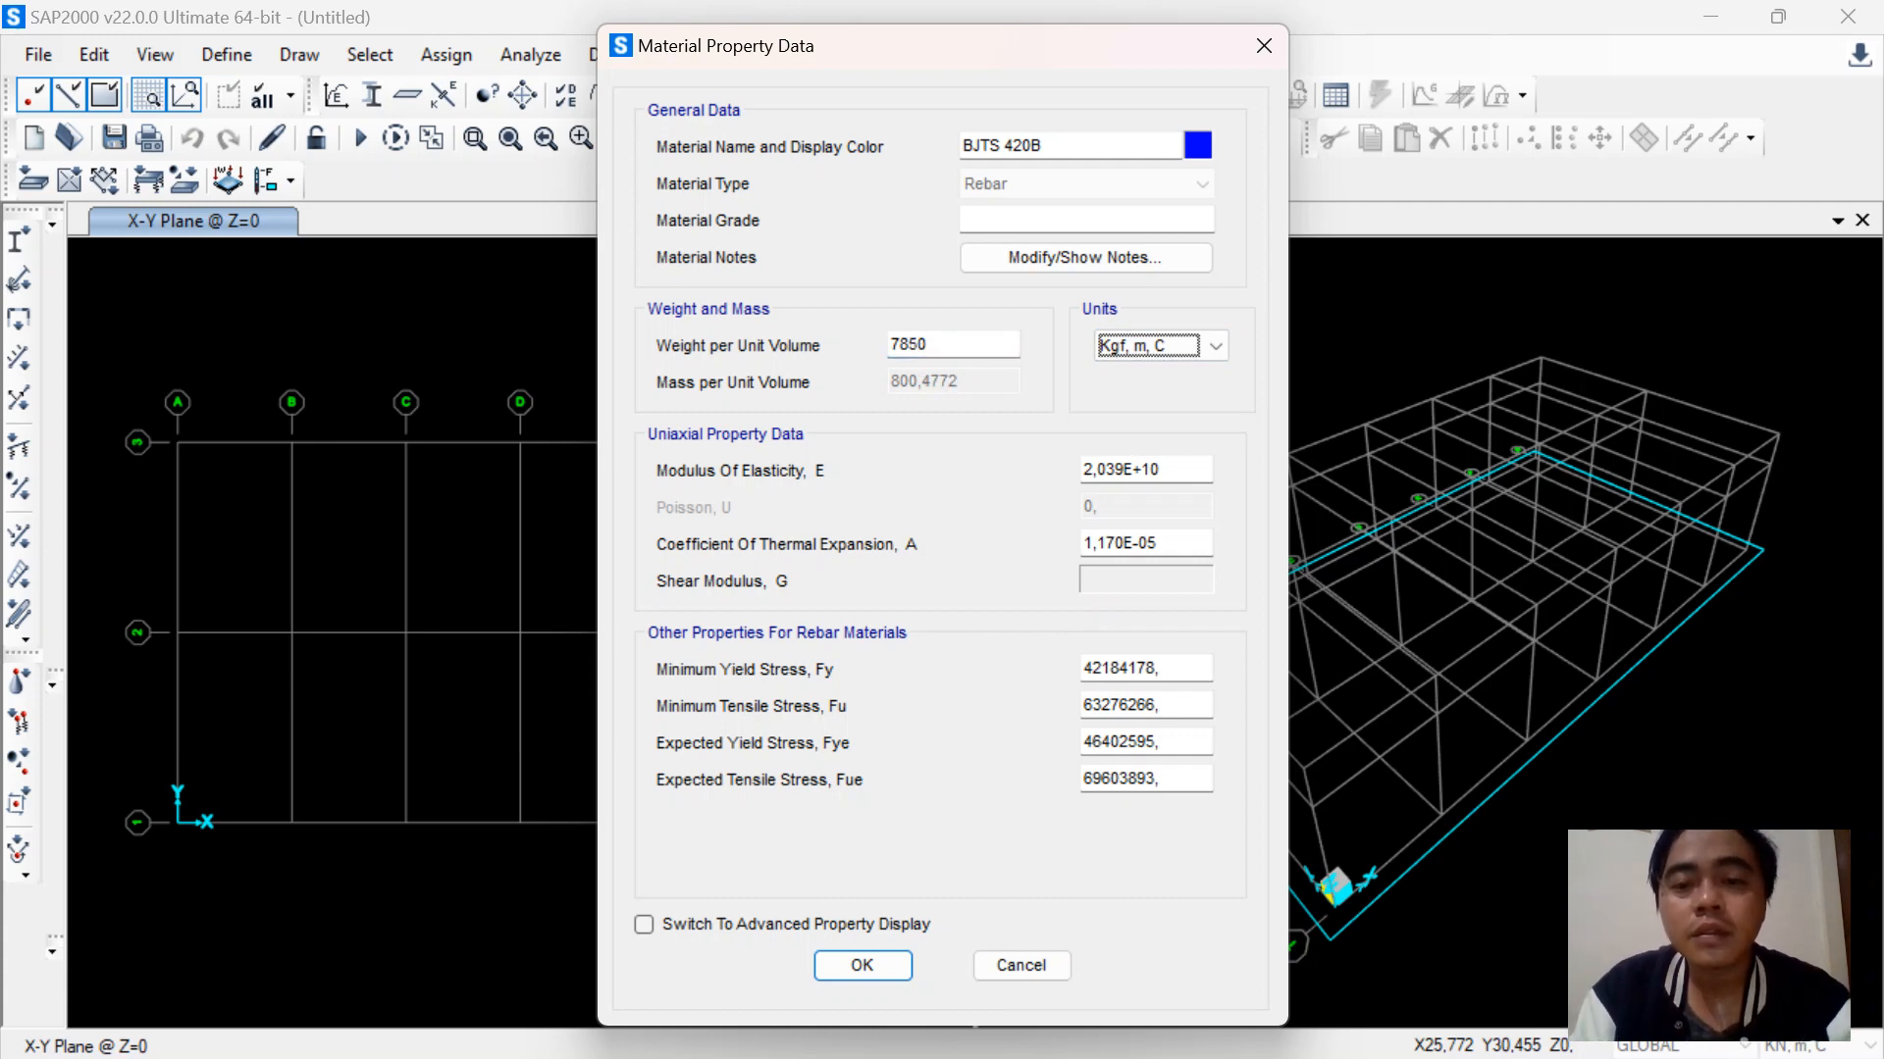
Change the BJTS 420B material units to N, mm, C and set its modulus of elasticity to 200000
{"action": "left_click", "coordinate": [1109, 347]}
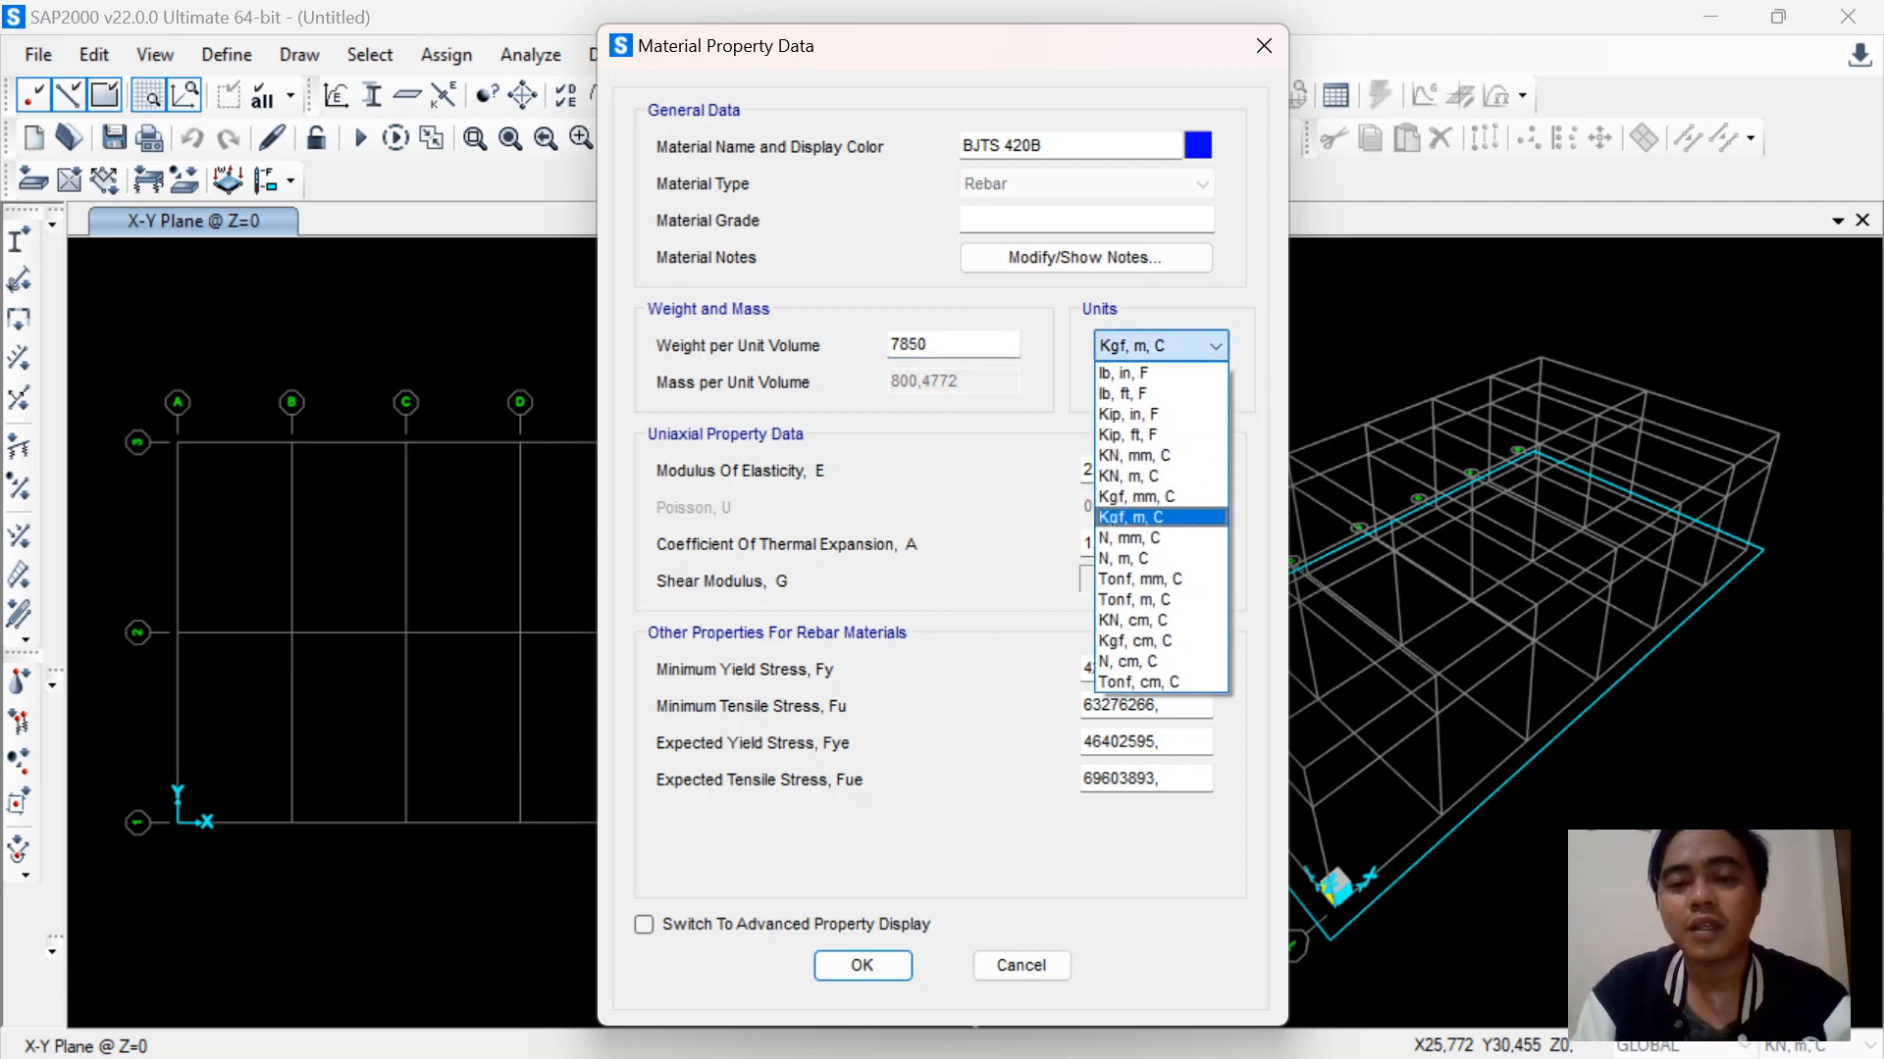
{"action": "left_click", "coordinate": [1130, 538]}
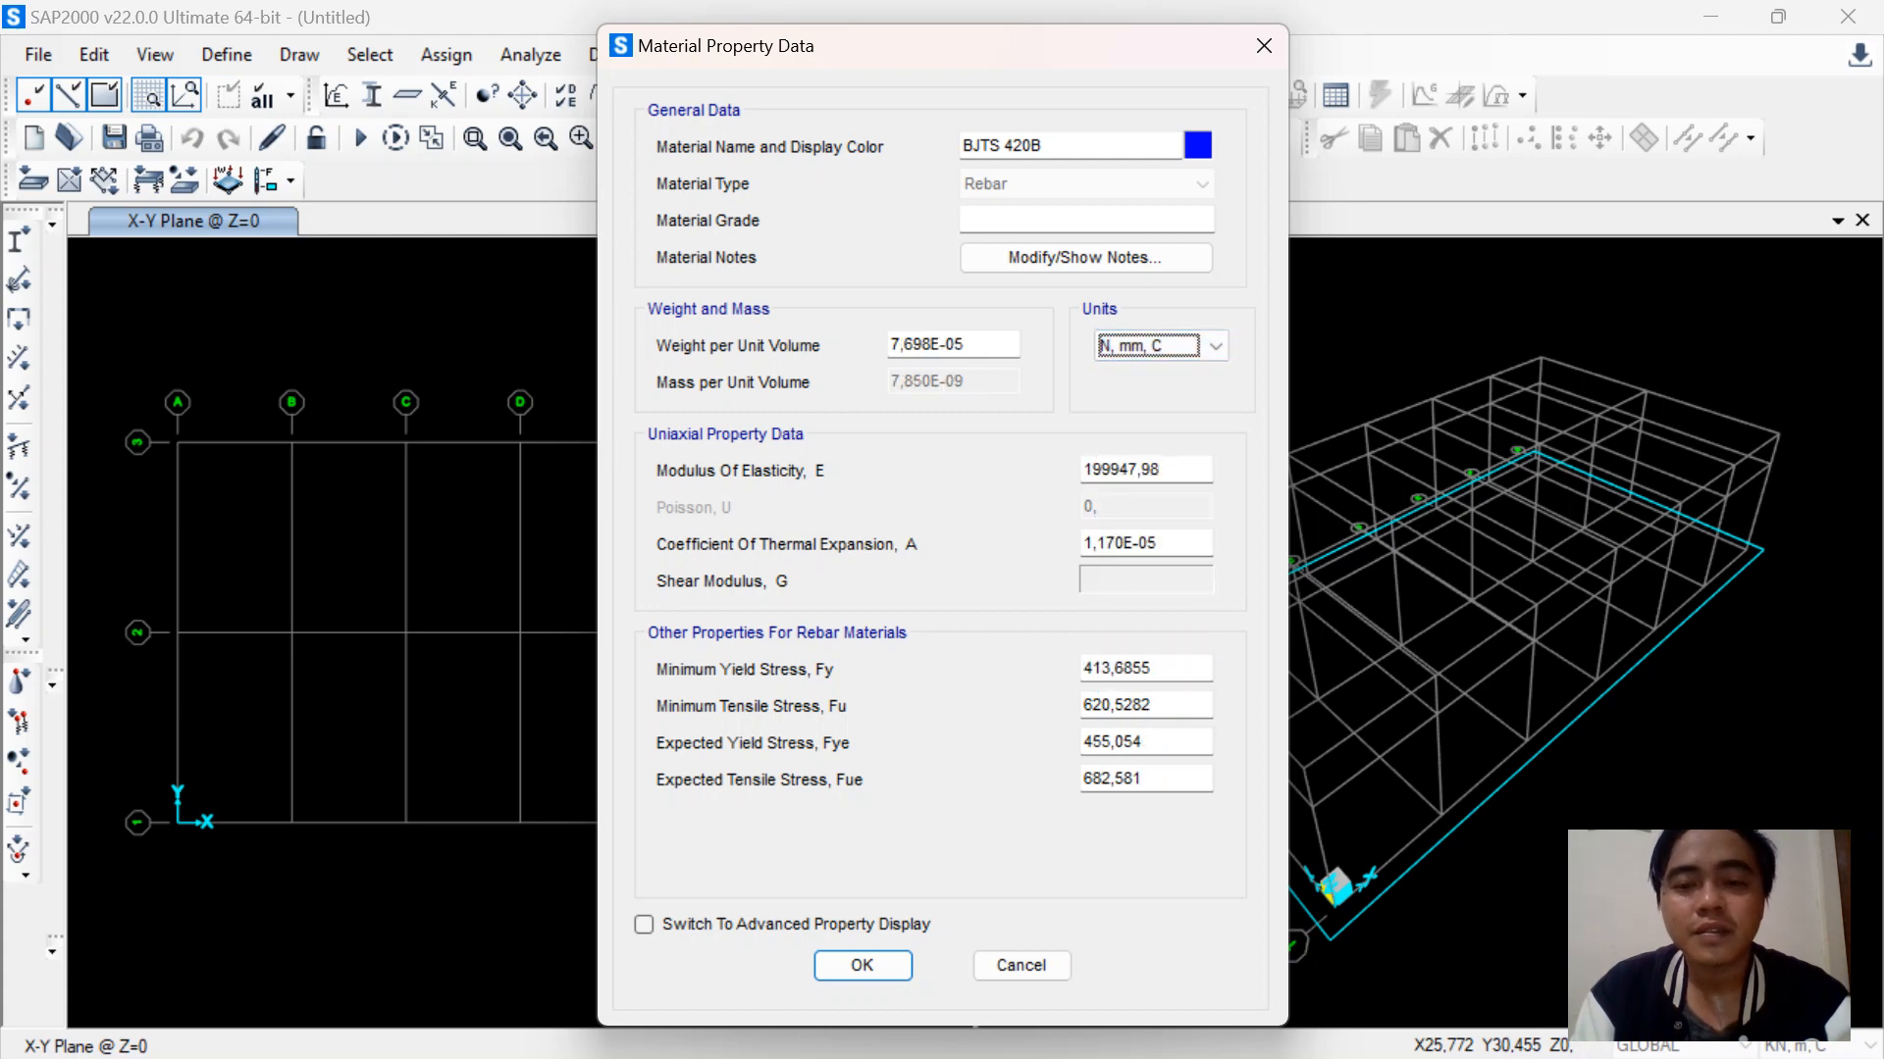
{"action": "key", "text": "Tab"}
{"action": "type", "text": "200000"}
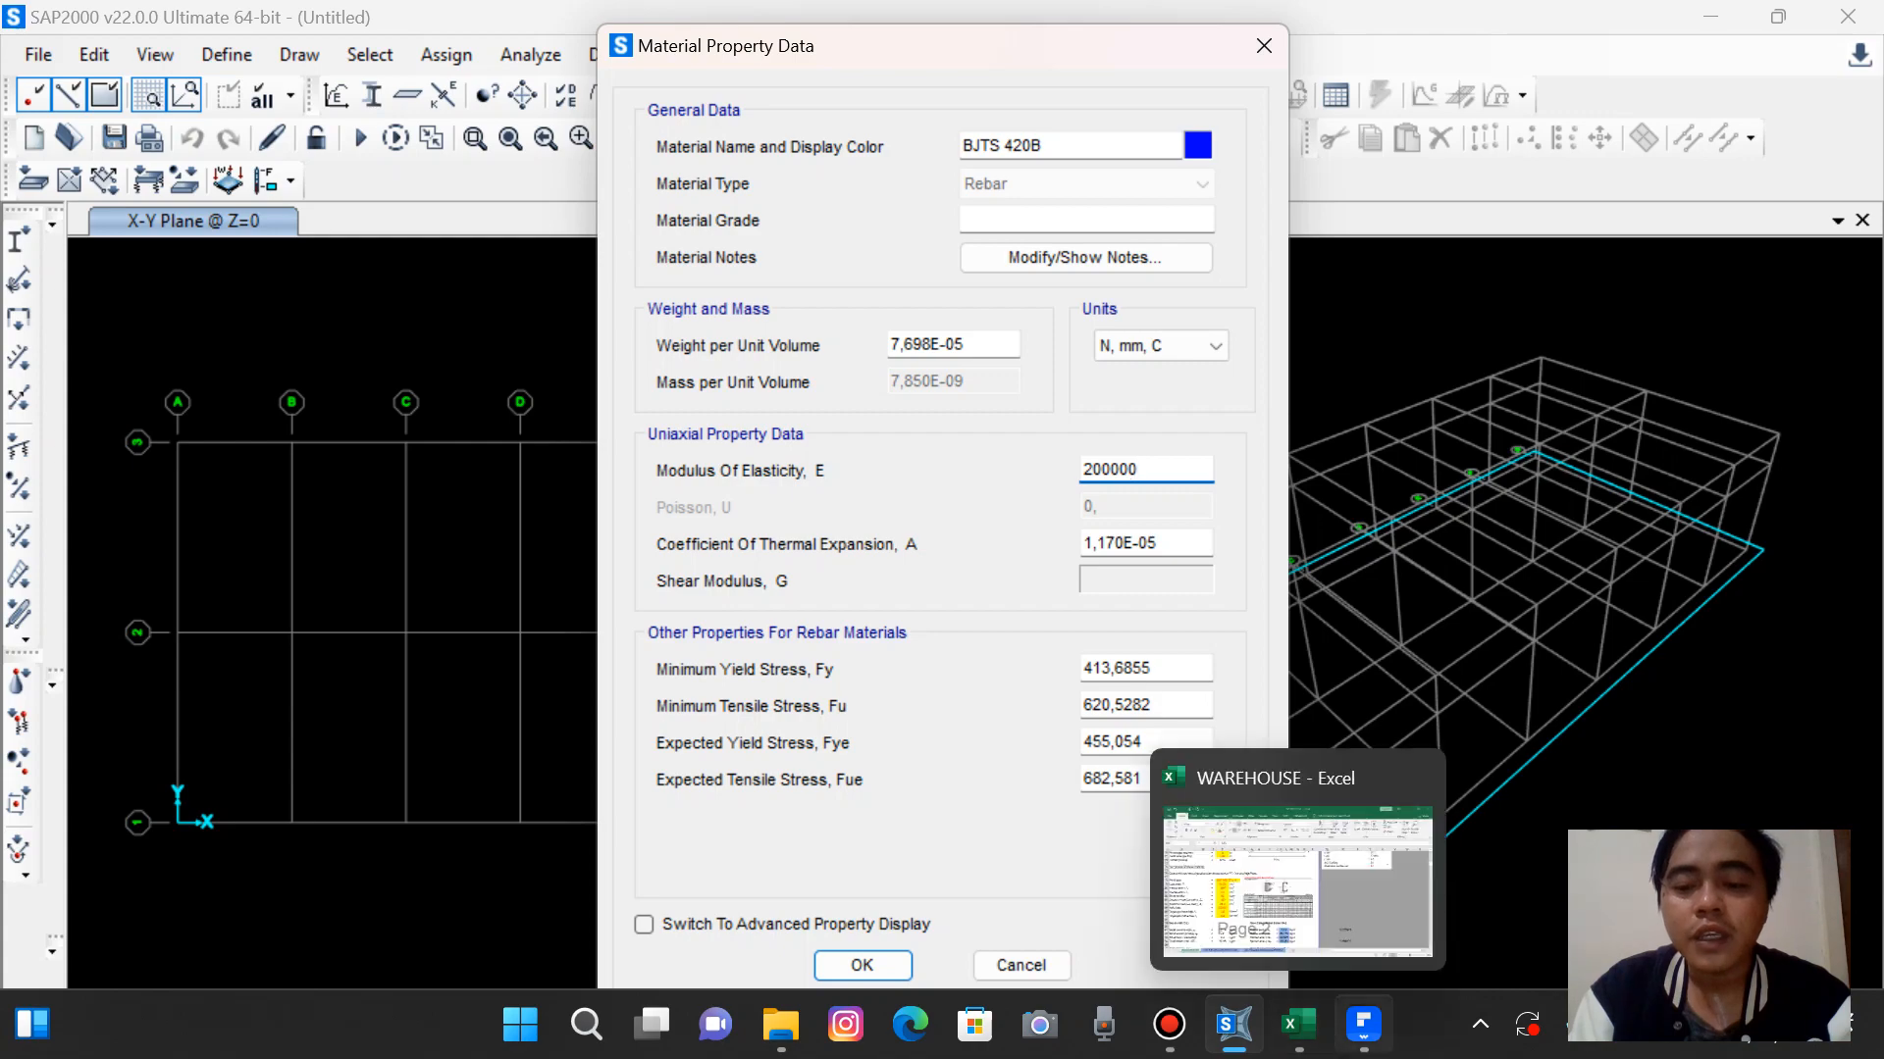
Check the BjTS 420B yield and tensile strengths in Tabel 6 of the SNI 2052 PDF and return to SAP2000
{"action": "left_click", "coordinate": [1297, 1024]}
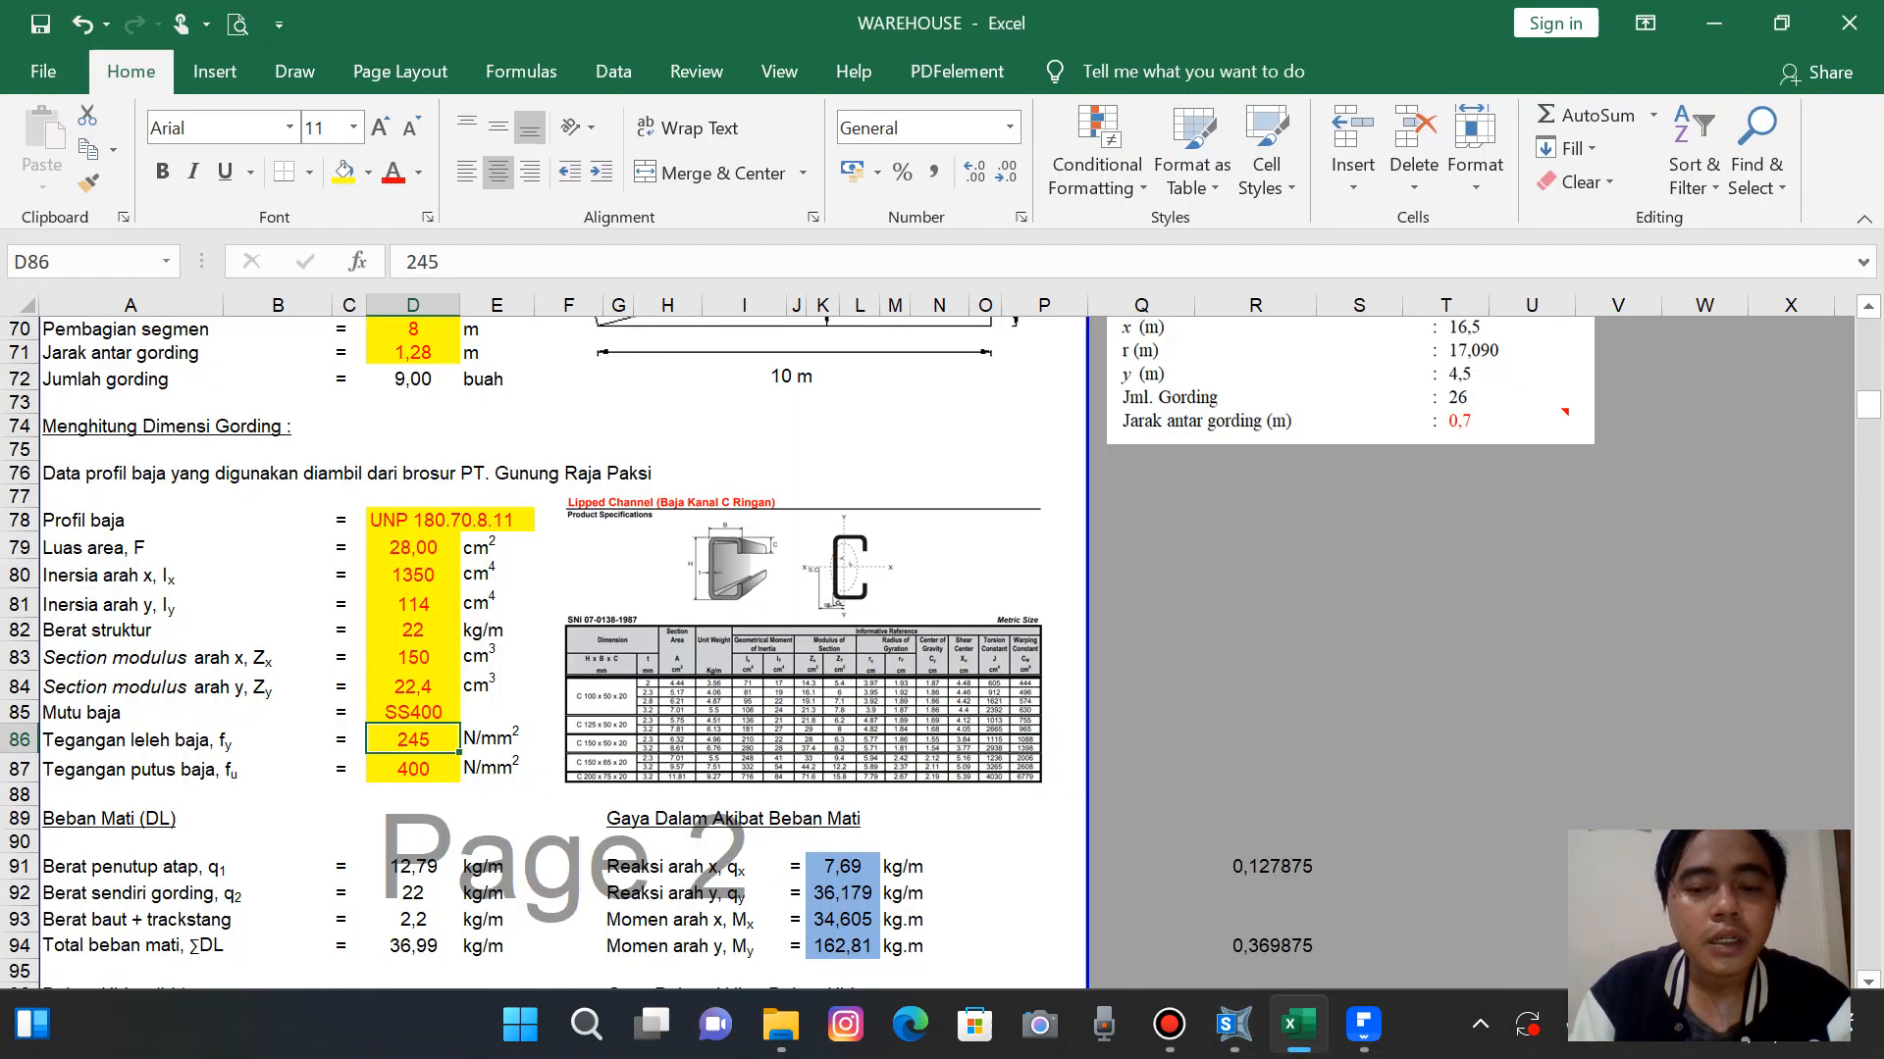
{"action": "left_click", "coordinate": [1296, 1024]}
{"action": "left_click", "coordinate": [1363, 1024]}
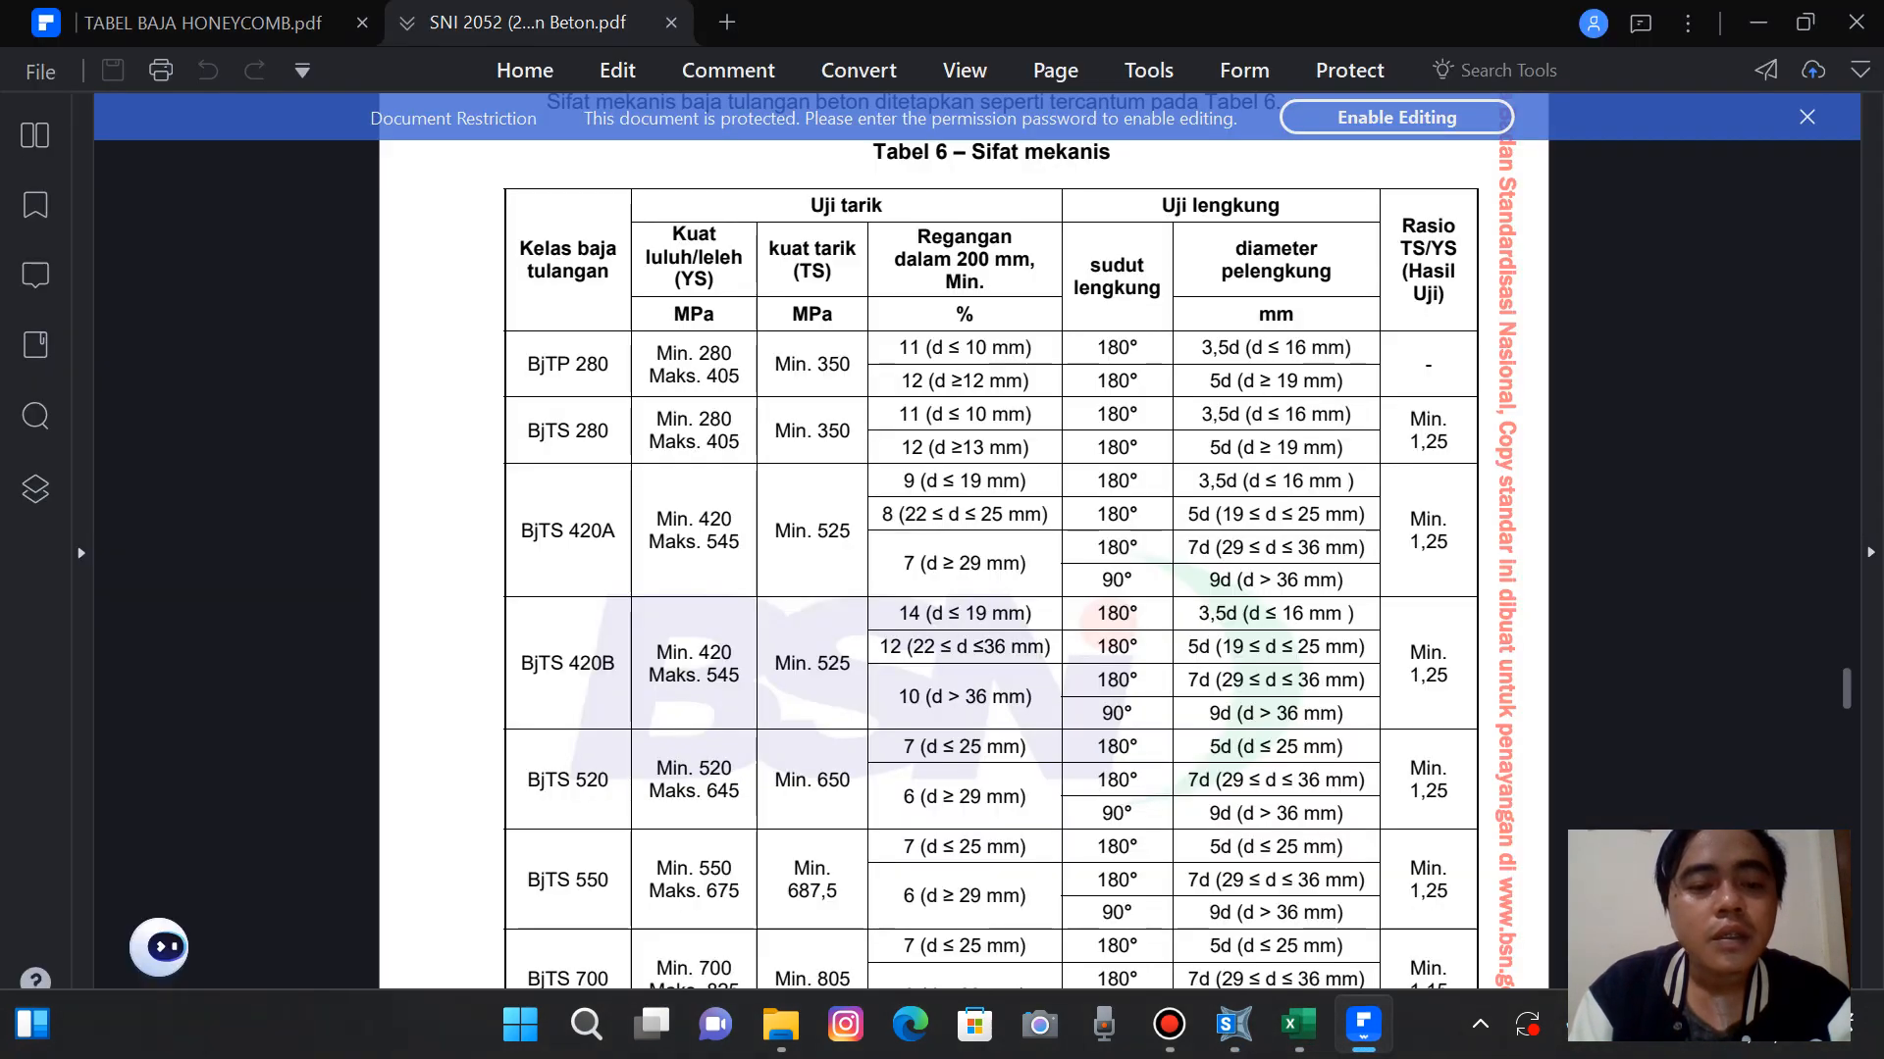
{"action": "left_click", "coordinate": [1364, 1024]}
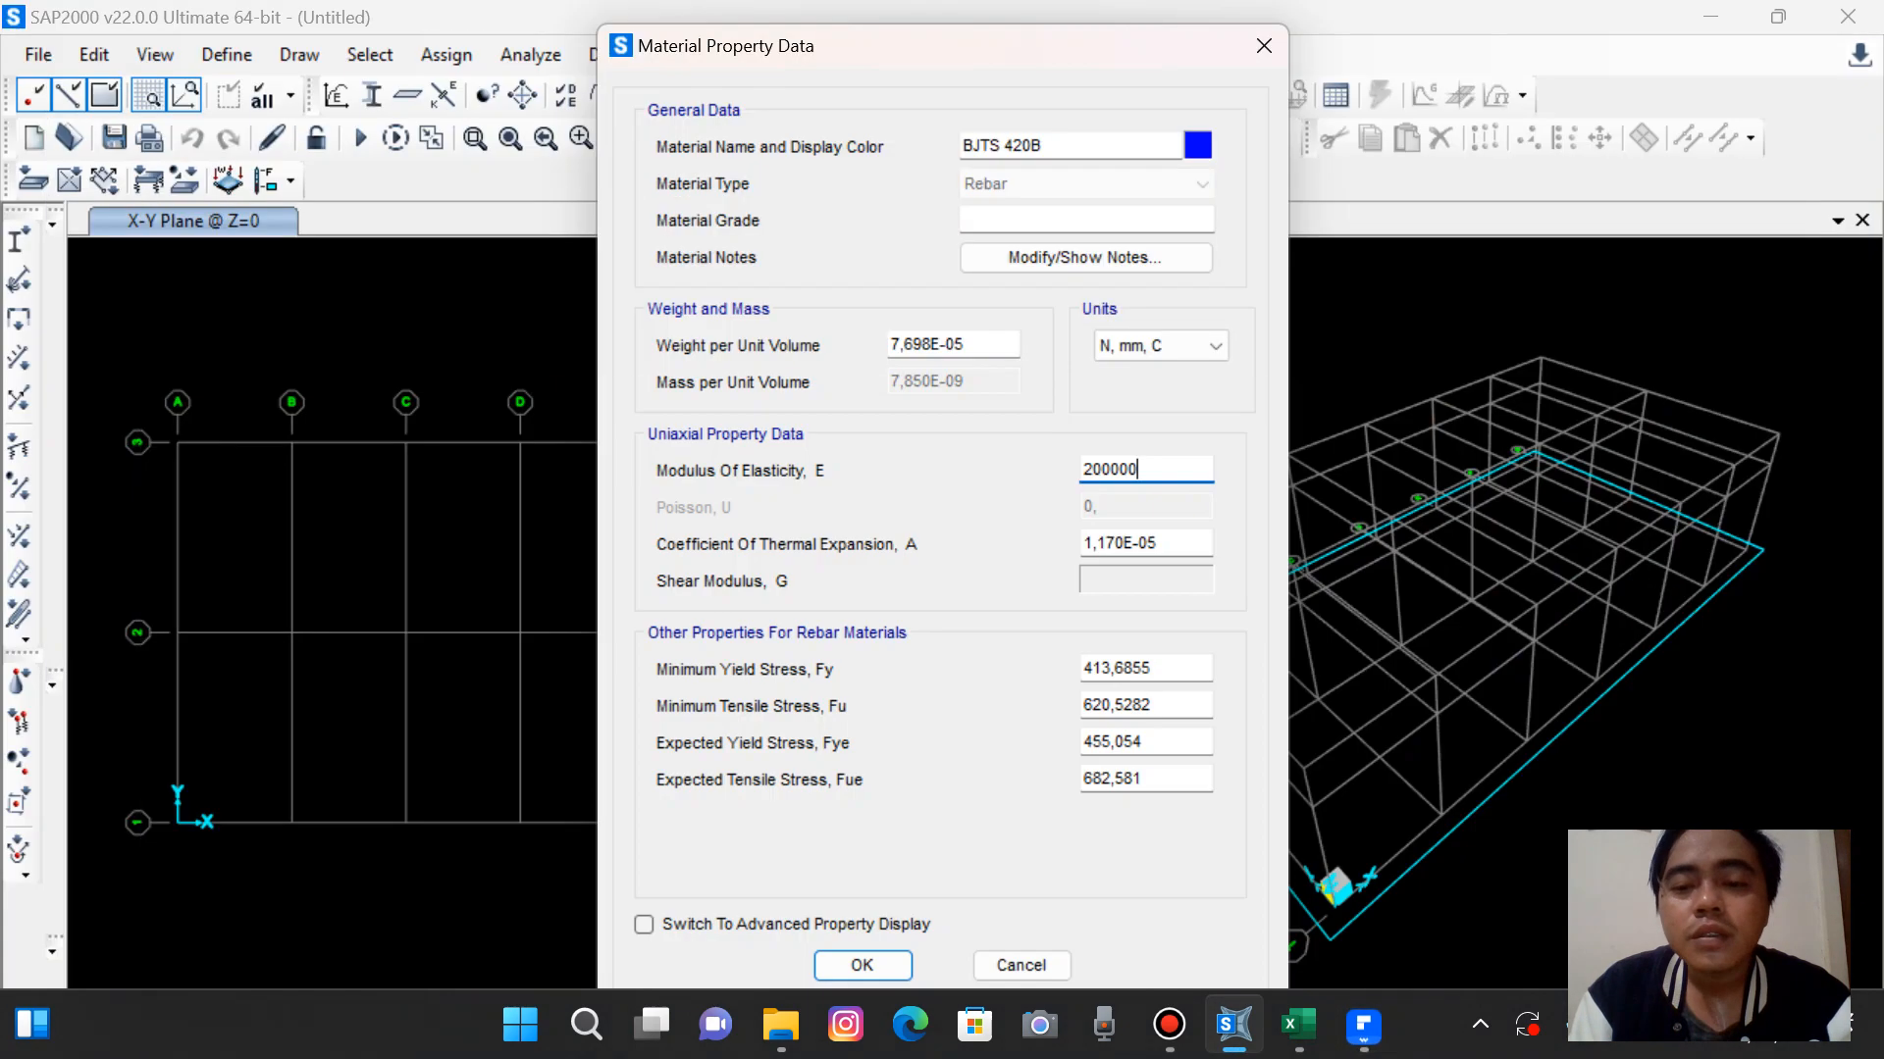
Set the BJTS 420B minimum yield stress Fy to 420 and minimum tensile stress Fu to 525
{"action": "key", "text": "Tab"}
{"action": "key", "text": "Tab"}
{"action": "type", "text": "420"}
{"action": "key", "text": "Tab"}
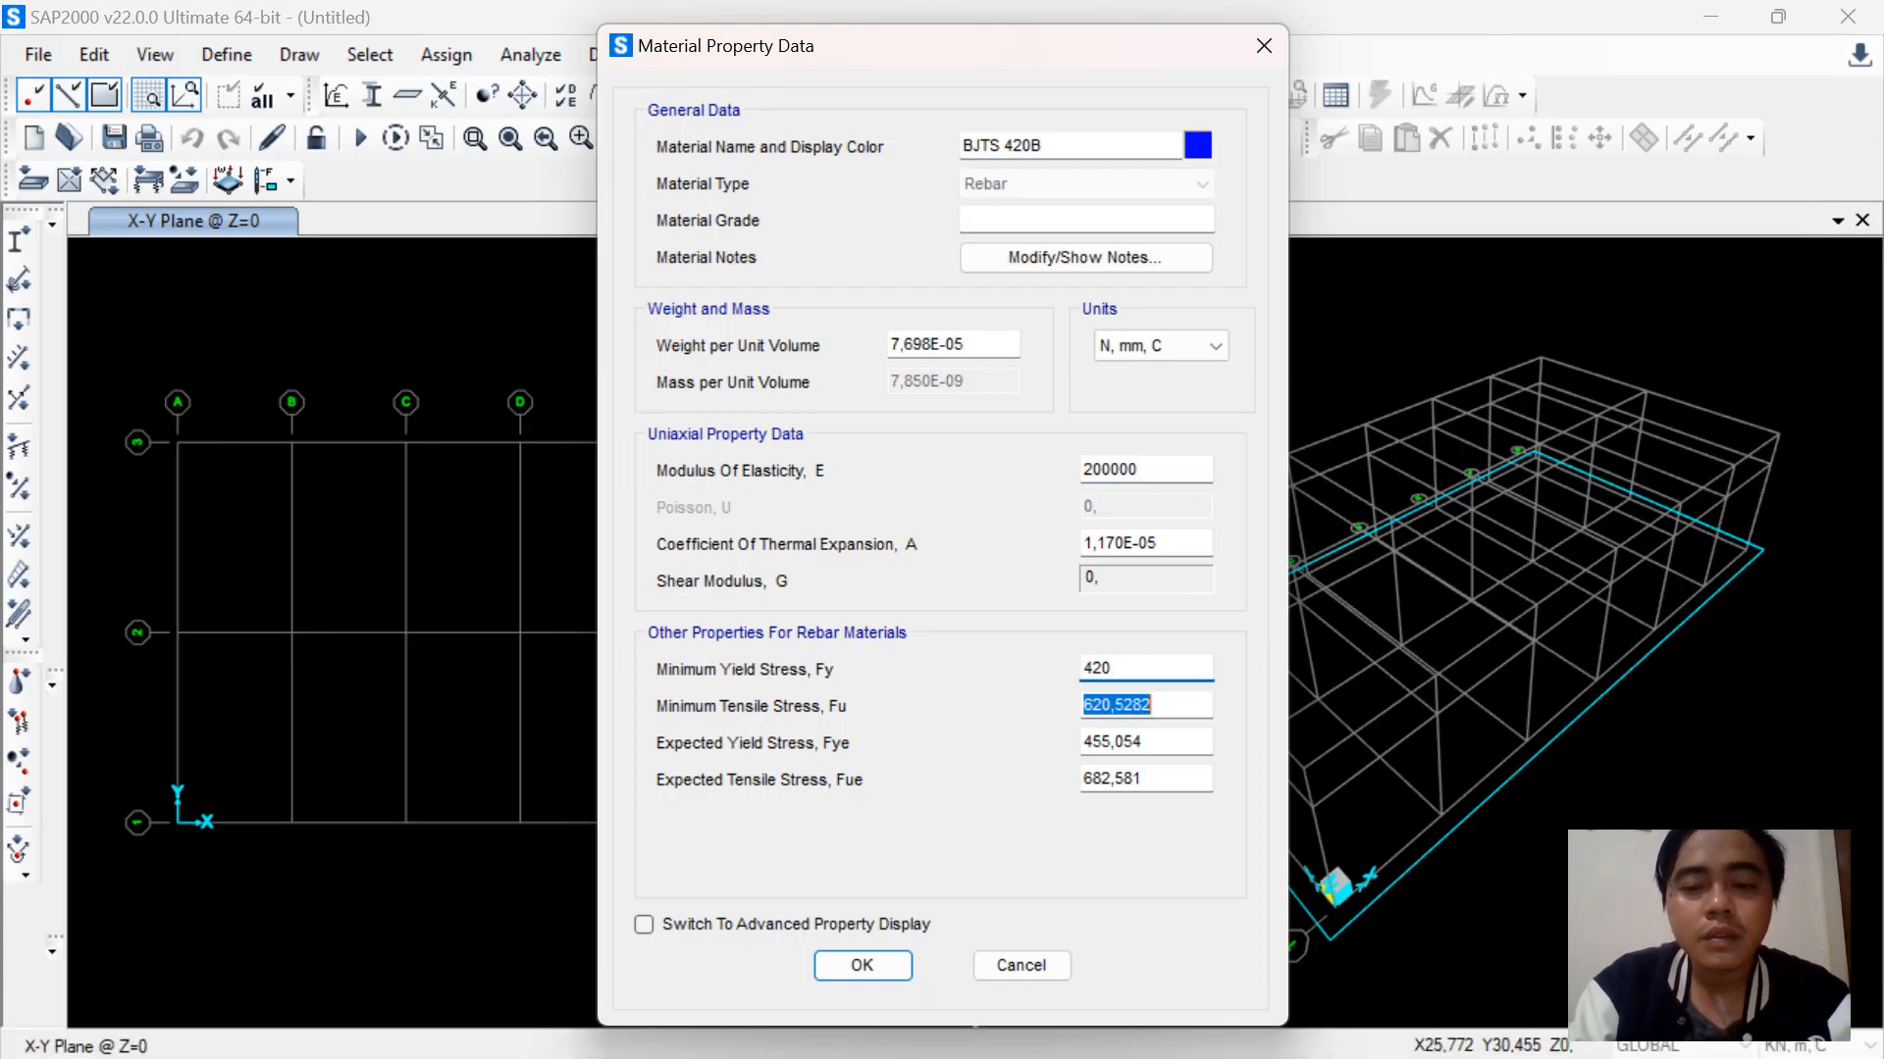
{"action": "type", "text": "525"}
Set the BJTS 420B expected yield stress Fye to 420 and expected tensile stress Fue to 525, and finish the material definitions
{"action": "key", "text": "Tab"}
{"action": "type", "text": "420"}
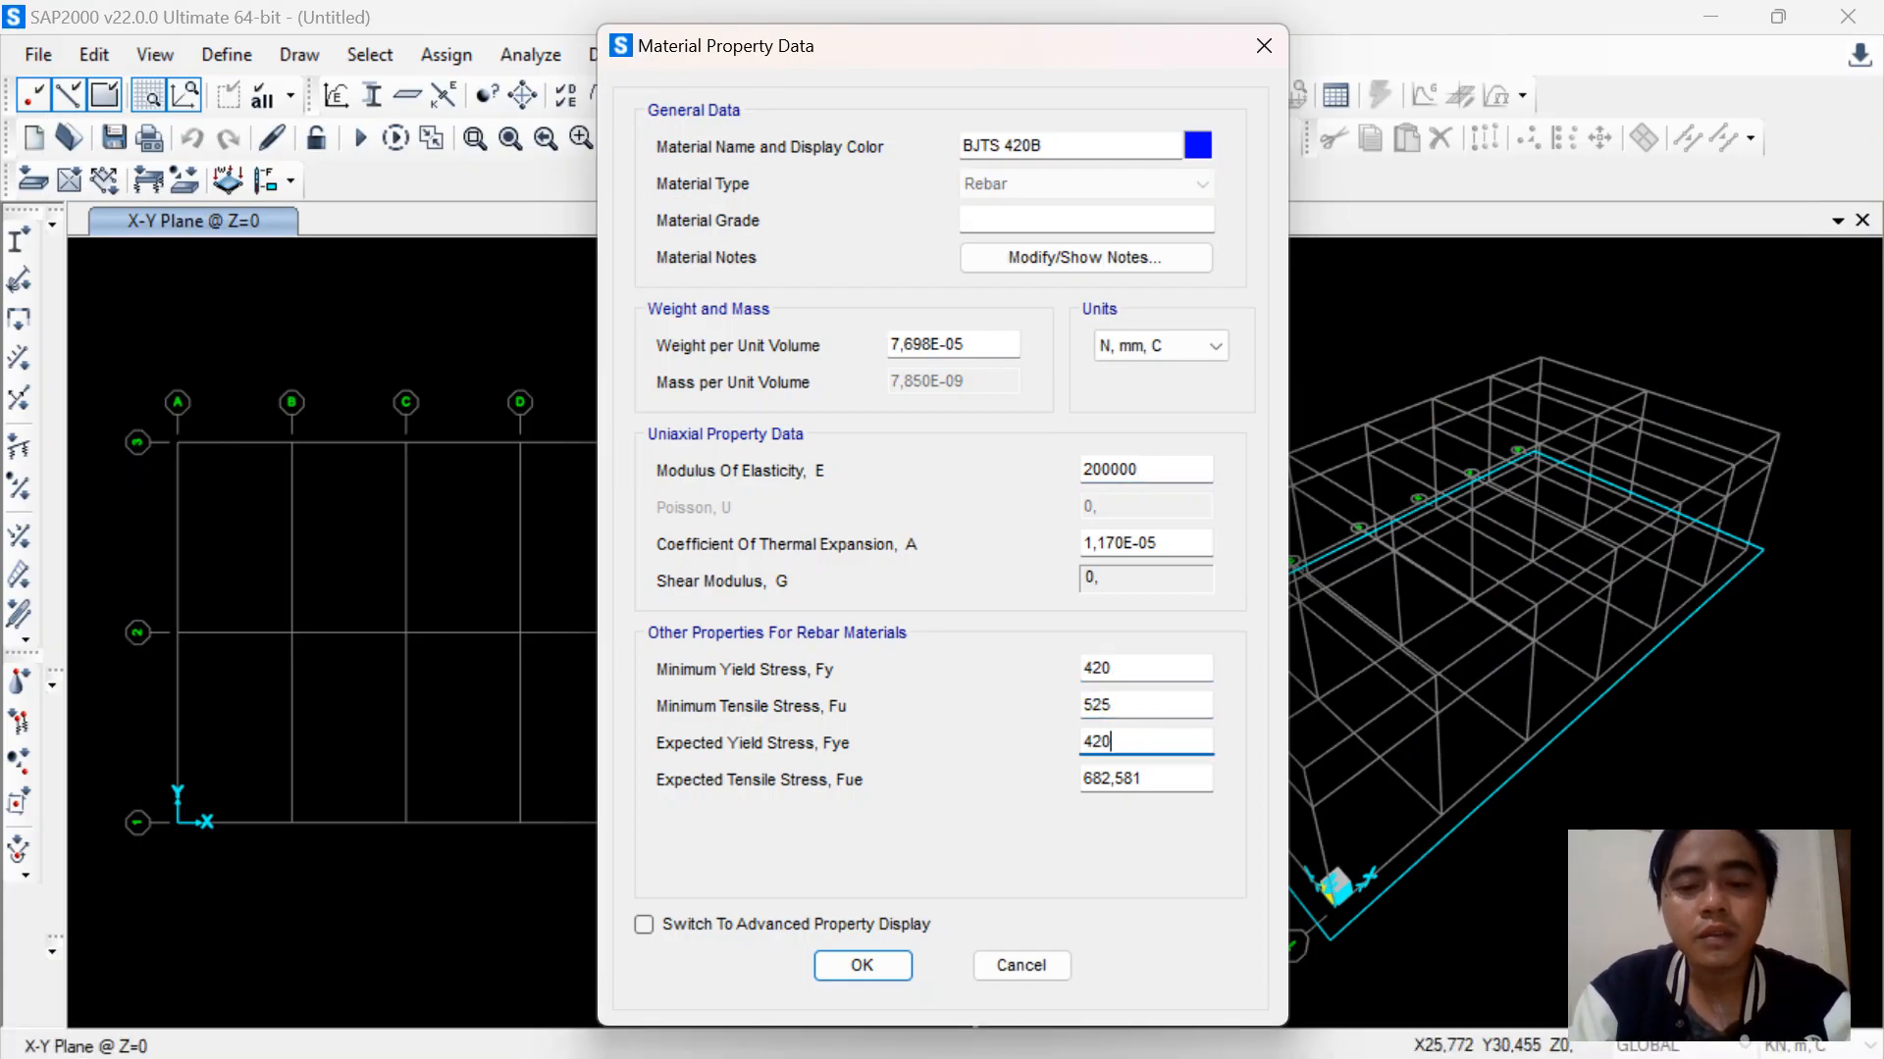
{"action": "key", "text": "Tab"}
{"action": "type", "text": "525"}
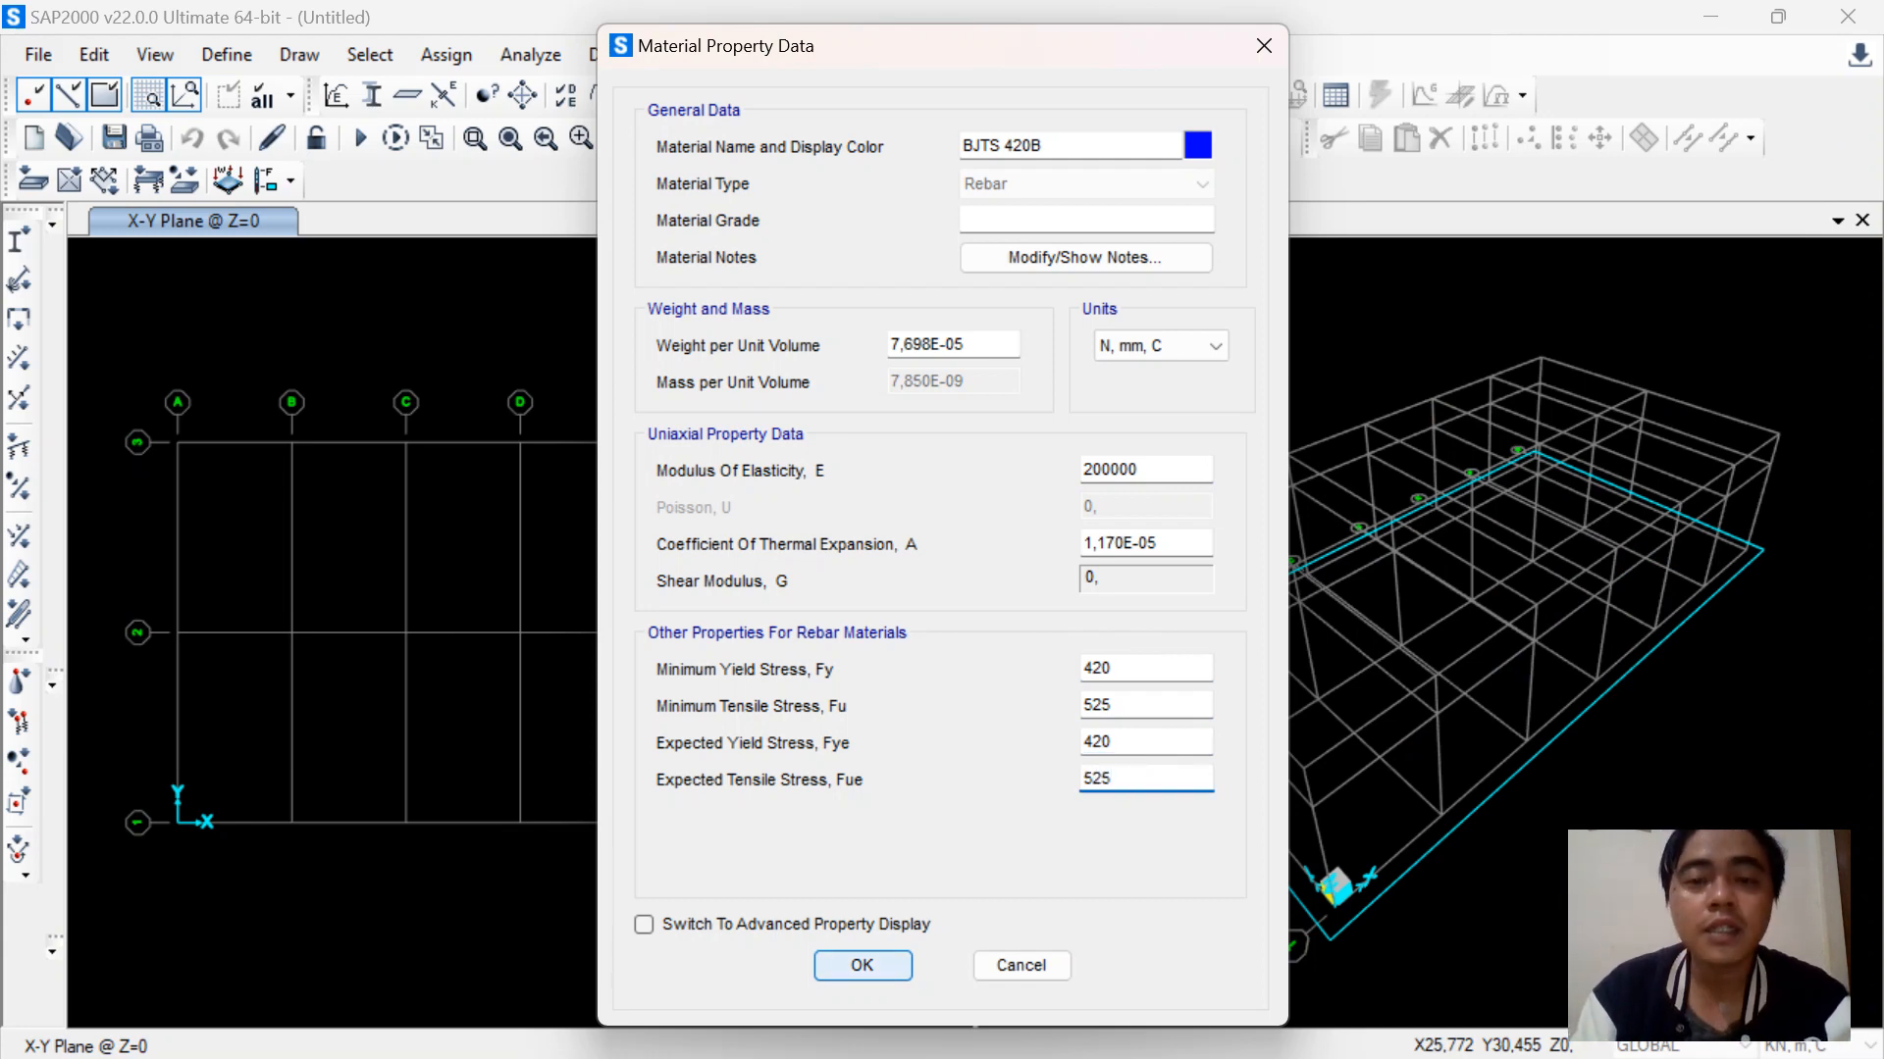
{"action": "key", "text": "Return"}
{"action": "left_click", "coordinate": [1085, 661]}
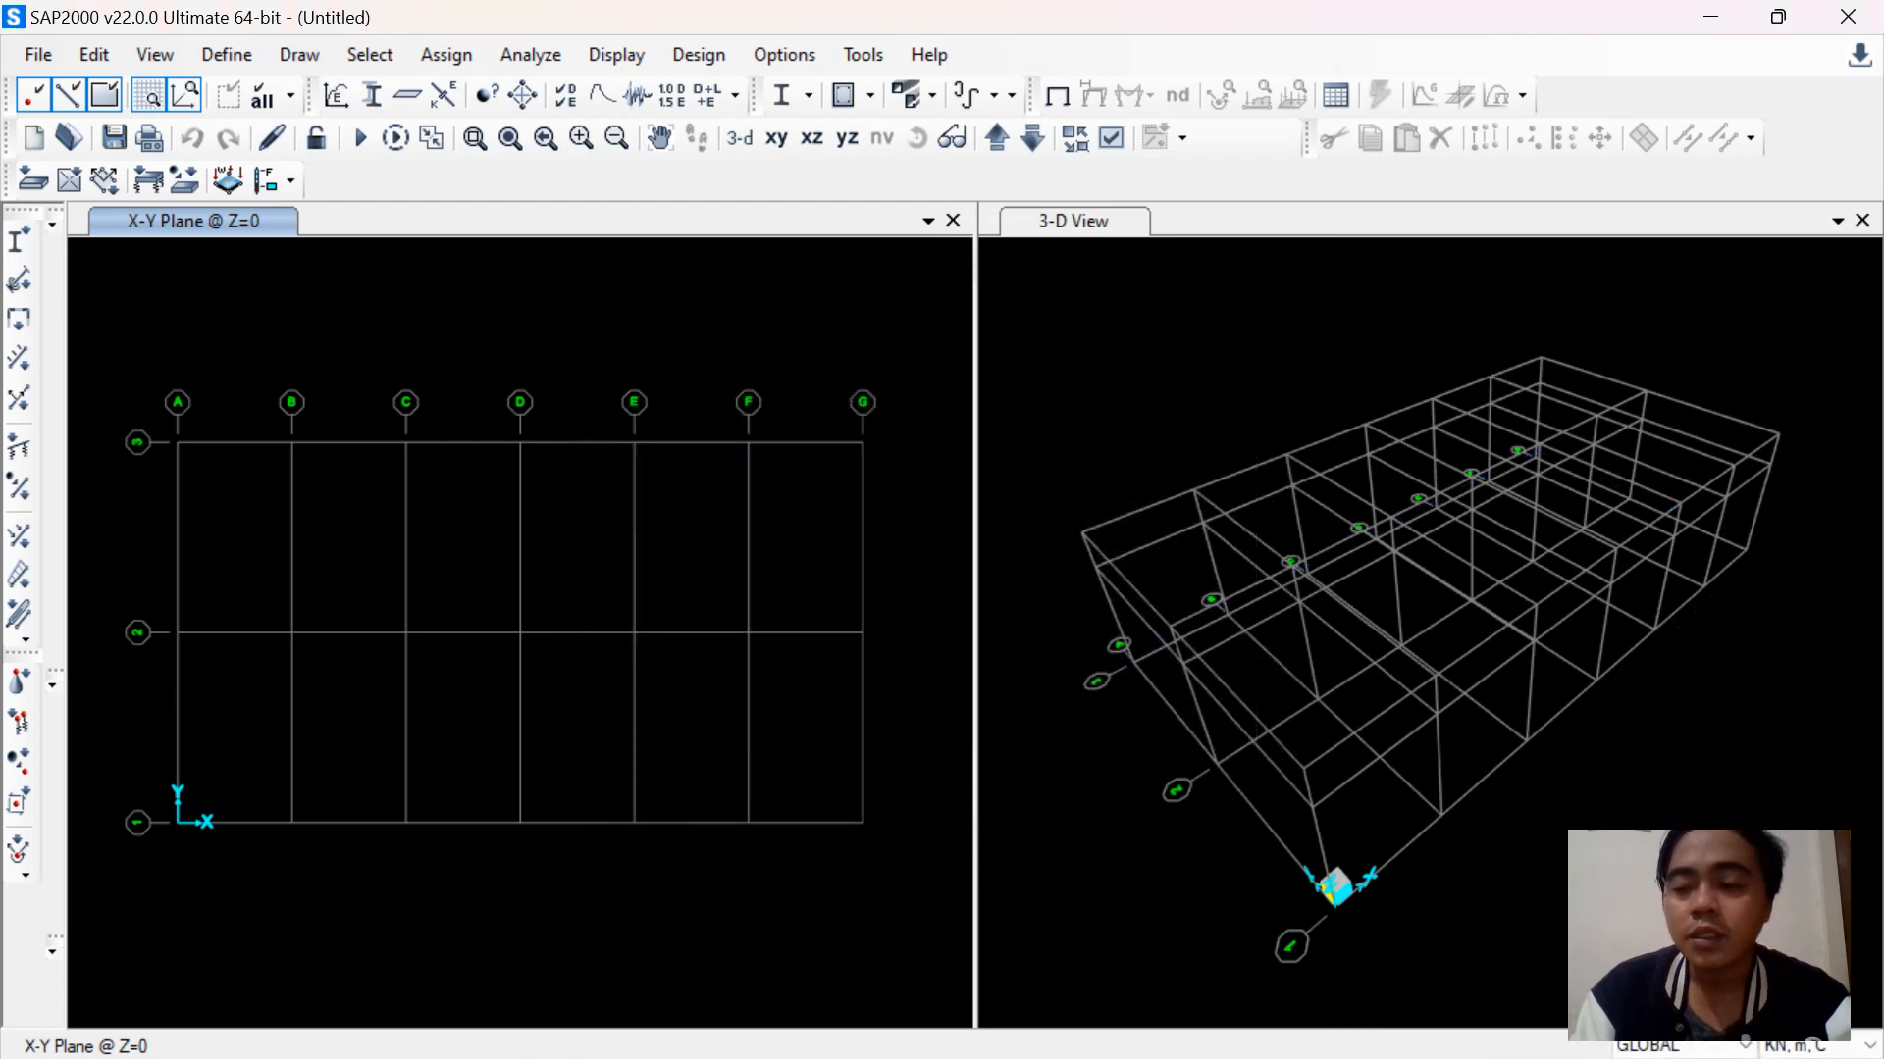
Set the model units to N, mm, C and start a new steel I/Wide Flange frame section property
{"action": "left_click", "coordinate": [1815, 1046]}
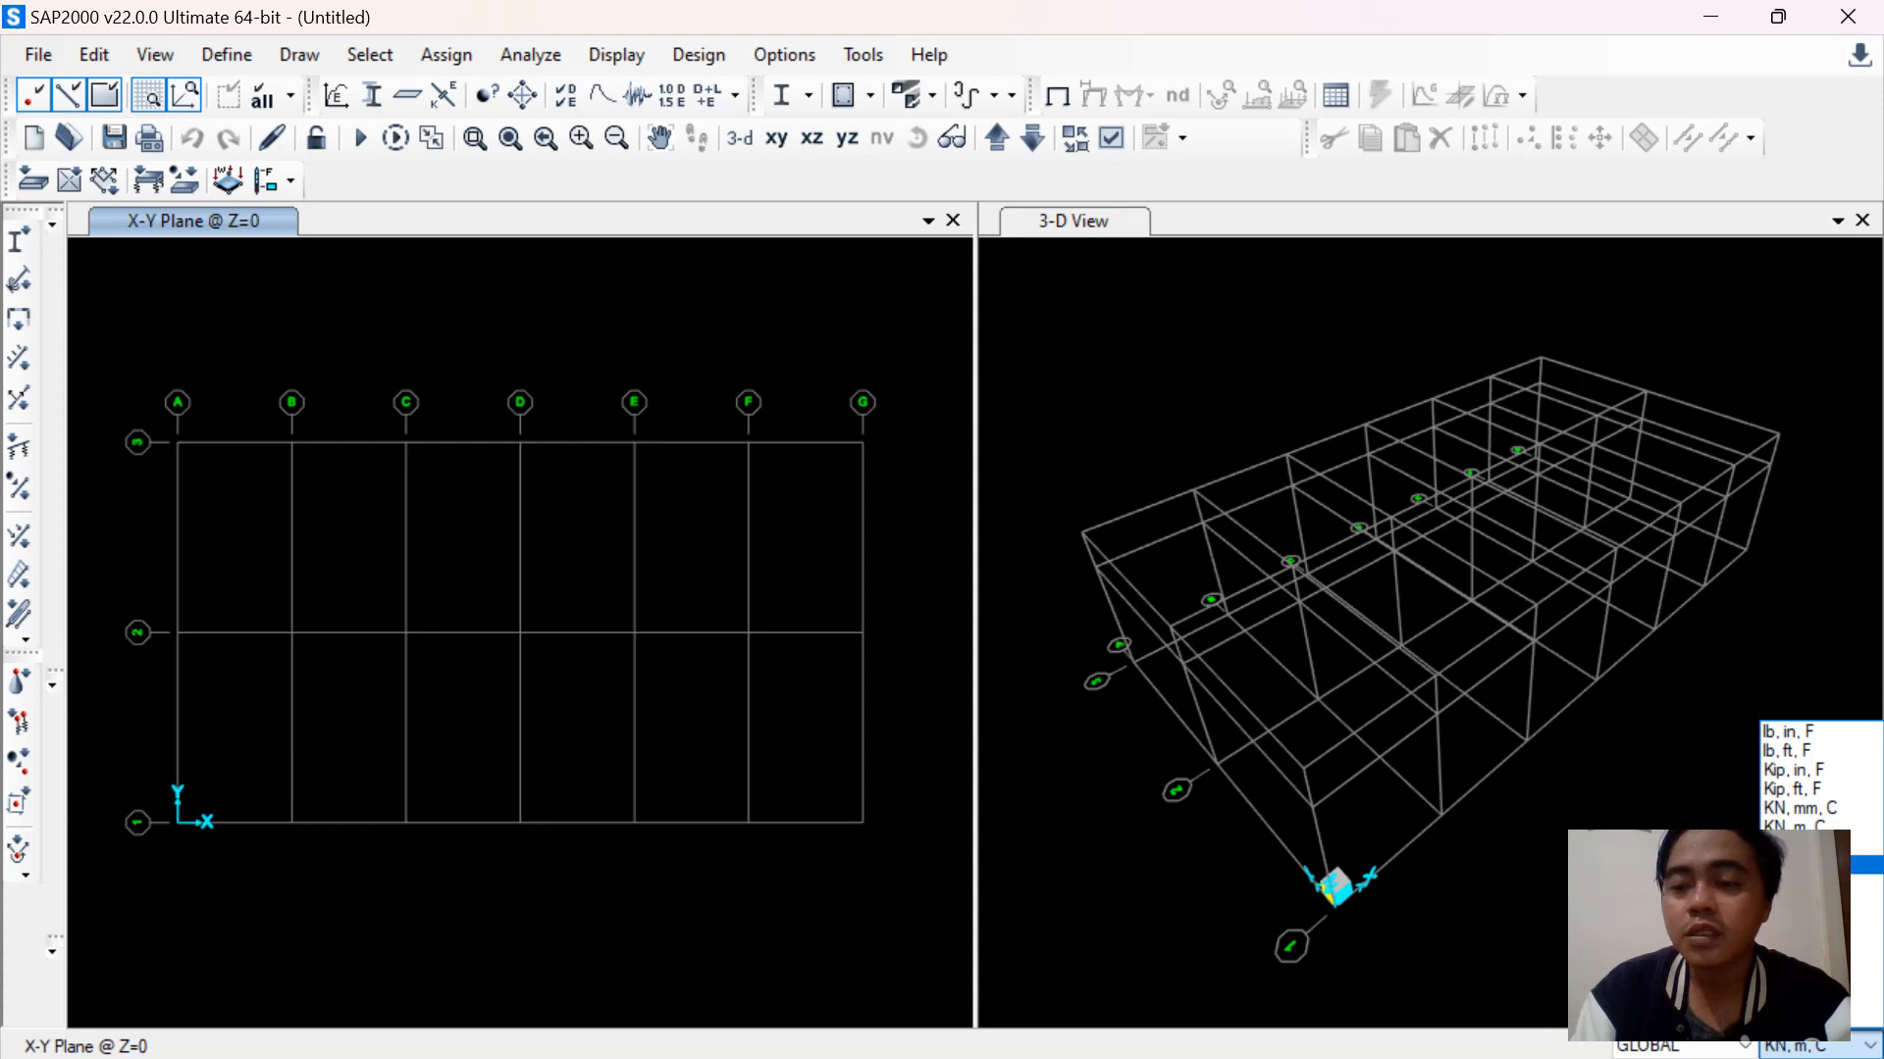
{"action": "left_click", "coordinate": [1814, 884]}
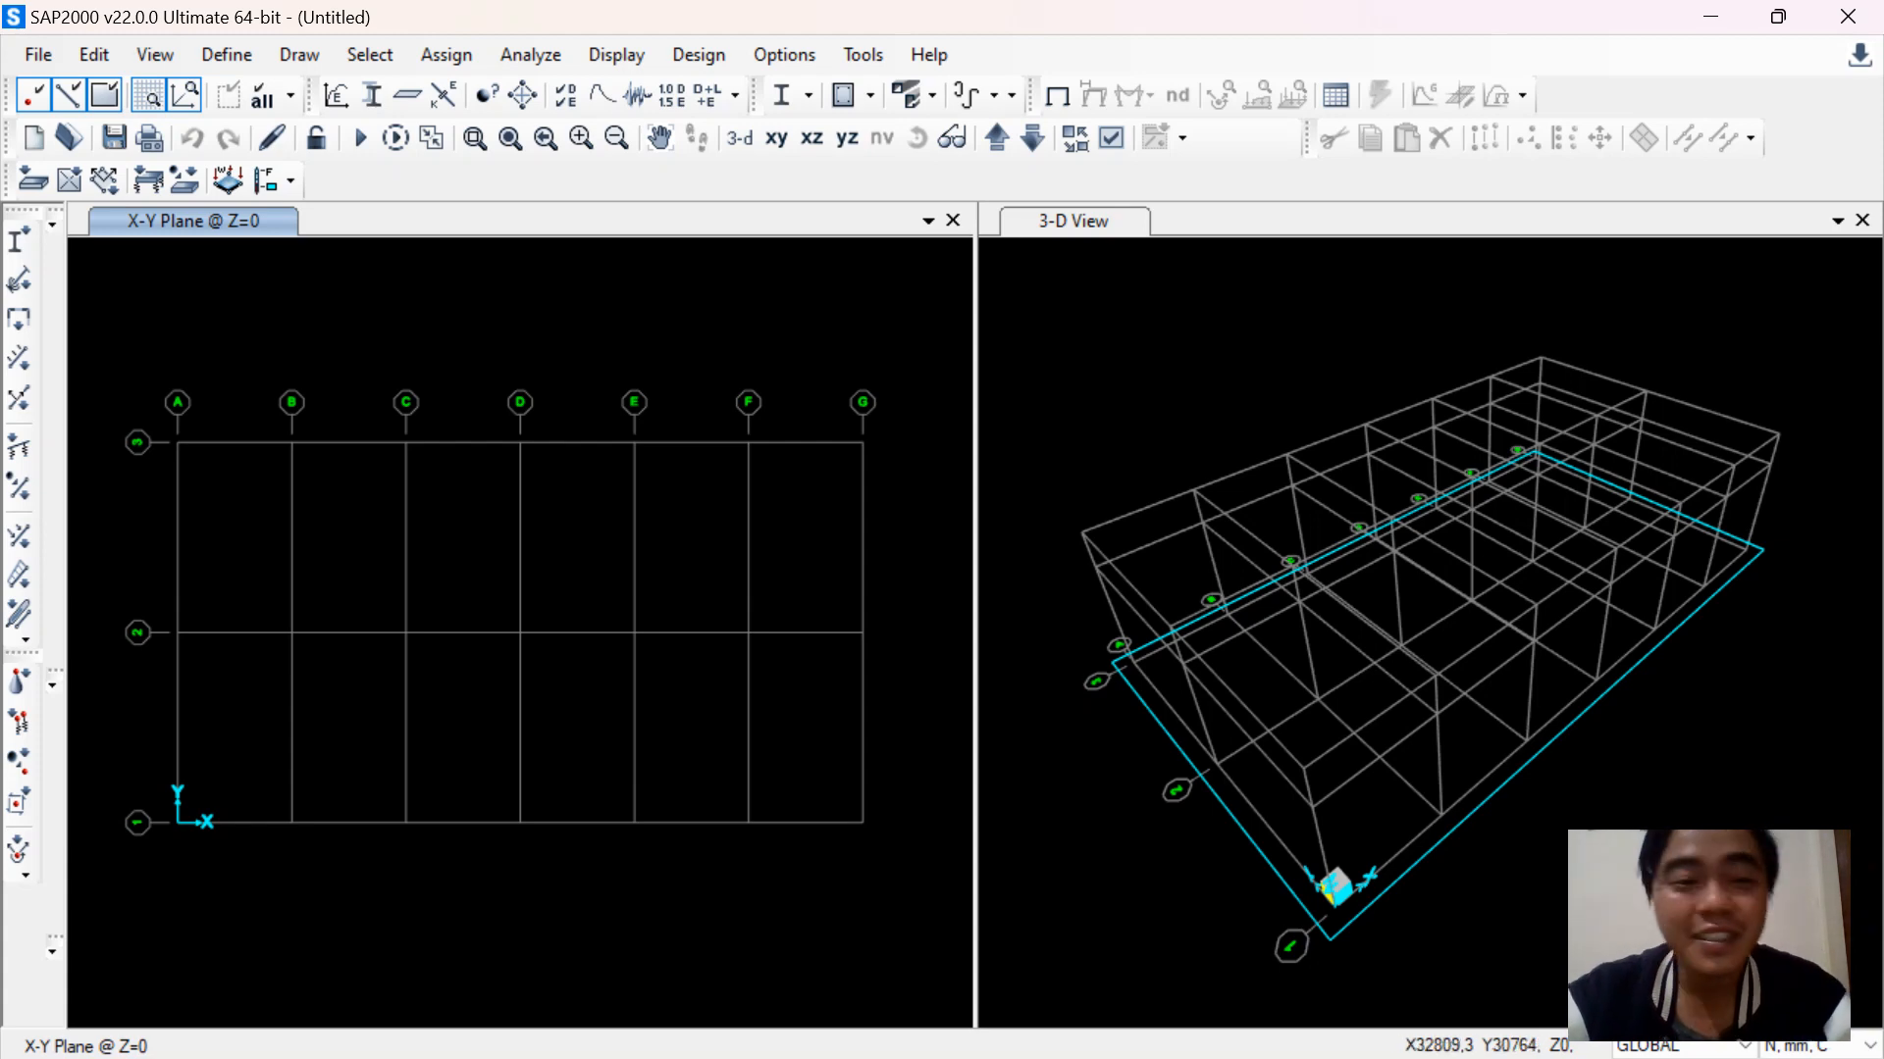
{"action": "left_click", "coordinate": [227, 54]}
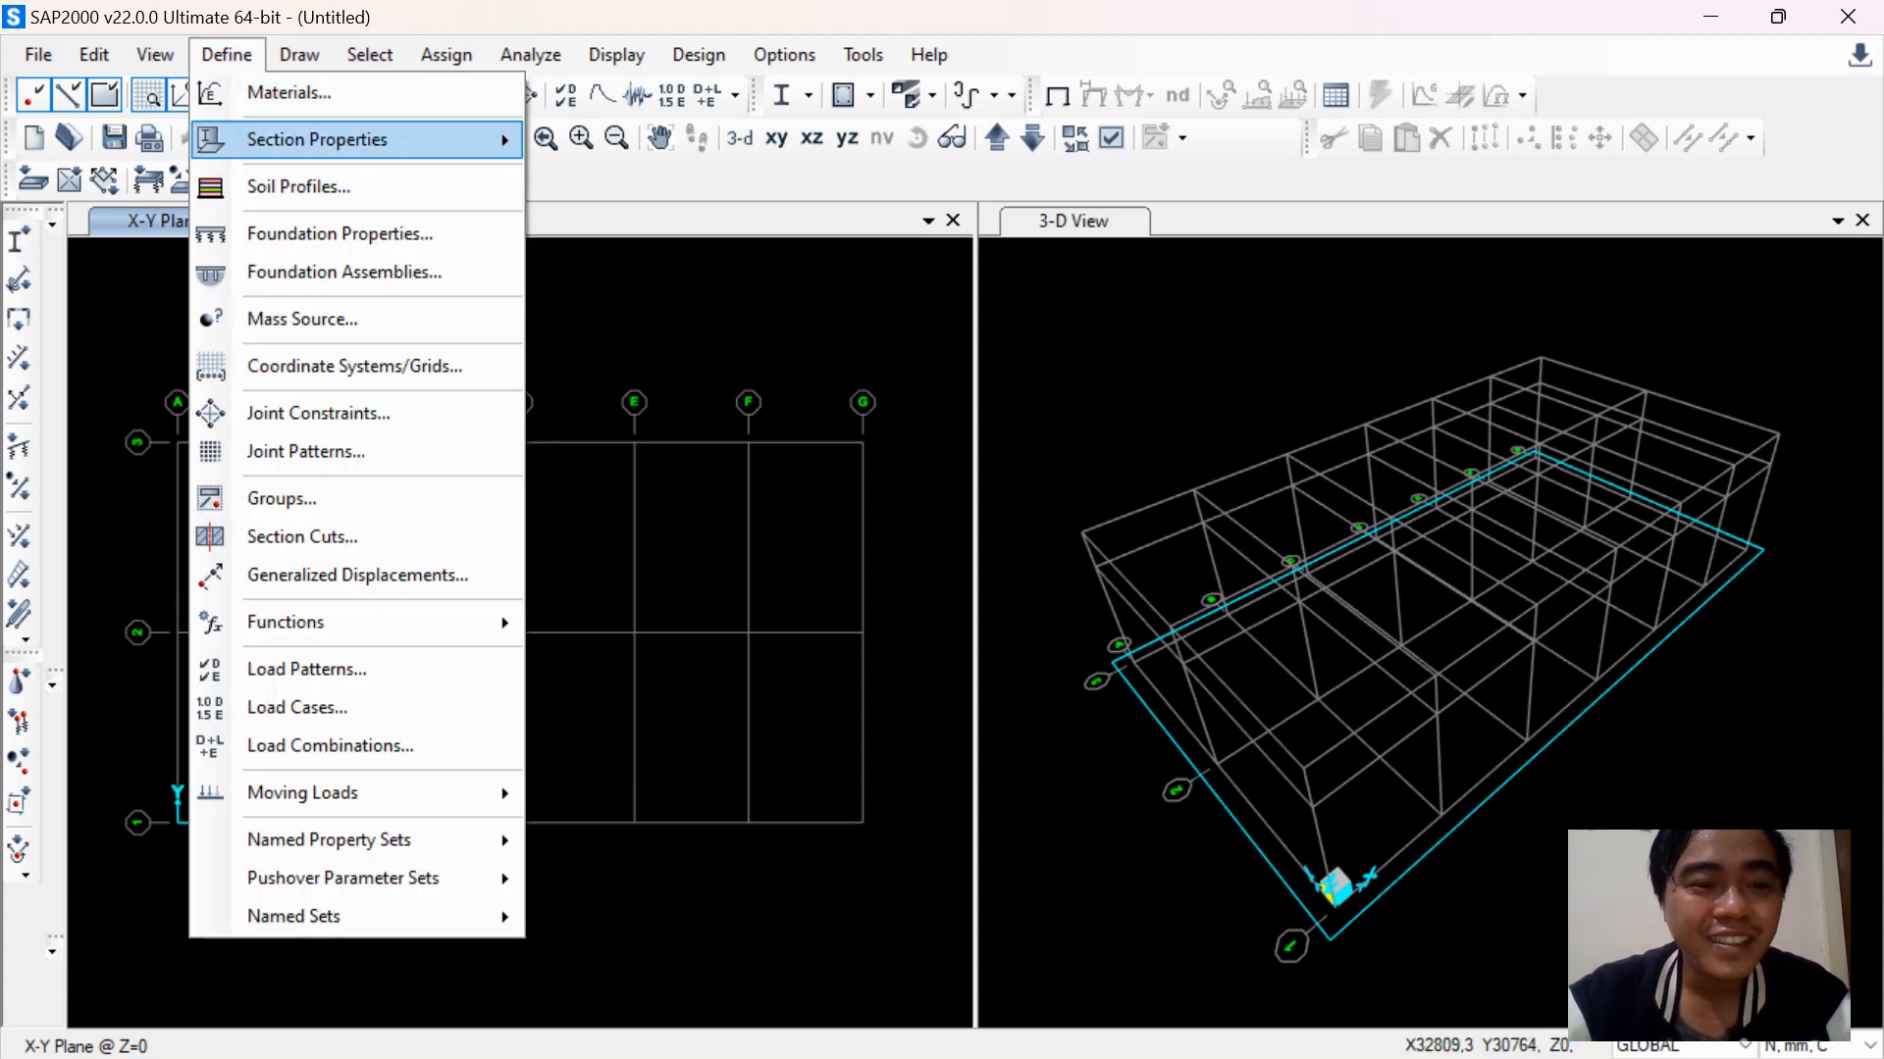
{"action": "mouse_move", "coordinate": [316, 139]}
{"action": "left_click", "coordinate": [648, 142]}
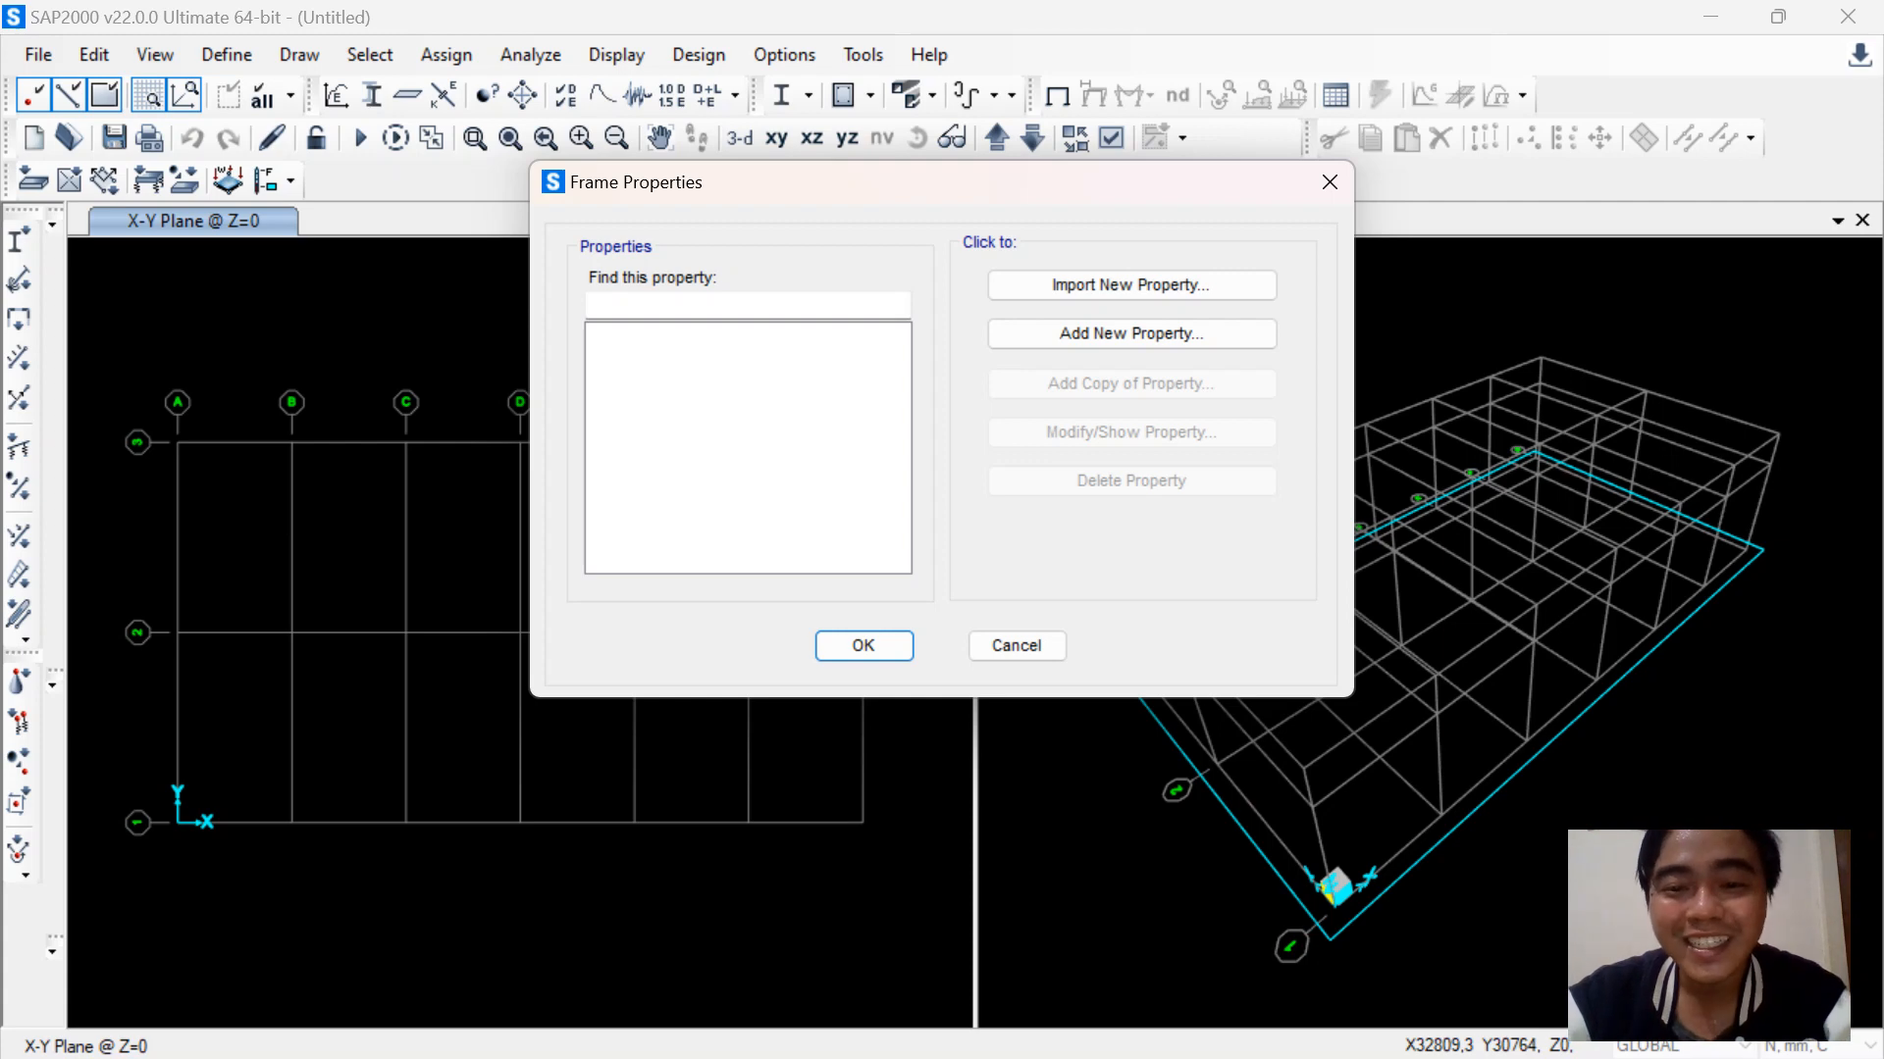
{"action": "left_click", "coordinate": [1131, 334]}
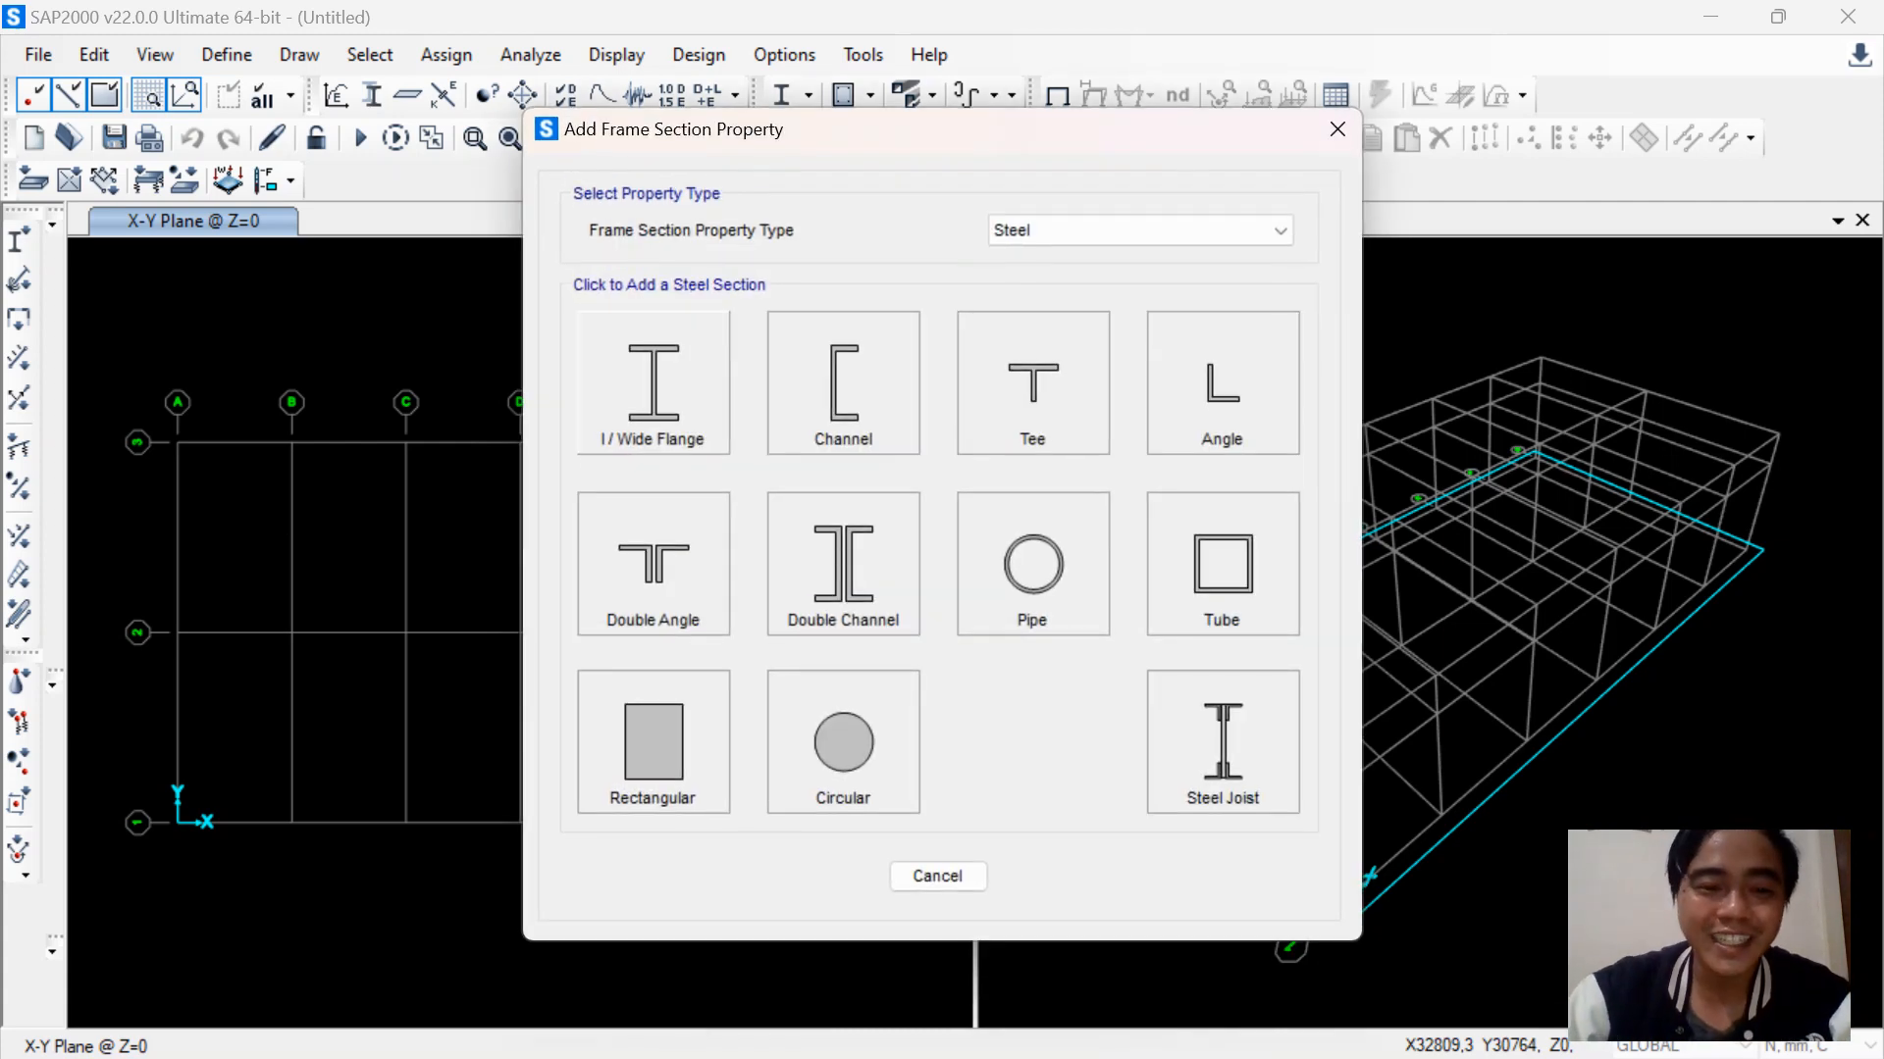
{"action": "left_click", "coordinate": [653, 384]}
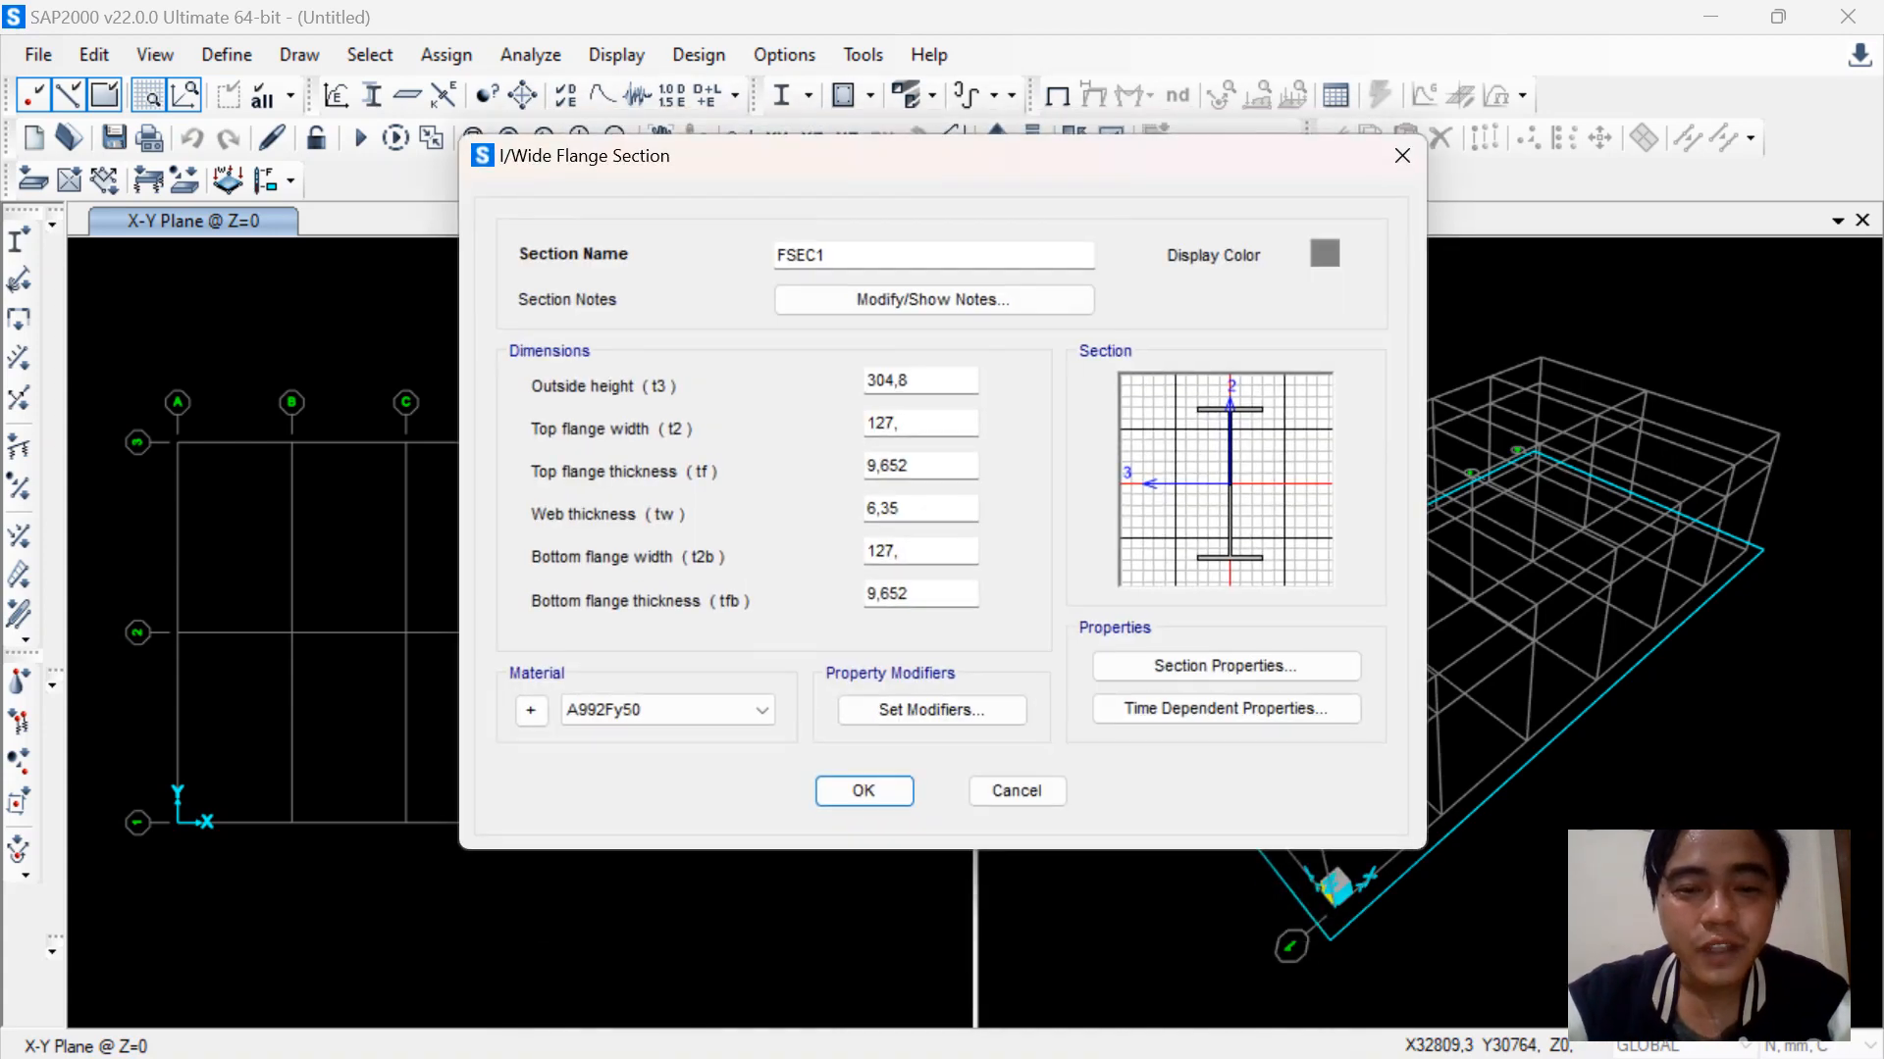
Switch to the WAREHOUSE workbook in Excel and look up the column, girt and rafter profiles in the Pemodelan SAP2000 section
{"action": "mouse_move", "coordinate": [1276, 1058]}
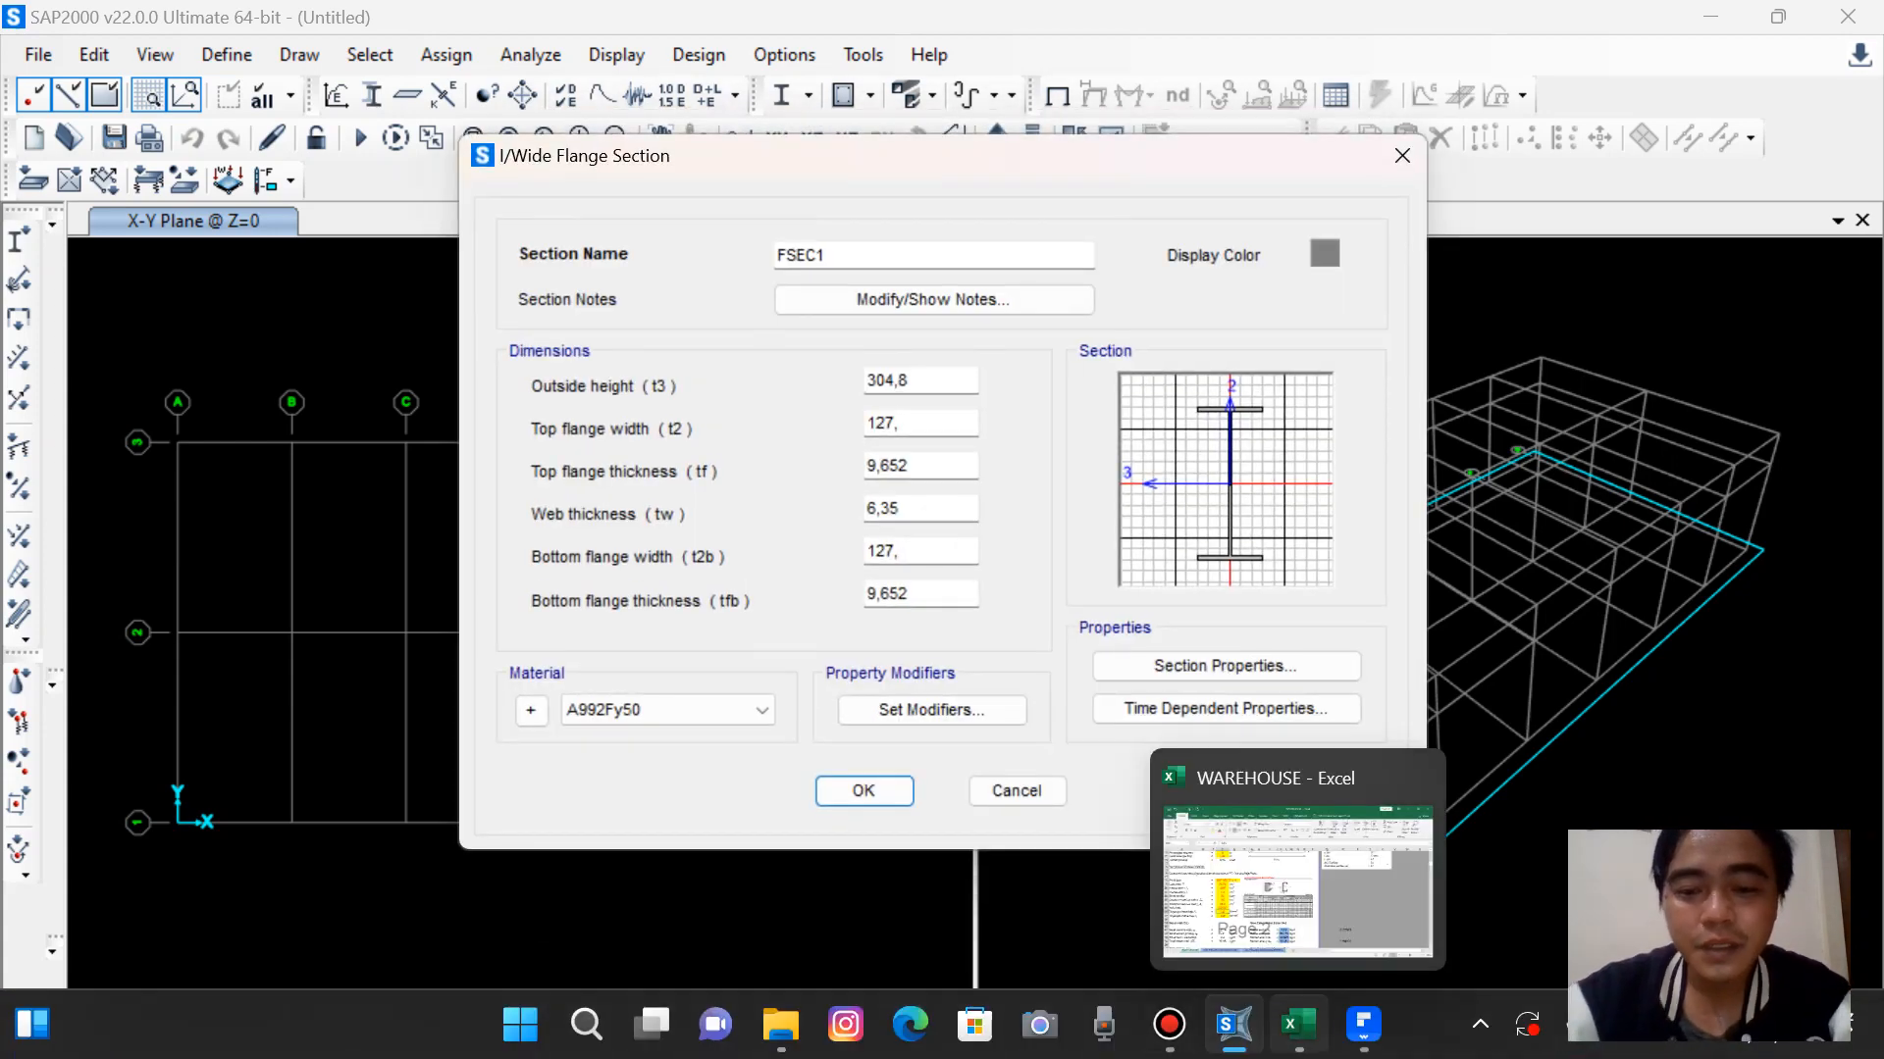
{"action": "left_click", "coordinate": [1298, 1024]}
{"action": "scroll", "coordinate": [941, 647], "scroll_direction": "down", "scroll_amount": 20}
{"action": "scroll", "coordinate": [544, 654], "scroll_direction": "down", "scroll_amount": 20}
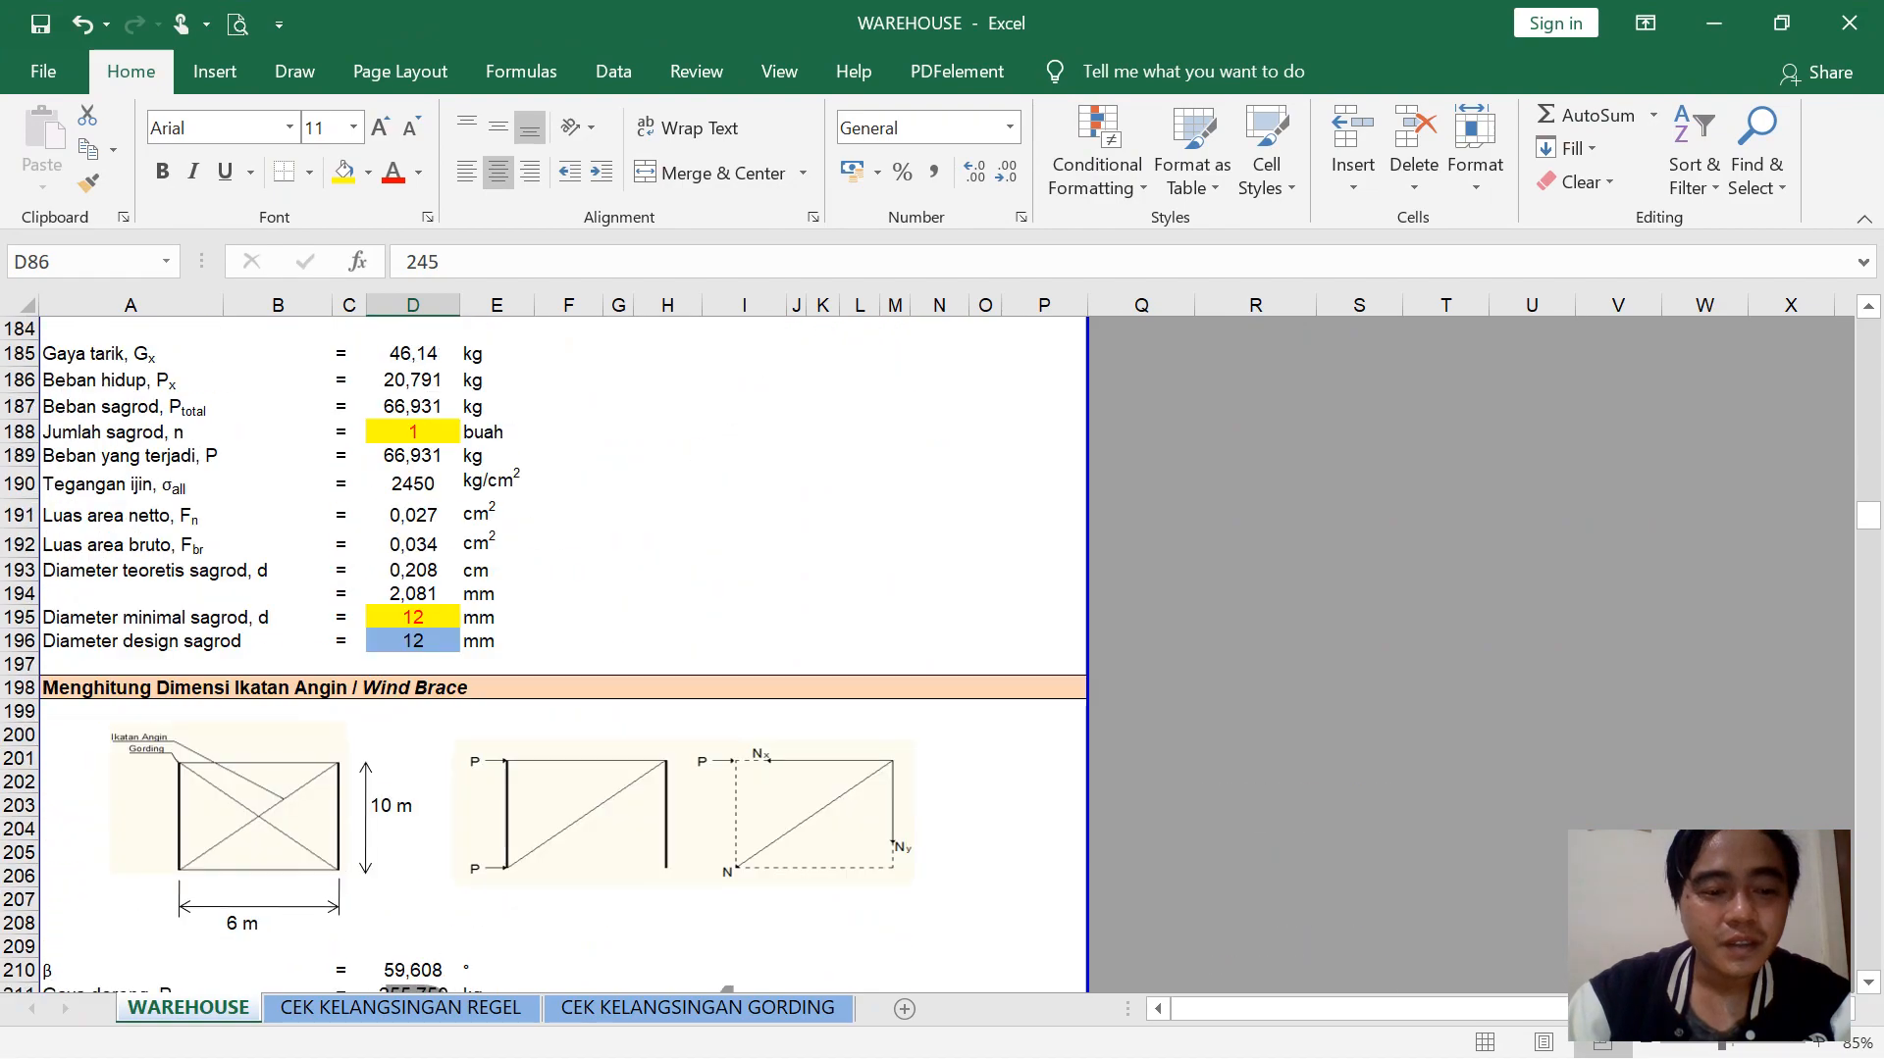
{"action": "scroll", "coordinate": [544, 654], "scroll_direction": "down", "scroll_amount": 20}
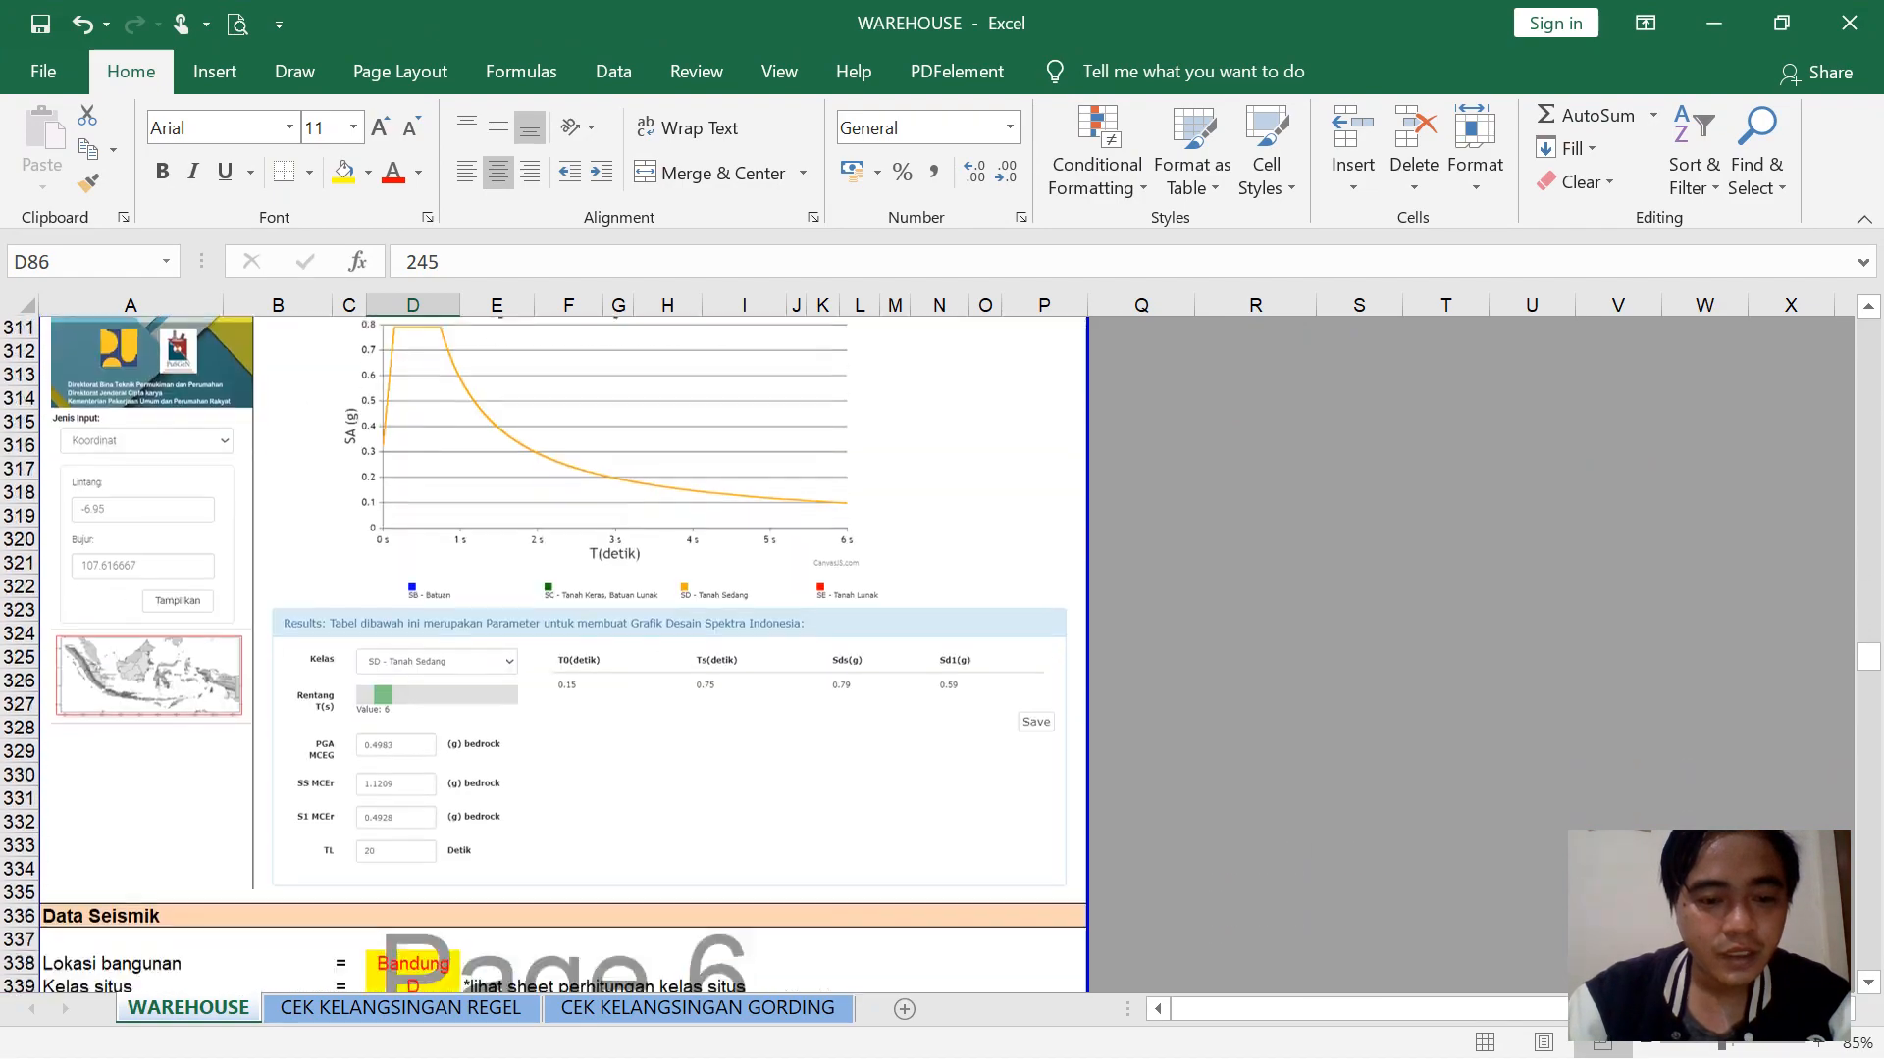
{"action": "scroll", "coordinate": [545, 654], "scroll_direction": "down", "scroll_amount": 20}
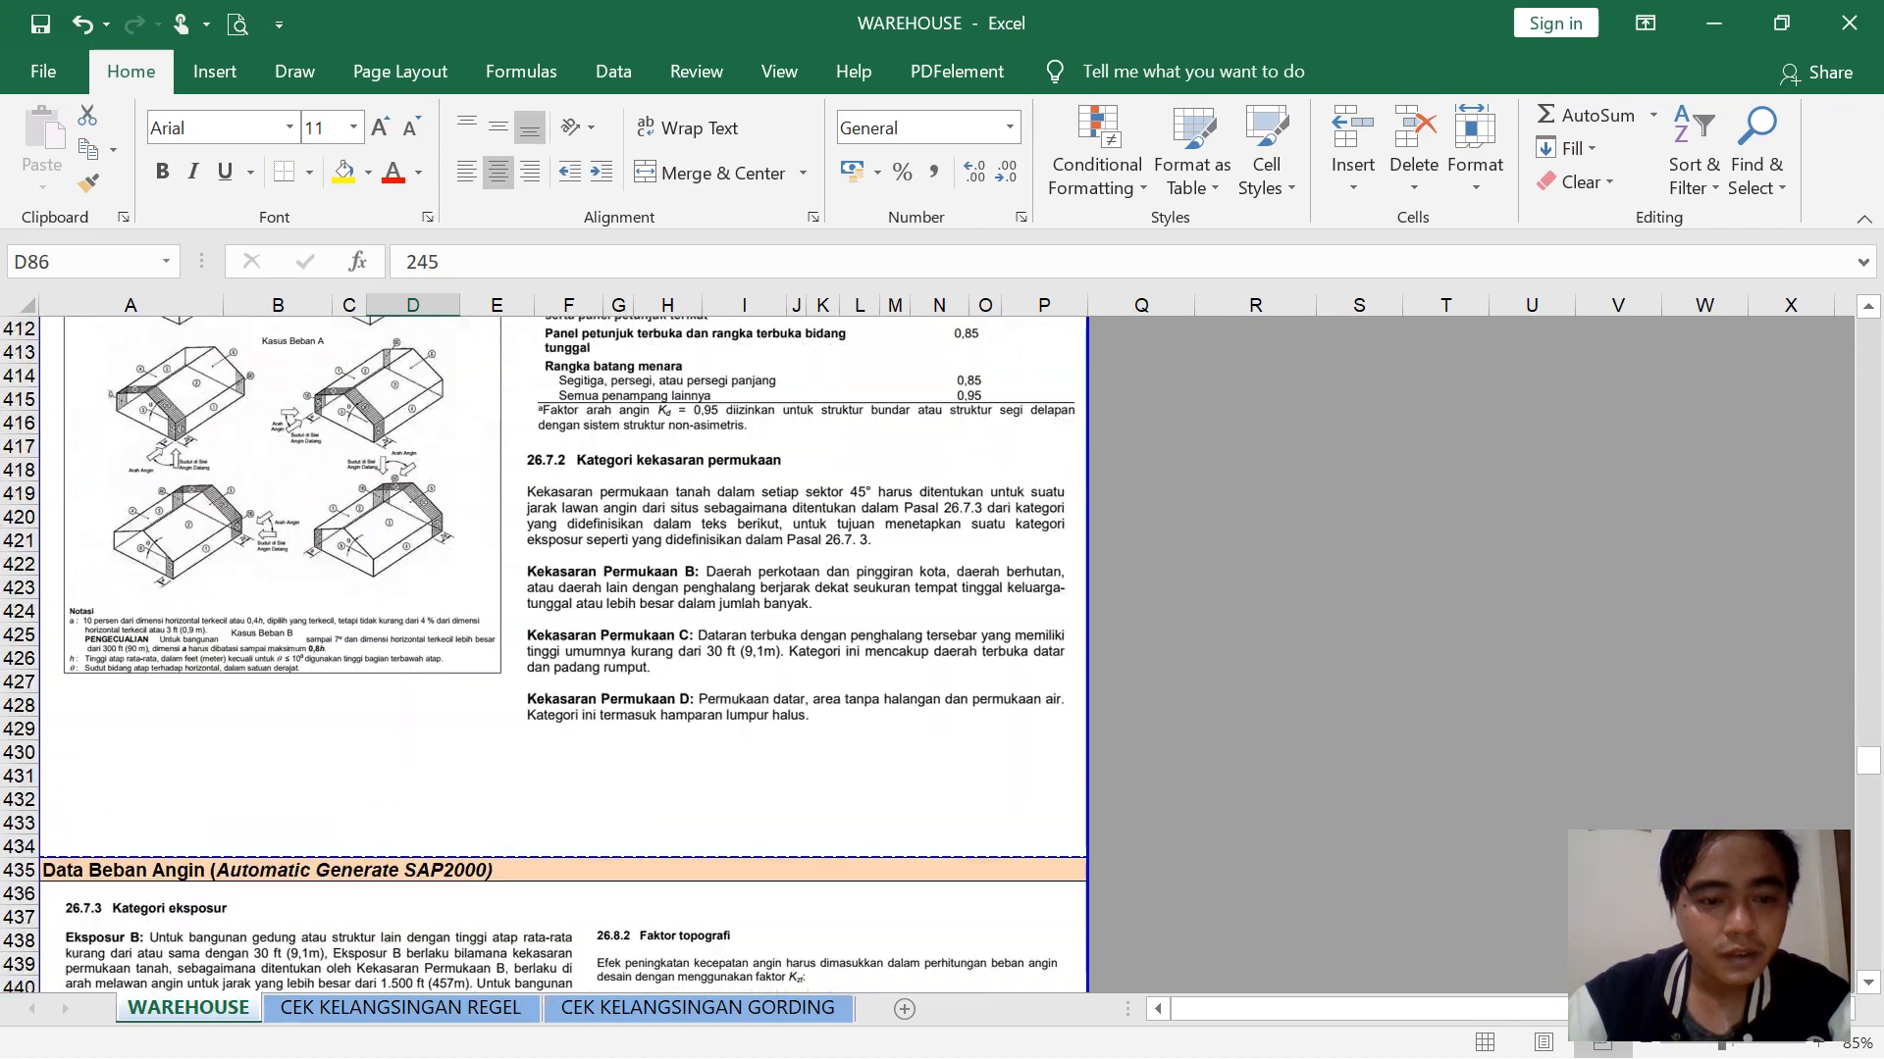
{"action": "scroll", "coordinate": [545, 654], "scroll_direction": "down", "scroll_amount": 5}
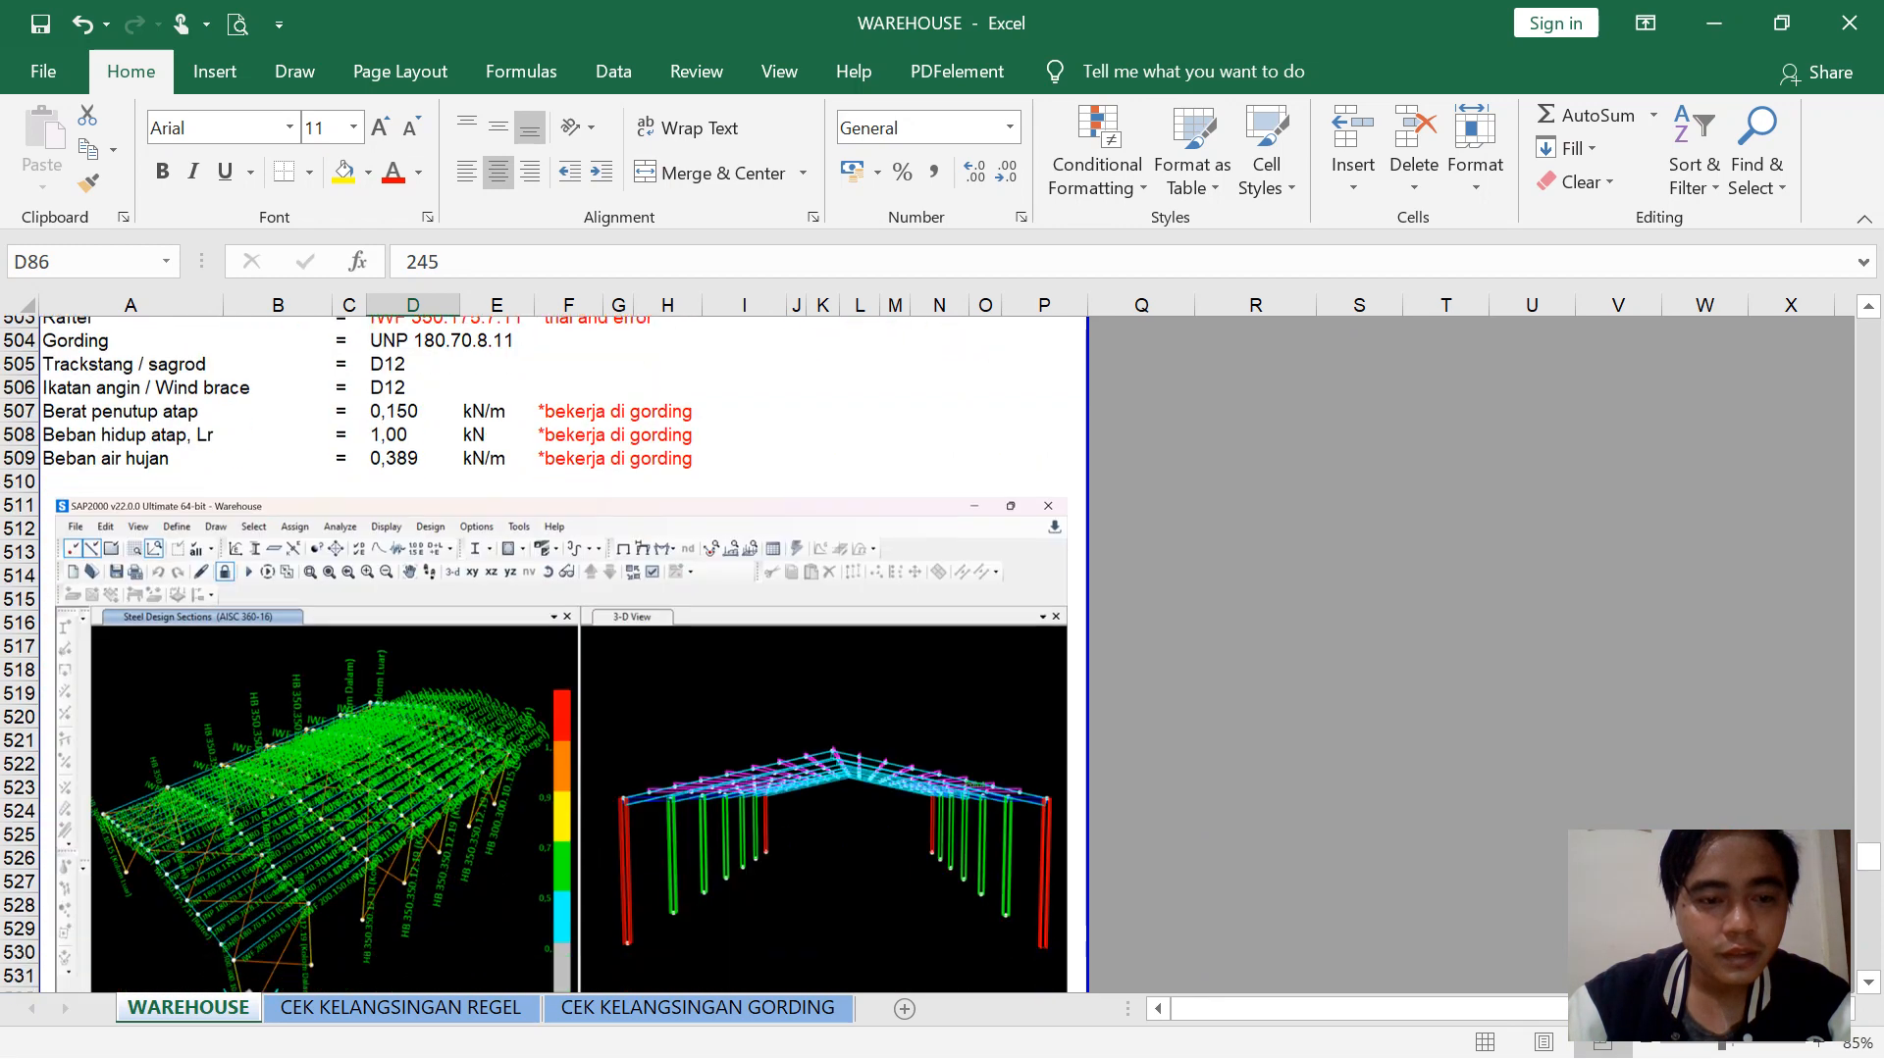
{"action": "scroll", "coordinate": [544, 655], "scroll_direction": "up", "scroll_amount": 3}
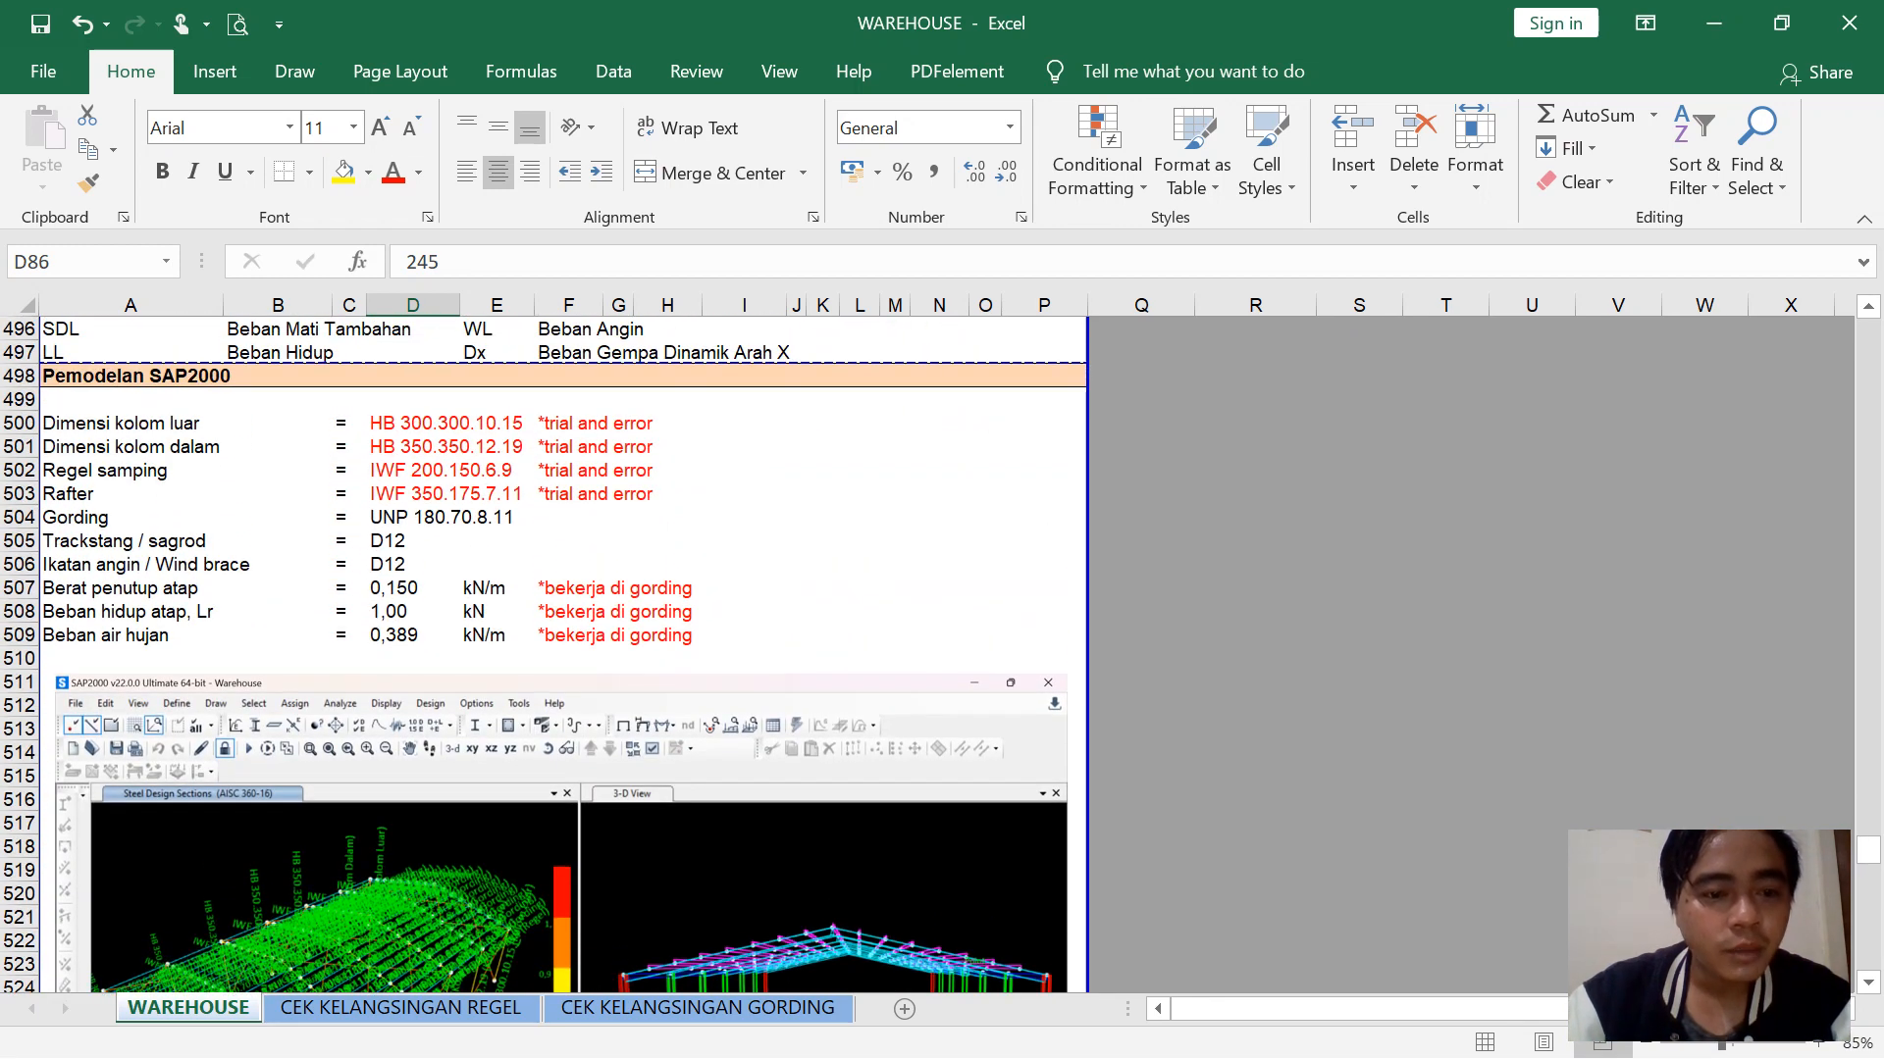
Name the new section HB 300.300.10.15 (Kolom Luar), using the outer column profile listed in the WAREHOUSE workbook
{"action": "left_click", "coordinate": [446, 423]}
{"action": "left_click", "coordinate": [453, 446]}
{"action": "left_click", "coordinate": [459, 470]}
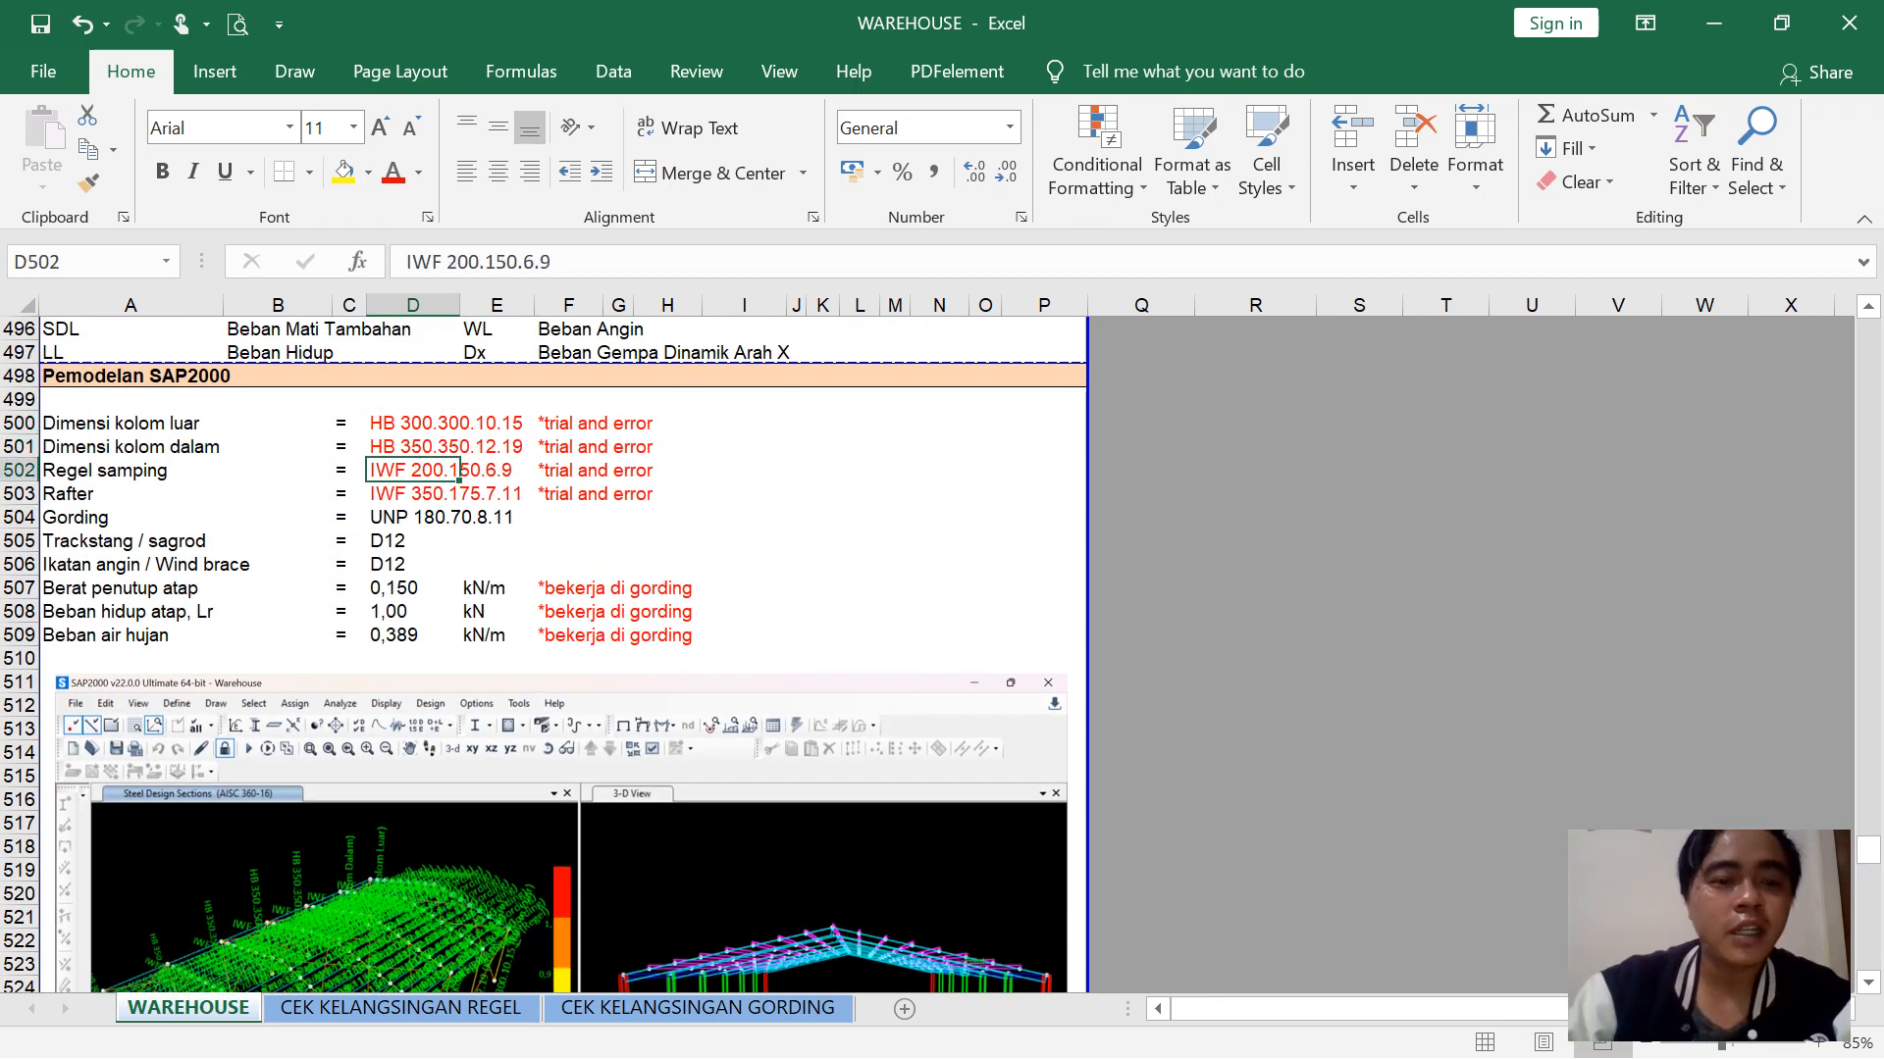
{"action": "left_click", "coordinate": [457, 446]}
{"action": "left_click", "coordinate": [459, 423]}
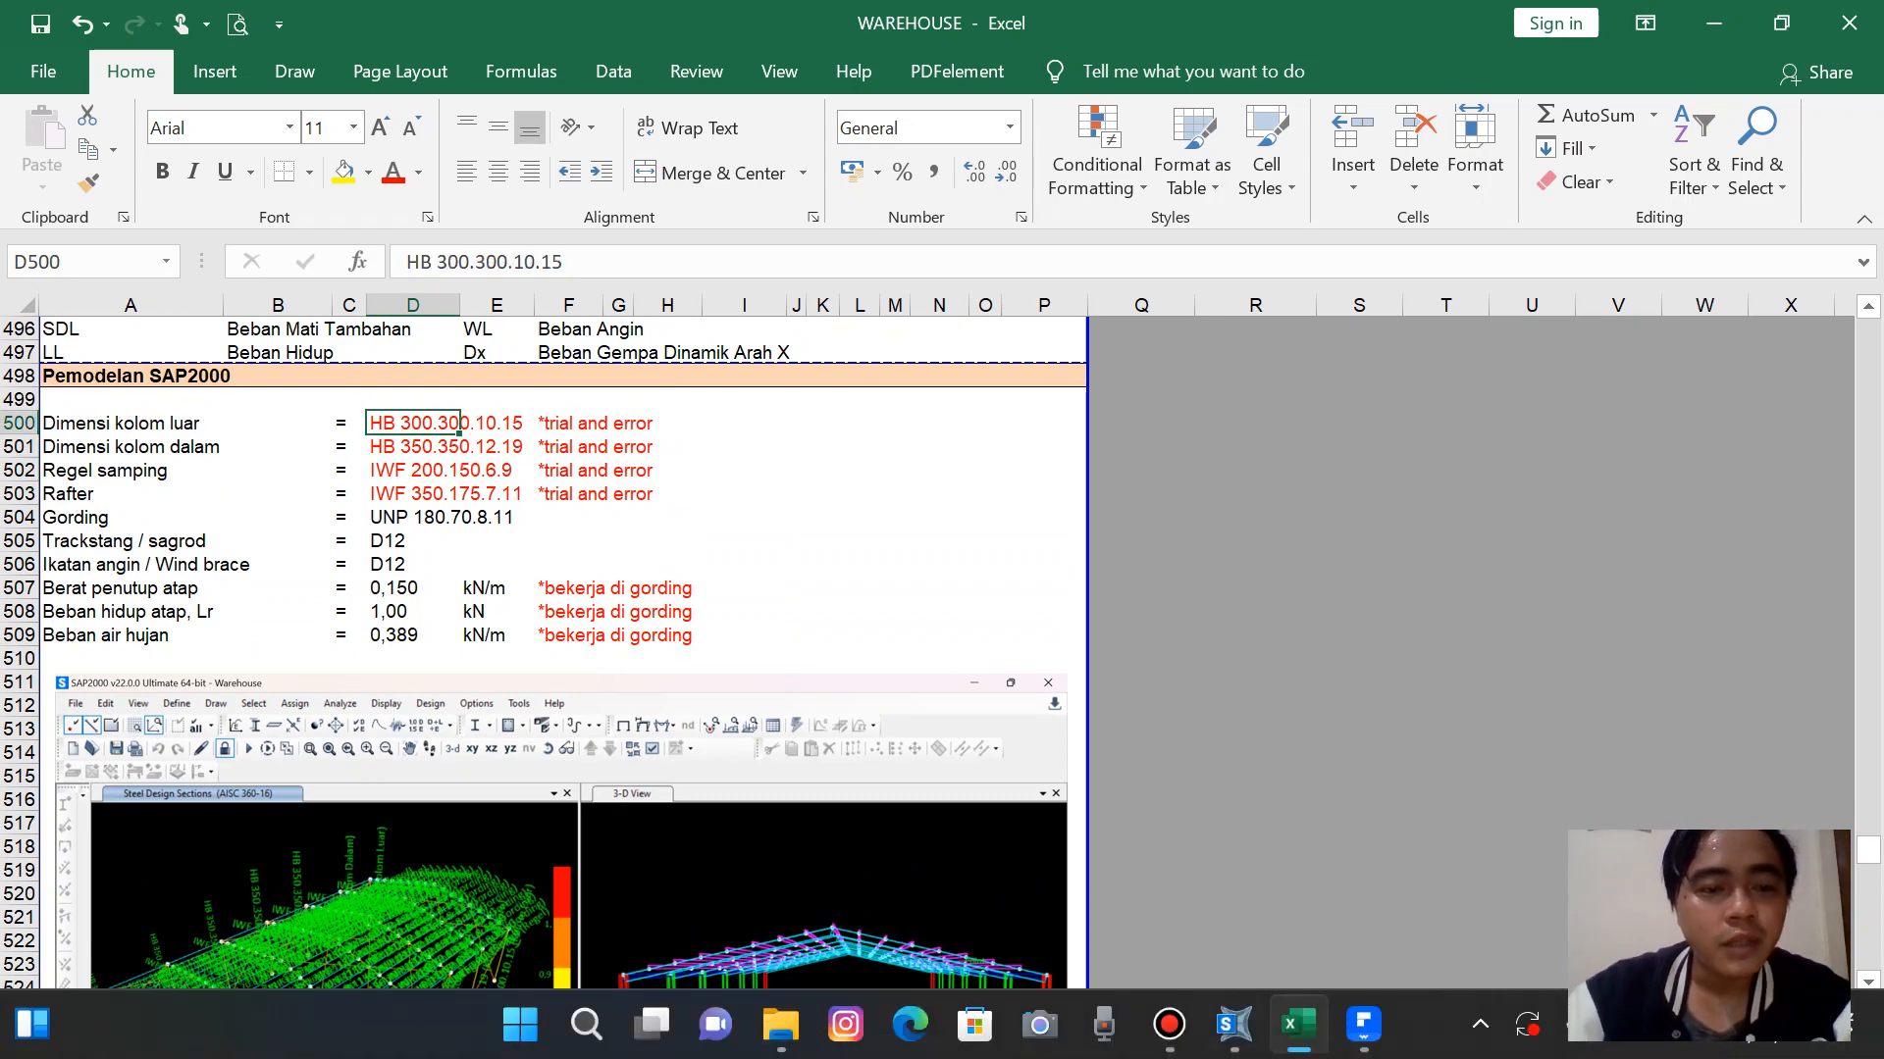
{"action": "left_click", "coordinate": [1233, 1024]}
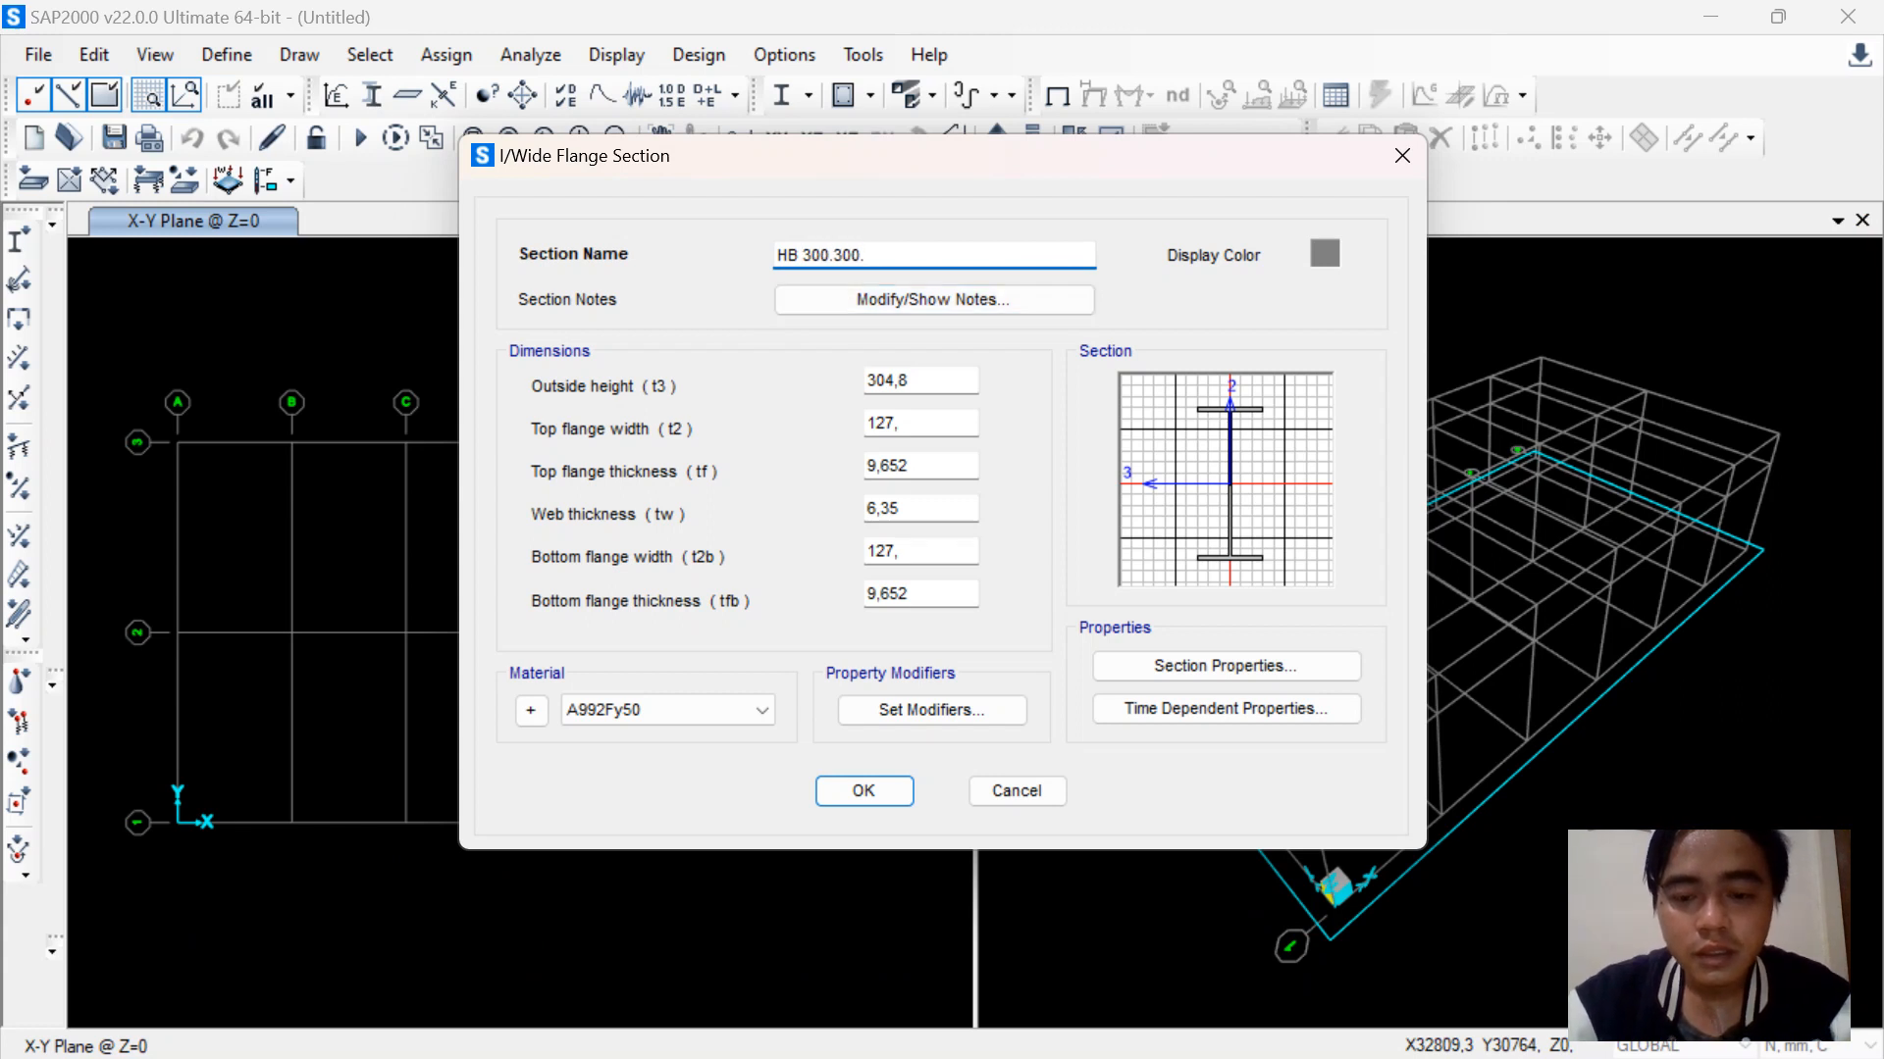
{"action": "left_click", "coordinate": [1298, 1024]}
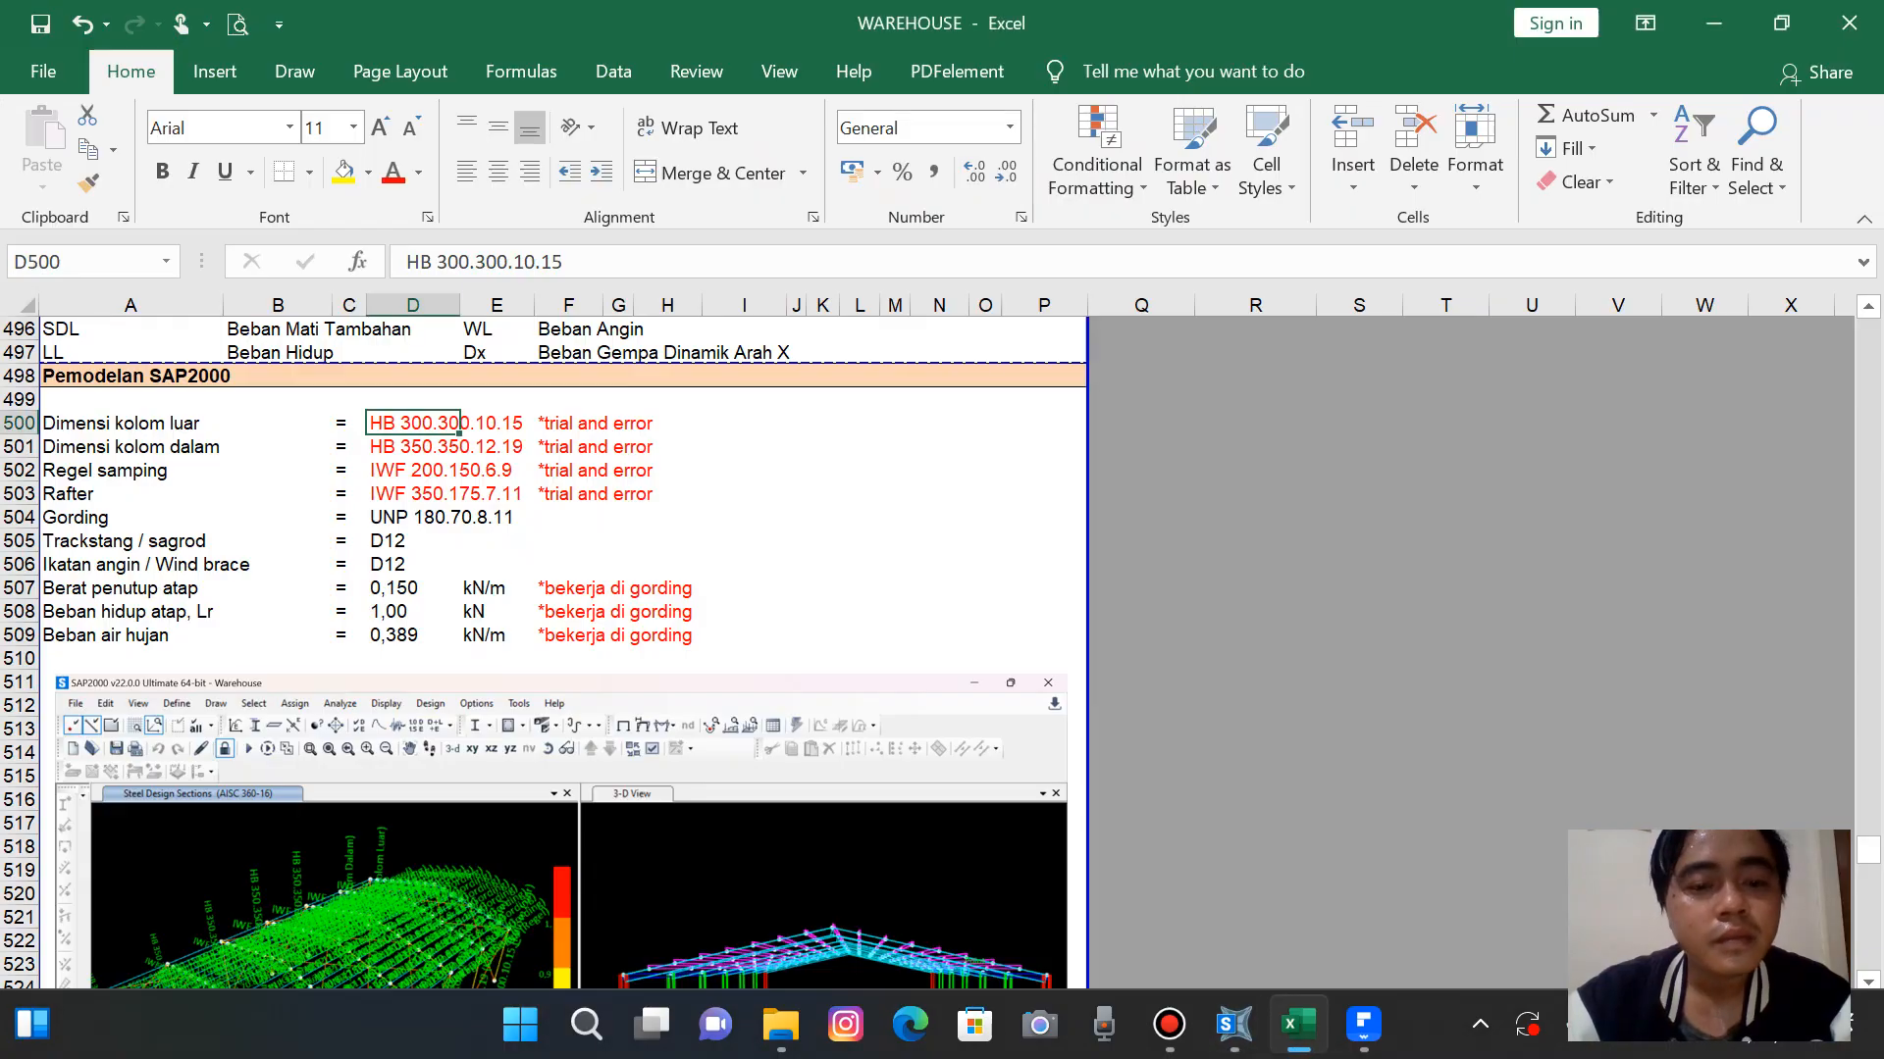
{"action": "left_click", "coordinate": [1233, 1024]}
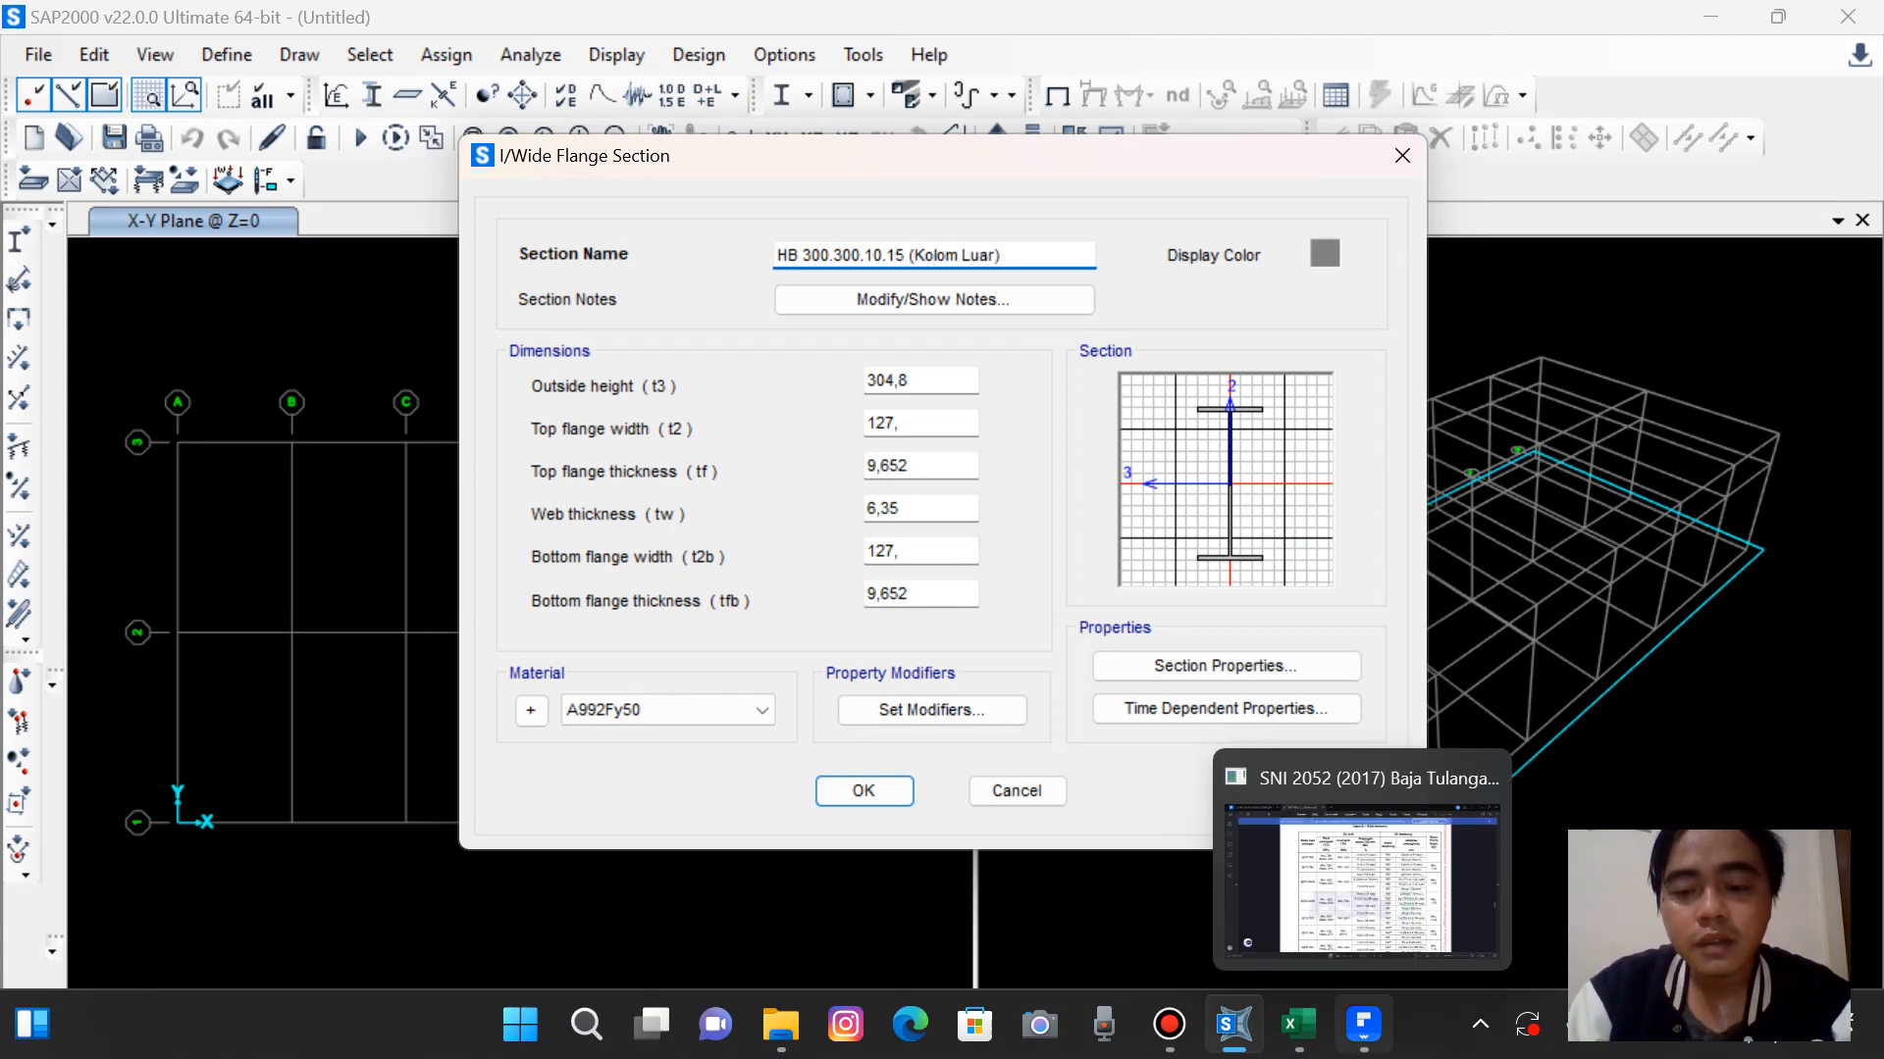
{"action": "left_click", "coordinate": [1298, 1024]}
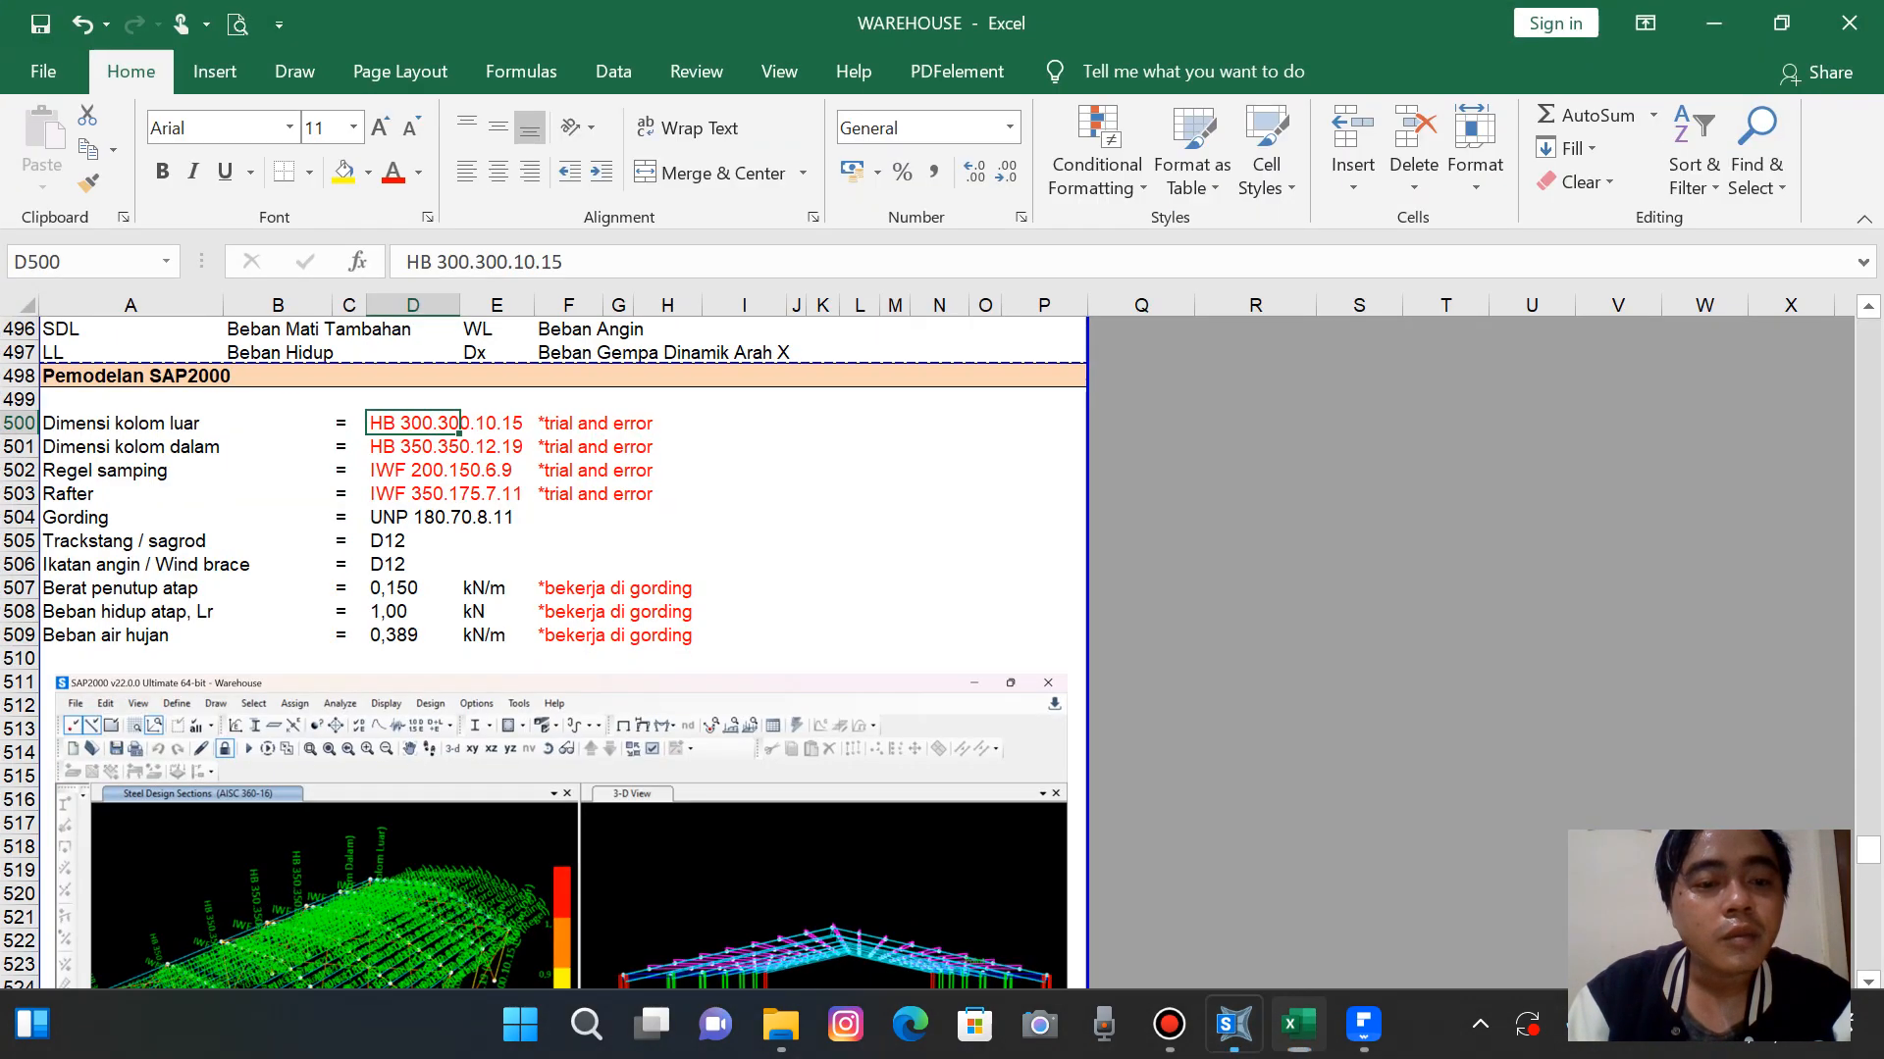
Set the outer column section's outside height, top flange width and bottom flange width to 300 mm
{"action": "left_click", "coordinate": [1298, 1024]}
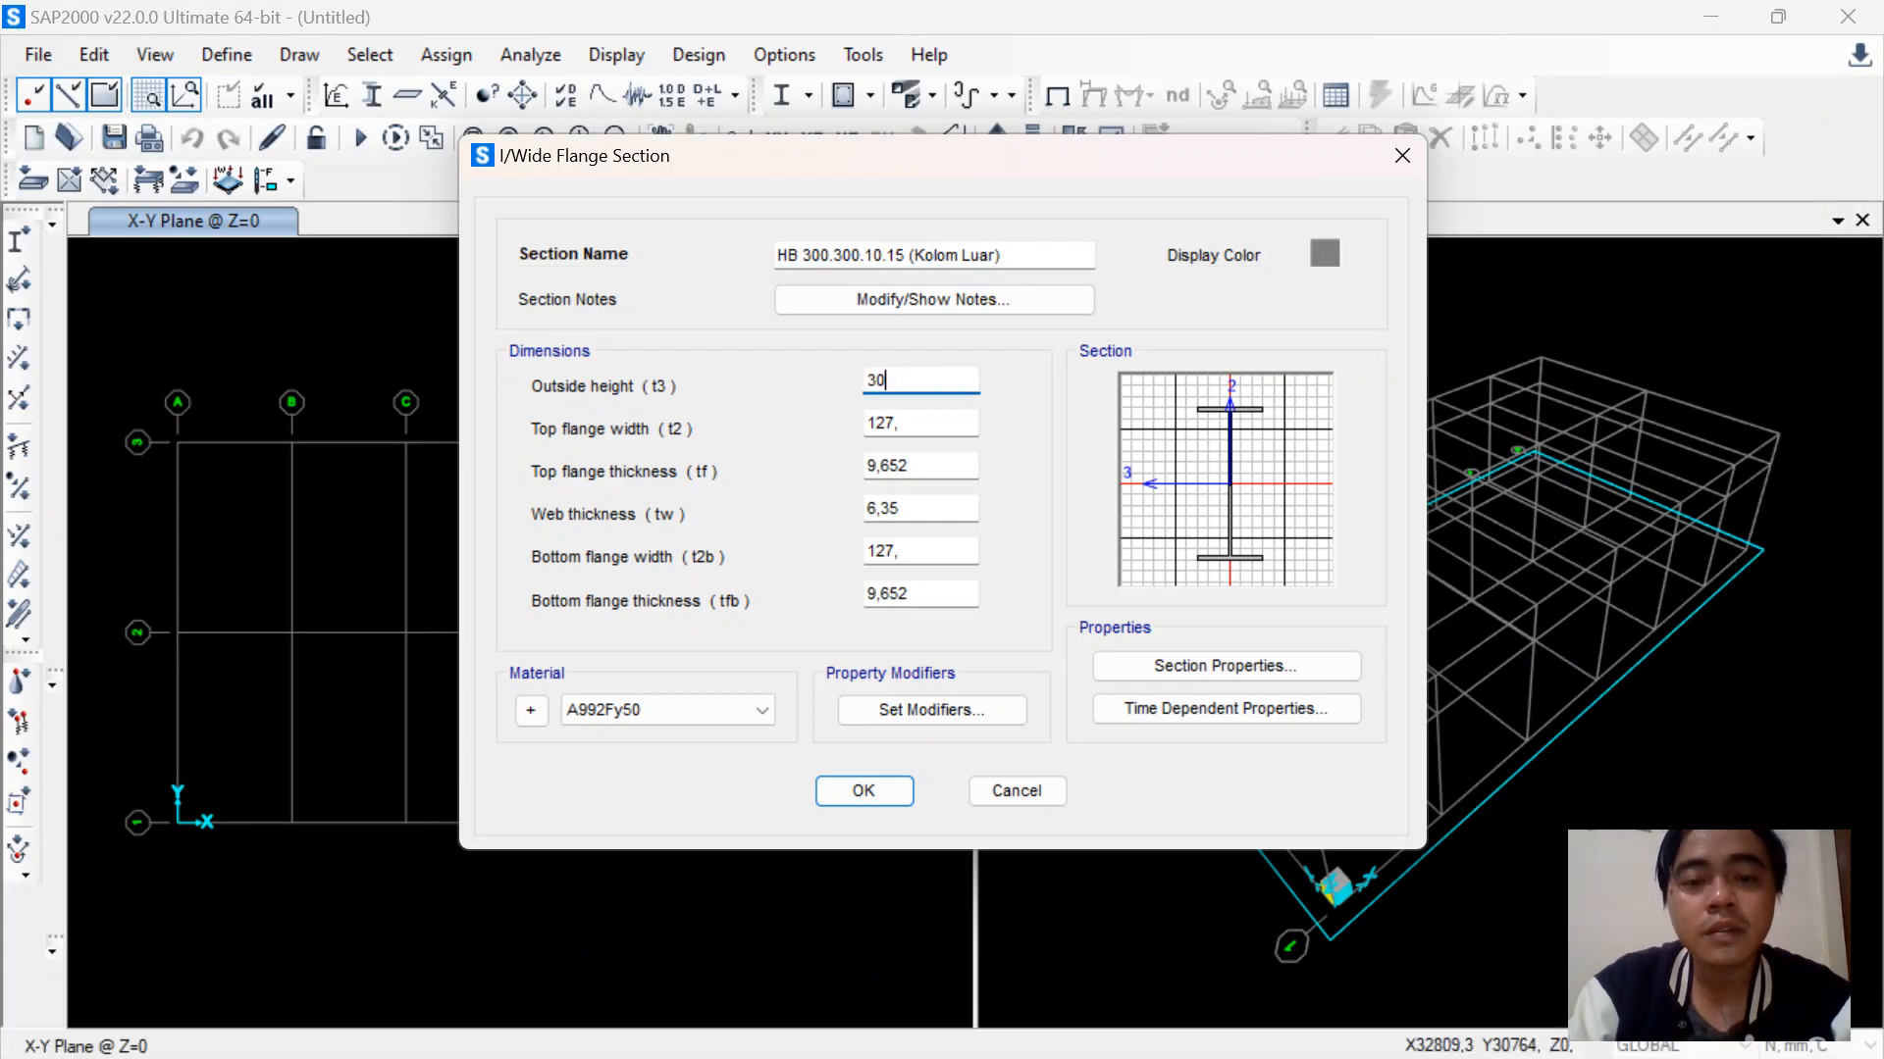
{"action": "type", "text": "300"}
{"action": "key", "text": "Tab"}
{"action": "key", "text": "Tab"}
{"action": "key", "text": "Tab"}
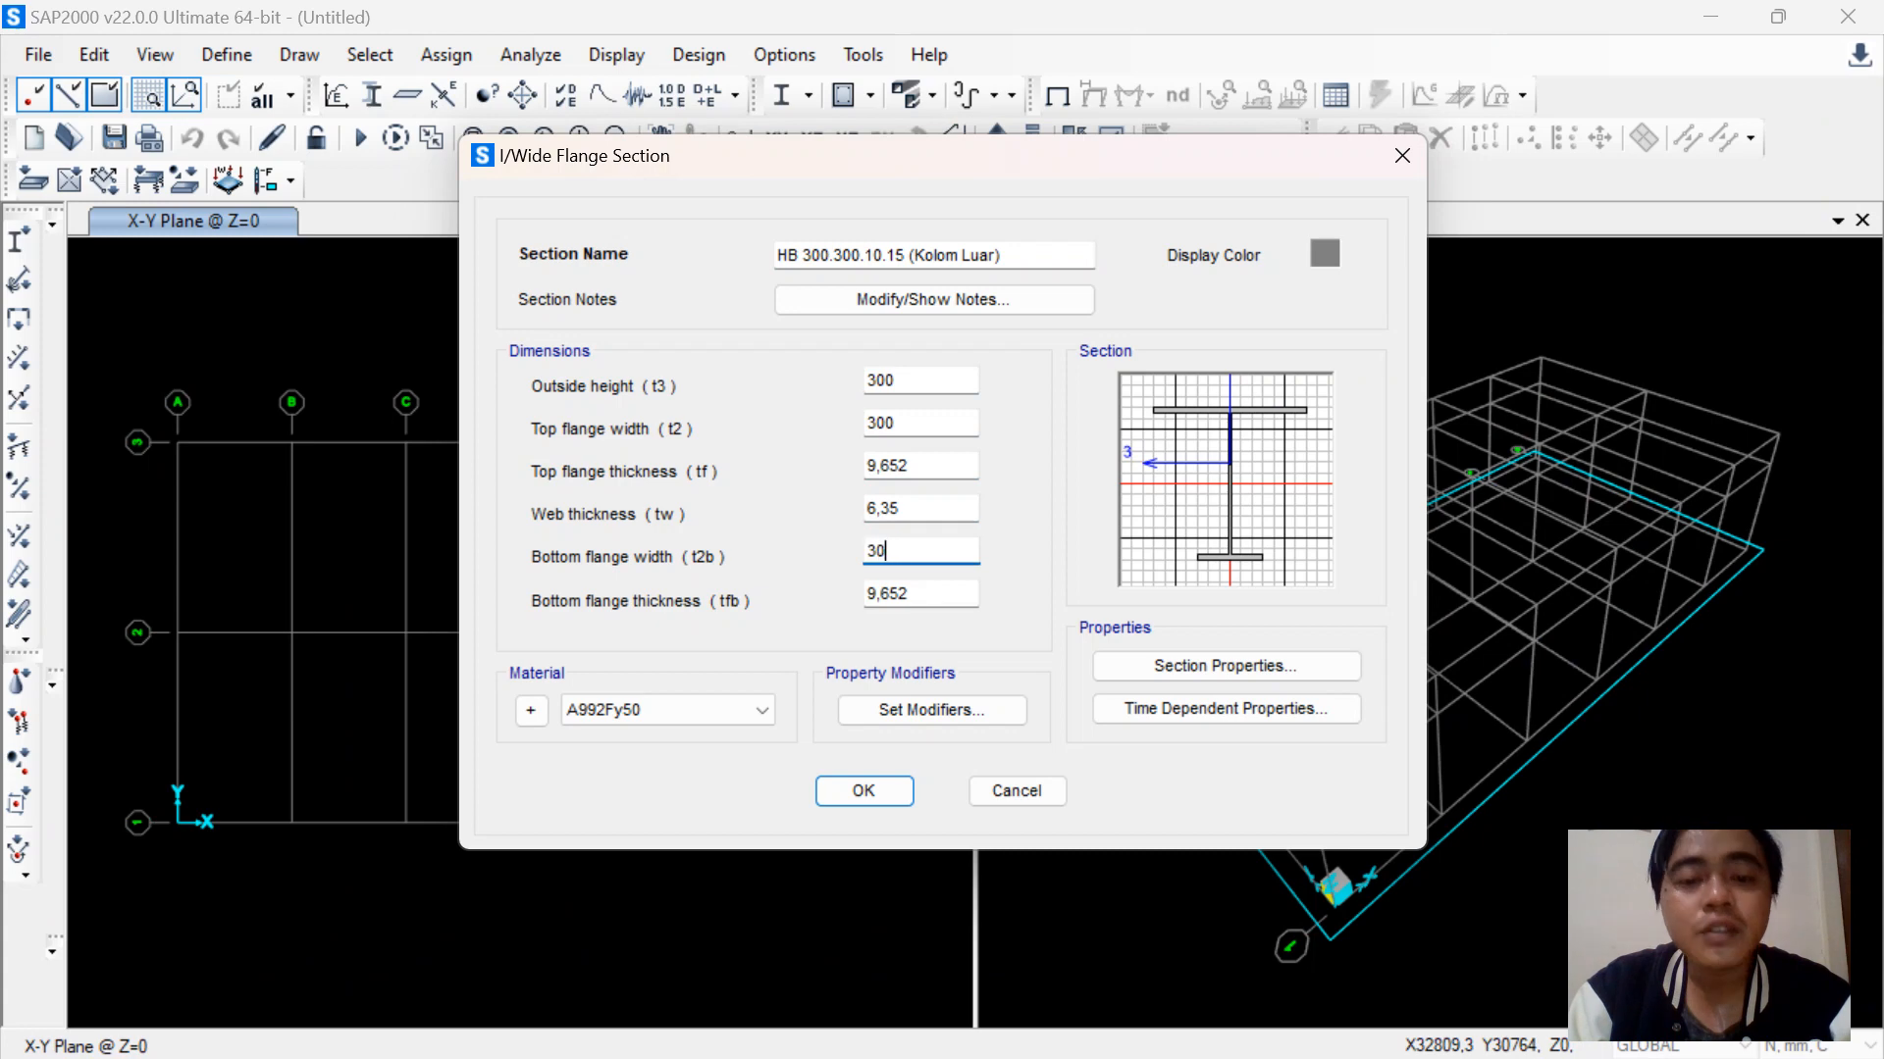
Set the outer column section's web thickness to 10 mm and both flange thicknesses to 15 mm
{"action": "key", "text": "shift+Tab"}
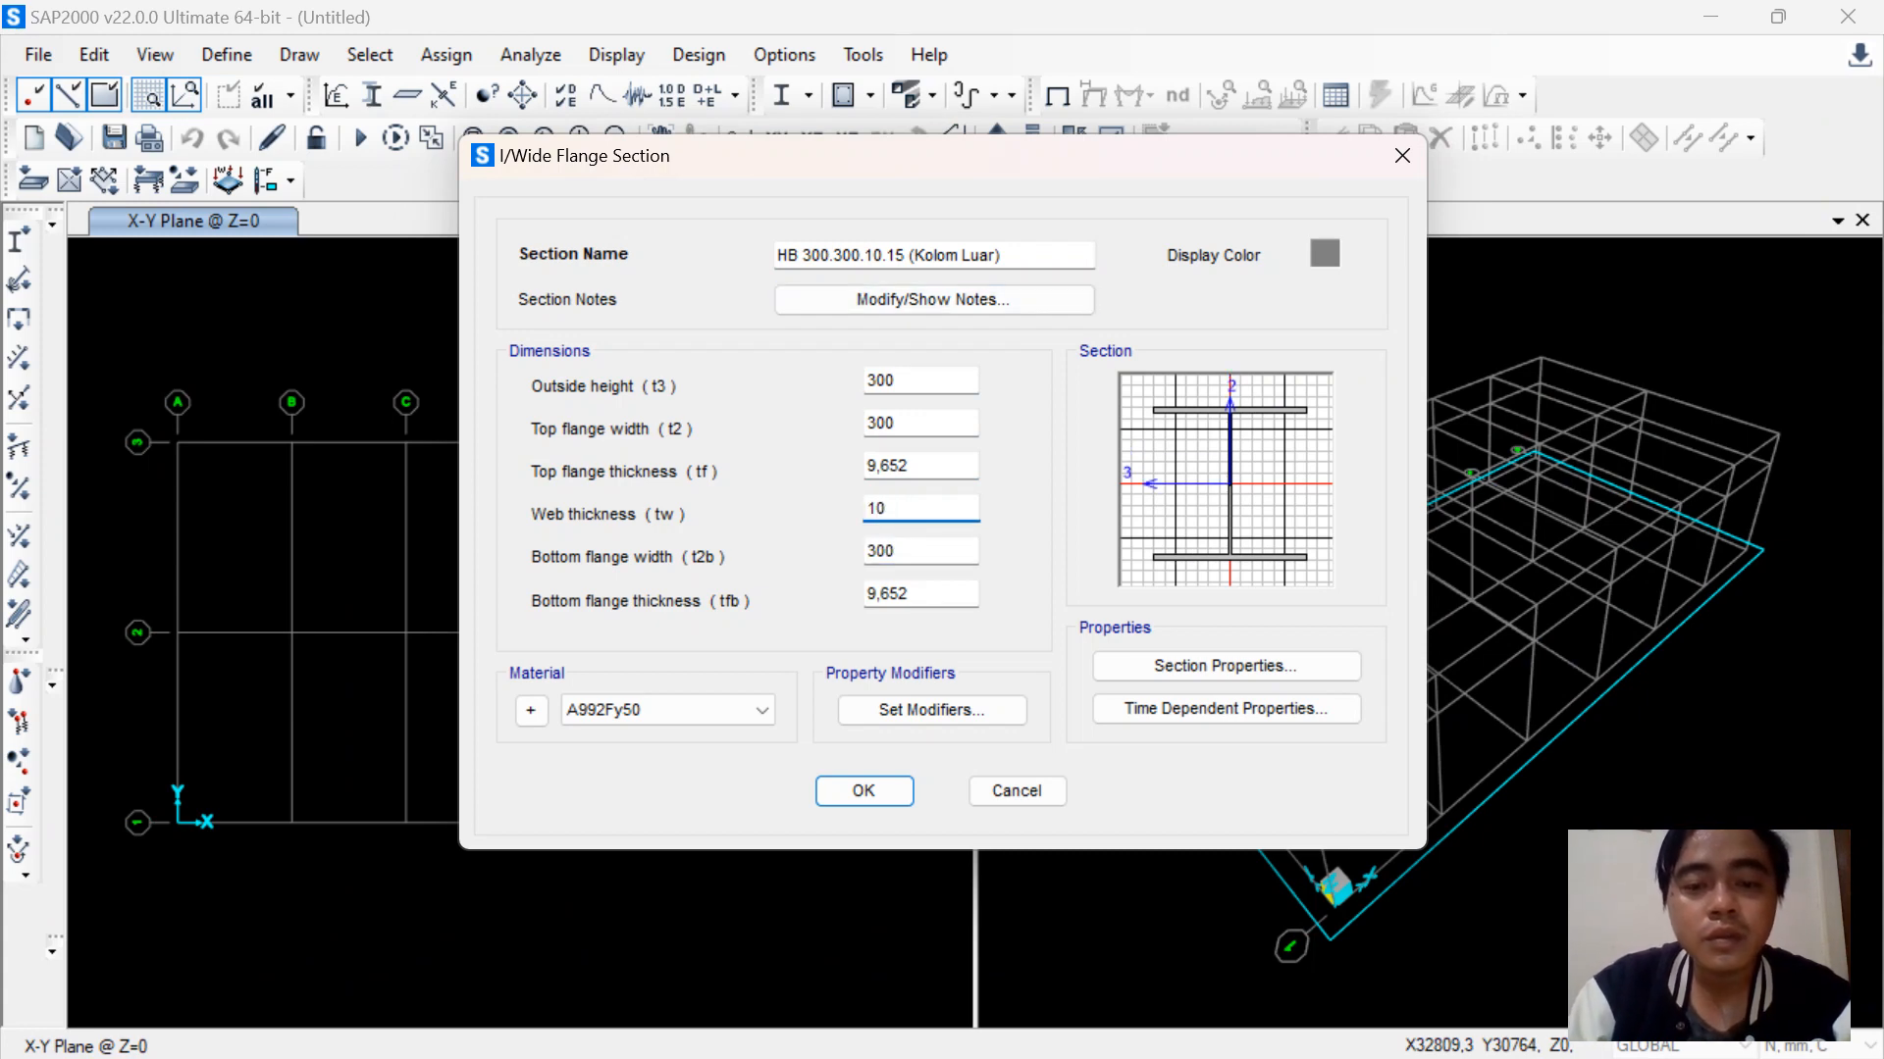
{"action": "key", "text": "shift+Tab"}
{"action": "type", "text": "1"}
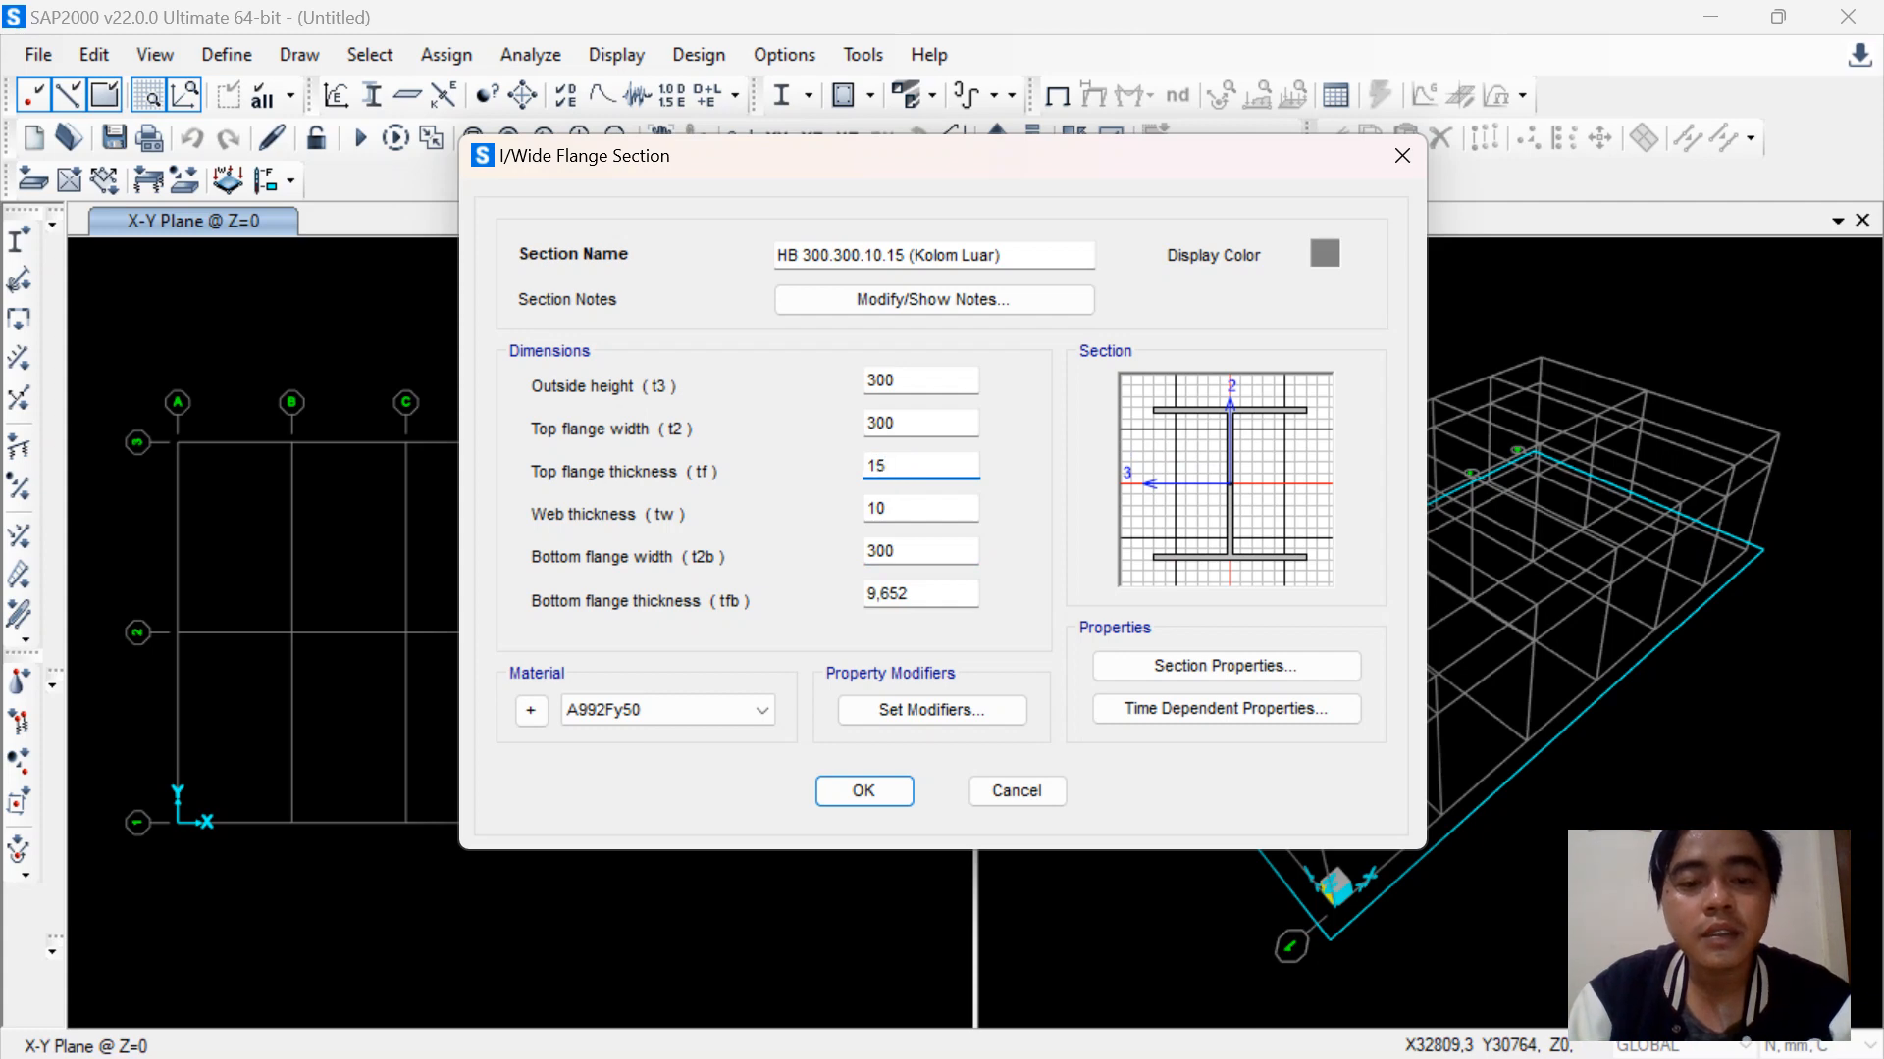
{"action": "key", "text": "Tab"}
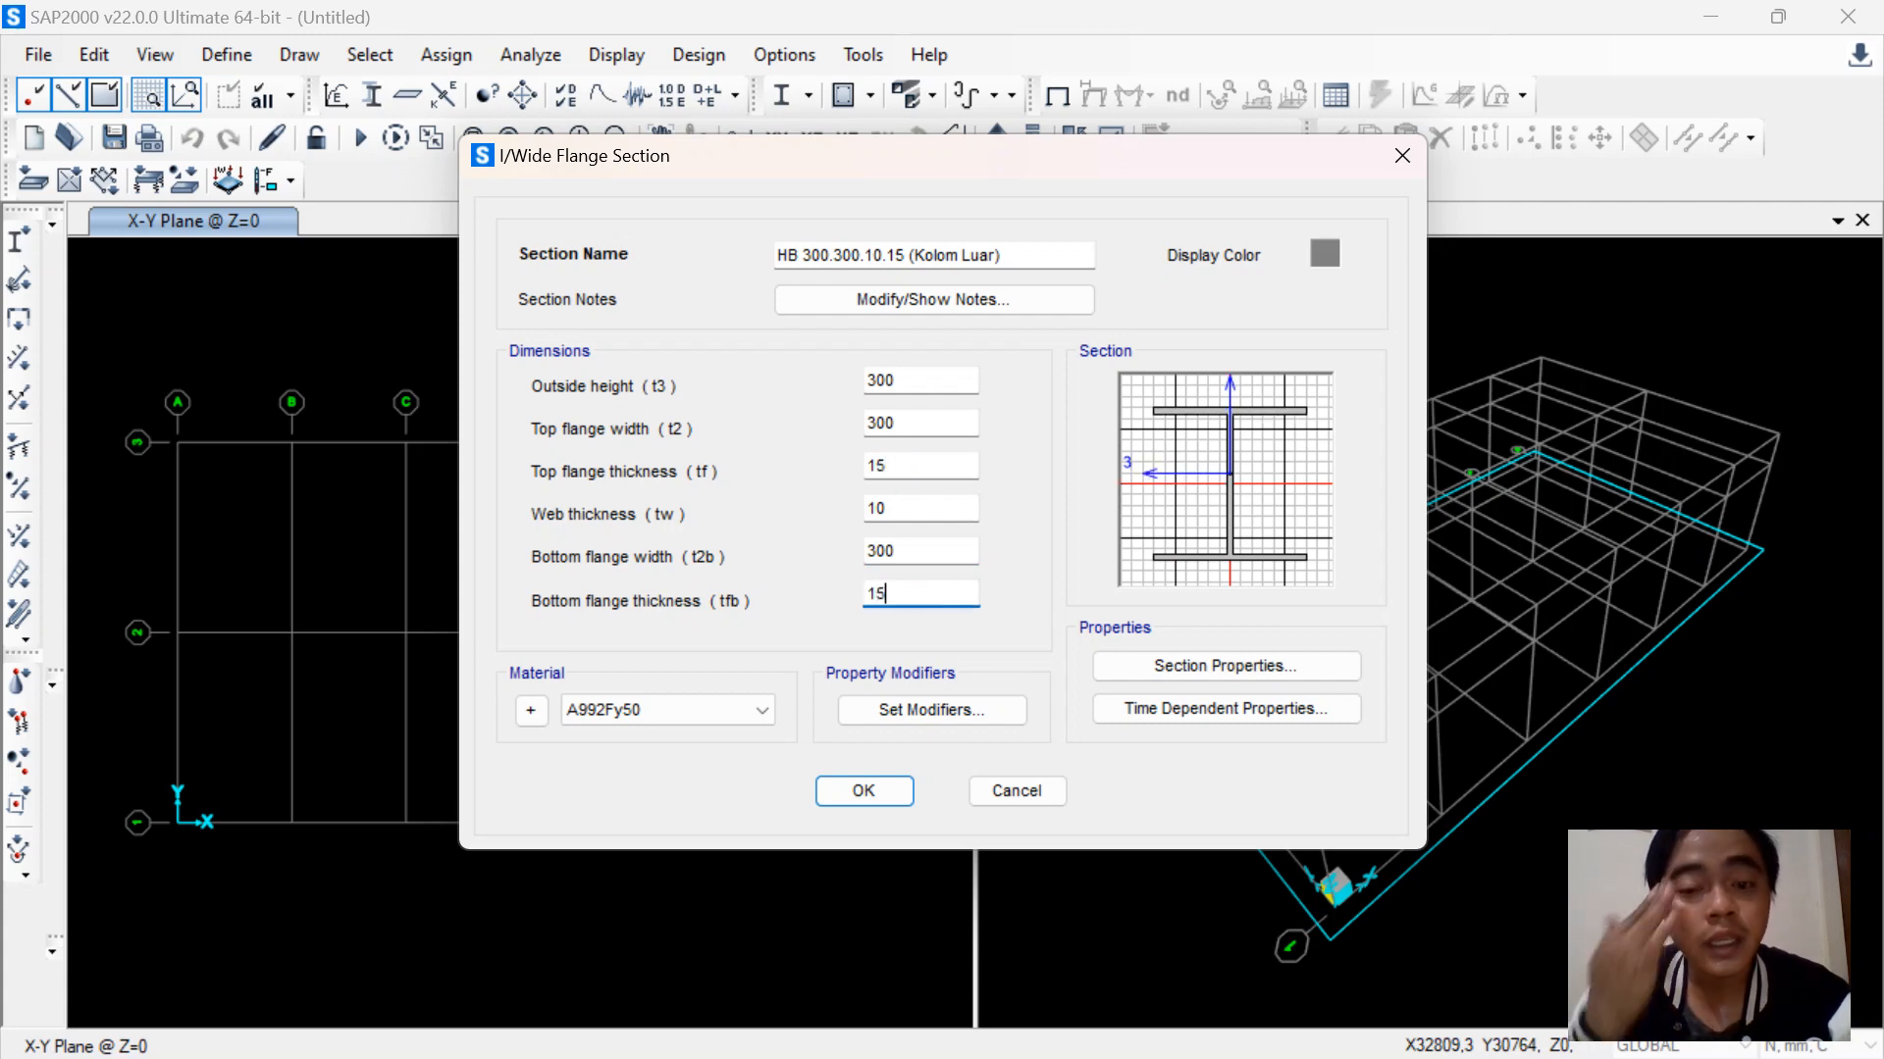
Assign material SS400 and an orange display color to the outer column section and save it
{"action": "key", "text": "Tab"}
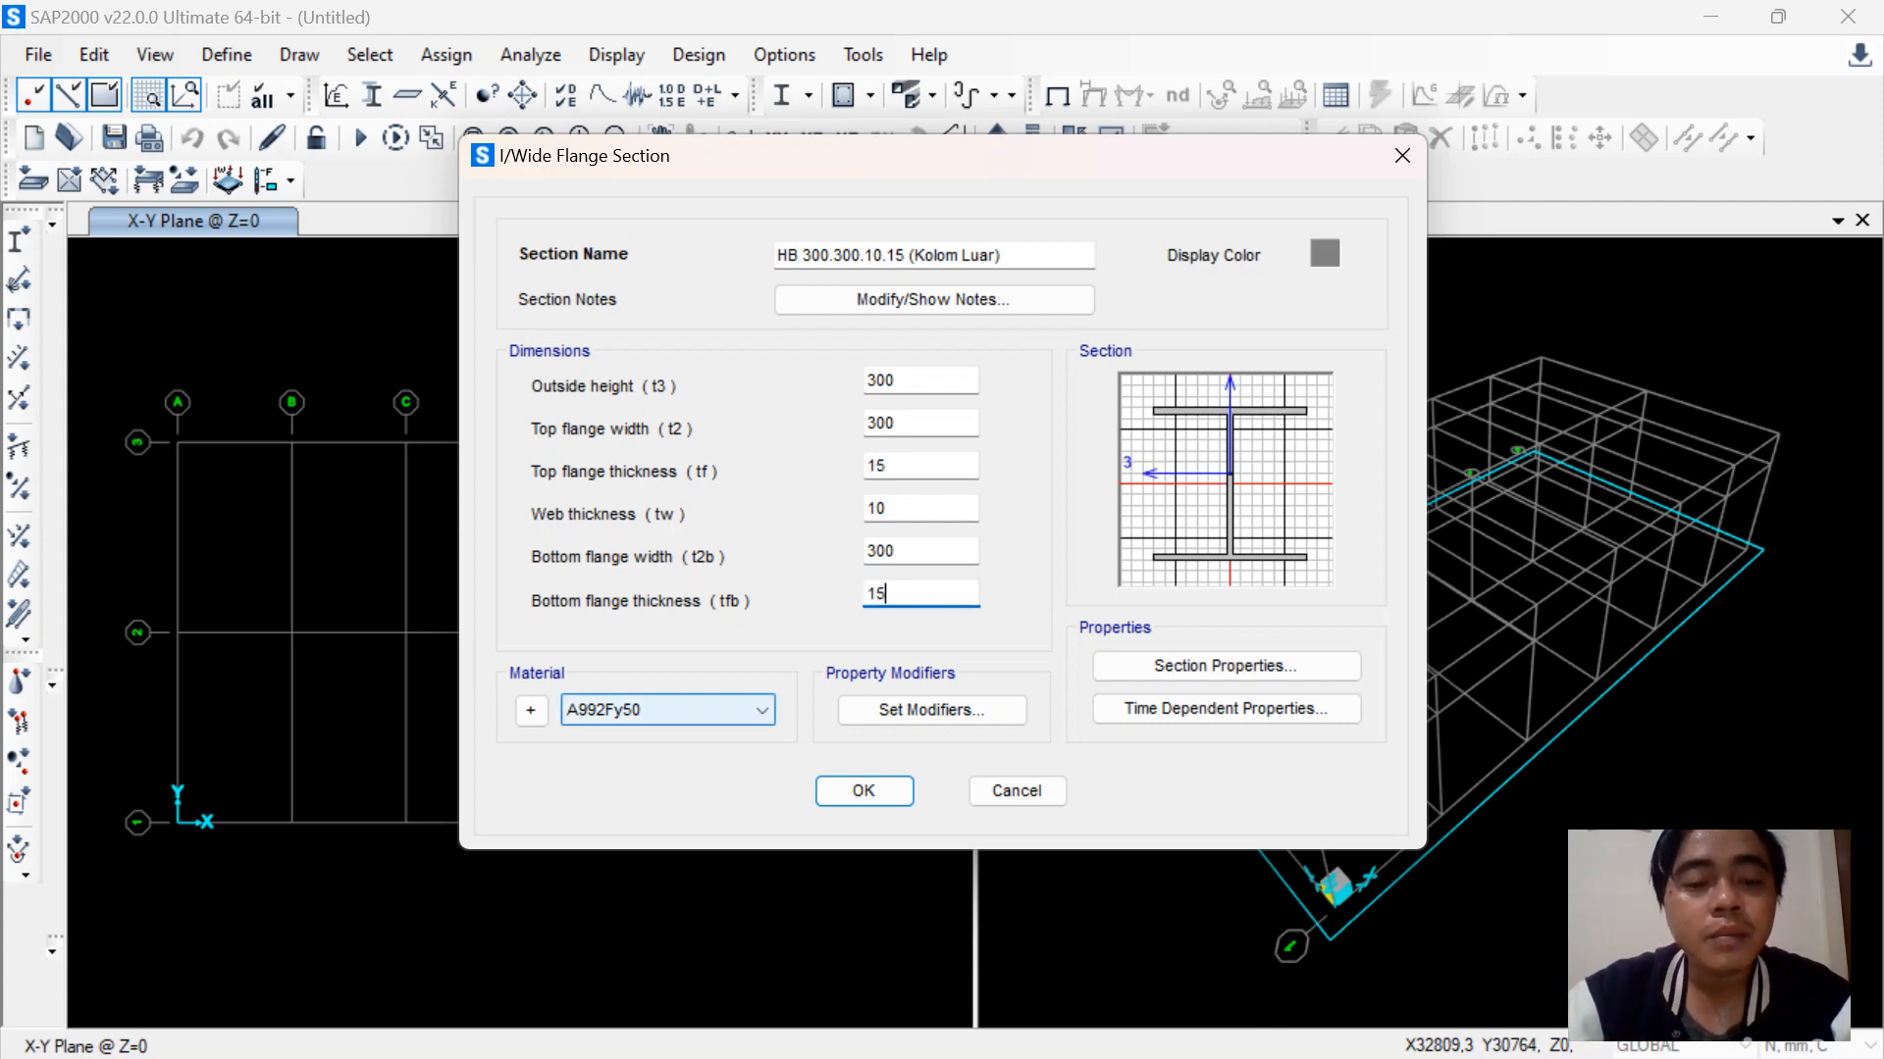
{"action": "key", "text": "alt+Down"}
{"action": "key", "text": "Down"}
{"action": "key", "text": "Down"}
{"action": "key", "text": "Return"}
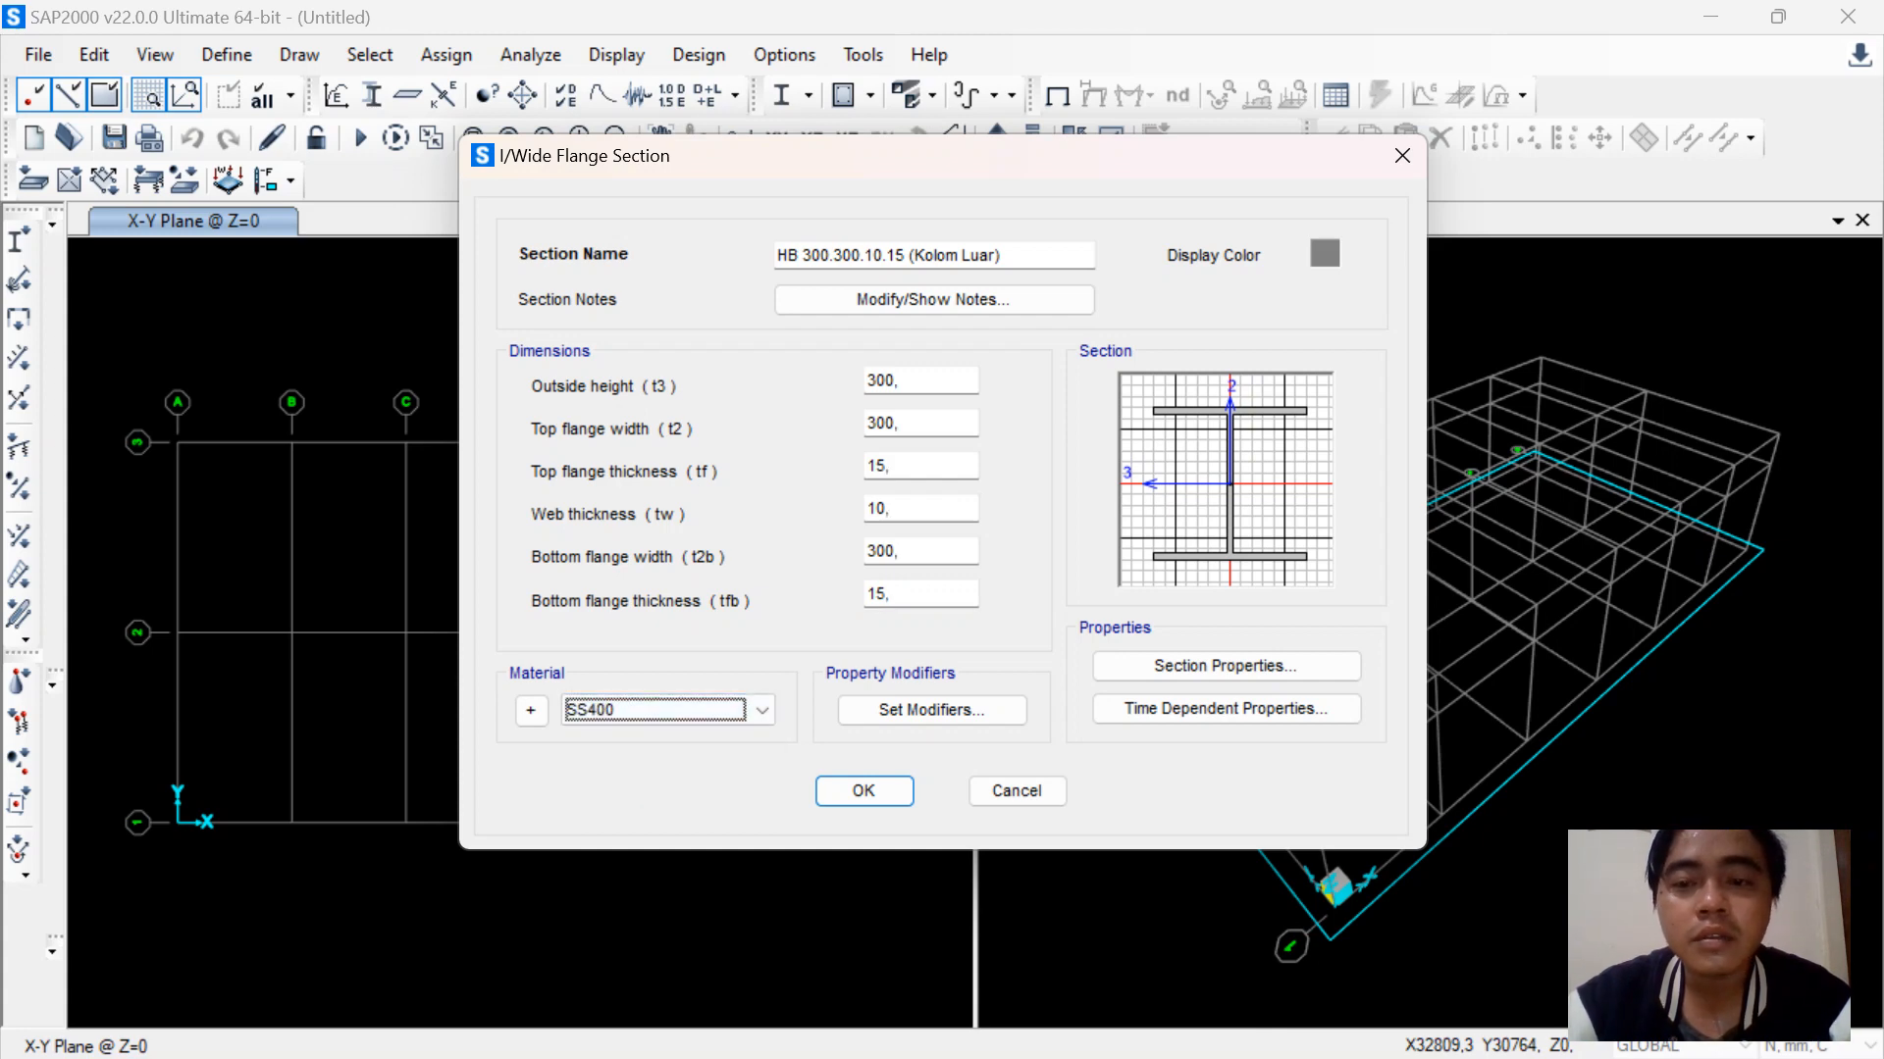
{"action": "left_click", "coordinate": [1324, 253]}
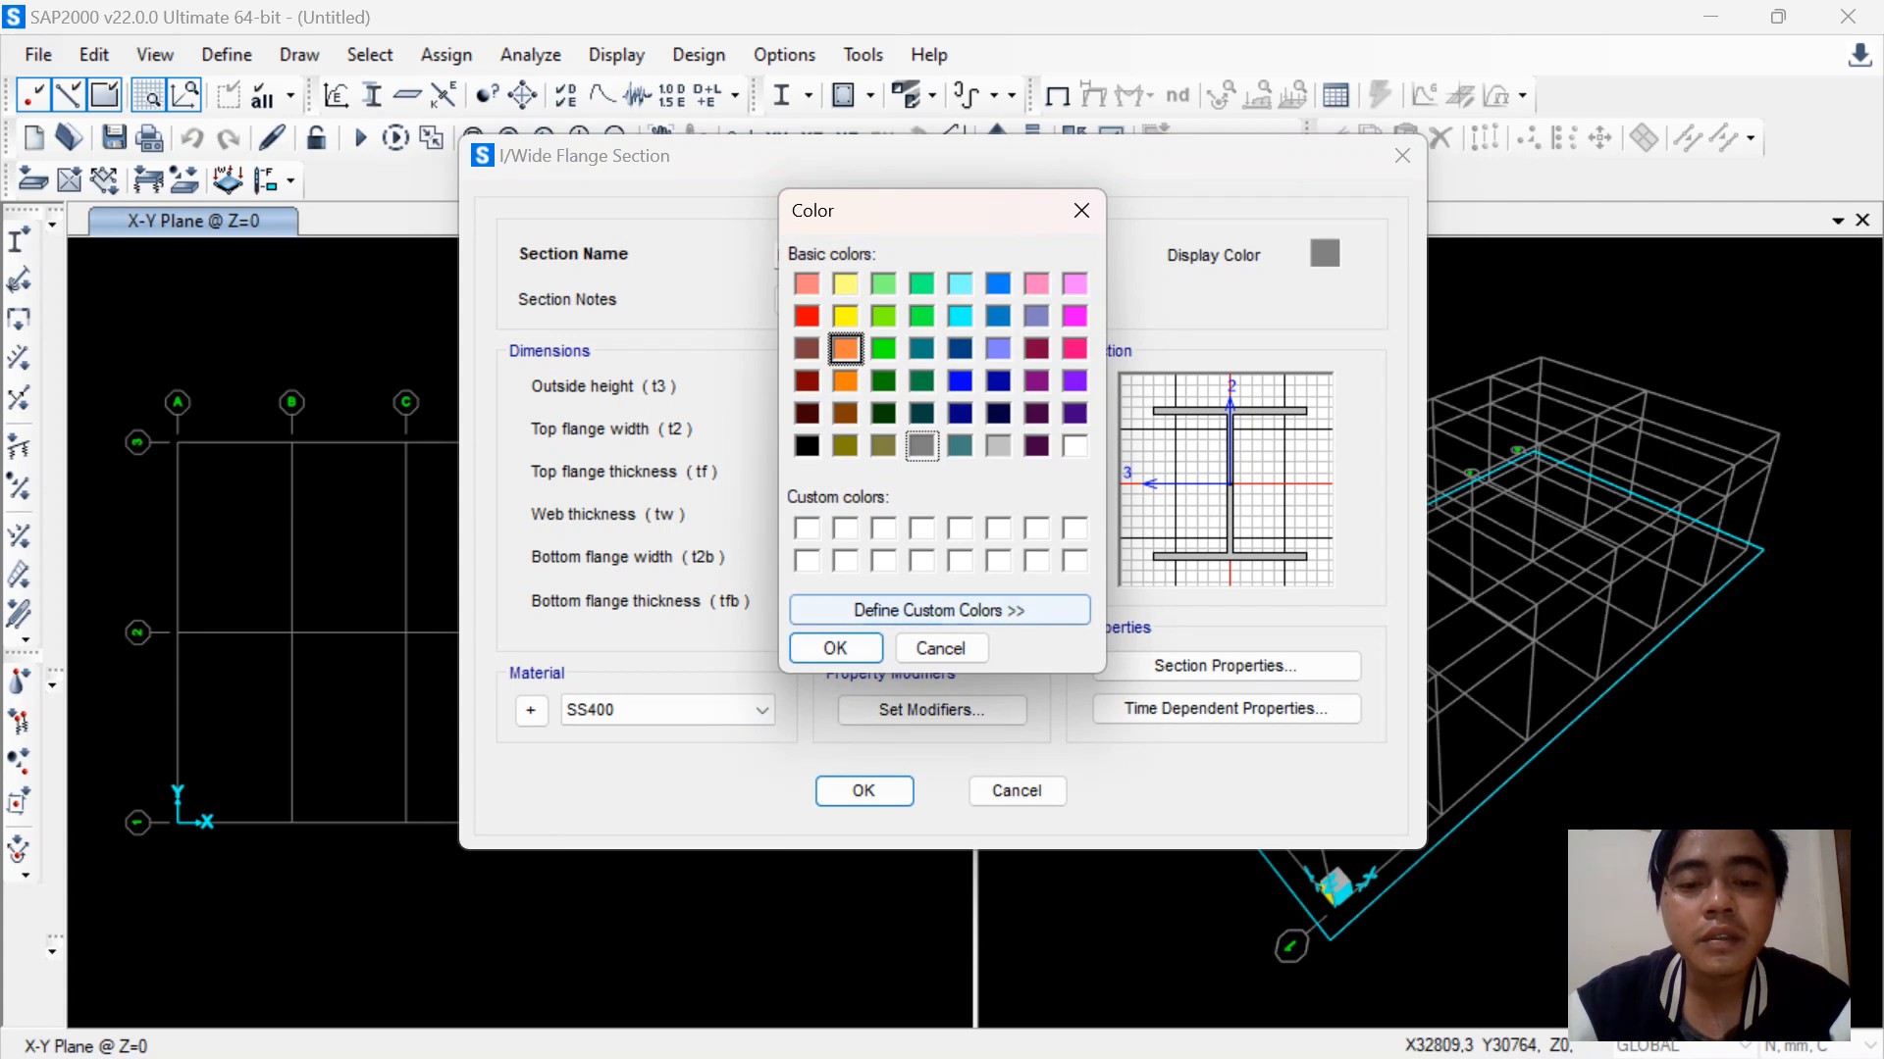
{"action": "left_click", "coordinate": [835, 649]}
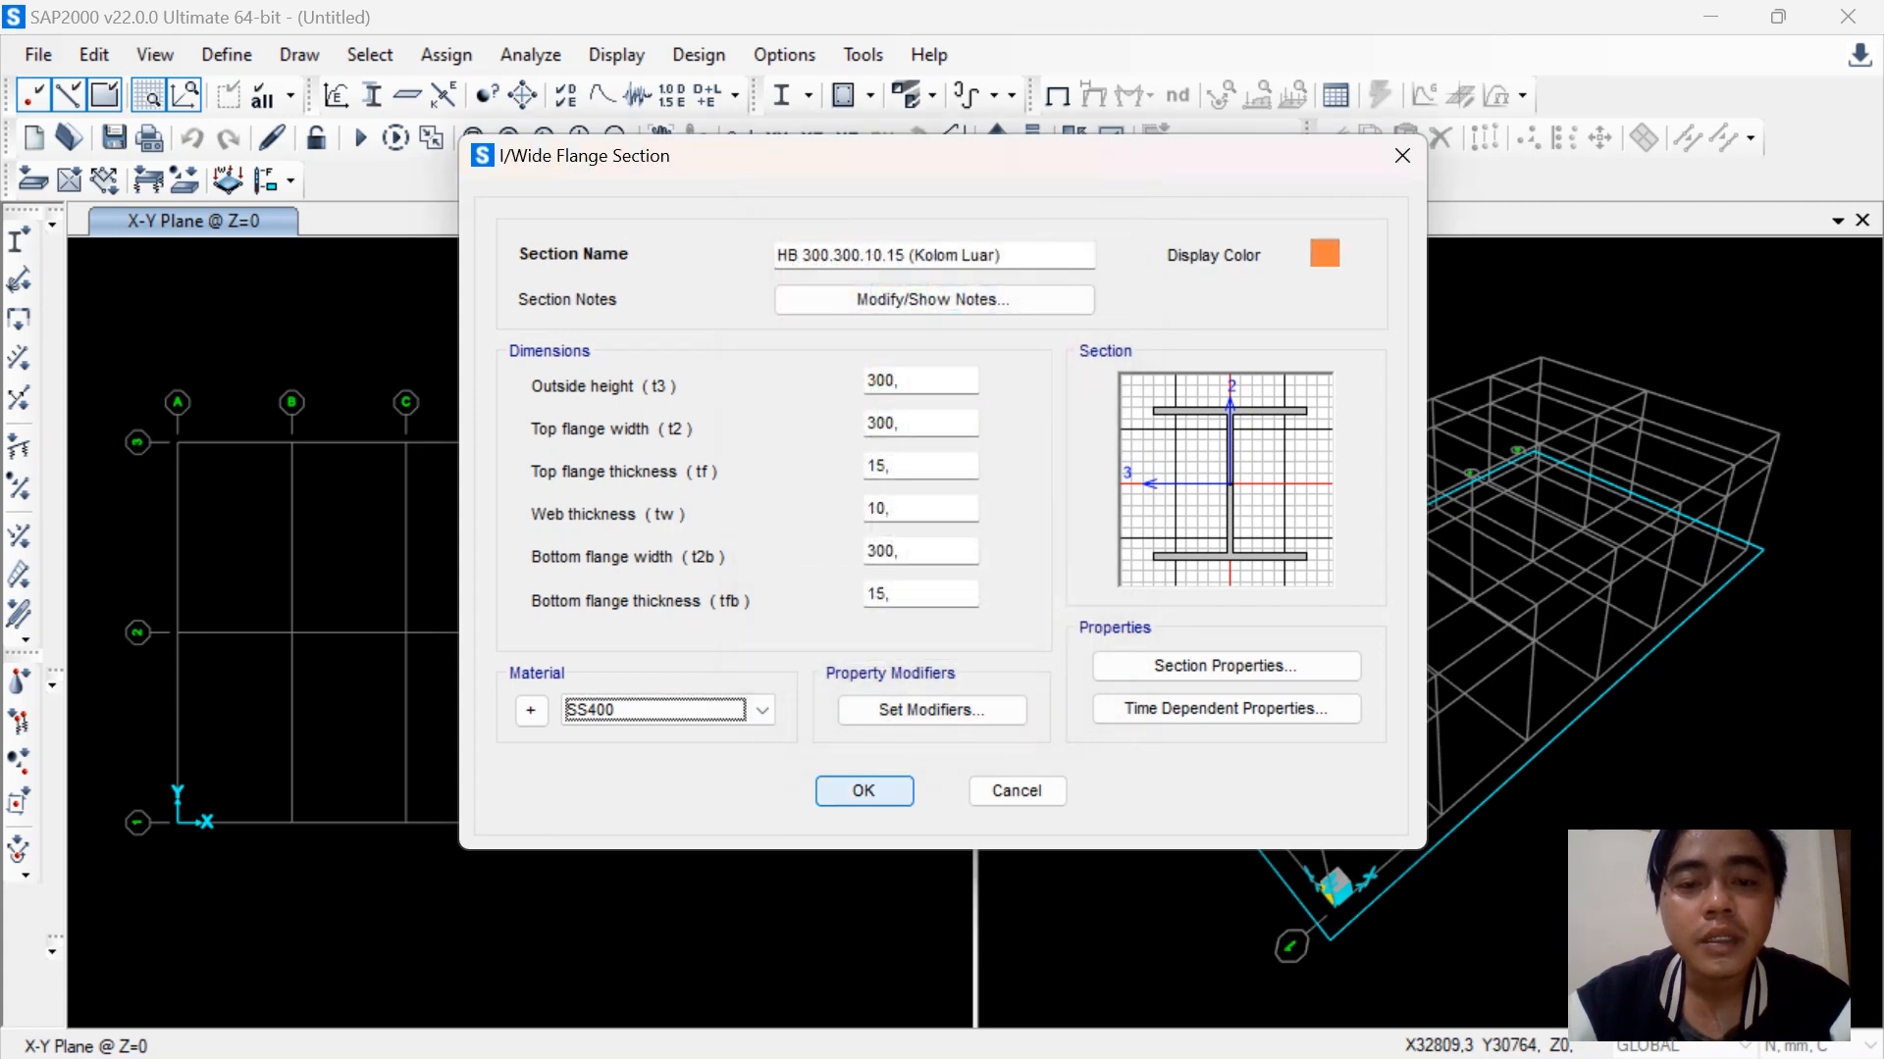
{"action": "key", "text": "Return"}
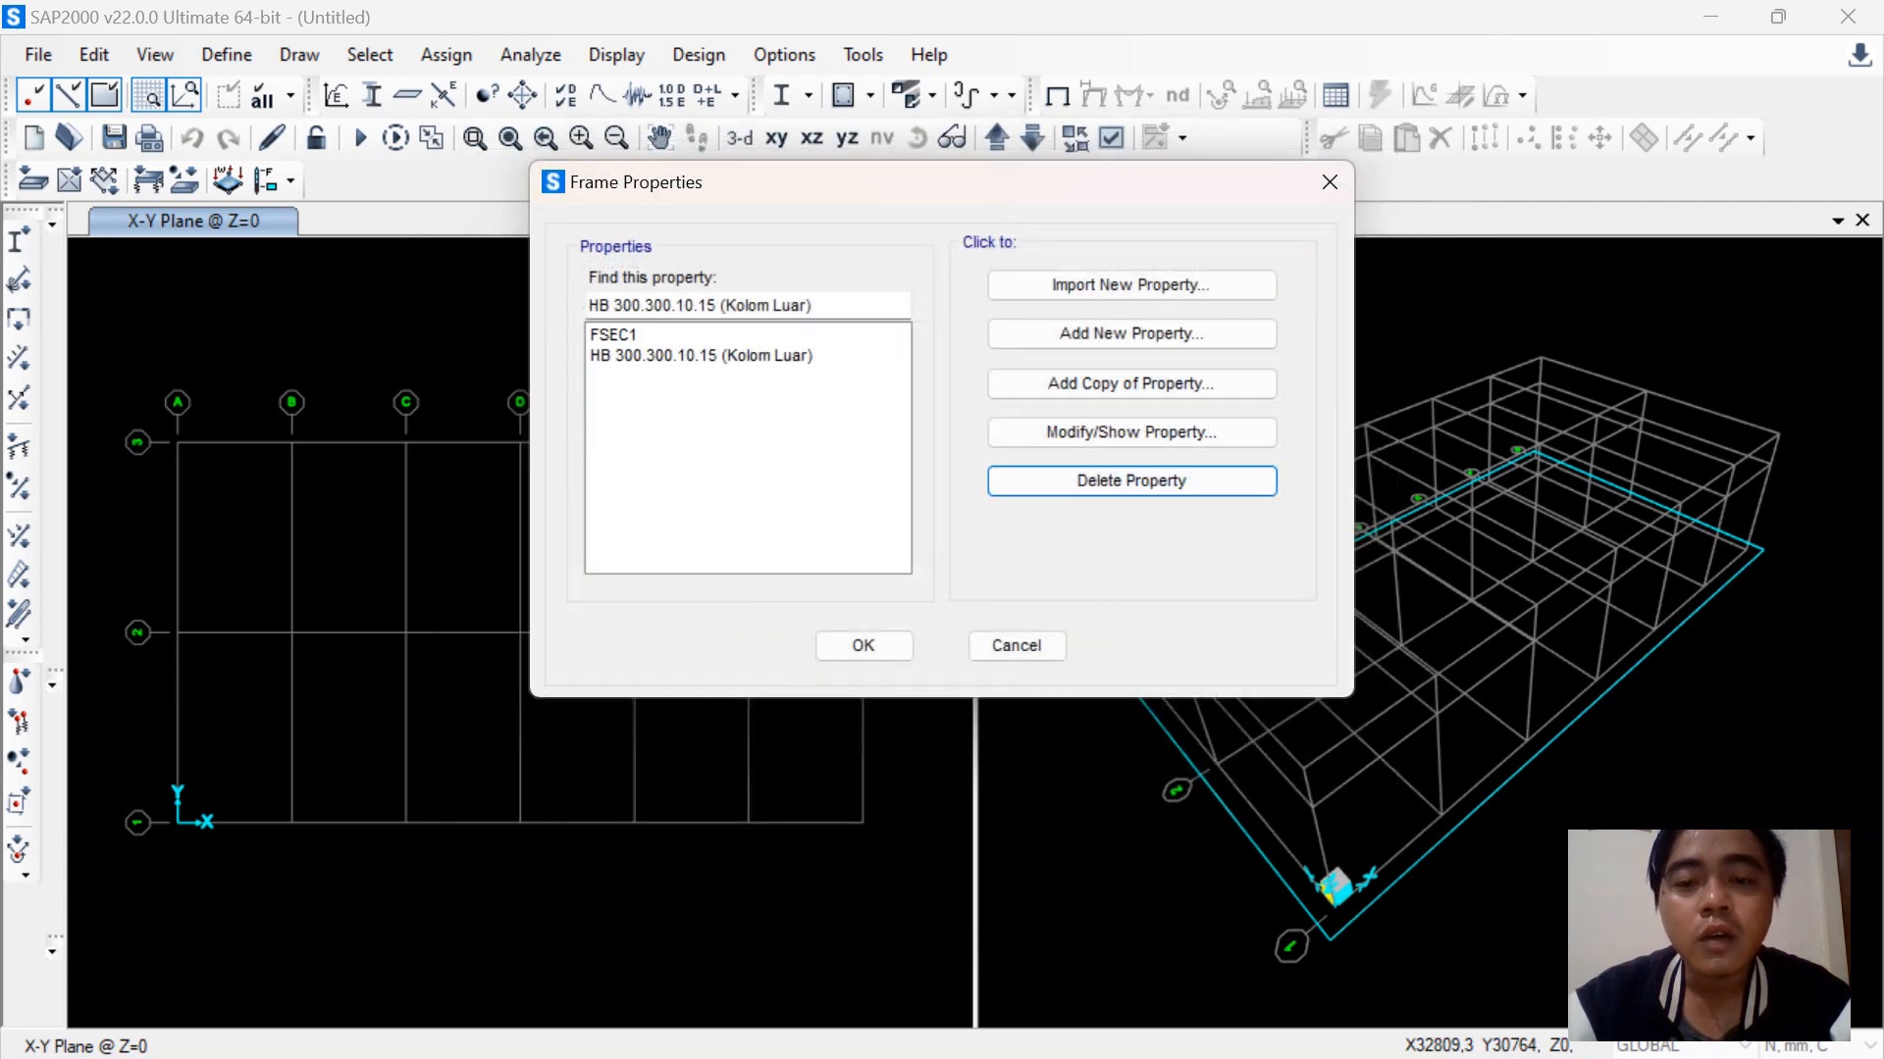
Copy the outer column section and name the copy hb 350.350.12.19 (Kolom Dalam), per the inner column profile in the workbook
{"action": "left_click", "coordinate": [1131, 383]}
{"action": "left_click_drag", "start_coordinate": [827, 255], "coordinate": [776, 255]}
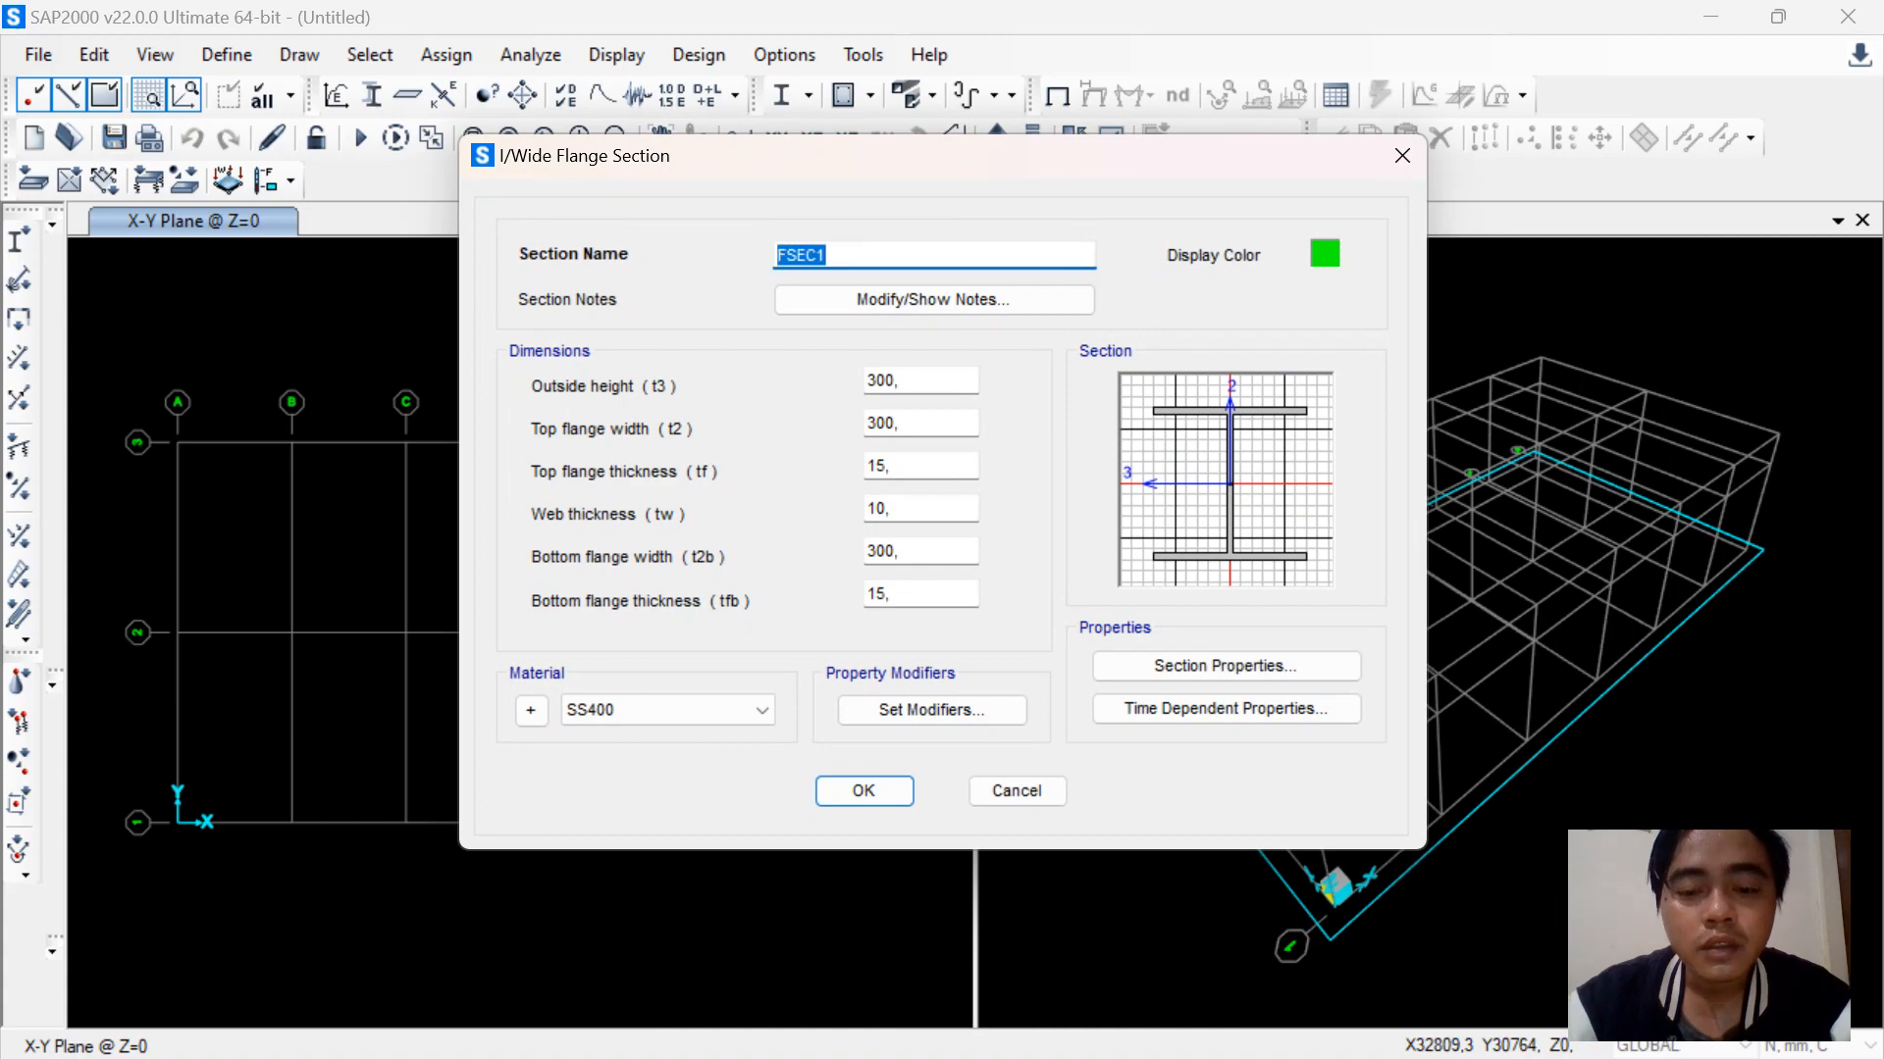
{"action": "left_click", "coordinate": [1298, 1024]}
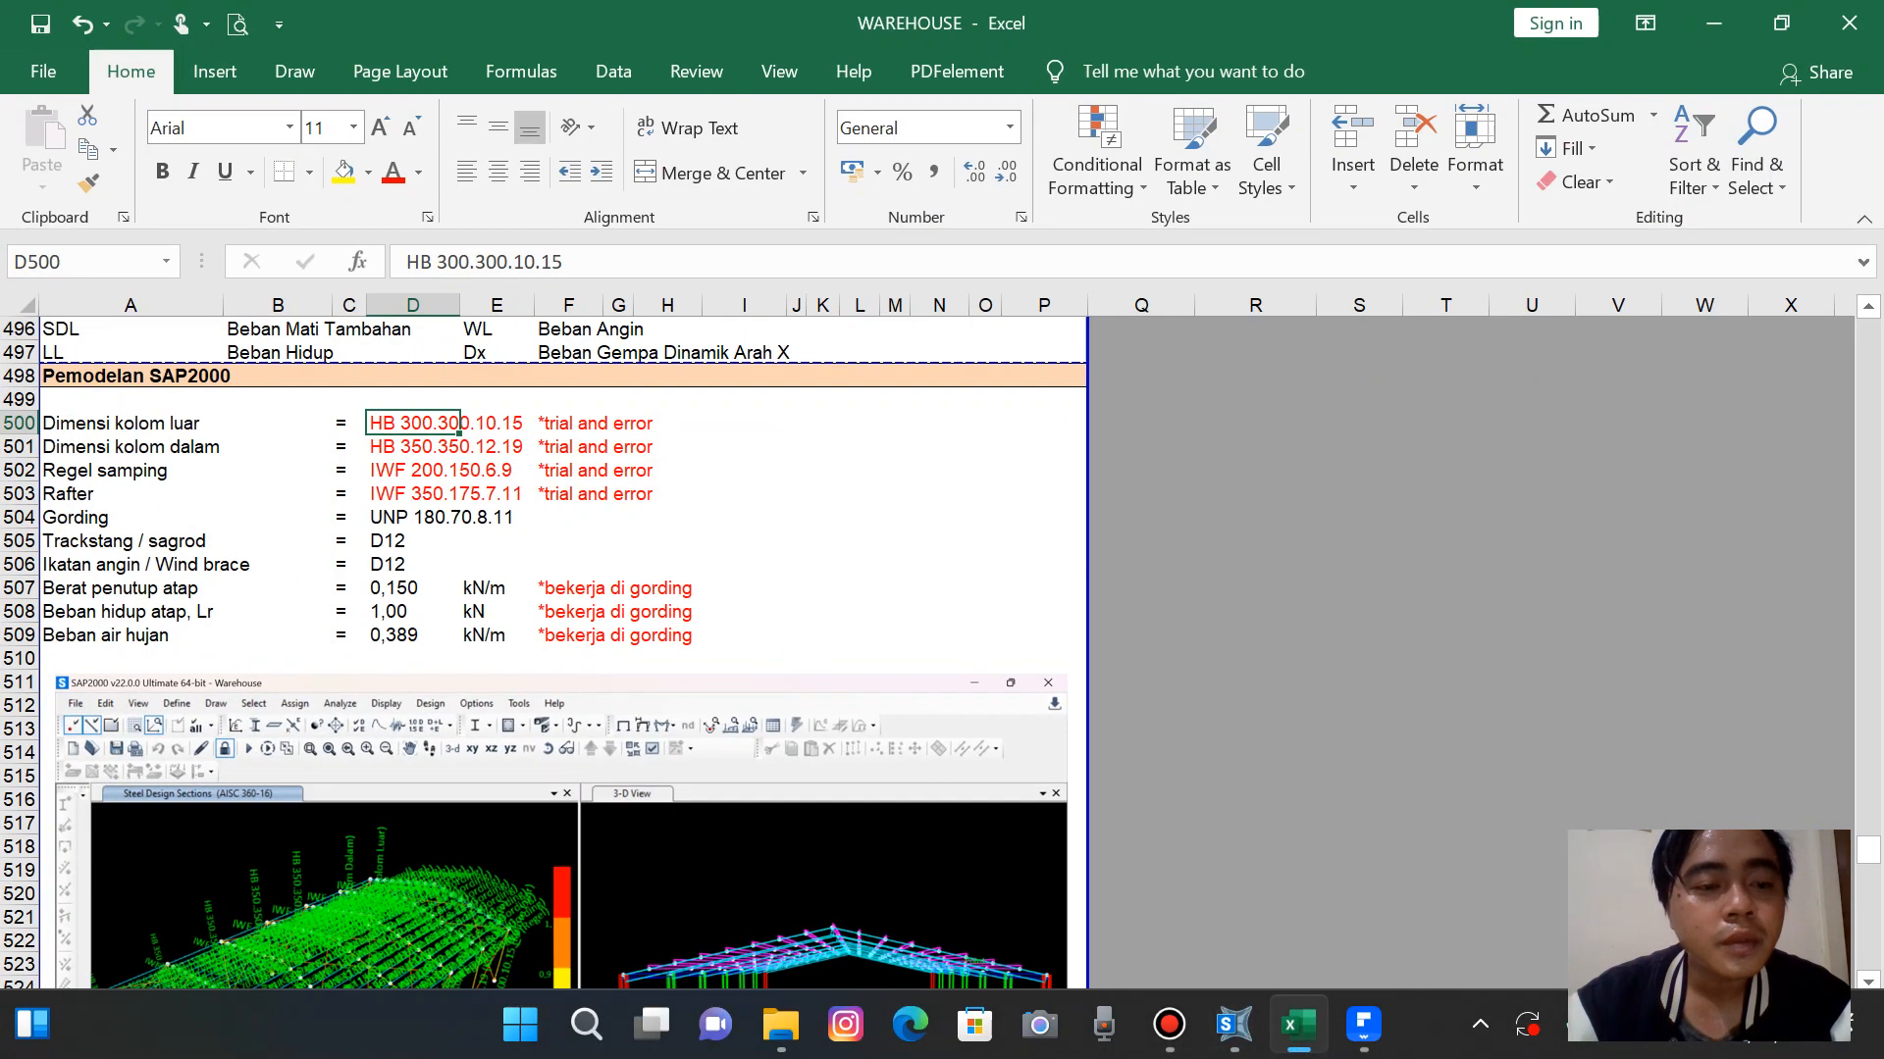
{"action": "left_click", "coordinate": [460, 446]}
{"action": "key", "text": "alt+Tab"}
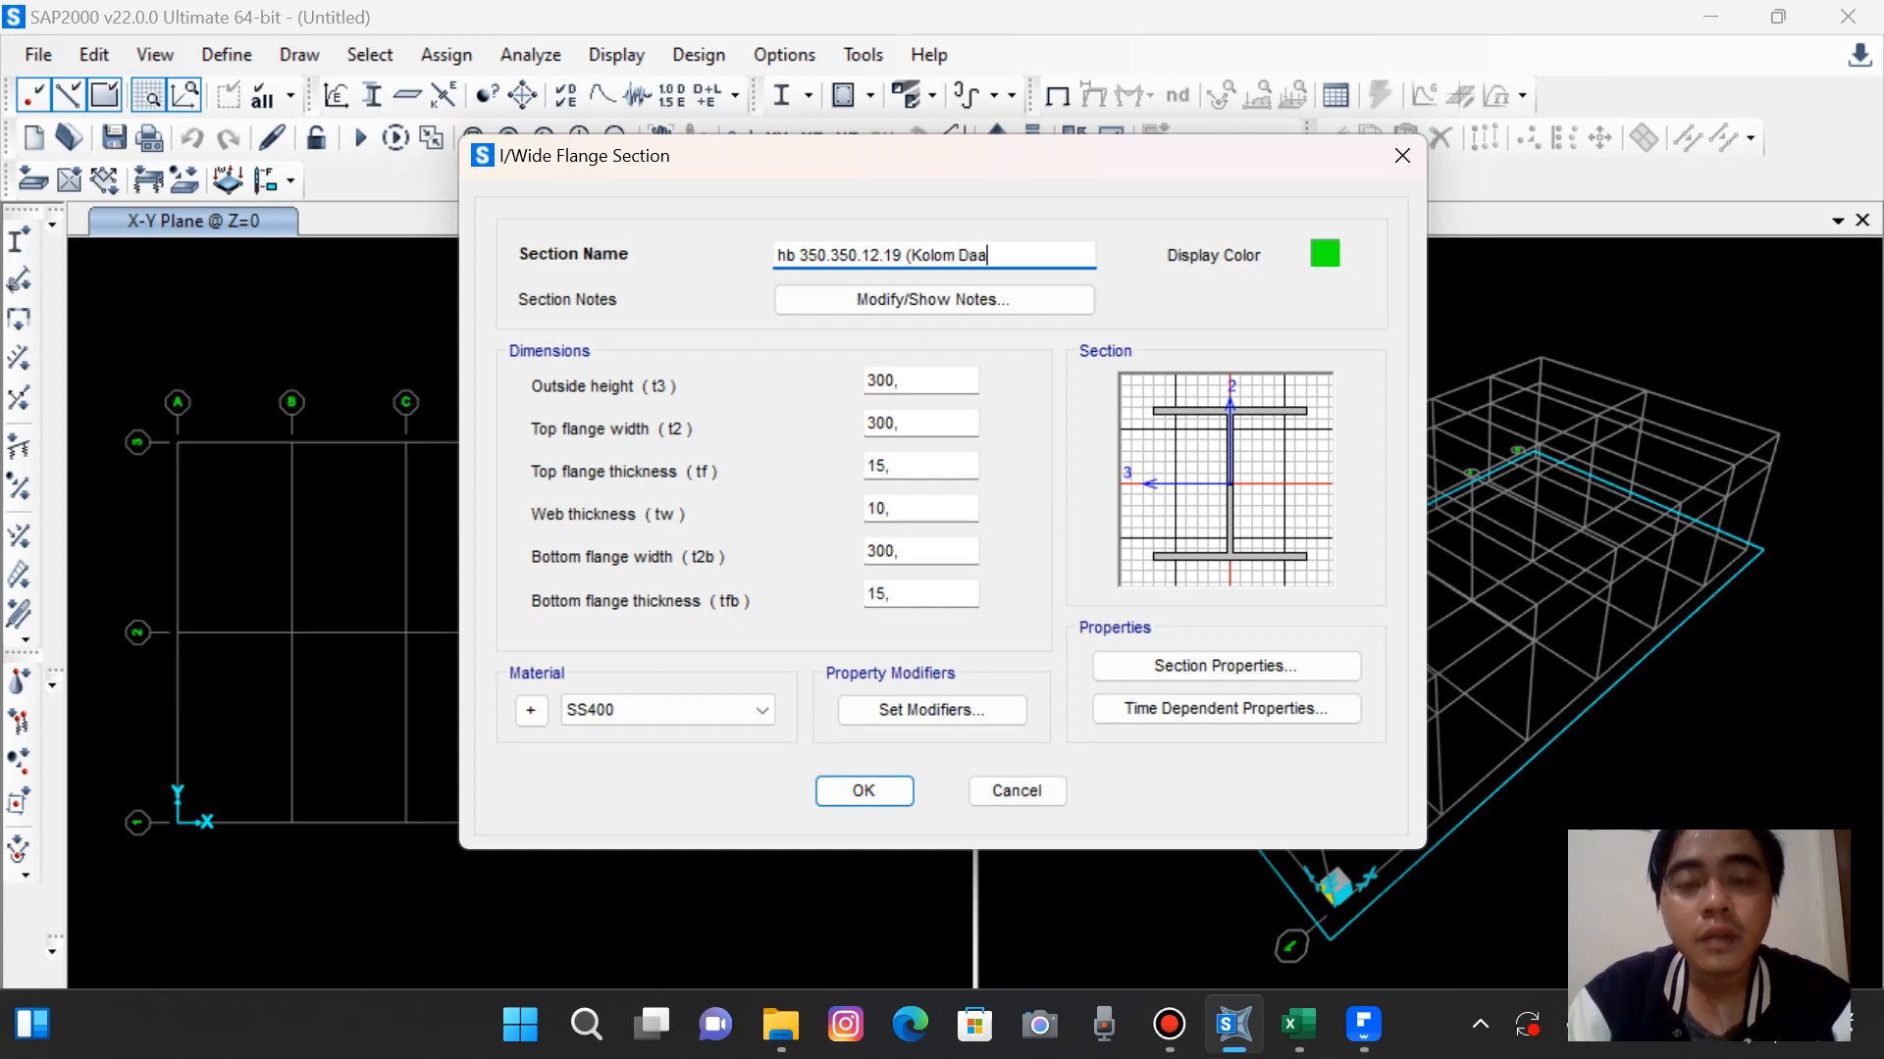
{"action": "type", "text": ")"}
{"action": "key", "text": "Tab"}
{"action": "key", "text": "Tab"}
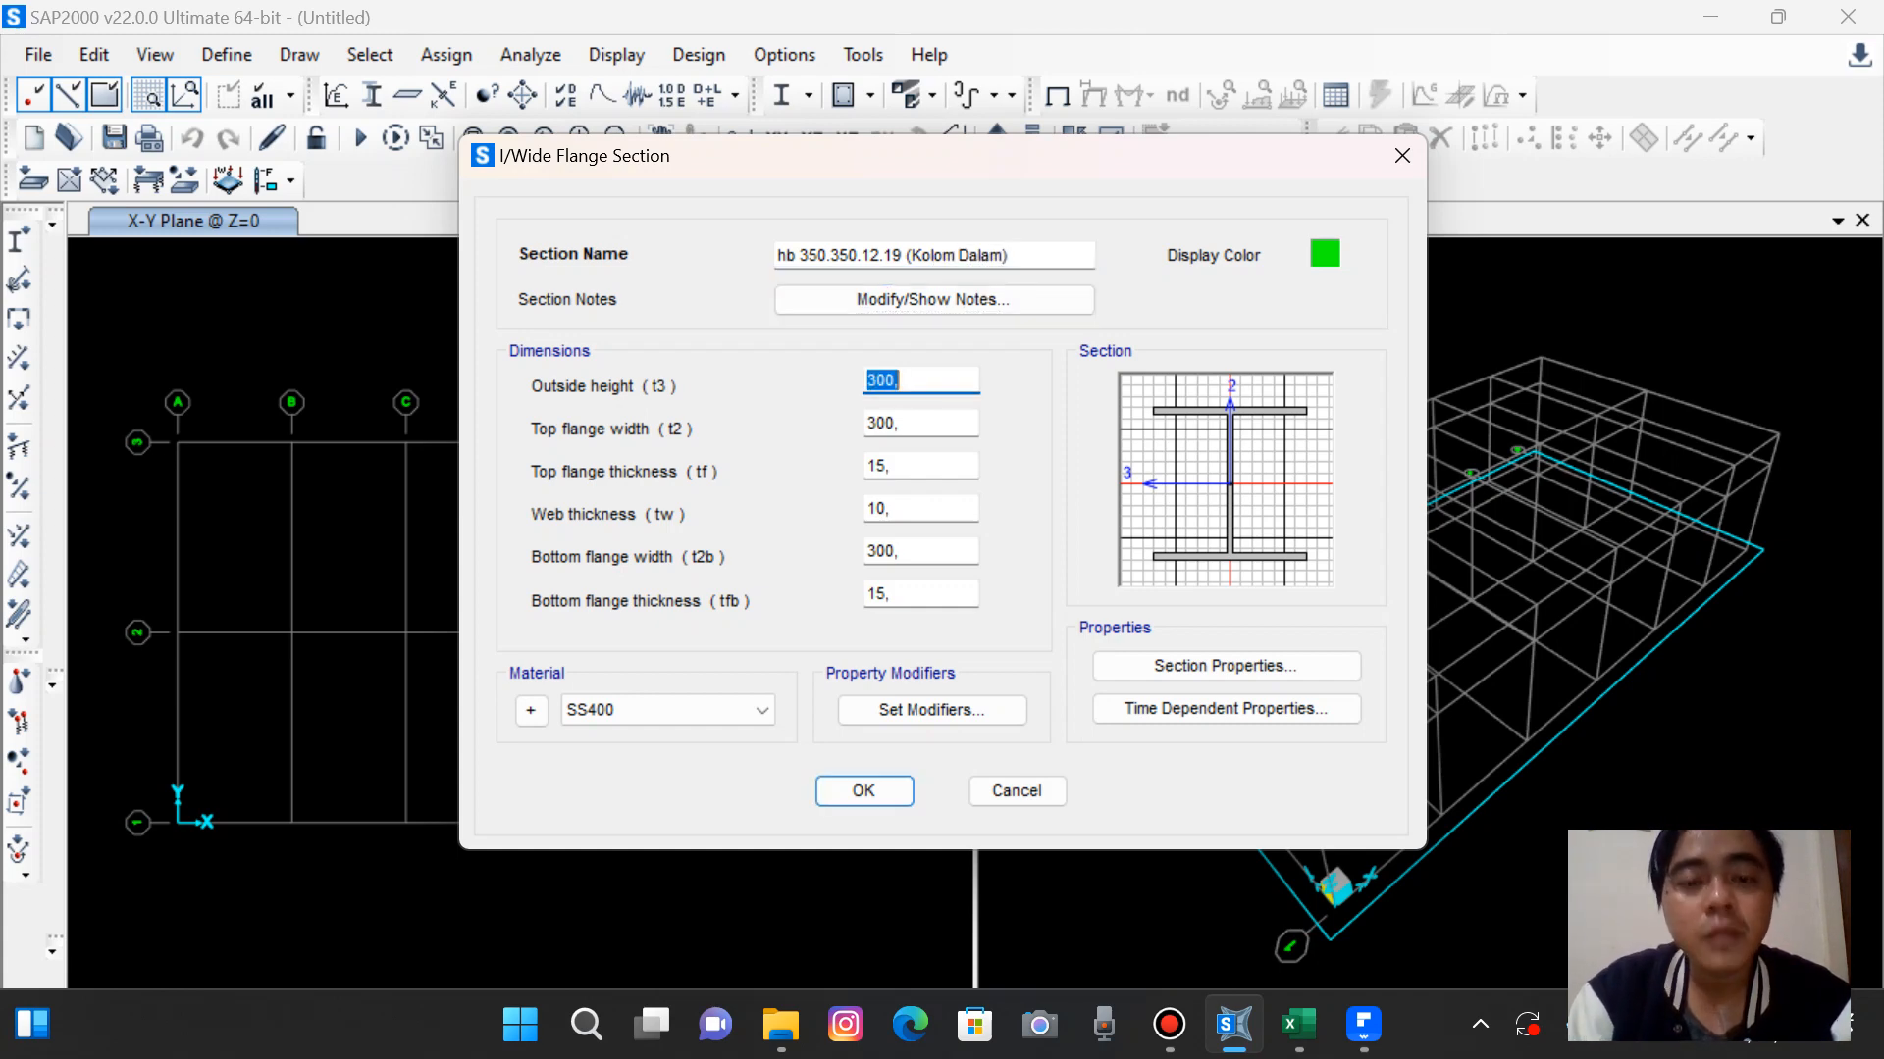
Set the inner column section's outside height, top flange width and bottom flange width to 350 mm
{"action": "type", "text": "350"}
{"action": "key", "text": "Tab"}
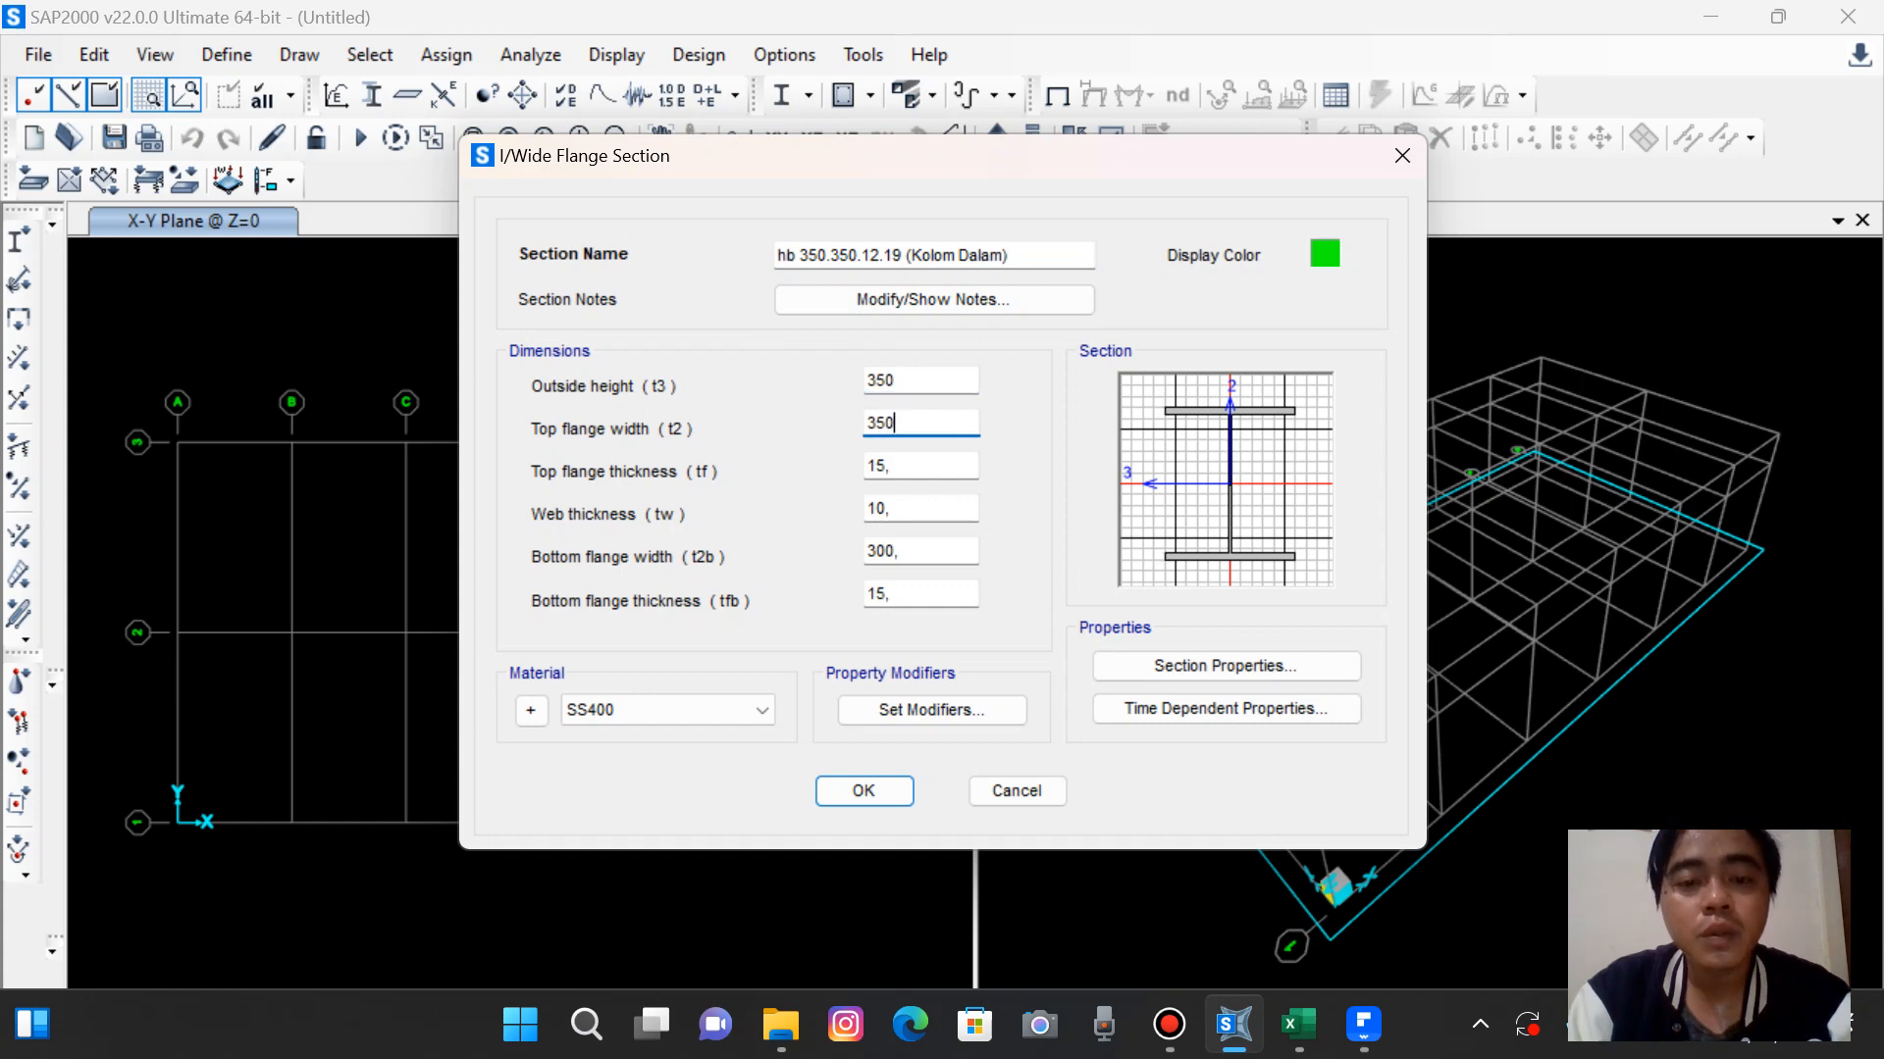
{"action": "type", "text": "350"}
{"action": "key", "text": "Tab"}
{"action": "key", "text": "Tab"}
{"action": "key", "text": "Tab"}
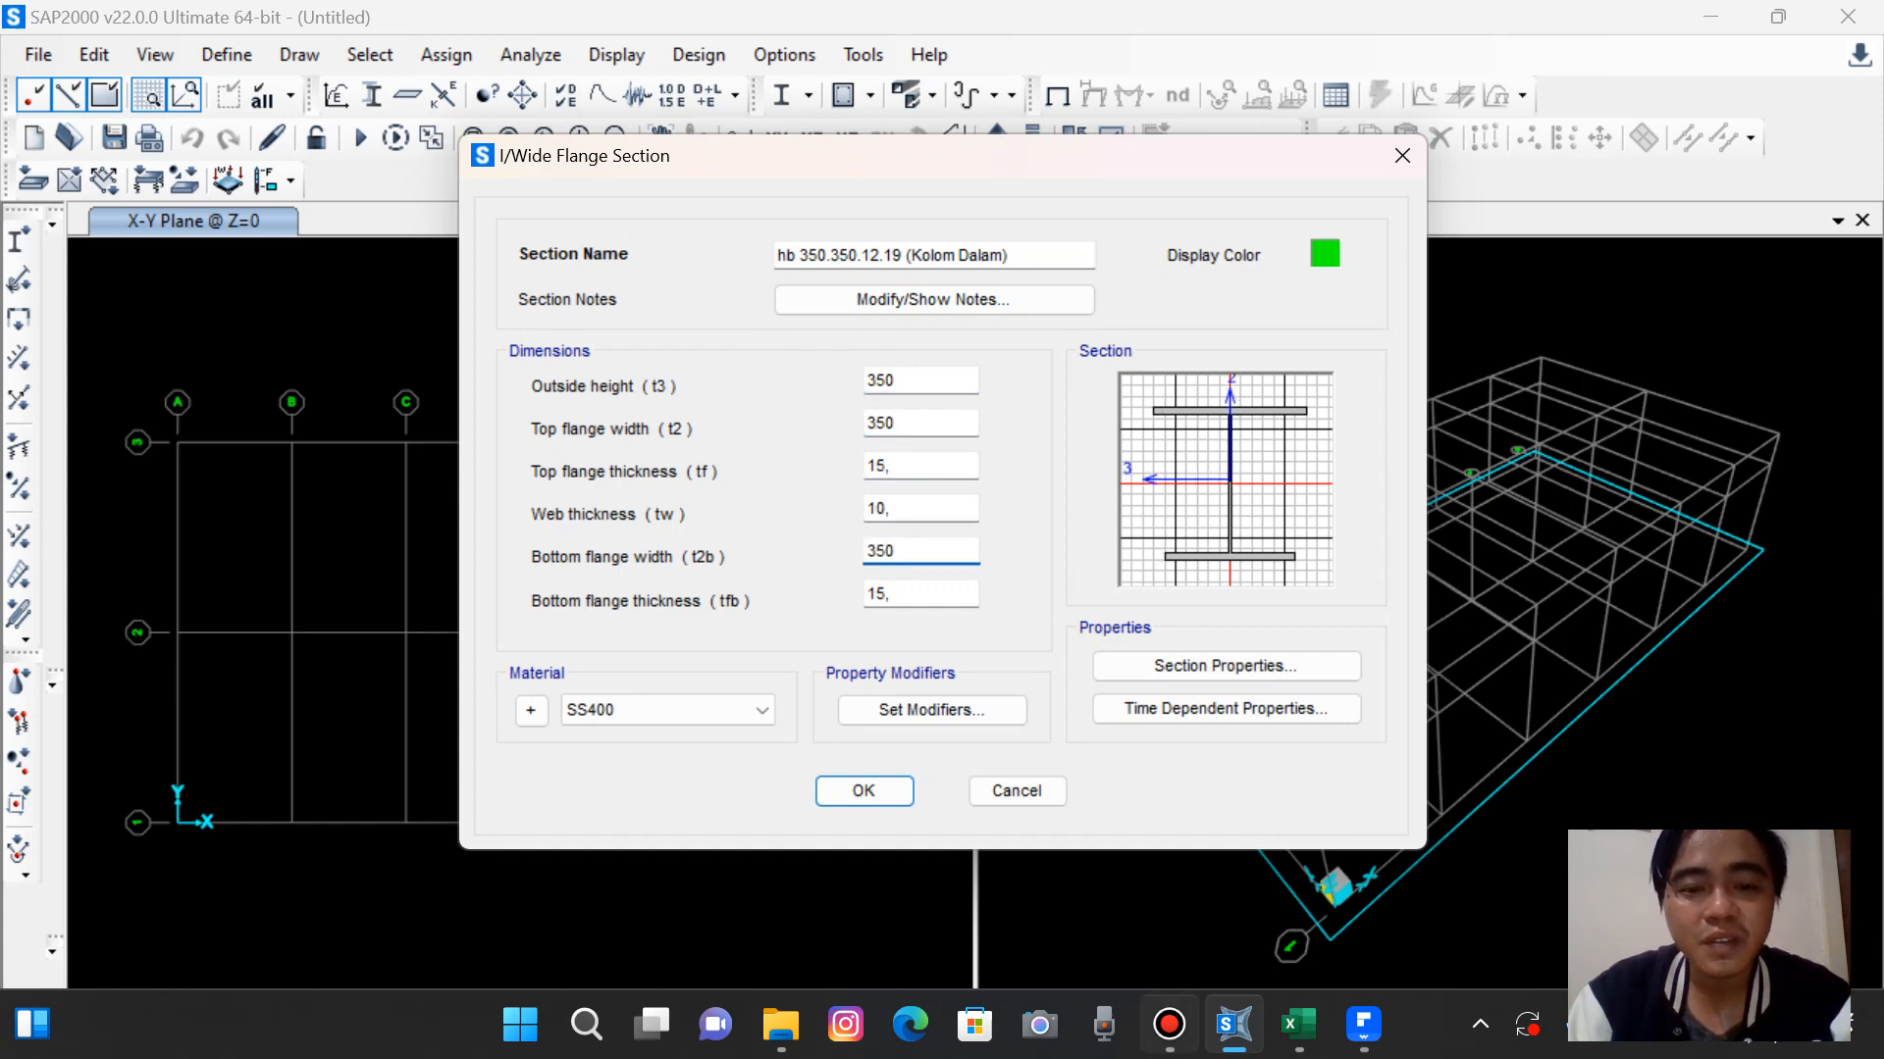
Set the inner column section's web thickness to 12 mm and both flange thicknesses to 19 mm, and save the section
{"action": "key", "text": "shift+Tab"}
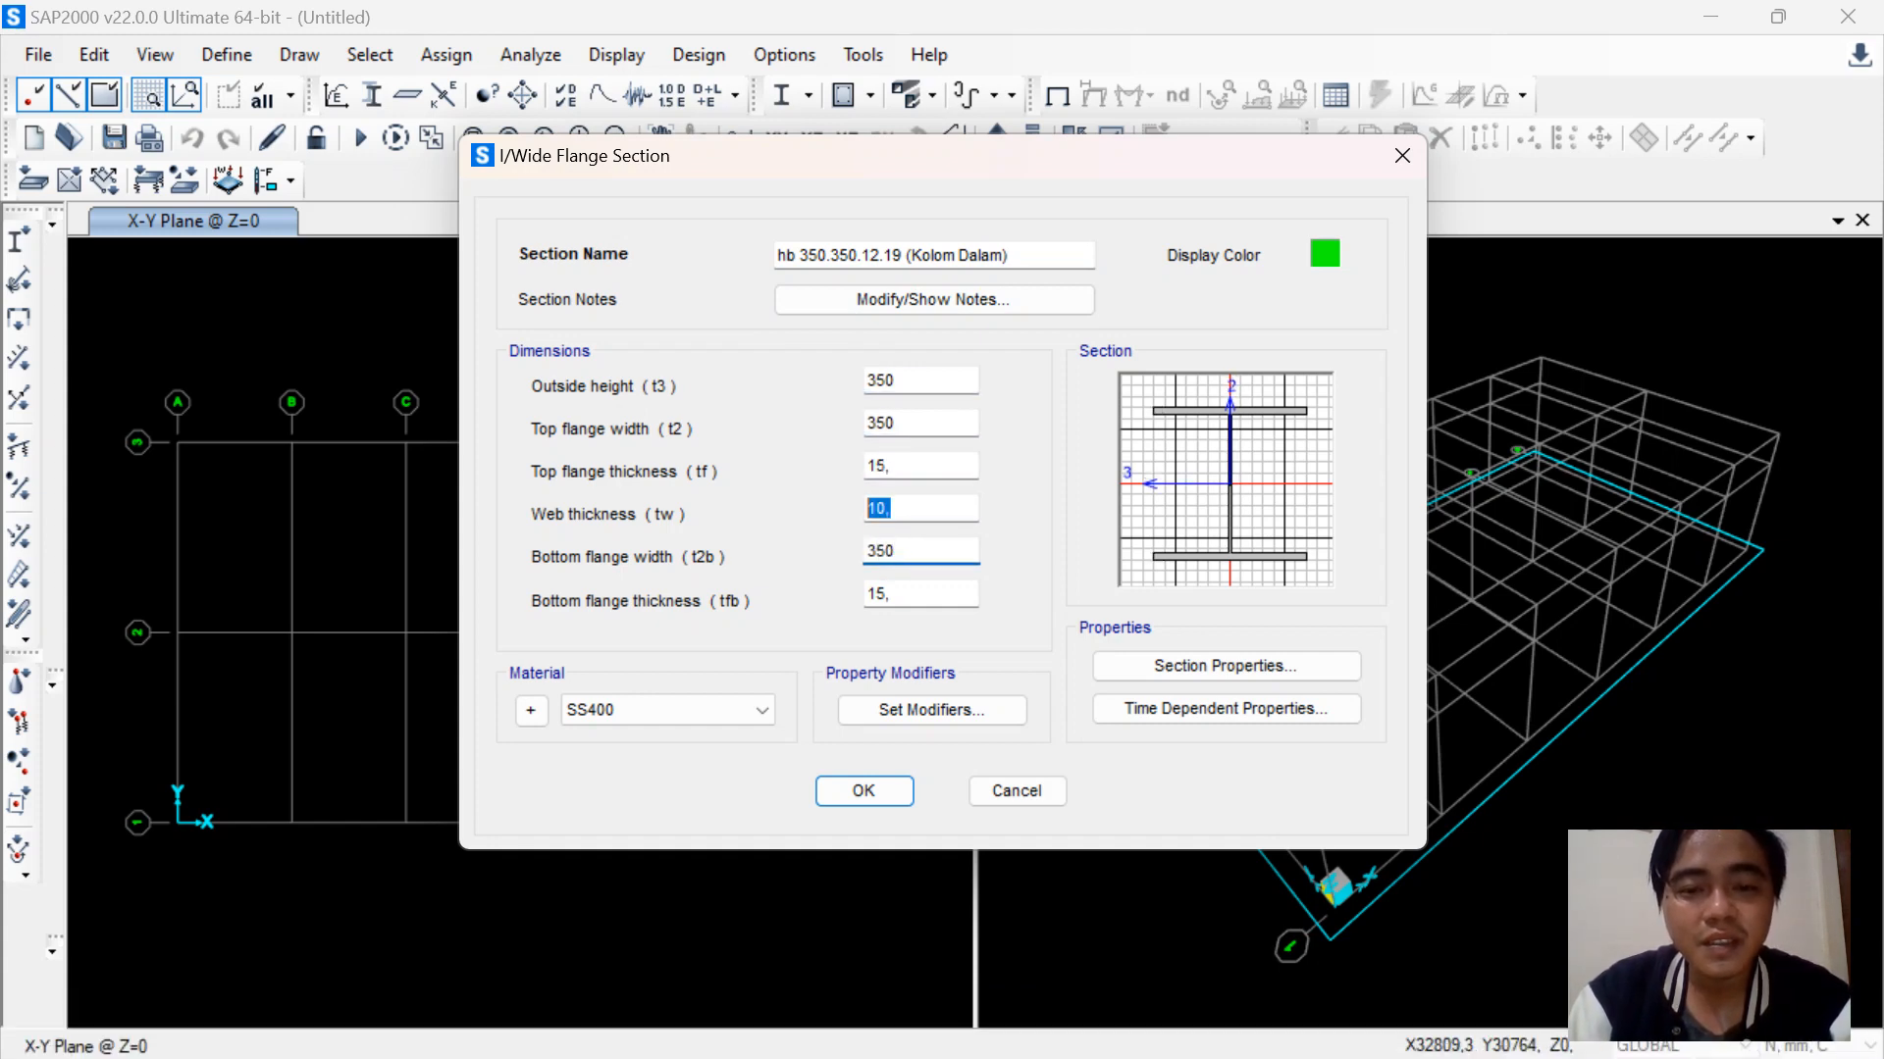
{"action": "type", "text": "12"}
{"action": "key", "text": "Tab"}
{"action": "key", "text": "Tab"}
{"action": "type", "text": "19"}
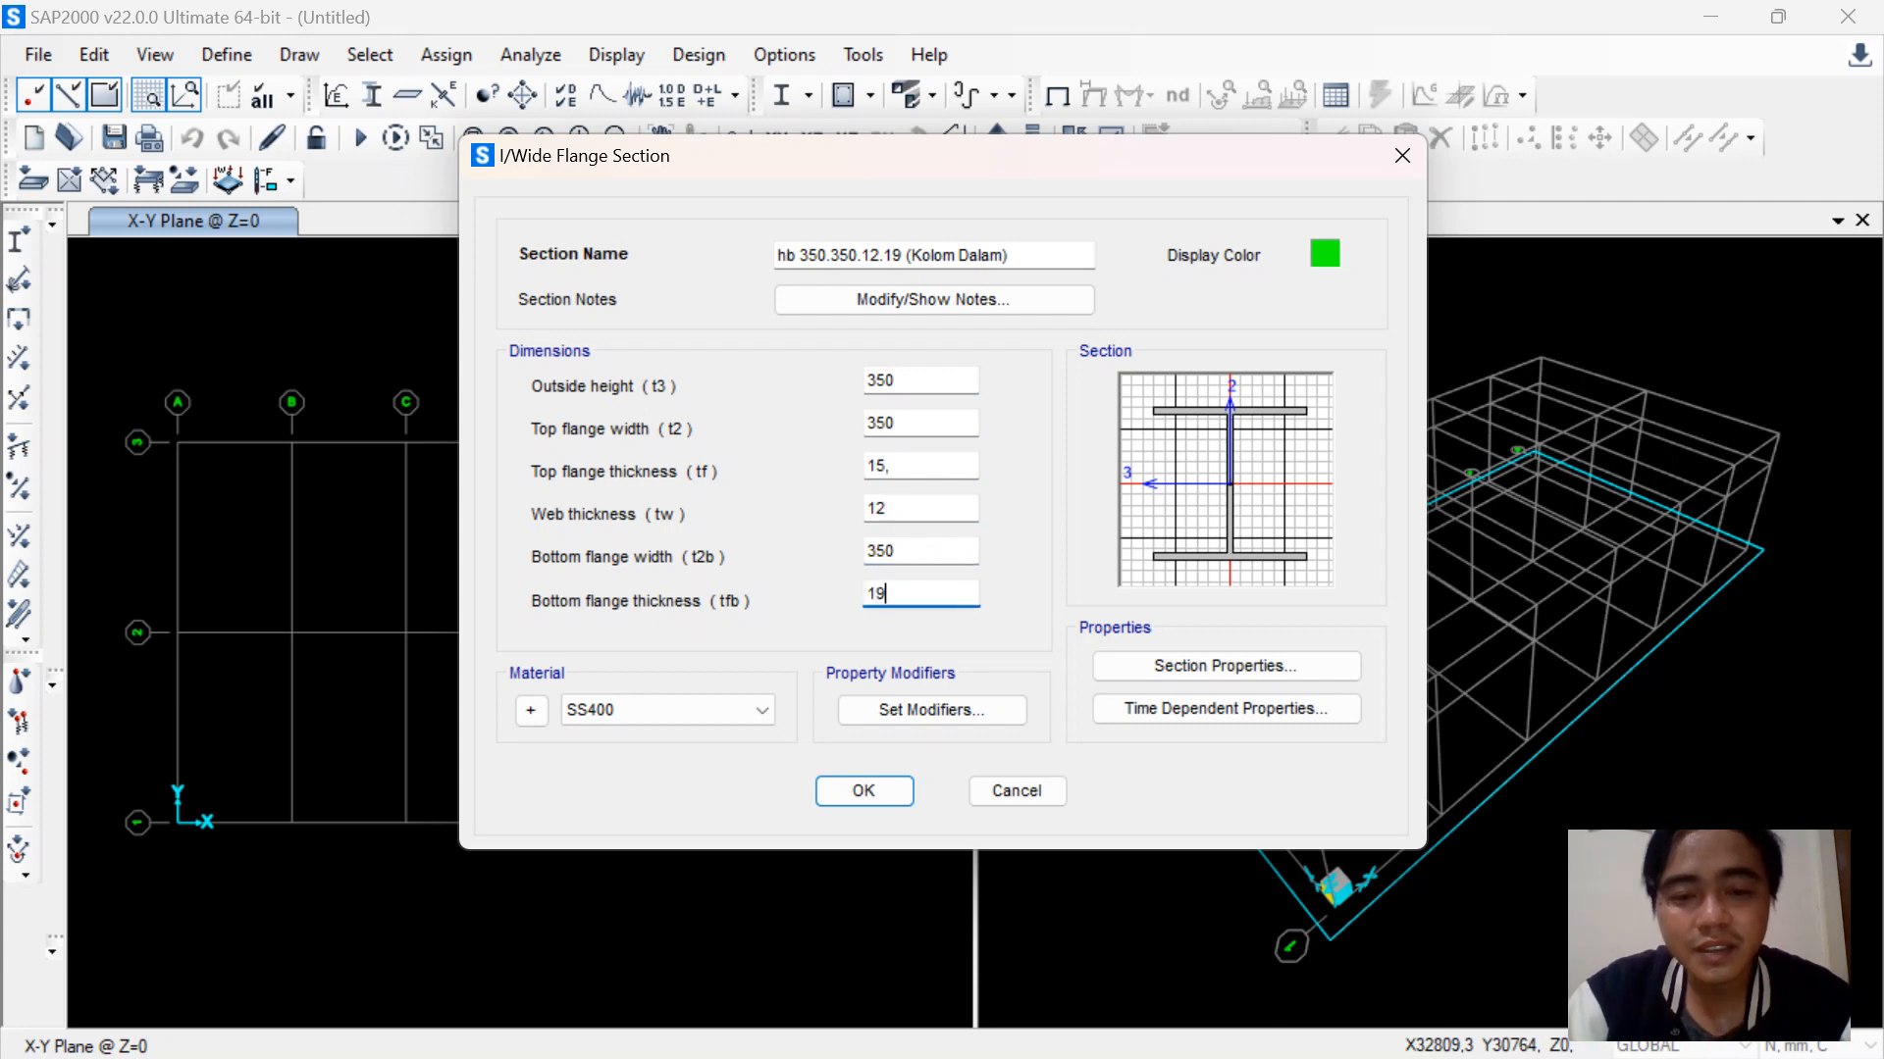
{"action": "key", "text": "shift+Tab"}
{"action": "key", "text": "shift+Tab"}
{"action": "key", "text": "shift+Tab"}
{"action": "type", "text": "19"}
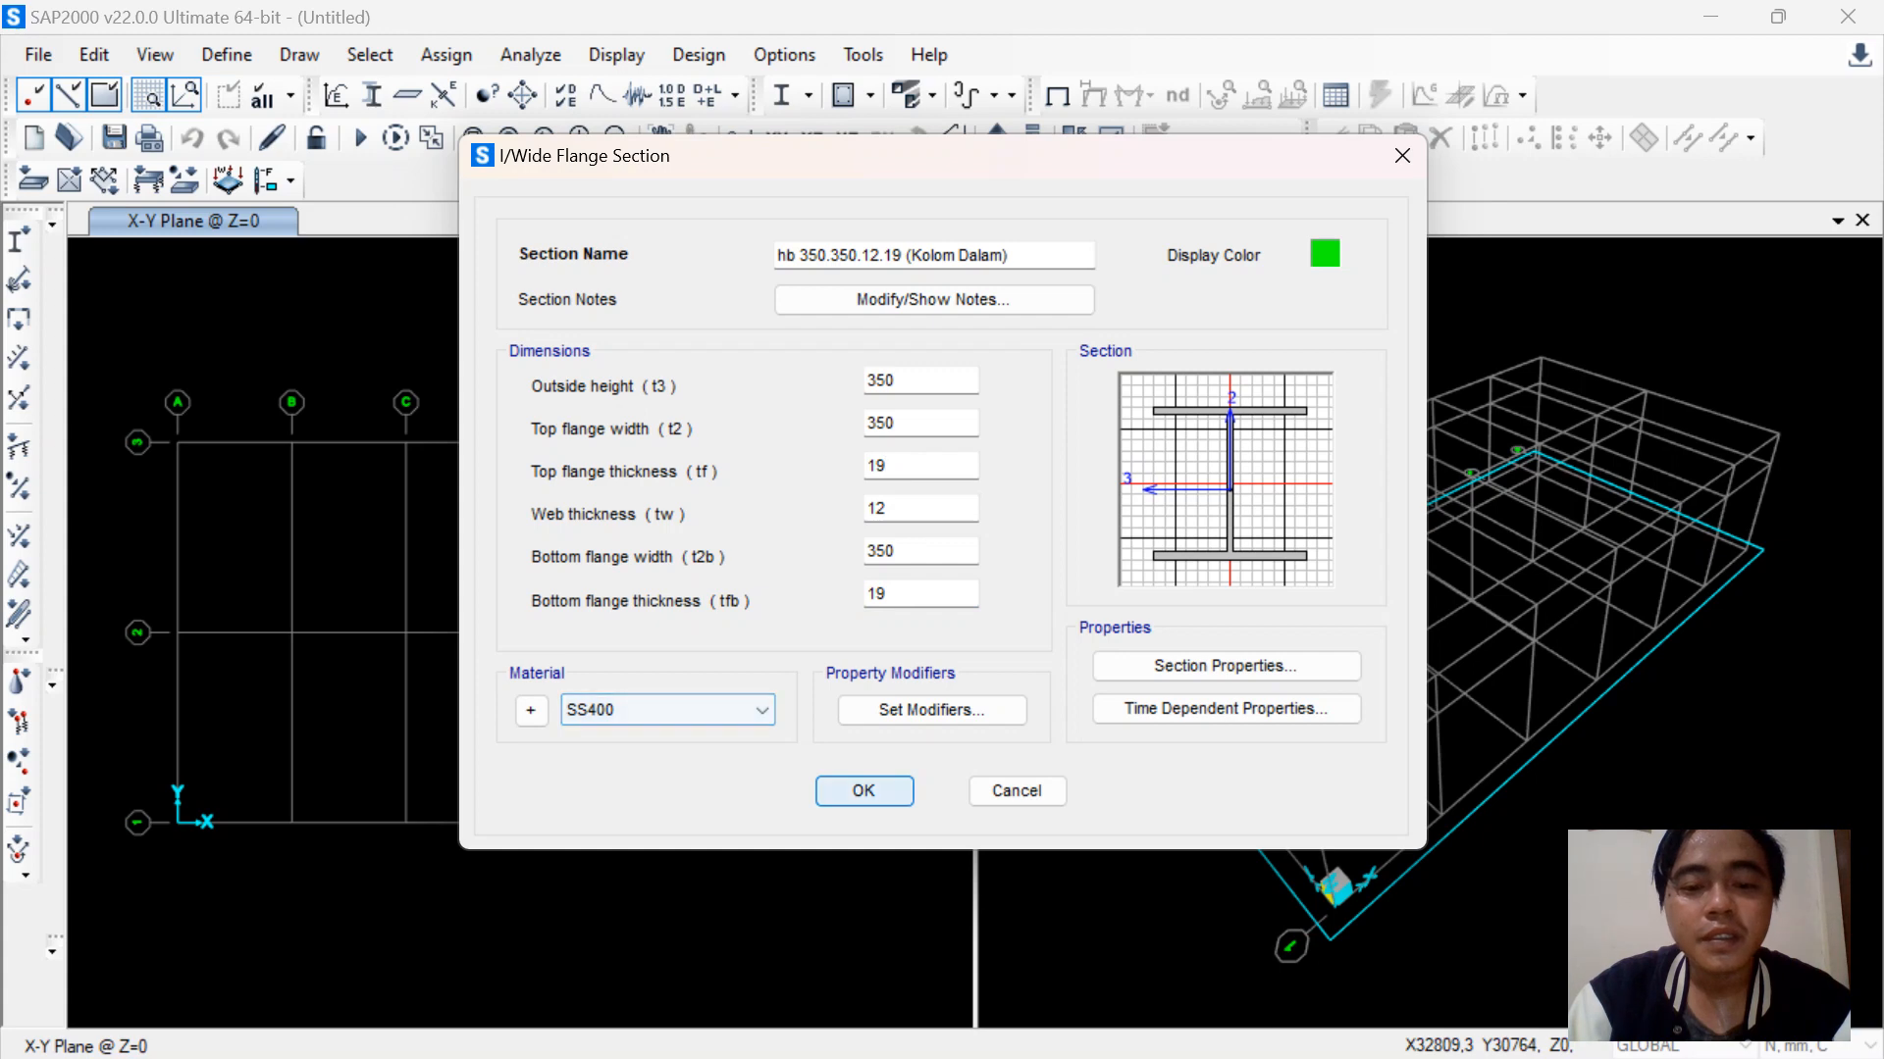
{"action": "left_click", "coordinate": [864, 790]}
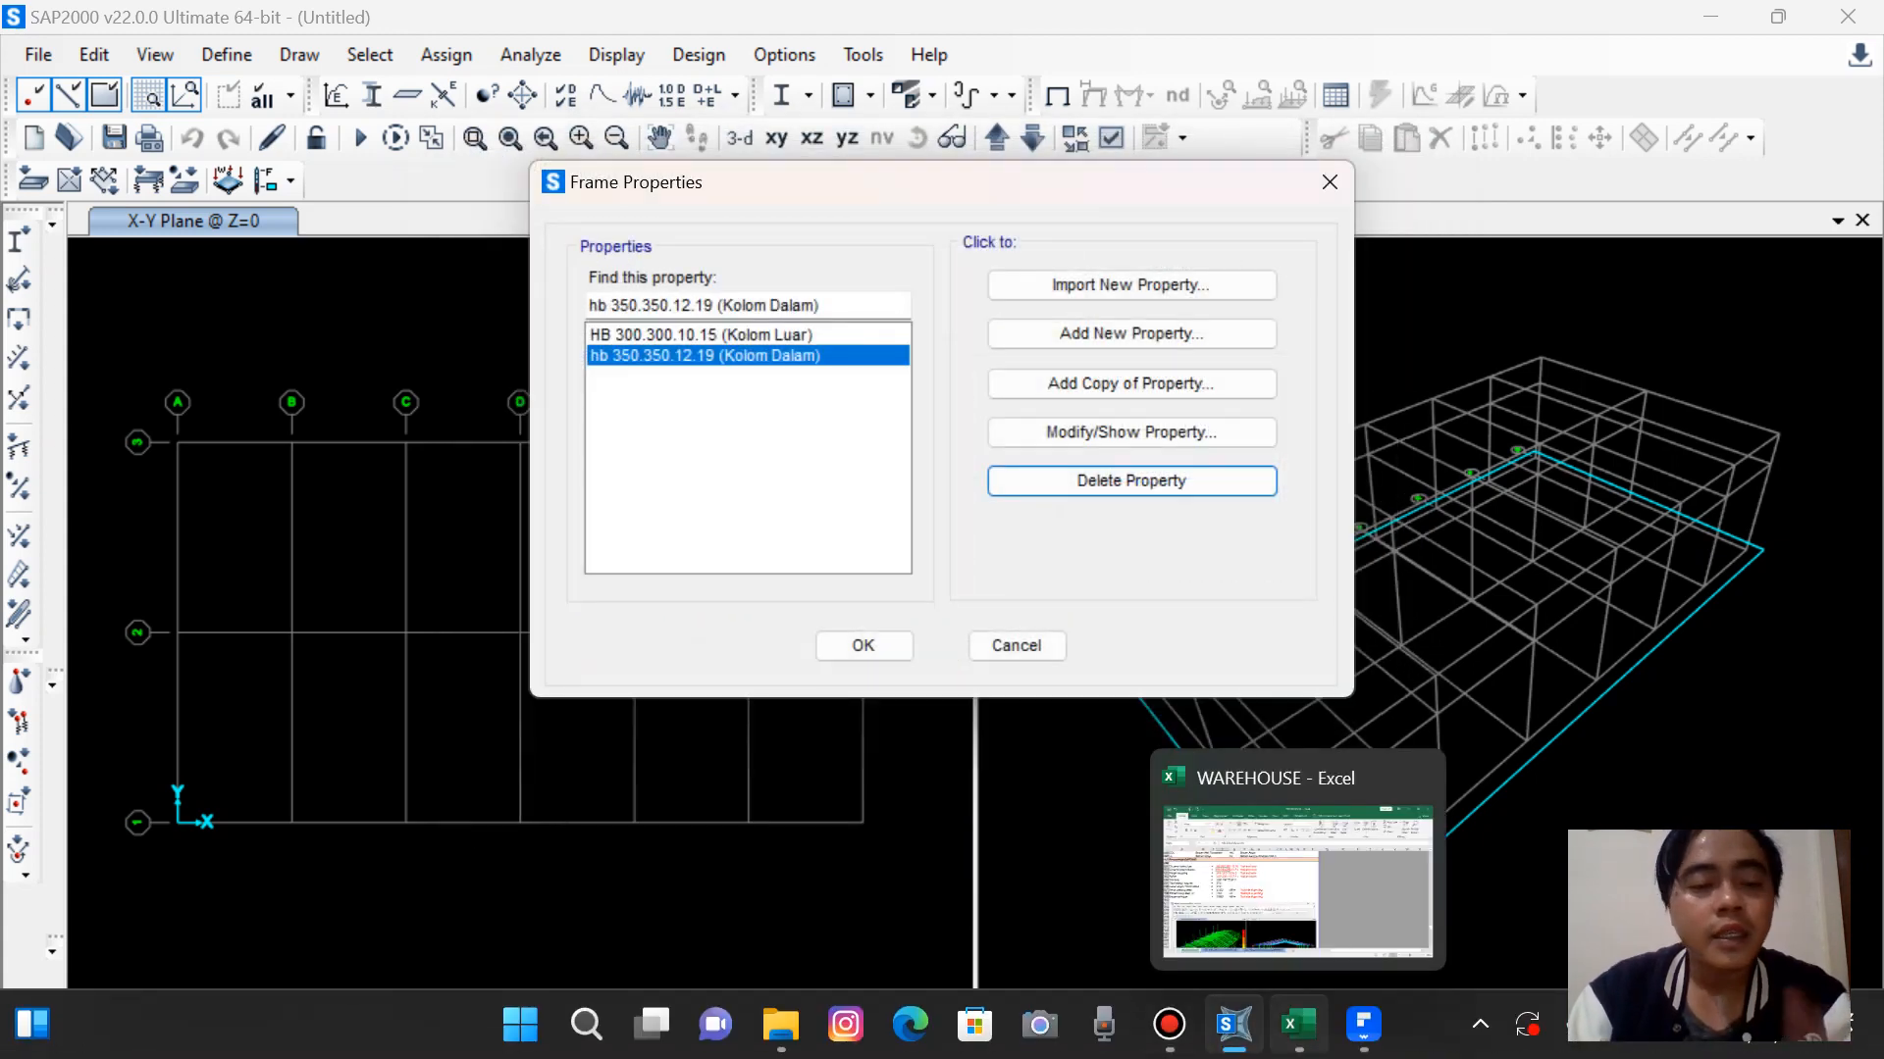
Check the Regel samping profile in the WAREHOUSE workbook and start a new steel I/Wide Flange section in SAP2000
{"action": "left_click", "coordinate": [1298, 1023]}
{"action": "left_click", "coordinate": [413, 471]}
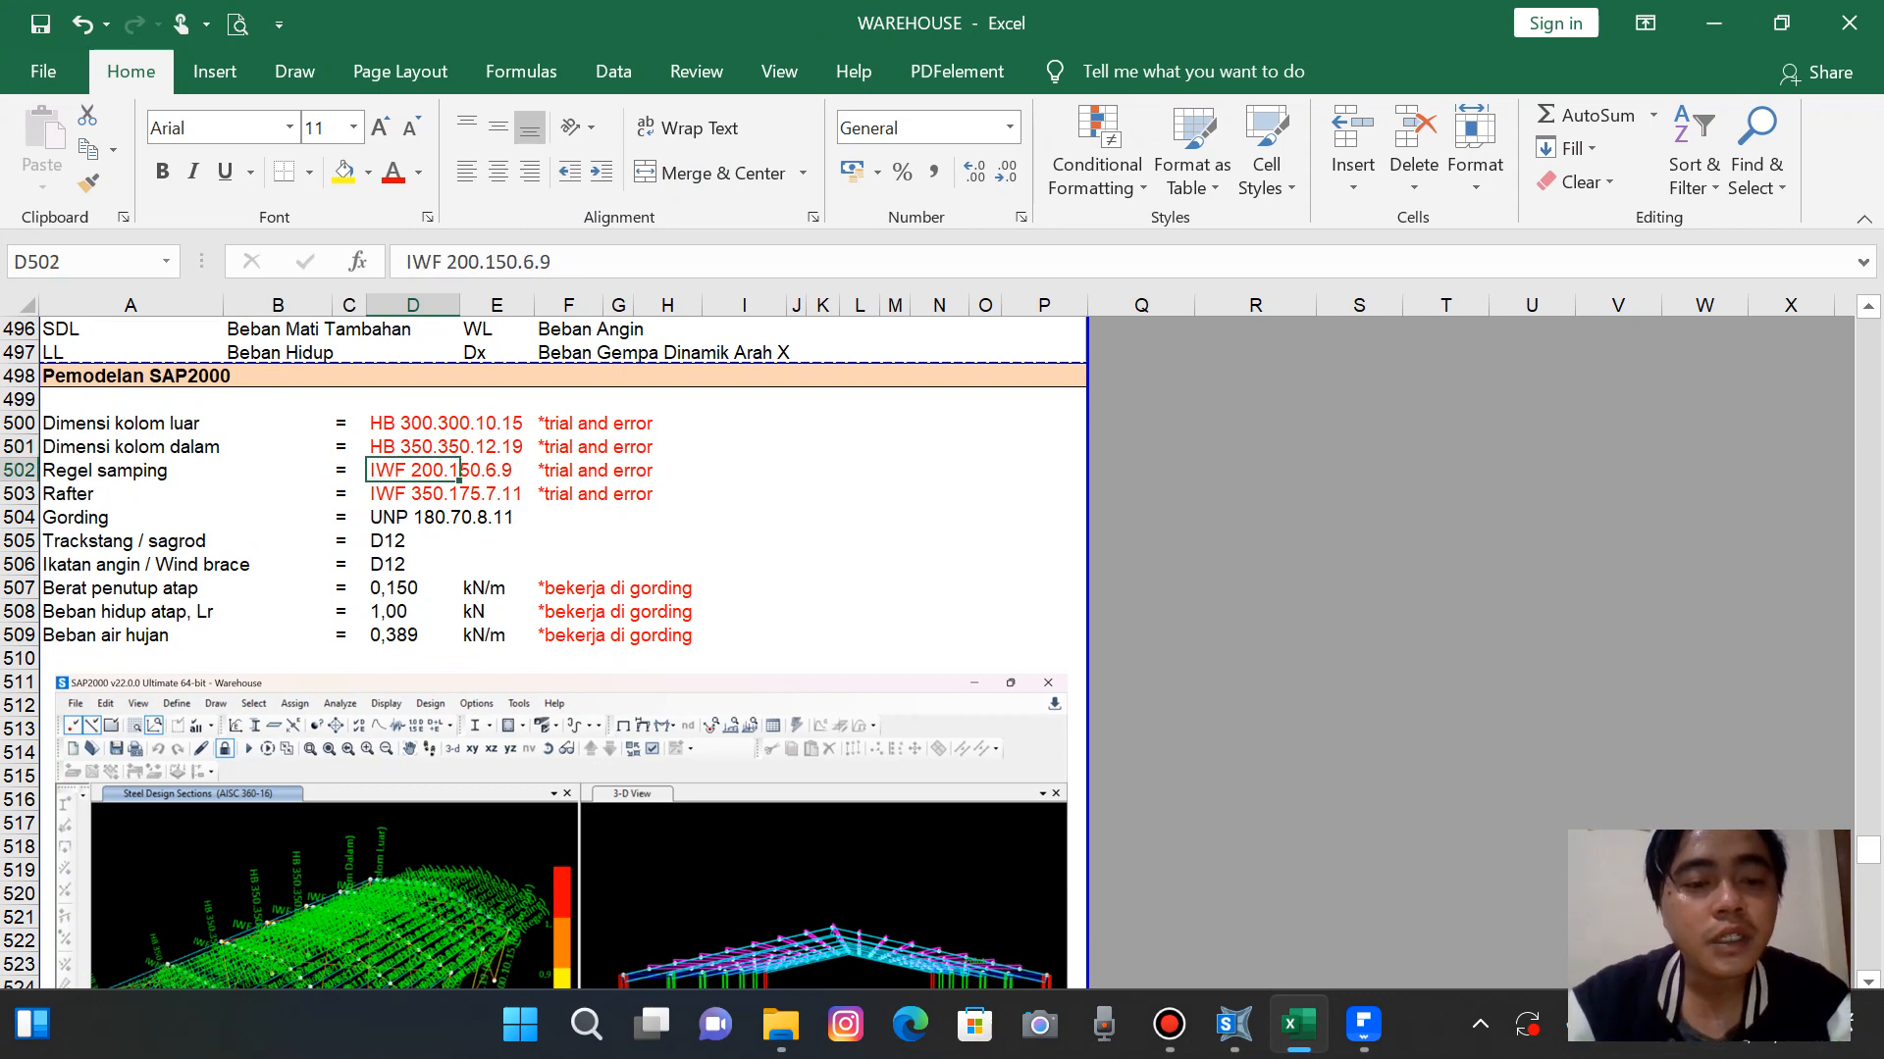
{"action": "left_click", "coordinate": [1298, 1023]}
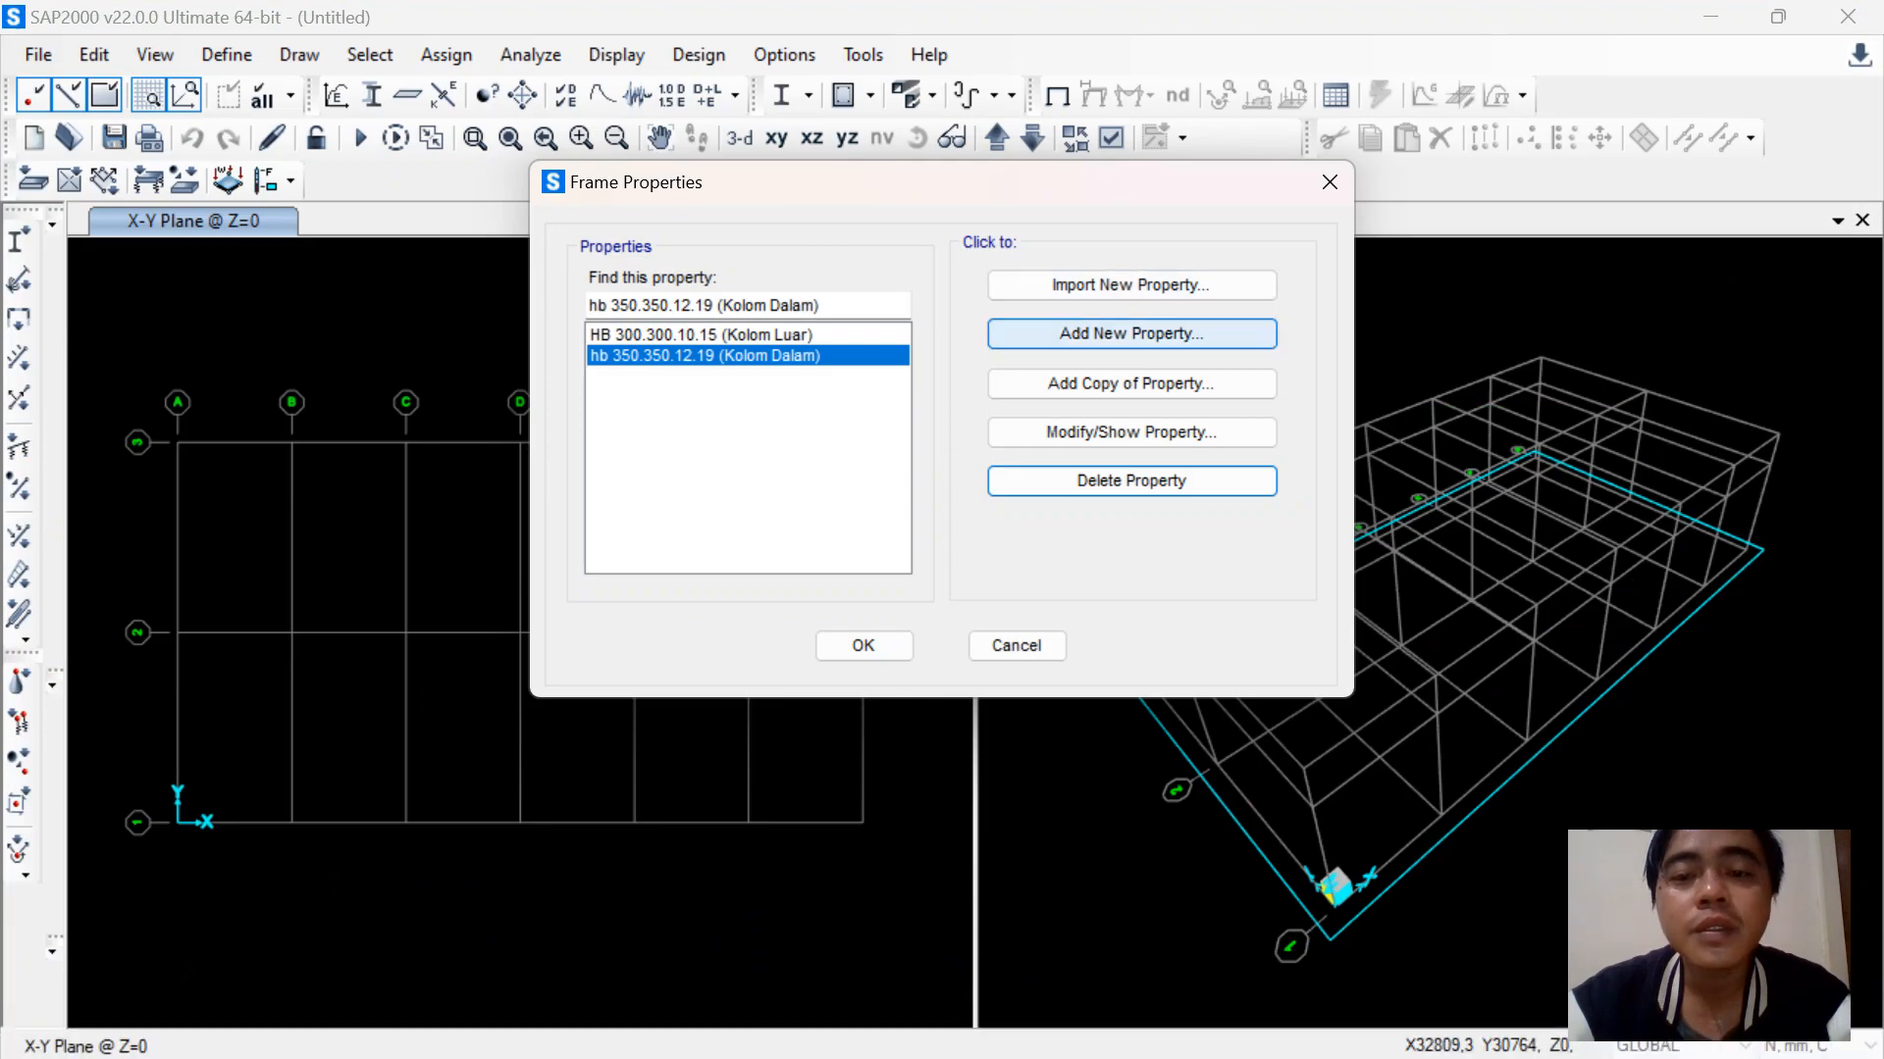
{"action": "left_click", "coordinate": [1131, 333]}
{"action": "left_click", "coordinate": [653, 383]}
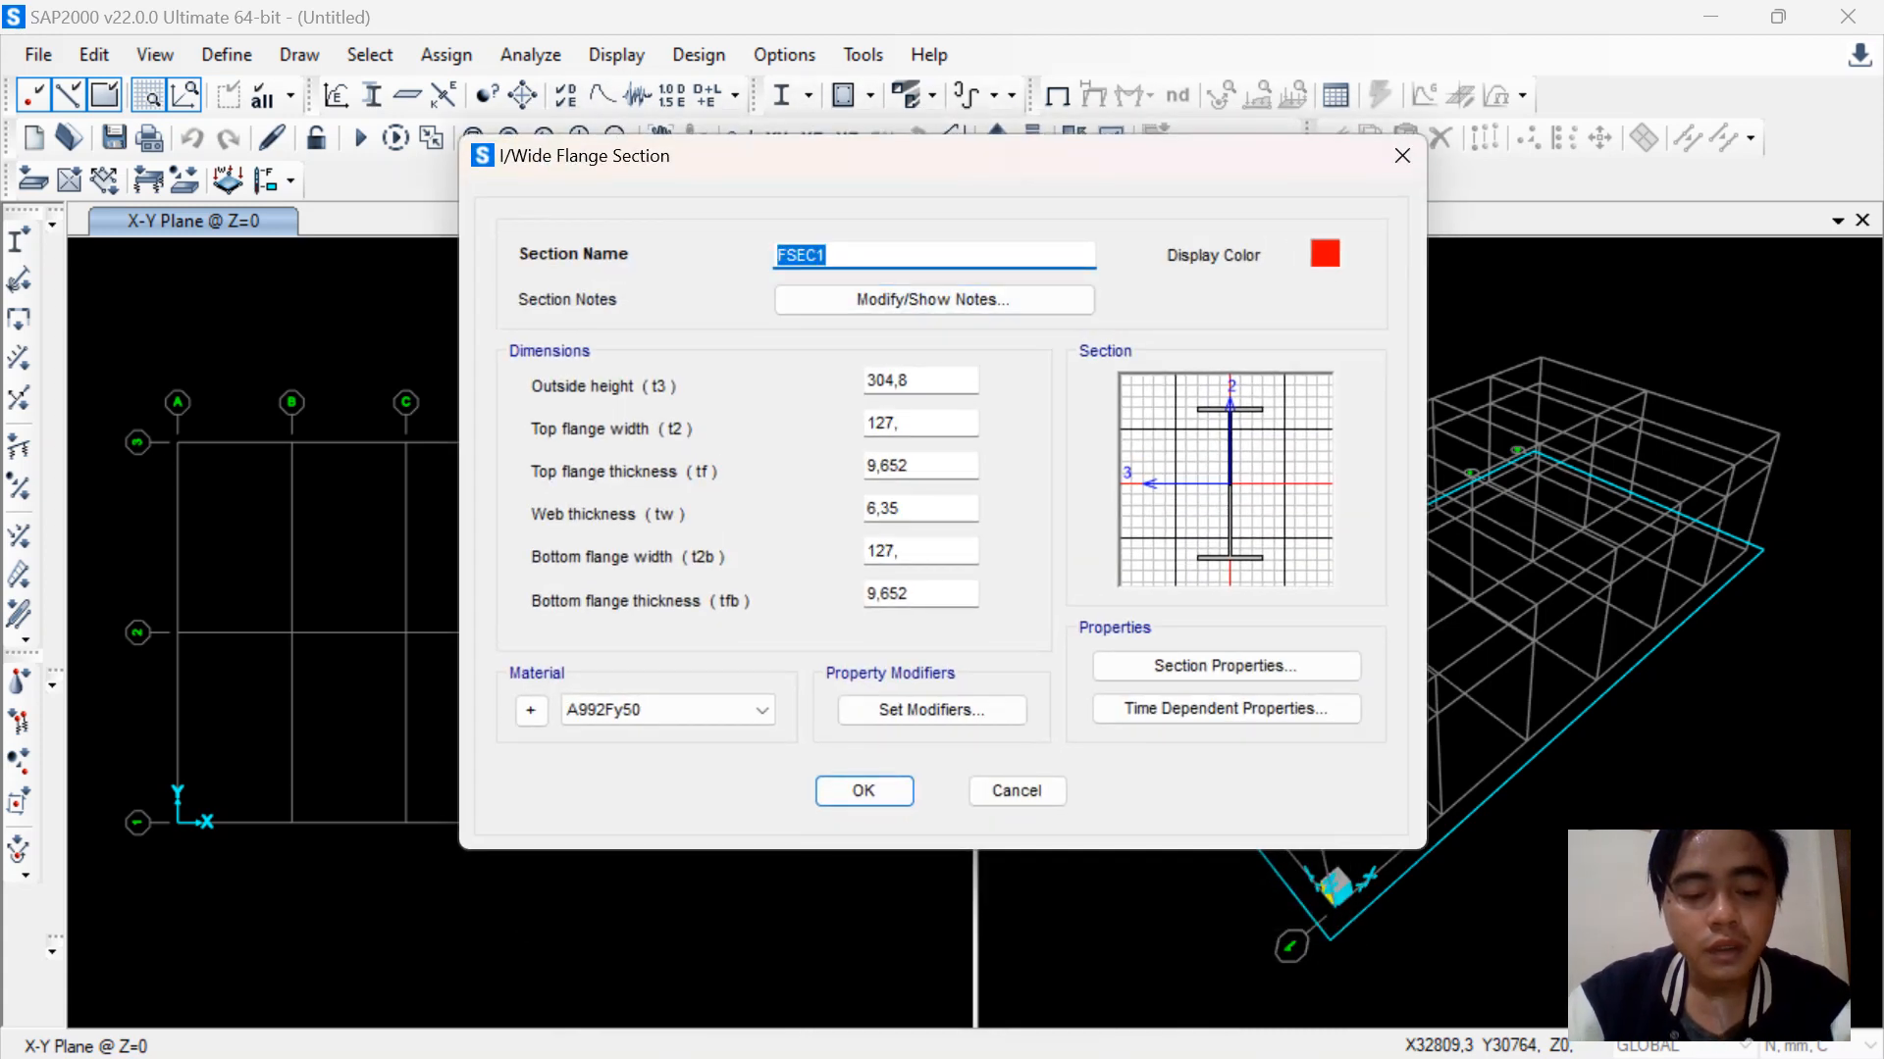
Name the side girt section IWF 200.150.6.9, checking the profile against the workbook
{"action": "key", "text": "BackSpace"}
{"action": "type", "text": "IWF 200.150"}
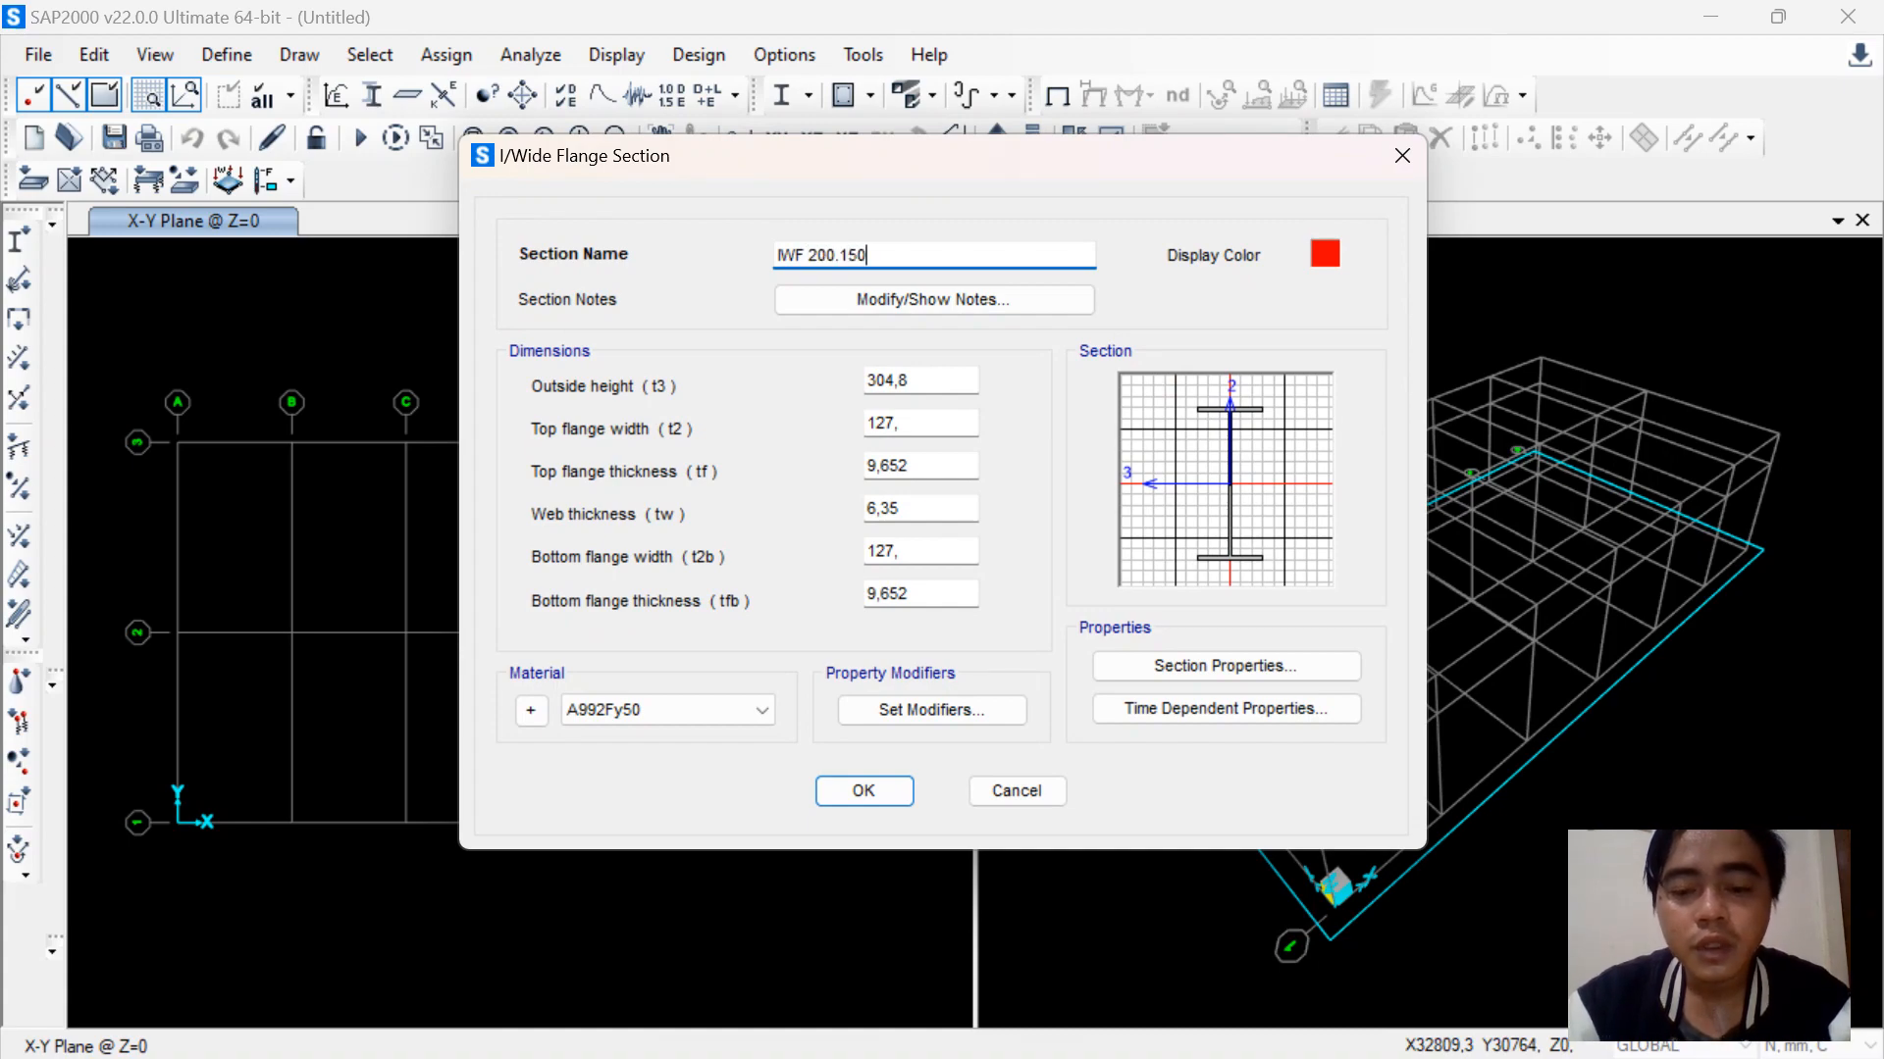
{"action": "left_click", "coordinate": [1298, 1023]}
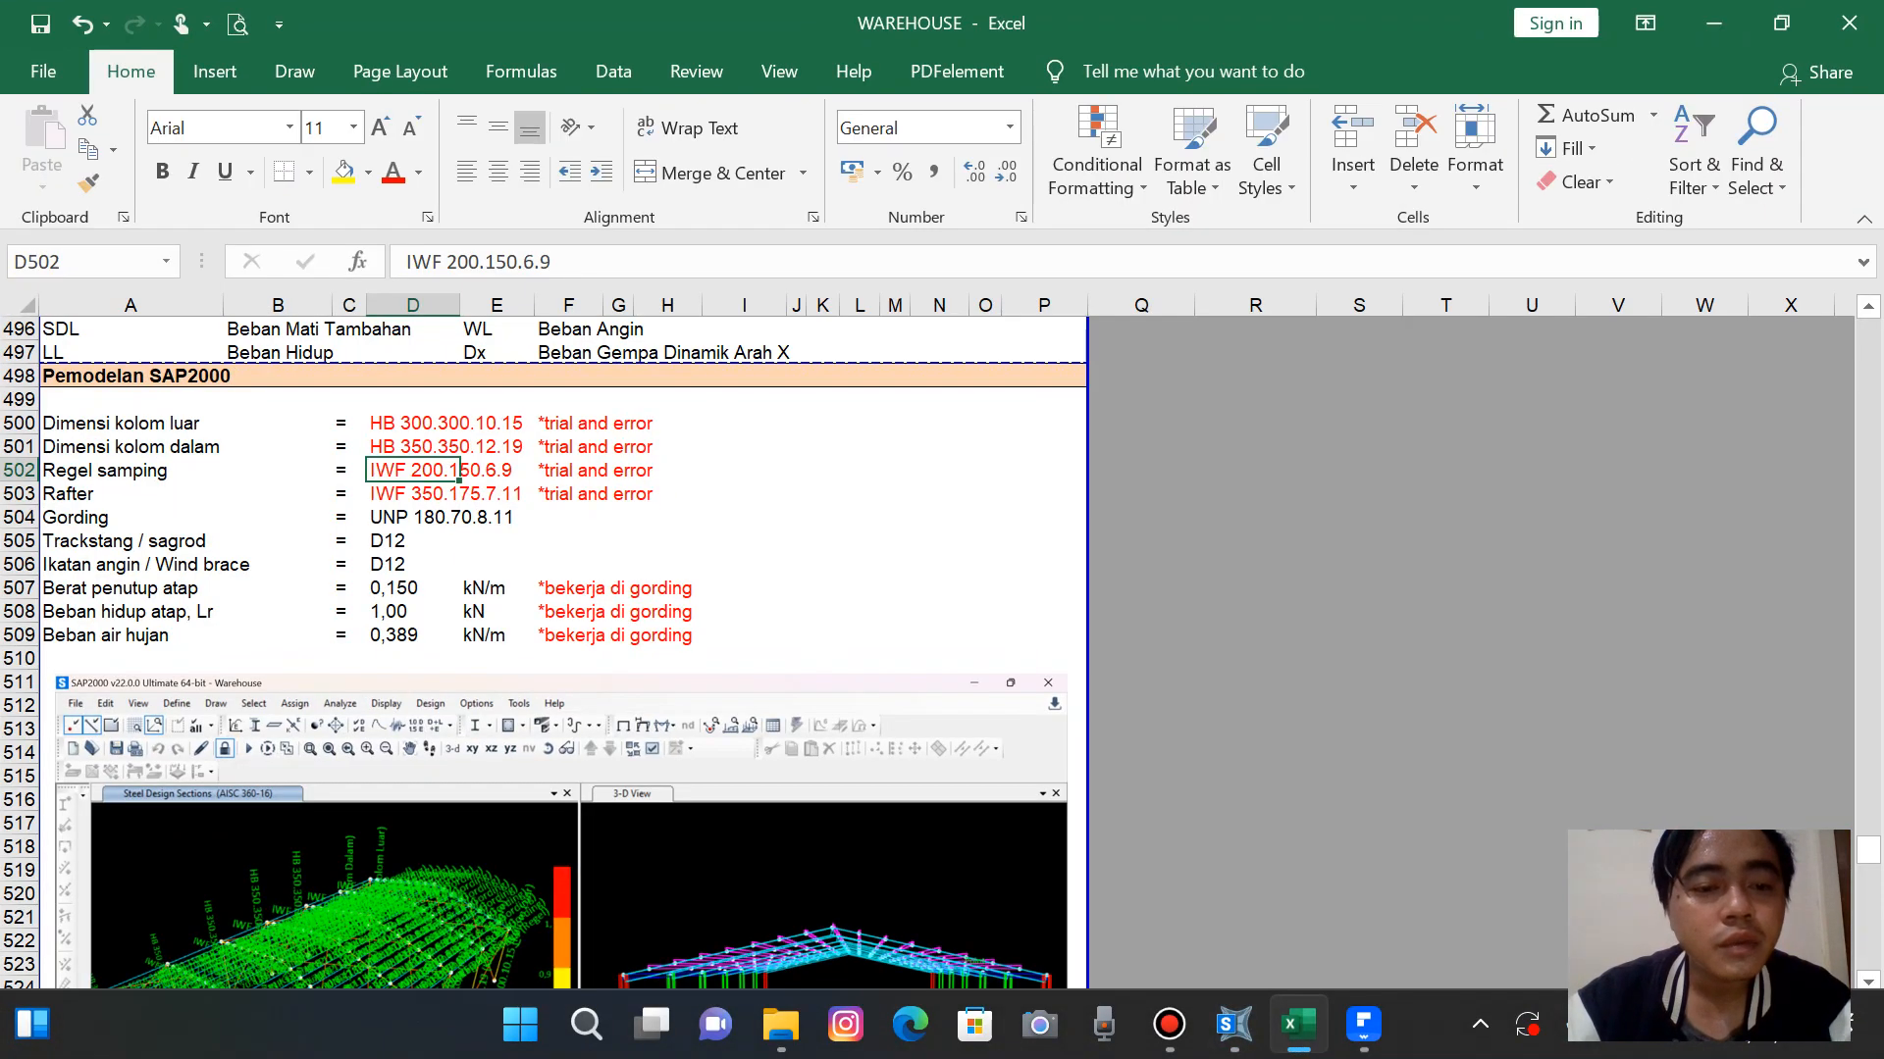
{"action": "key", "text": "alt+Tab"}
{"action": "type", "text": "6."}
{"action": "key", "text": "BackSpace"}
{"action": "key", "text": "BackSpace"}
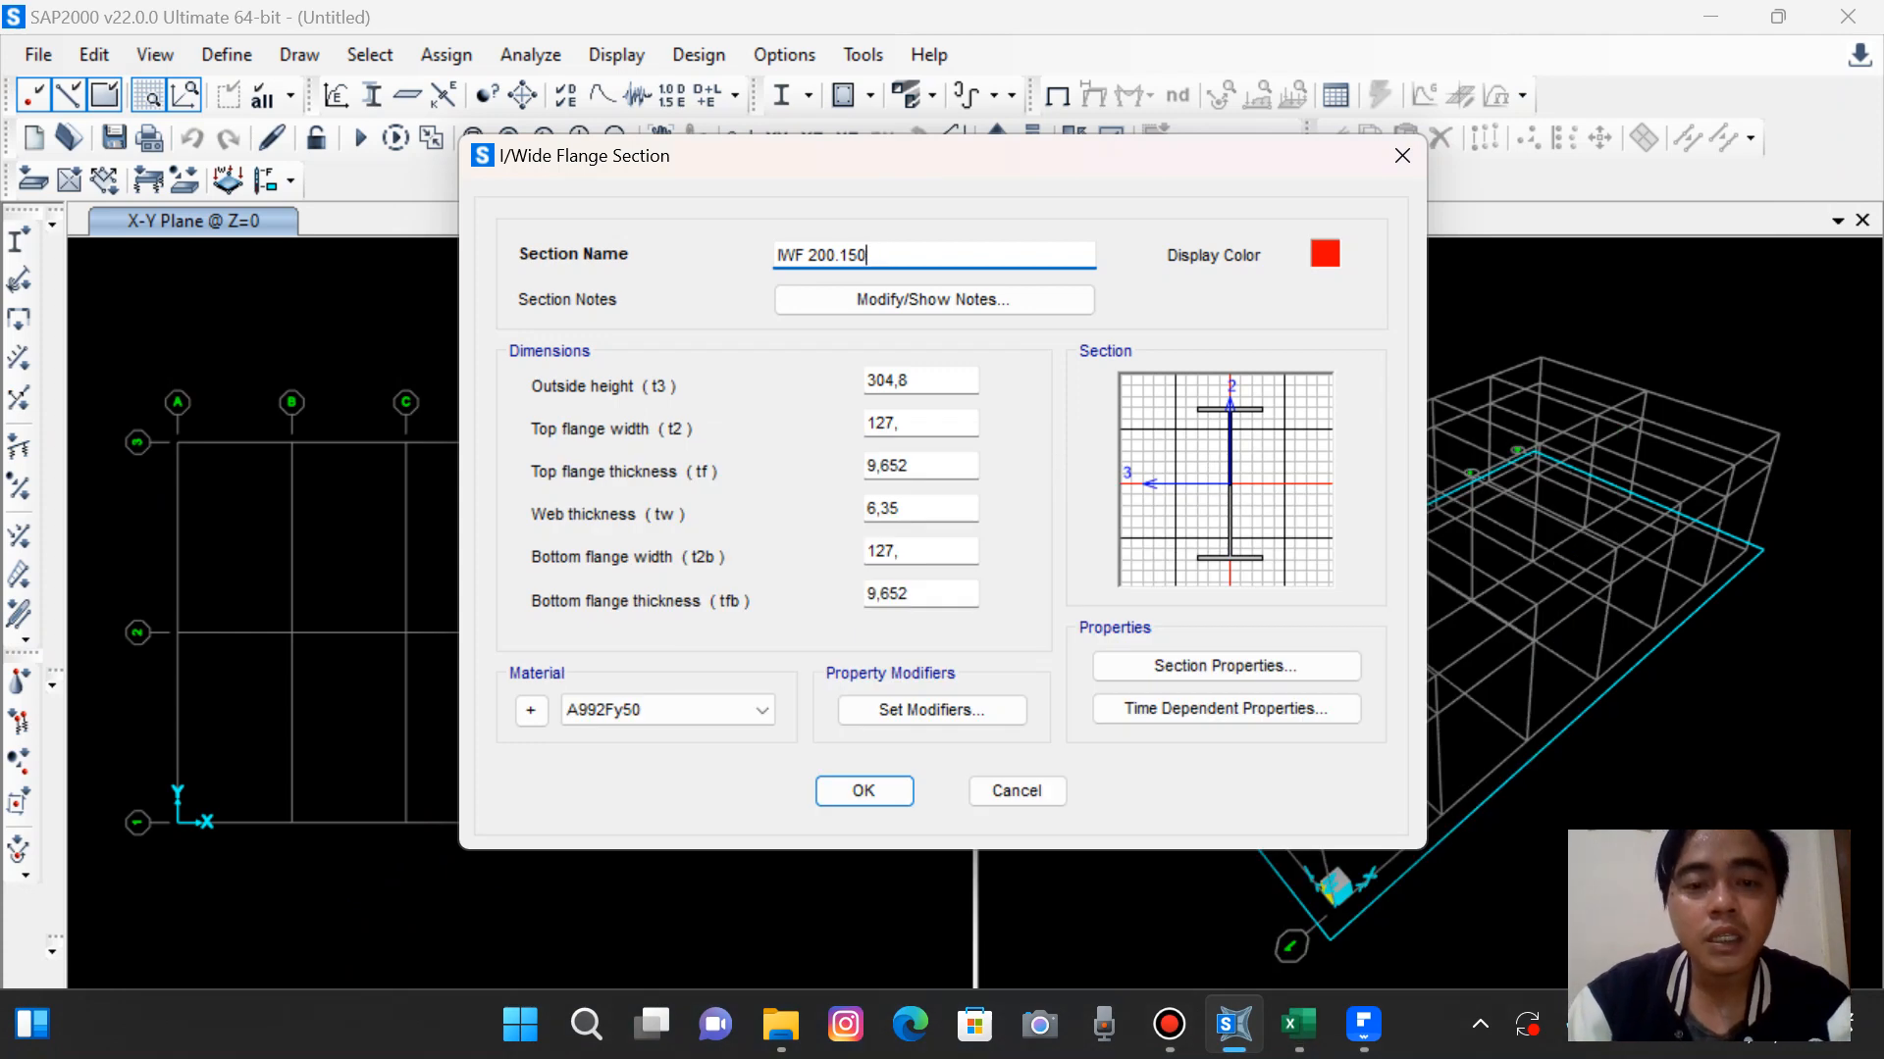
{"action": "type", "text": ".6."}
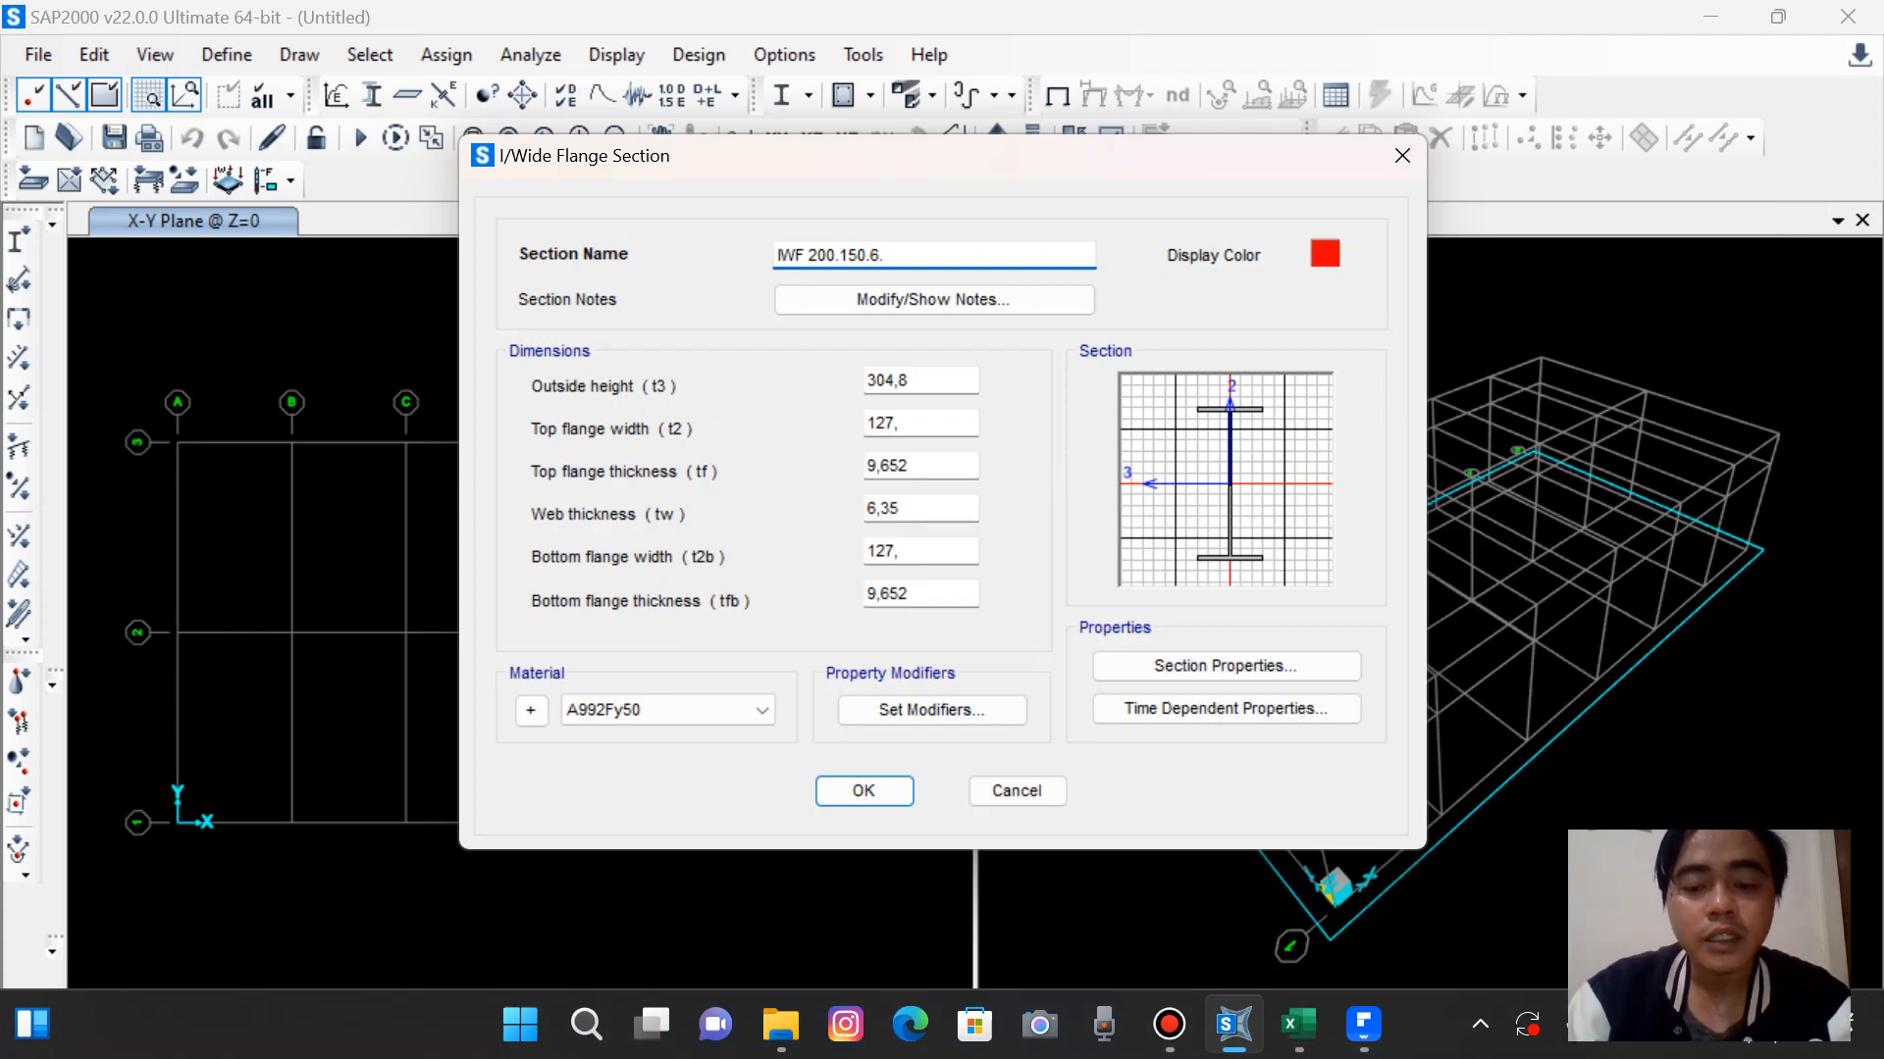
{"action": "type", "text": "9"}
Set the IWF 200.150.6.9 section's outside height to 200 mm and its top and bottom flange widths to 150 mm
{"action": "key", "text": "Tab"}
{"action": "key", "text": "Tab"}
{"action": "type", "text": "200"}
{"action": "key", "text": "Tab"}
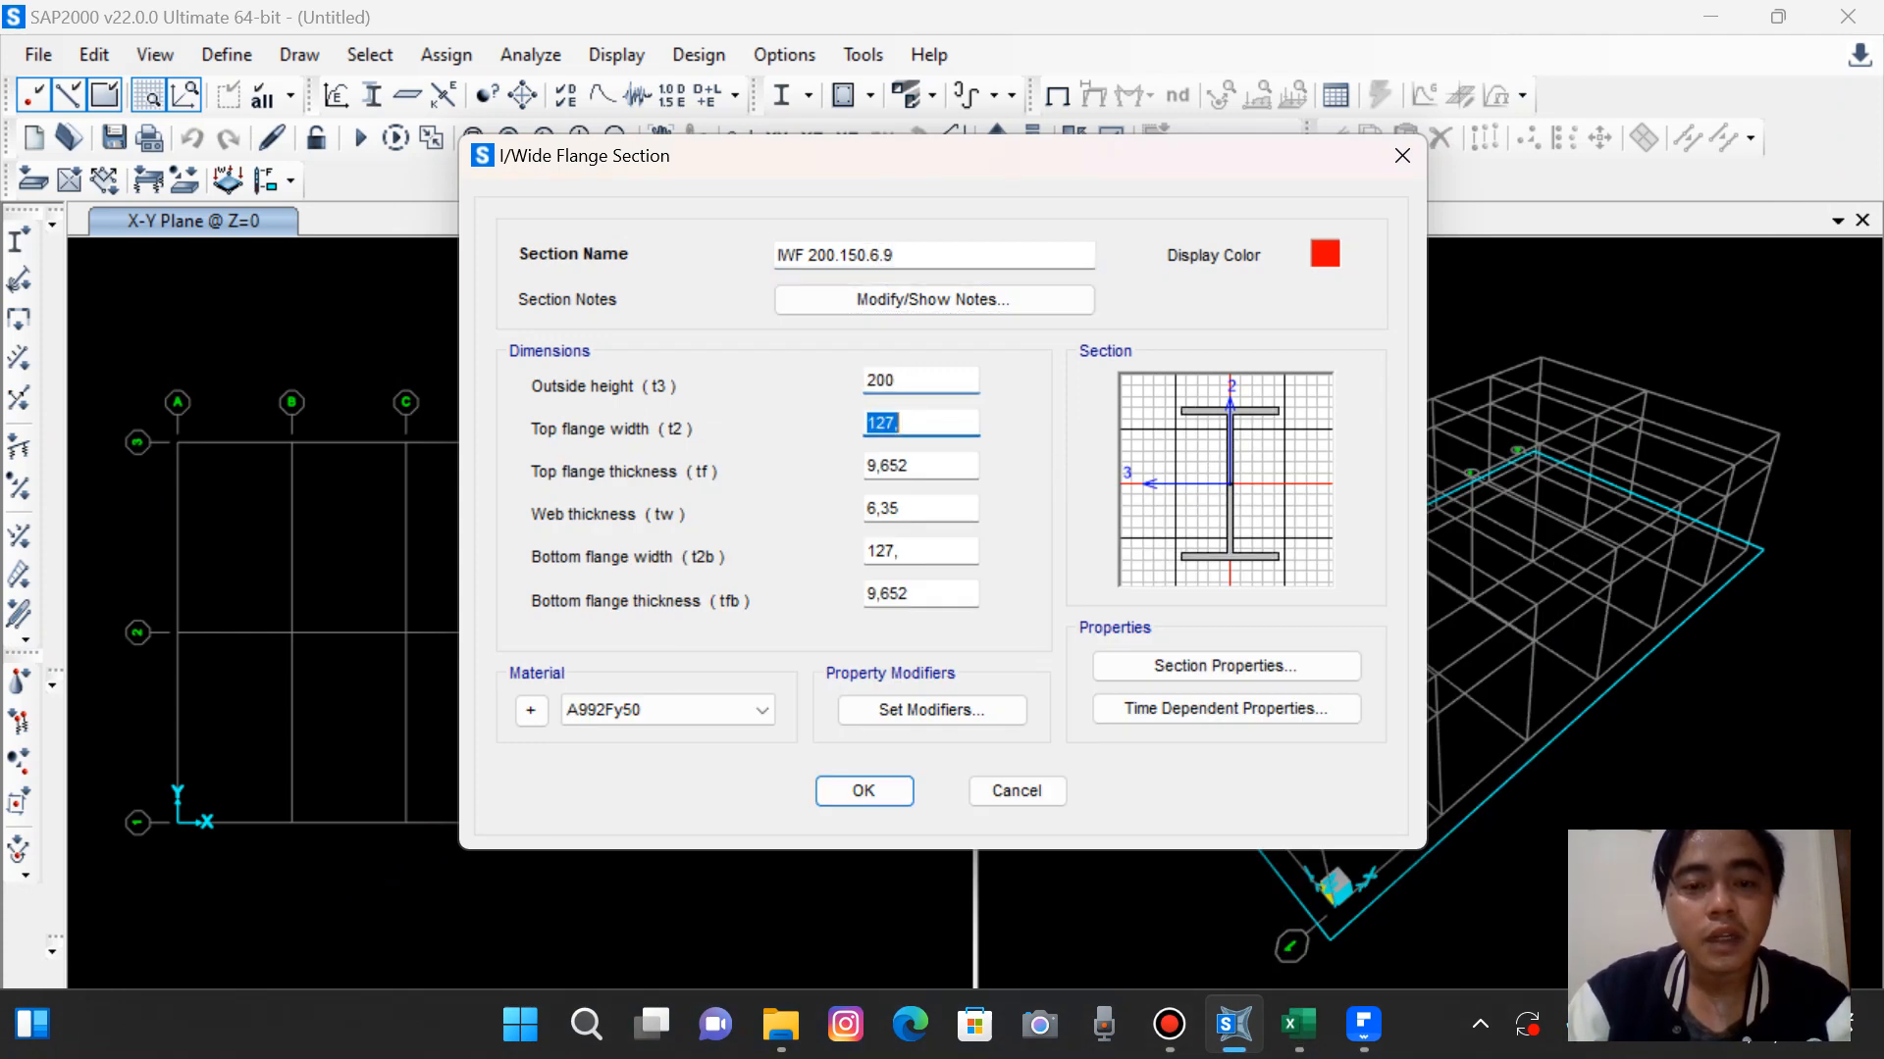
{"action": "type", "text": "150"}
{"action": "key", "text": "Tab"}
{"action": "key", "text": "Tab"}
{"action": "key", "text": "Tab"}
{"action": "type", "text": "1"}
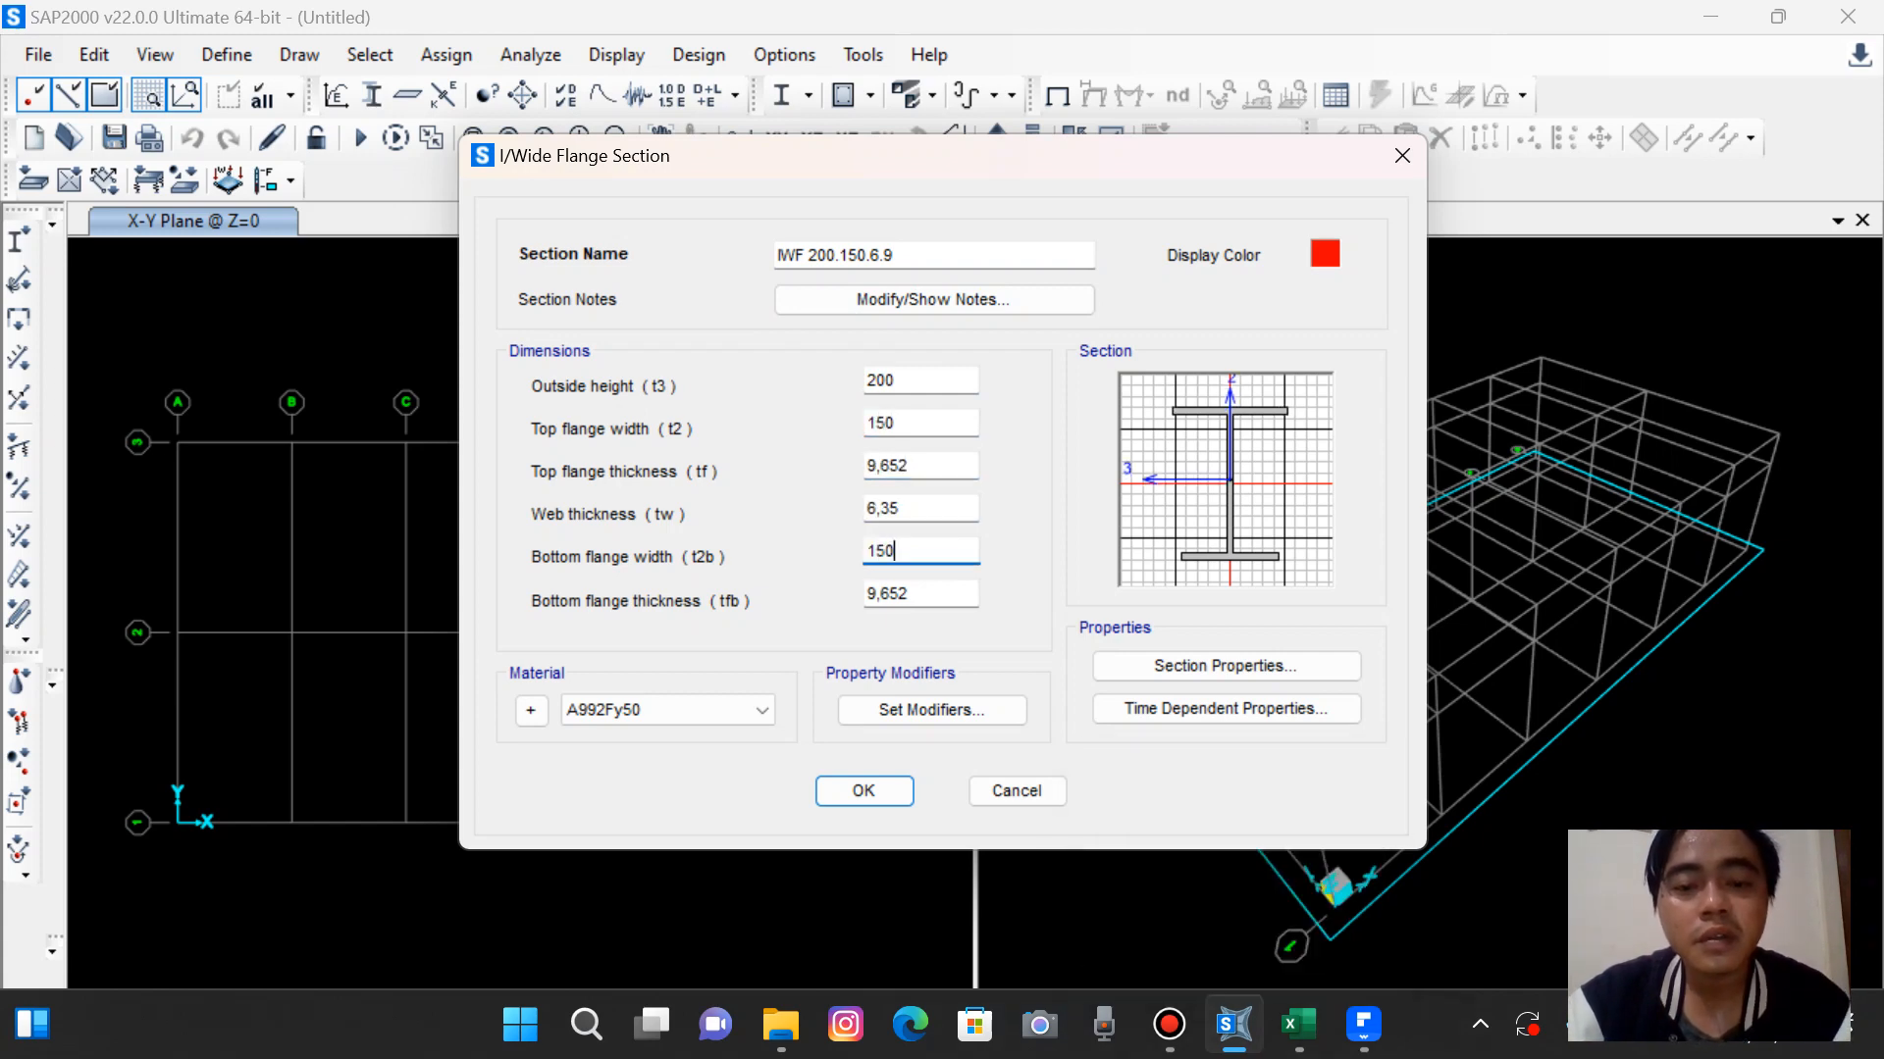
Set the IWF 200.150.6.9 section's web thickness to 6 mm, both flange thicknesses to 9 mm and its material to SS400
{"action": "left_click", "coordinate": [923, 508]}
{"action": "key", "text": "BackSpace"}
{"action": "key", "text": "BackSpace"}
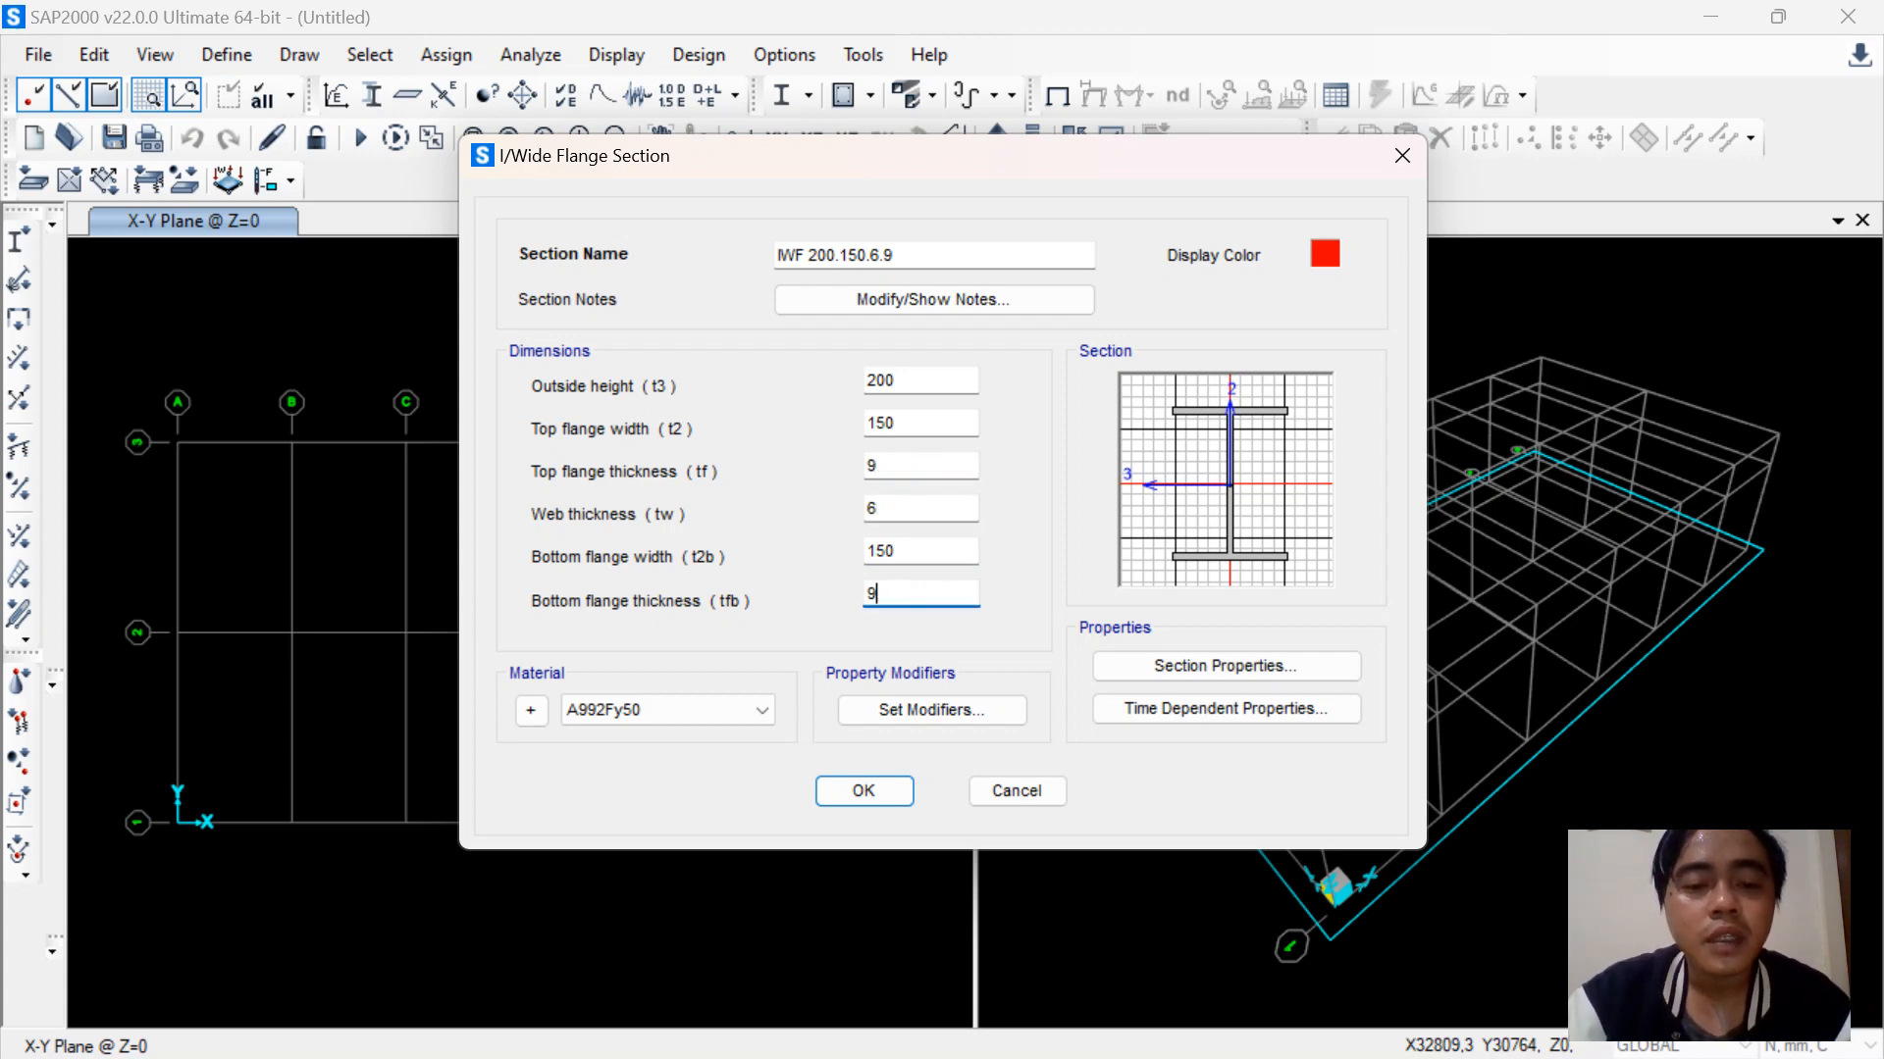
{"action": "left_click", "coordinate": [677, 710]}
{"action": "left_click", "coordinate": [648, 800]}
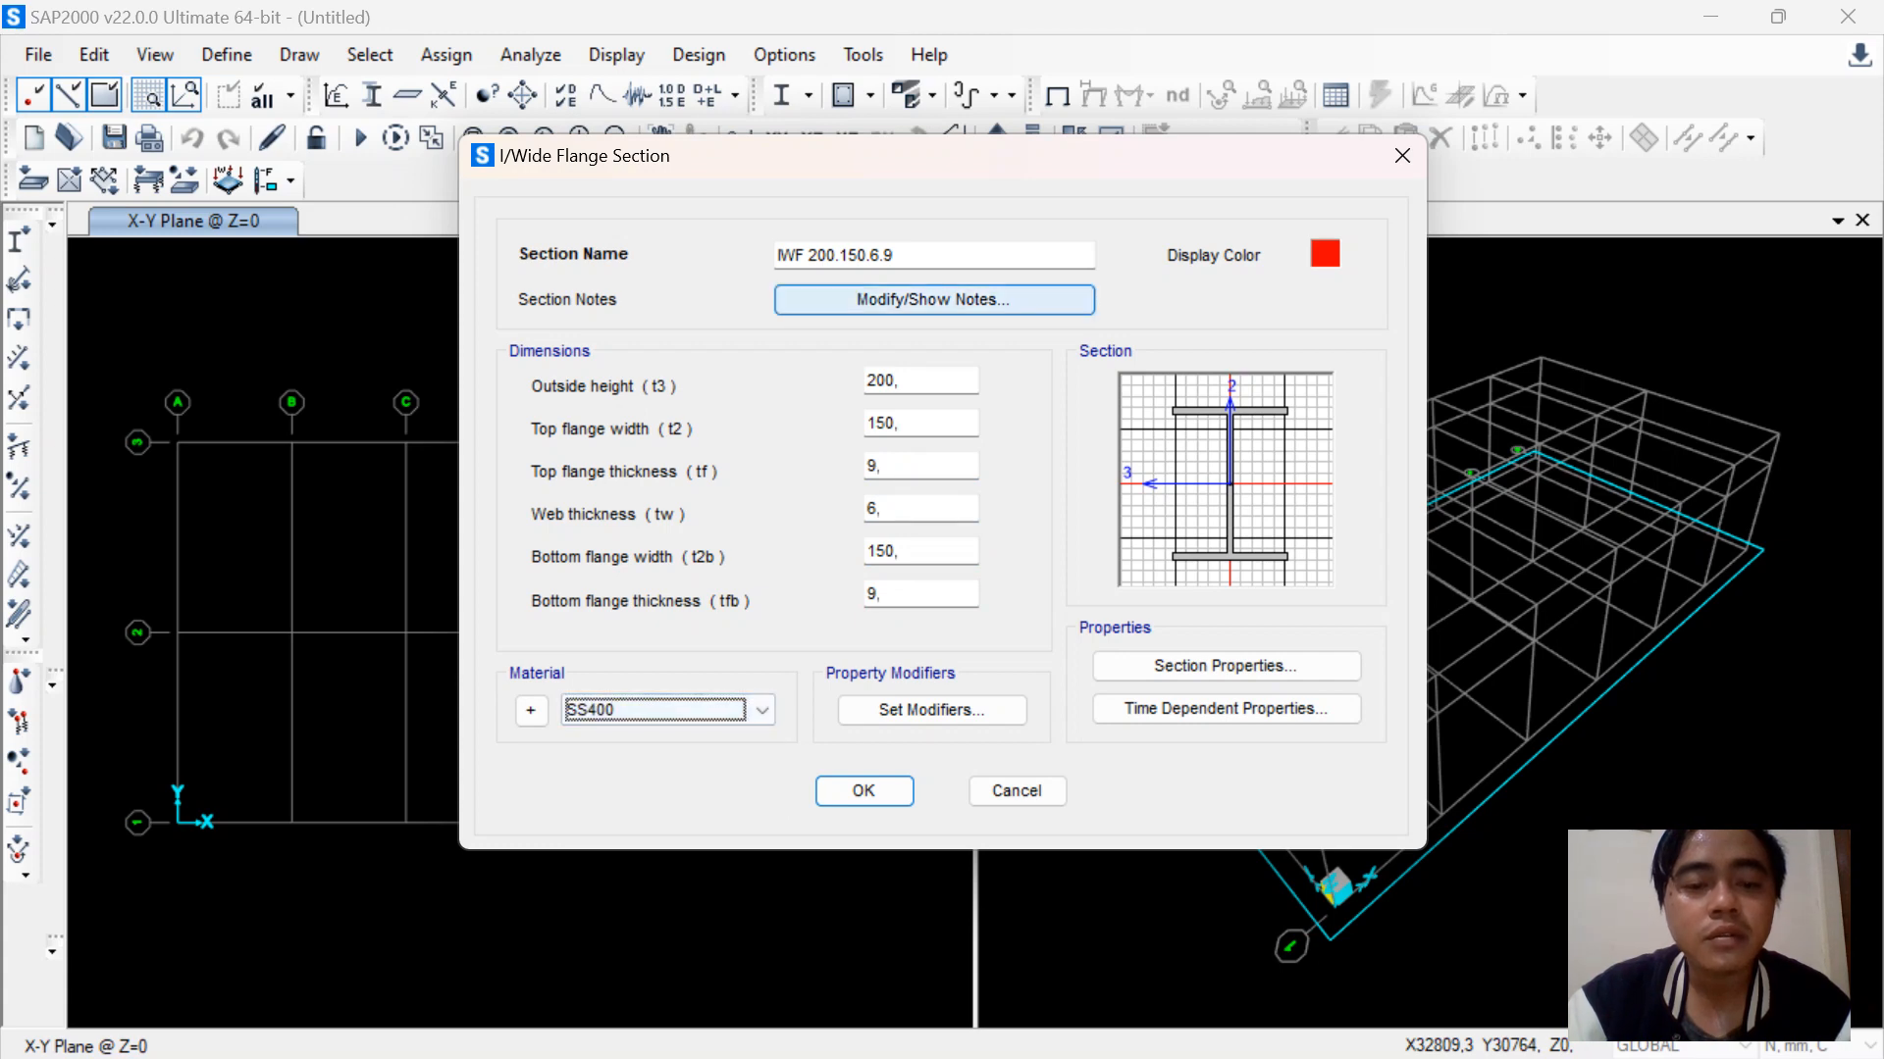
Extend the girt section's name to IWF 200.150.6.9 (Regel) and save the section
{"action": "left_click", "coordinate": [897, 255]}
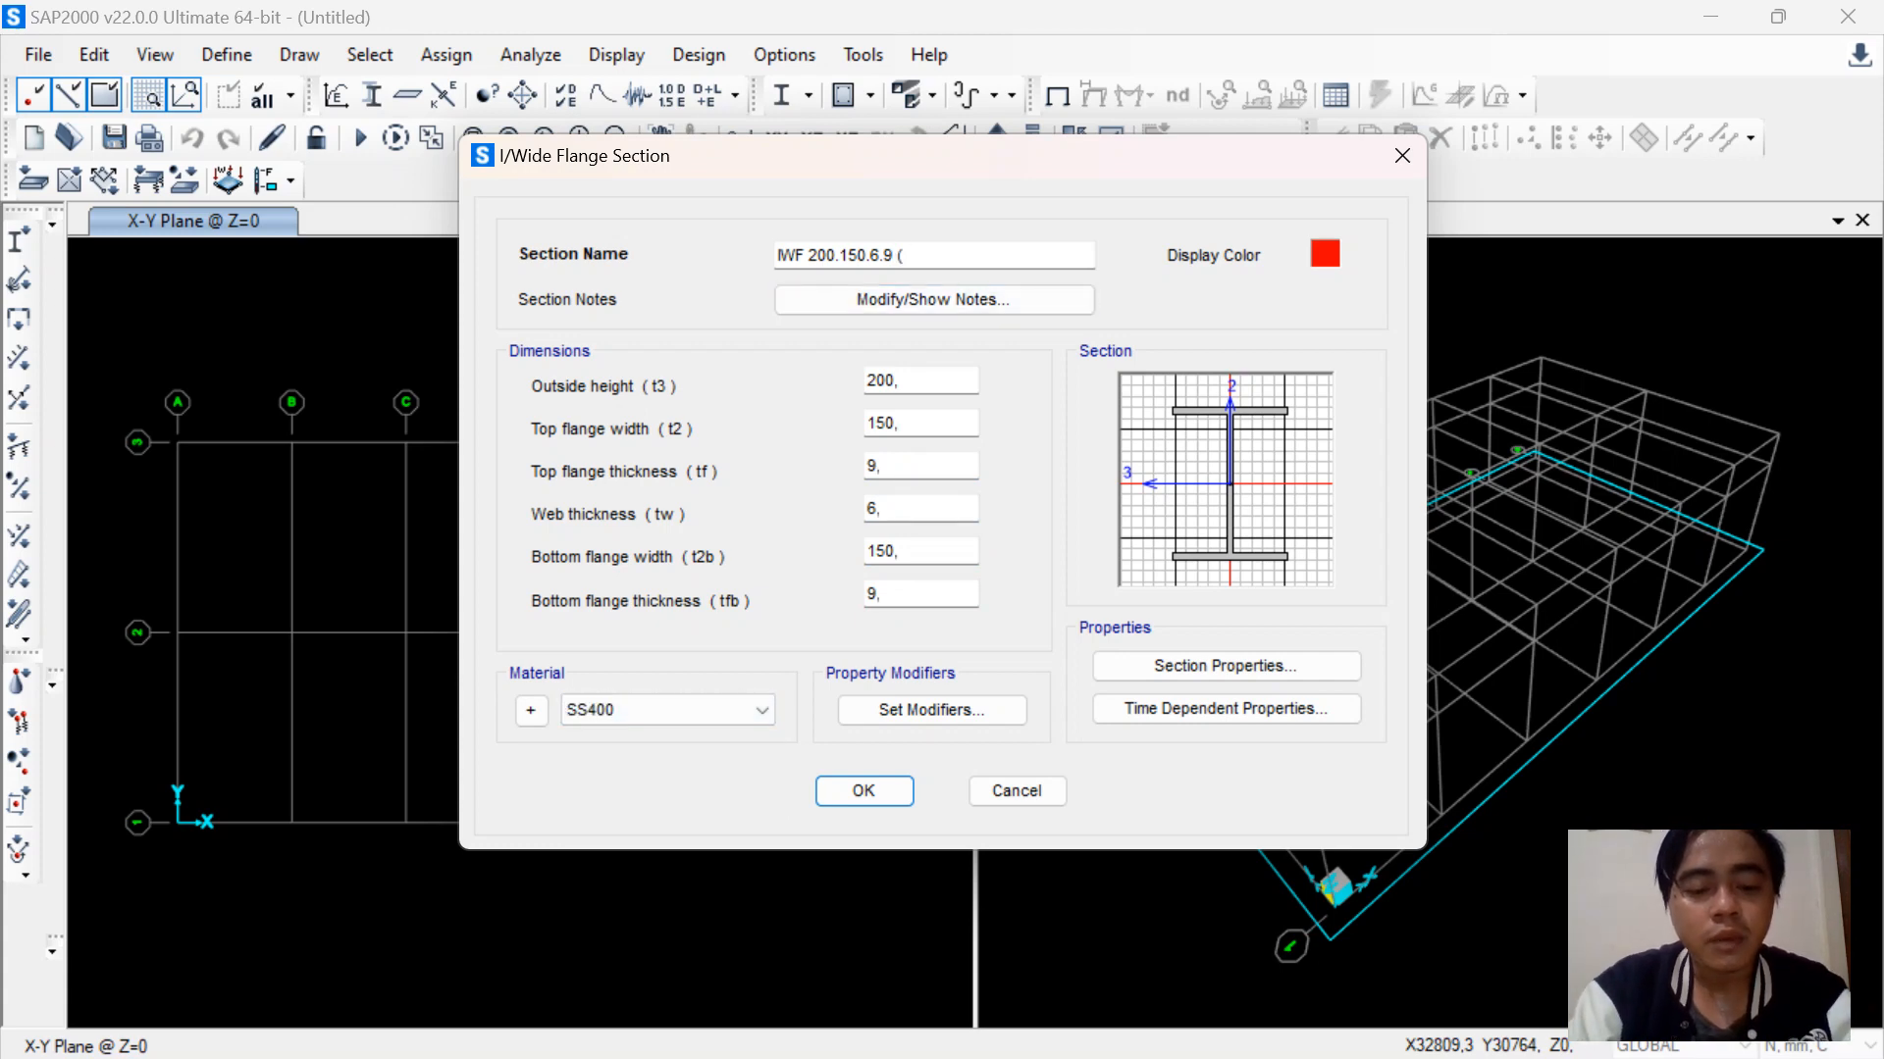
{"action": "type", "text": "gel"}
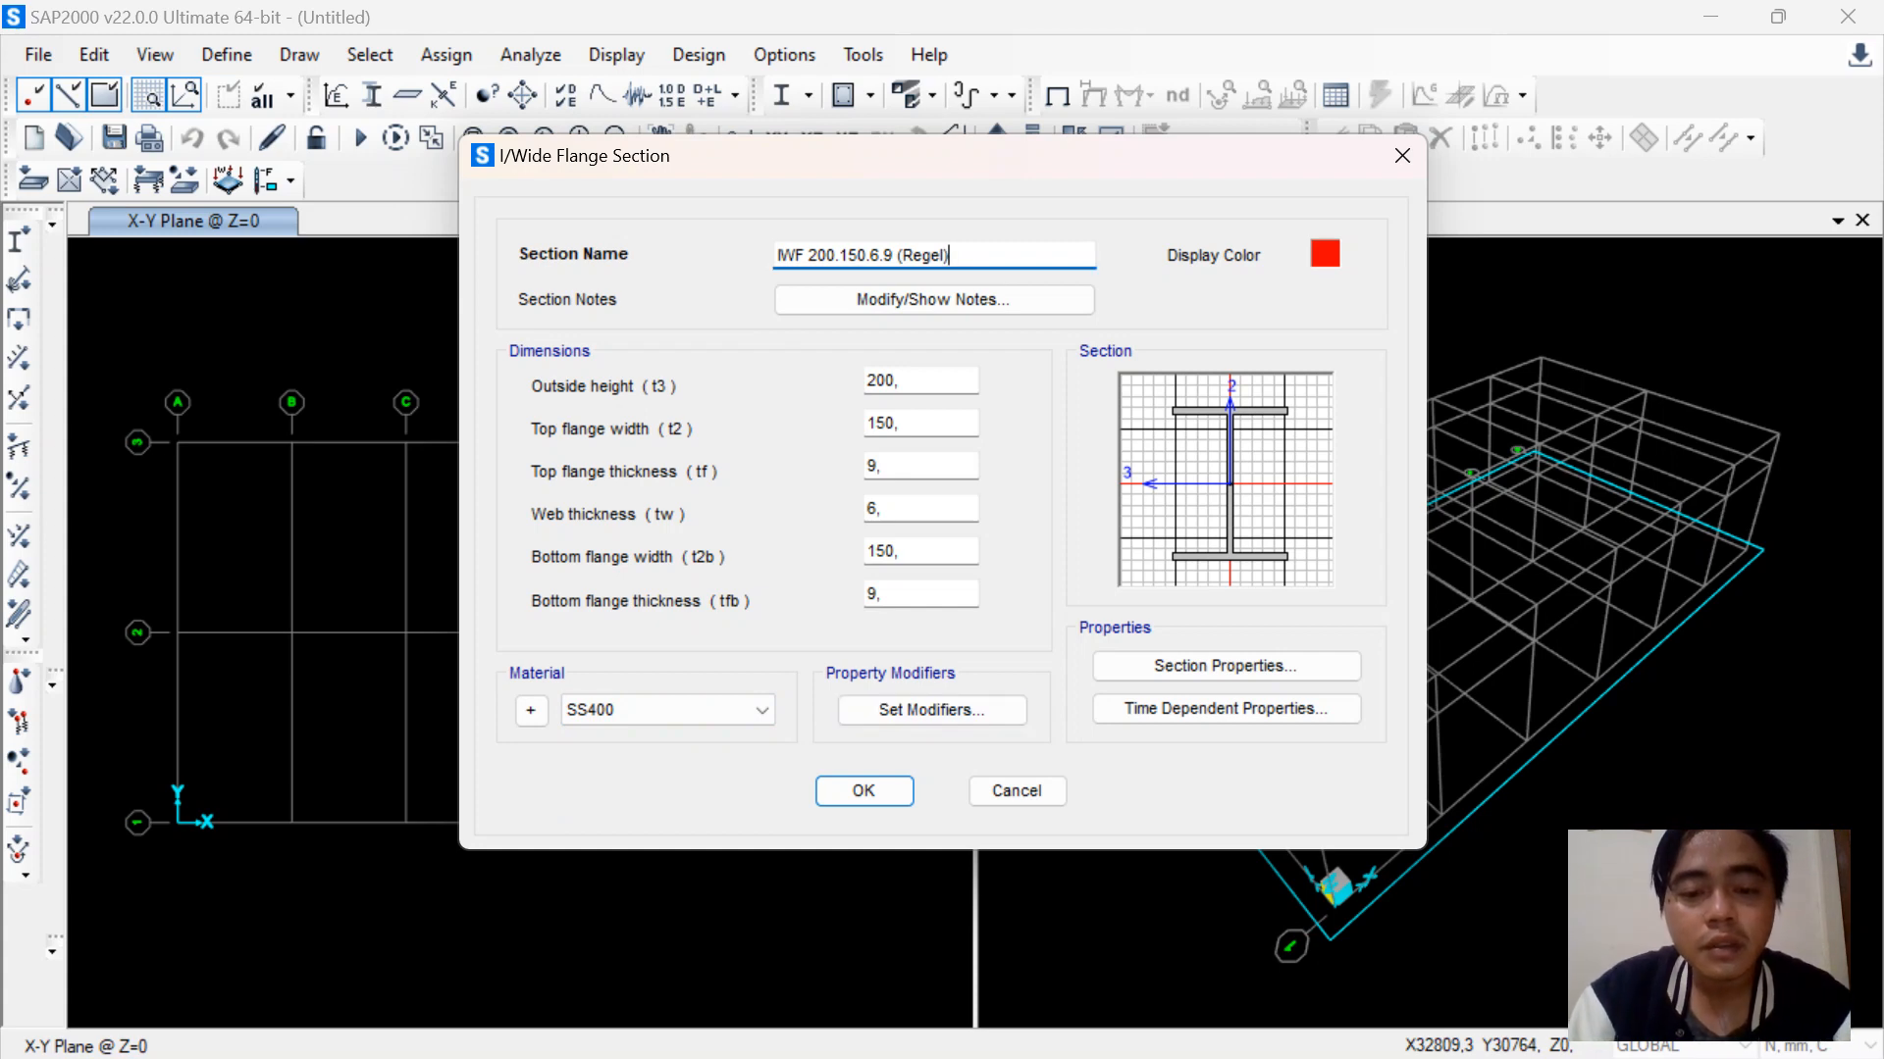
{"action": "left_click", "coordinate": [863, 790]}
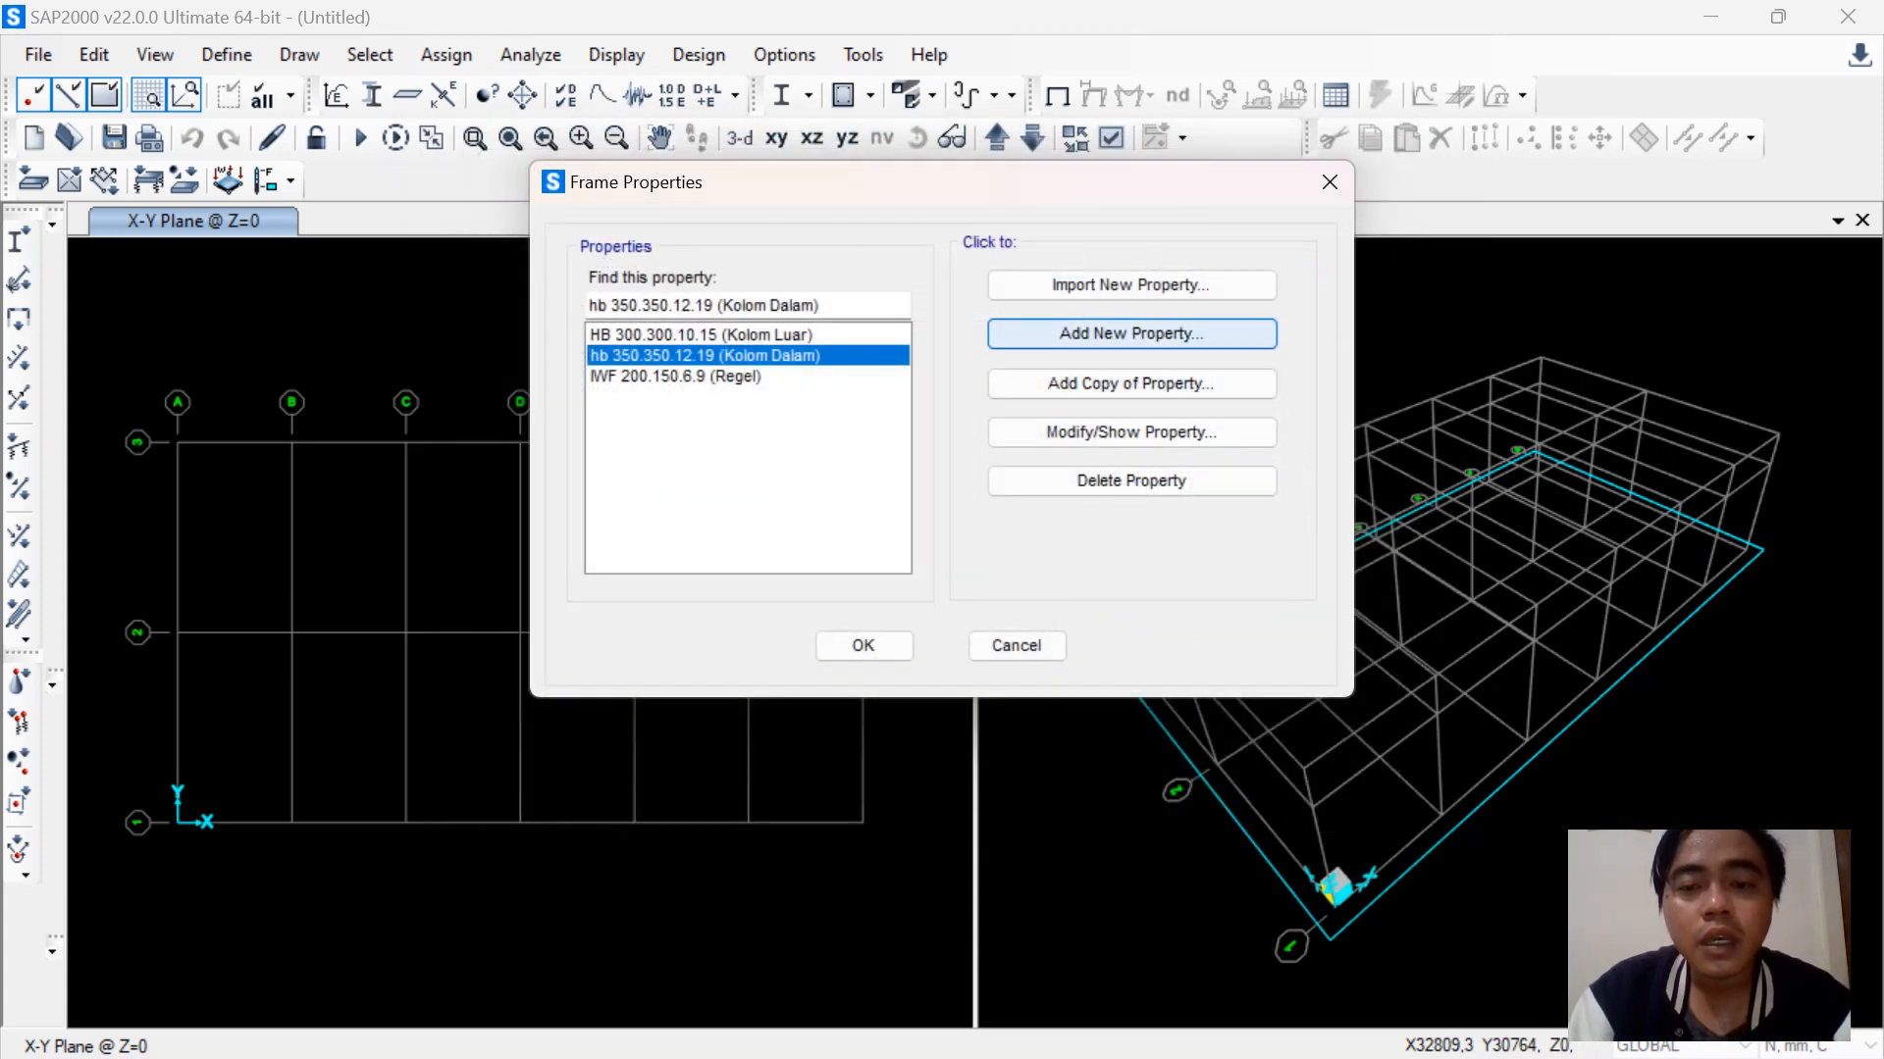
Start a new steel I/Wide Flange section and look up the Rafter profile in the WAREHOUSE workbook
{"action": "left_click", "coordinate": [1131, 334]}
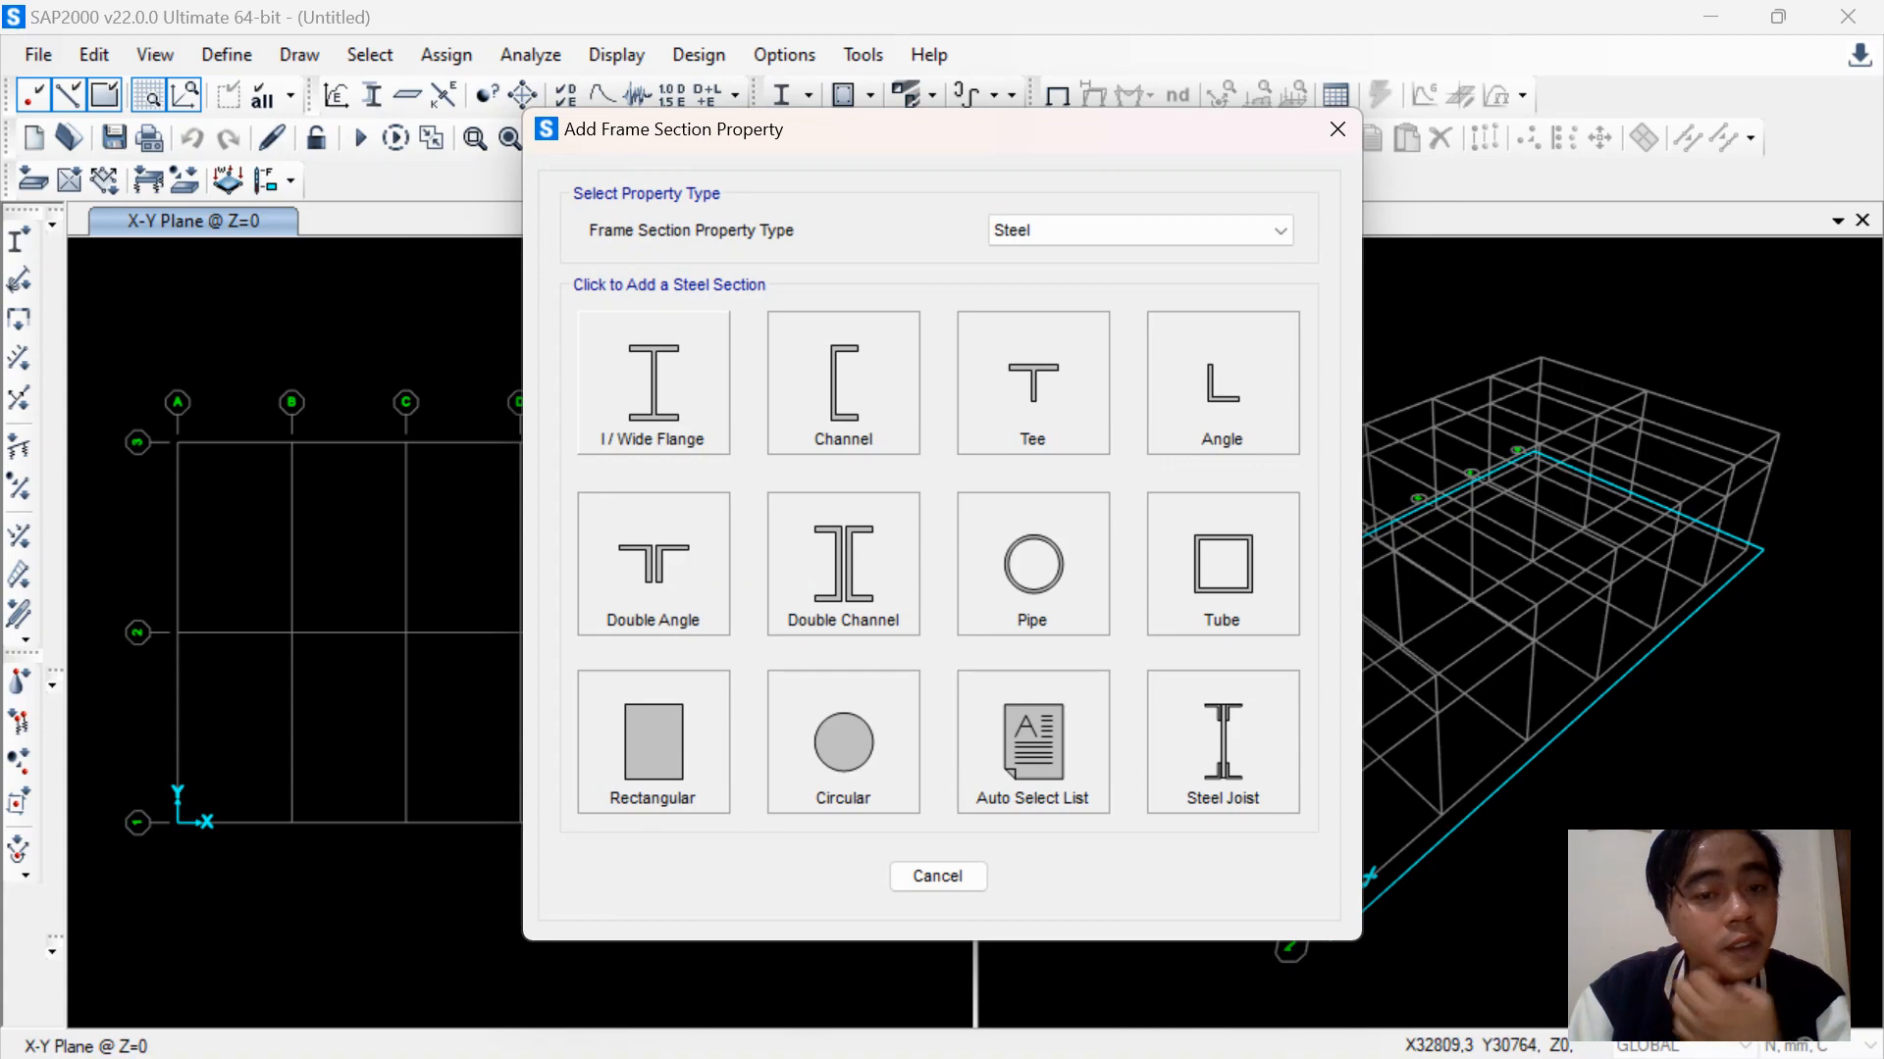
{"action": "left_click", "coordinate": [654, 383]}
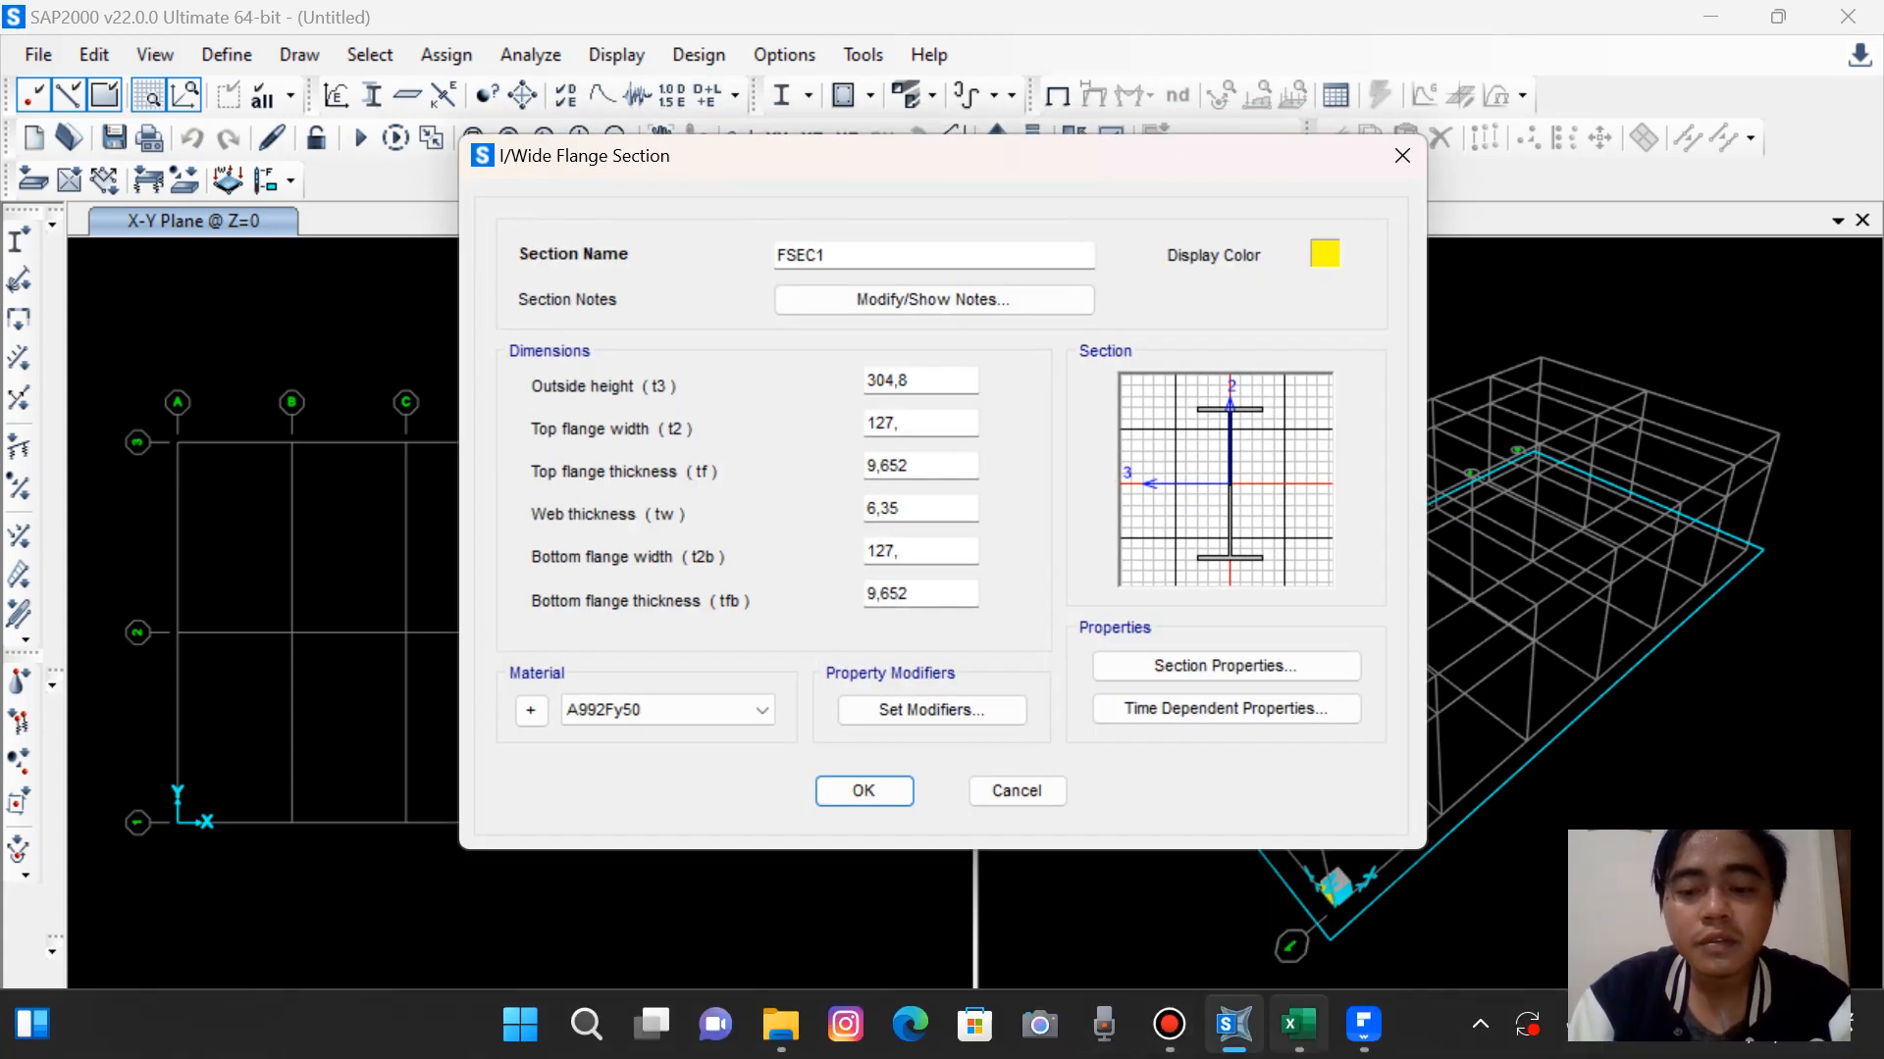
{"action": "left_click", "coordinate": [1298, 1024]}
{"action": "left_click", "coordinate": [412, 493]}
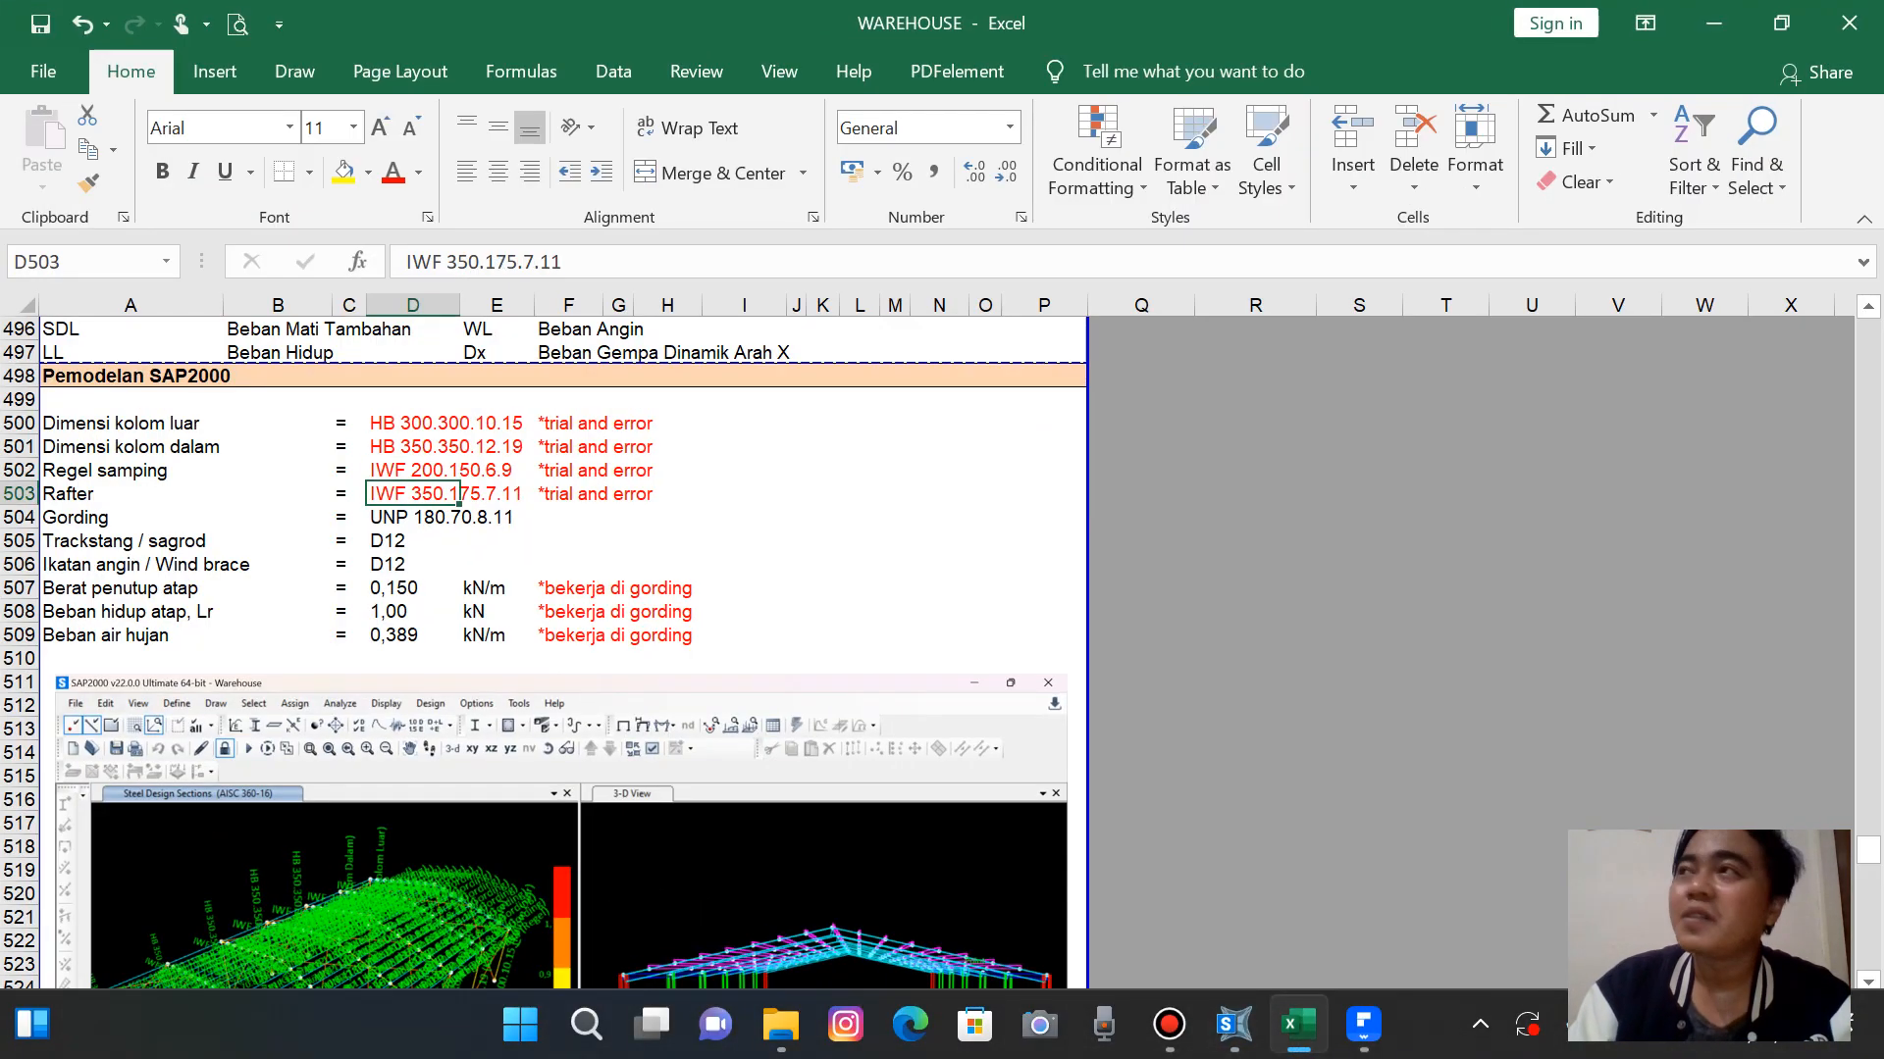
{"action": "key", "text": "alt+Tab"}
{"action": "key", "text": "alt+Tab"}
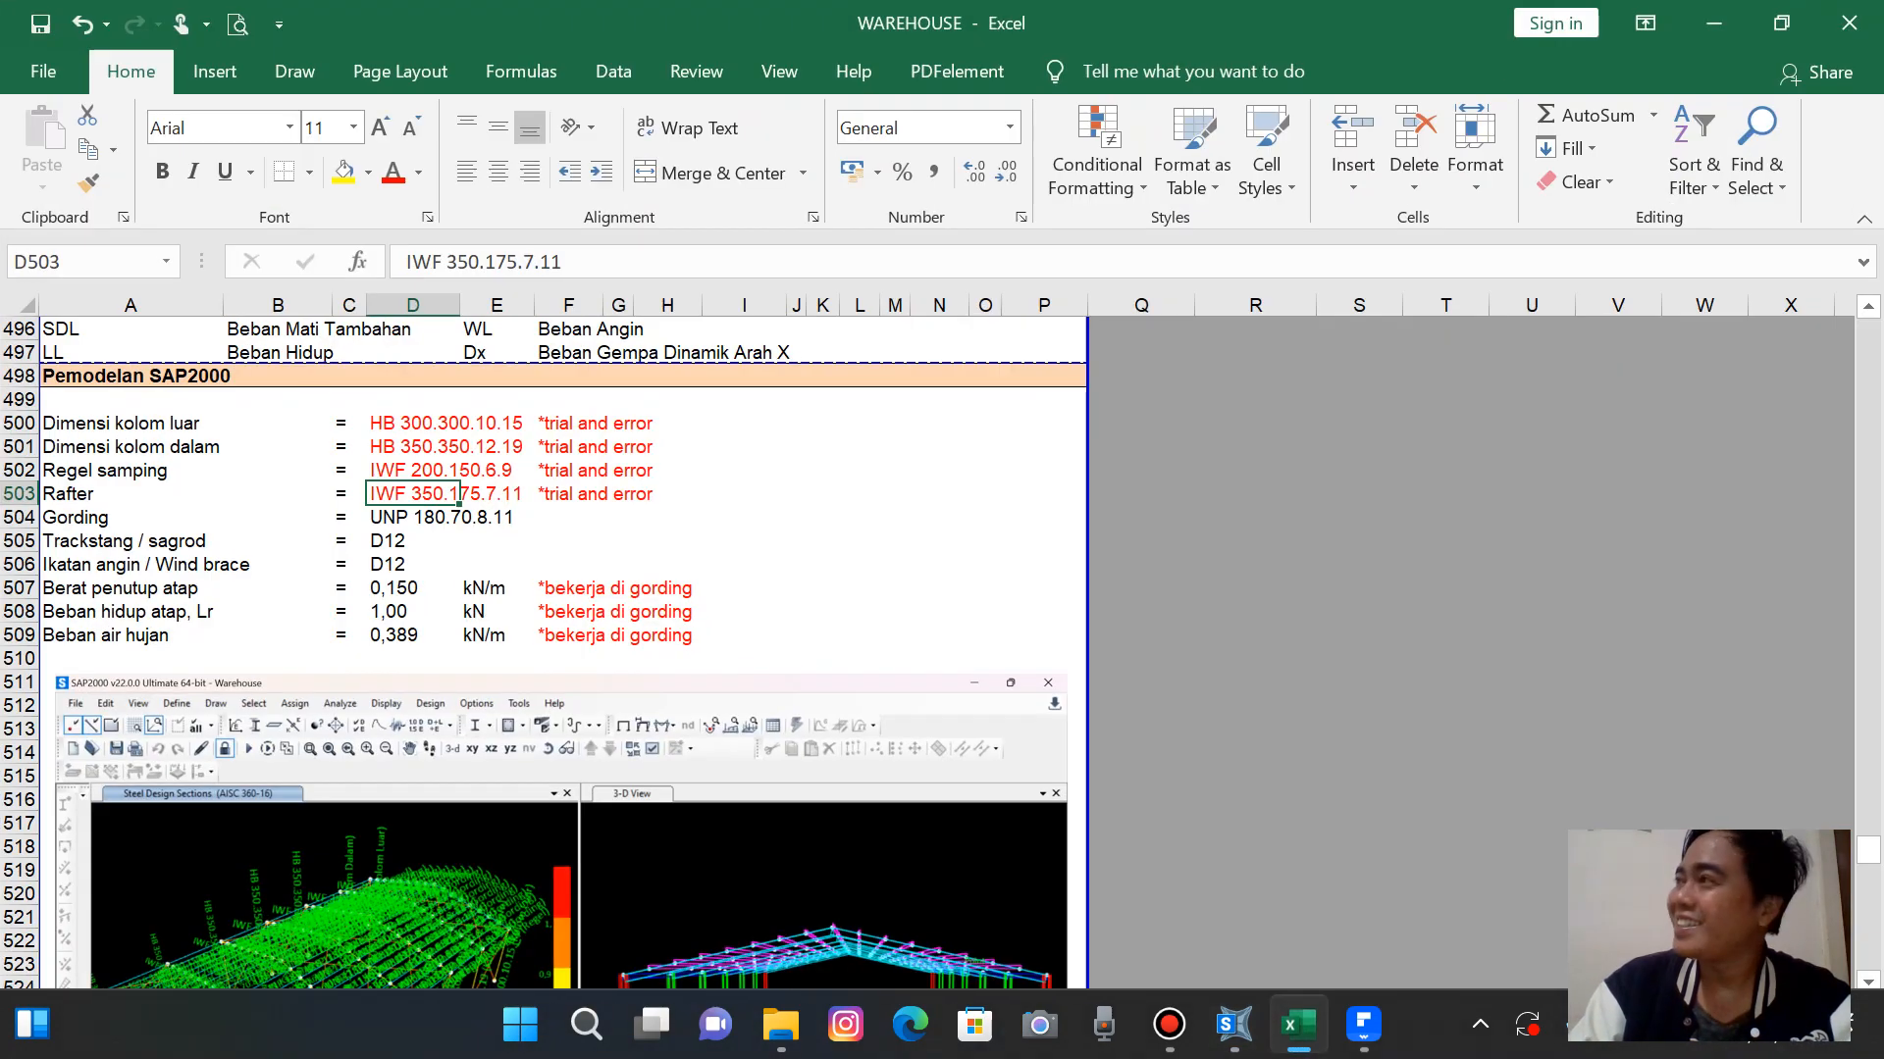
{"action": "key", "text": "alt+Tab"}
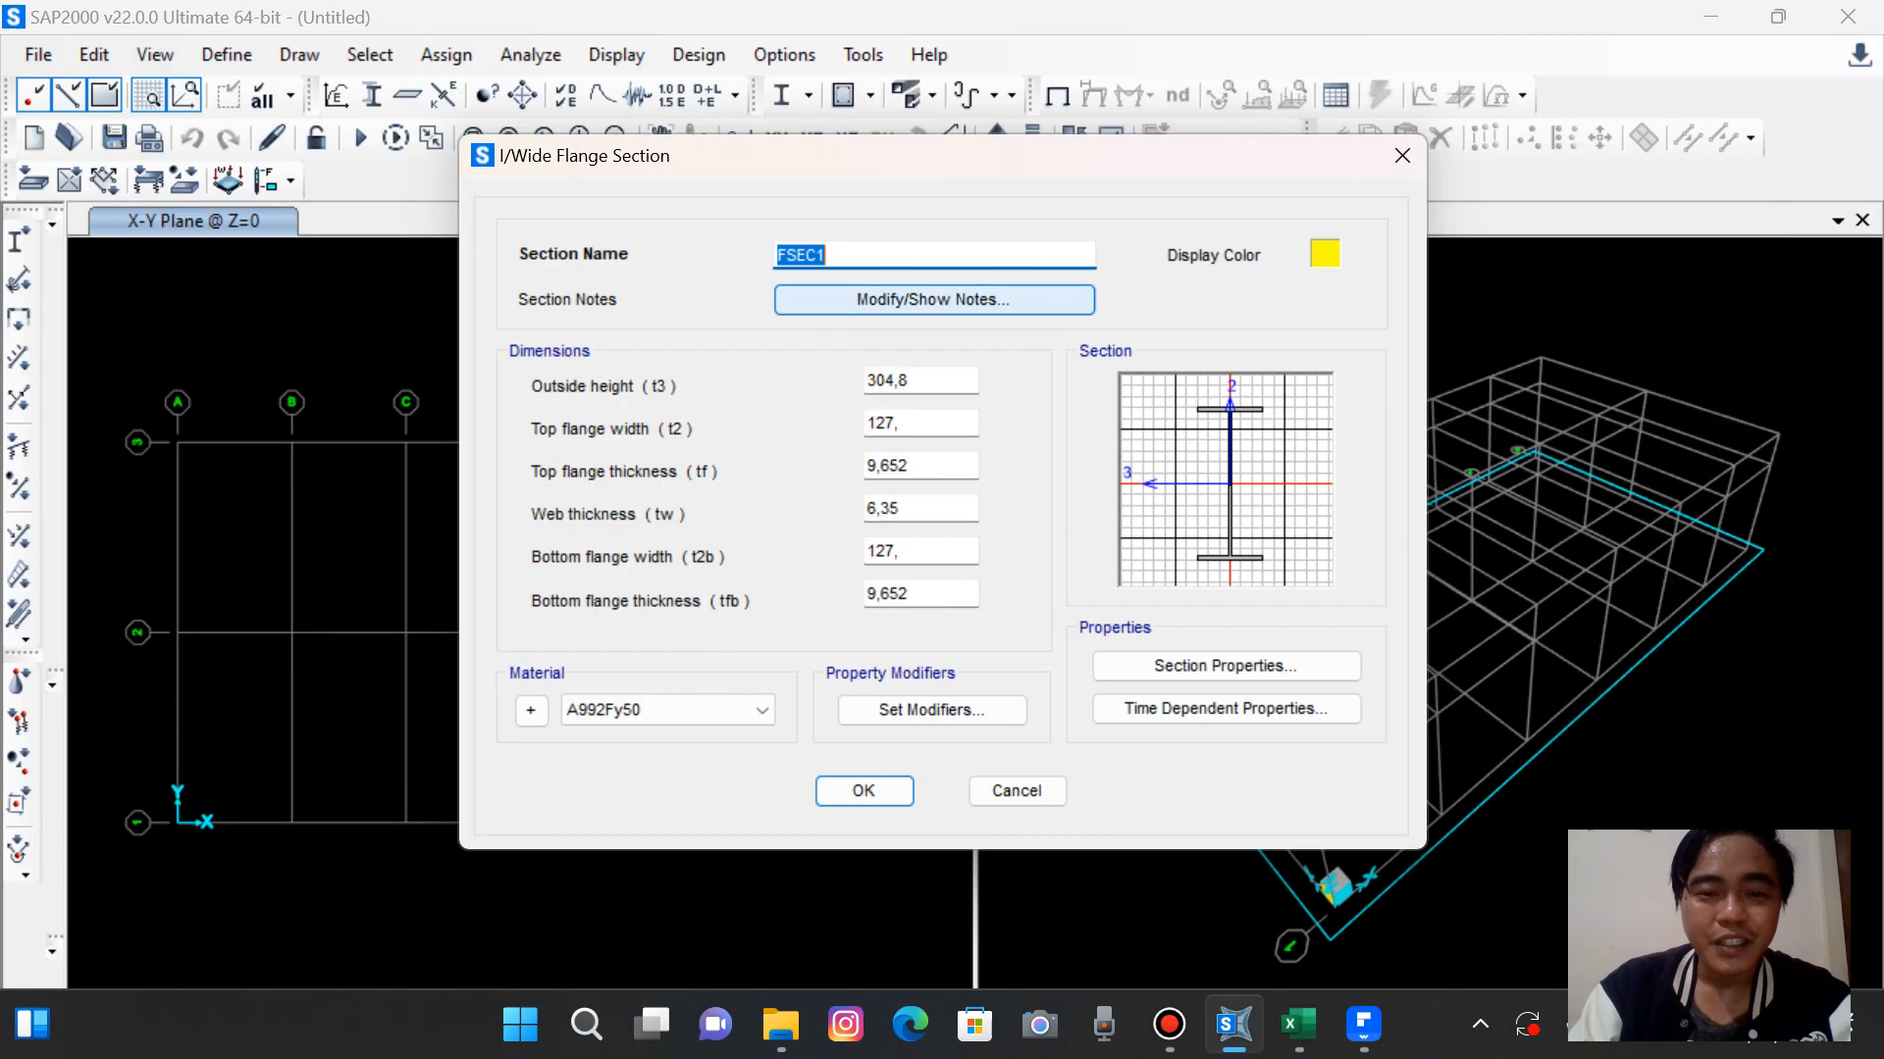
Name the rafter section IWF 350.175.7.11, checking the profile against the workbook
{"action": "type", "text": "IWF 350.175"}
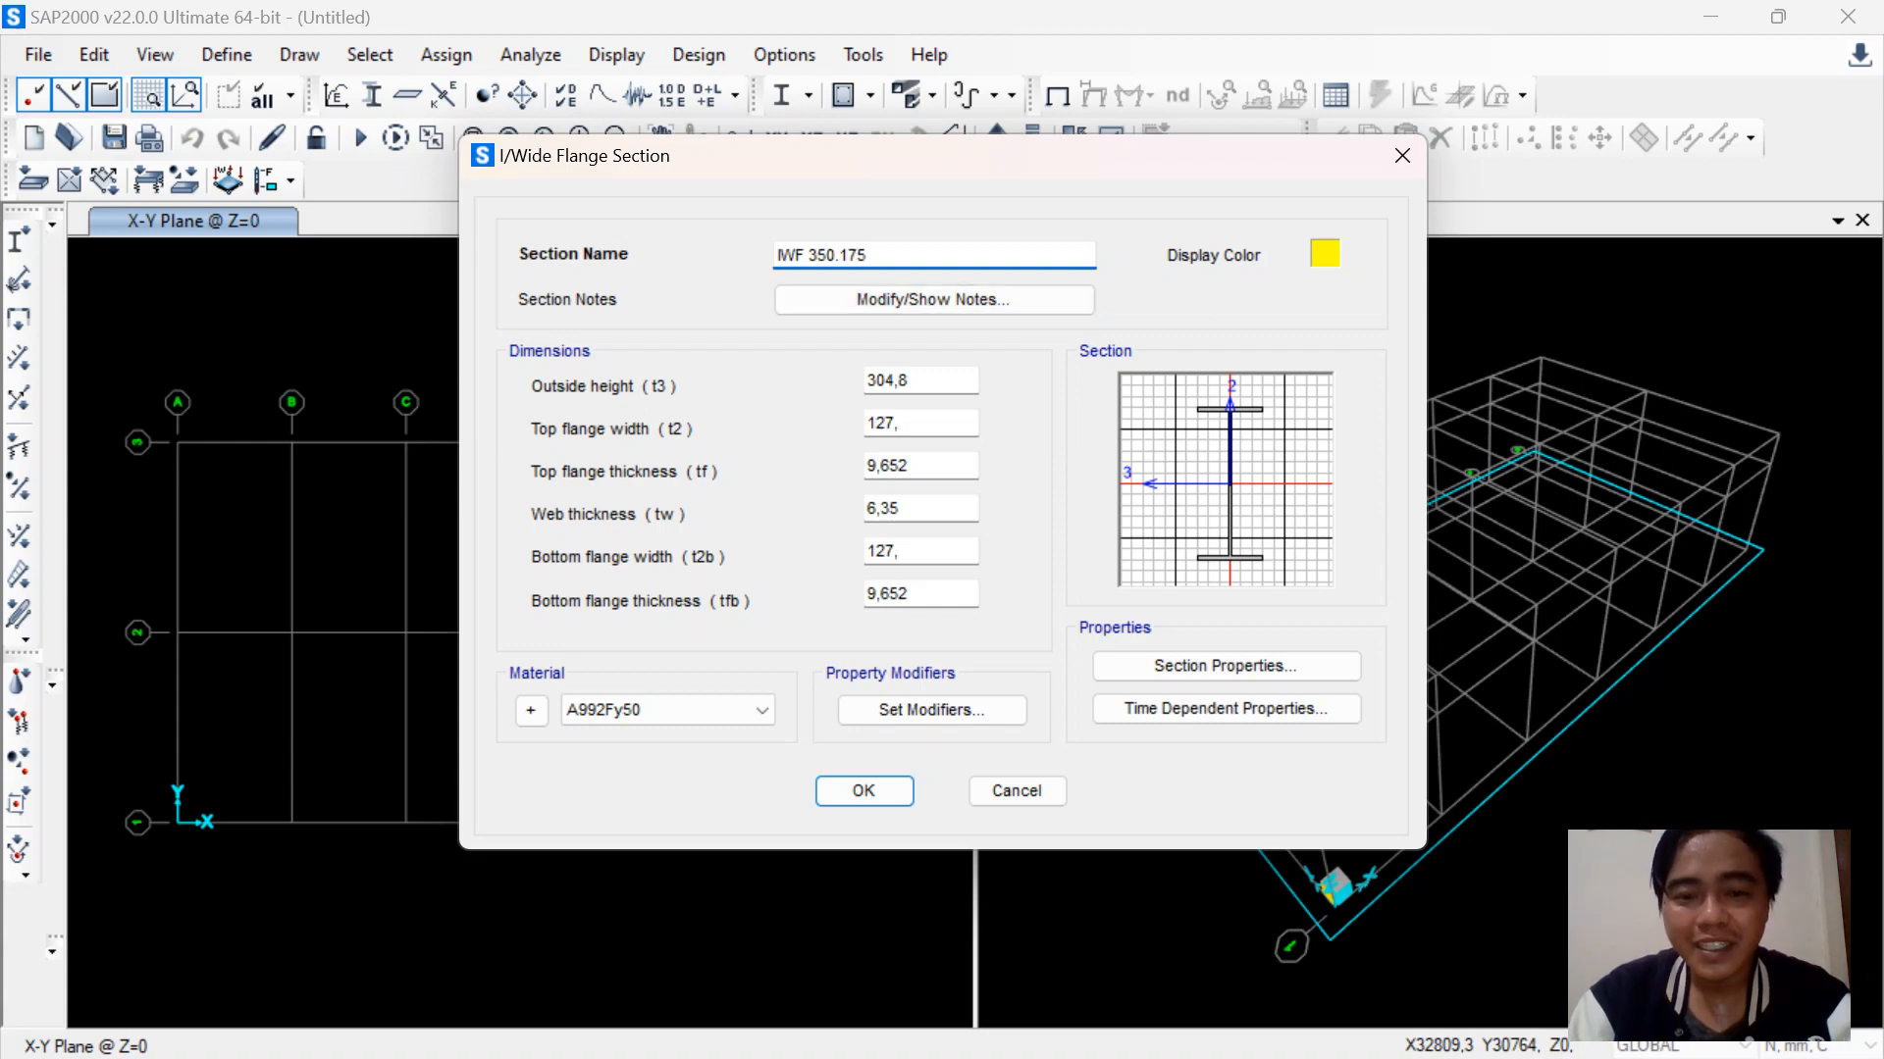
{"action": "left_click", "coordinate": [1298, 1024]}
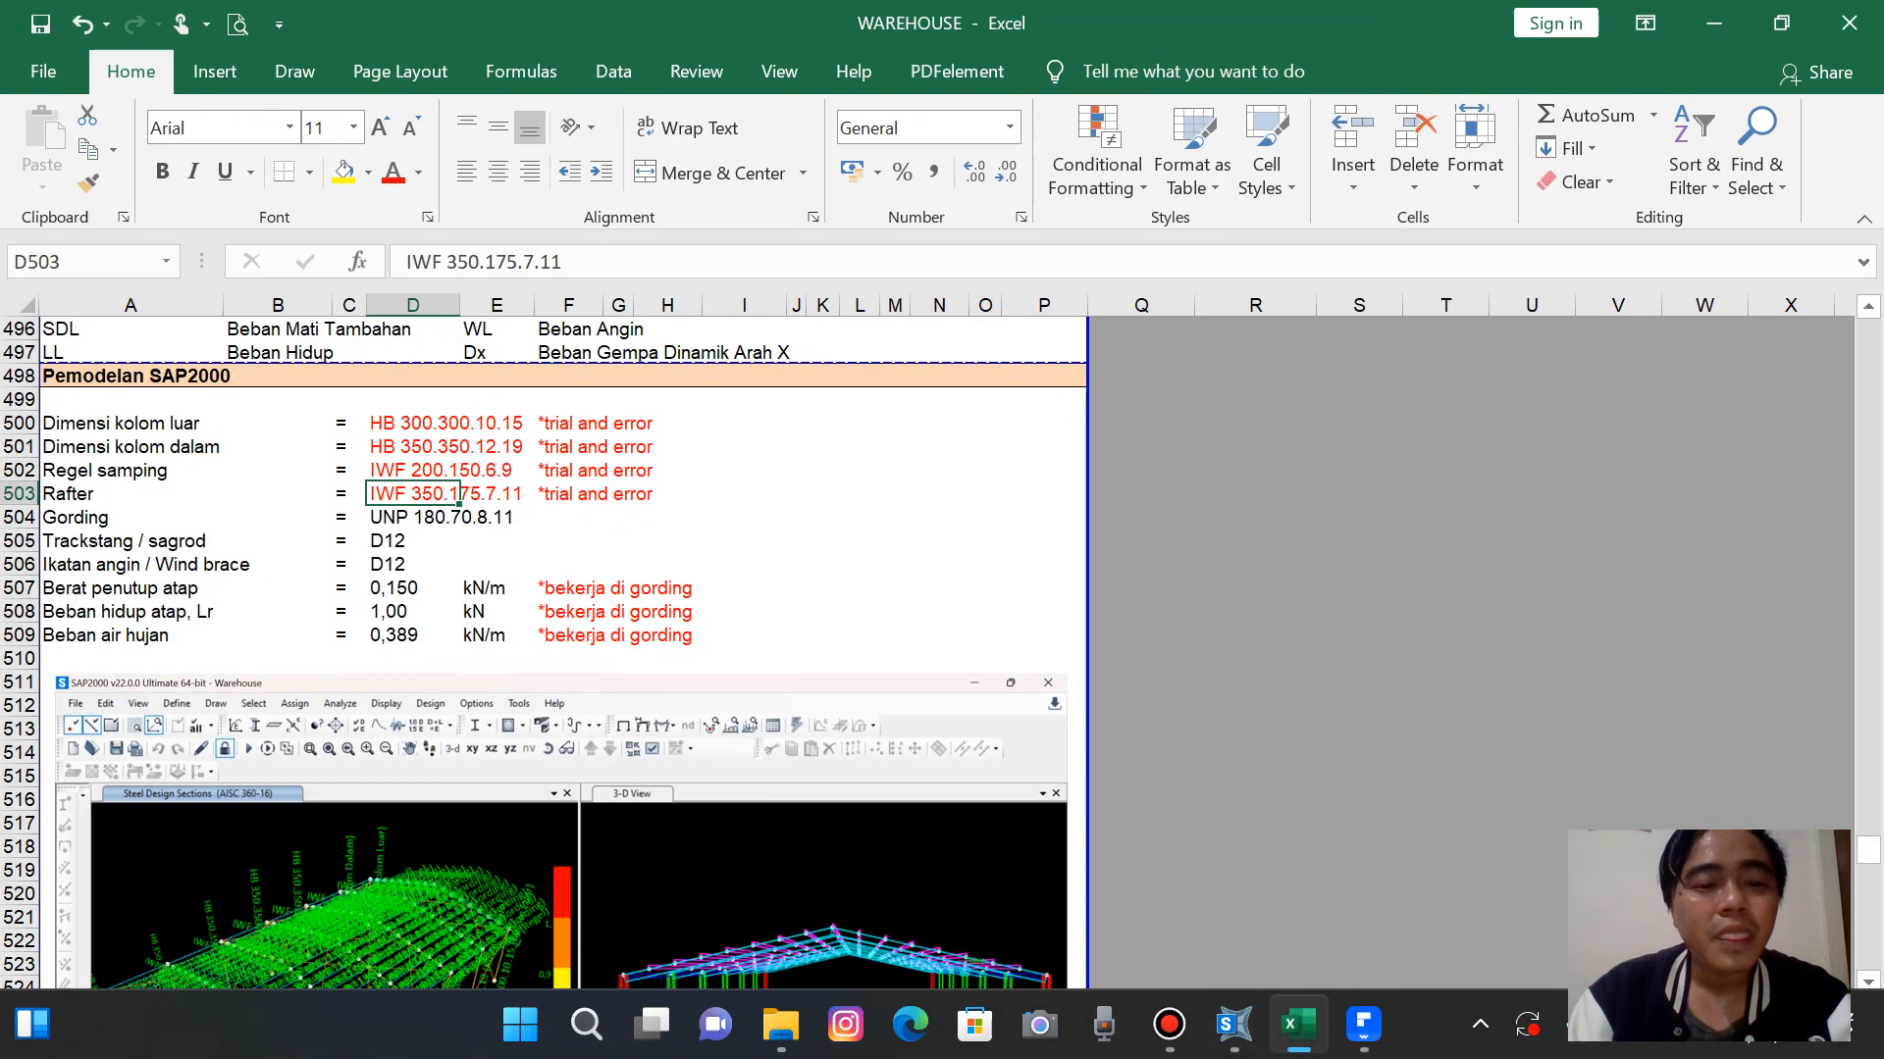
{"action": "key", "text": "alt+Tab"}
{"action": "type", "text": ".7.11"}
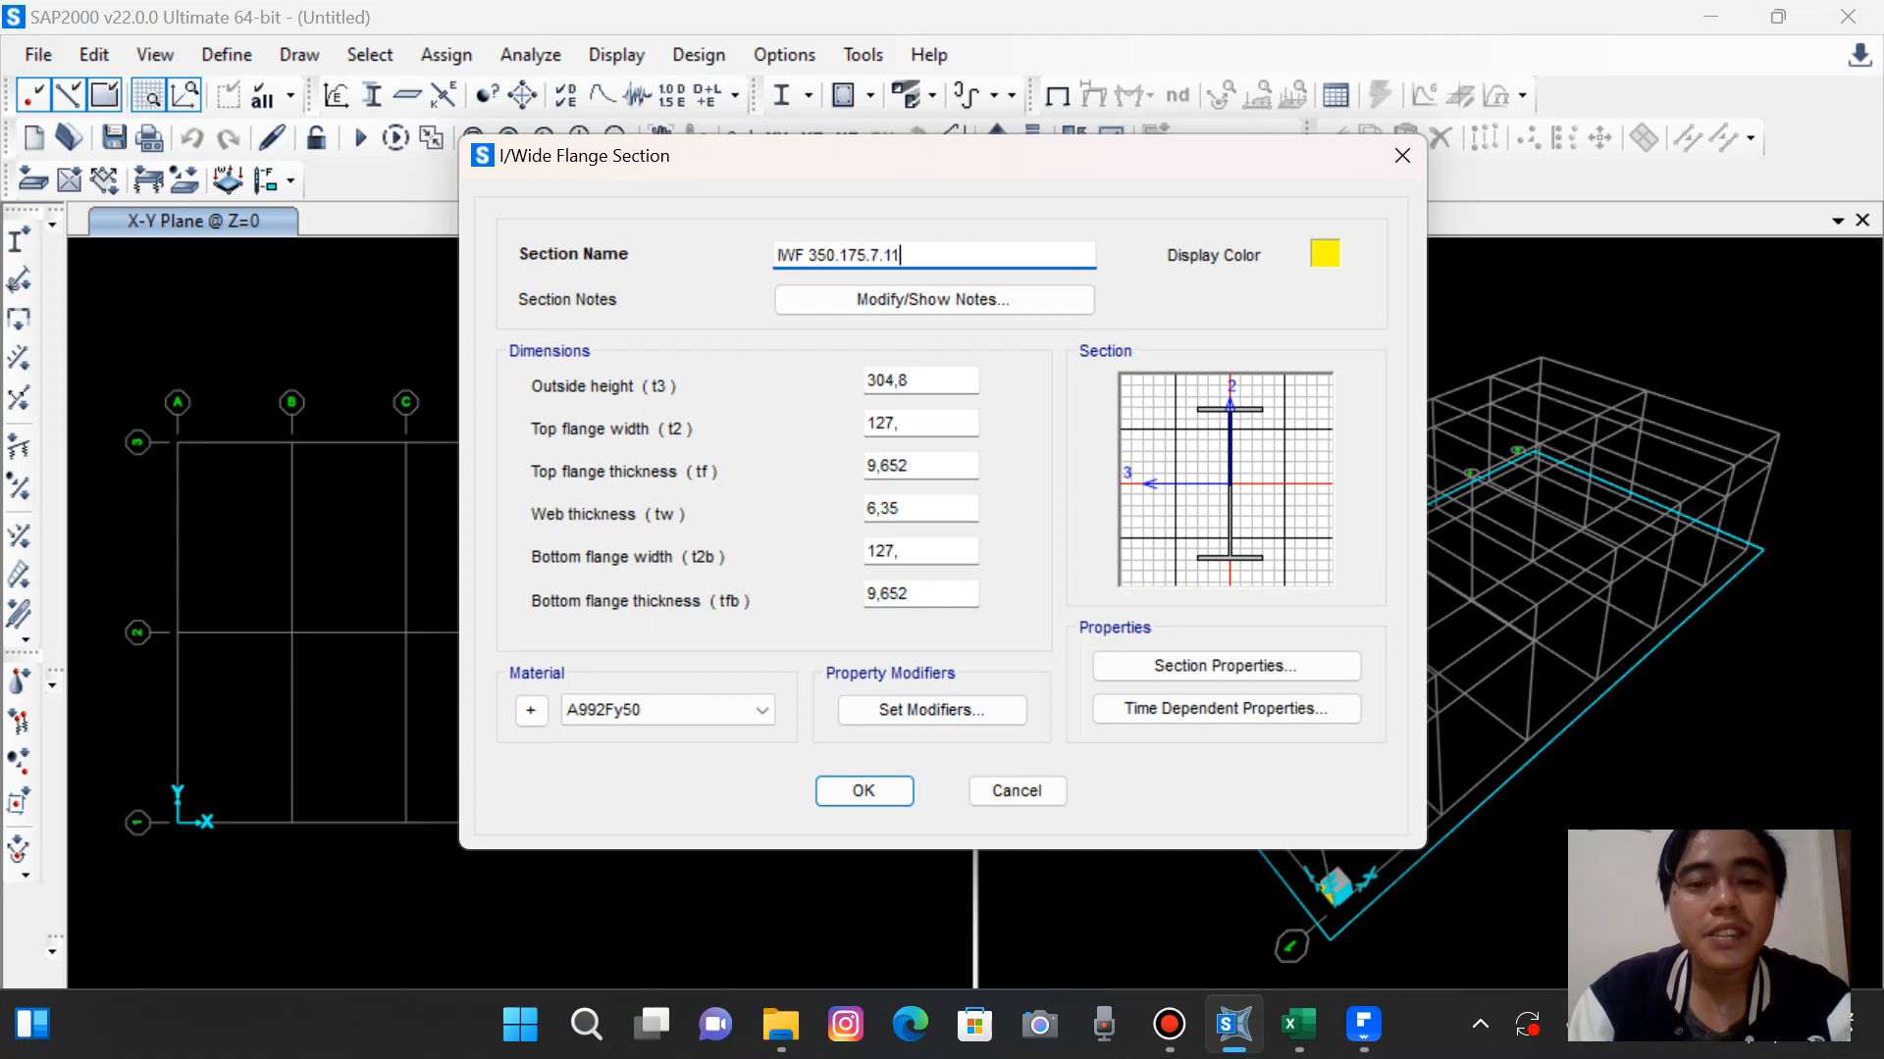
Set the IWF 350.175.7.11 section's outside height to 350 mm and its top and bottom flange widths to 175 mm
{"action": "key", "text": "Tab"}
{"action": "key", "text": "Tab"}
{"action": "type", "text": "350"}
{"action": "key", "text": "Tab"}
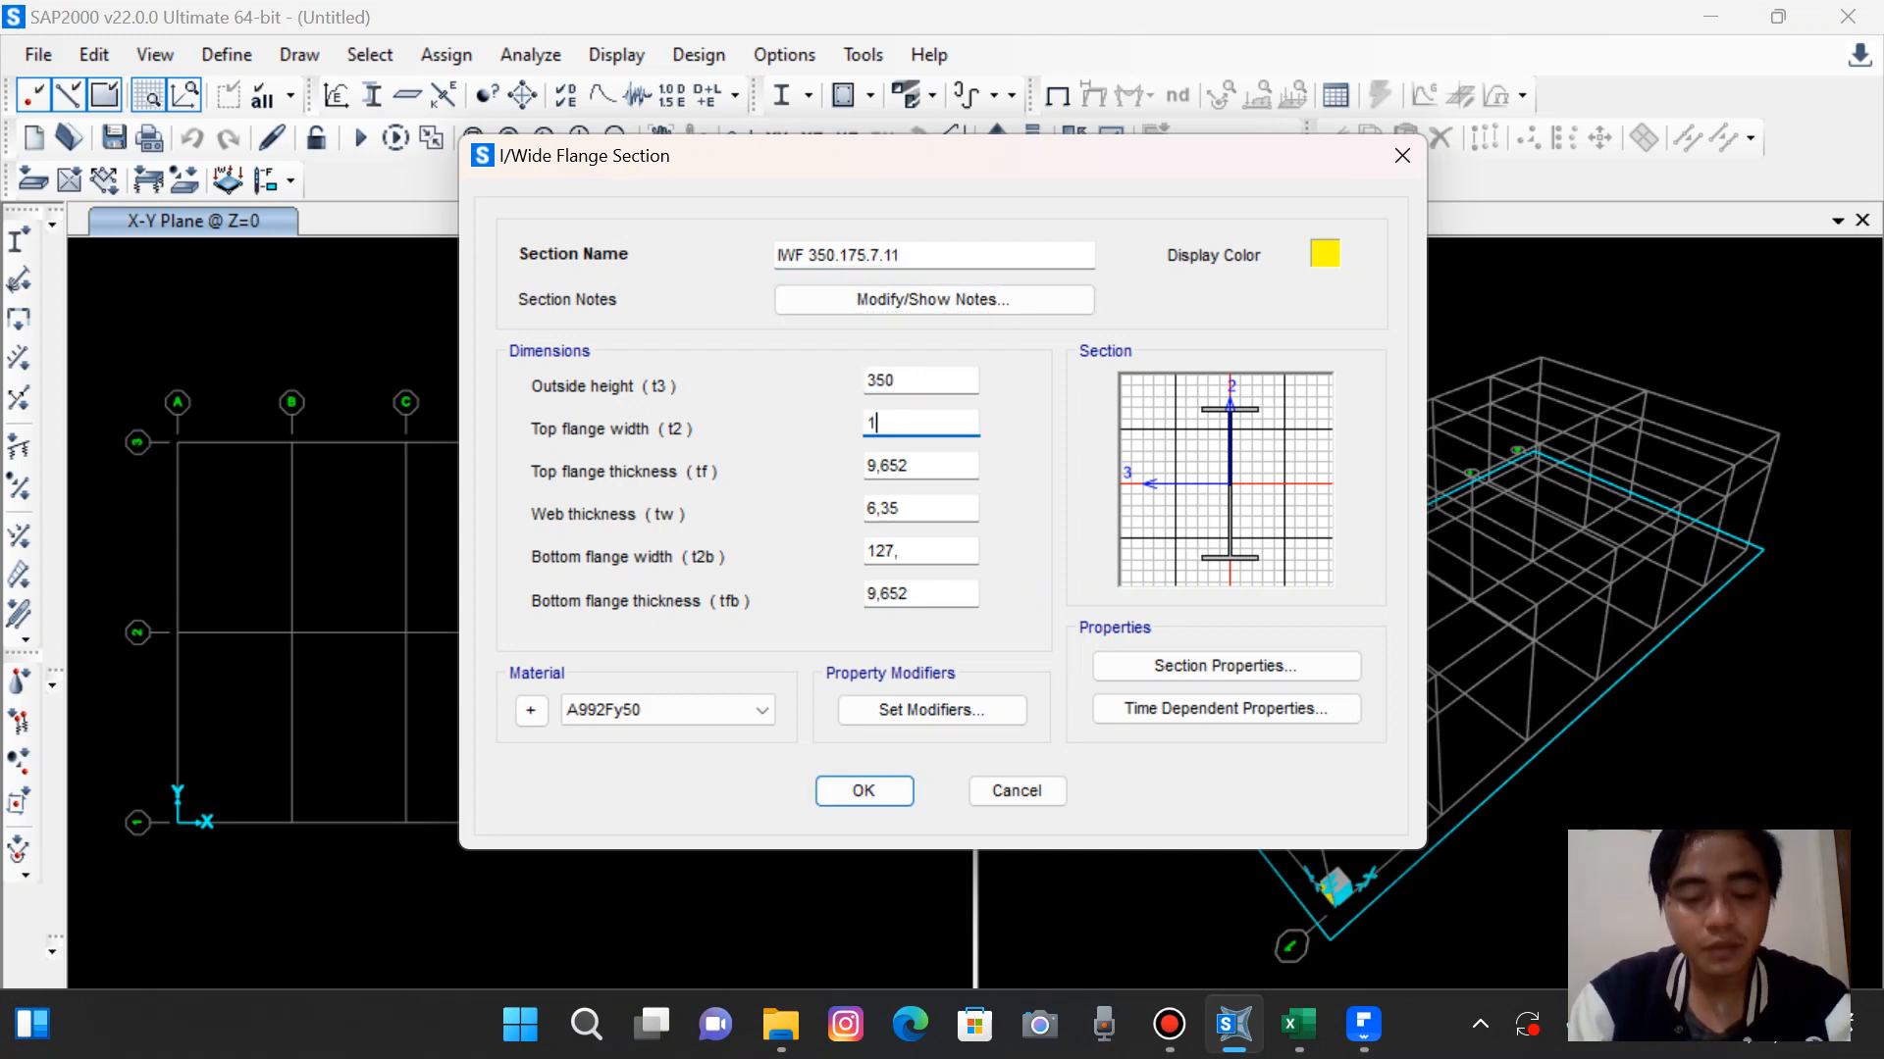
{"action": "type", "text": "175"}
{"action": "key", "text": "Tab"}
{"action": "key", "text": "Tab"}
{"action": "key", "text": "Tab"}
{"action": "type", "text": "175"}
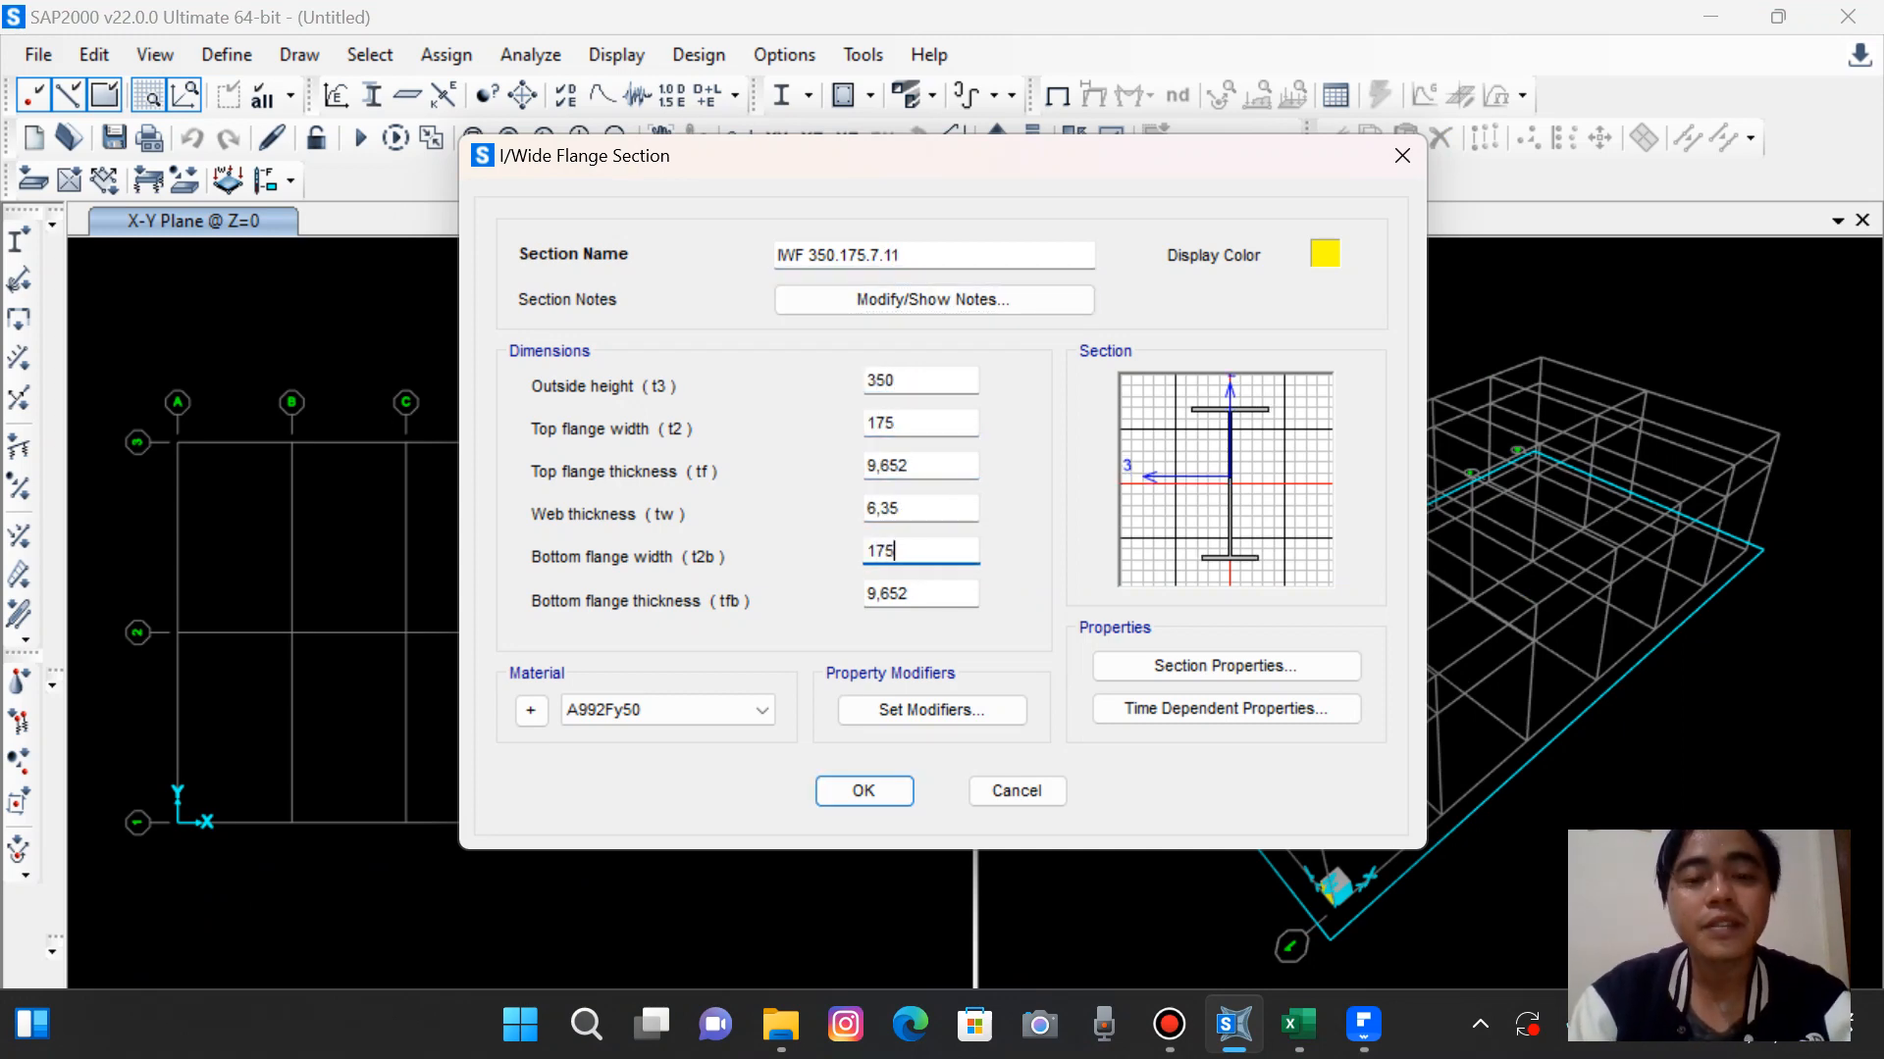
Set the IWF 350.175.7.11 section's web thickness to 7 mm and both flange thicknesses to 11 mm
{"action": "key", "text": "shift+Tab"}
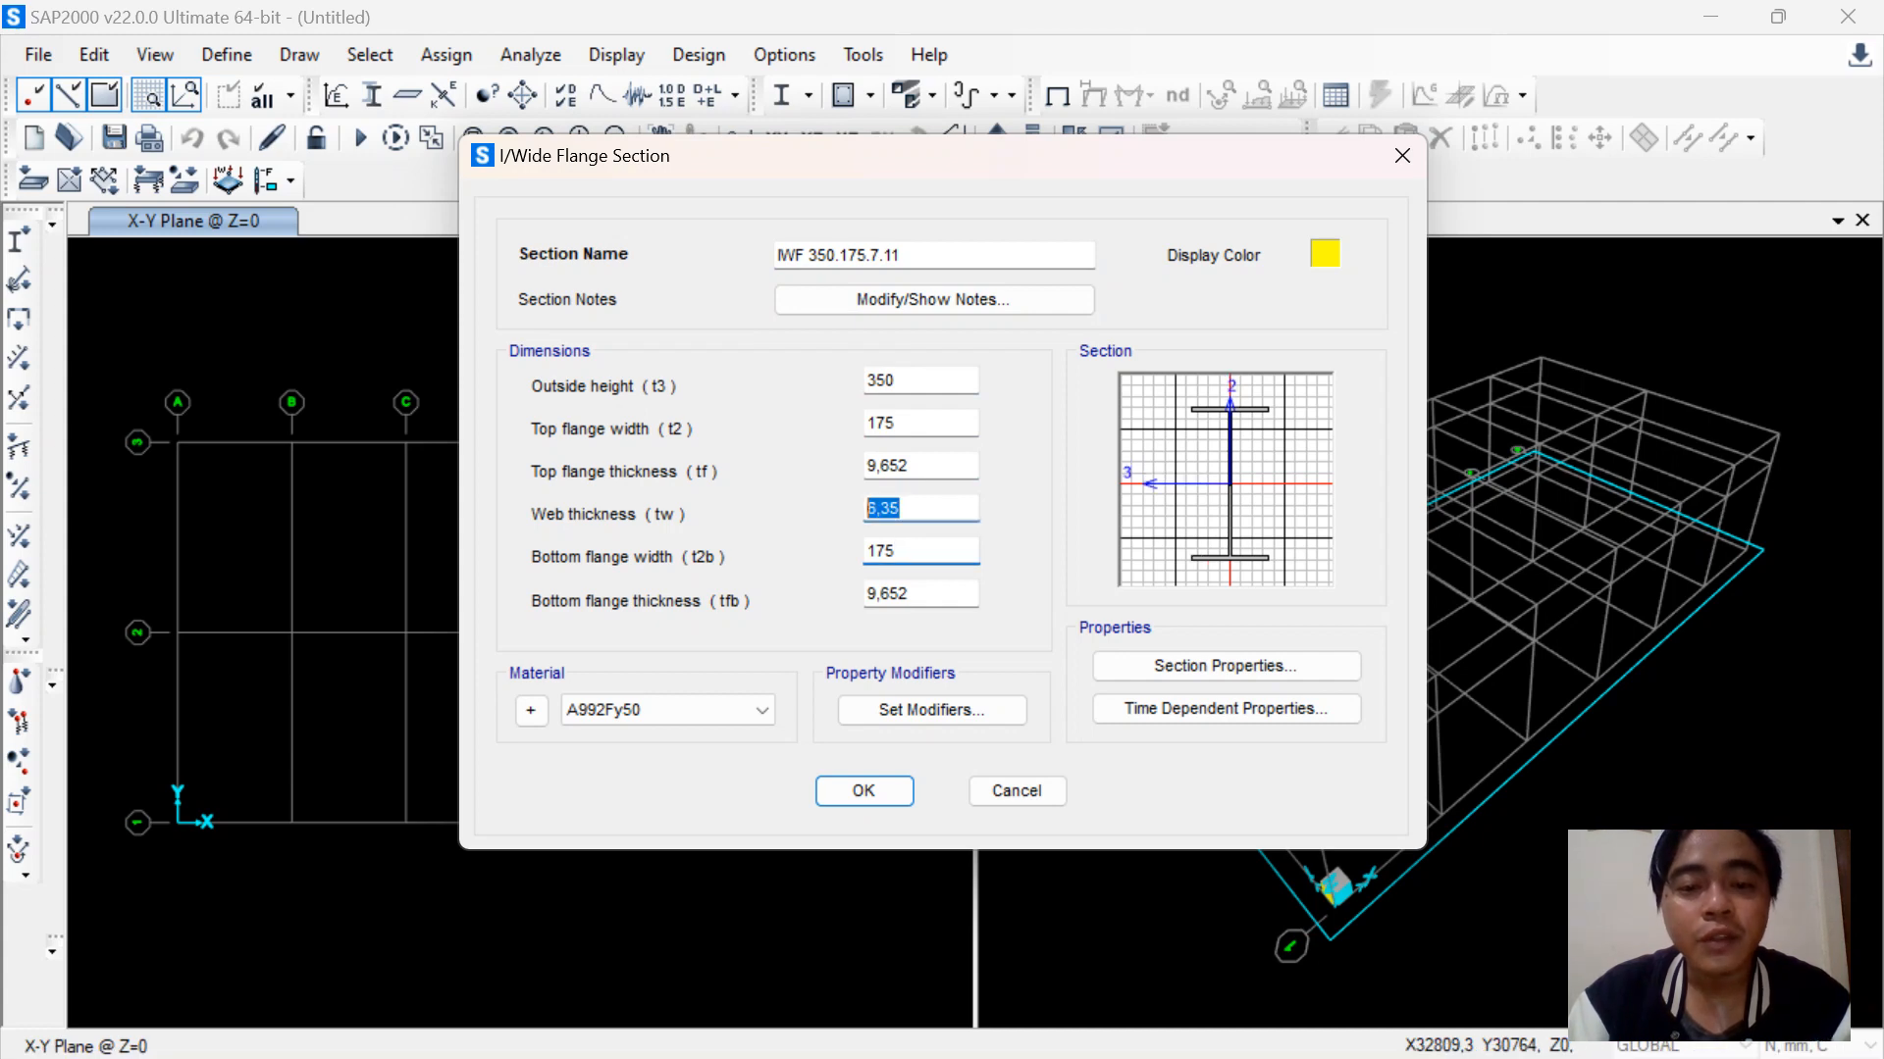
{"action": "type", "text": "7"}
{"action": "key", "text": "shift+Tab"}
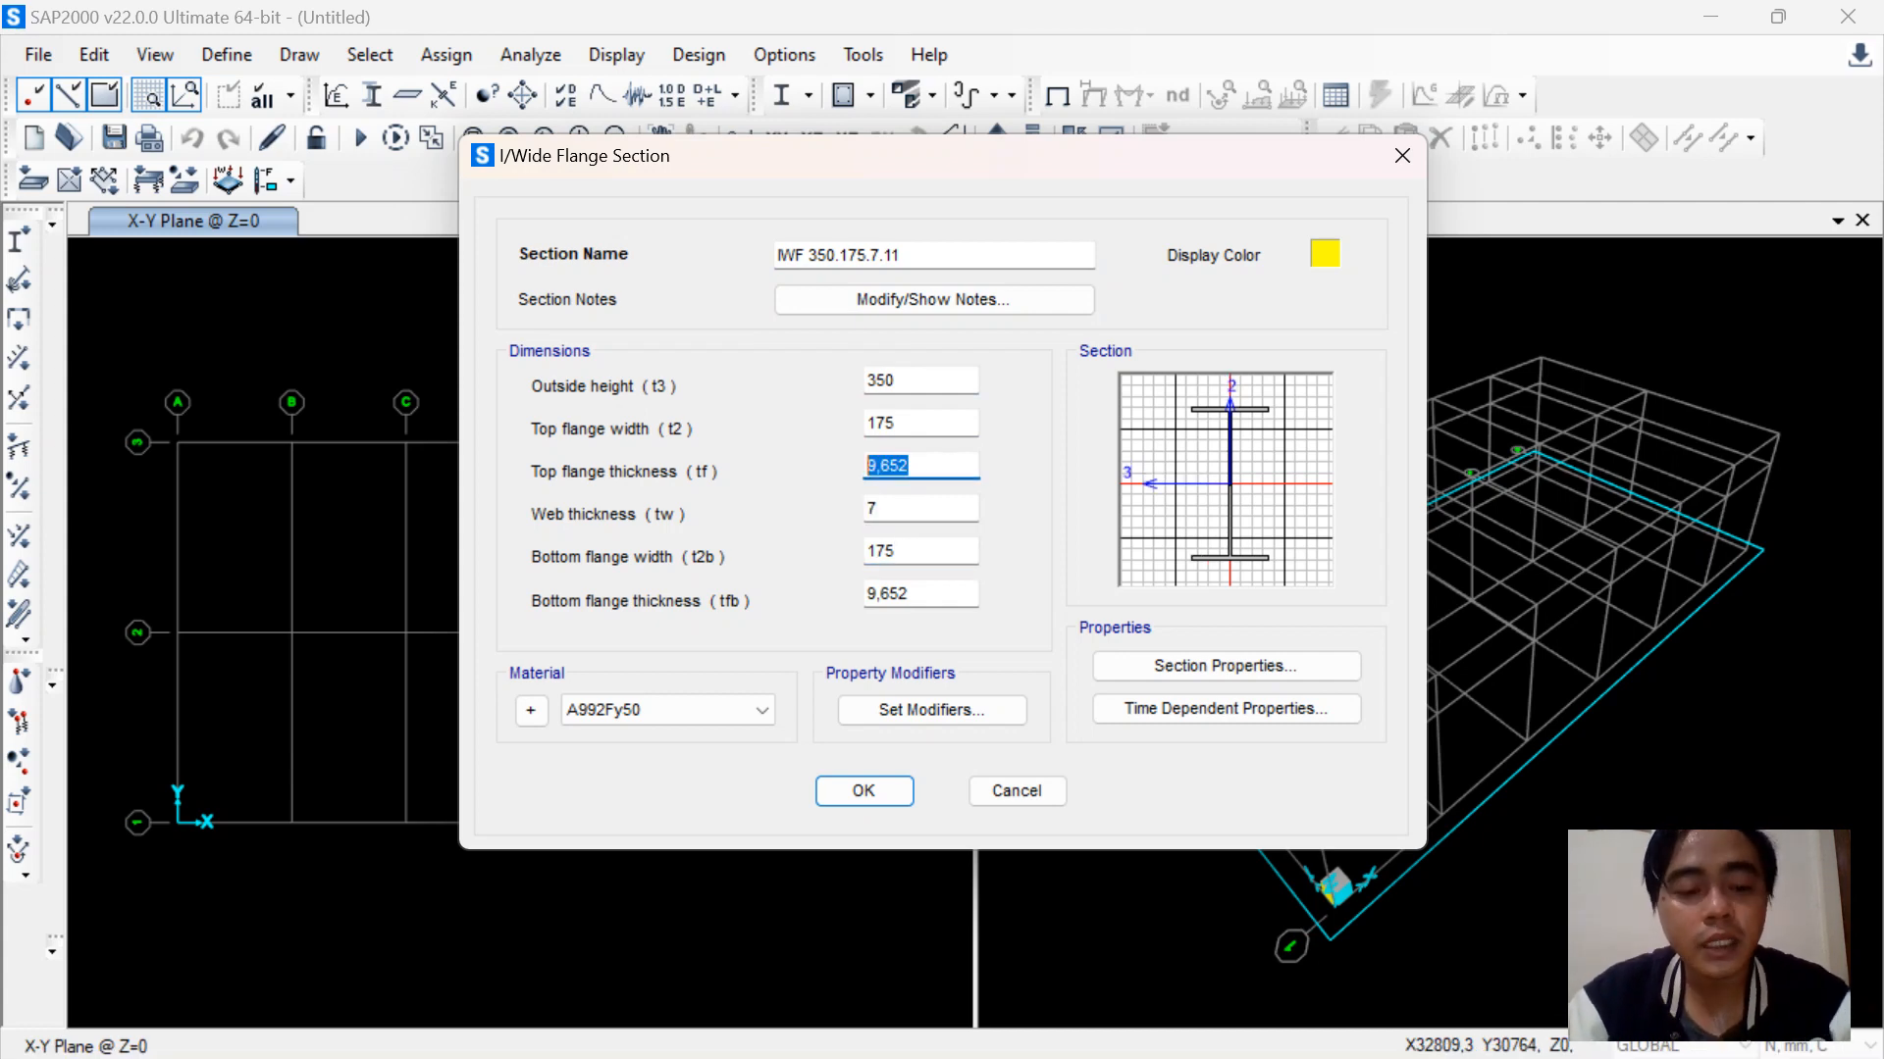
{"action": "type", "text": "11"}
{"action": "key", "text": "Tab"}
{"action": "key", "text": "Tab"}
{"action": "key", "text": "Tab"}
{"action": "type", "text": "11"}
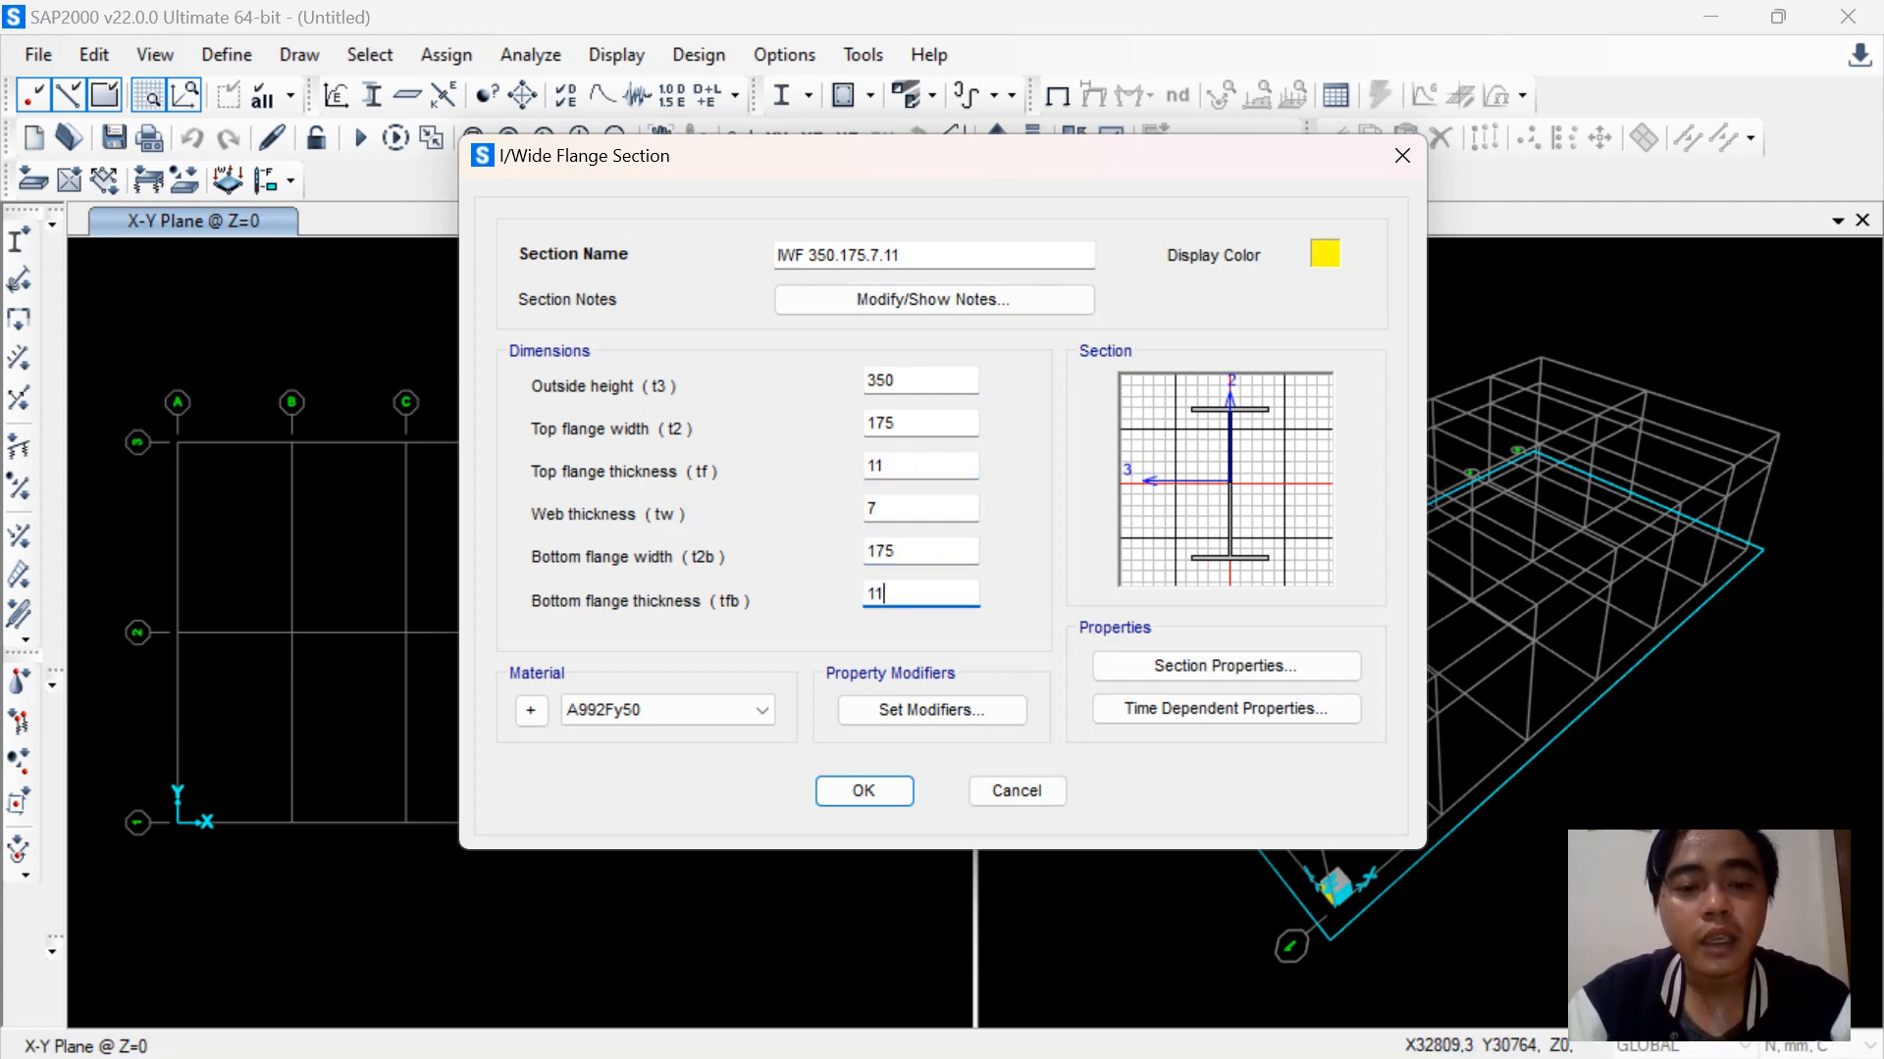
Assign the SS400 material to the IWF 350.175.7.11 section and save it
{"action": "left_click", "coordinate": [687, 711]}
{"action": "left_click", "coordinate": [677, 801]}
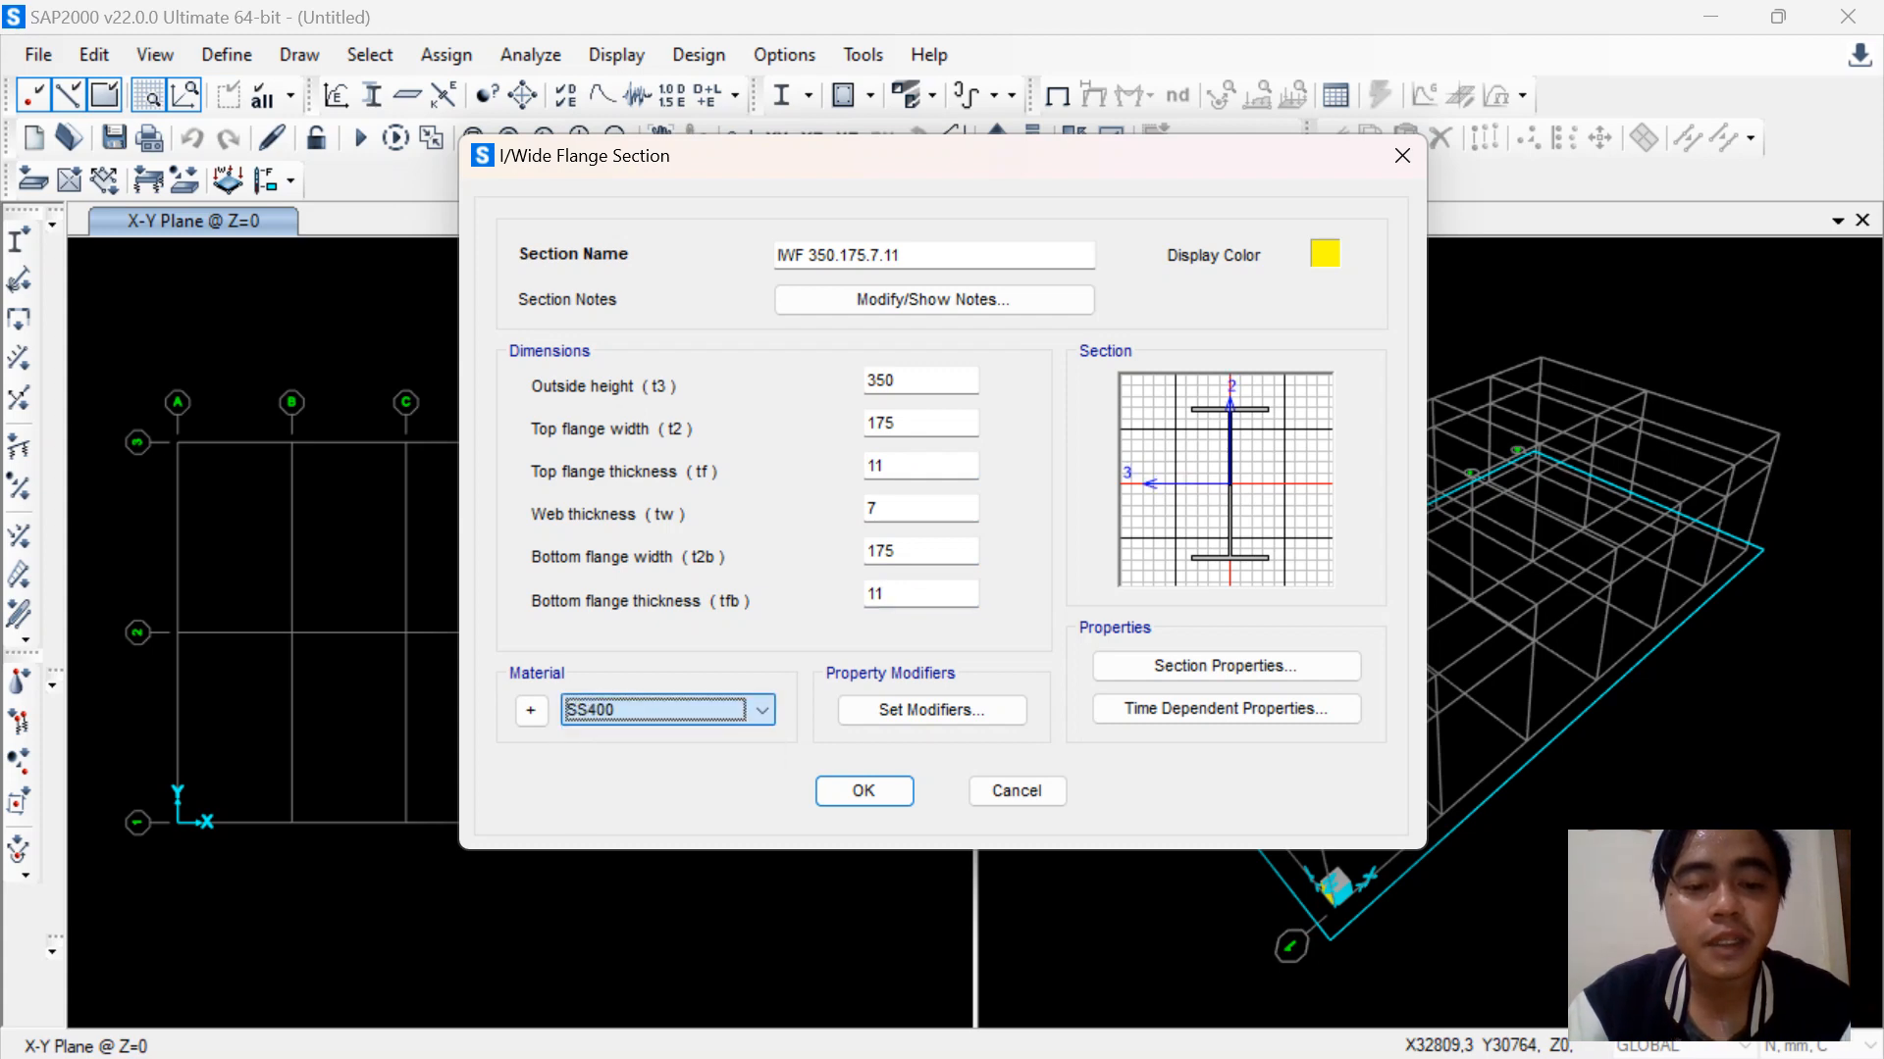
{"action": "key", "text": "Return"}
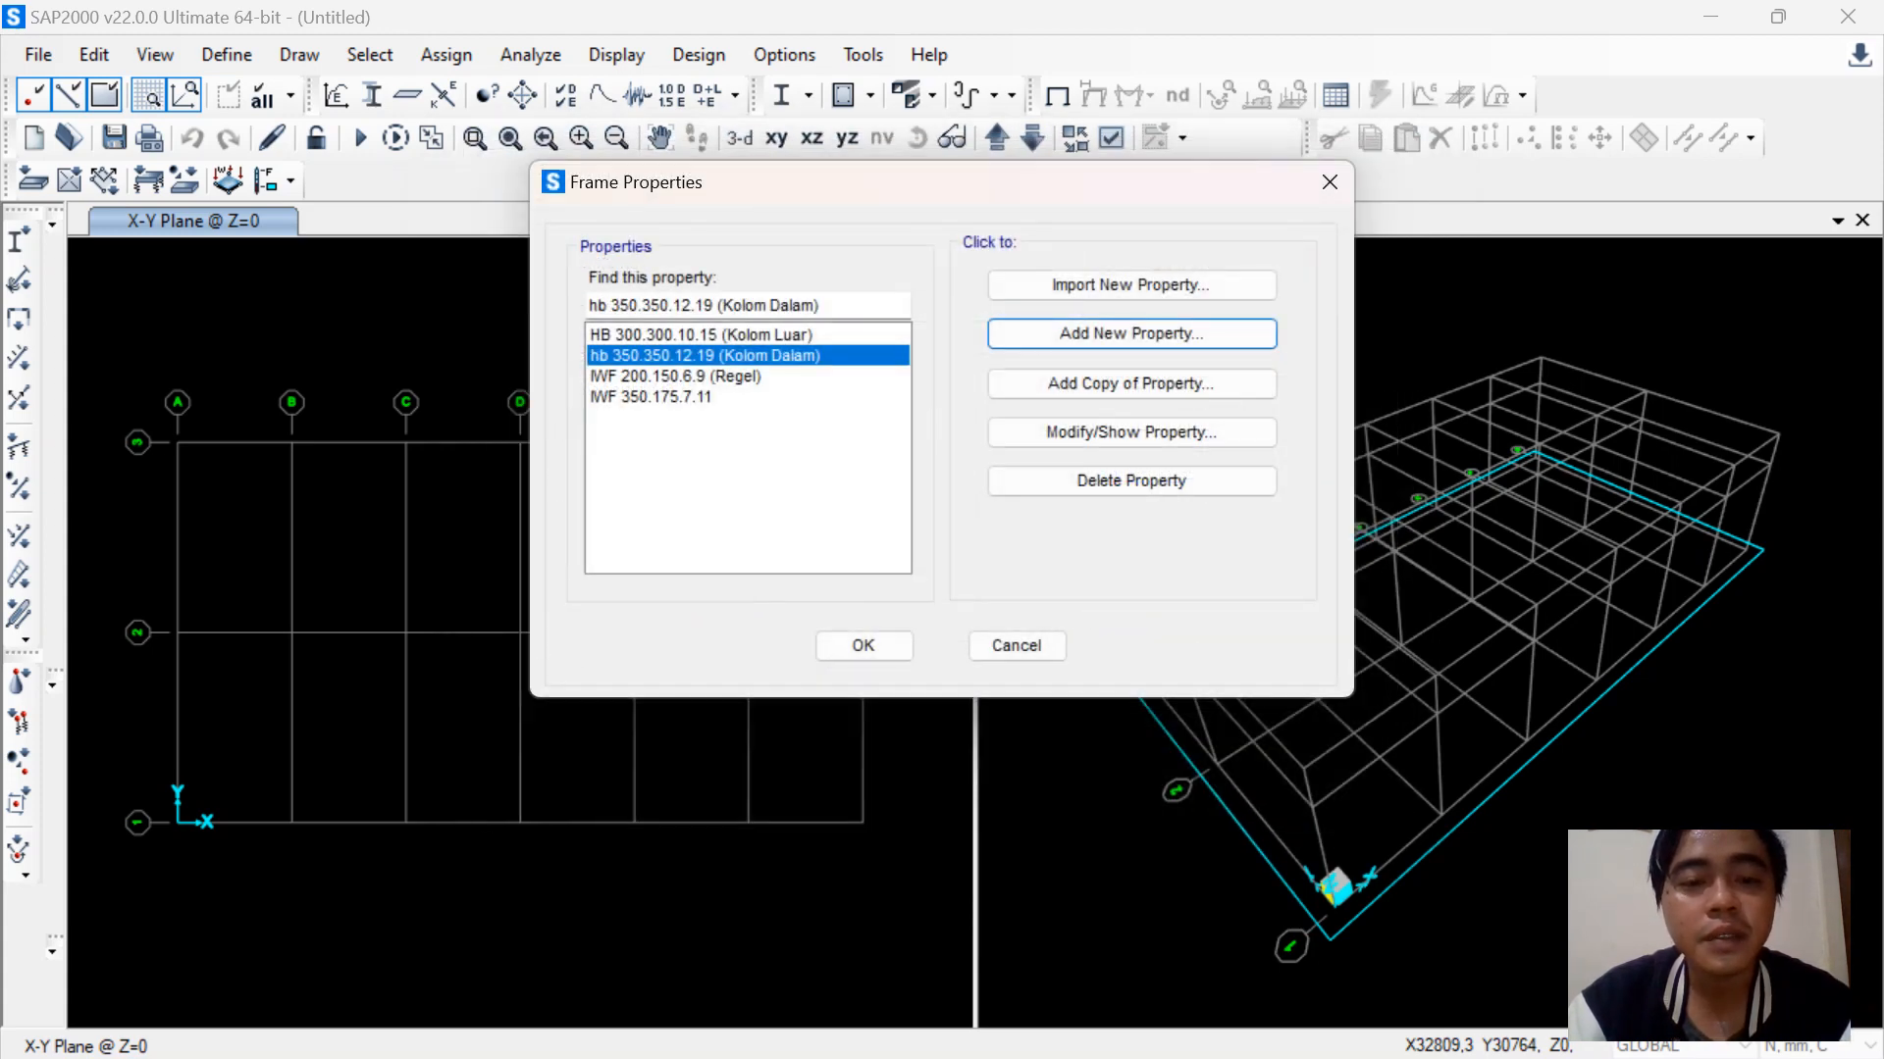
Review the dimensions and material of the outer column, inner column and Regel frame sections in turn
{"action": "left_click", "coordinate": [701, 335]}
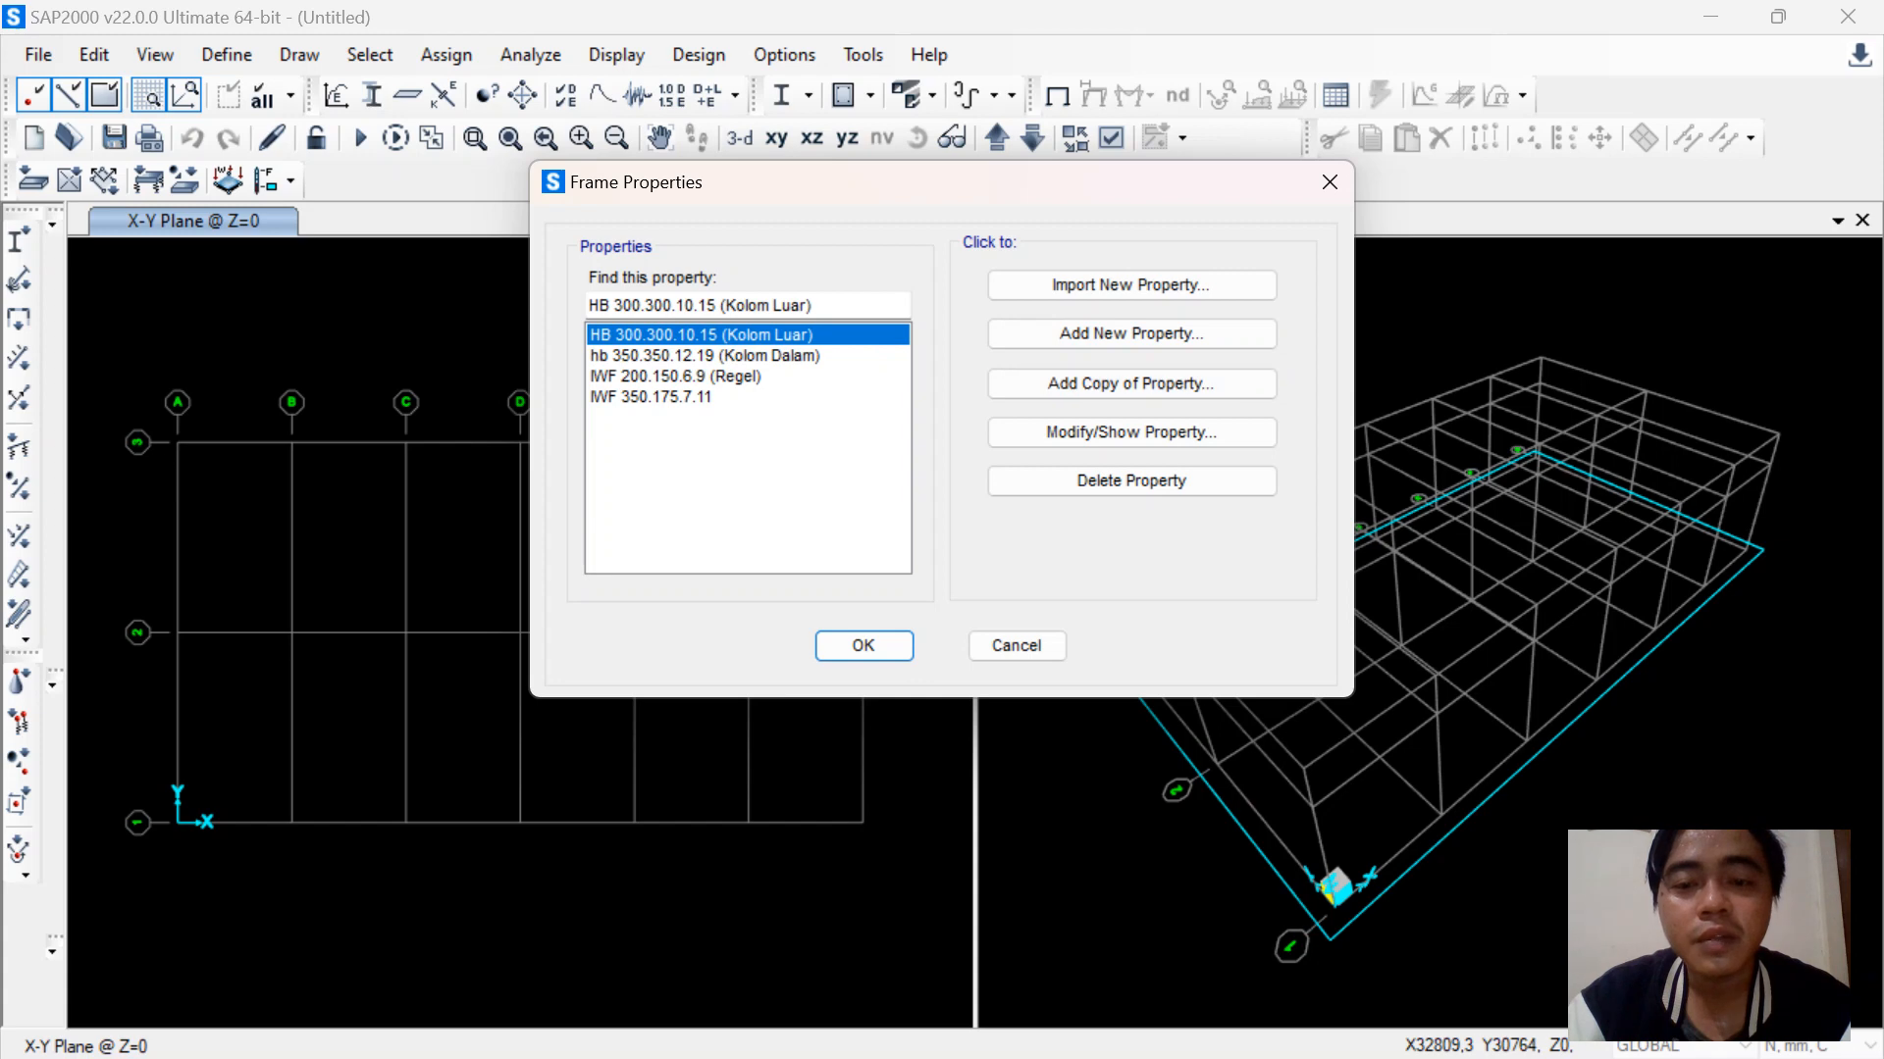
{"action": "left_click", "coordinate": [1131, 432]}
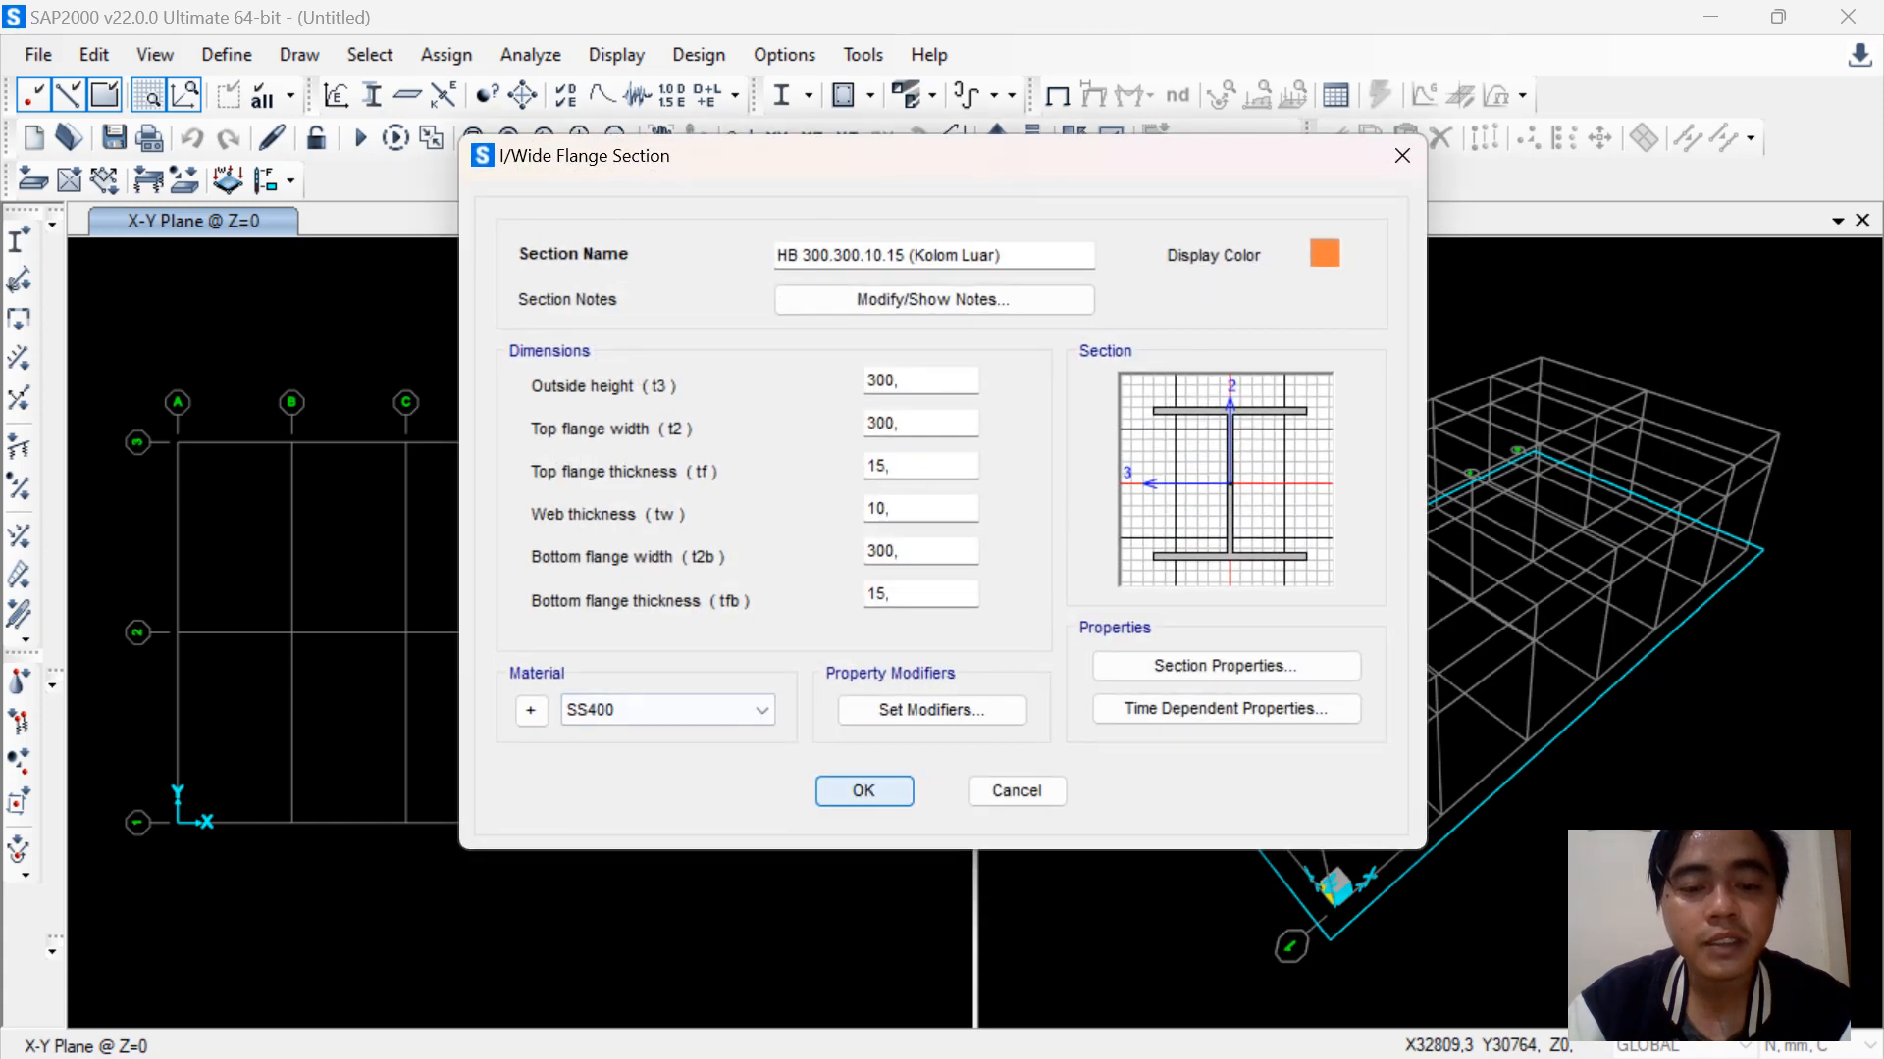
{"action": "left_click", "coordinate": [863, 791]}
{"action": "left_click", "coordinate": [703, 356]}
{"action": "left_click", "coordinate": [1131, 432]}
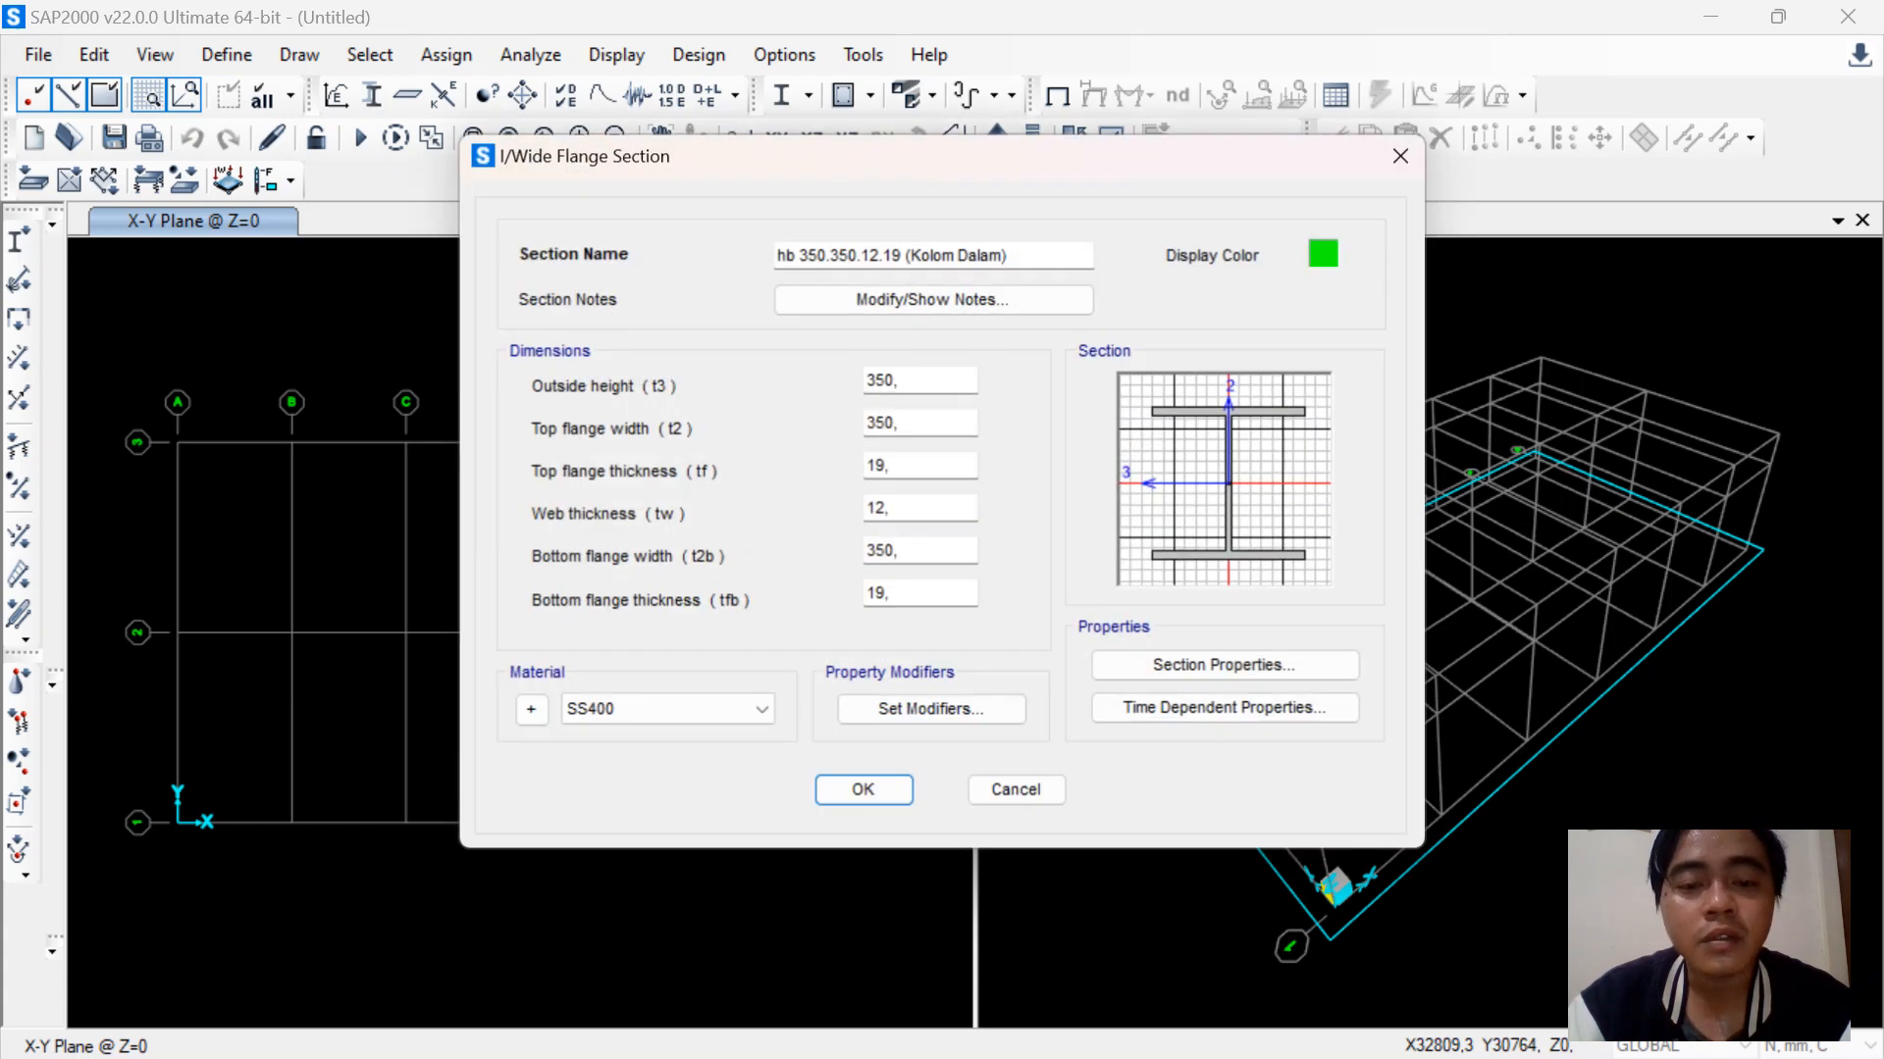
{"action": "left_click", "coordinate": [863, 791]}
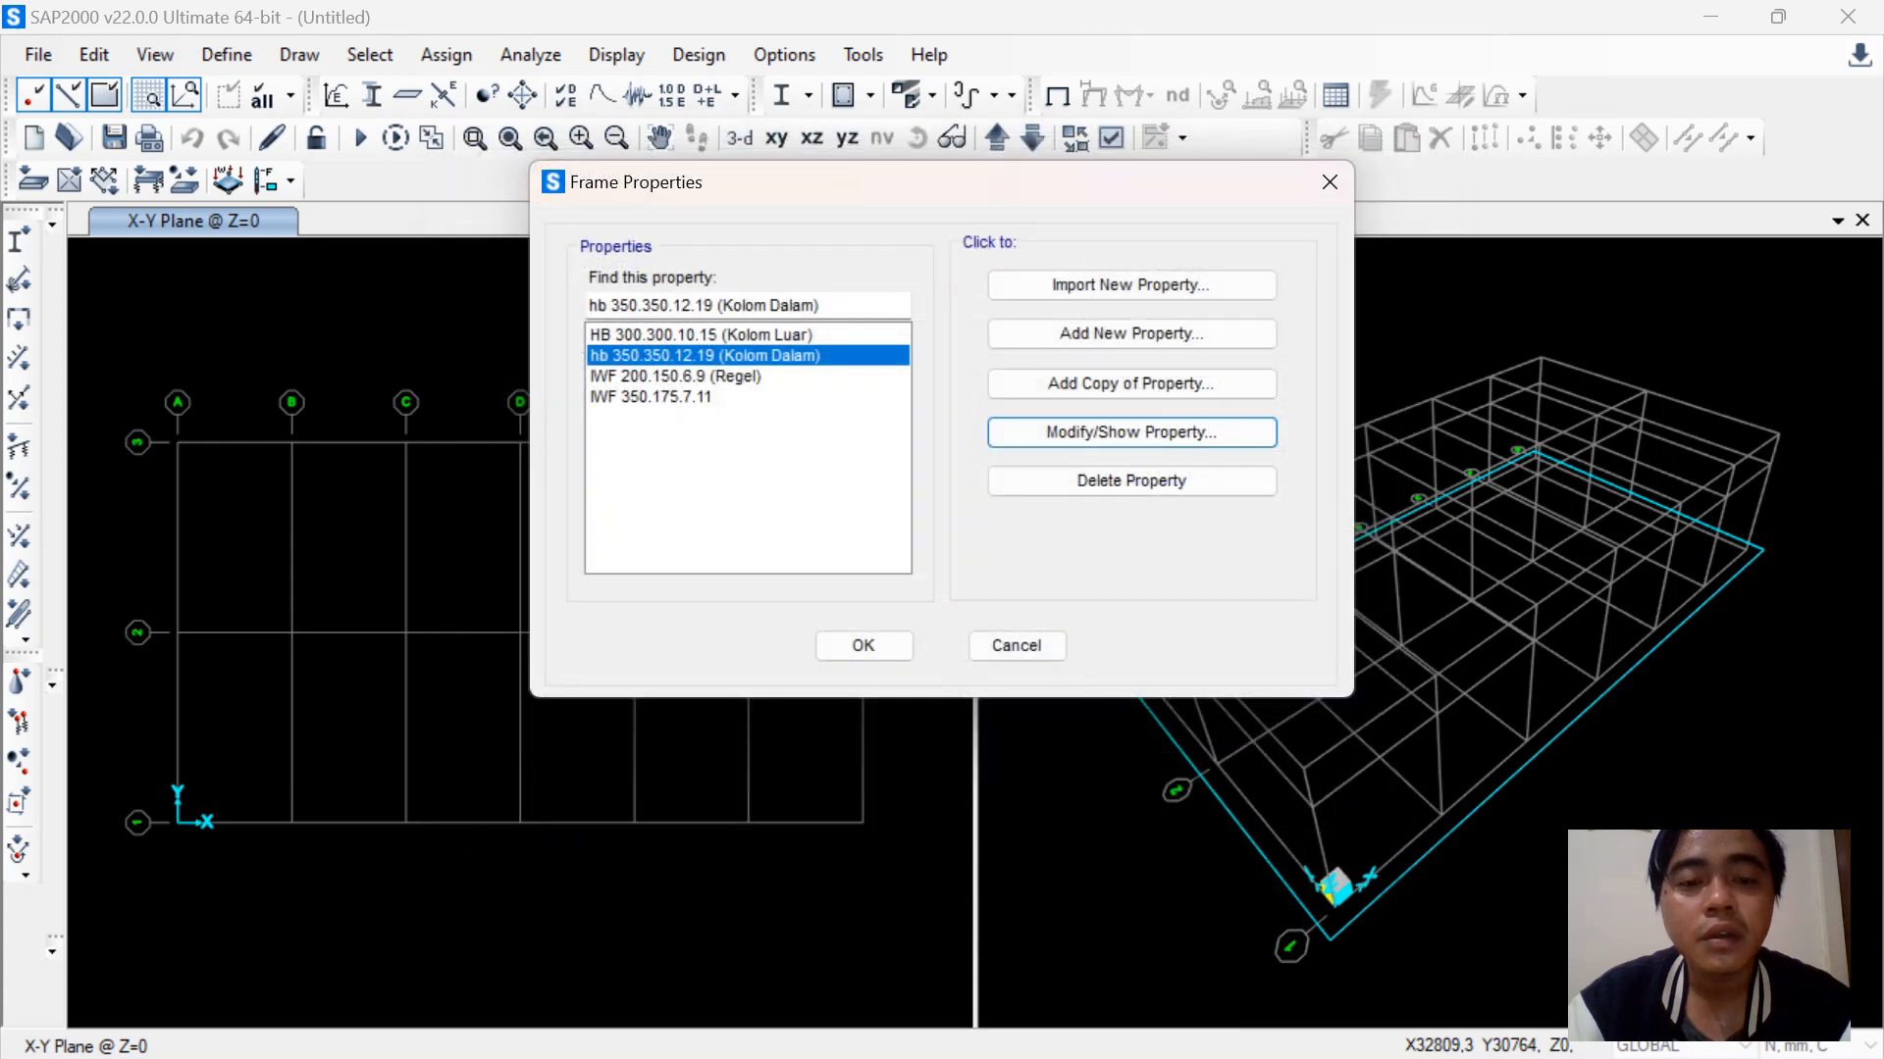
{"action": "left_click", "coordinate": [687, 376]}
{"action": "left_click", "coordinate": [1131, 431]}
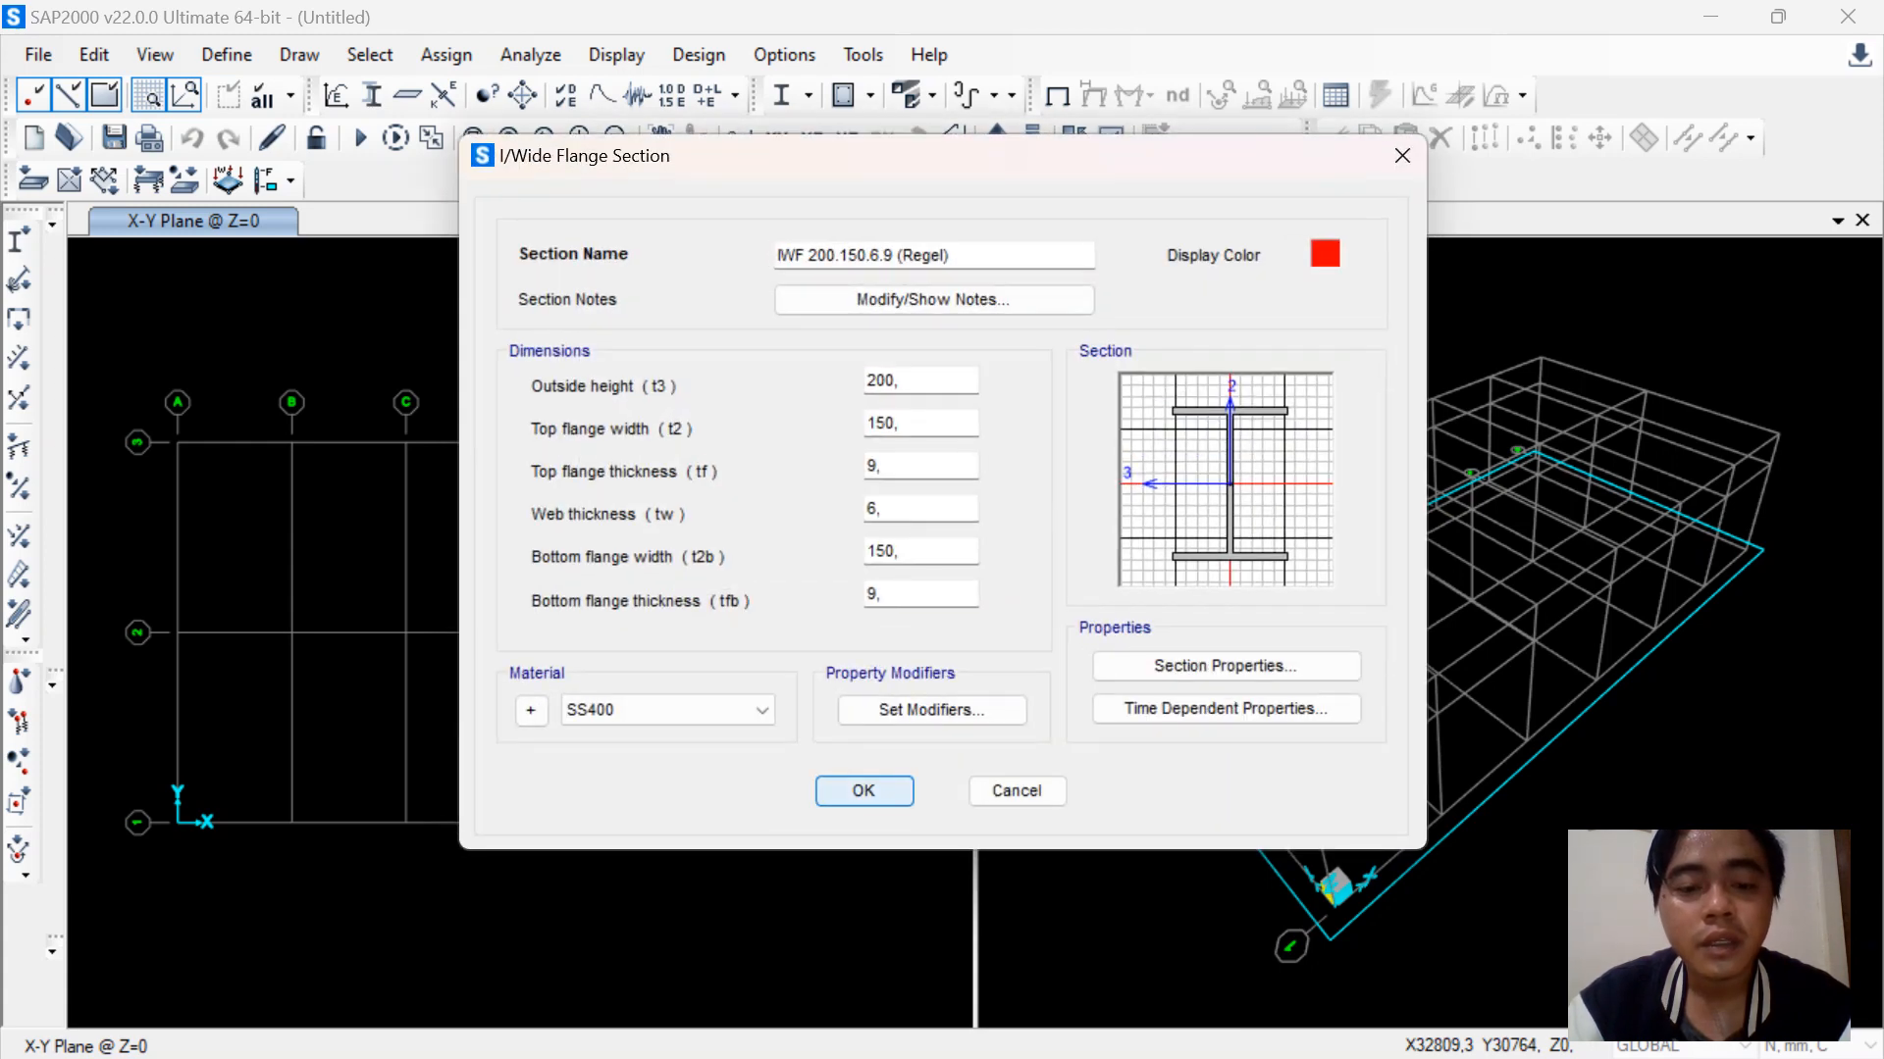
{"action": "left_click", "coordinate": [864, 791]}
Rename the IWF 350.175.7.11 section as IWF 350.175.7.11 (Rafter) and save it
{"action": "left_click", "coordinate": [686, 397]}
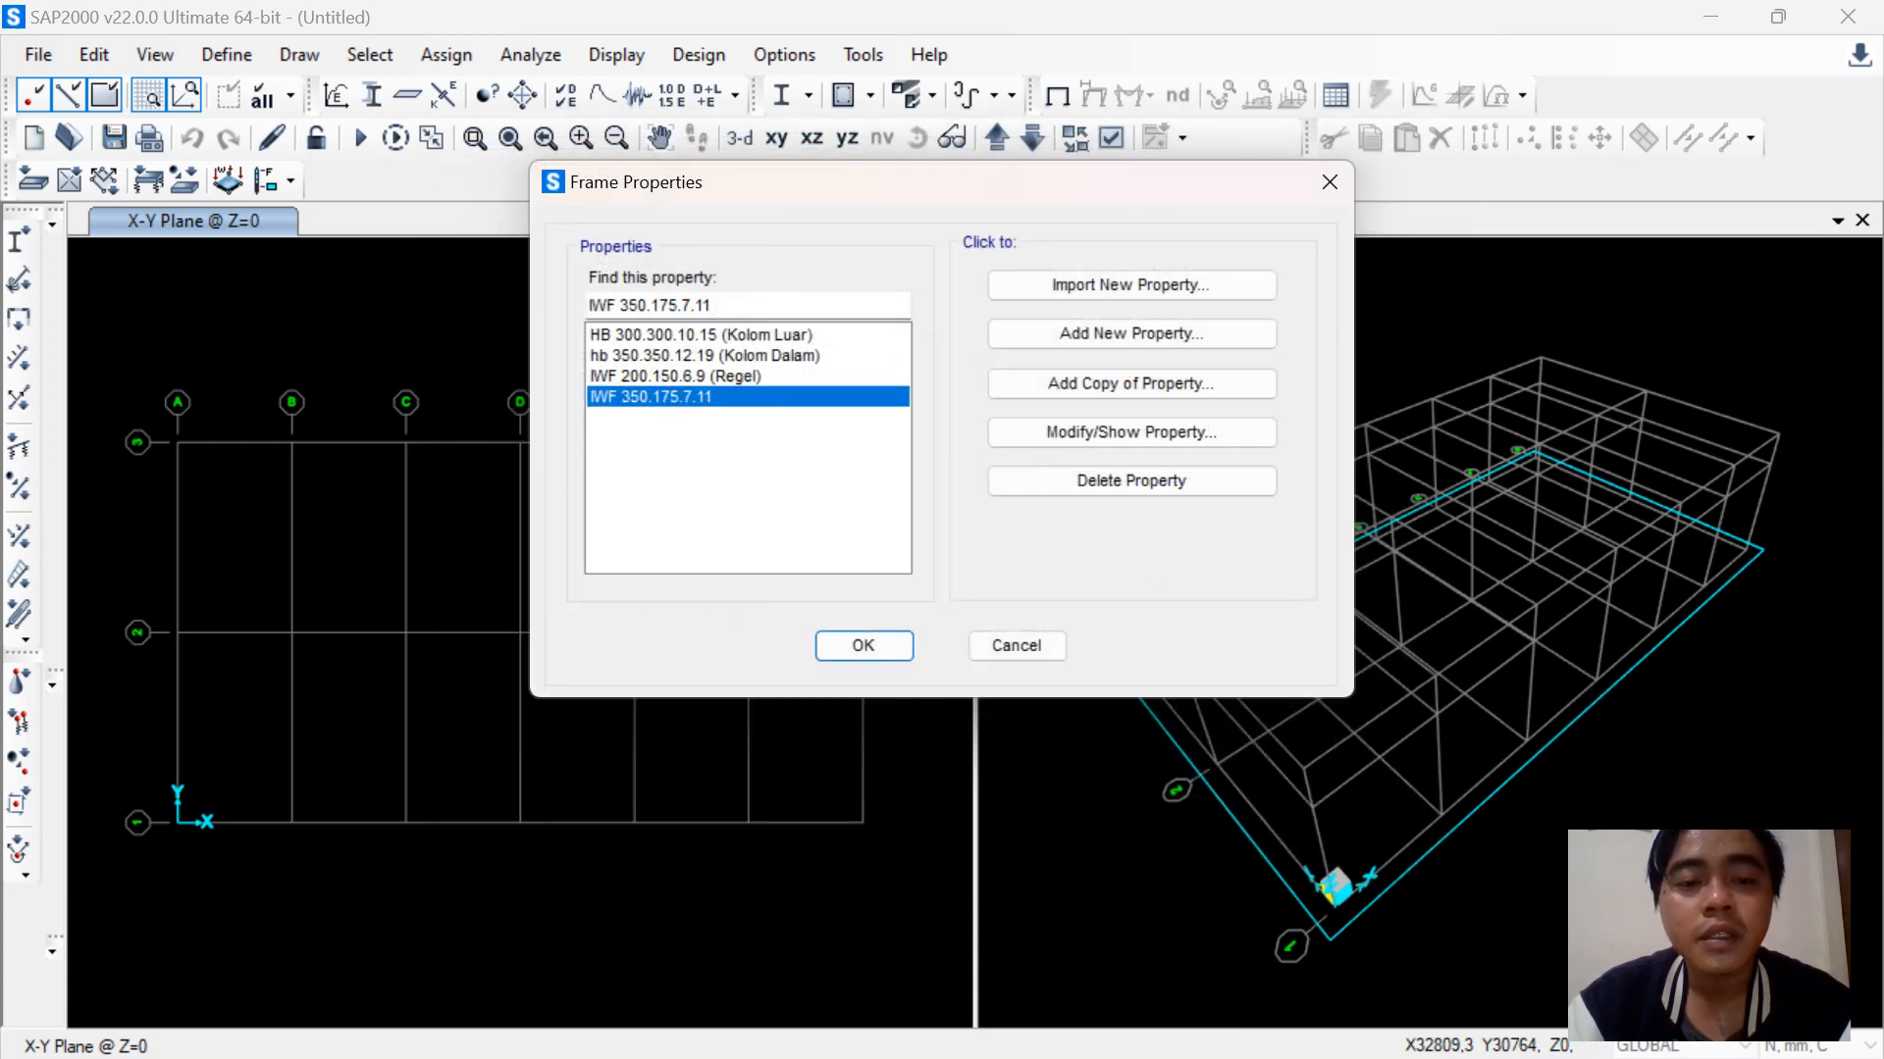
{"action": "left_click", "coordinate": [1131, 431]}
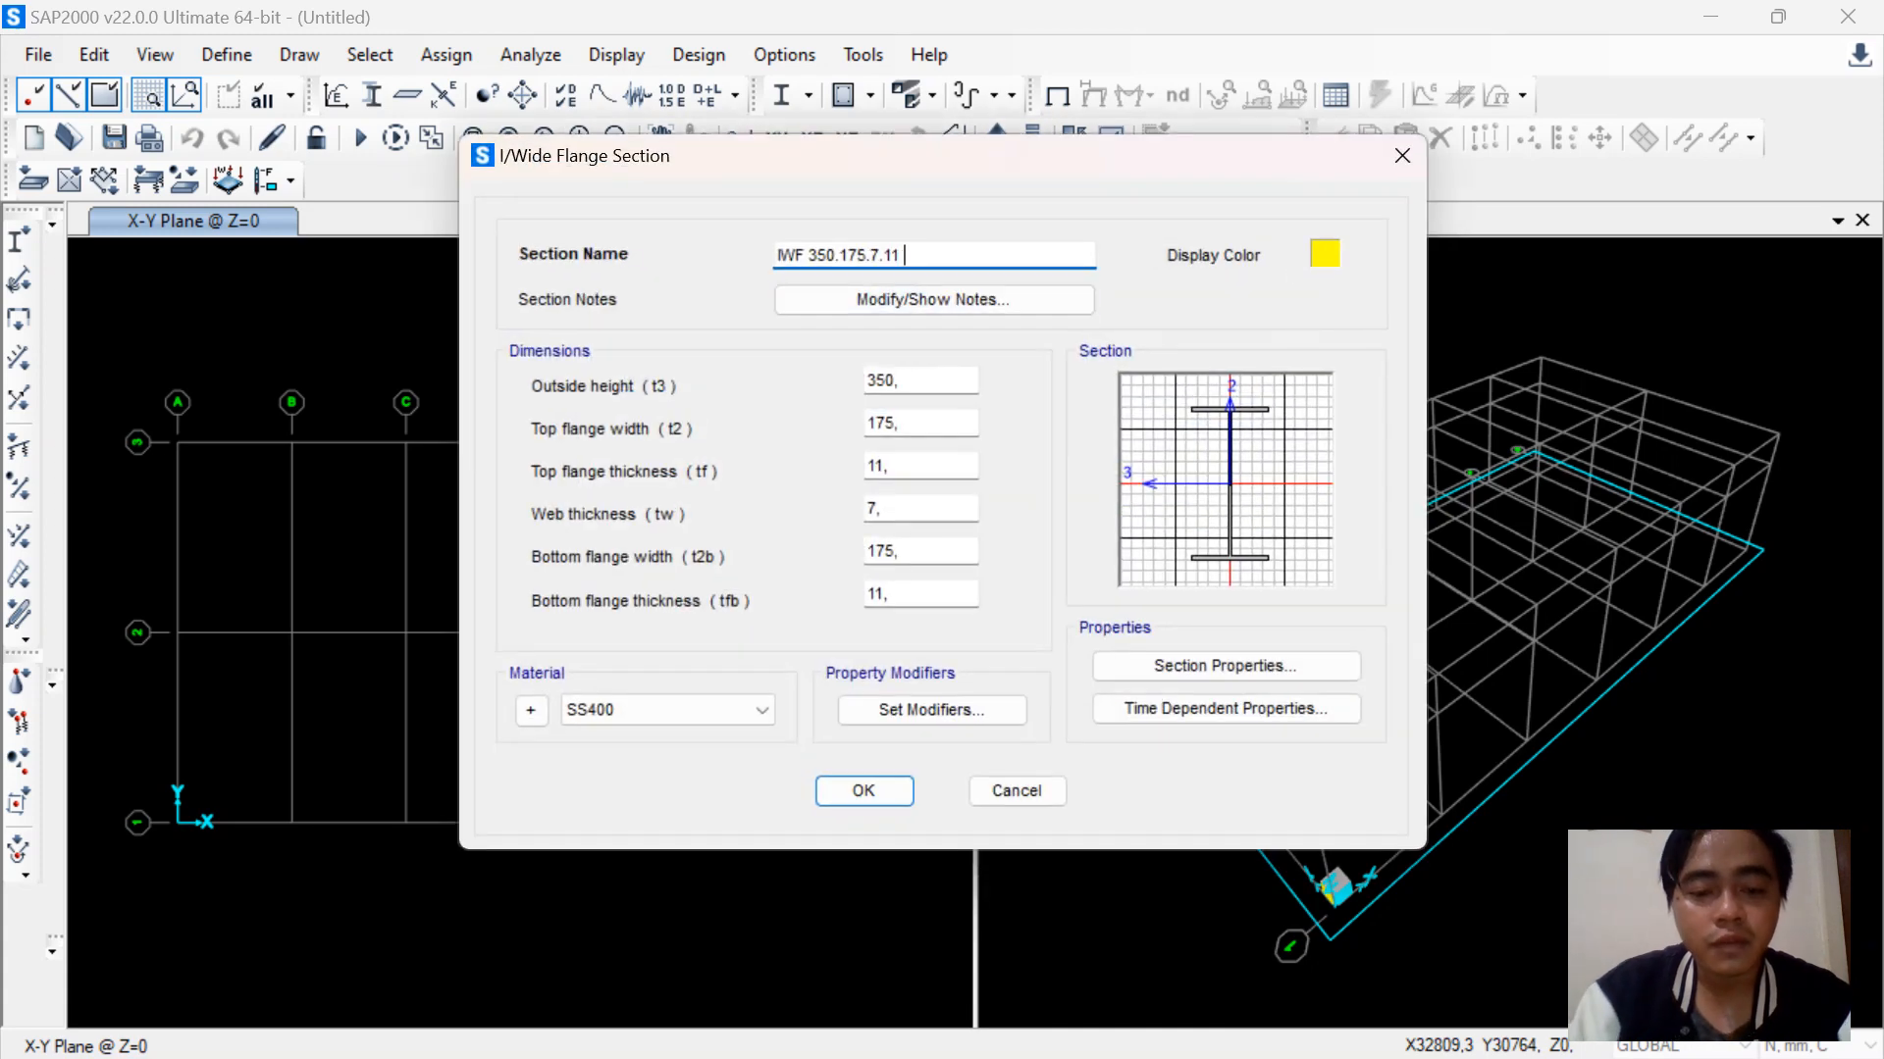
{"action": "type", "text": "(Raft"}
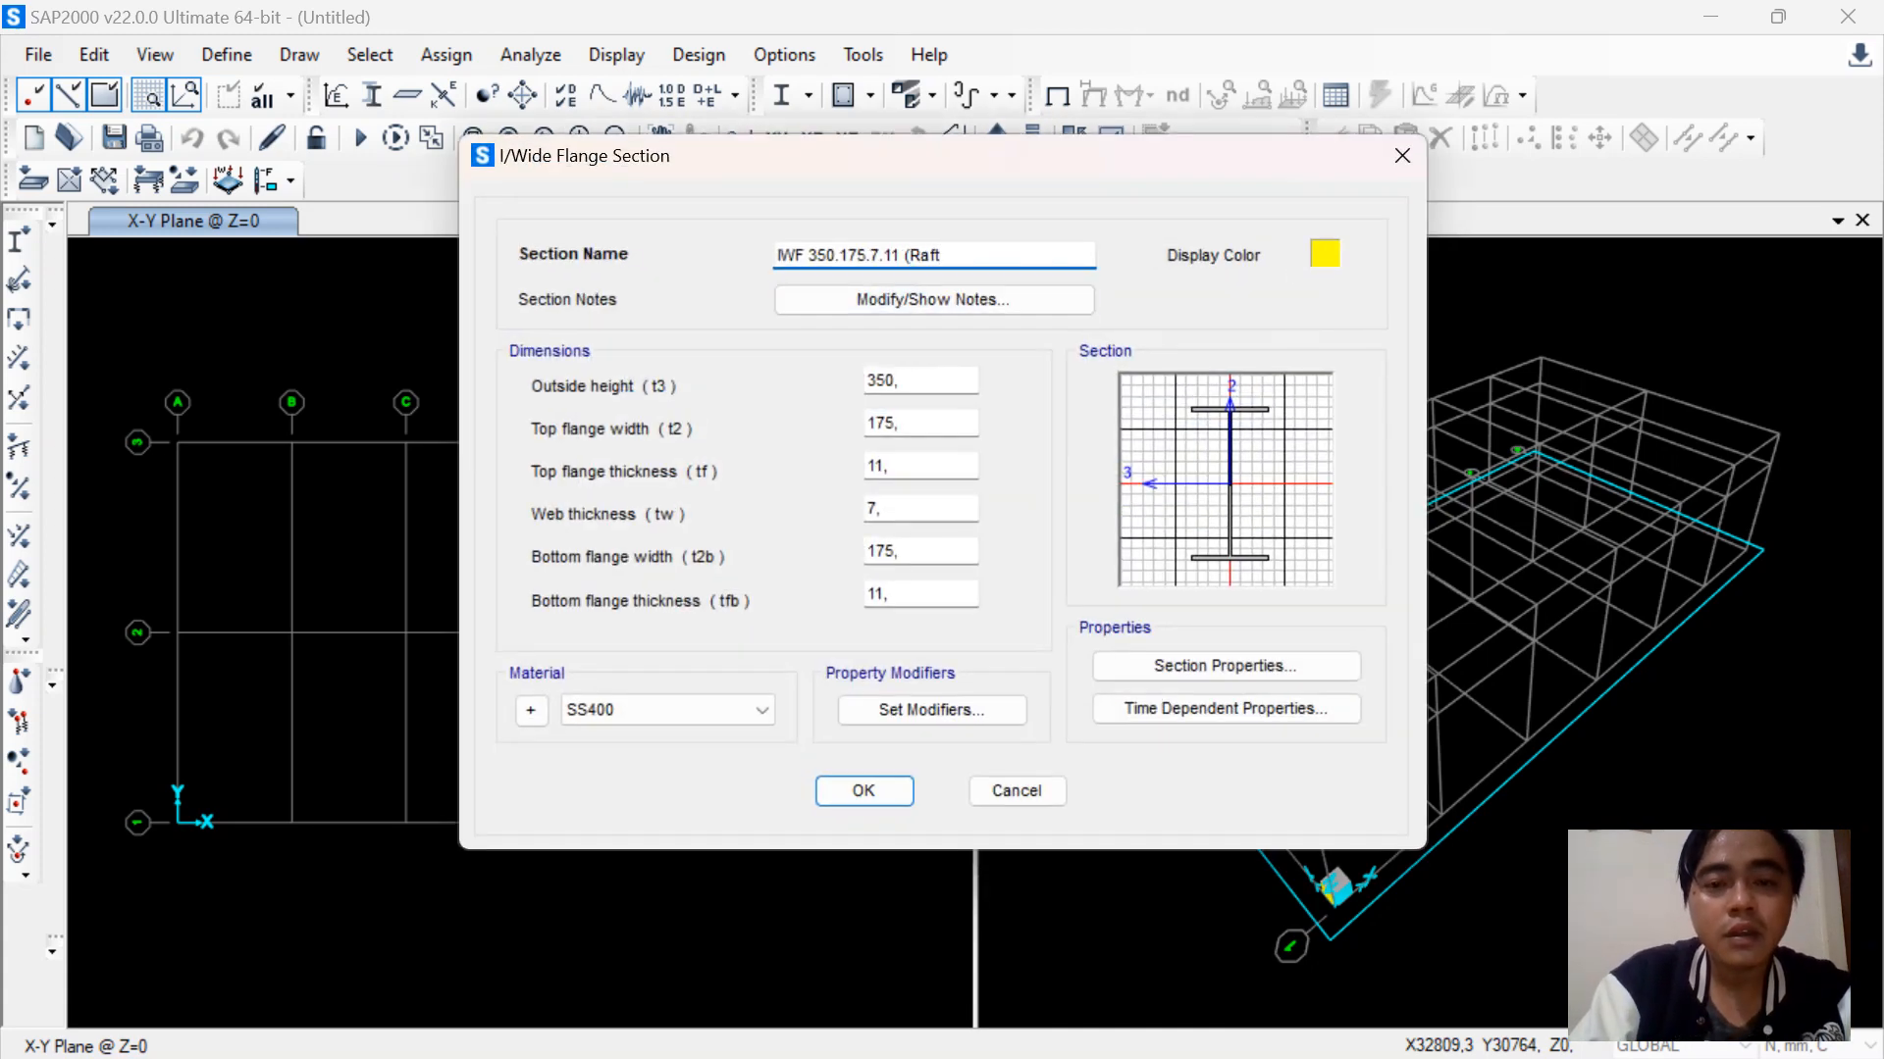
{"action": "type", "text": "er"}
{"action": "key", "text": "BackSpace"}
{"action": "type", "text": "er)"}
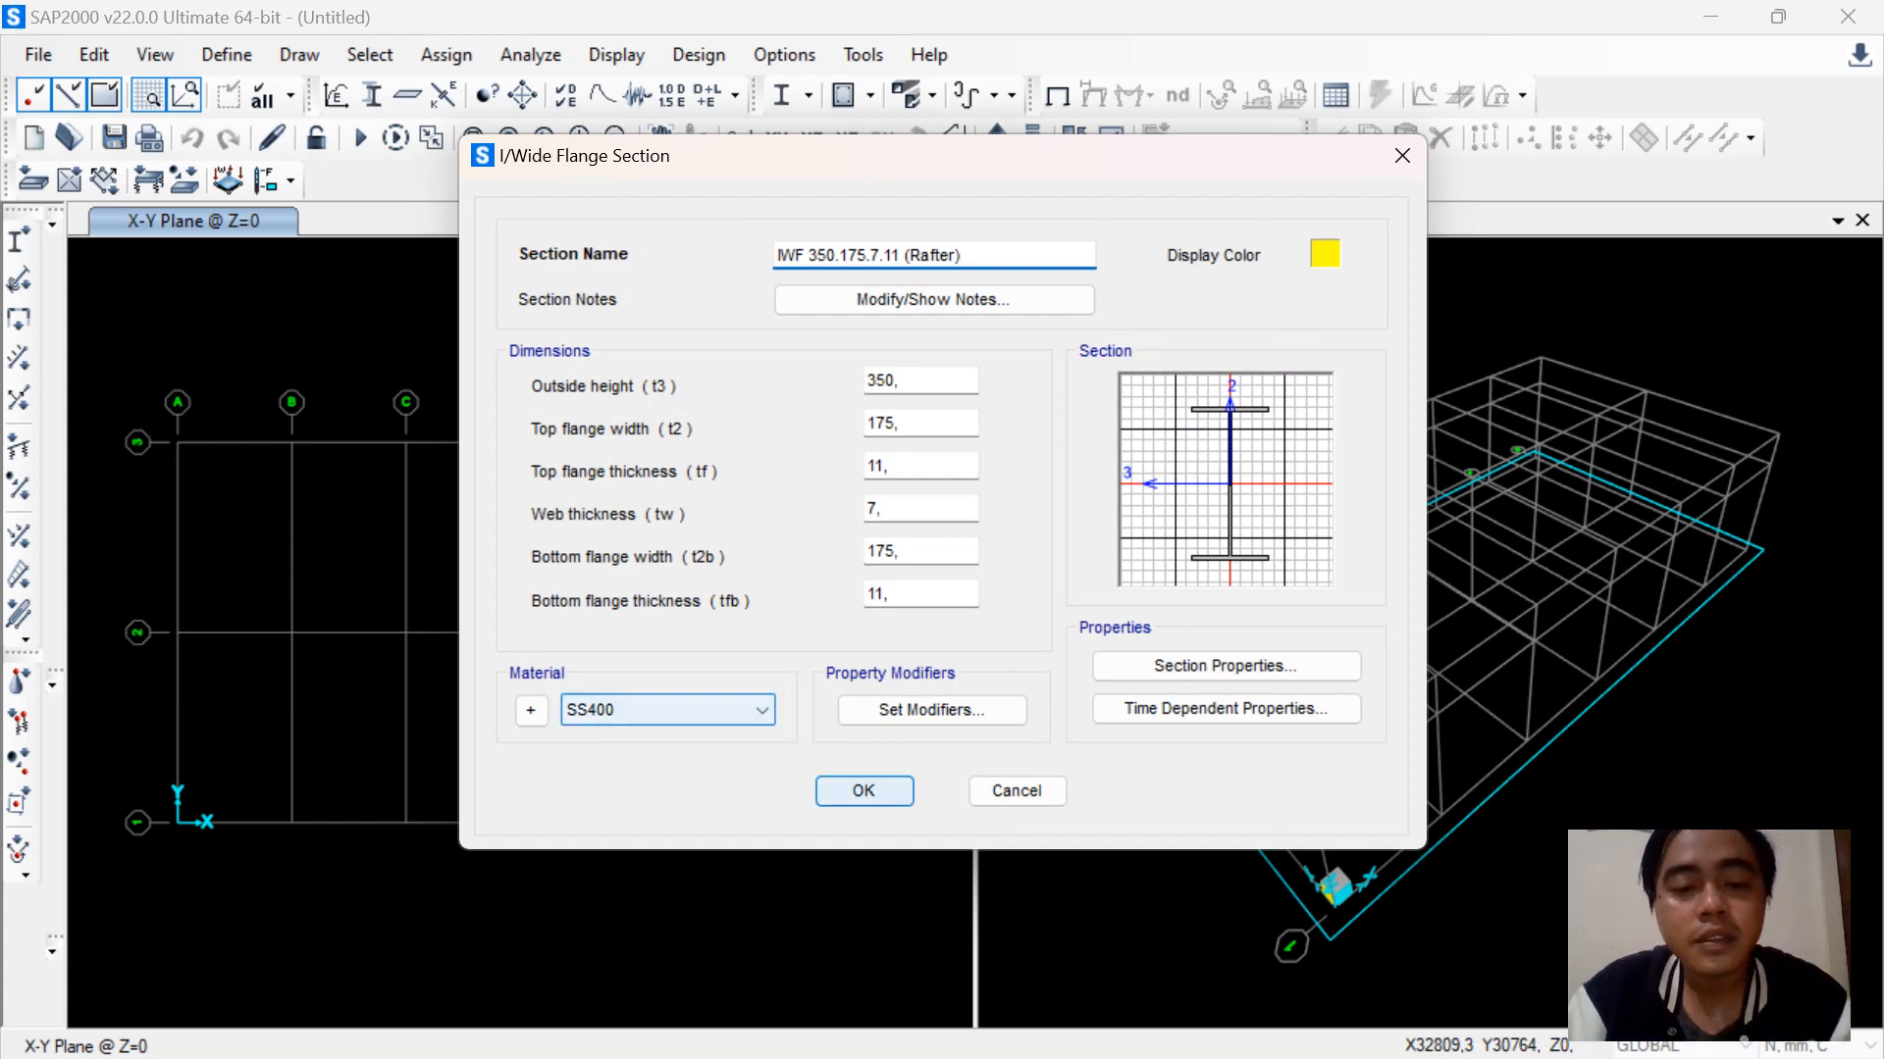
{"action": "left_click", "coordinate": [864, 791]}
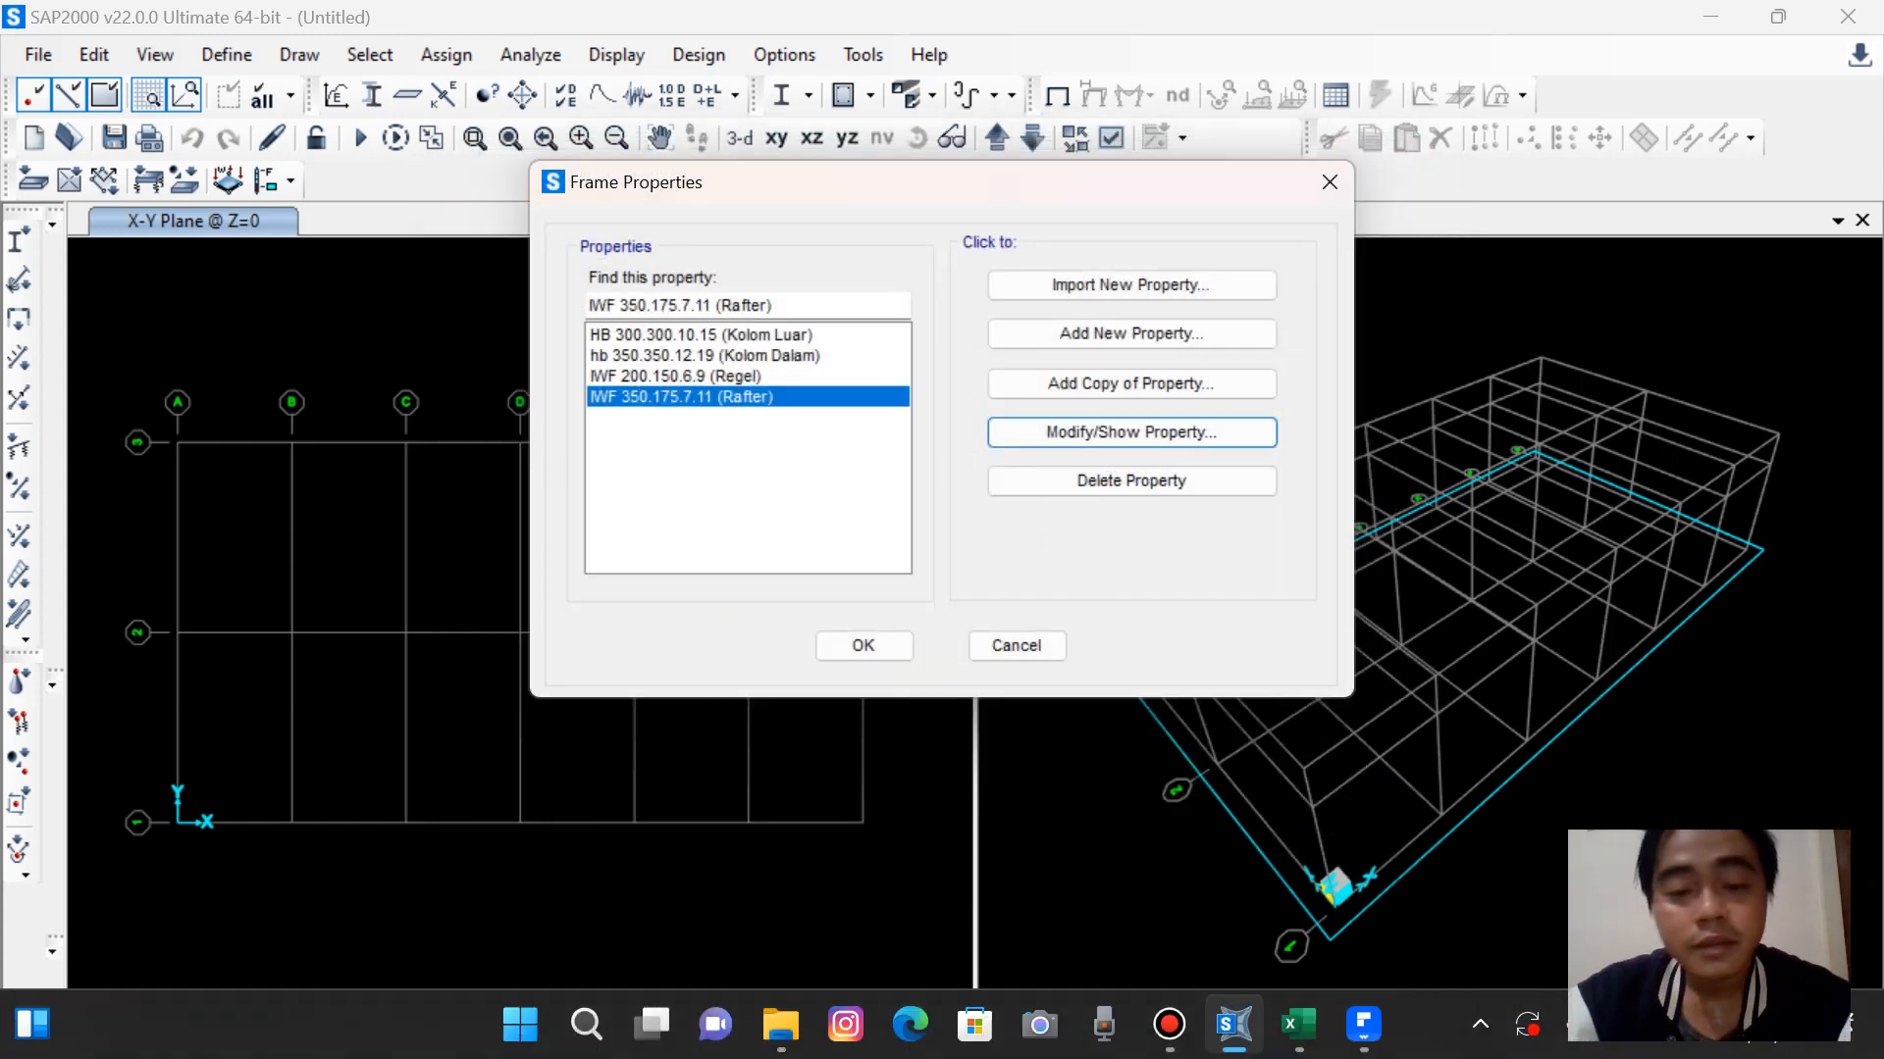
Check the Gording profile in the WAREHOUSE workbook against the frame sections already defined in SAP2000
{"action": "left_click", "coordinate": [1291, 1024]}
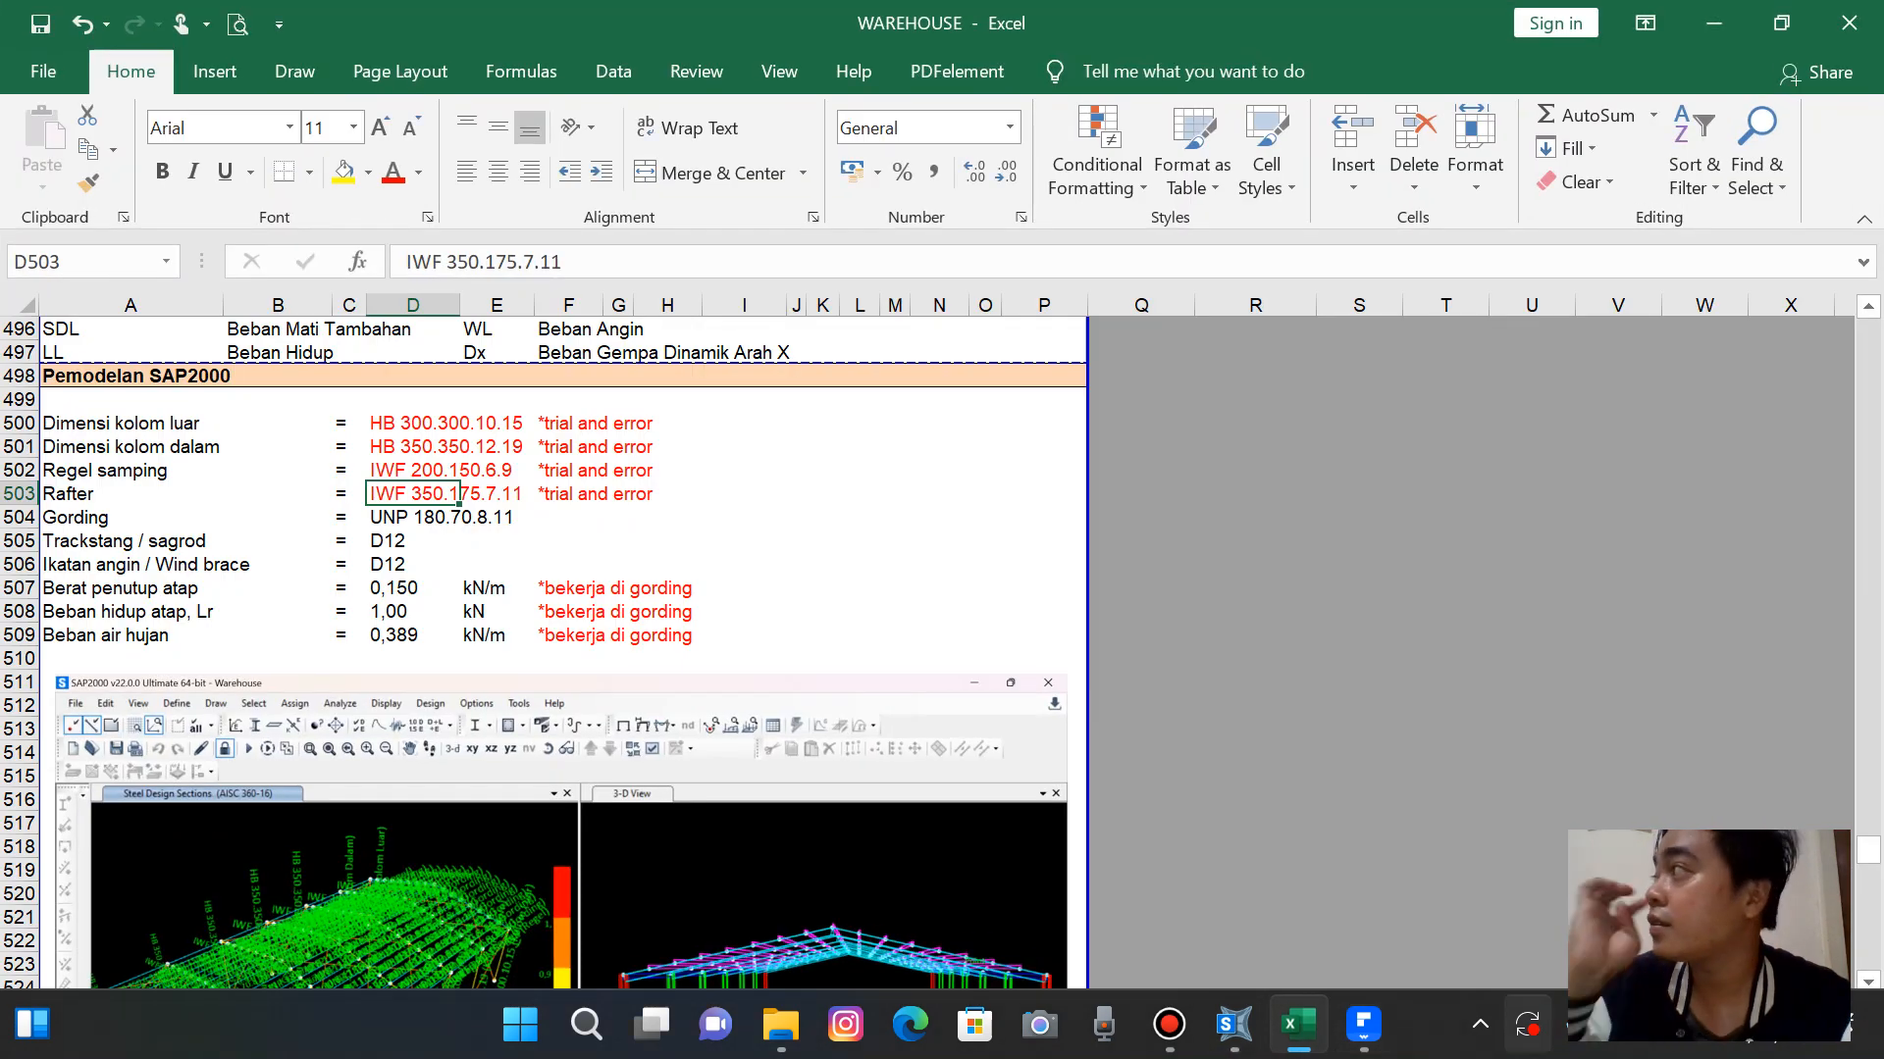
{"action": "key", "text": "Down"}
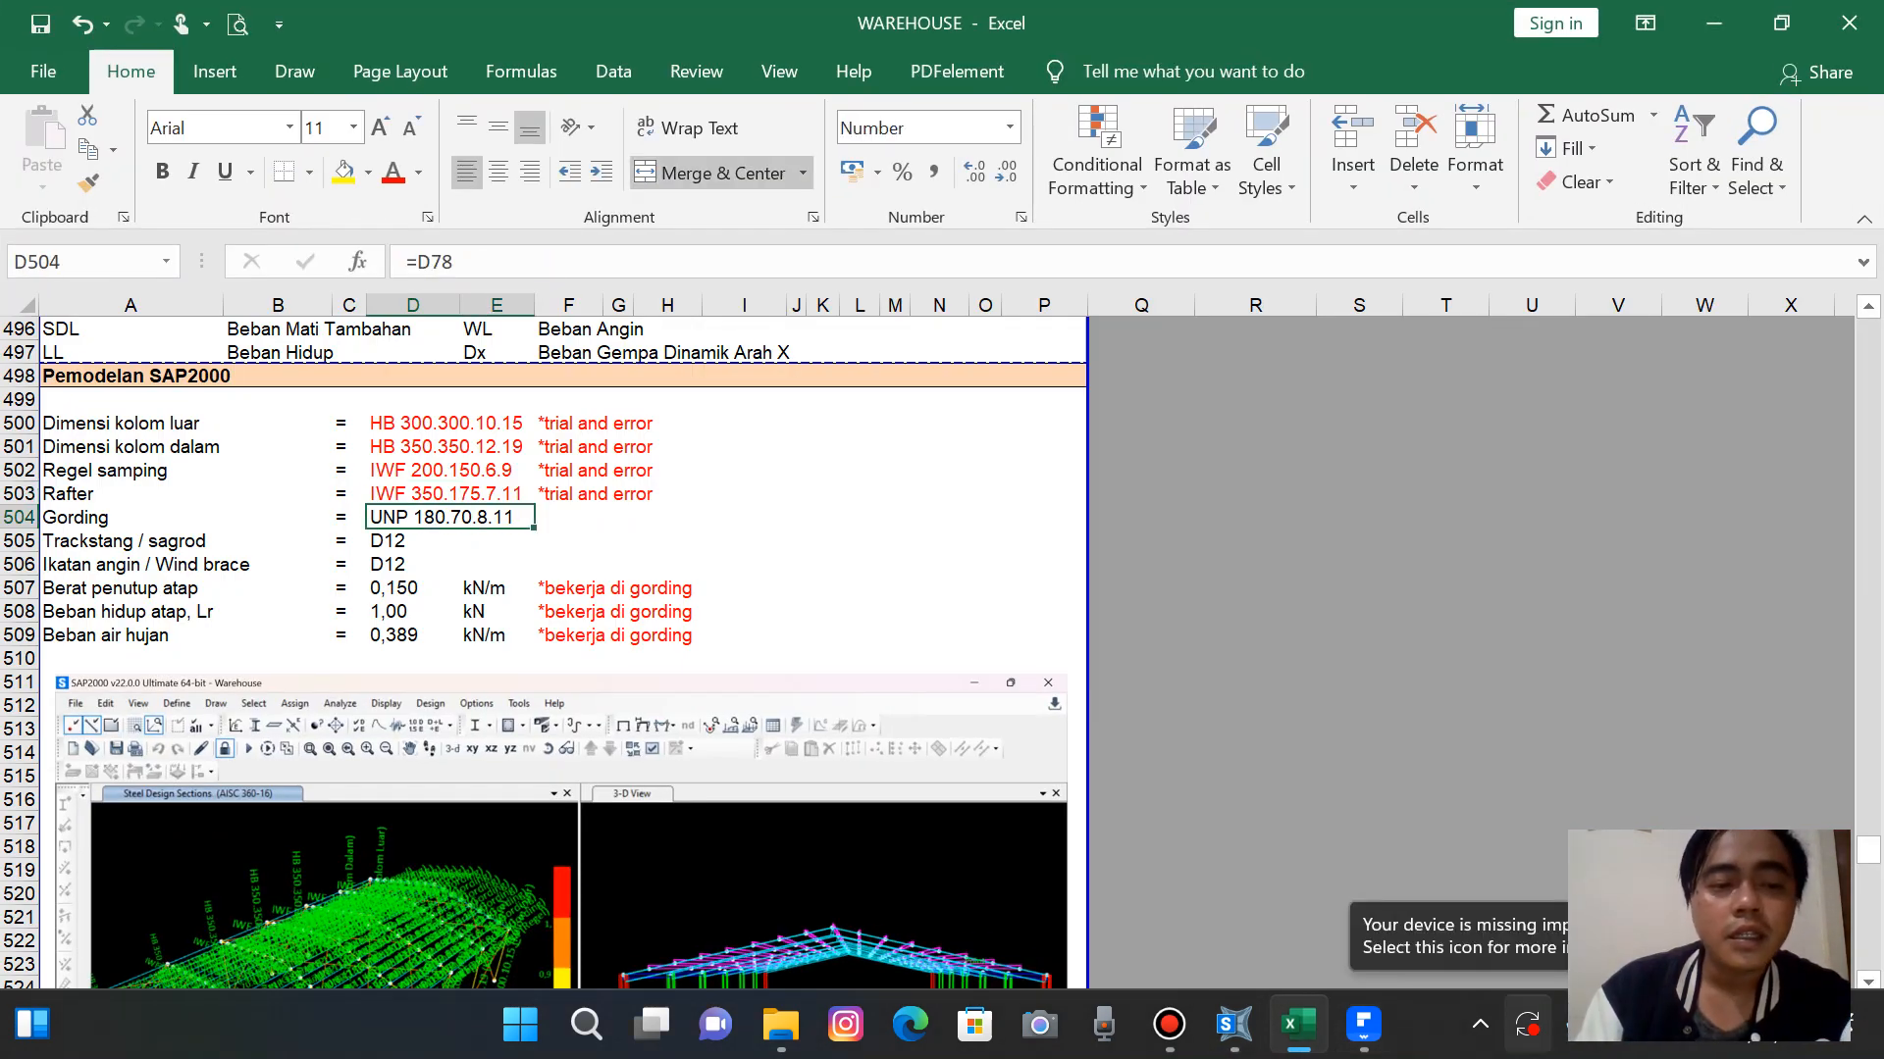
{"action": "mouse_move", "coordinate": [1299, 1024]}
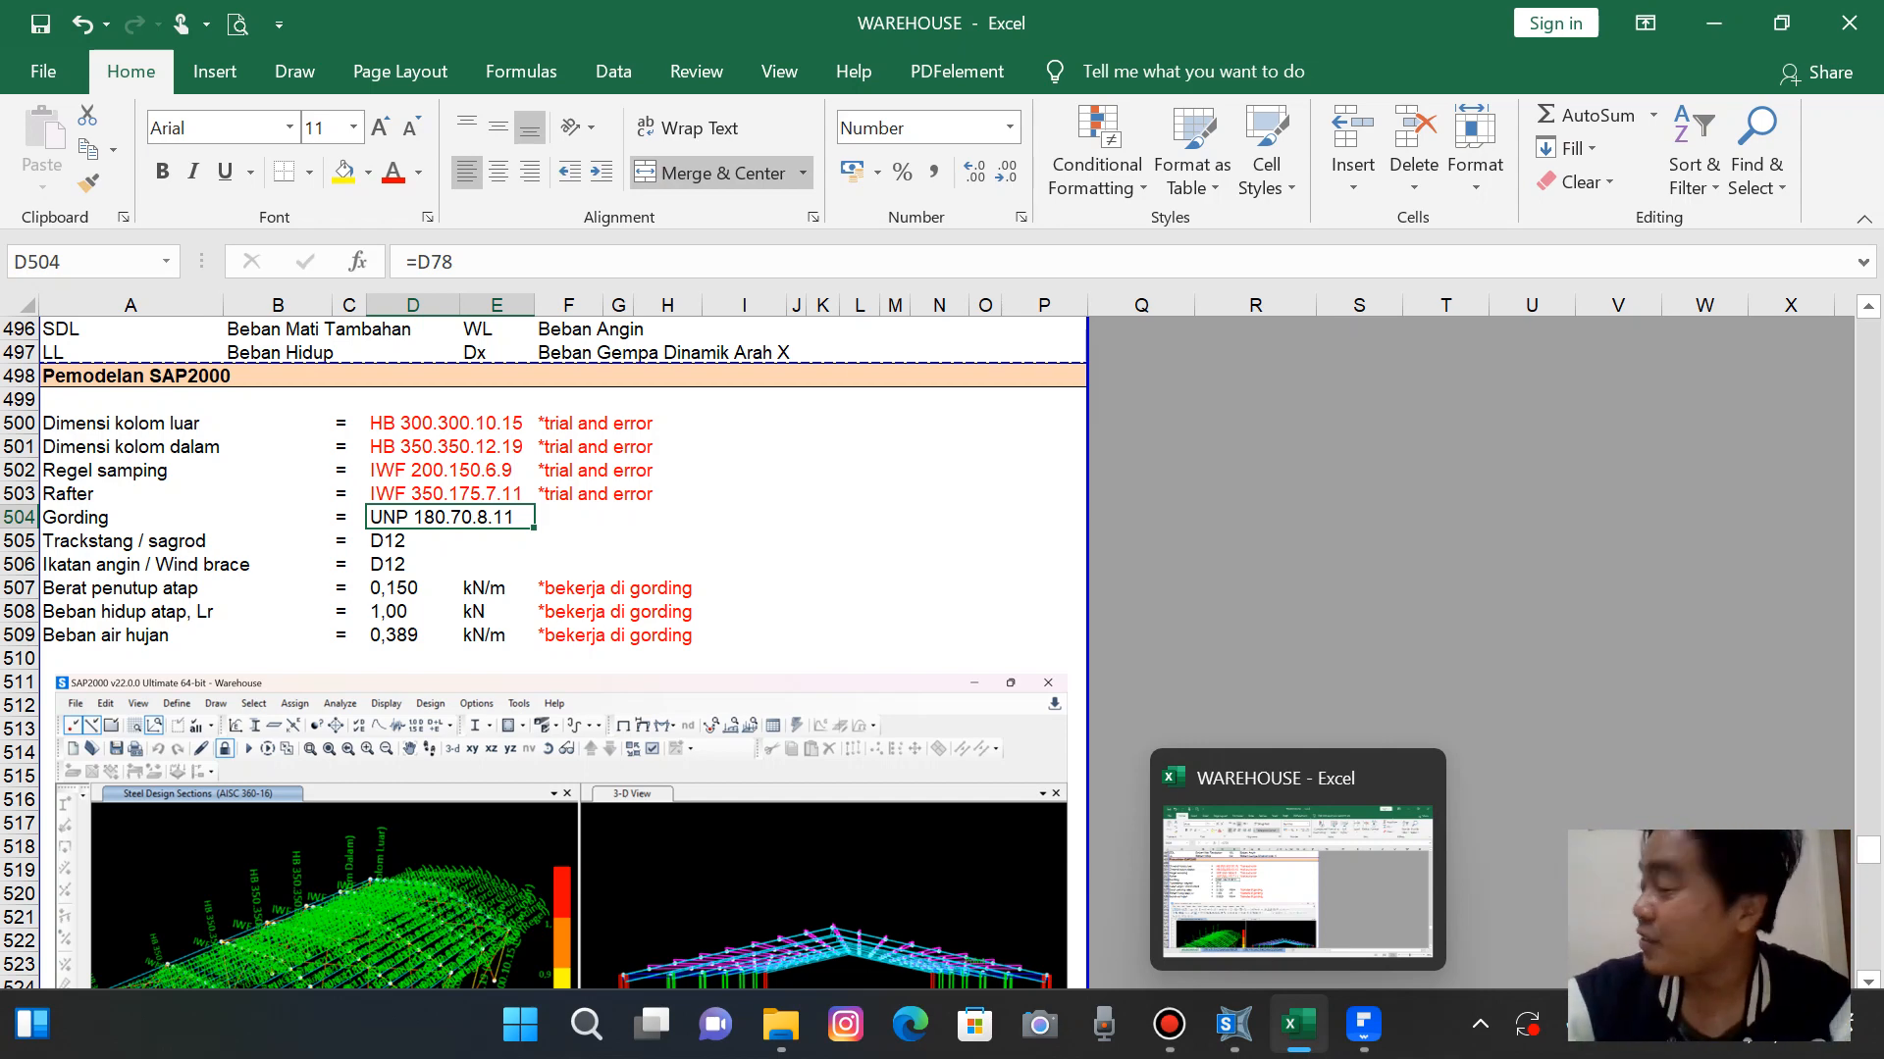
{"action": "left_click", "coordinate": [1234, 1024]}
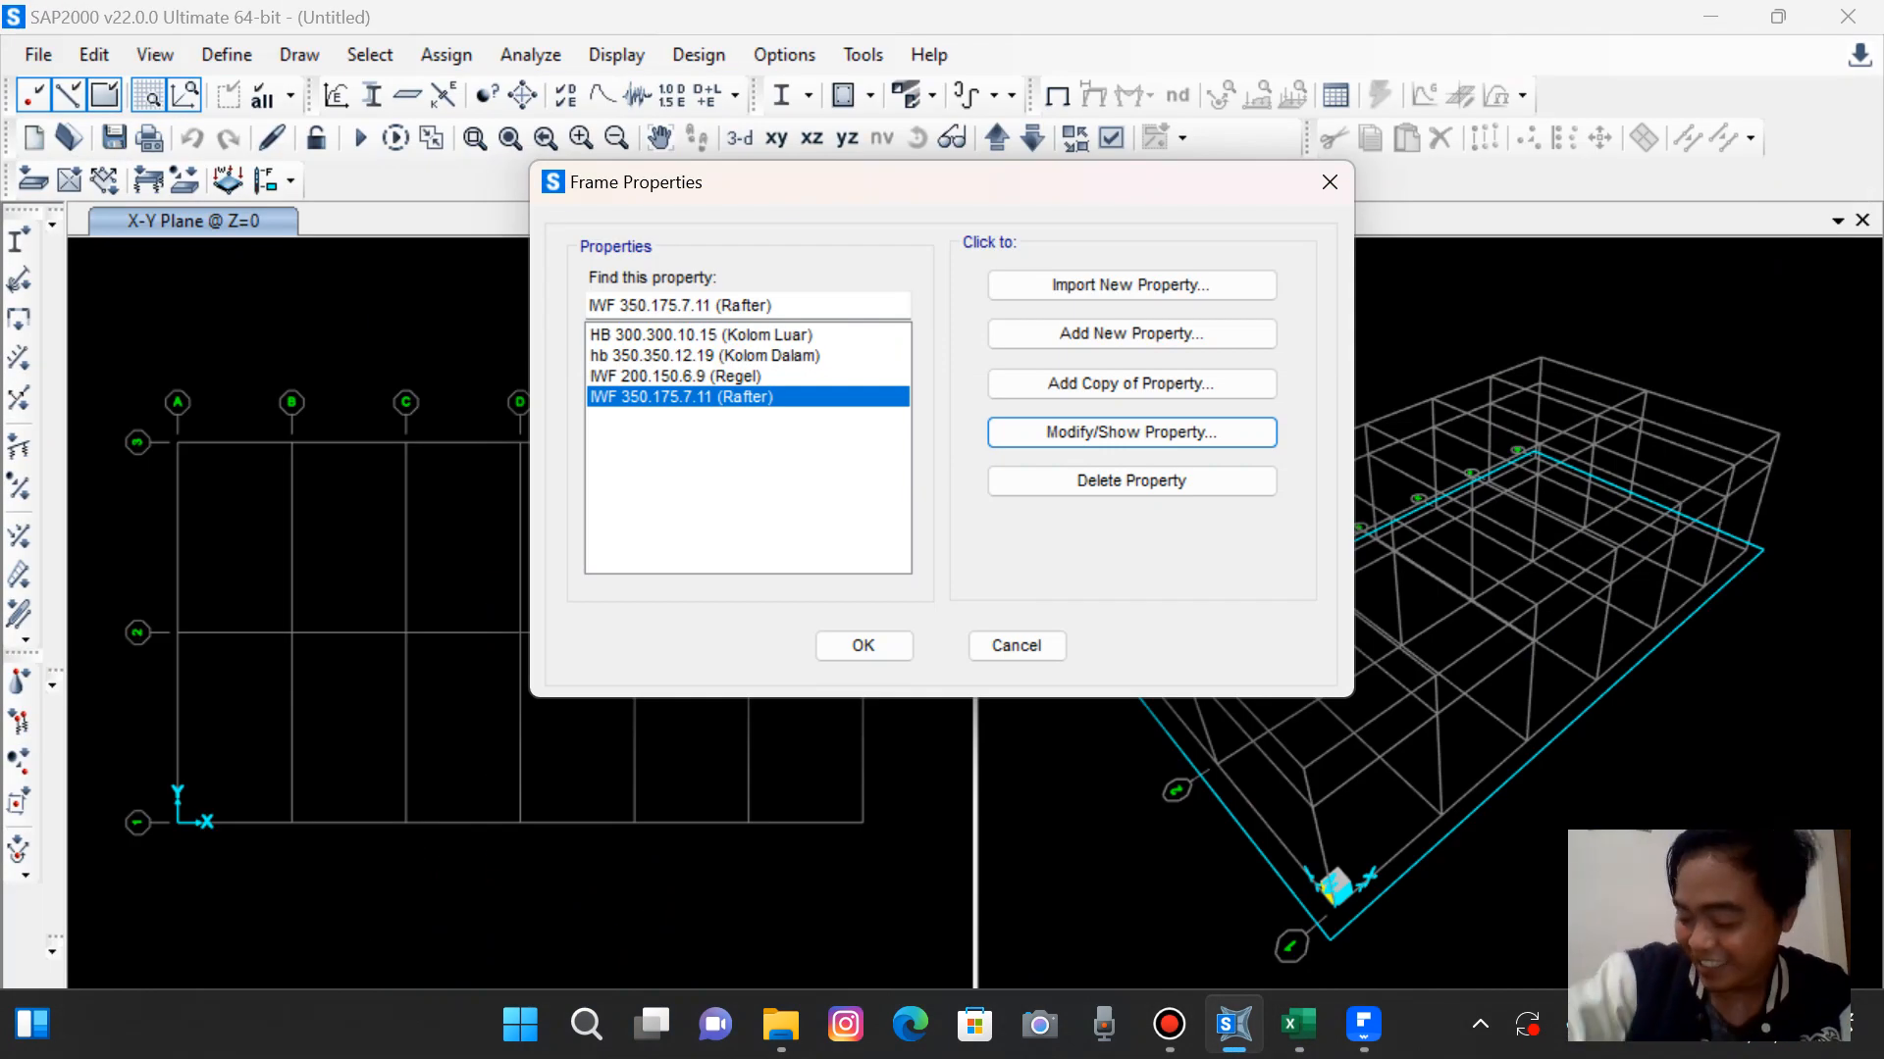
{"action": "key", "text": "alt+Tab"}
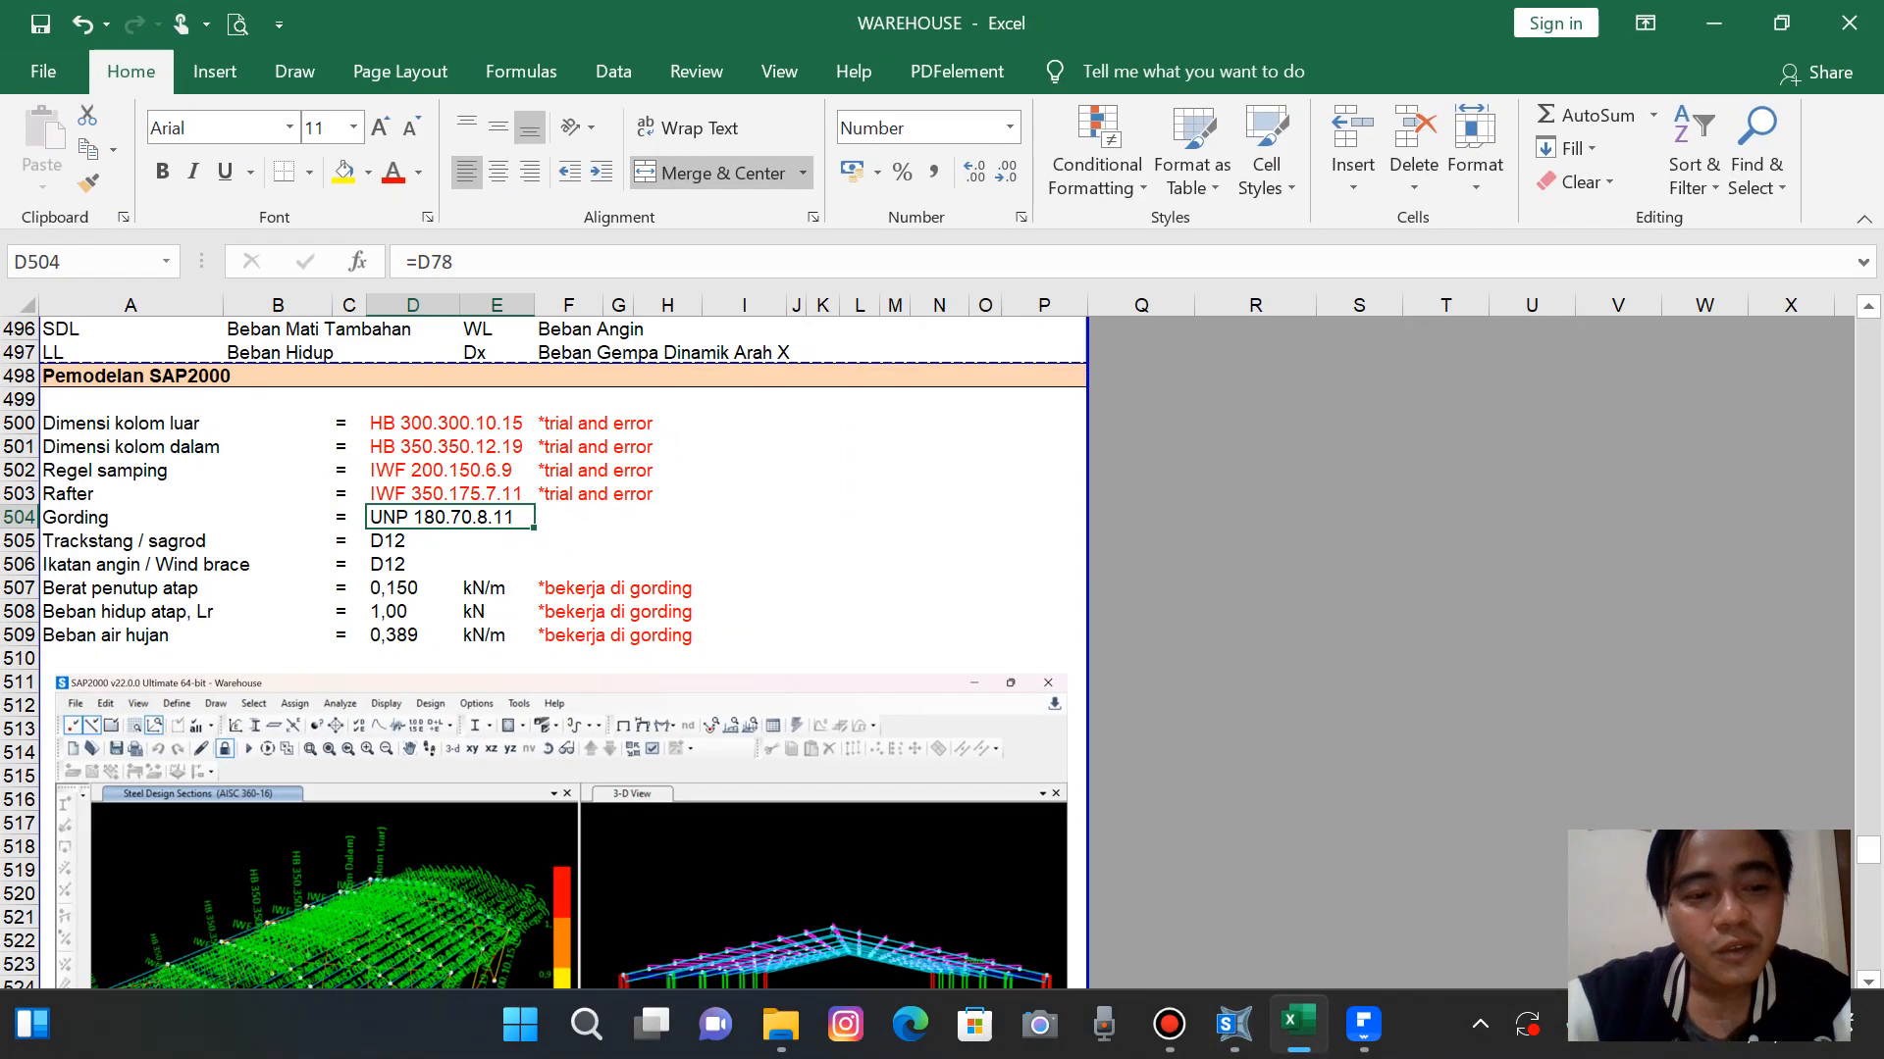
Return to SAP2000 and add a new steel channel section named UNP 180.70.8.11 (Gording), checking the name against the WAREHOUSE workbook
{"action": "key", "text": "alt+Tab"}
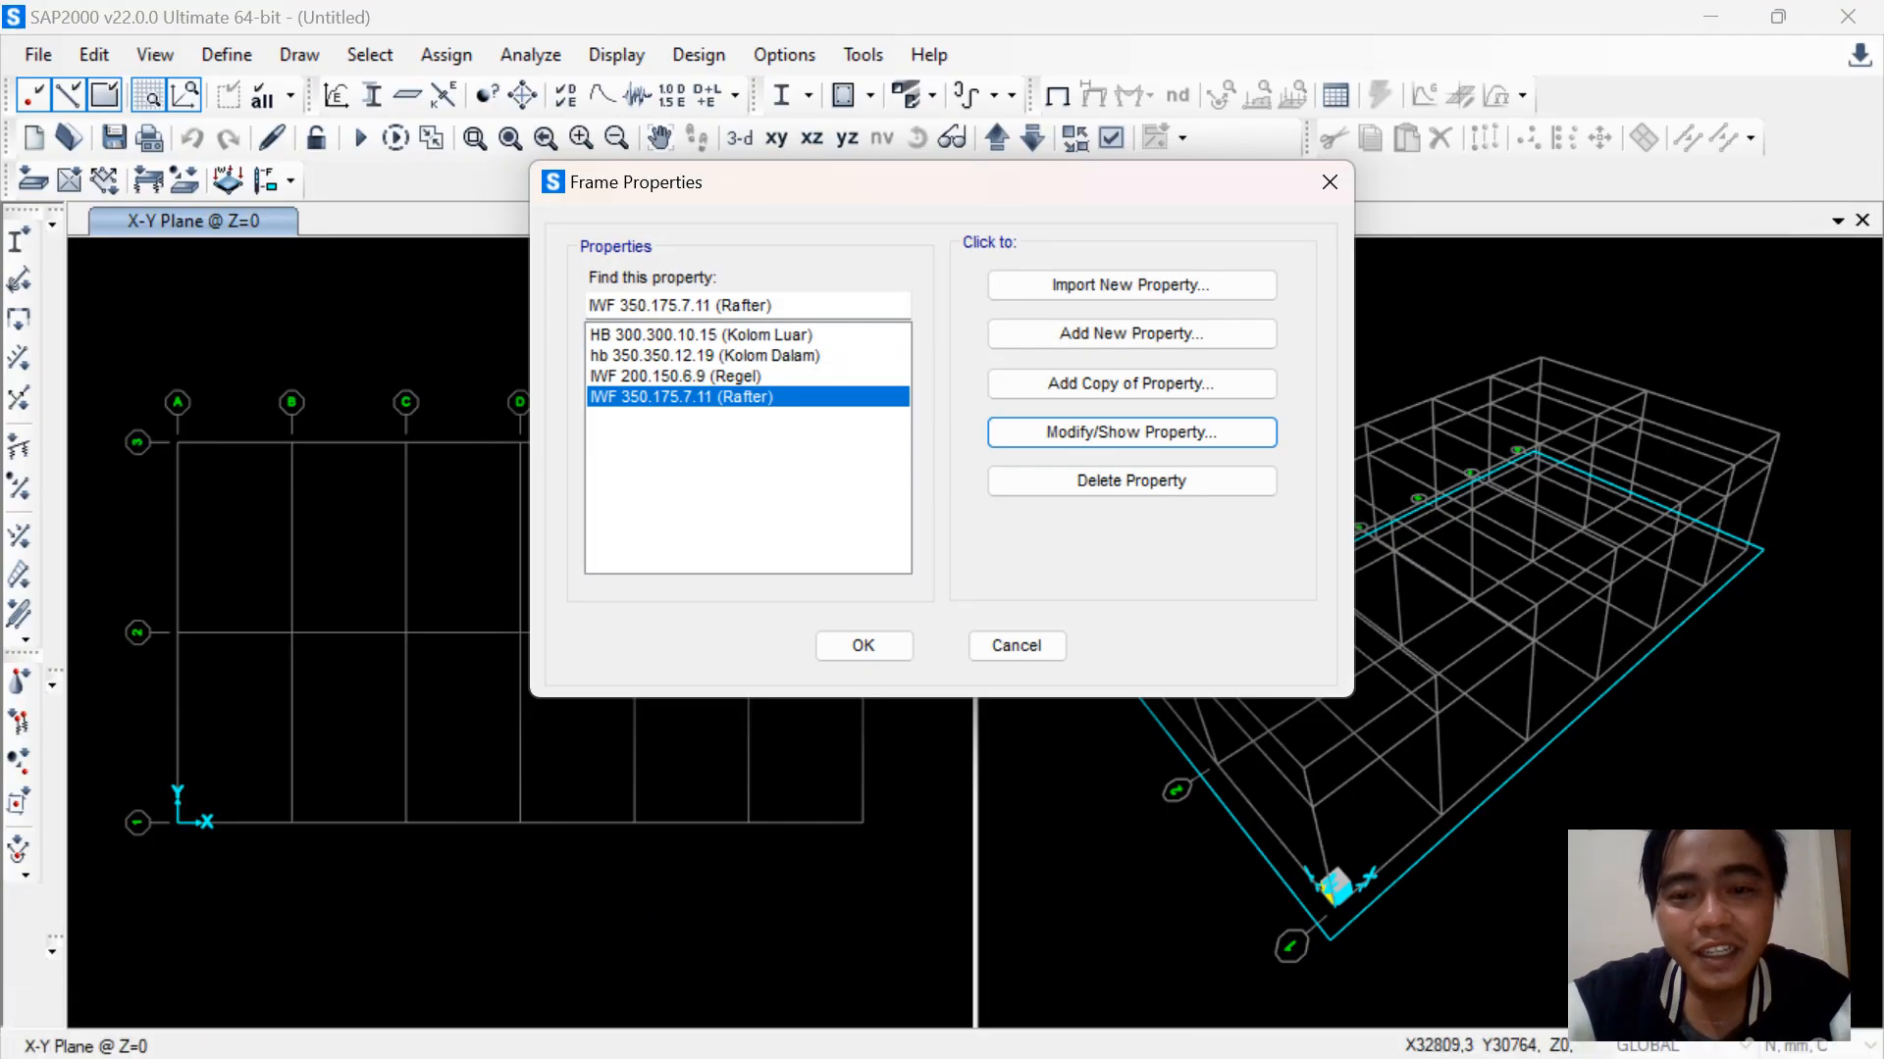
{"action": "left_click", "coordinate": [1131, 334]}
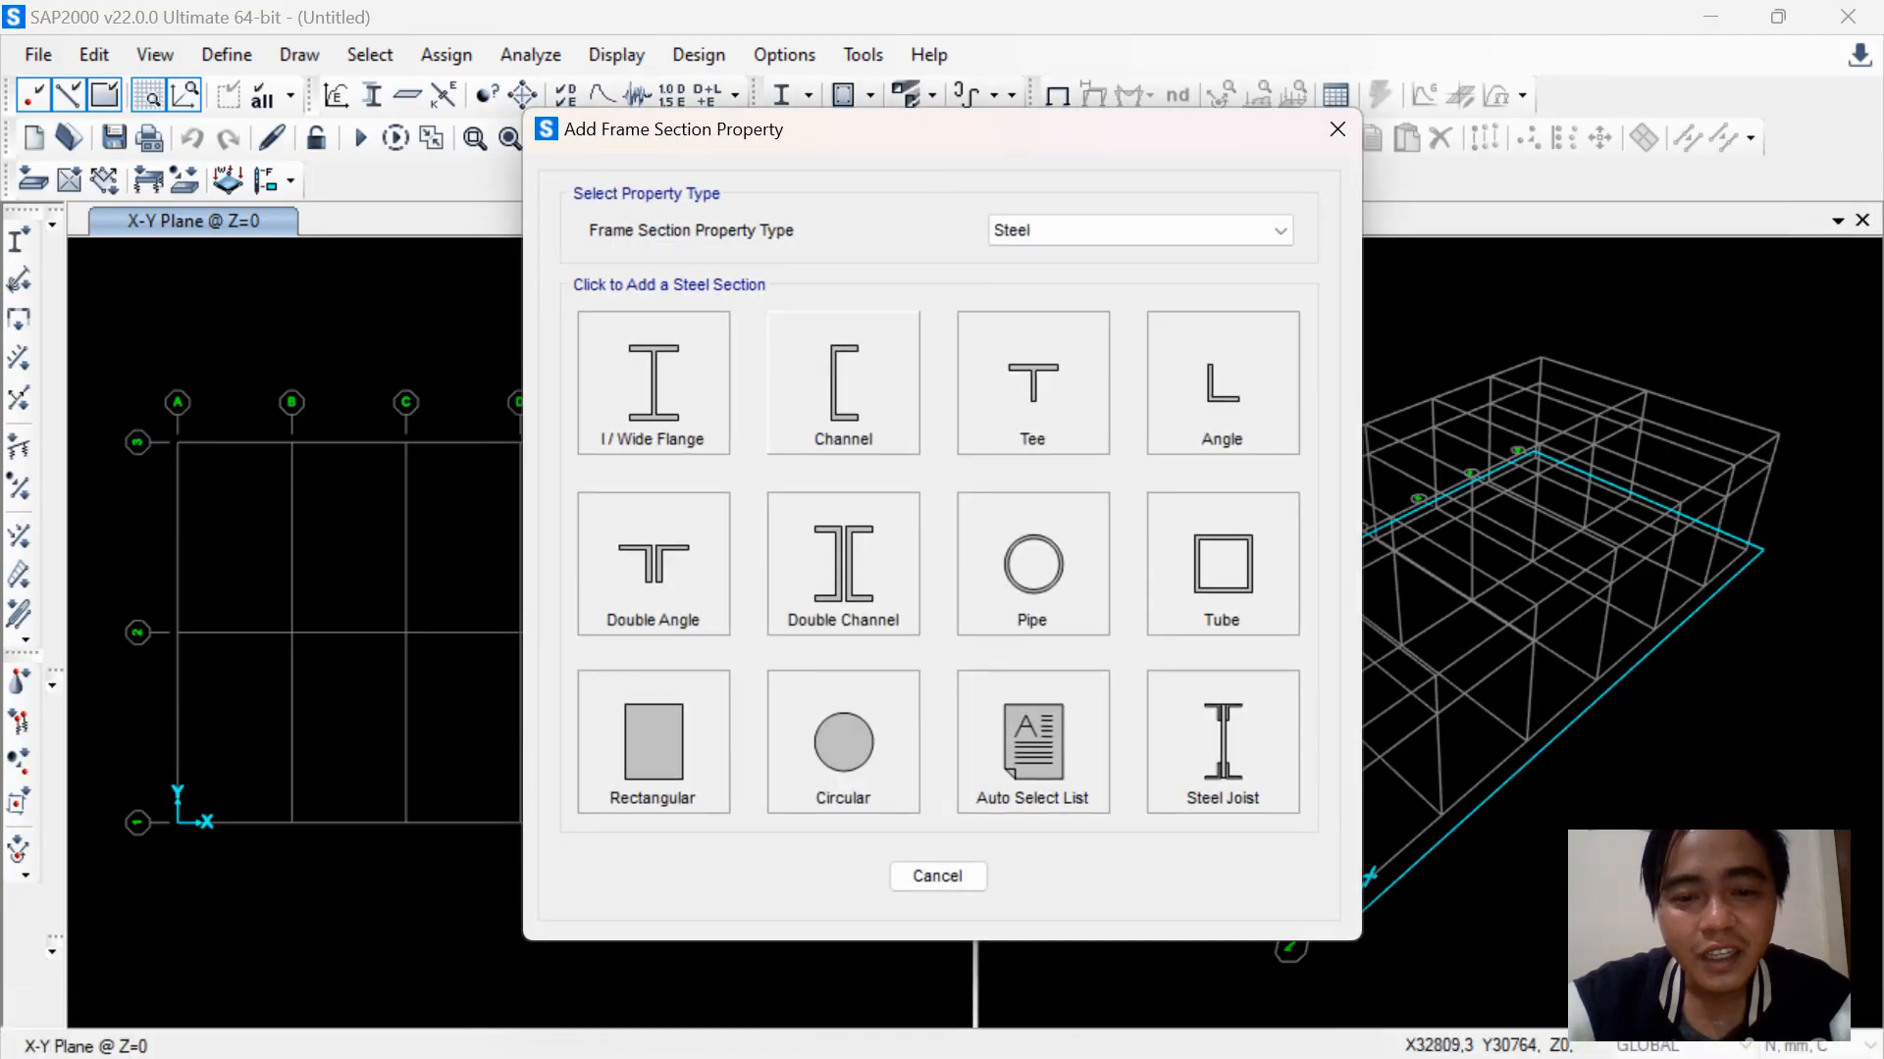
{"action": "left_click", "coordinate": [840, 379]}
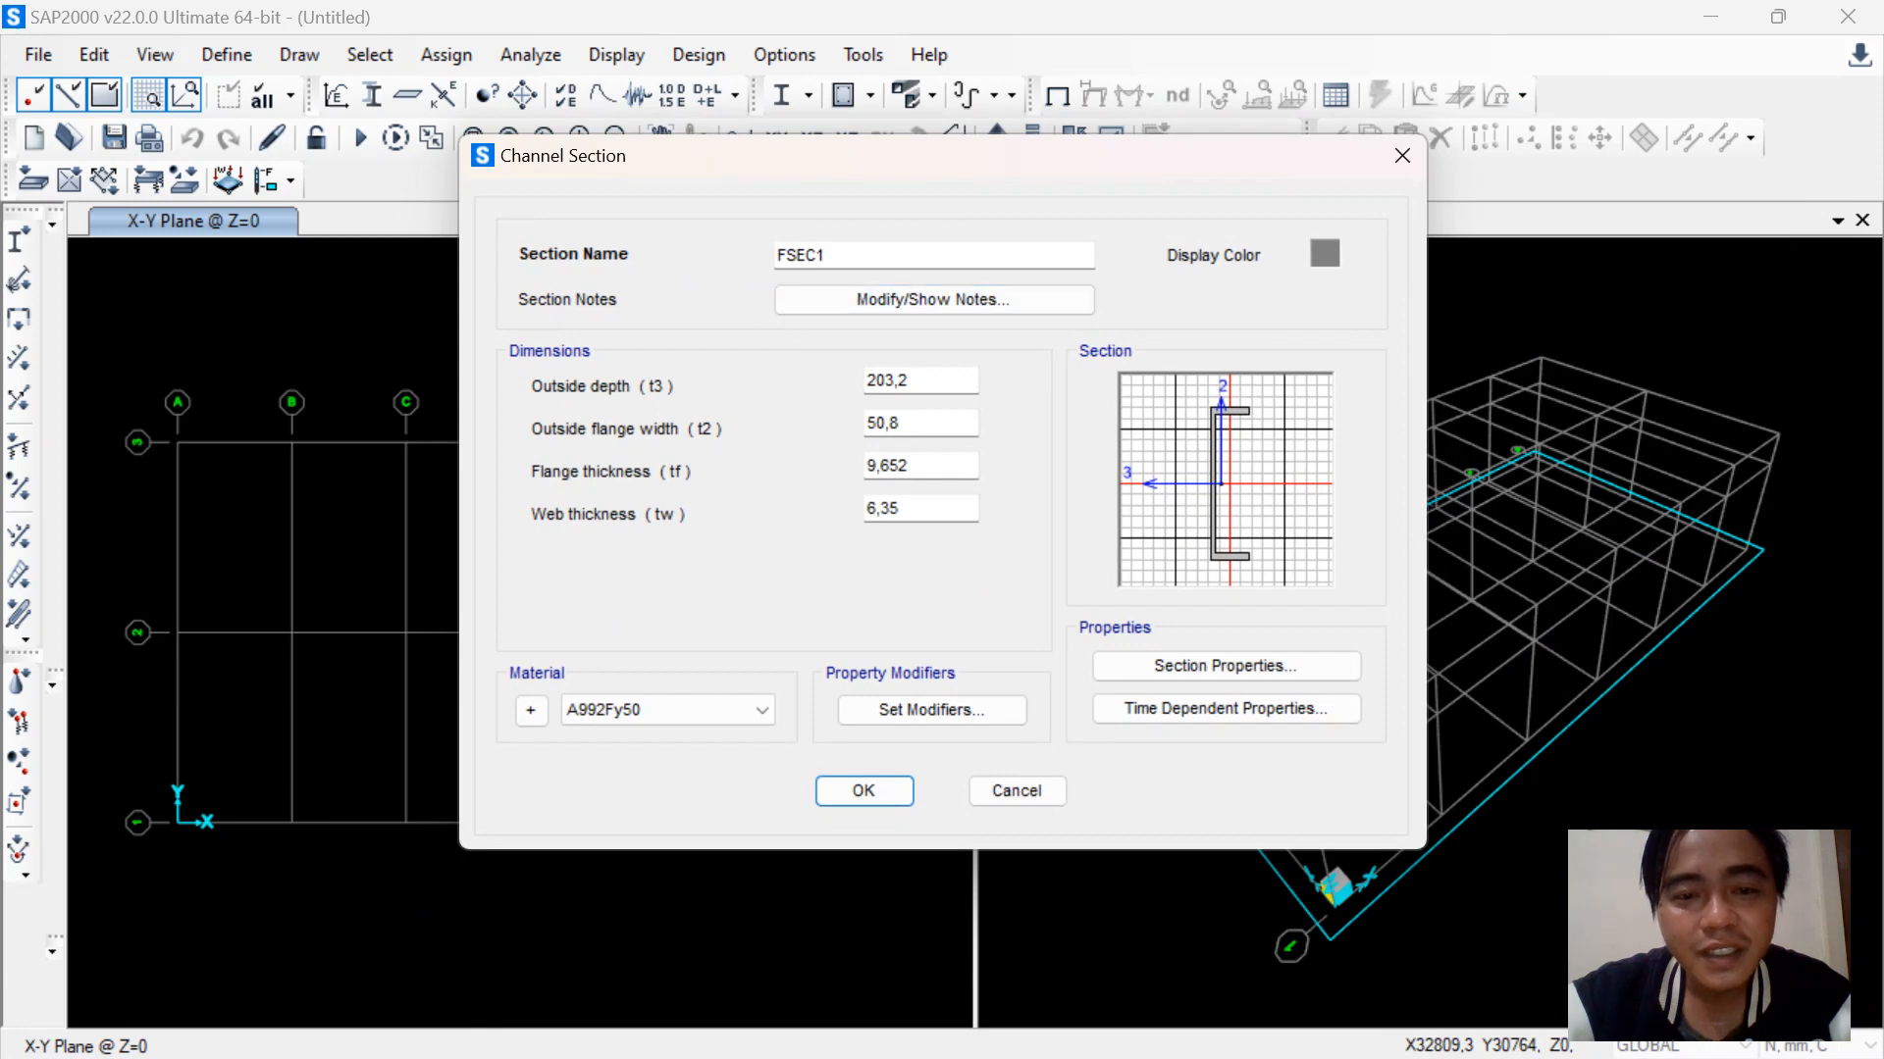
{"action": "double_click", "coordinate": [800, 255]}
{"action": "type", "text": "UNP"}
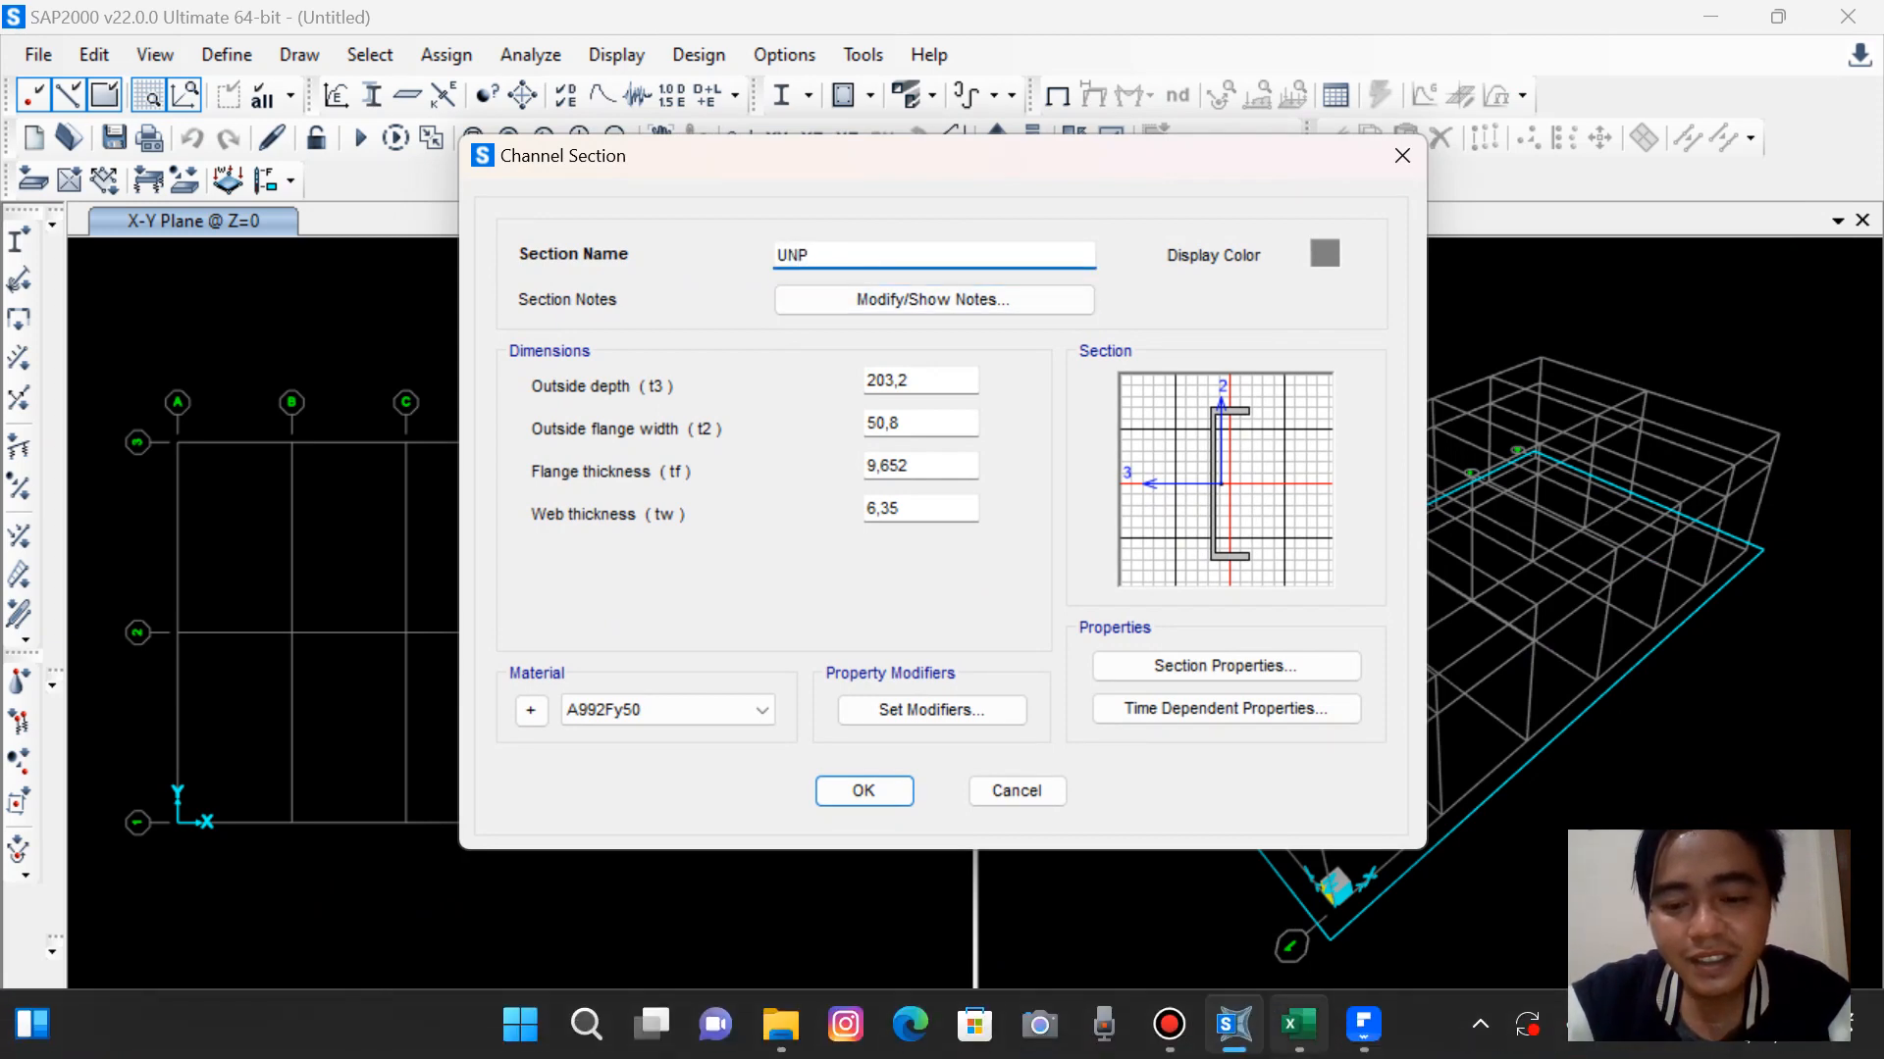
{"action": "left_click", "coordinate": [1297, 1024]}
{"action": "left_click", "coordinate": [1233, 1024]}
{"action": "type", "text": "P 180"}
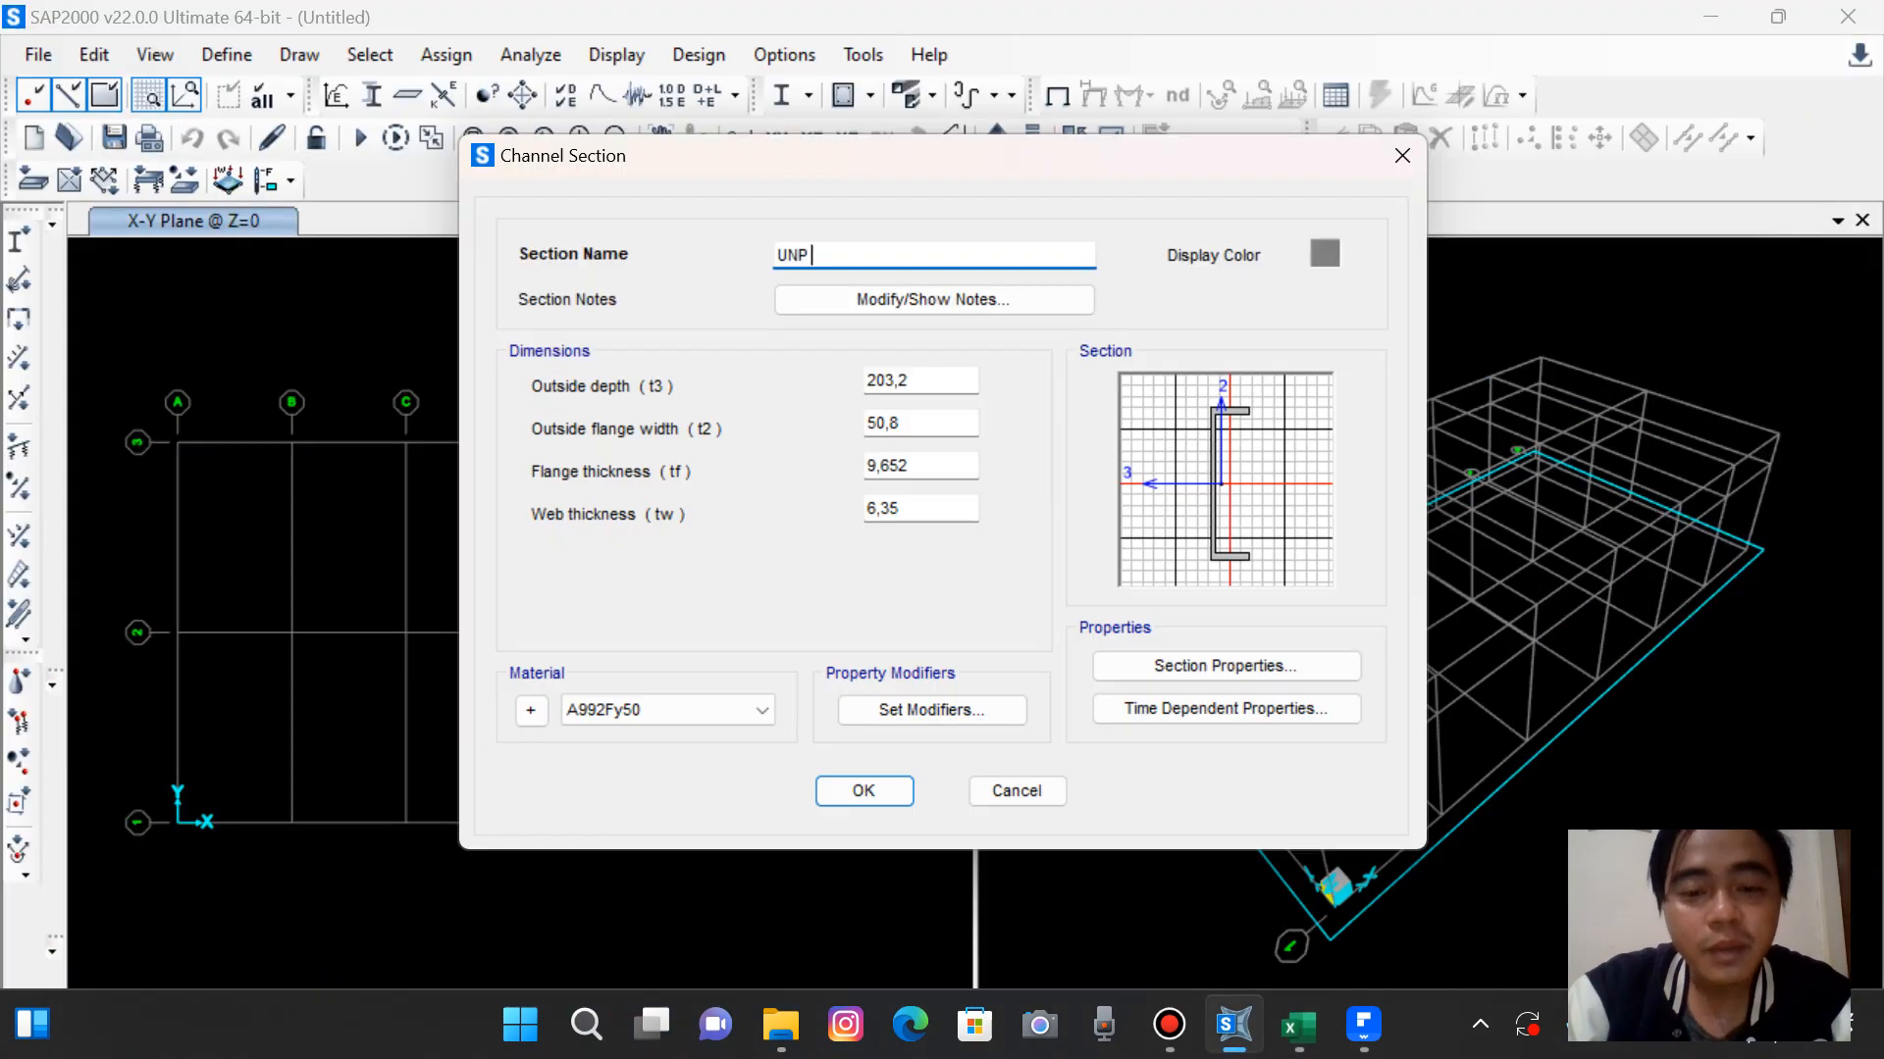
{"action": "type", "text": "."}
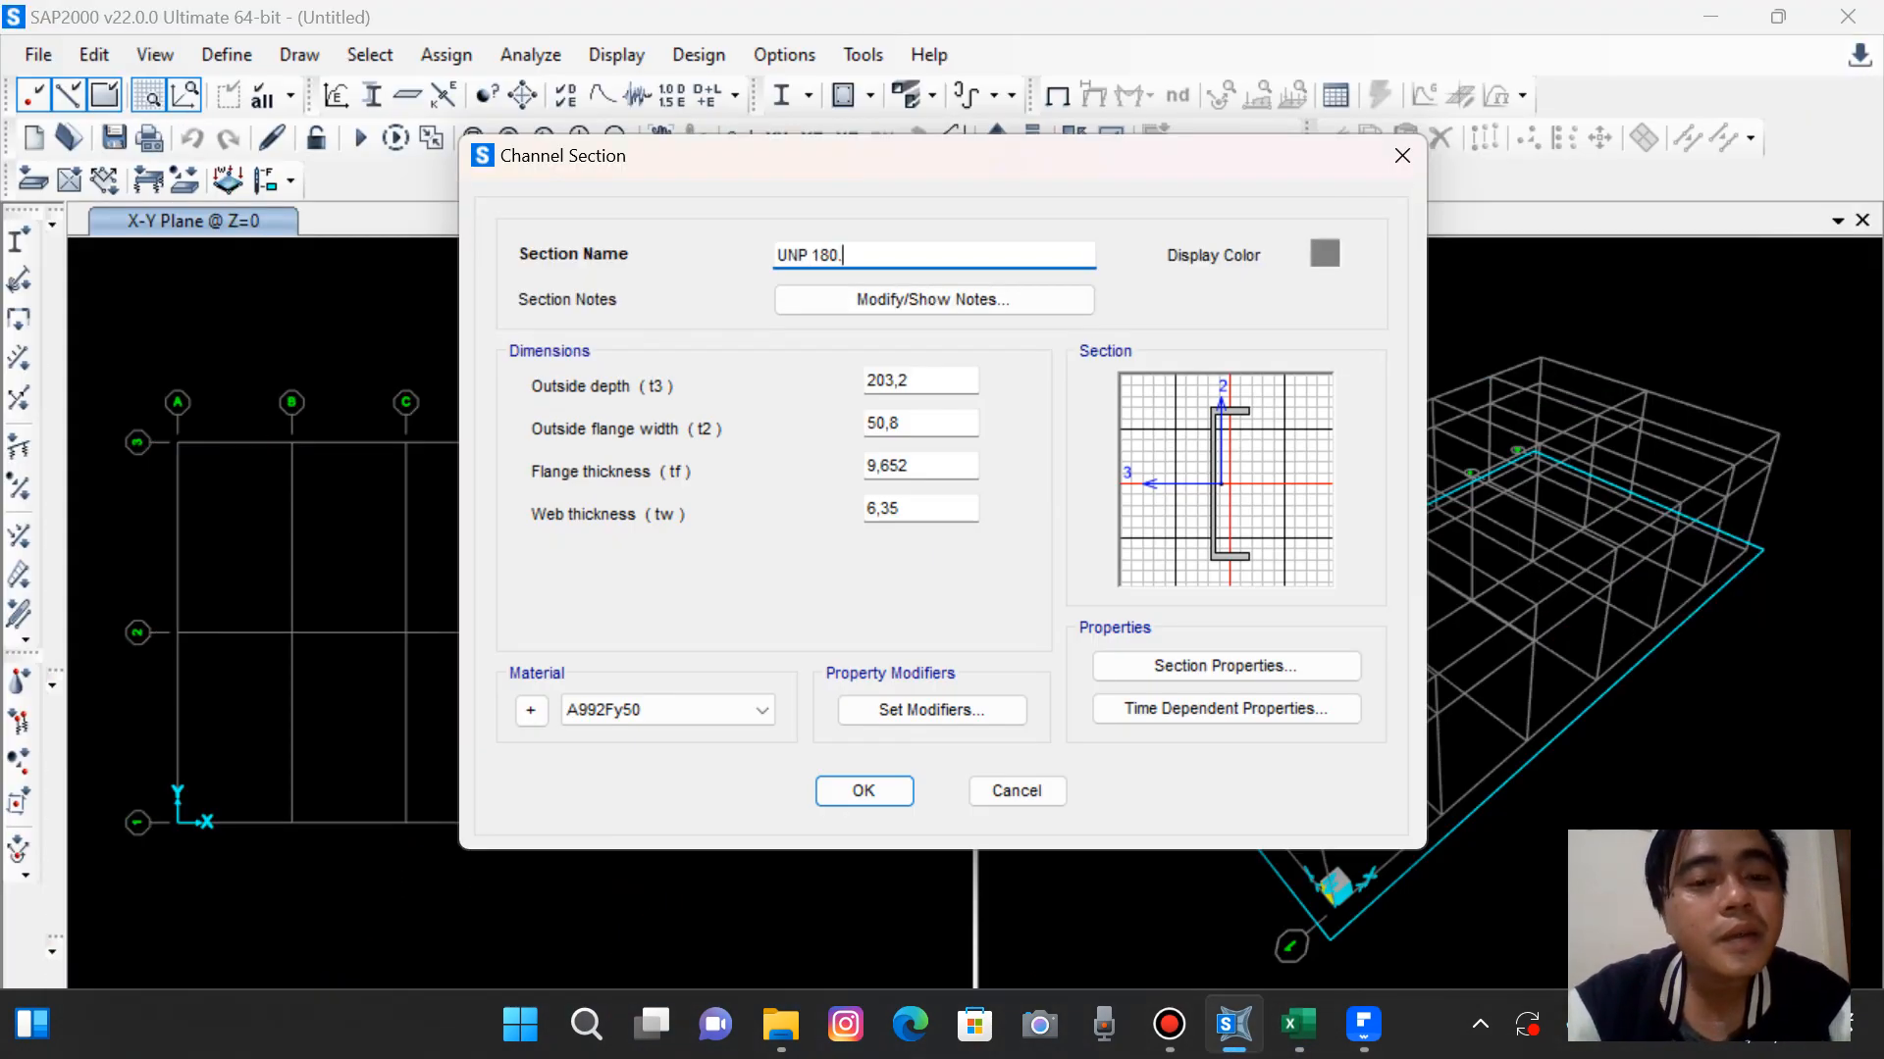
{"action": "left_click", "coordinate": [1298, 1024]}
{"action": "left_click", "coordinate": [1233, 1024]}
{"action": "type", "text": "7"}
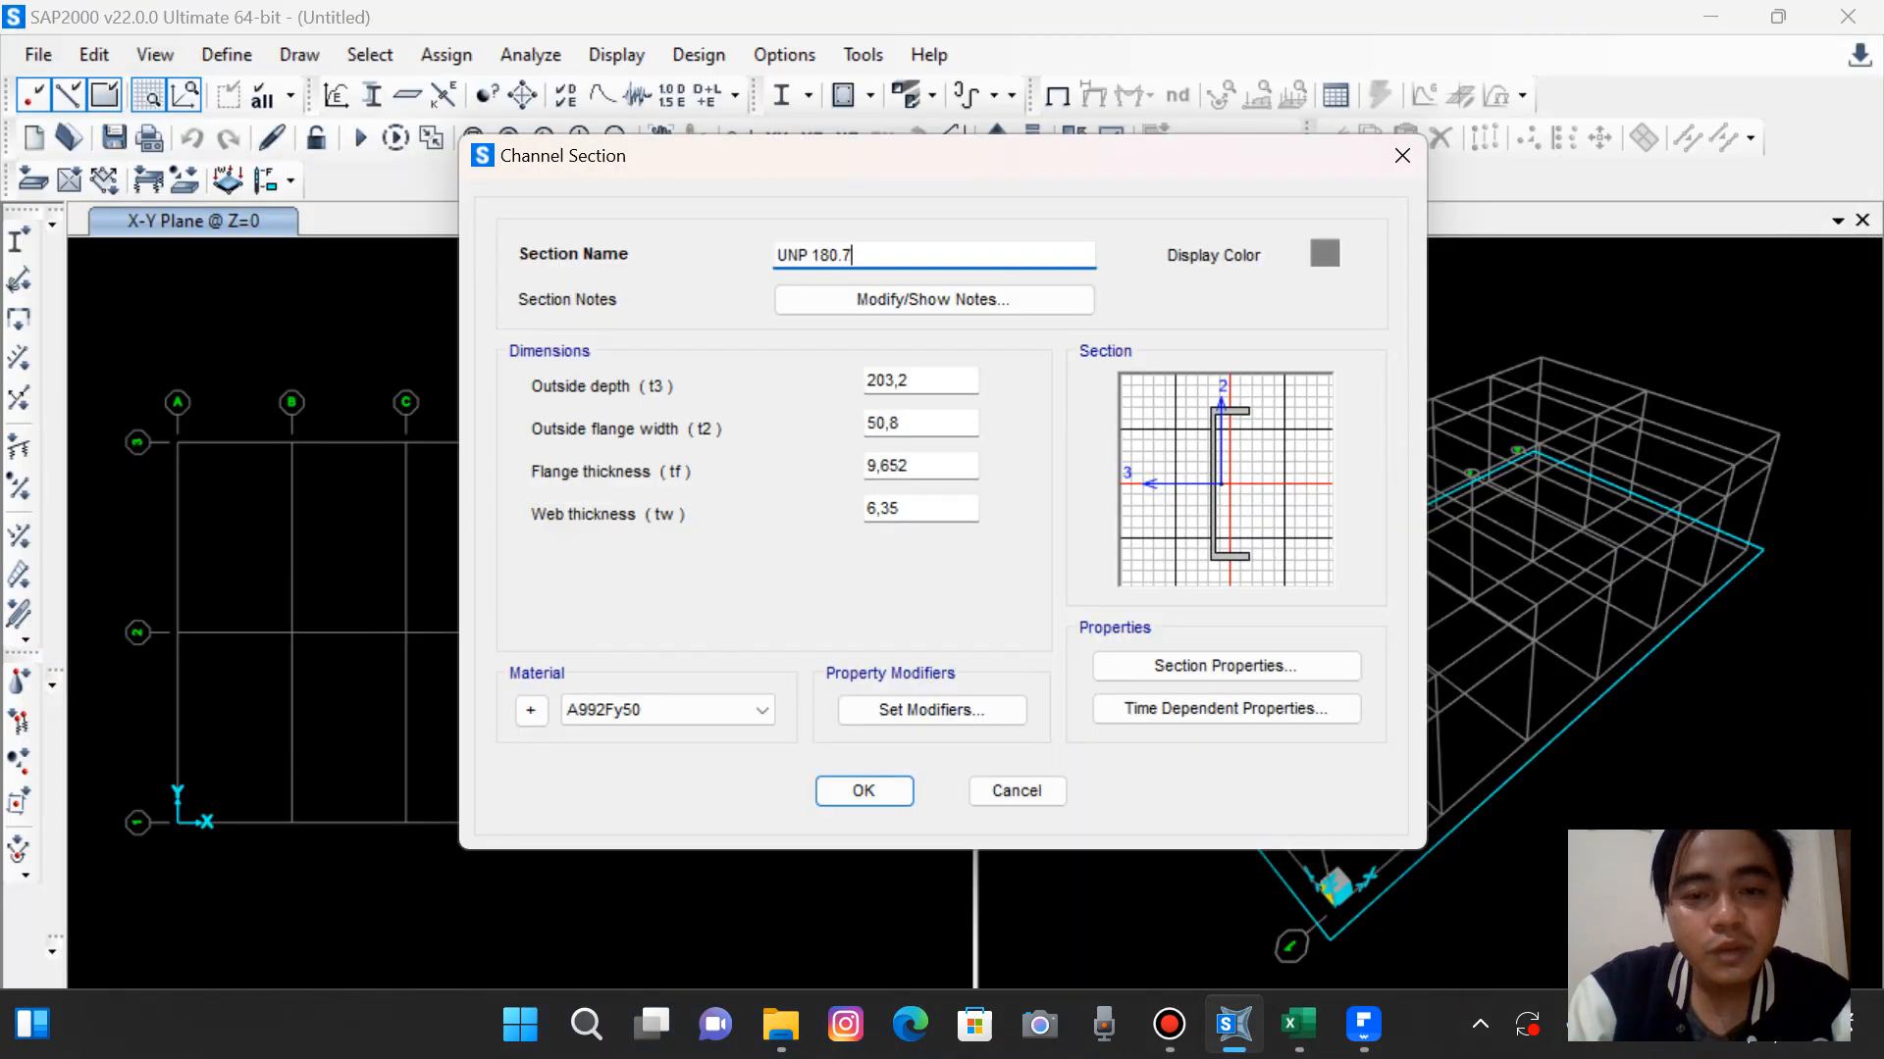
{"action": "type", "text": "0.8.11"}
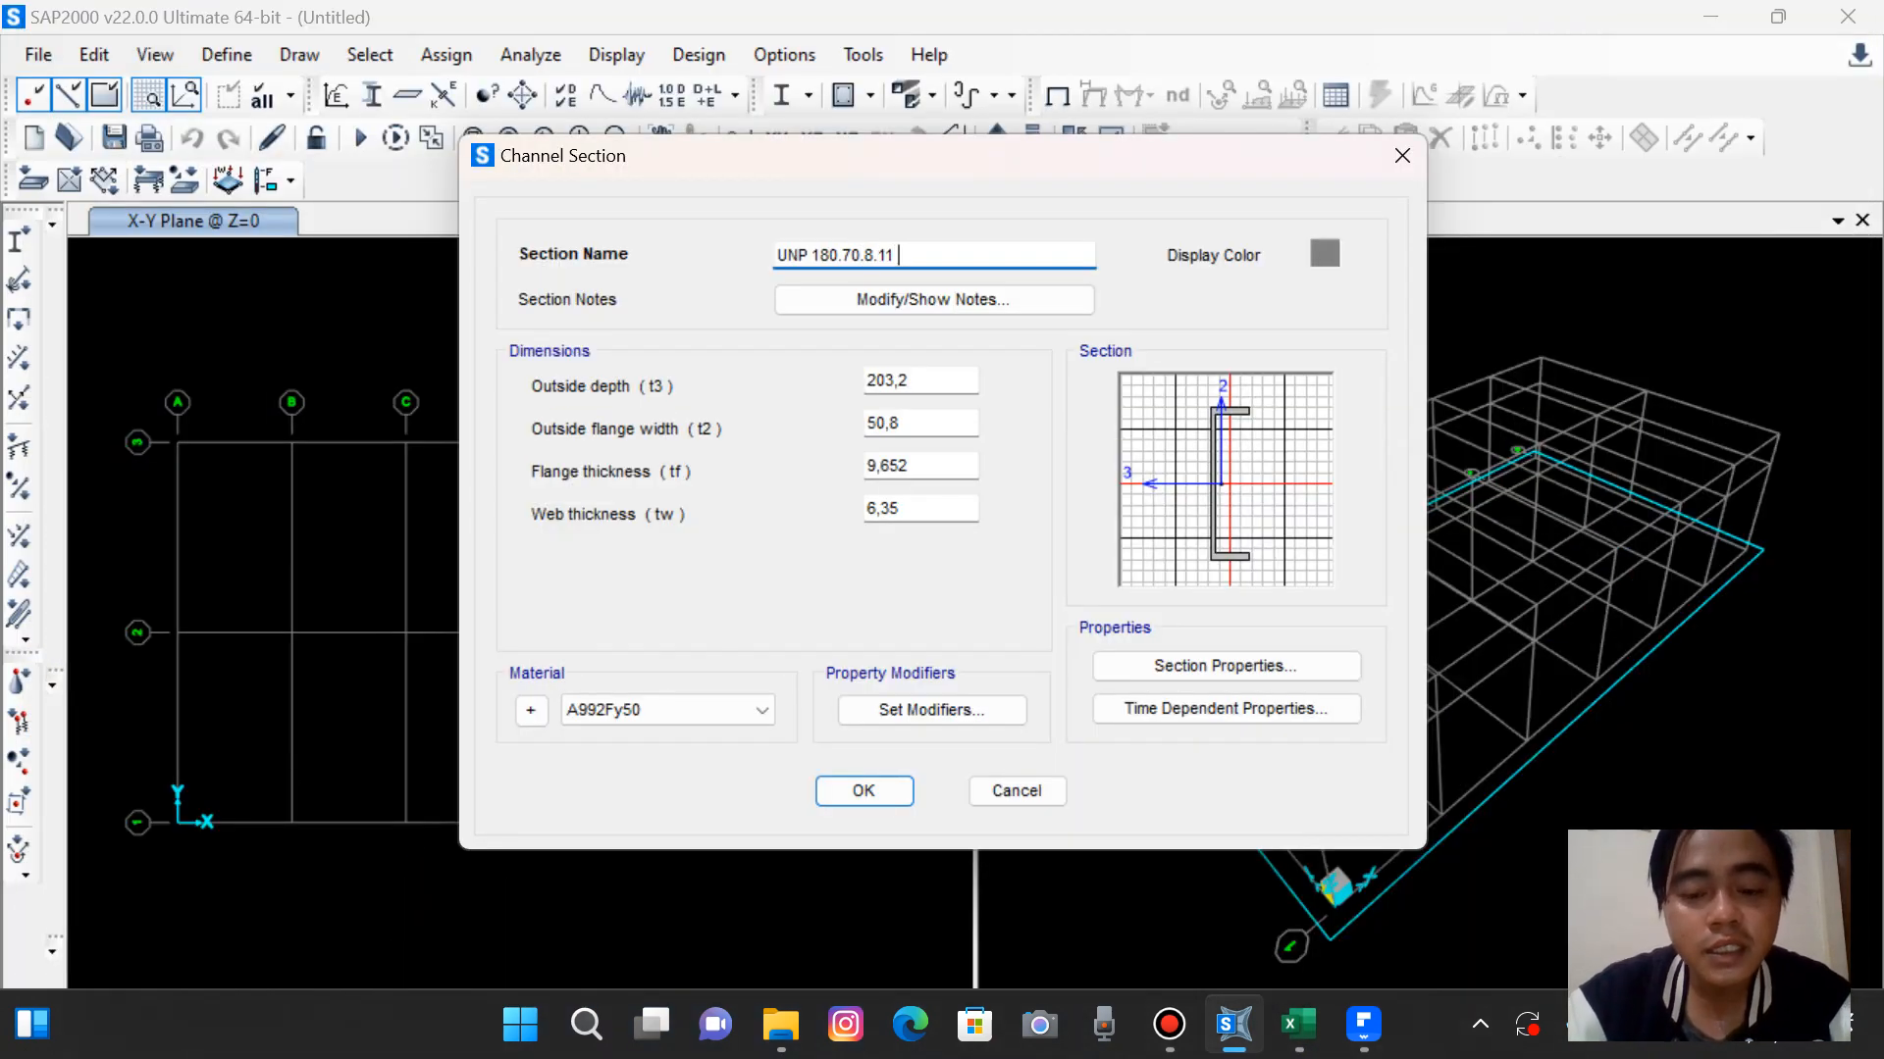
{"action": "type", "text": " (Gordin"}
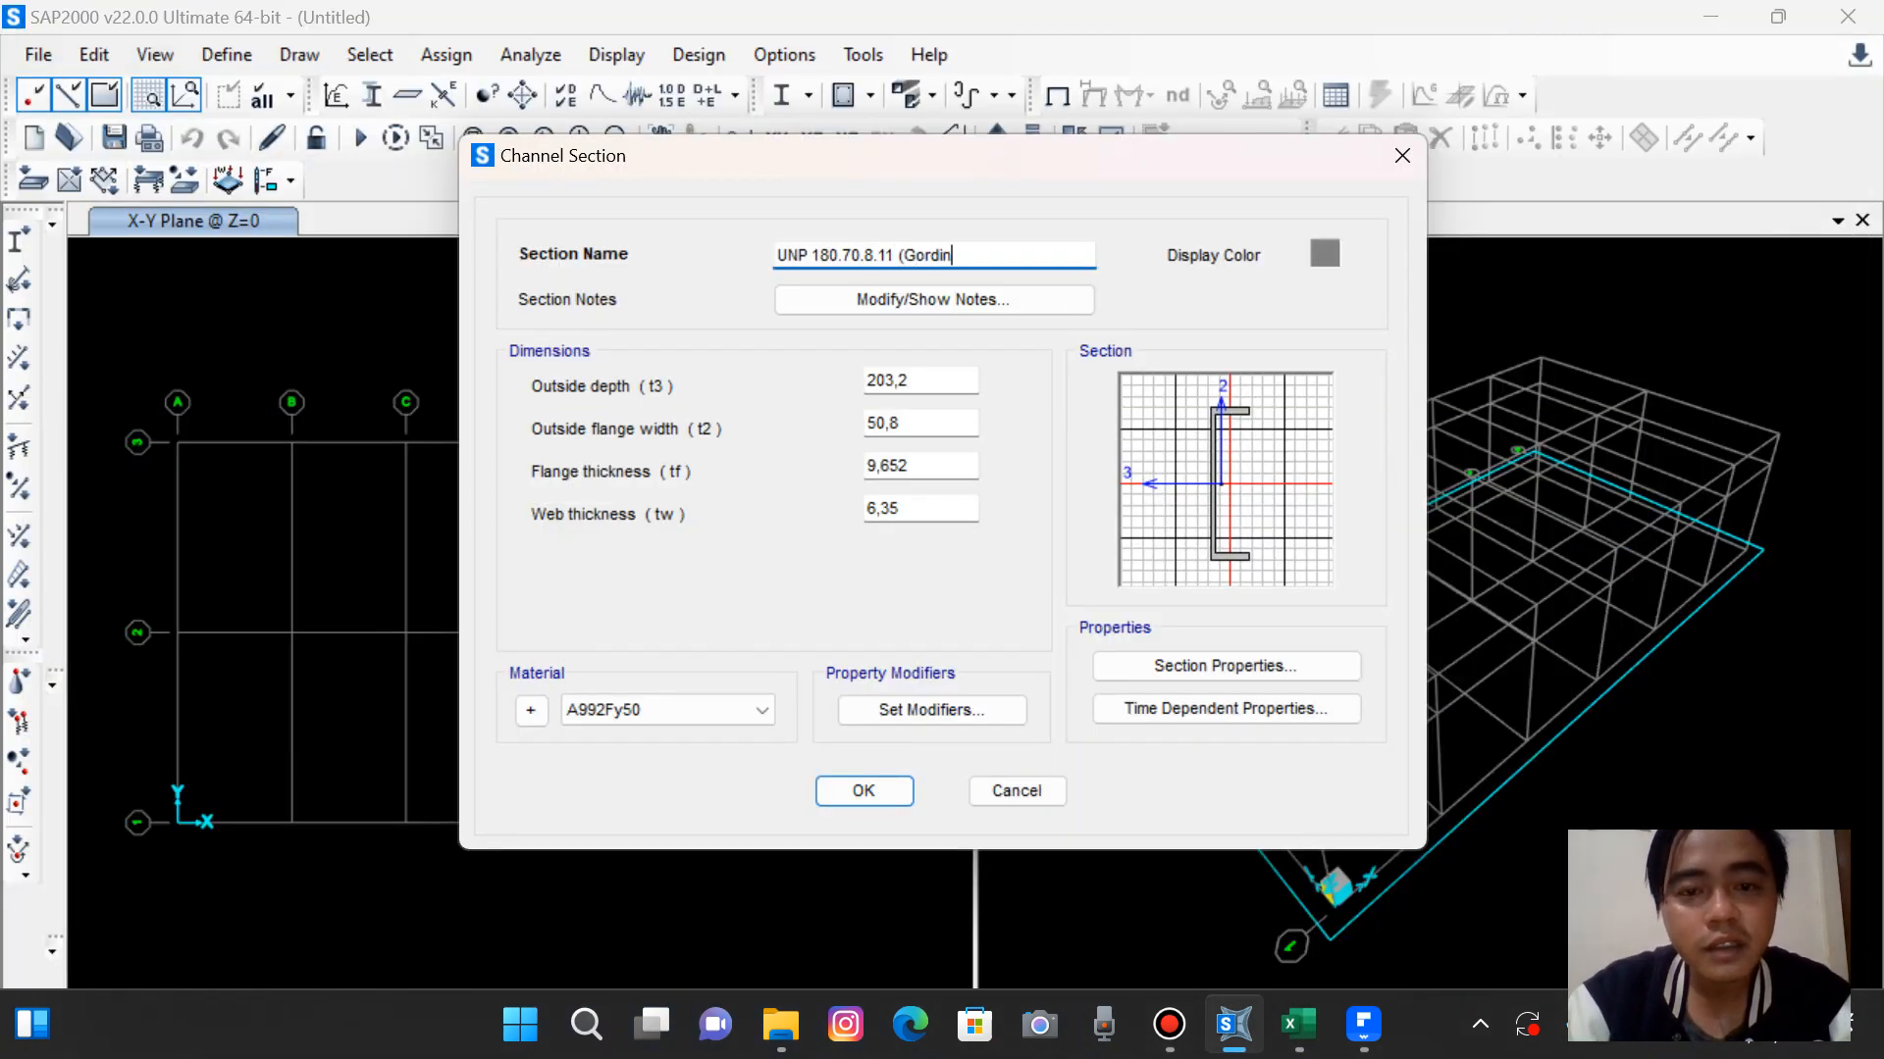
{"action": "type", "text": "g)"}
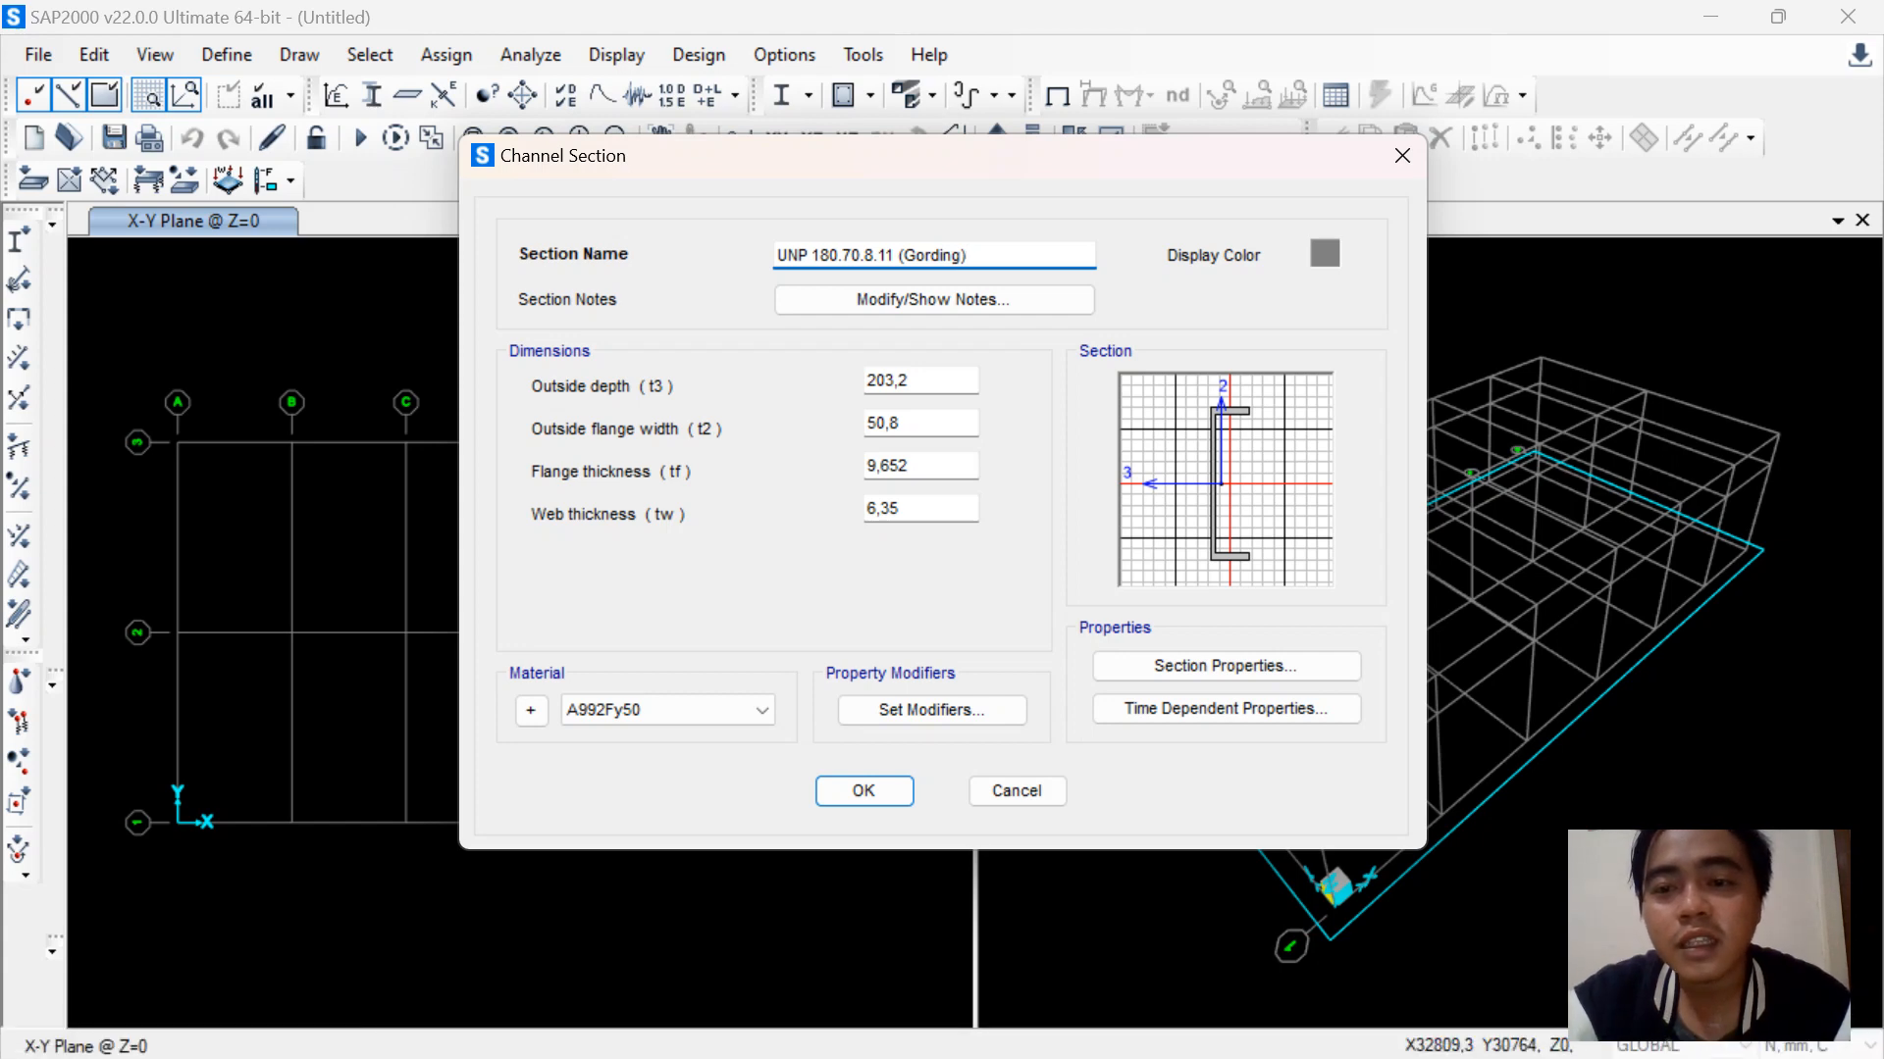
Set the display color of the Gording channel section to bright pink
{"action": "left_click", "coordinate": [1324, 253]}
{"action": "left_click", "coordinate": [1075, 349]}
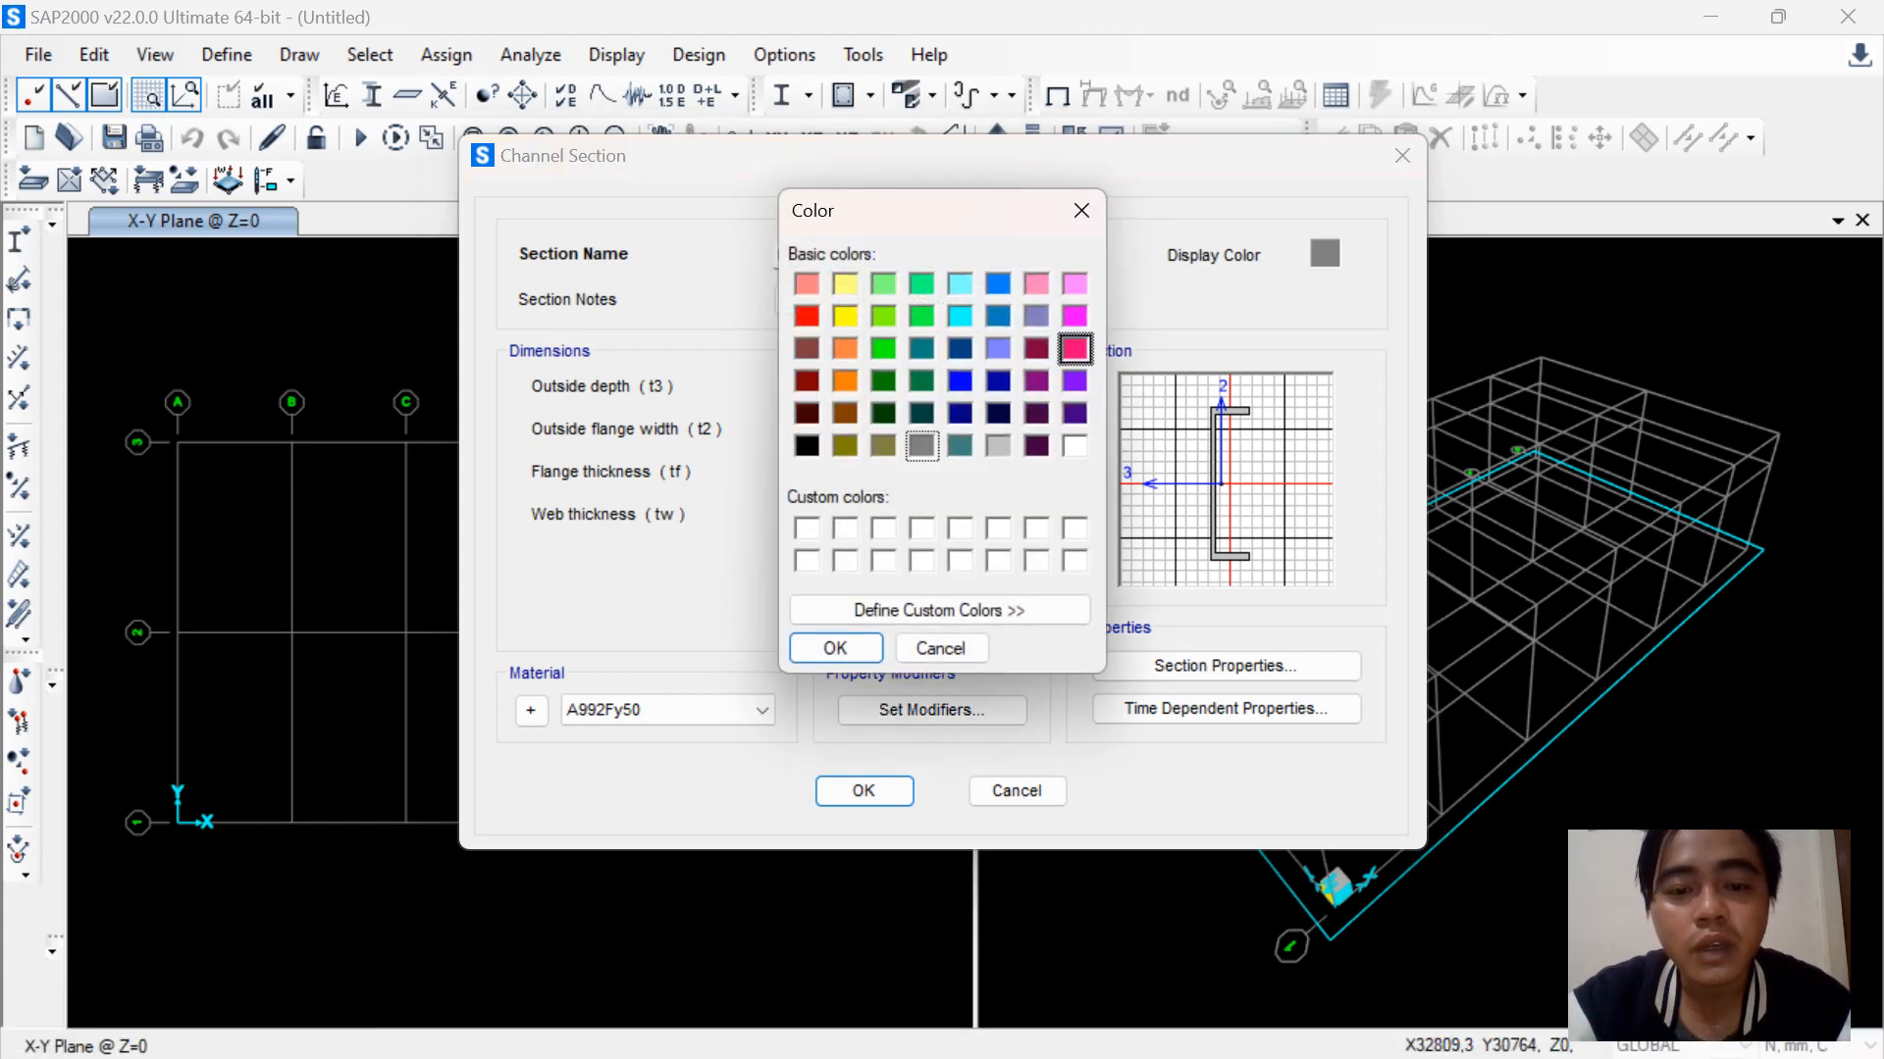
{"action": "left_click", "coordinate": [835, 647]}
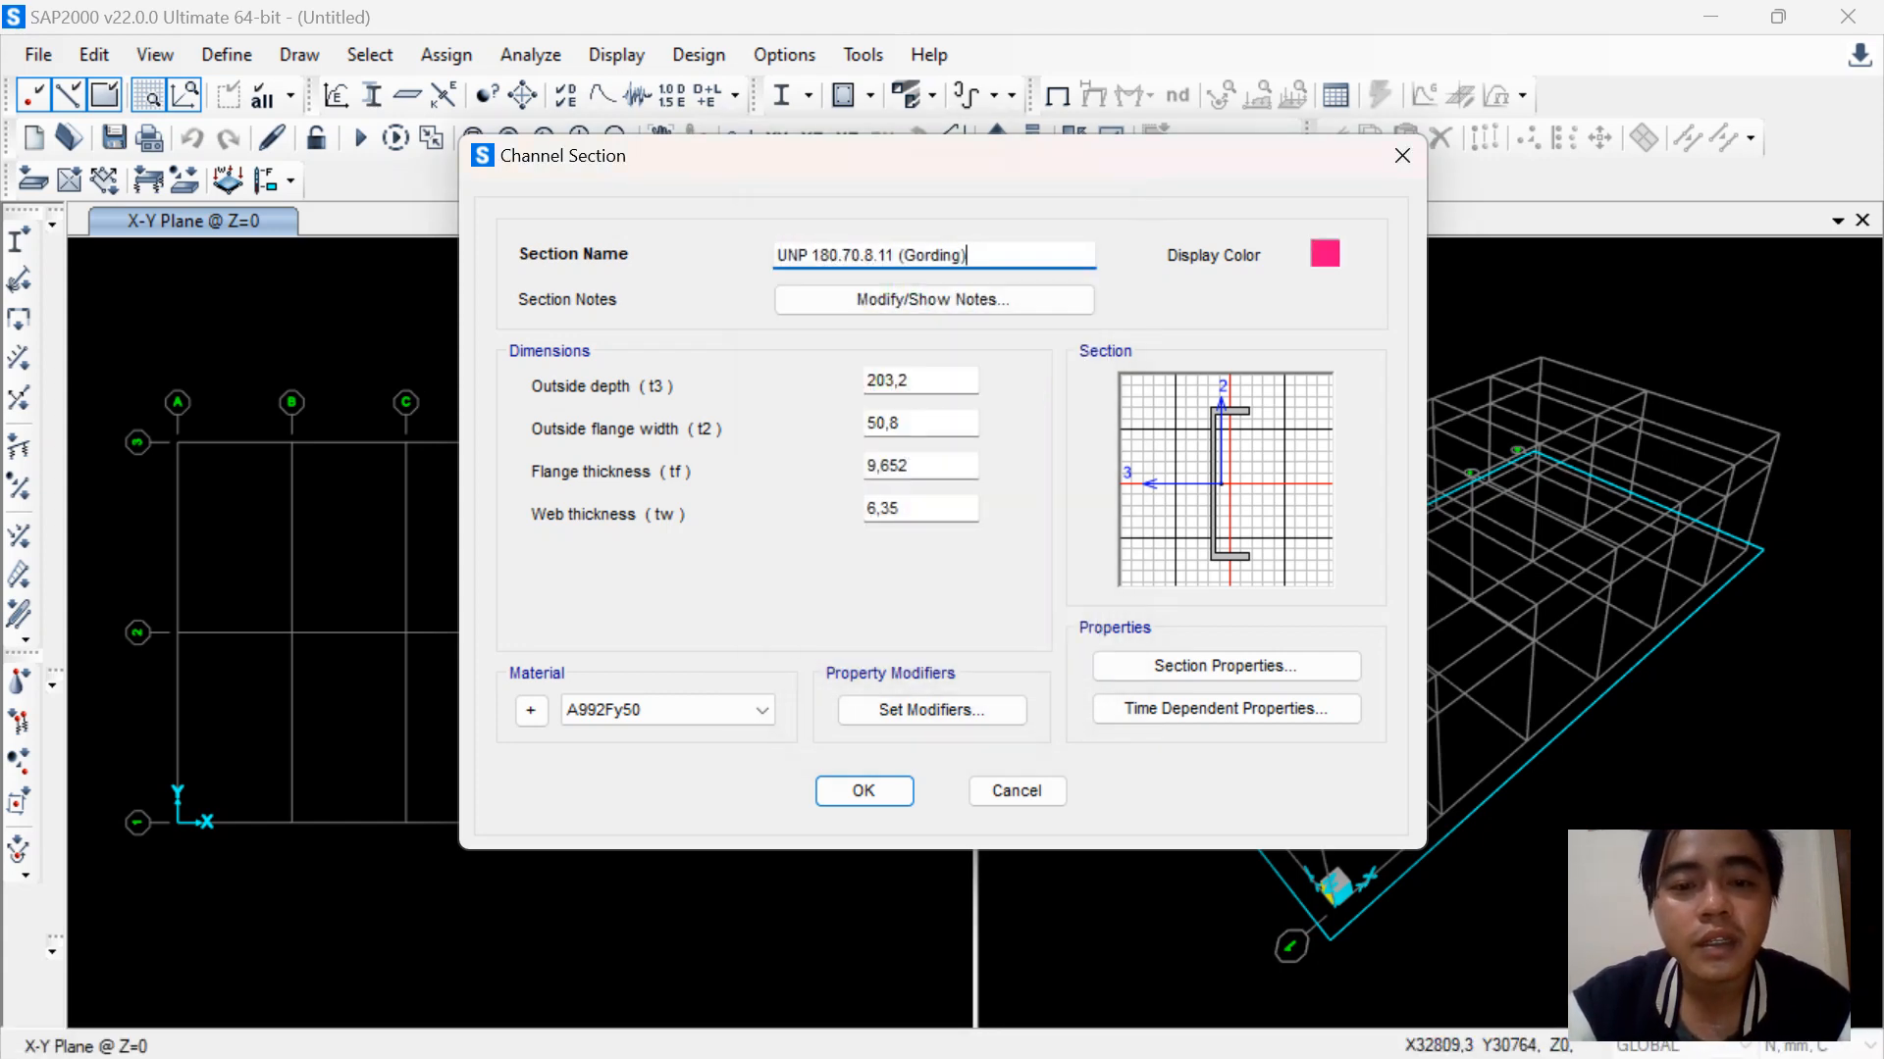
Set the Gording channel's outside depth to 180, flange width to 70, flange thickness to 11 and web thickness to 8 mm
{"action": "key", "text": "Tab"}
{"action": "type", "text": "180"}
{"action": "key", "text": "Tab"}
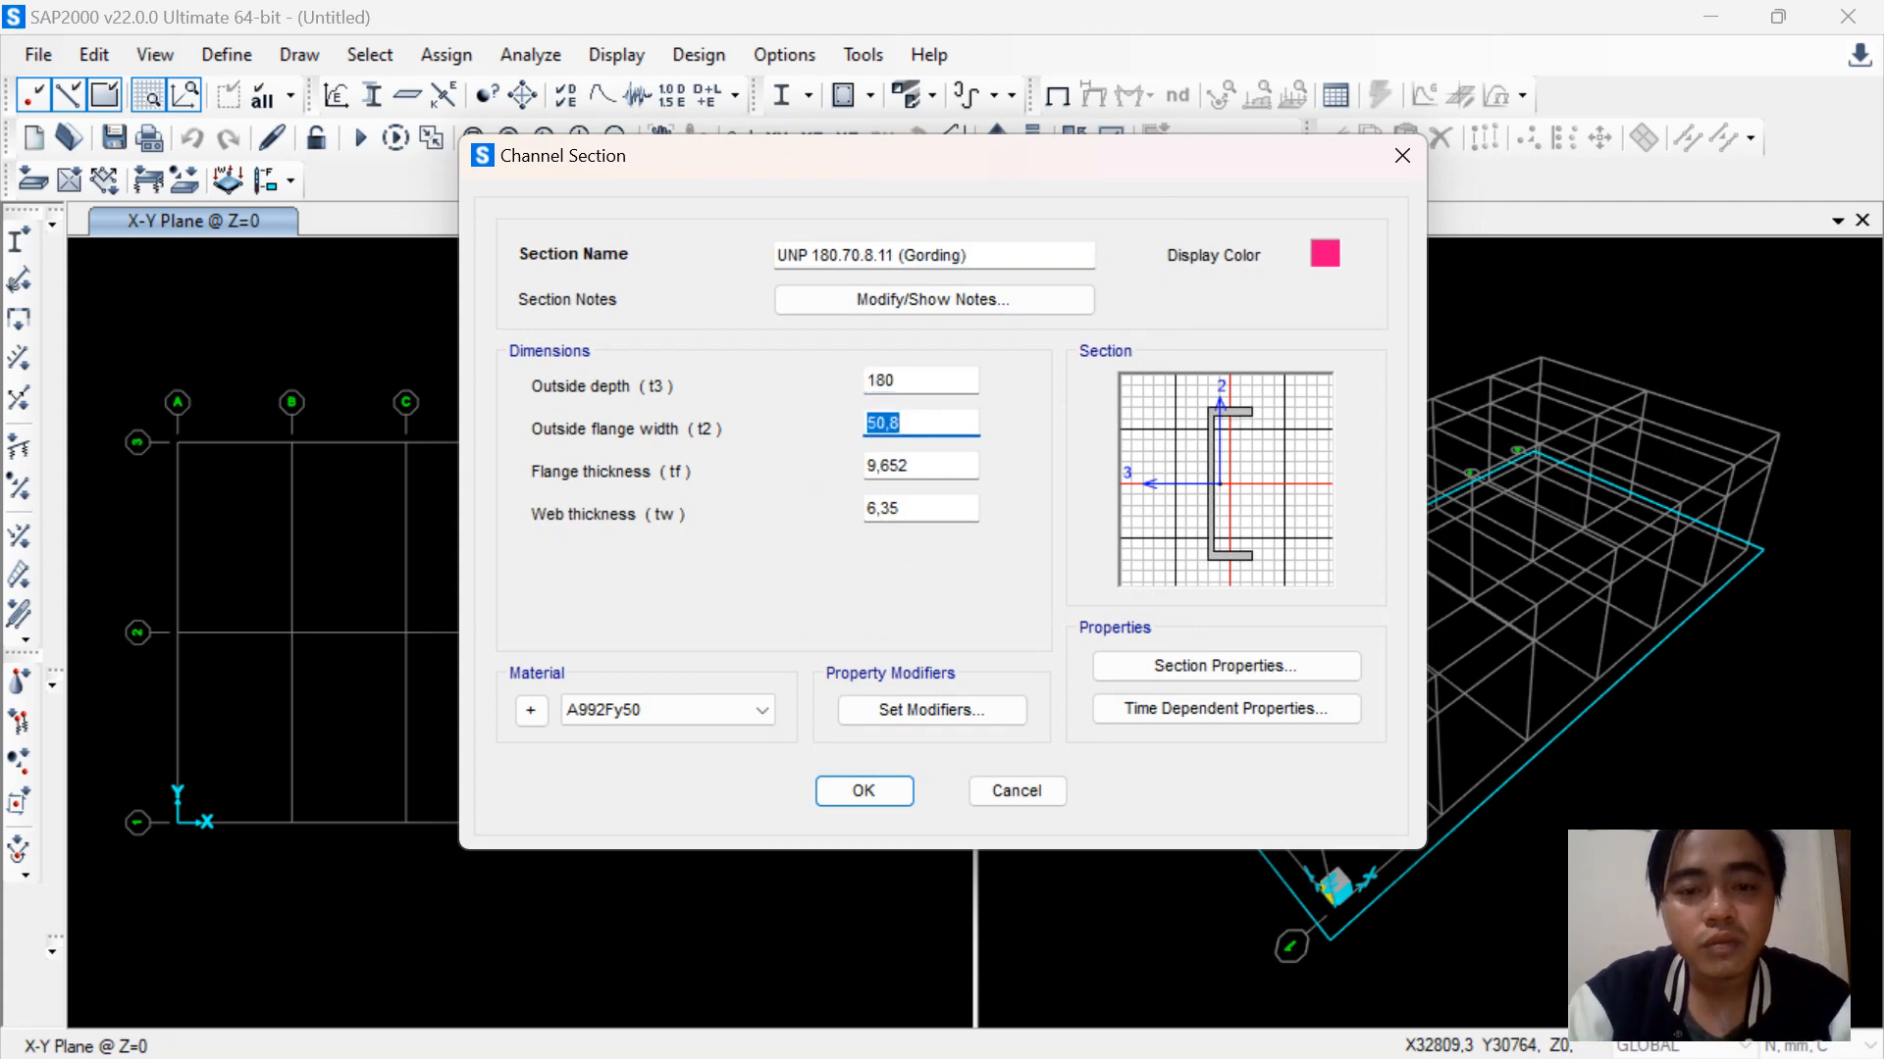
{"action": "type", "text": "70"}
{"action": "key", "text": "Tab"}
{"action": "key", "text": "Tab"}
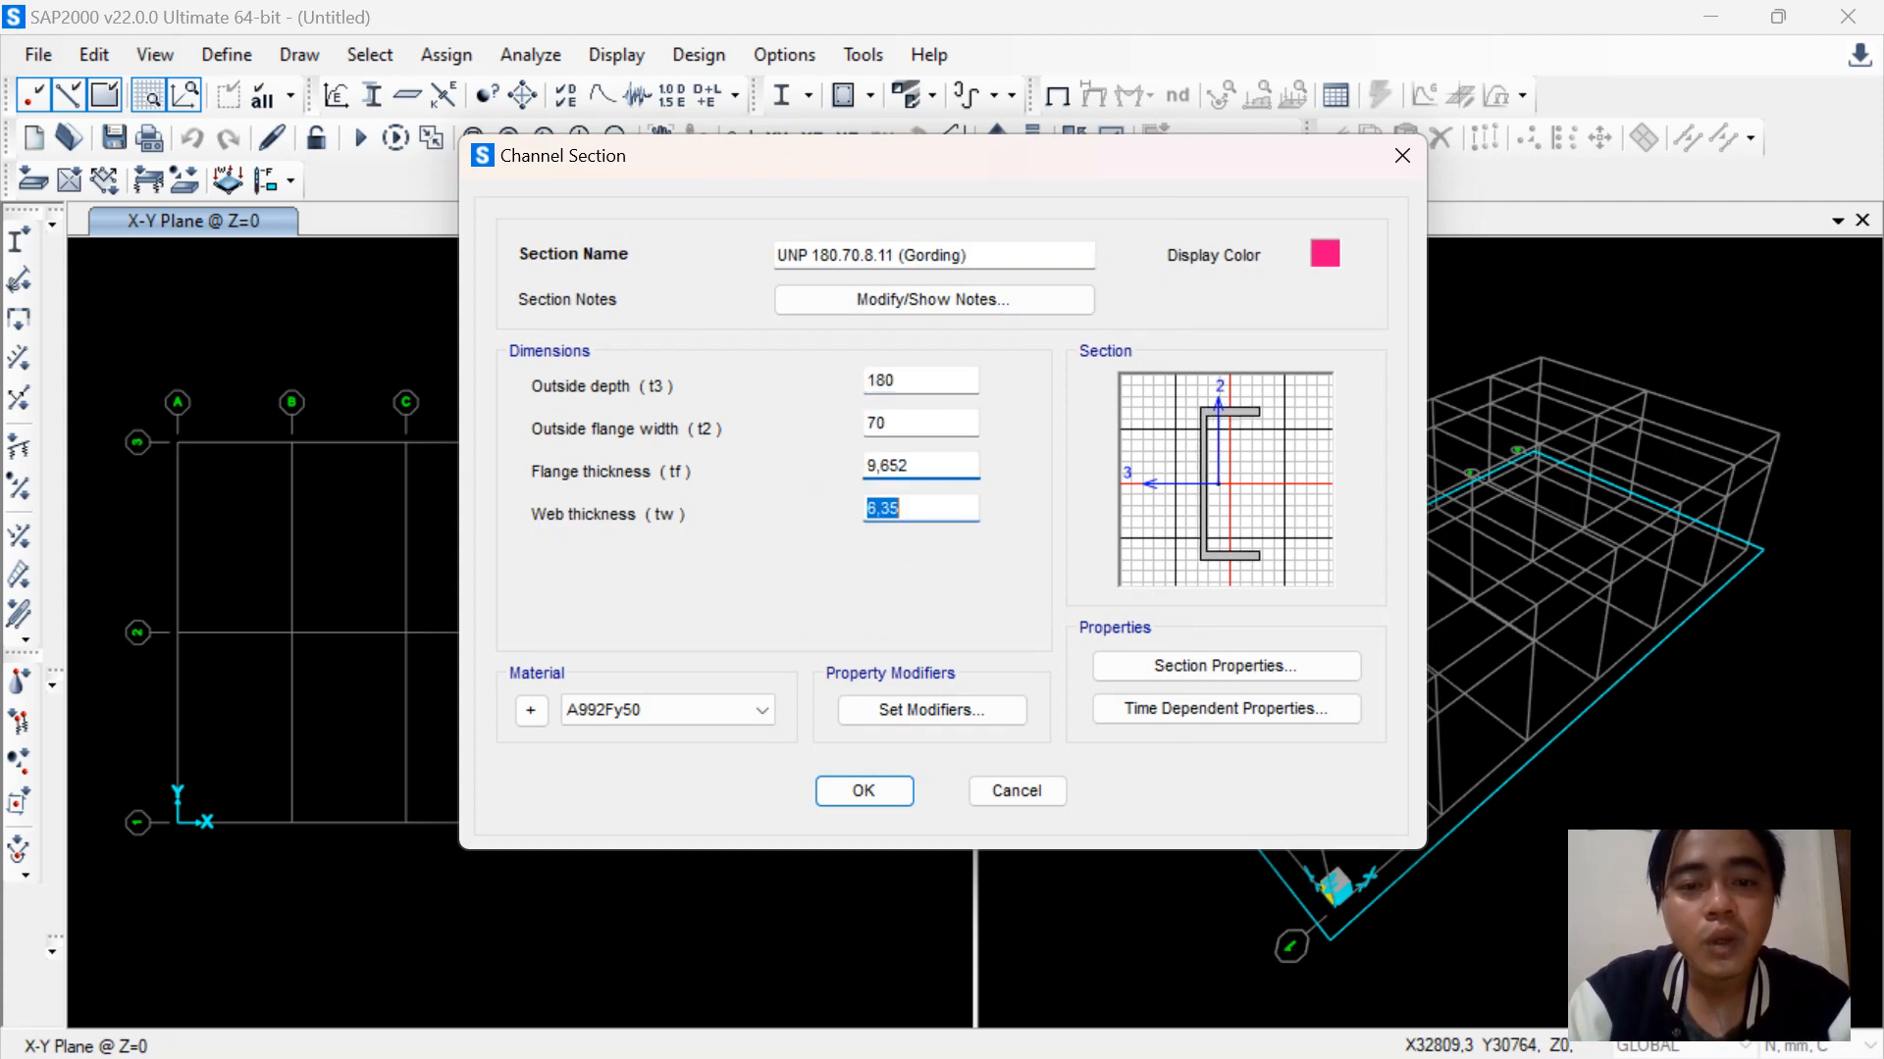
{"action": "type", "text": "8"}
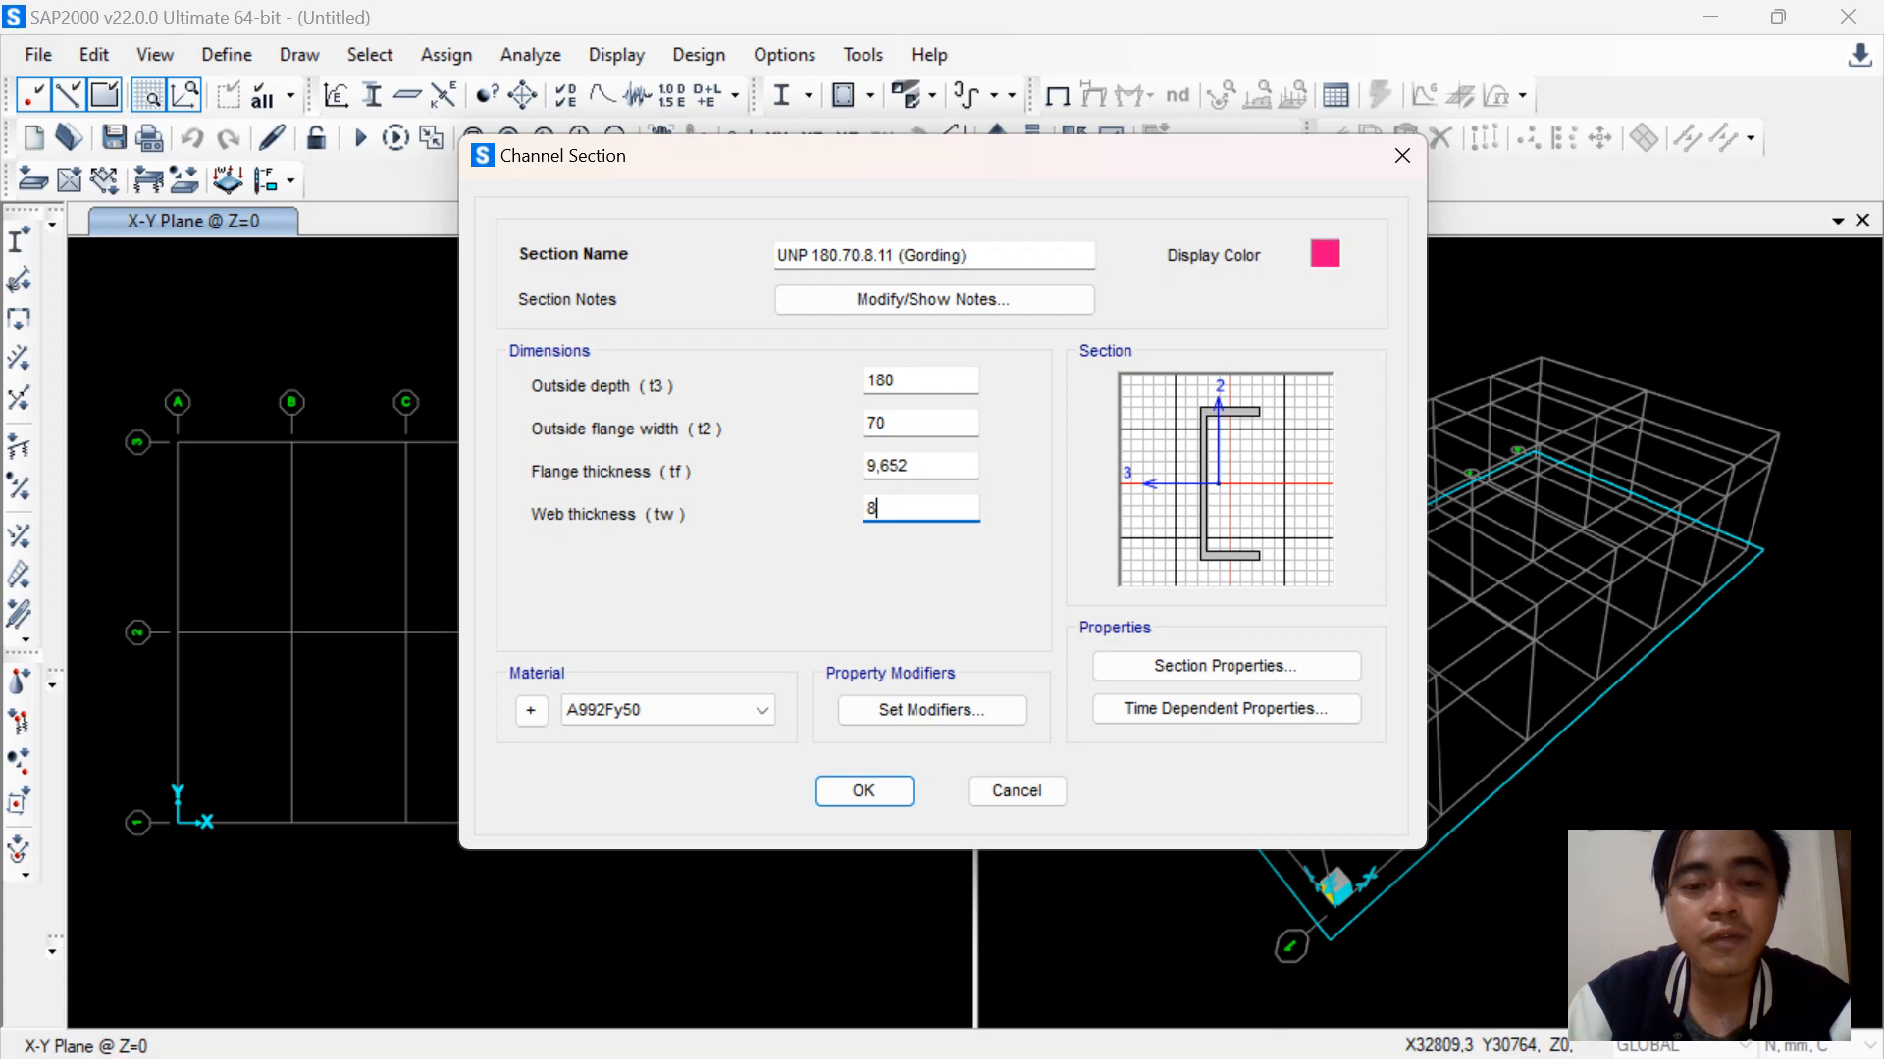
{"action": "key", "text": "shift+Tab"}
{"action": "type", "text": "11"}
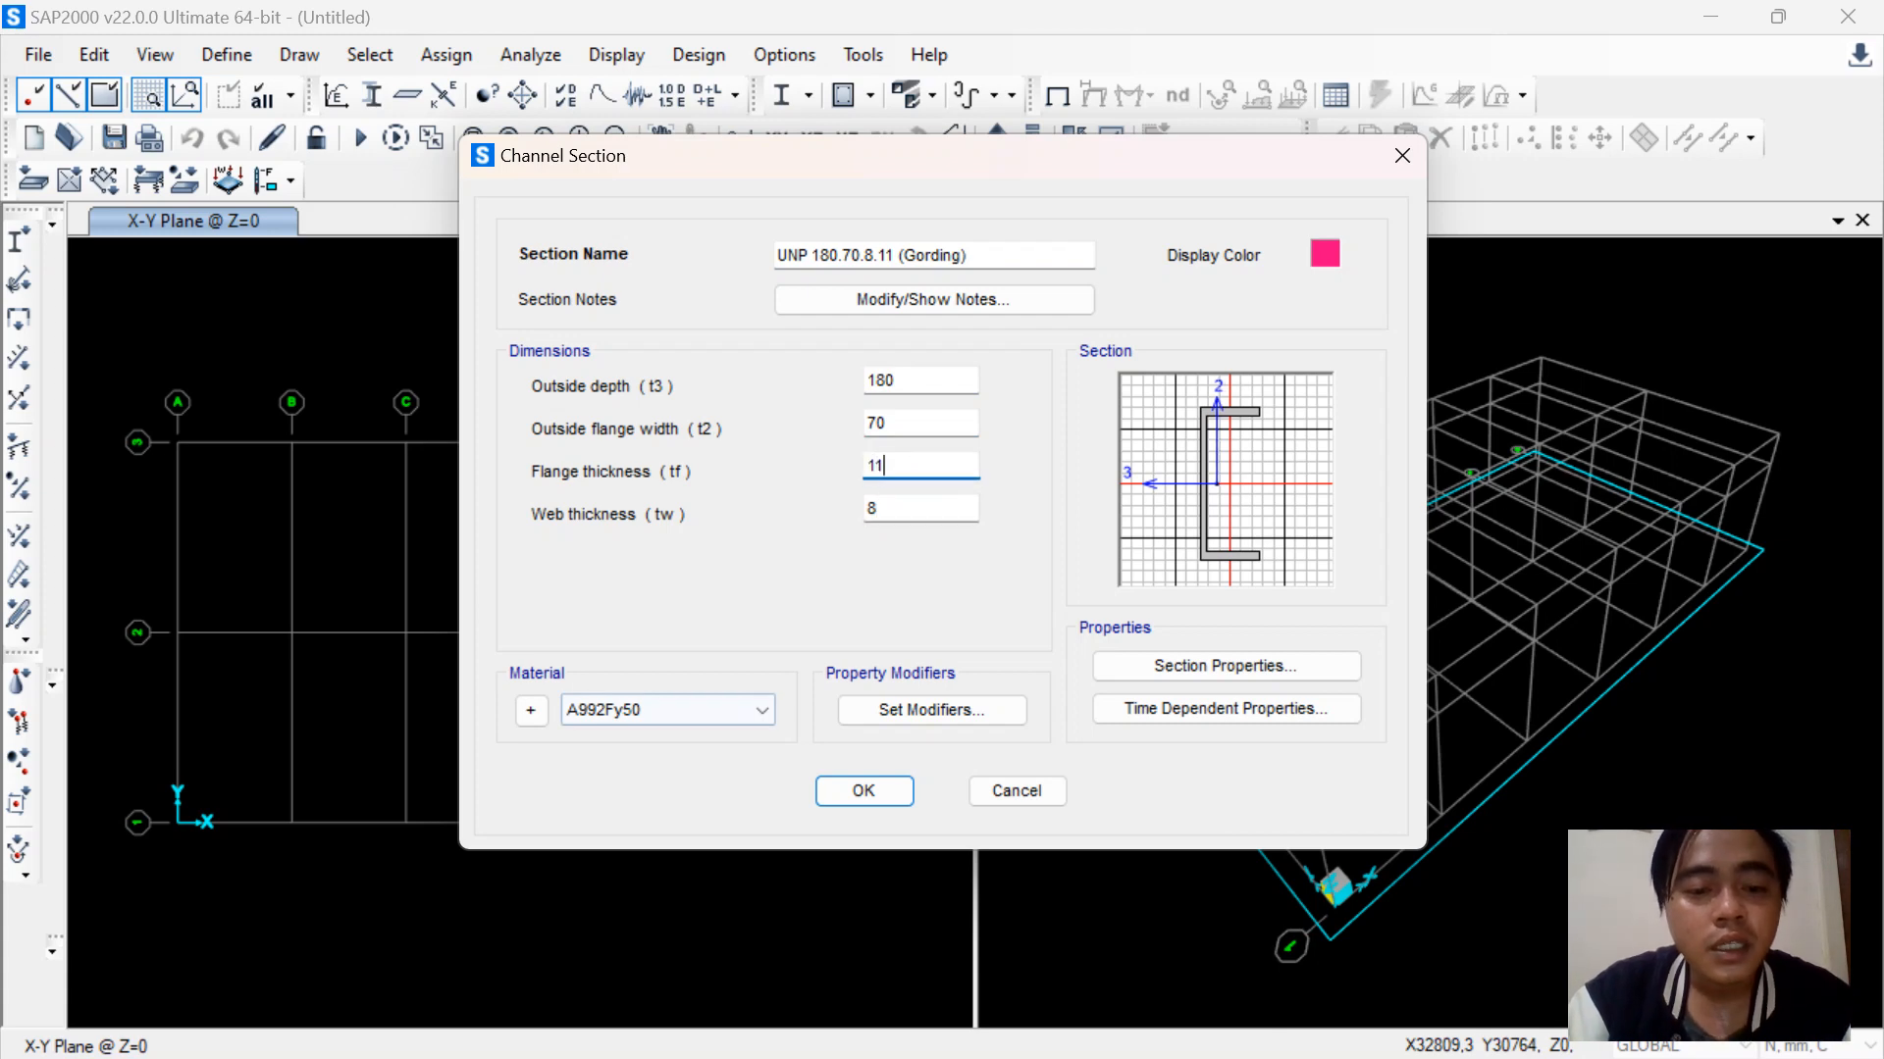
Assign the SS400 material to the Gording channel section and save it
{"action": "left_click", "coordinate": [667, 710]}
{"action": "left_click", "coordinate": [647, 800]}
{"action": "key", "text": "Return"}
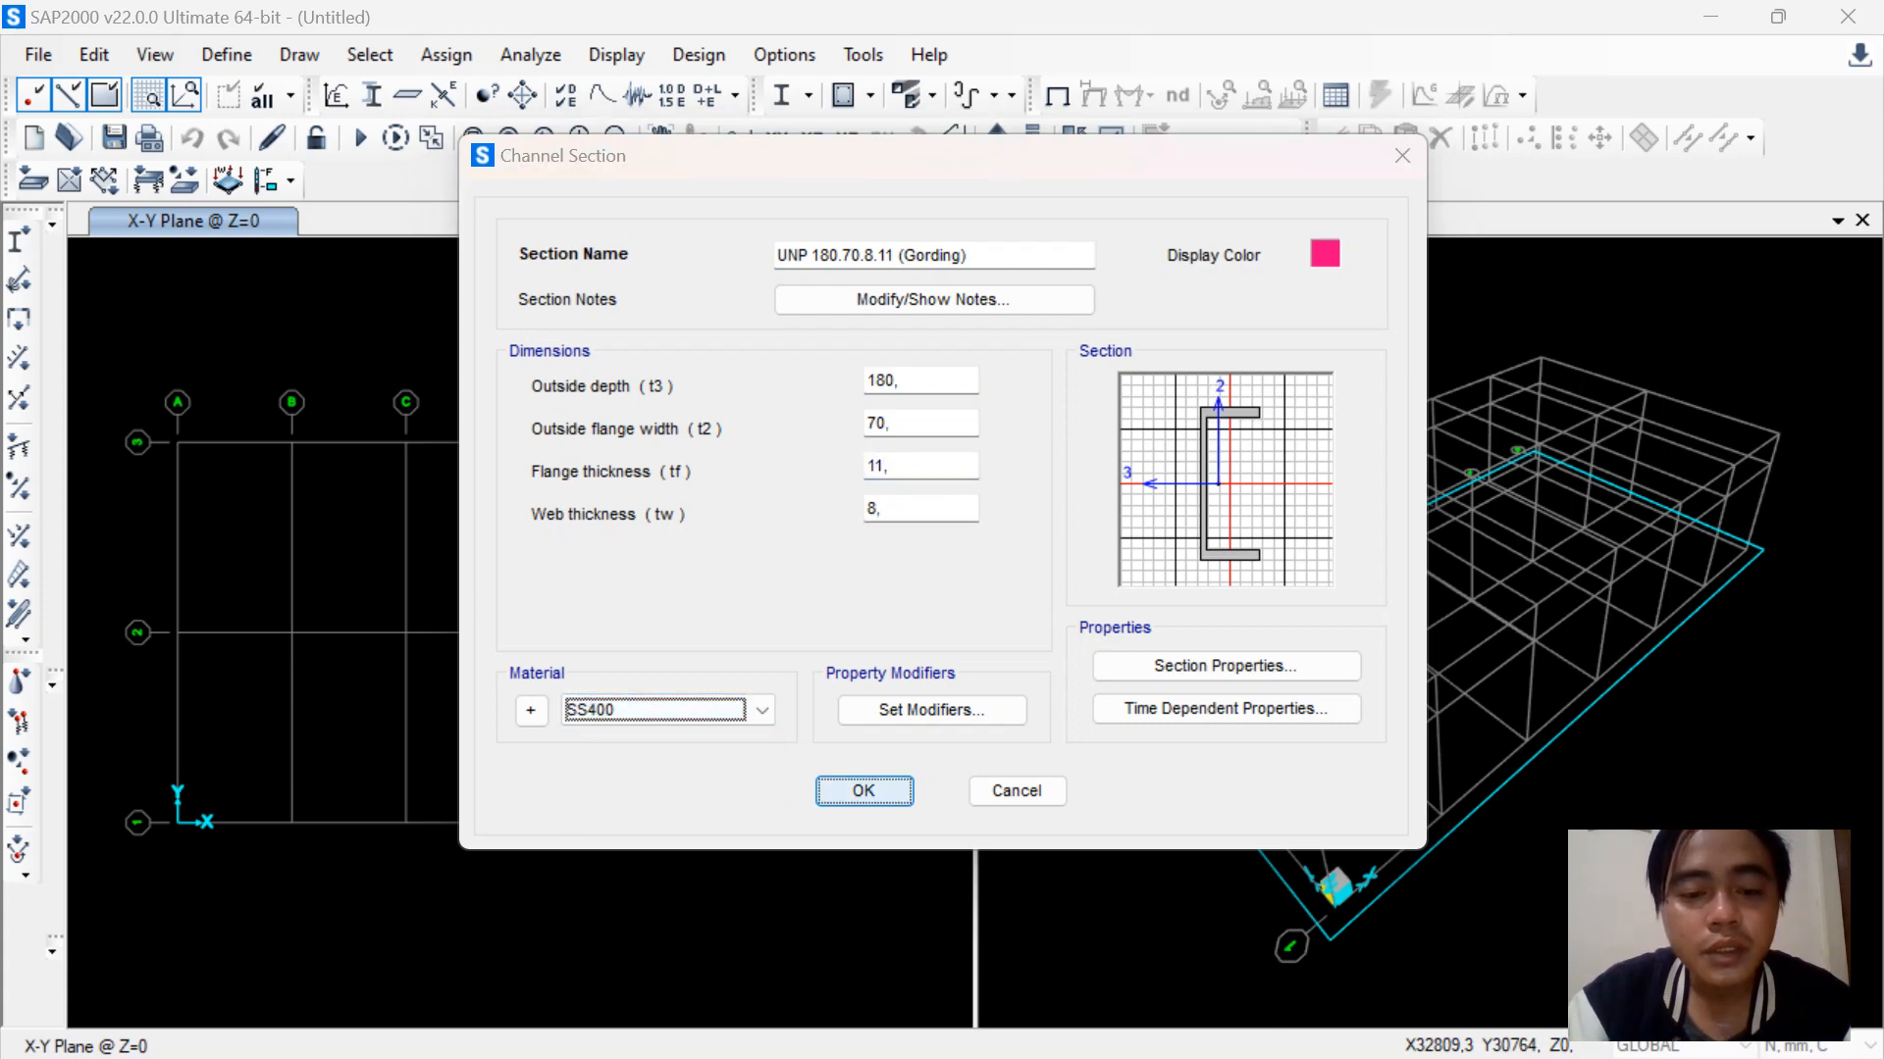
Check the sagrod and wind brace sizes in the WAREHOUSE workbook and add a circular steel section named D12 (Wind Brace) in SAP2000
{"action": "mouse_move", "coordinate": [1233, 1024]}
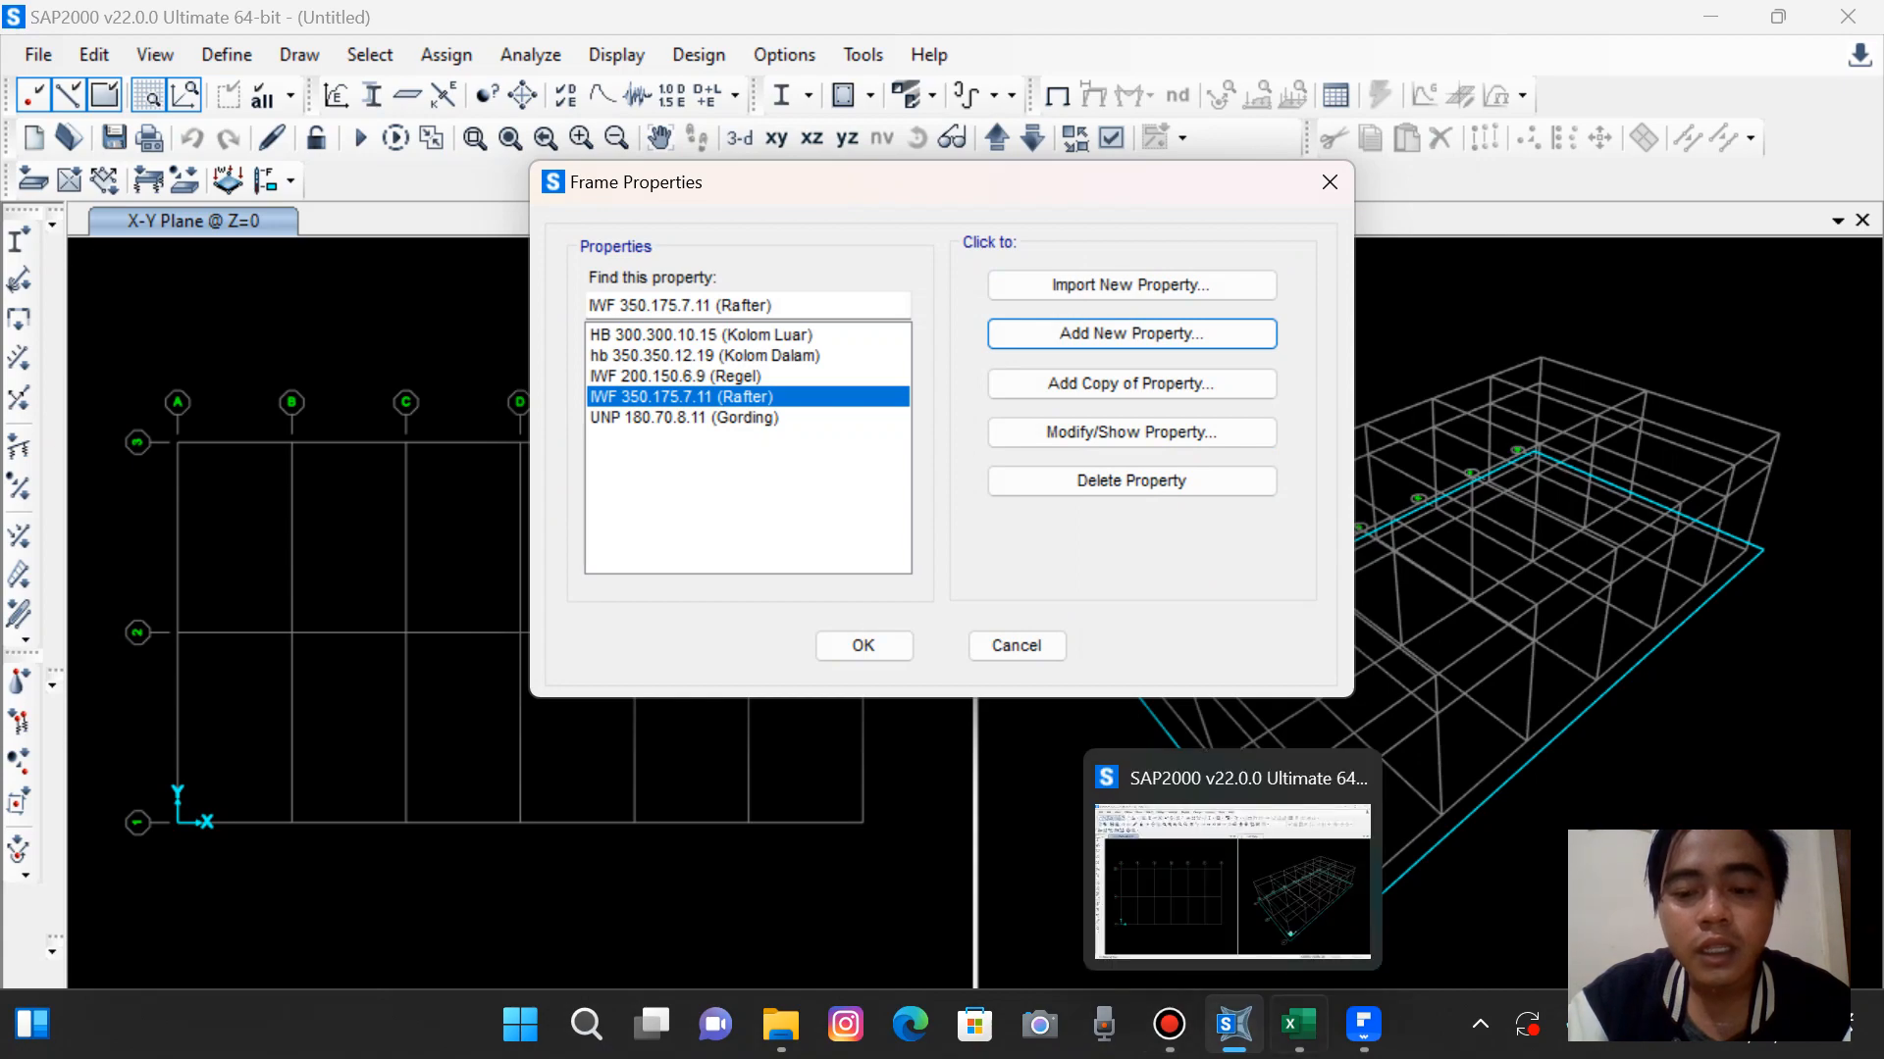
{"action": "left_click", "coordinate": [1297, 1024]}
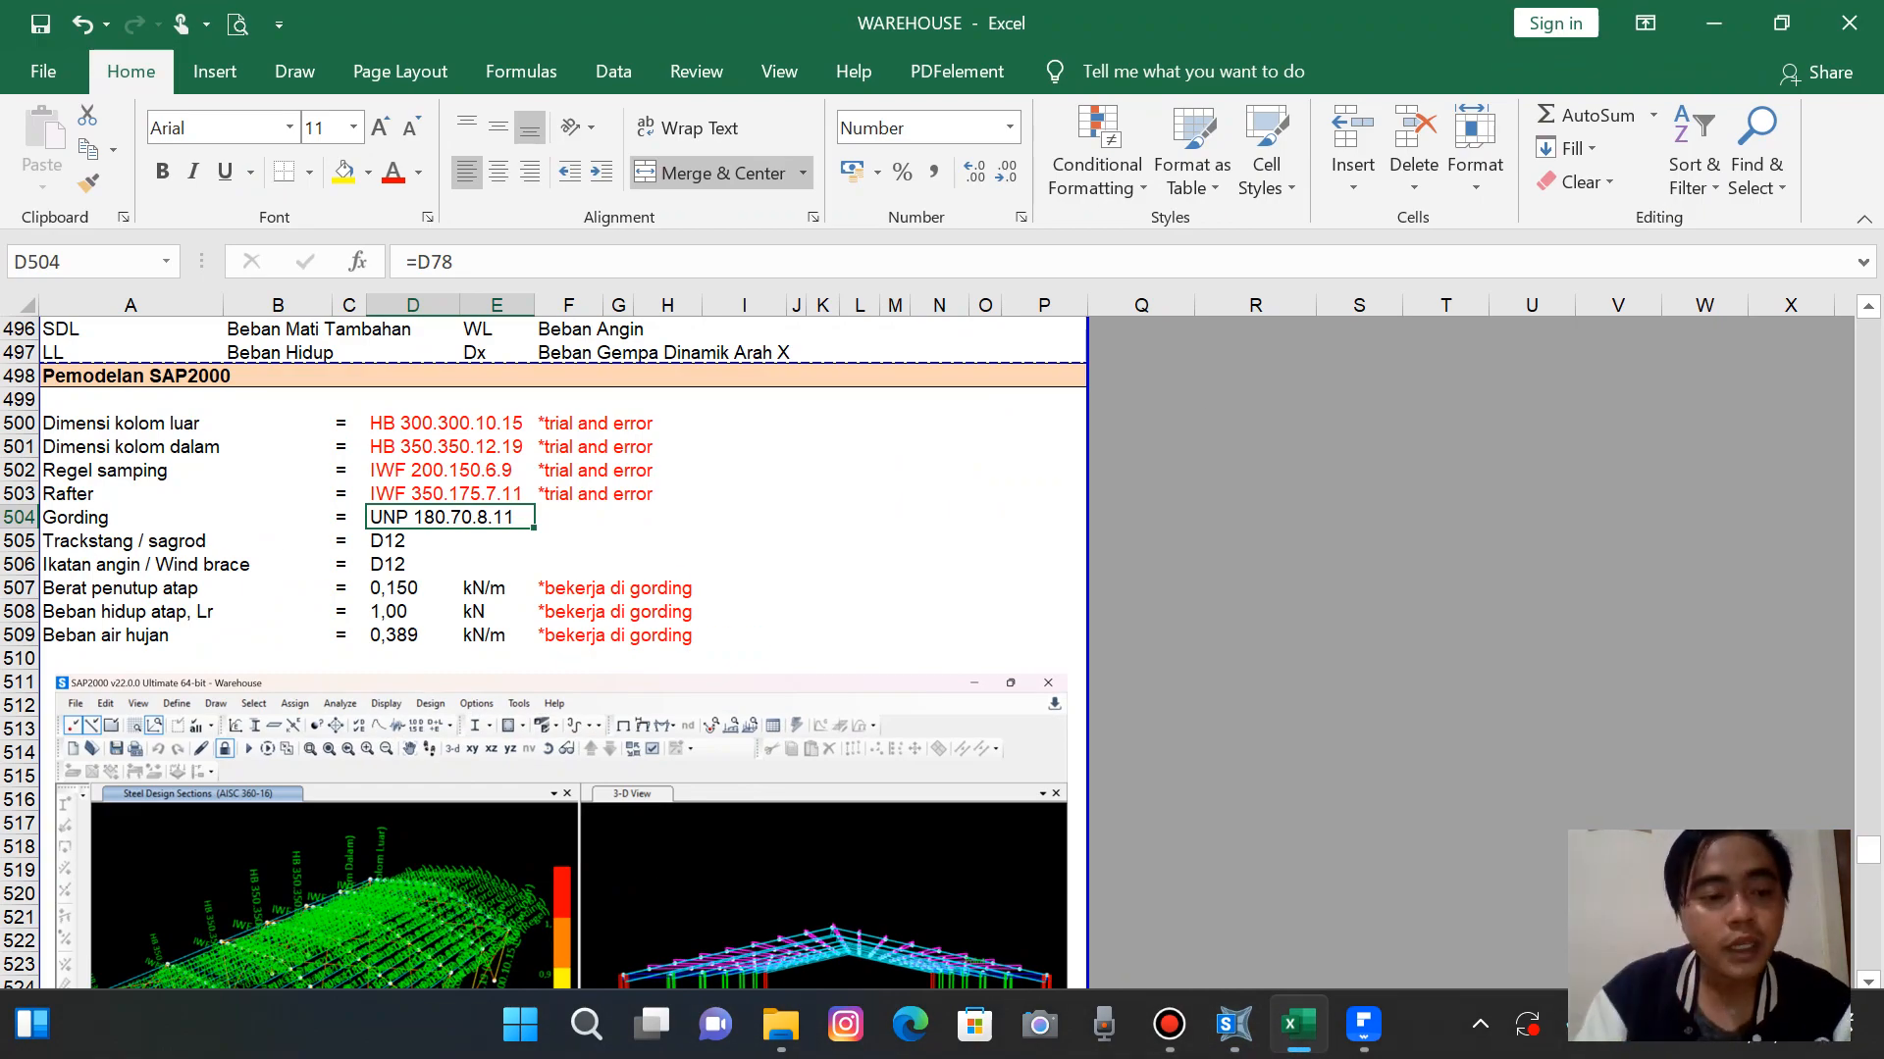
{"action": "left_click", "coordinate": [412, 541]}
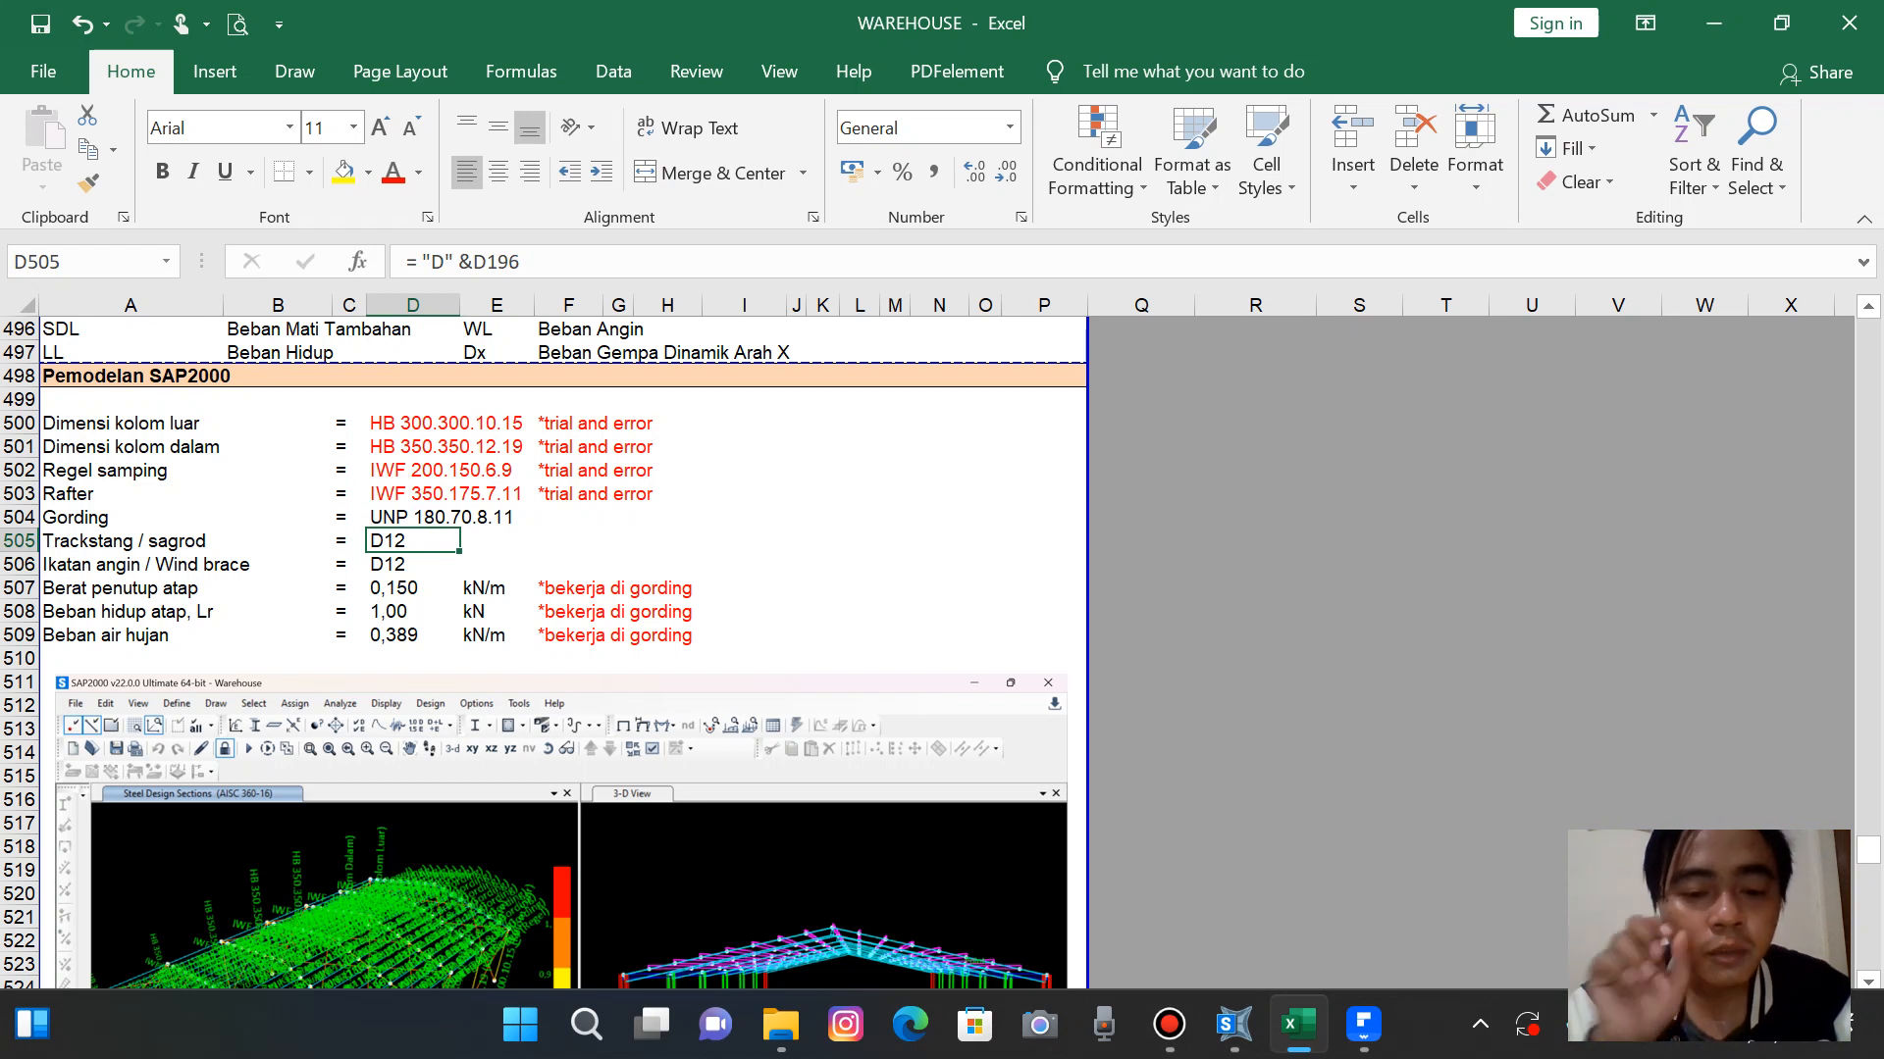
{"action": "left_click", "coordinate": [412, 564]}
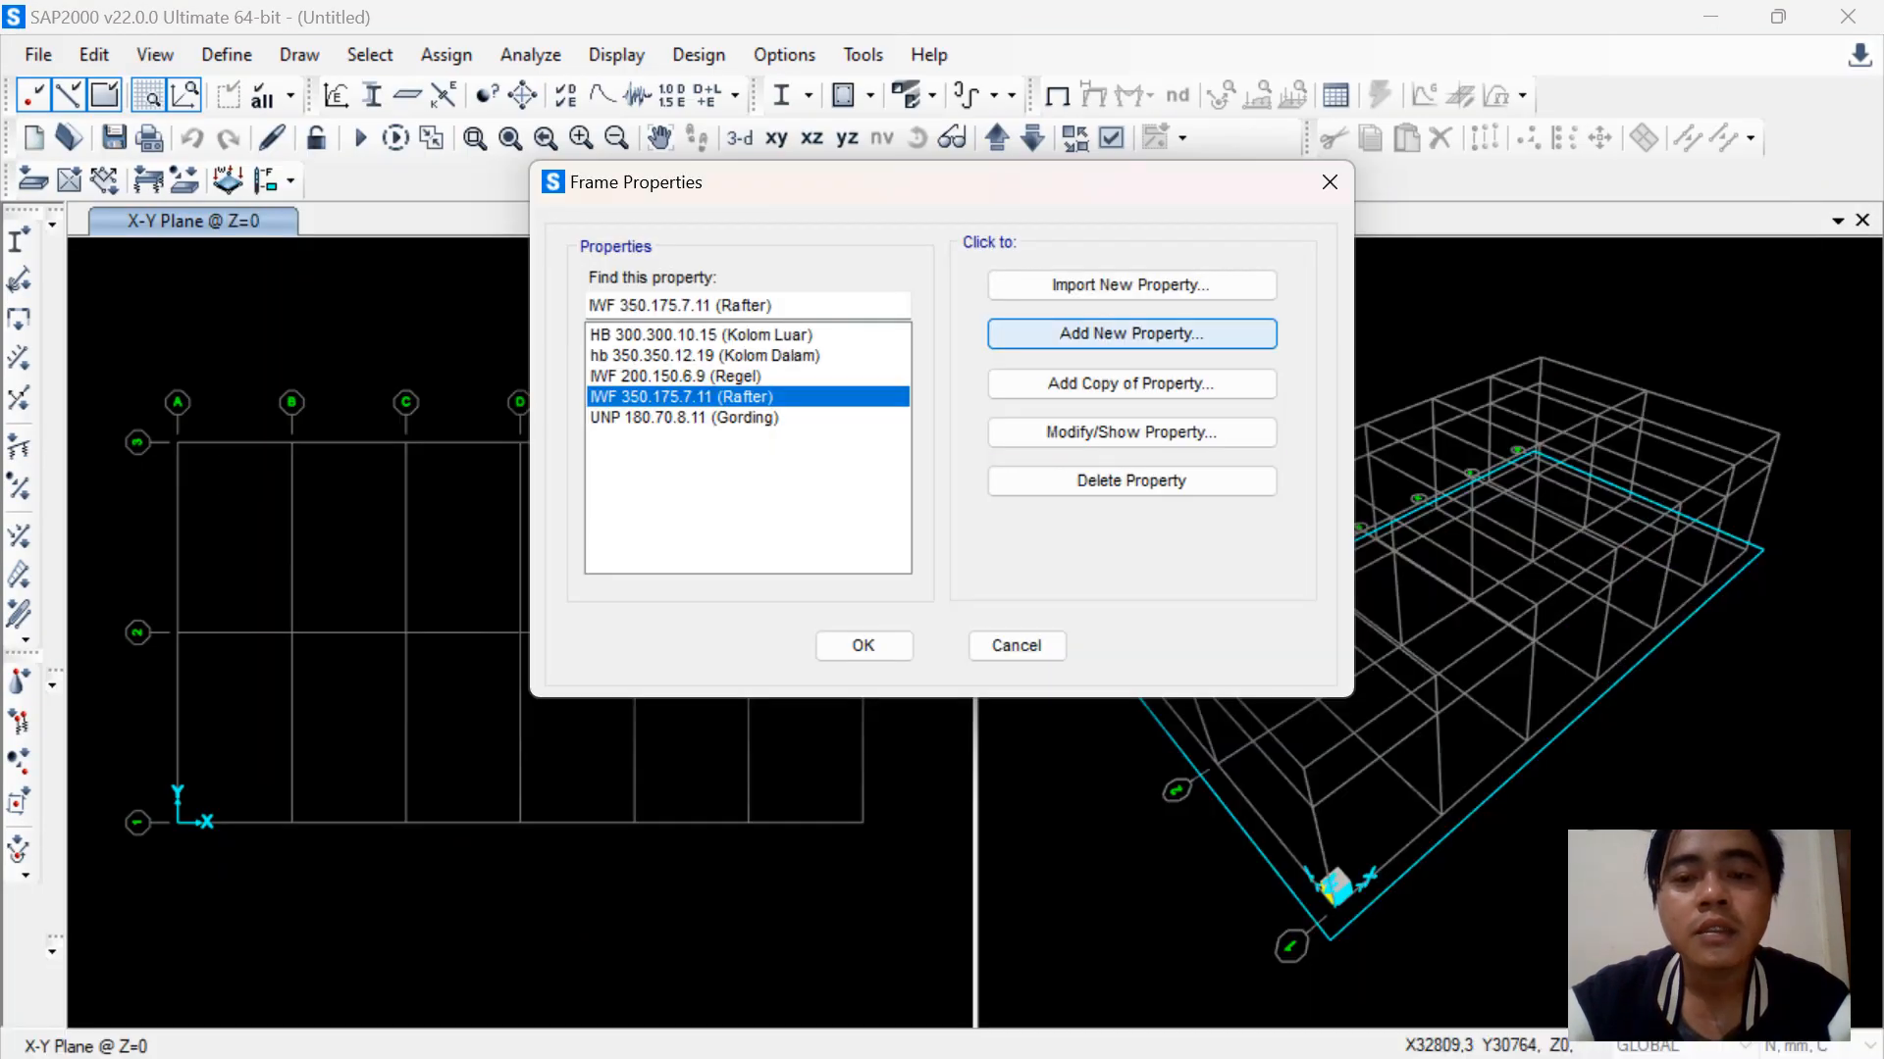
{"action": "left_click", "coordinate": [1133, 334]}
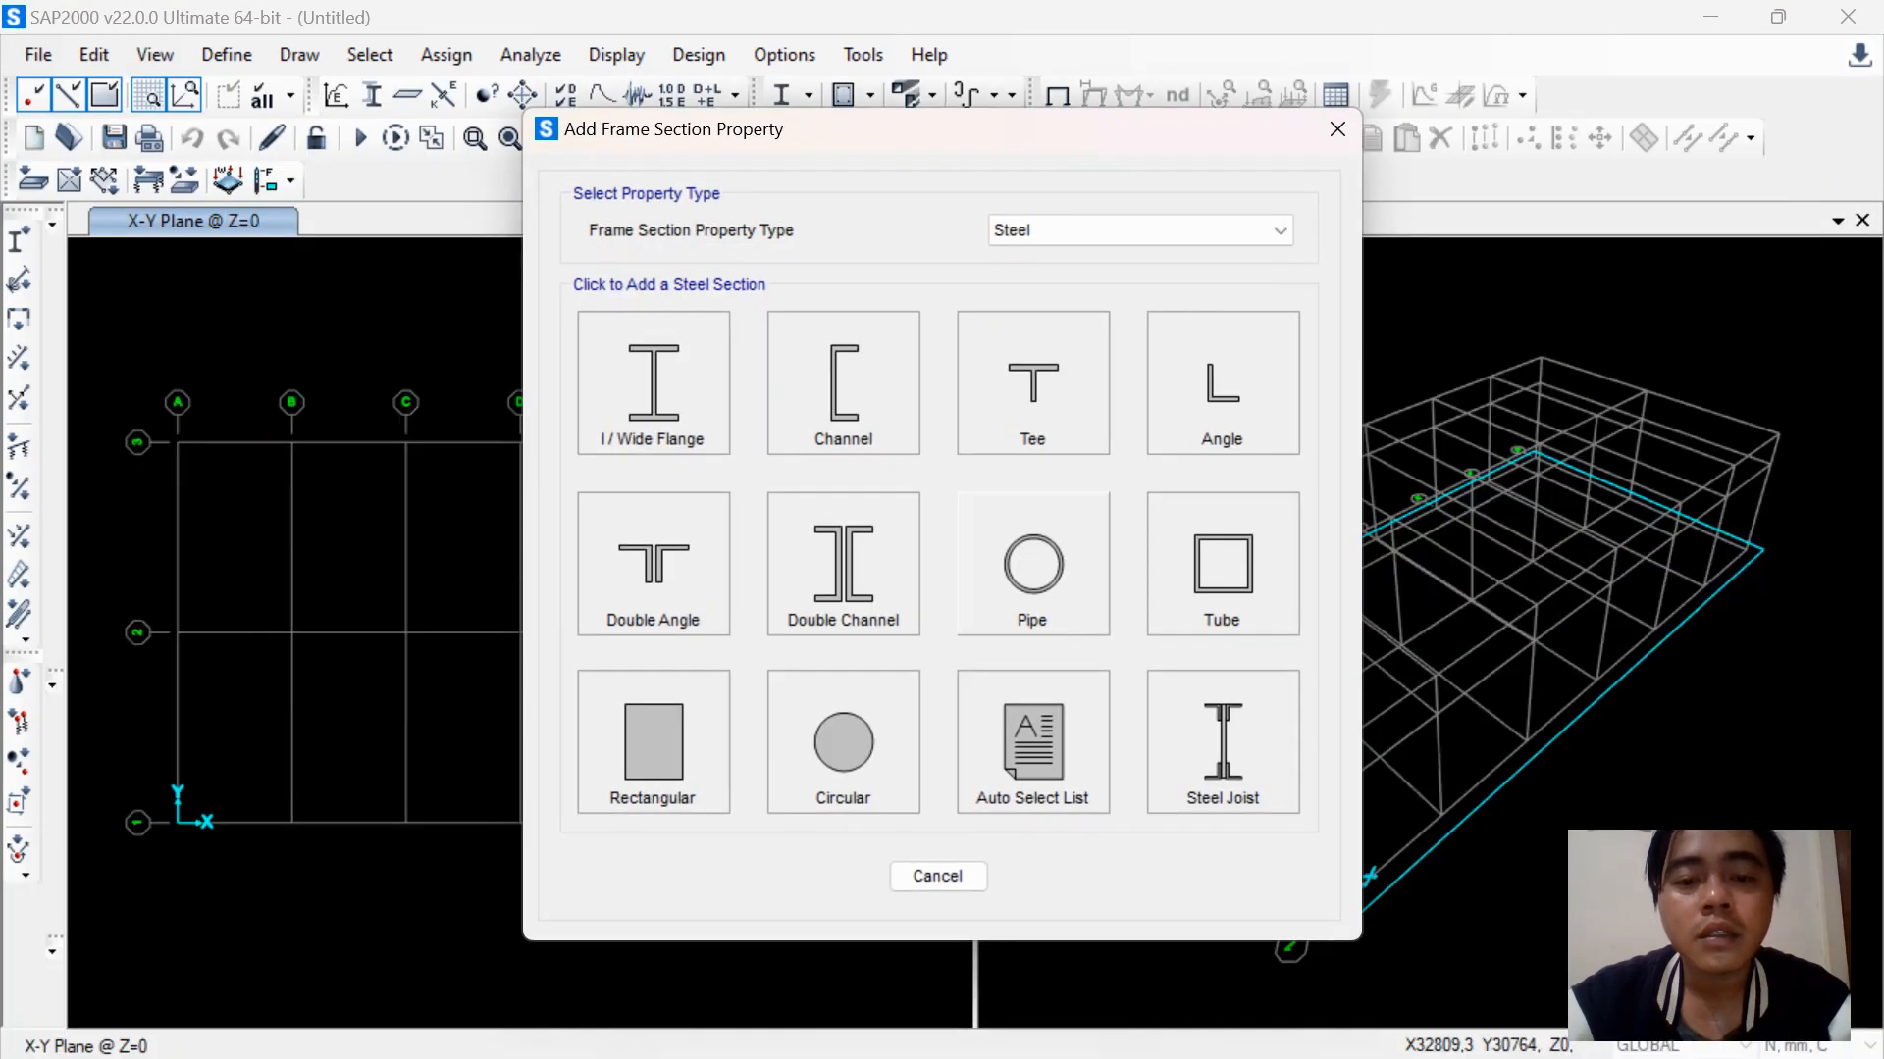
{"action": "left_click", "coordinate": [842, 742]}
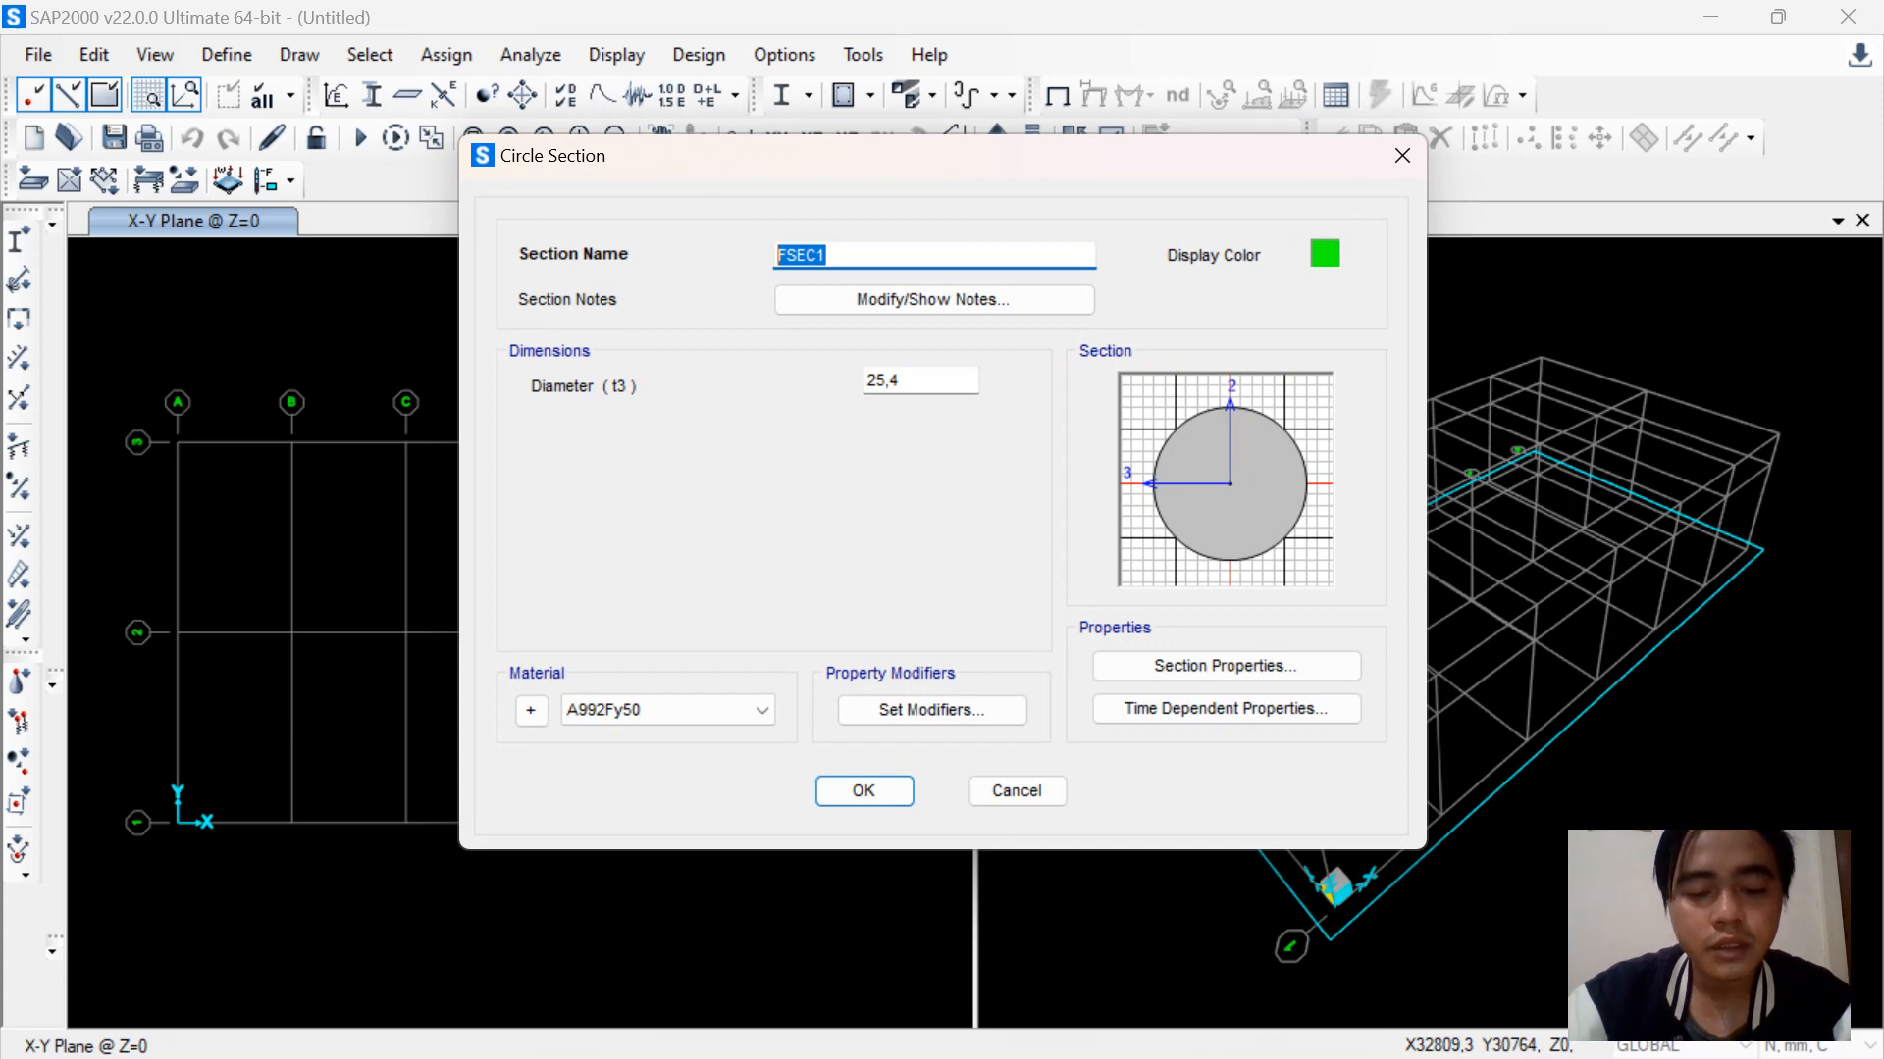
{"action": "type", "text": "D12 (W"}
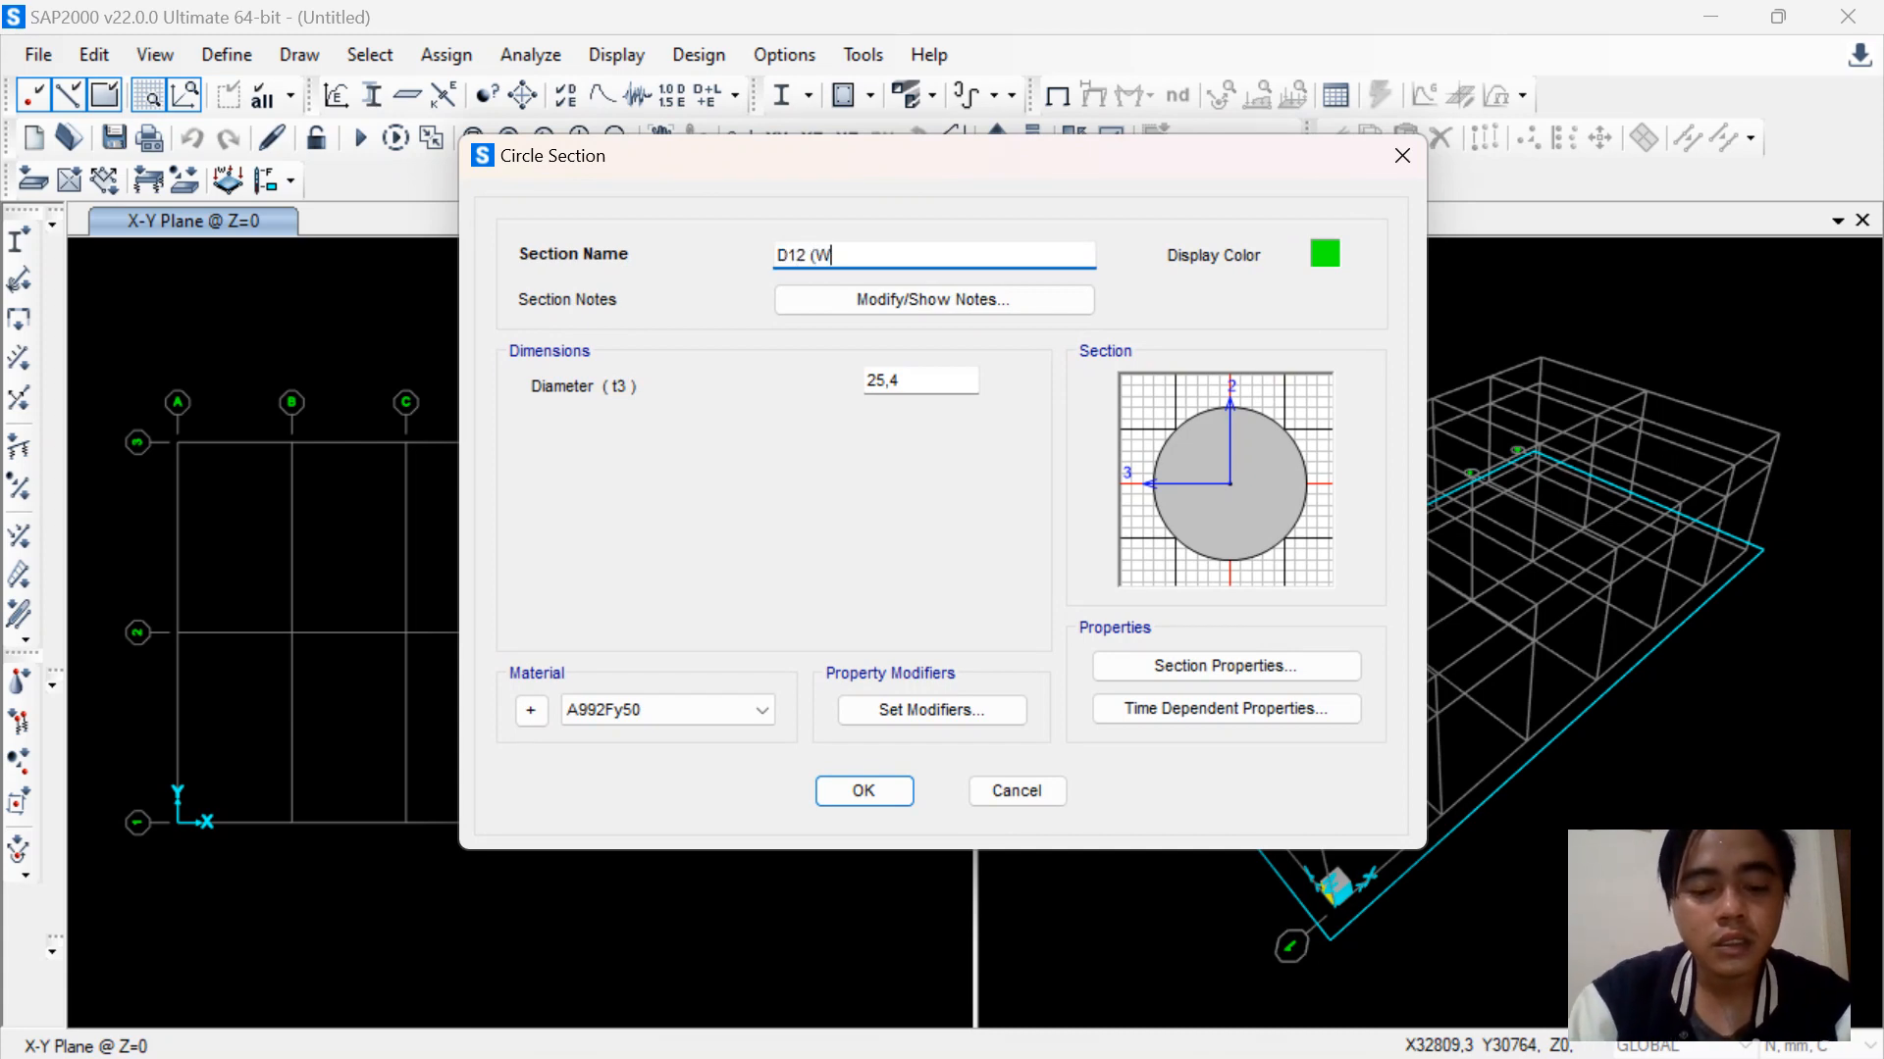
{"action": "type", "text": "ind Brace)"}
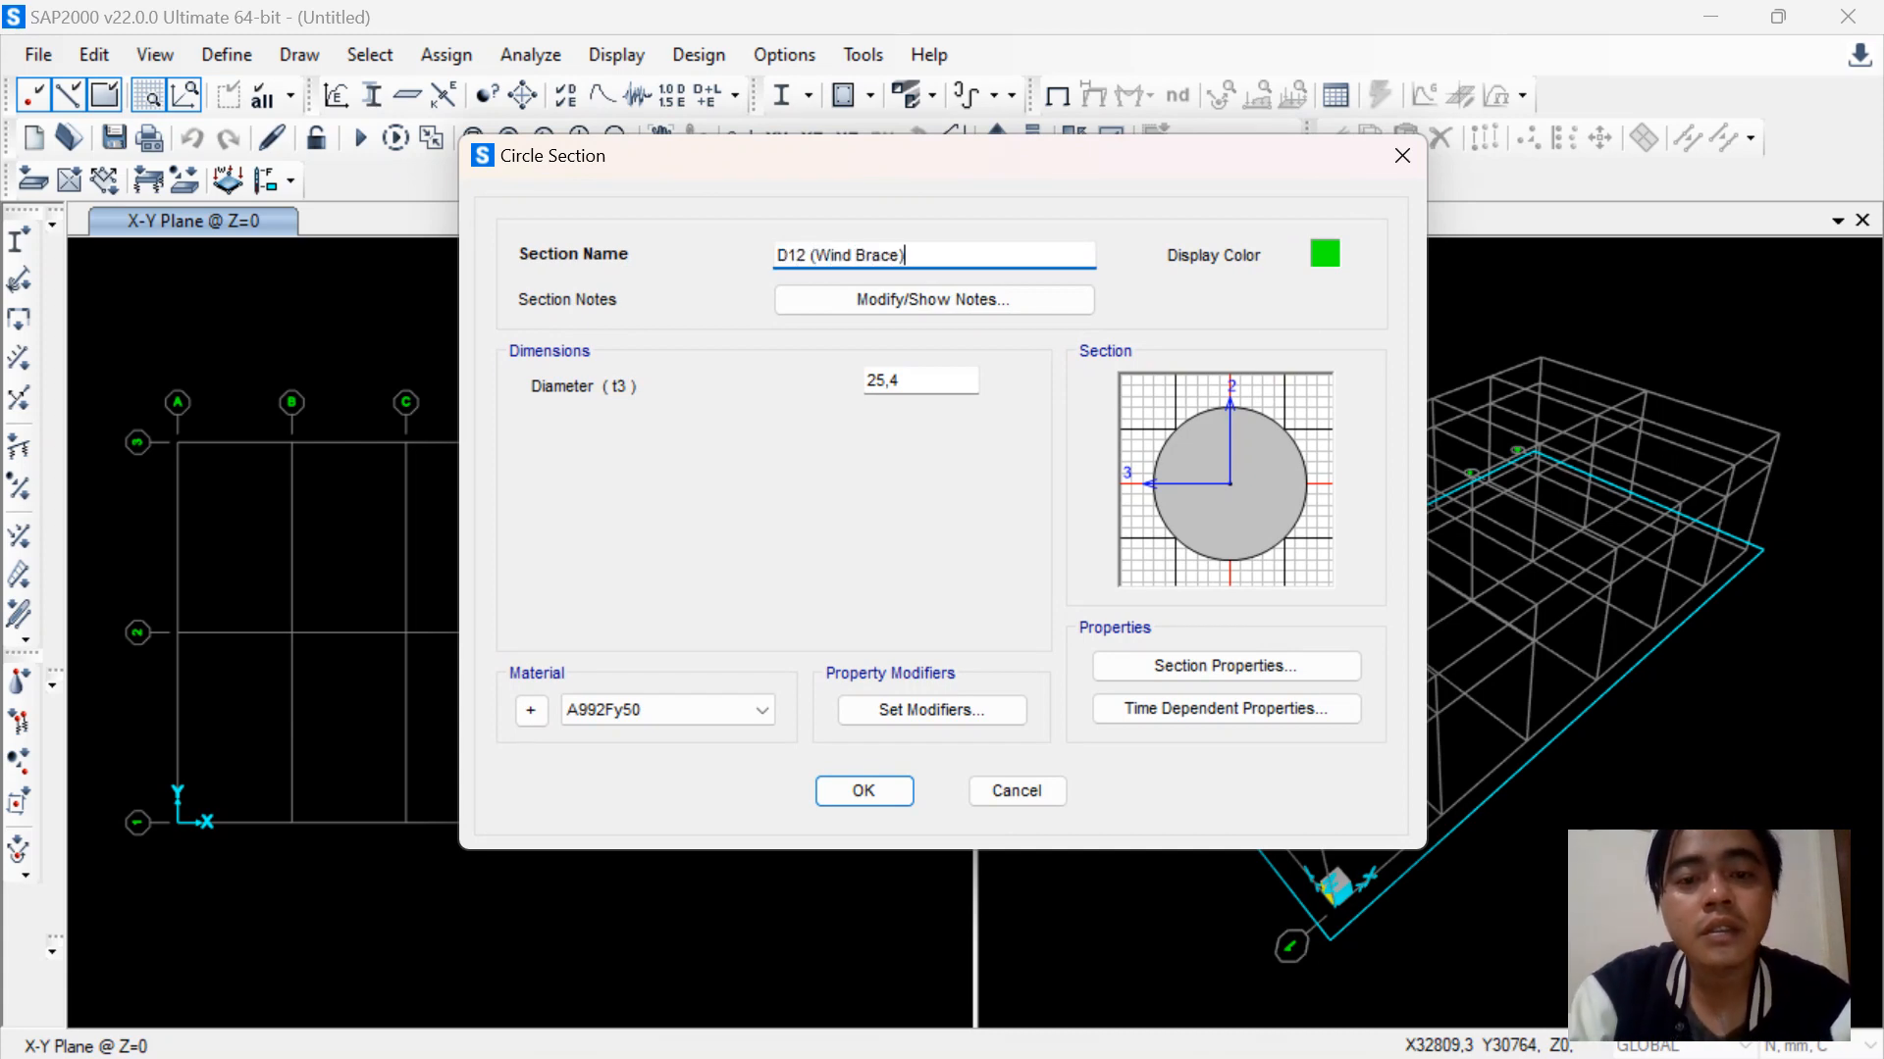
Give the wind brace section a 12 mm diameter and the BJTS 420B material, and save it
{"action": "key", "text": "Tab"}
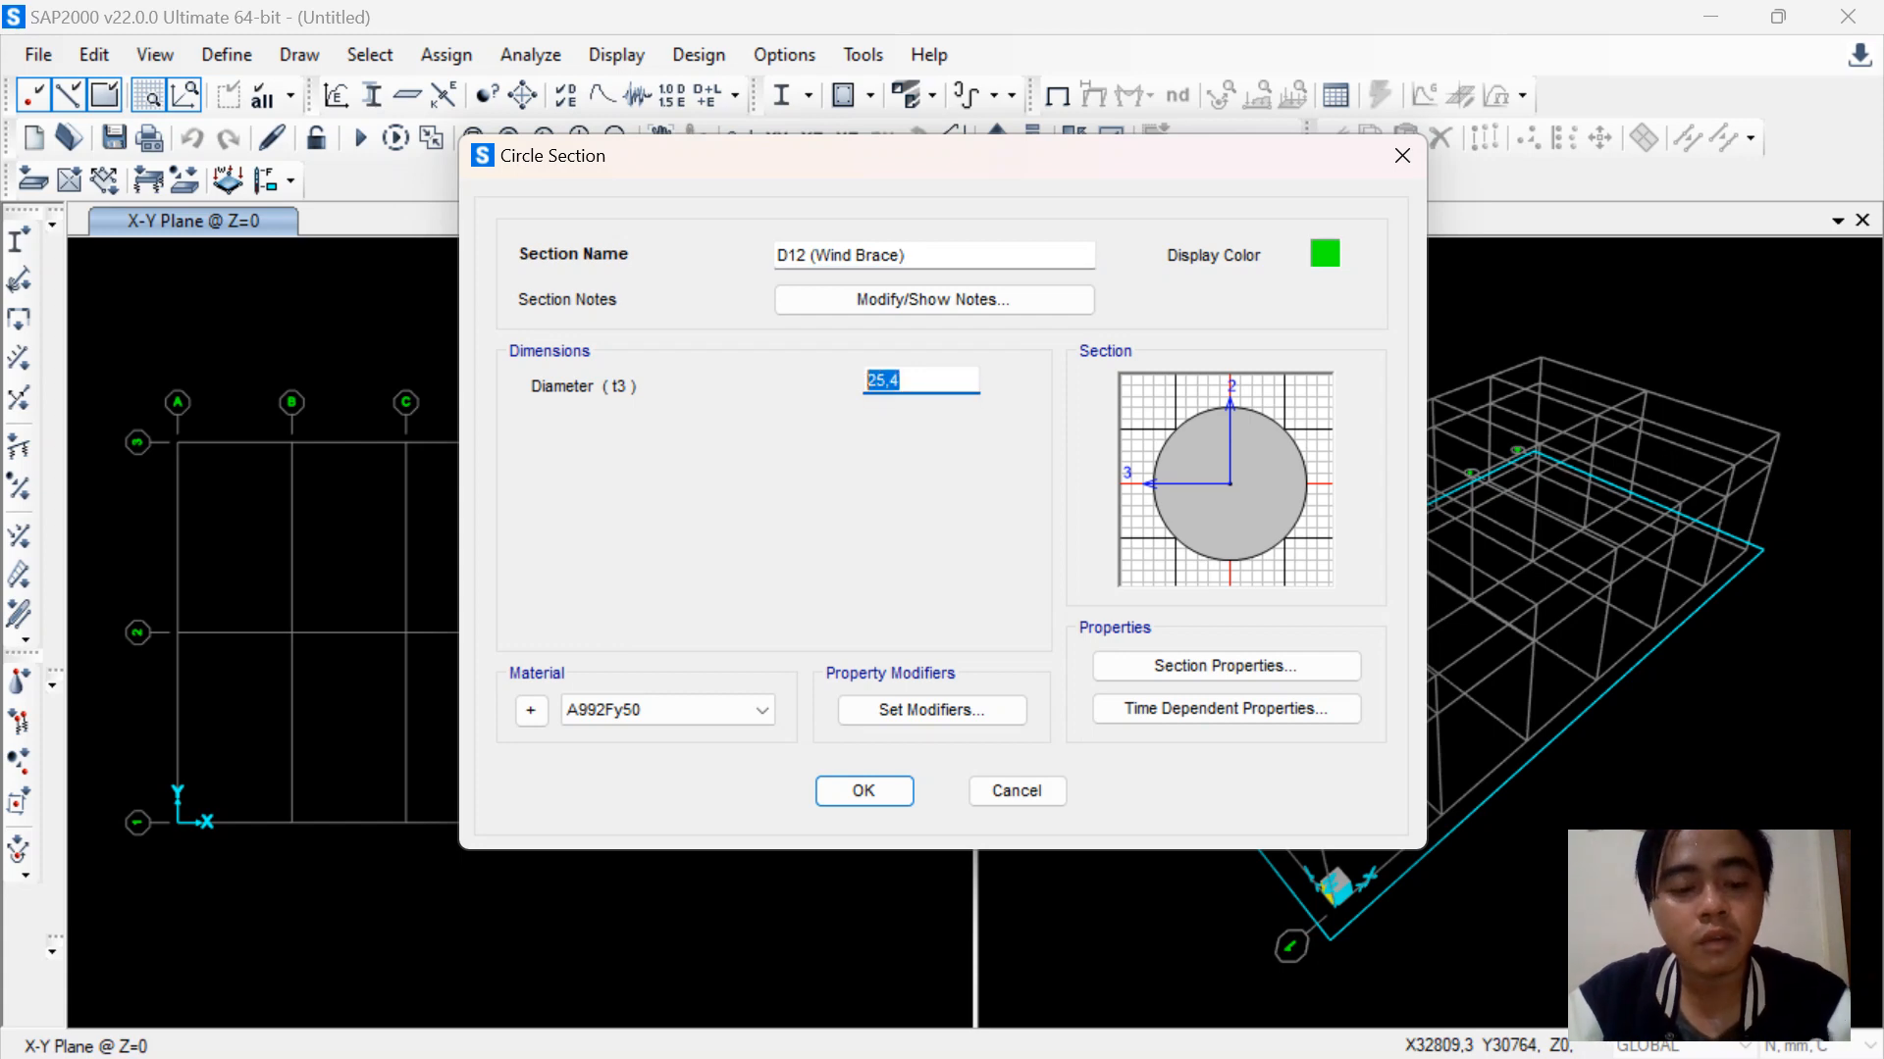
{"action": "type", "text": "12"}
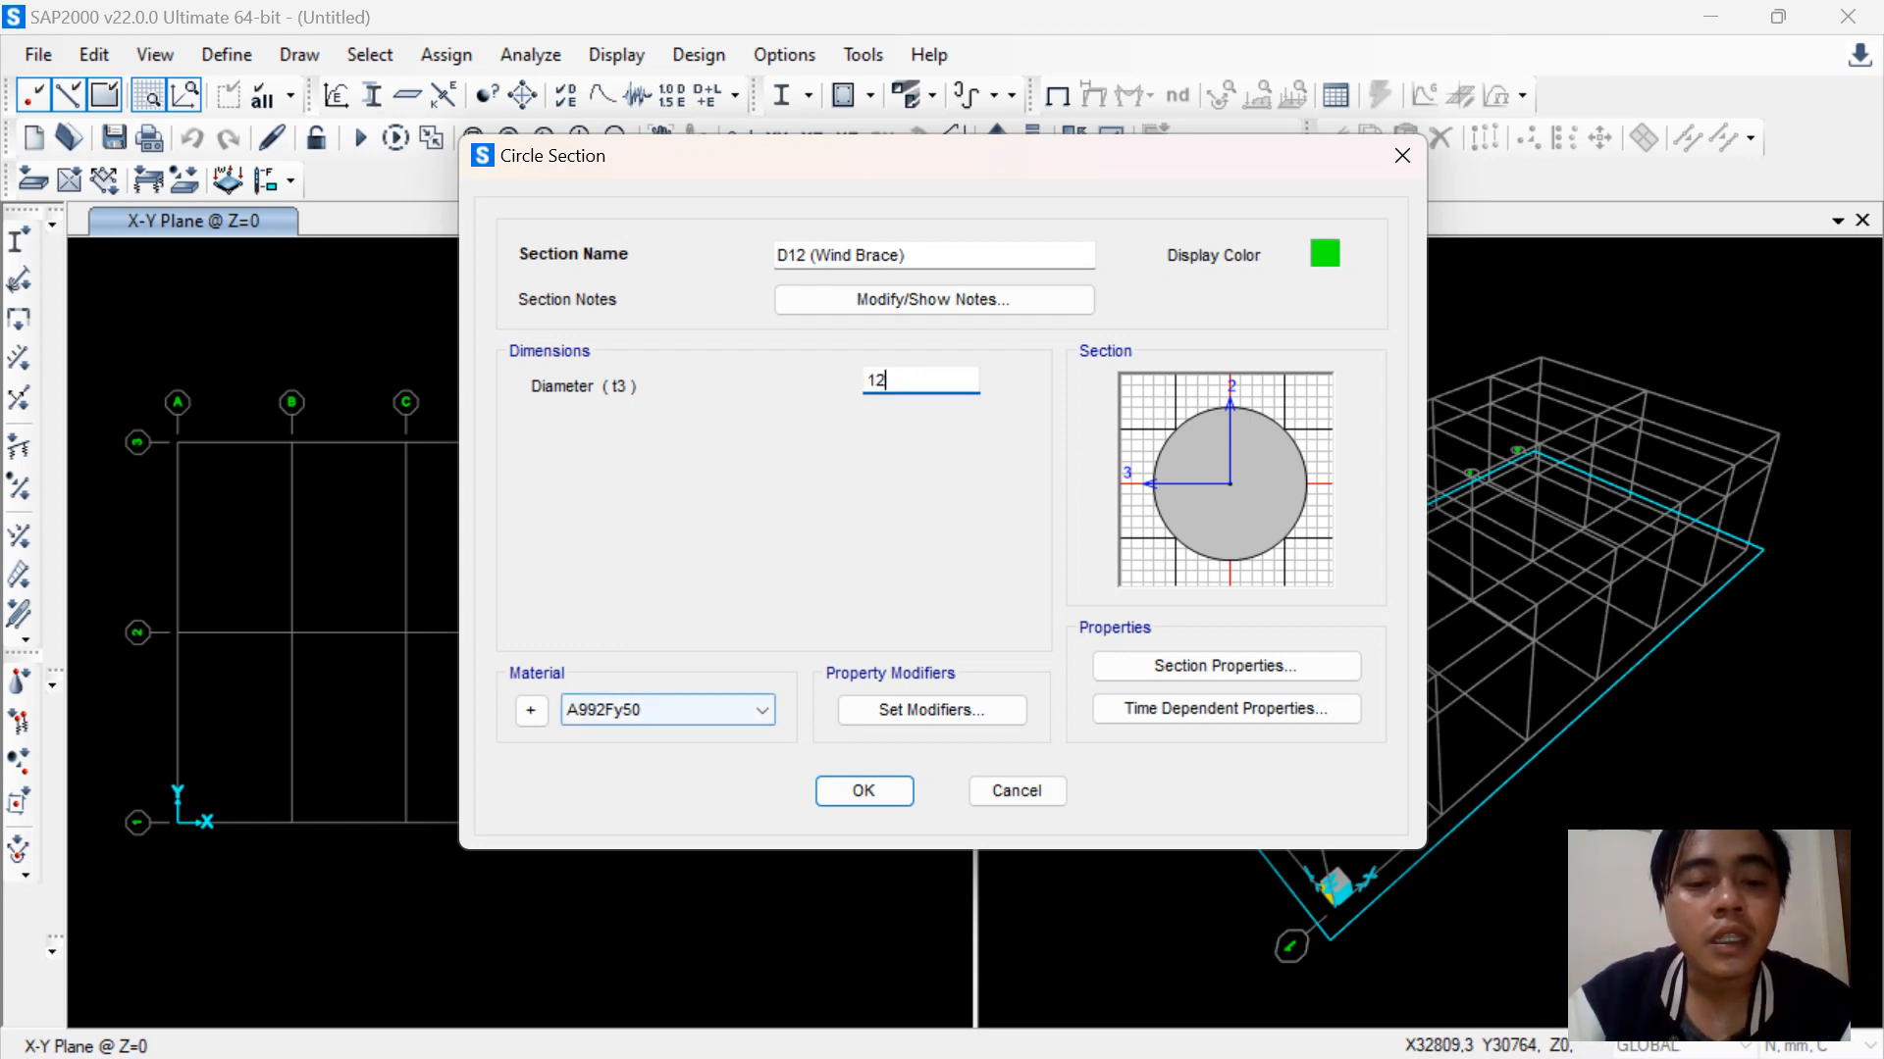
{"action": "left_click", "coordinate": [676, 712]}
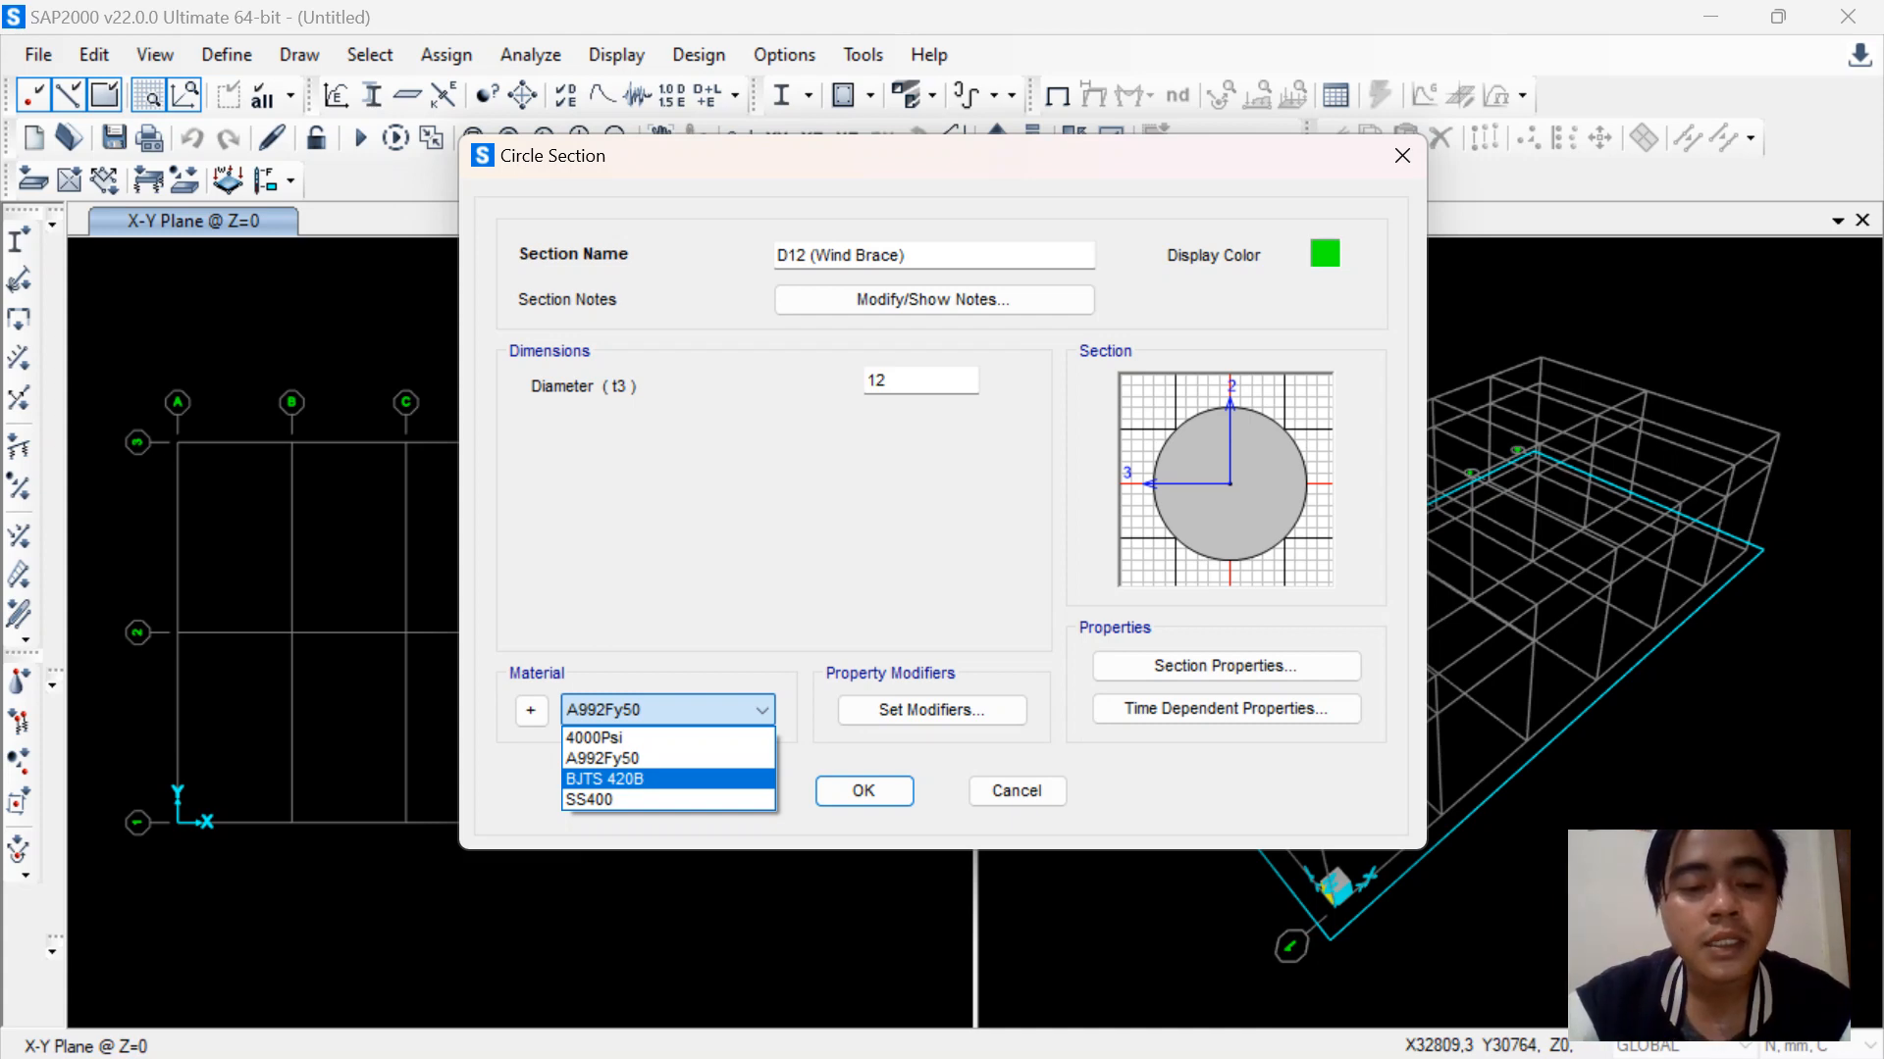
{"action": "left_click", "coordinate": [605, 779]}
{"action": "left_click", "coordinate": [863, 791]}
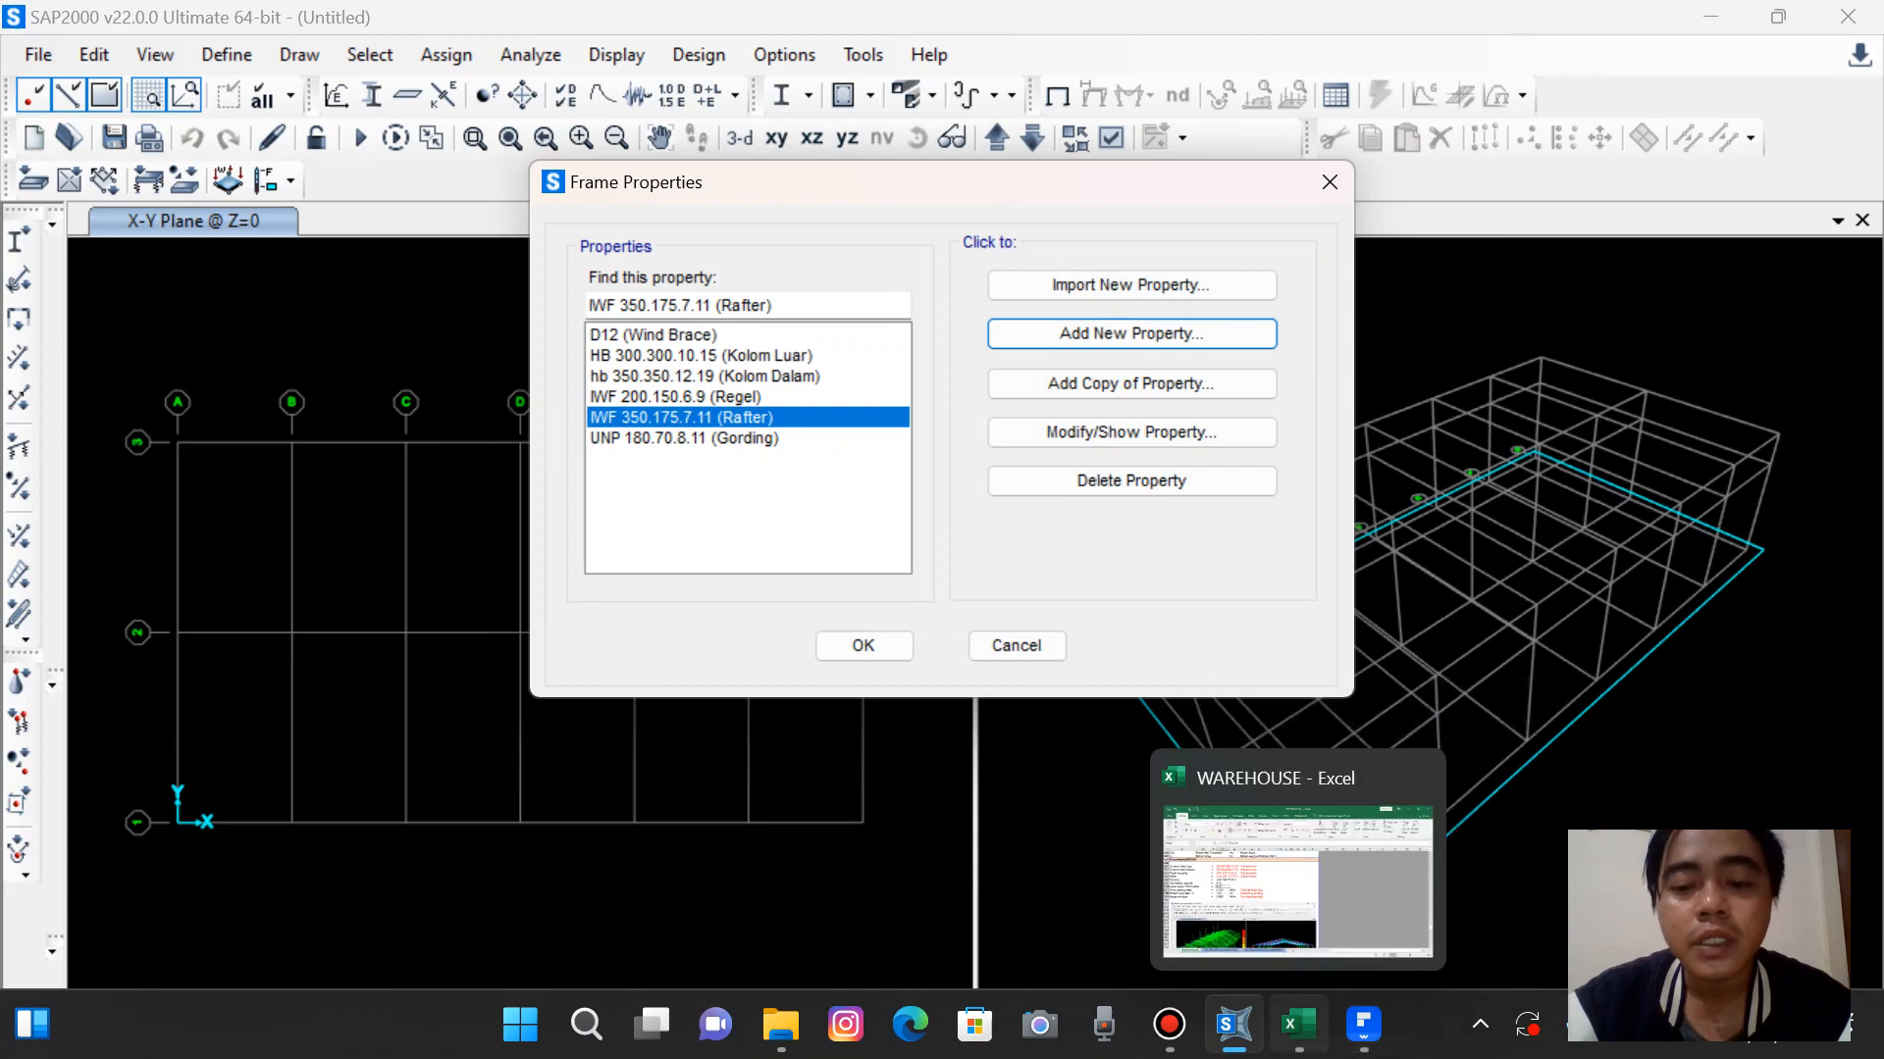
Check the profile list in the WAREHOUSE workbook once more and accept the frame section definitions in SAP2000
{"action": "left_click", "coordinate": [1298, 1024]}
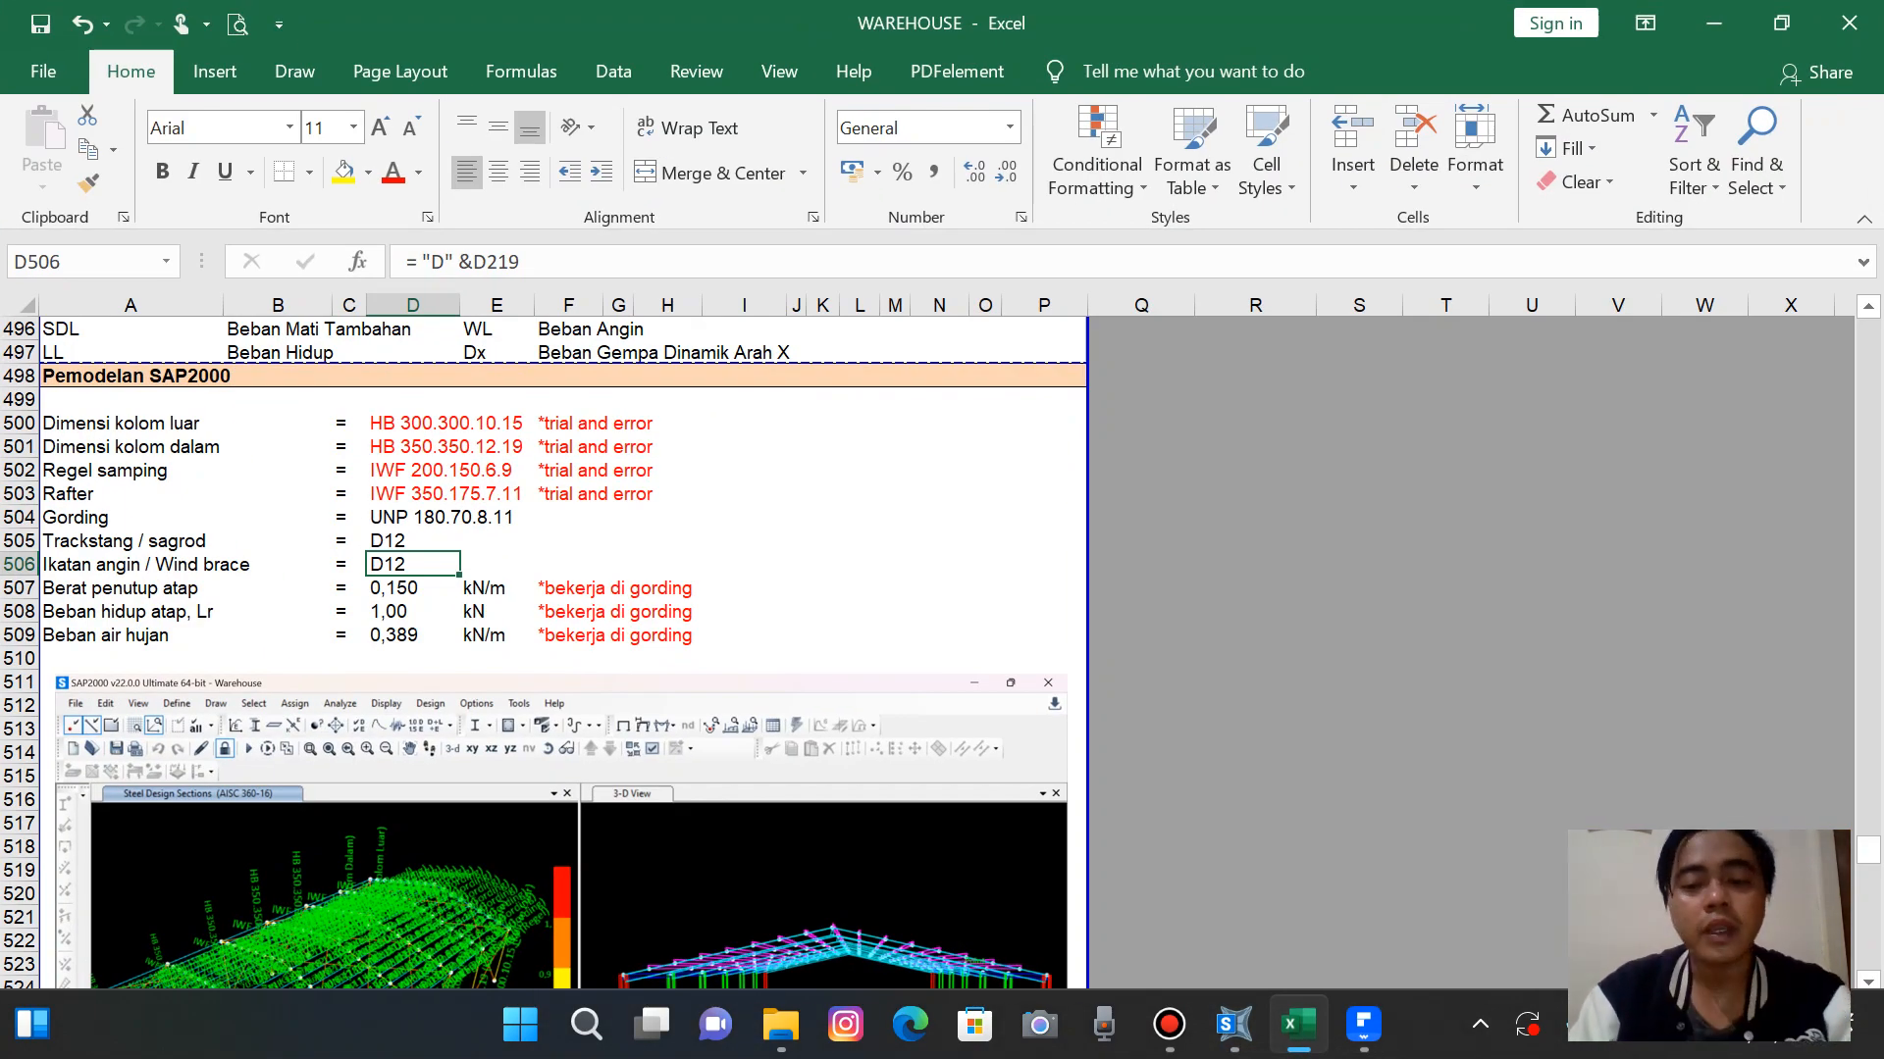
{"action": "left_click", "coordinate": [1298, 1024]}
{"action": "left_click", "coordinate": [863, 645]}
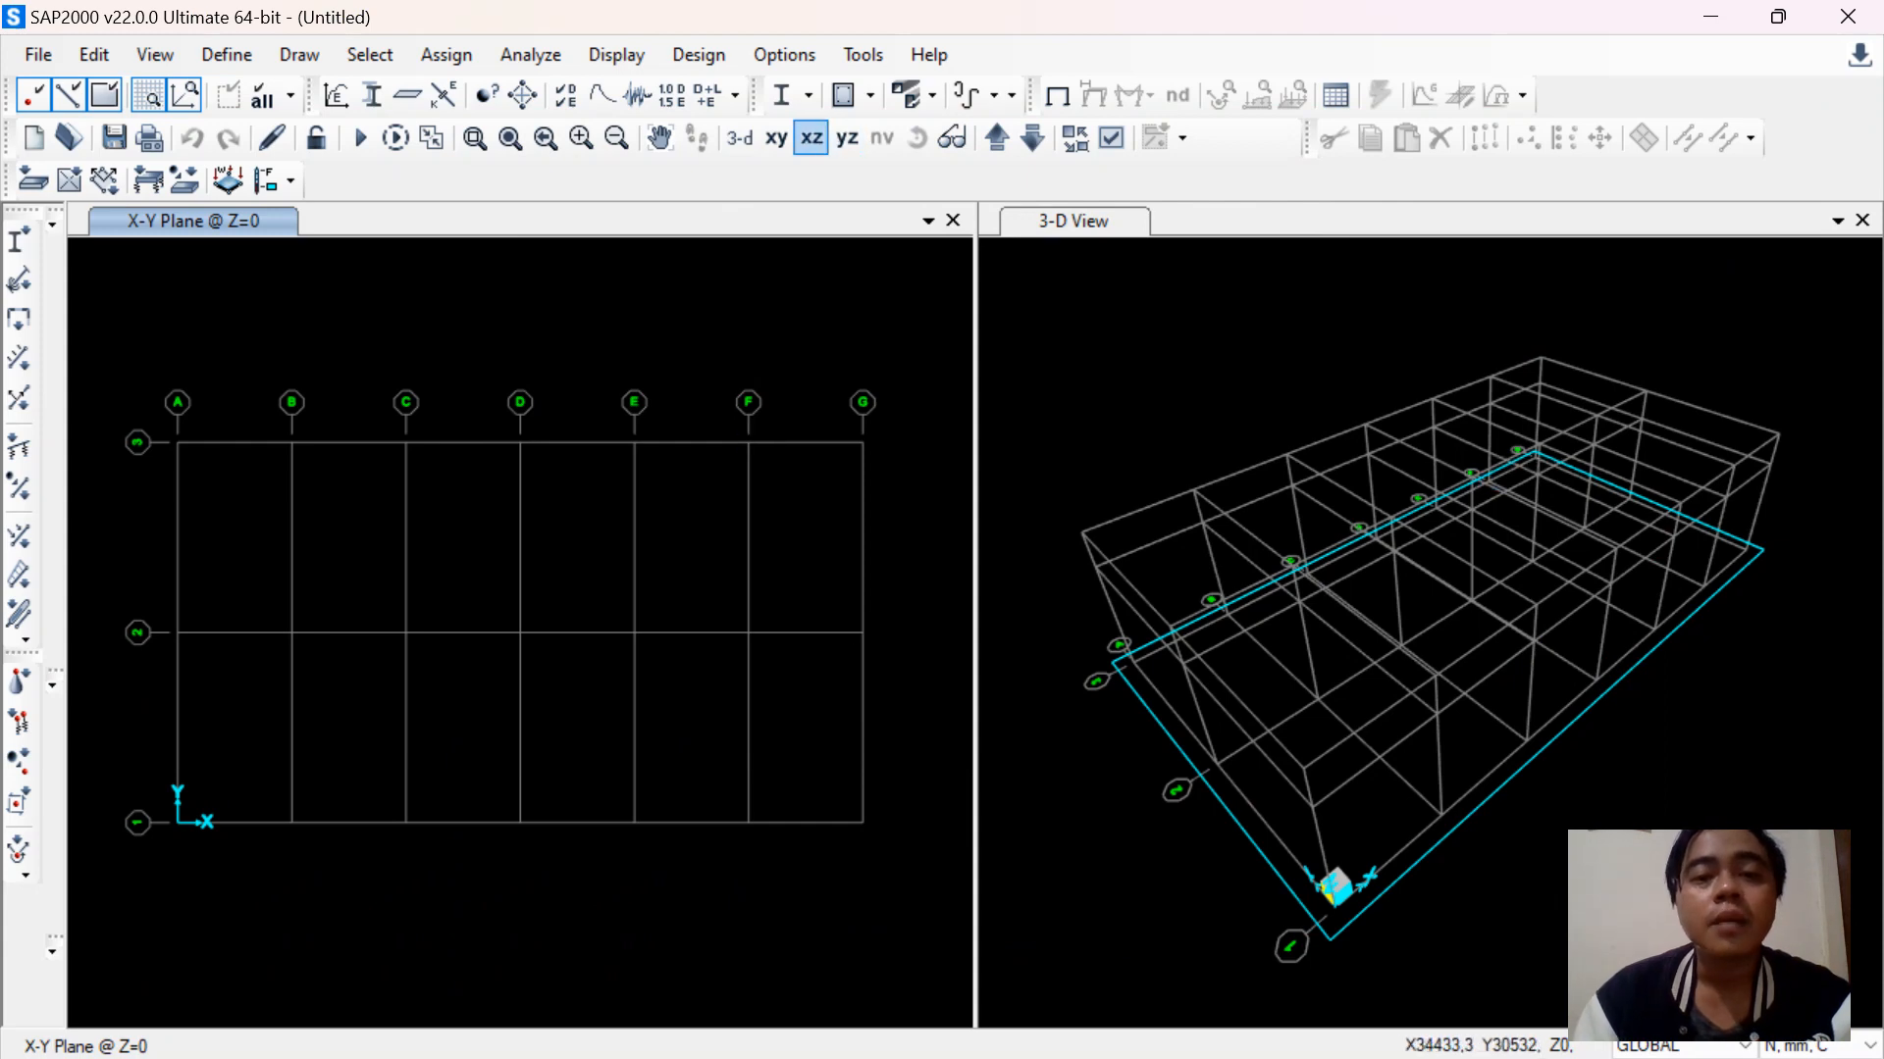
Switch the plan view to the Y-Z plane and move it to grid line A at X=0
{"action": "left_click", "coordinate": [846, 137]}
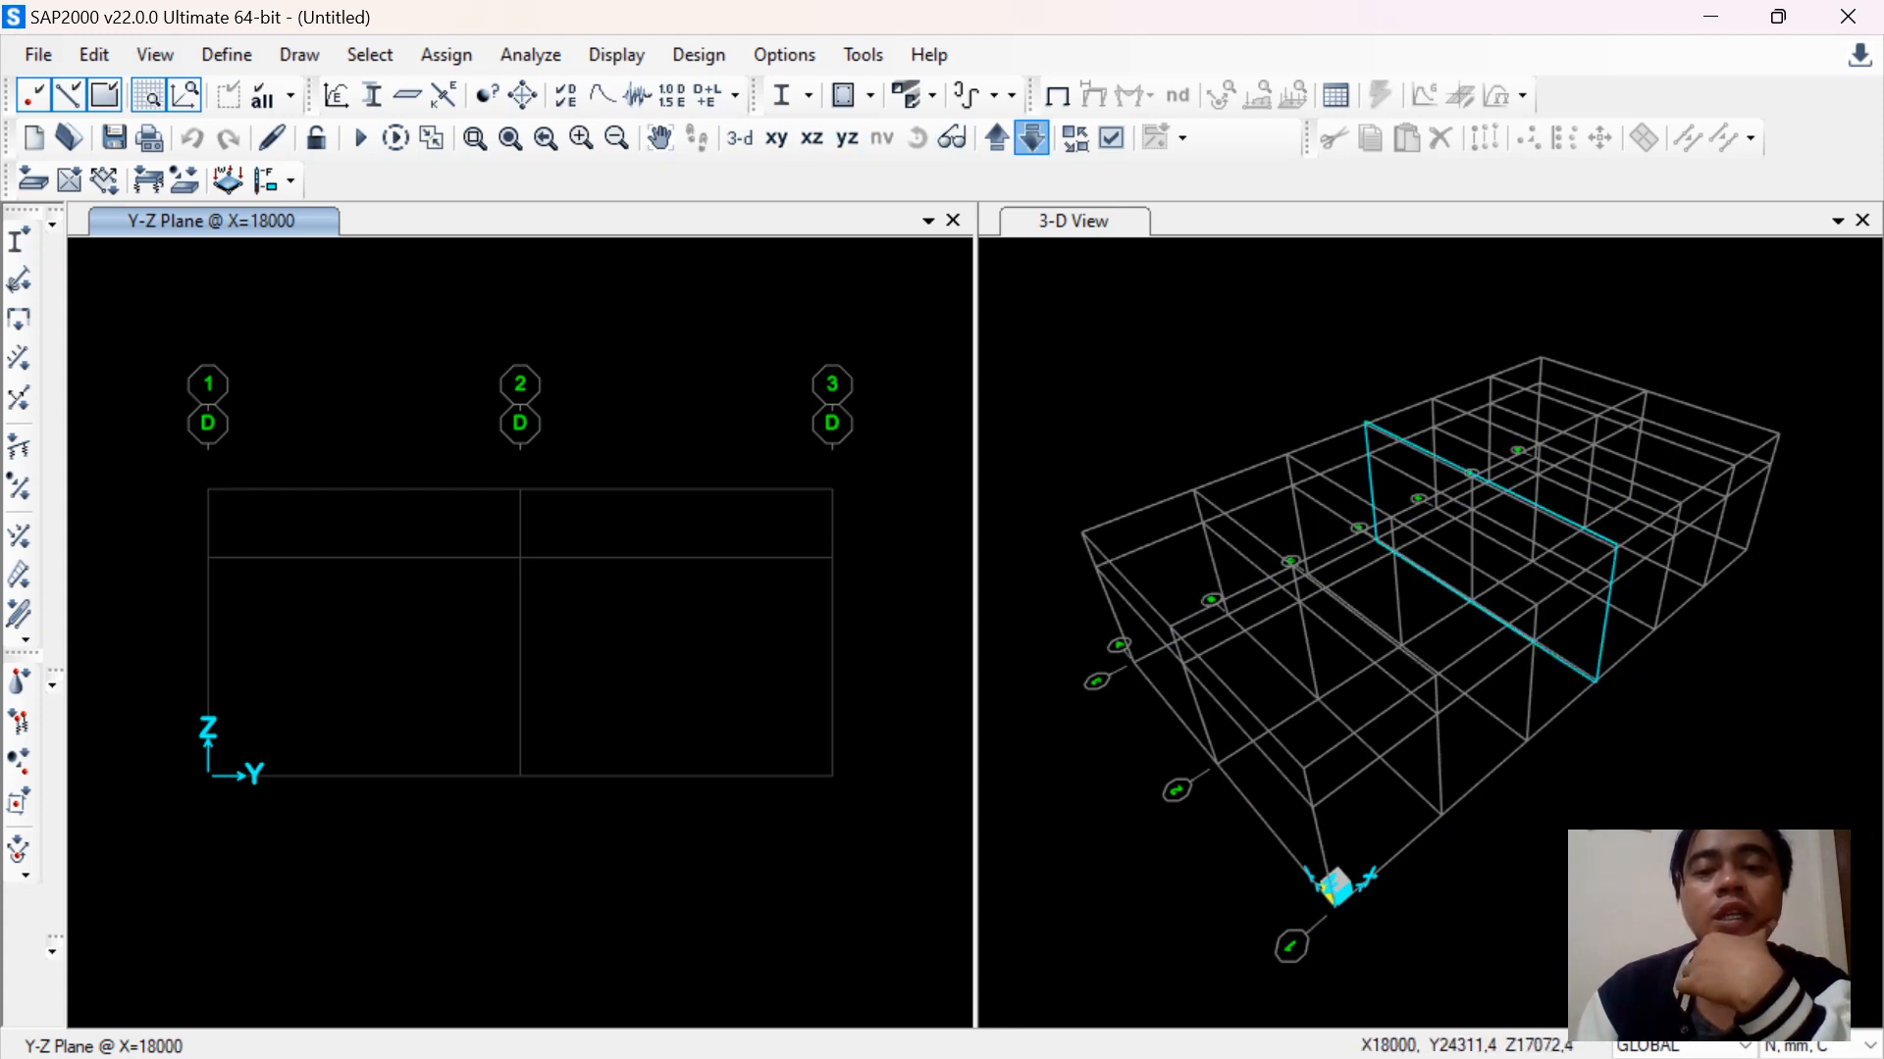
{"action": "left_click", "coordinate": [1032, 140]}
{"action": "left_click", "coordinate": [1033, 139]}
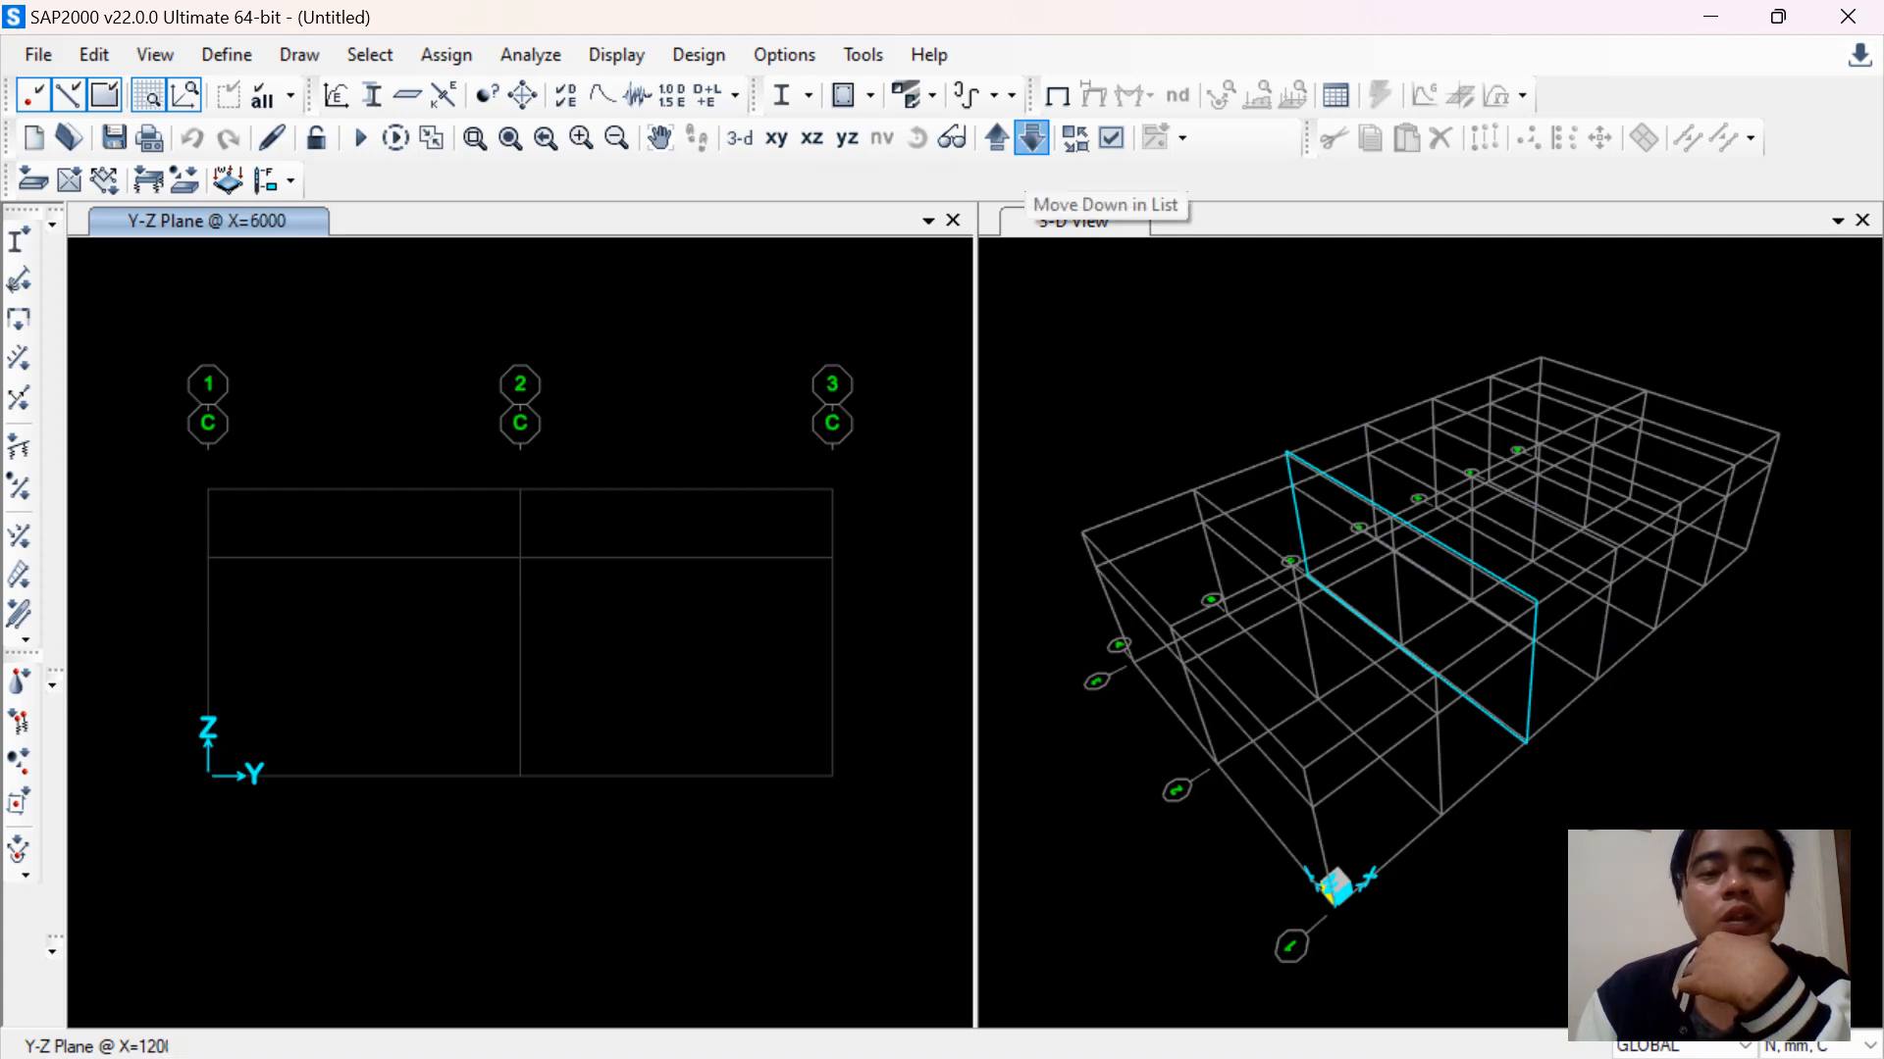
{"action": "left_click", "coordinate": [1032, 140]}
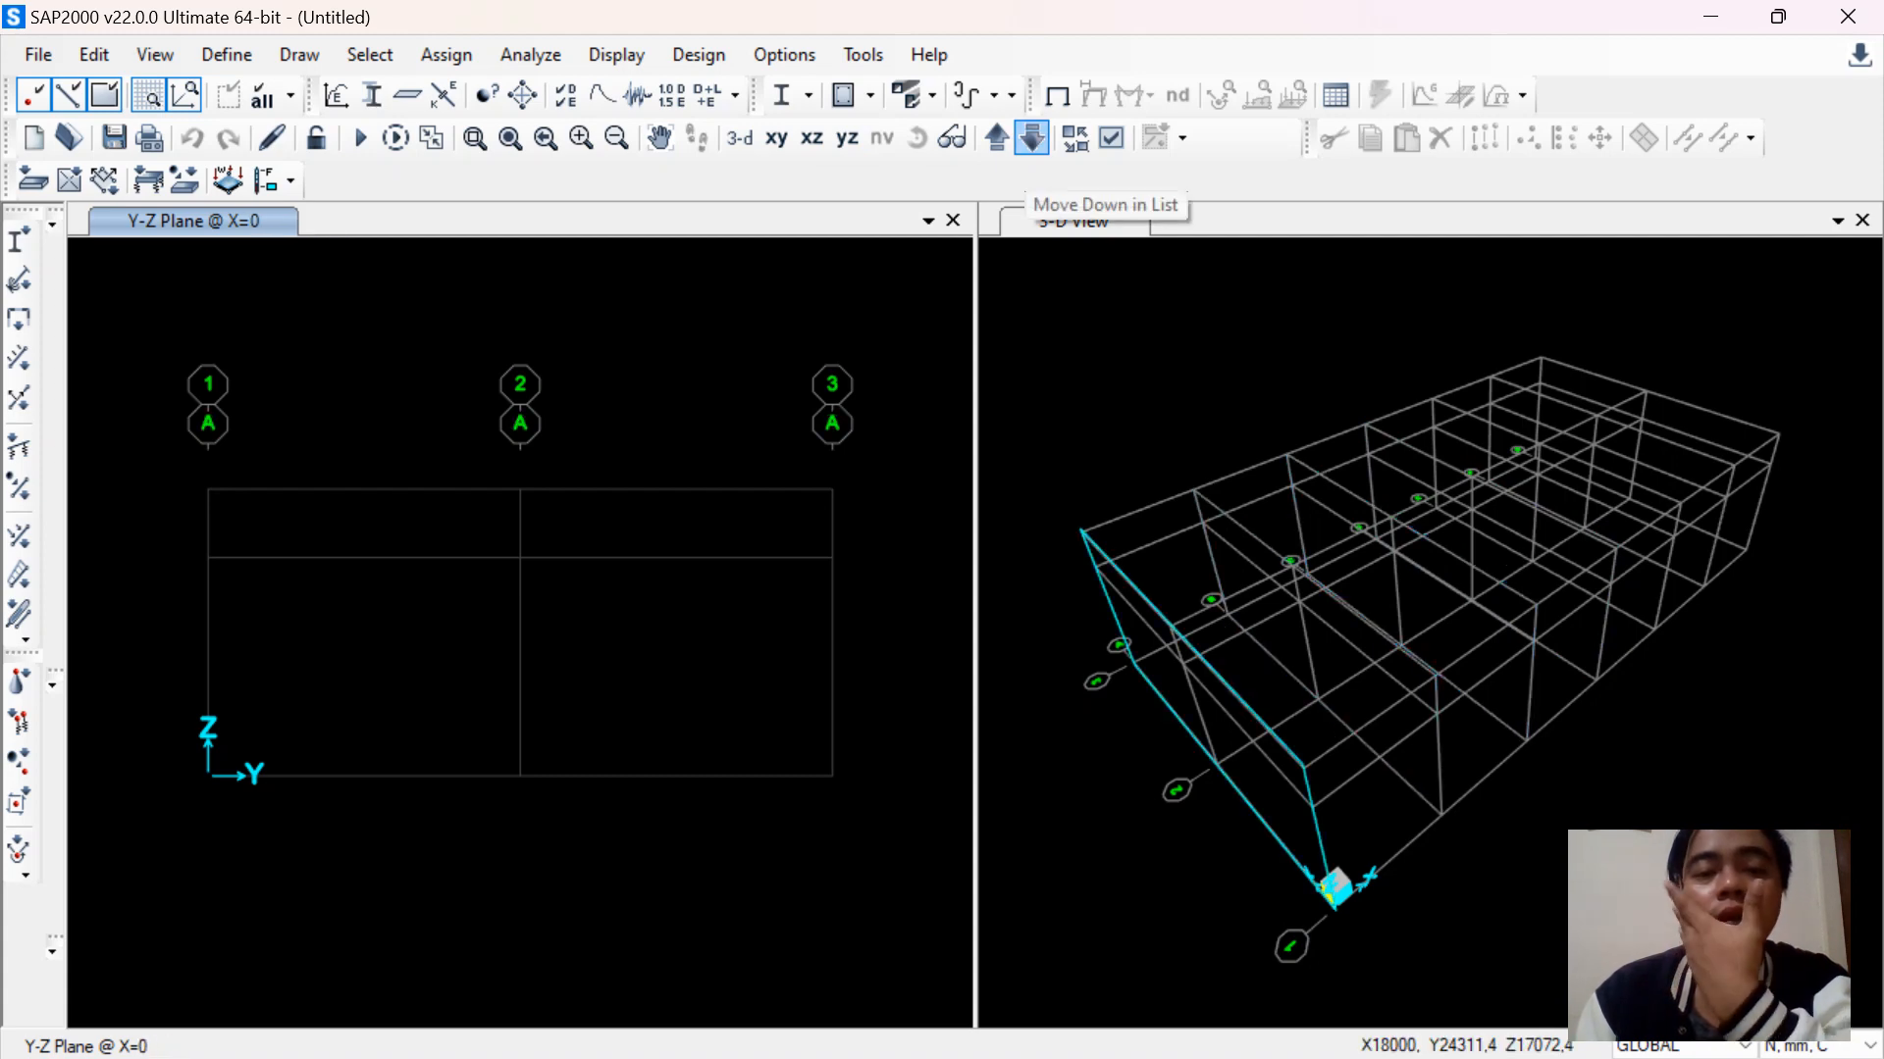
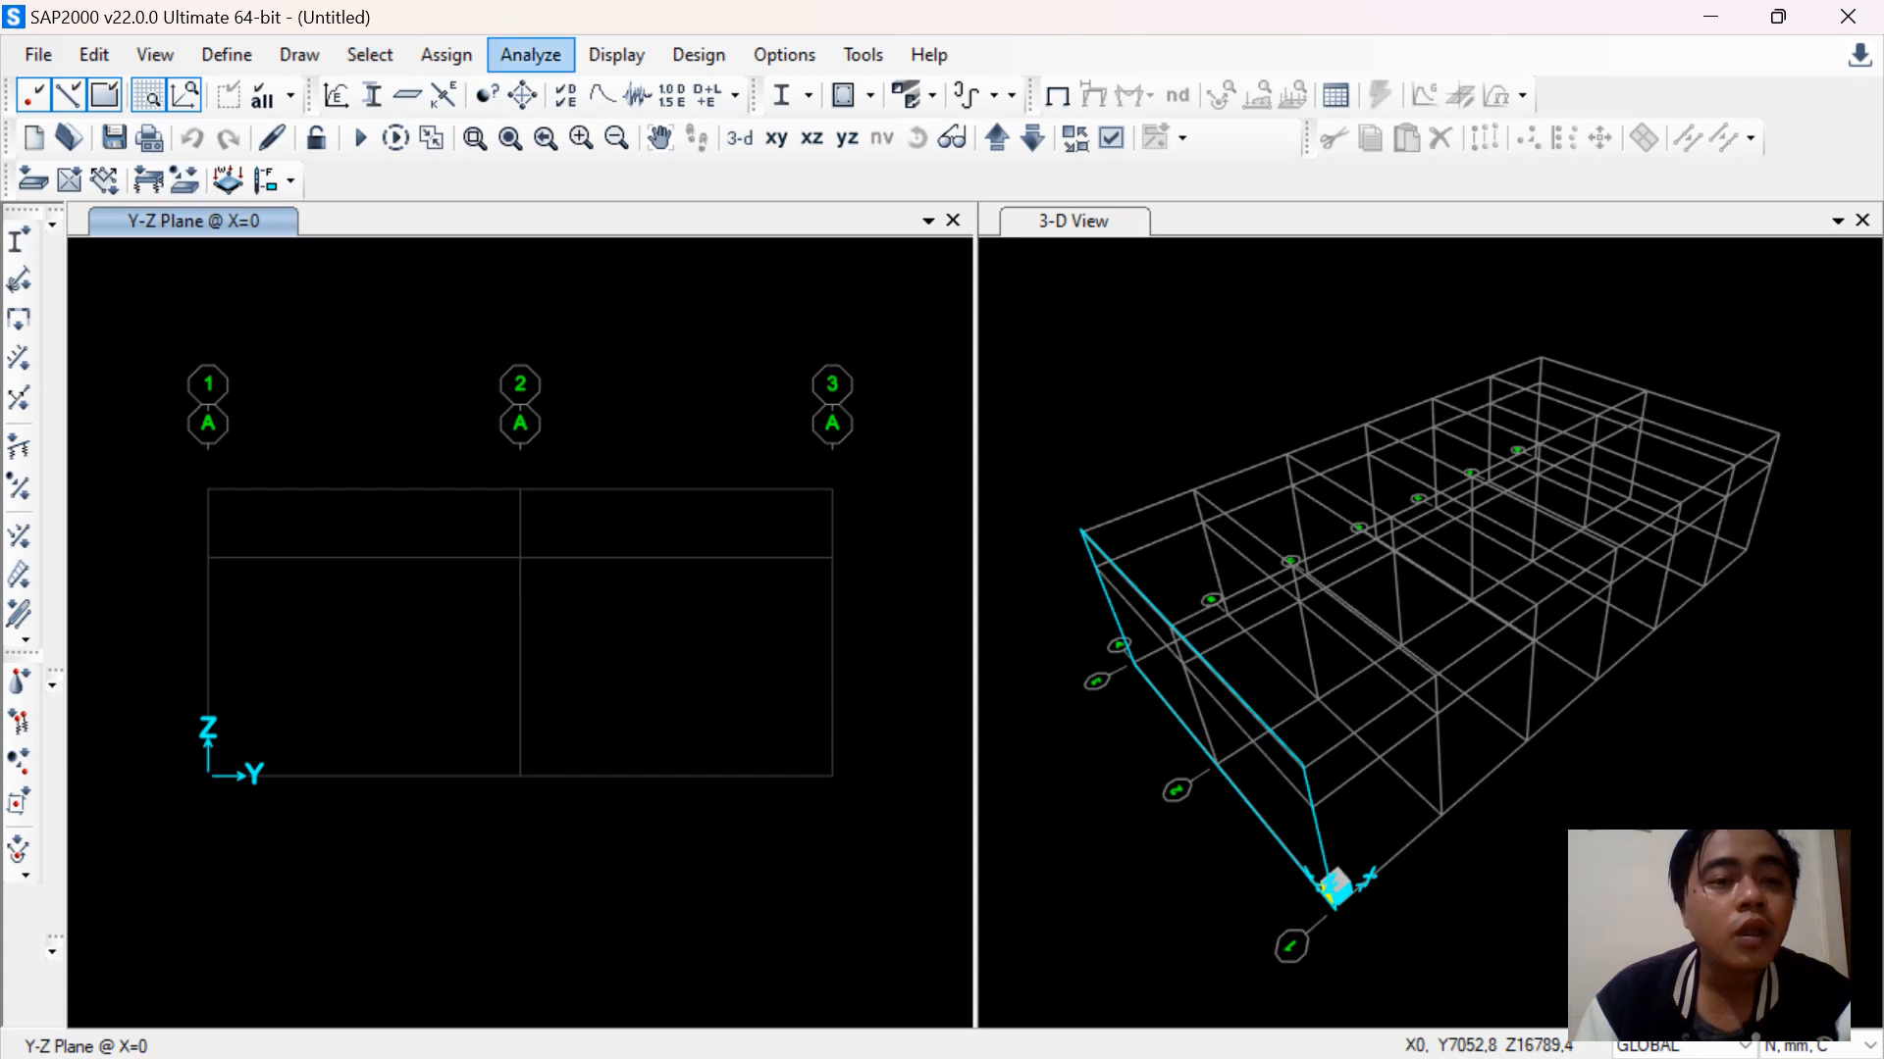
Start drawing straight frames with the HB 300.300.10.15 (Kolom Luar) section and continuous moment releases, keeping the properties window clear of the elevation
{"action": "left_click", "coordinate": [299, 54]}
{"action": "left_click", "coordinate": [430, 216]}
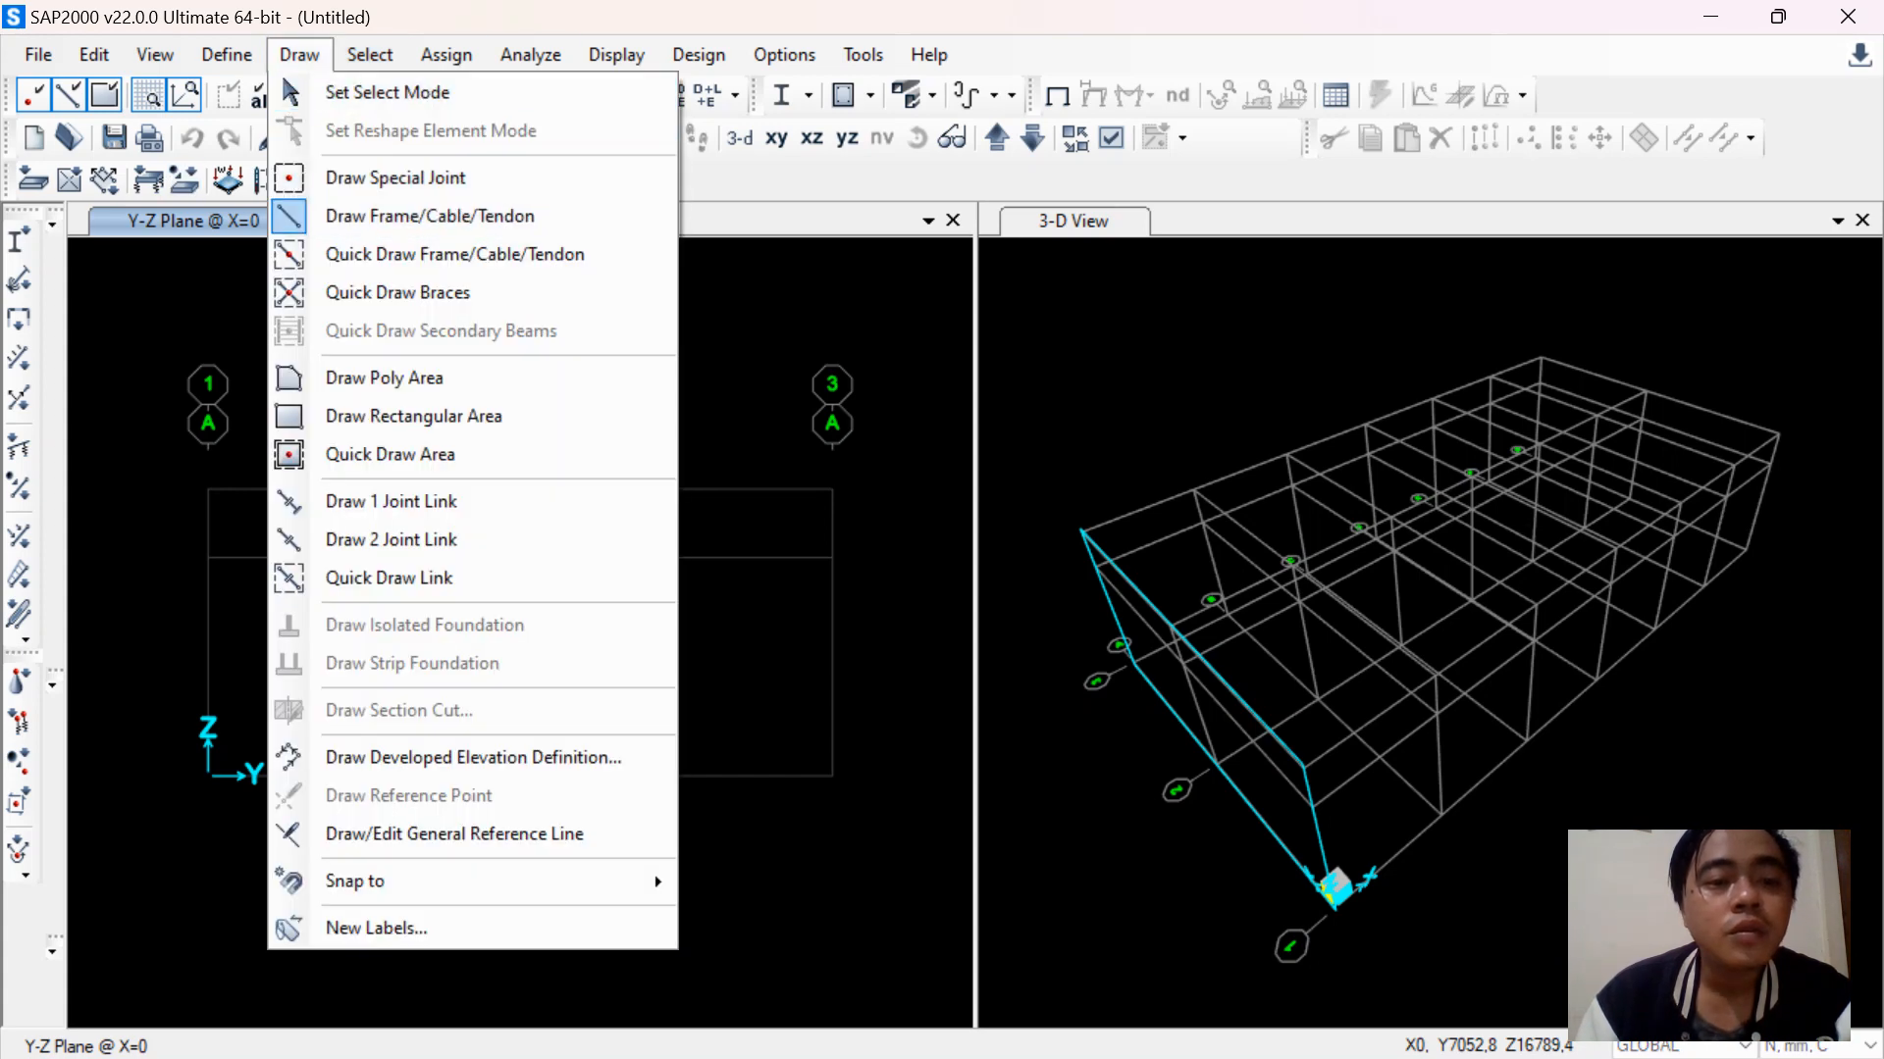
{"action": "left_click", "coordinate": [1135, 528]}
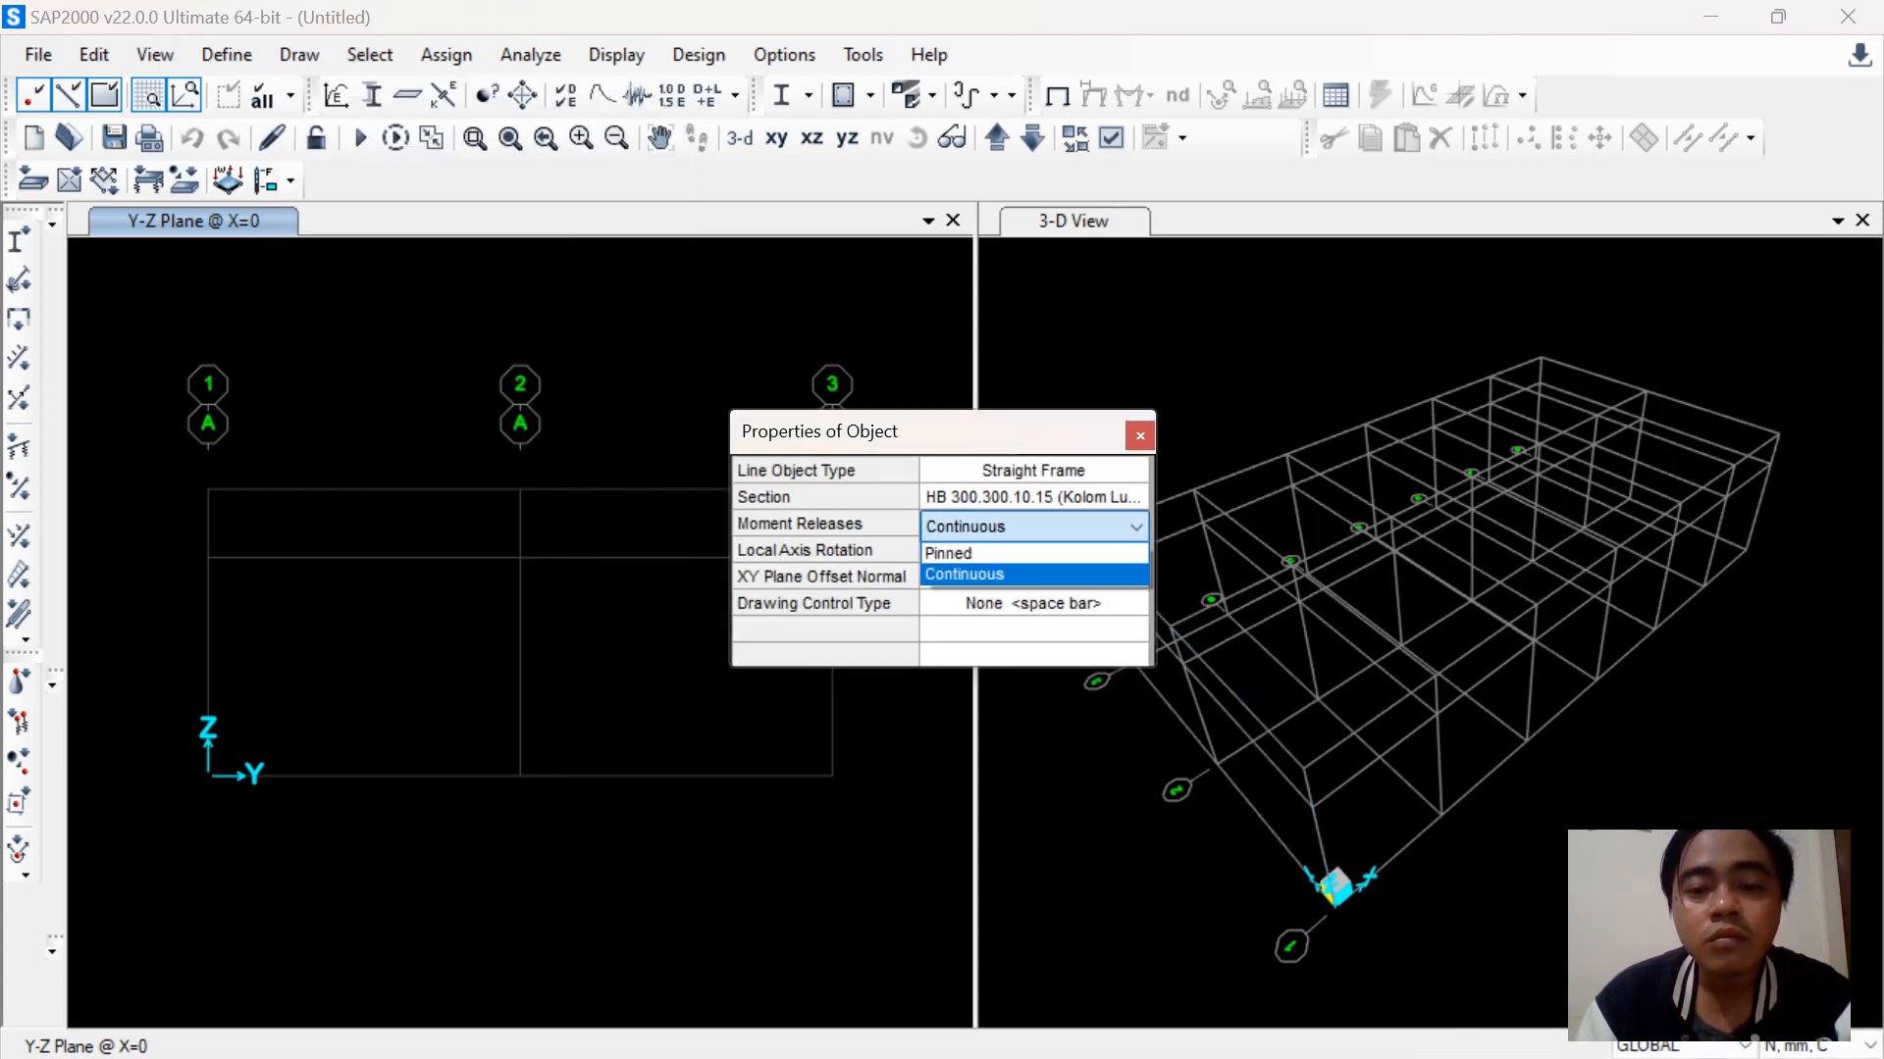
{"action": "left_click", "coordinate": [1033, 574]}
{"action": "left_click", "coordinate": [1128, 498]}
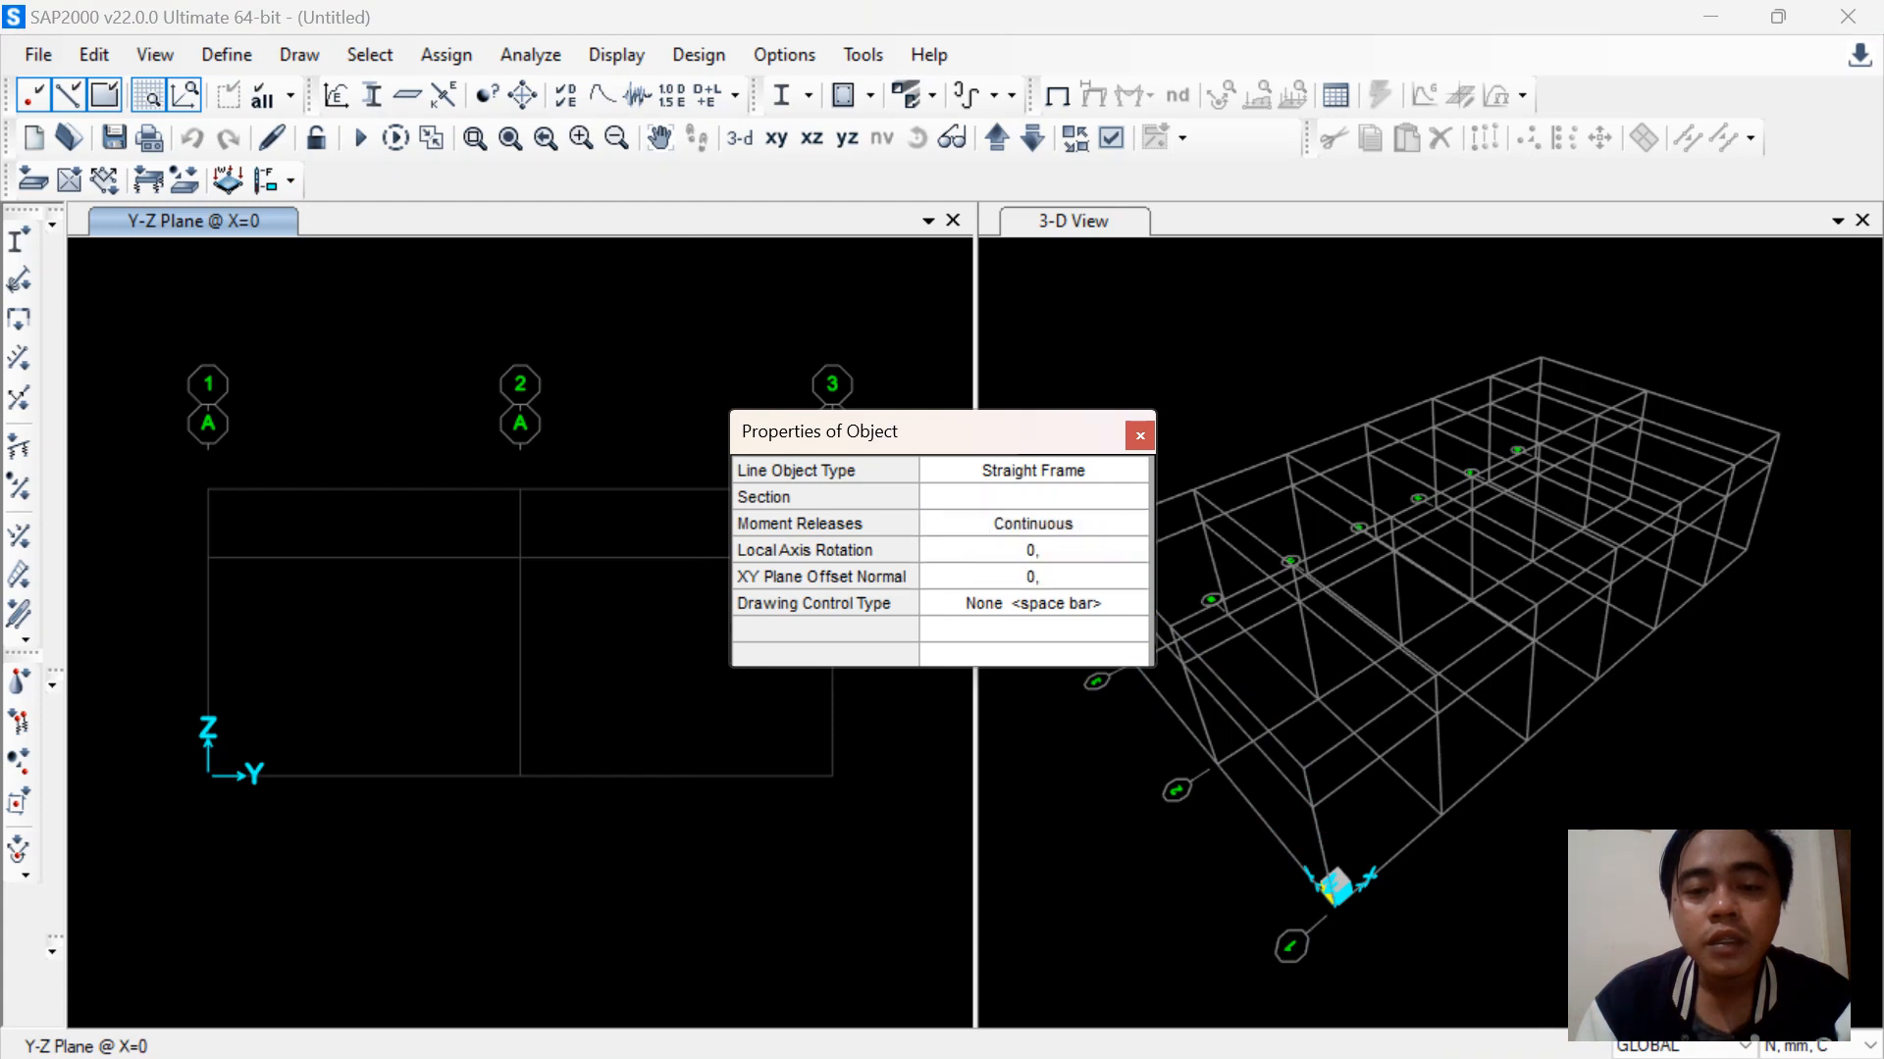
{"action": "left_click", "coordinate": [1035, 527]}
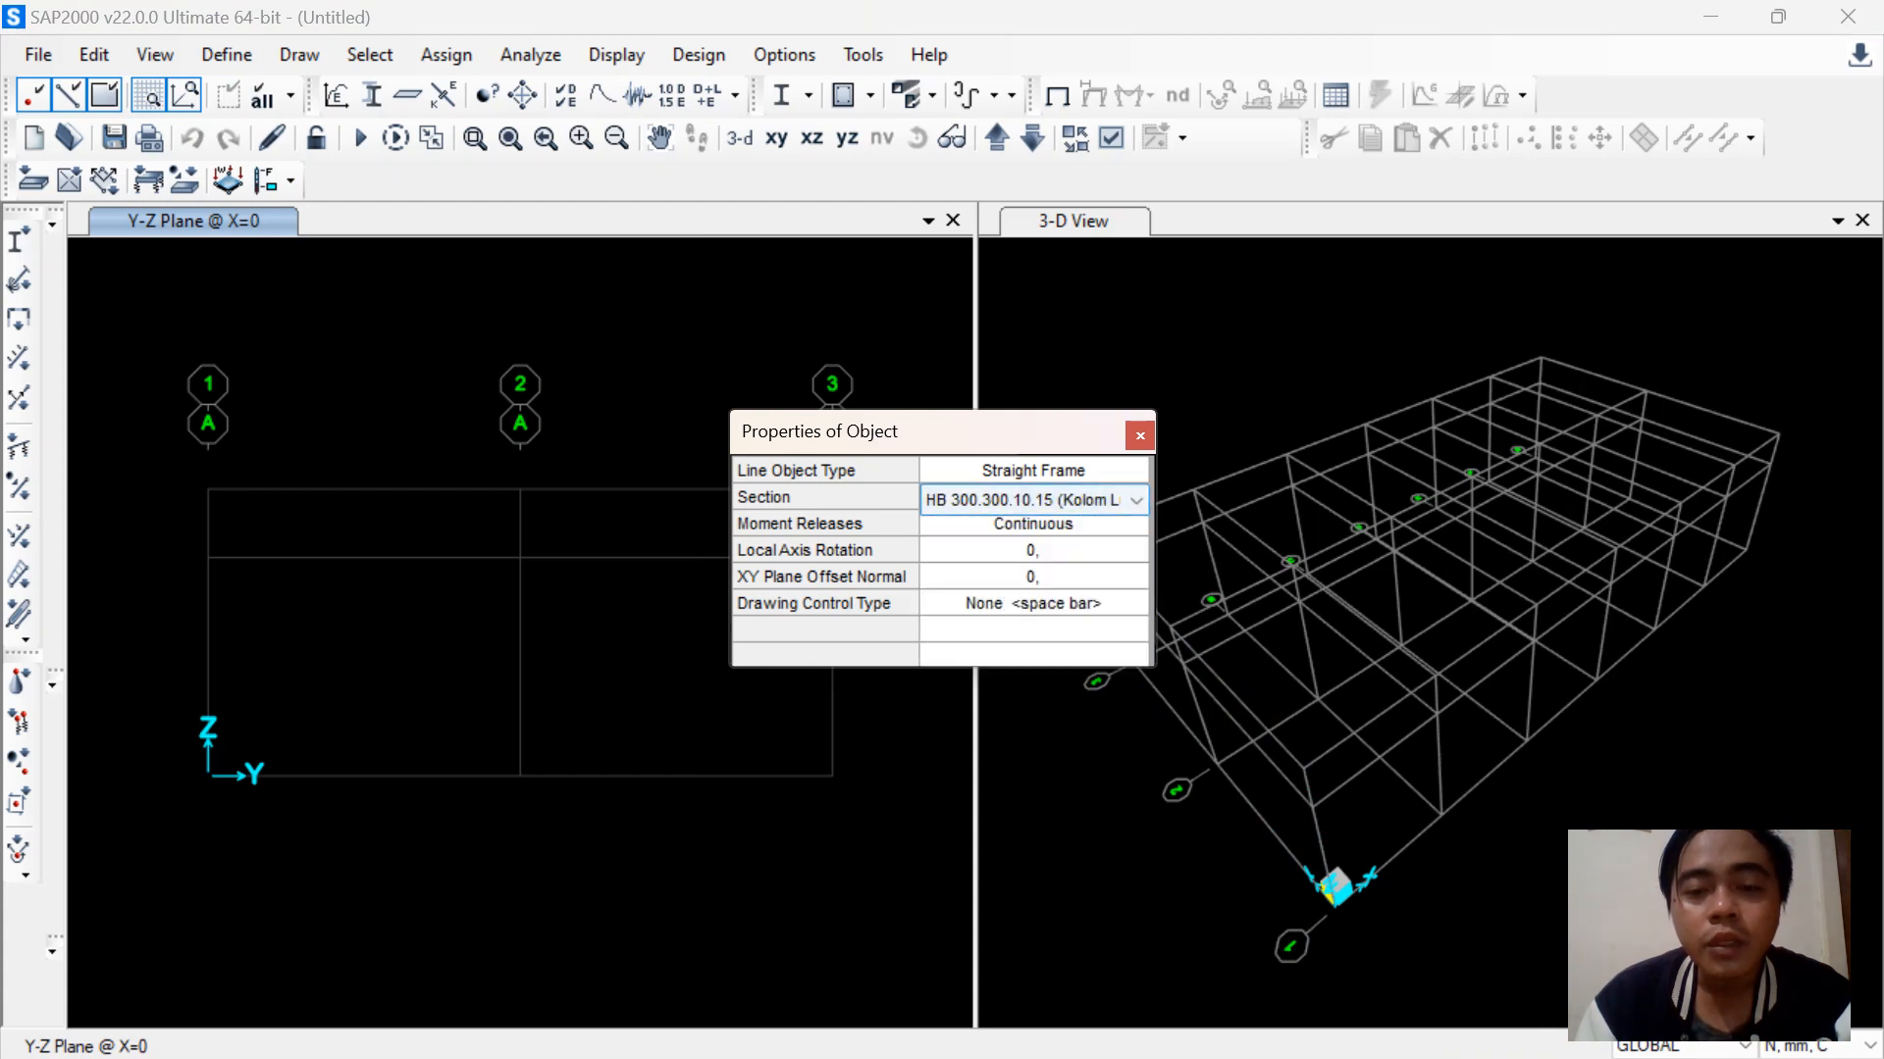
{"action": "left_click_drag", "start_coordinate": [941, 432], "coordinate": [1098, 264]}
Draw the outer columns at grid lines 1 and 3 of the gridline A elevation, from the base to the intermediate horizontal grid line
{"action": "left_click", "coordinate": [1334, 886]}
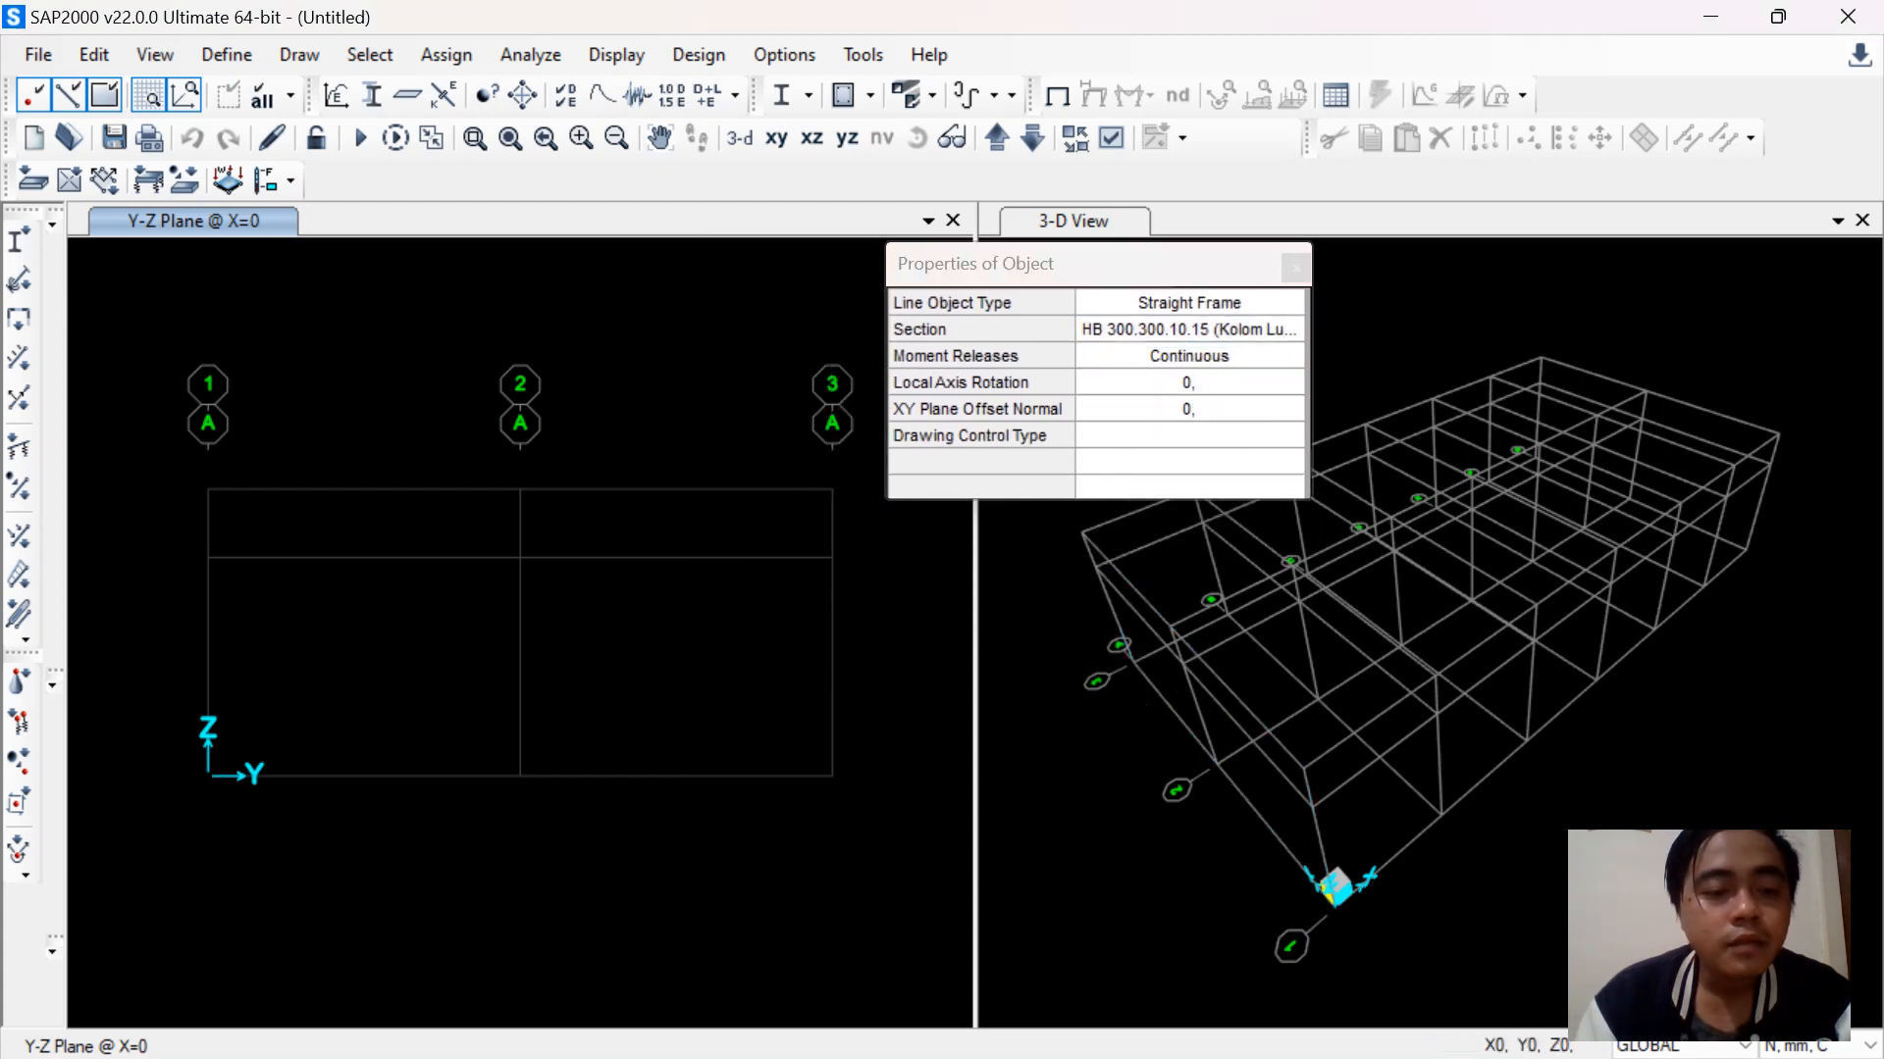
{"action": "left_click", "coordinate": [1312, 808]}
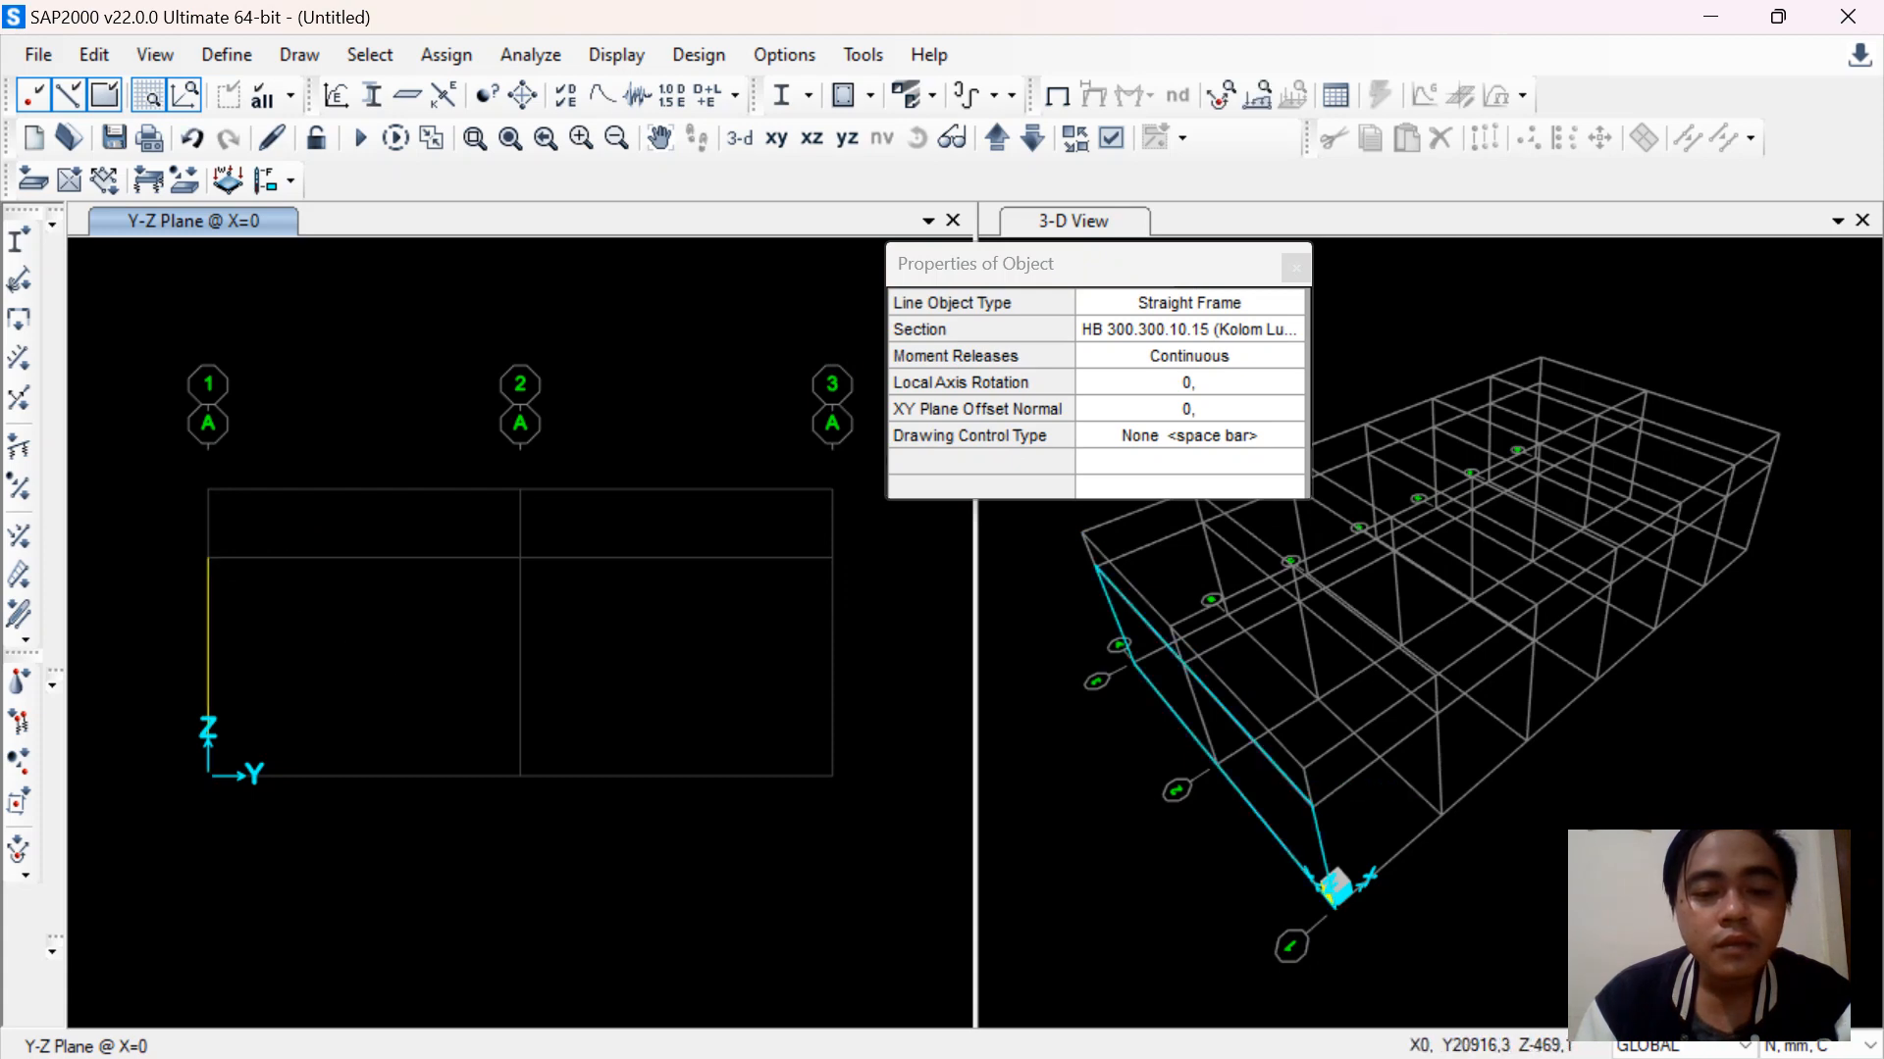
{"action": "left_click", "coordinate": [831, 557]}
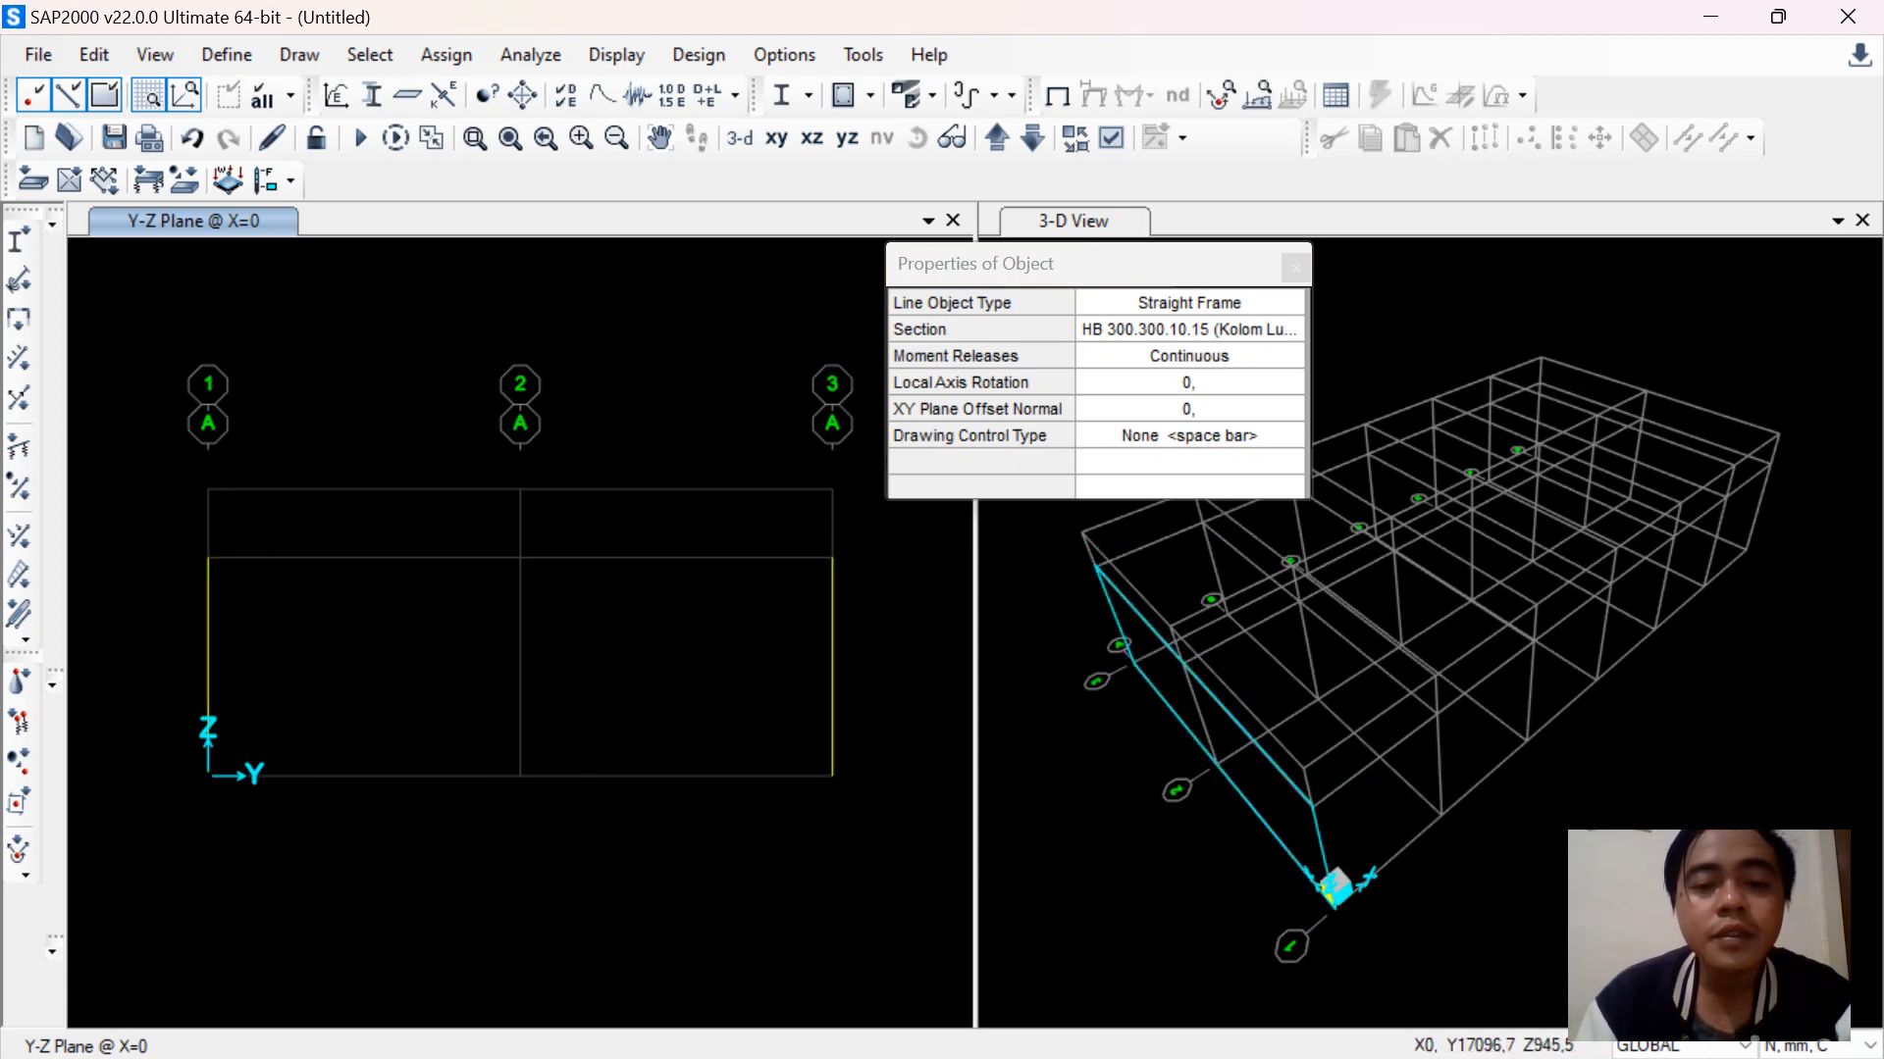
Change the section for drawing frames to IWF 350.175.7.11 (Rafter), with continuous moment releases
{"action": "left_click", "coordinate": [1296, 267]}
{"action": "left_click", "coordinate": [1190, 331]}
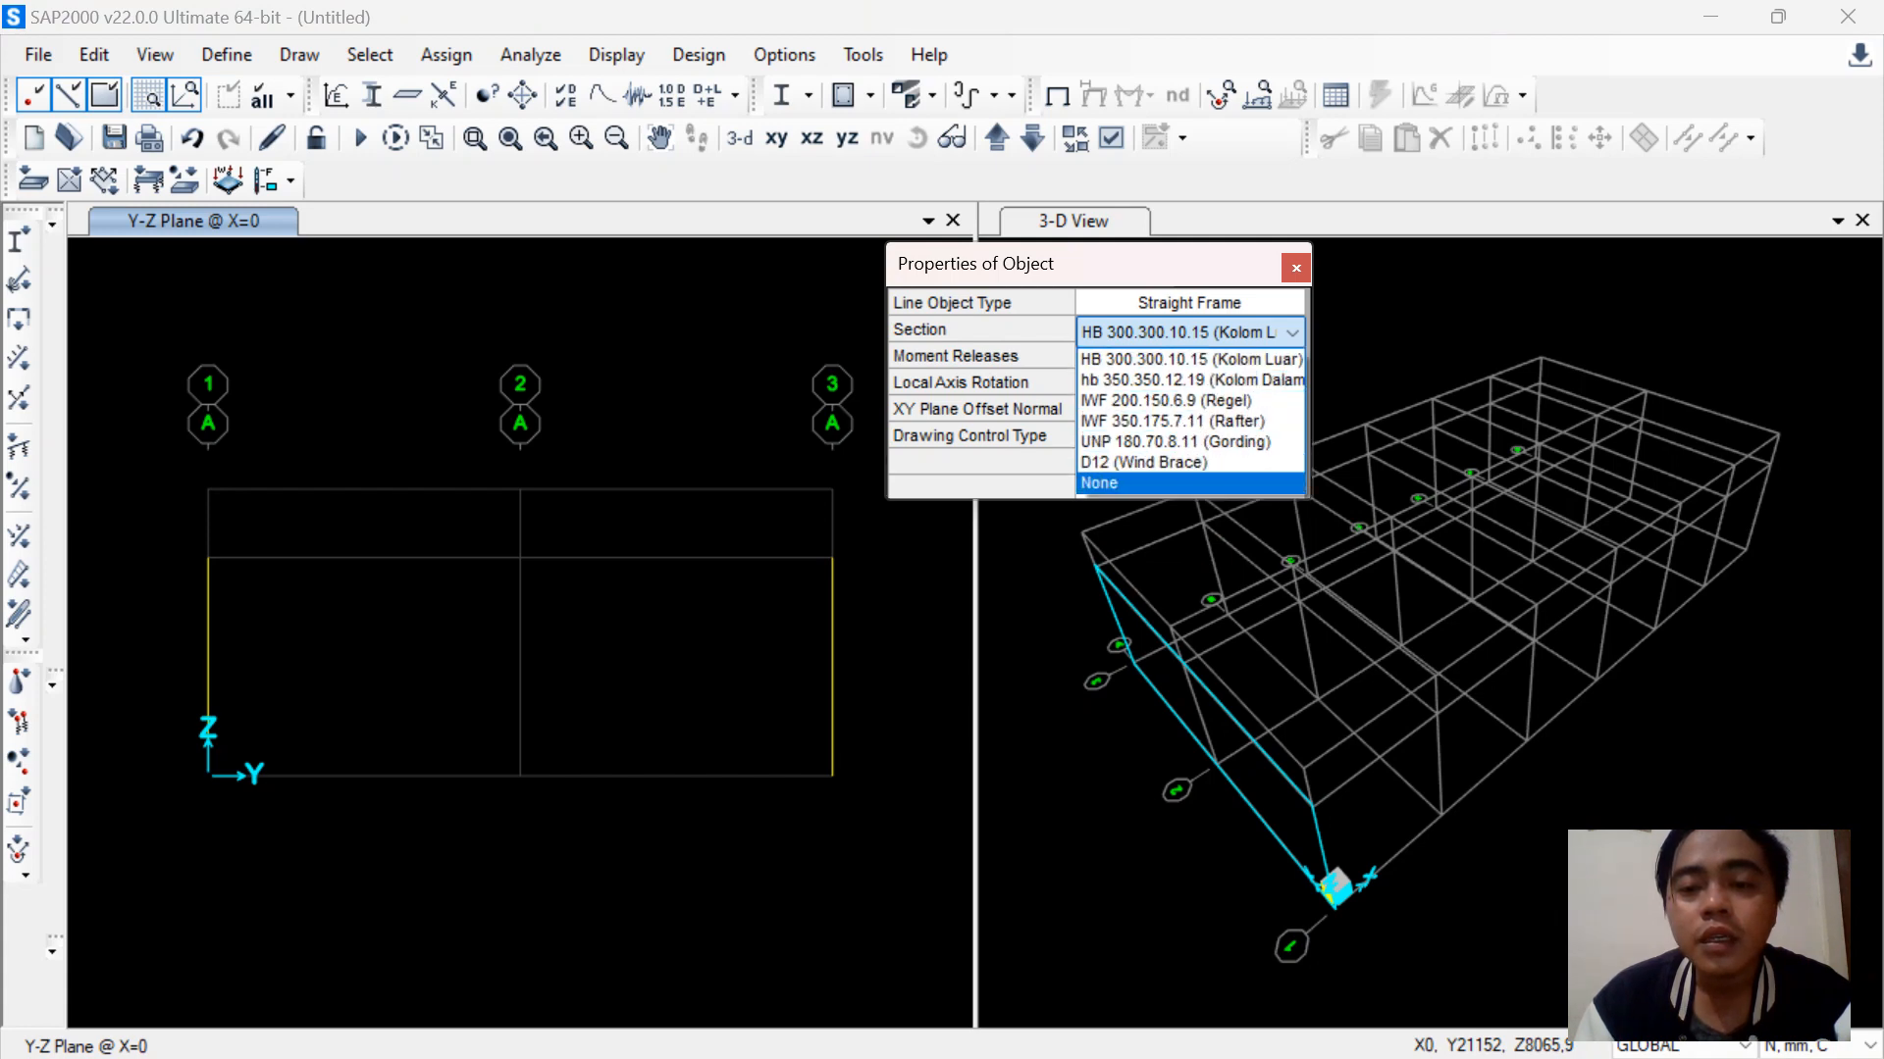
{"action": "left_click", "coordinate": [1191, 421]}
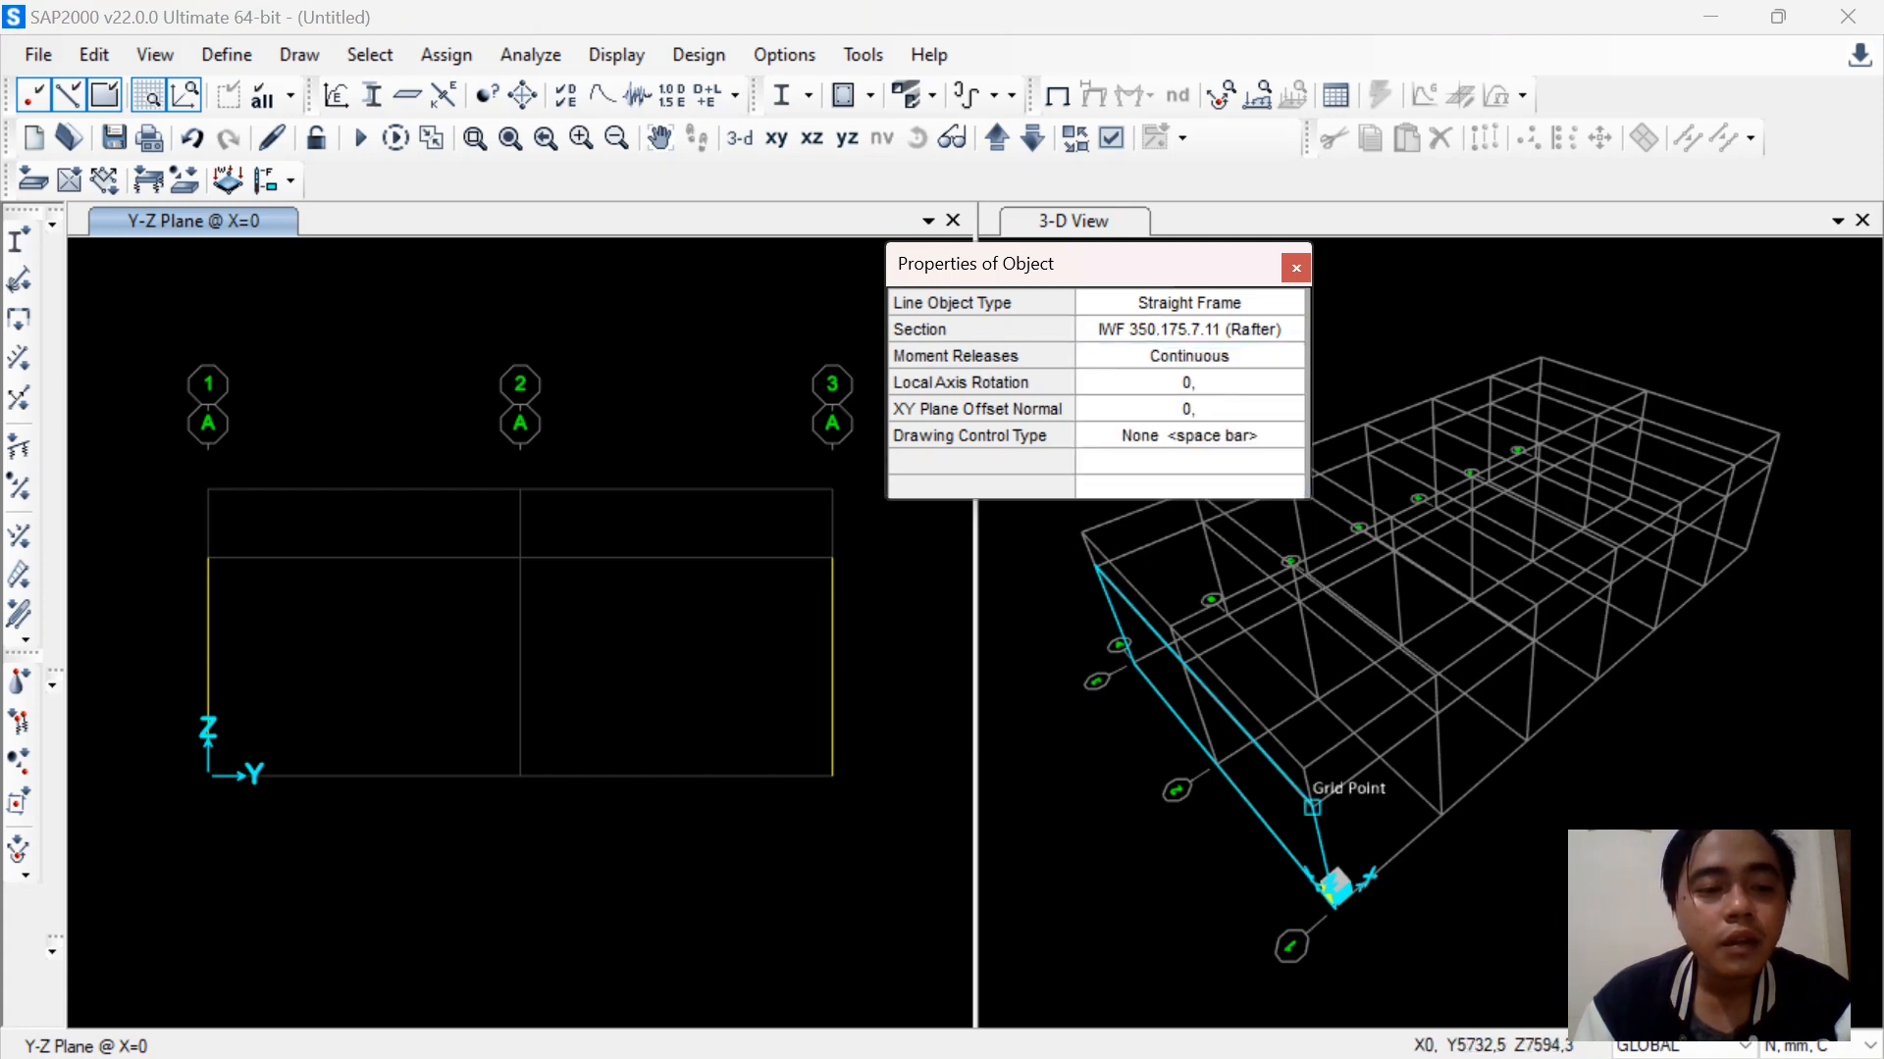
Draw the two rafters with section IWF 350.175.7.11 (Rafter) from the column tops to the ridge on grid 2 at X=0
{"action": "left_click", "coordinate": [208, 557]}
{"action": "left_click", "coordinate": [520, 488]}
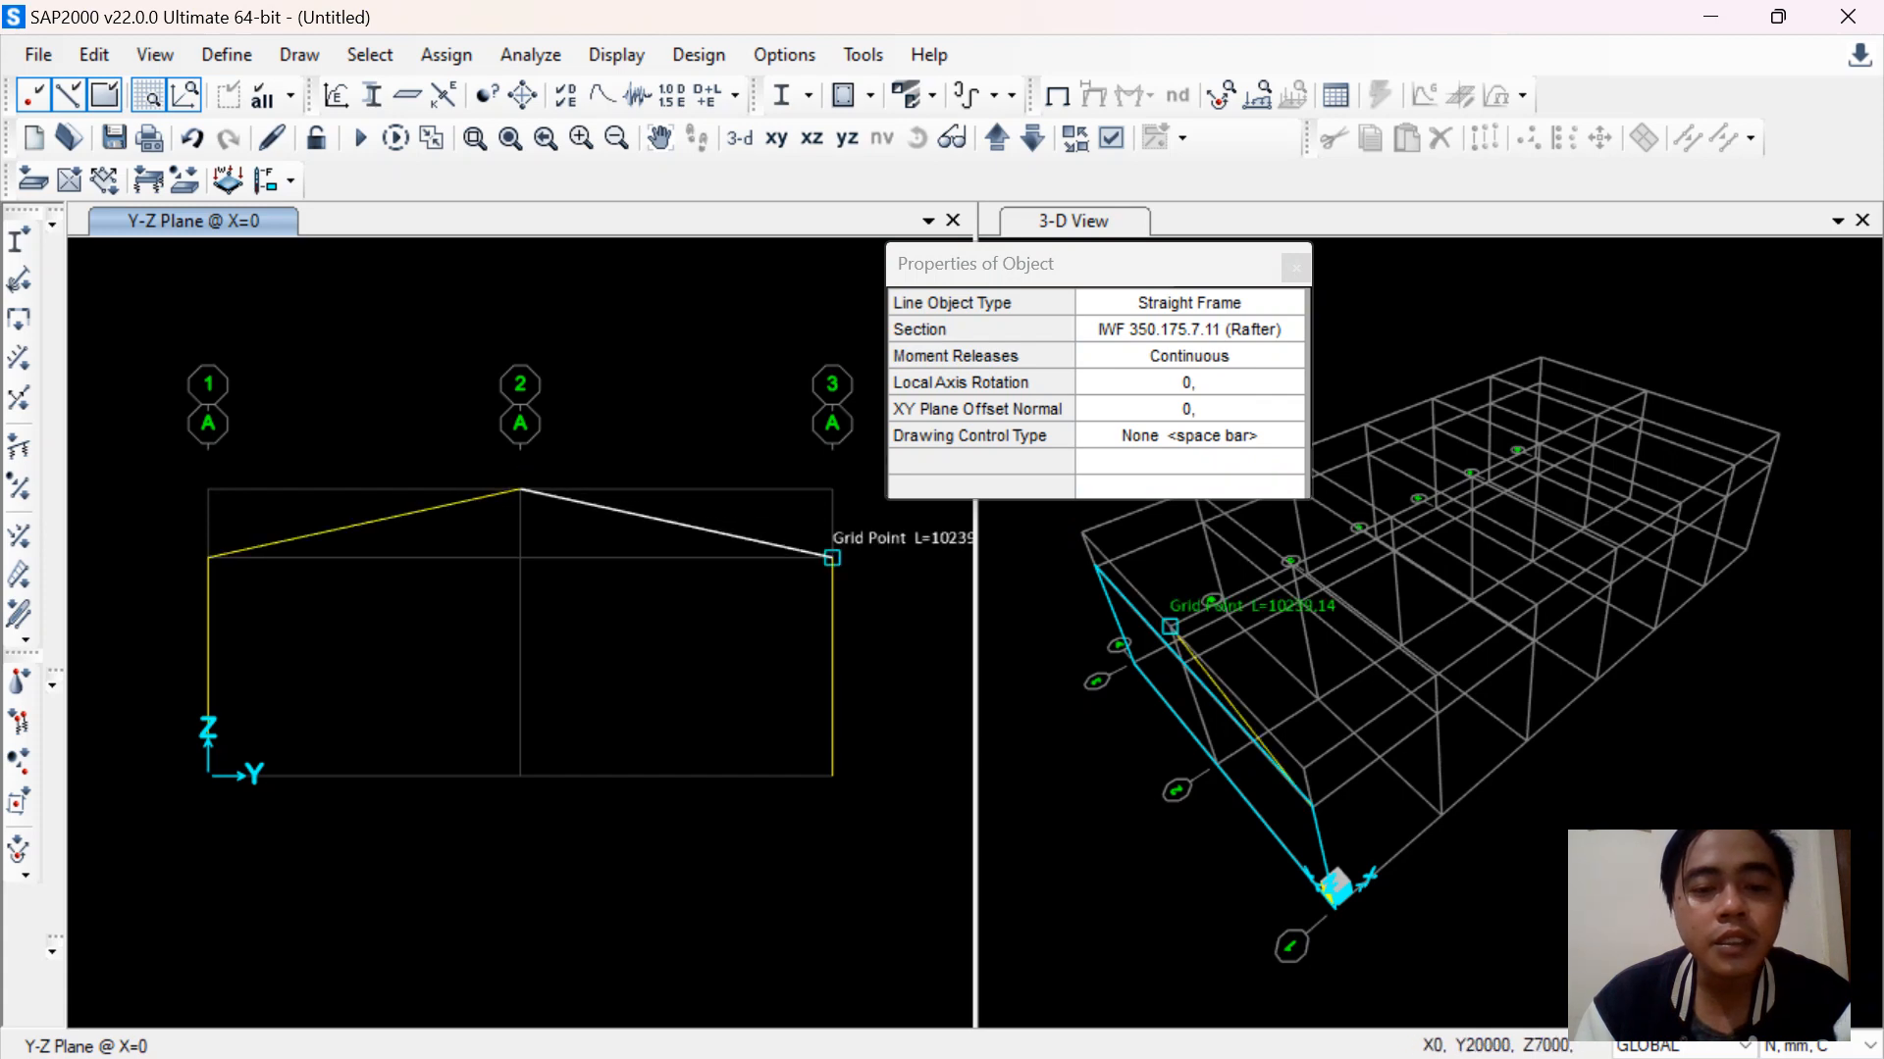
{"action": "left_click", "coordinate": [832, 557]}
{"action": "key", "text": "Escape"}
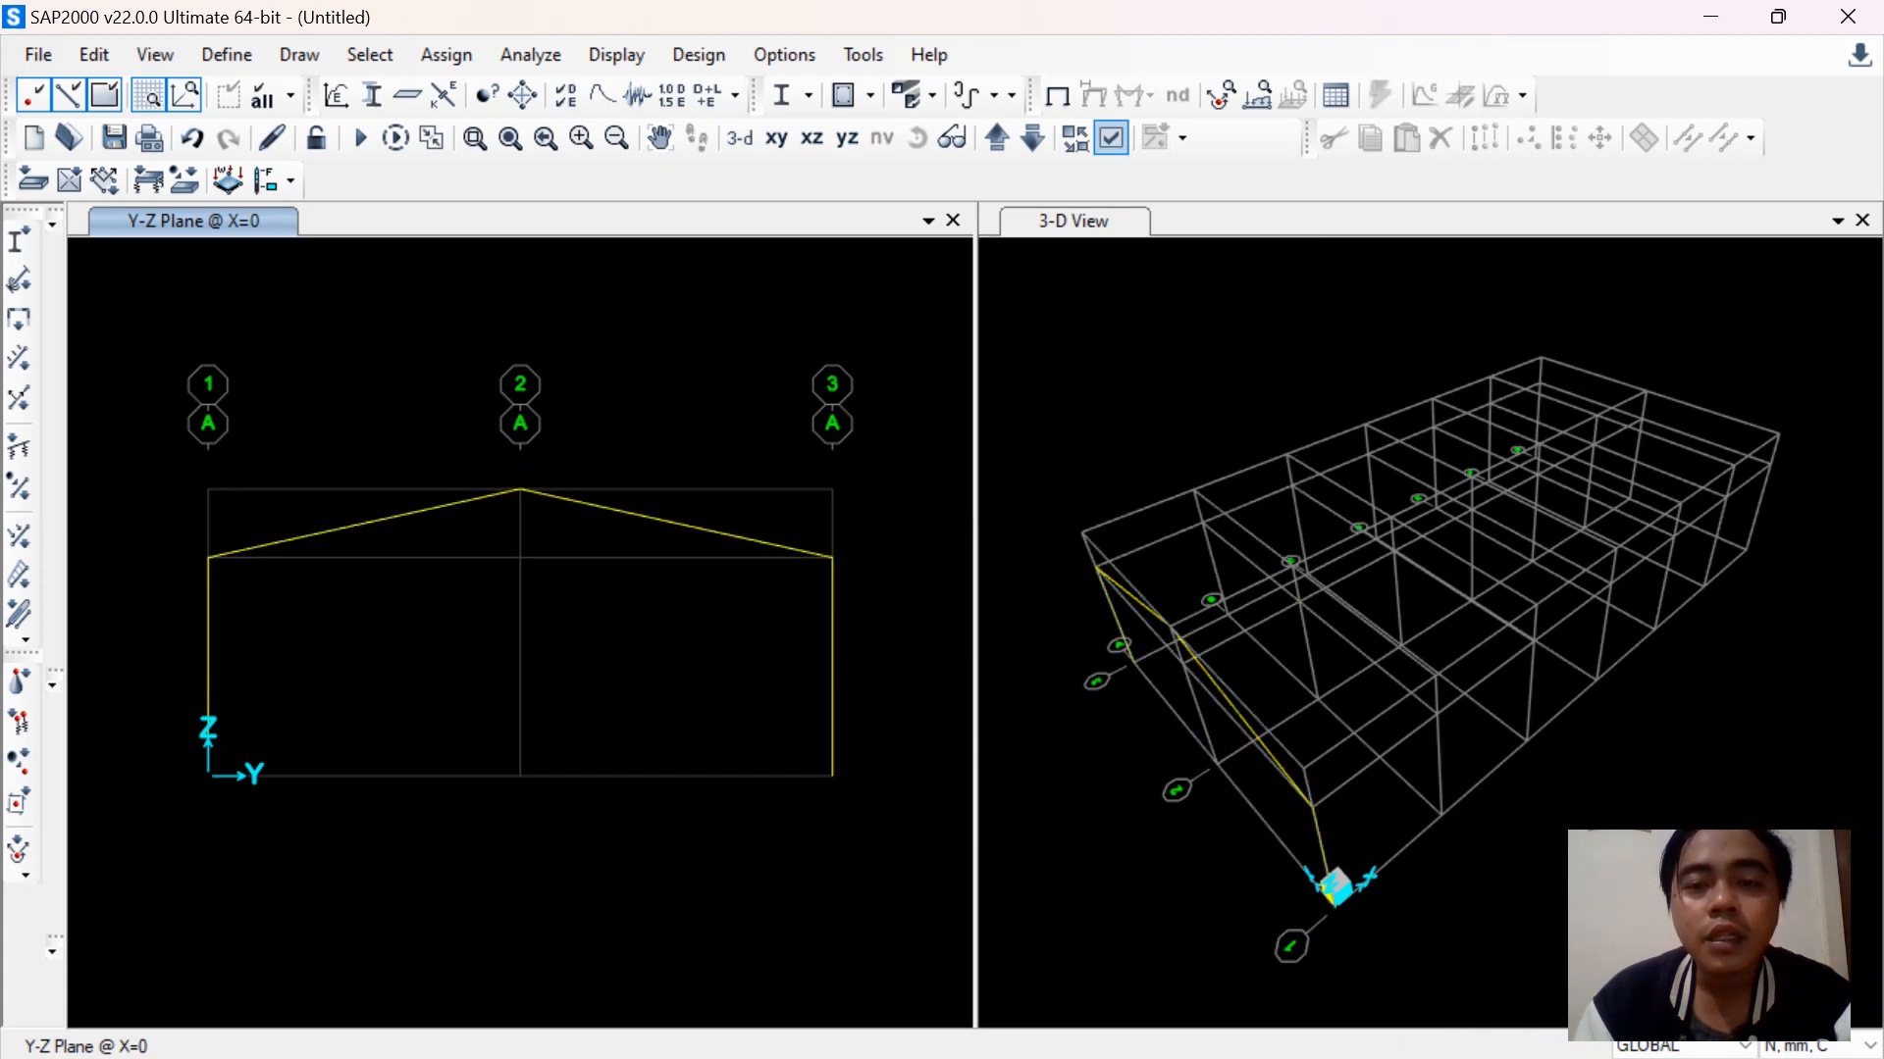
Color the objects by section and apply the display setting to all windows
{"action": "left_click", "coordinate": [1110, 138]}
{"action": "left_click", "coordinate": [806, 155]}
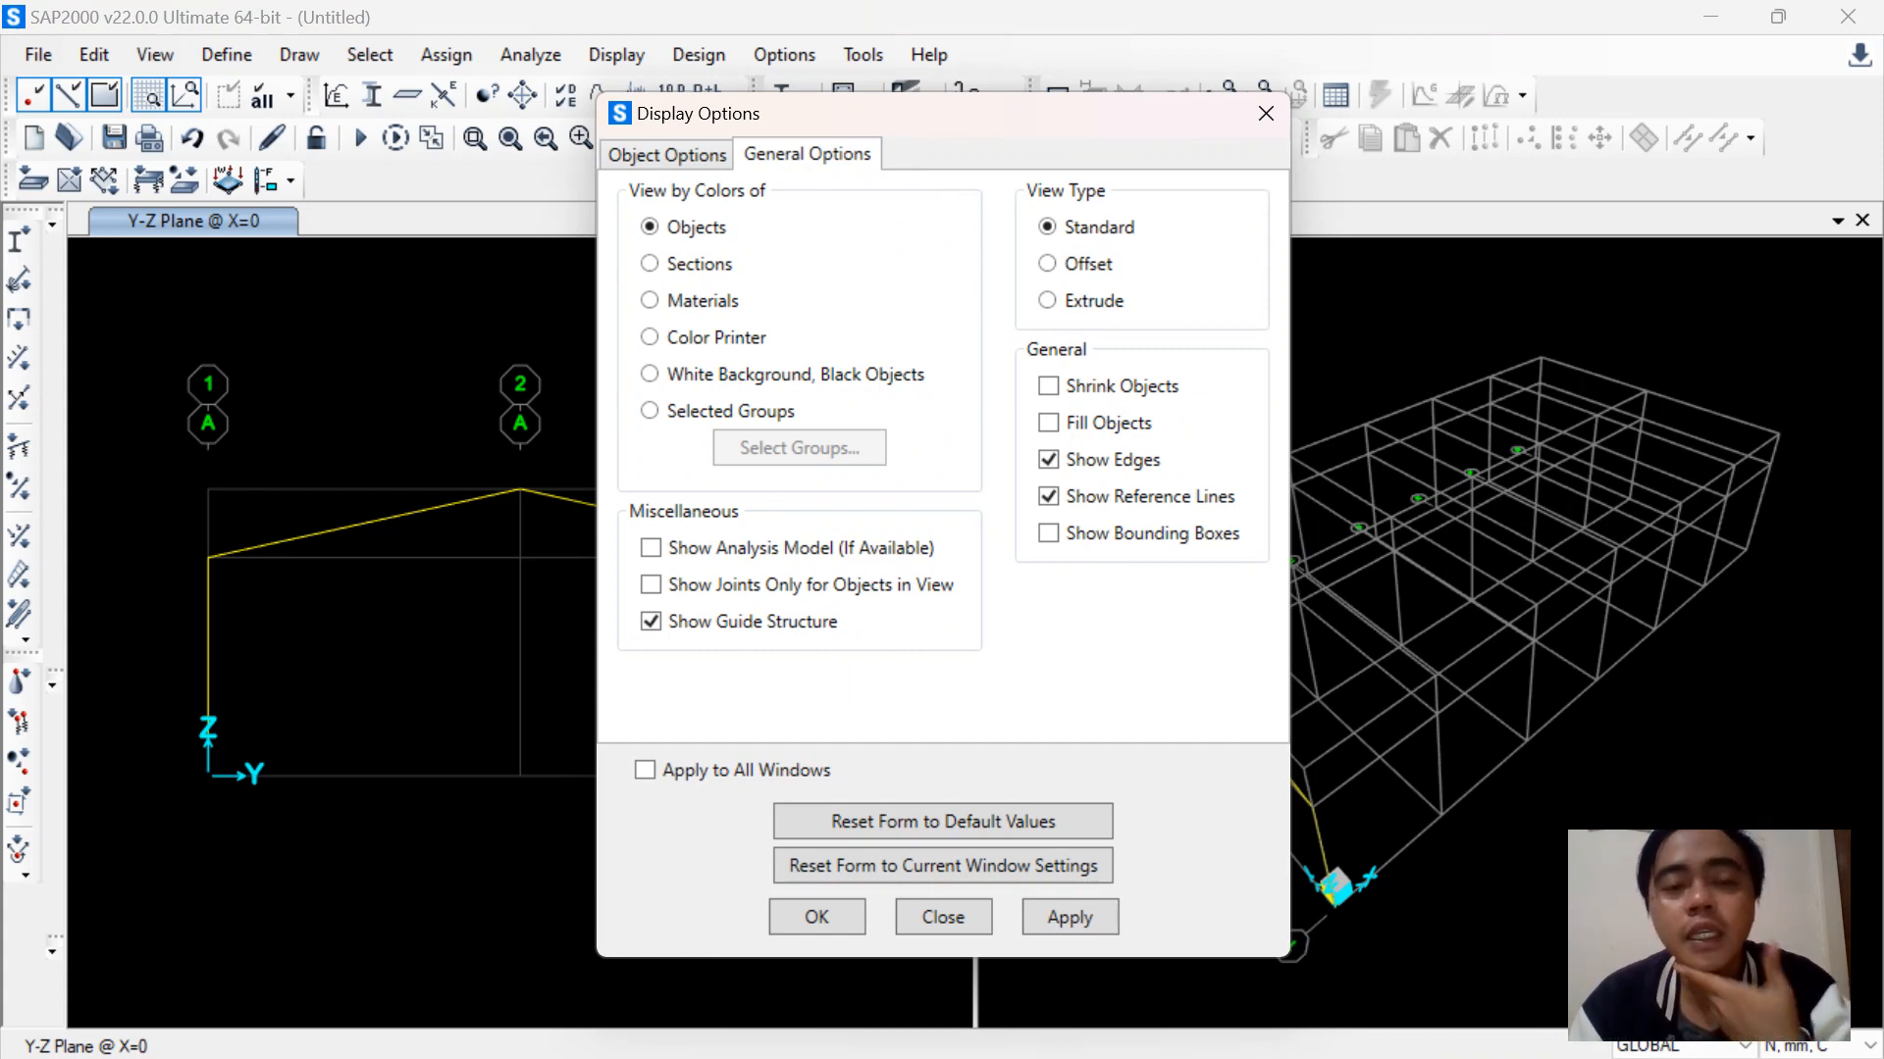
{"action": "left_click", "coordinate": [649, 263]}
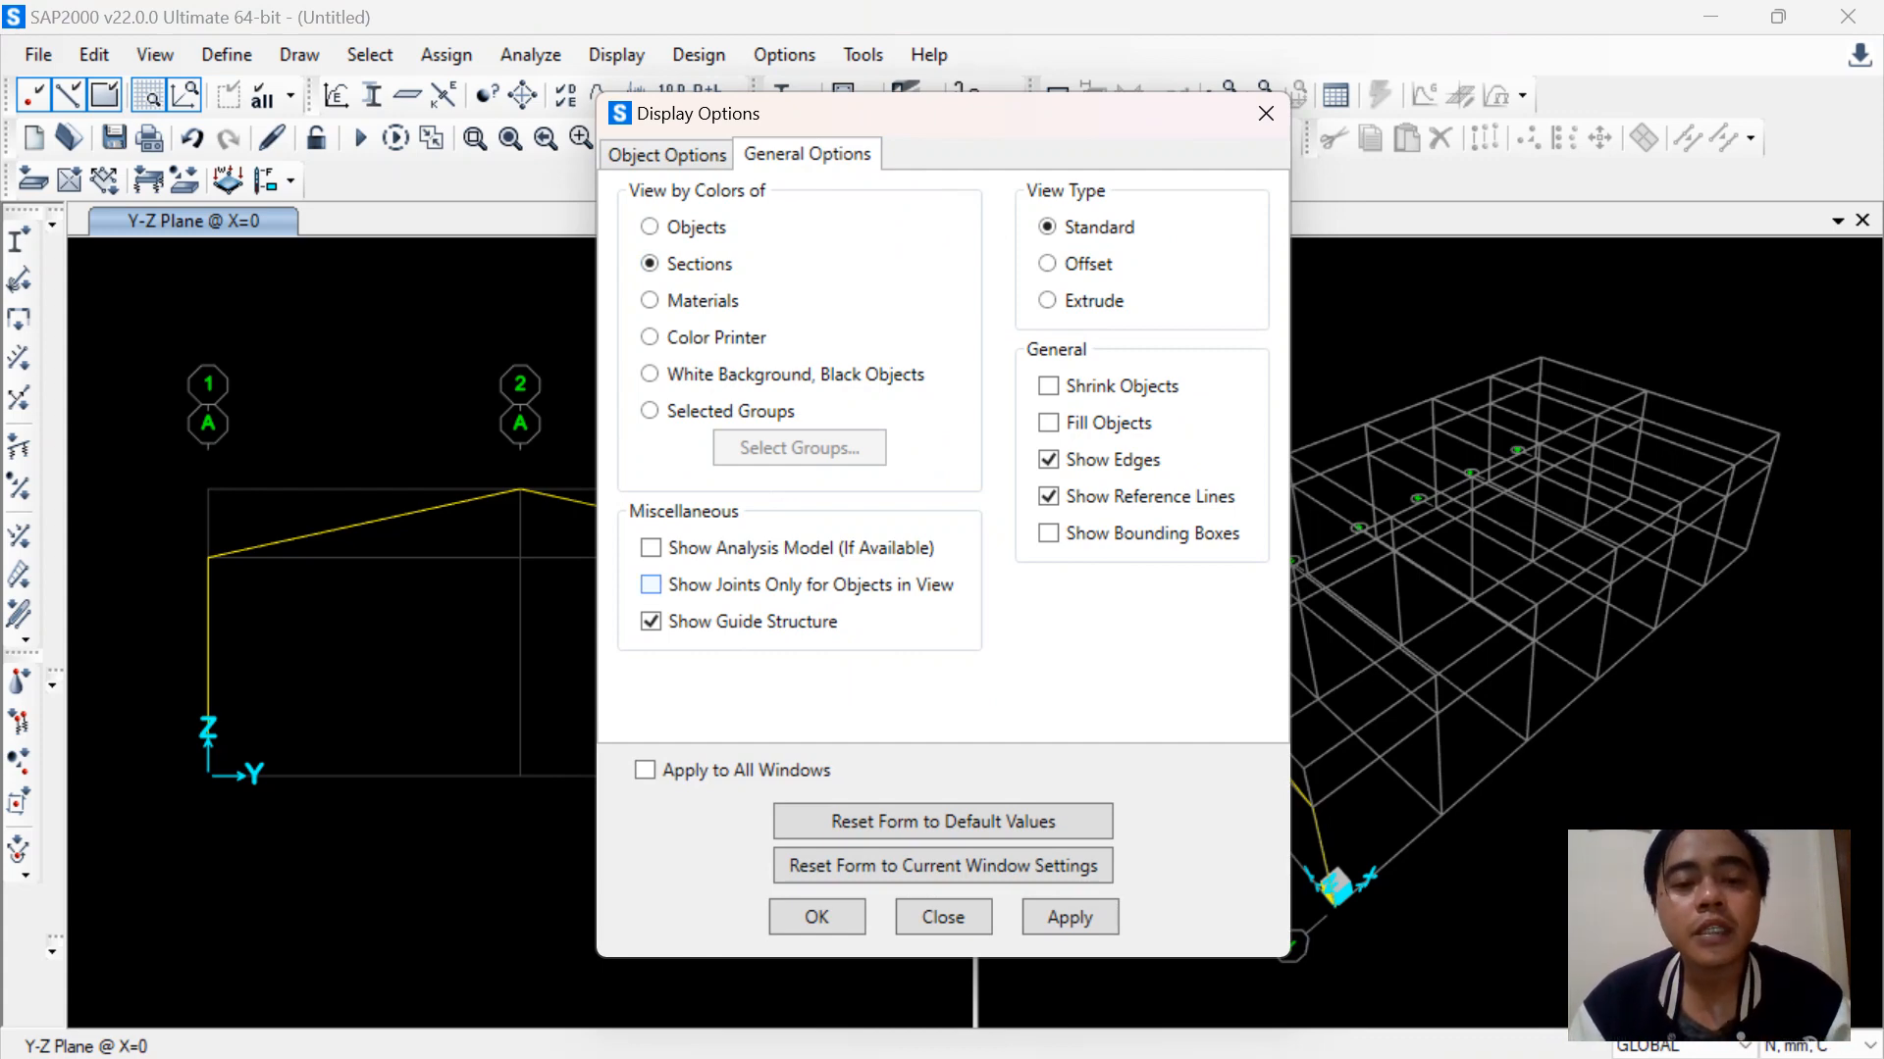
{"action": "left_click", "coordinate": [817, 917]}
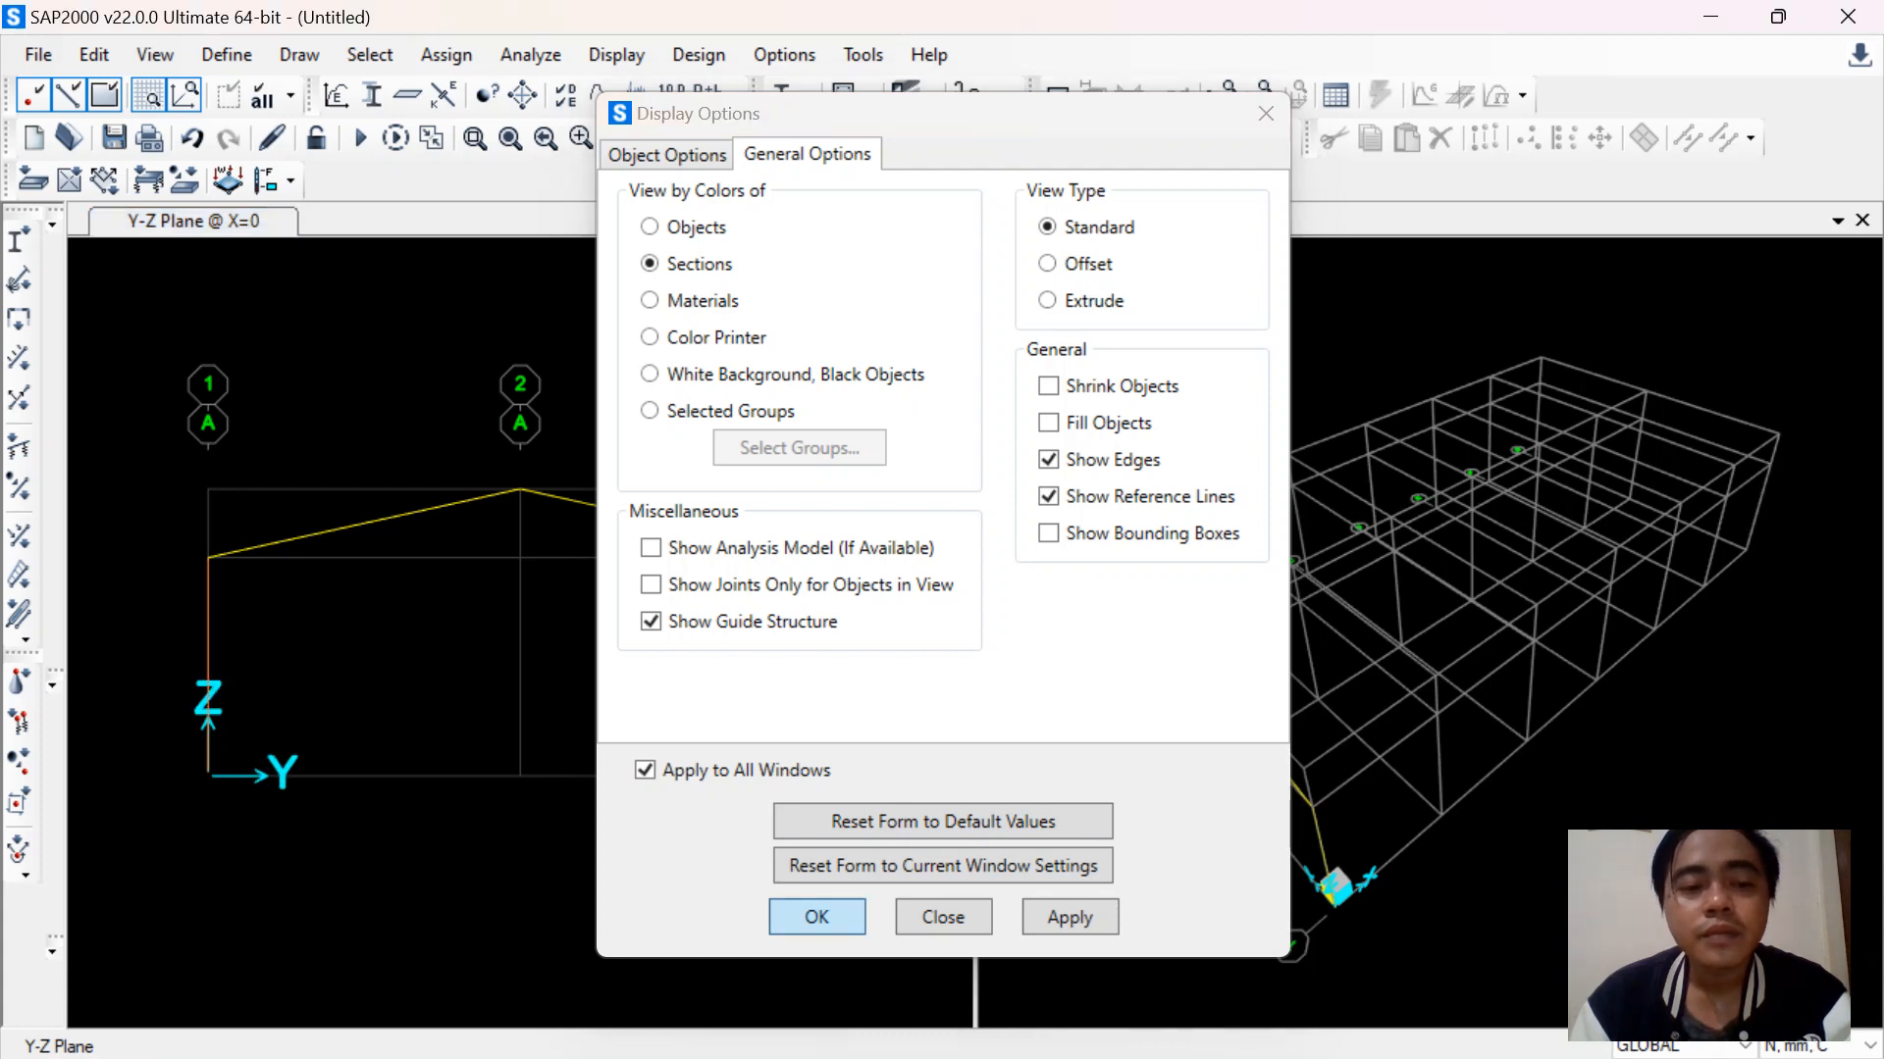
Show the frame members as extruded shapes in the 3-D view
{"action": "left_click", "coordinate": [1074, 222]}
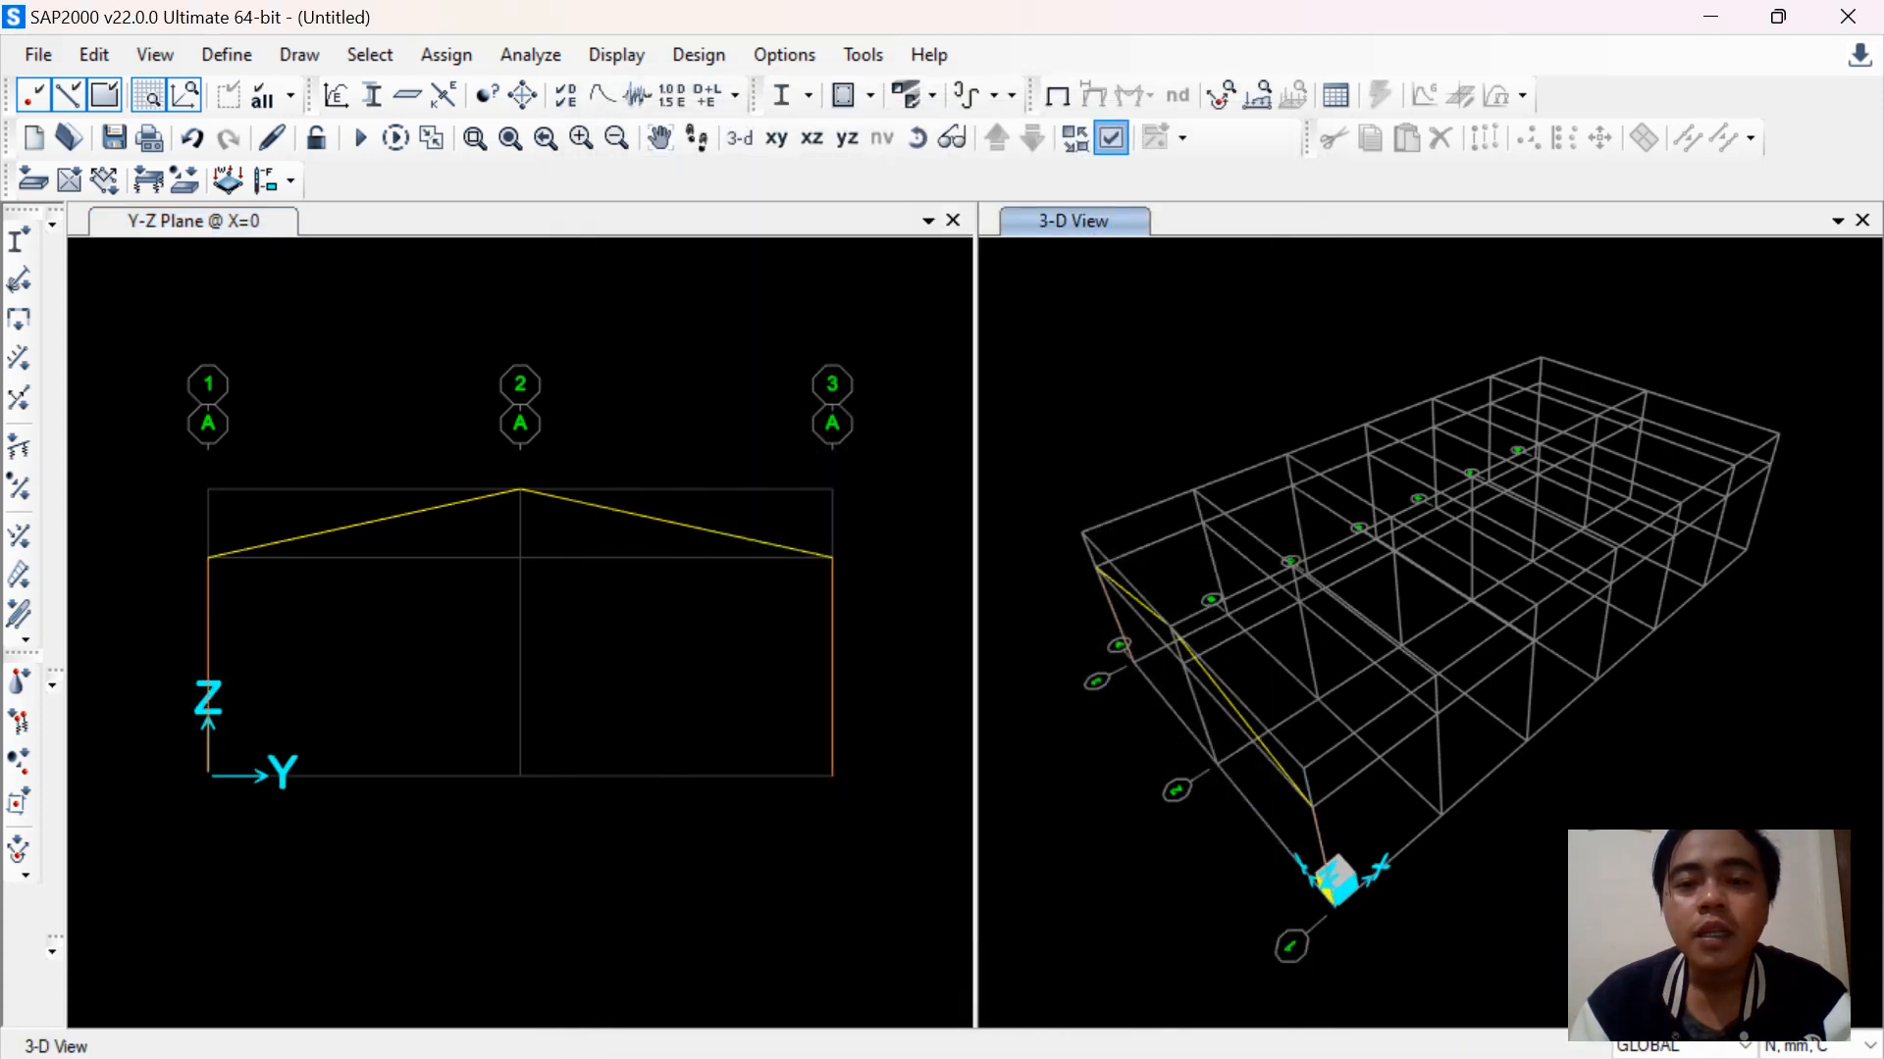
{"action": "left_click", "coordinate": [1111, 138]}
{"action": "left_click", "coordinate": [806, 154]}
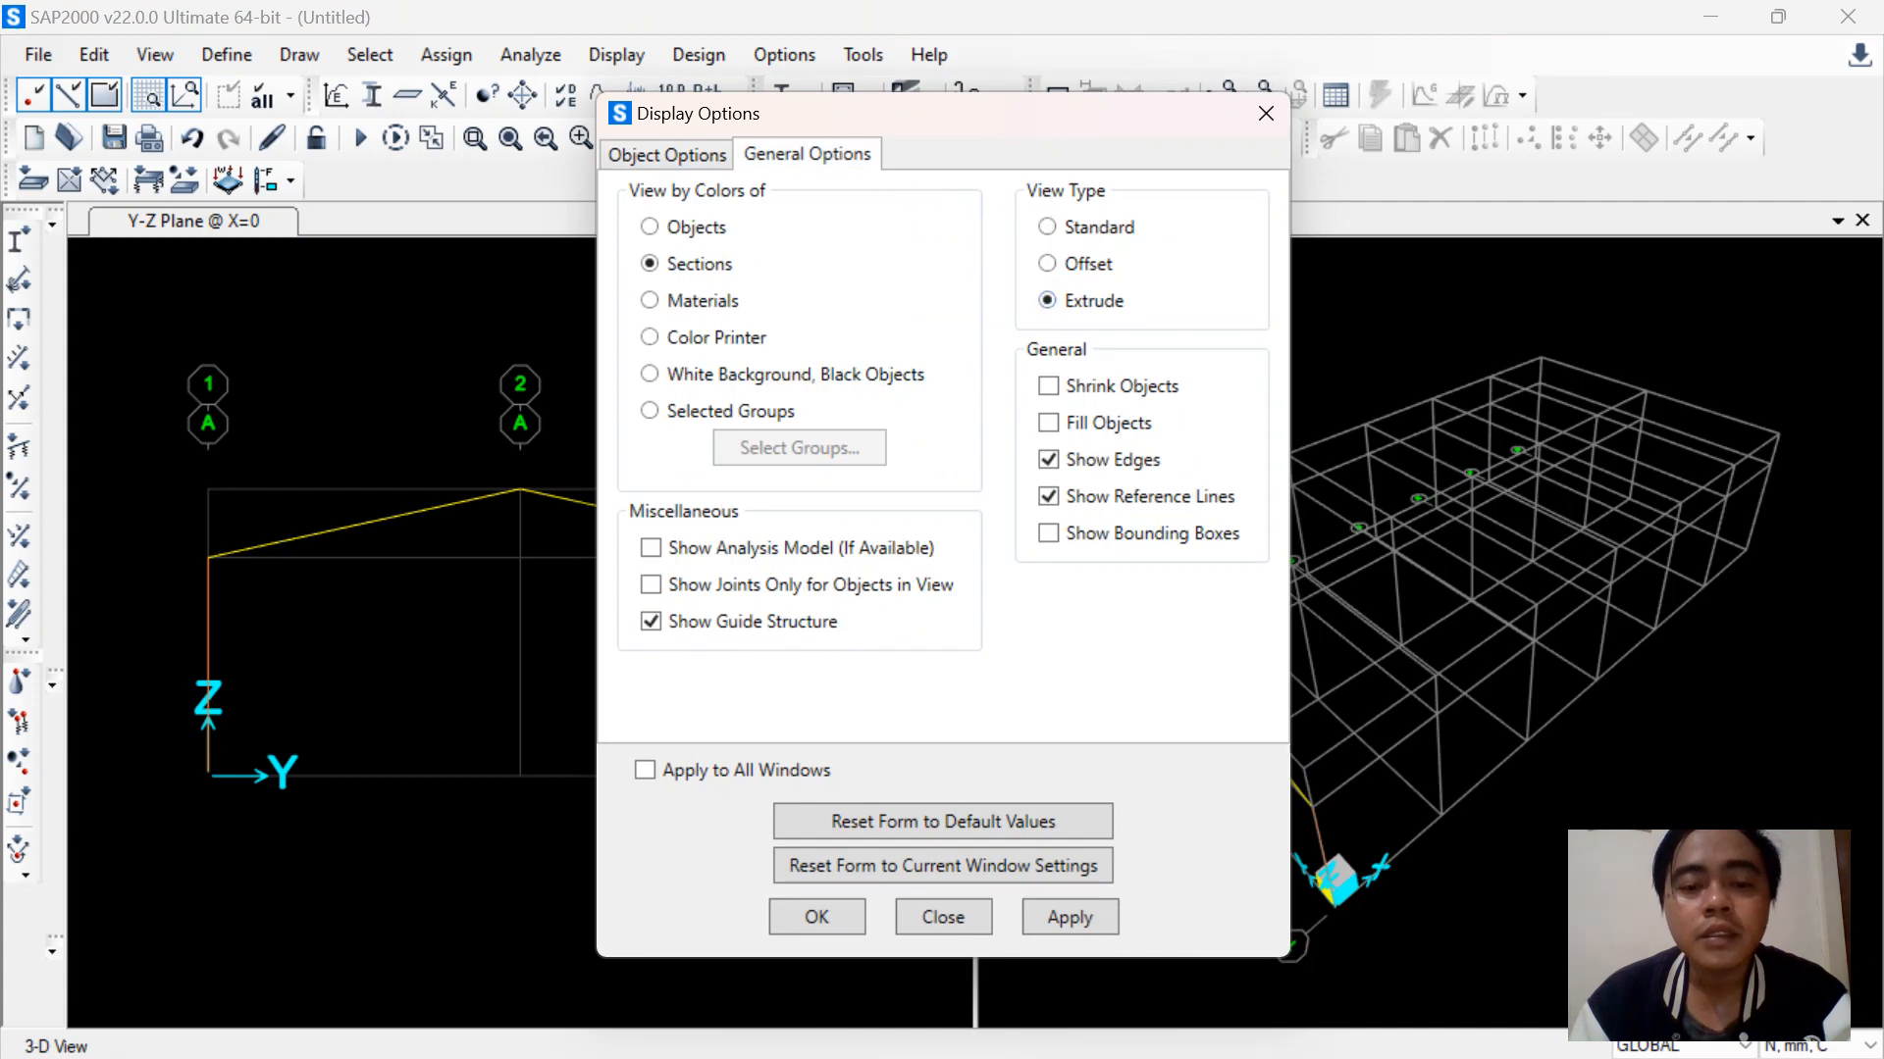
{"action": "left_click", "coordinate": [816, 918]}
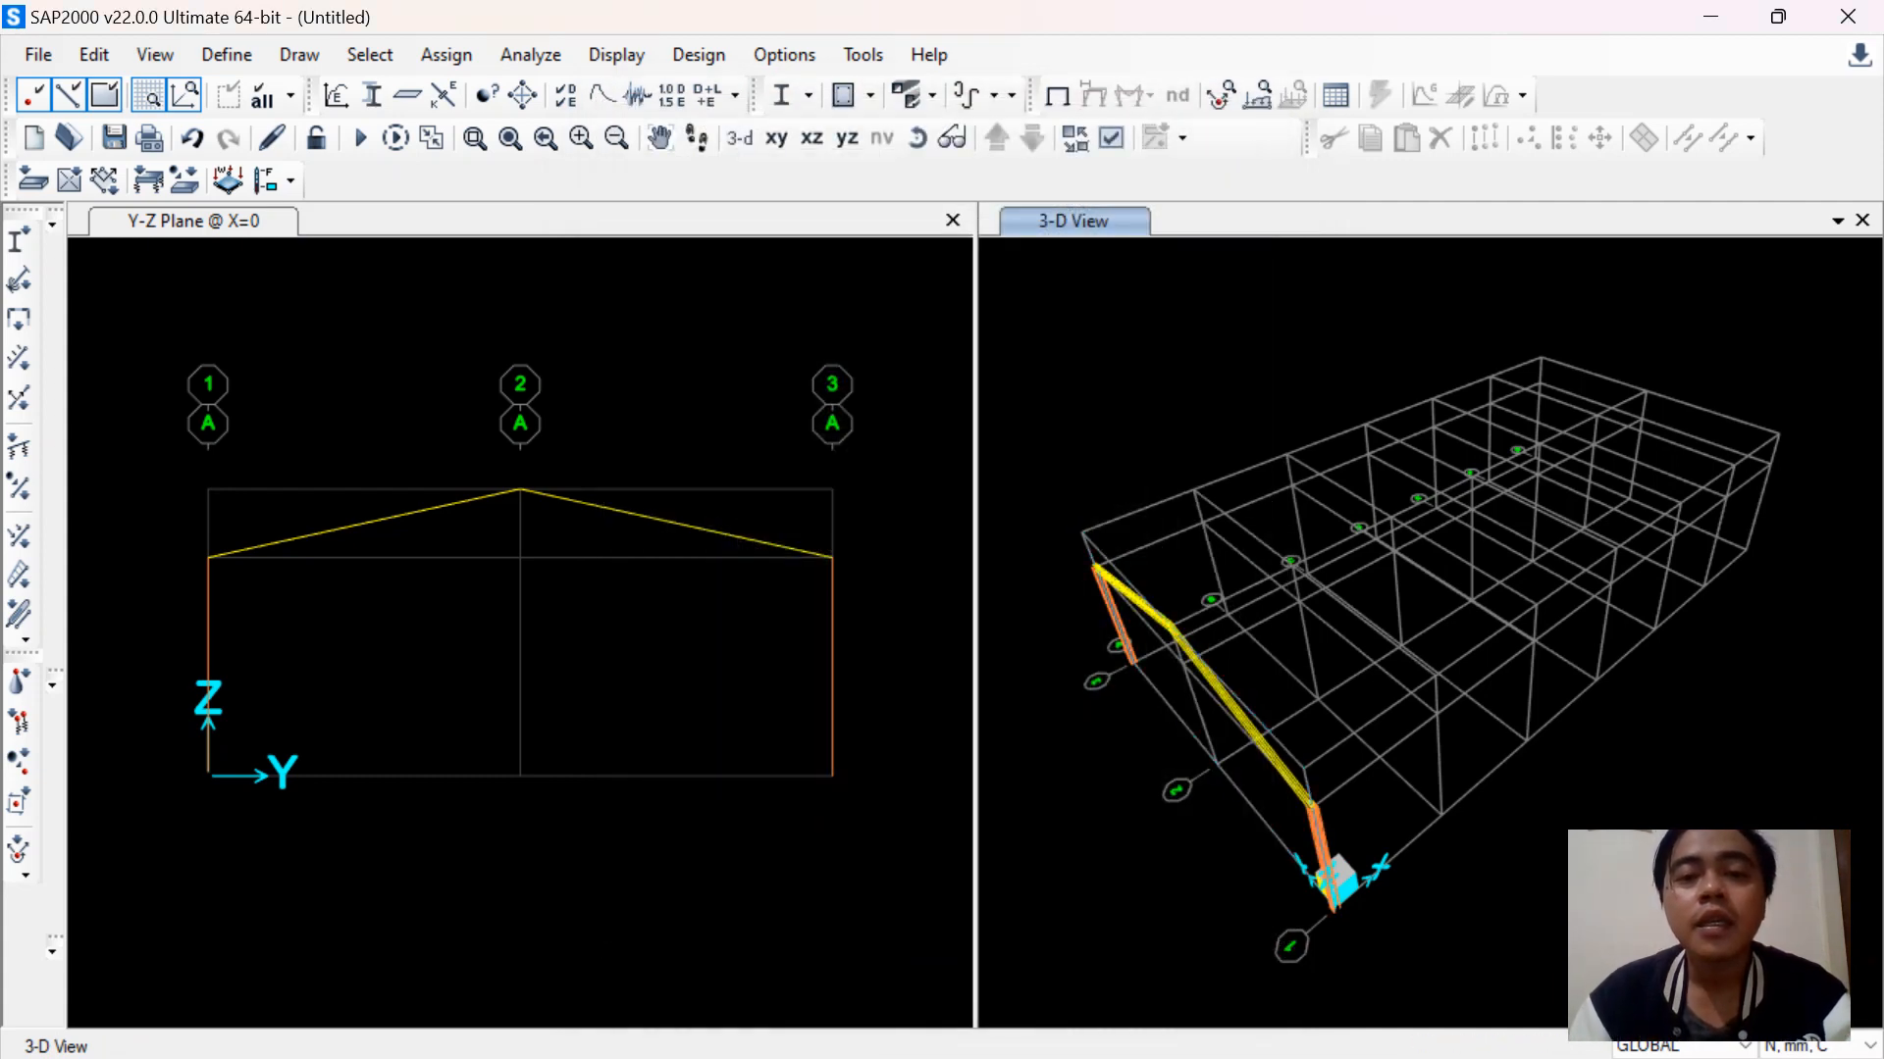
Examine the column orientation at the column-to-rafter joint in the 3-D view
{"action": "left_click", "coordinate": [917, 139]}
{"action": "left_click_drag", "start_coordinate": [1275, 589], "coordinate": [1427, 490]}
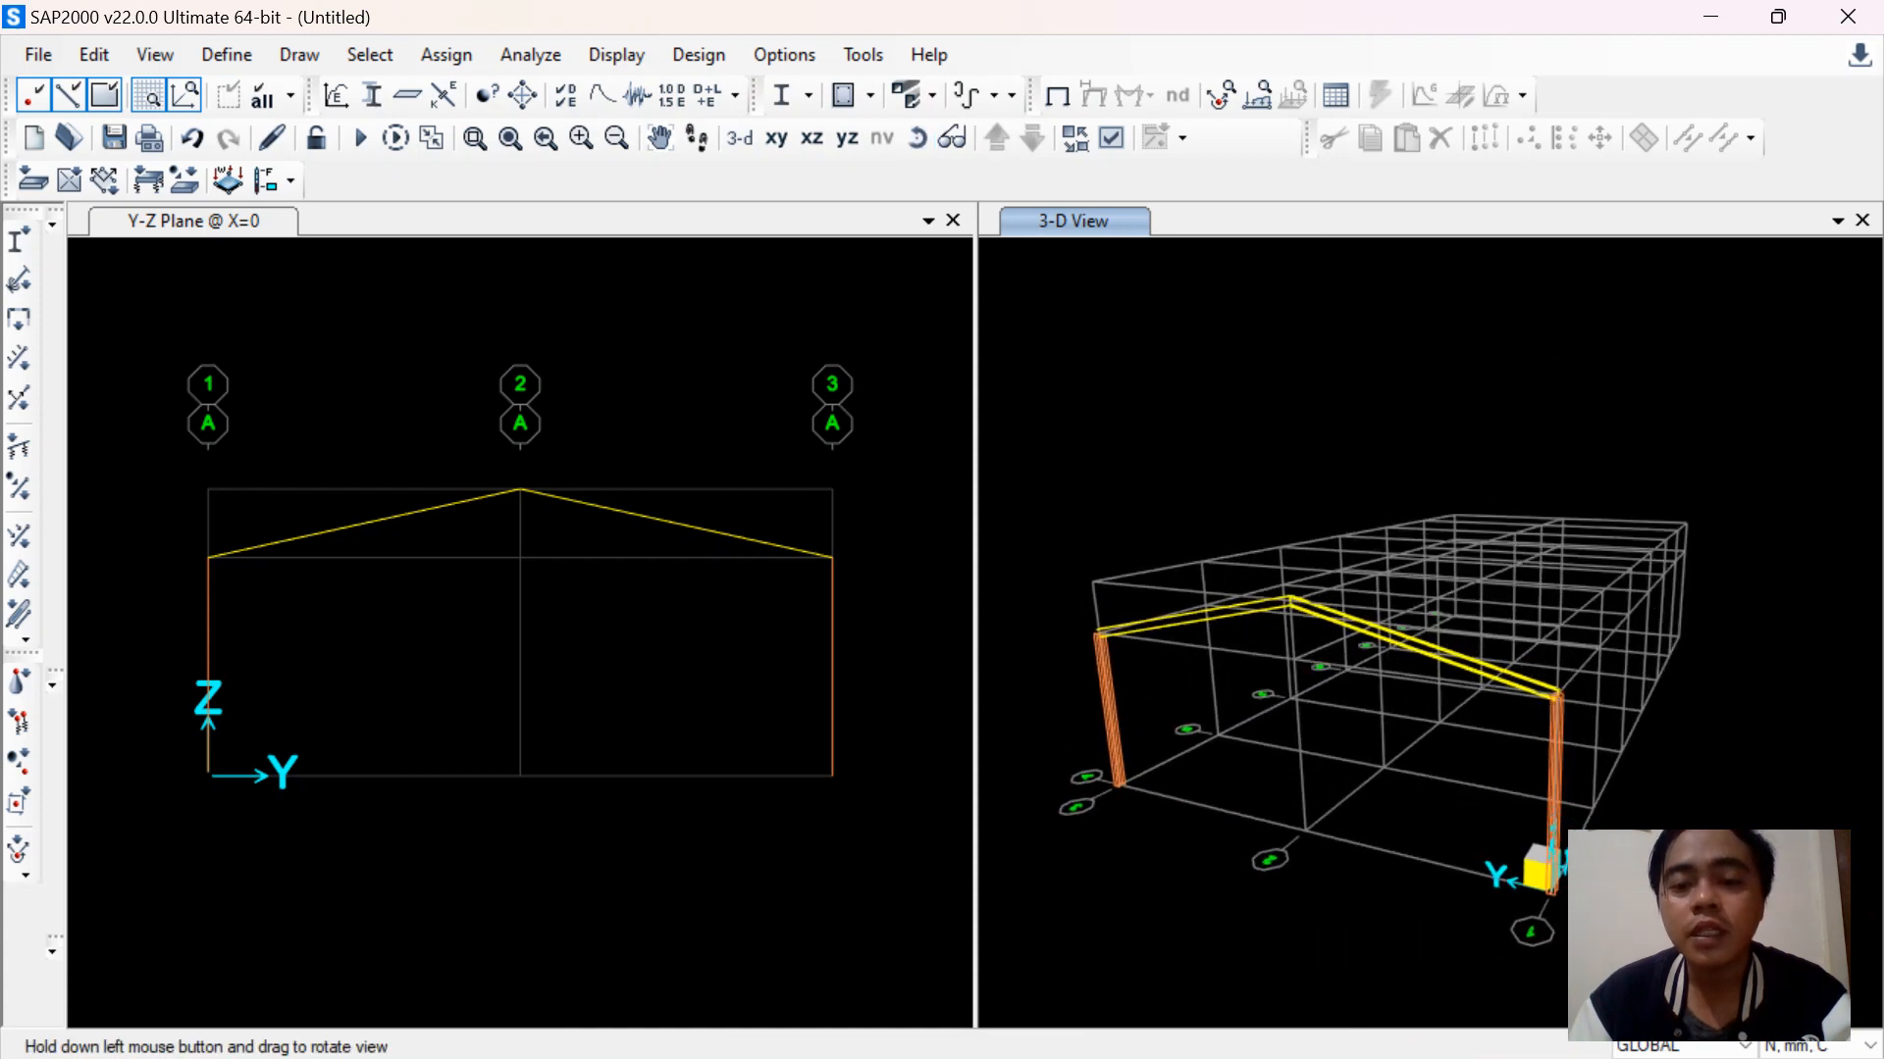
{"action": "scroll", "coordinate": [1100, 655], "scroll_direction": "up", "scroll_amount": 3}
{"action": "scroll", "coordinate": [1100, 656], "scroll_direction": "down", "scroll_amount": 3}
{"action": "scroll", "coordinate": [1100, 655], "scroll_direction": "up", "scroll_amount": 9}
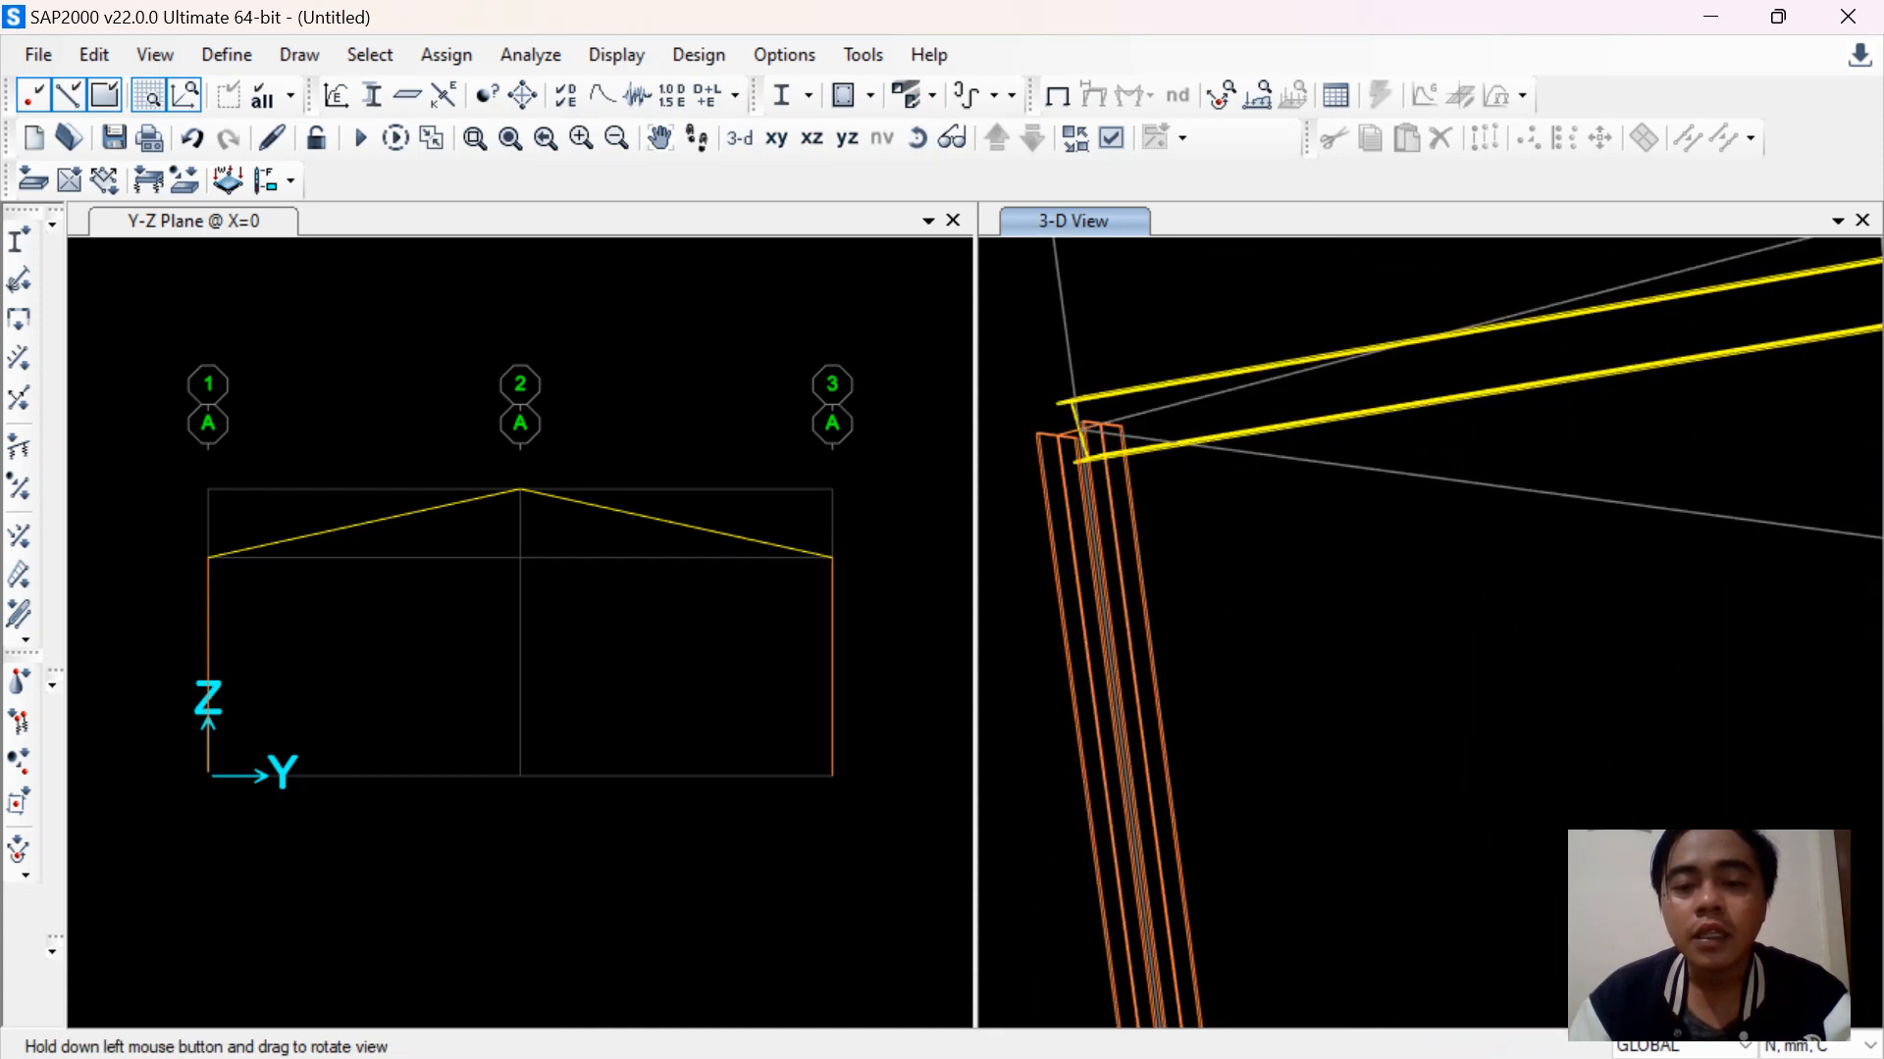
{"action": "scroll", "coordinate": [1097, 463], "scroll_direction": "up", "scroll_amount": 6}
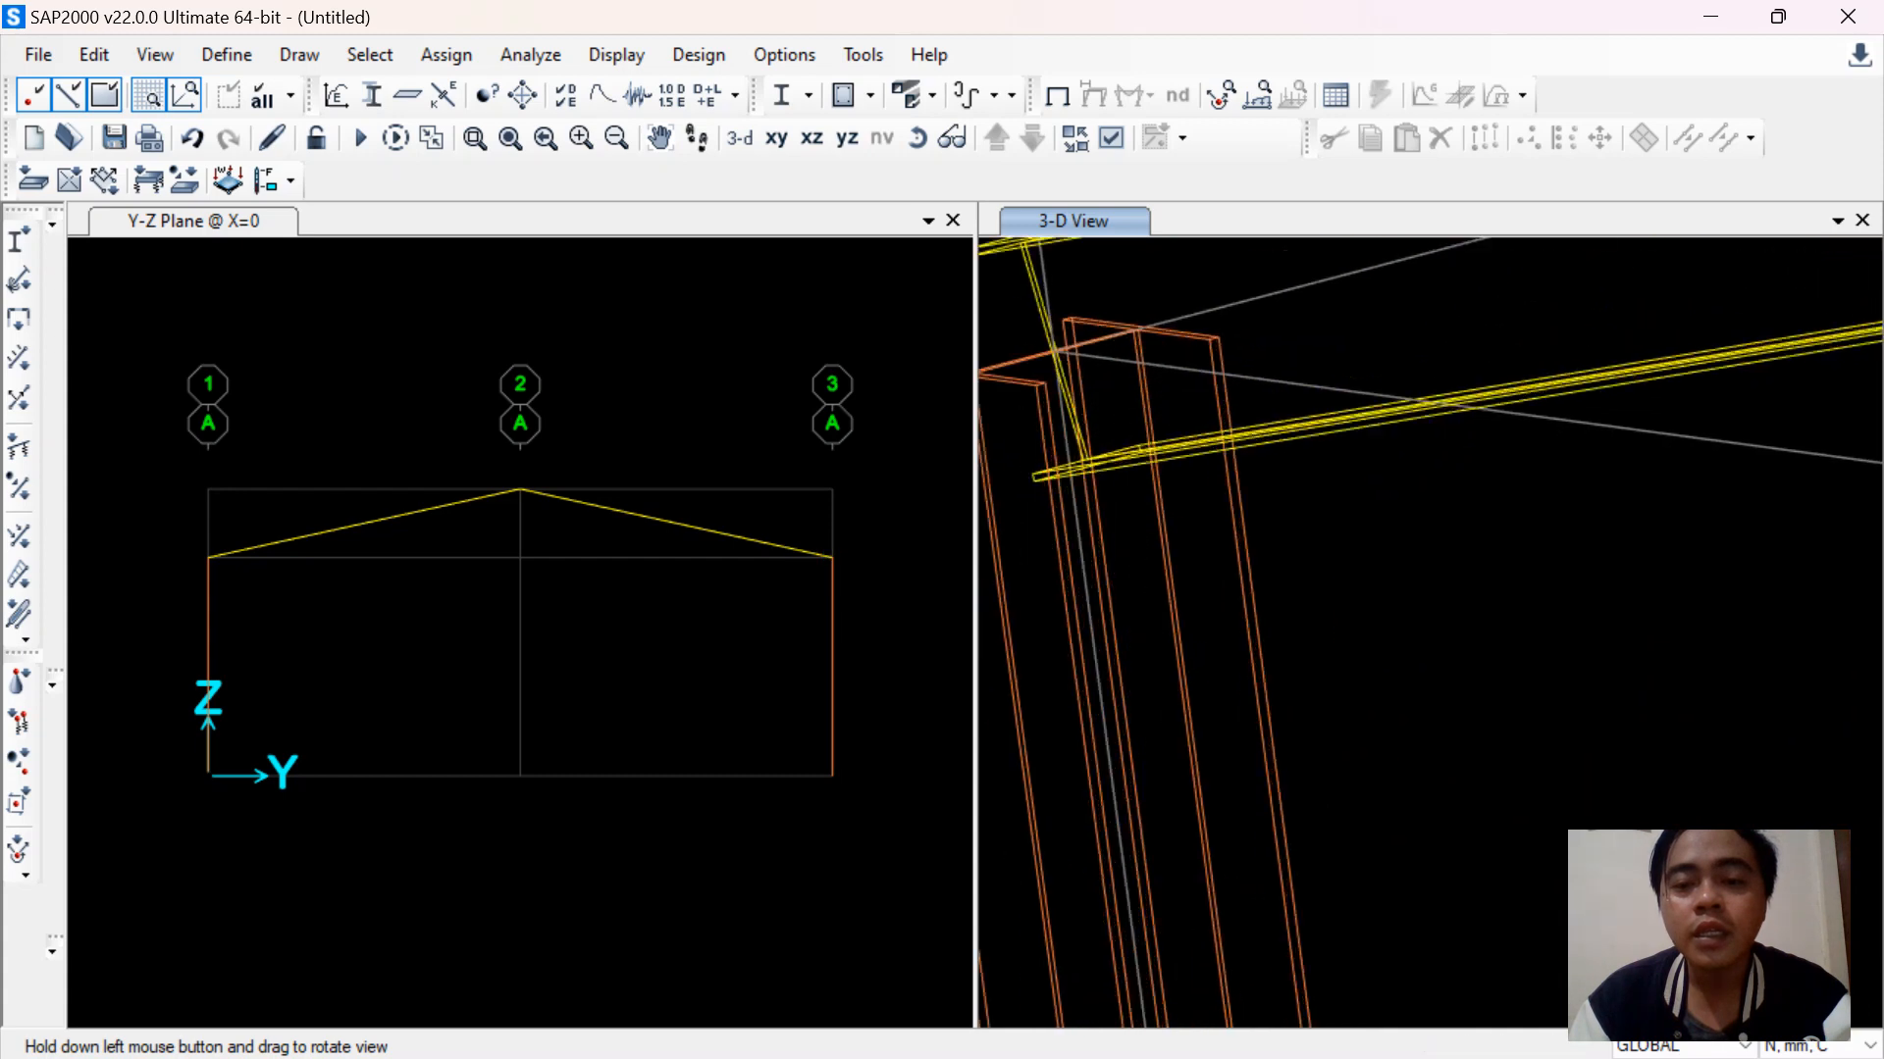
{"action": "scroll", "coordinate": [1097, 463], "scroll_direction": "down", "scroll_amount": 3}
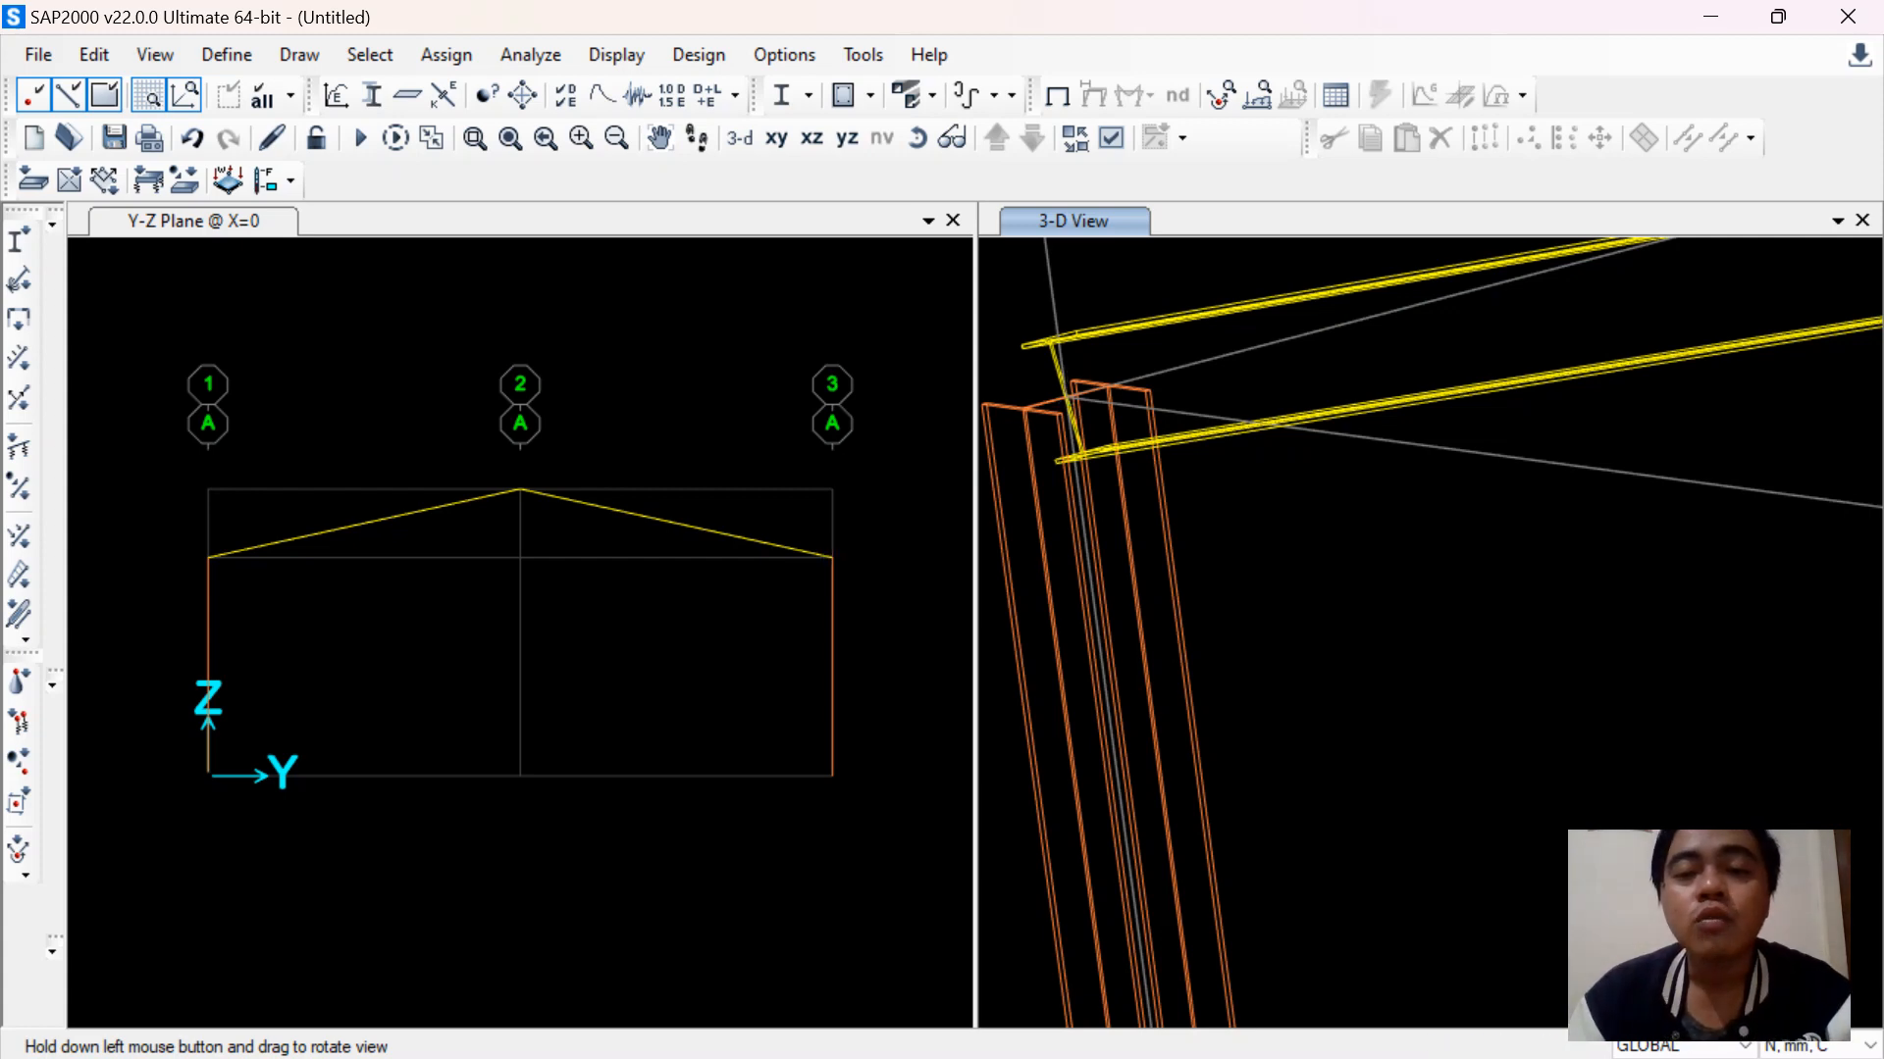
Rotate the standard local axes of both columns at X=0 so their local axis 2 points along Y
{"action": "left_click_drag", "start_coordinate": [844, 640], "coordinate": [189, 636]}
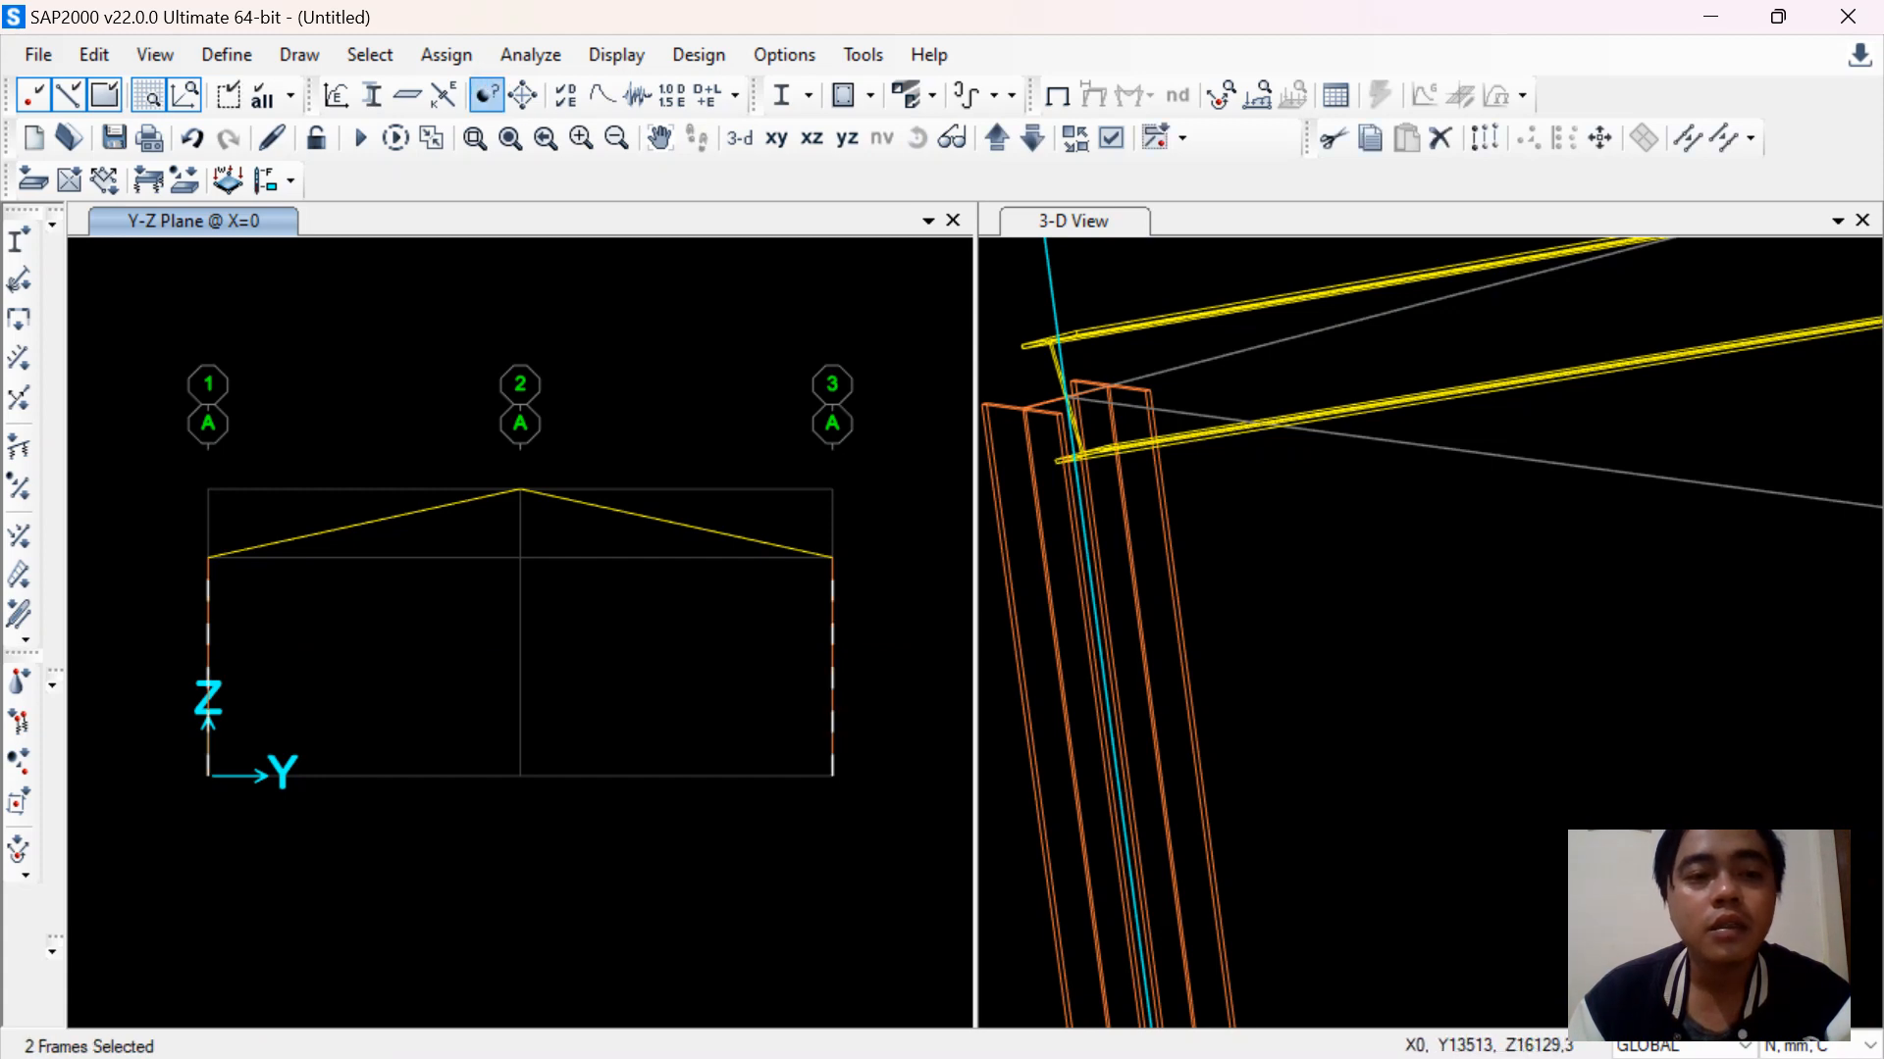
{"action": "left_click", "coordinate": [446, 54]}
{"action": "mouse_move", "coordinate": [490, 130]}
{"action": "left_click", "coordinate": [927, 295]}
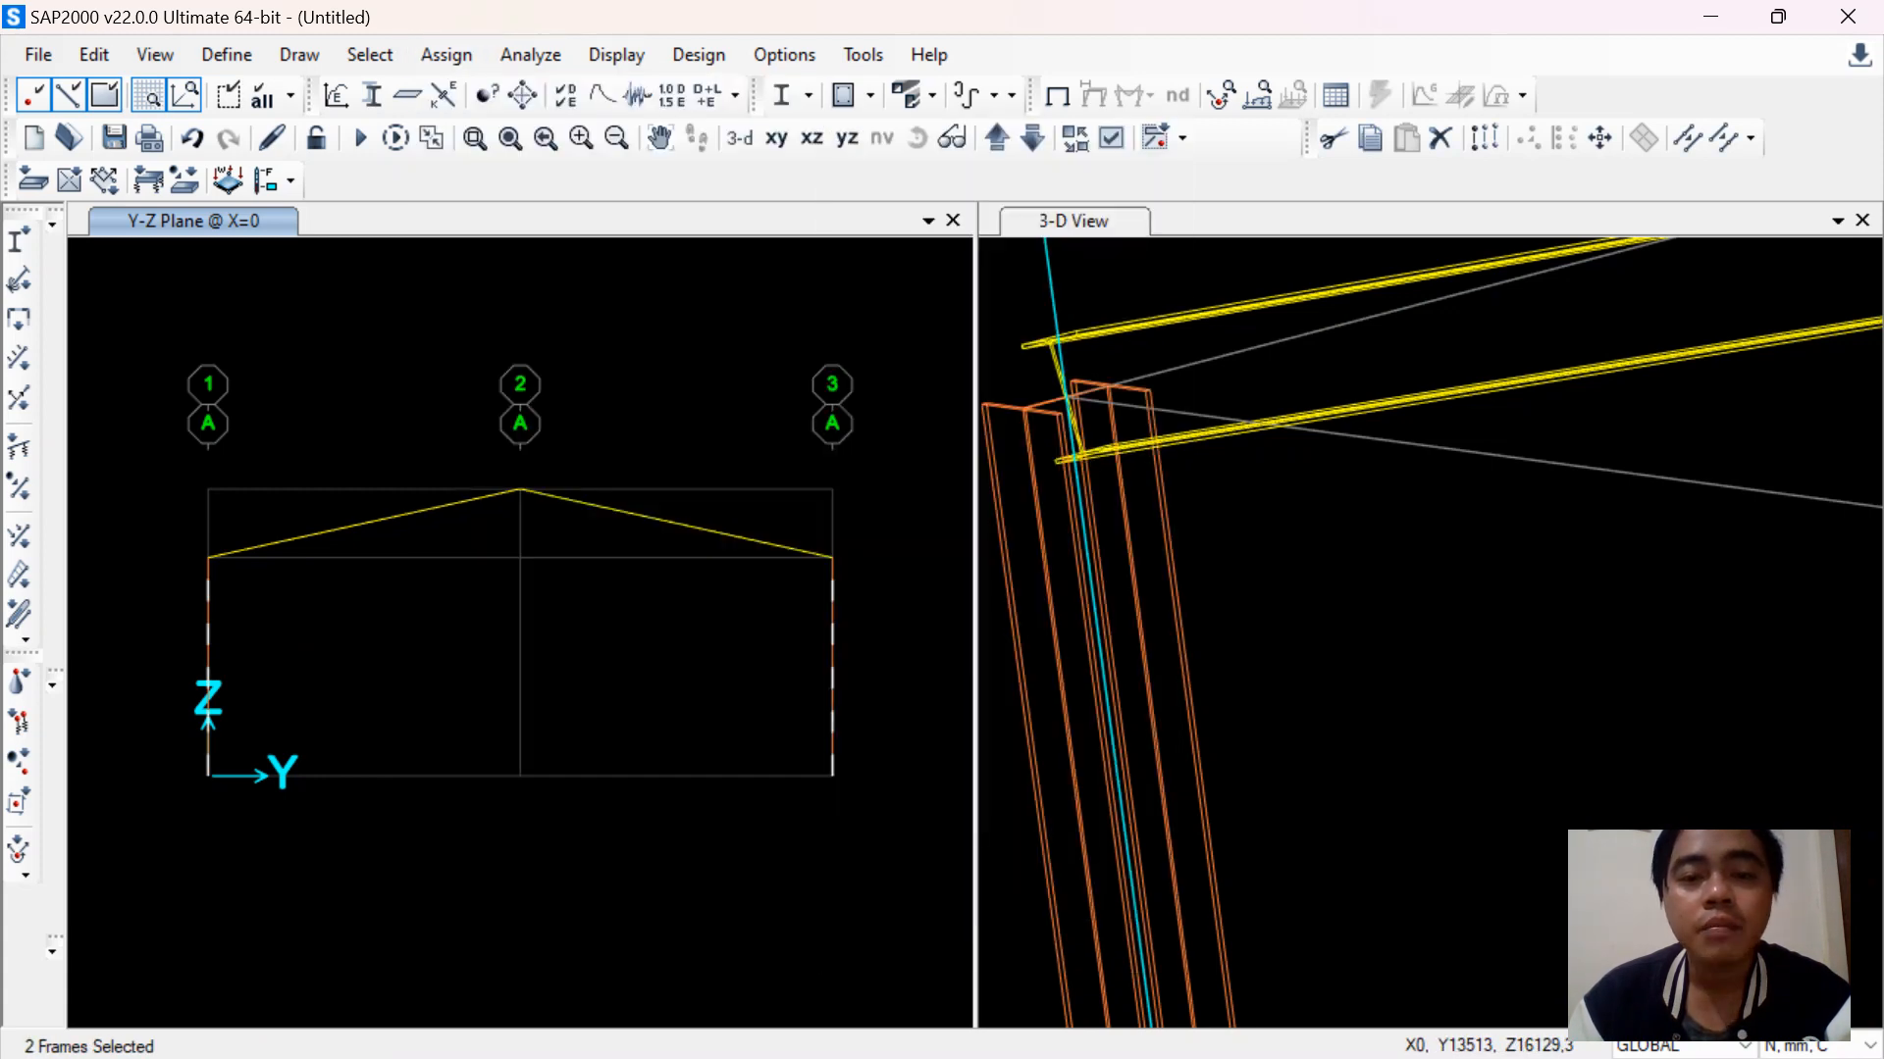
{"action": "double_click", "coordinate": [992, 488]}
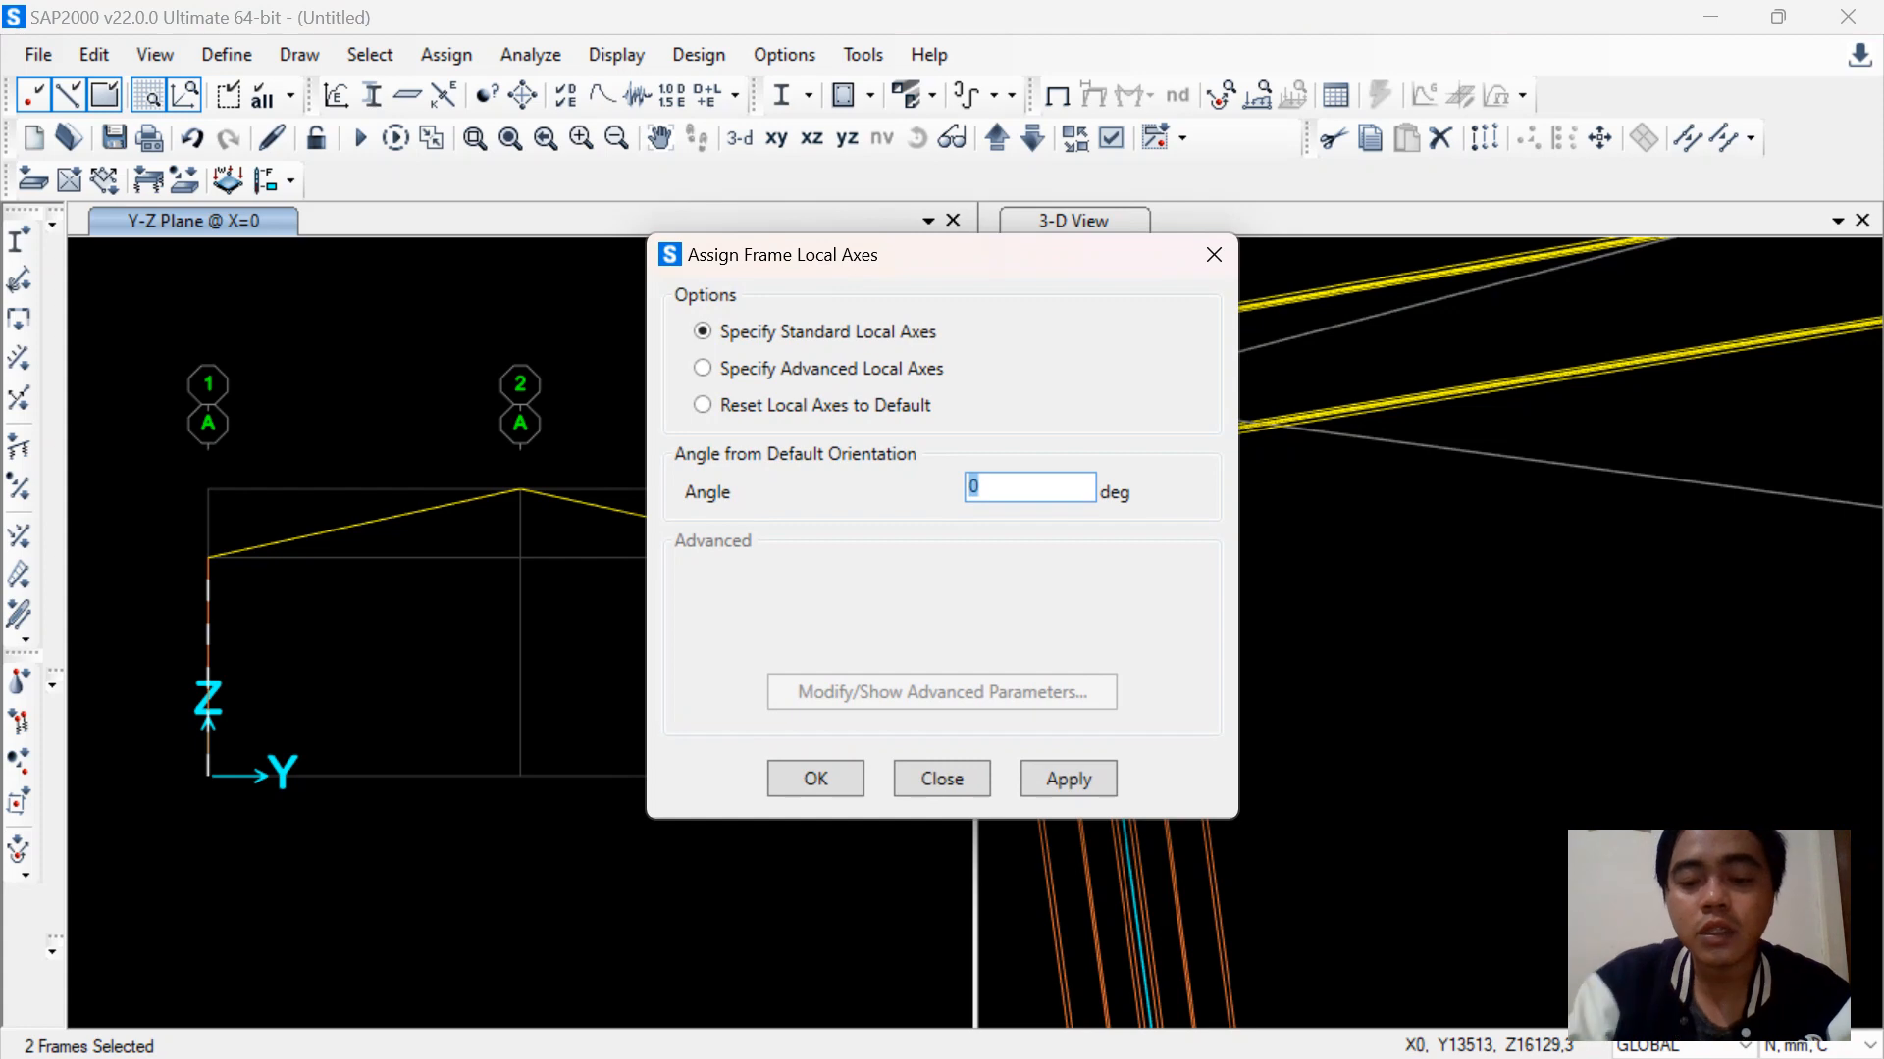
{"action": "key", "text": "Return"}
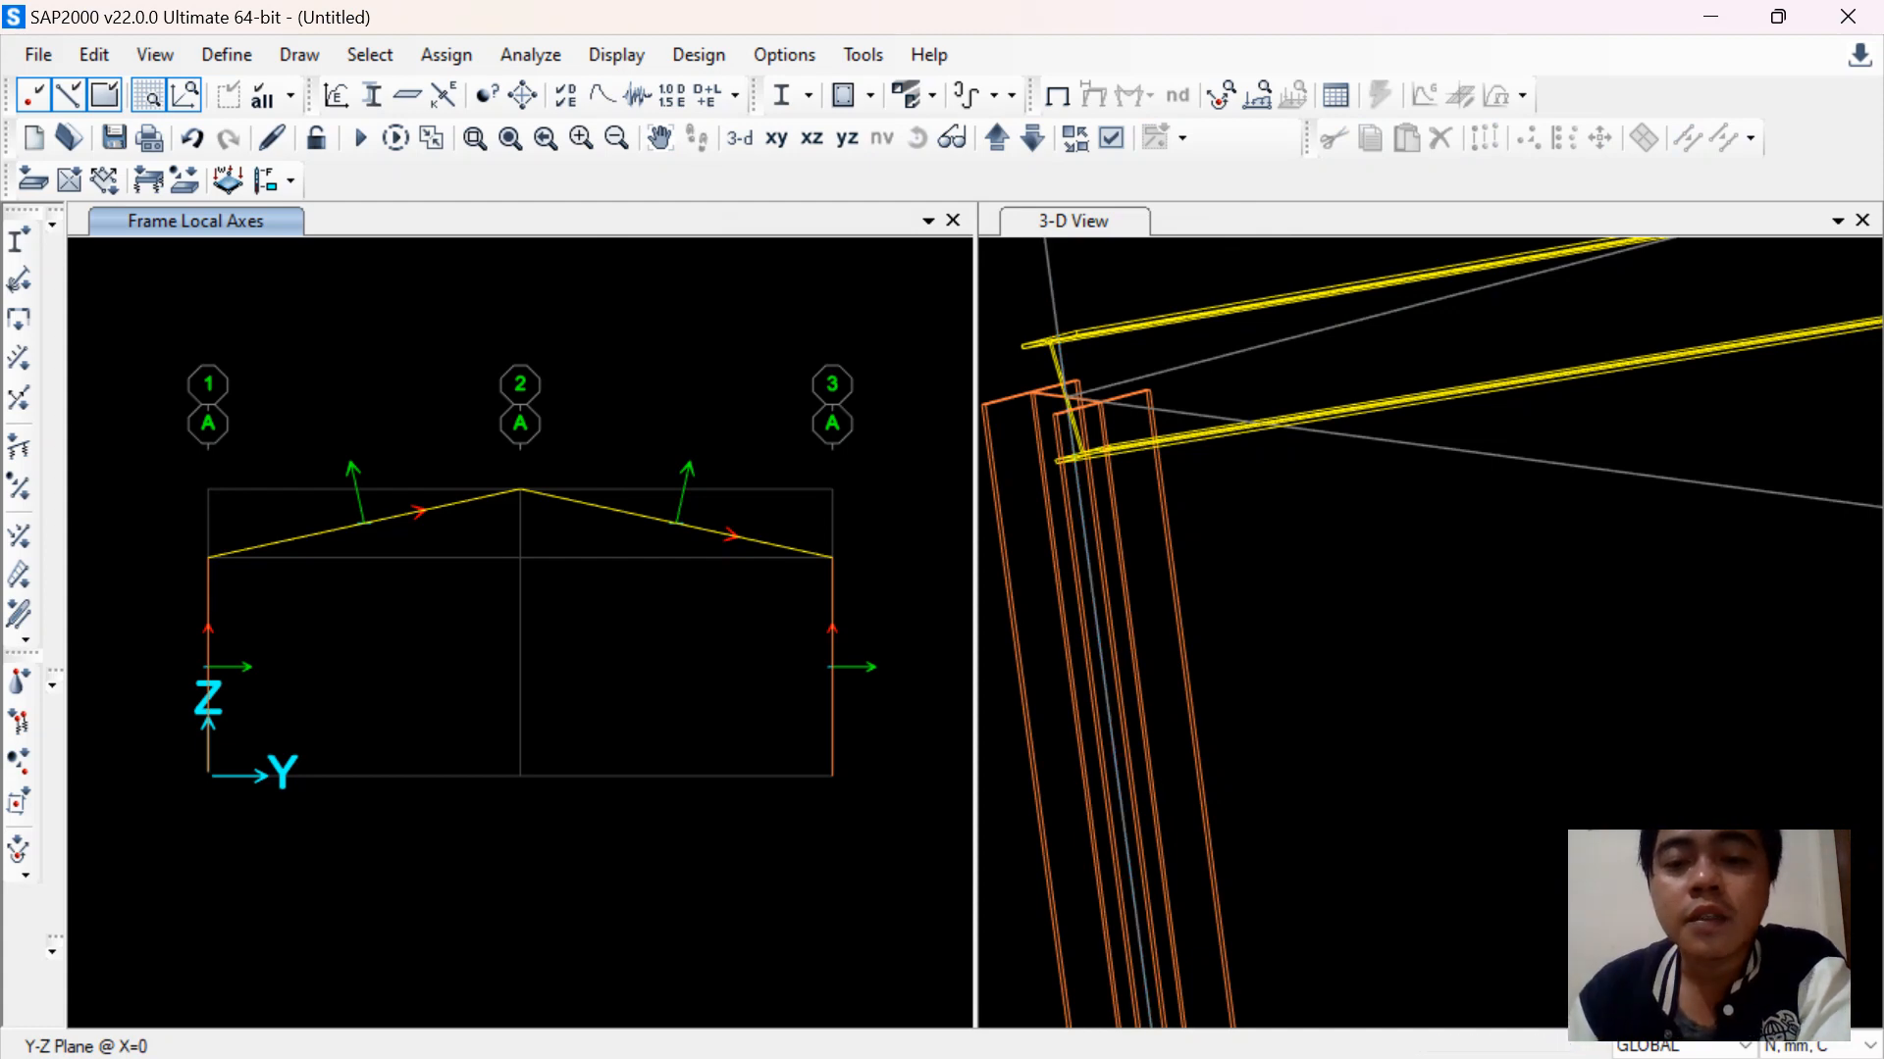
Examine the reoriented column against the rafter at the frame corner from a different angle in the 3-D view
{"action": "scroll", "coordinate": [1354, 512], "scroll_direction": "down", "scroll_amount": 3}
{"action": "scroll", "coordinate": [1235, 490], "scroll_direction": "up", "scroll_amount": 6}
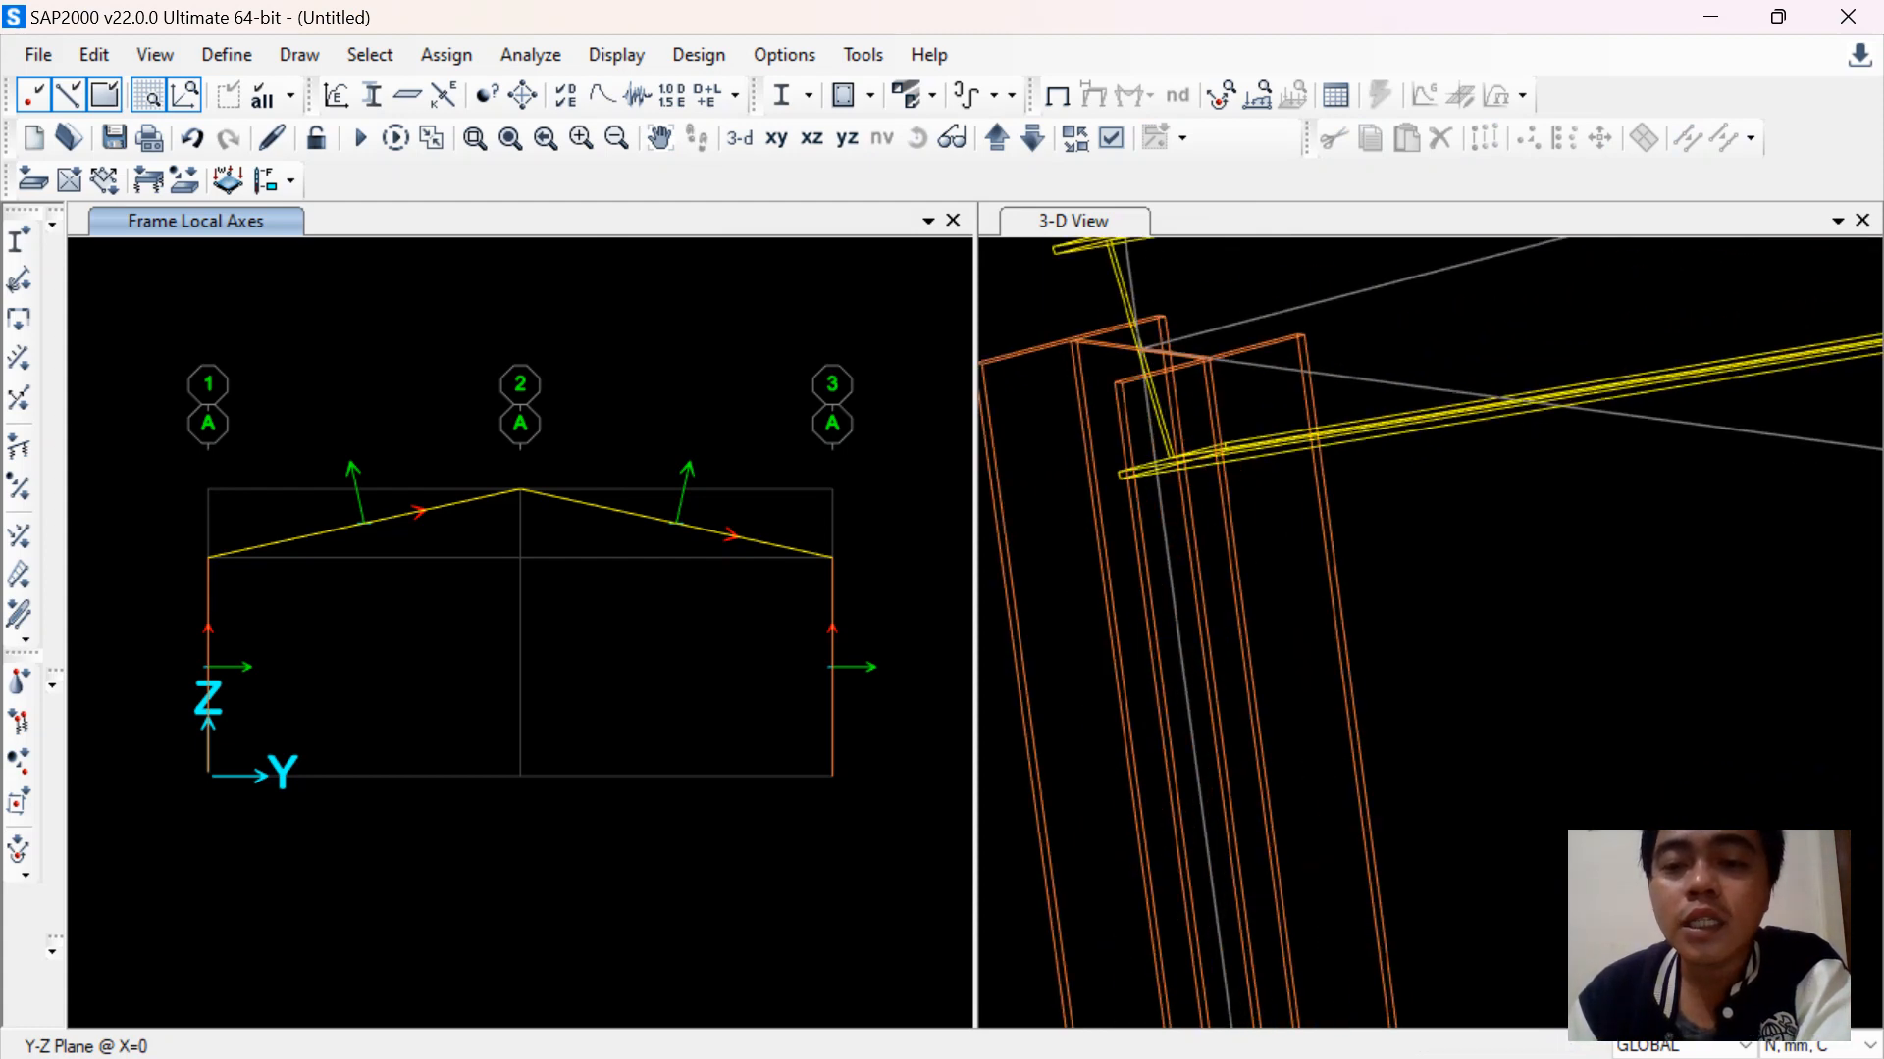
{"action": "scroll", "coordinate": [1196, 452], "scroll_direction": "down", "scroll_amount": 2}
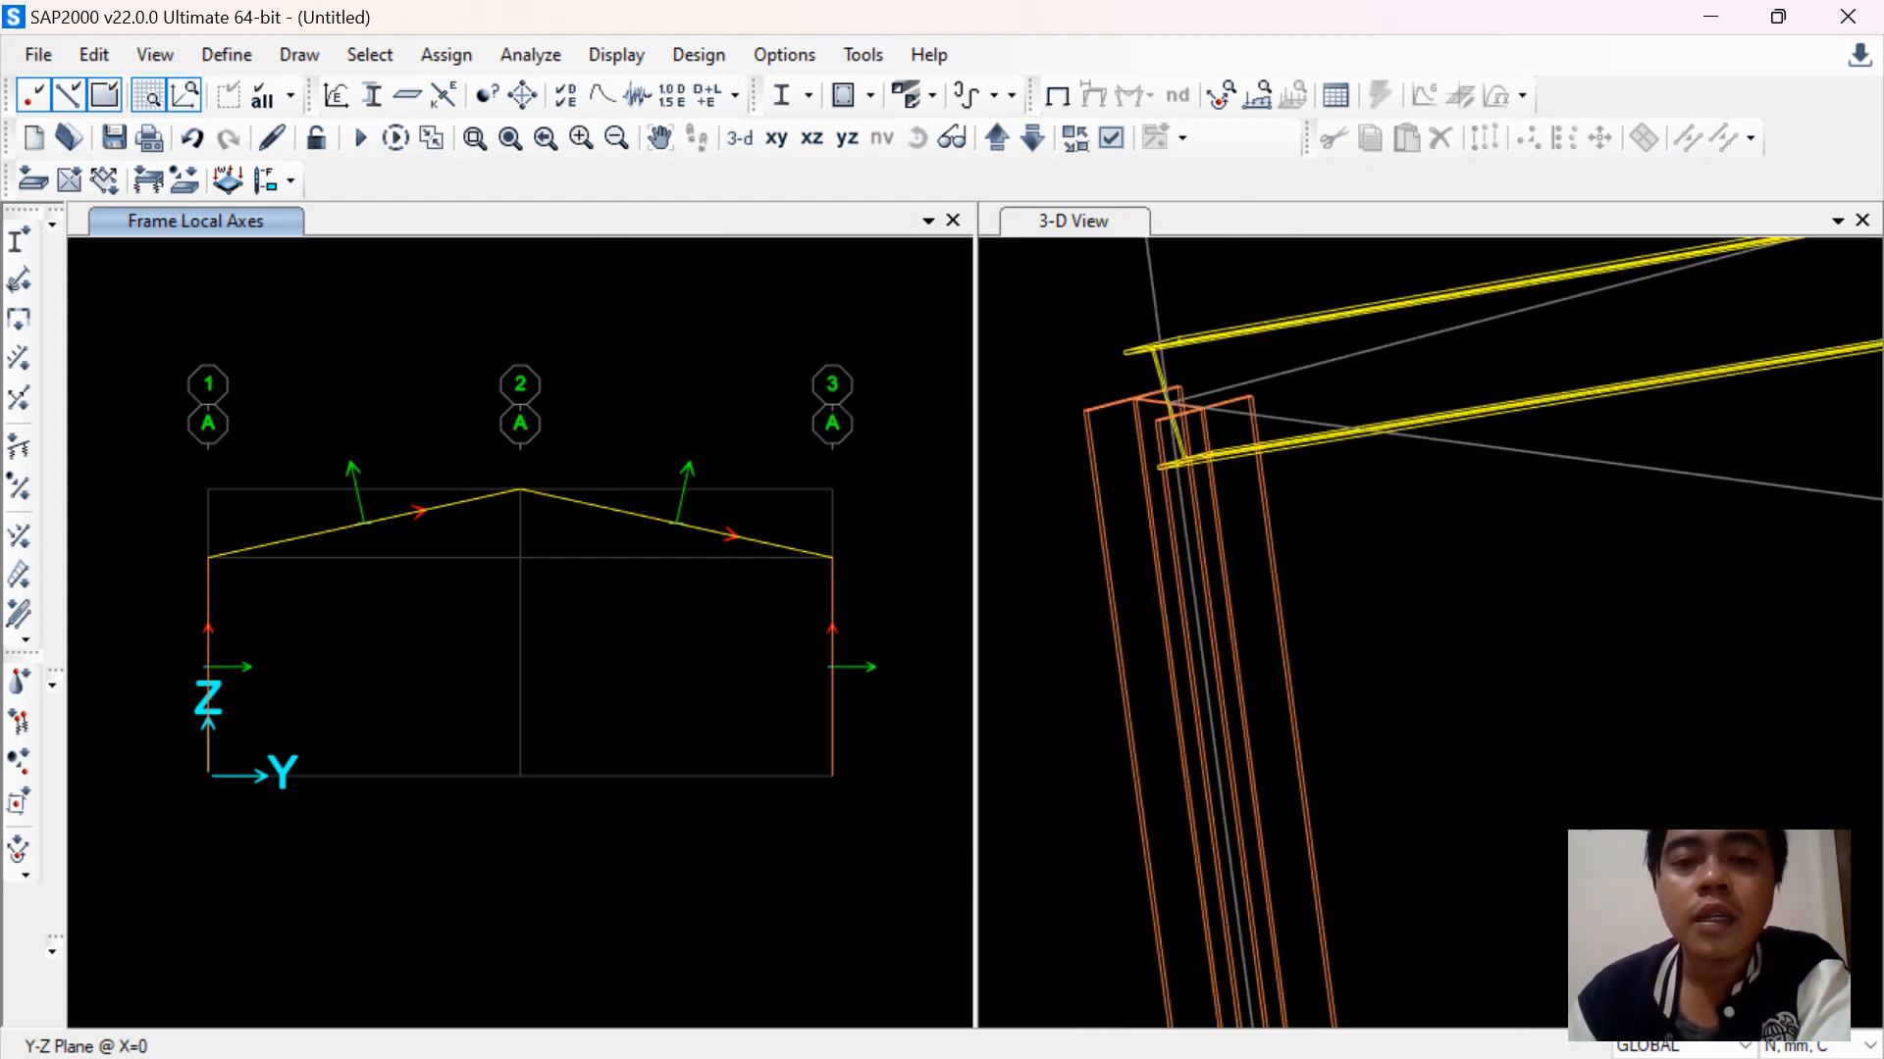
{"action": "left_click", "coordinate": [1073, 221]}
{"action": "left_click", "coordinate": [918, 138]}
{"action": "mouse_move", "coordinate": [1373, 589]}
{"action": "left_mouse_down"}
{"action": "mouse_move", "coordinate": [1246, 579]}
{"action": "mouse_move", "coordinate": [1442, 657]}
{"action": "mouse_move", "coordinate": [1275, 589]}
{"action": "mouse_move", "coordinate": [1353, 608]}
{"action": "left_mouse_up"}
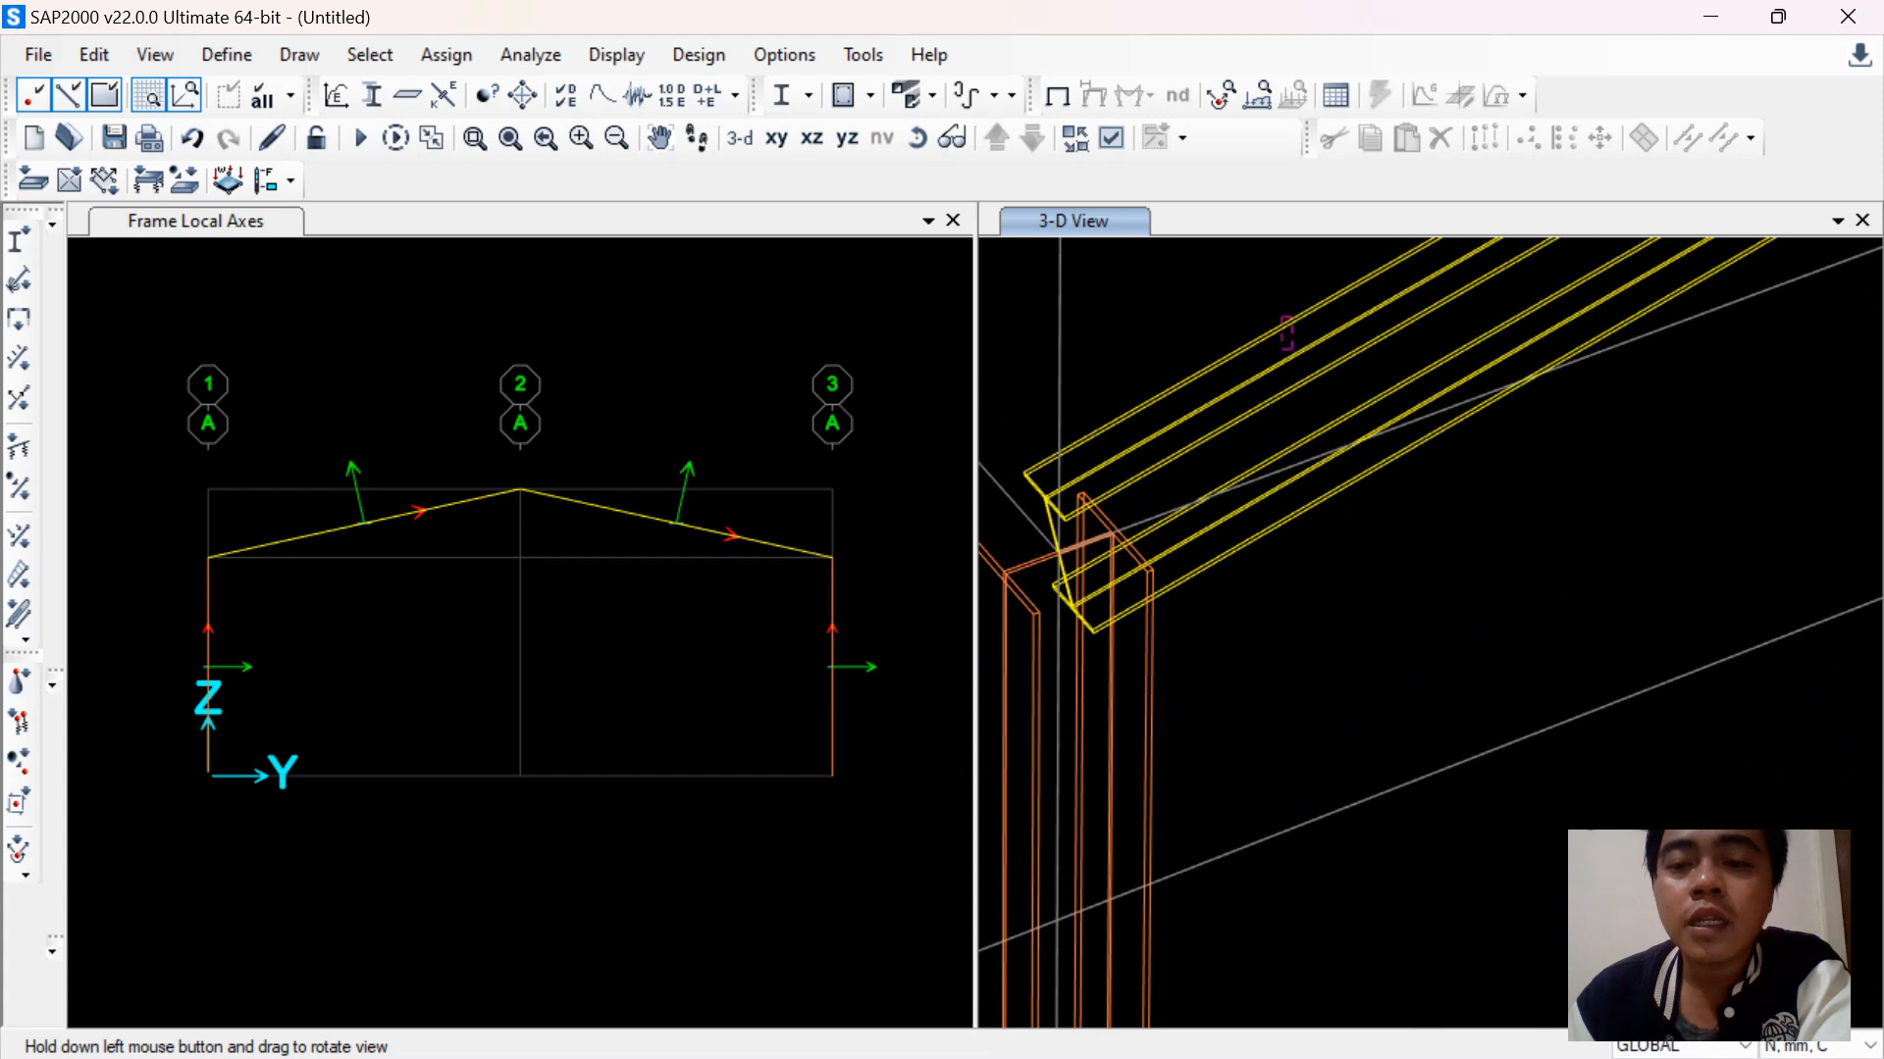
Check the line information of the rafter and of the column meeting at the frame corner
{"action": "left_click", "coordinate": [1283, 424]}
{"action": "right_click", "coordinate": [1283, 424]}
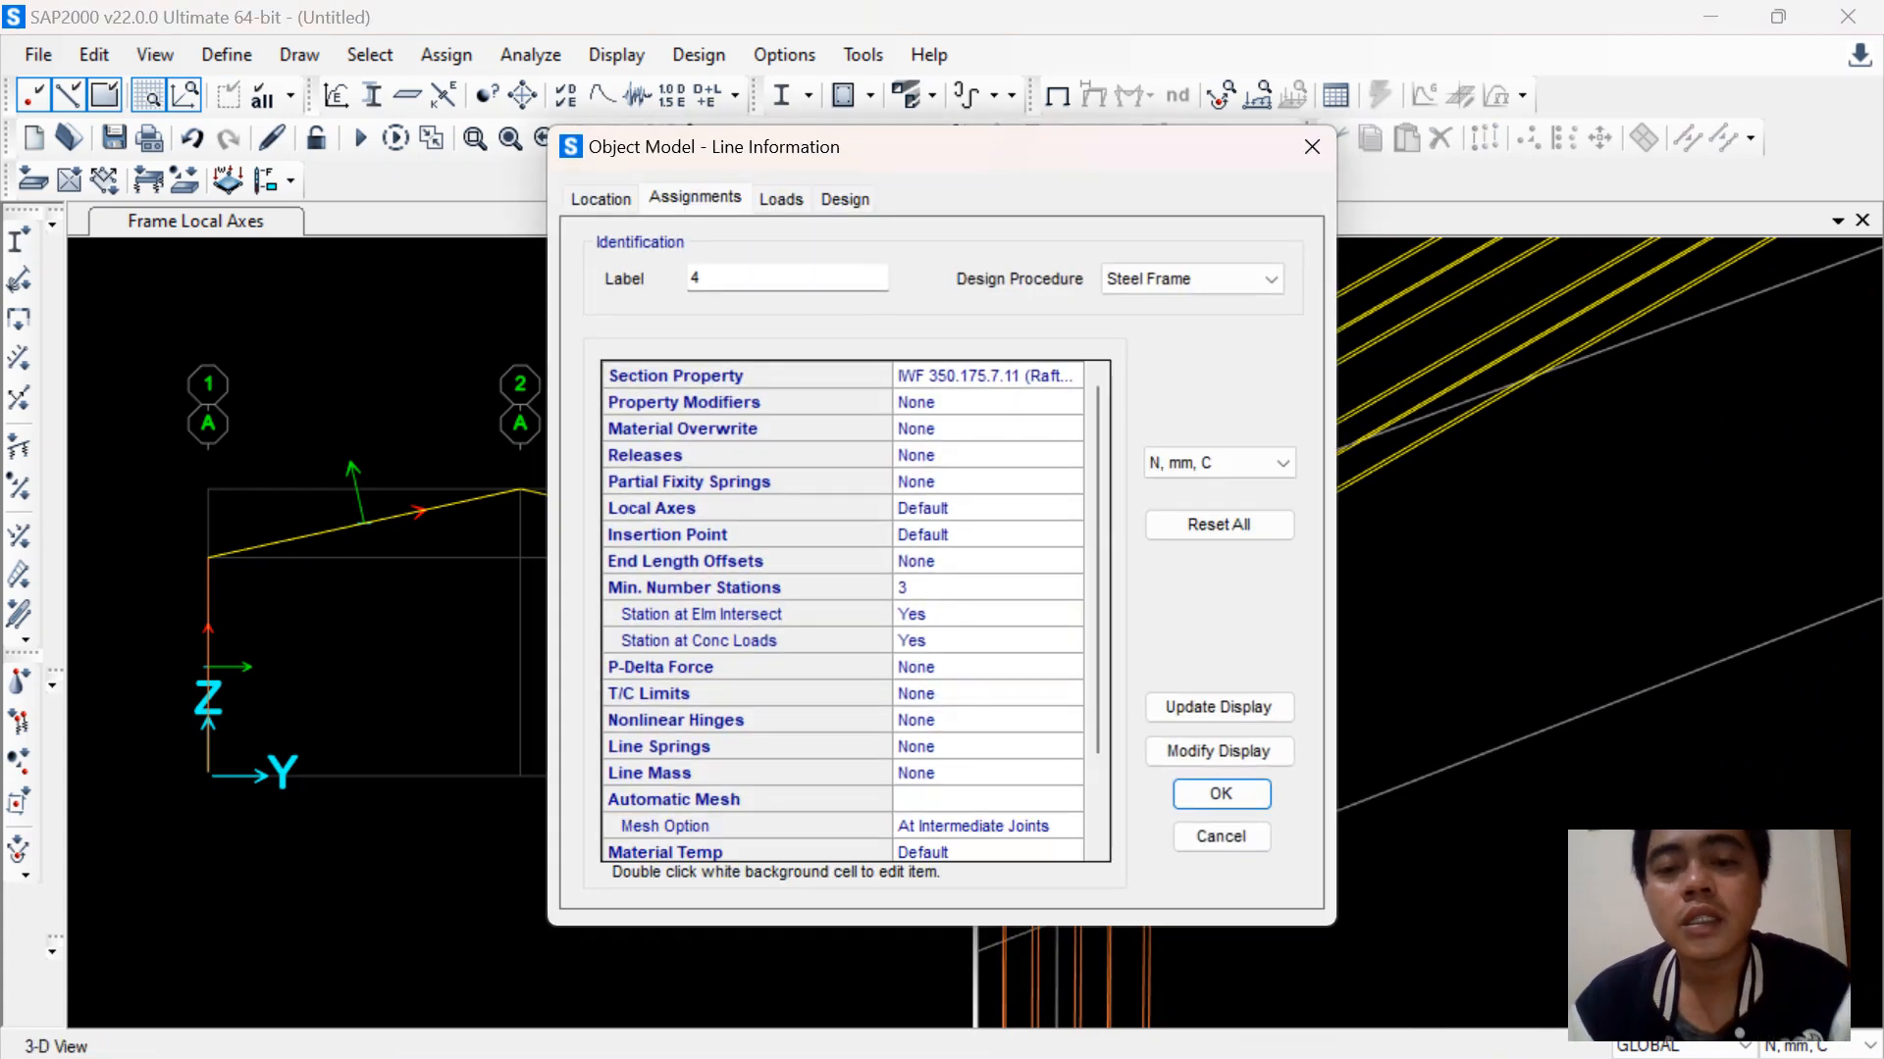
{"action": "key", "text": "Escape"}
{"action": "left_click", "coordinate": [1059, 702]}
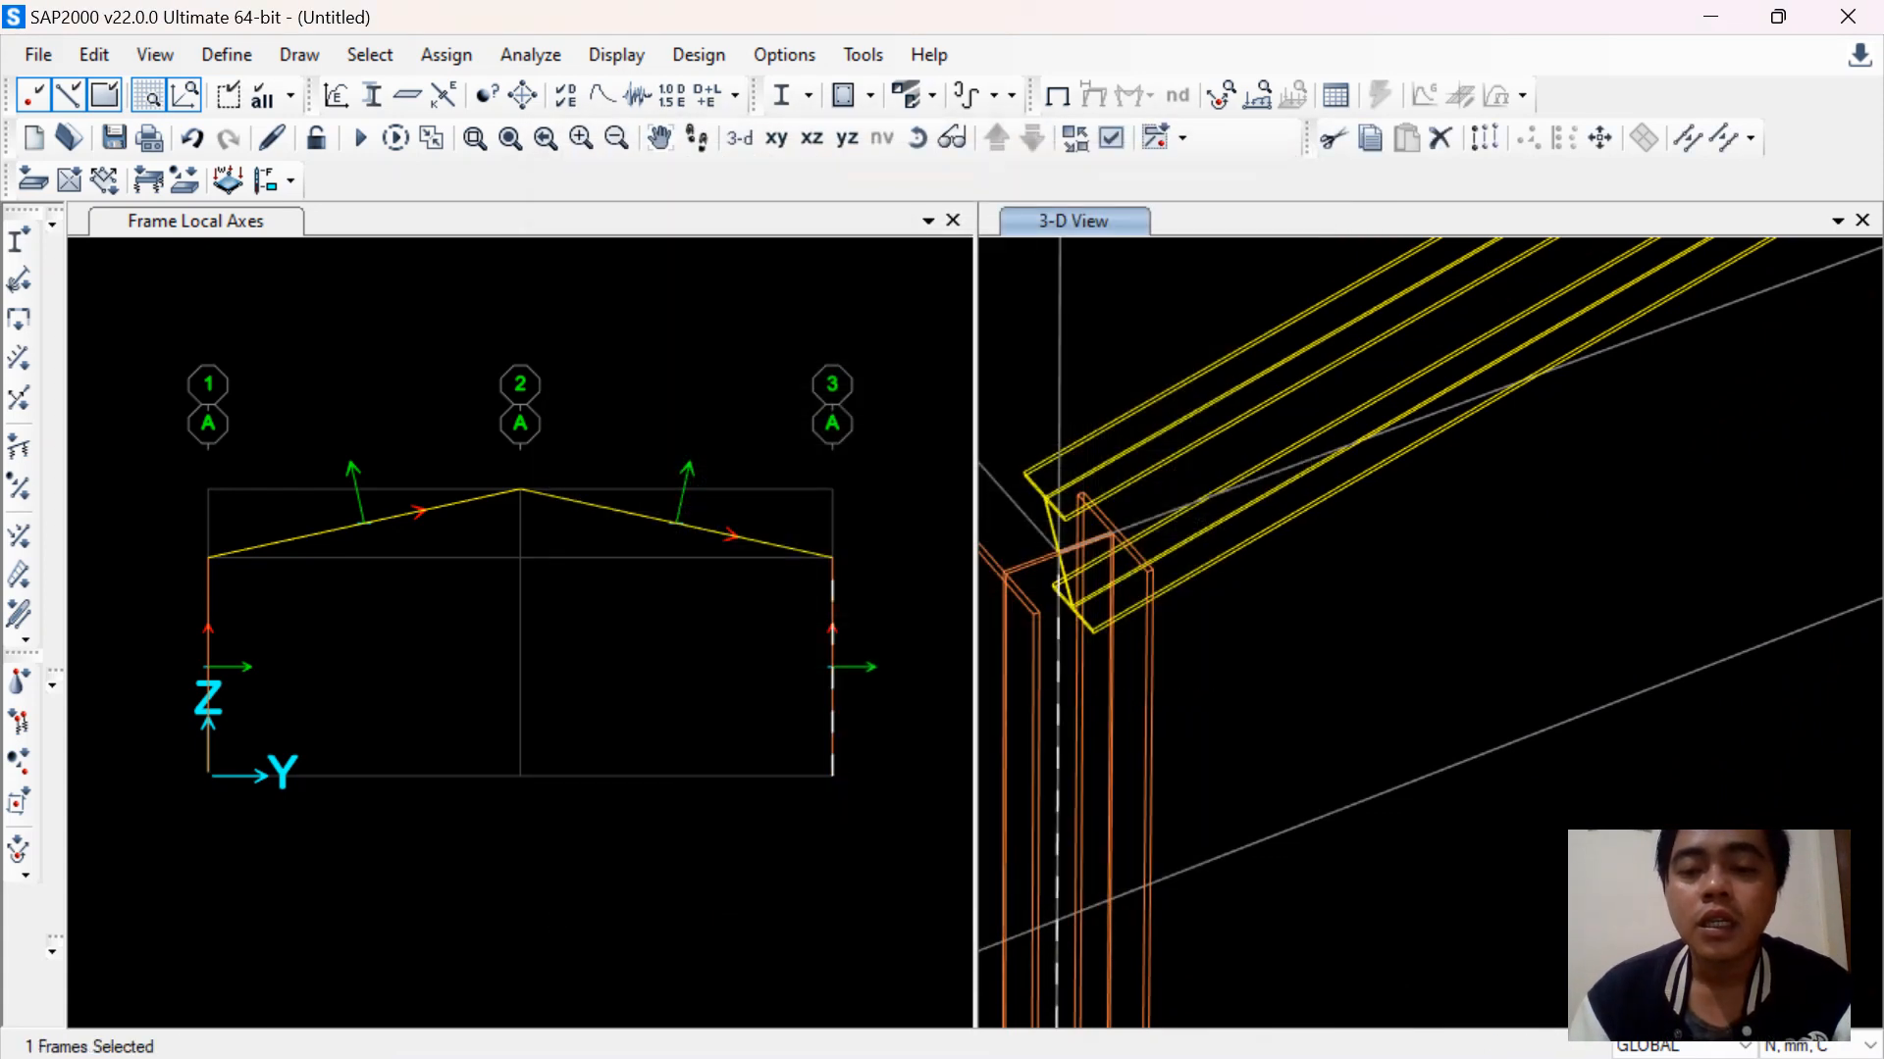
{"action": "right_click", "coordinate": [1069, 705]}
{"action": "key", "text": "Escape"}
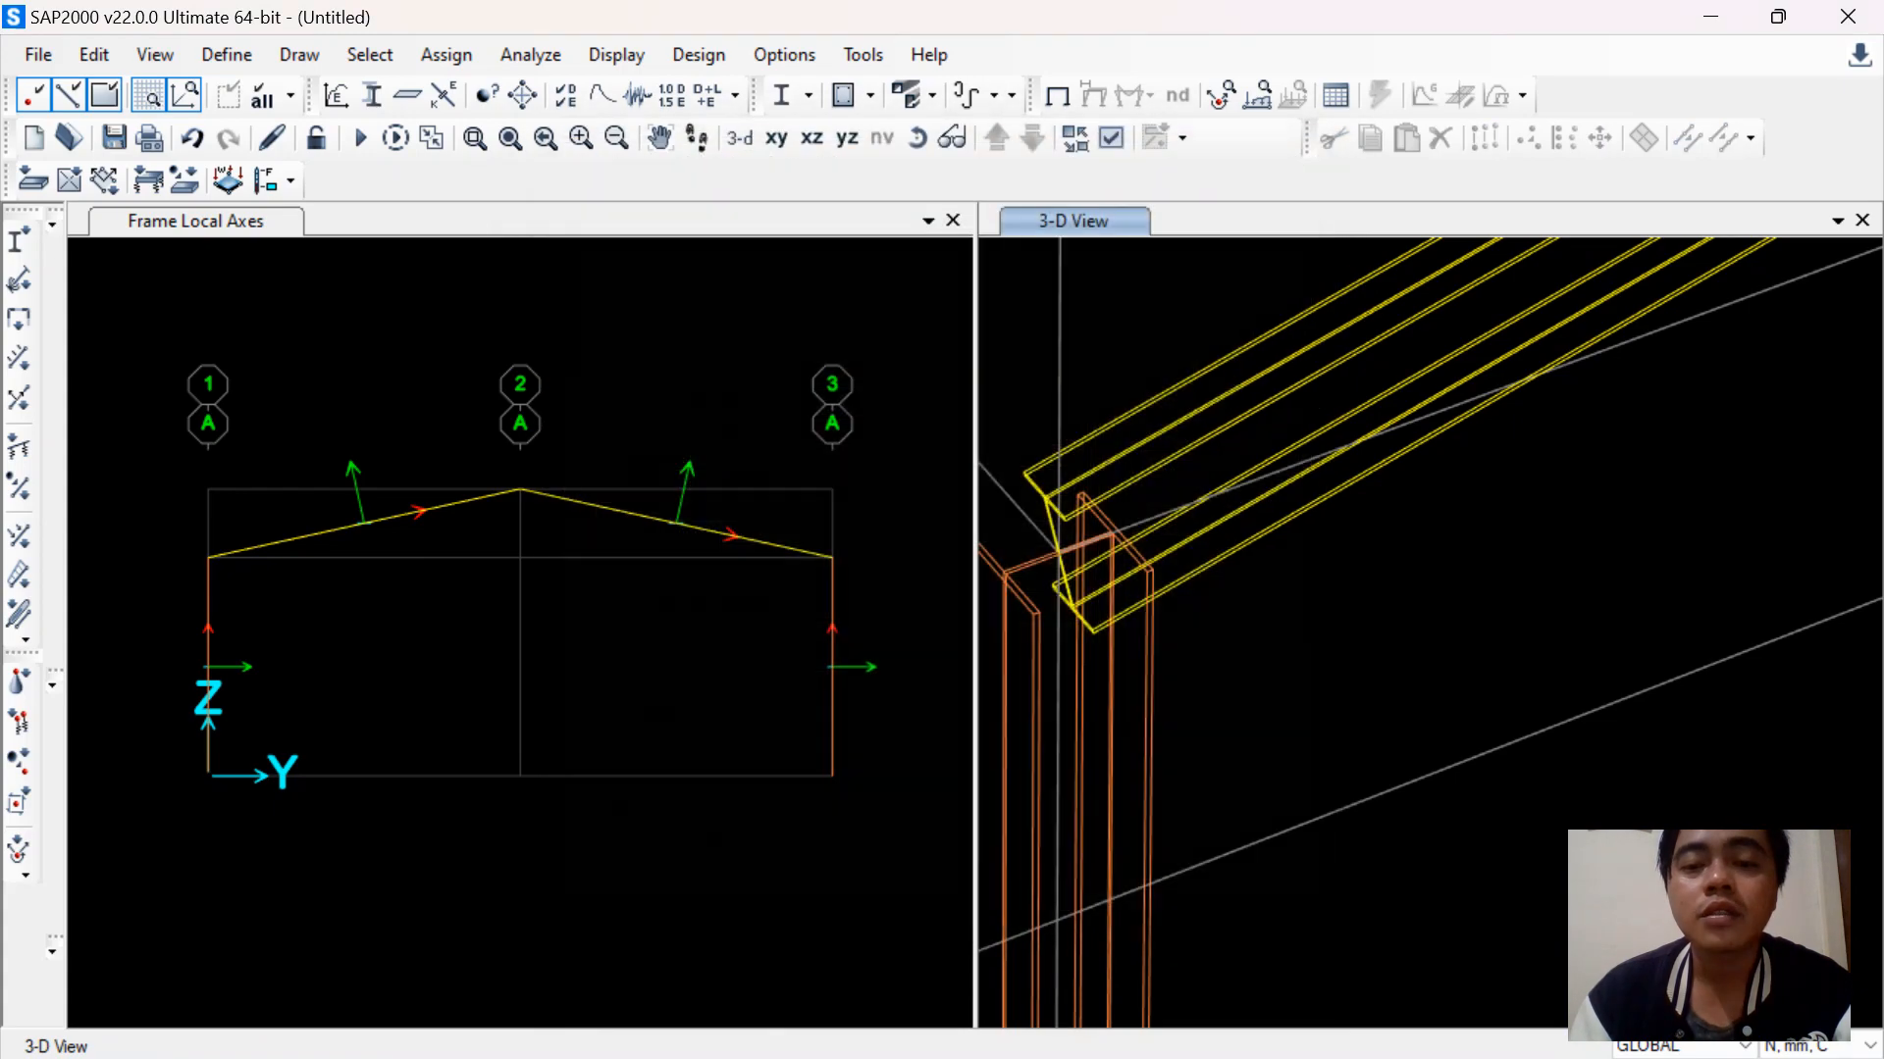
Replicate the whole portal frame at X=0 linearly with dx 6 and number 1, using Kgf, m, C units
{"action": "scroll", "coordinate": [1253, 691], "scroll_direction": "down", "scroll_amount": 2}
{"action": "scroll", "coordinate": [1254, 692], "scroll_direction": "up", "scroll_amount": 5}
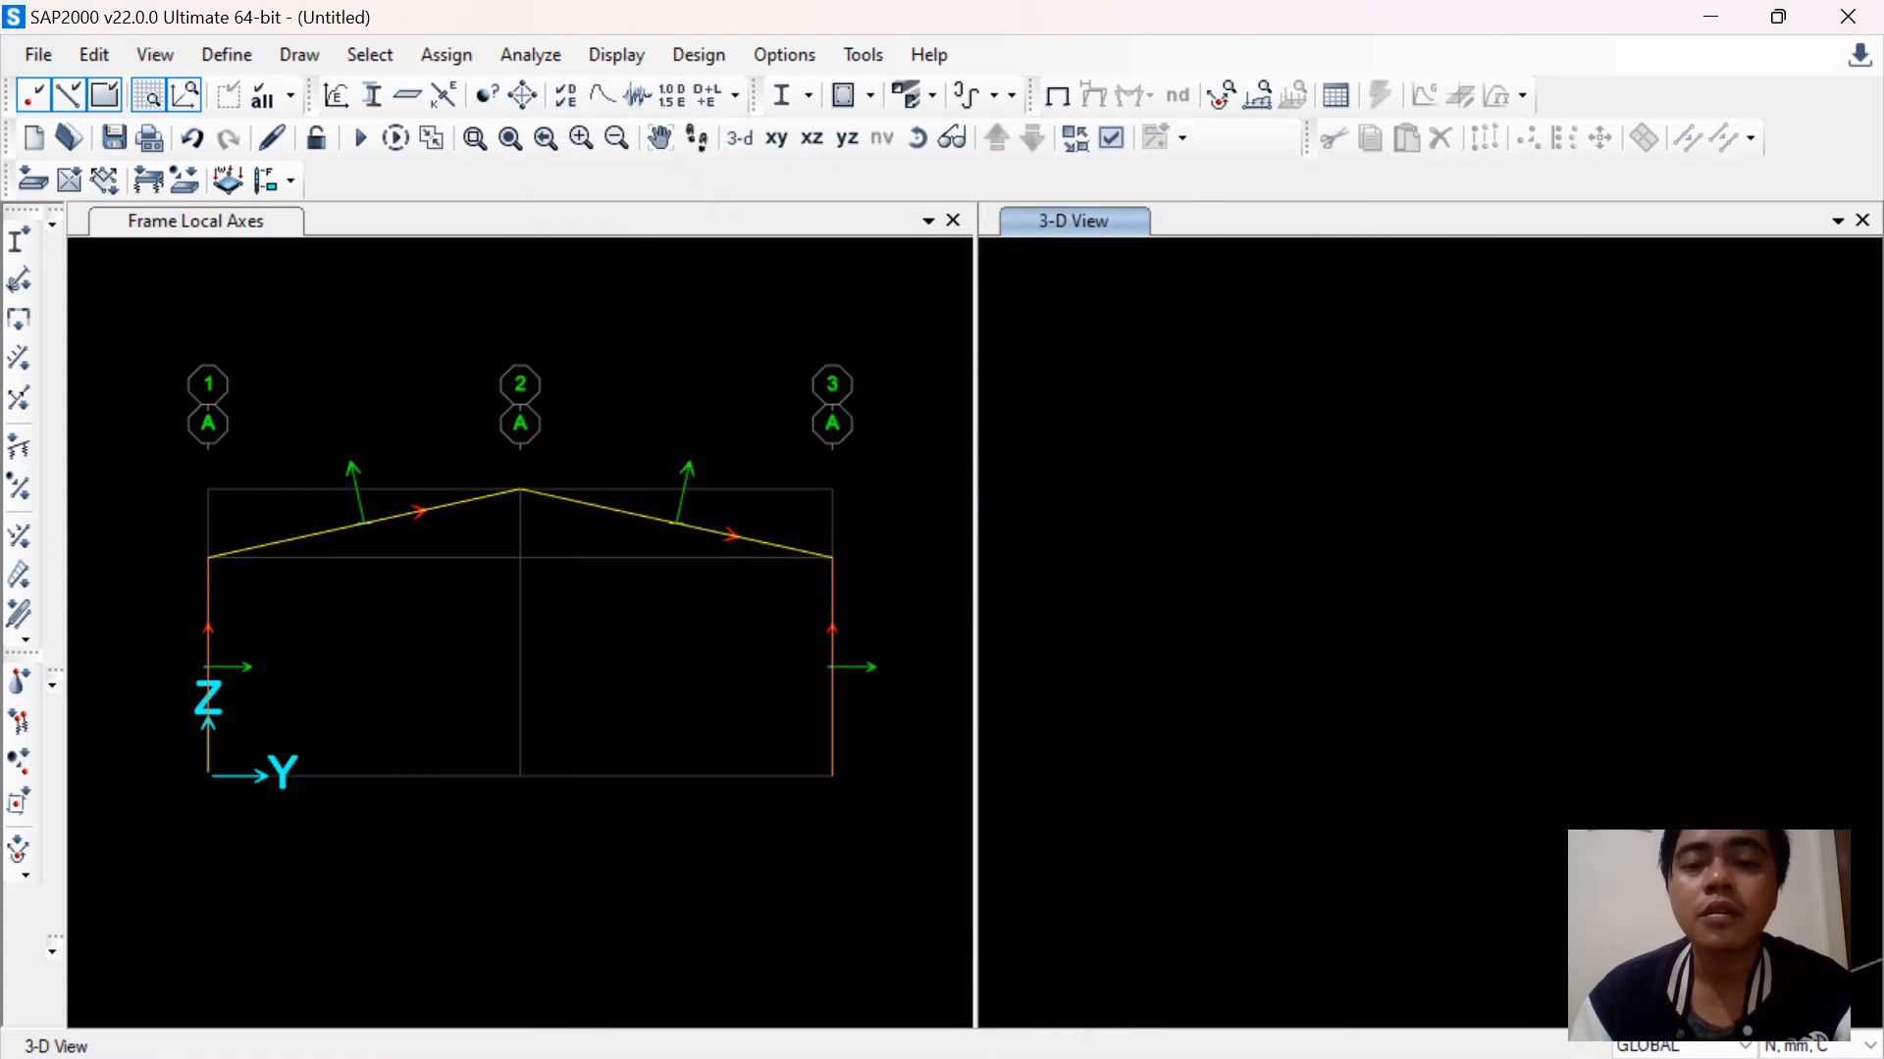
{"action": "scroll", "coordinate": [1283, 709], "scroll_direction": "down", "scroll_amount": 5}
{"action": "scroll", "coordinate": [1303, 673], "scroll_direction": "down", "scroll_amount": 3}
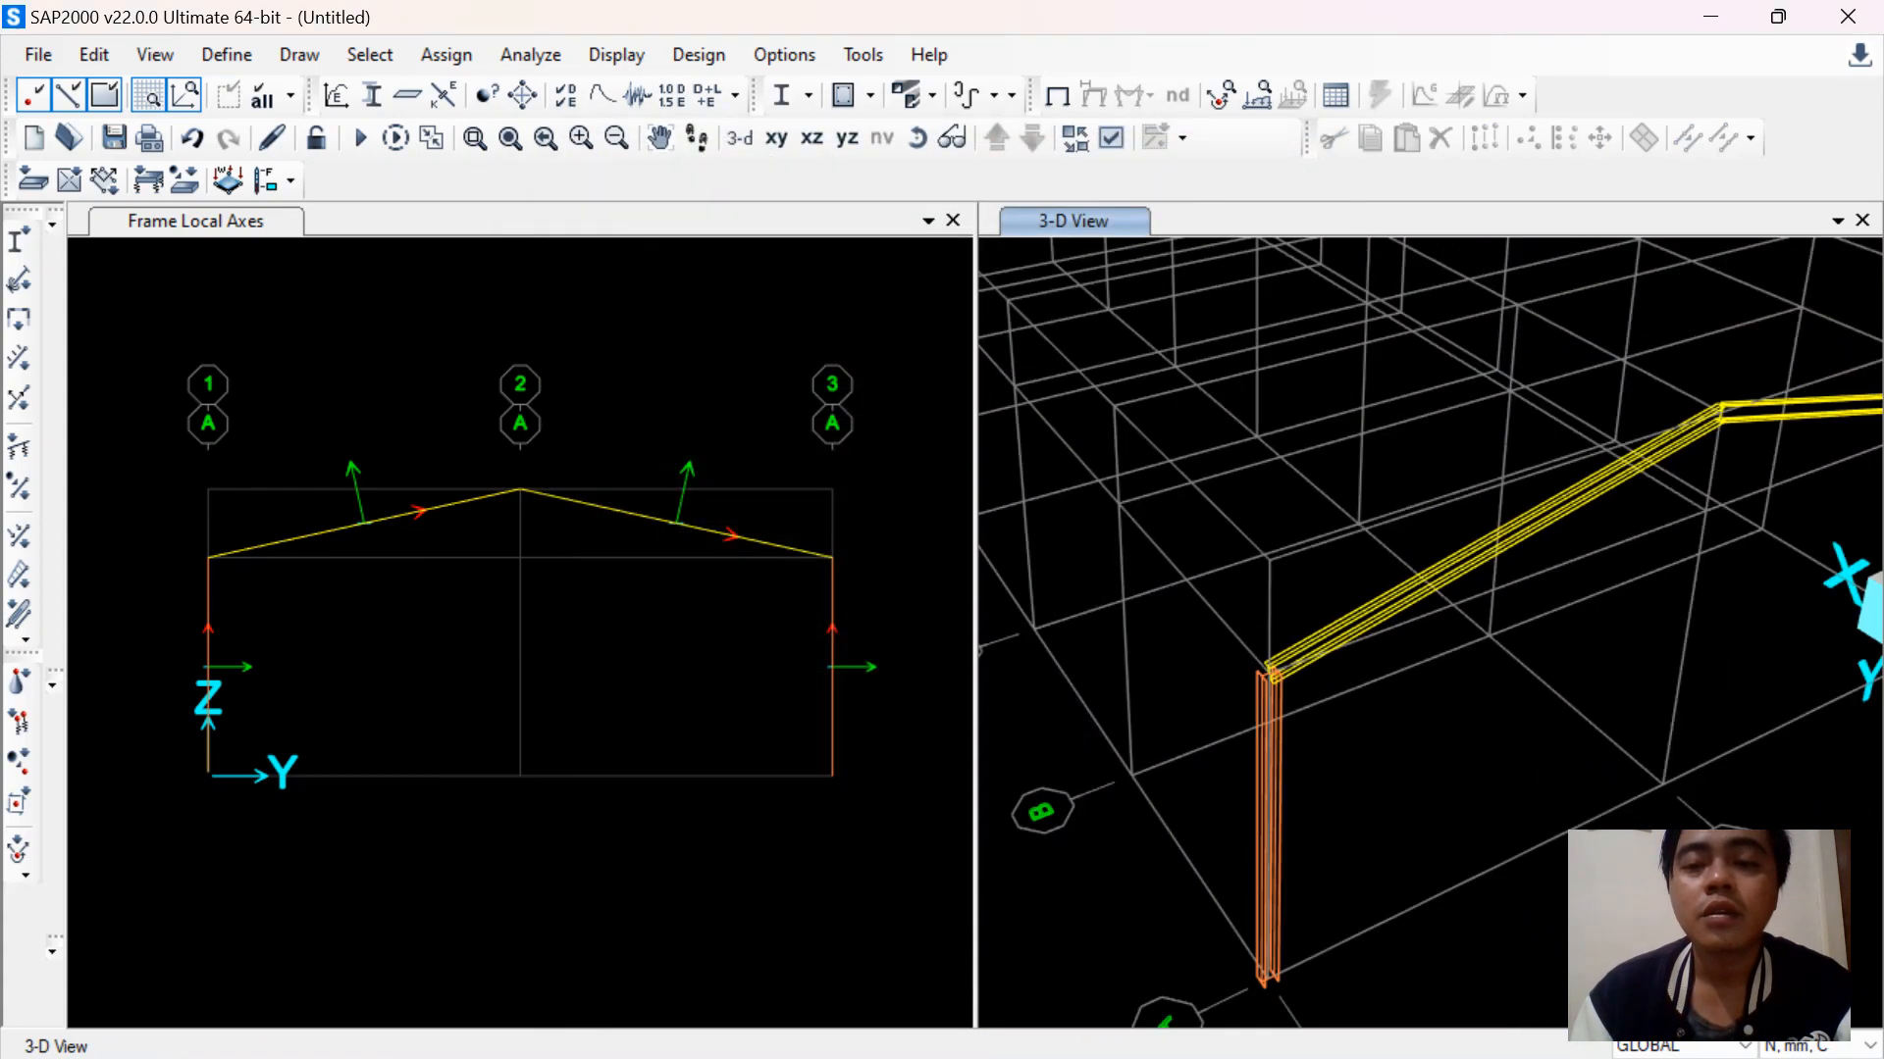
{"action": "left_click", "coordinate": [605, 316]}
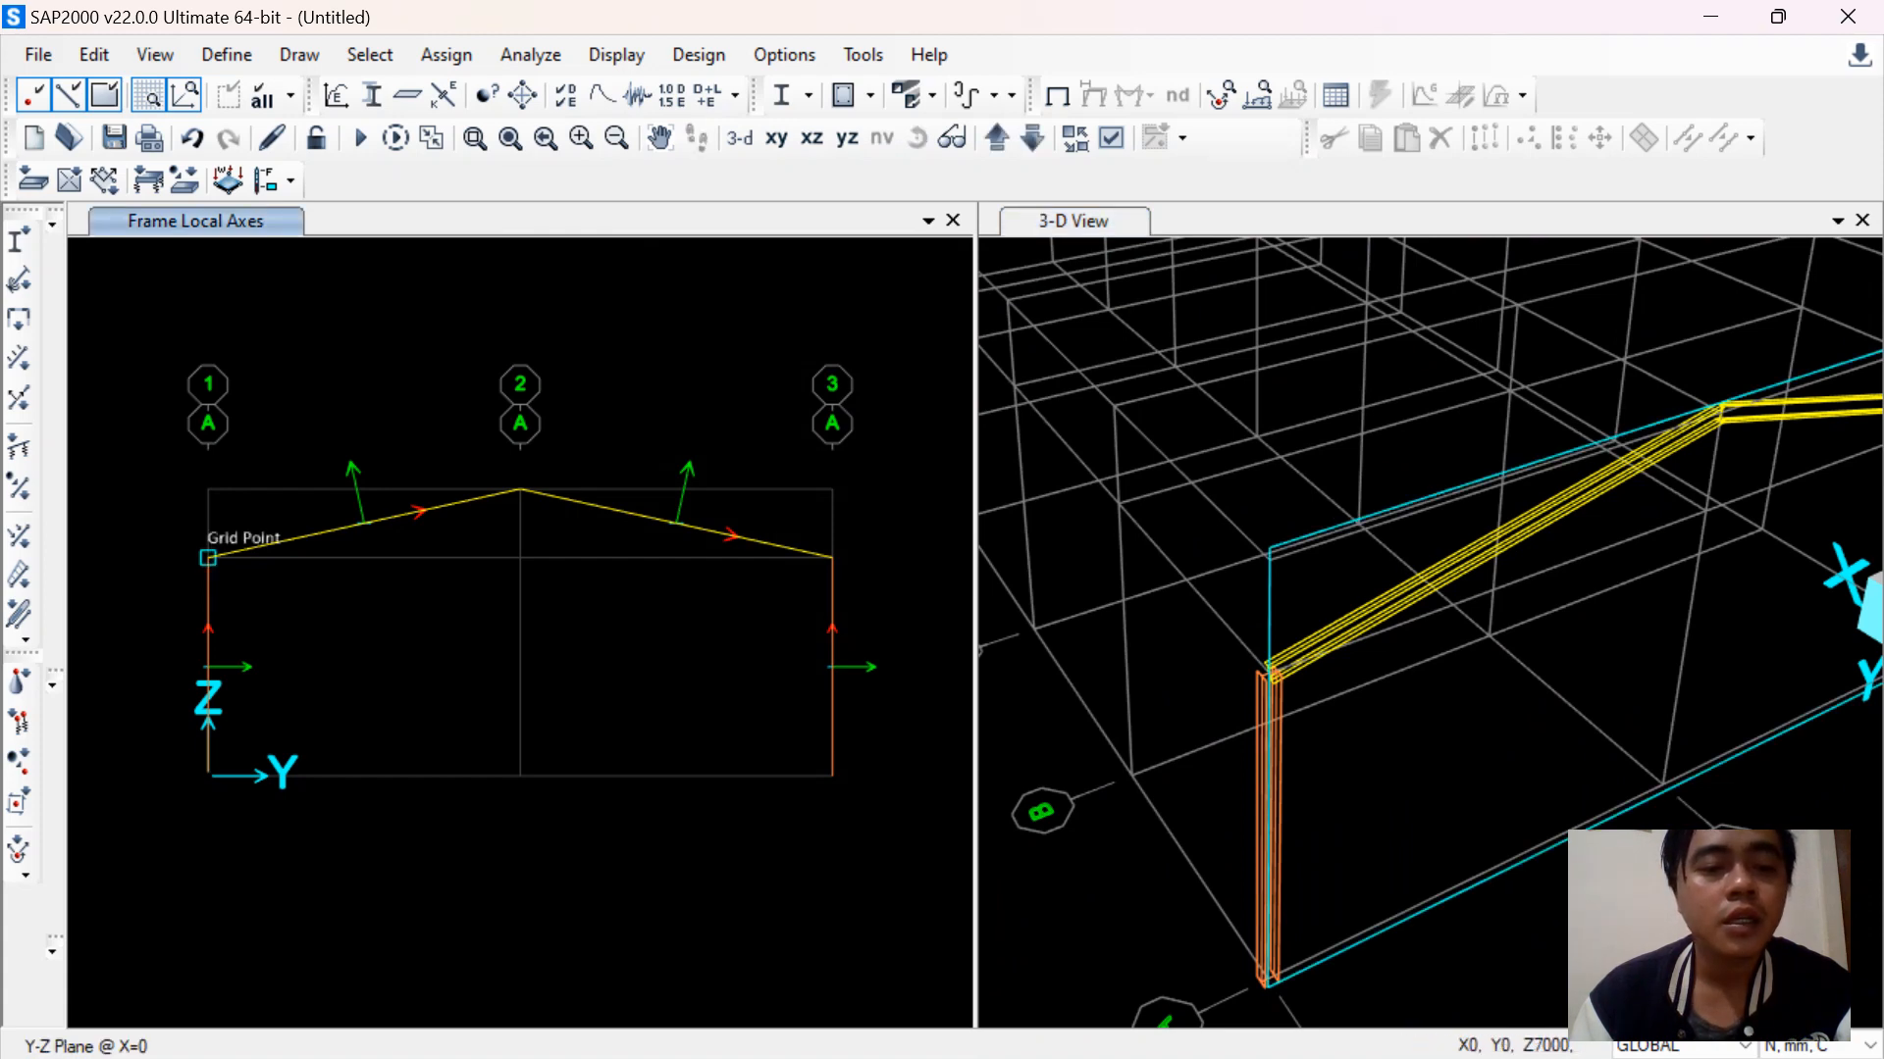
{"action": "left_click_drag", "start_coordinate": [698, 684], "coordinate": [868, 800]}
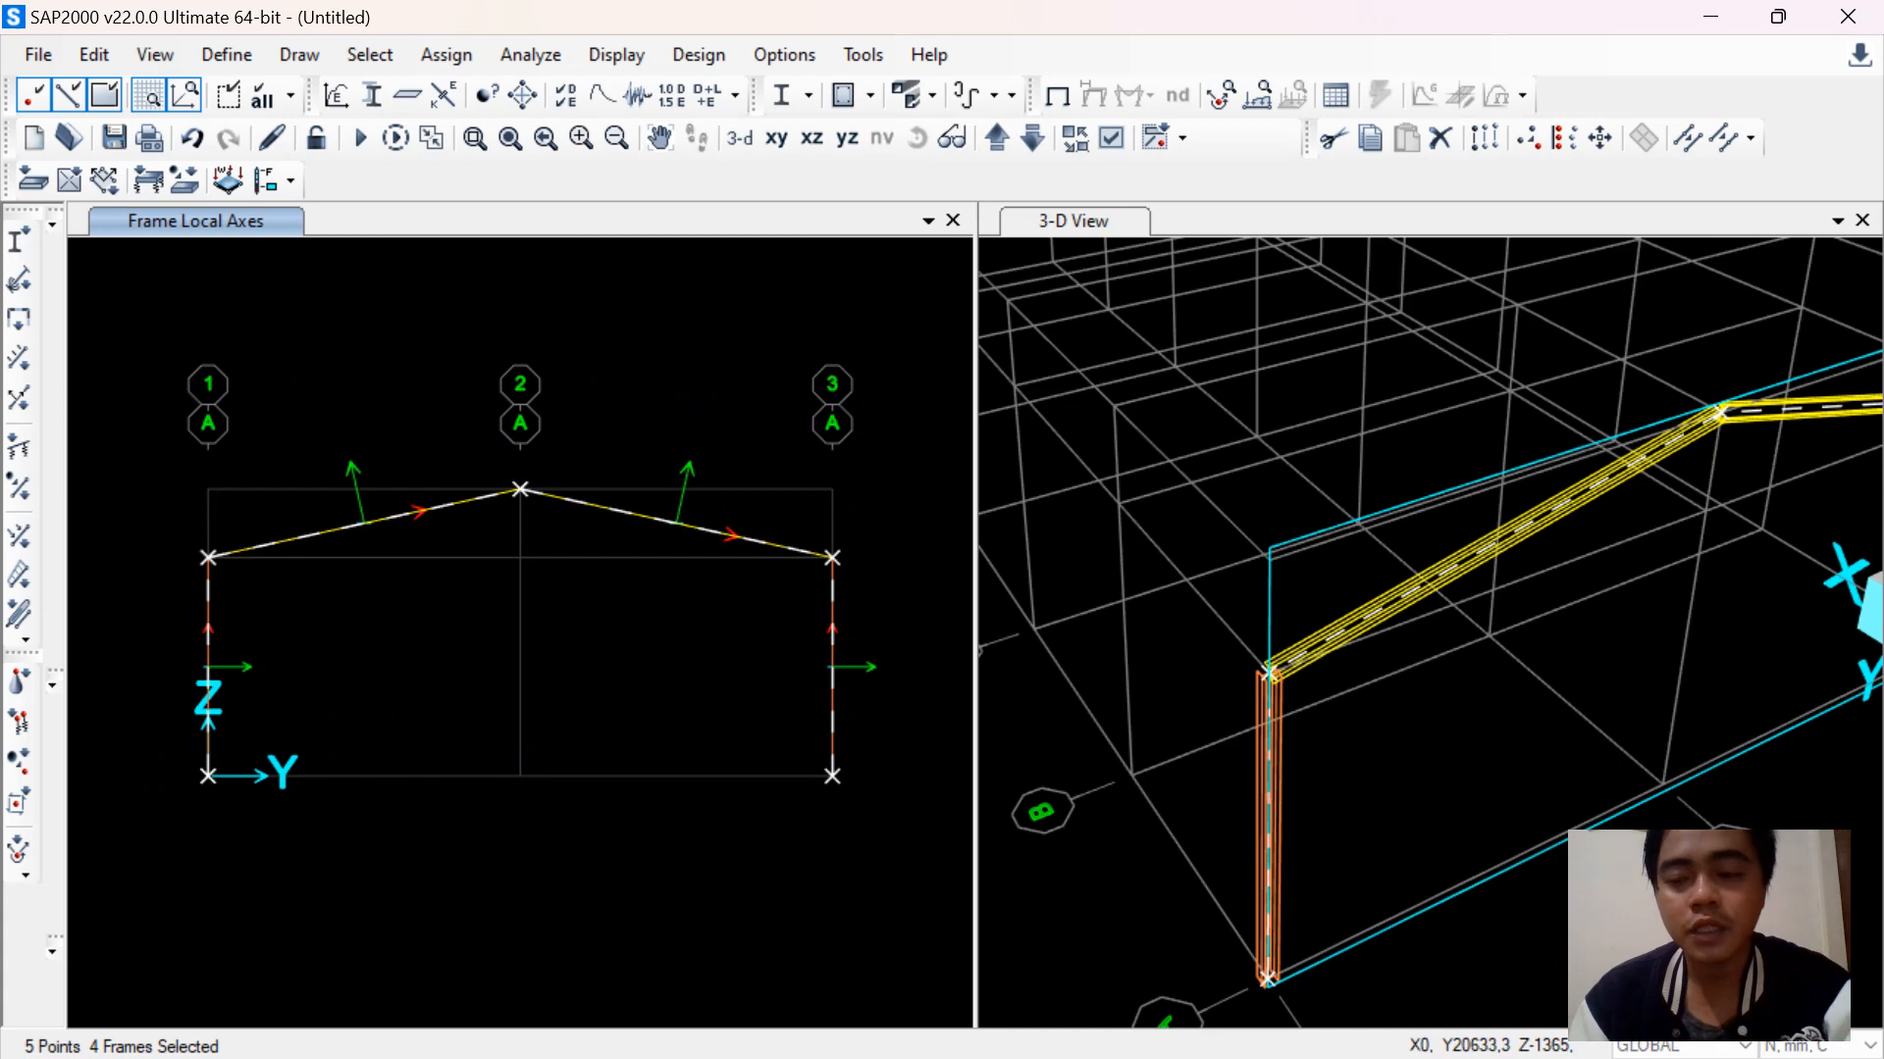
{"action": "key", "text": "ctrl+r"}
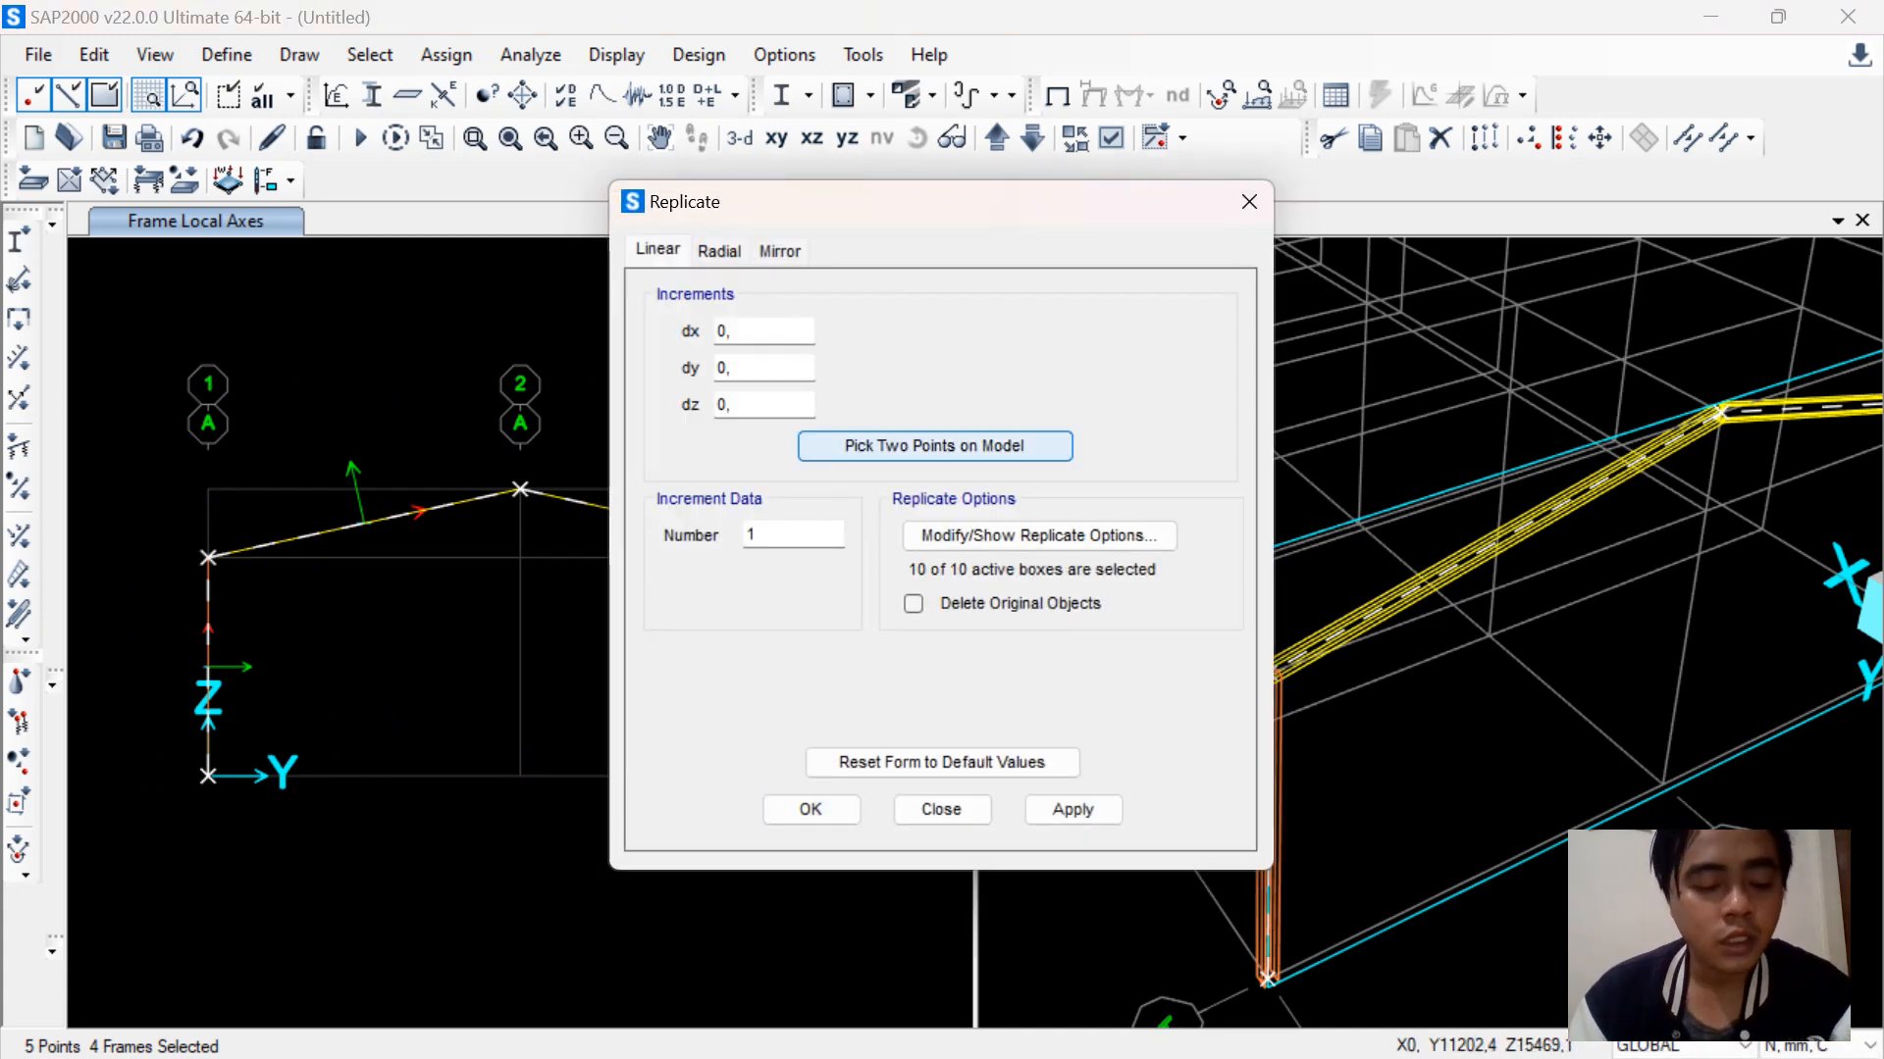
{"action": "key", "text": "Escape"}
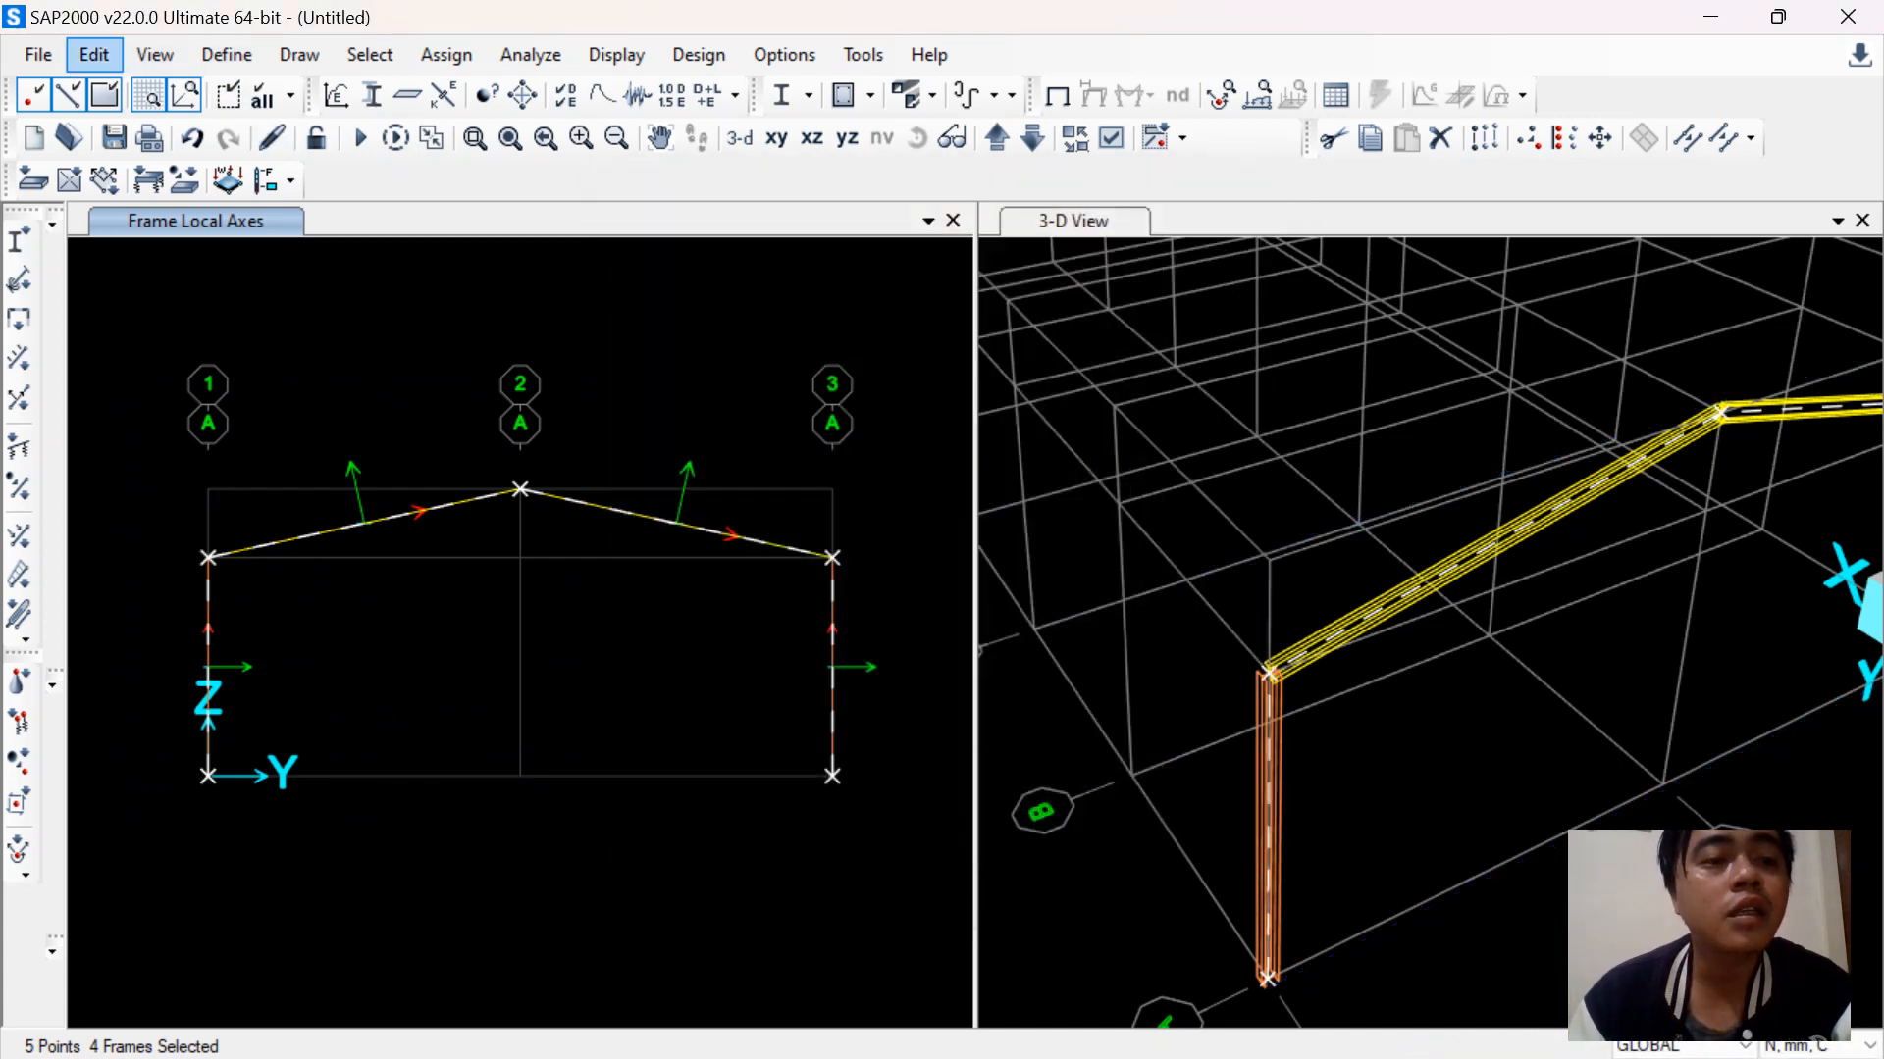
{"action": "left_click", "coordinate": [94, 54]}
{"action": "left_click", "coordinate": [166, 425]}
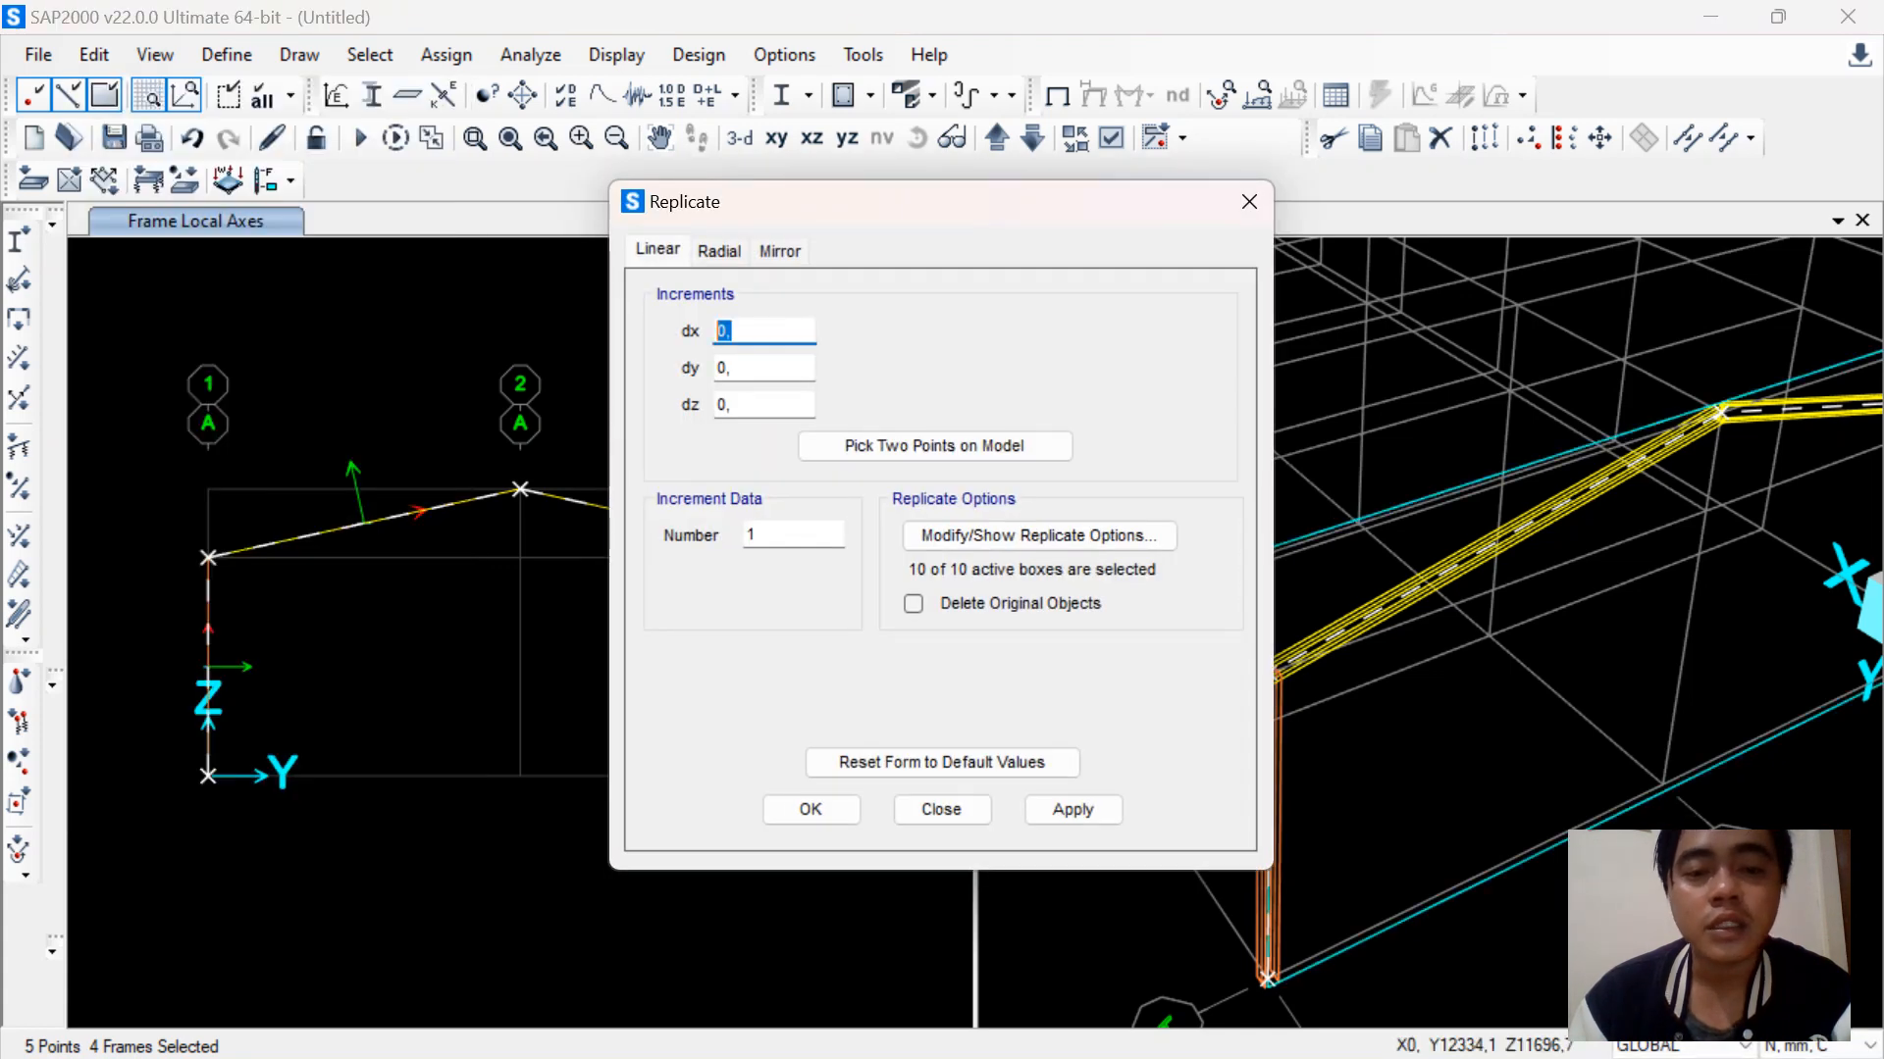
{"action": "left_click", "coordinate": [1821, 1045]}
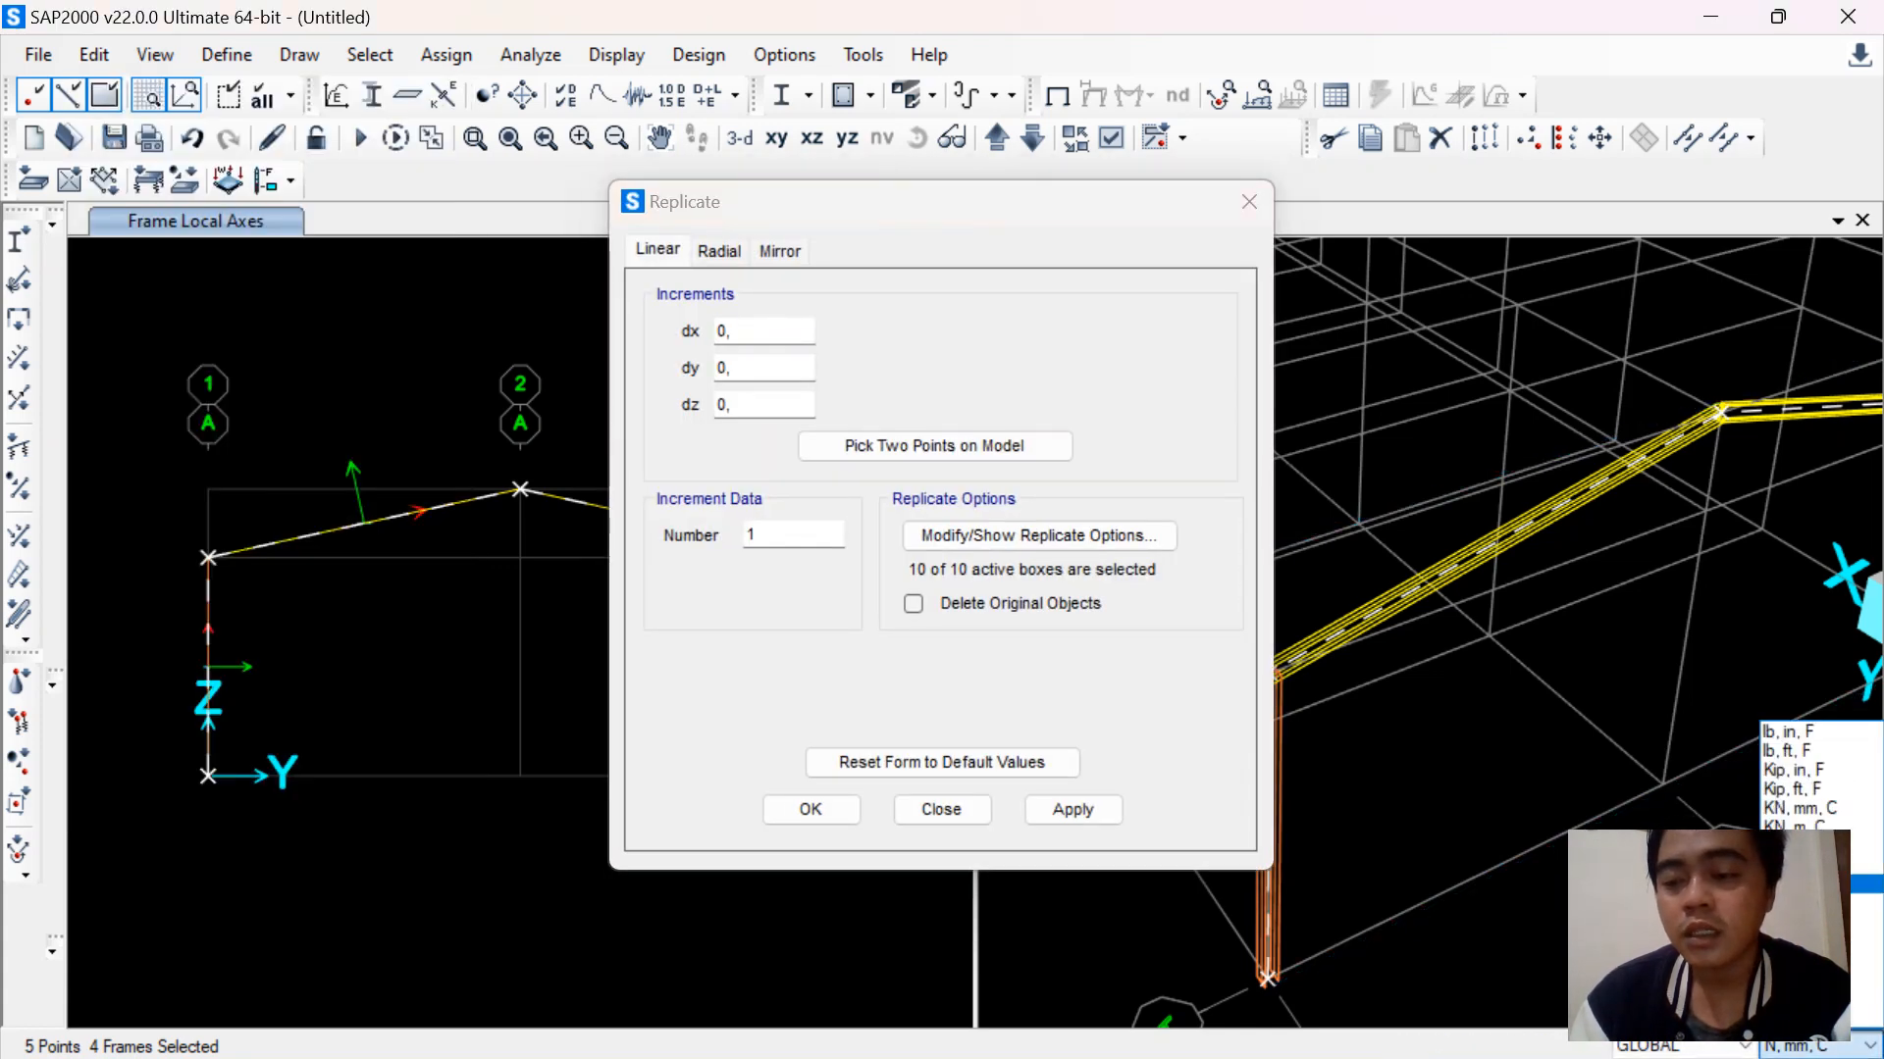
{"action": "left_click", "coordinate": [1821, 865]}
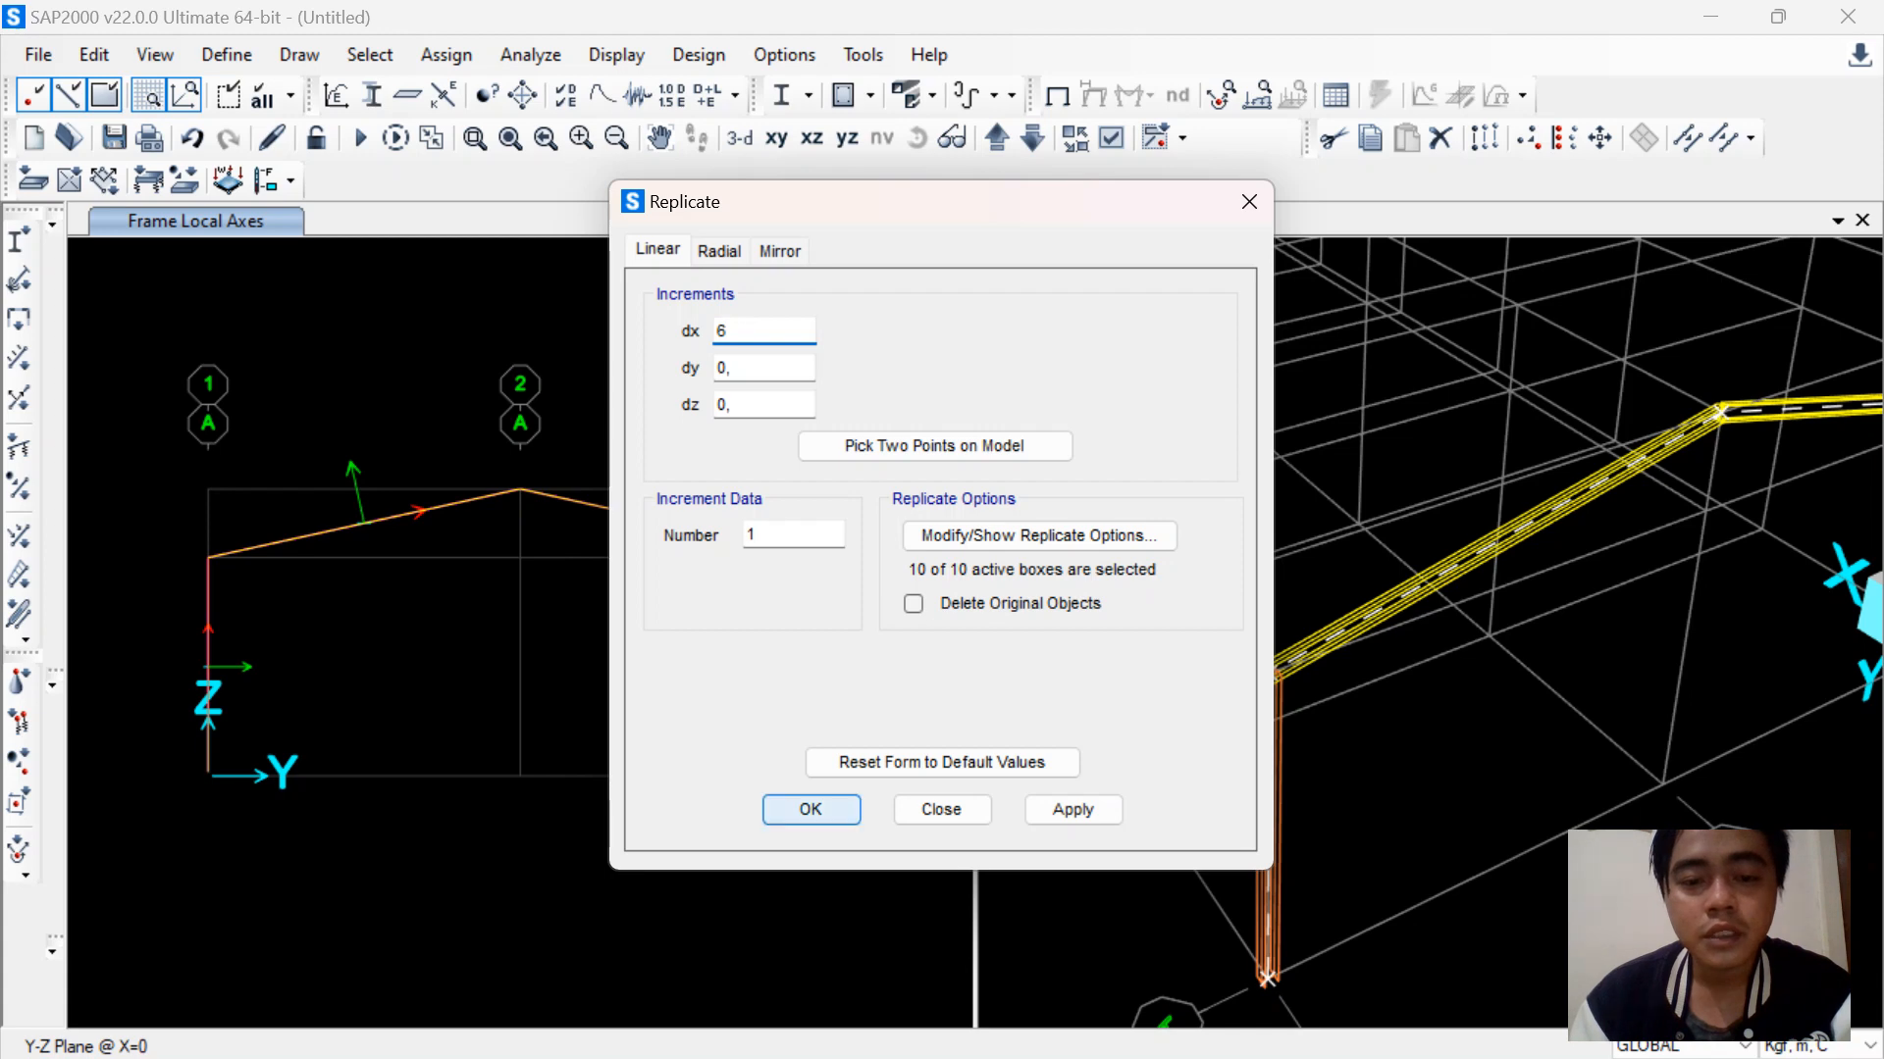
{"action": "left_click", "coordinate": [812, 811]}
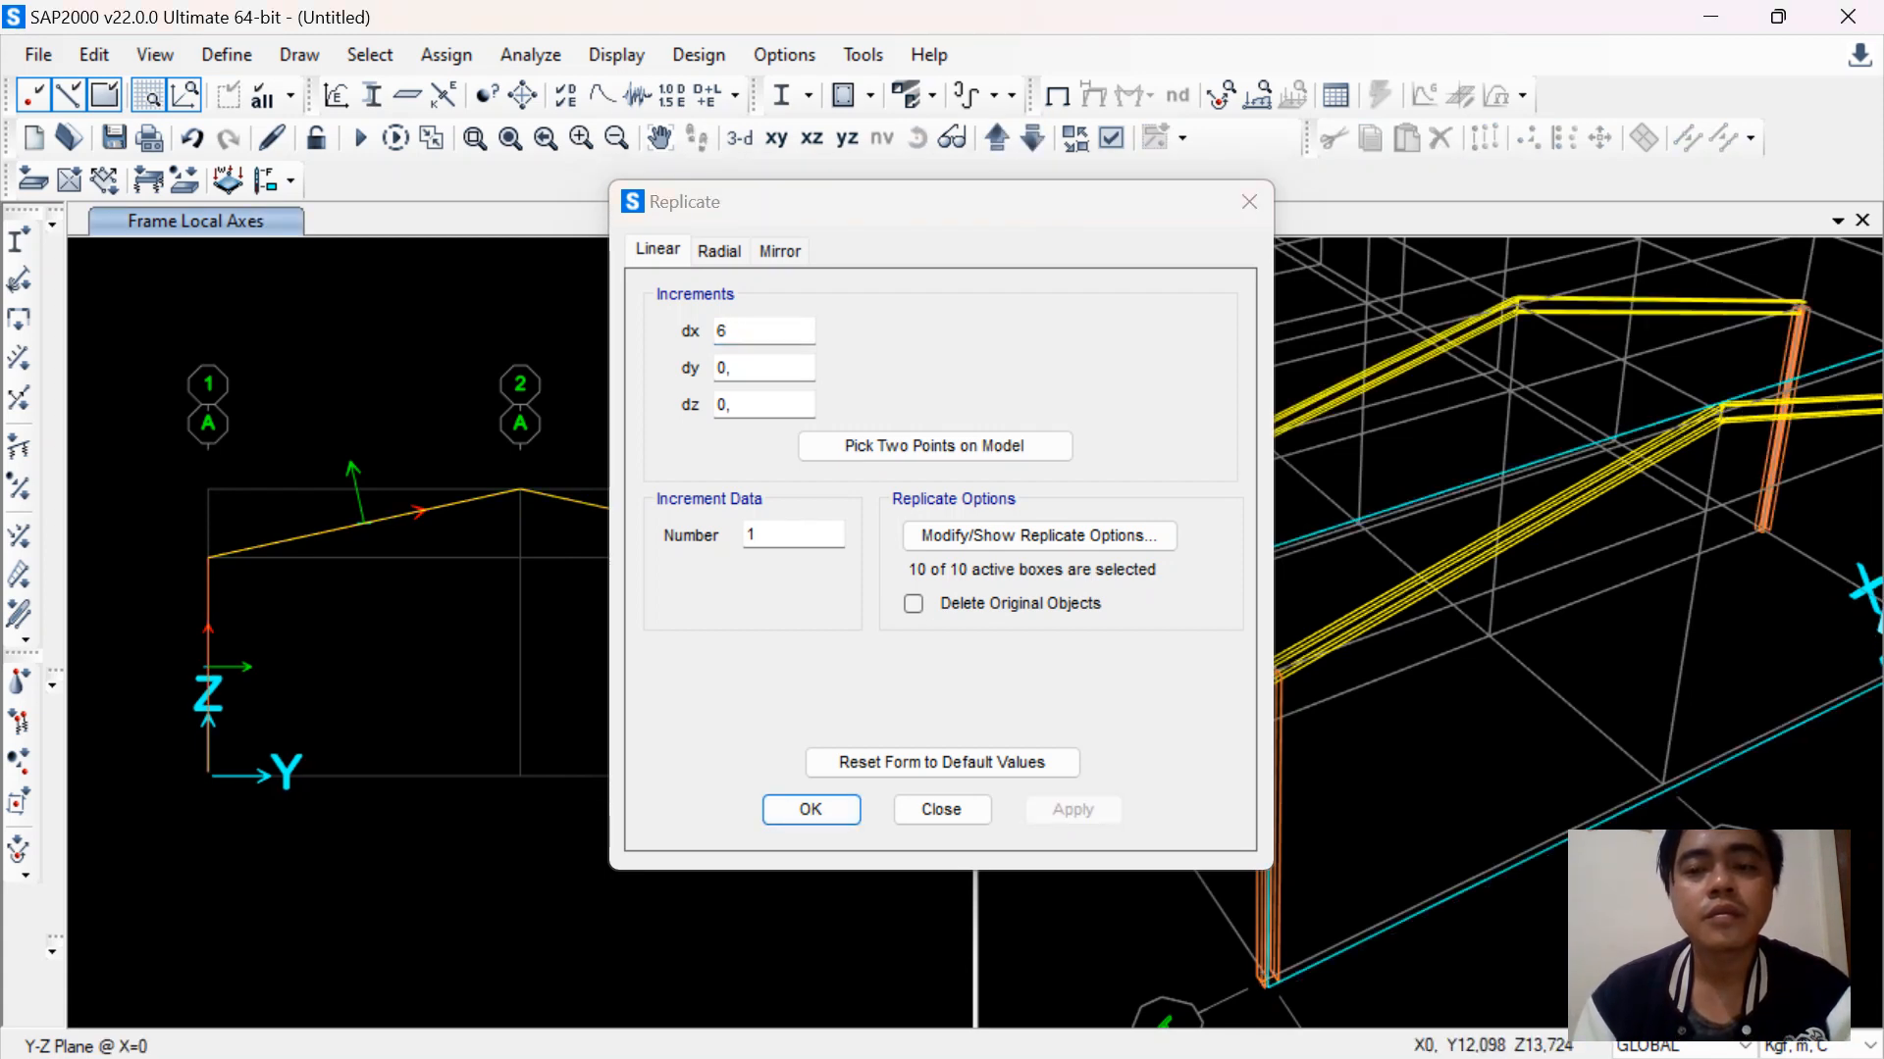
Assign the frame section hb 350.350.12.19 (Kolom Dalam) to both columns of the replicated portal frame
{"action": "left_click", "coordinate": [1125, 628]}
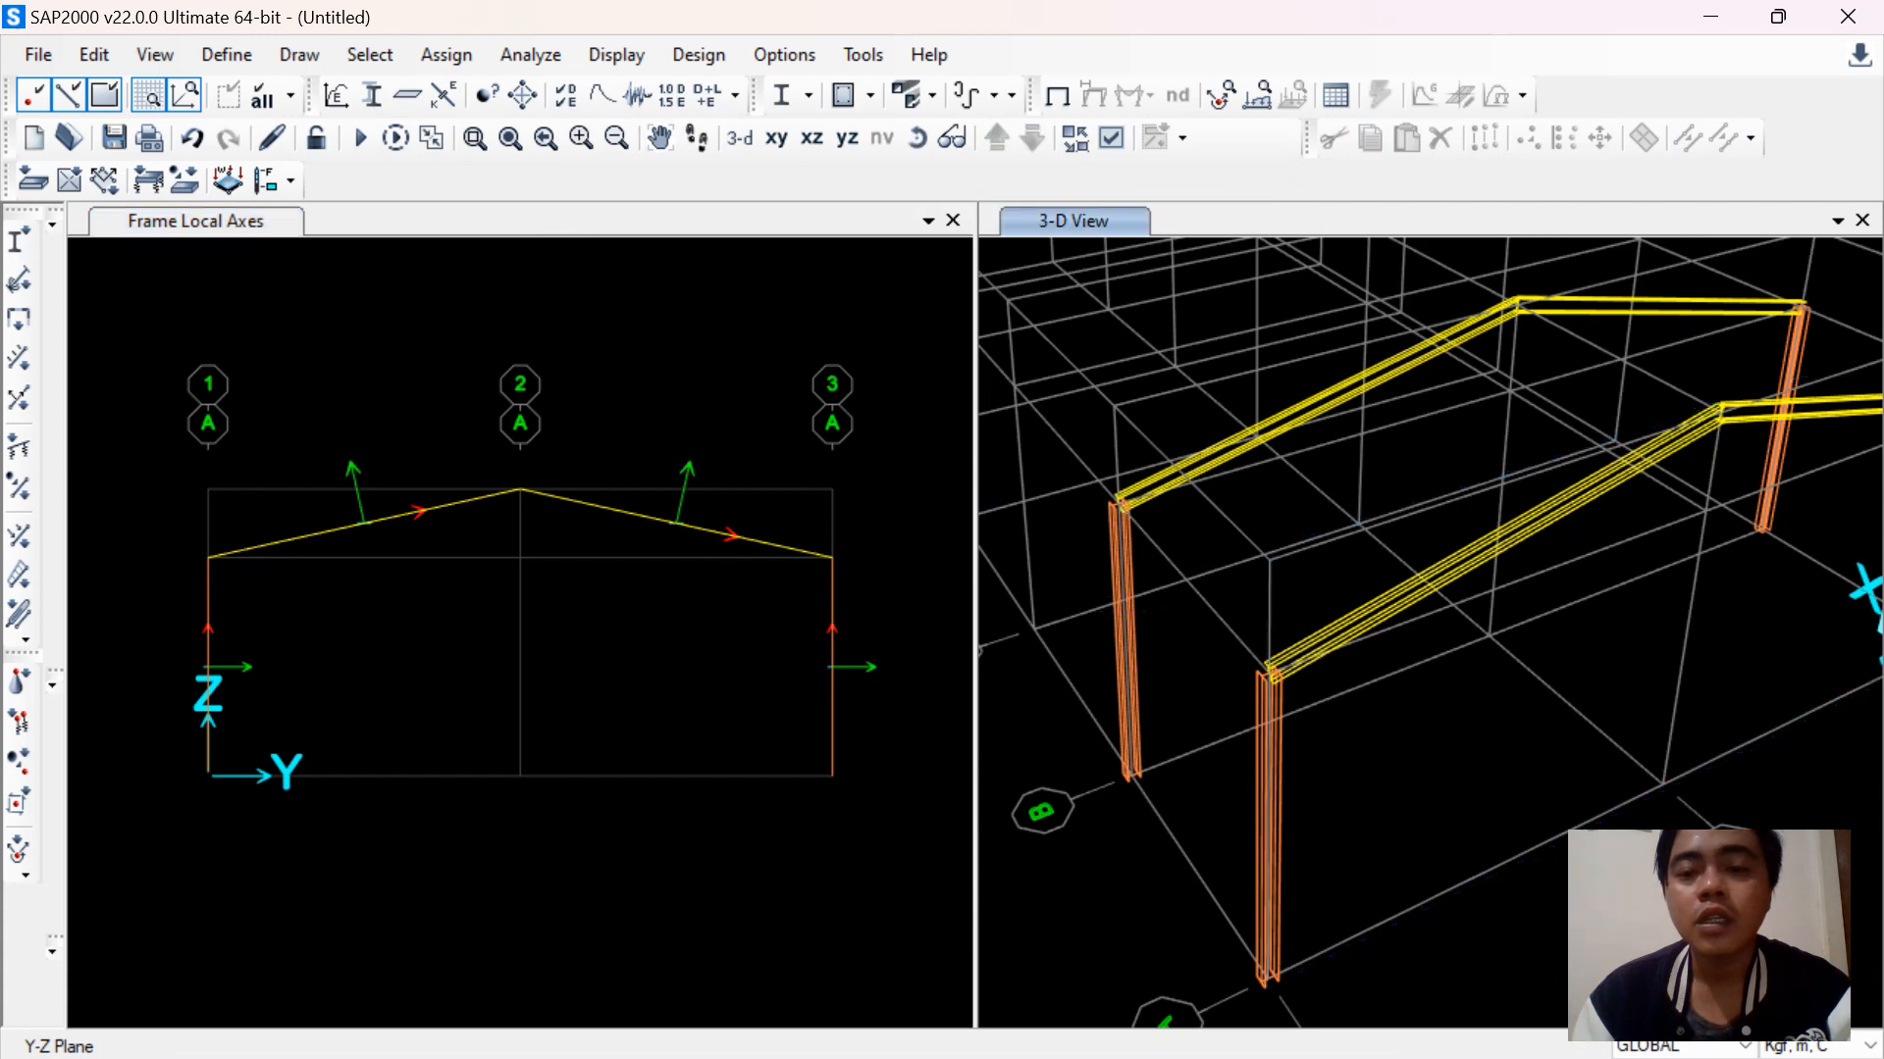
{"action": "left_click", "coordinate": [1790, 373]}
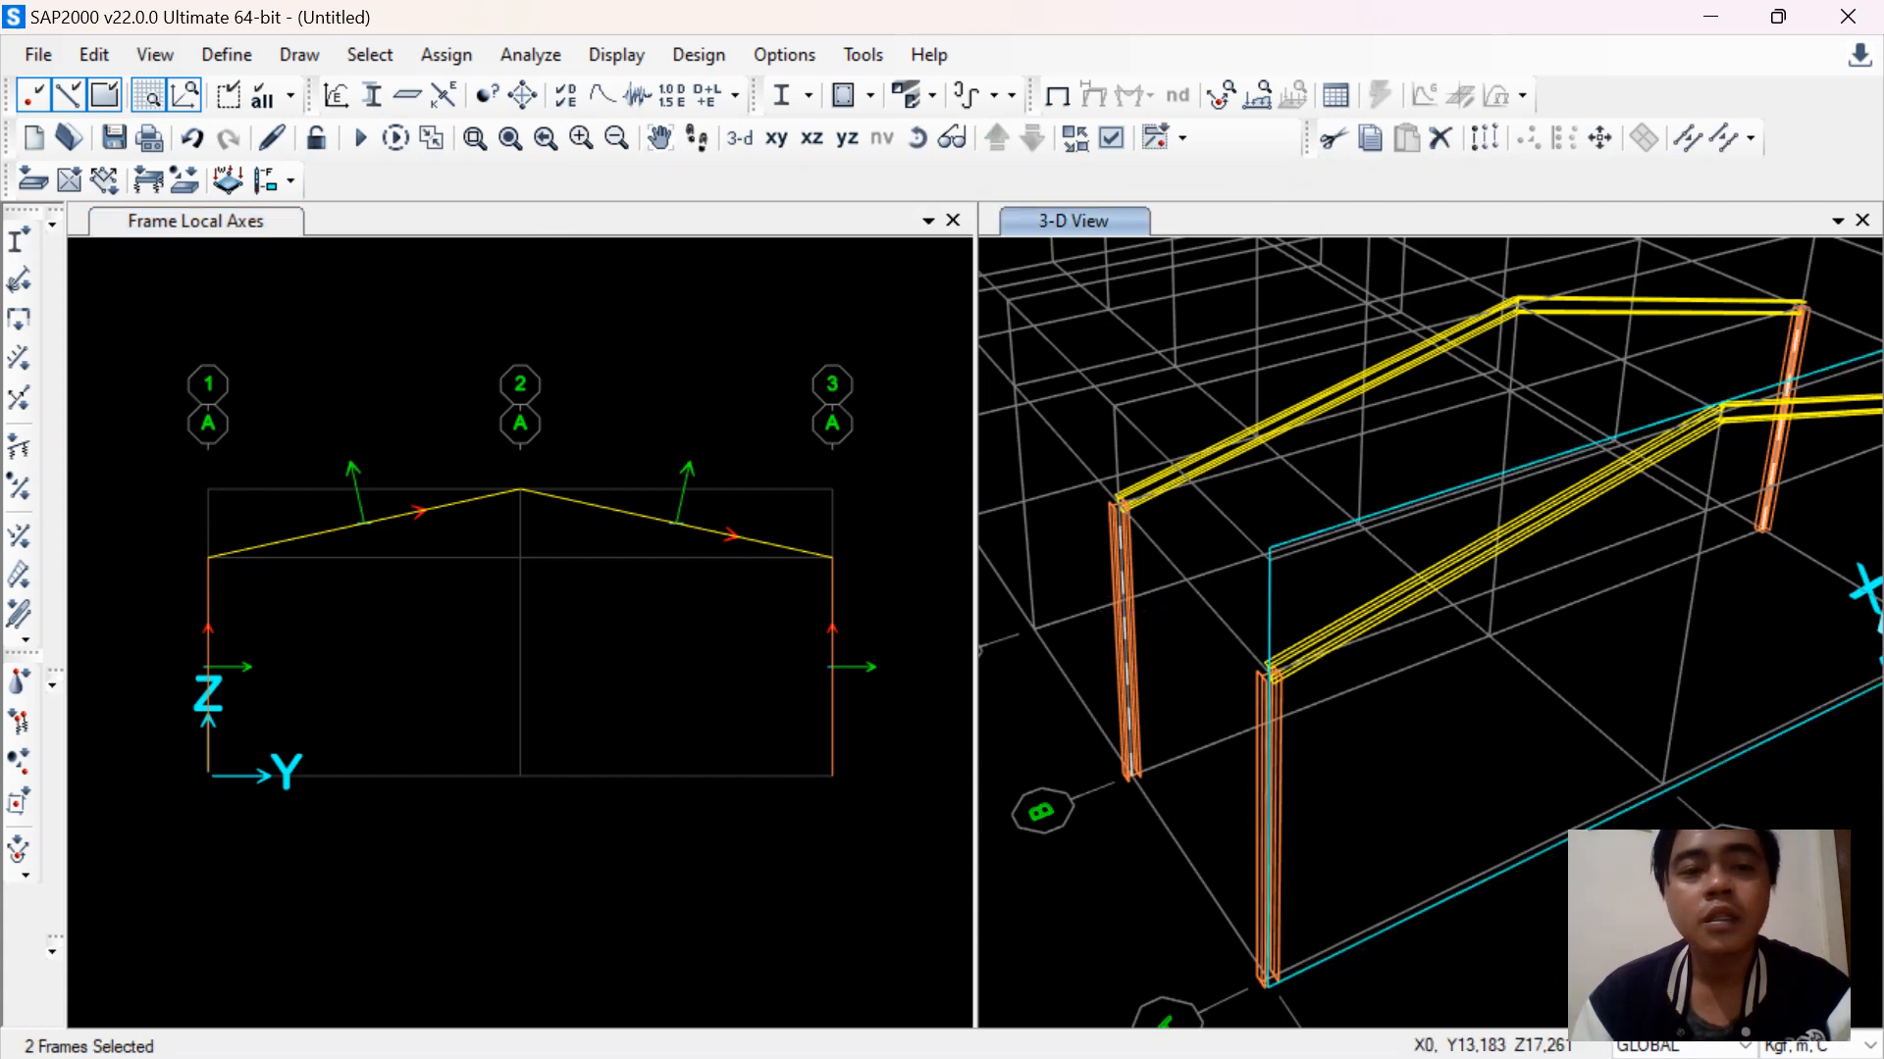
{"action": "left_click", "coordinate": [446, 54]}
{"action": "mouse_move", "coordinate": [510, 131]}
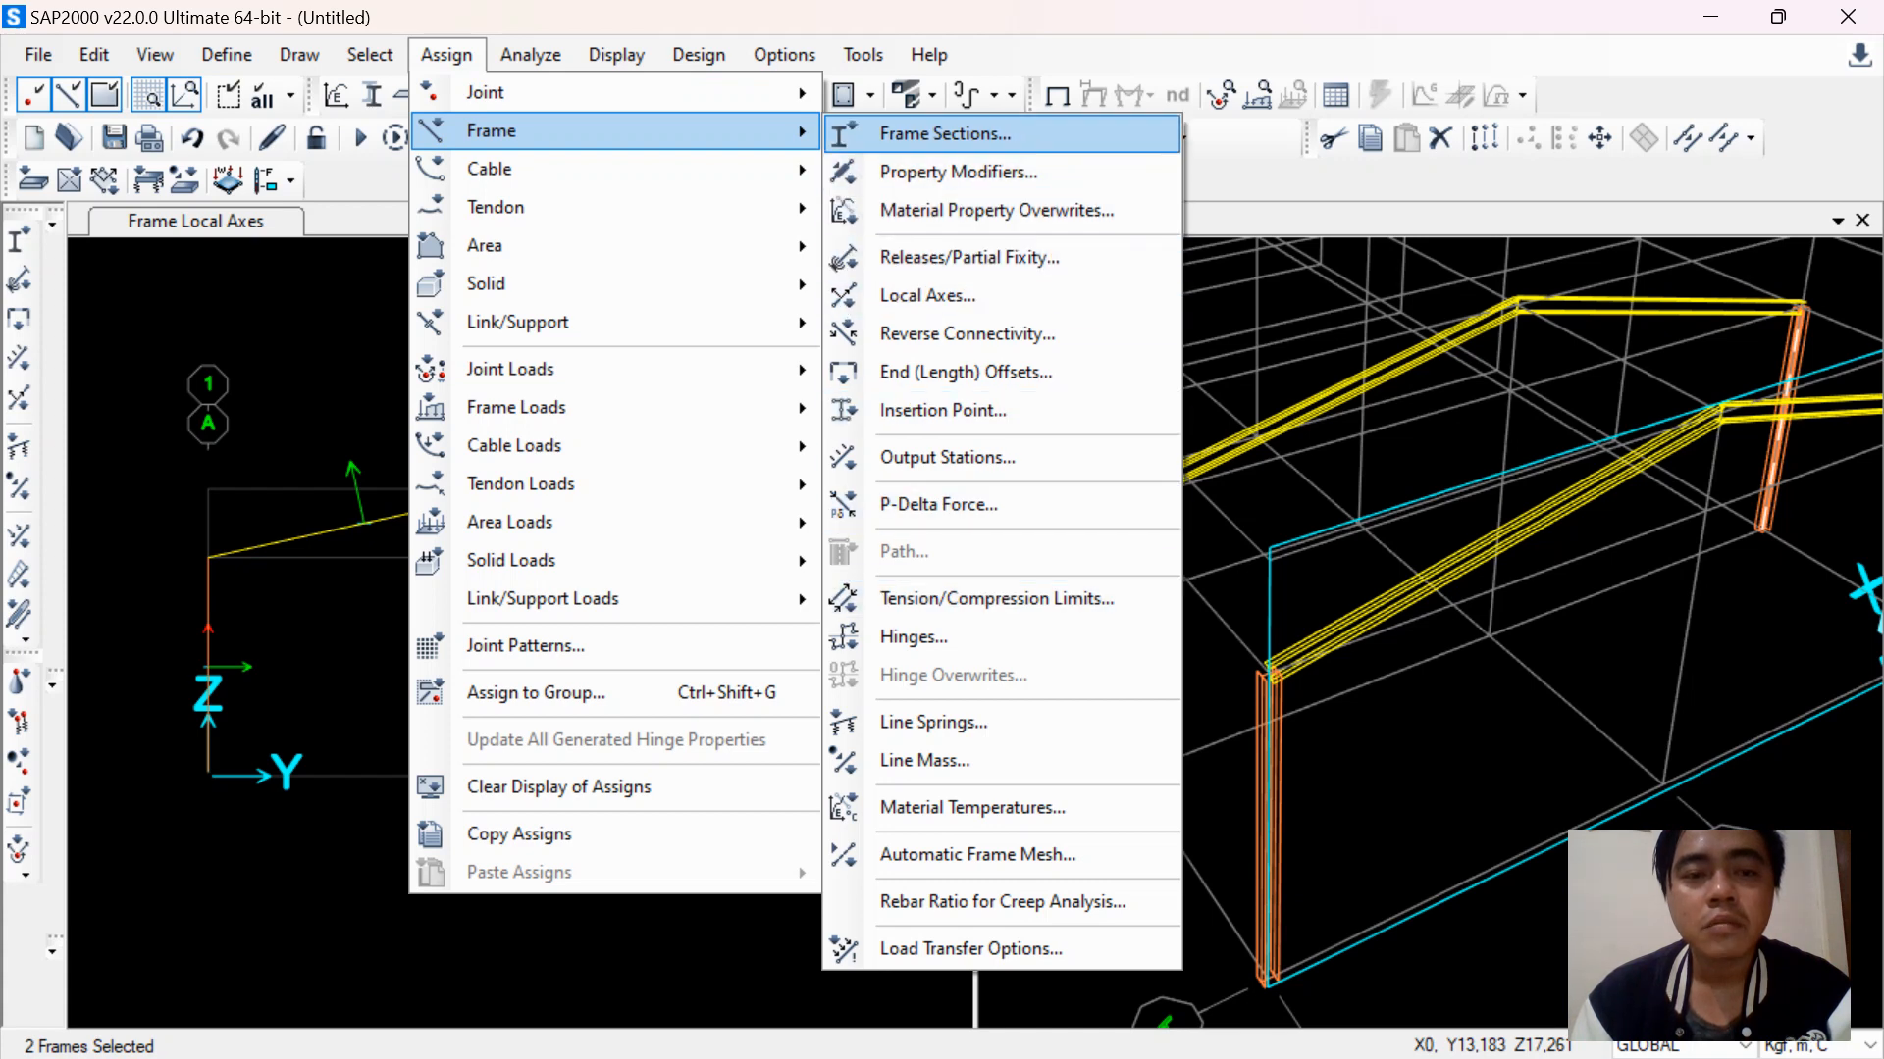
{"action": "left_click", "coordinate": [945, 133]}
{"action": "left_click", "coordinate": [868, 335]}
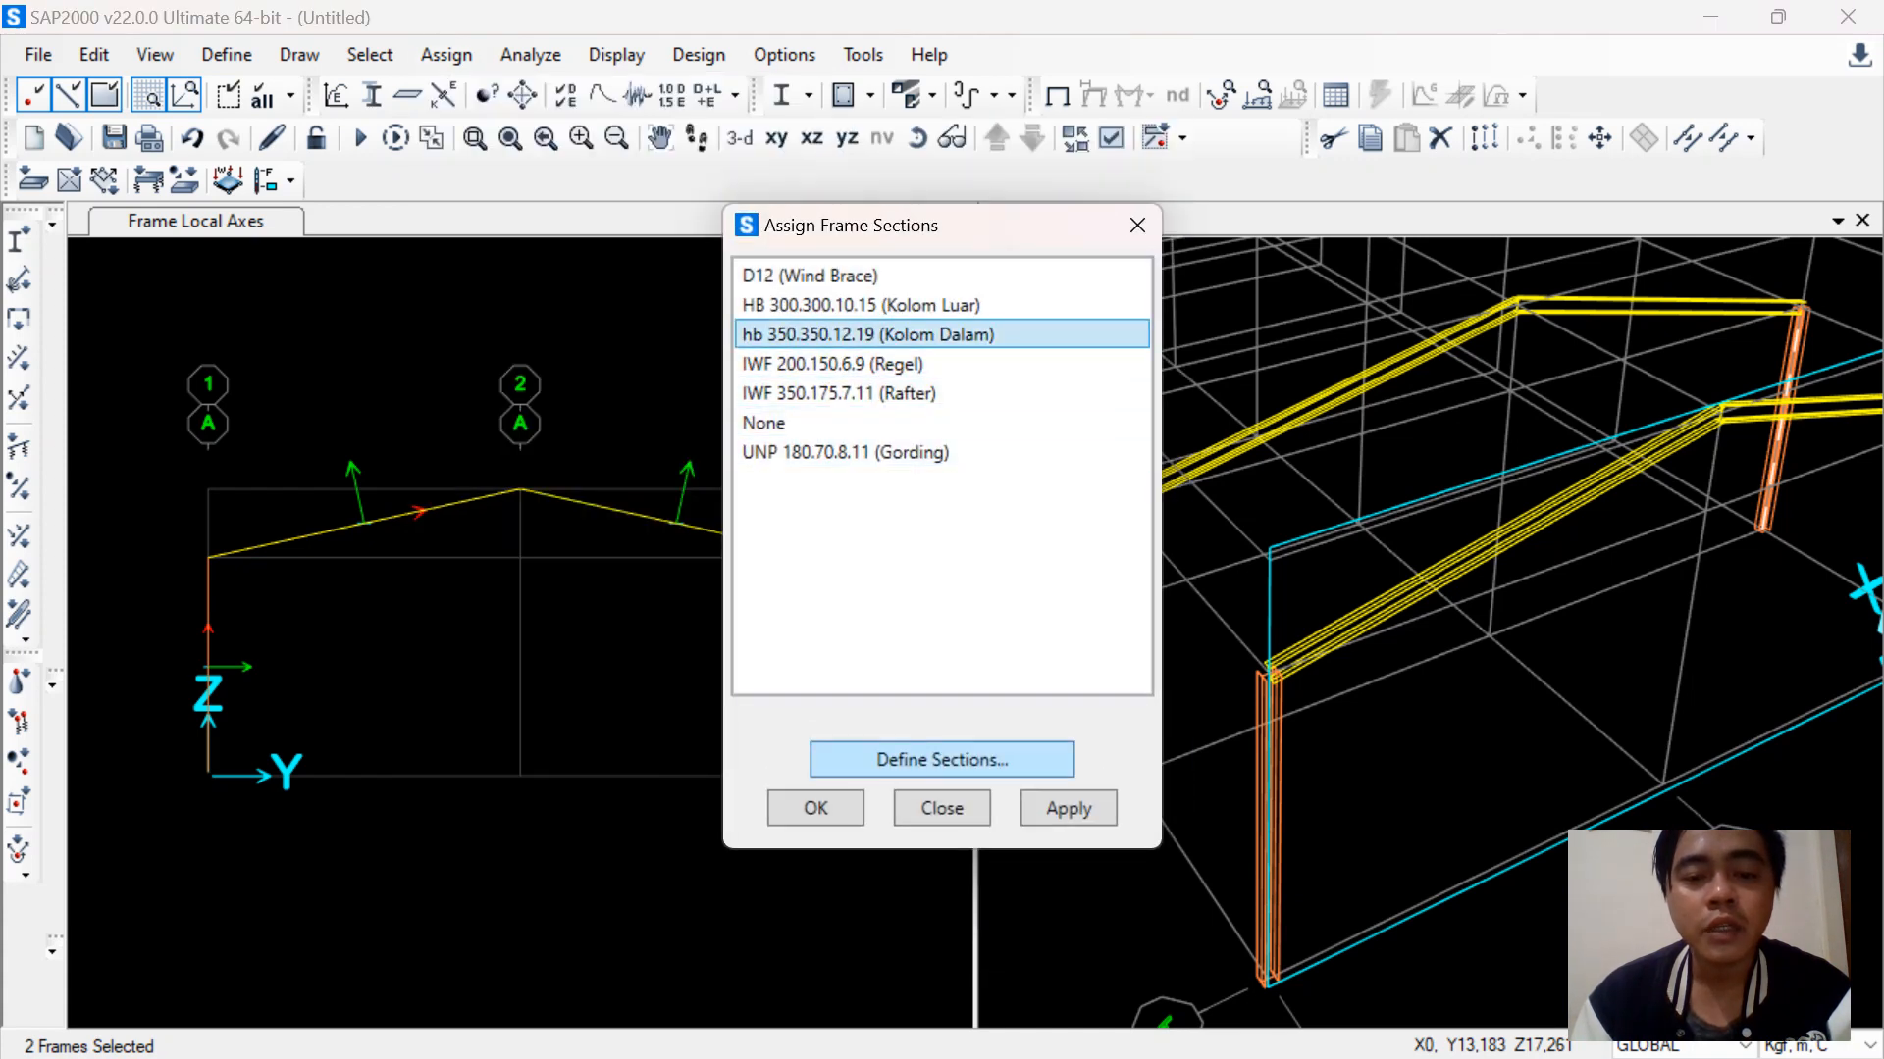
{"action": "left_click", "coordinate": [816, 807]}
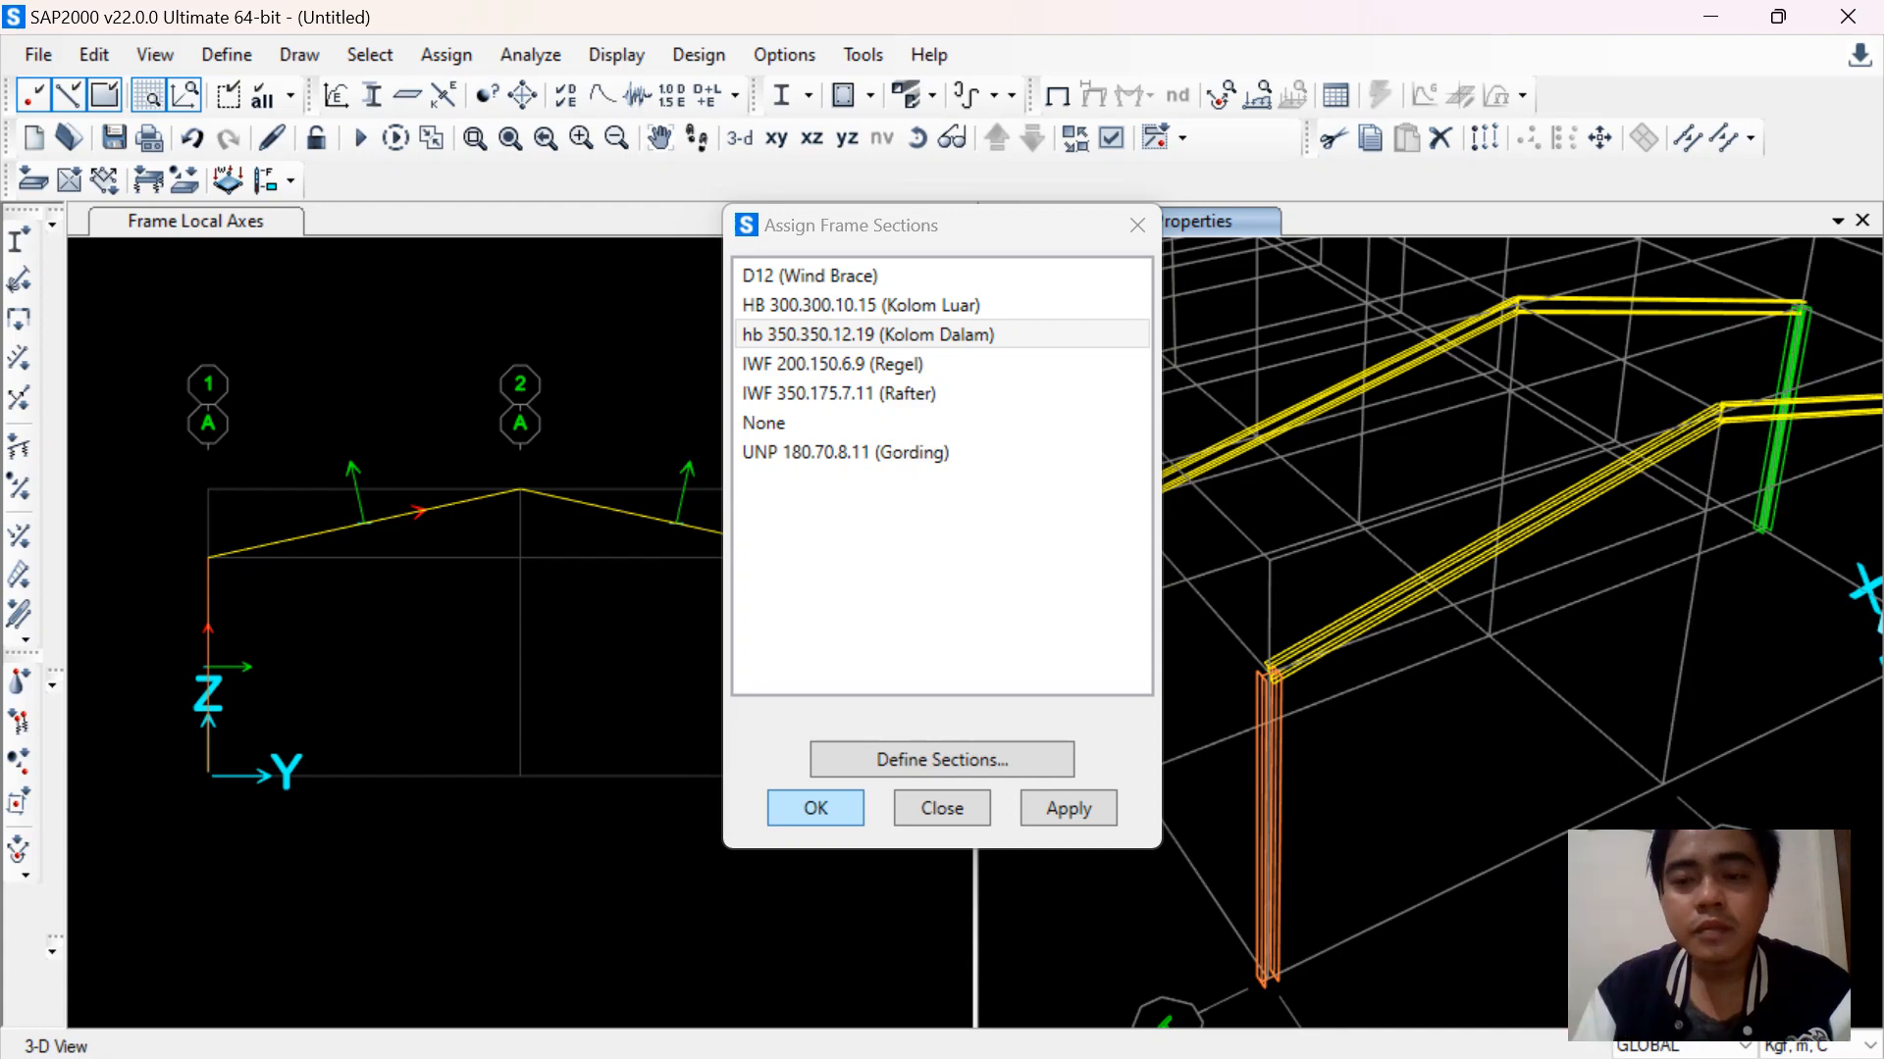
Set the frame local axes window to the default 3-D view with the undeformed shape, and rotate it to face the gable end
{"action": "scroll", "coordinate": [1097, 520], "scroll_direction": "up", "scroll_amount": 4}
{"action": "middle_click_drag", "start_coordinate": [1096, 519], "coordinate": [1117, 502]}
{"action": "scroll", "coordinate": [1138, 510], "scroll_direction": "down", "scroll_amount": 6}
{"action": "scroll", "coordinate": [1452, 402], "scroll_direction": "up", "scroll_amount": 3}
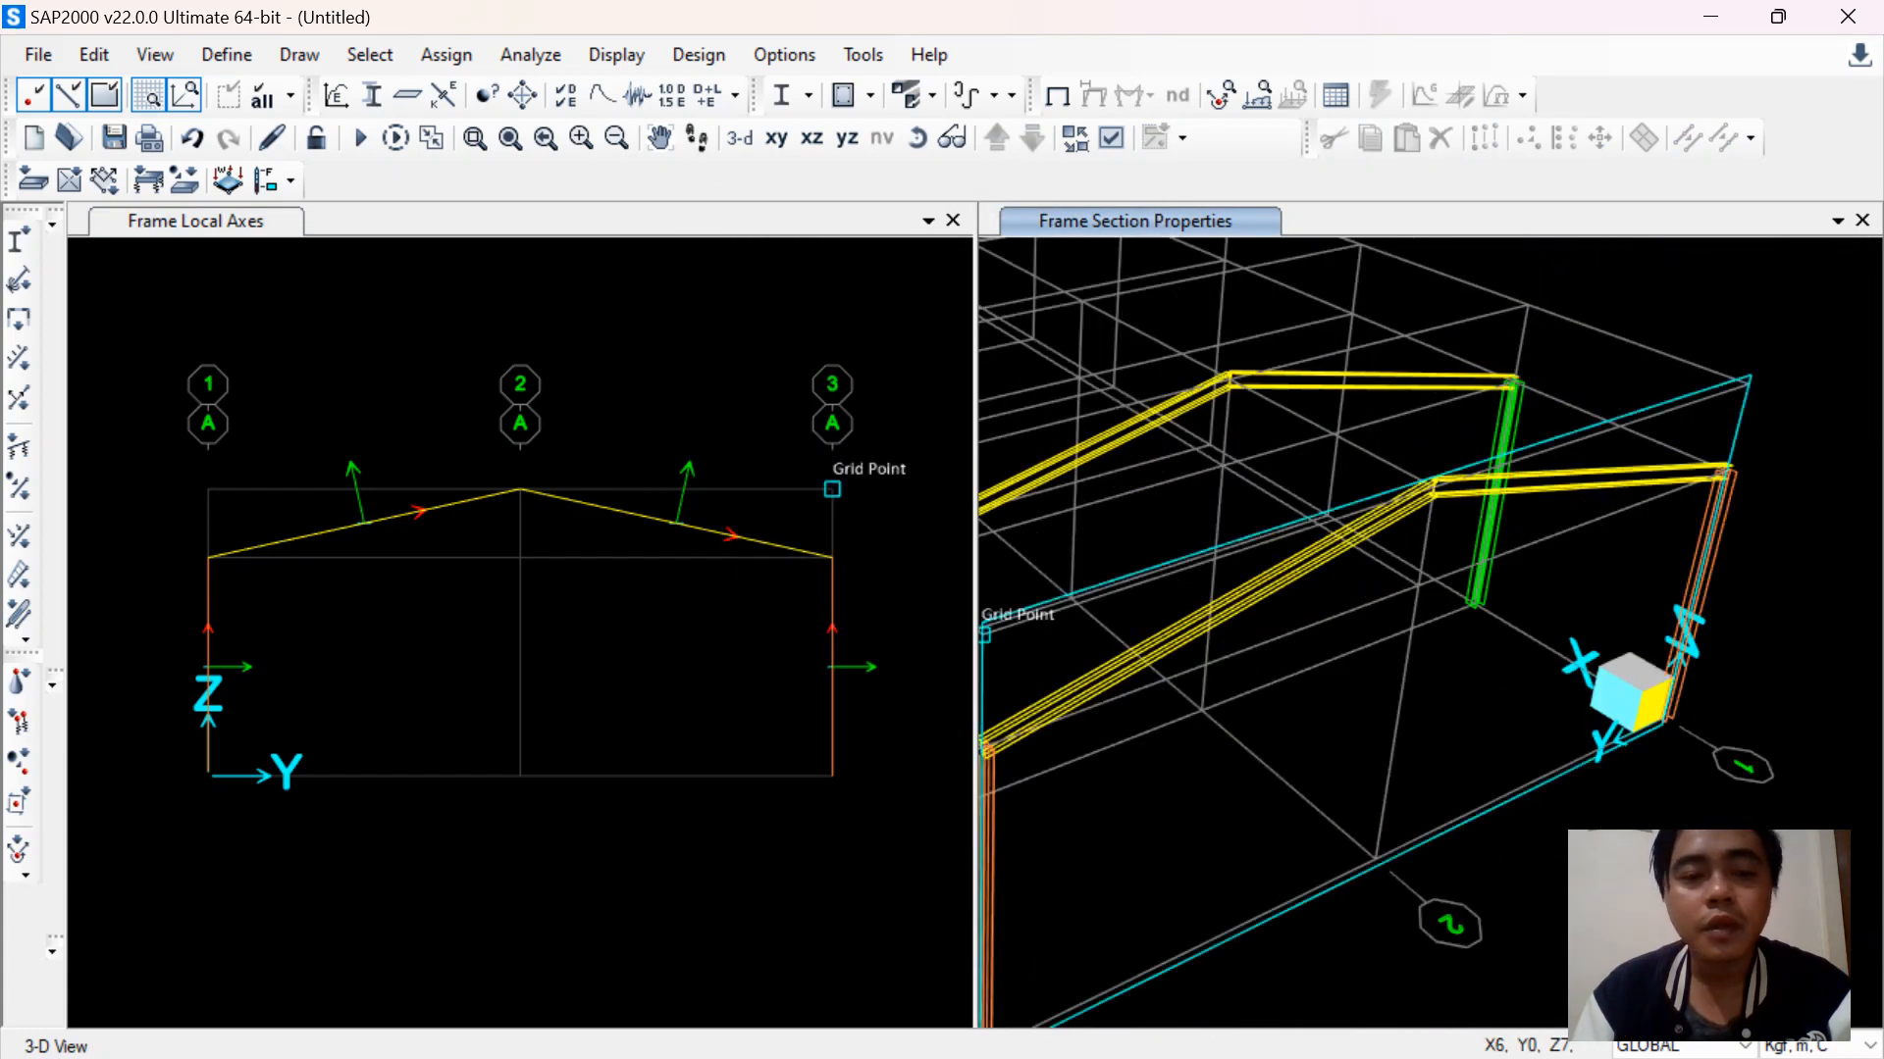
{"action": "left_click", "coordinate": [643, 366]}
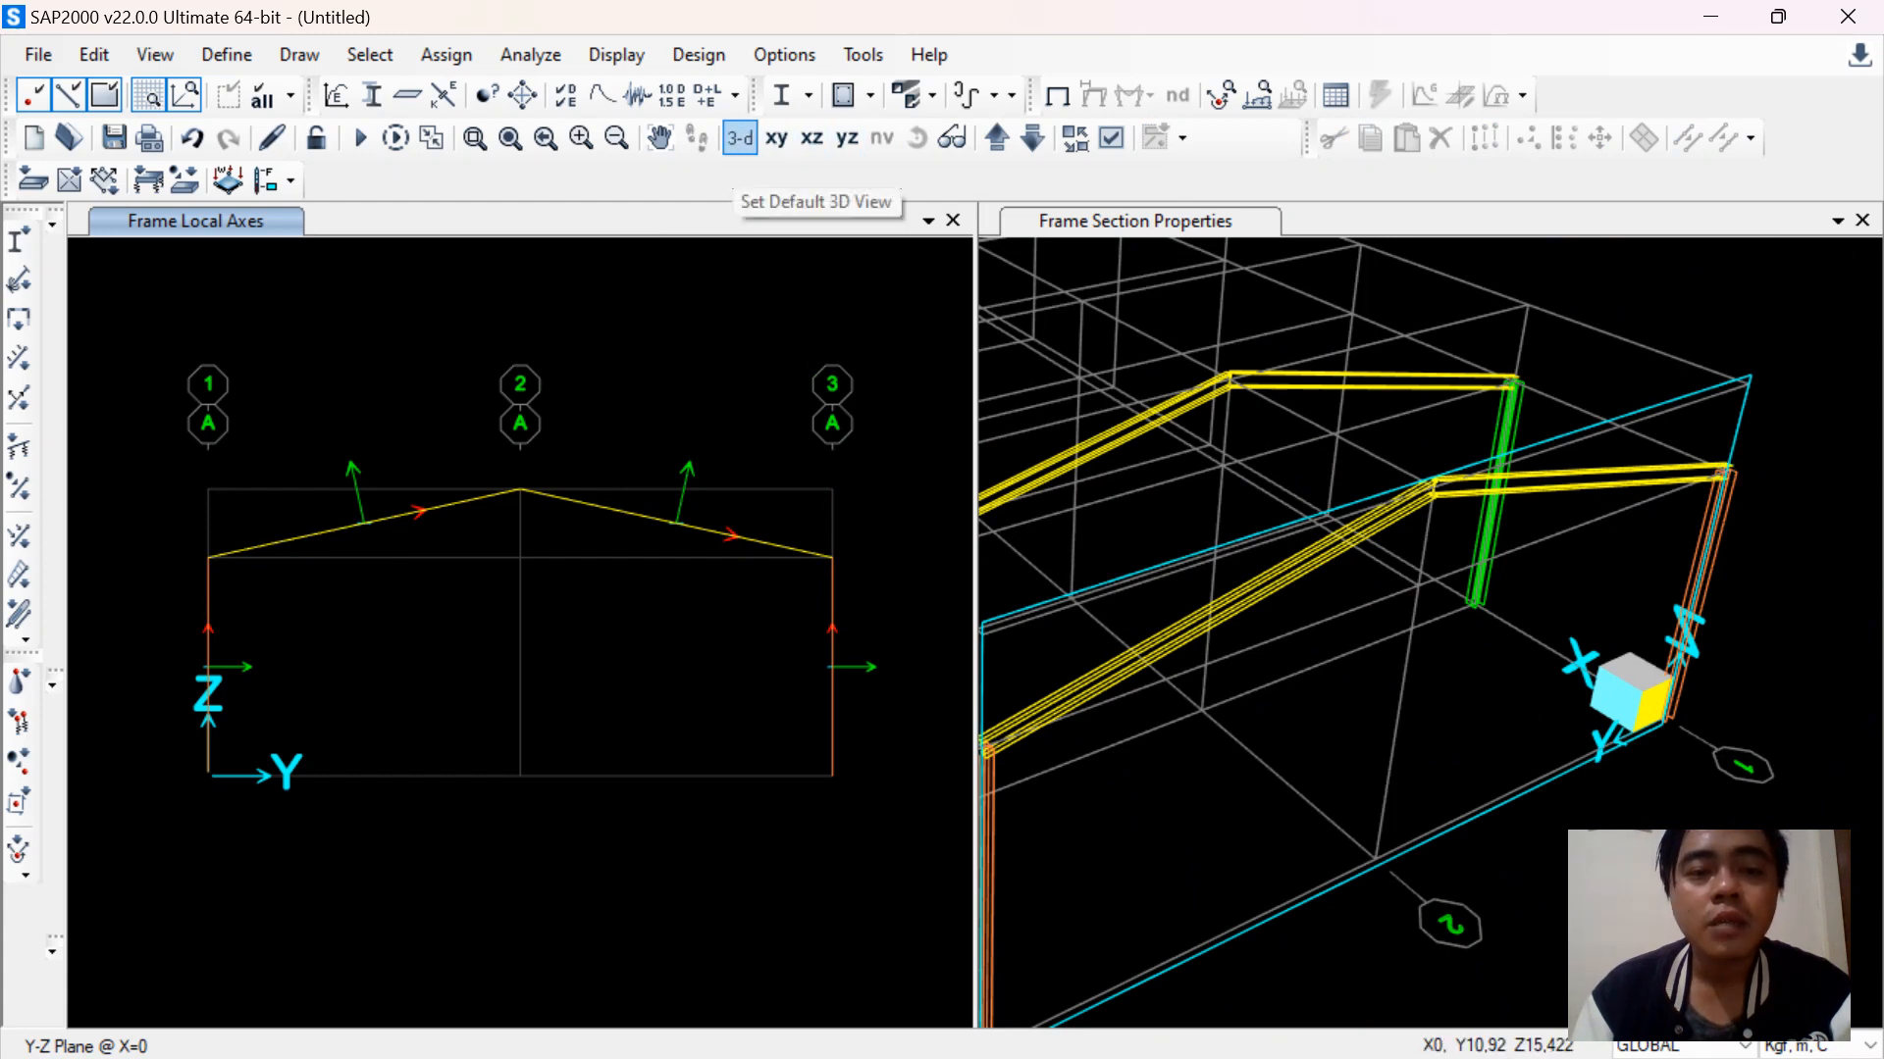
{"action": "left_click", "coordinate": [739, 137]}
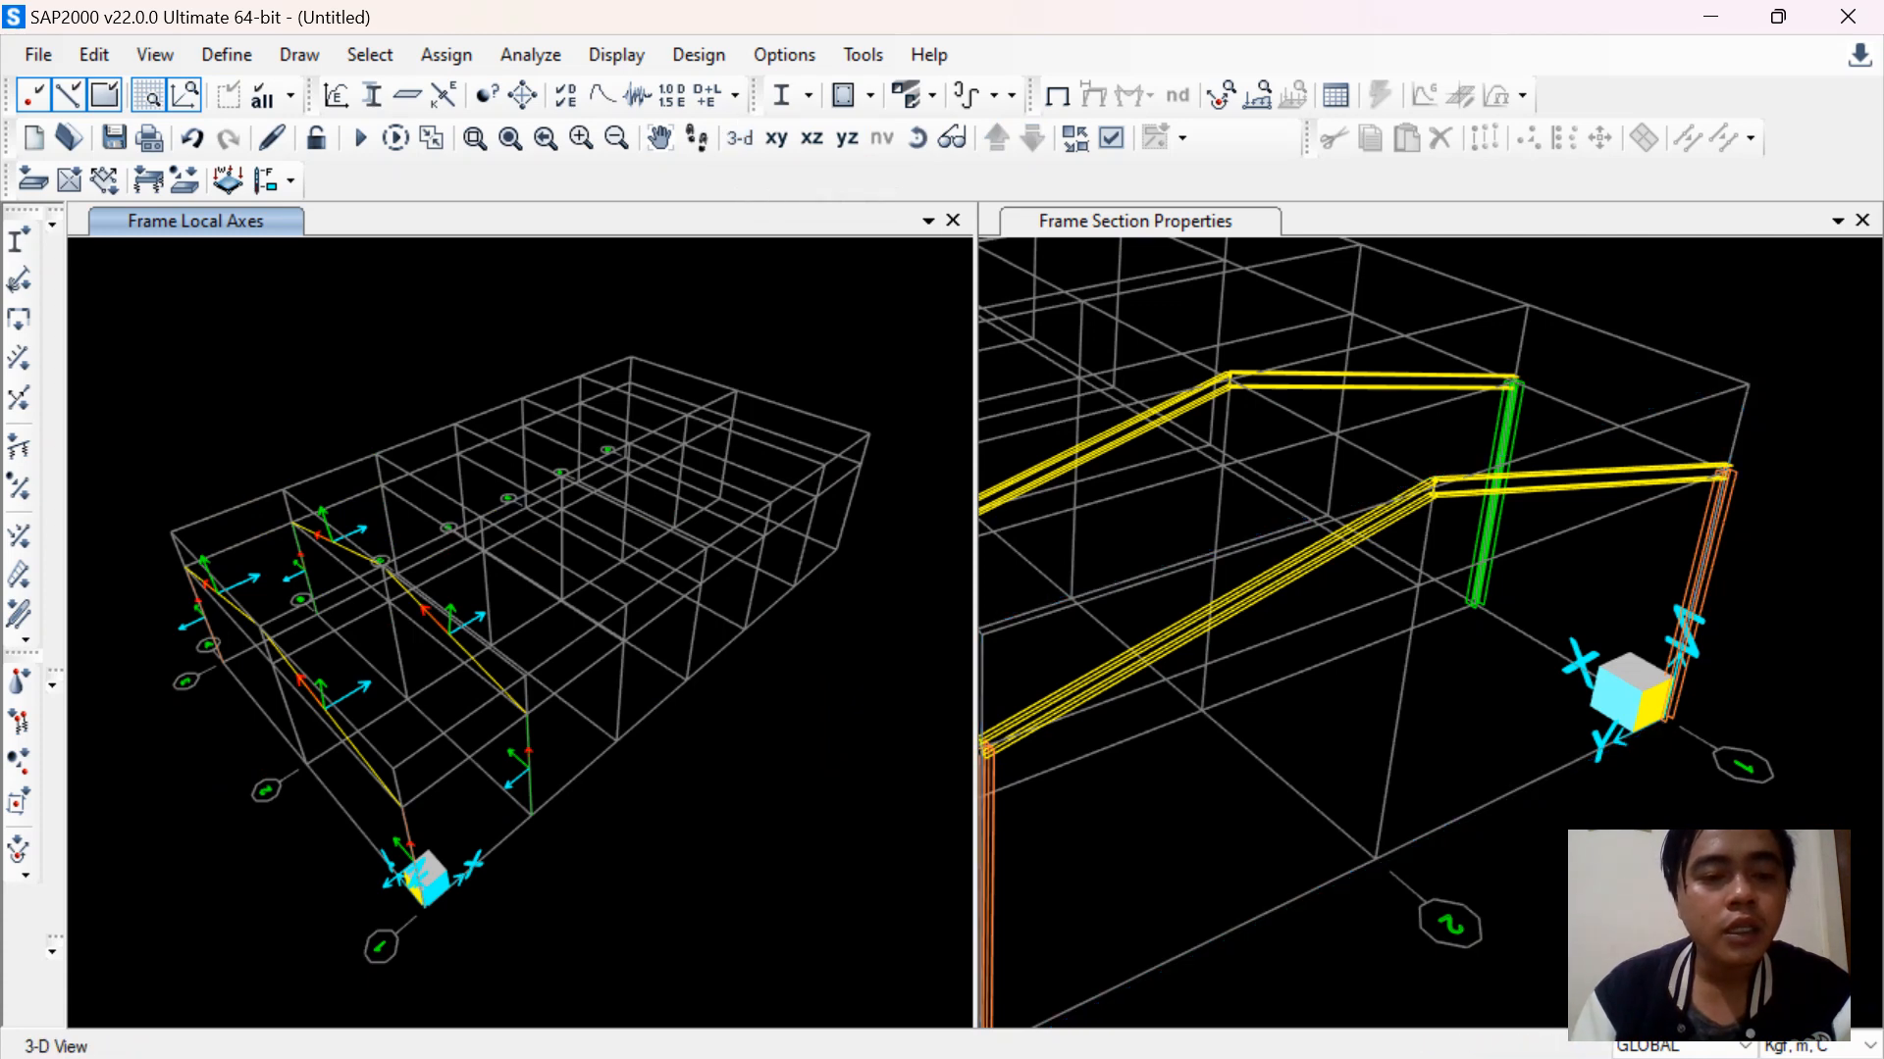
{"action": "left_click", "coordinate": [616, 54]}
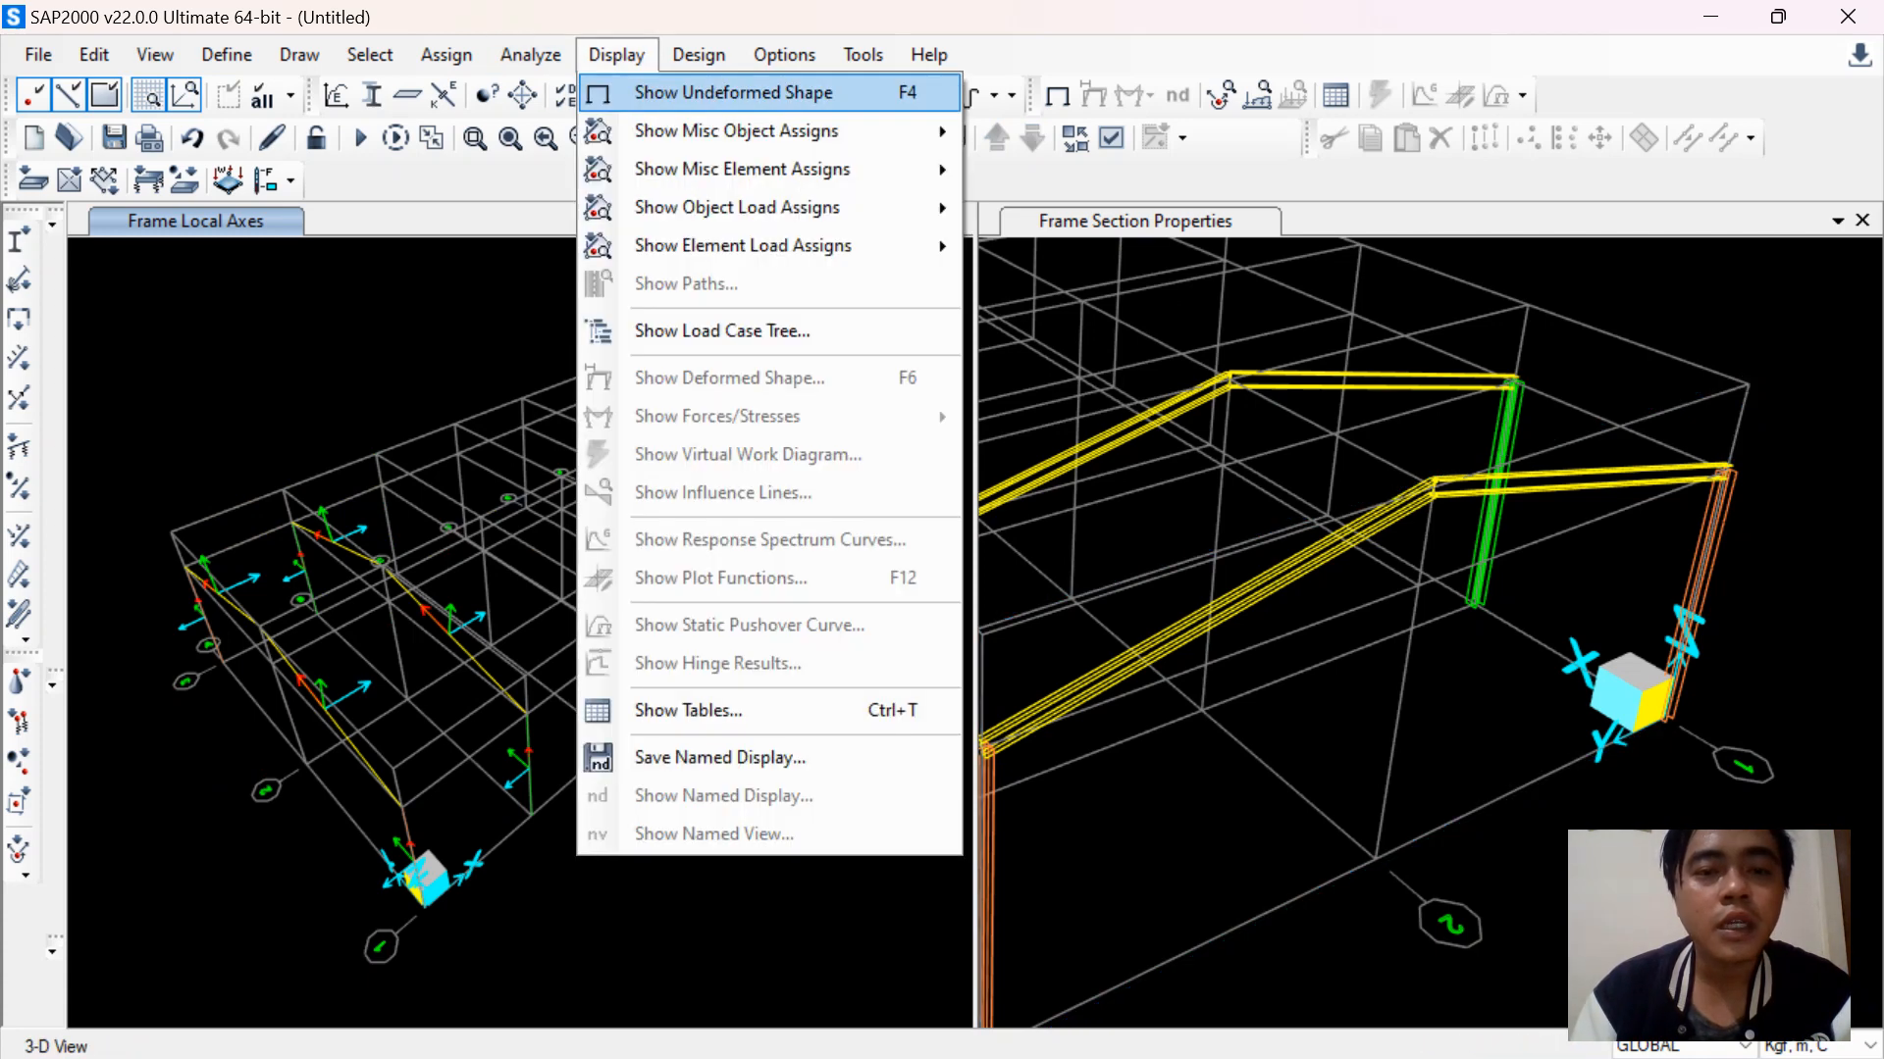
{"action": "left_click", "coordinate": [734, 93]}
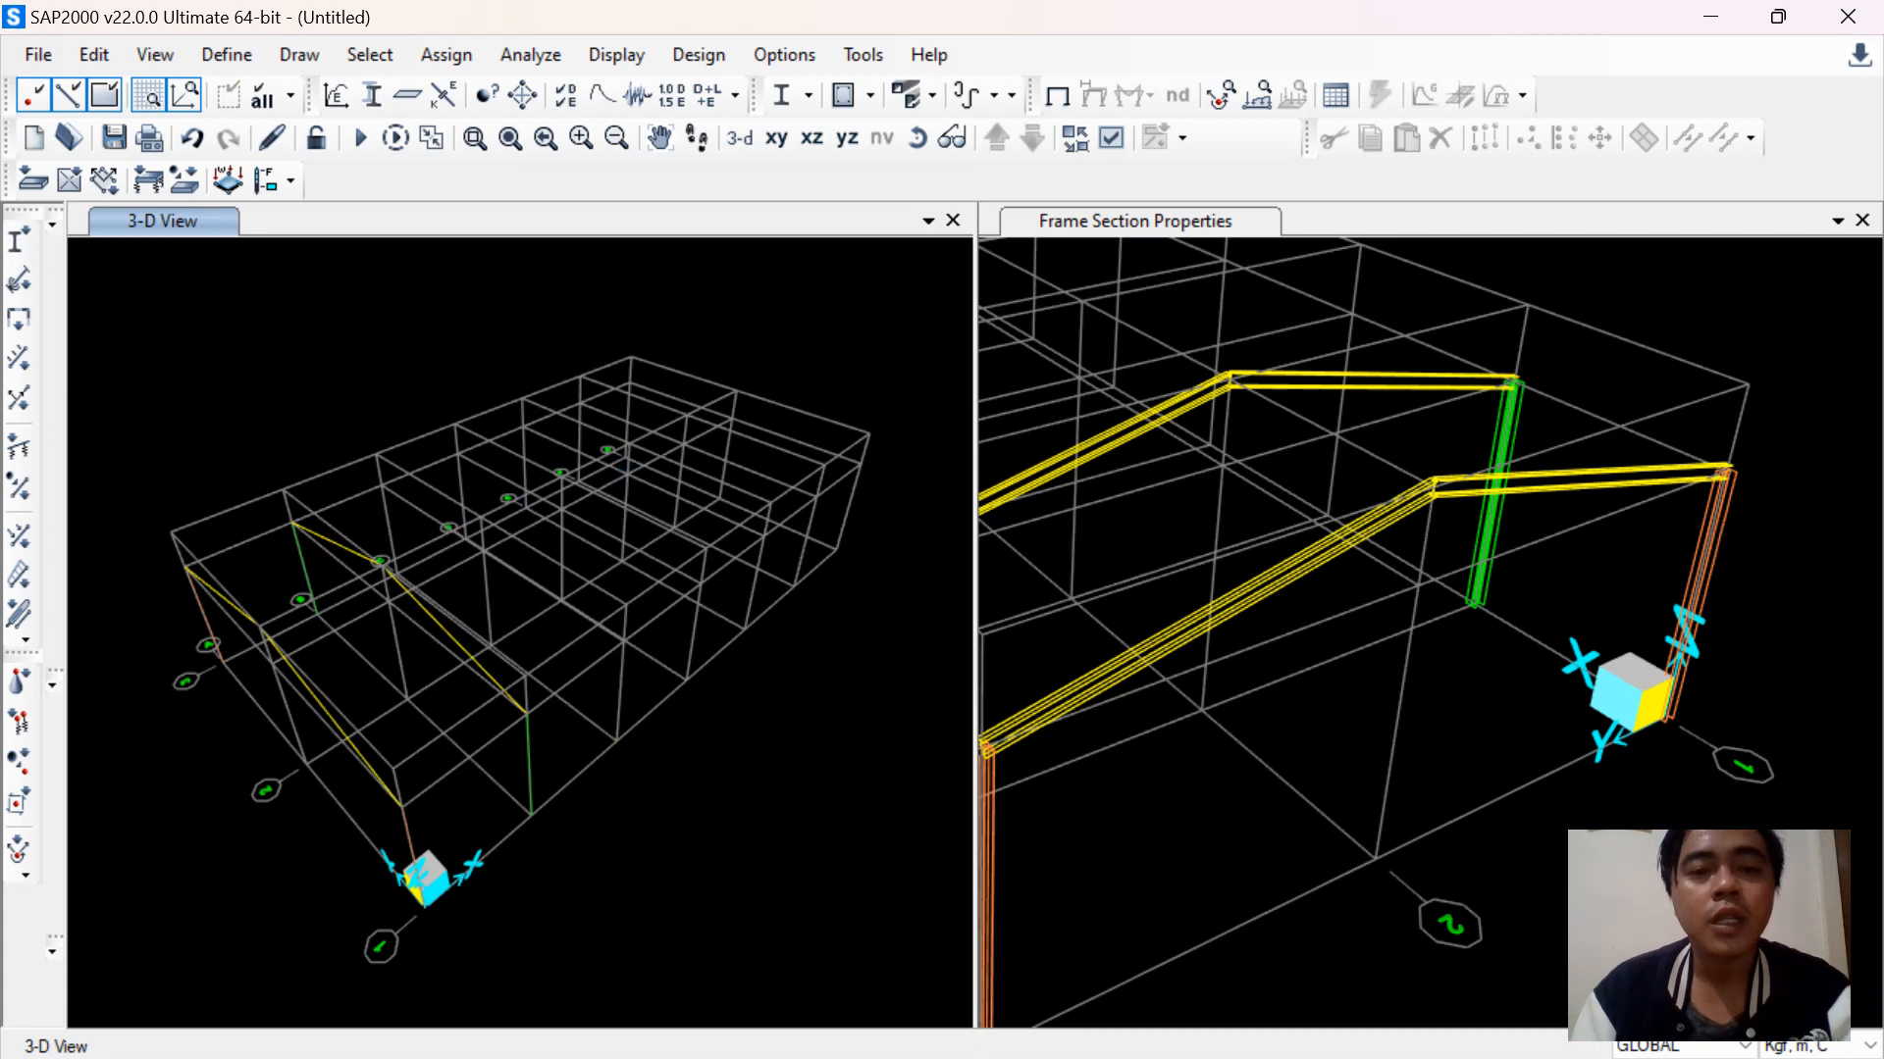
{"action": "left_click", "coordinate": [917, 137]}
{"action": "left_click_drag", "start_coordinate": [490, 687], "coordinate": [607, 634]}
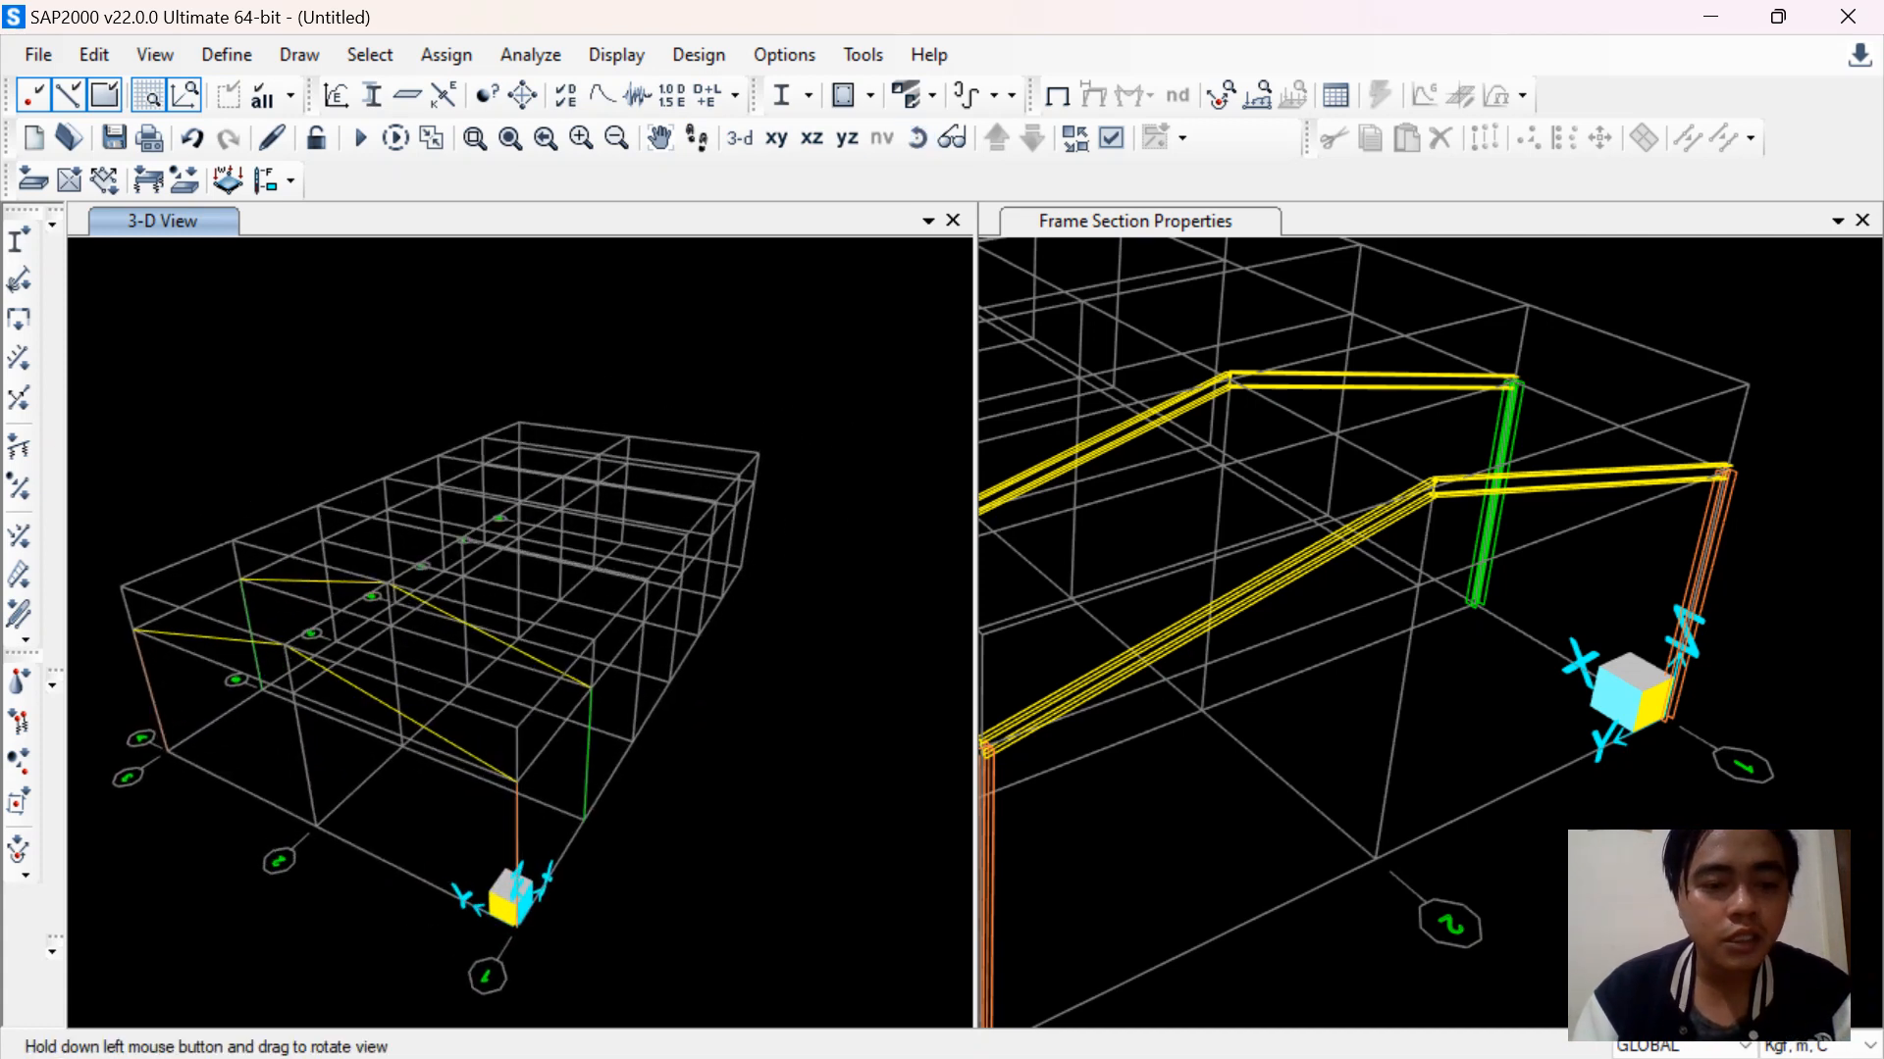
Switch to the WAREHOUSE workbook in Excel and look up the rafter's segment division (Pembagian segmen) in the member length calculation
{"action": "left_click", "coordinate": [1299, 1024]}
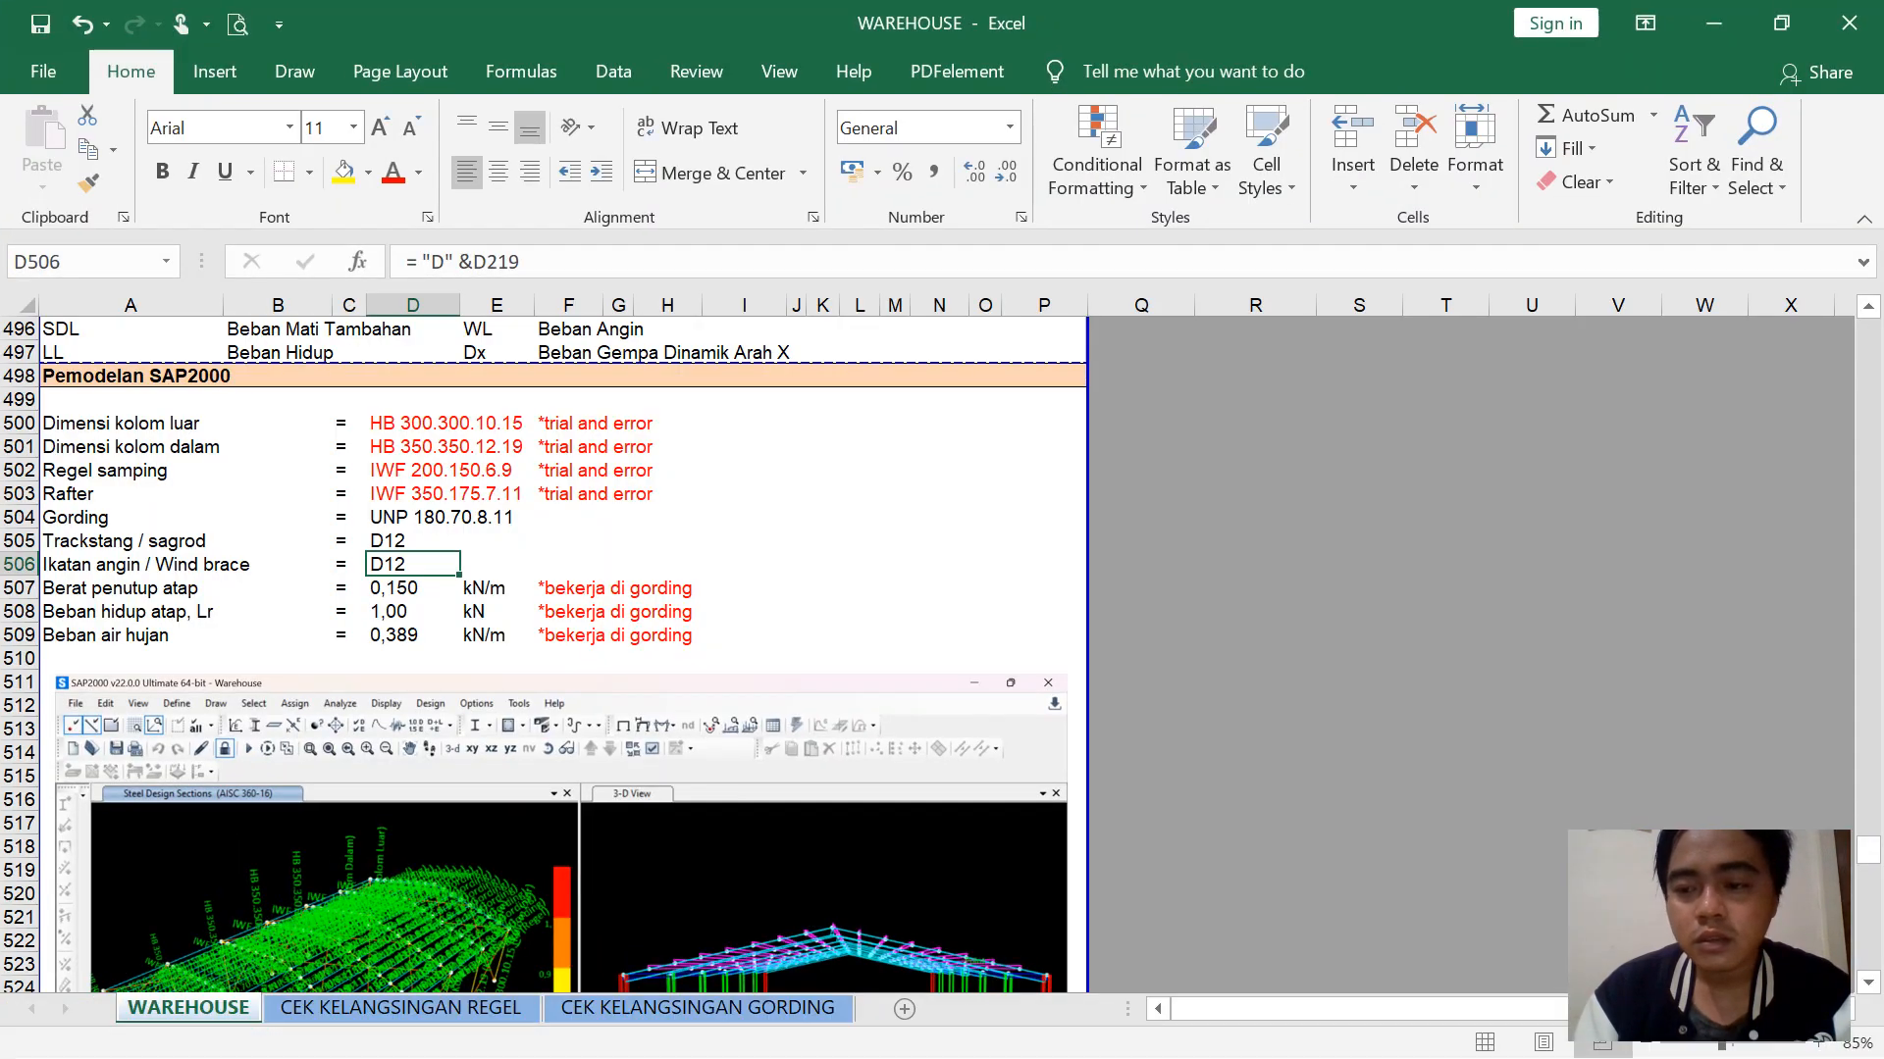
{"action": "scroll", "coordinate": [563, 655], "scroll_direction": "up", "scroll_amount": 20}
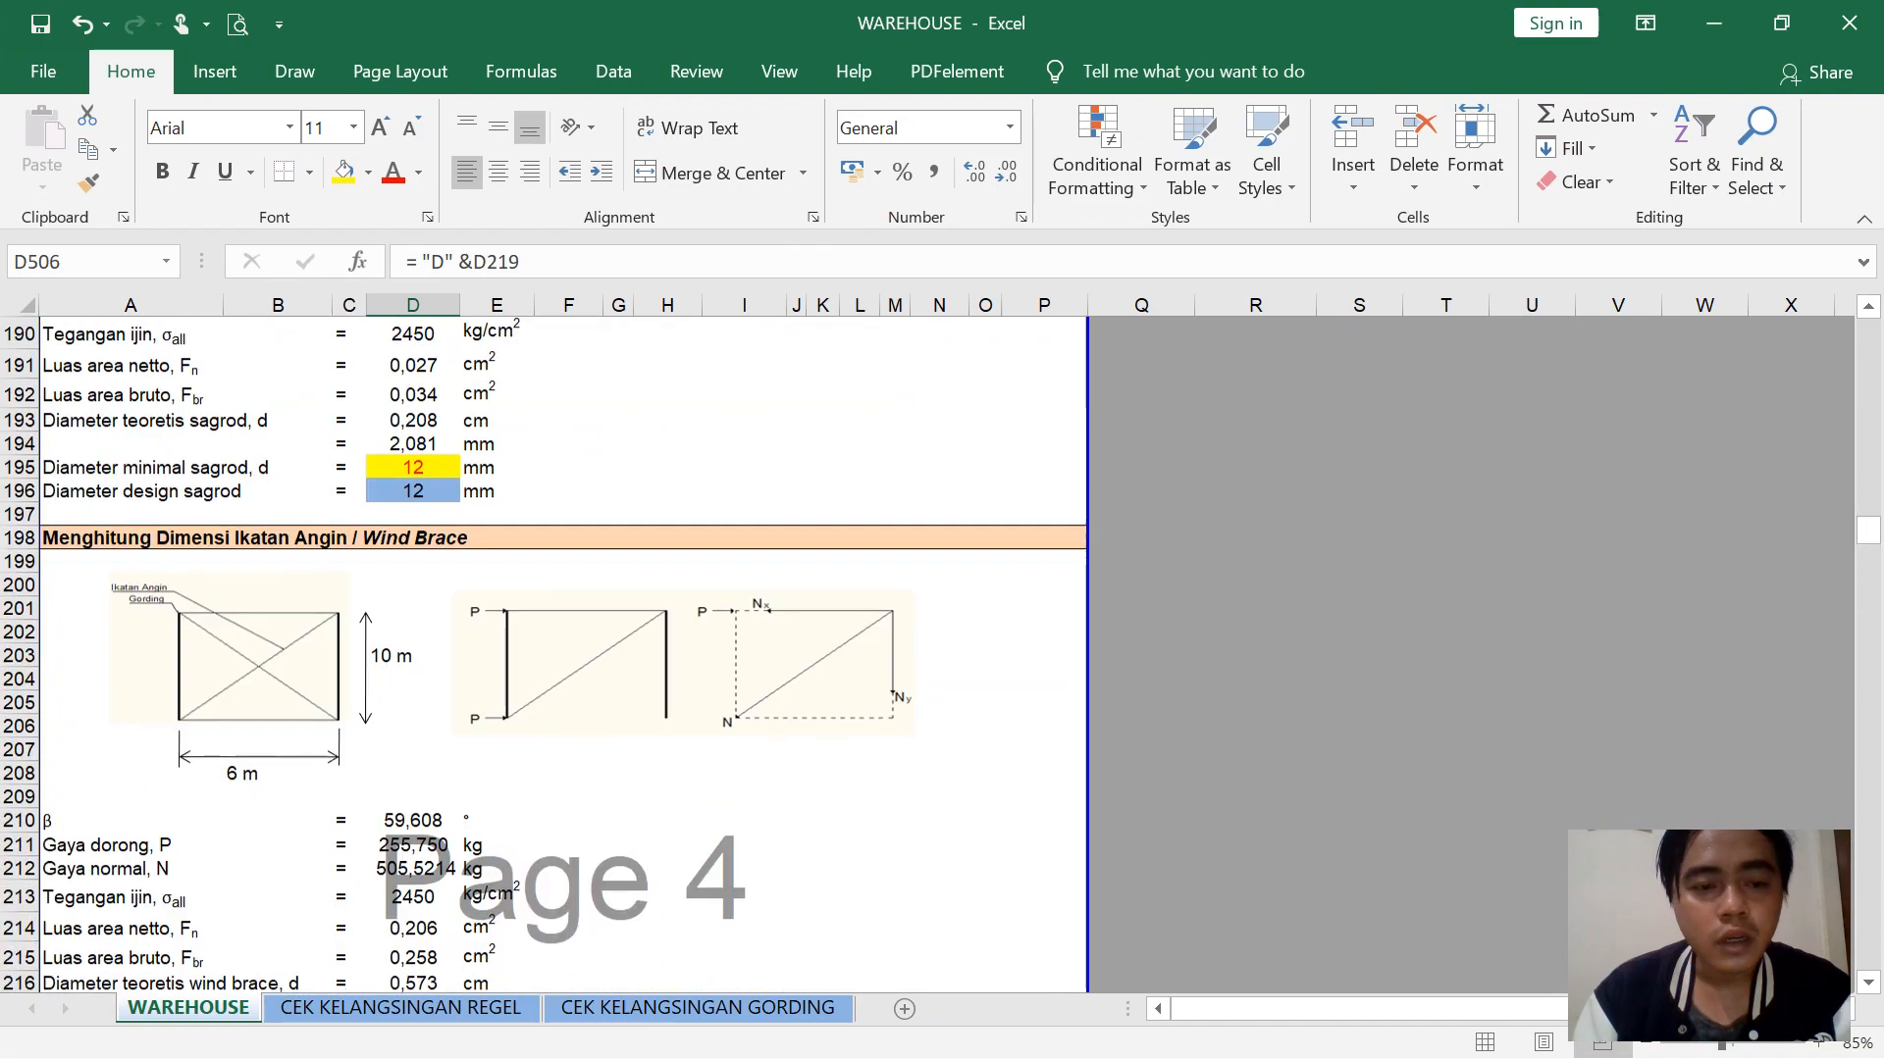
{"action": "scroll", "coordinate": [563, 654], "scroll_direction": "down", "scroll_amount": 2}
{"action": "scroll", "coordinate": [563, 654], "scroll_direction": "up", "scroll_amount": 12}
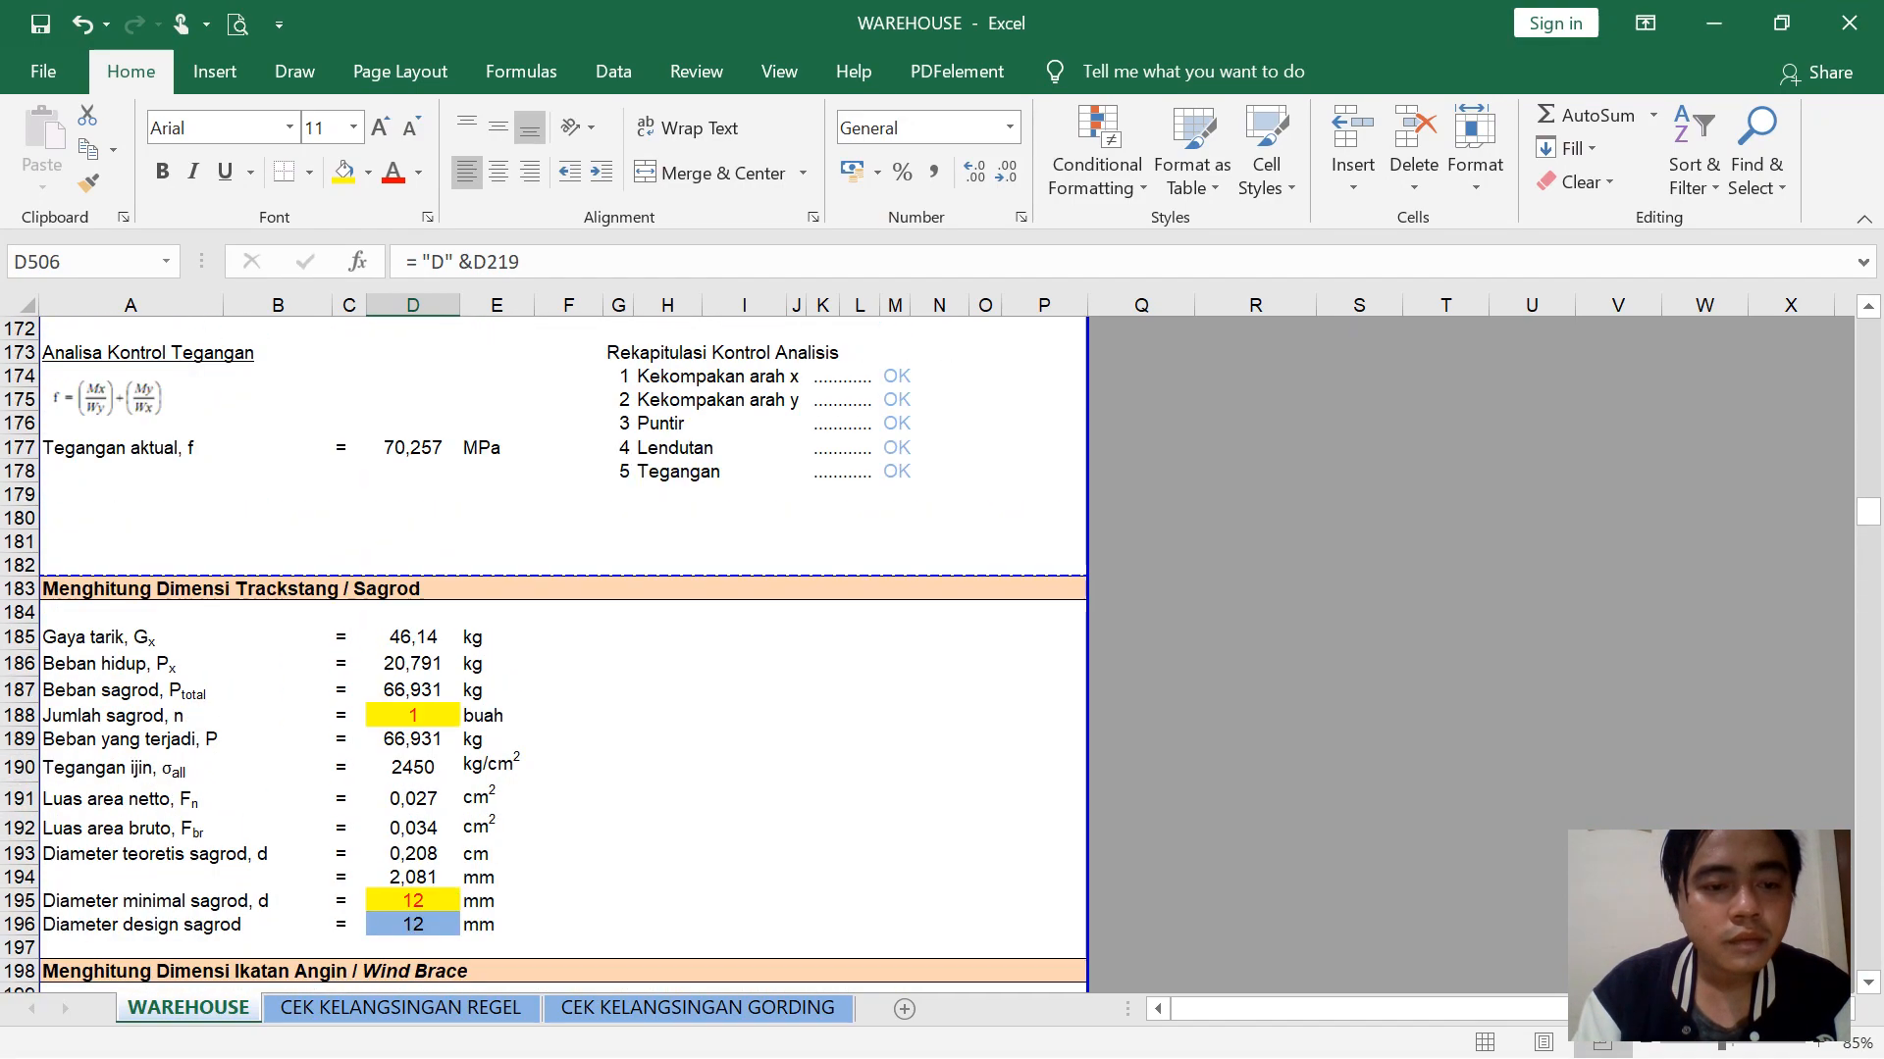
{"action": "scroll", "coordinate": [563, 654], "scroll_direction": "up", "scroll_amount": 20}
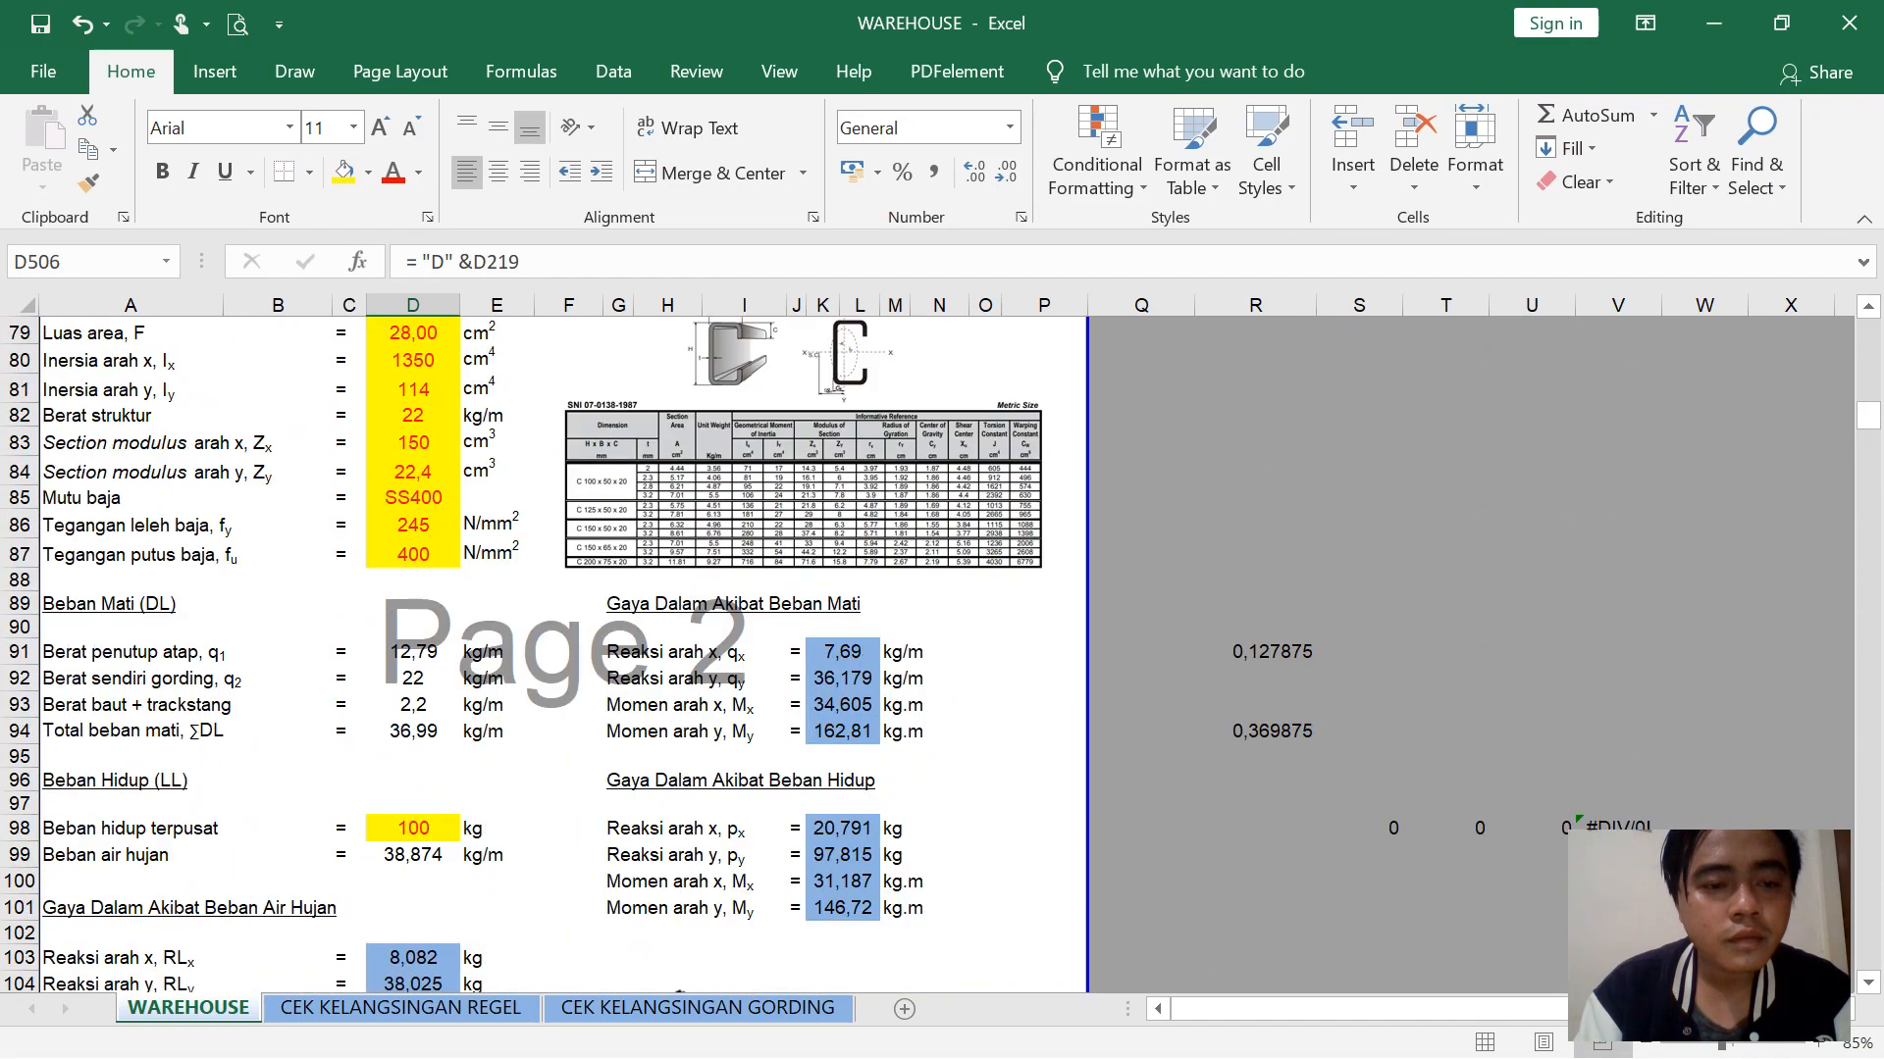
{"action": "scroll", "coordinate": [563, 654], "scroll_direction": "up", "scroll_amount": 1}
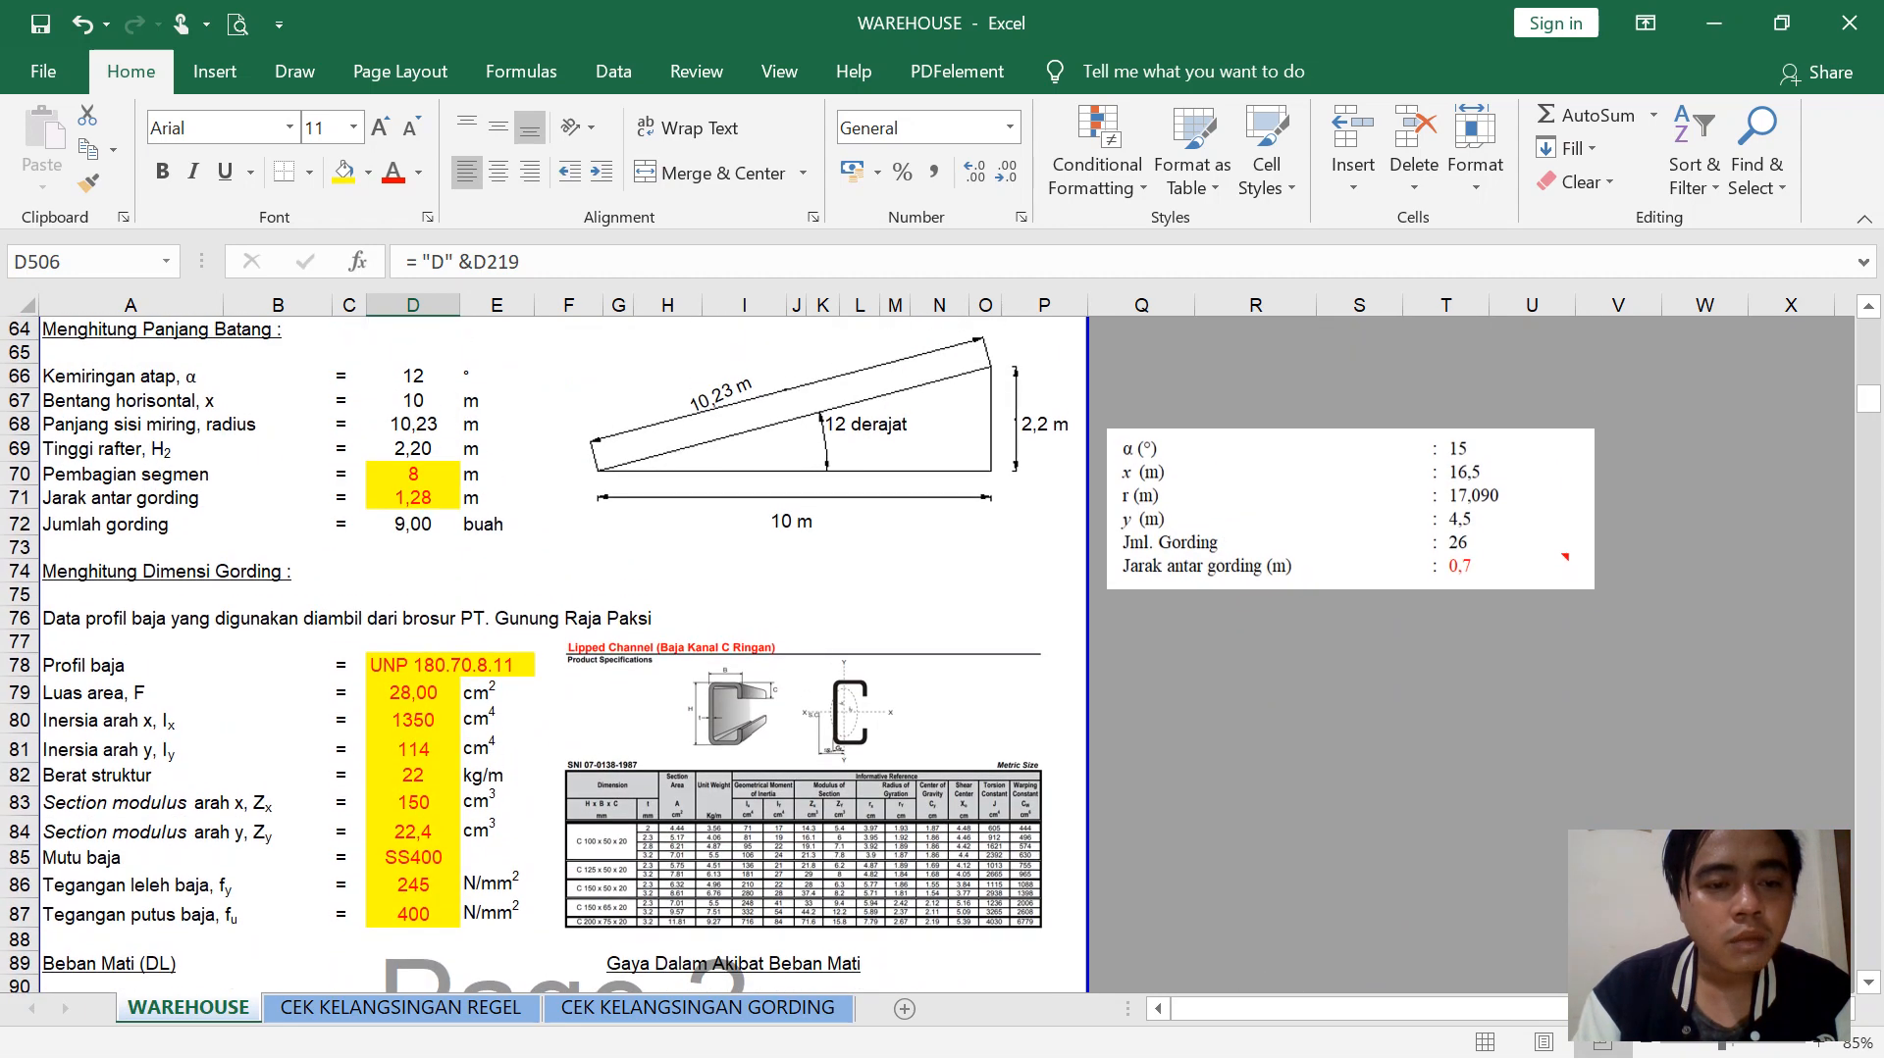
{"action": "left_click", "coordinate": [413, 831]}
{"action": "left_click", "coordinate": [413, 474]}
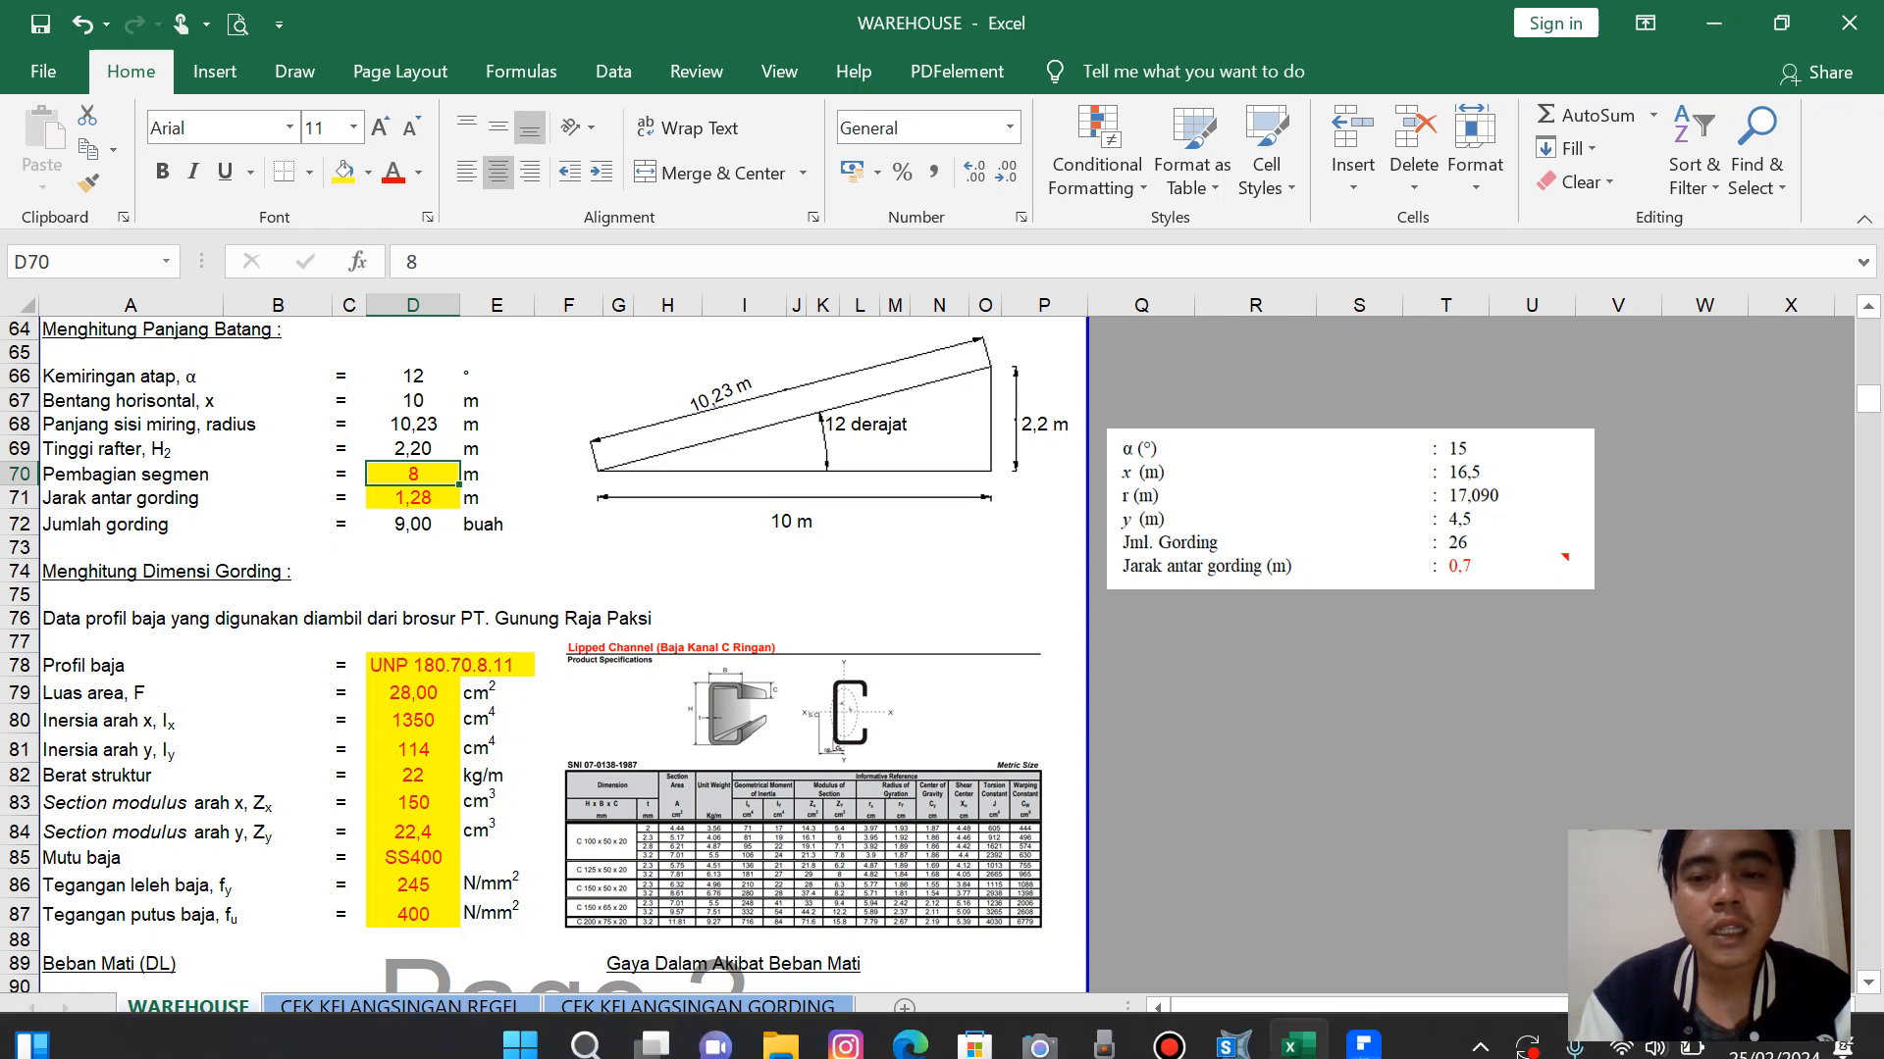
Switch back to SAP2000 and divide one rafter of each portal frame, on opposite roof slopes, into 8 frames
{"action": "mouse_move", "coordinate": [1297, 1025]}
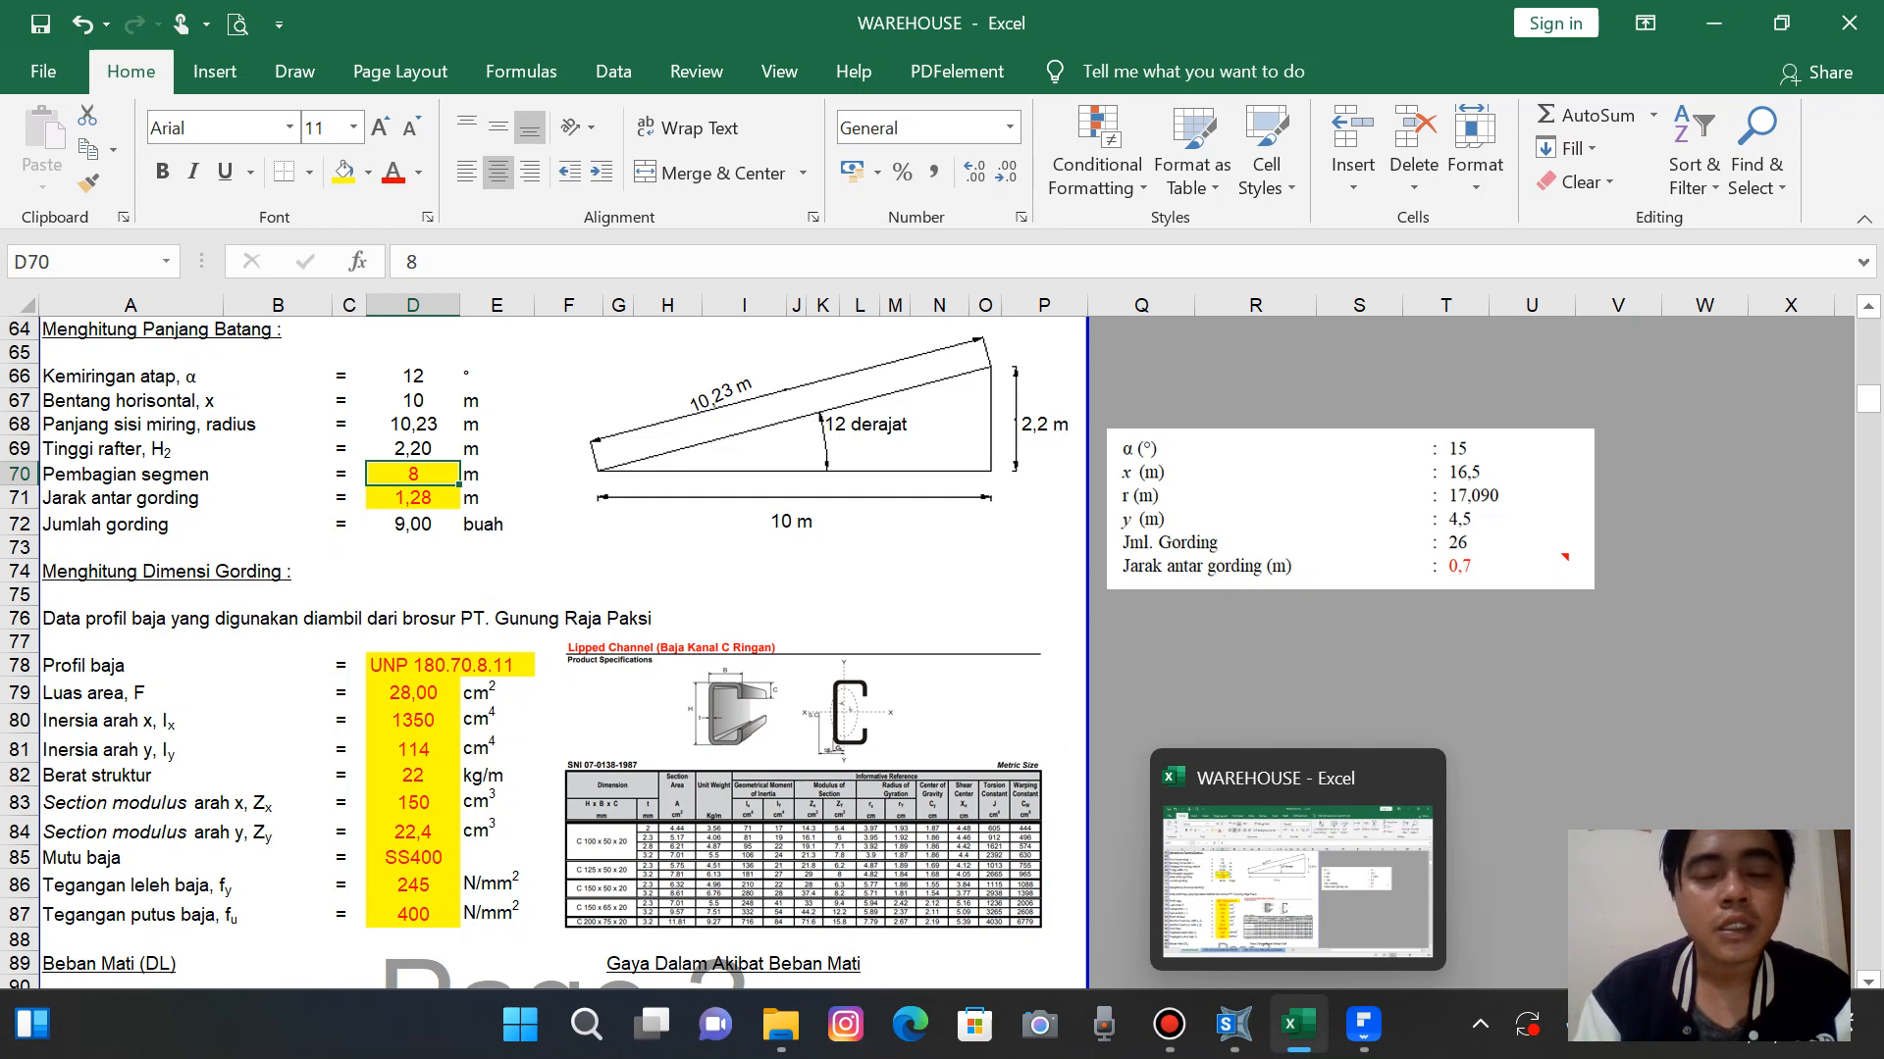
{"action": "left_click", "coordinate": [1232, 1025]}
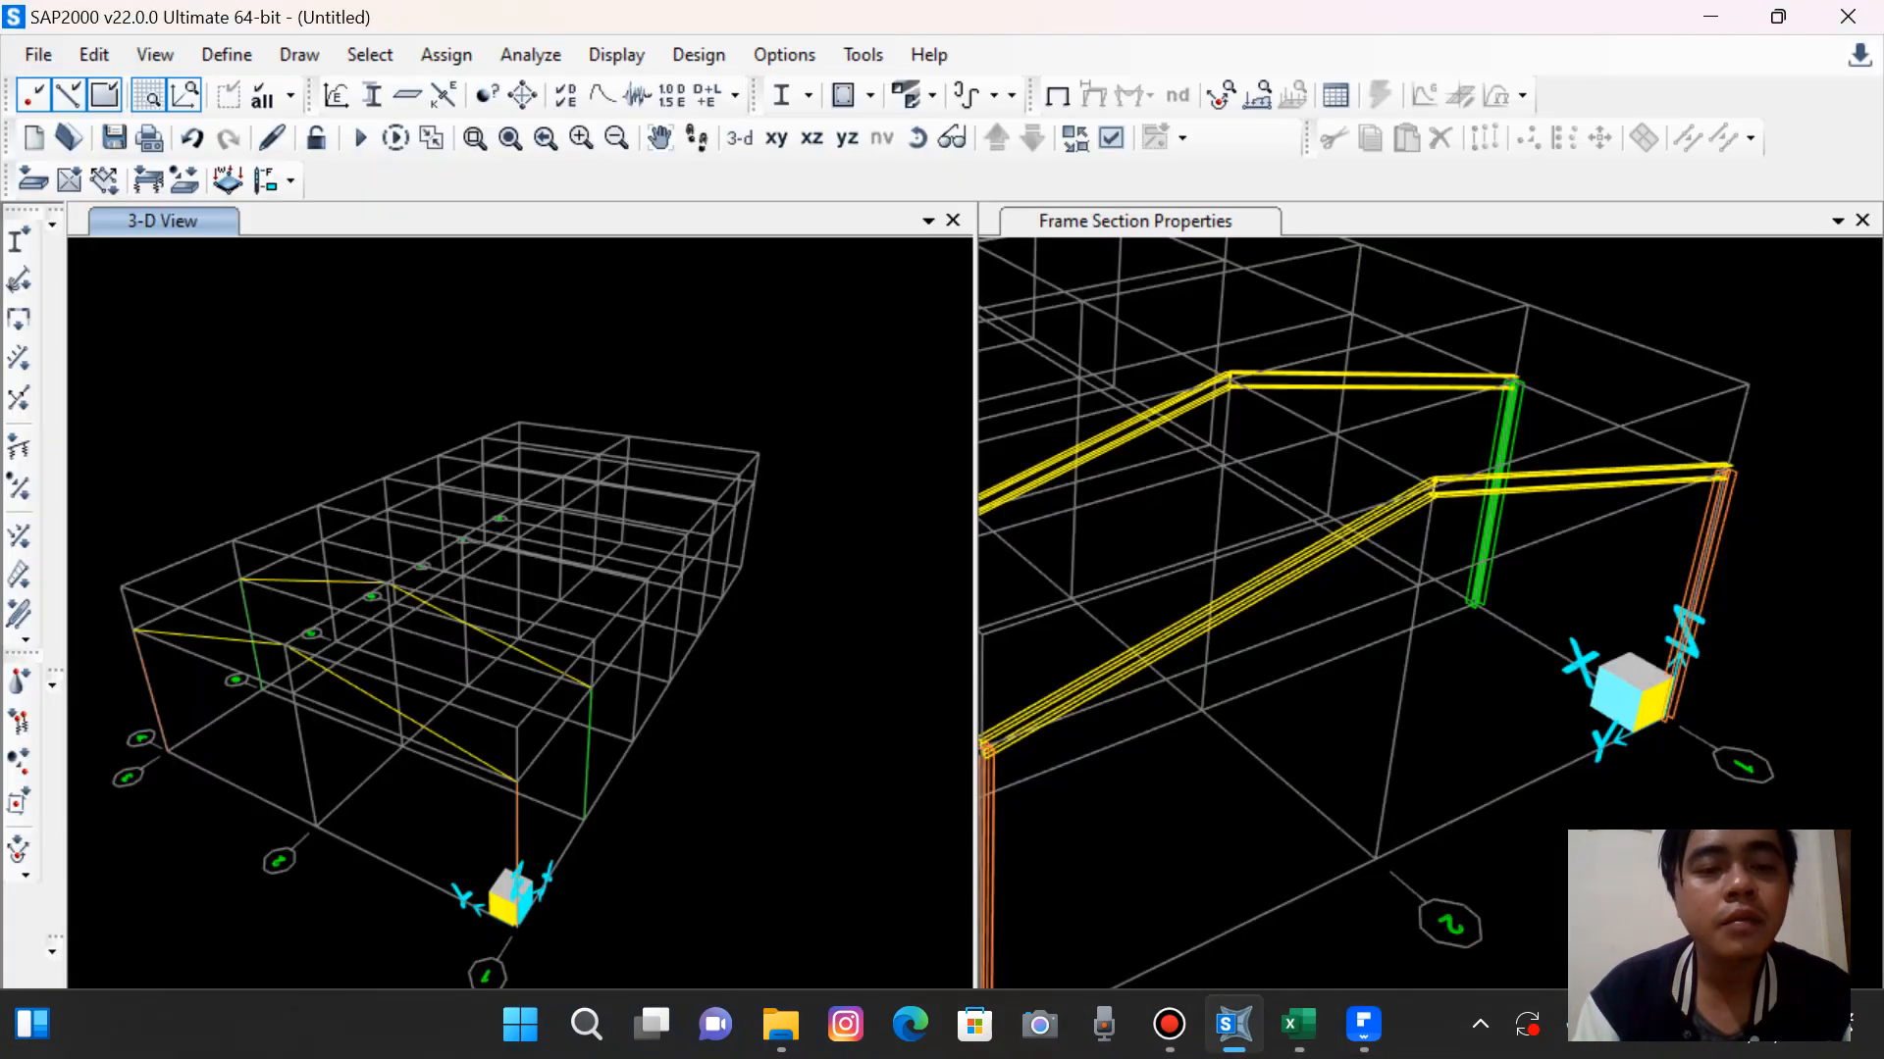
{"action": "left_click", "coordinate": [401, 713]}
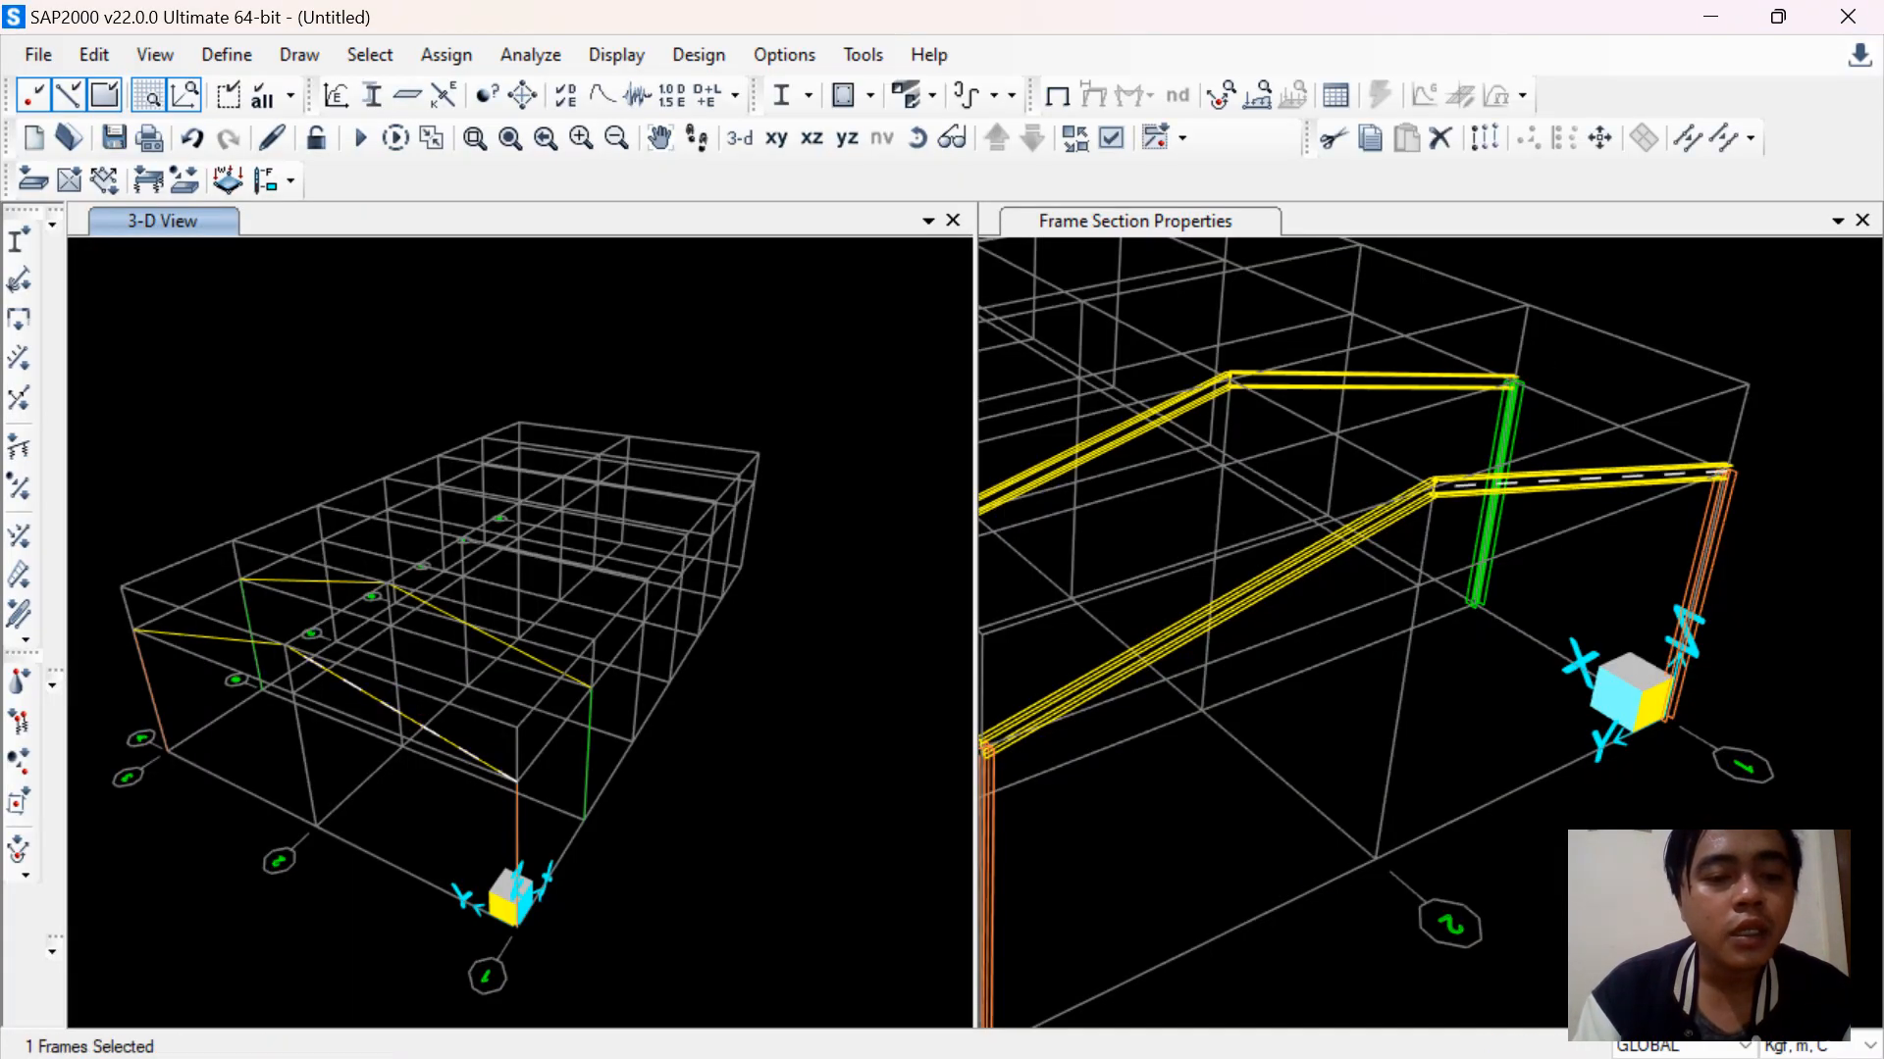
{"action": "left_click", "coordinate": [314, 580]}
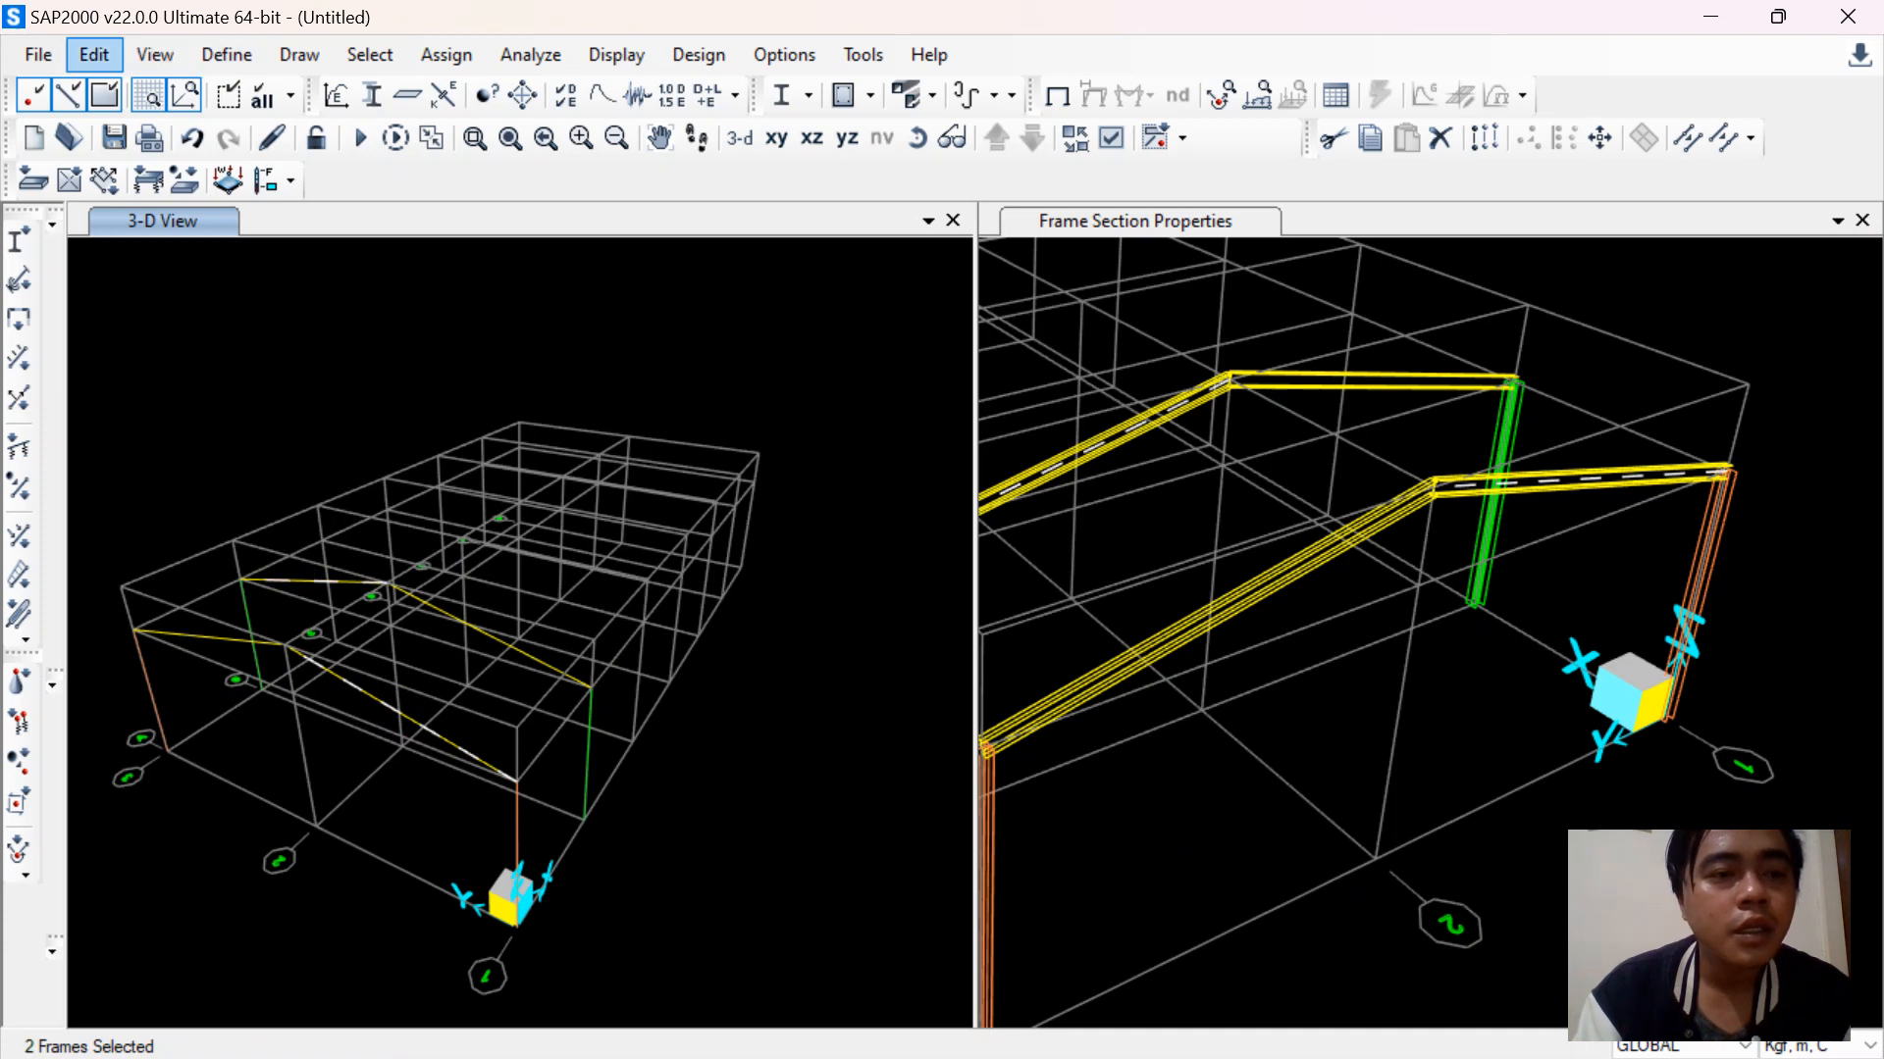
{"action": "left_click", "coordinate": [94, 54]}
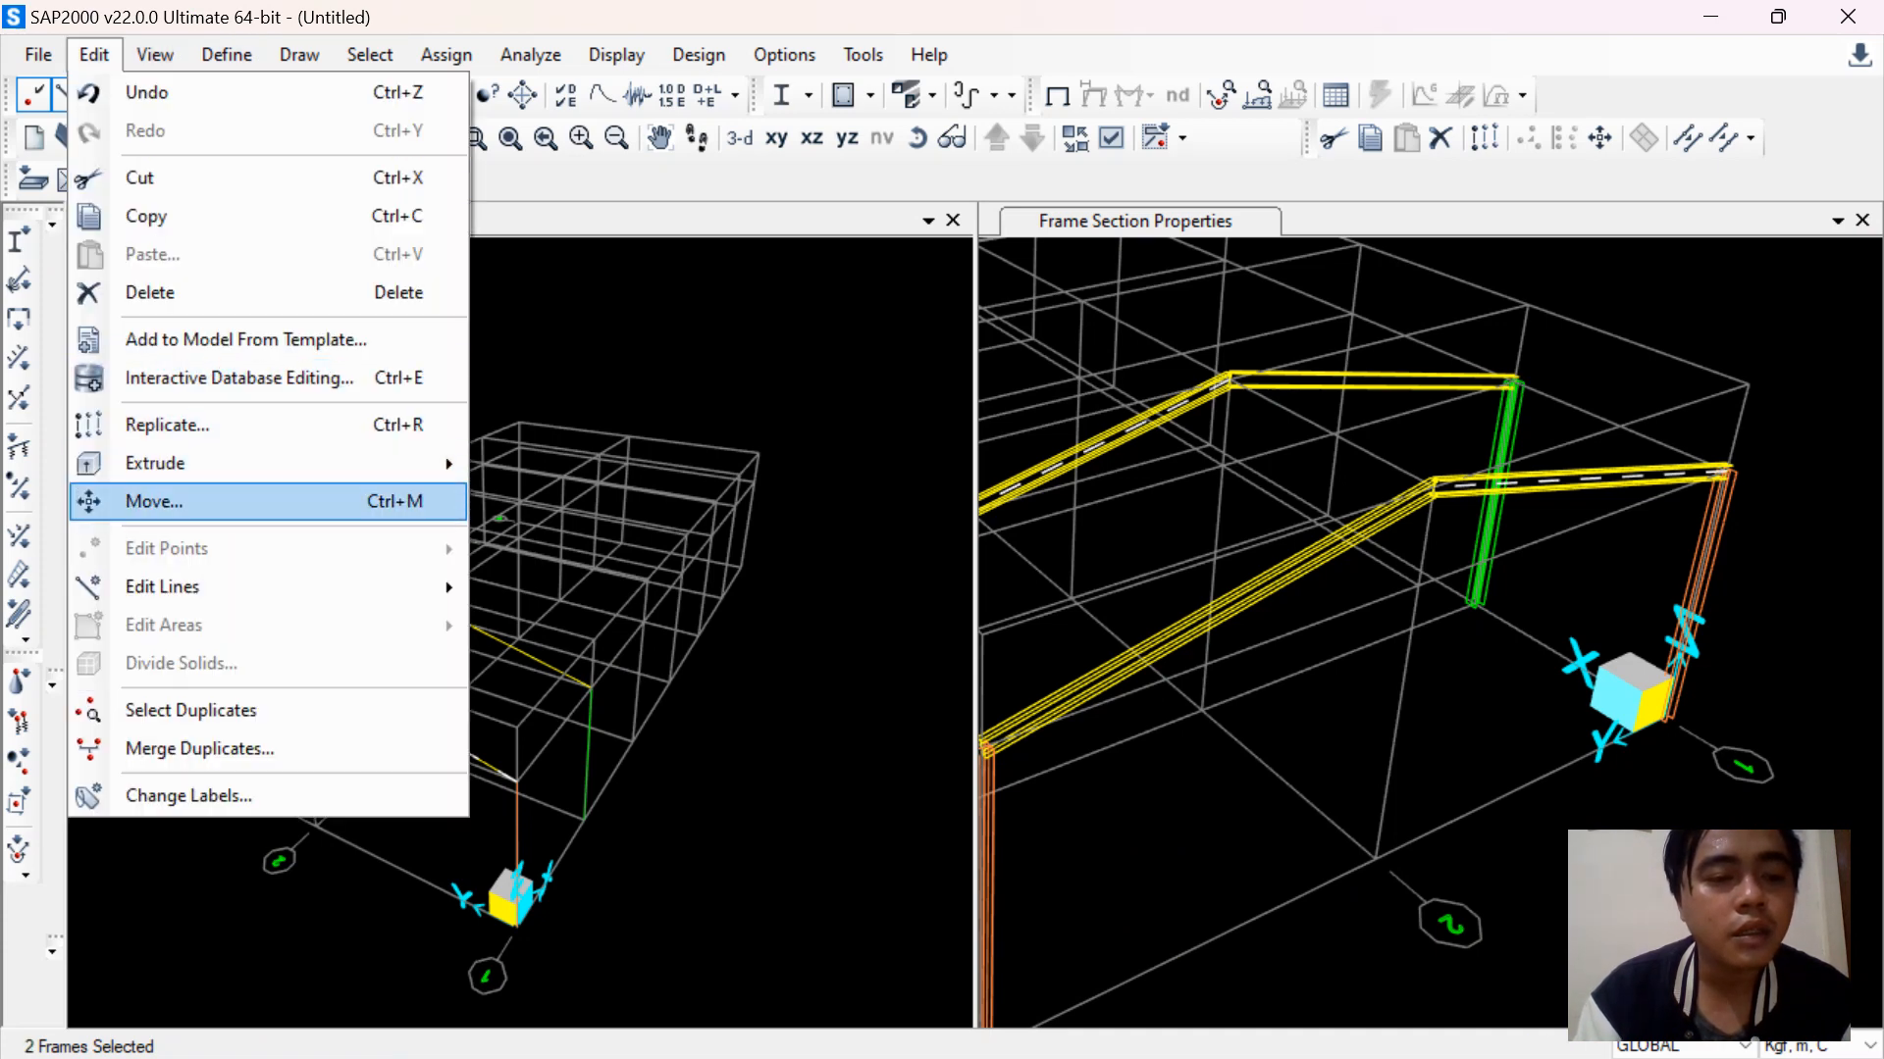
{"action": "mouse_move", "coordinate": [295, 587]}
{"action": "left_click", "coordinate": [579, 589]}
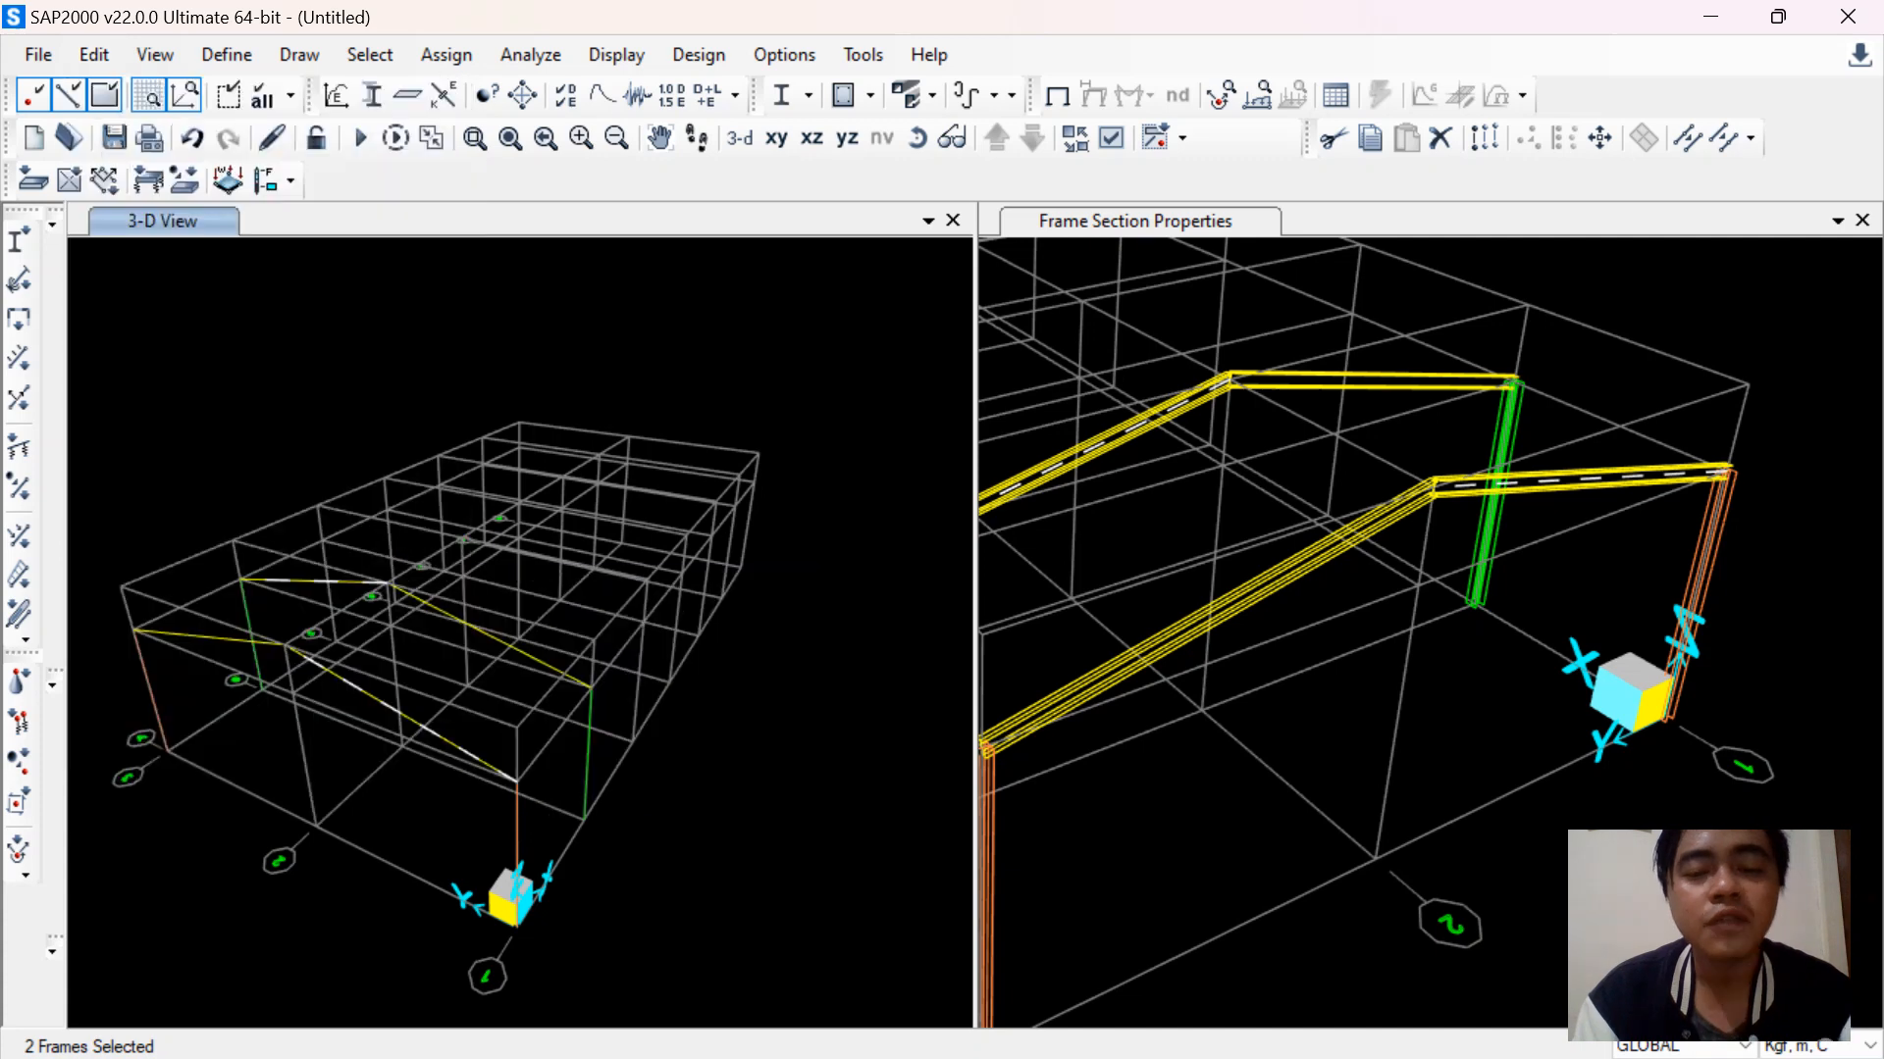
{"action": "double_click", "coordinate": [1268, 313]}
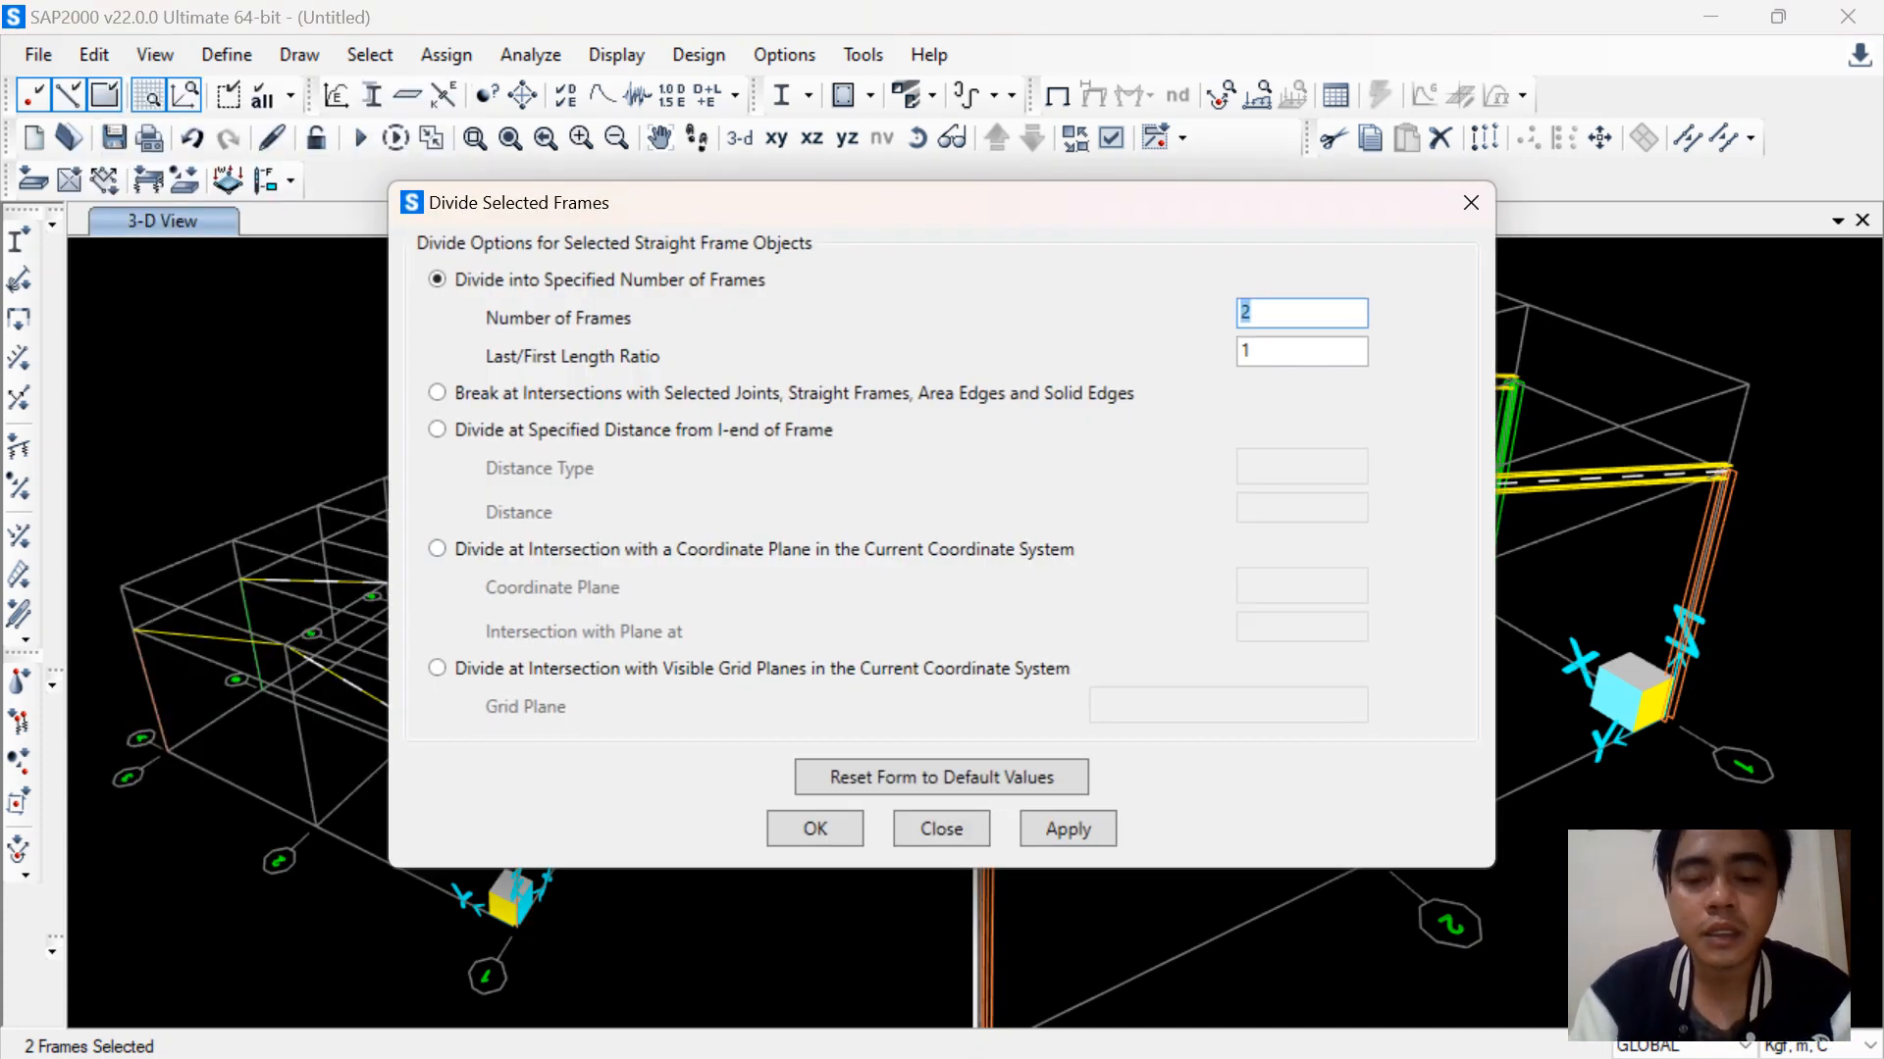
{"action": "key", "text": "Return"}
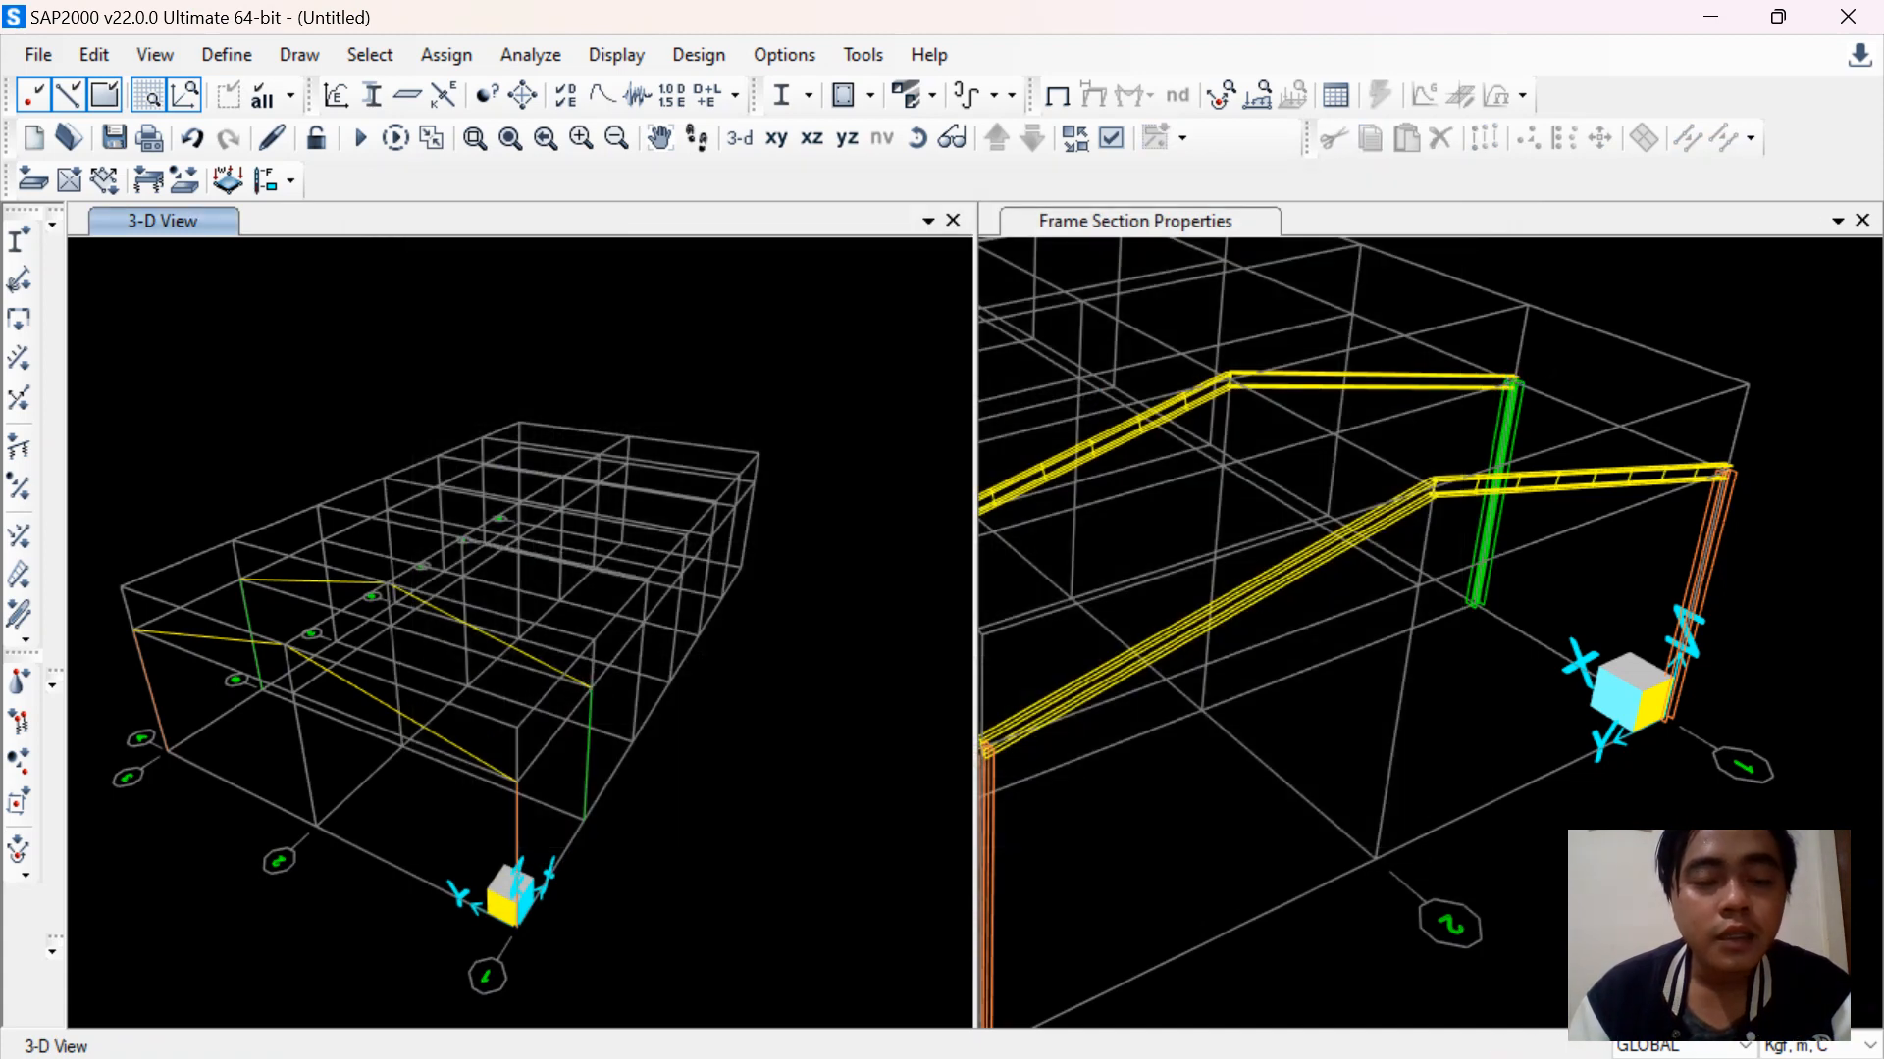
Make the joints visible in the undeformed 3-D view and return its view type to Standard after trying Extrude
{"action": "left_click", "coordinate": [1112, 138]}
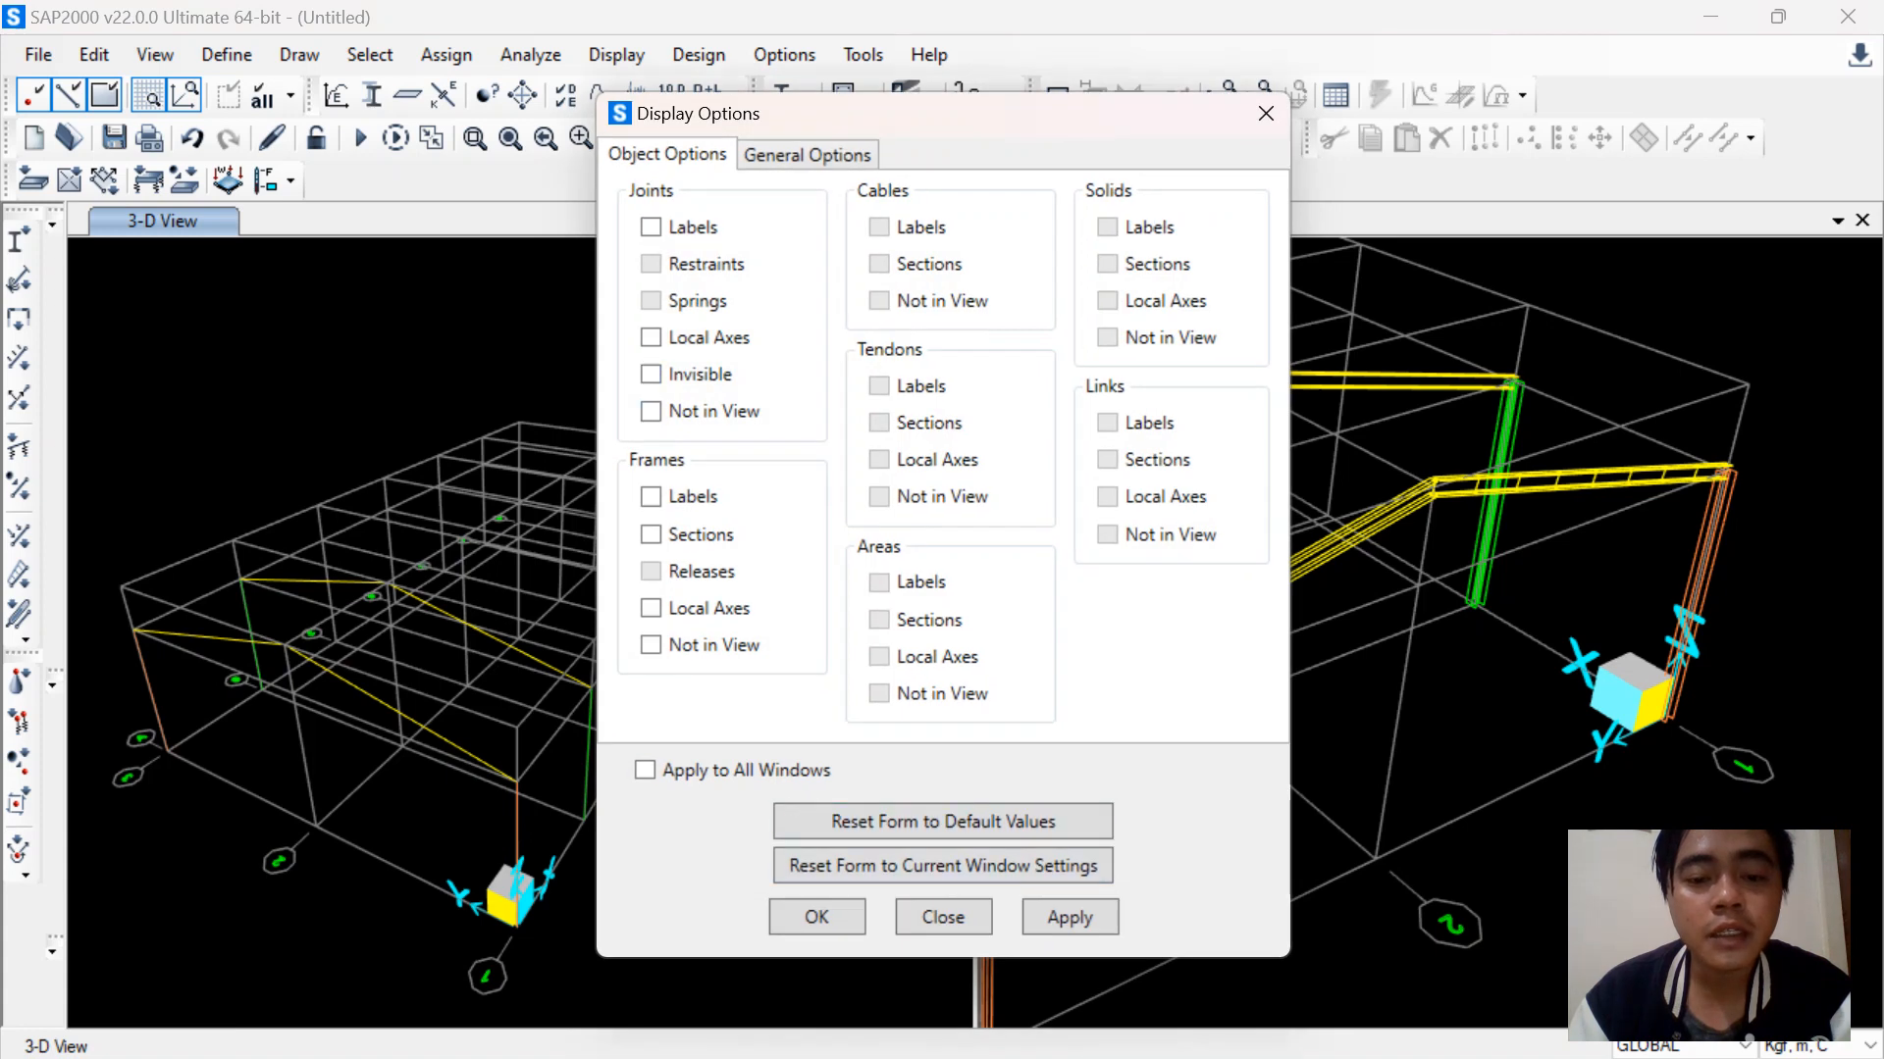
{"action": "left_click", "coordinate": [816, 918]}
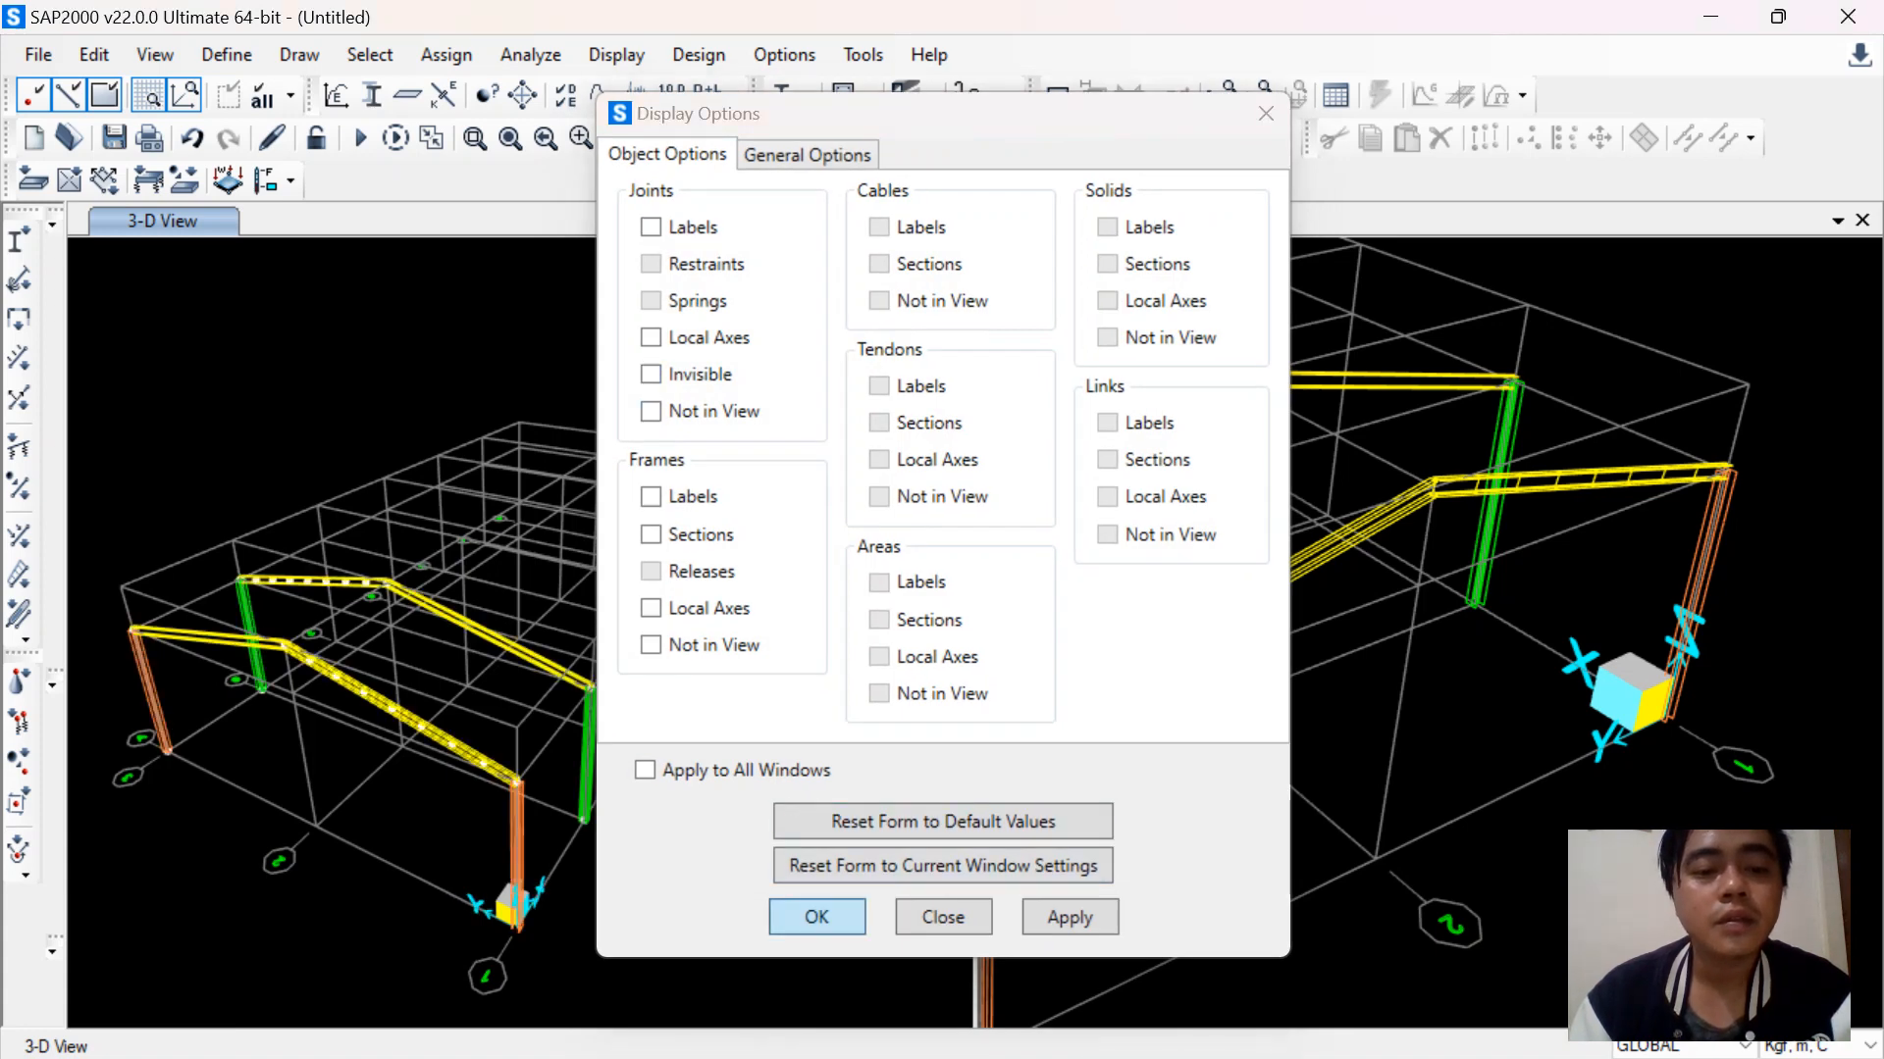
{"action": "left_click", "coordinate": [1112, 137]}
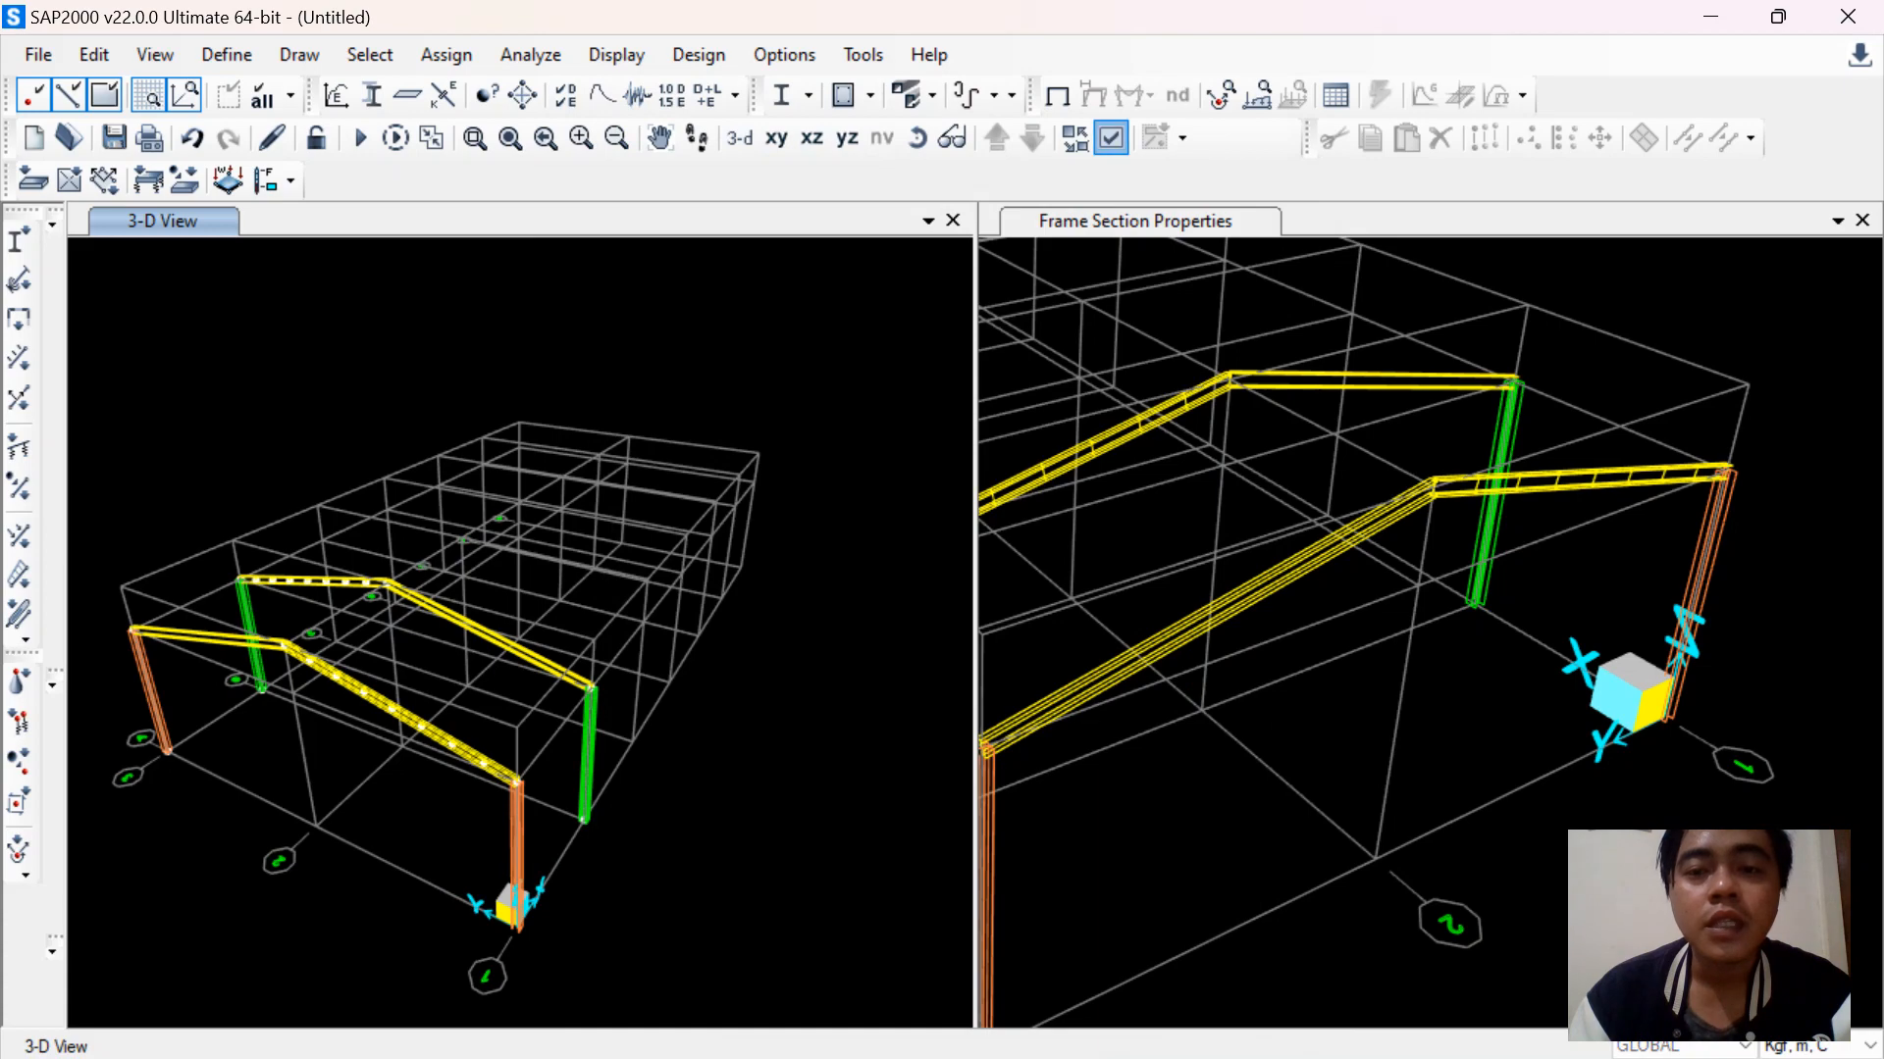
{"action": "left_click", "coordinate": [807, 154]}
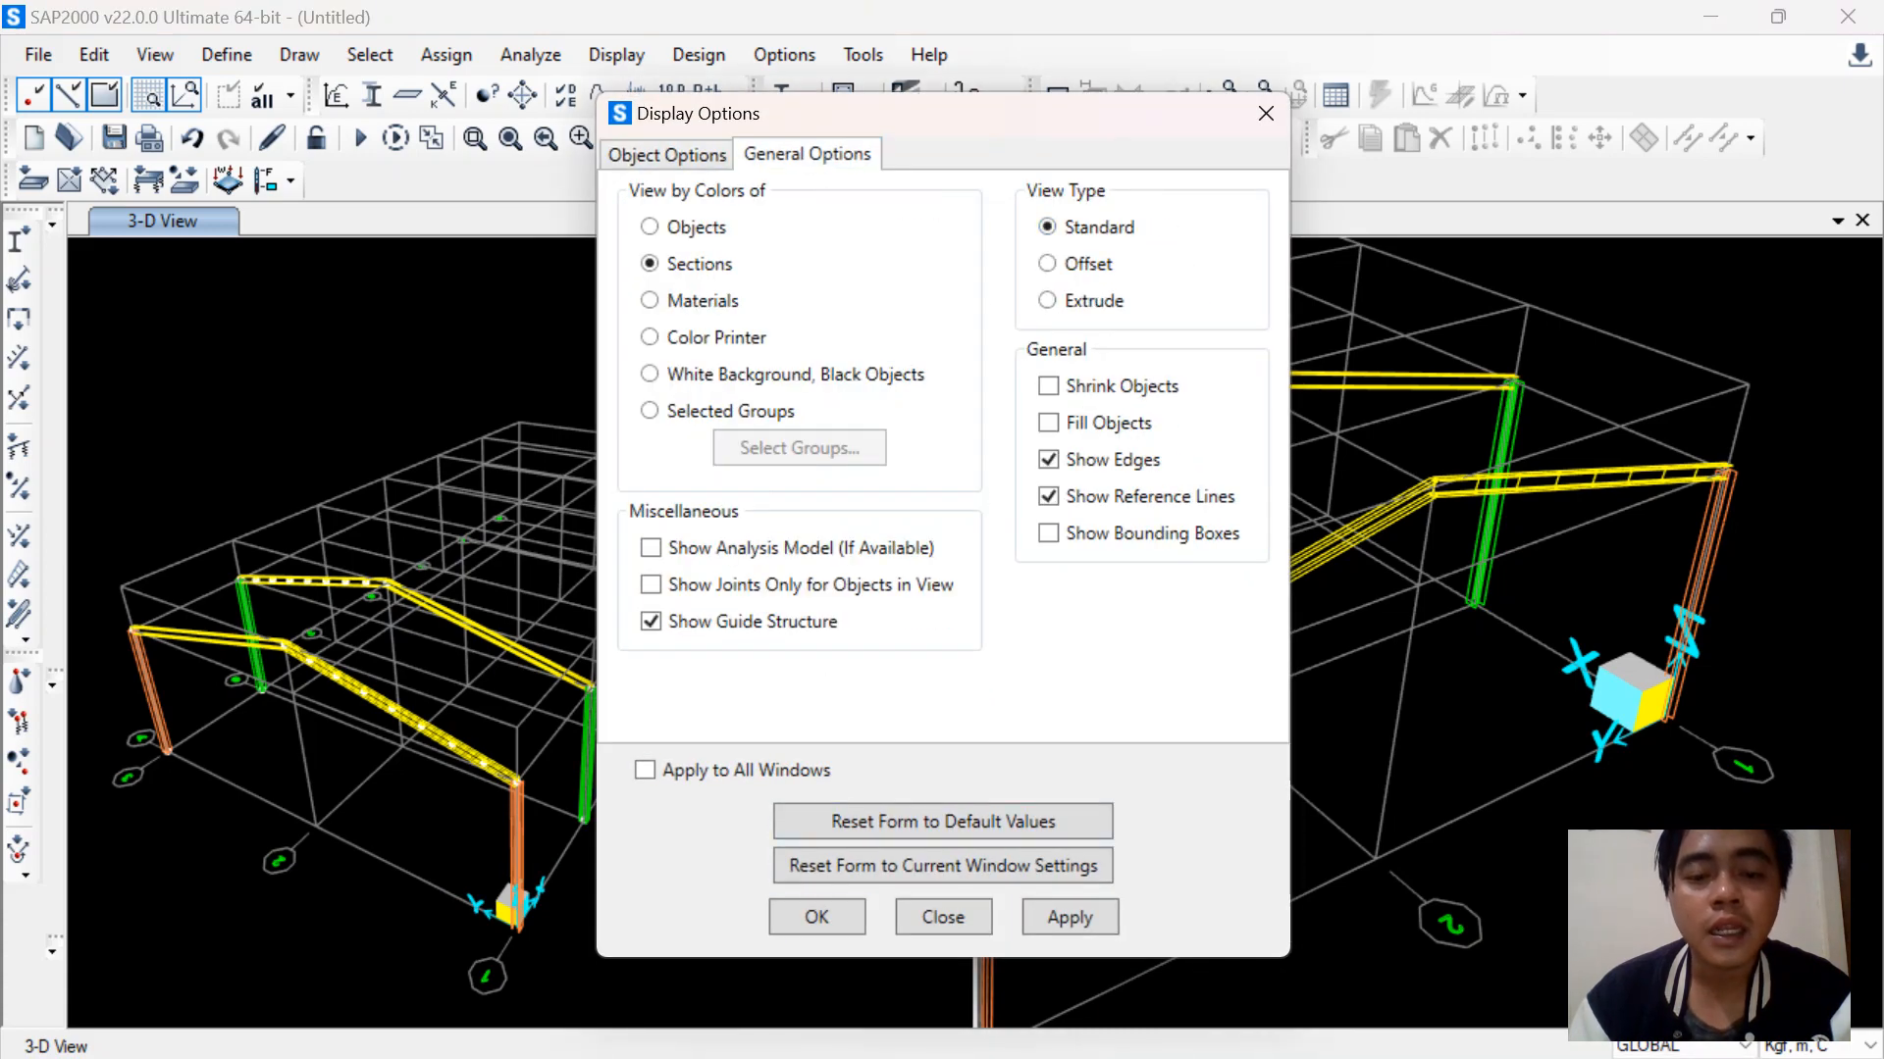
{"action": "left_click", "coordinate": [816, 917]}
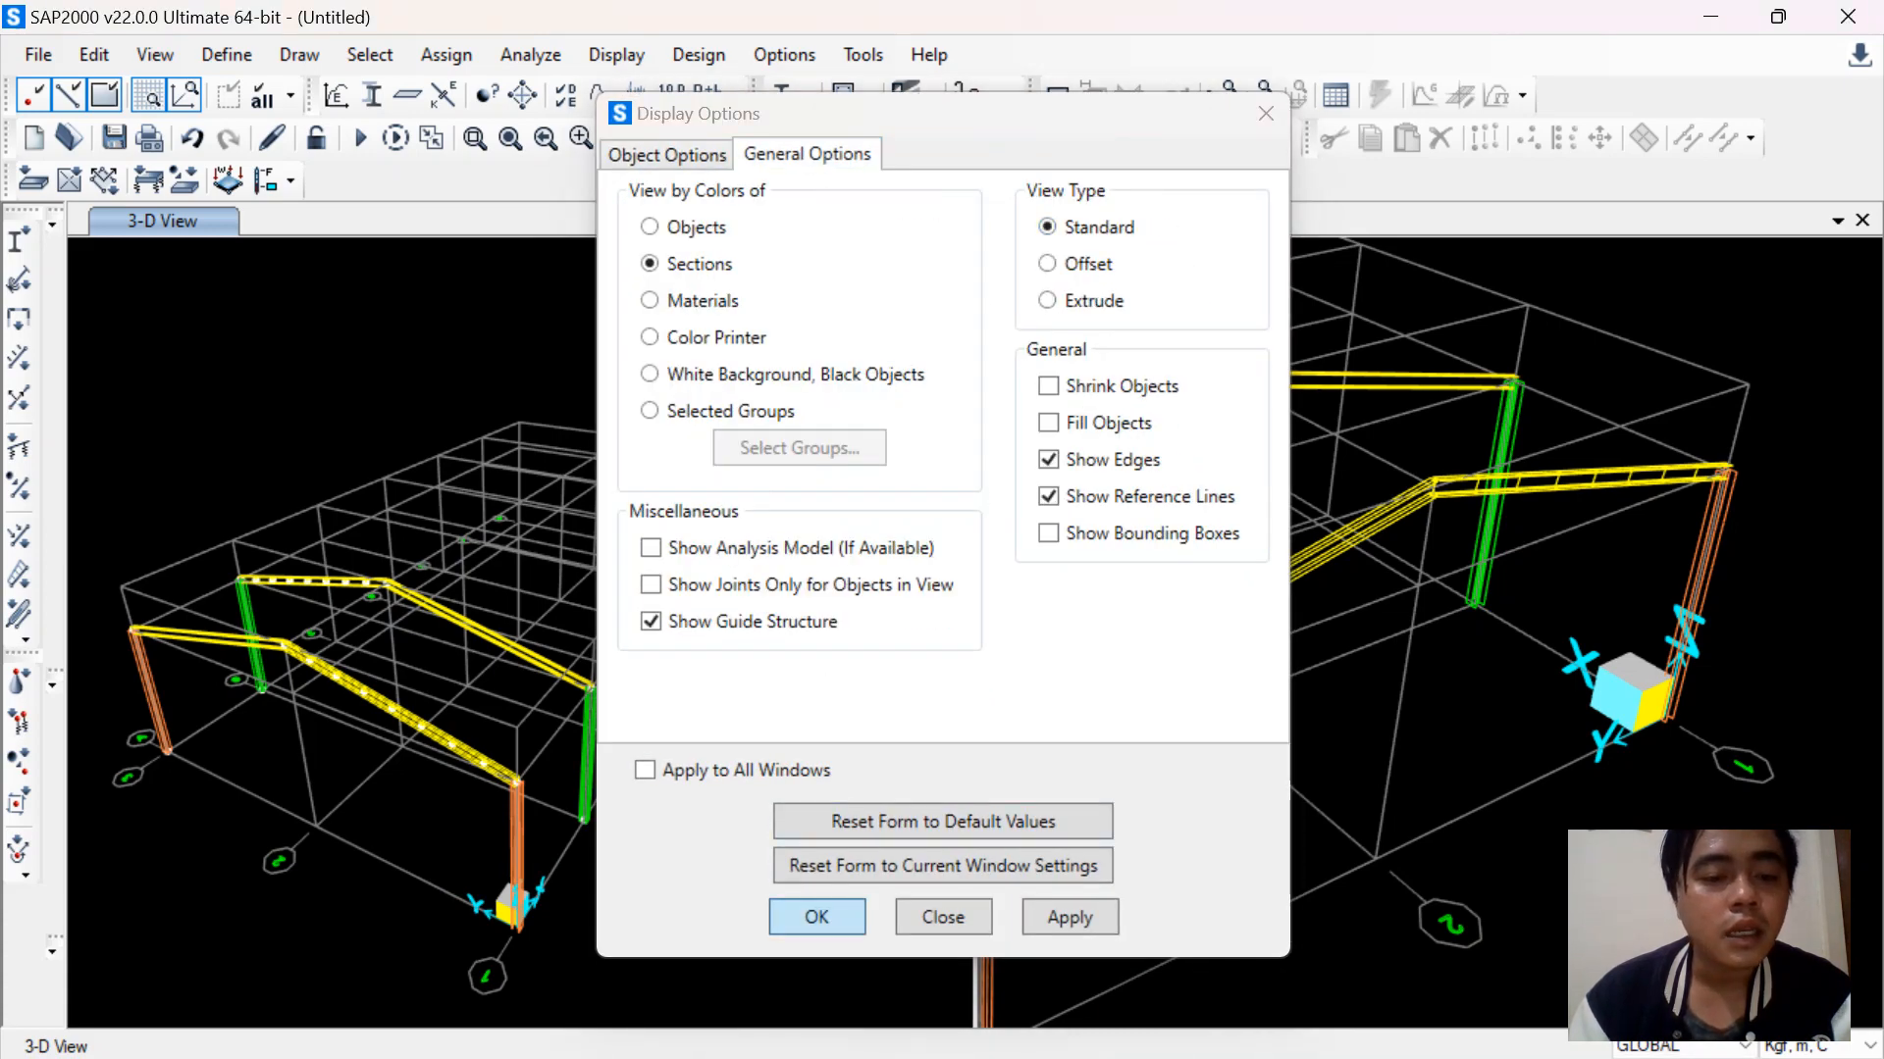
Select the ridge joint and the three division joints nearest to it on the outer frame's divided rafter
{"action": "middle_click_drag", "start_coordinate": [323, 656], "coordinate": [599, 644]}
{"action": "scroll", "coordinate": [598, 645], "scroll_direction": "up", "scroll_amount": 6}
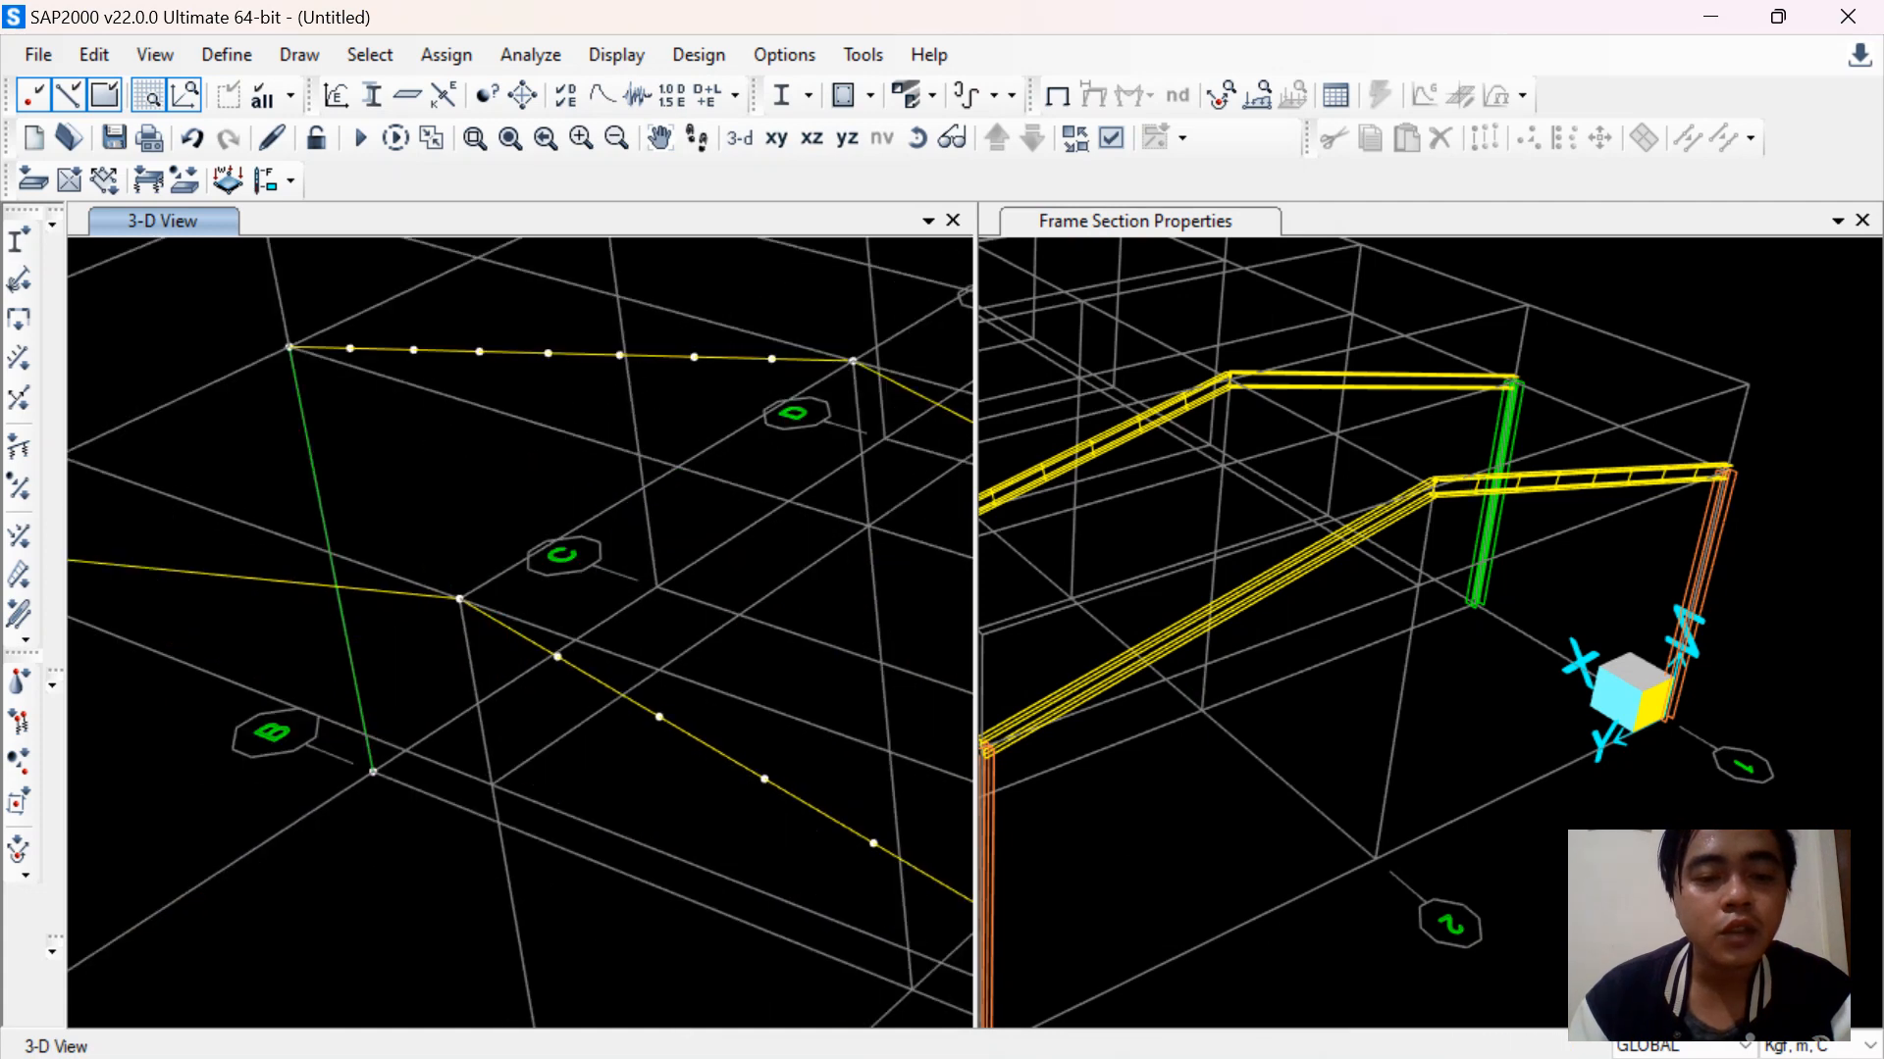
{"action": "left_click", "coordinate": [557, 656]}
{"action": "left_click", "coordinate": [659, 717]}
{"action": "left_click", "coordinate": [764, 778]}
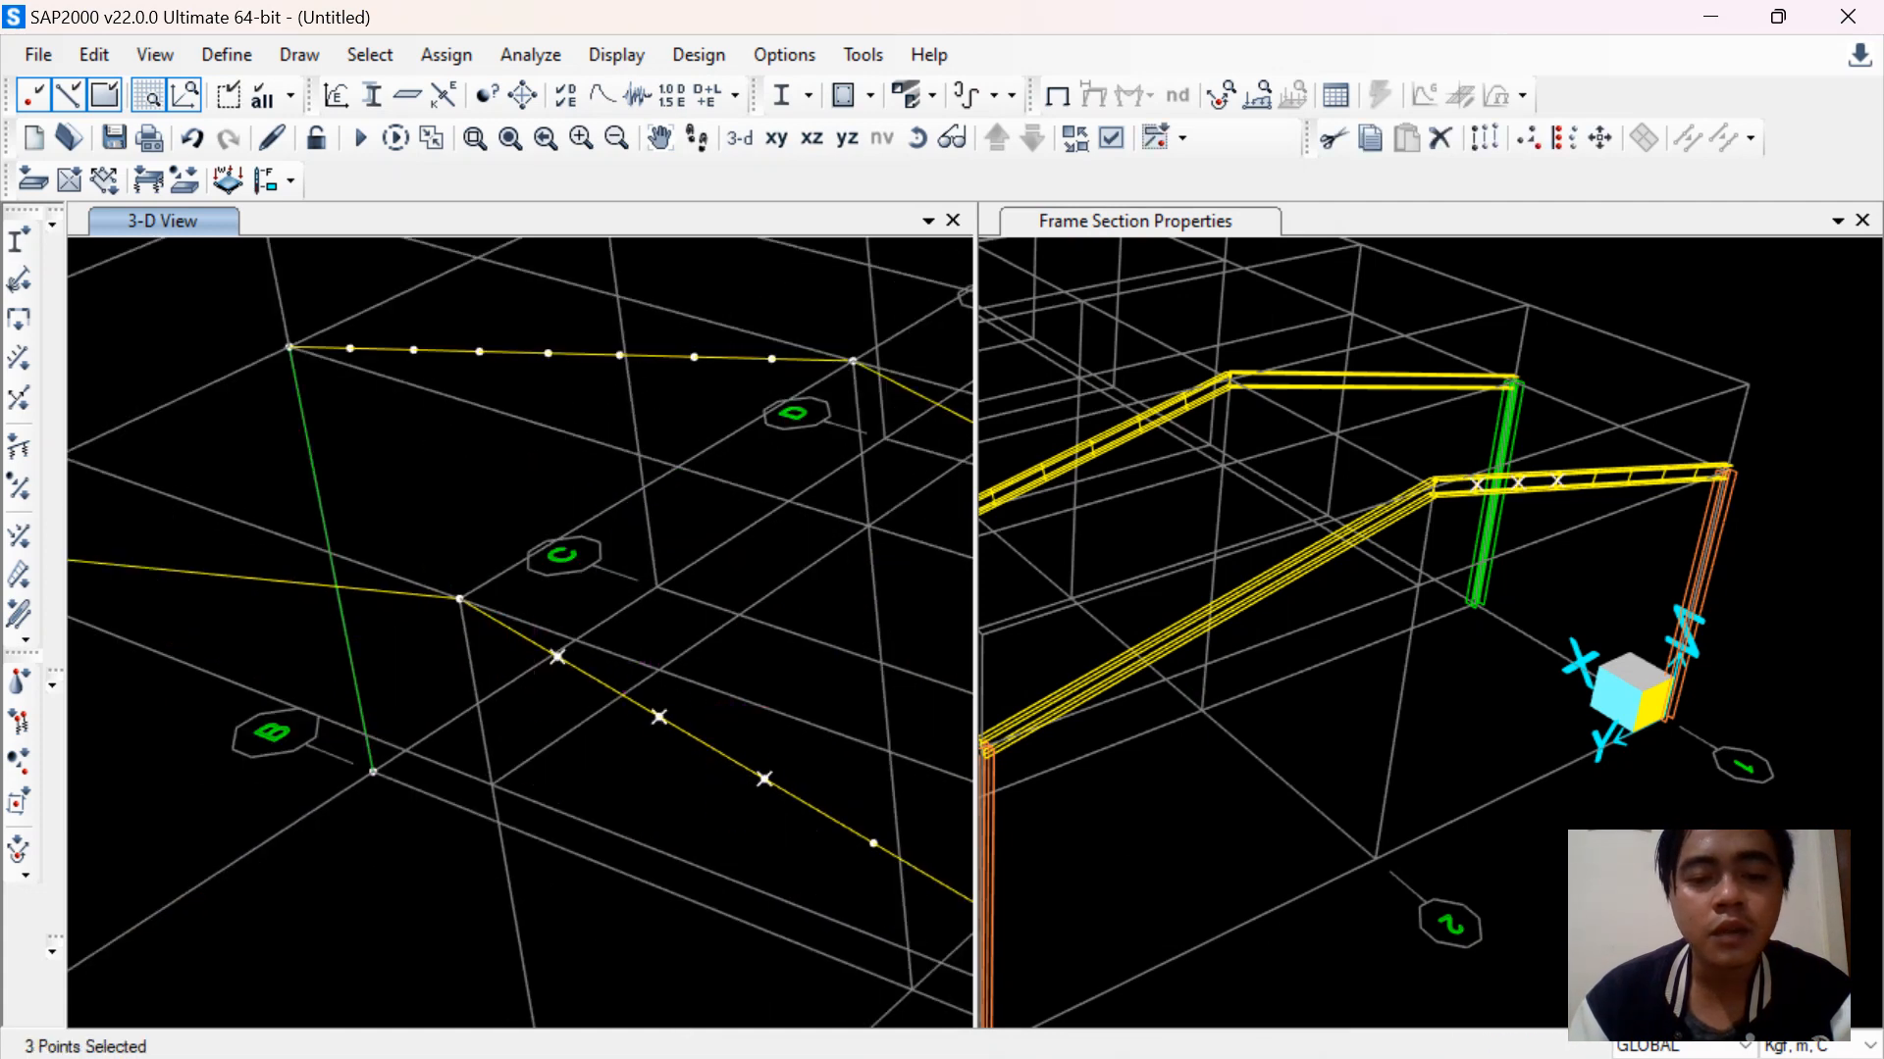
{"action": "middle_click_drag", "start_coordinate": [765, 779], "coordinate": [691, 647]}
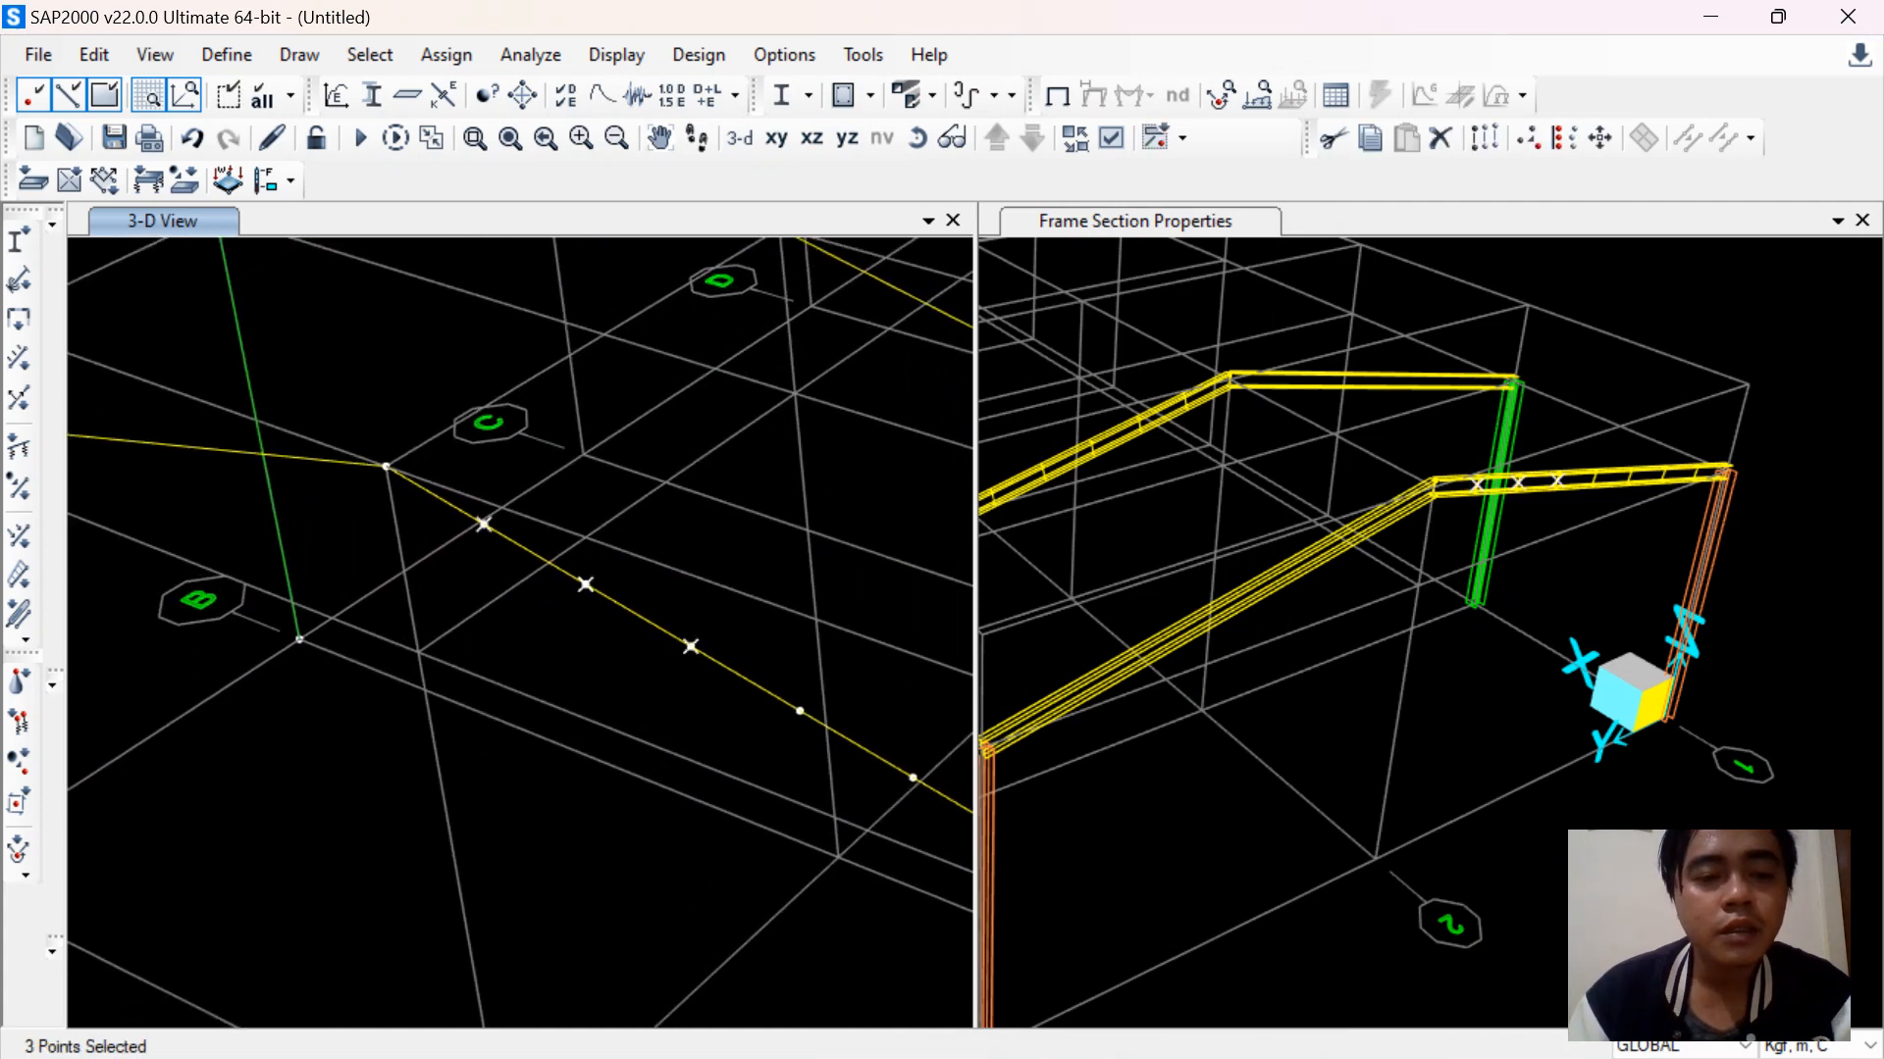
{"action": "left_click", "coordinate": [387, 466]}
Add the remaining four division joints down to the eave of the outer frame's rafter to the selection
{"action": "middle_click_drag", "start_coordinate": [432, 505], "coordinate": [172, 273]}
{"action": "scroll", "coordinate": [478, 245], "scroll_direction": "up", "scroll_amount": 1}
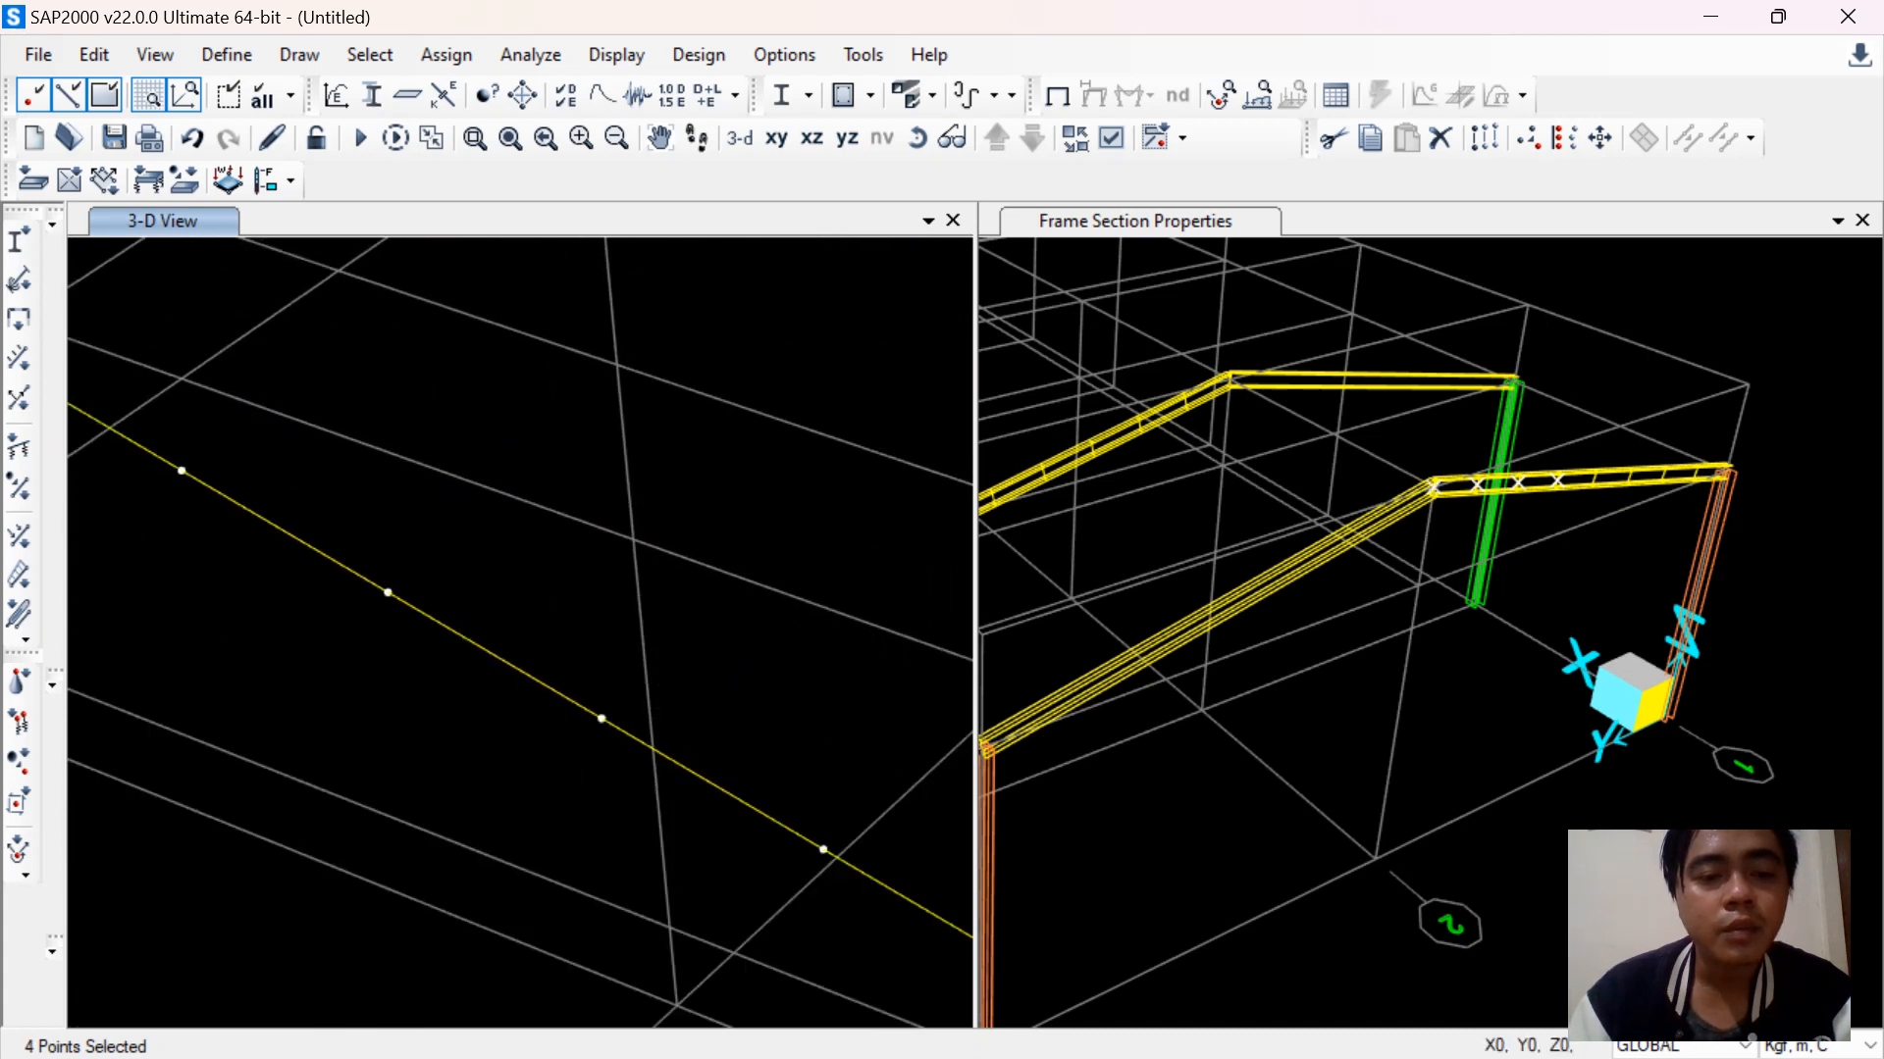
{"action": "scroll", "coordinate": [651, 506], "scroll_direction": "down", "scroll_amount": 1}
{"action": "scroll", "coordinate": [651, 507], "scroll_direction": "up", "scroll_amount": 1}
{"action": "scroll", "coordinate": [651, 506], "scroll_direction": "down", "scroll_amount": 1}
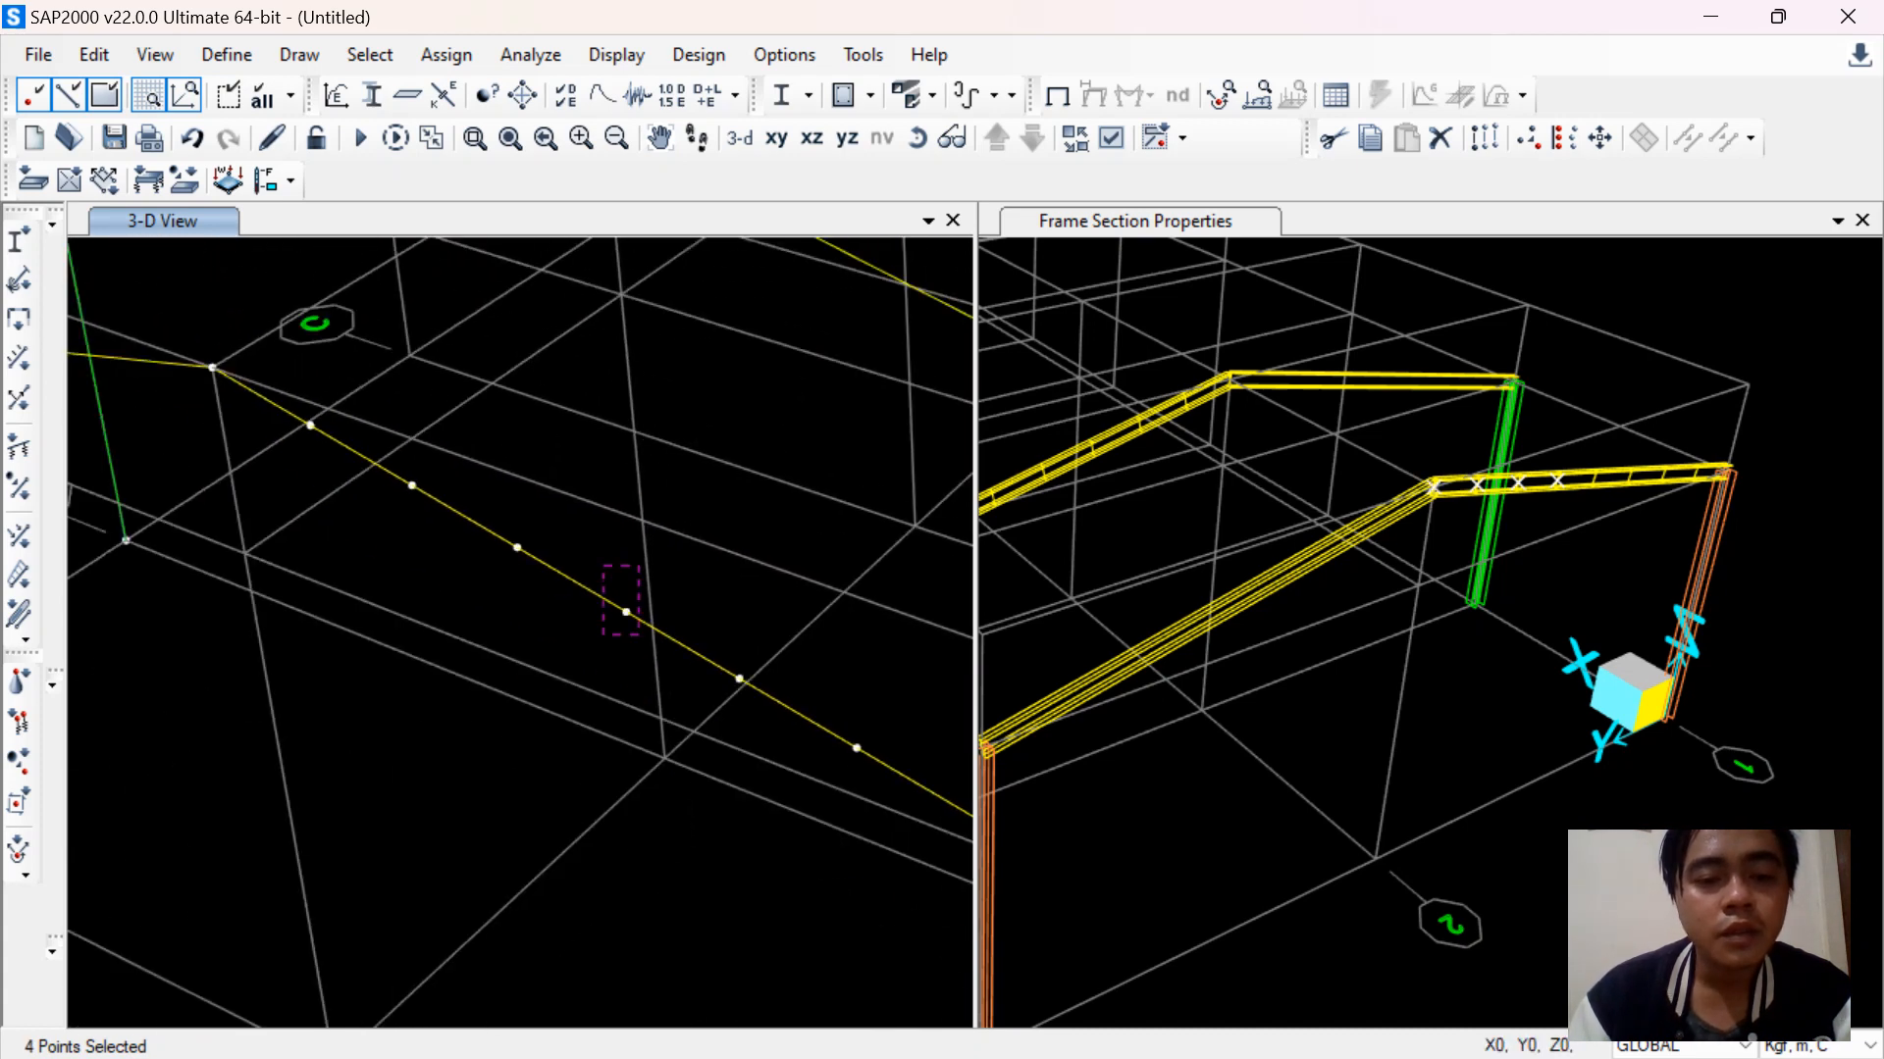
{"action": "left_click", "coordinate": [626, 613]}
{"action": "left_click", "coordinate": [739, 677]}
{"action": "left_click", "coordinate": [856, 748]}
{"action": "middle_click_drag", "start_coordinate": [857, 749], "coordinate": [597, 539]}
{"action": "middle_click_drag", "start_coordinate": [719, 609], "coordinate": [863, 876]}
{"action": "scroll", "coordinate": [755, 689], "scroll_direction": "up", "scroll_amount": 1}
{"action": "scroll", "coordinate": [756, 689], "scroll_direction": "down", "scroll_amount": 1}
{"action": "scroll", "coordinate": [766, 691], "scroll_direction": "down", "scroll_amount": 1}
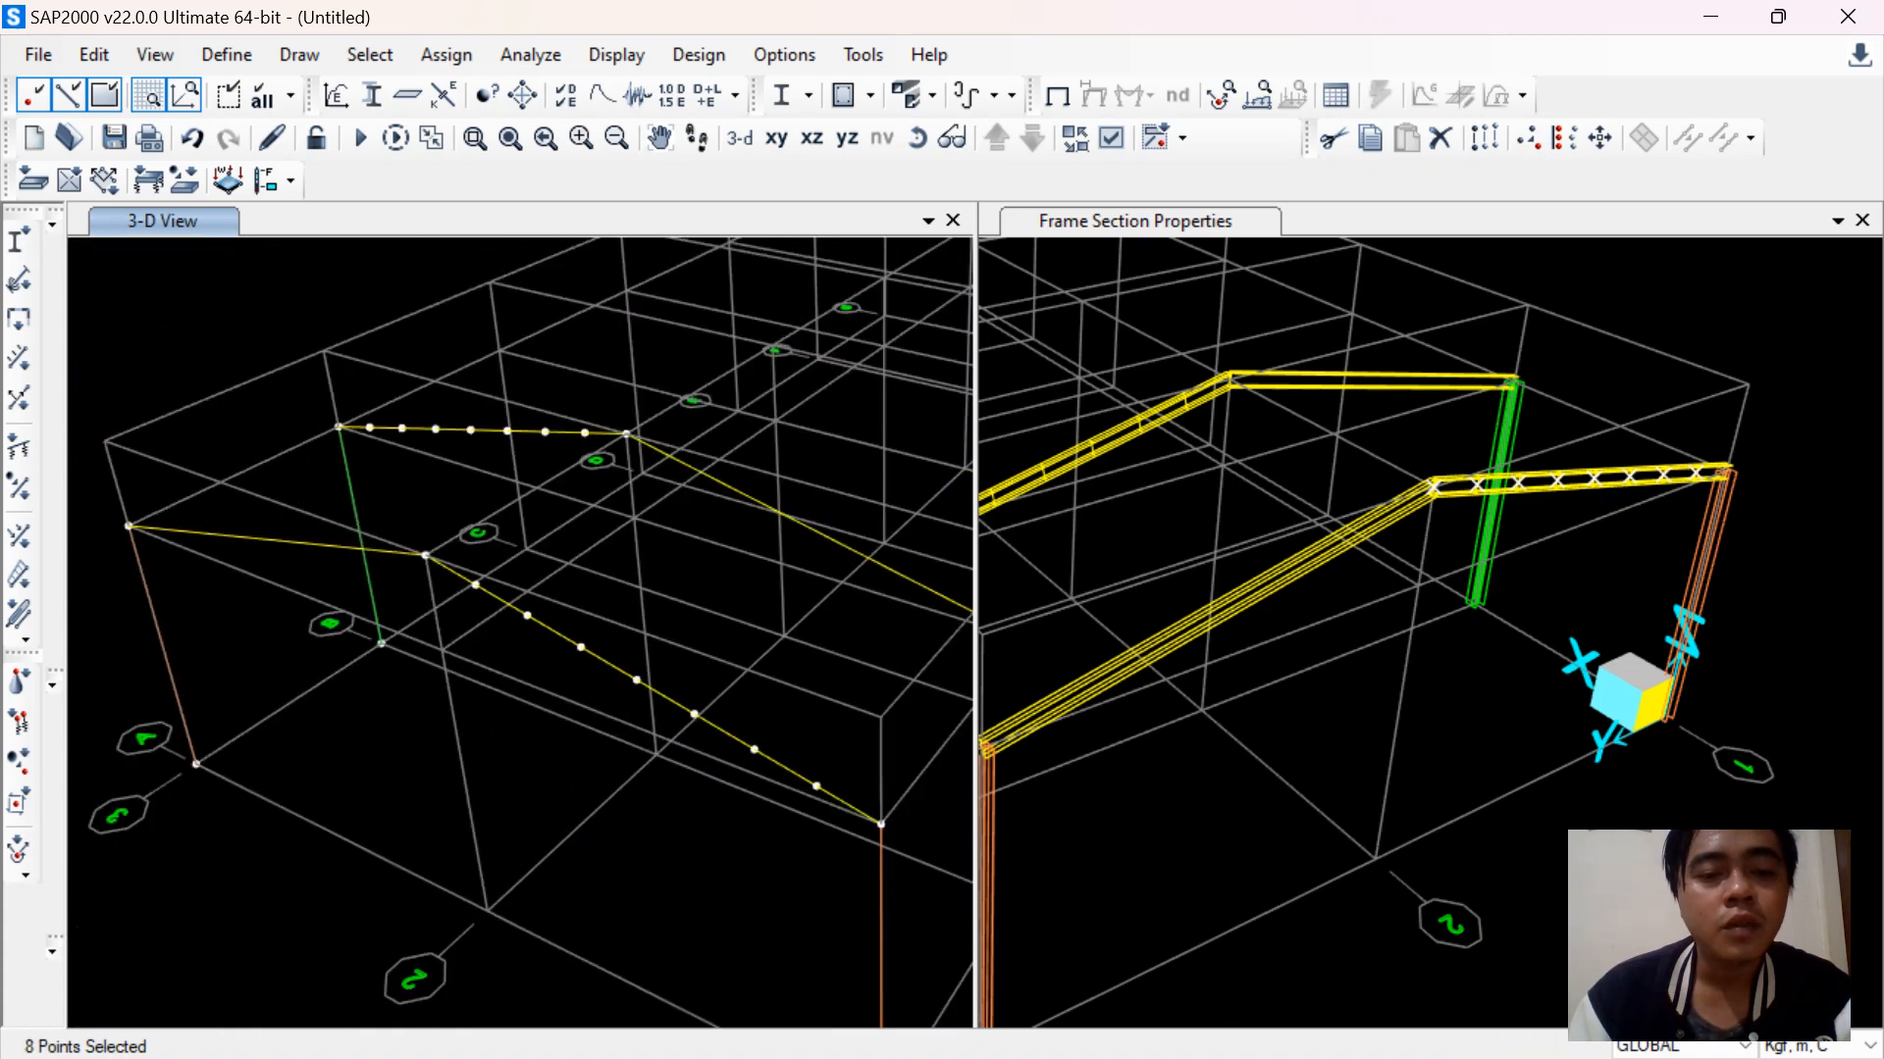
{"action": "middle_click_drag", "start_coordinate": [766, 691], "coordinate": [834, 772]}
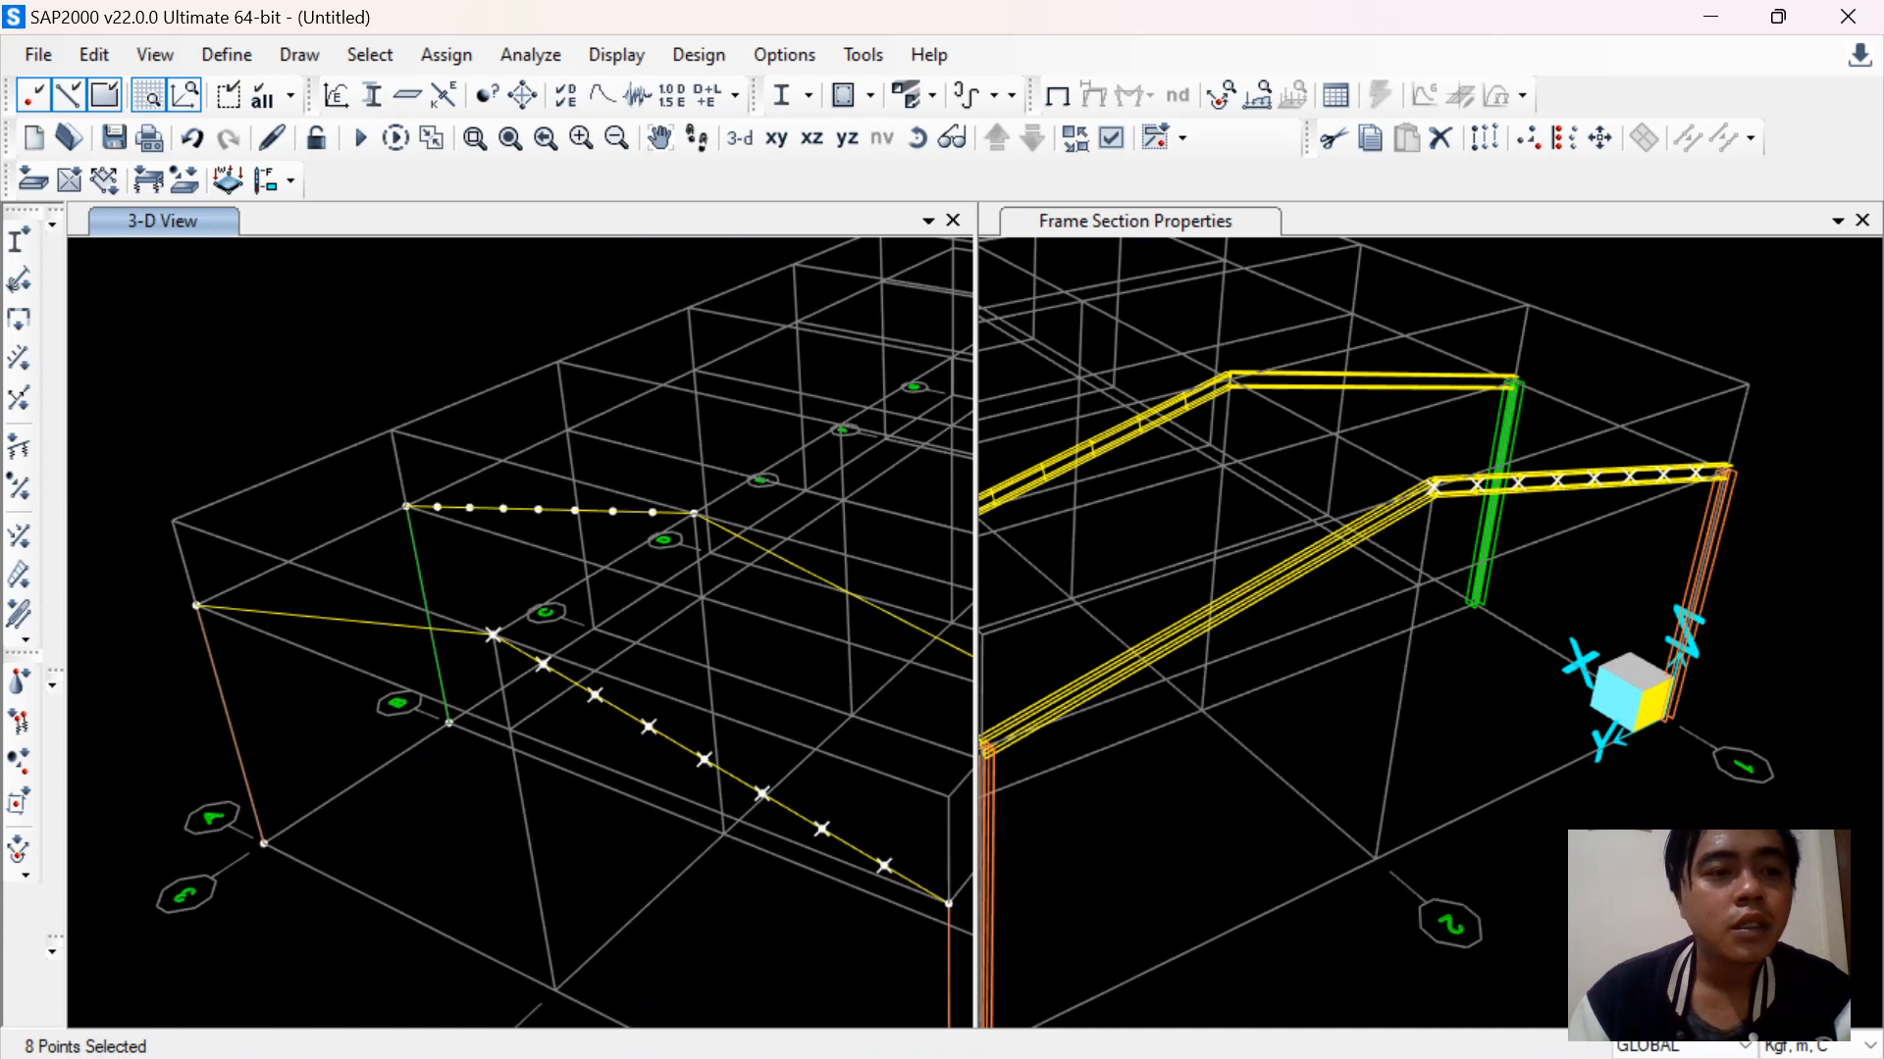
Extrude the selected joints linearly to frames with section UNP 180.70.8.11 (Gording), dx 6, dy 0 and number 1
{"action": "left_click", "coordinate": [94, 54]}
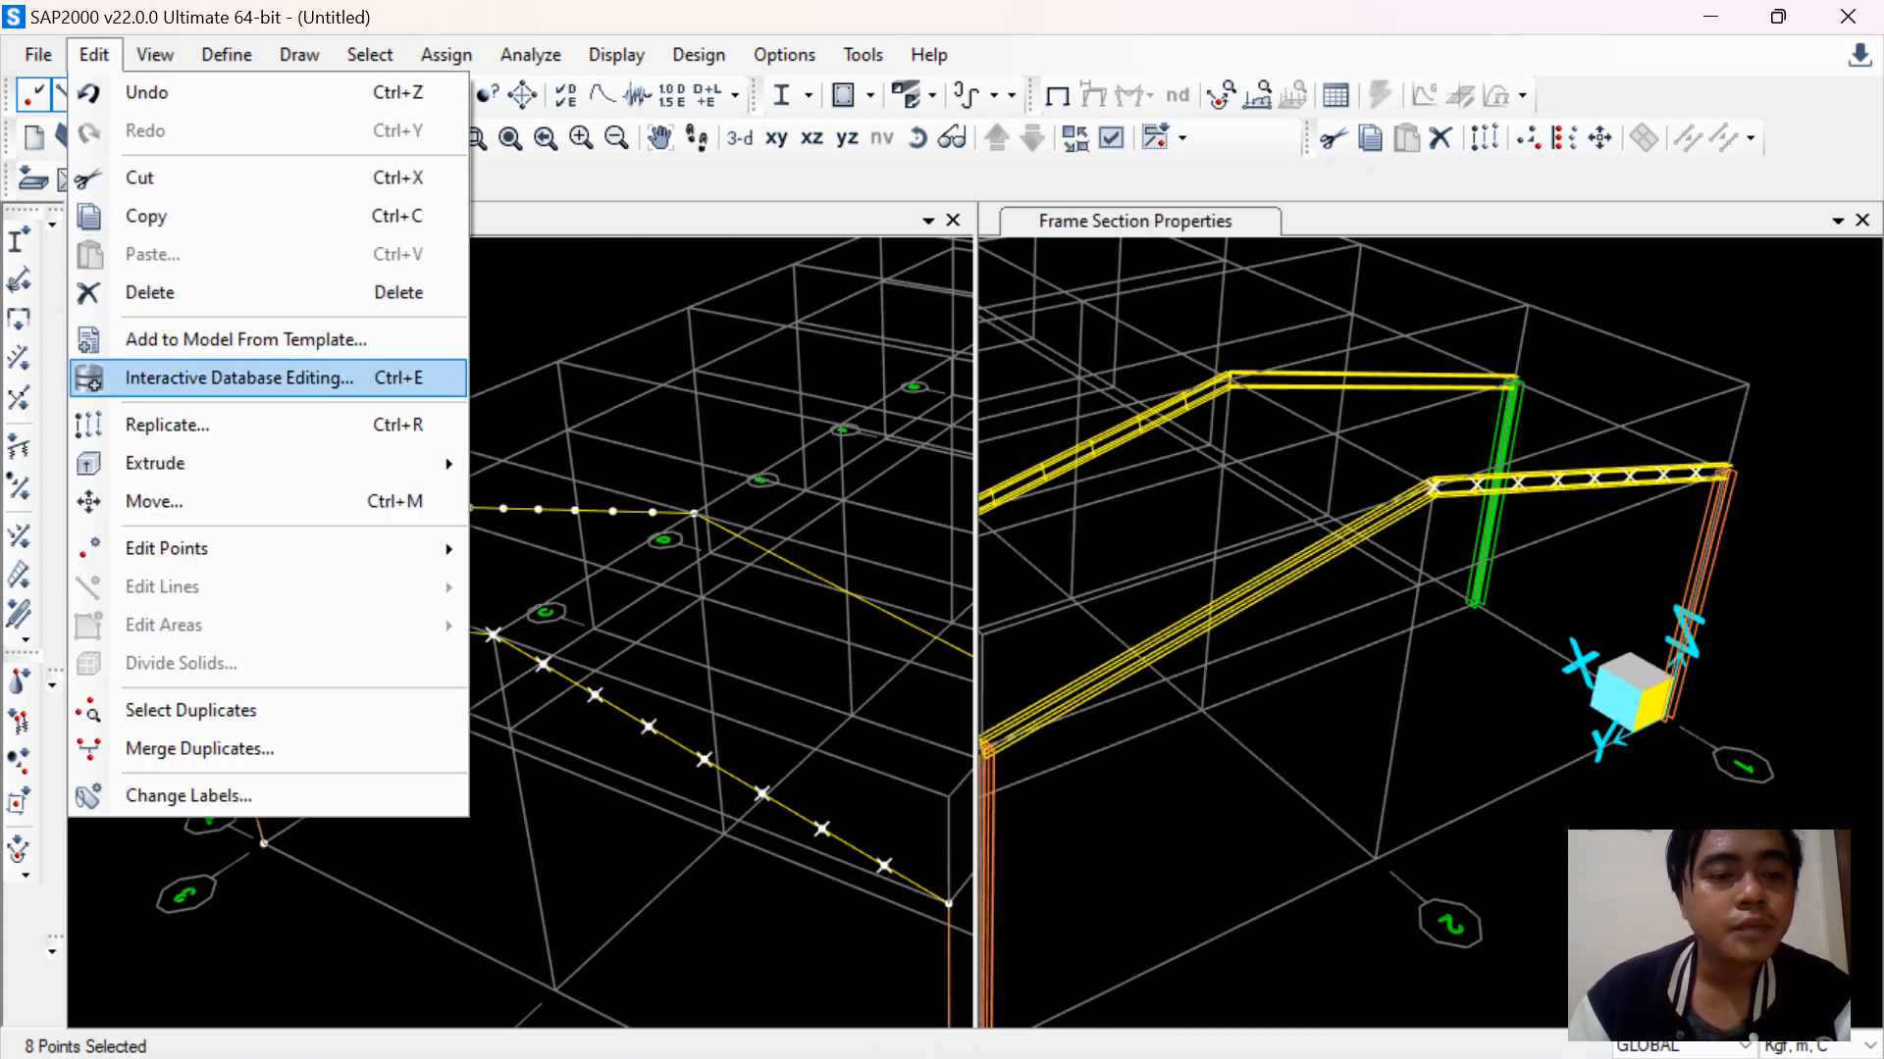
{"action": "mouse_move", "coordinate": [196, 463]}
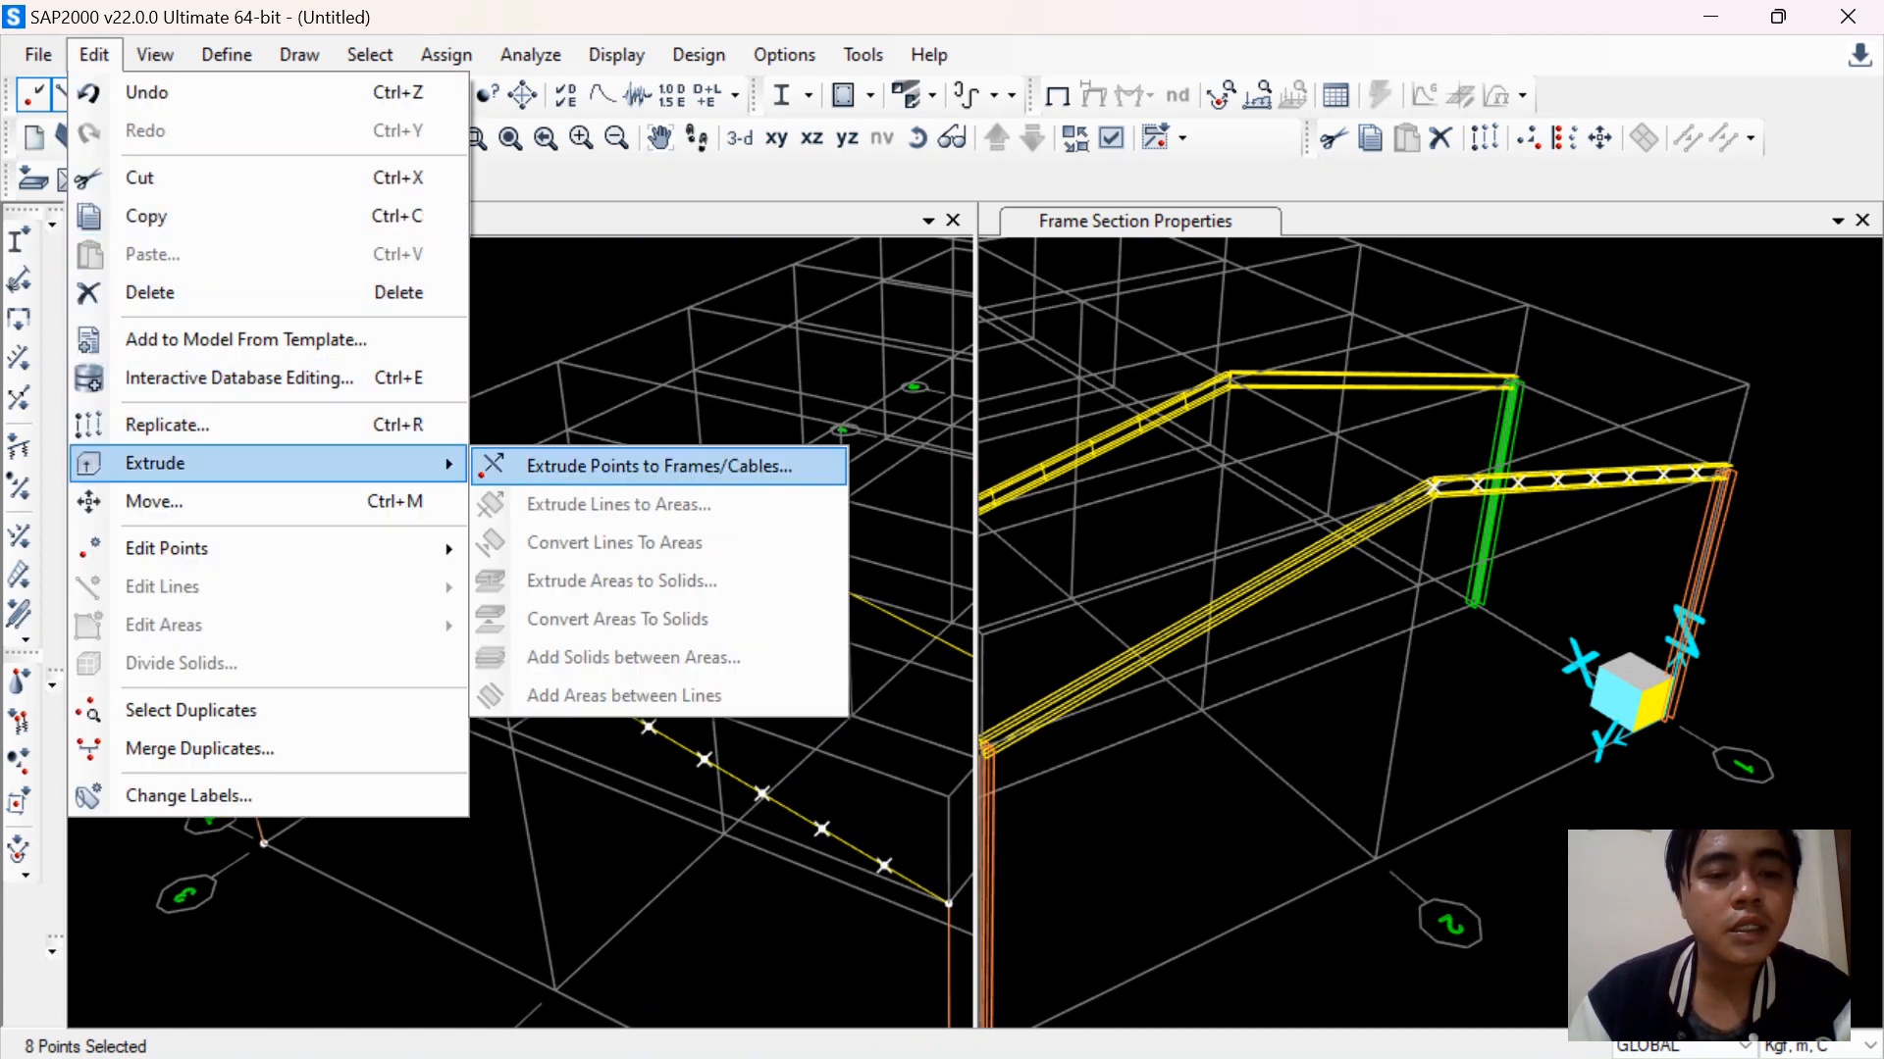
{"action": "left_click", "coordinate": [588, 462]}
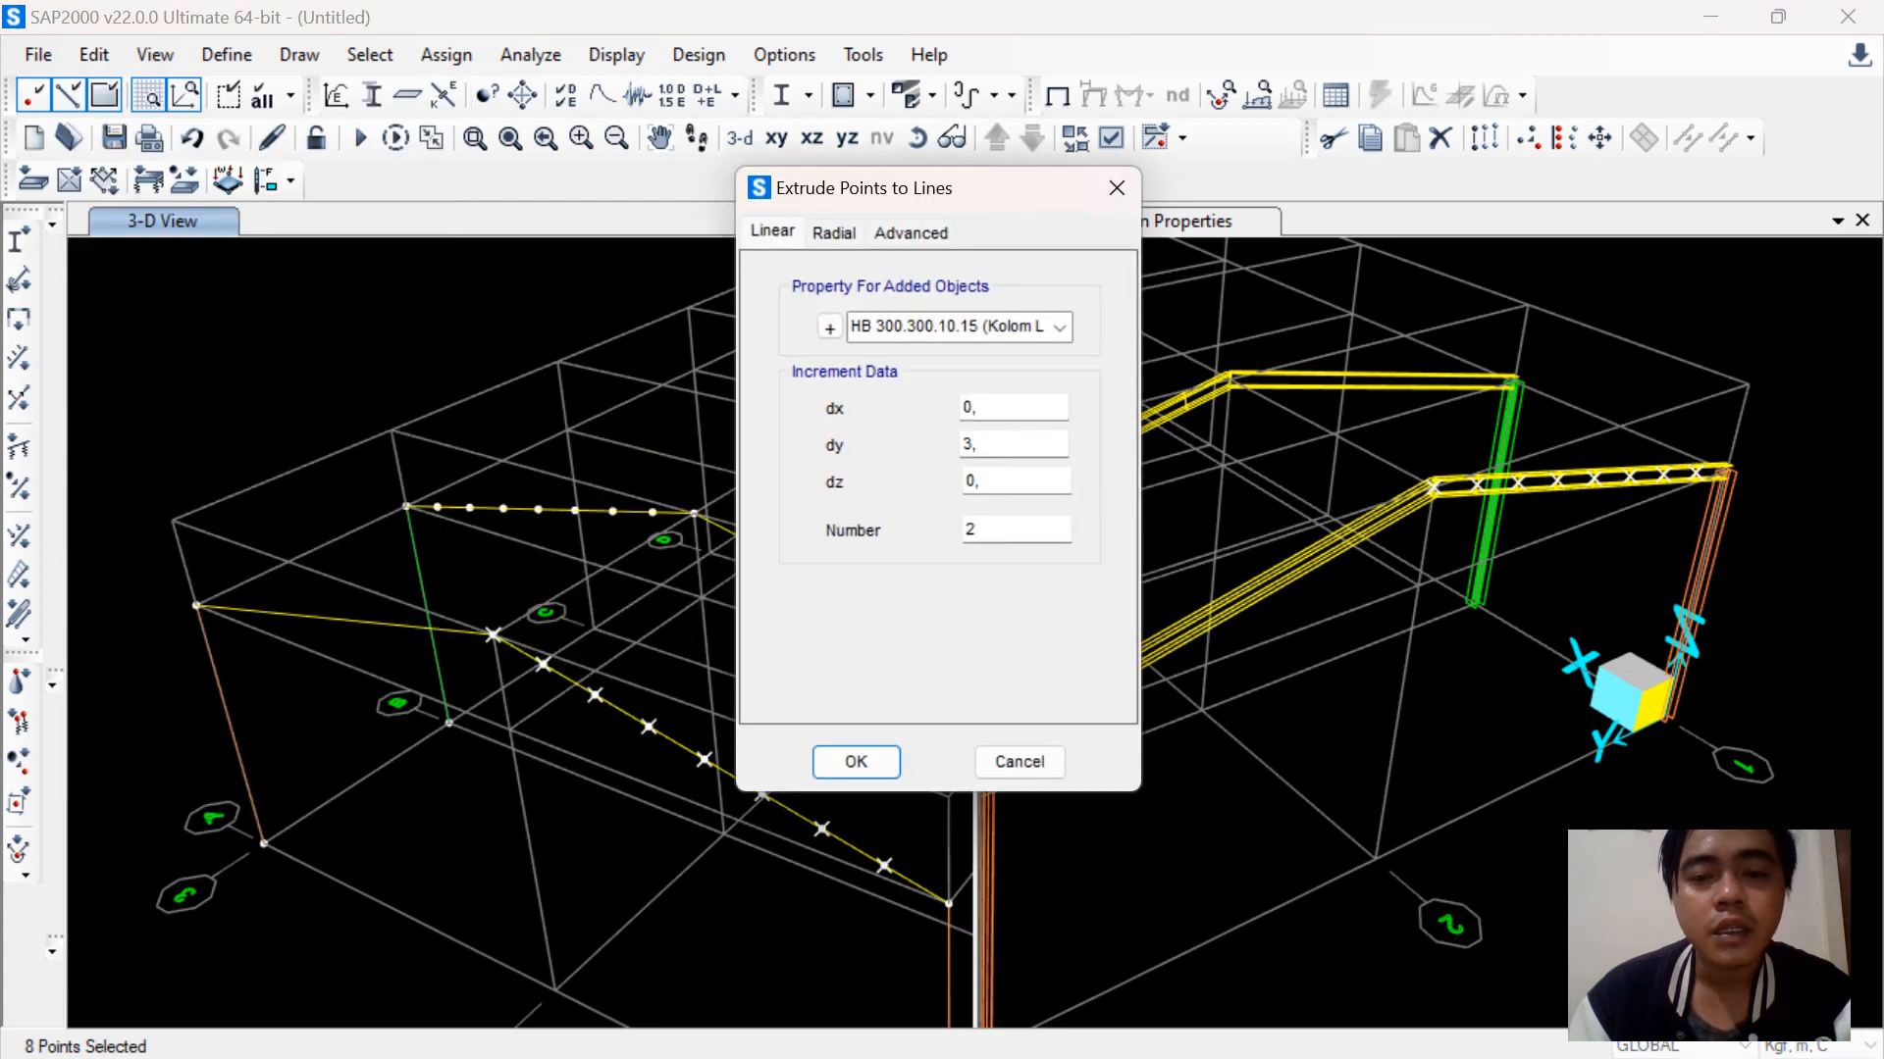
{"action": "left_click", "coordinate": [1060, 327]}
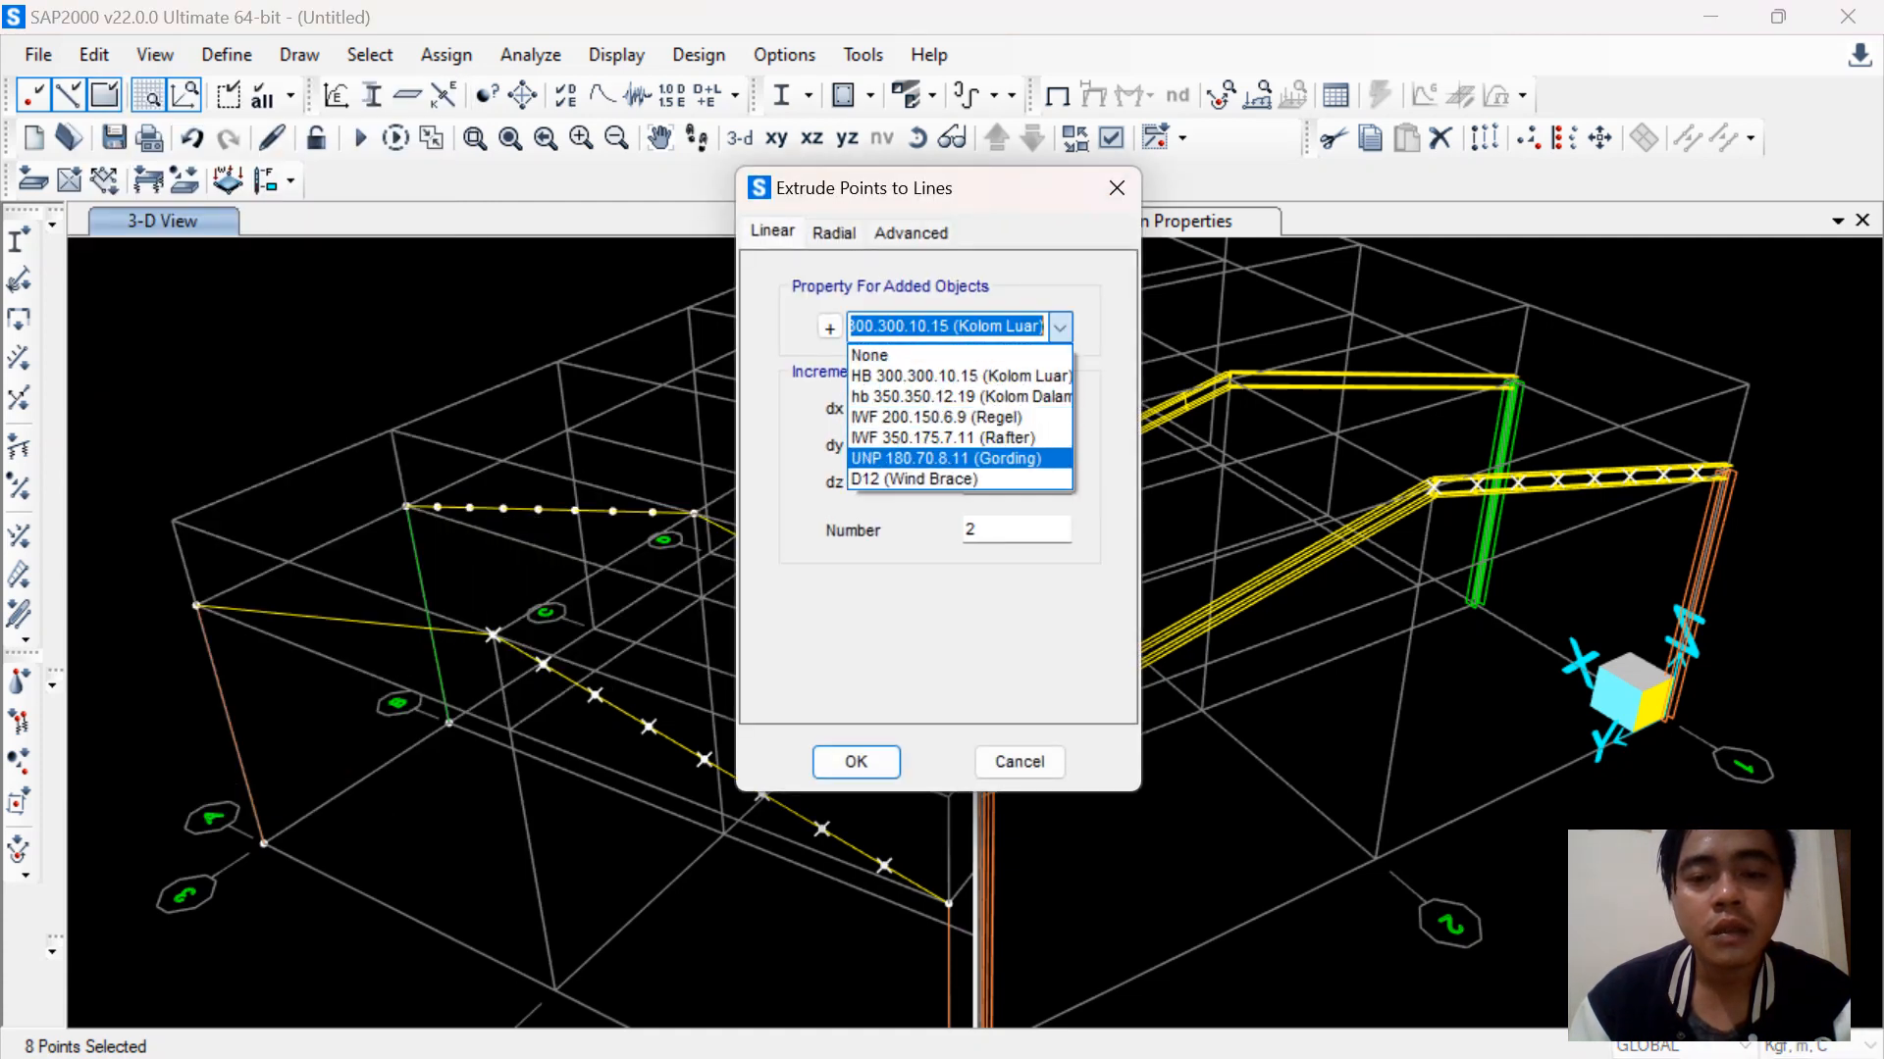
{"action": "left_click", "coordinate": [959, 458]}
{"action": "left_click_drag", "start_coordinate": [981, 188], "coordinate": [1298, 211]}
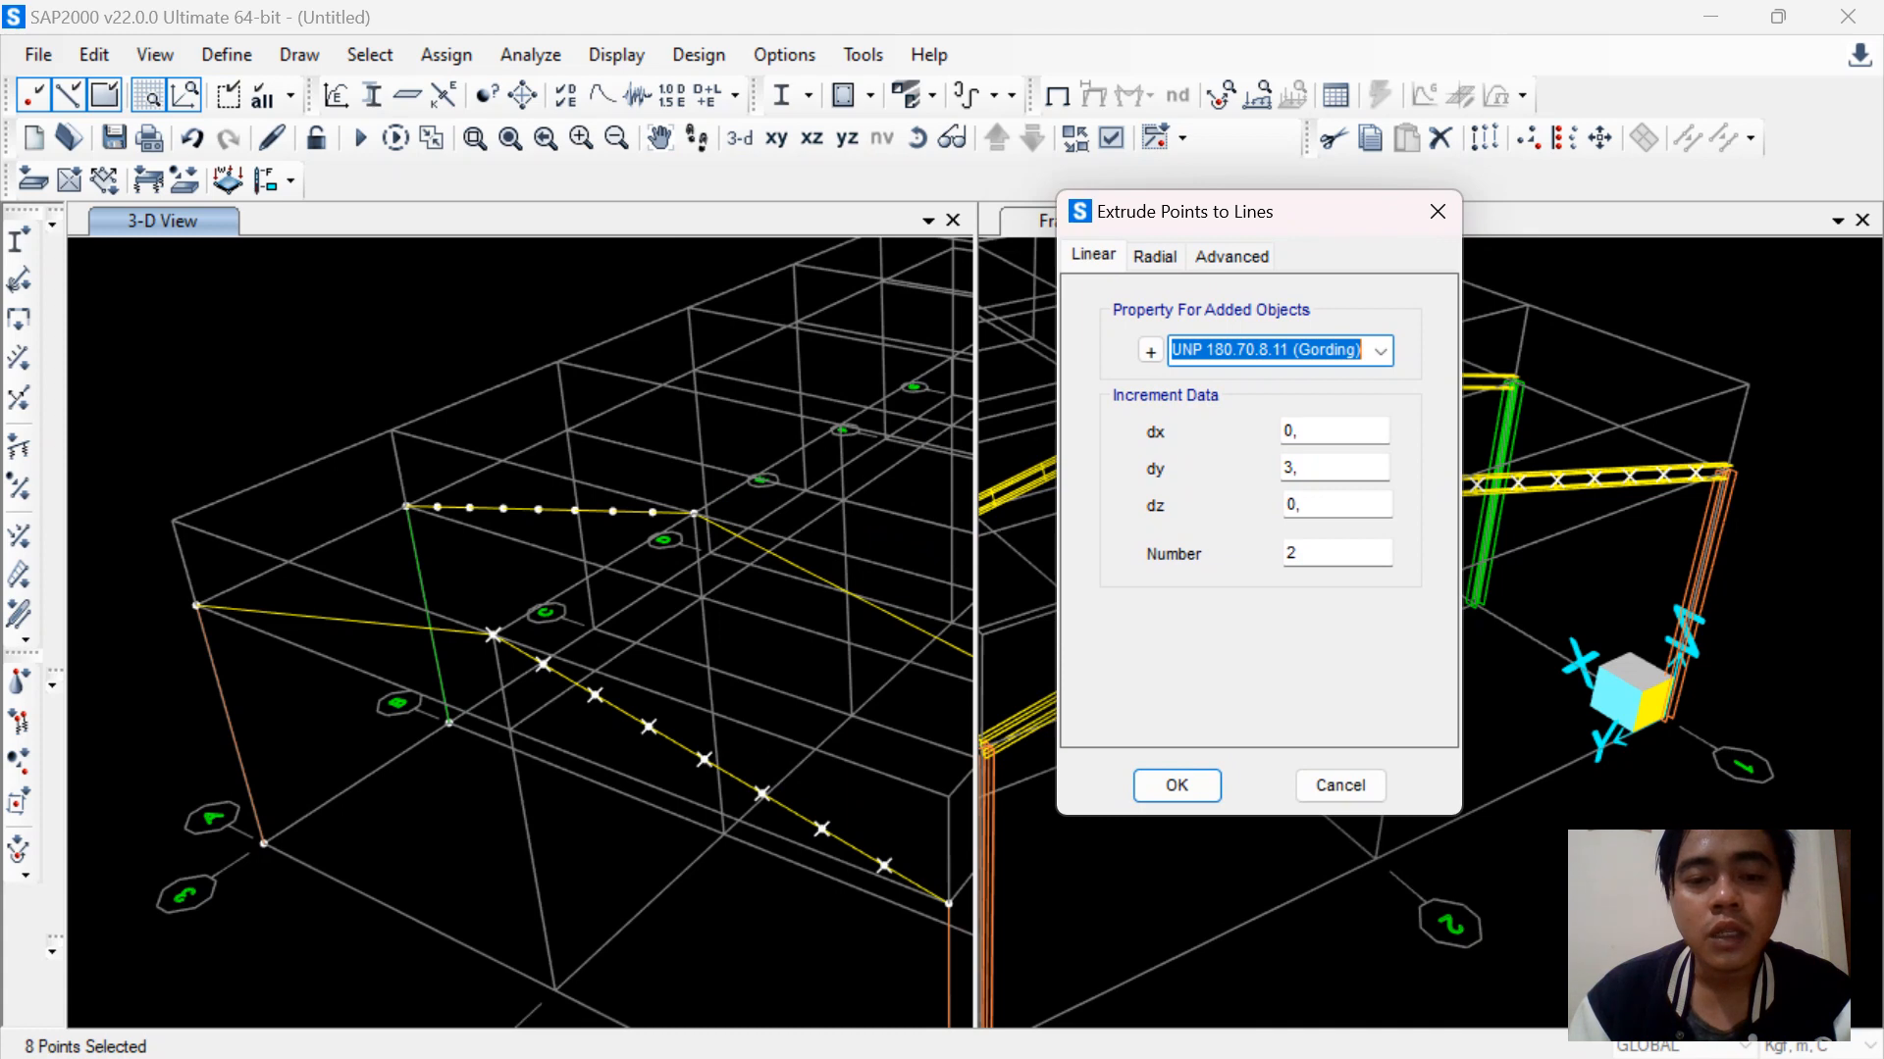
{"action": "key", "text": "Tab"}
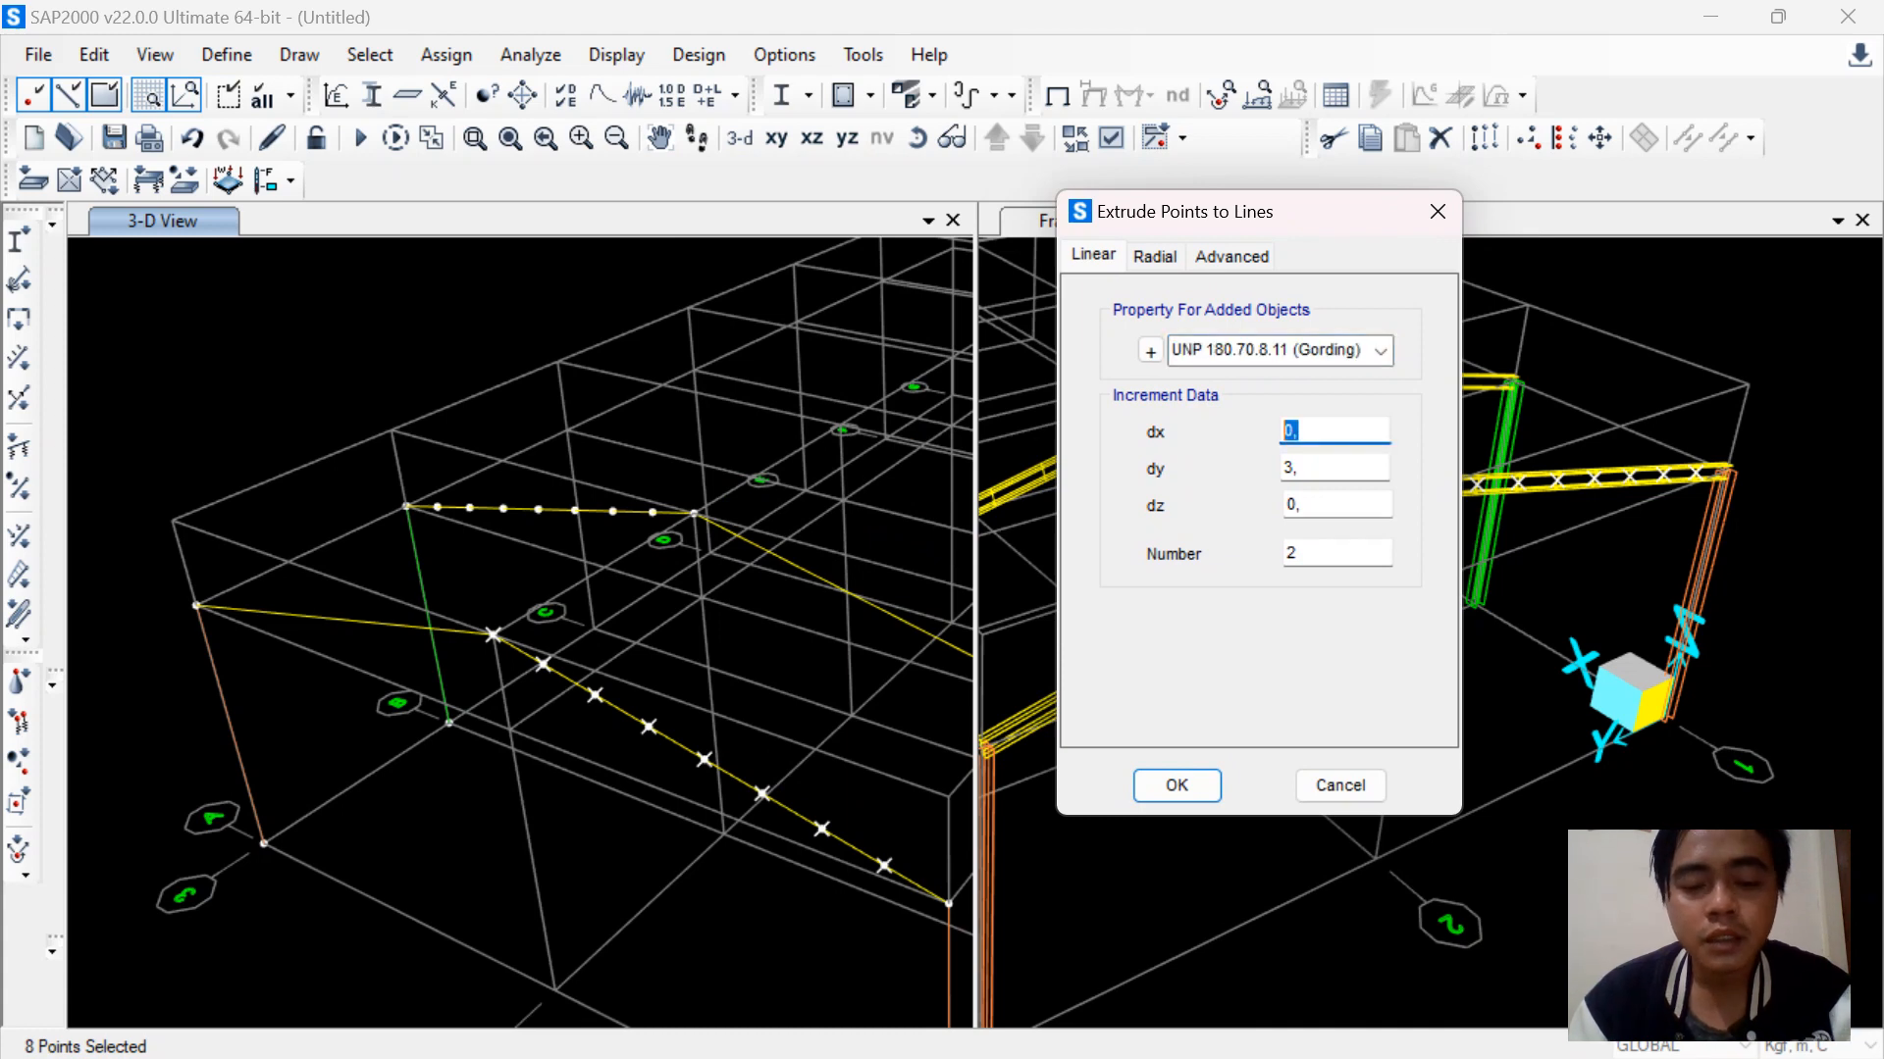
{"action": "type", "text": "6"}
{"action": "key", "text": "Tab"}
{"action": "type", "text": "0"}
{"action": "key", "text": "Tab"}
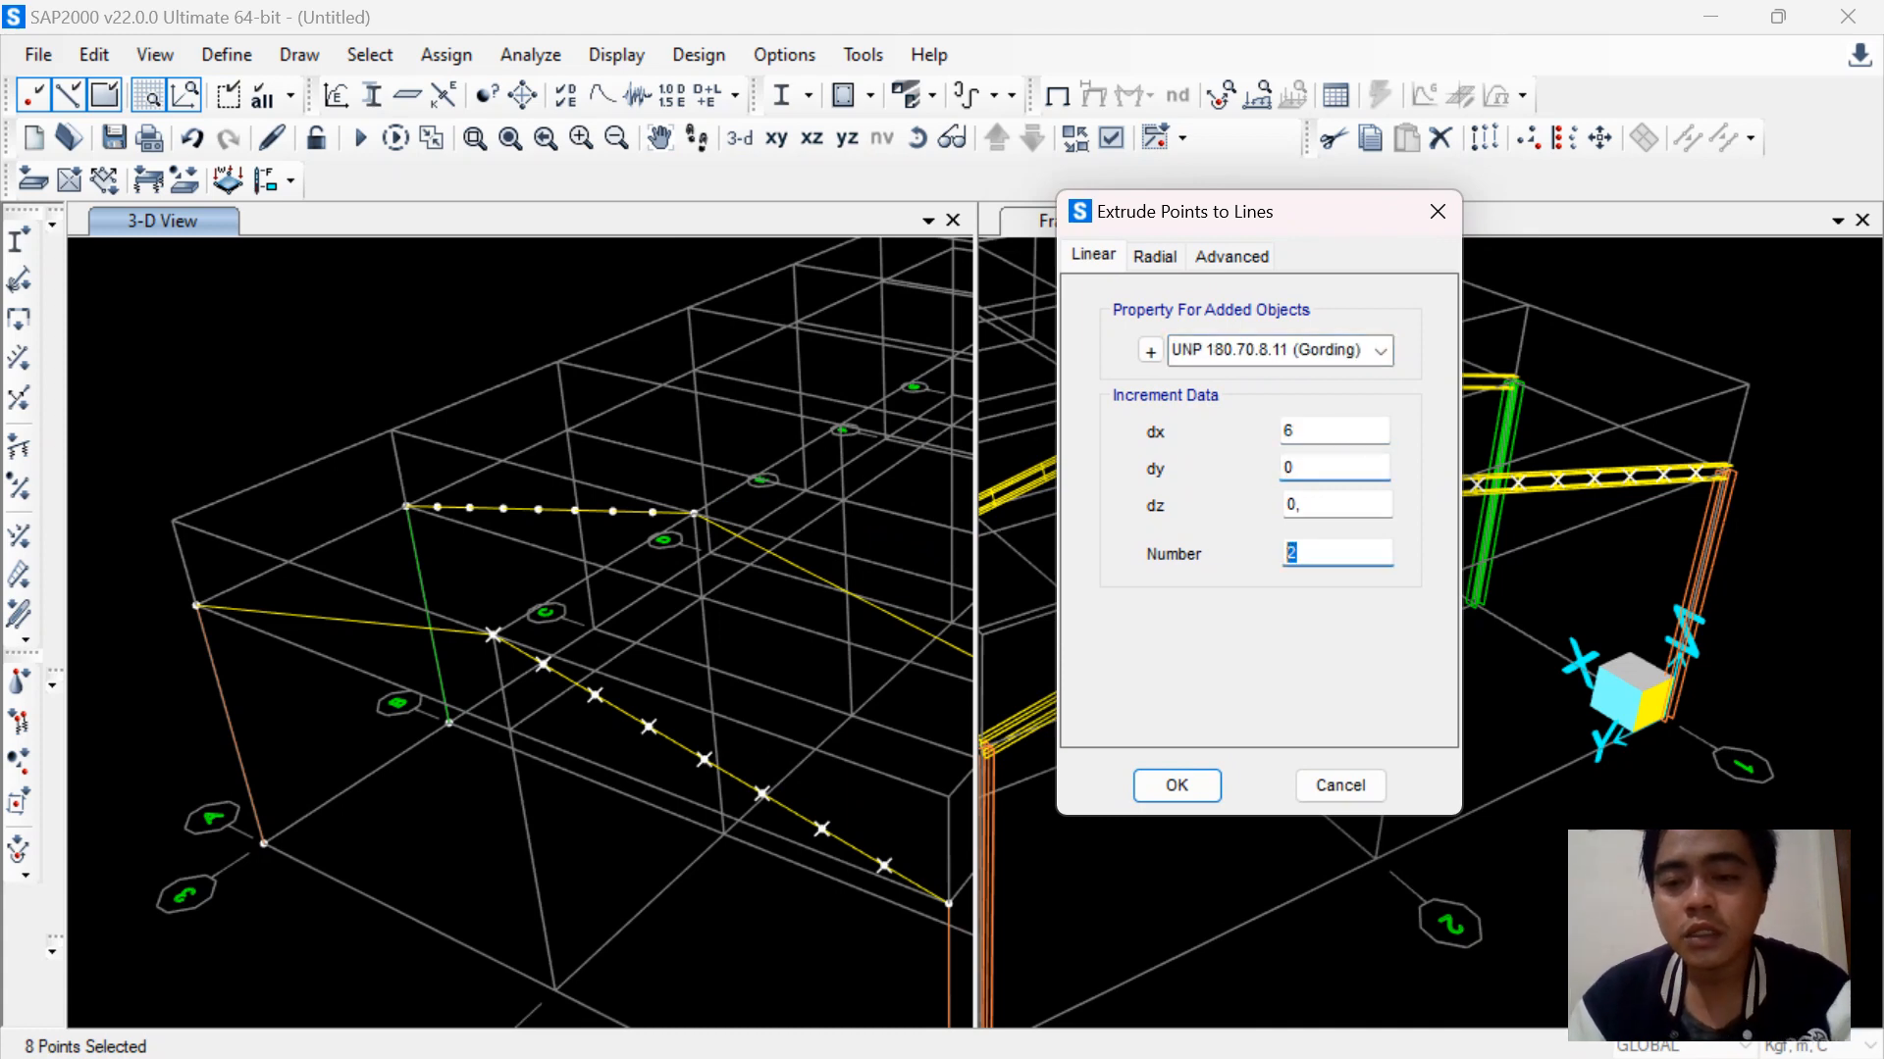
{"action": "type", "text": "1"}
{"action": "key", "text": "Return"}
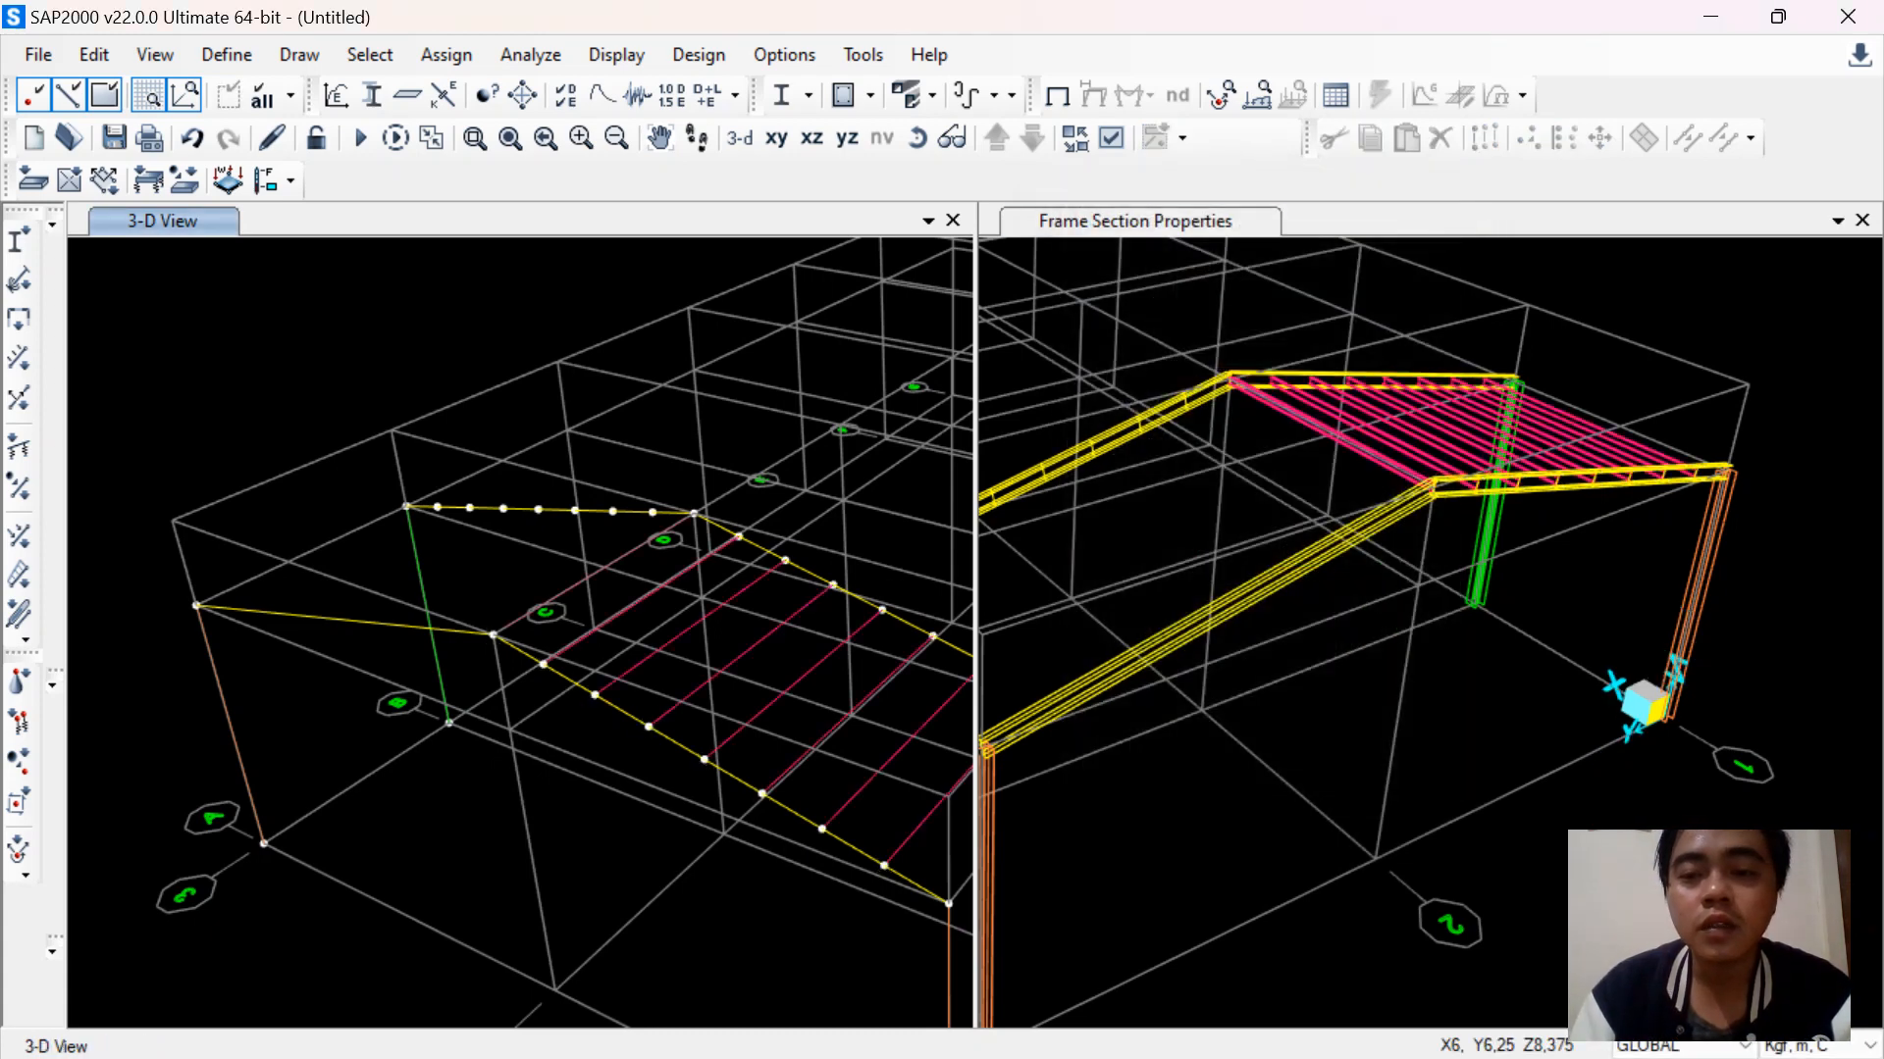
Select the seven intermediate division joints on the inner frame's divided rafter, on the opposite roof slope
{"action": "scroll", "coordinate": [424, 503], "scroll_direction": "up", "scroll_amount": 4}
{"action": "left_click", "coordinate": [471, 520]}
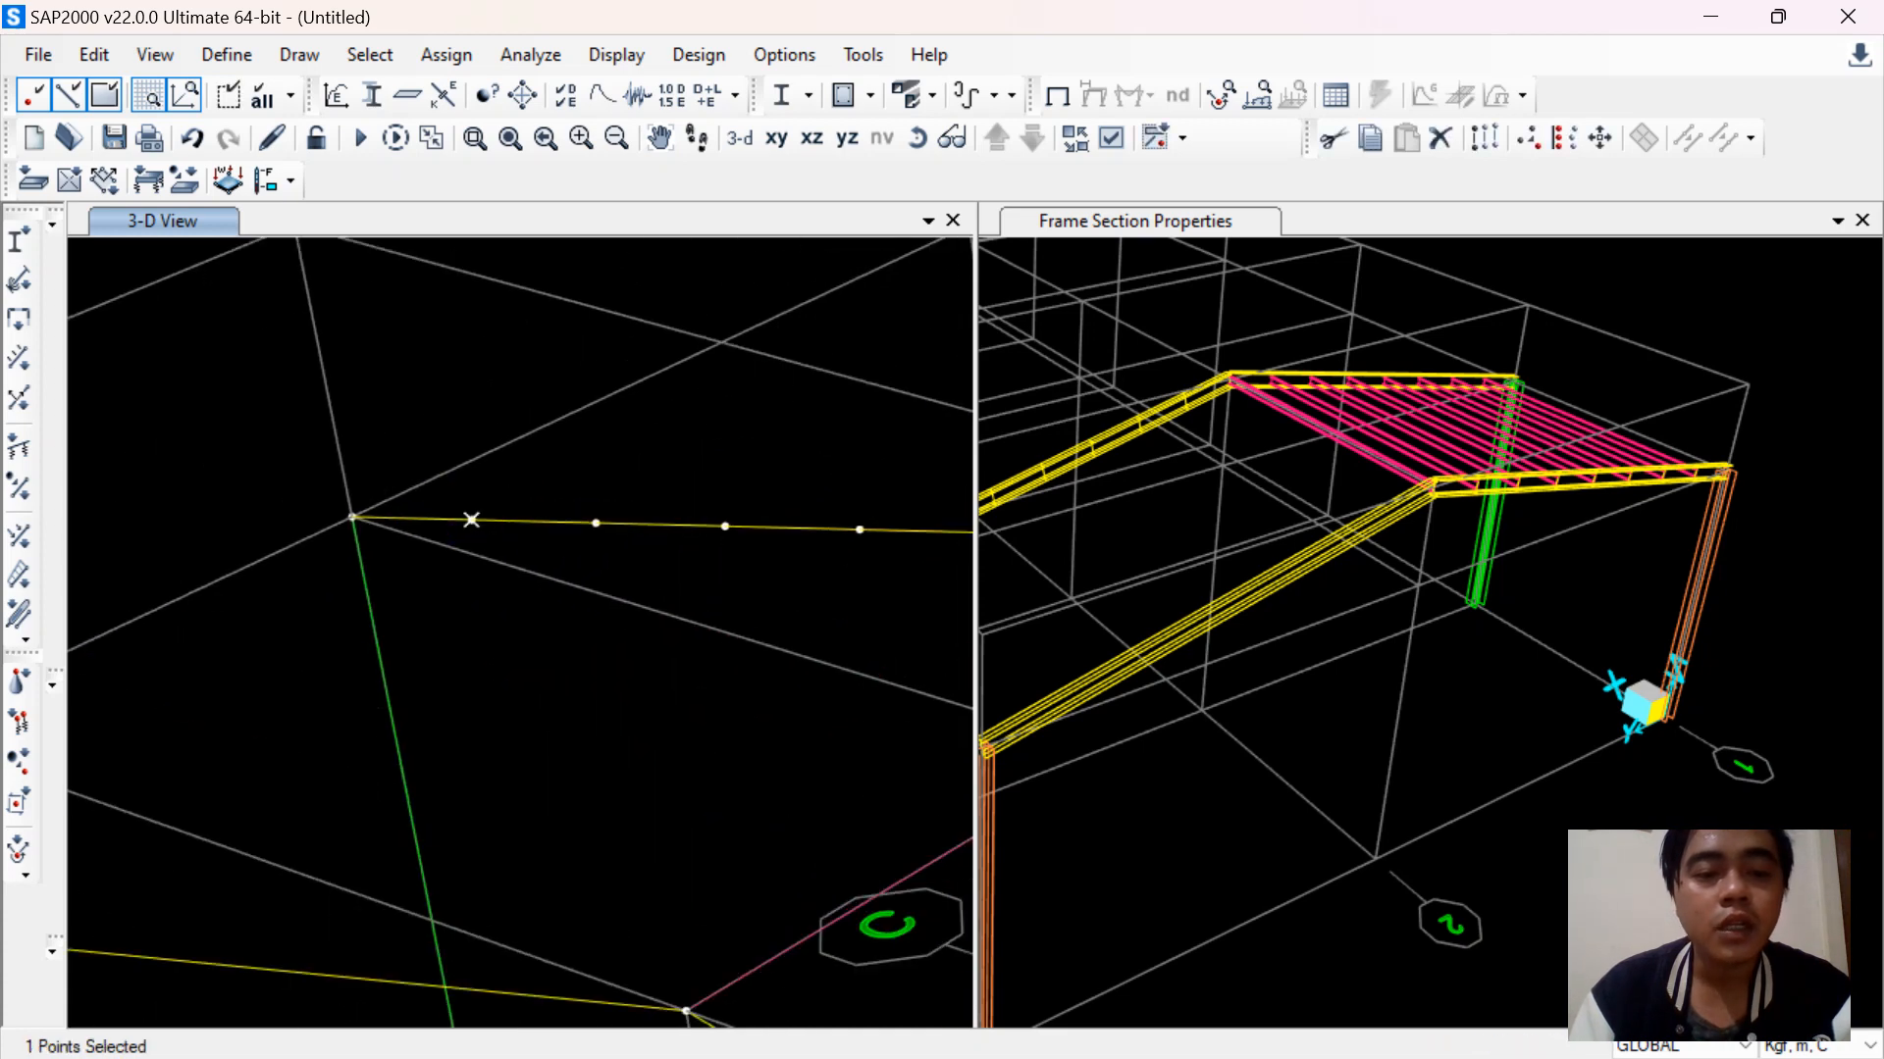
{"action": "left_click", "coordinate": [725, 527]}
{"action": "left_click", "coordinate": [860, 530]}
{"action": "middle_click_drag", "start_coordinate": [863, 535], "coordinate": [233, 458]}
{"action": "left_click", "coordinate": [369, 457]}
{"action": "left_click", "coordinate": [516, 460]}
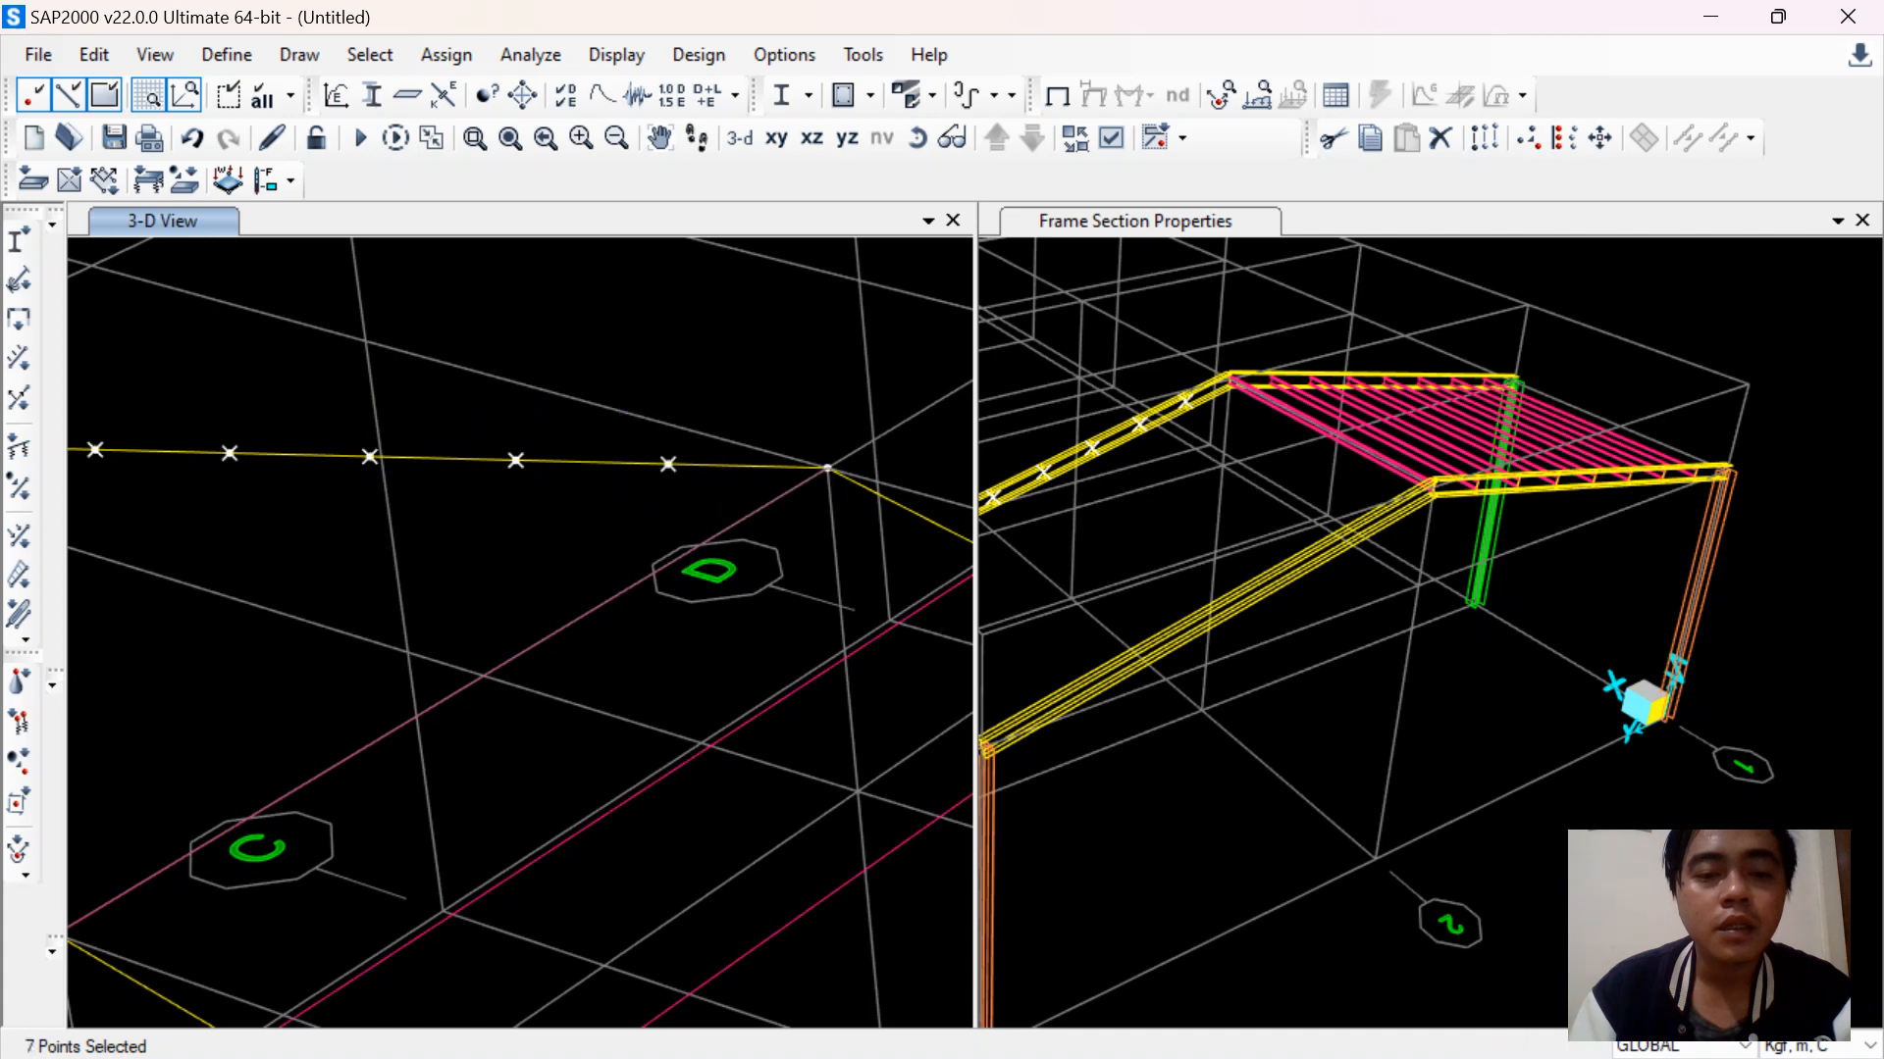
{"action": "scroll", "coordinate": [592, 410], "scroll_direction": "down", "scroll_amount": 6}
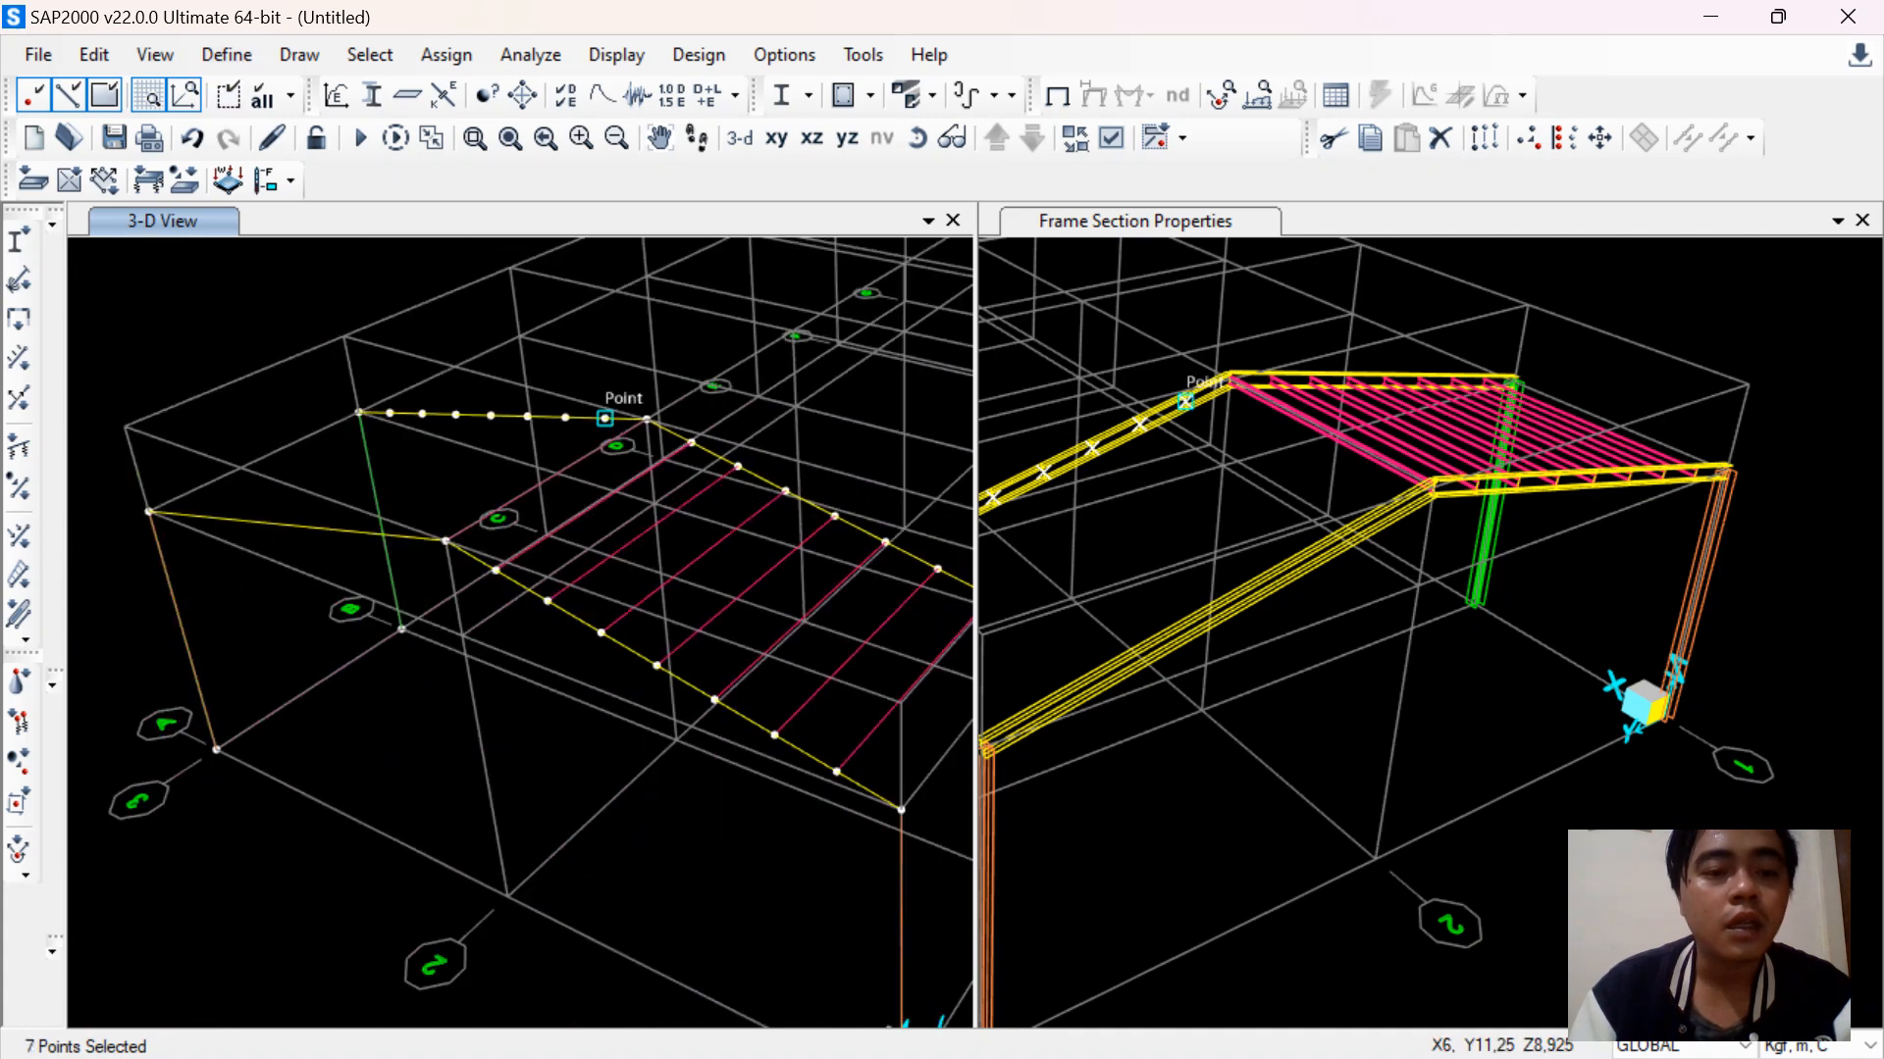
{"action": "scroll", "coordinate": [579, 387], "scroll_direction": "up", "scroll_amount": 3}
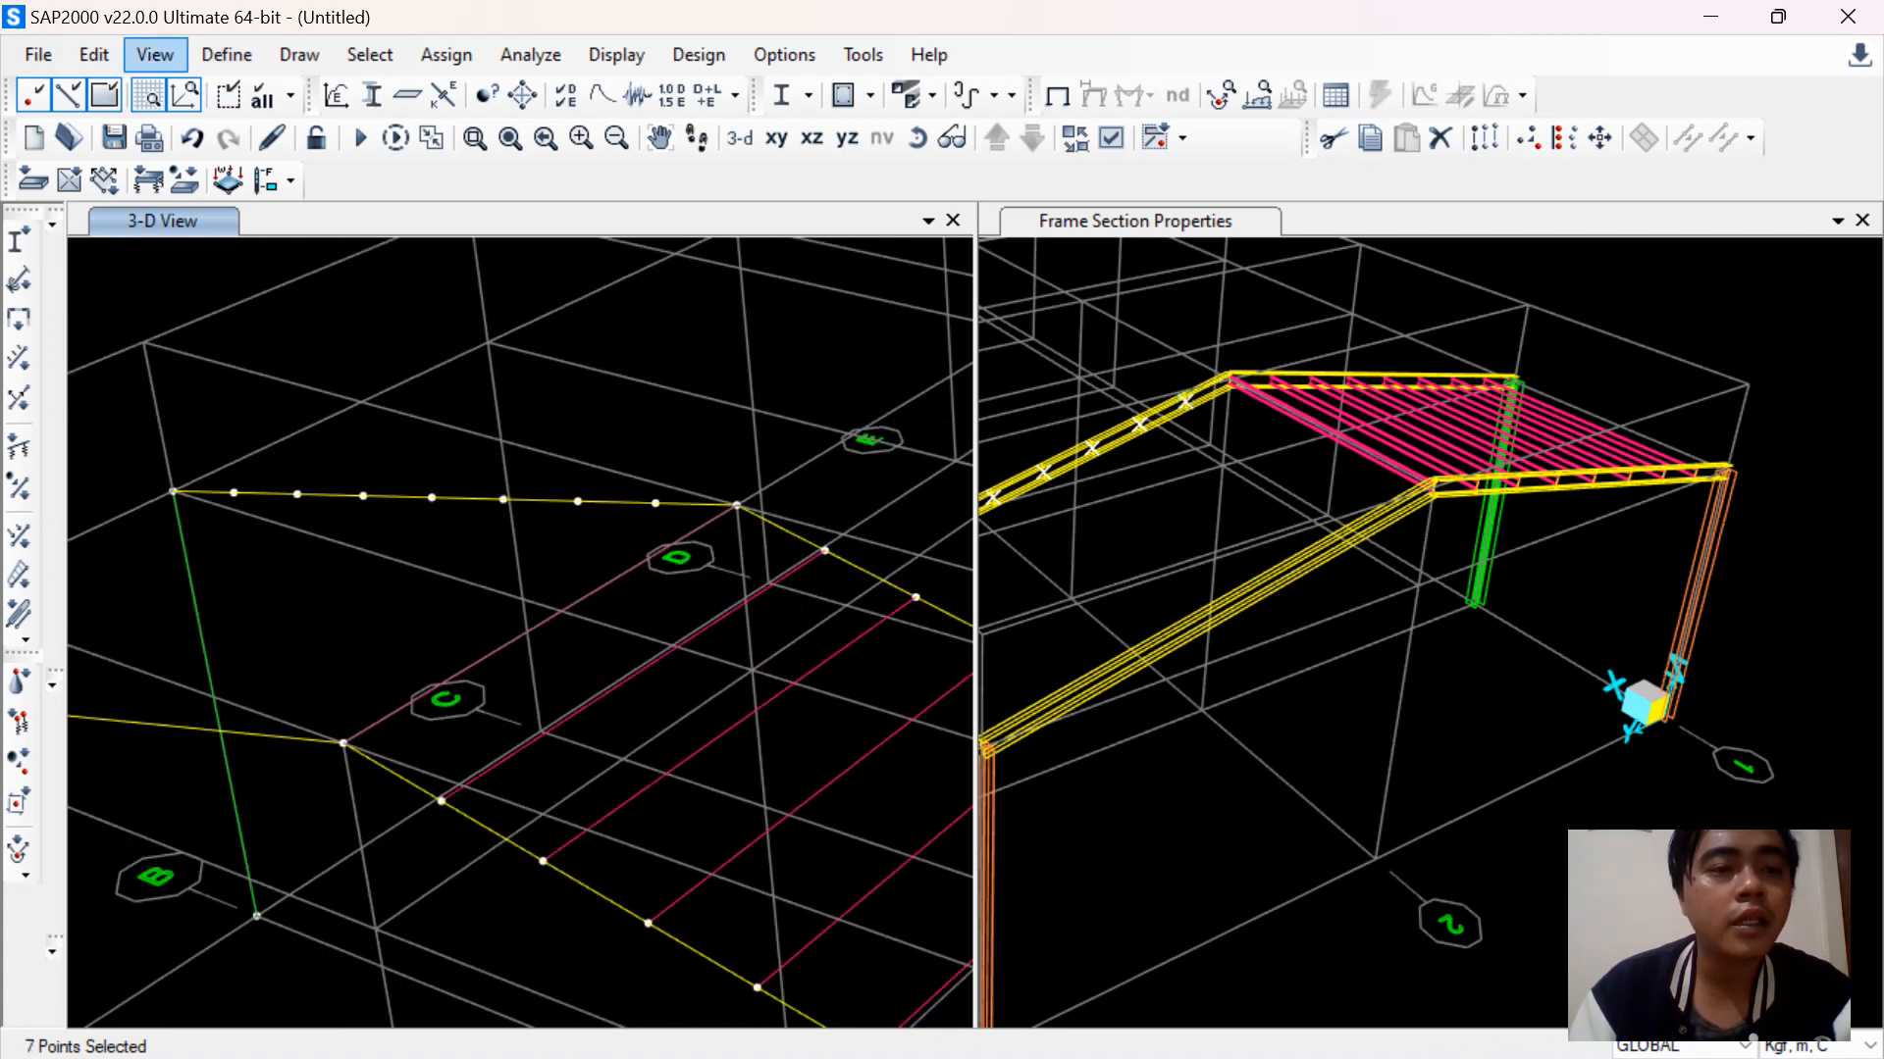
Extrude these joints linearly to frames with section UNP 180.70.8.11 (Gording), dx -6, dy 0 and number 1
{"action": "left_click", "coordinate": [94, 55]}
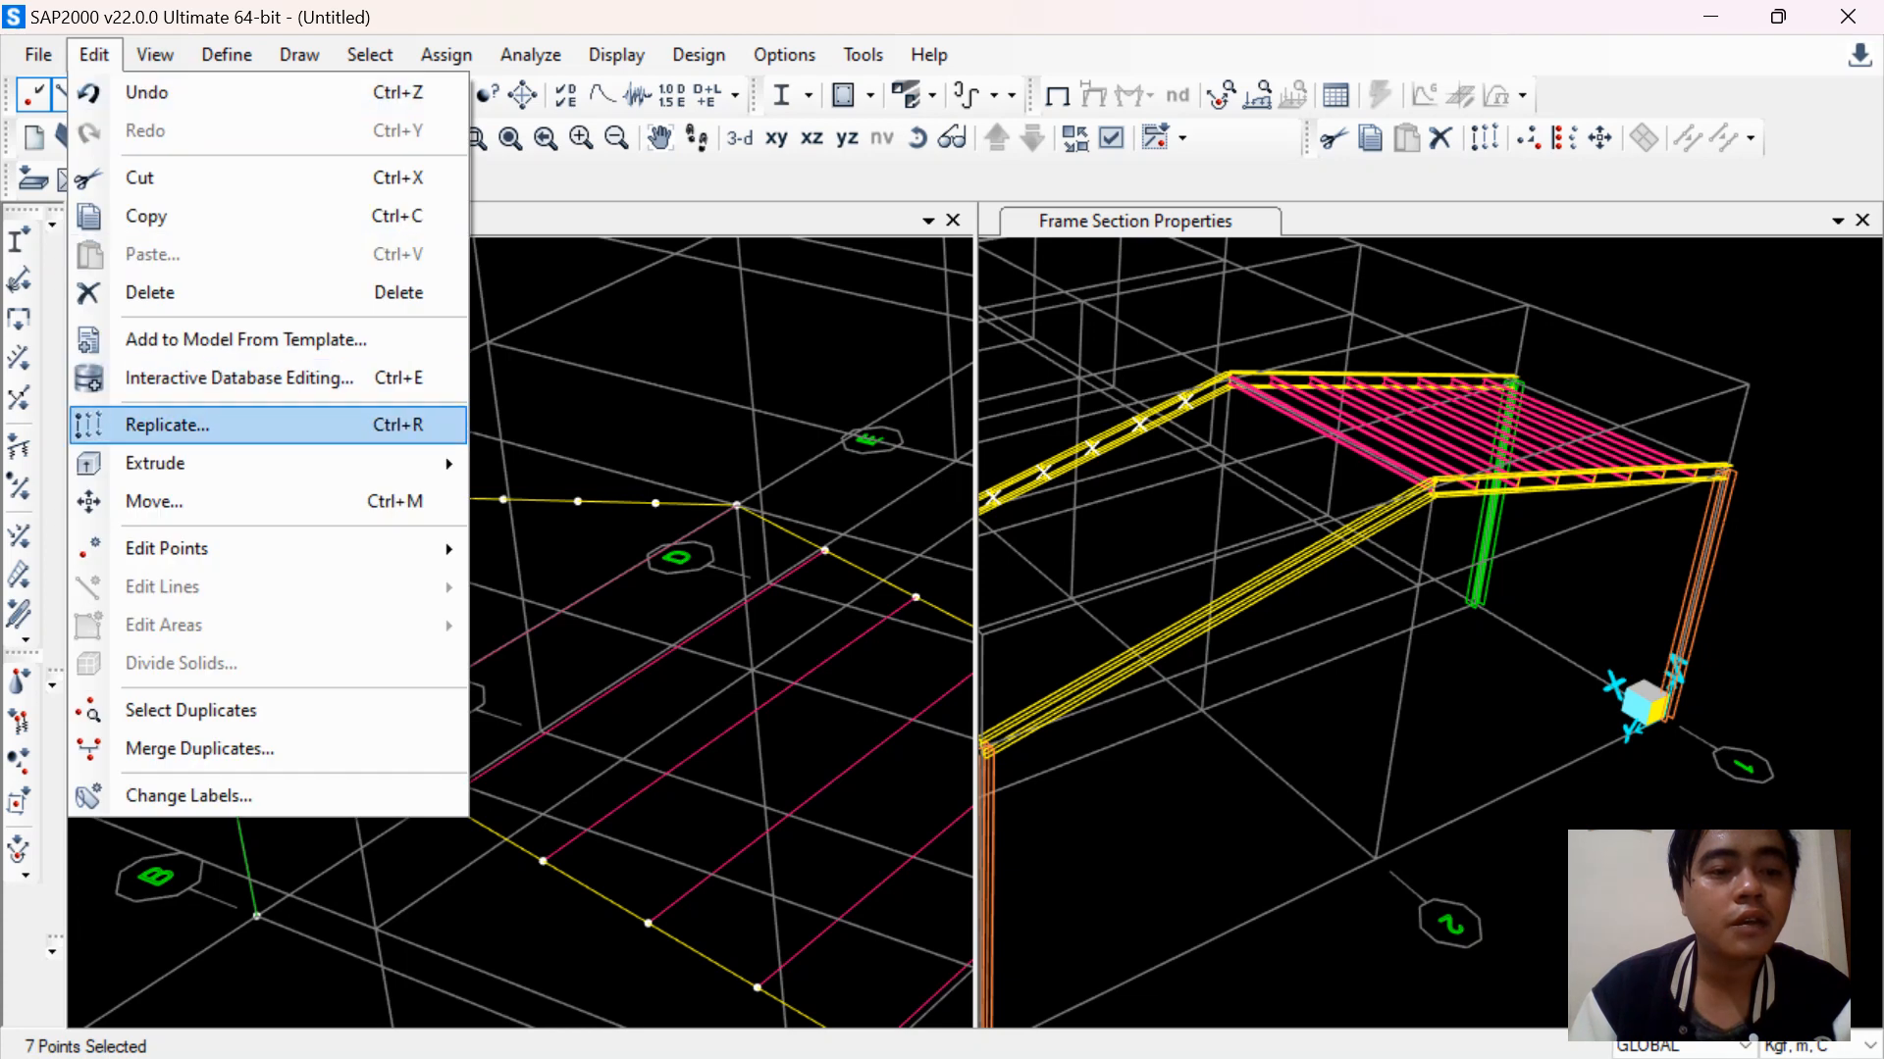
{"action": "mouse_move", "coordinate": [155, 463]}
{"action": "left_click", "coordinate": [628, 466]}
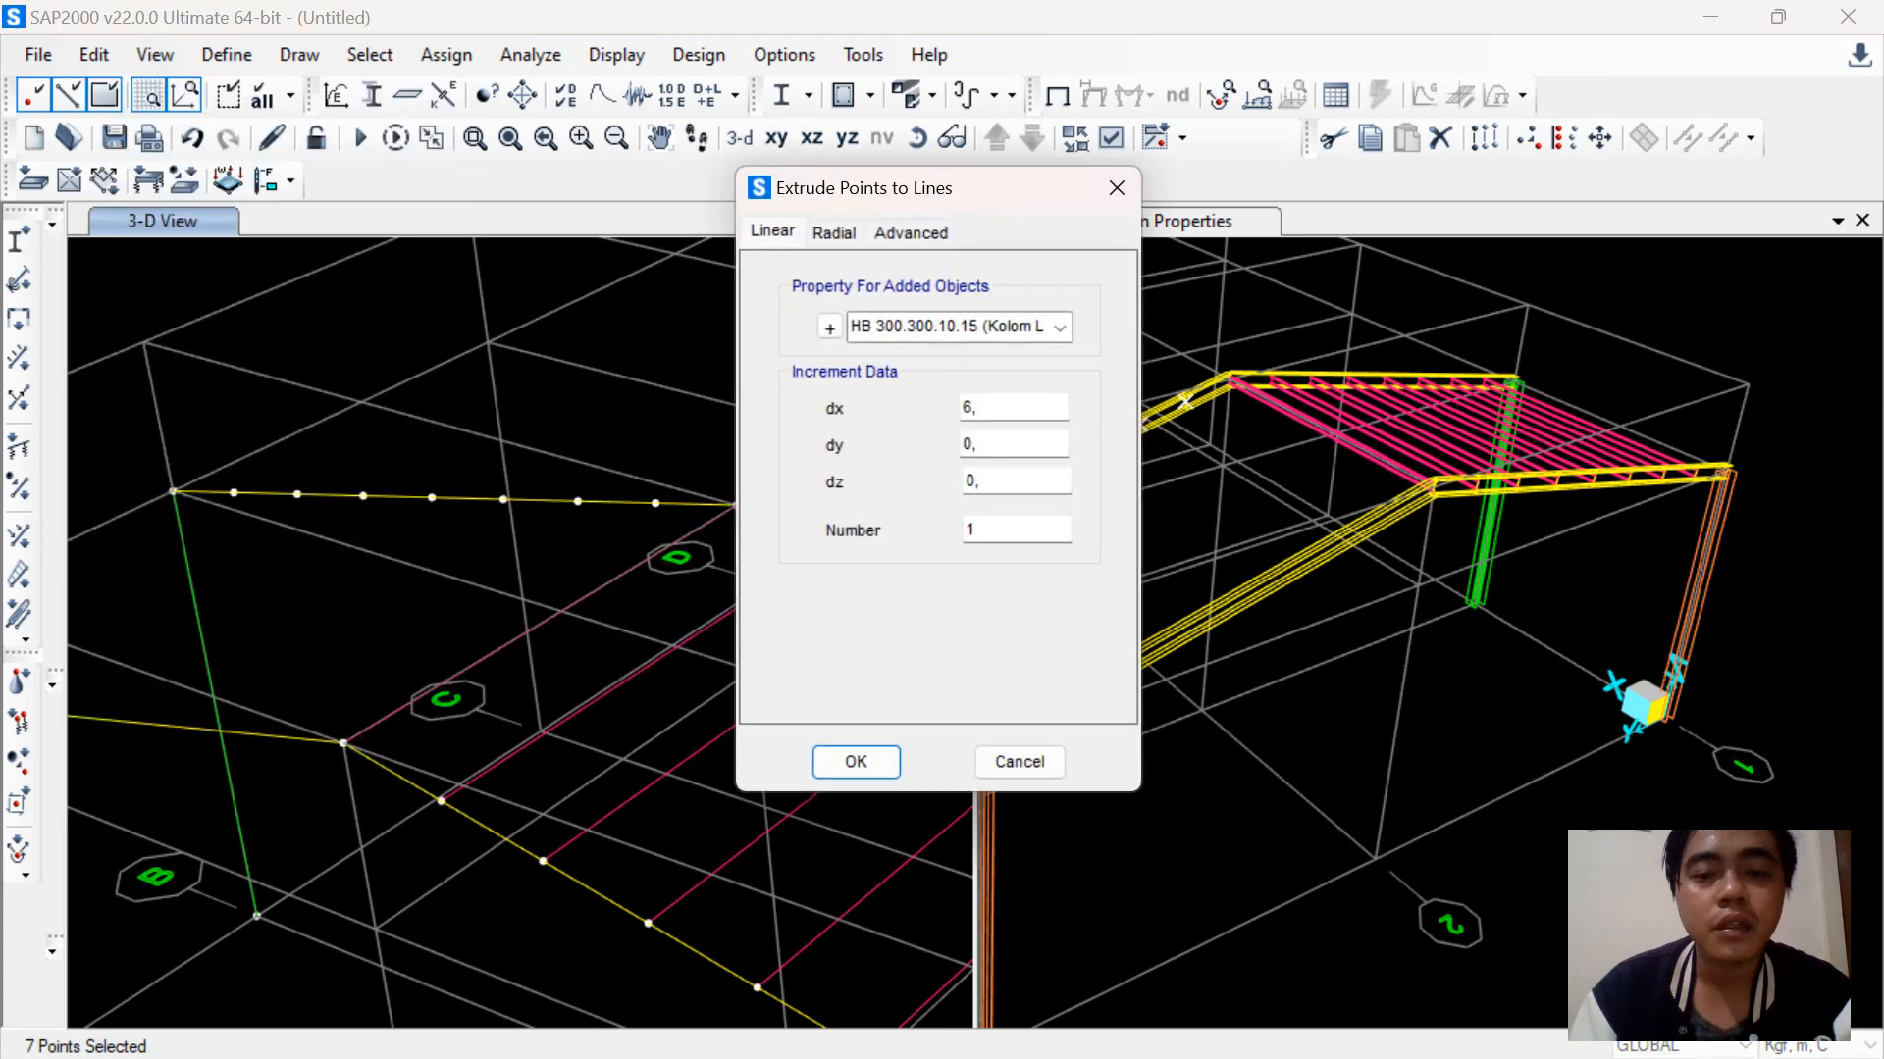
{"action": "type", "text": "-"}
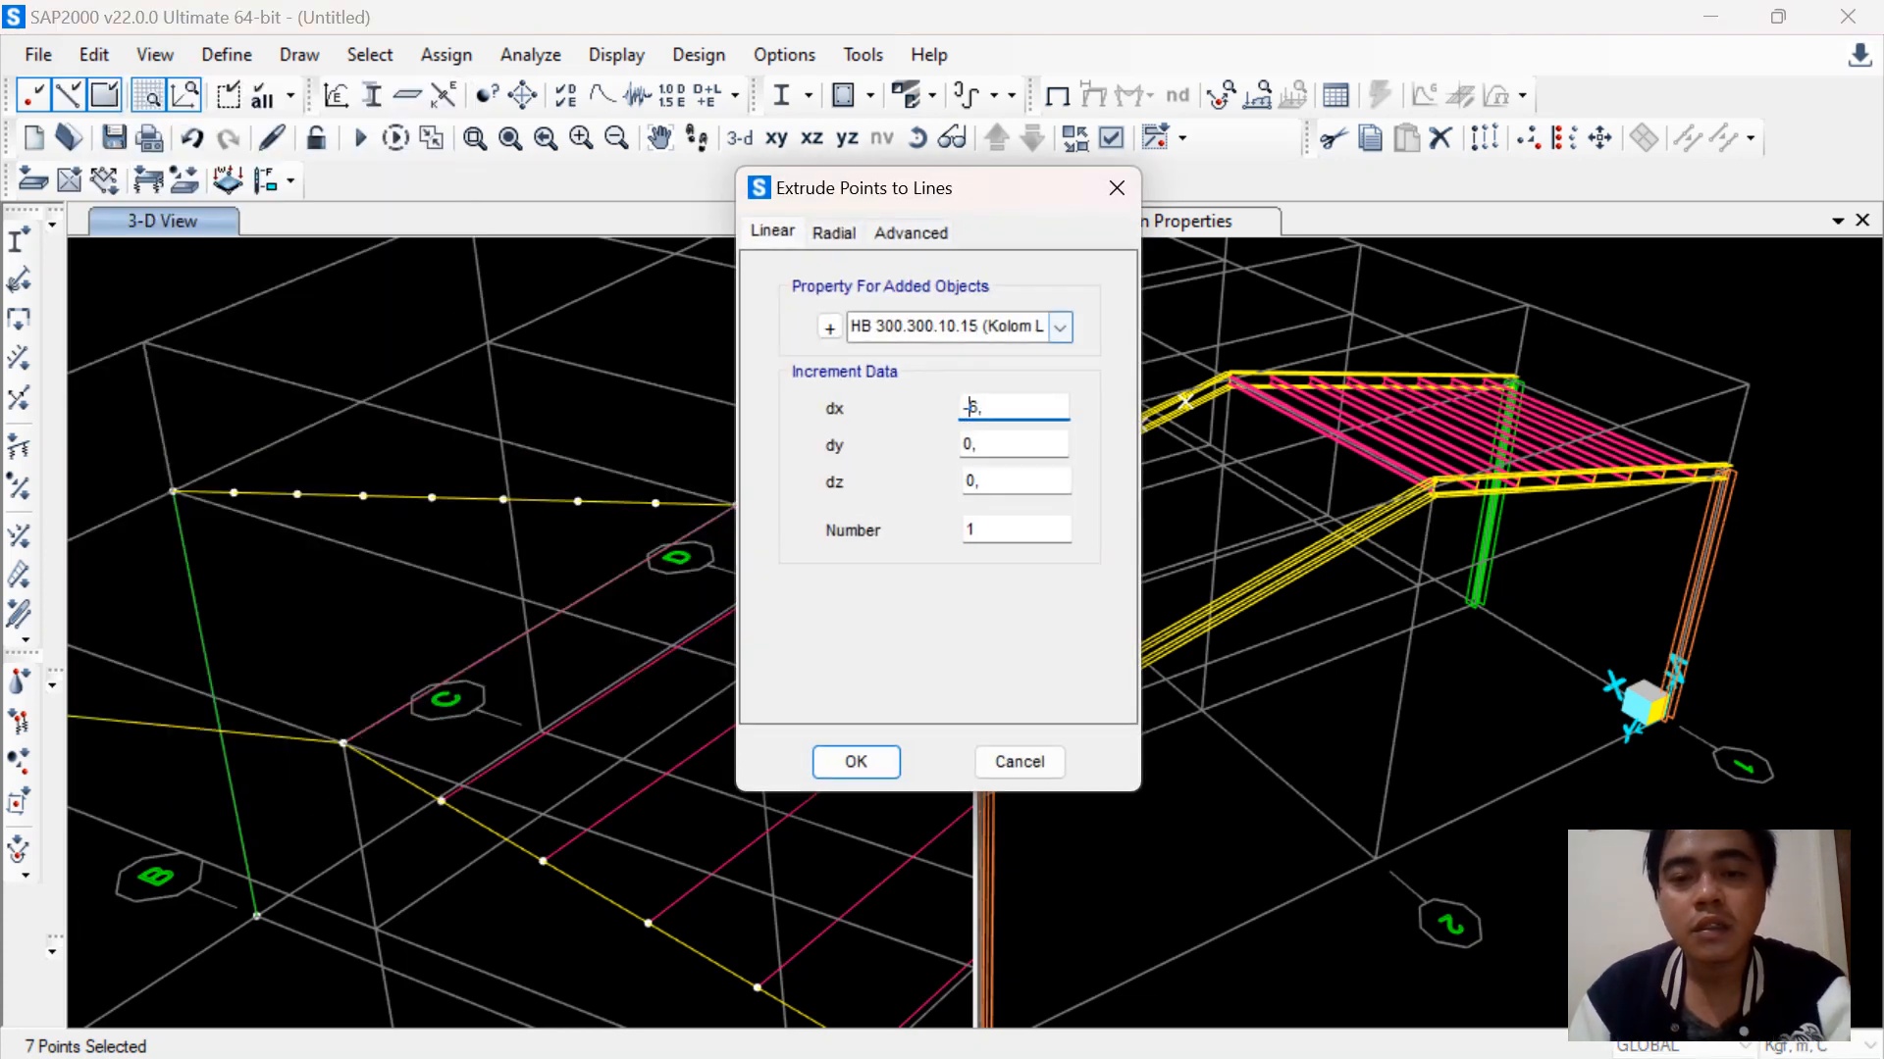
{"action": "left_click", "coordinate": [1059, 327]}
{"action": "left_click", "coordinate": [942, 459]}
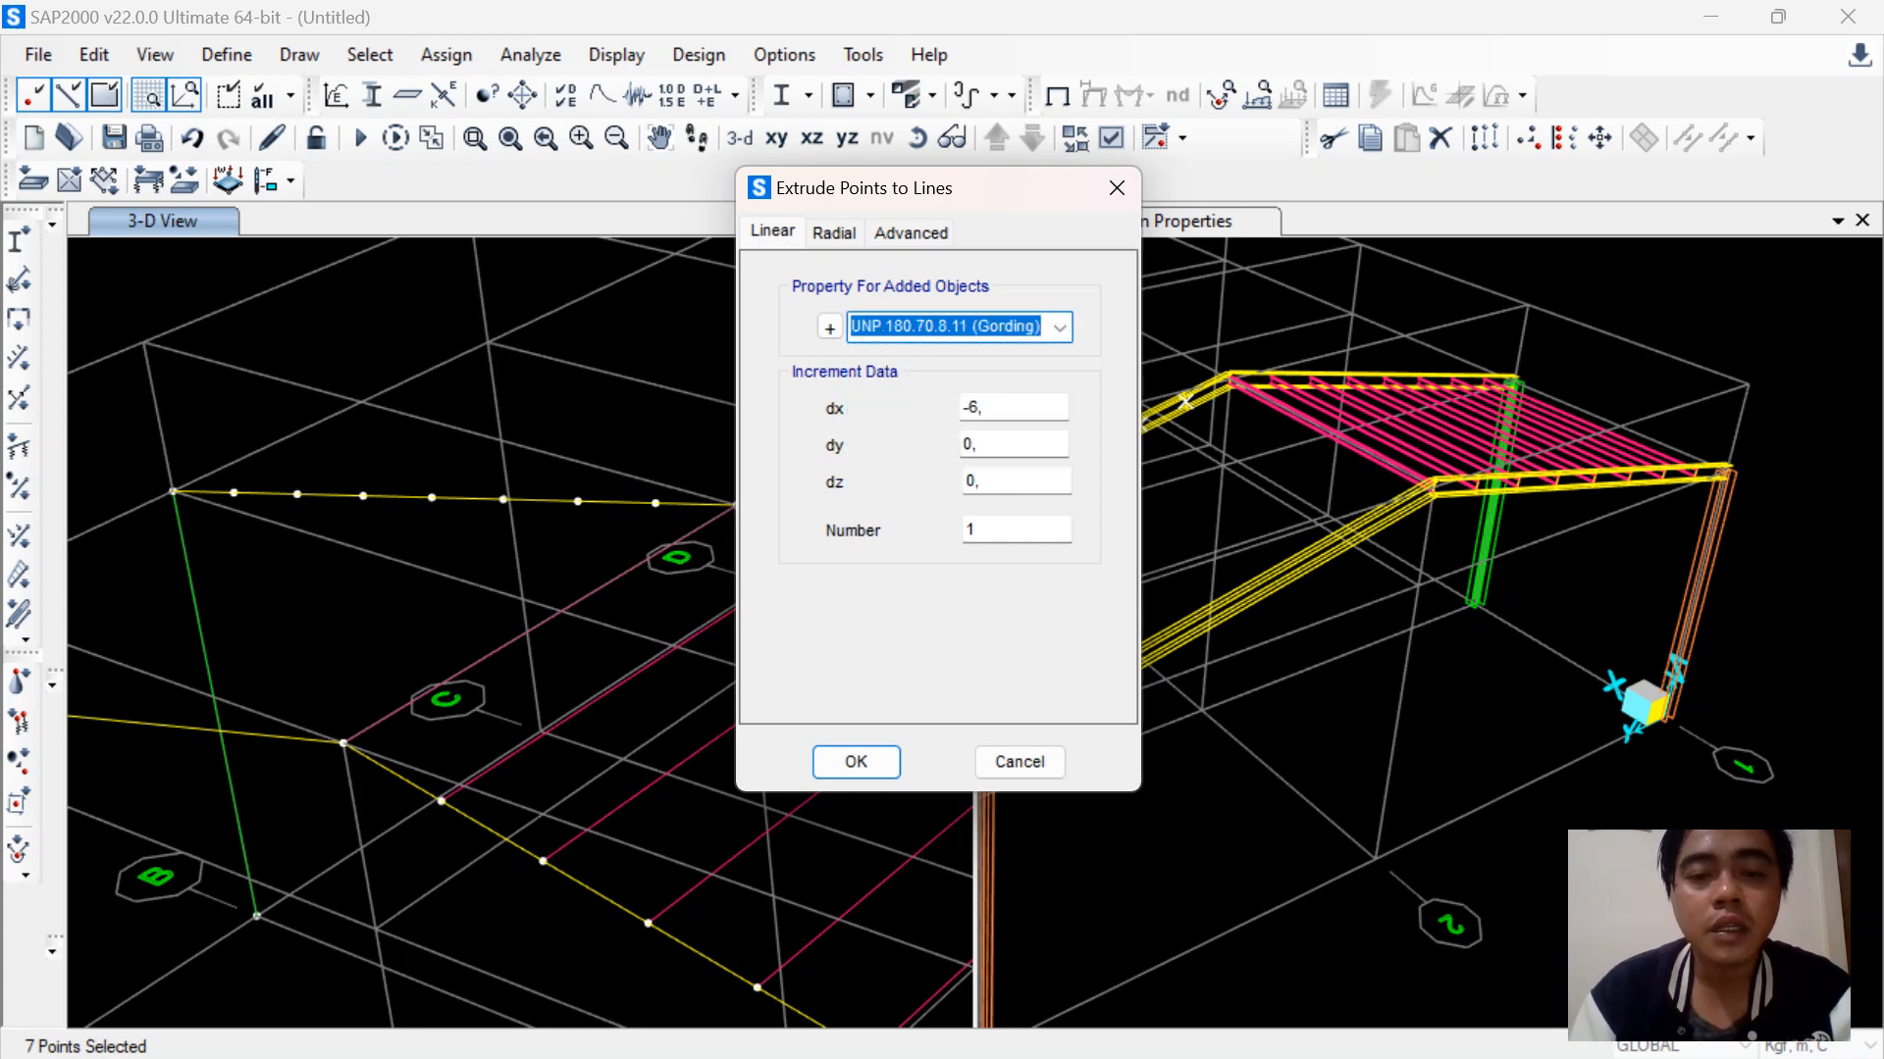
{"action": "left_click", "coordinate": [856, 763]}
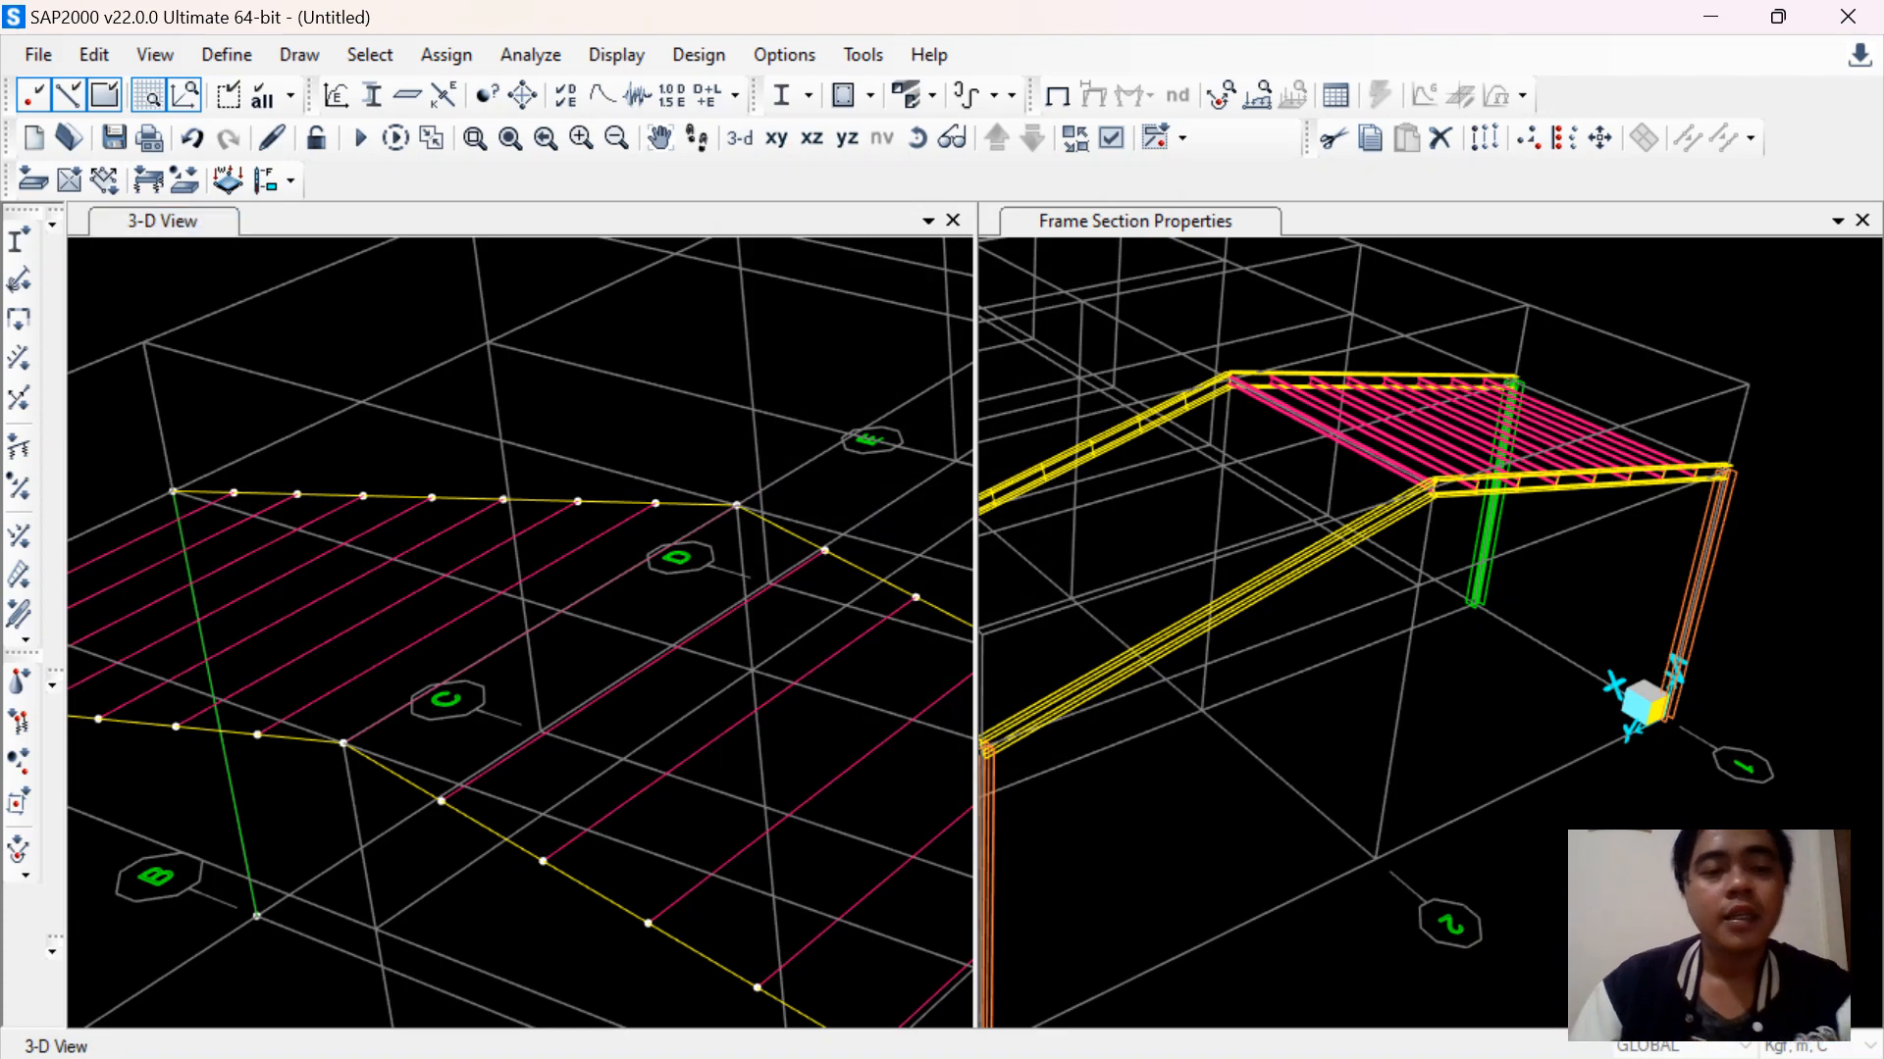
Draw a straight frame with section IWF 200.150.6.9 (Regel) between the outer and inner column tops at the grid line 3 eave
{"action": "scroll", "coordinate": [611, 406], "scroll_direction": "up", "scroll_amount": 3}
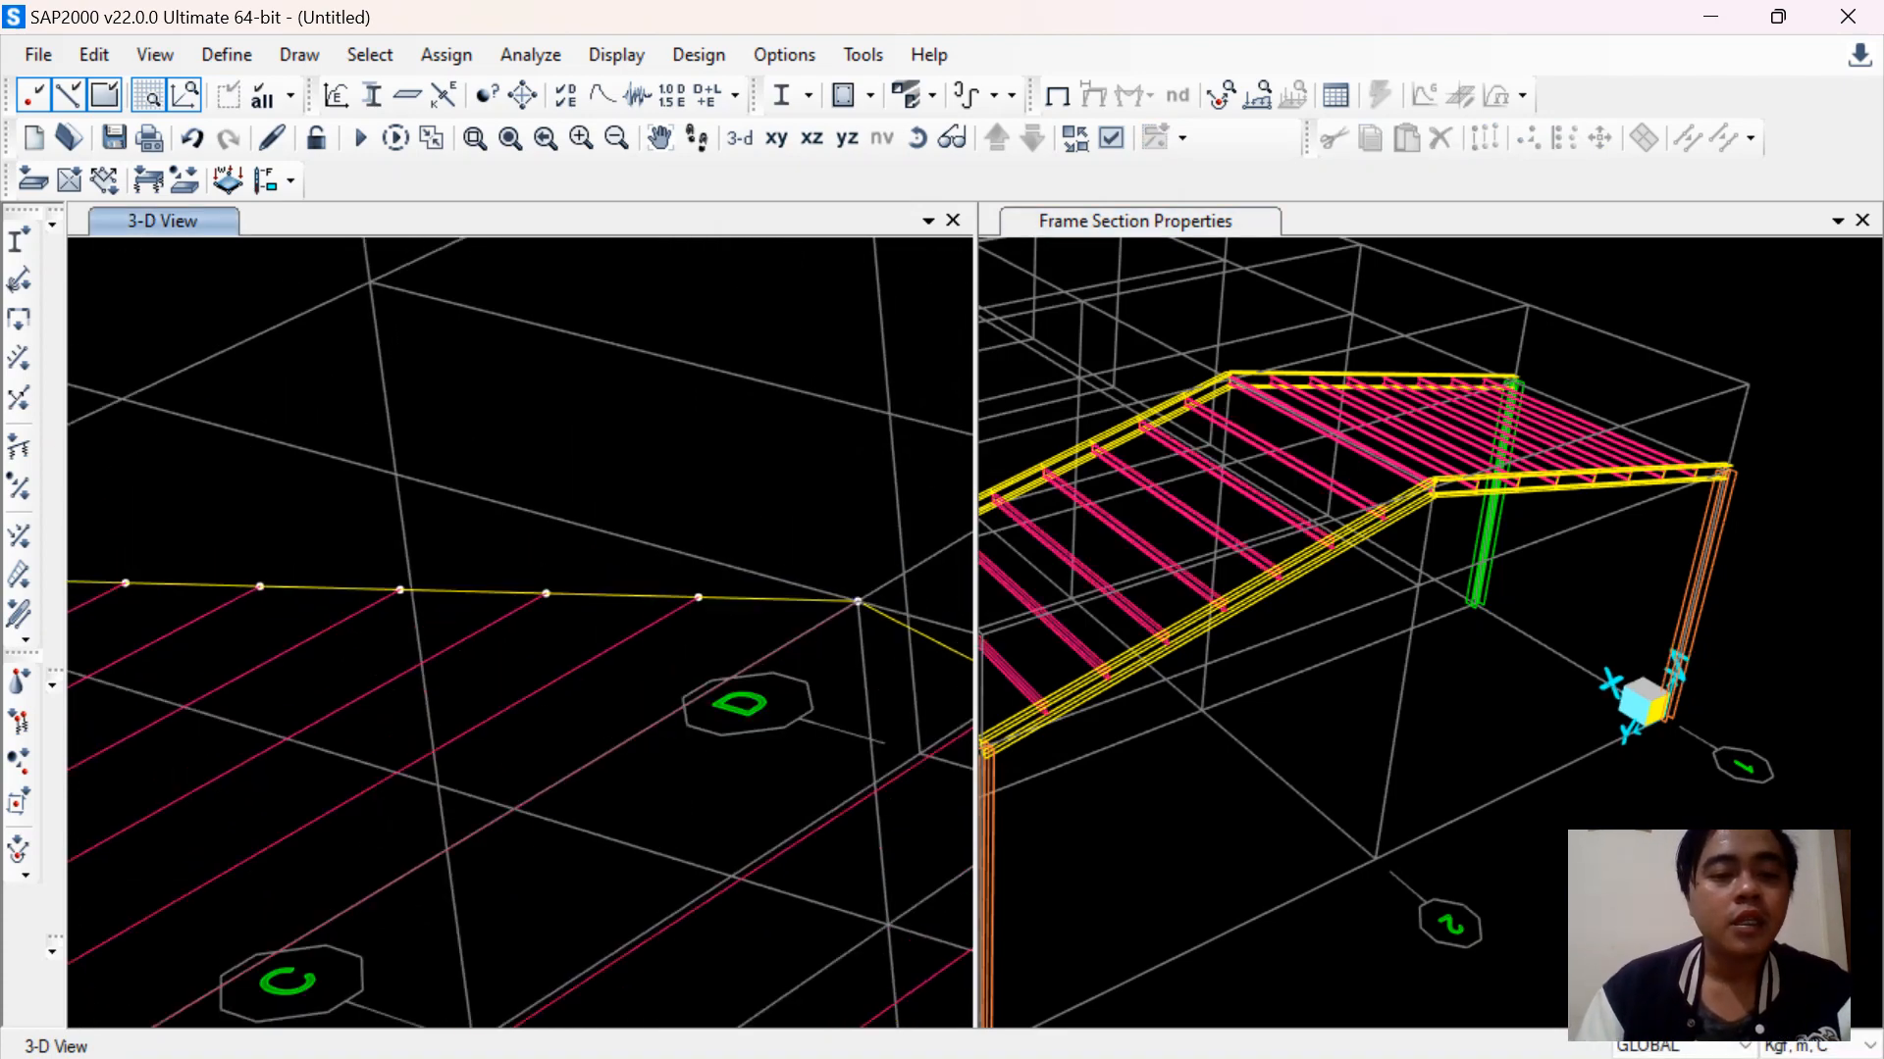
{"action": "scroll", "coordinate": [612, 405], "scroll_direction": "down", "scroll_amount": 2}
{"action": "scroll", "coordinate": [611, 405], "scroll_direction": "up", "scroll_amount": 2}
{"action": "middle_click_drag", "start_coordinate": [255, 491], "coordinate": [906, 552]}
{"action": "middle_click_drag", "start_coordinate": [344, 686], "coordinate": [755, 423]}
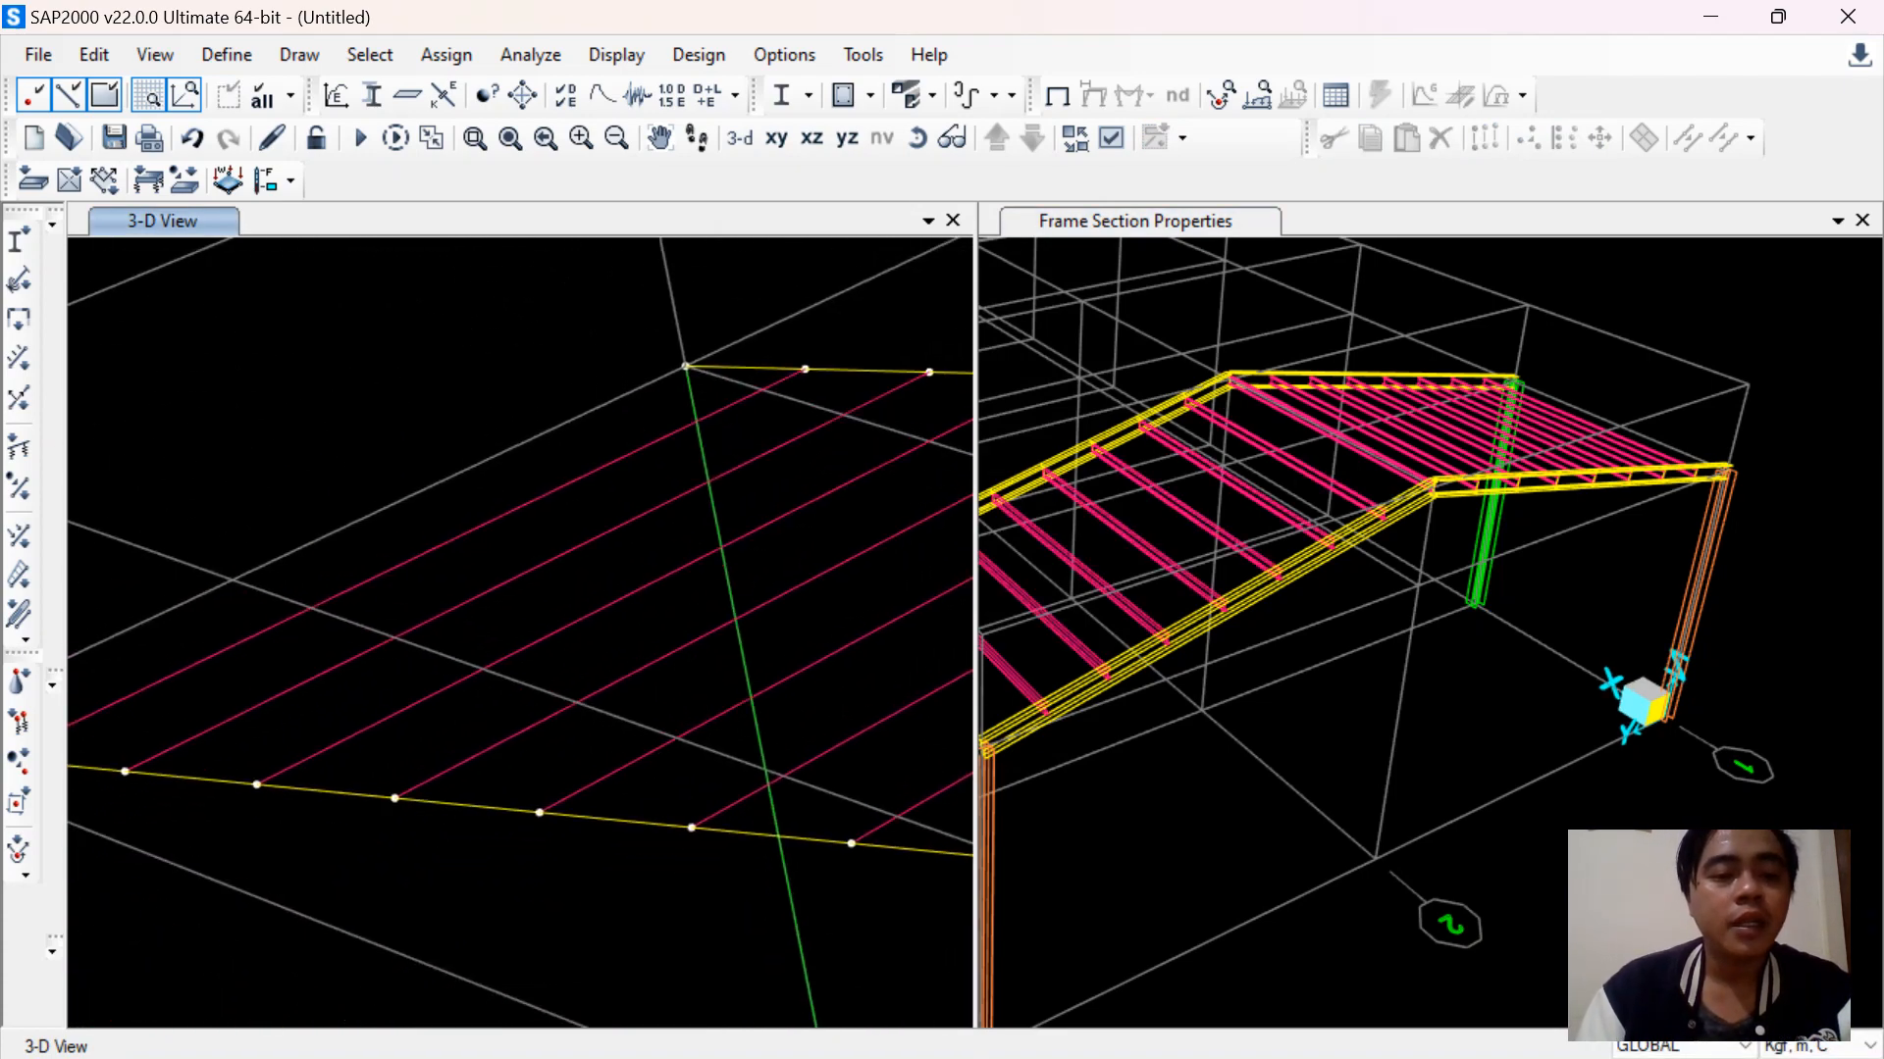
{"action": "scroll", "coordinate": [306, 589], "scroll_direction": "down", "scroll_amount": 2}
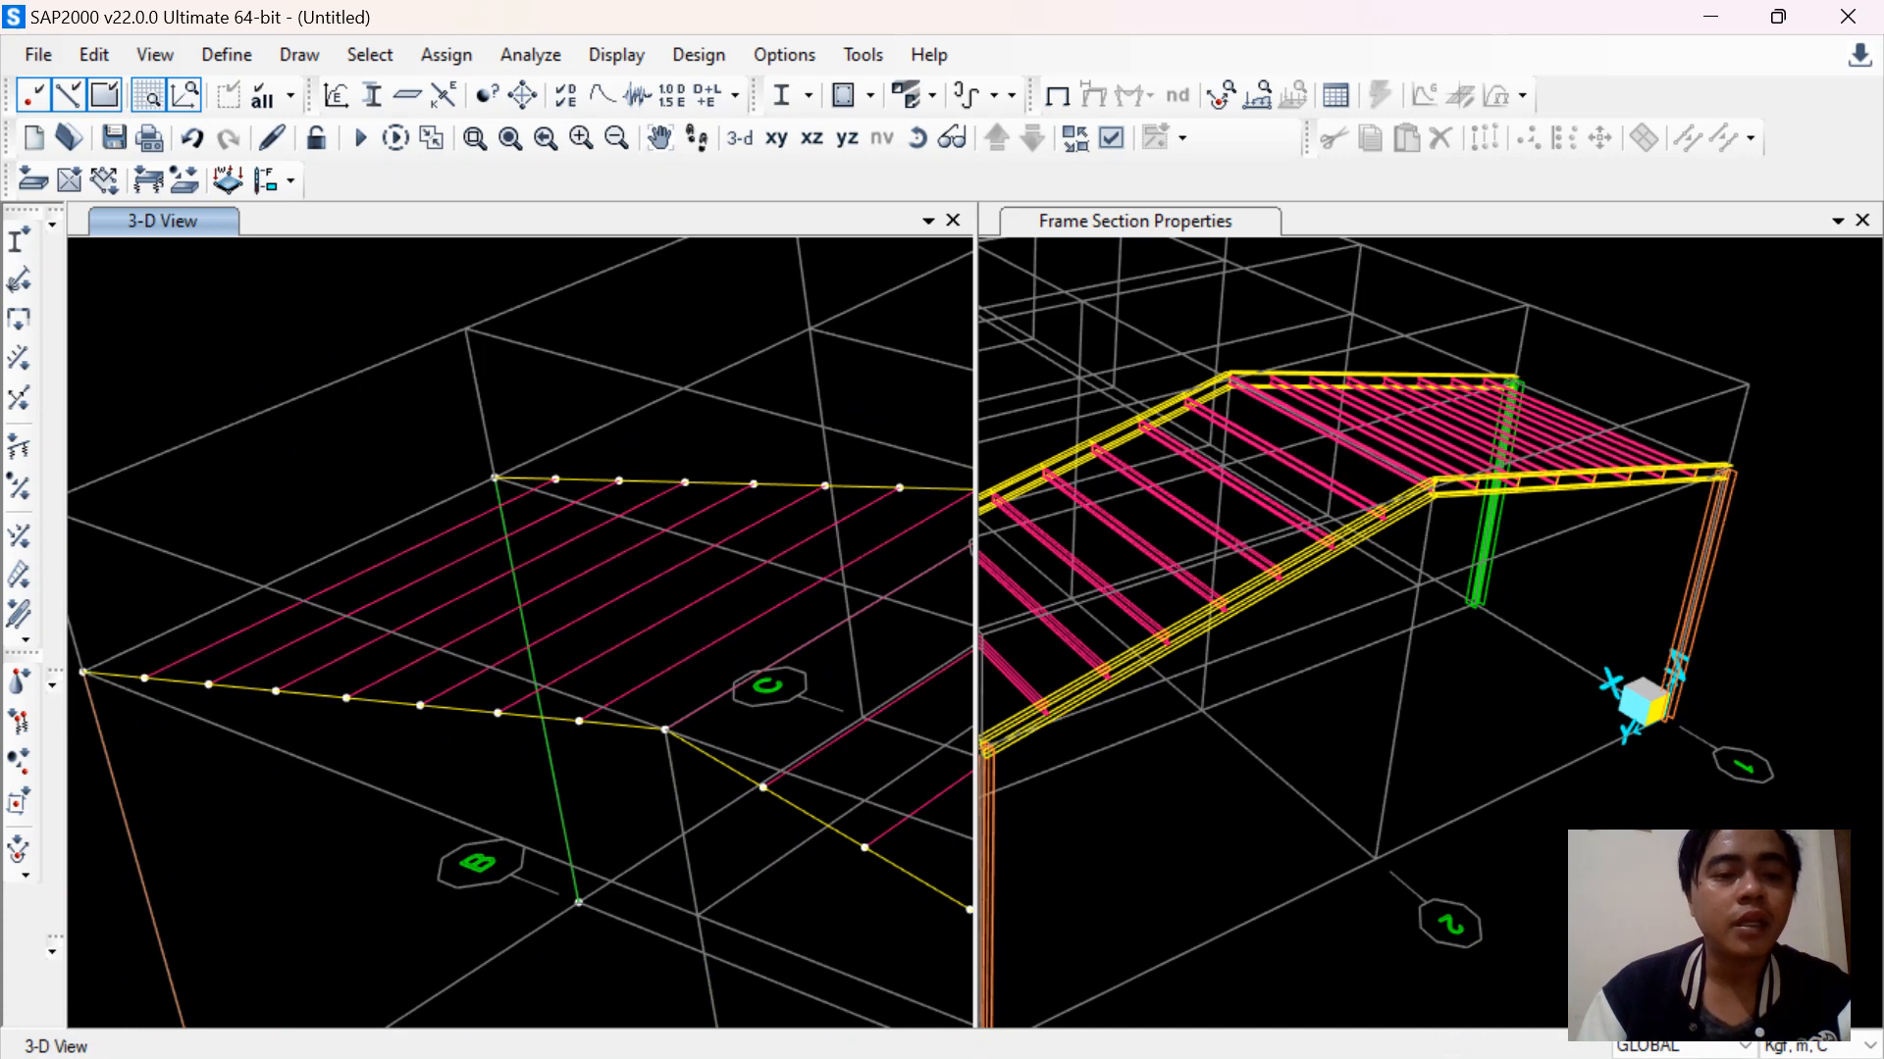
{"action": "left_click", "coordinate": [300, 54]}
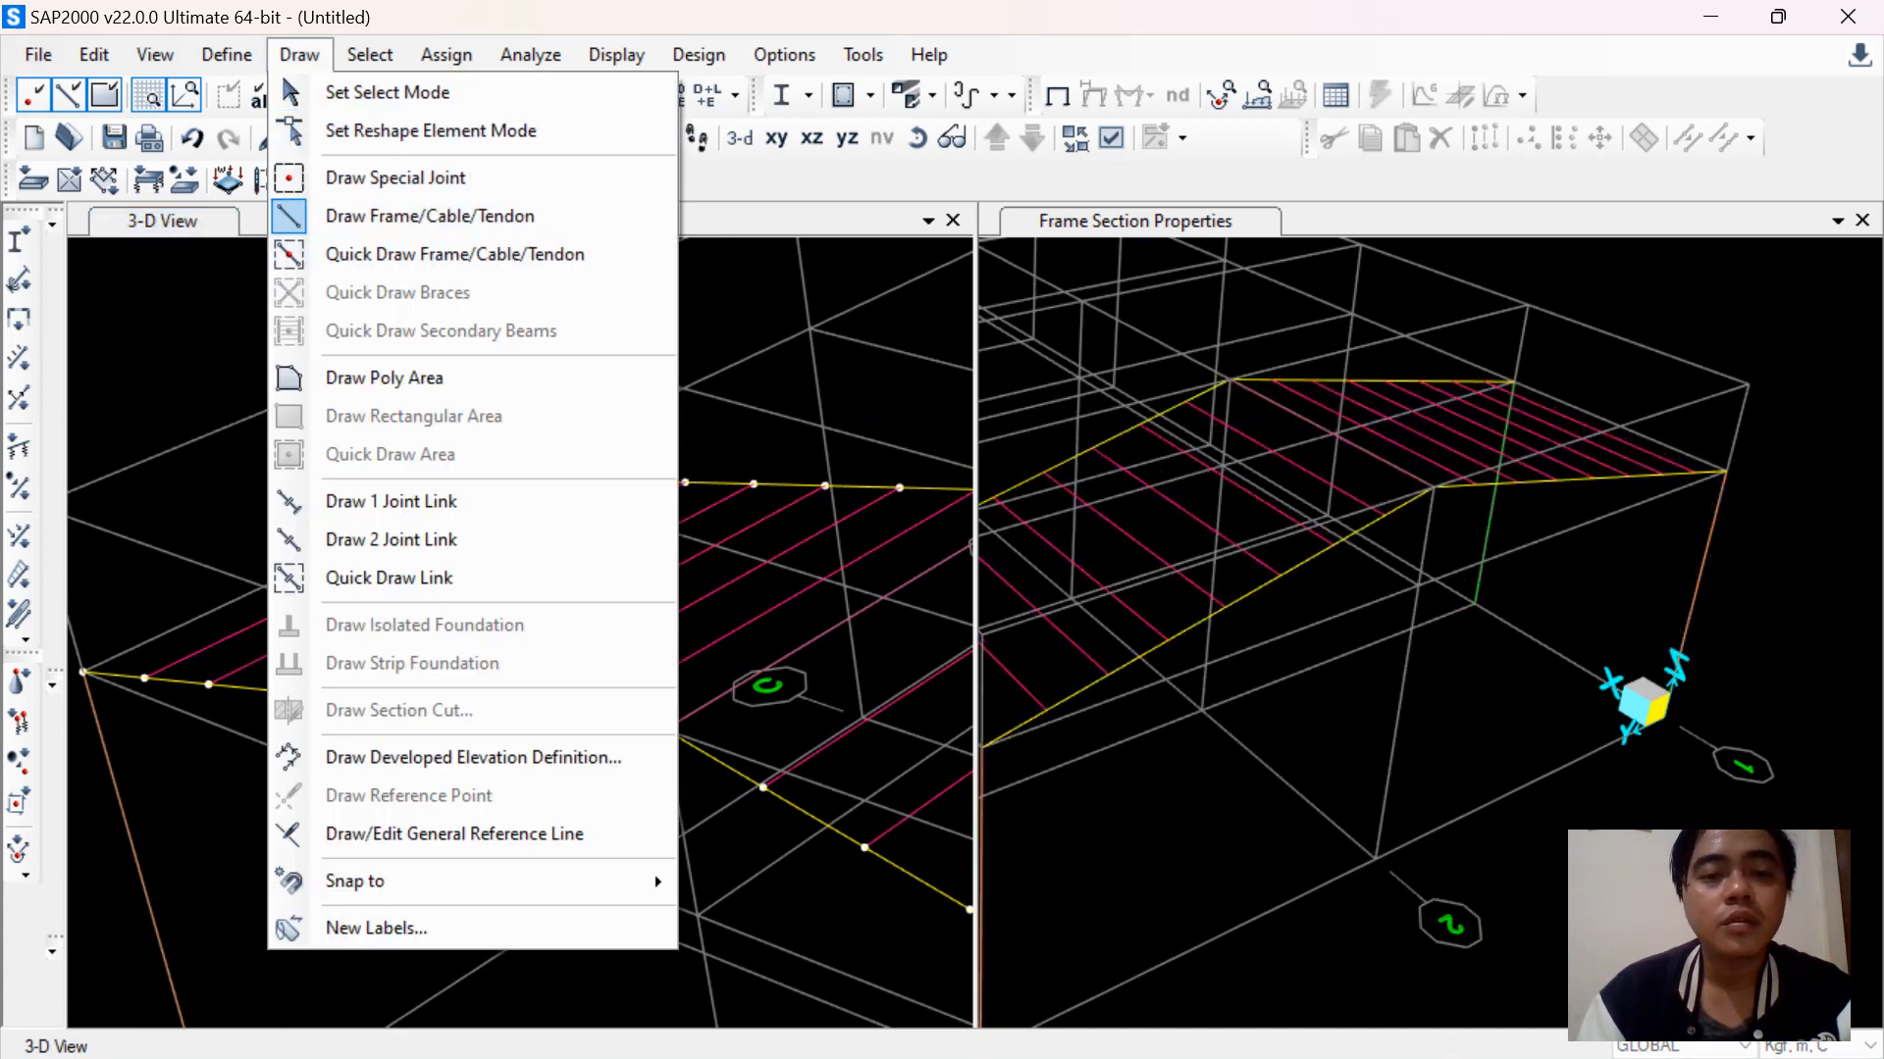
{"action": "left_click", "coordinate": [430, 216]}
{"action": "left_click", "coordinate": [1236, 331]}
{"action": "left_click", "coordinate": [1236, 331]}
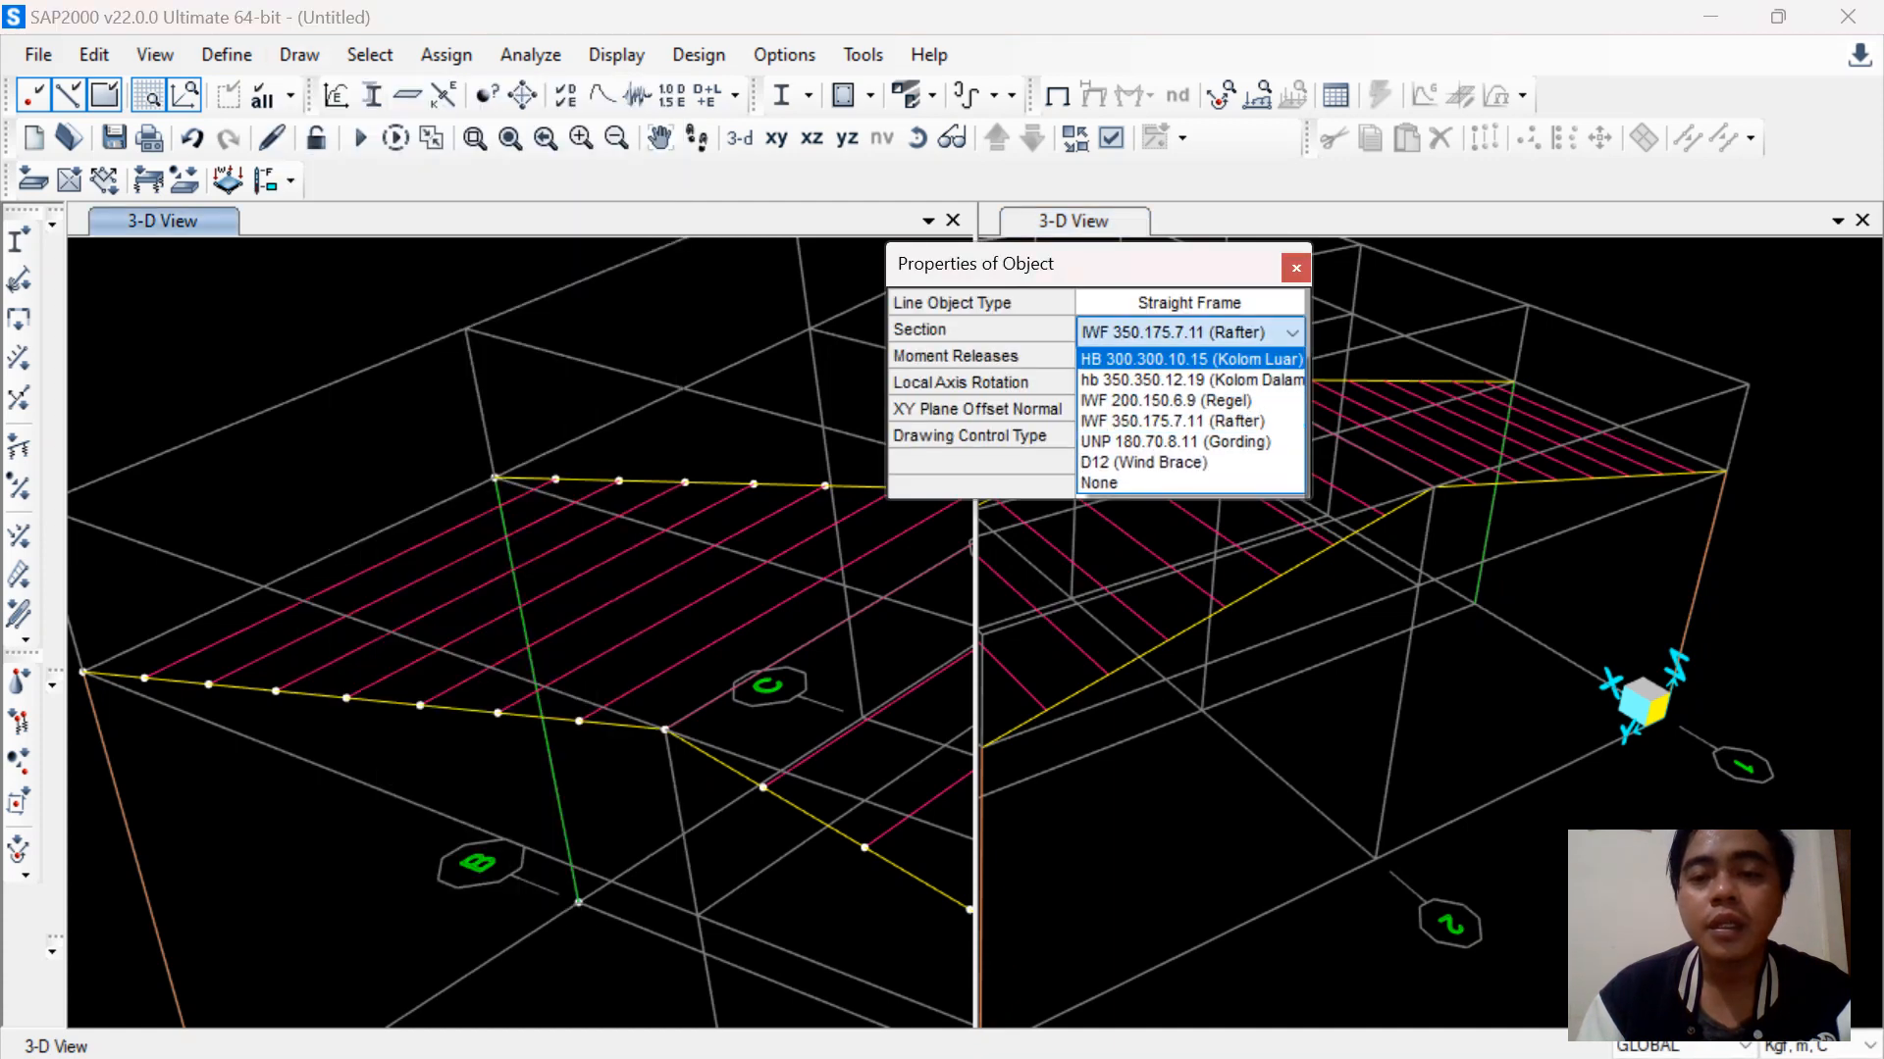
{"action": "left_click", "coordinate": [1216, 400]}
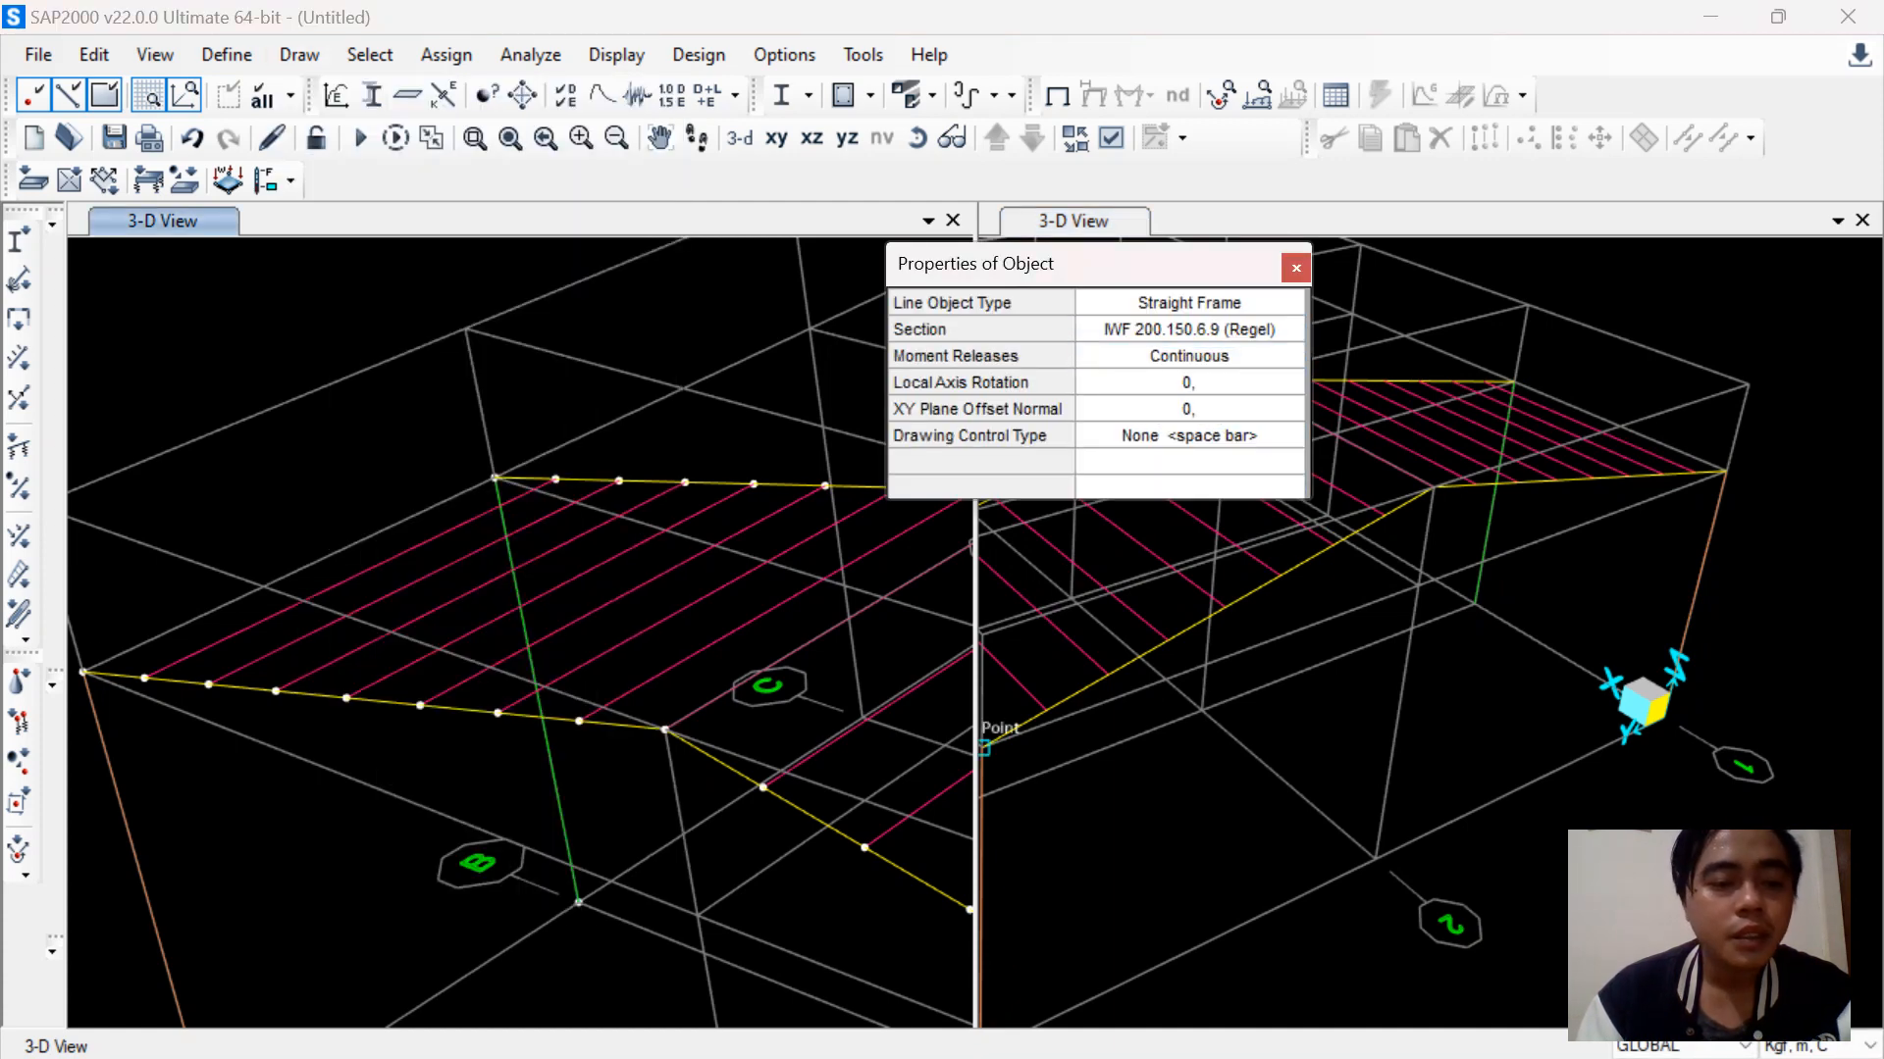
{"action": "left_click", "coordinate": [494, 477]}
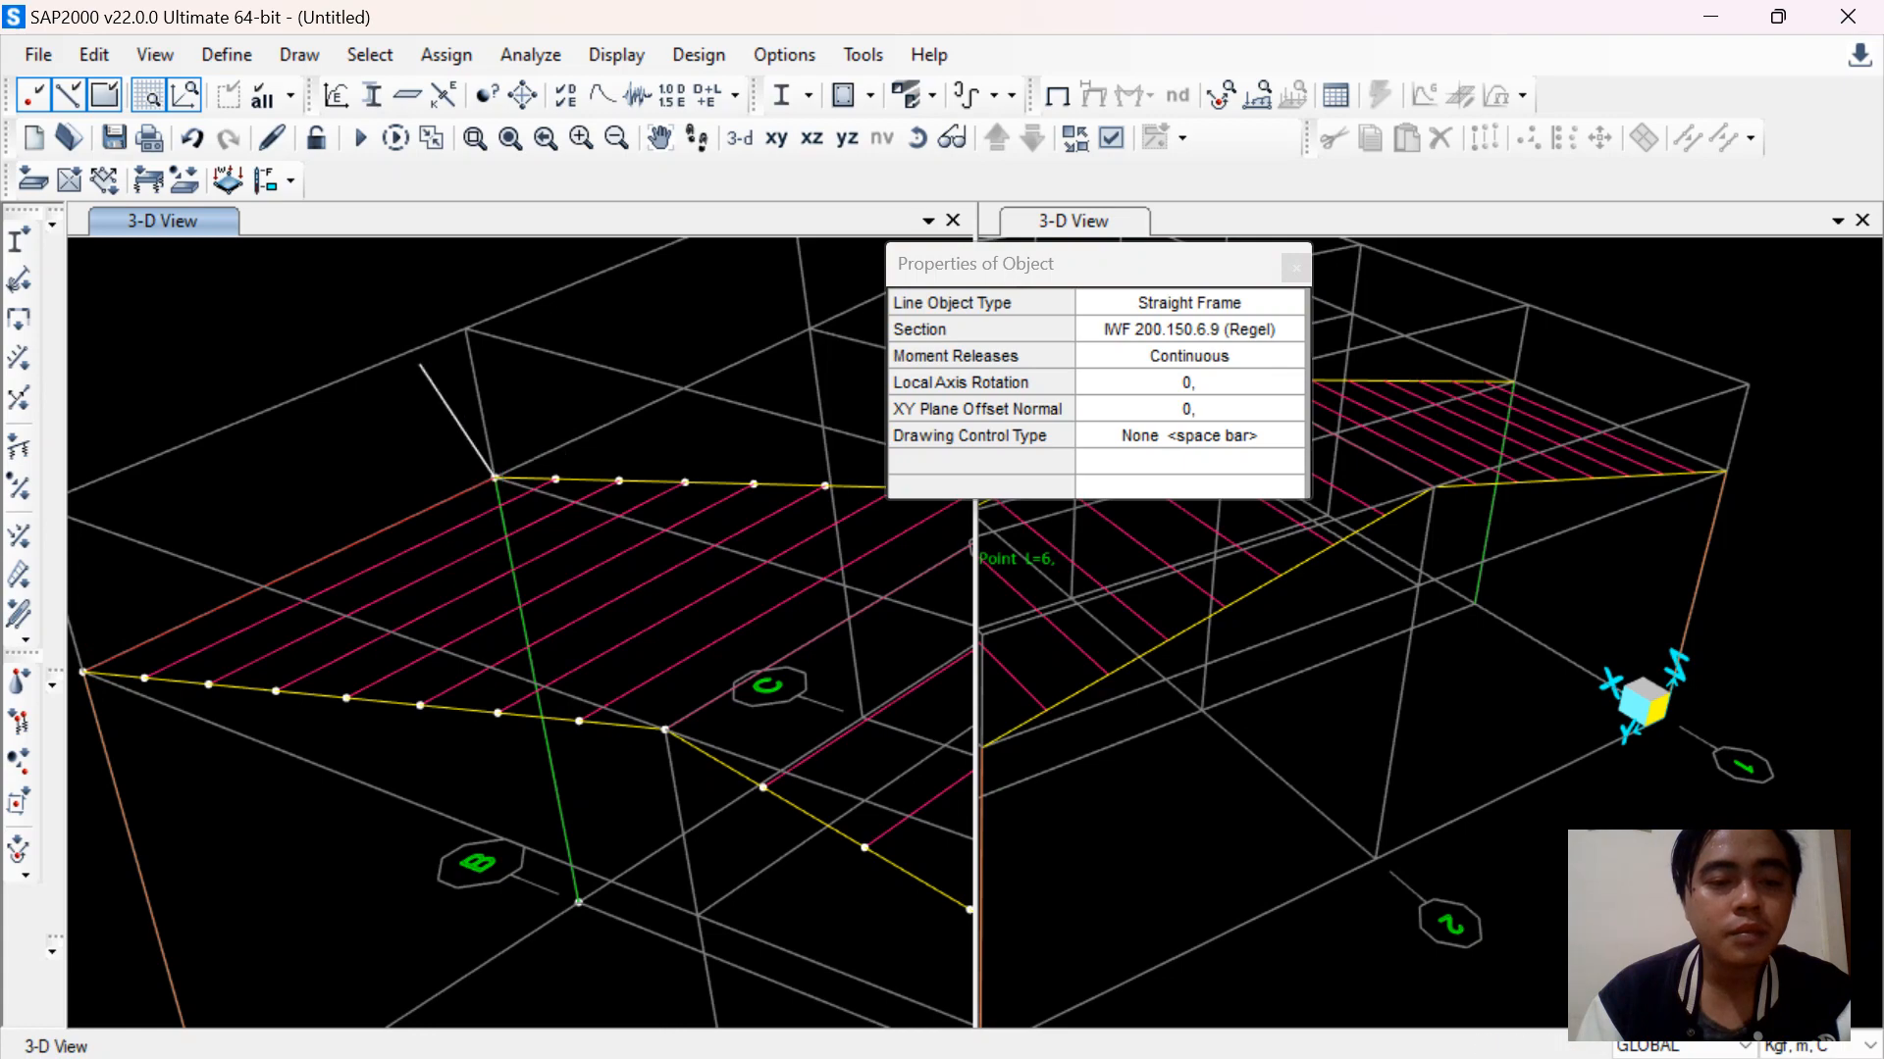
{"action": "key", "text": "Escape"}
Draw the matching IWF 200.150.6.9 (Regel) frame between the outer and inner column tops at the grid line 1 eave
{"action": "scroll", "coordinate": [349, 360], "scroll_direction": "up", "scroll_amount": 3}
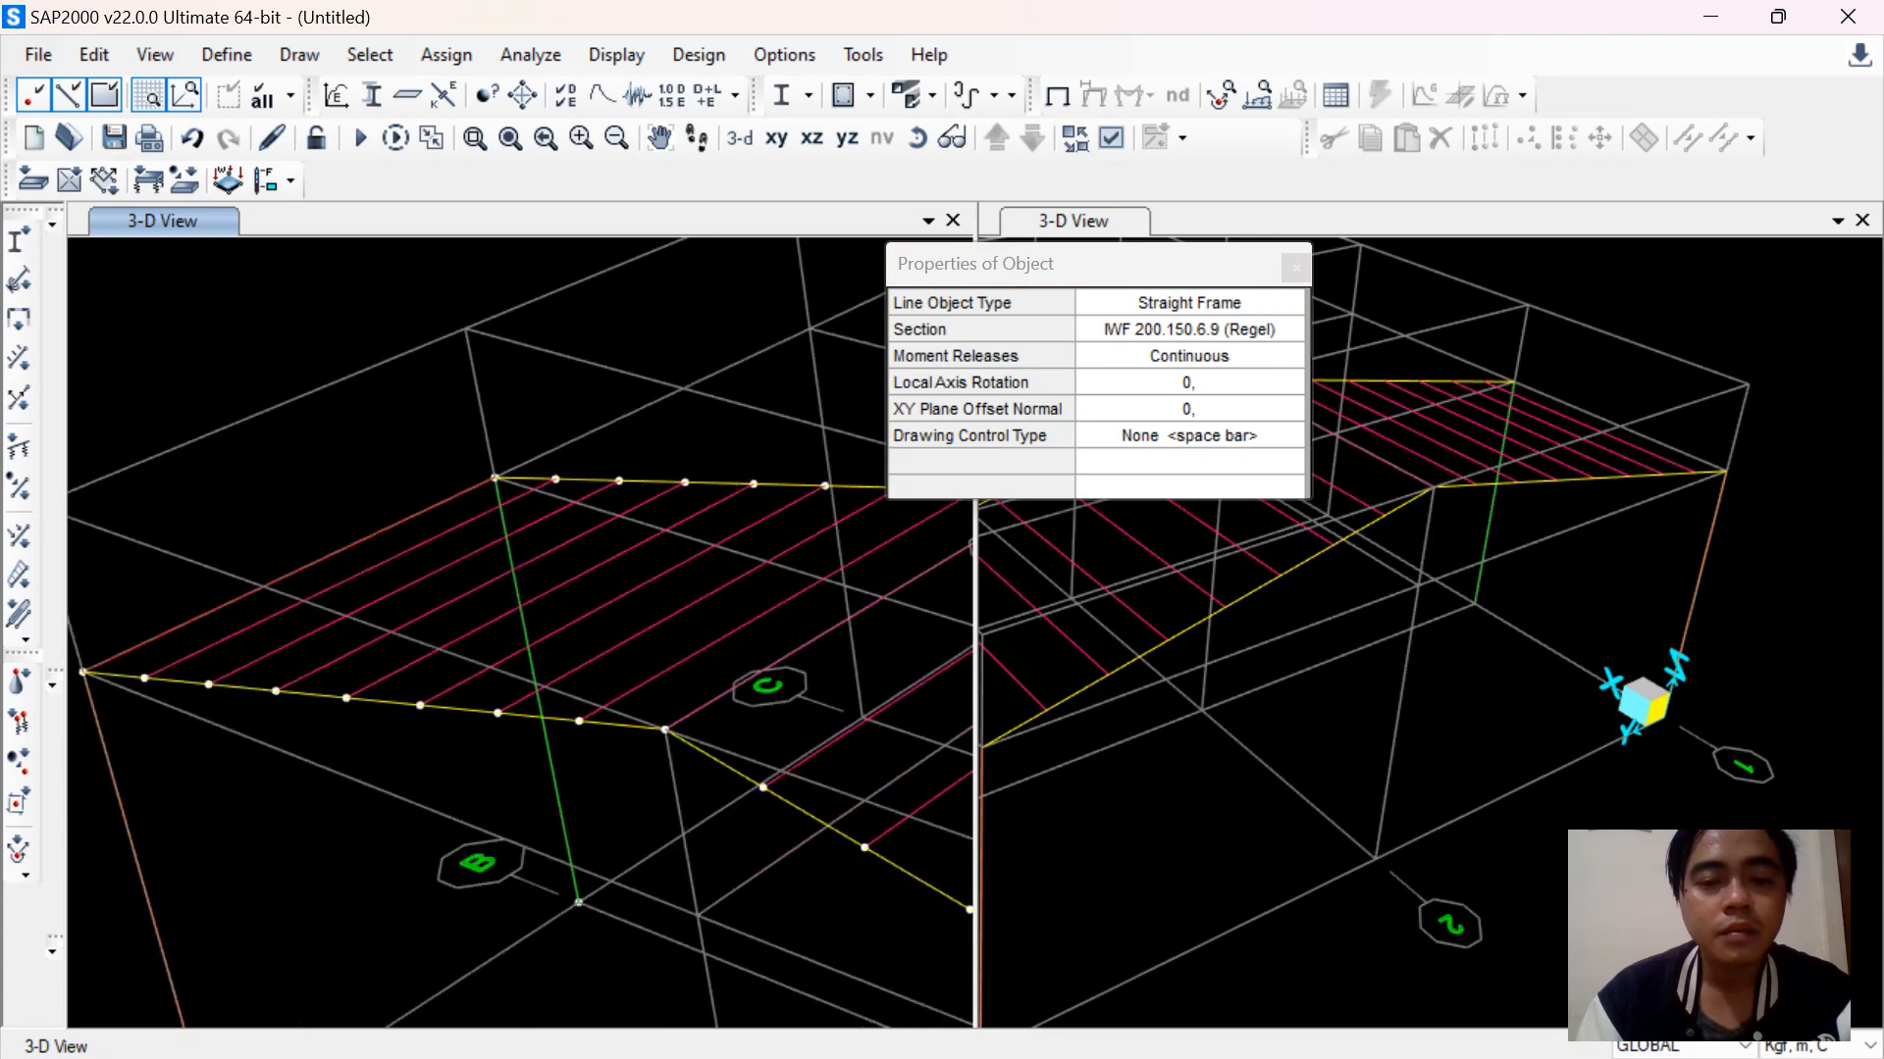
{"action": "scroll", "coordinate": [410, 414], "scroll_direction": "down", "scroll_amount": 10}
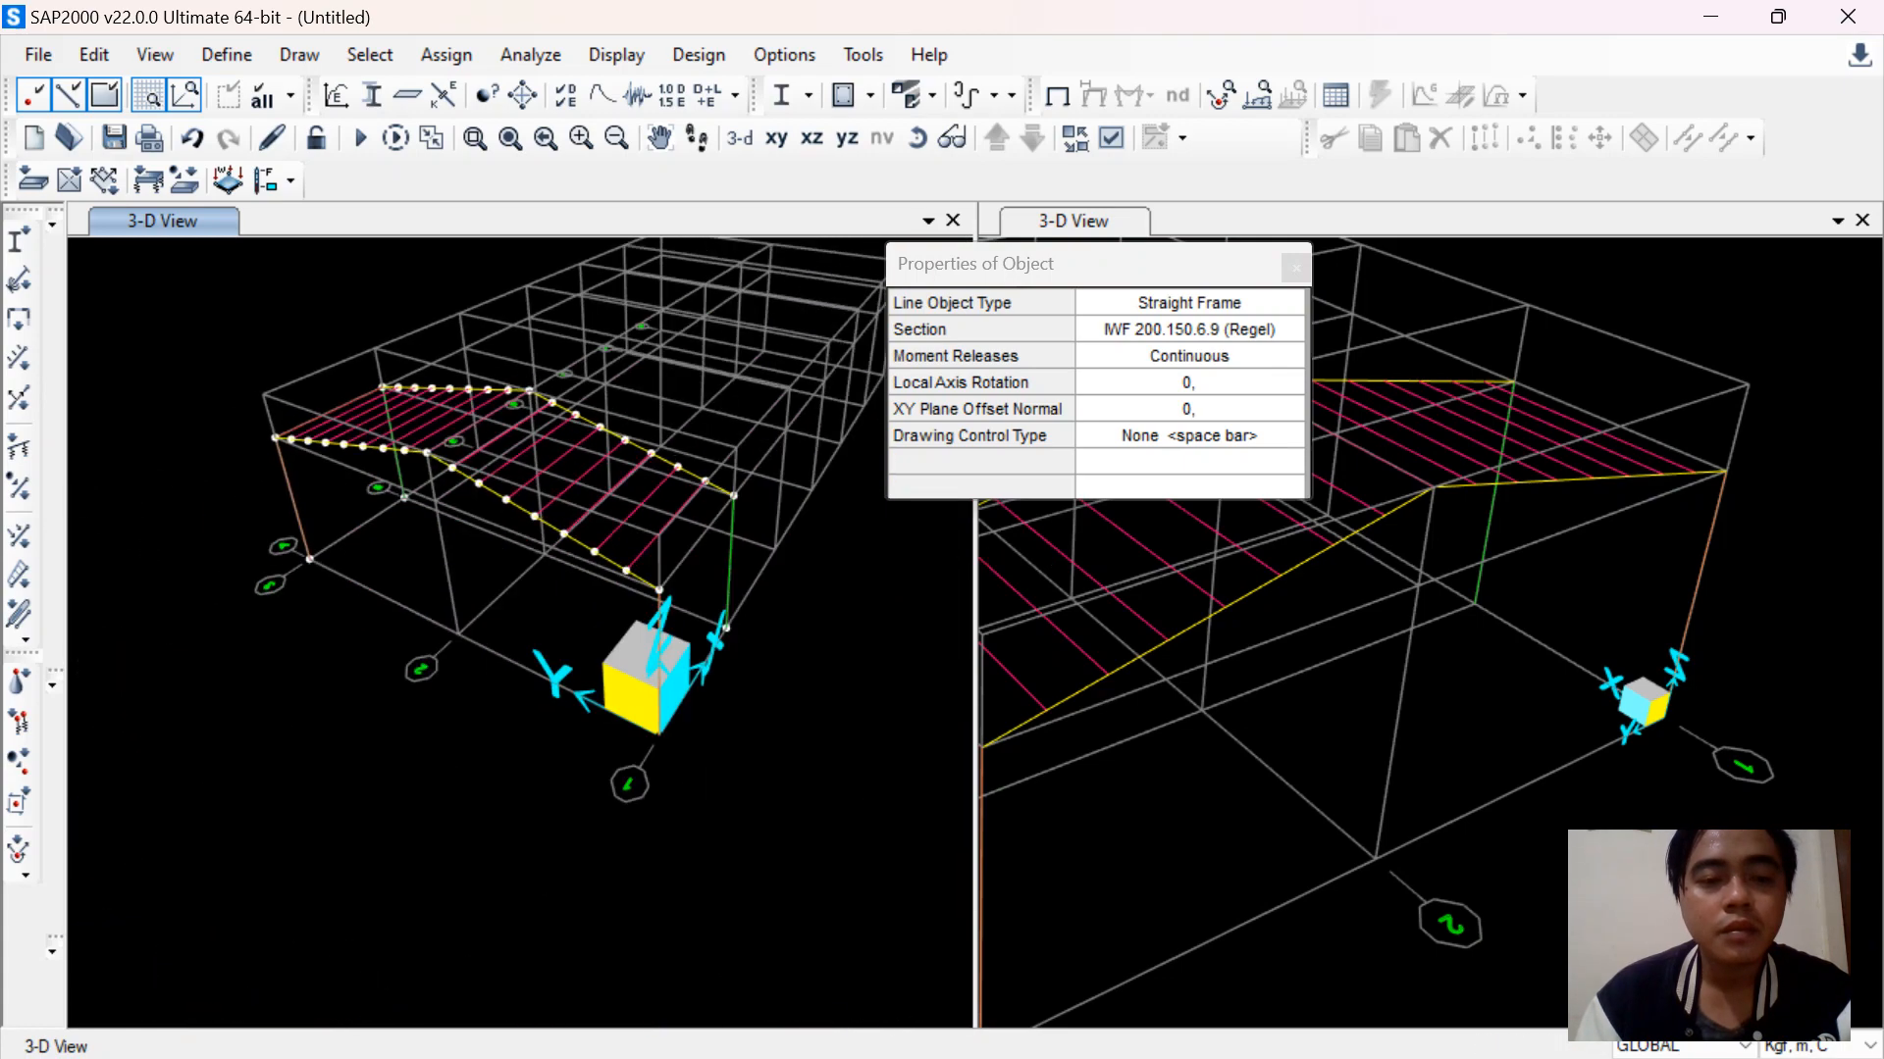
{"action": "scroll", "coordinate": [654, 589], "scroll_direction": "up", "scroll_amount": 4}
{"action": "left_click", "coordinate": [650, 594]}
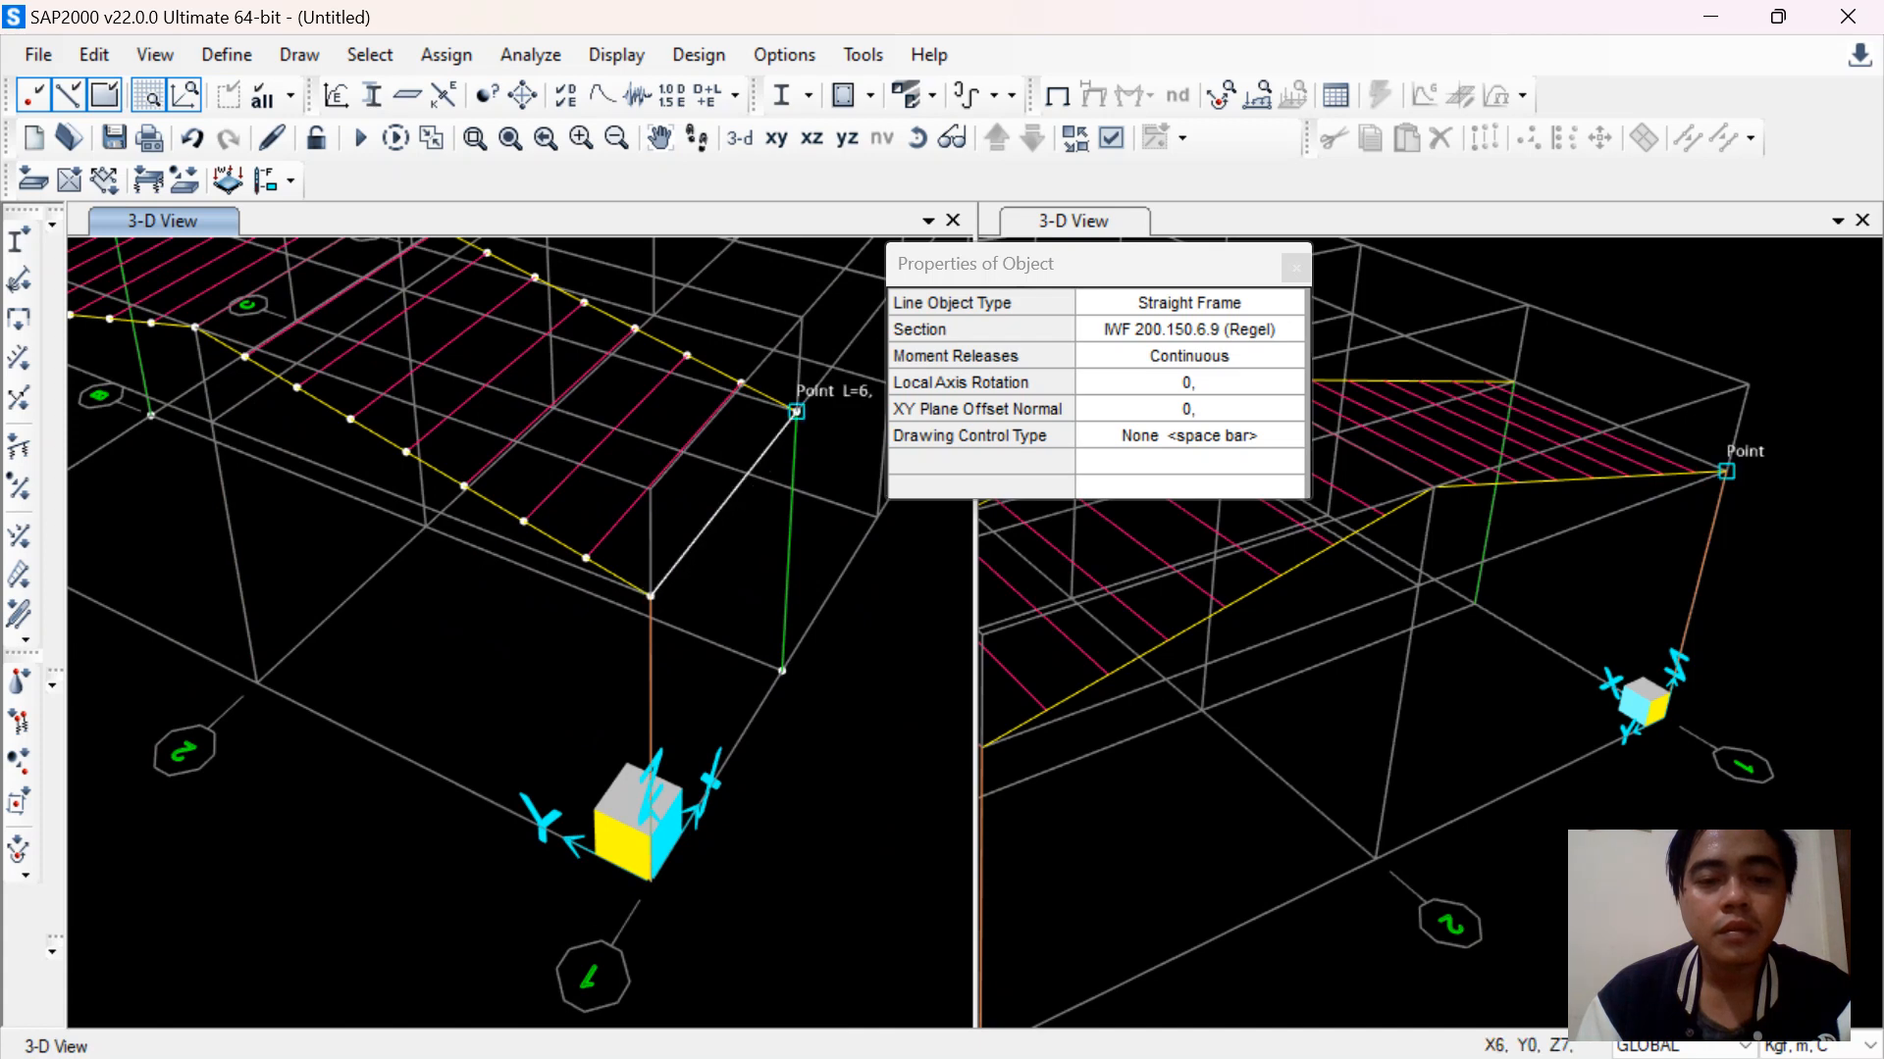
{"action": "left_click", "coordinate": [797, 411]}
{"action": "key", "text": "Escape"}
{"action": "scroll", "coordinate": [731, 501], "scroll_direction": "up", "scroll_amount": 2}
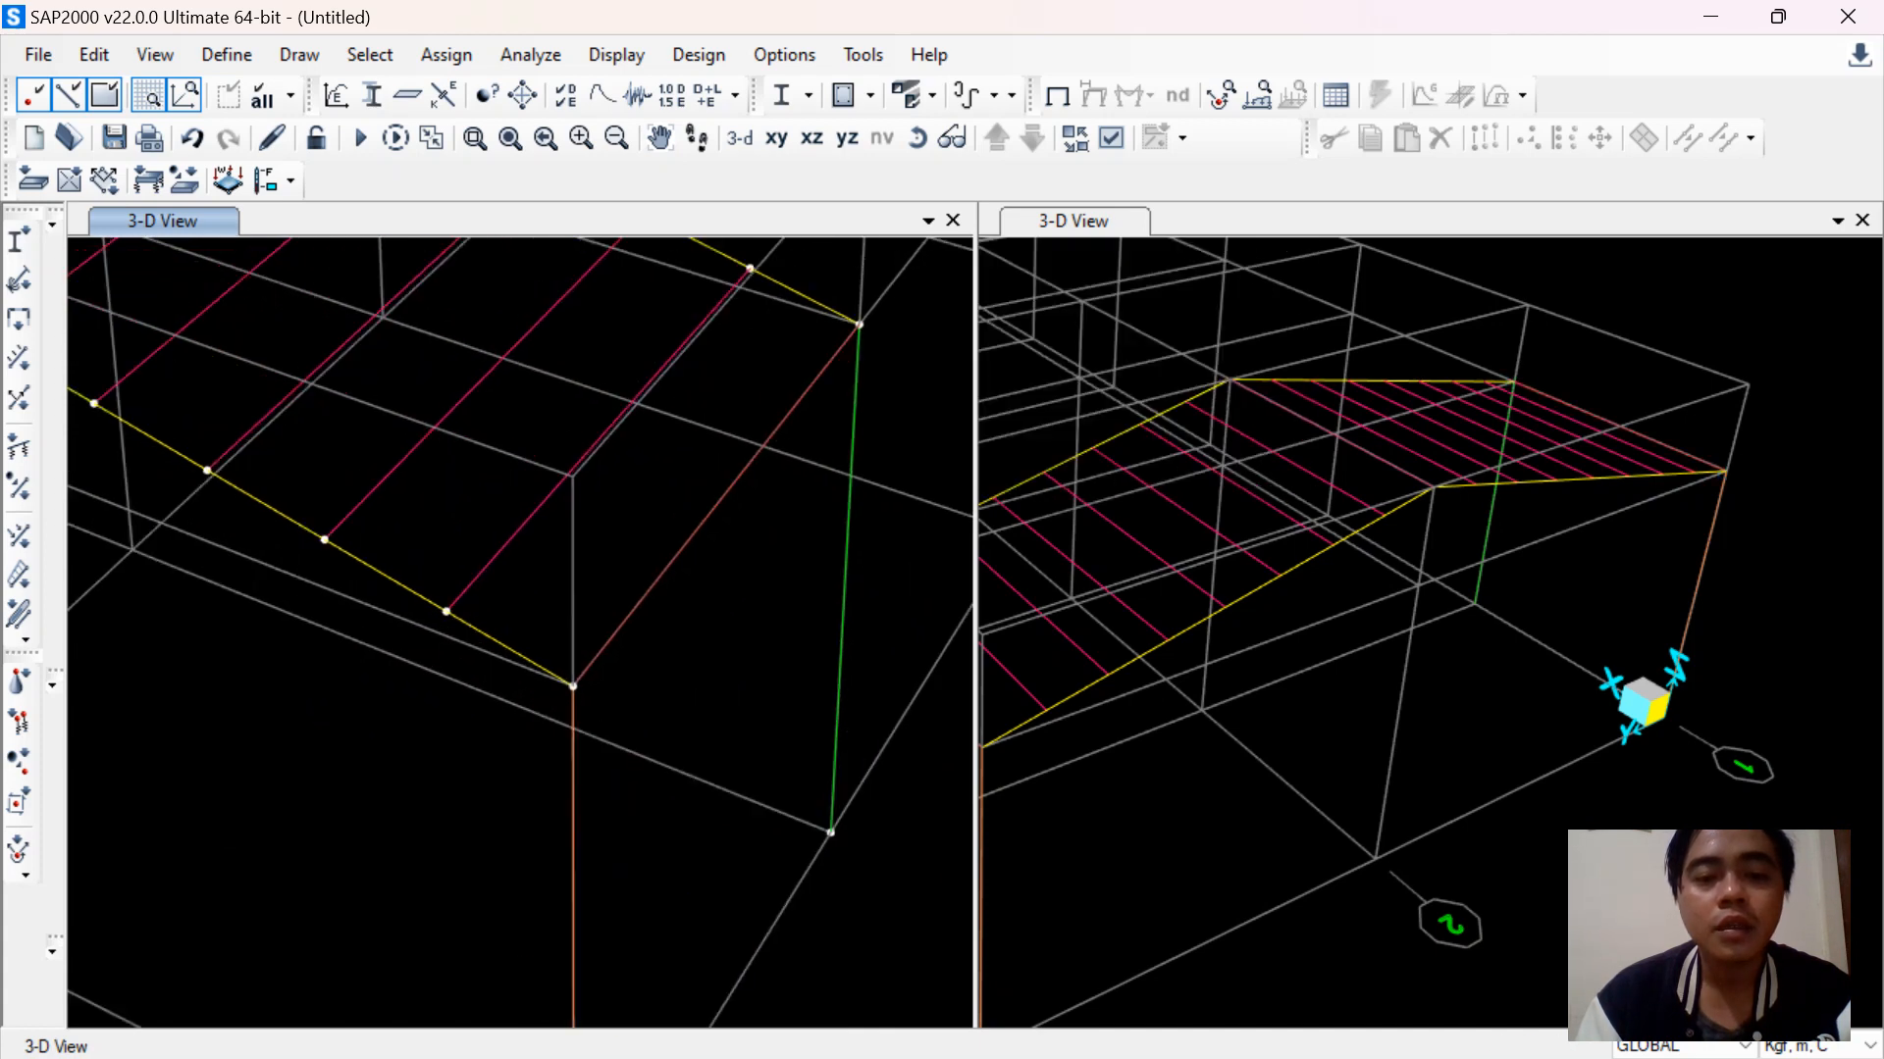
Delete the two IWF 200.150.6.9 (Regel) frames at the grid line 1 and grid line 3 eaves
{"action": "scroll", "coordinate": [750, 609], "scroll_direction": "up", "scroll_amount": 2}
{"action": "scroll", "coordinate": [750, 610], "scroll_direction": "down", "scroll_amount": 6}
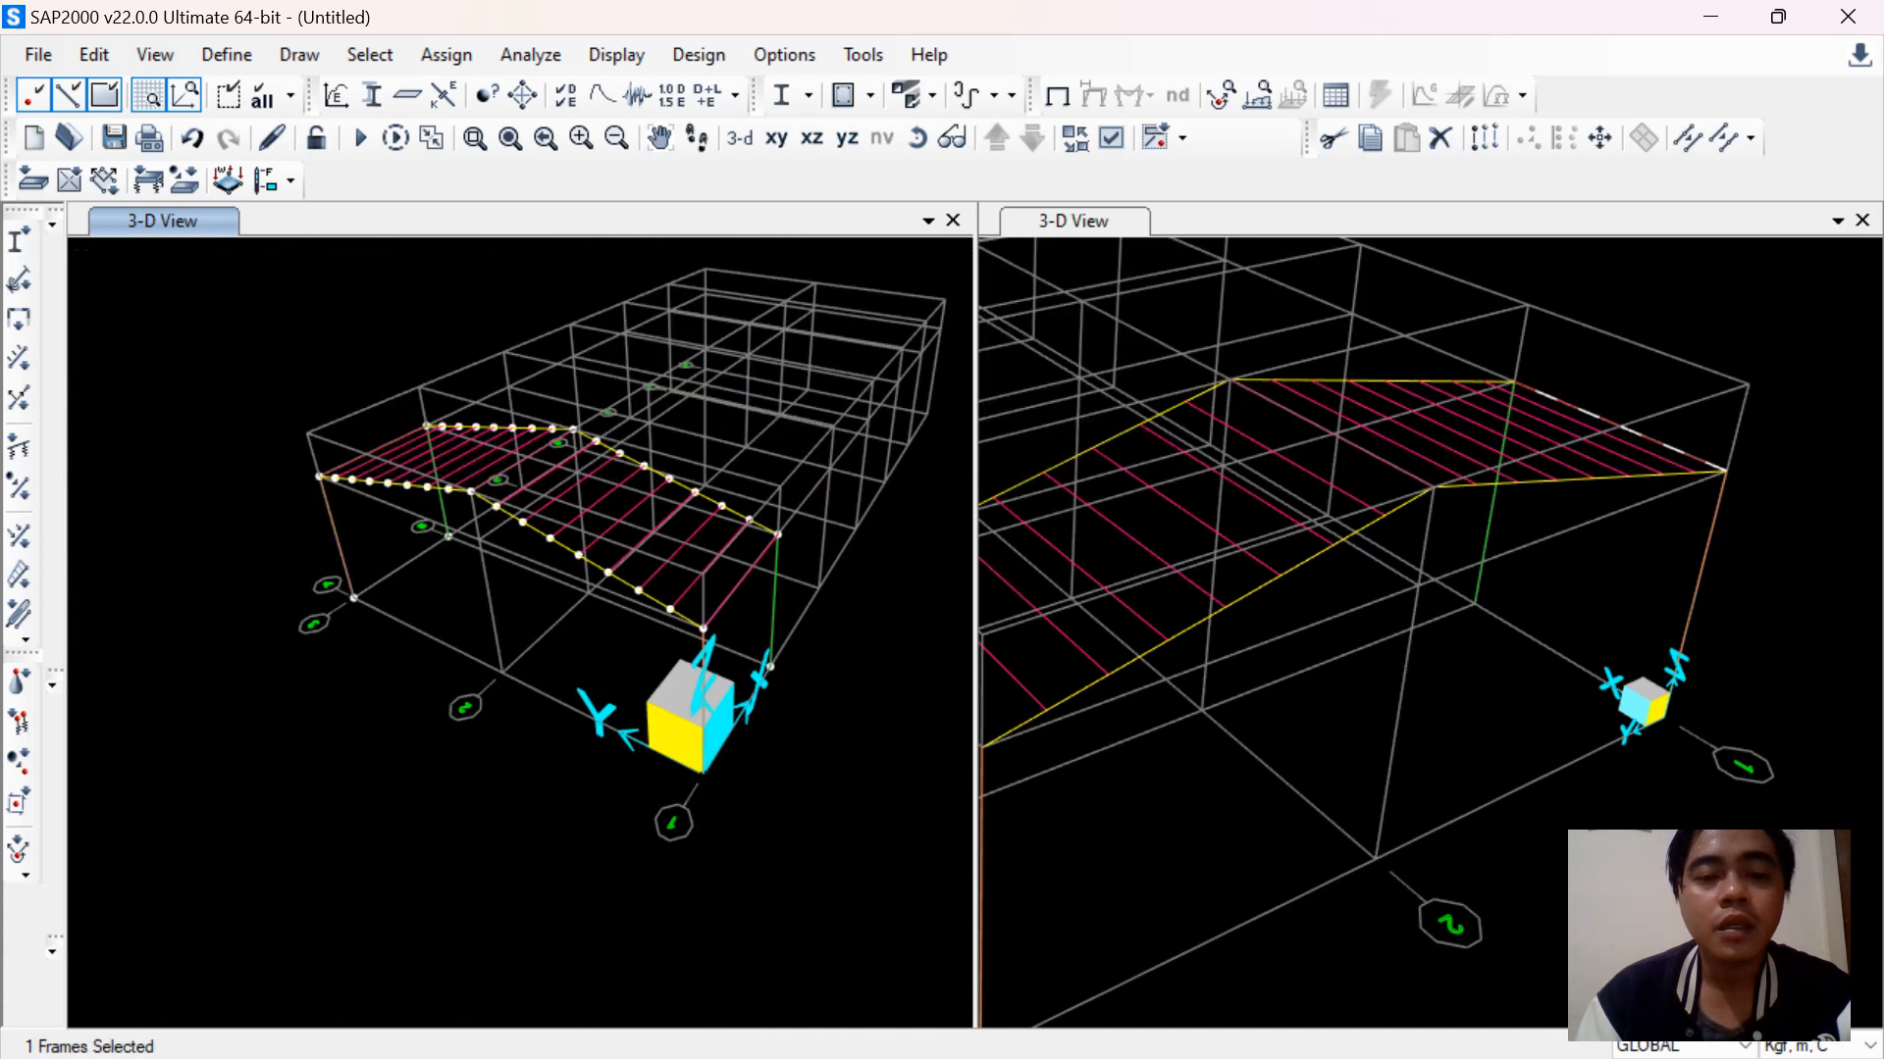
{"action": "scroll", "coordinate": [756, 592], "scroll_direction": "down", "scroll_amount": 2}
{"action": "scroll", "coordinate": [757, 591], "scroll_direction": "up", "scroll_amount": 5}
{"action": "scroll", "coordinate": [757, 591], "scroll_direction": "down", "scroll_amount": 2}
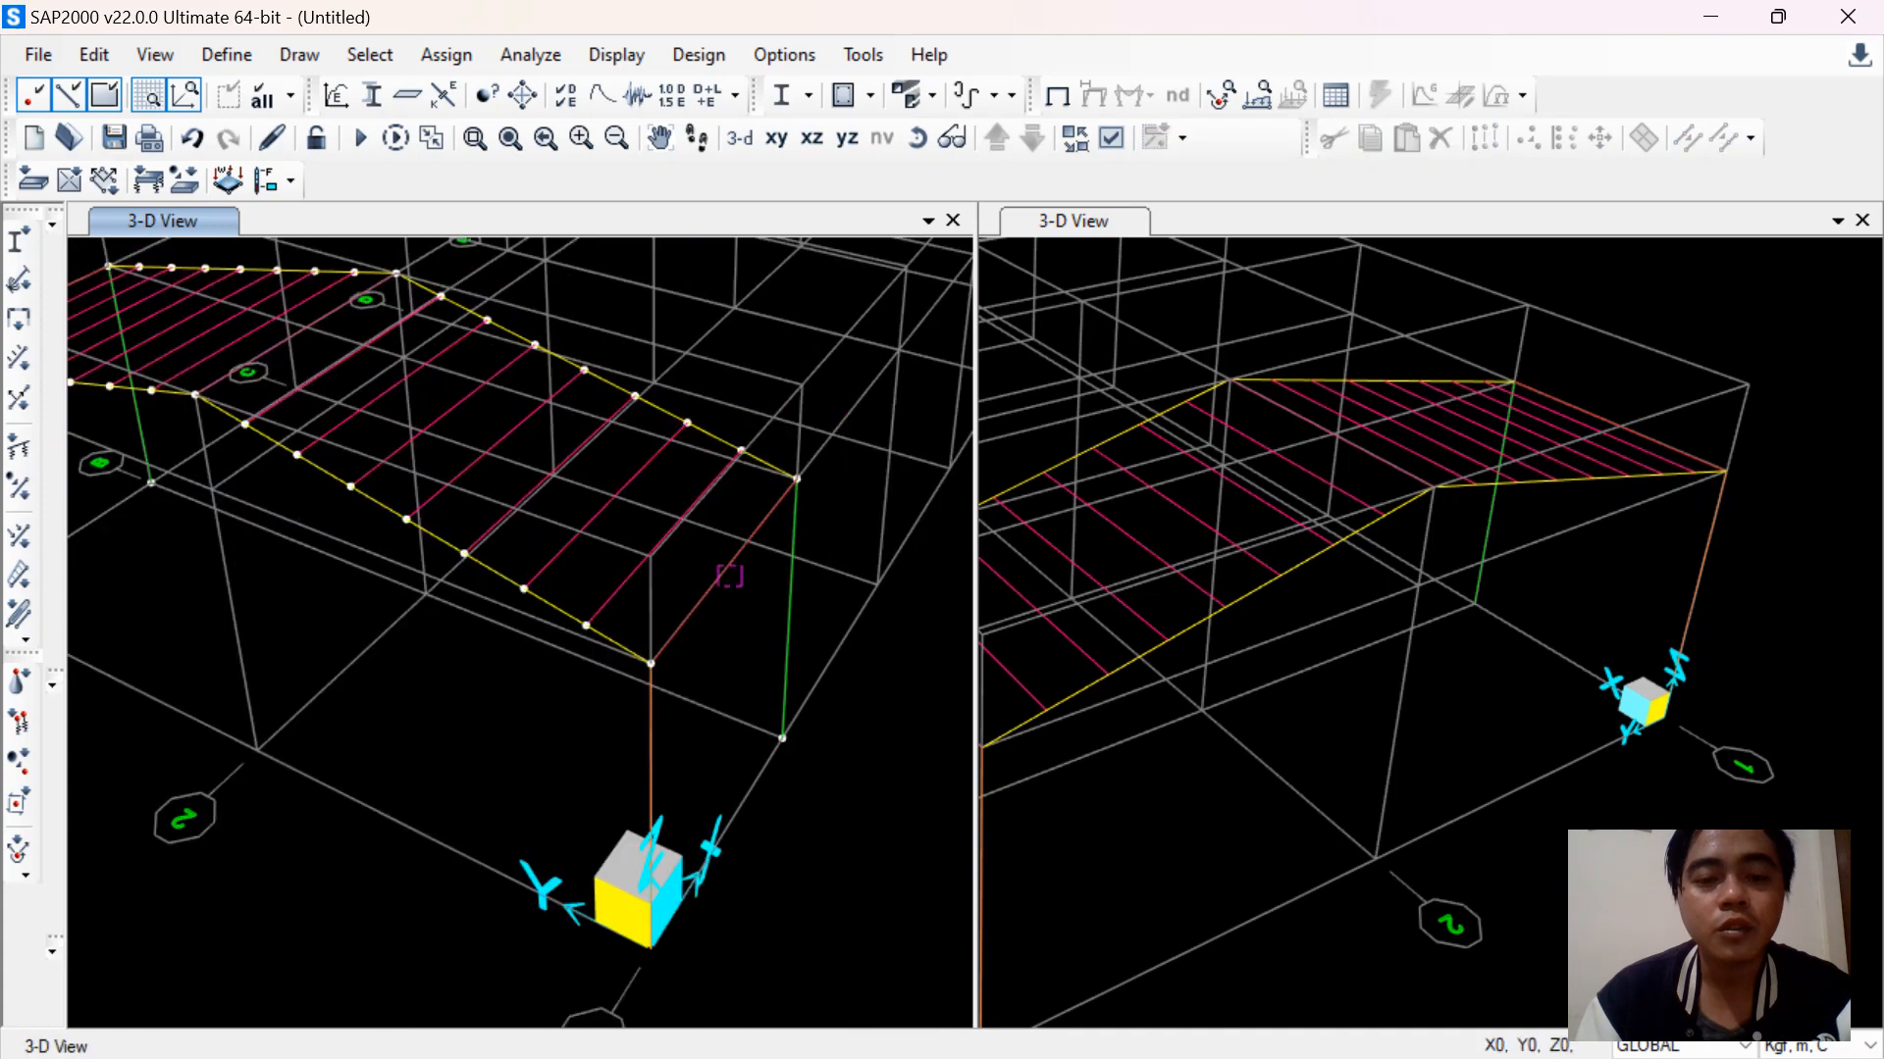
{"action": "left_click", "coordinate": [725, 571]}
{"action": "scroll", "coordinate": [677, 658], "scroll_direction": "down", "scroll_amount": 4}
{"action": "scroll", "coordinate": [554, 684], "scroll_direction": "up", "scroll_amount": 6}
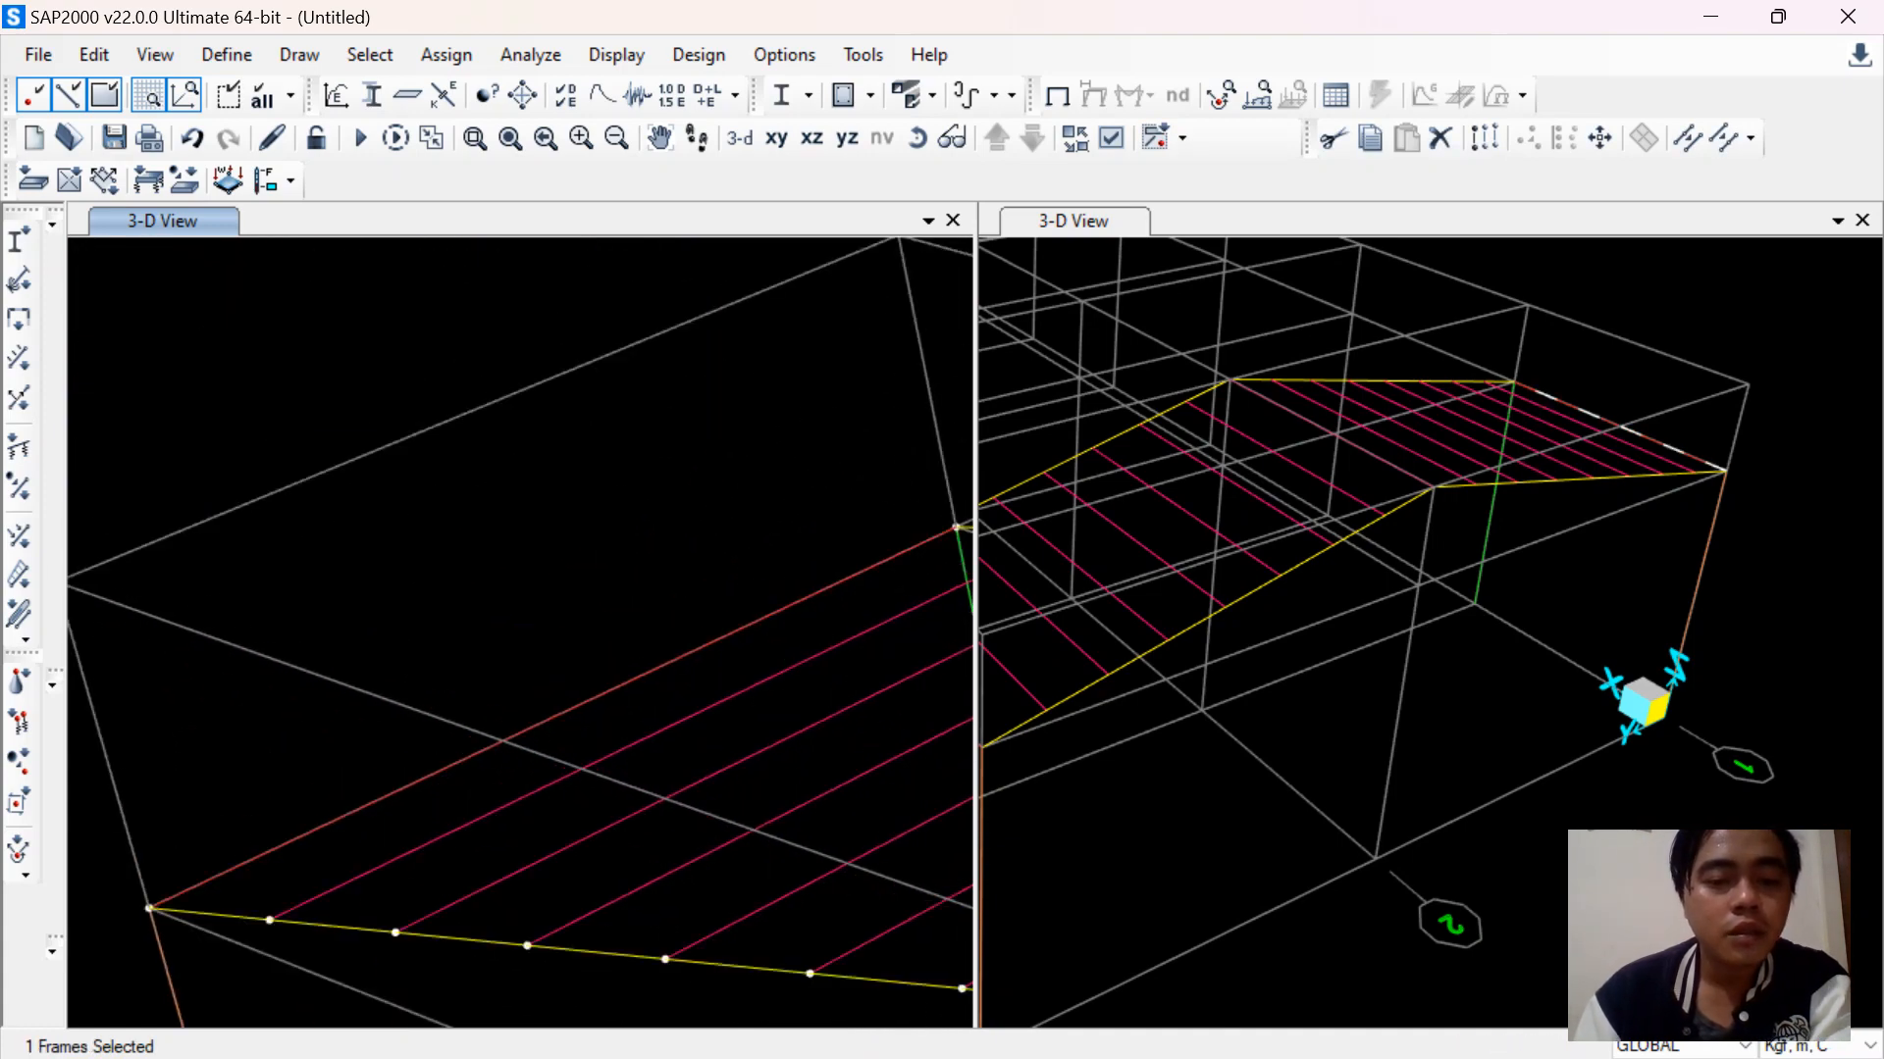
{"action": "left_click", "coordinate": [530, 728]}
{"action": "key", "text": "Delete"}
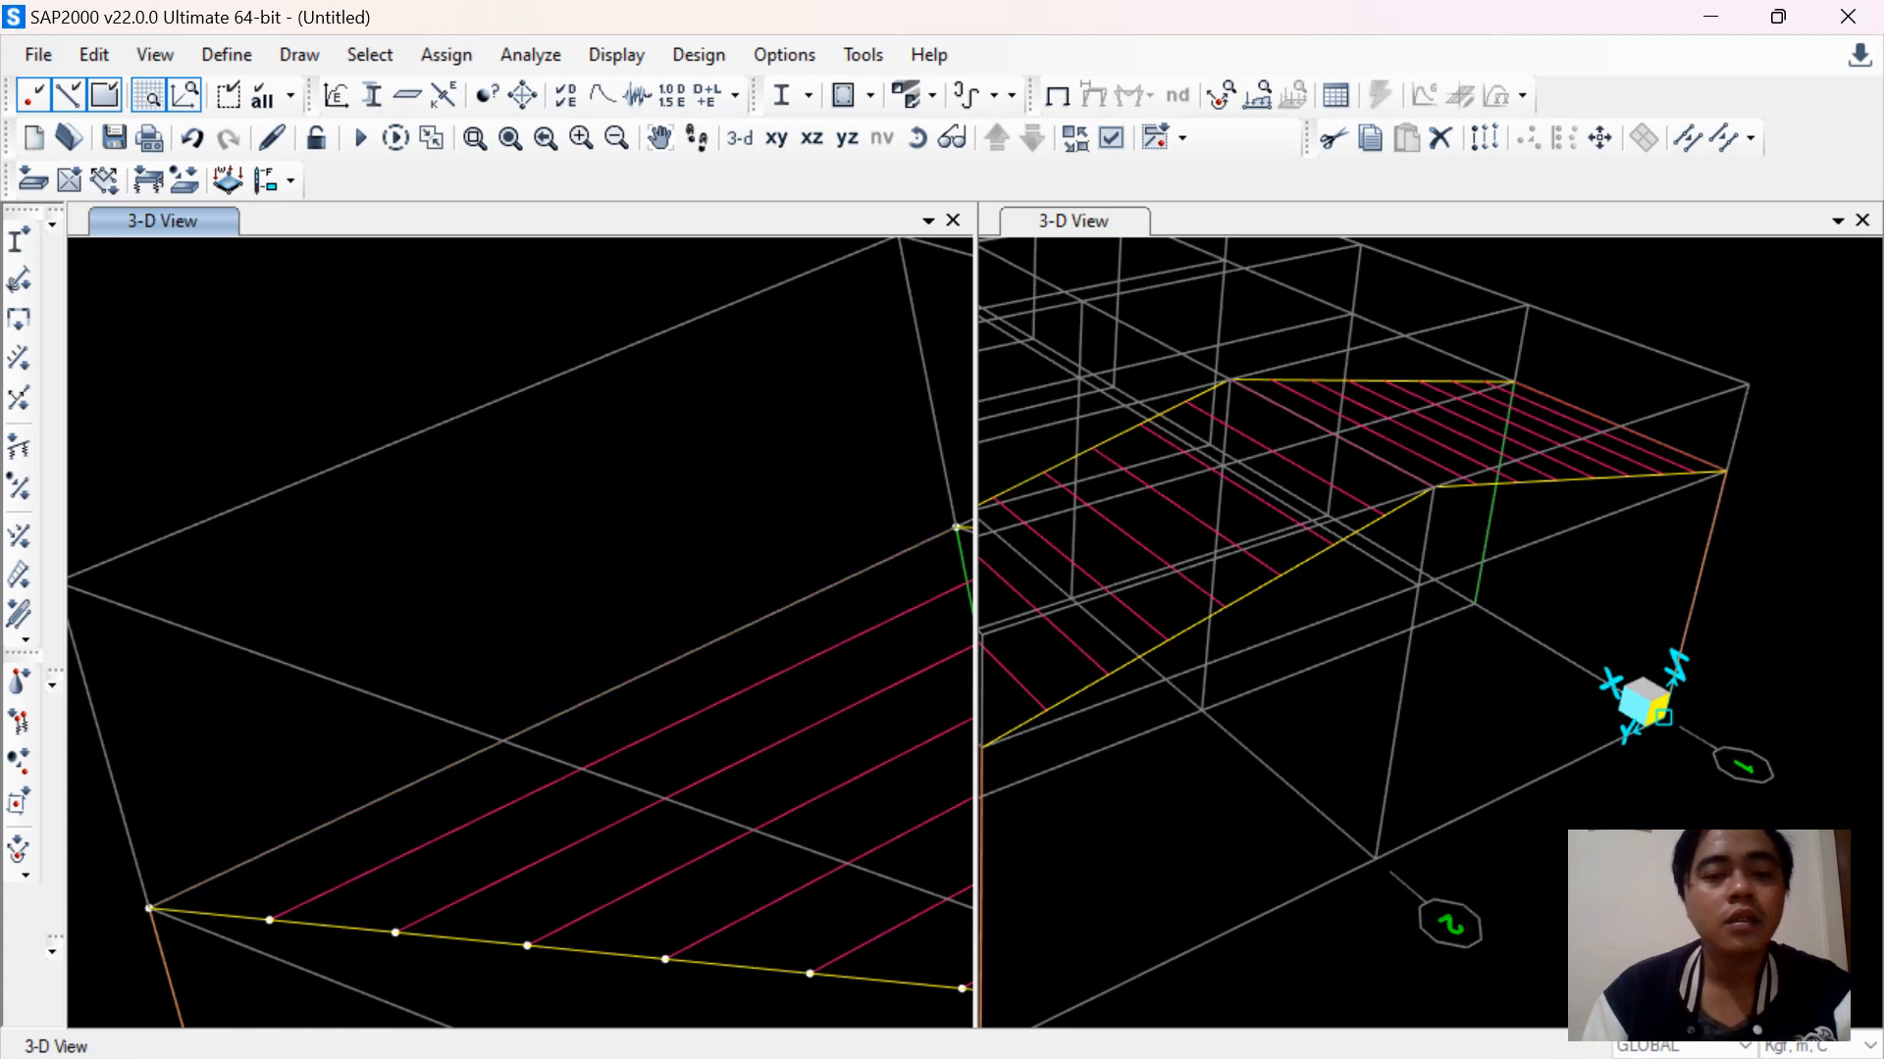
Draw a straight IWF 200.150.6.9 (Regel) frame with Pinned moment releases between the outer and inner column tops at the grid line 3 eave
{"action": "left_click", "coordinate": [299, 55]}
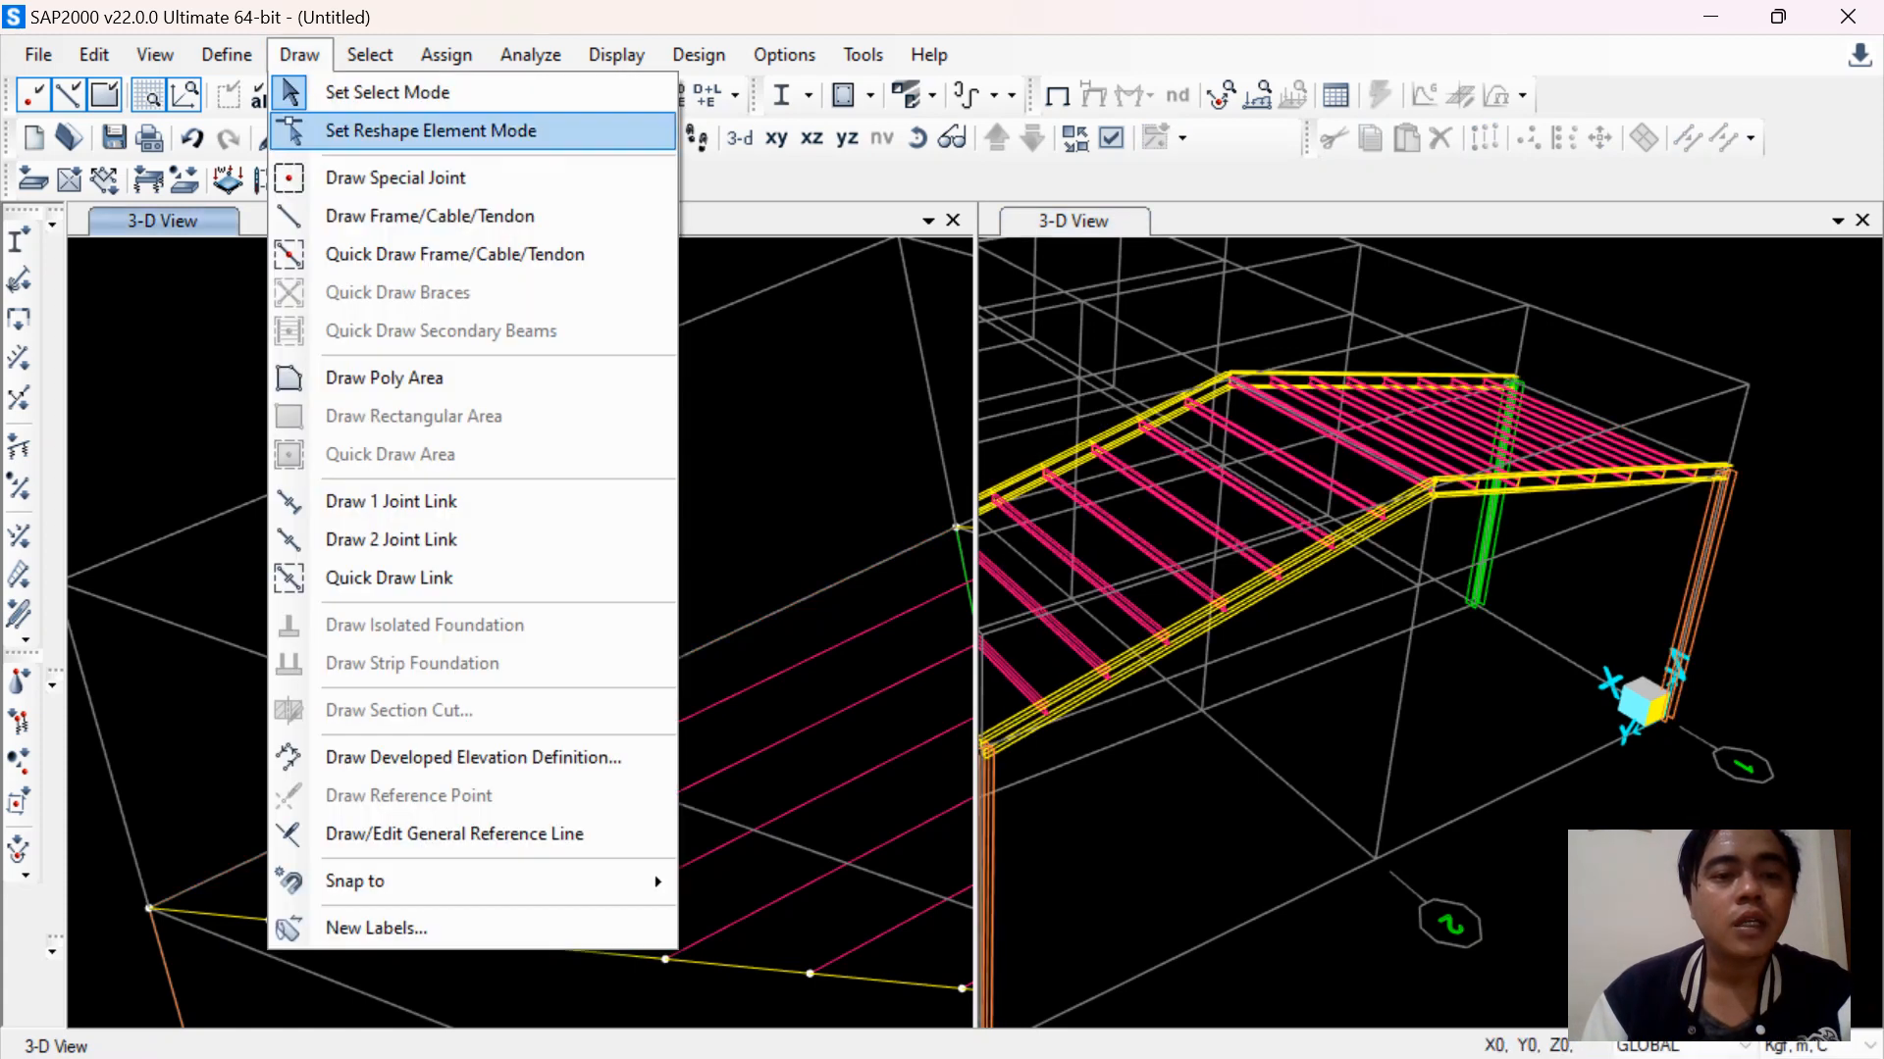
{"action": "left_click", "coordinate": [430, 216]}
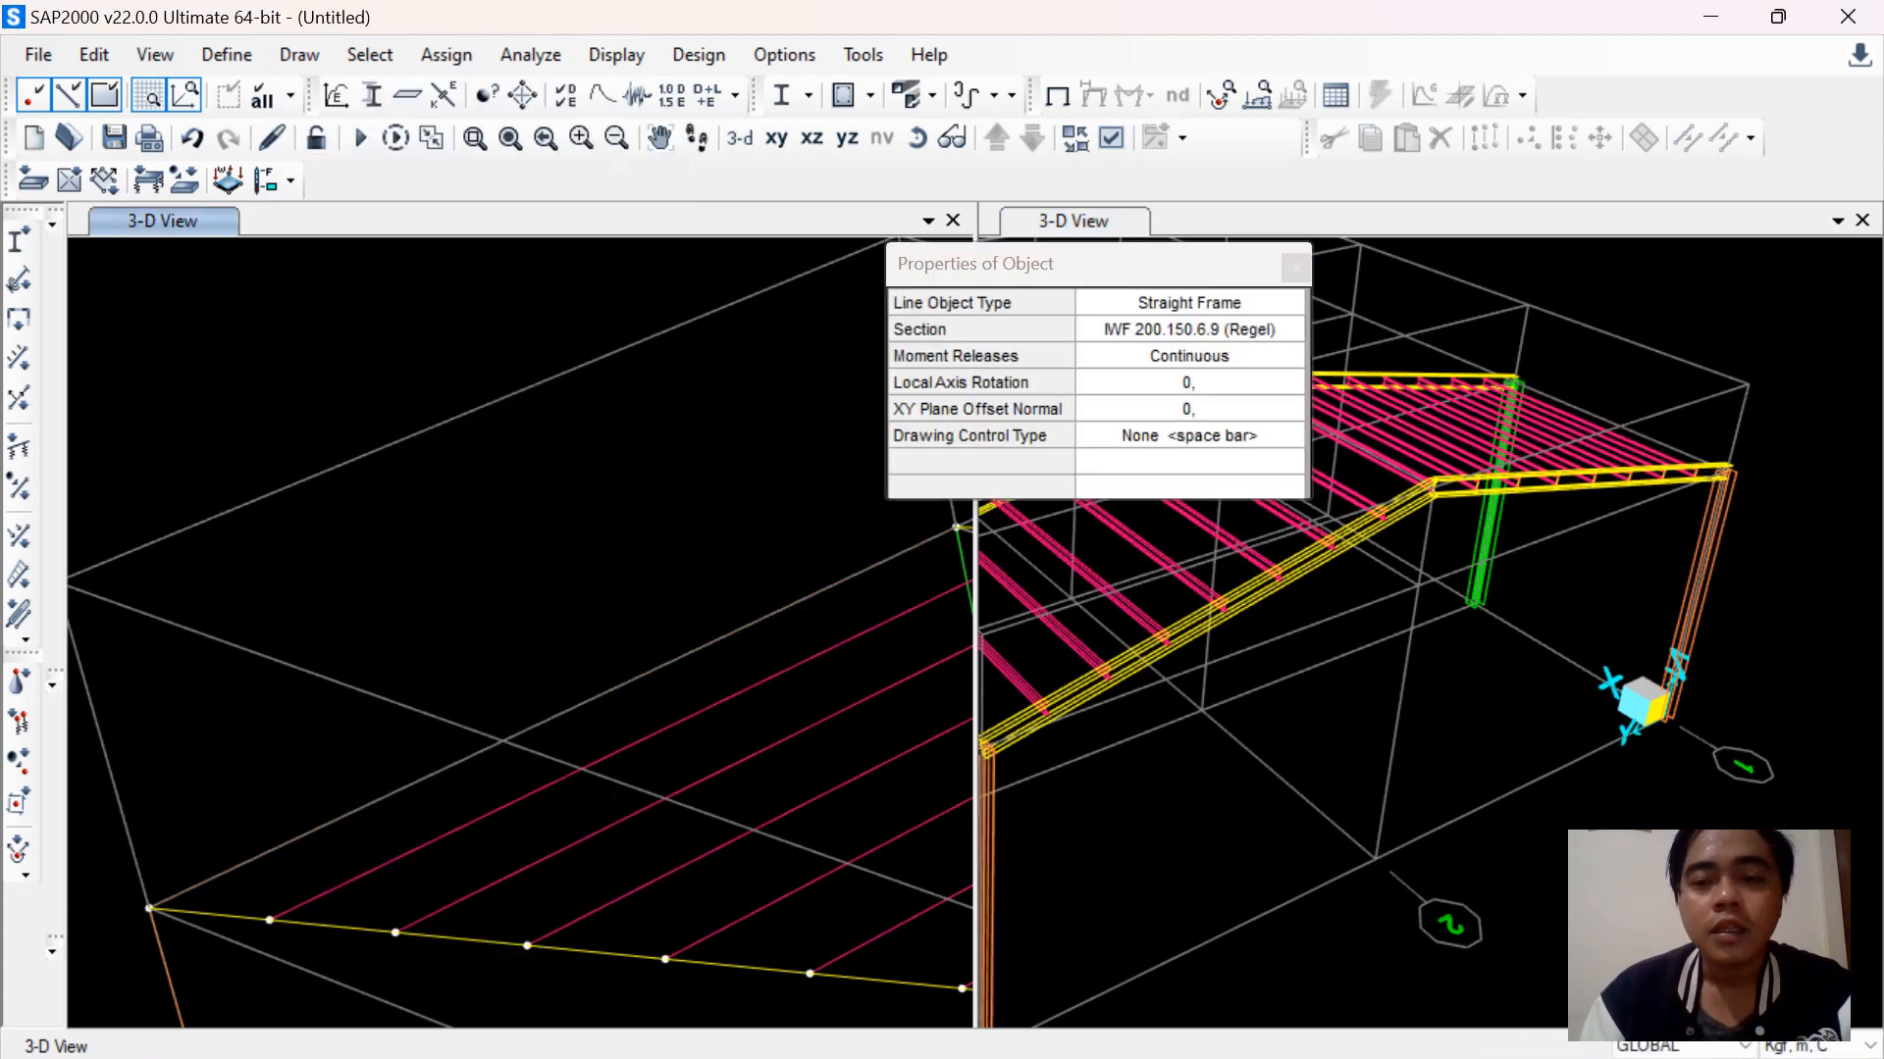
{"action": "left_click", "coordinate": [1189, 357]}
{"action": "left_click", "coordinate": [1189, 359]}
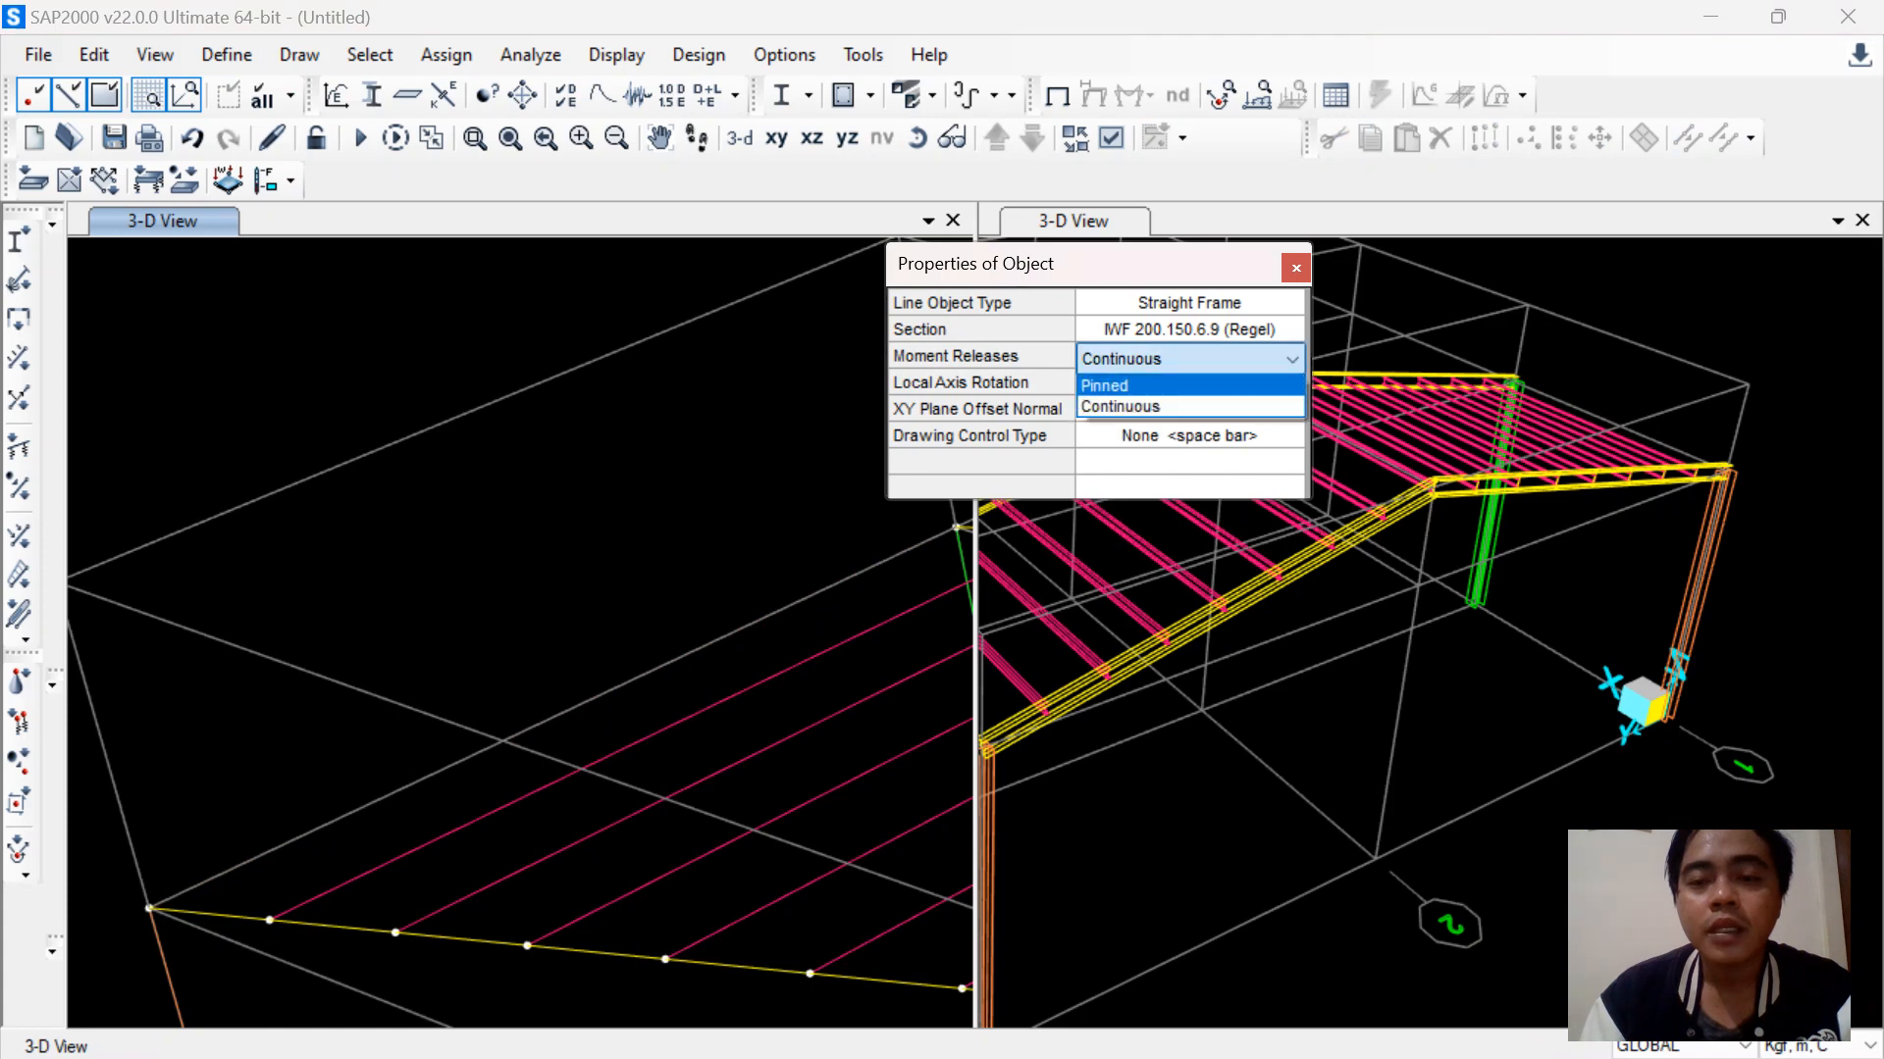
{"action": "left_click", "coordinate": [1178, 385]}
{"action": "left_click", "coordinate": [149, 909]}
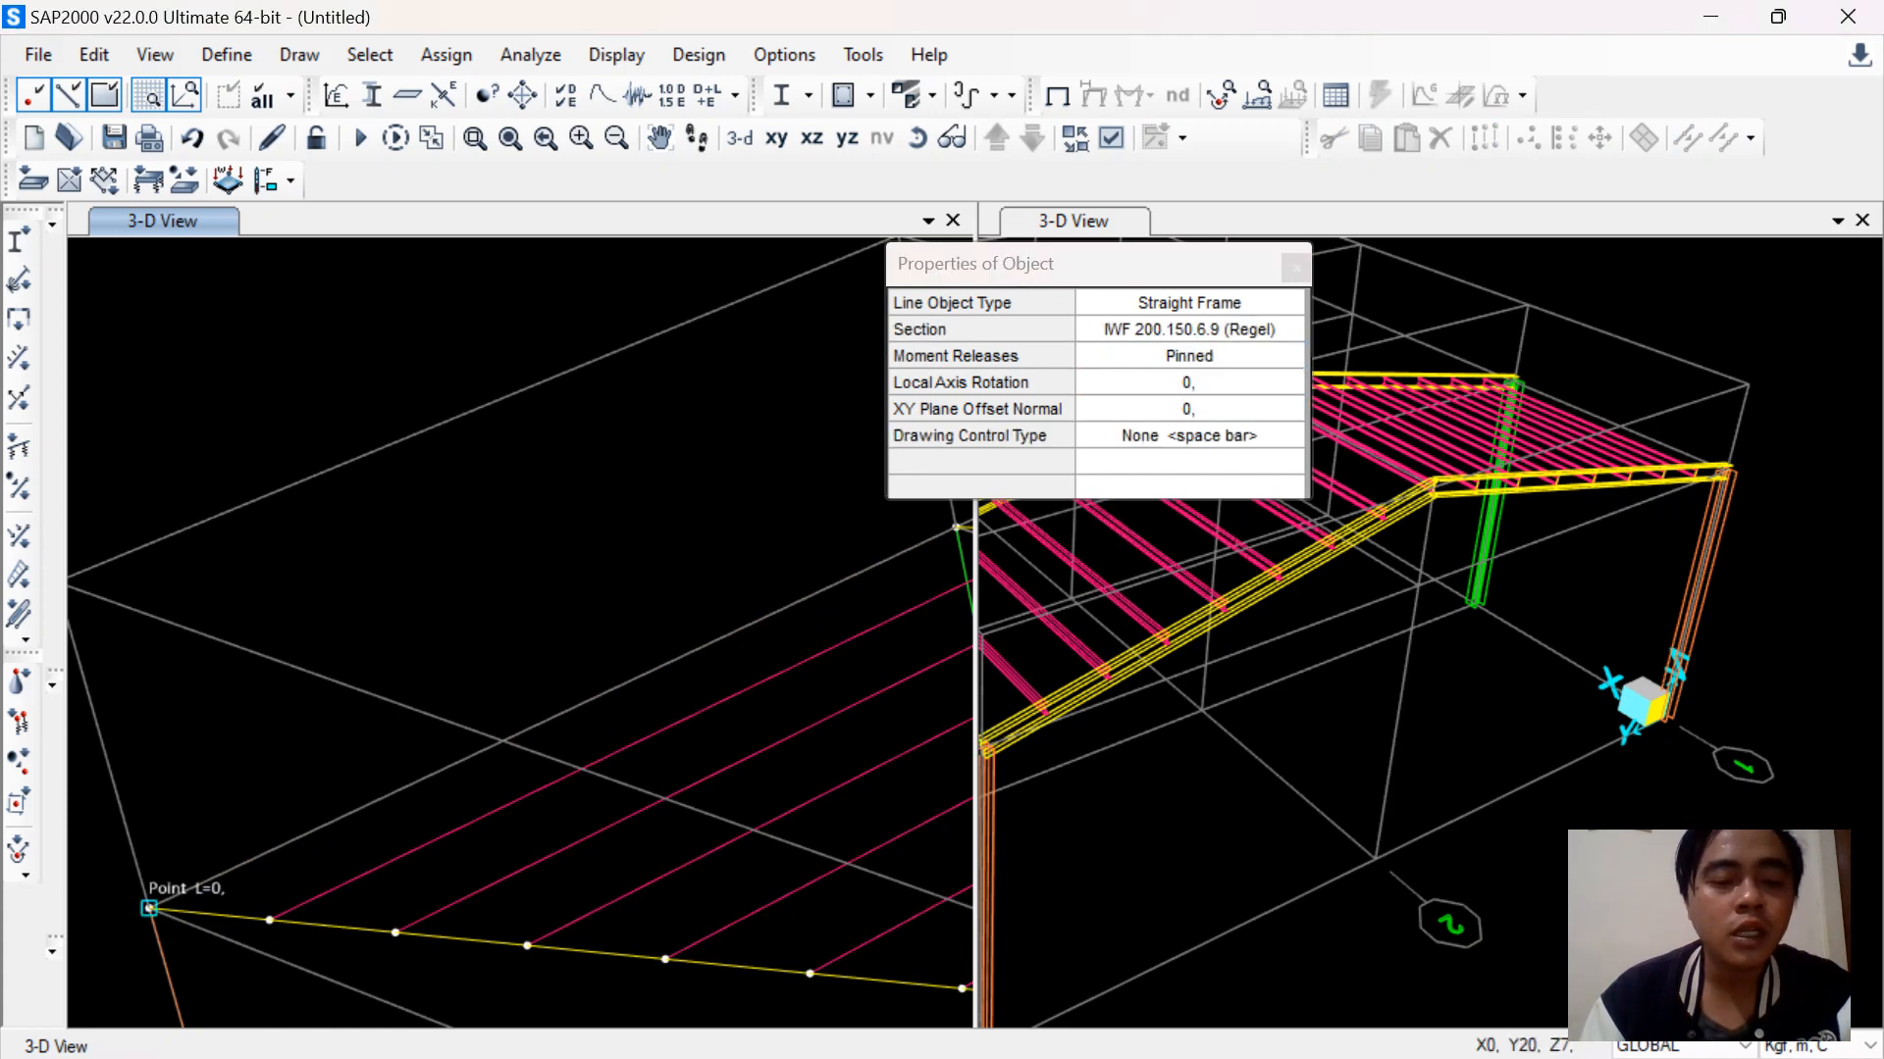
{"action": "scroll", "coordinate": [315, 597], "scroll_direction": "up", "scroll_amount": 2}
{"action": "scroll", "coordinate": [385, 597], "scroll_direction": "down", "scroll_amount": 4}
{"action": "scroll", "coordinate": [651, 554], "scroll_direction": "up", "scroll_amount": 2}
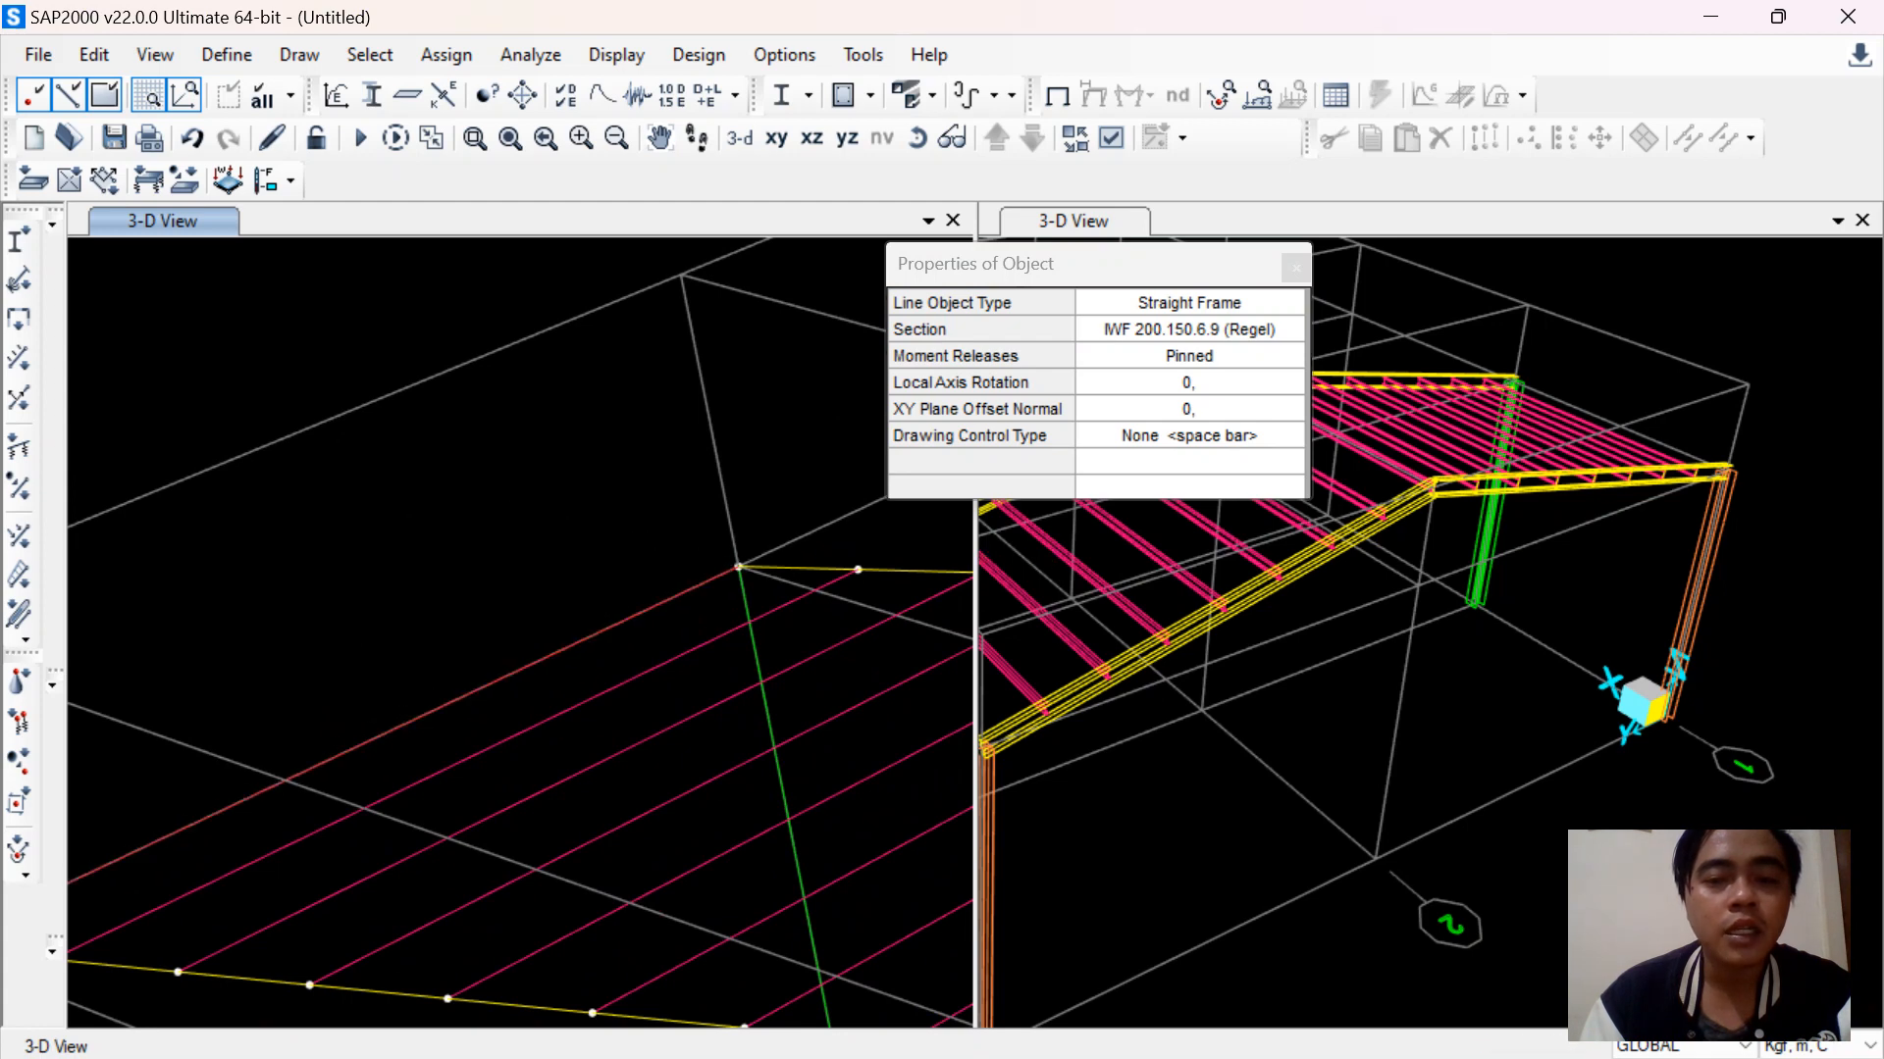
Draw the matching pinned IWF 200.150.6.9 (Regel) frame between the column tops at the grid line 1 eave and end the drawing command
{"action": "scroll", "coordinate": [520, 589], "scroll_direction": "down", "scroll_amount": 3}
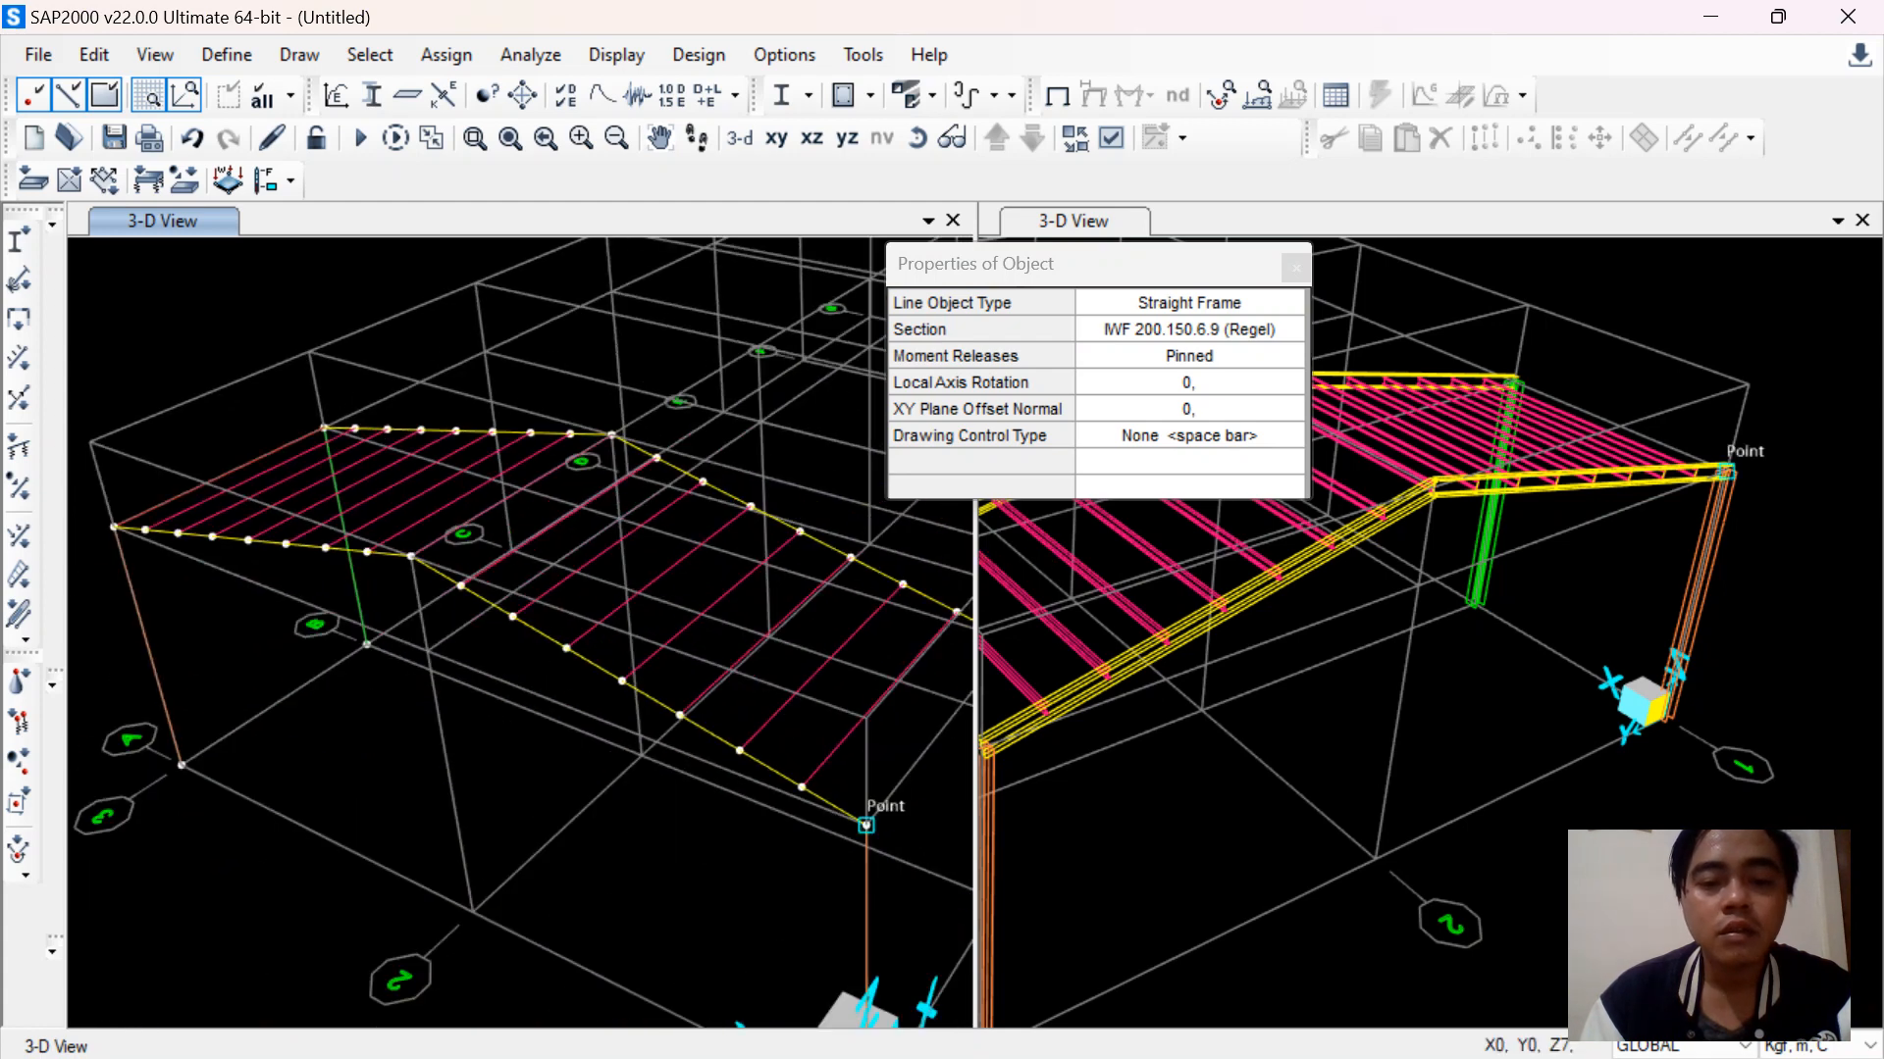
{"action": "scroll", "coordinate": [590, 609], "scroll_direction": "up", "scroll_amount": 4}
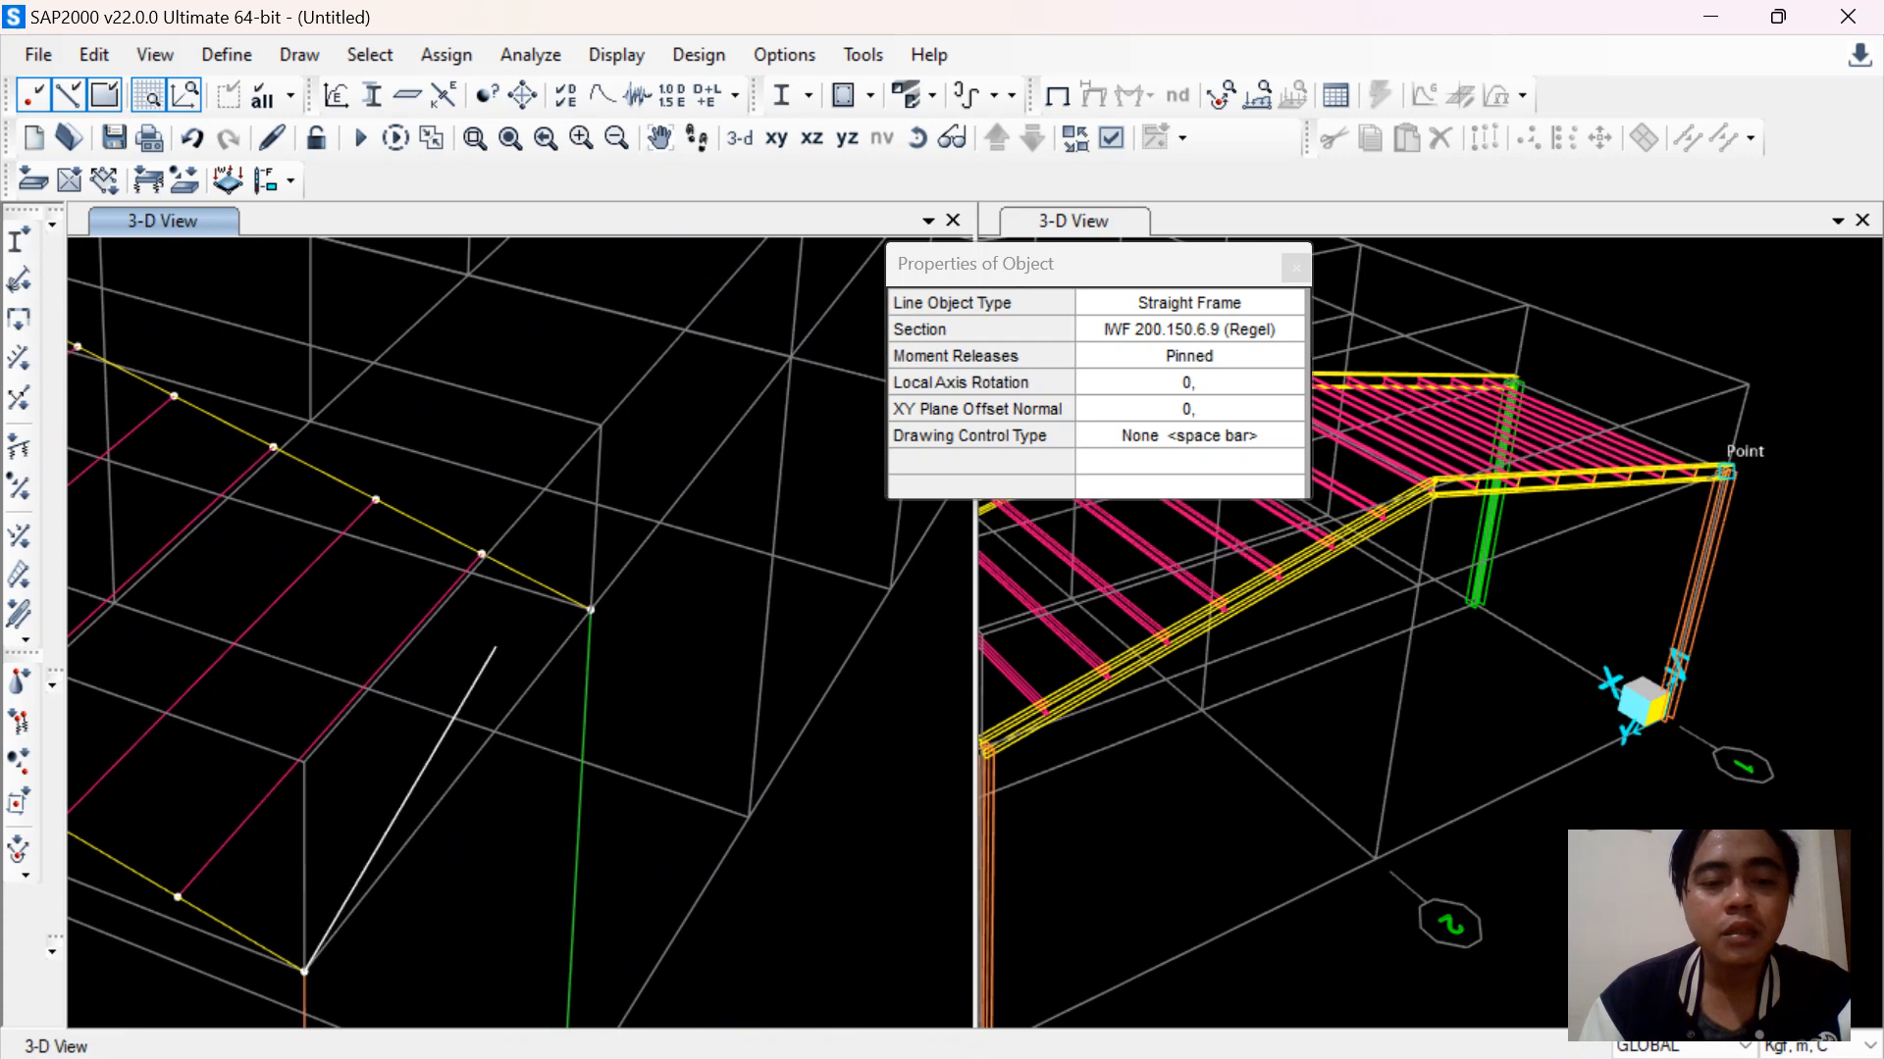
{"action": "key", "text": "Escape"}
{"action": "scroll", "coordinate": [726, 638], "scroll_direction": "down", "scroll_amount": 3}
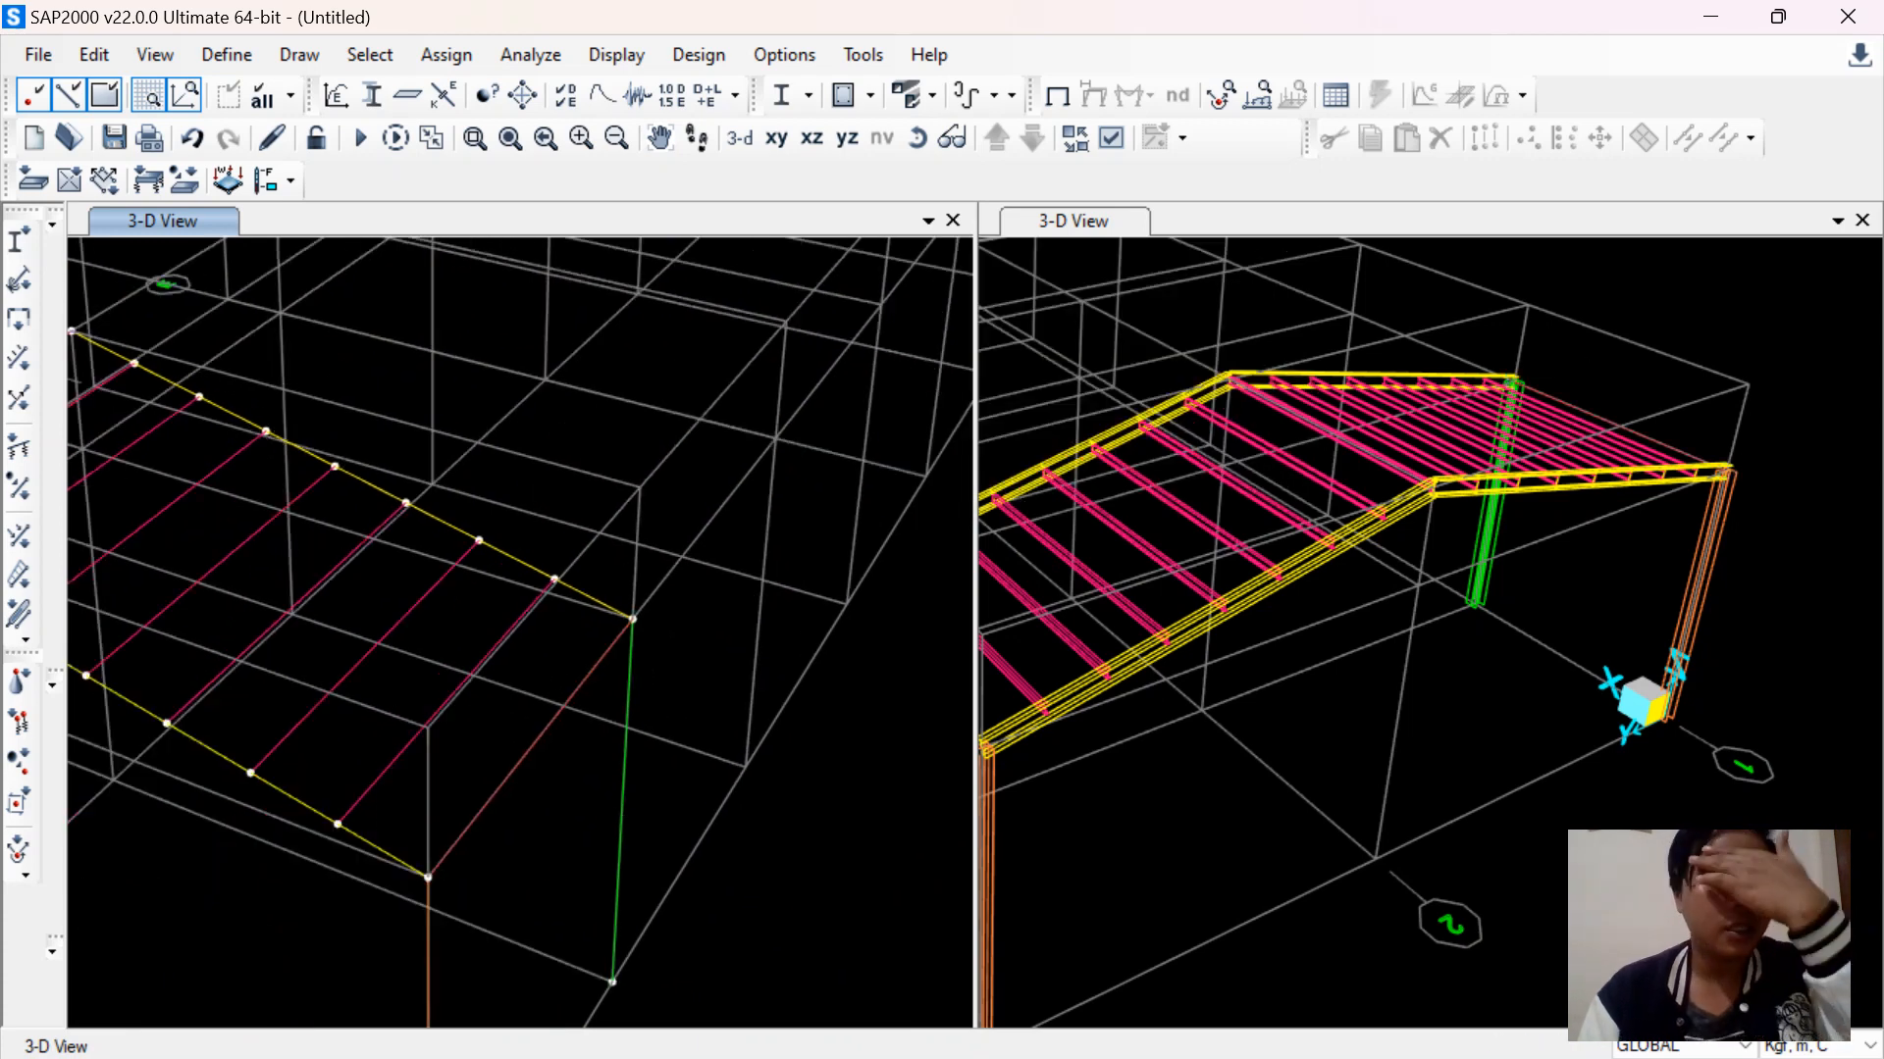
Examine from several angles how the extruded gording profiles sit against the rafters in the second 3-D view
{"action": "left_click", "coordinate": [1177, 324]}
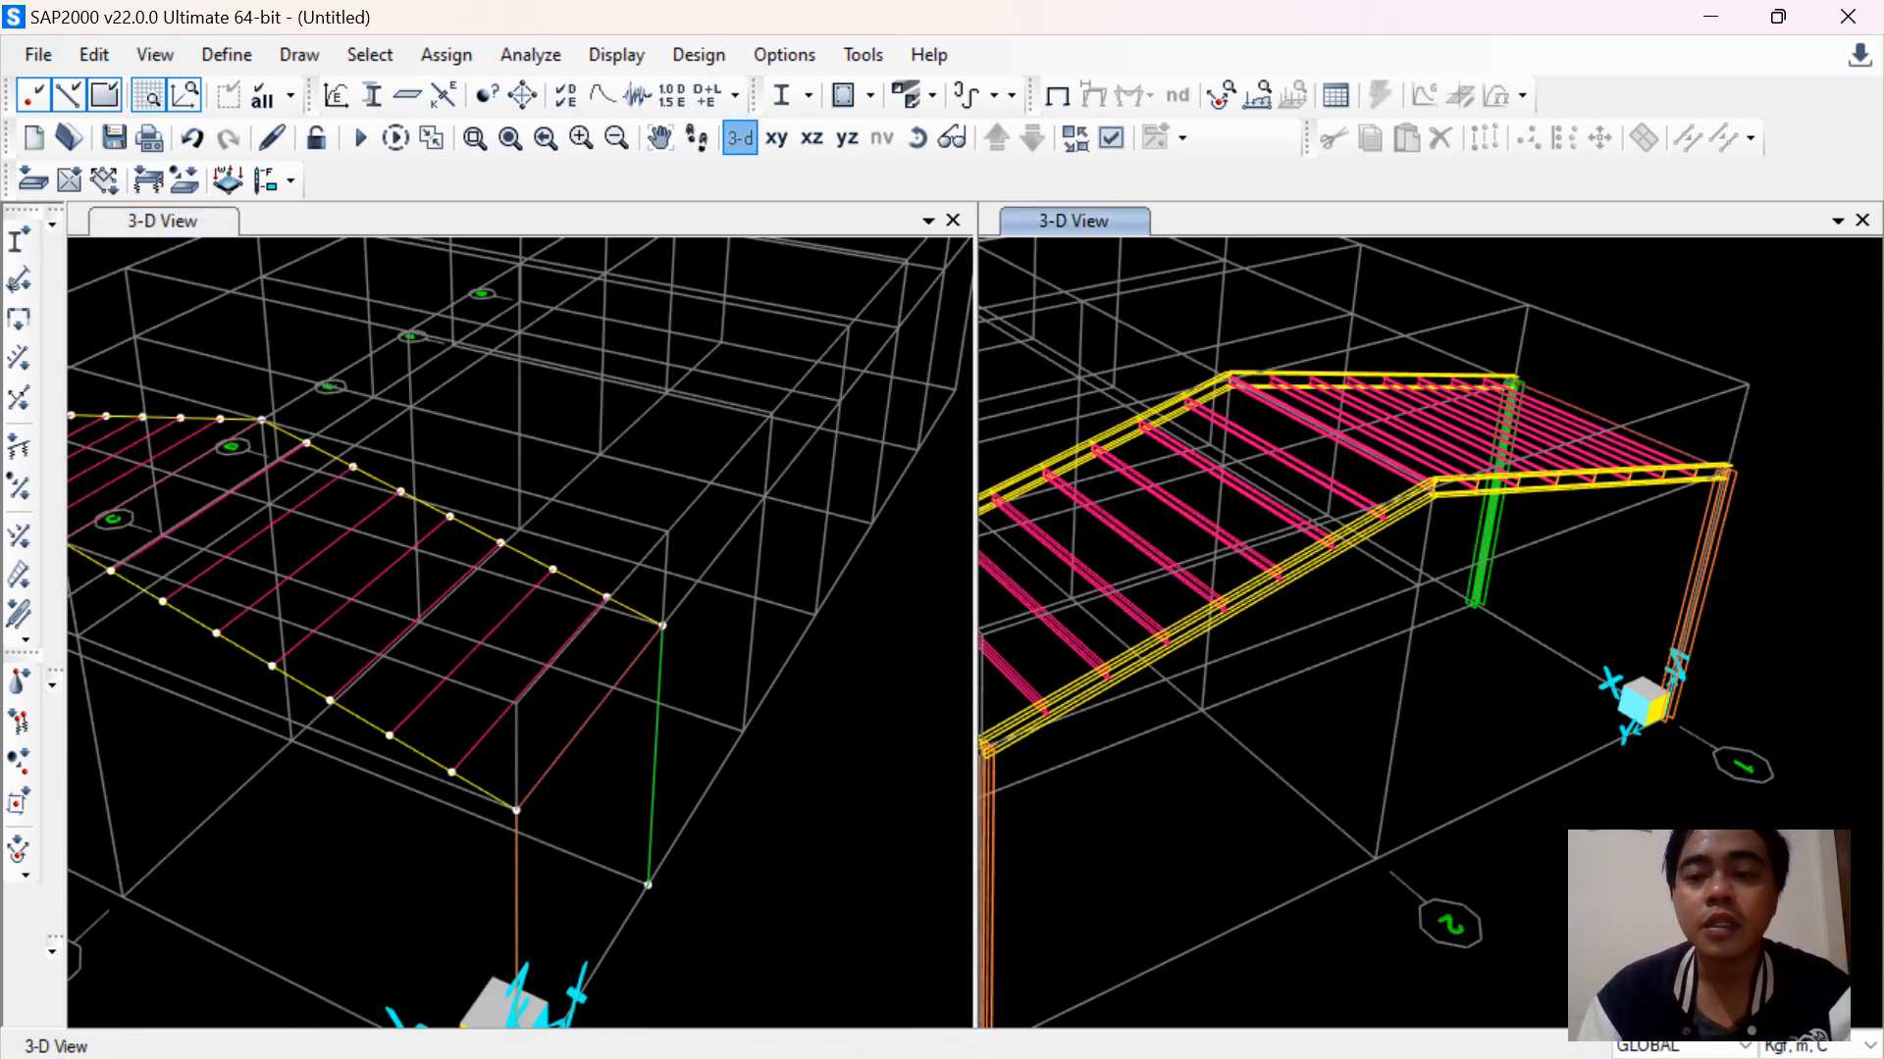
{"action": "left_click", "coordinate": [740, 137]}
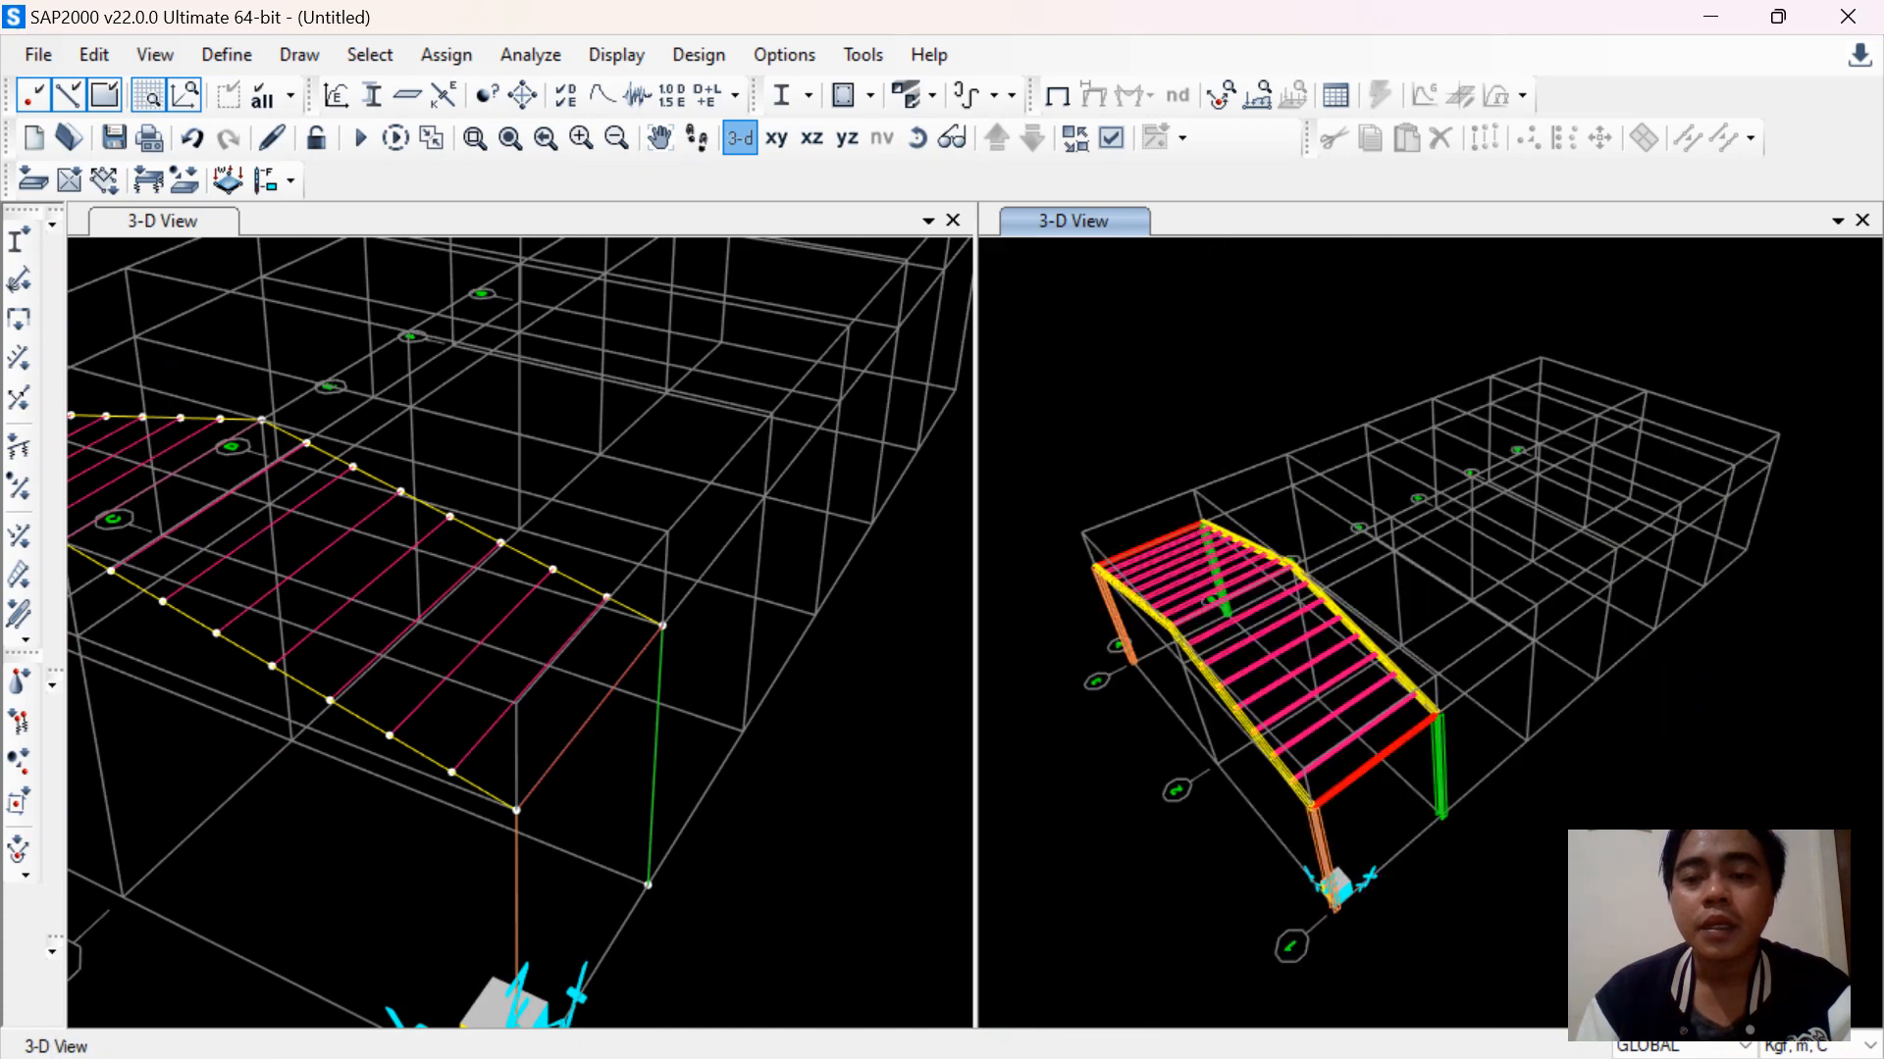
{"action": "scroll", "coordinate": [1229, 707], "scroll_direction": "up", "scroll_amount": 3}
{"action": "left_click", "coordinate": [917, 138]}
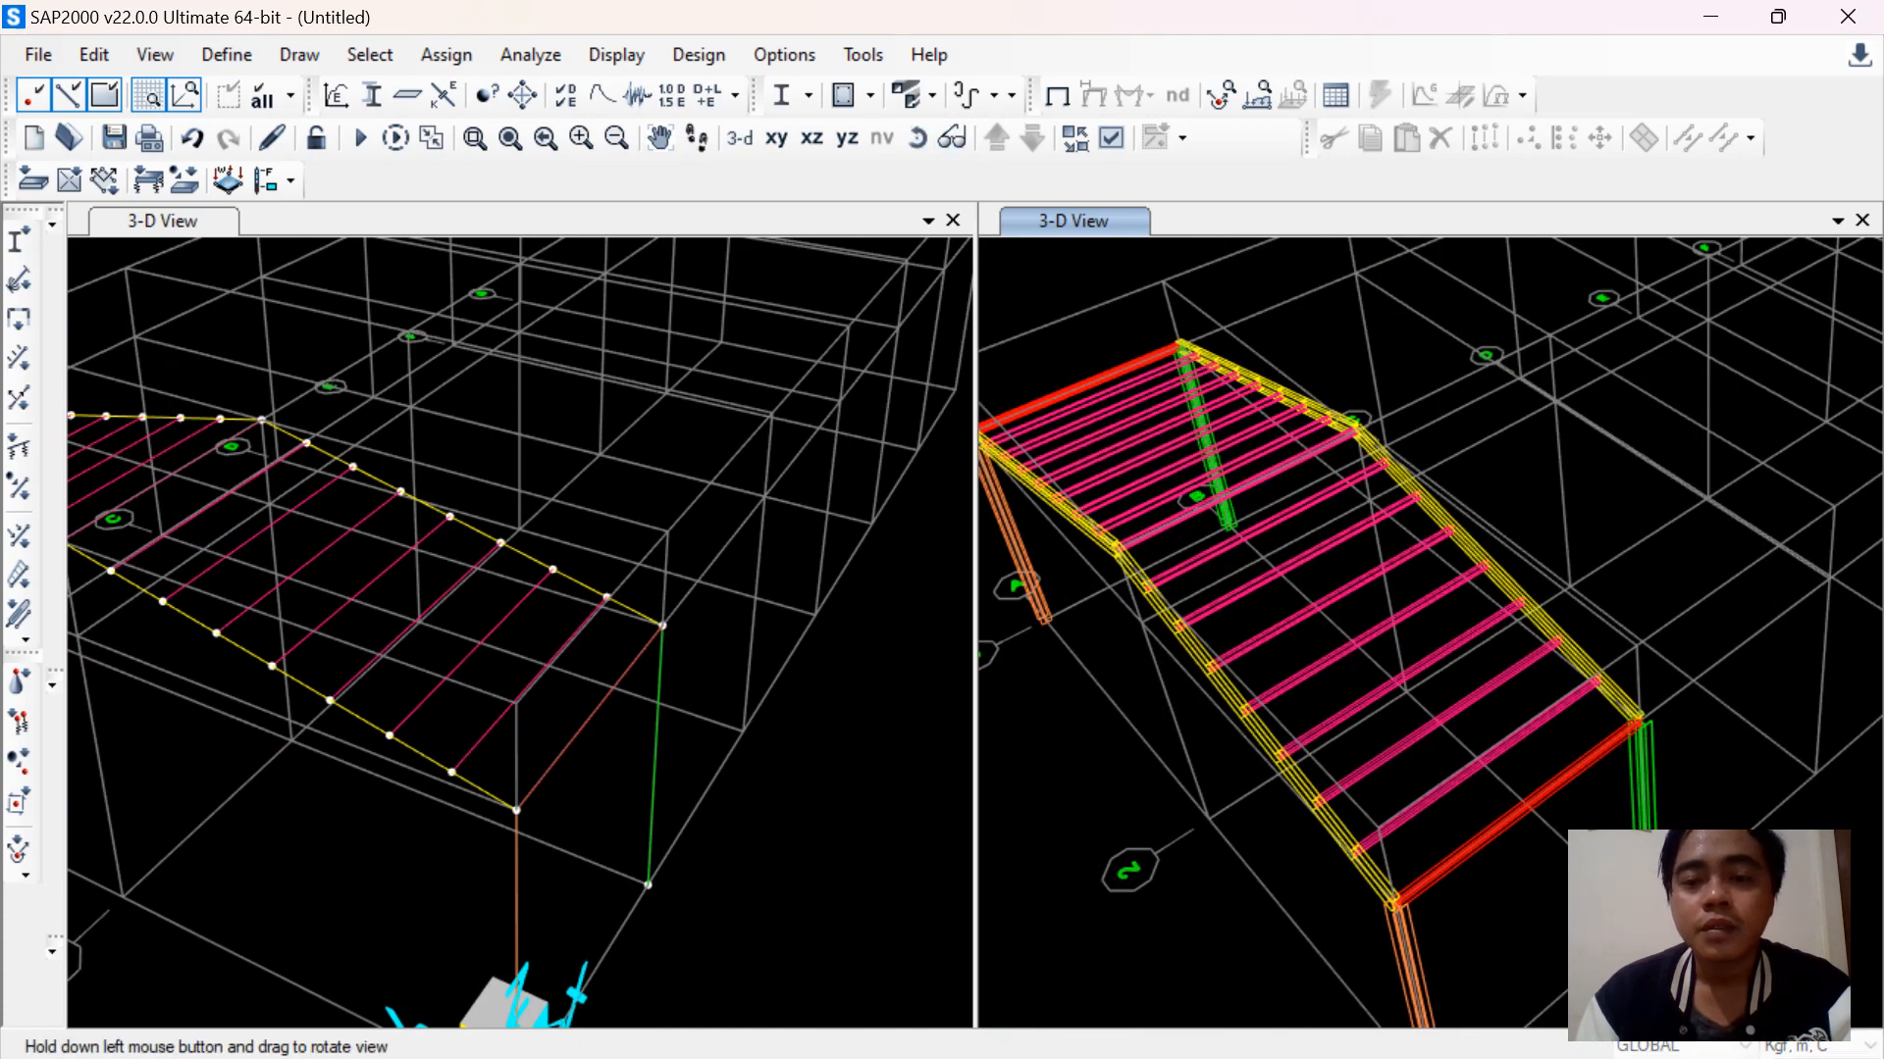
{"action": "left_click_drag", "start_coordinate": [1265, 667], "coordinate": [1383, 555]}
{"action": "scroll", "coordinate": [1165, 597], "scroll_direction": "down", "scroll_amount": 6}
{"action": "scroll", "coordinate": [1164, 597], "scroll_direction": "up", "scroll_amount": 9}
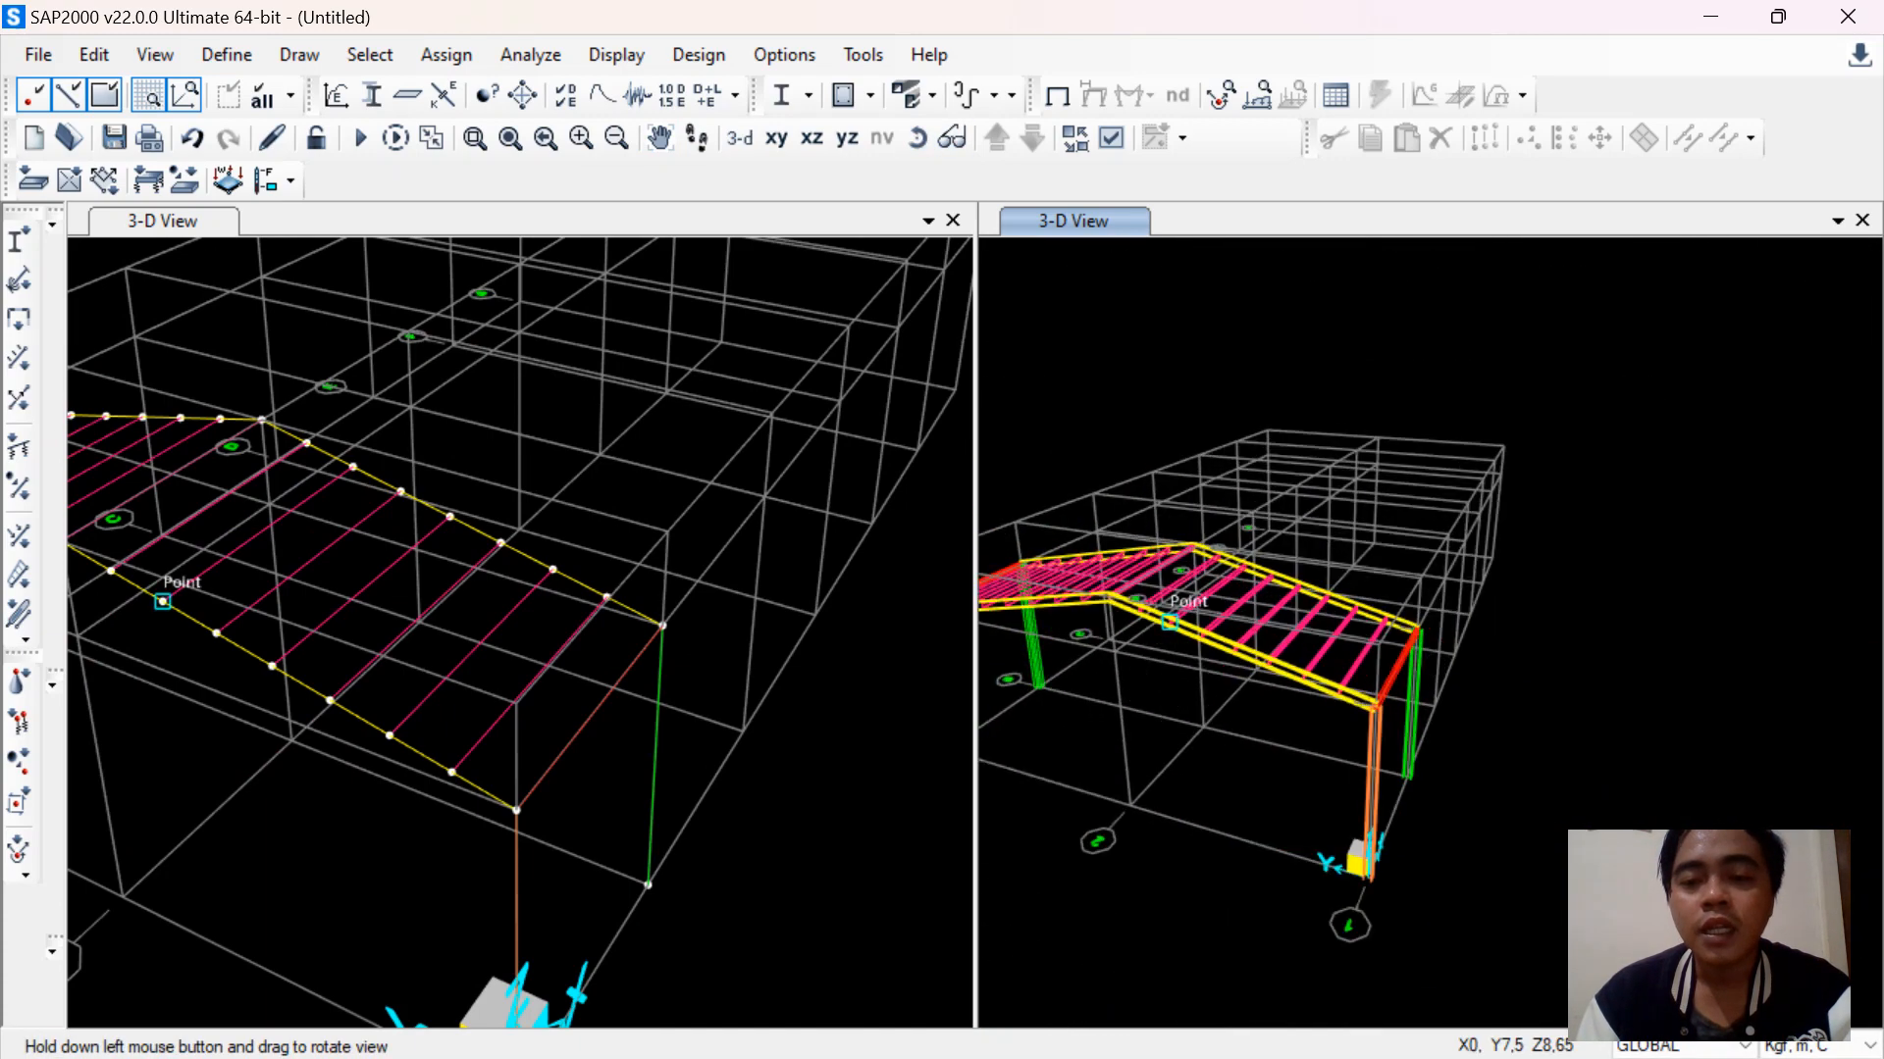
{"action": "scroll", "coordinate": [1133, 619], "scroll_direction": "up", "scroll_amount": 3}
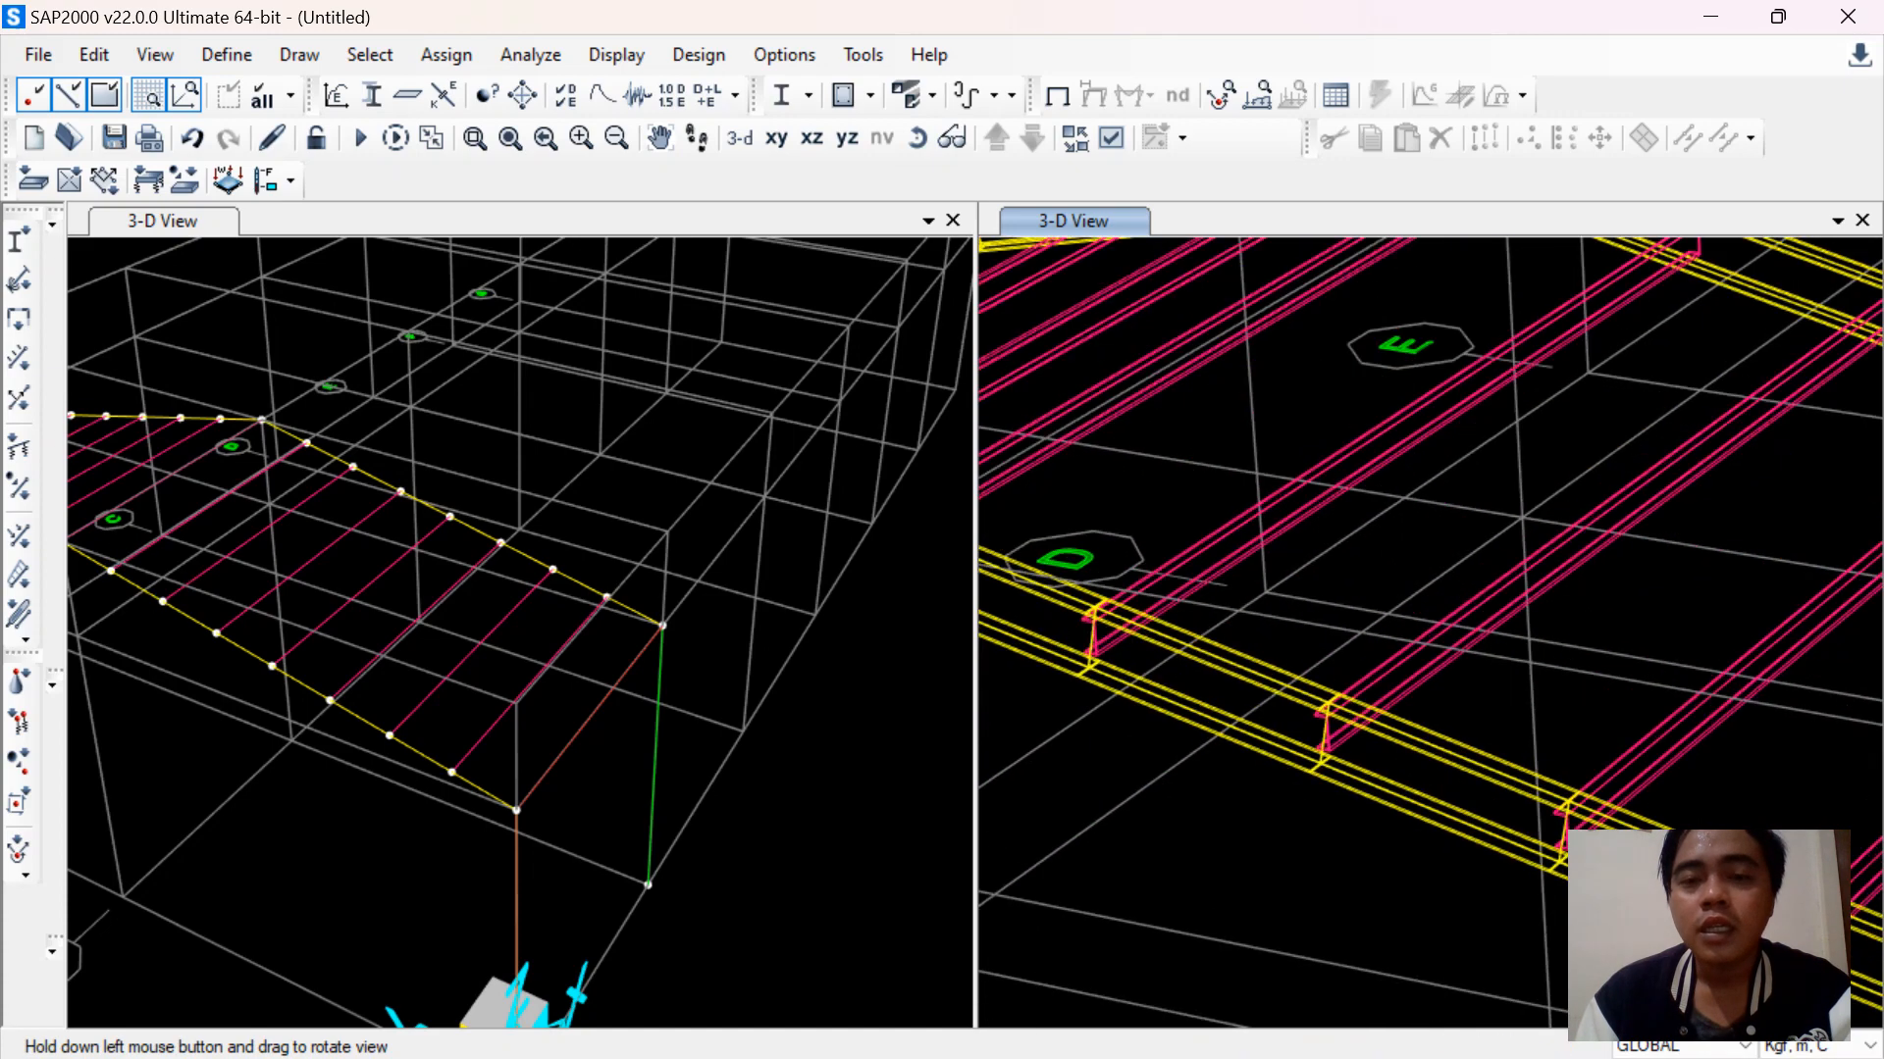
{"action": "left_click_drag", "start_coordinate": [1265, 647], "coordinate": [1448, 588]}
{"action": "mouse_move", "coordinate": [971, 1056]}
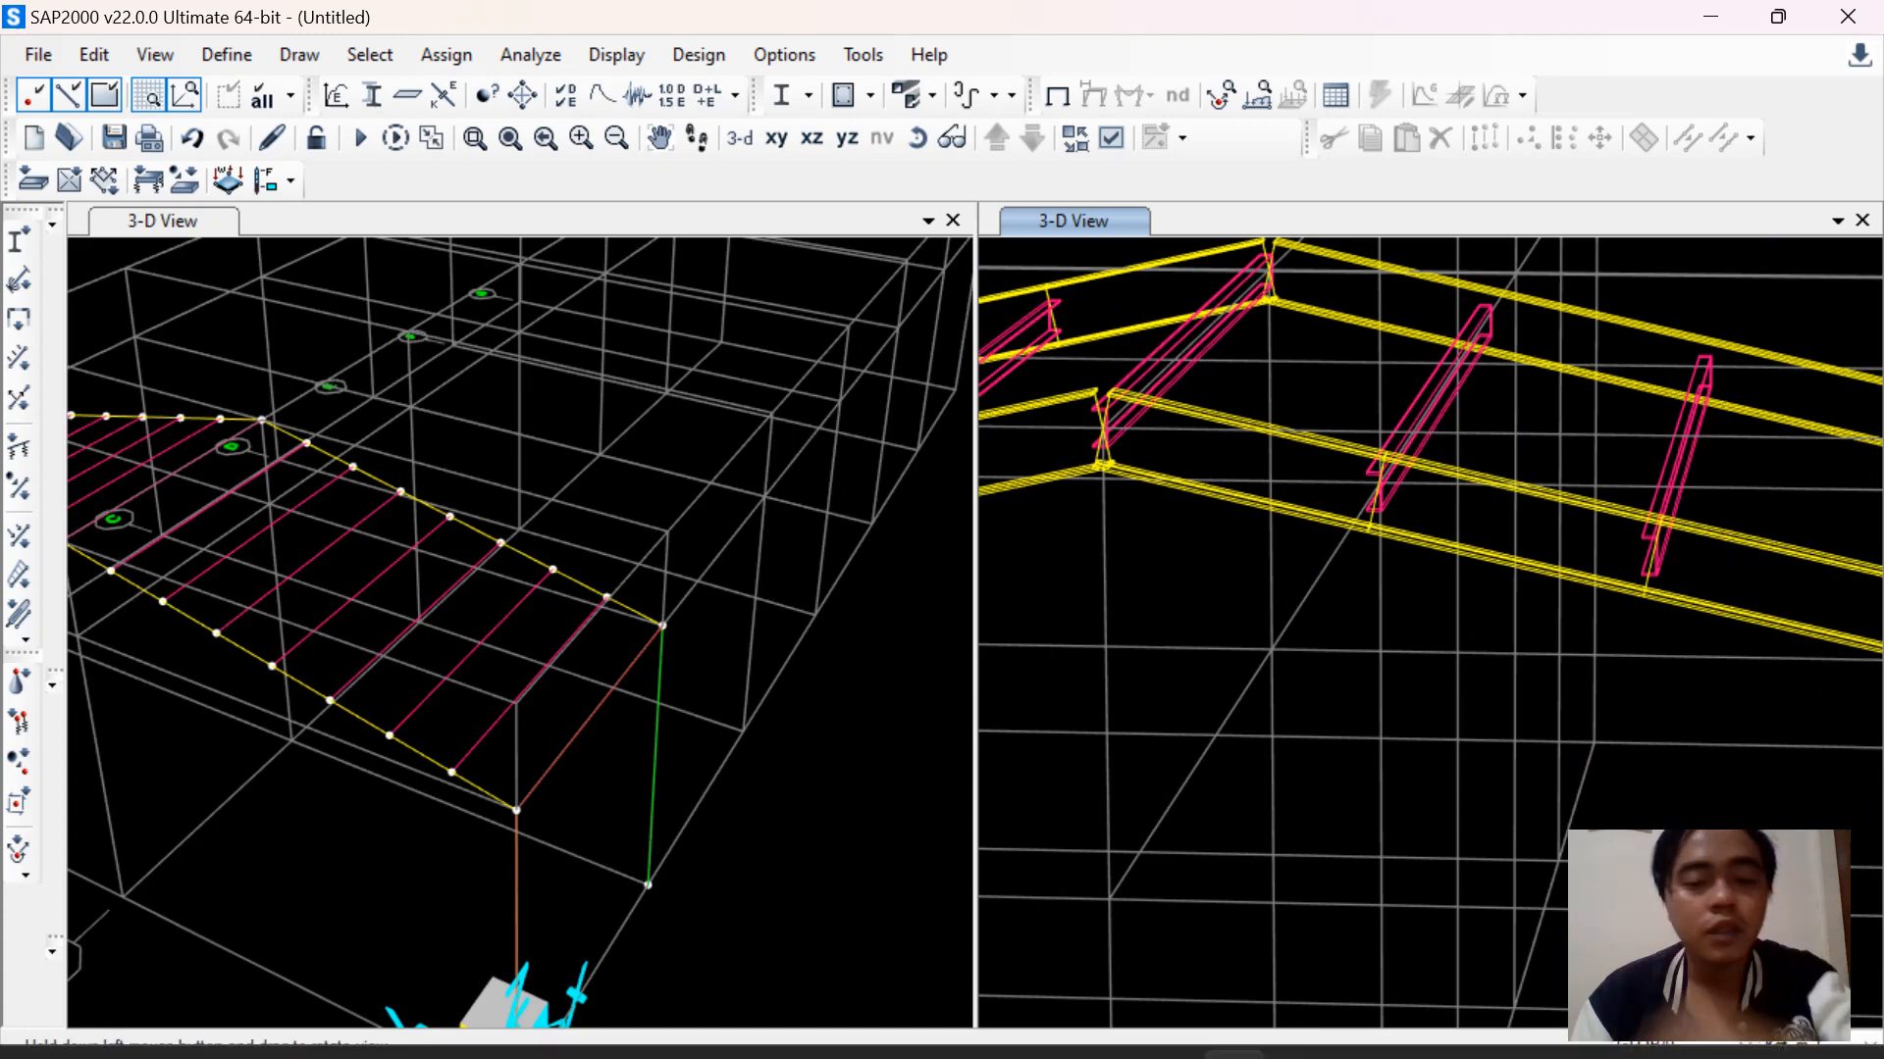
Switch to Microsoft Edge and search Bing Images for "gudang baja"
{"action": "left_click", "coordinate": [910, 1024]}
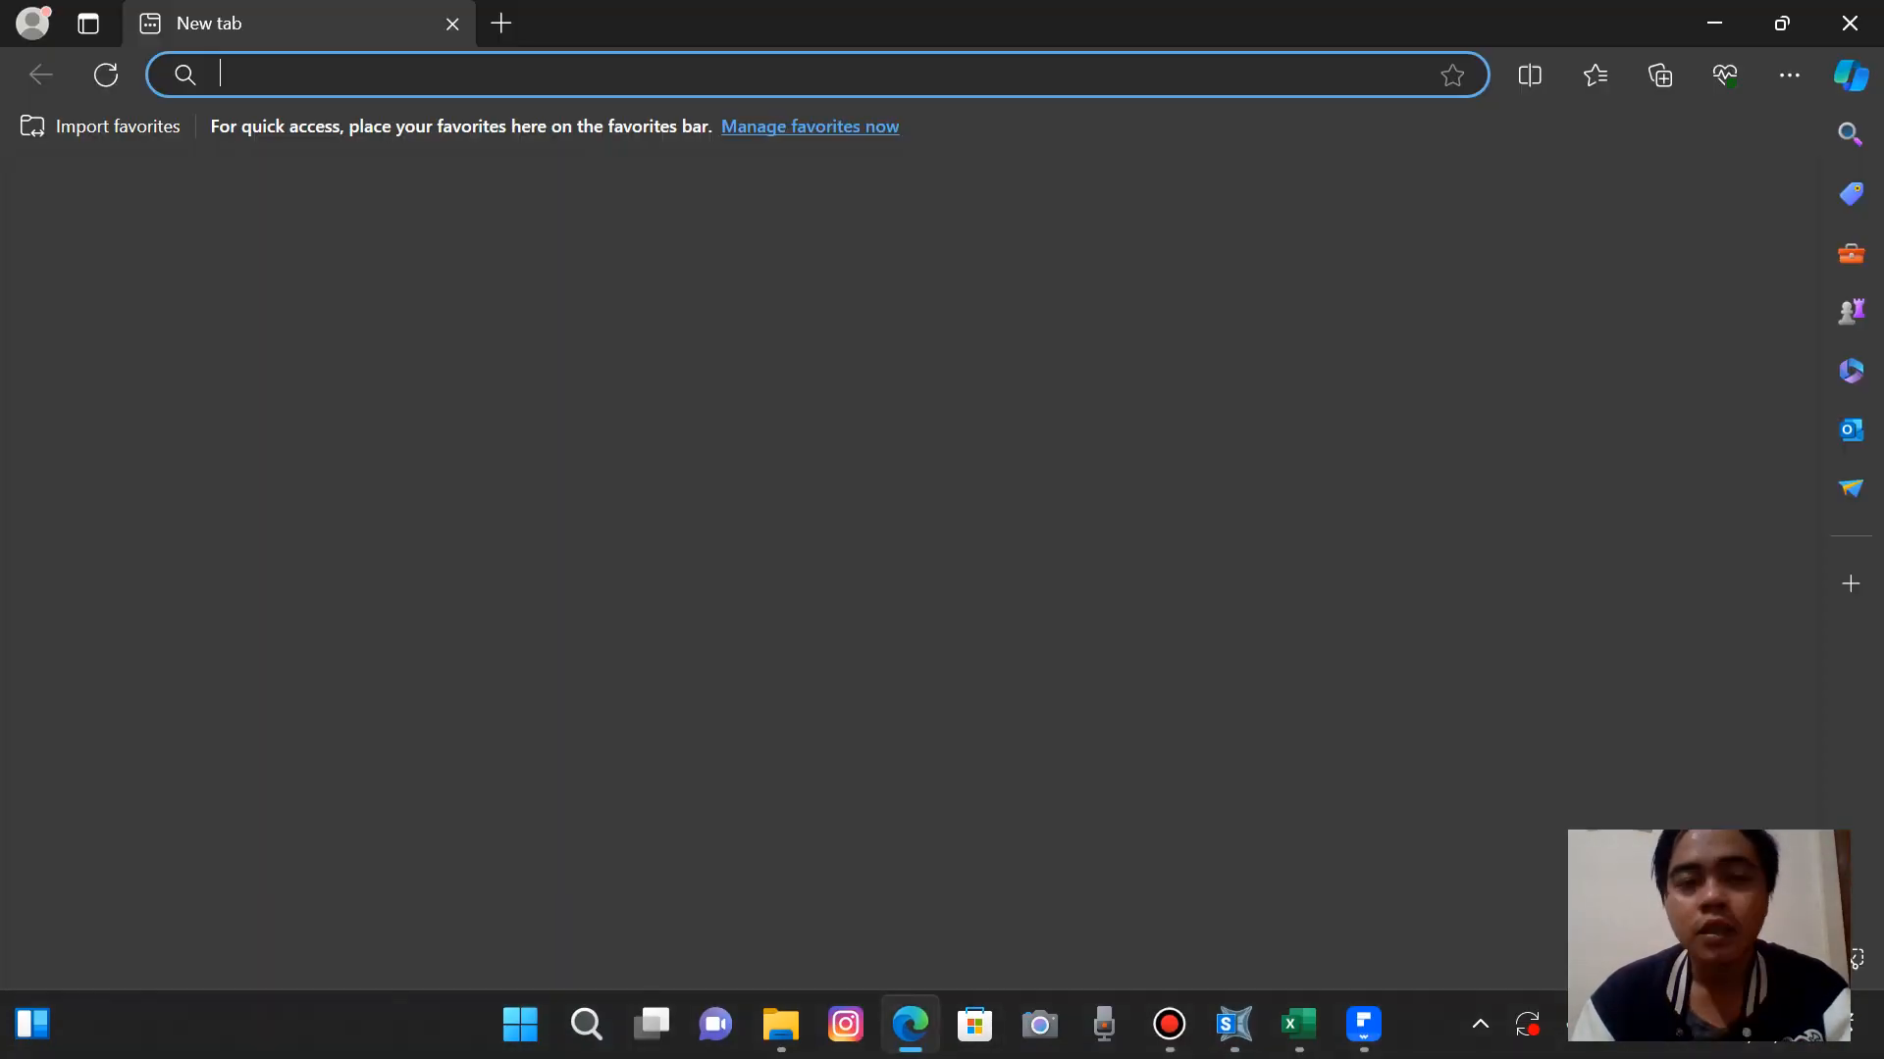
{"action": "type", "text": "gudang baja"}
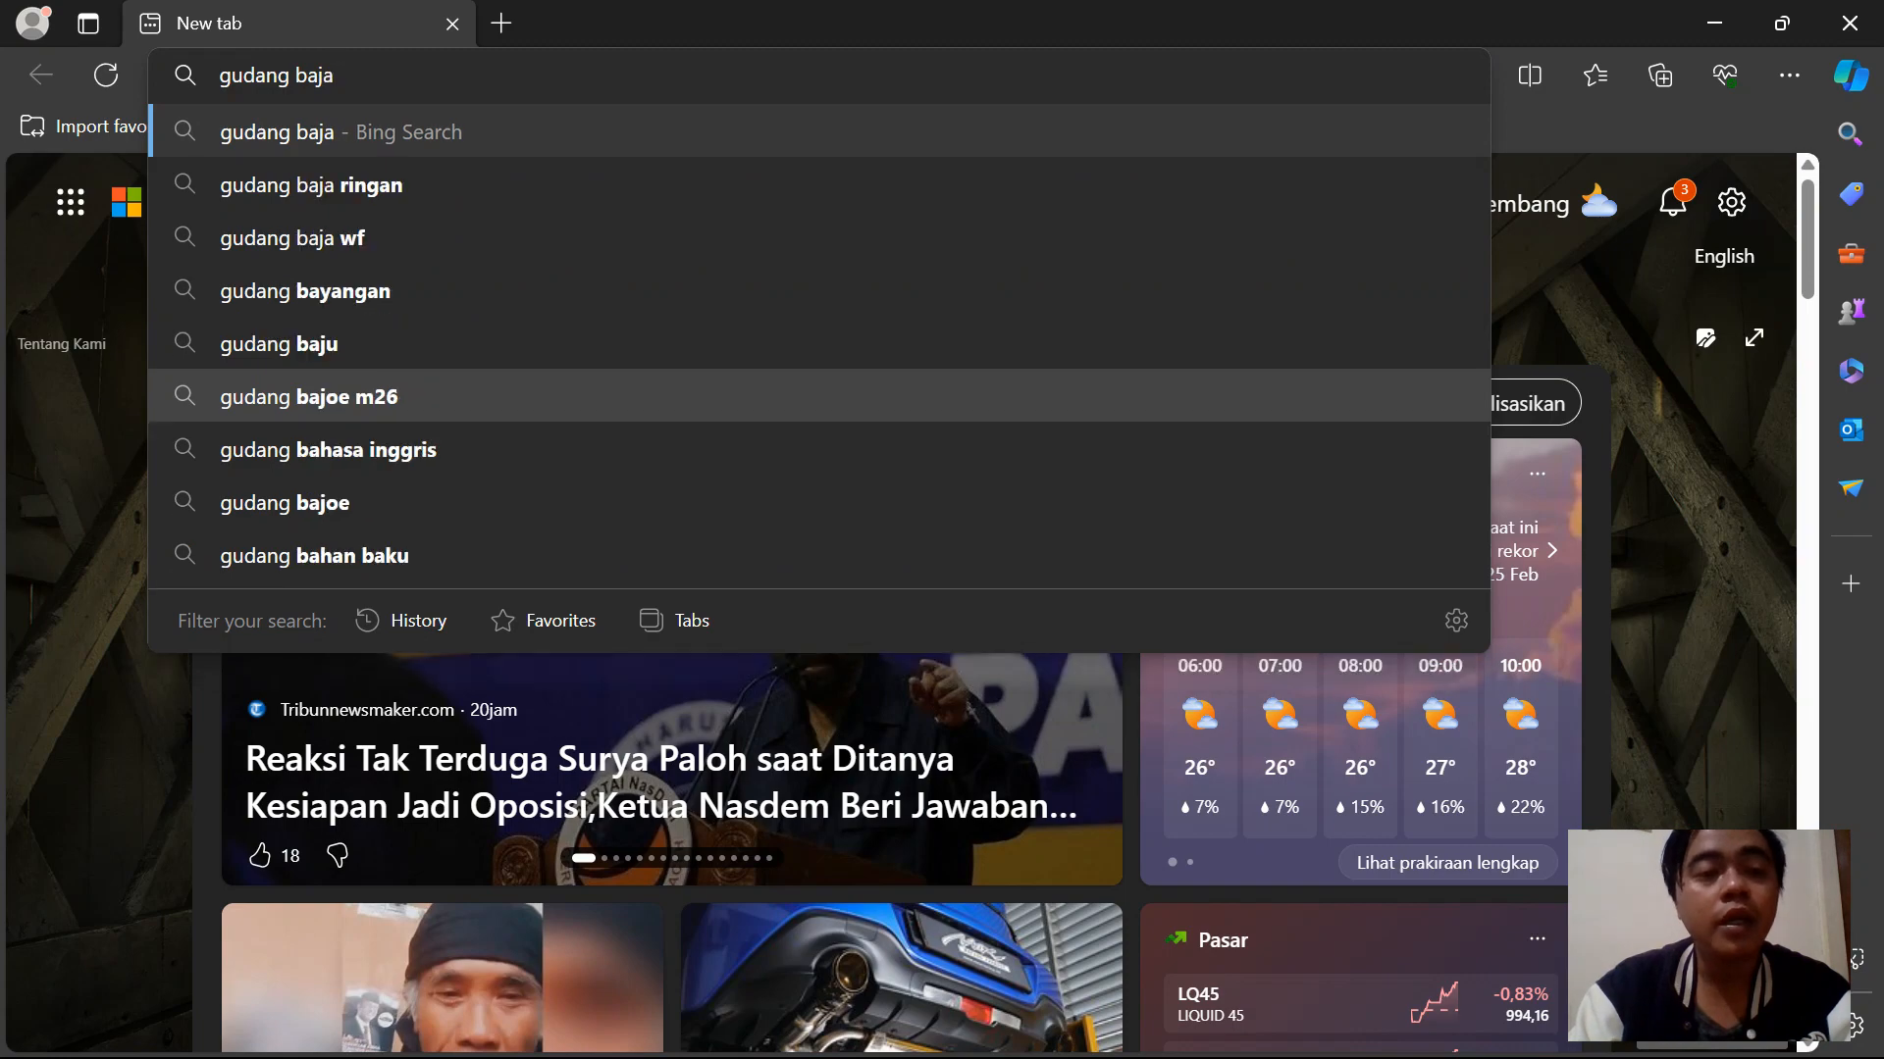
{"action": "key", "text": "Return"}
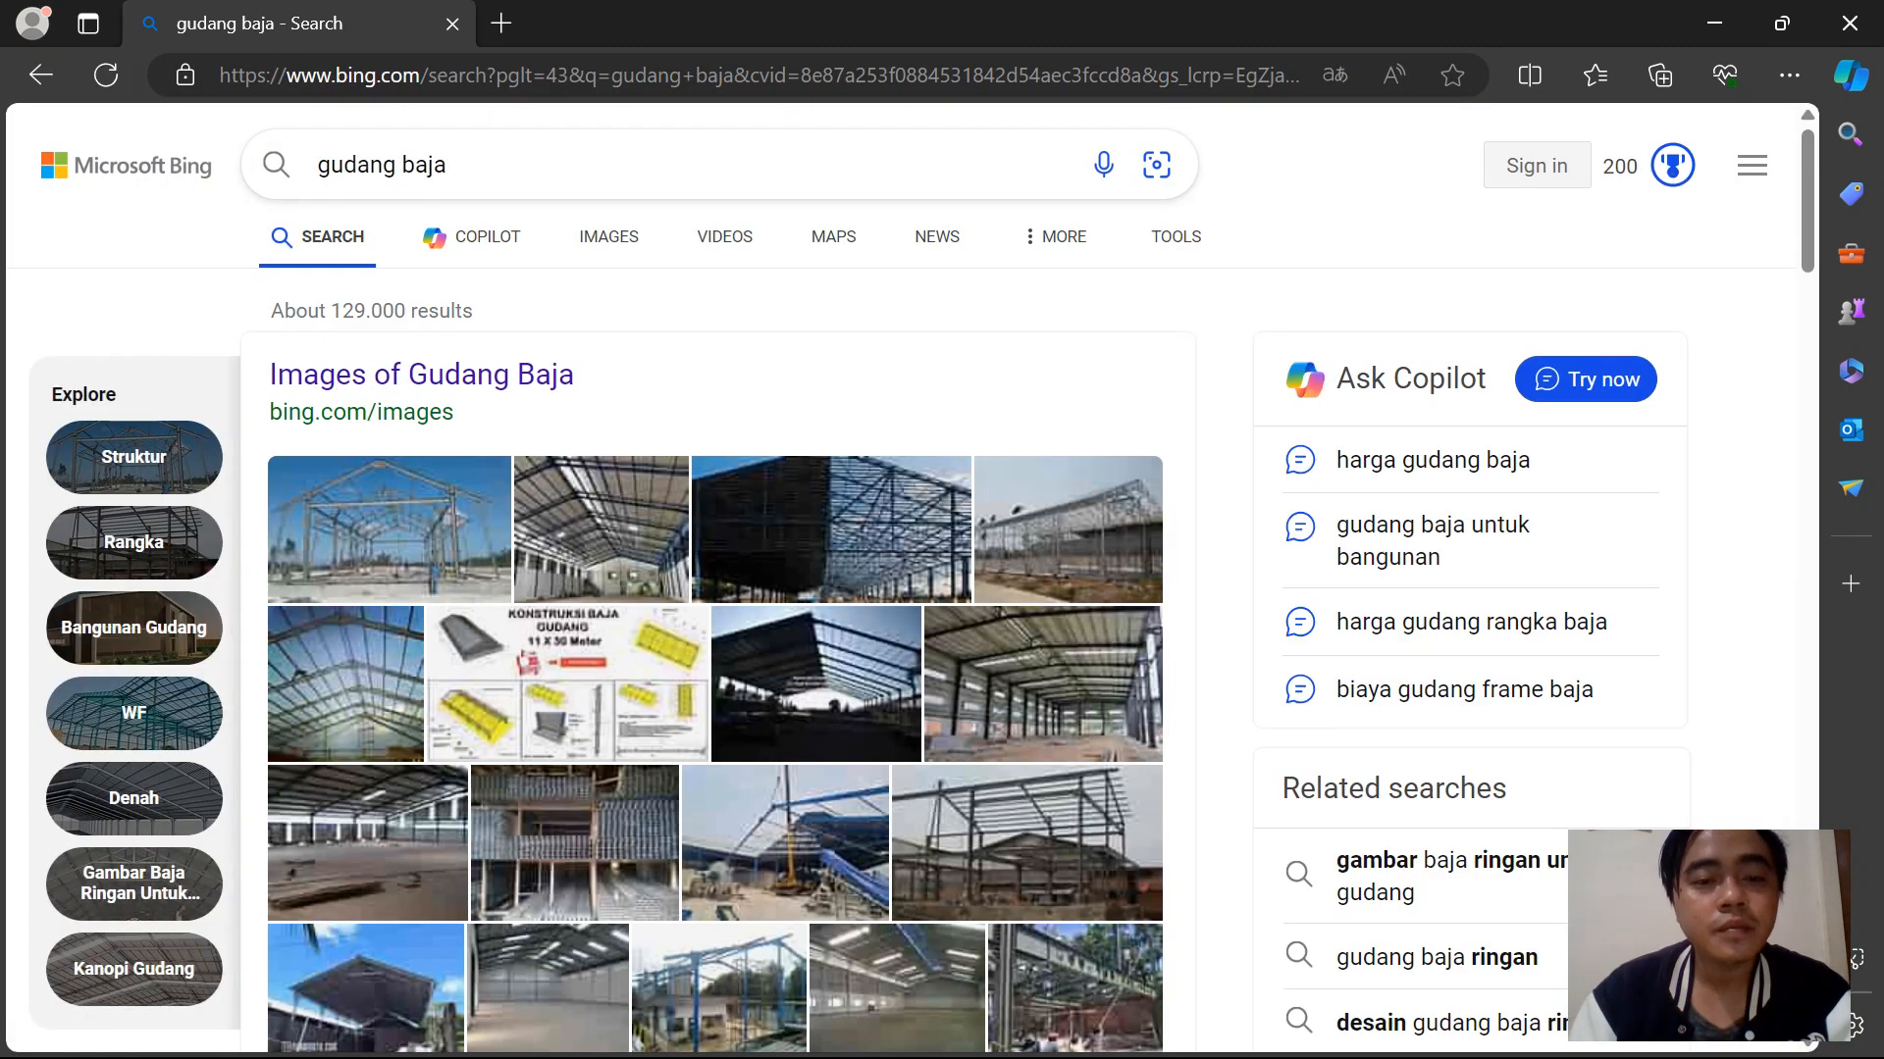
{"action": "left_click", "coordinate": [608, 237]}
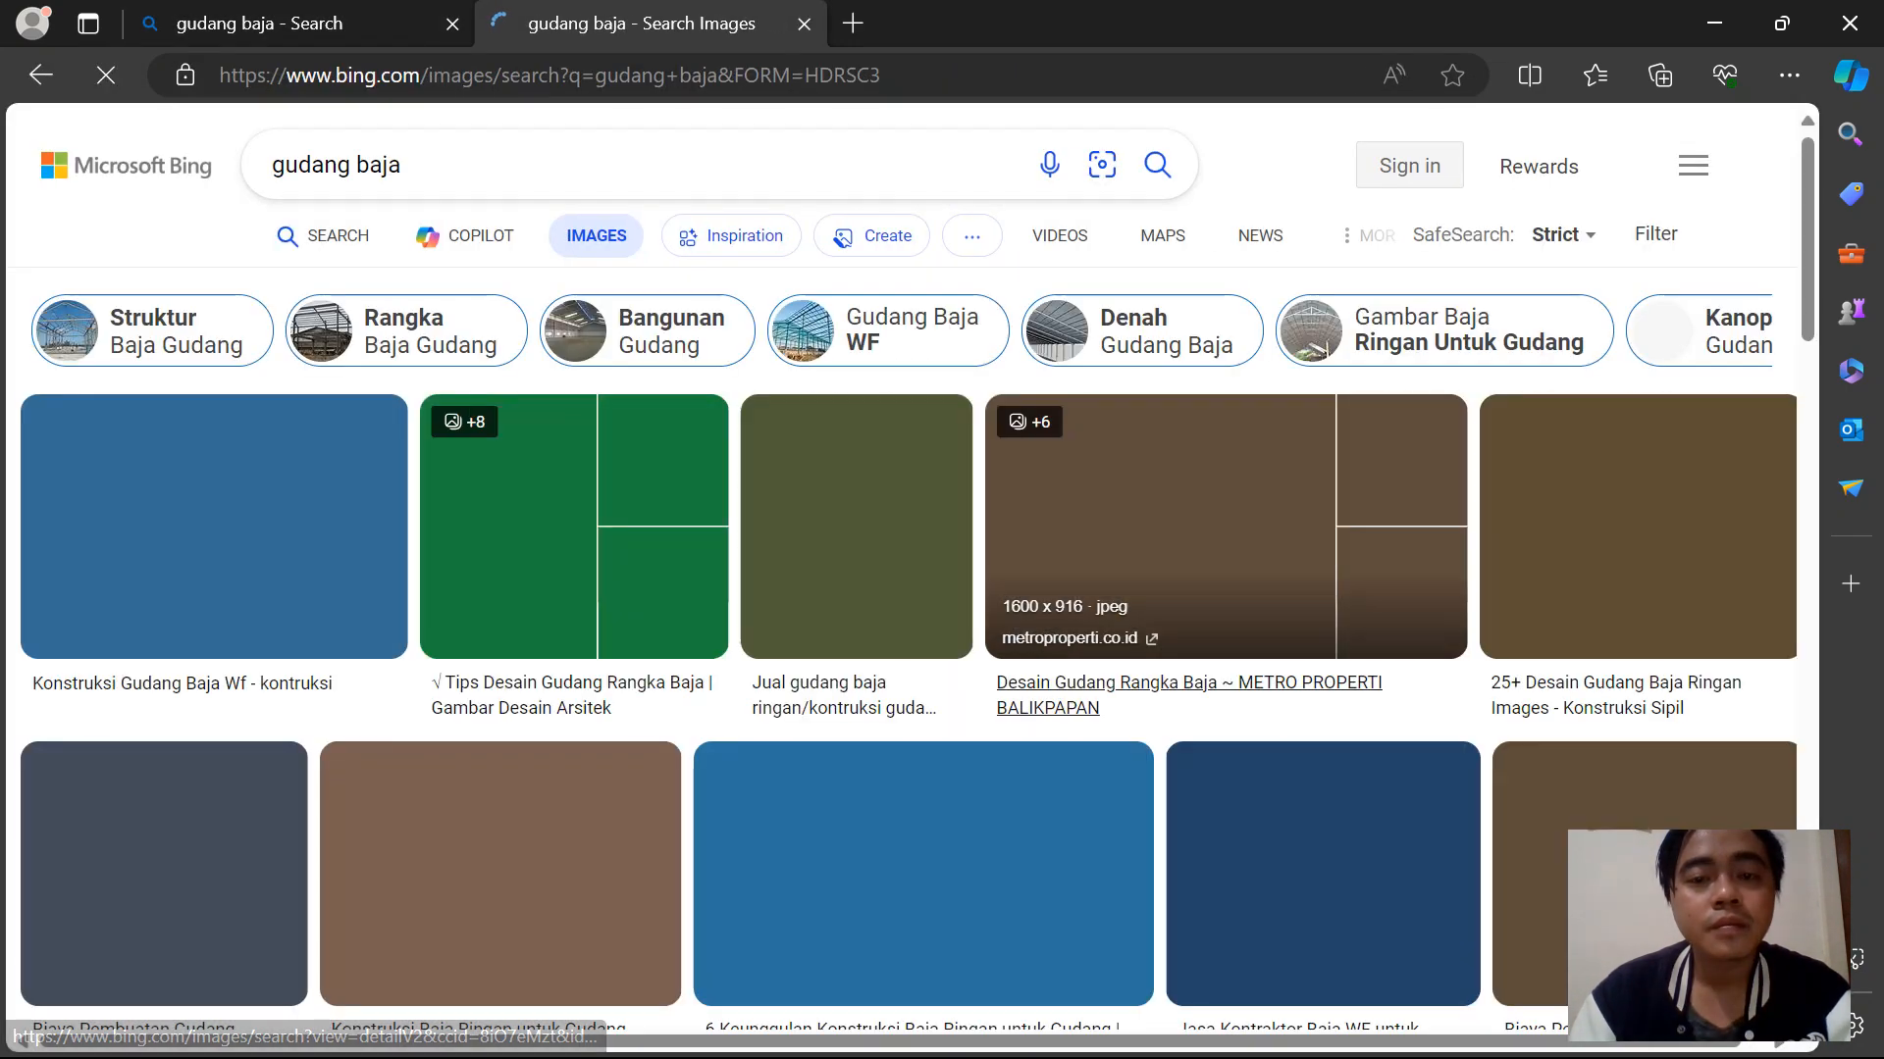
Look through the steel warehouse image results and open the interior roof photo titled "Biaya Pembuatan Gudang Konstruksi Baja"
{"action": "scroll", "coordinate": [922, 834], "scroll_direction": "down", "scroll_amount": 1}
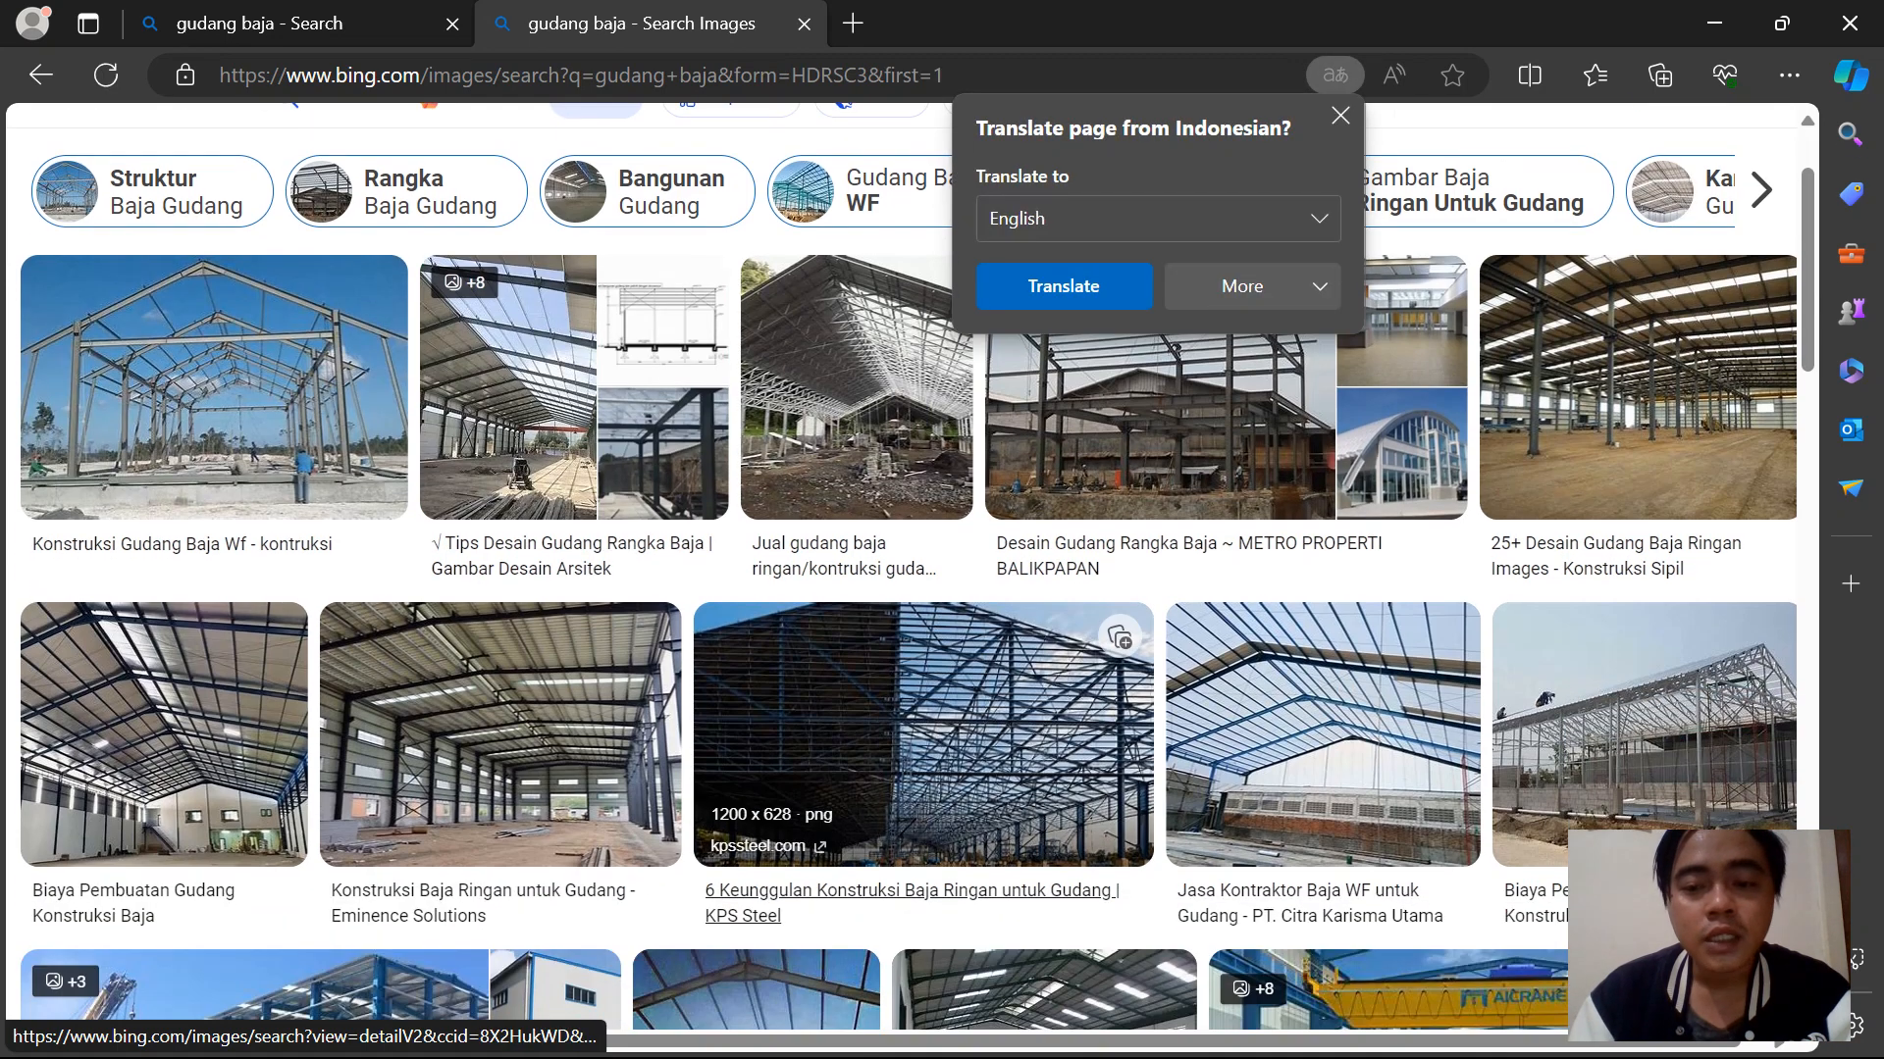
{"action": "left_click", "coordinate": [1323, 726]}
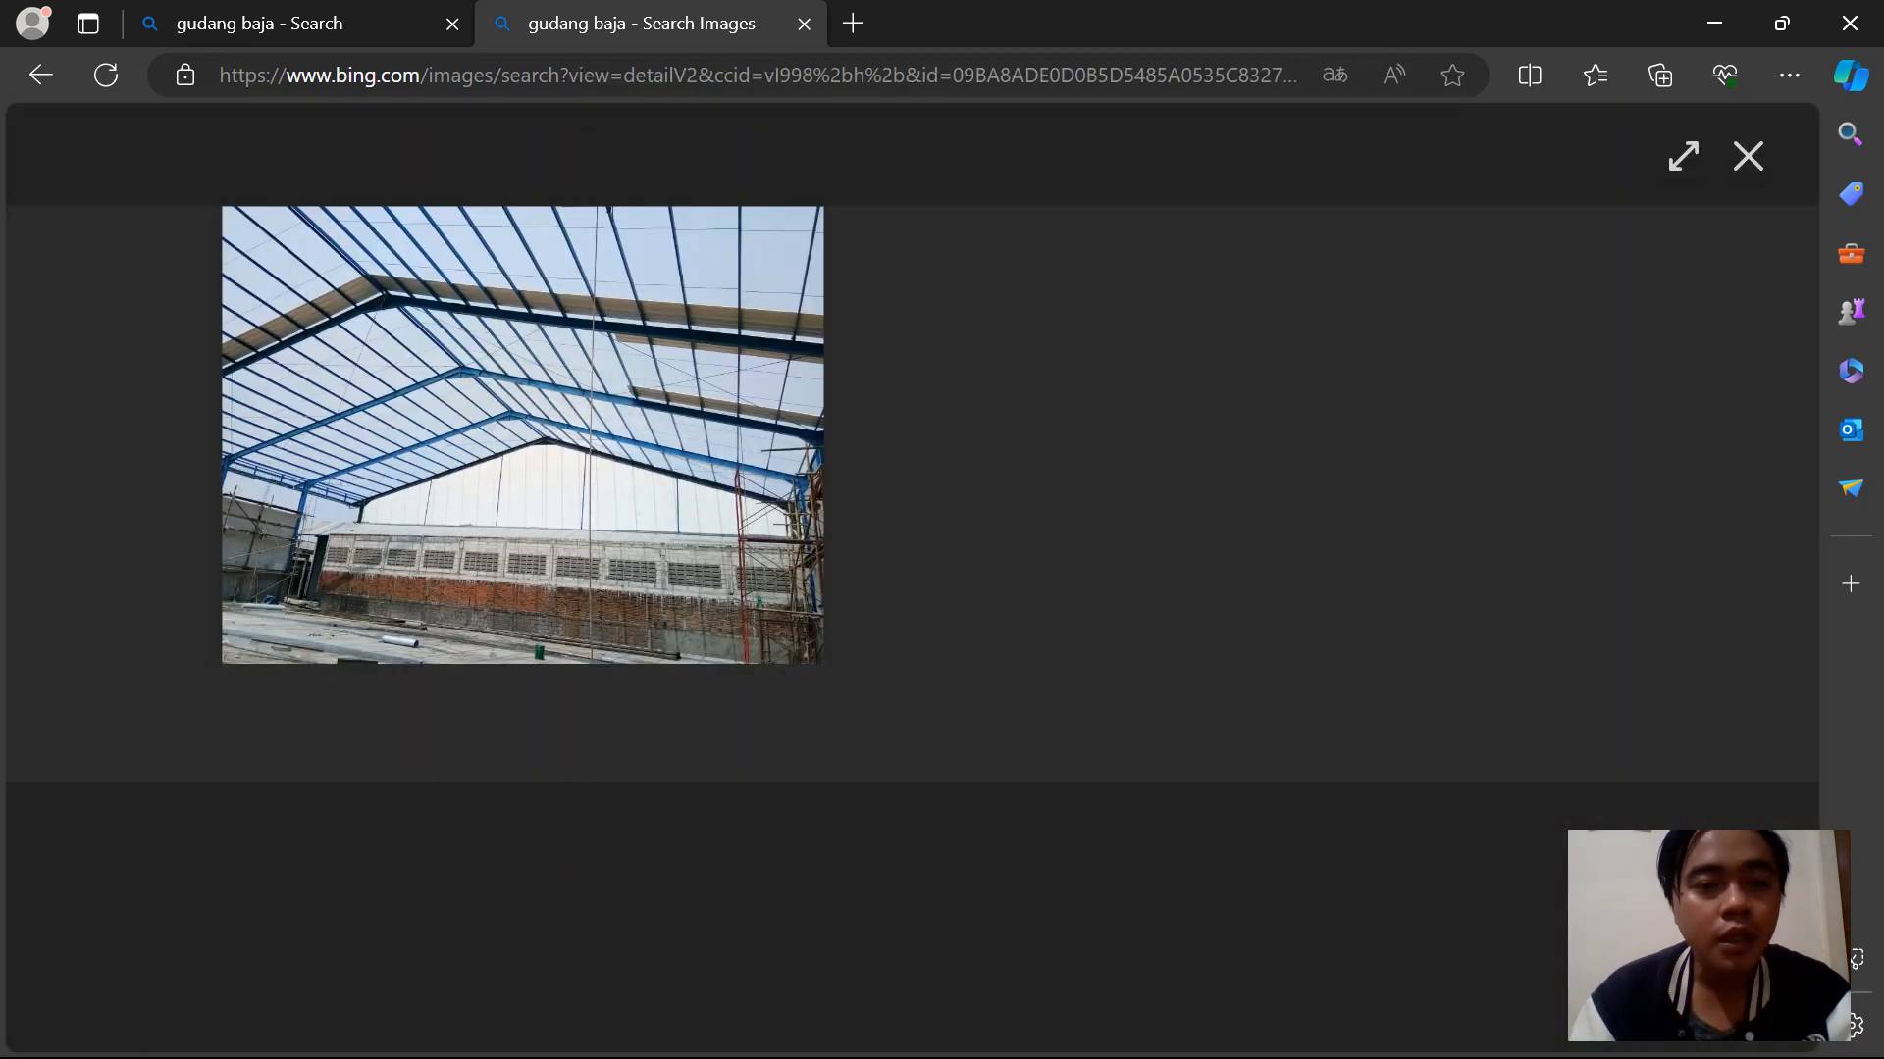
{"action": "key", "text": "Escape"}
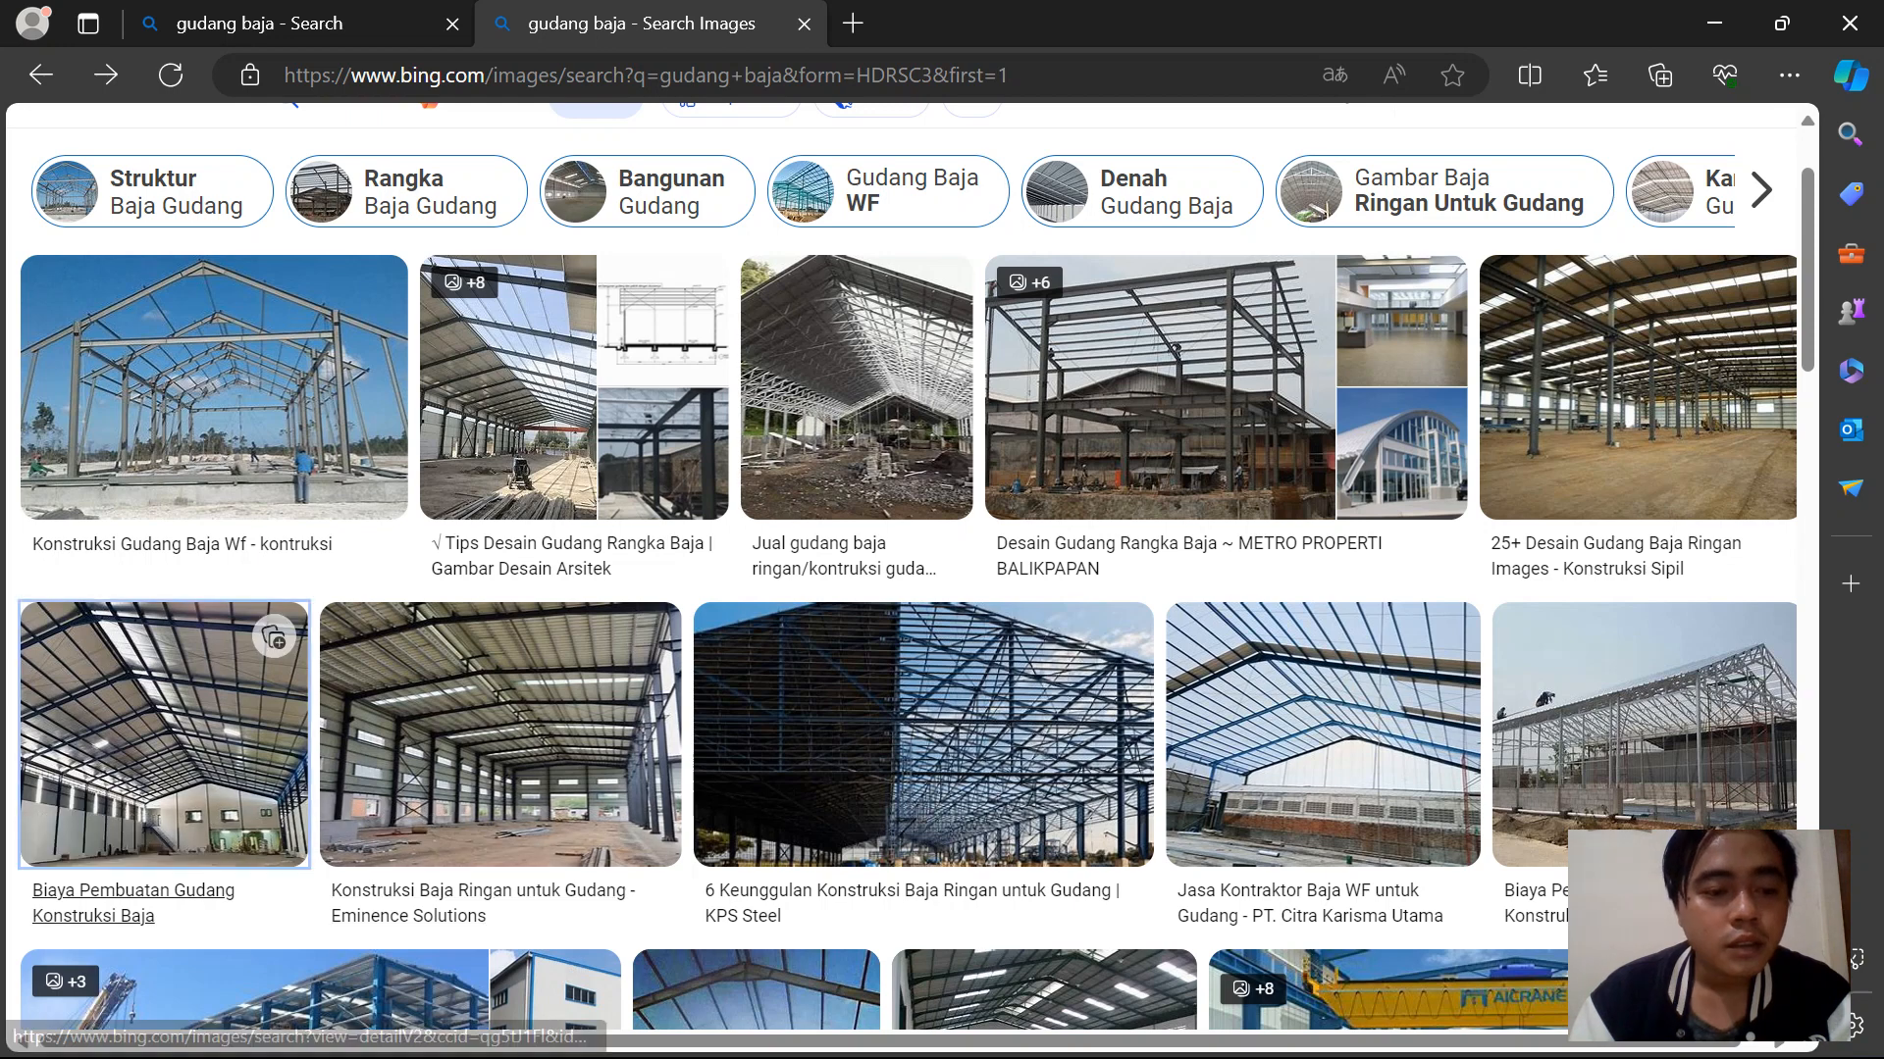
{"action": "left_click", "coordinate": [168, 766]}
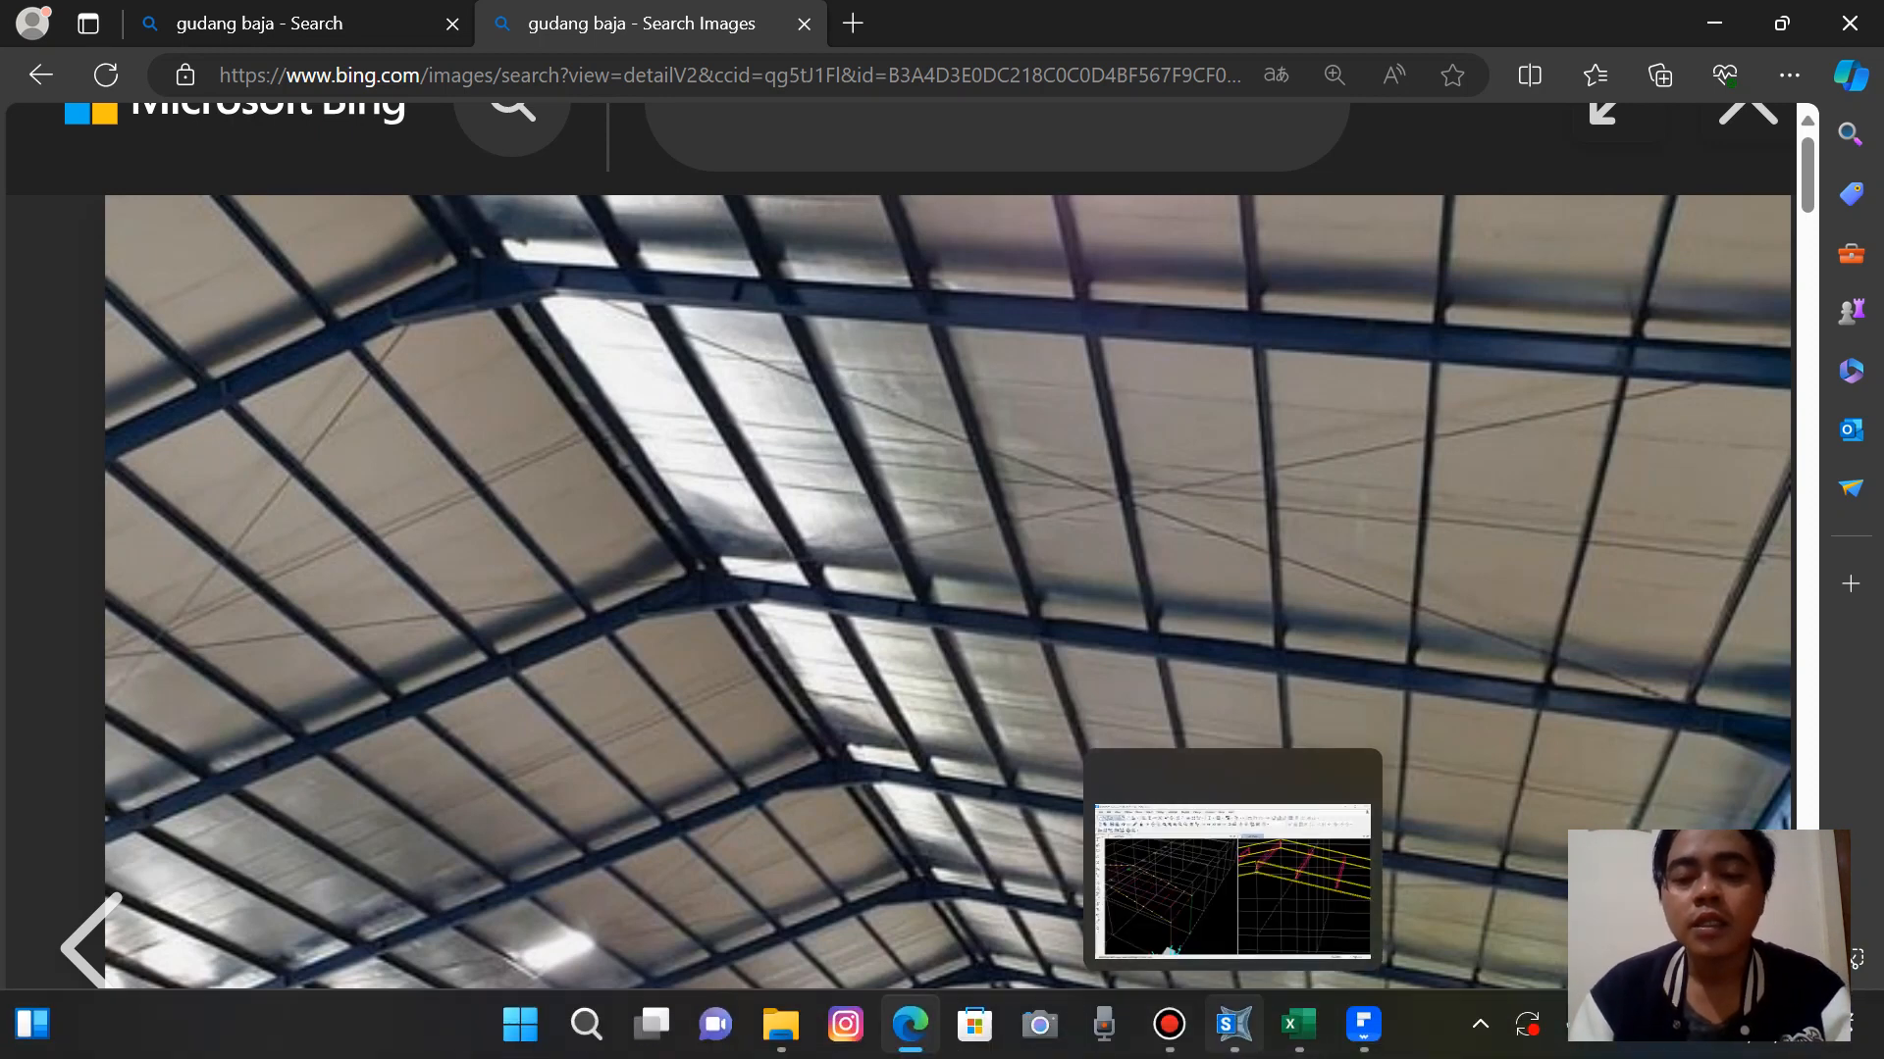
Switch back to SAP2000 and compare the modelled purlin-to-rafter connections with the photo
{"action": "left_click", "coordinate": [1297, 1024]}
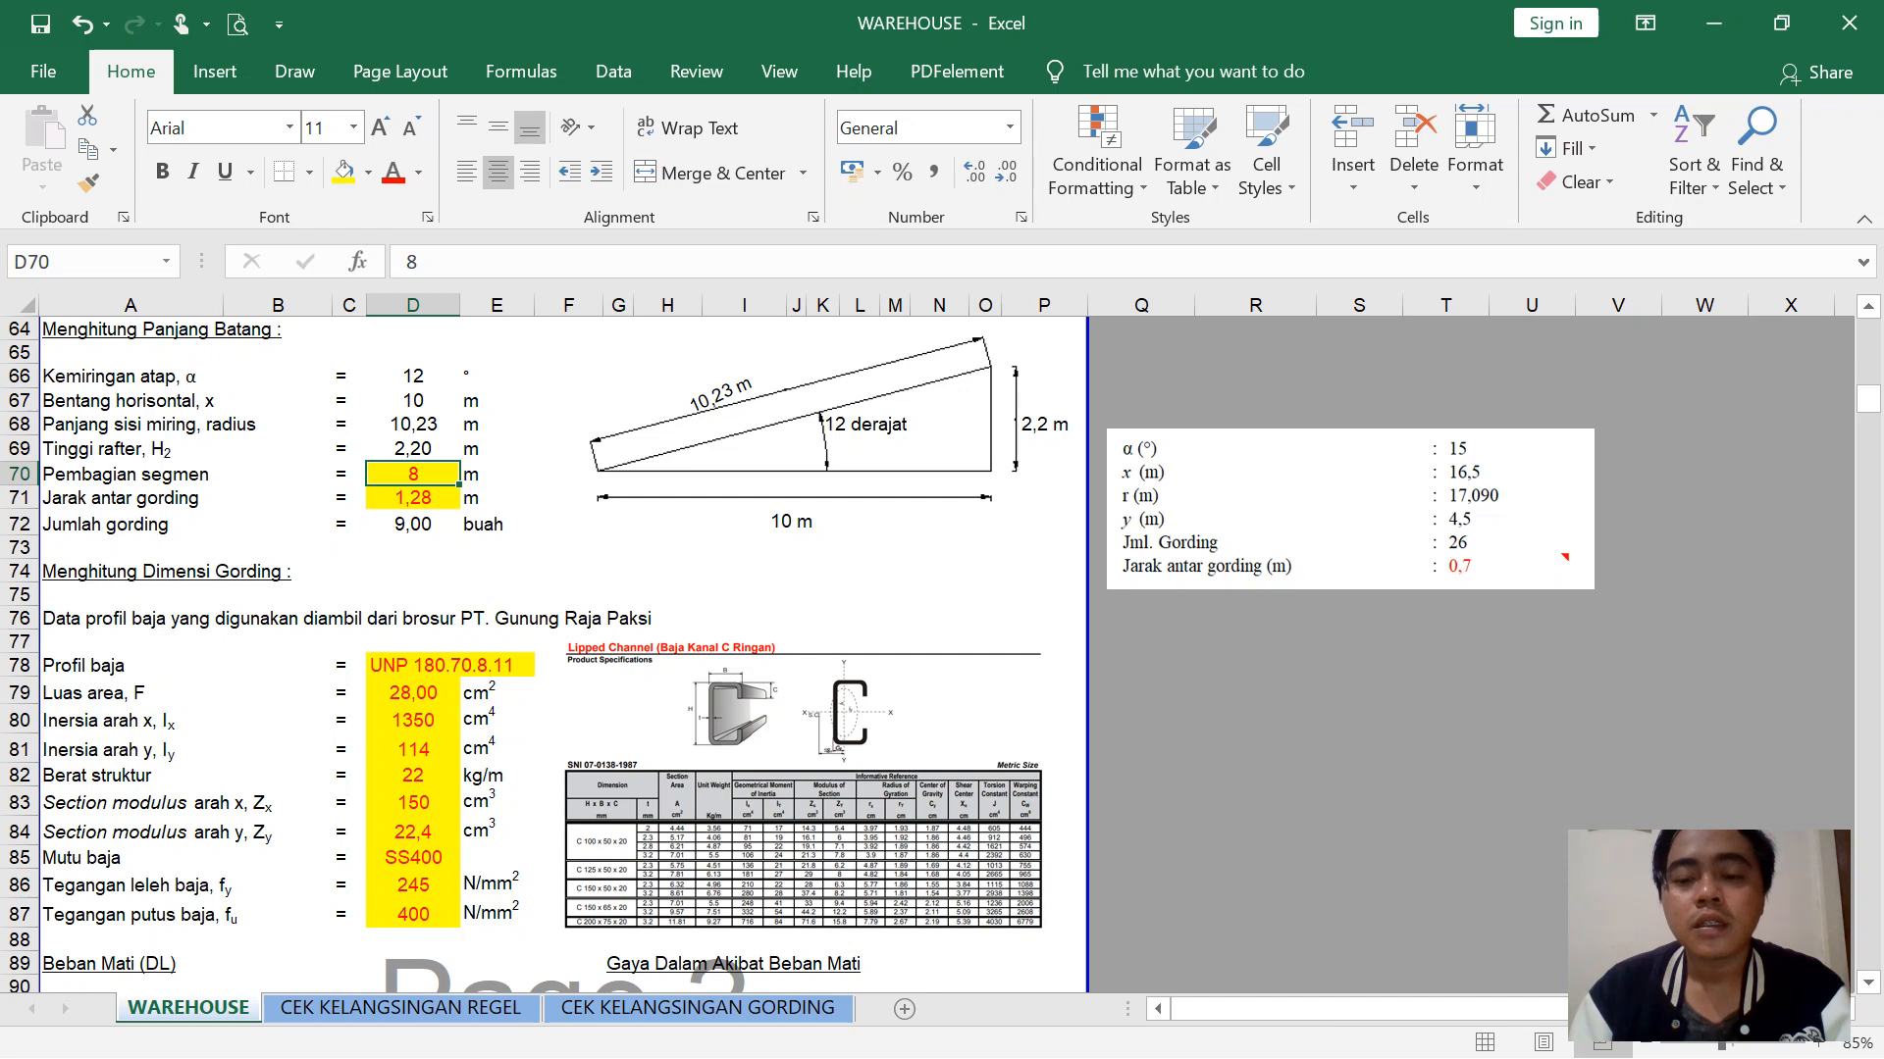
{"action": "left_click", "coordinate": [1233, 1024]}
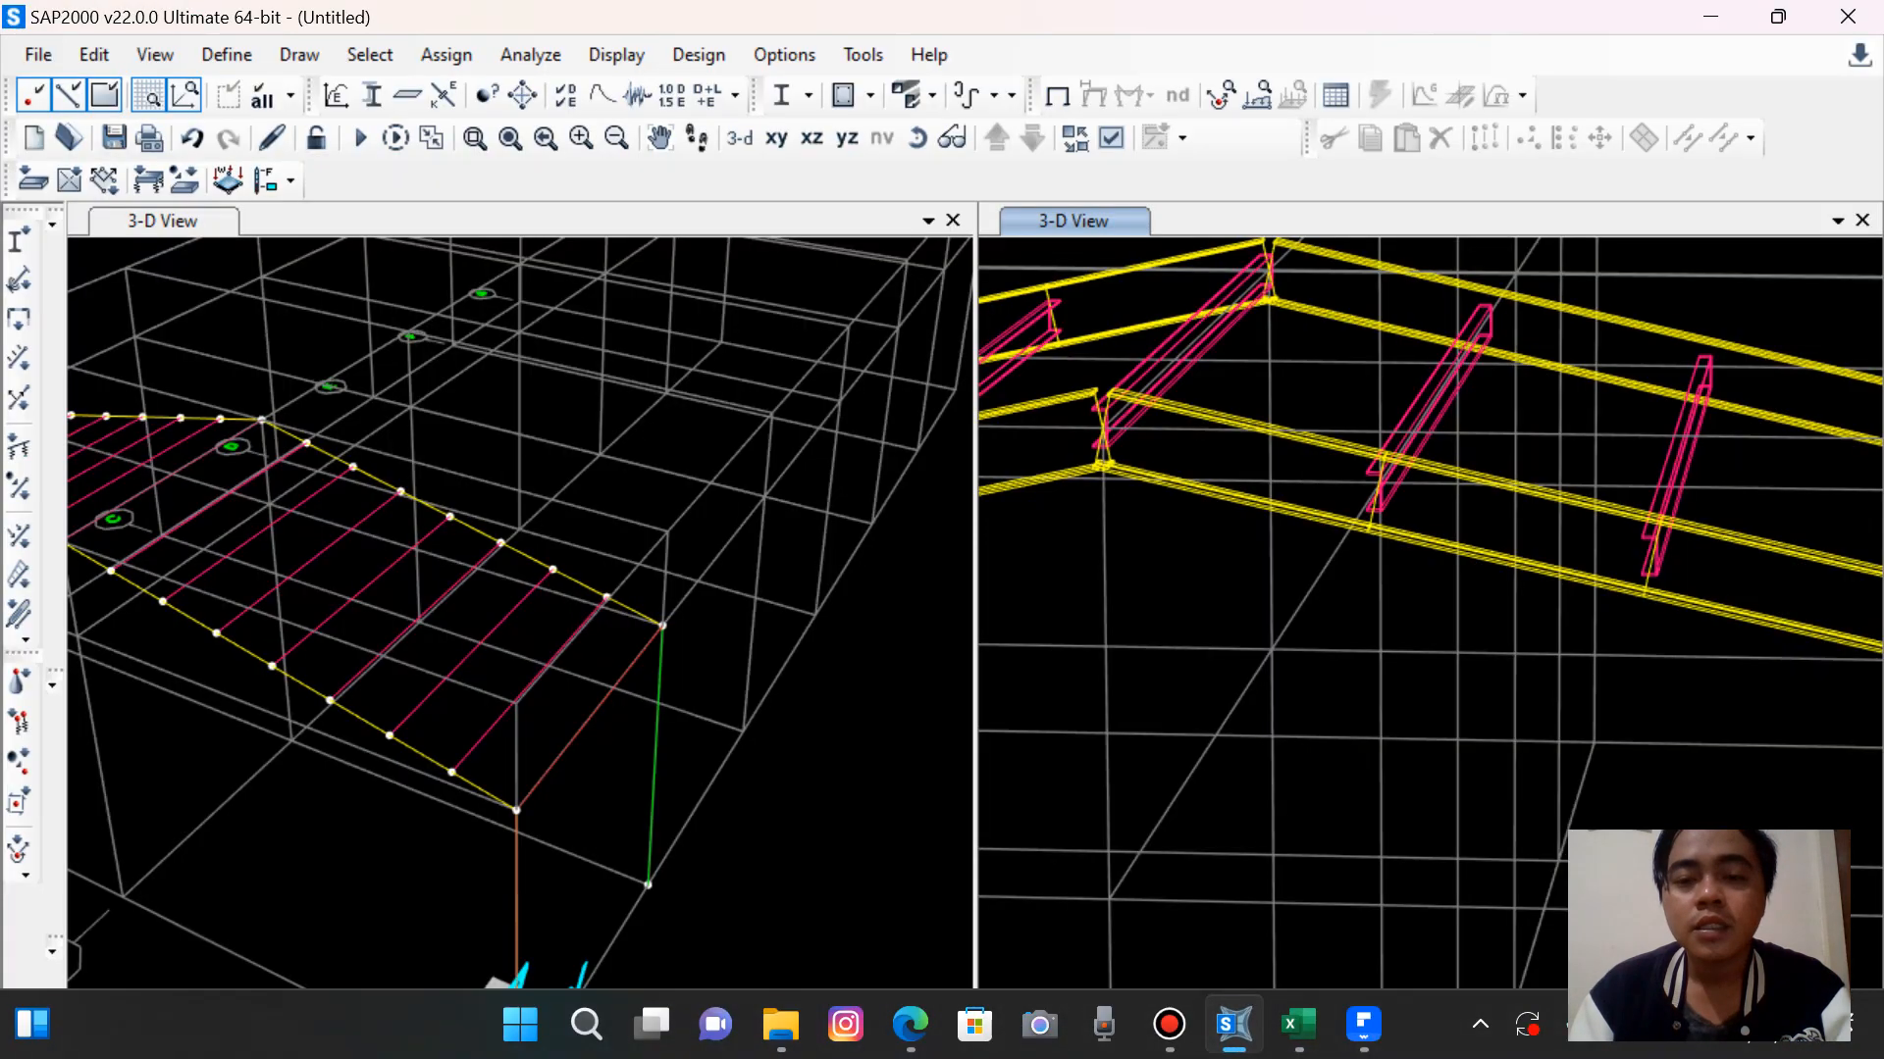
{"action": "scroll", "coordinate": [1309, 469], "scroll_direction": "up", "scroll_amount": 3}
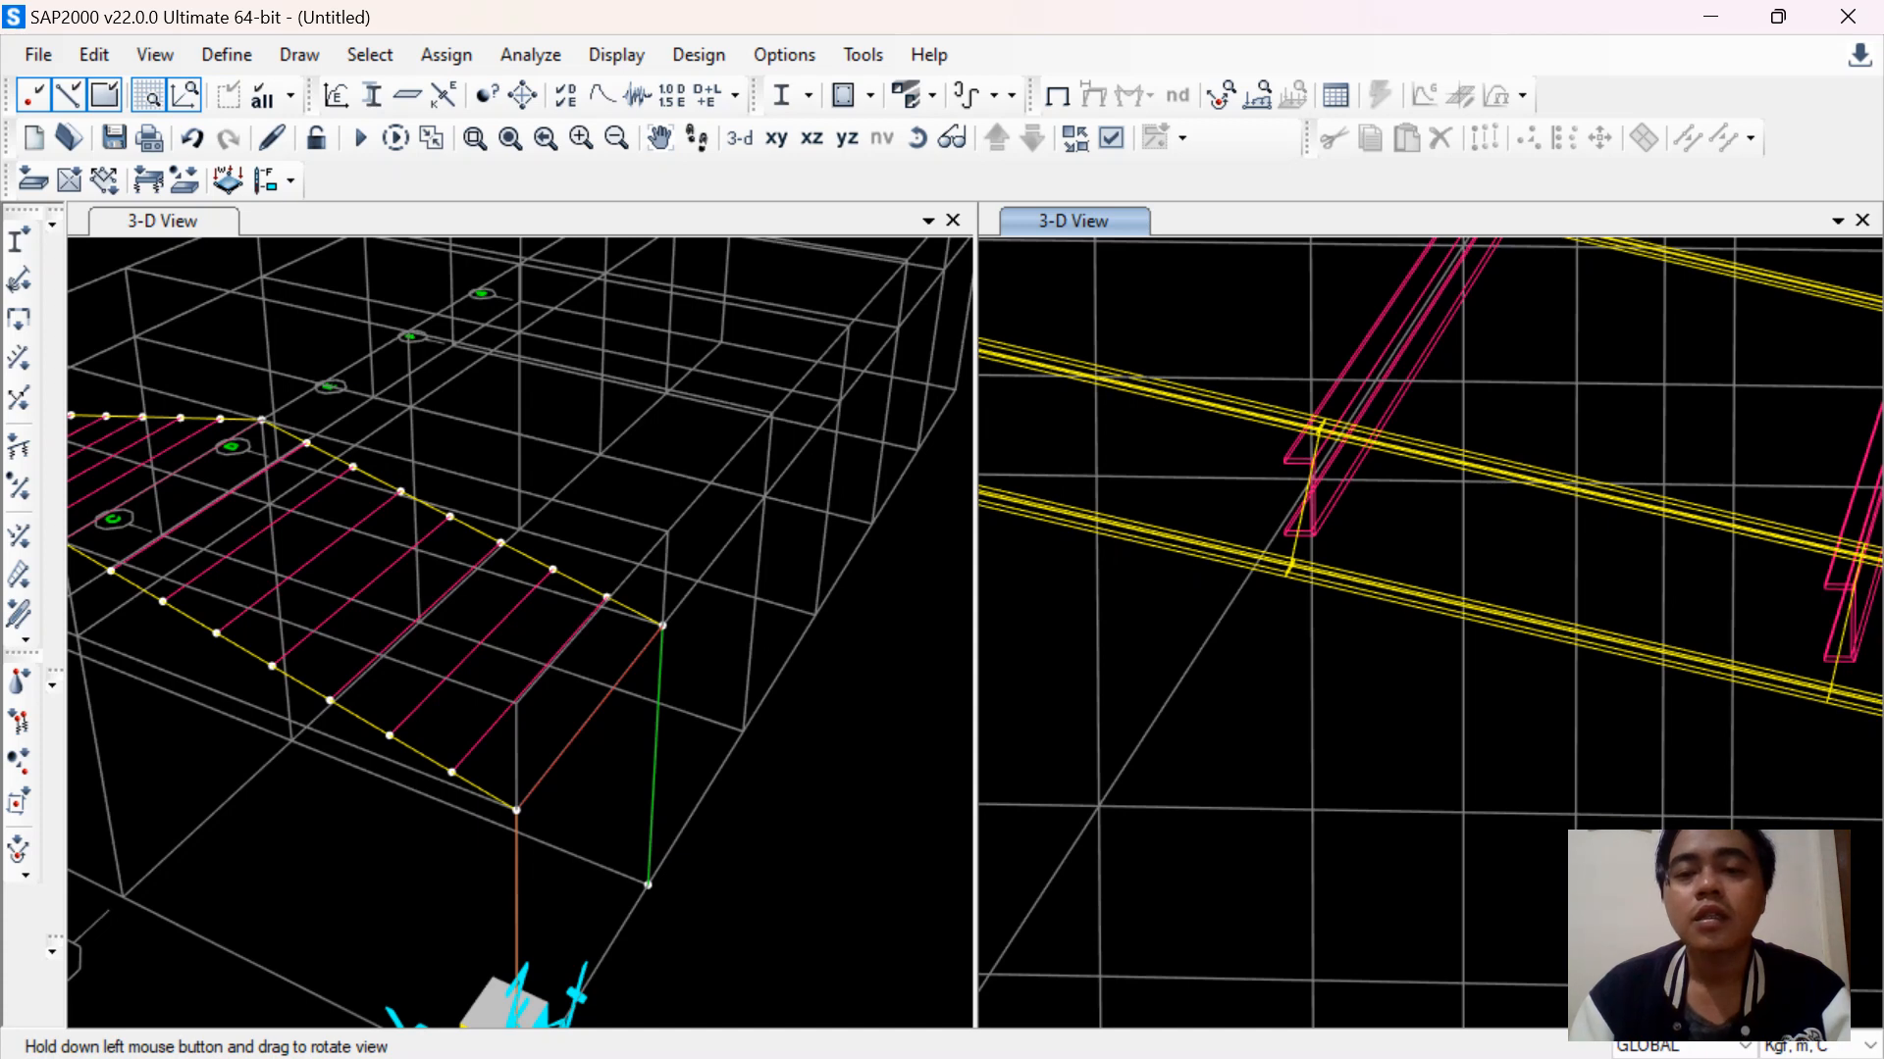
{"action": "scroll", "coordinate": [1315, 461], "scroll_direction": "down", "scroll_amount": 5}
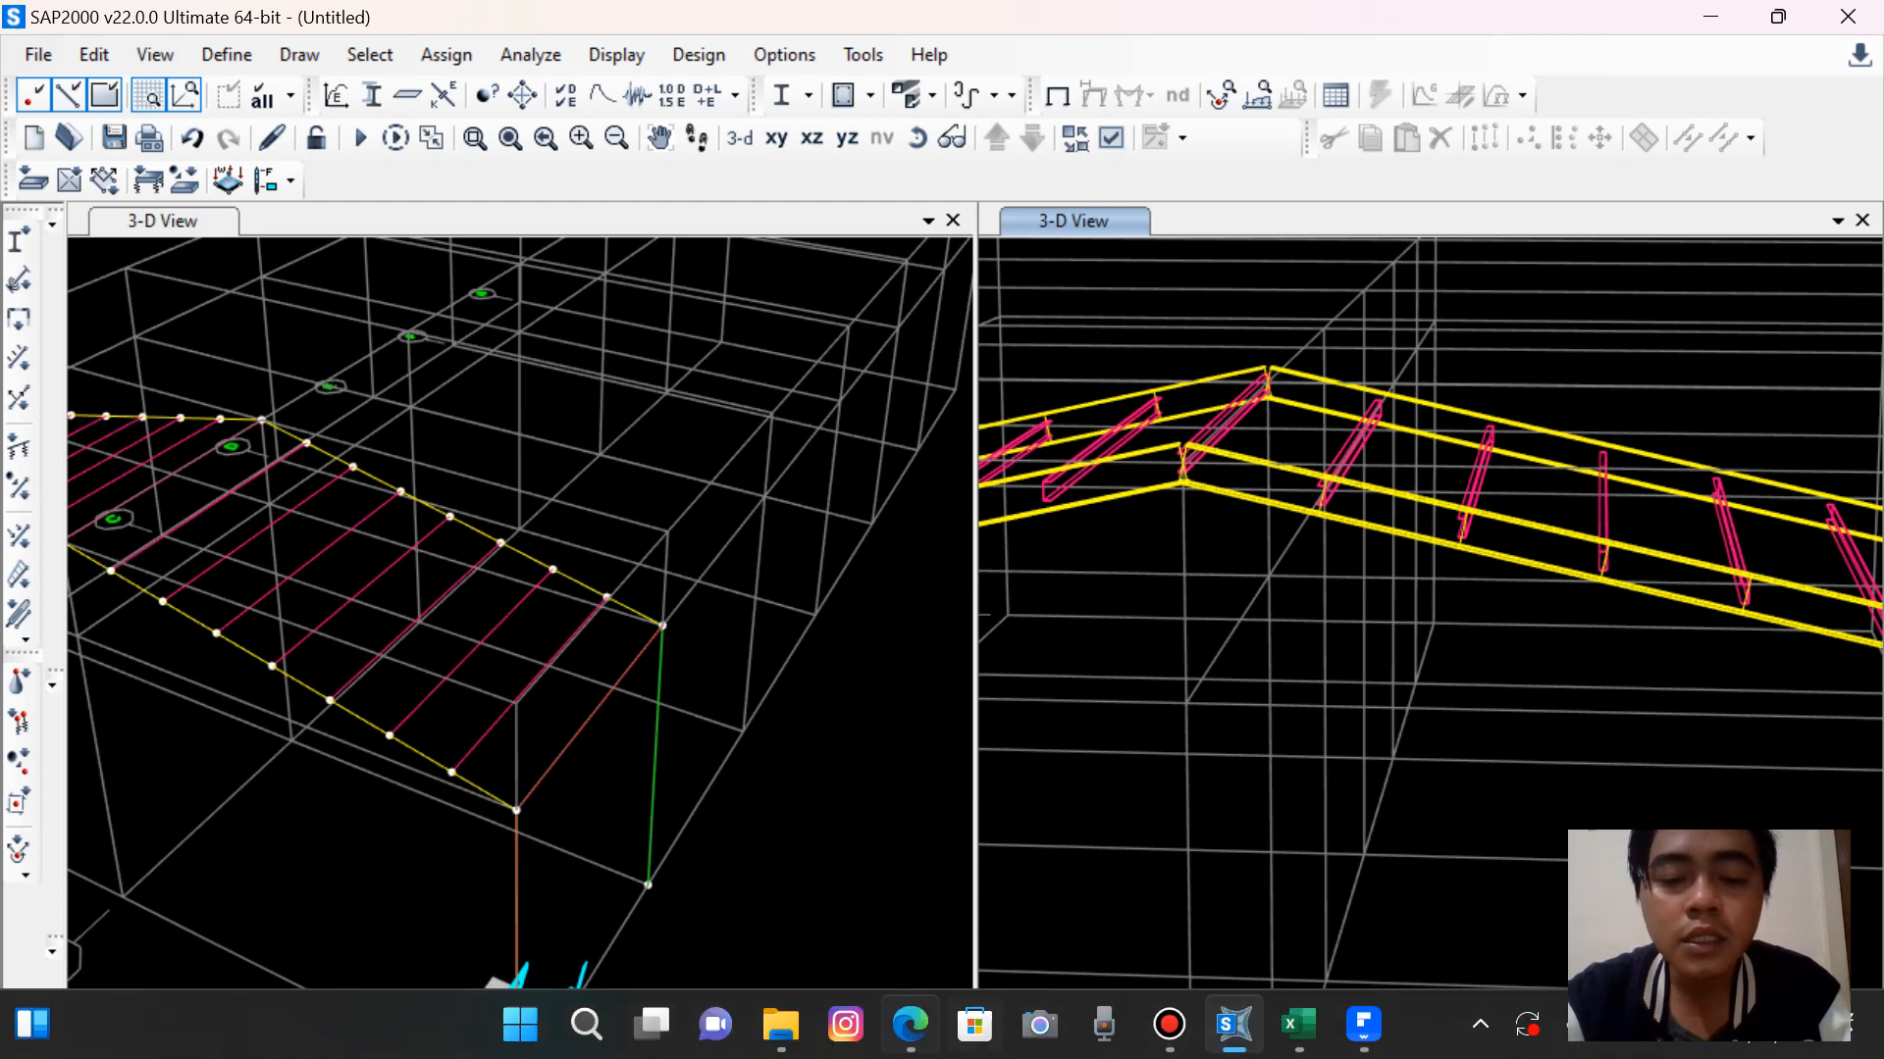
Switch to Microsoft Edge to examine the purlins and rafters in the warehouse roof photo, and return to SAP2000
{"action": "left_click", "coordinate": [910, 1024]}
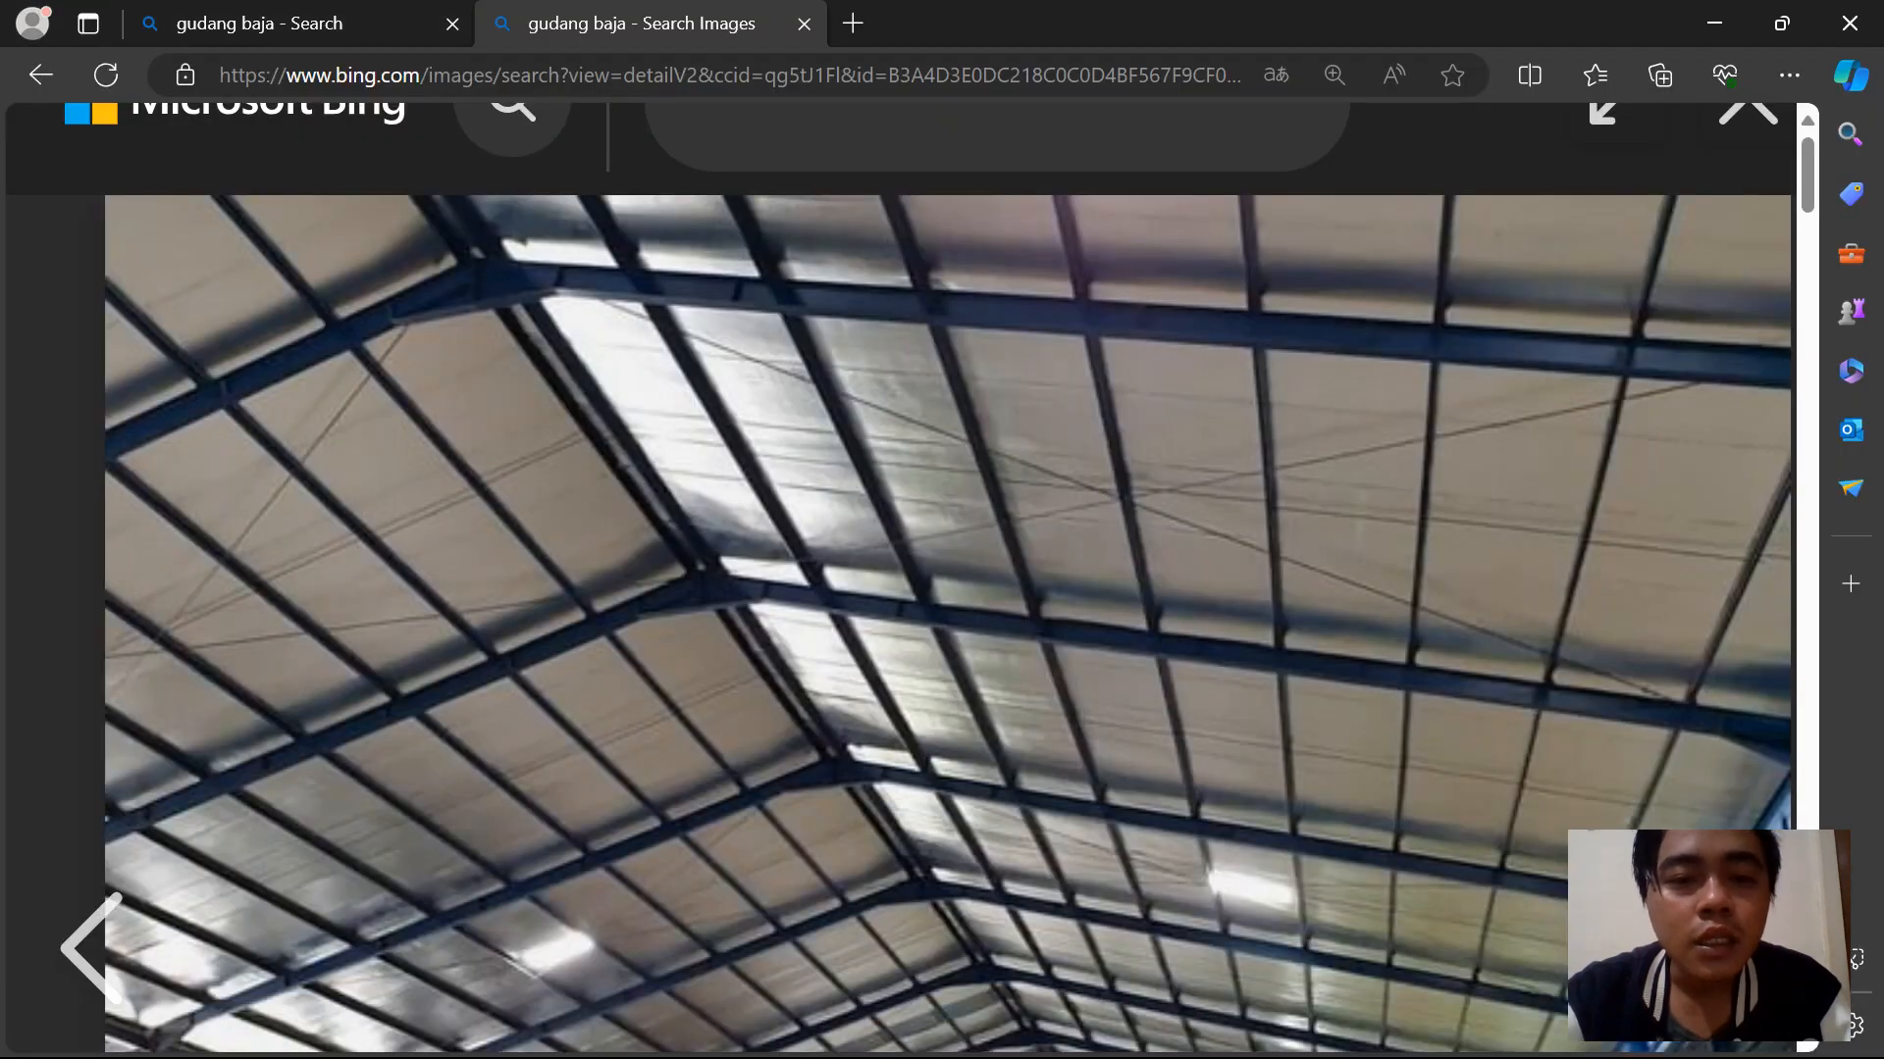
{"action": "key", "text": "ctrl+minus"}
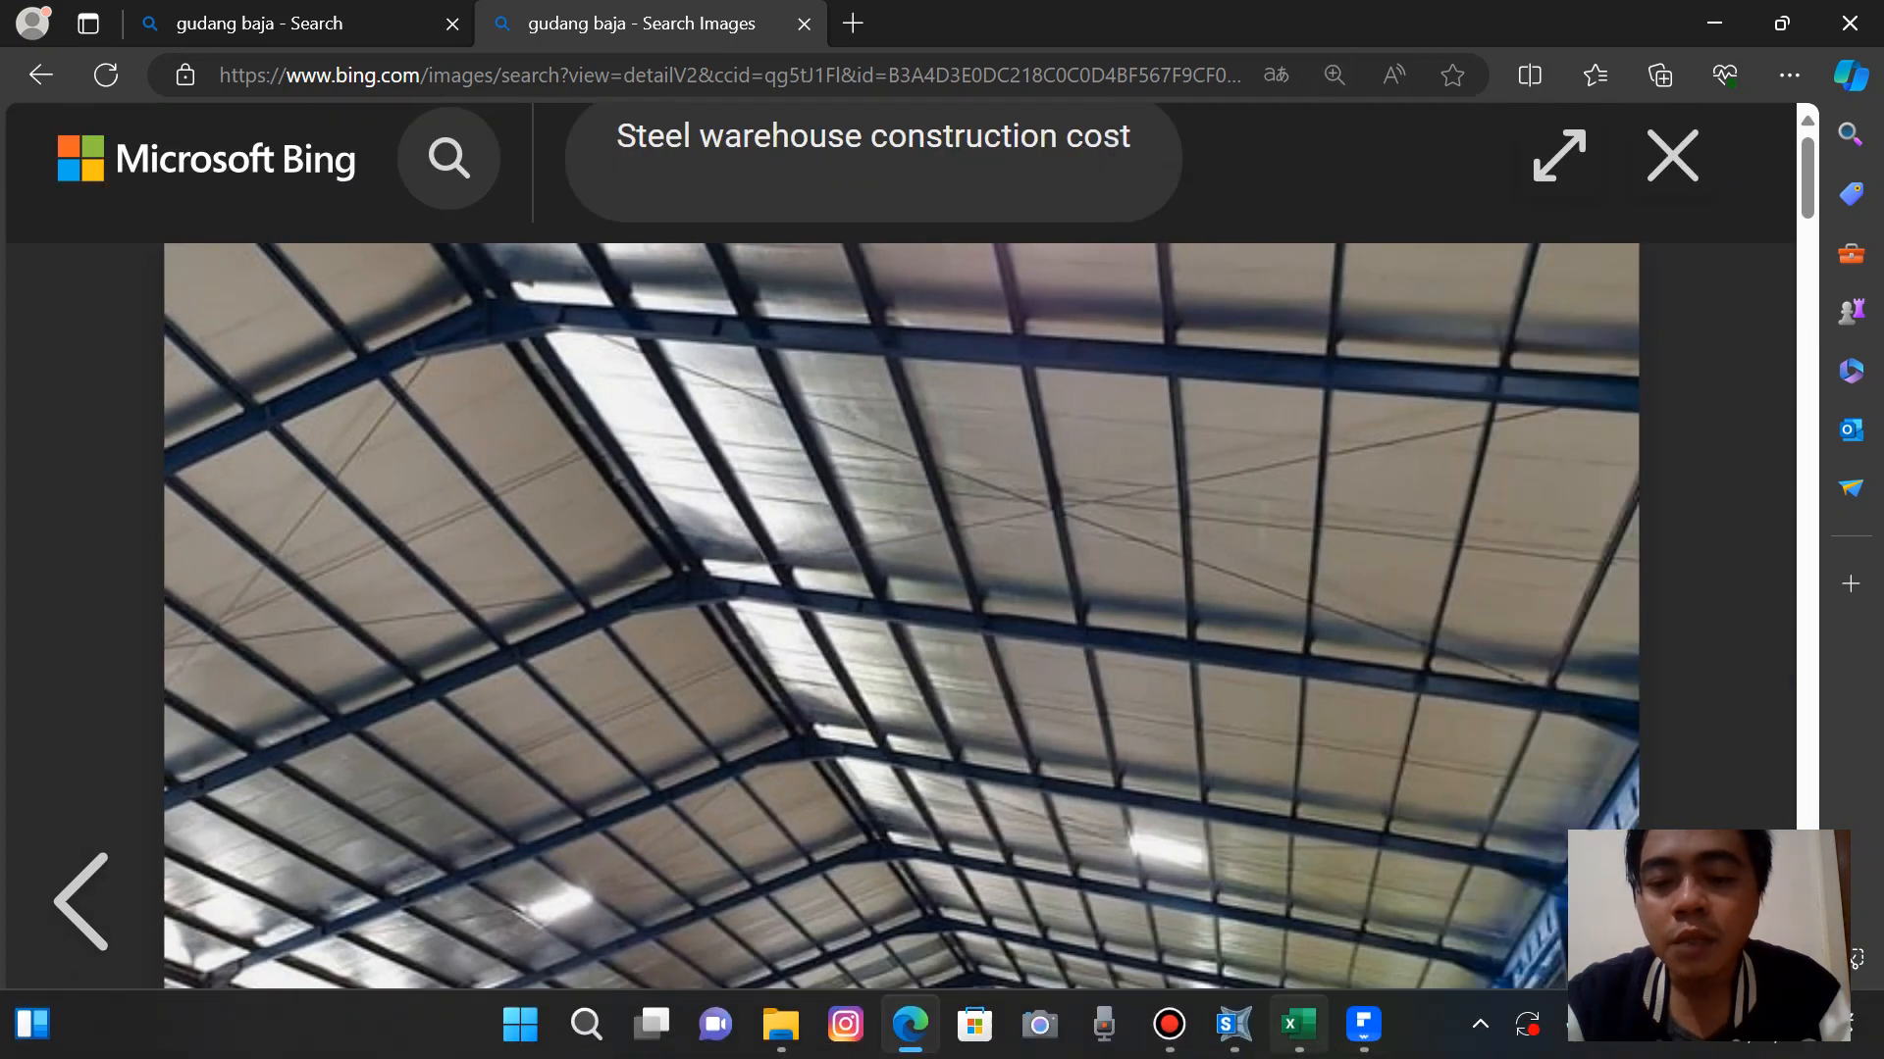
{"action": "mouse_move", "coordinate": [1297, 1024]}
{"action": "left_click", "coordinate": [1235, 1024]}
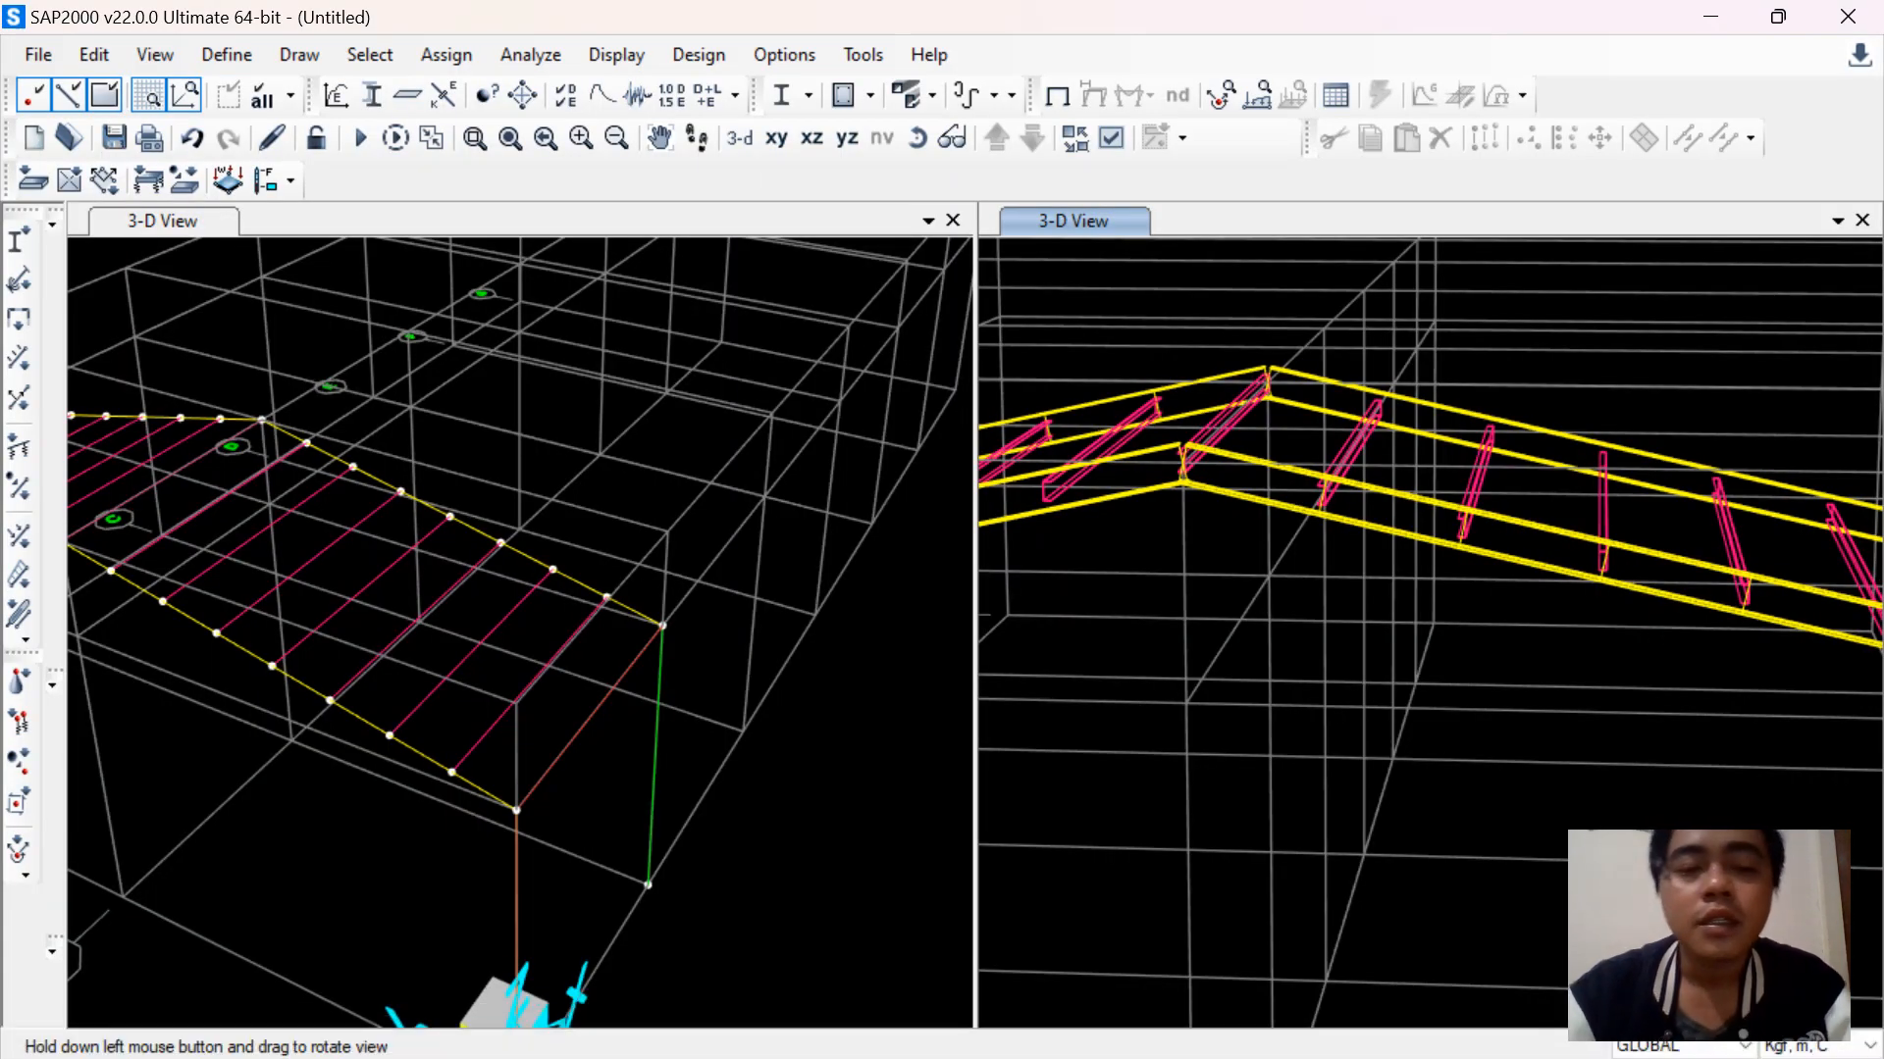
View the extruded portal frames and purlins obliquely in the second 3-D view and return to the first 3-D view
{"action": "scroll", "coordinate": [1404, 628], "scroll_direction": "down", "scroll_amount": 3}
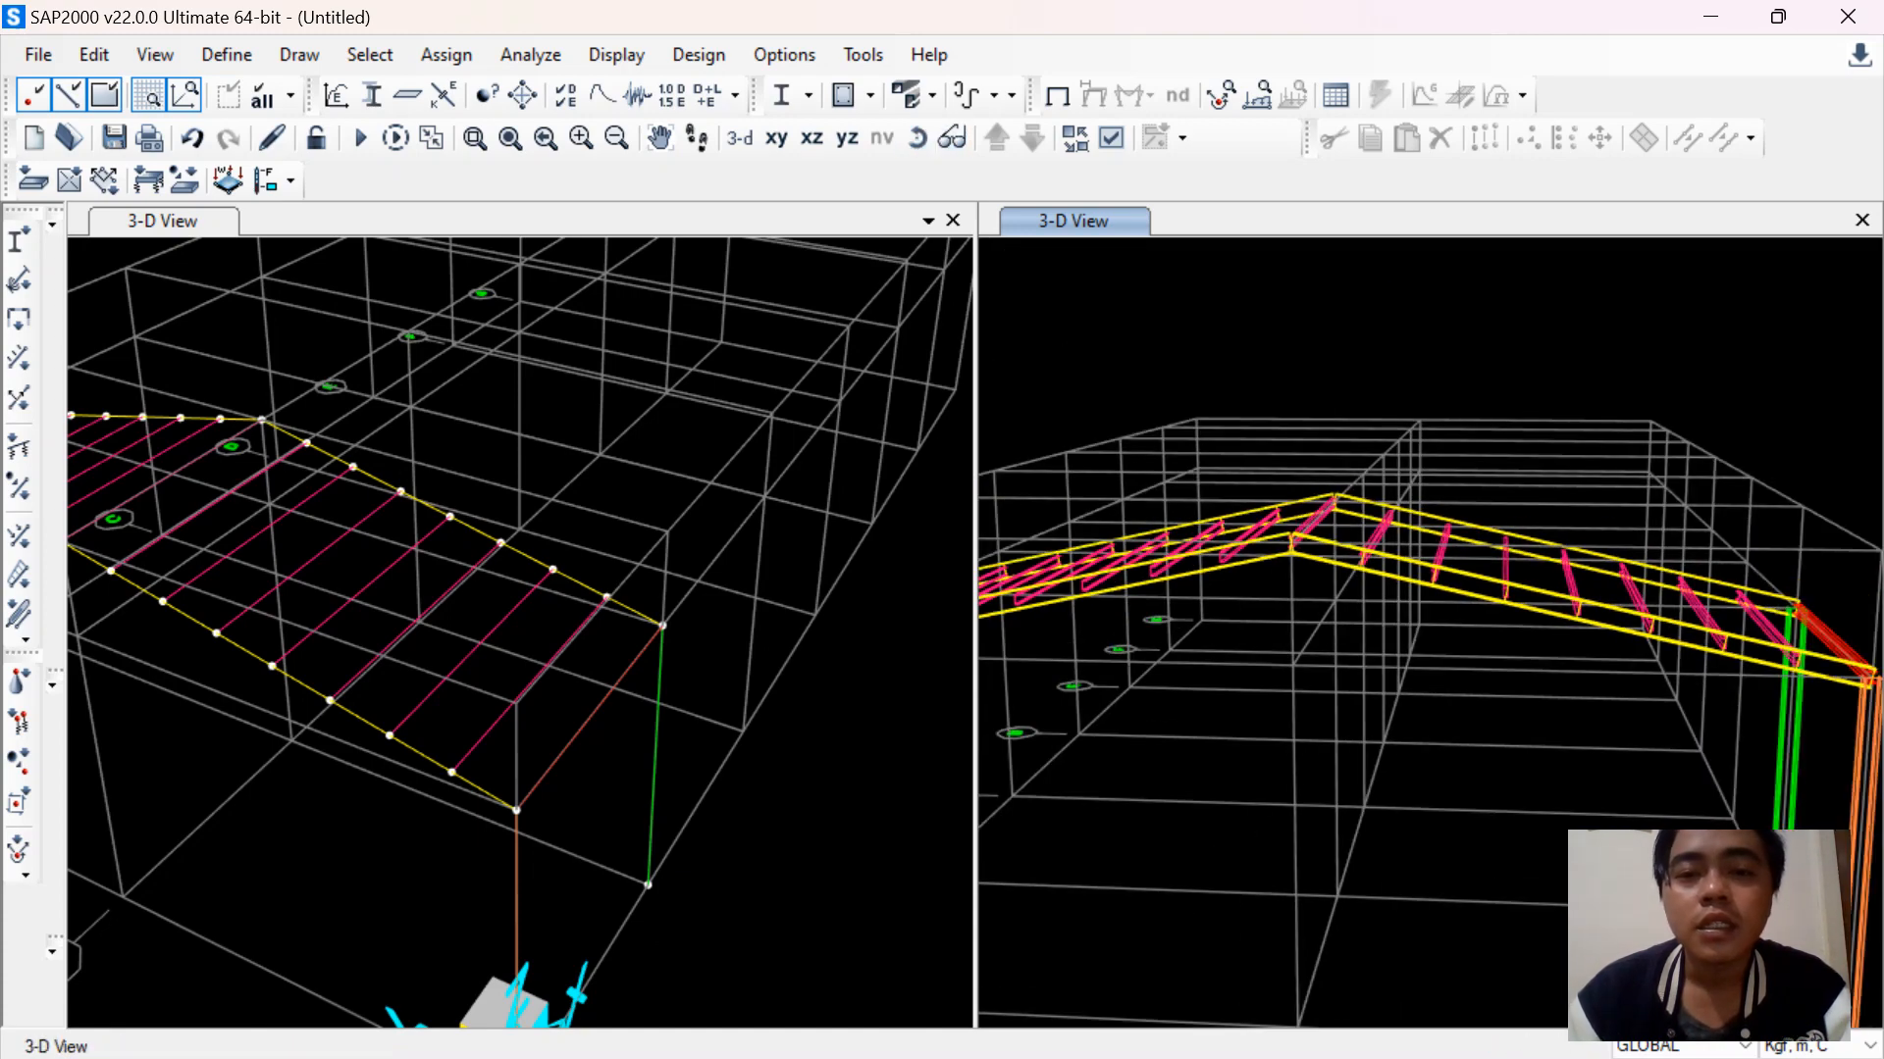
{"action": "left_click", "coordinate": [917, 137]}
{"action": "left_click_drag", "start_coordinate": [1452, 598], "coordinate": [1327, 675]}
{"action": "left_click", "coordinate": [520, 609]}
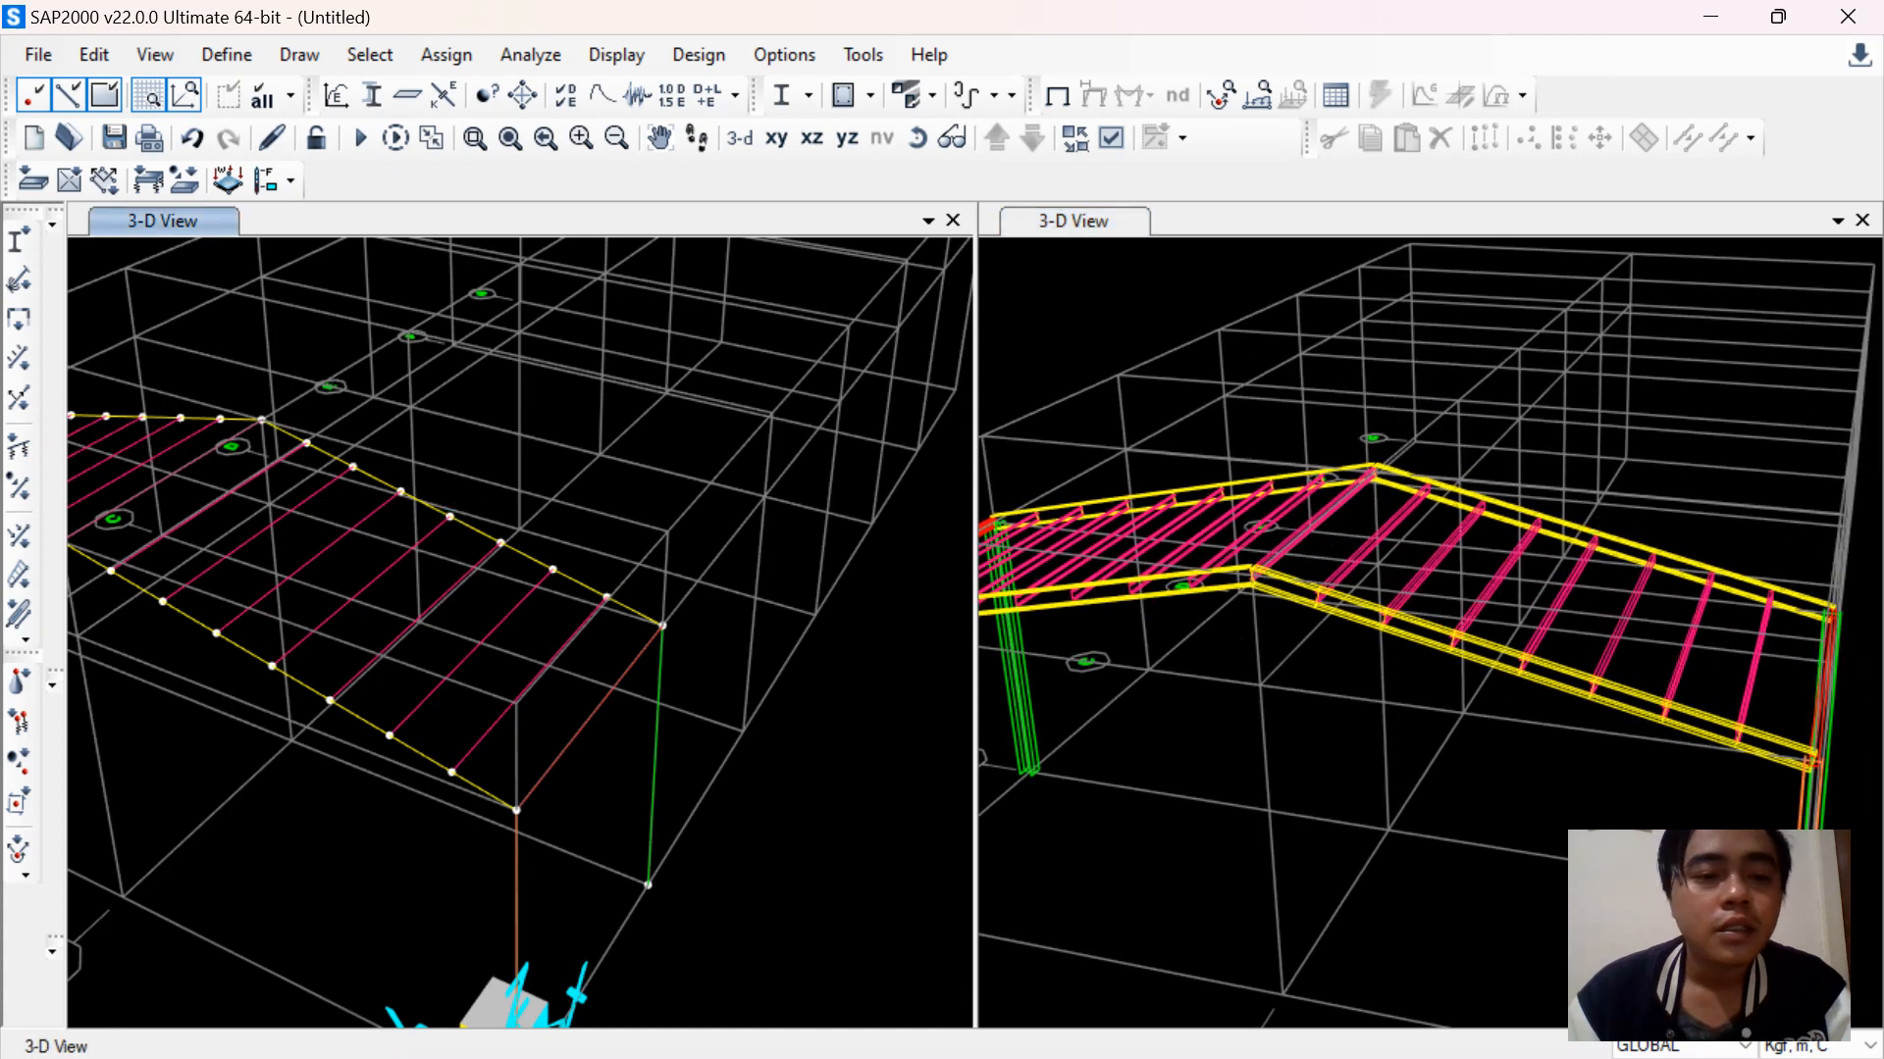
Select all UNP 180.70.8.11 (Gording) frames and set their insertion point to cardinal point 2 (Bottom Center)
{"action": "middle_click_drag", "start_coordinate": [520, 608], "coordinate": [671, 714]}
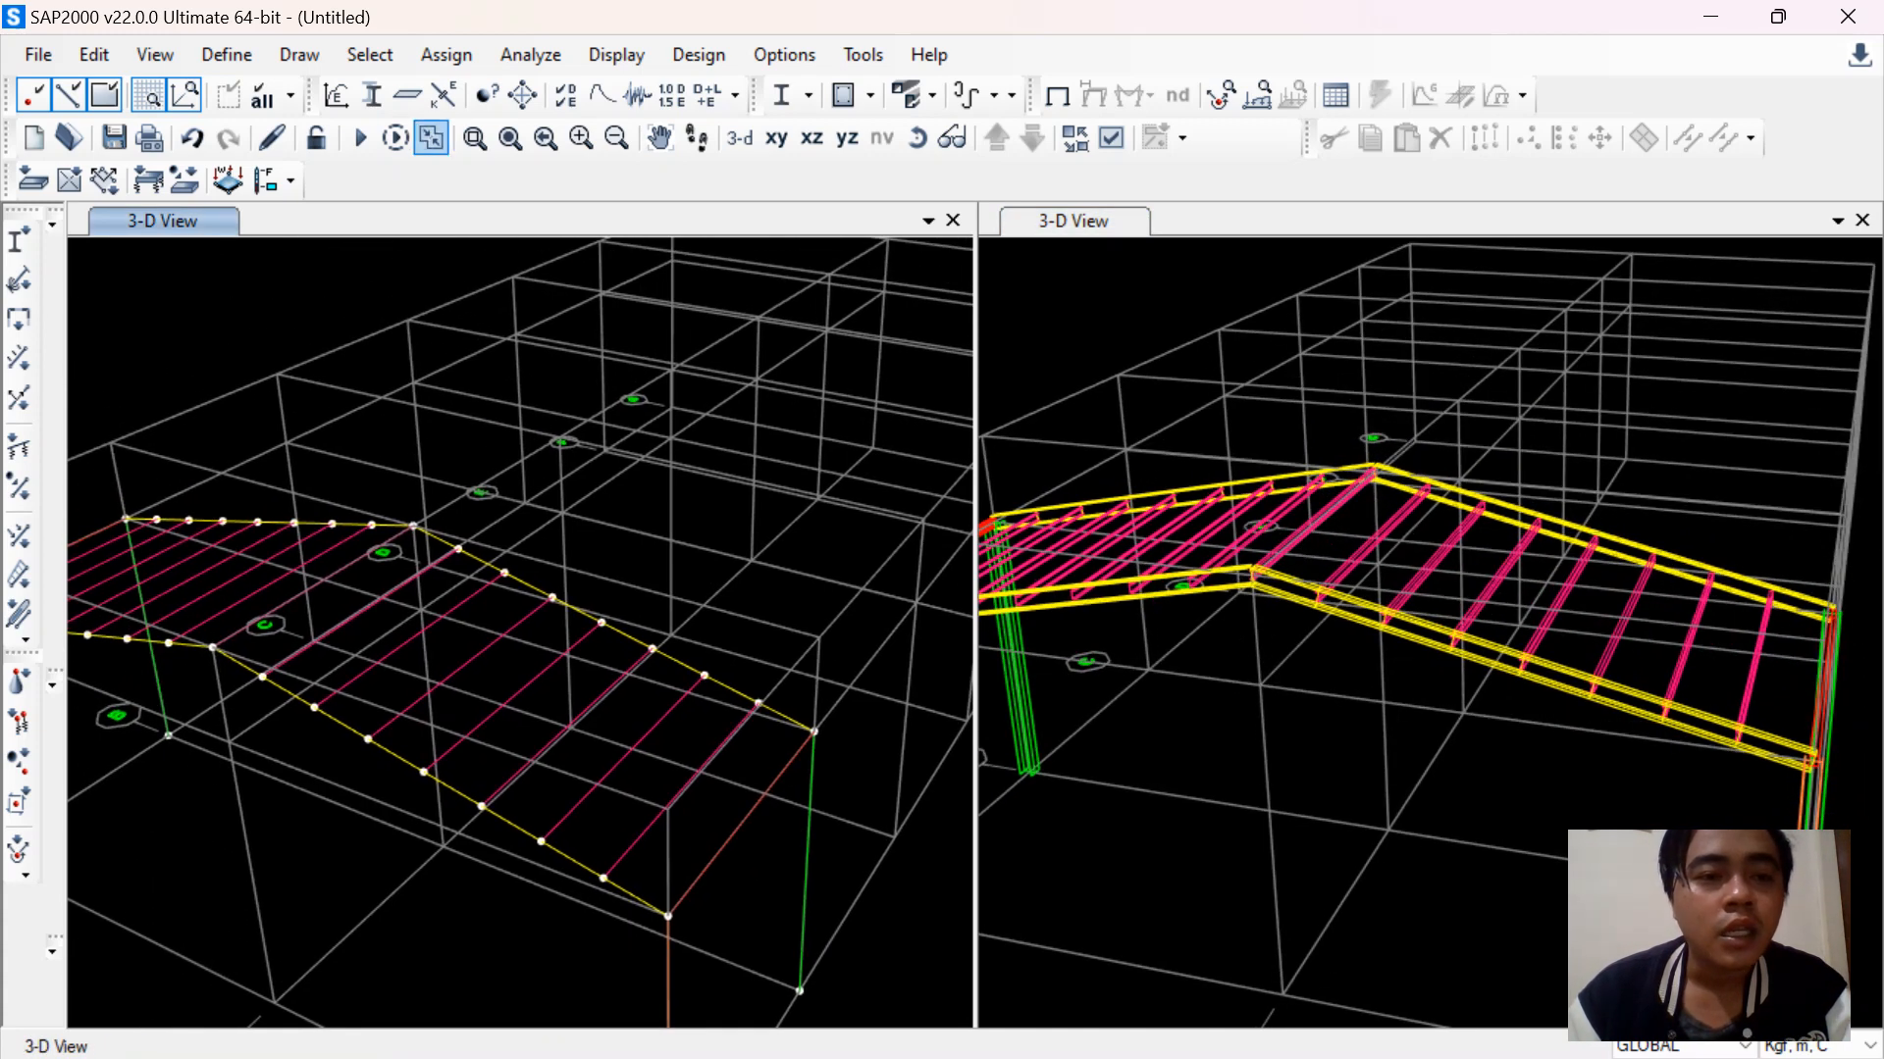
{"action": "left_click", "coordinate": [369, 54]}
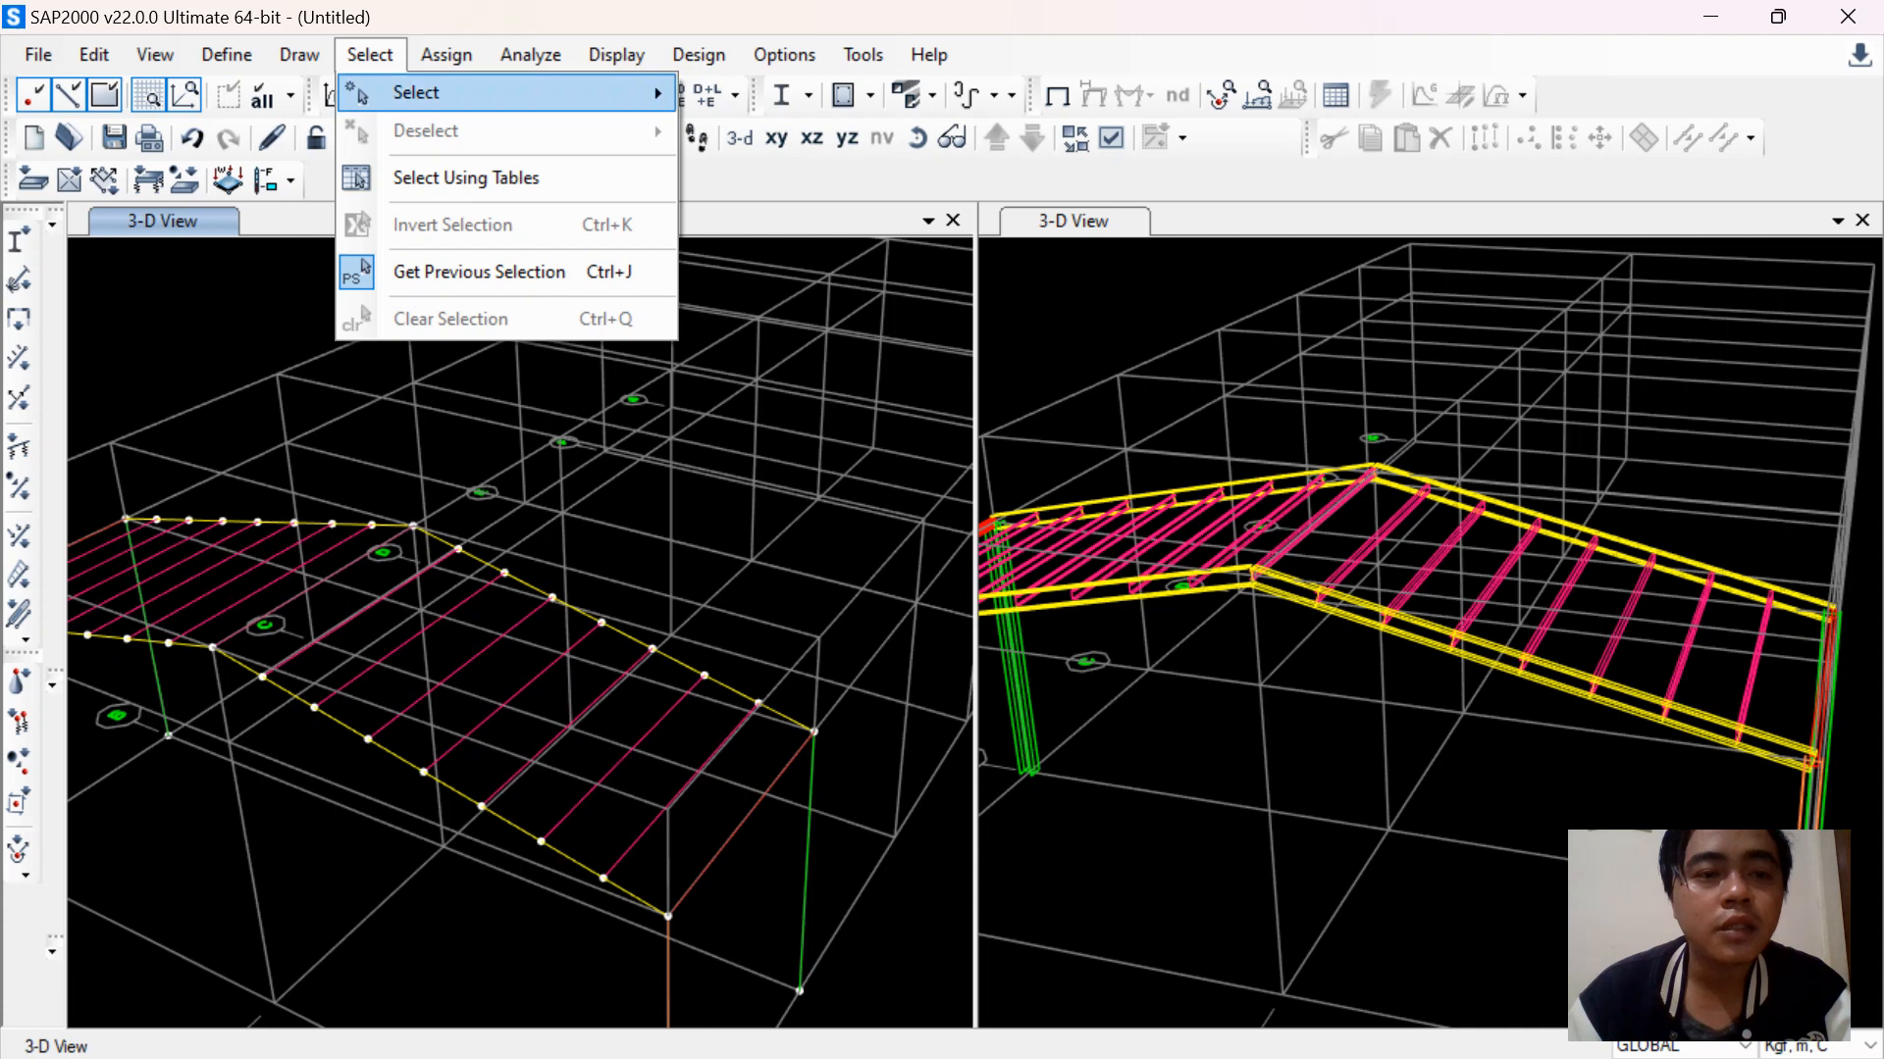
{"action": "mouse_move", "coordinate": [416, 92]}
{"action": "mouse_move", "coordinate": [775, 351]}
{"action": "left_click", "coordinate": [1153, 392]}
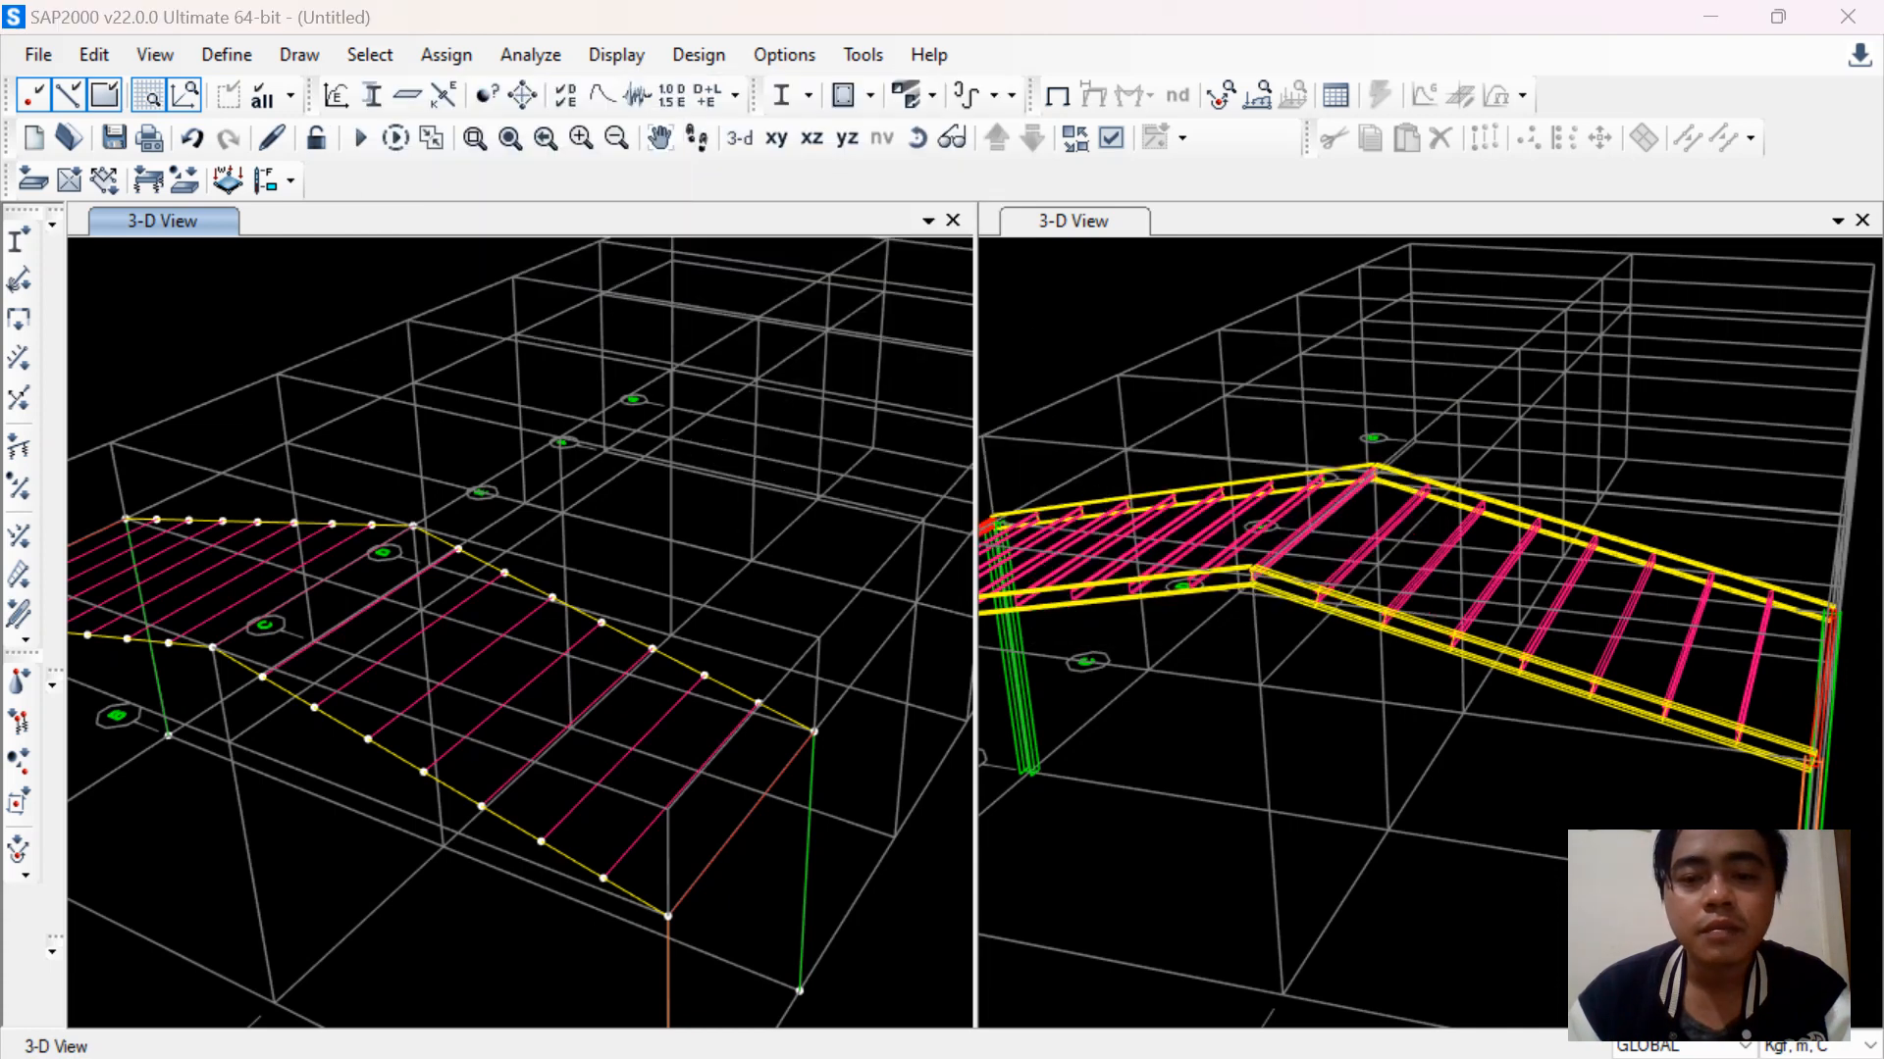
{"action": "left_click", "coordinate": [822, 535]}
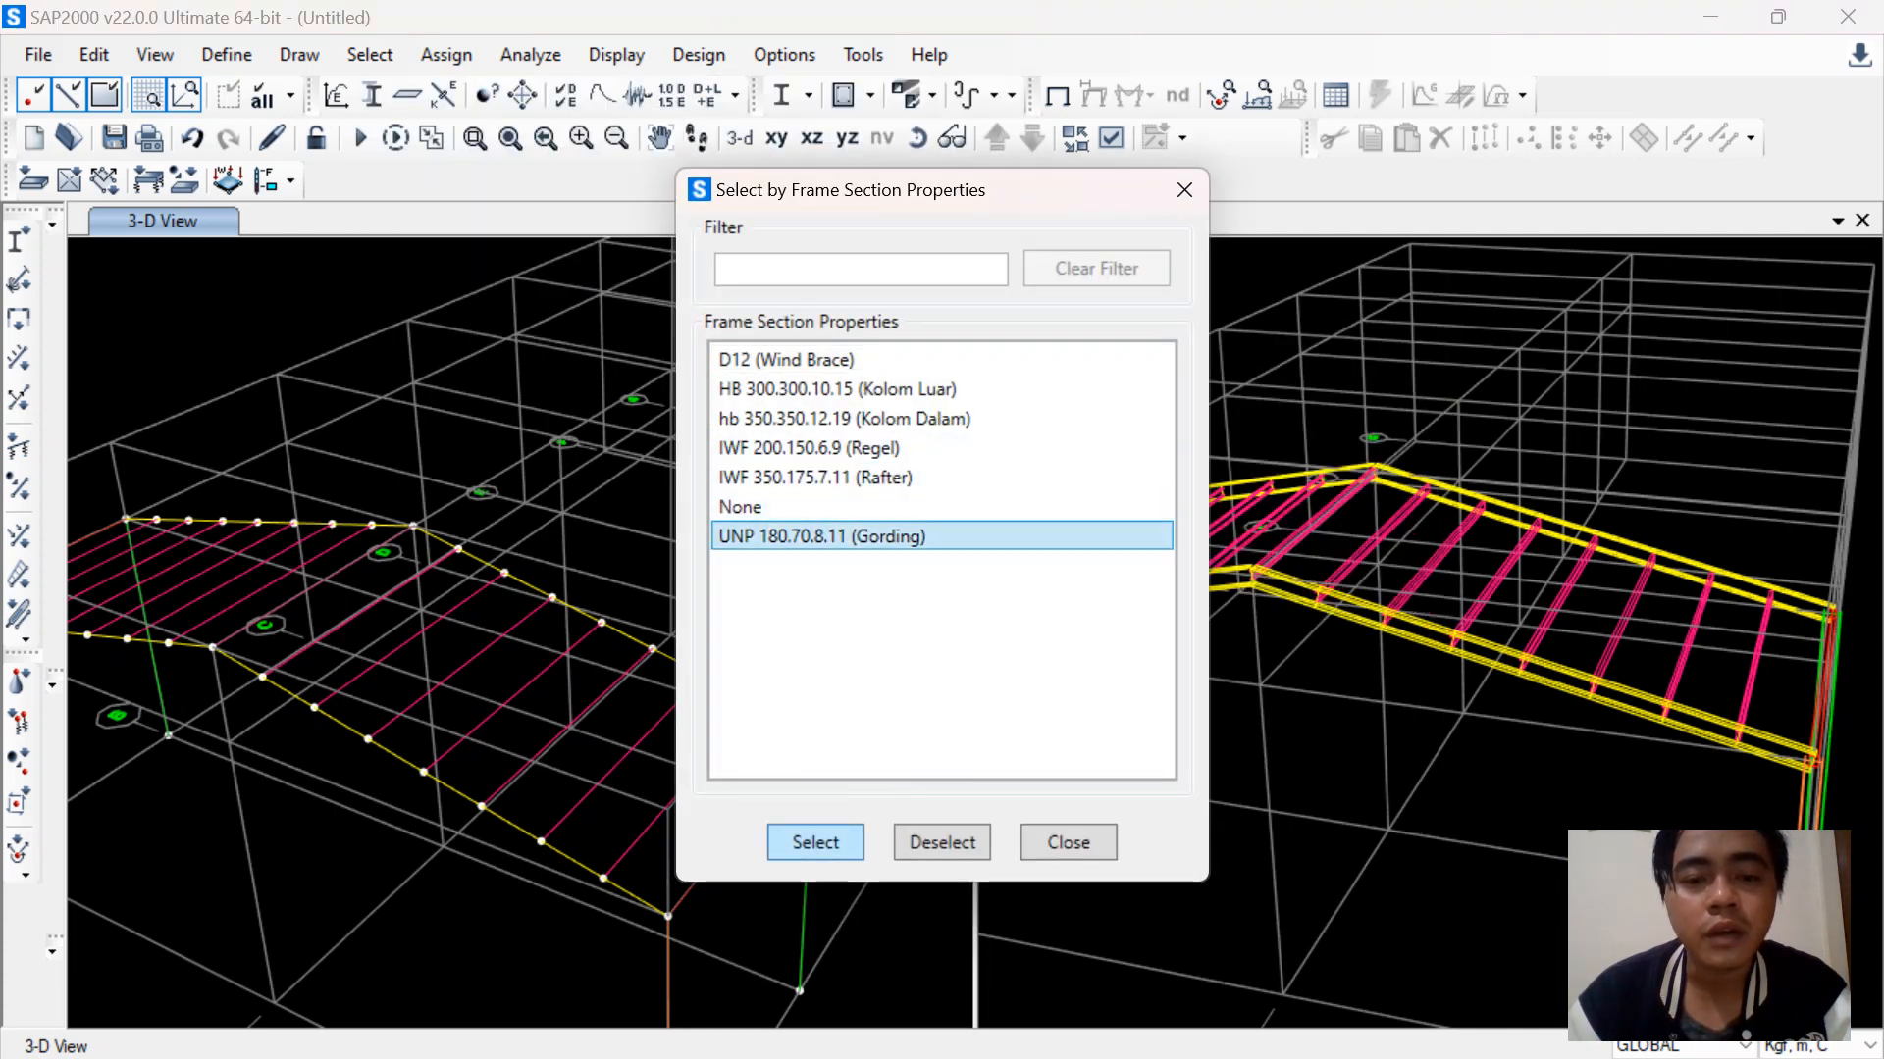
{"action": "left_click", "coordinate": [815, 842]}
{"action": "left_click", "coordinate": [1068, 841]}
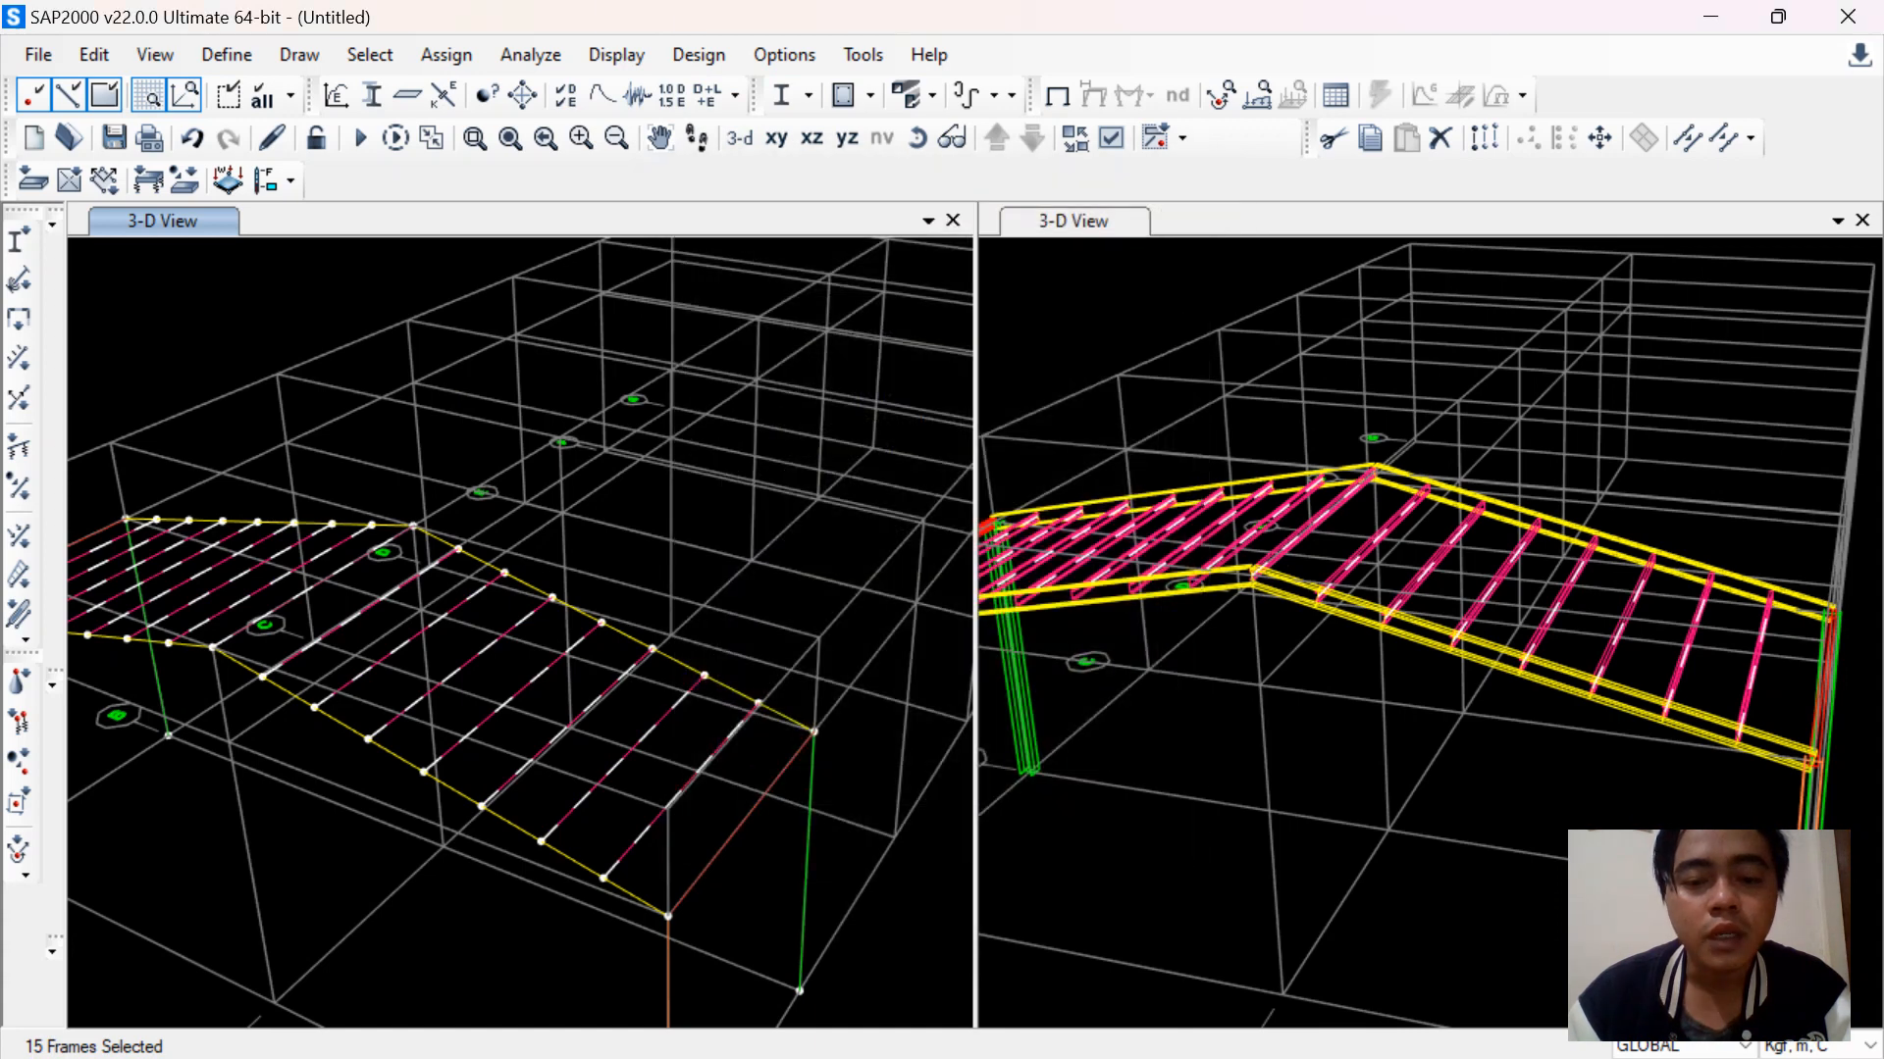
{"action": "left_click", "coordinate": [446, 54]}
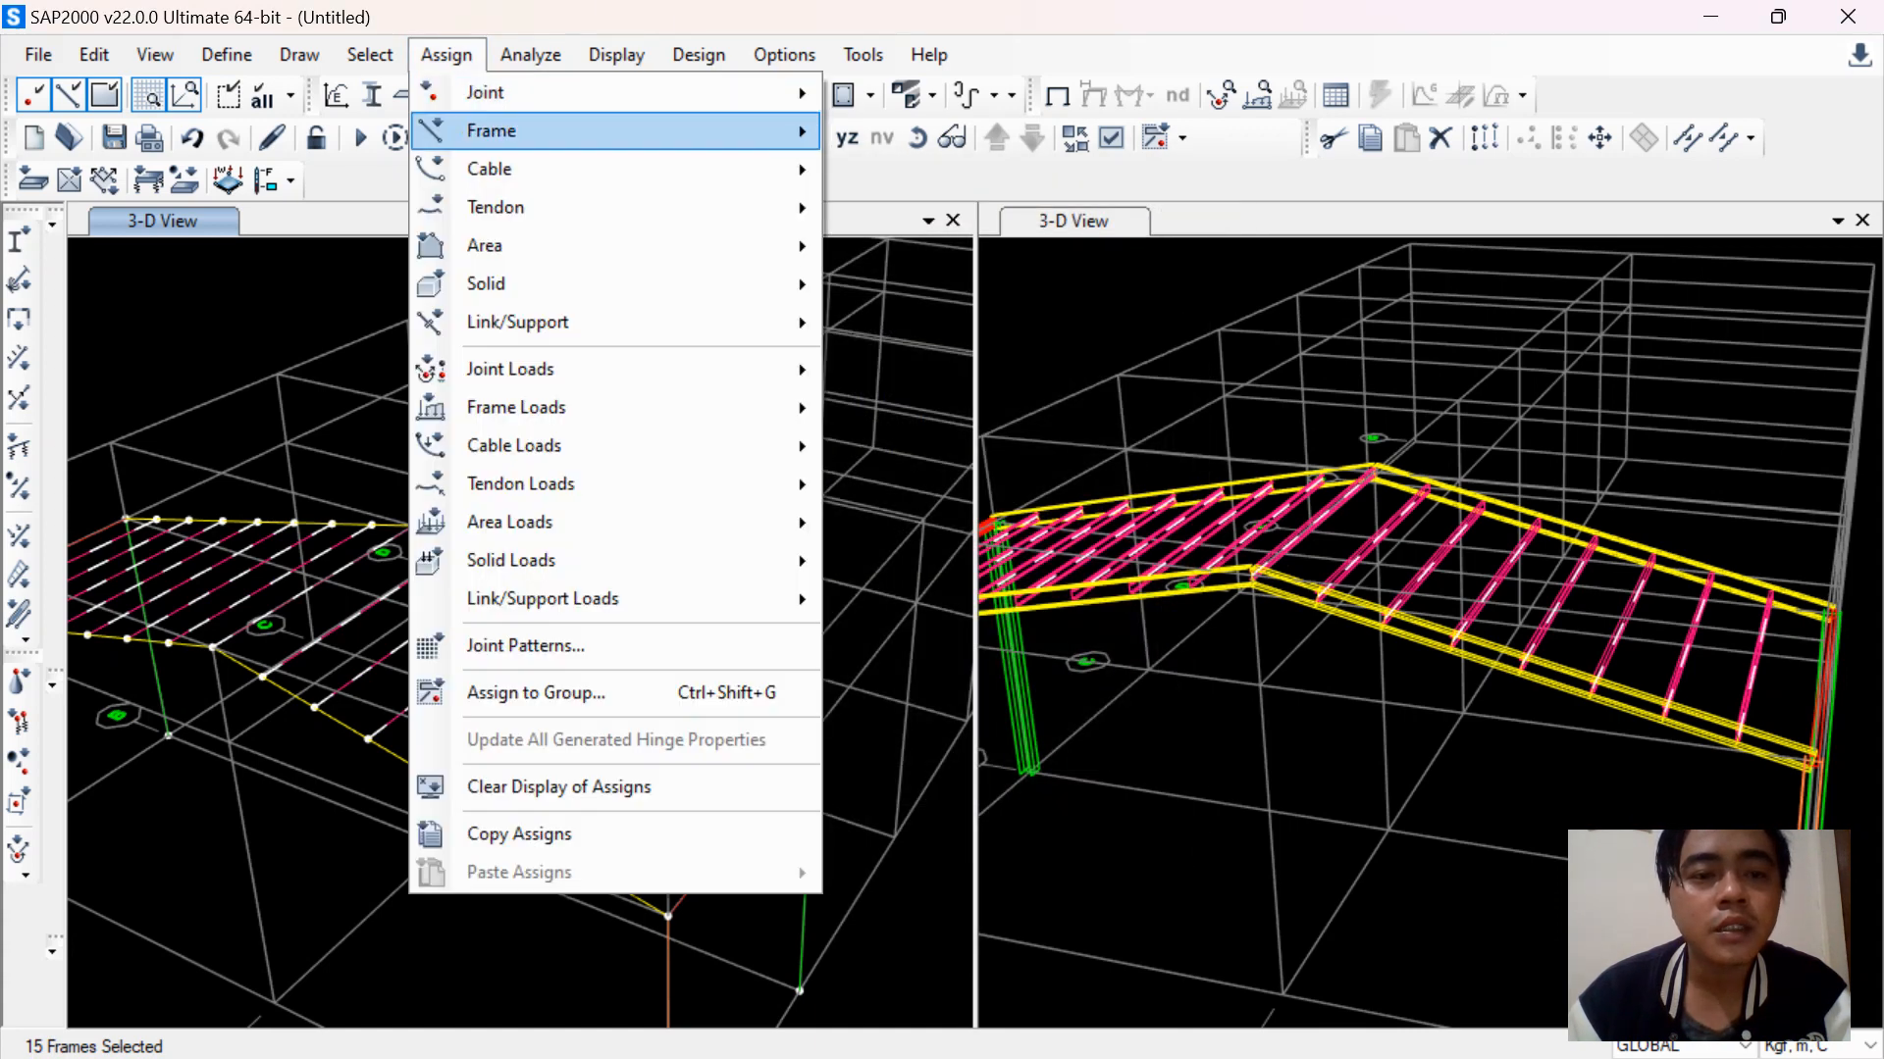
{"action": "mouse_move", "coordinate": [500, 131]}
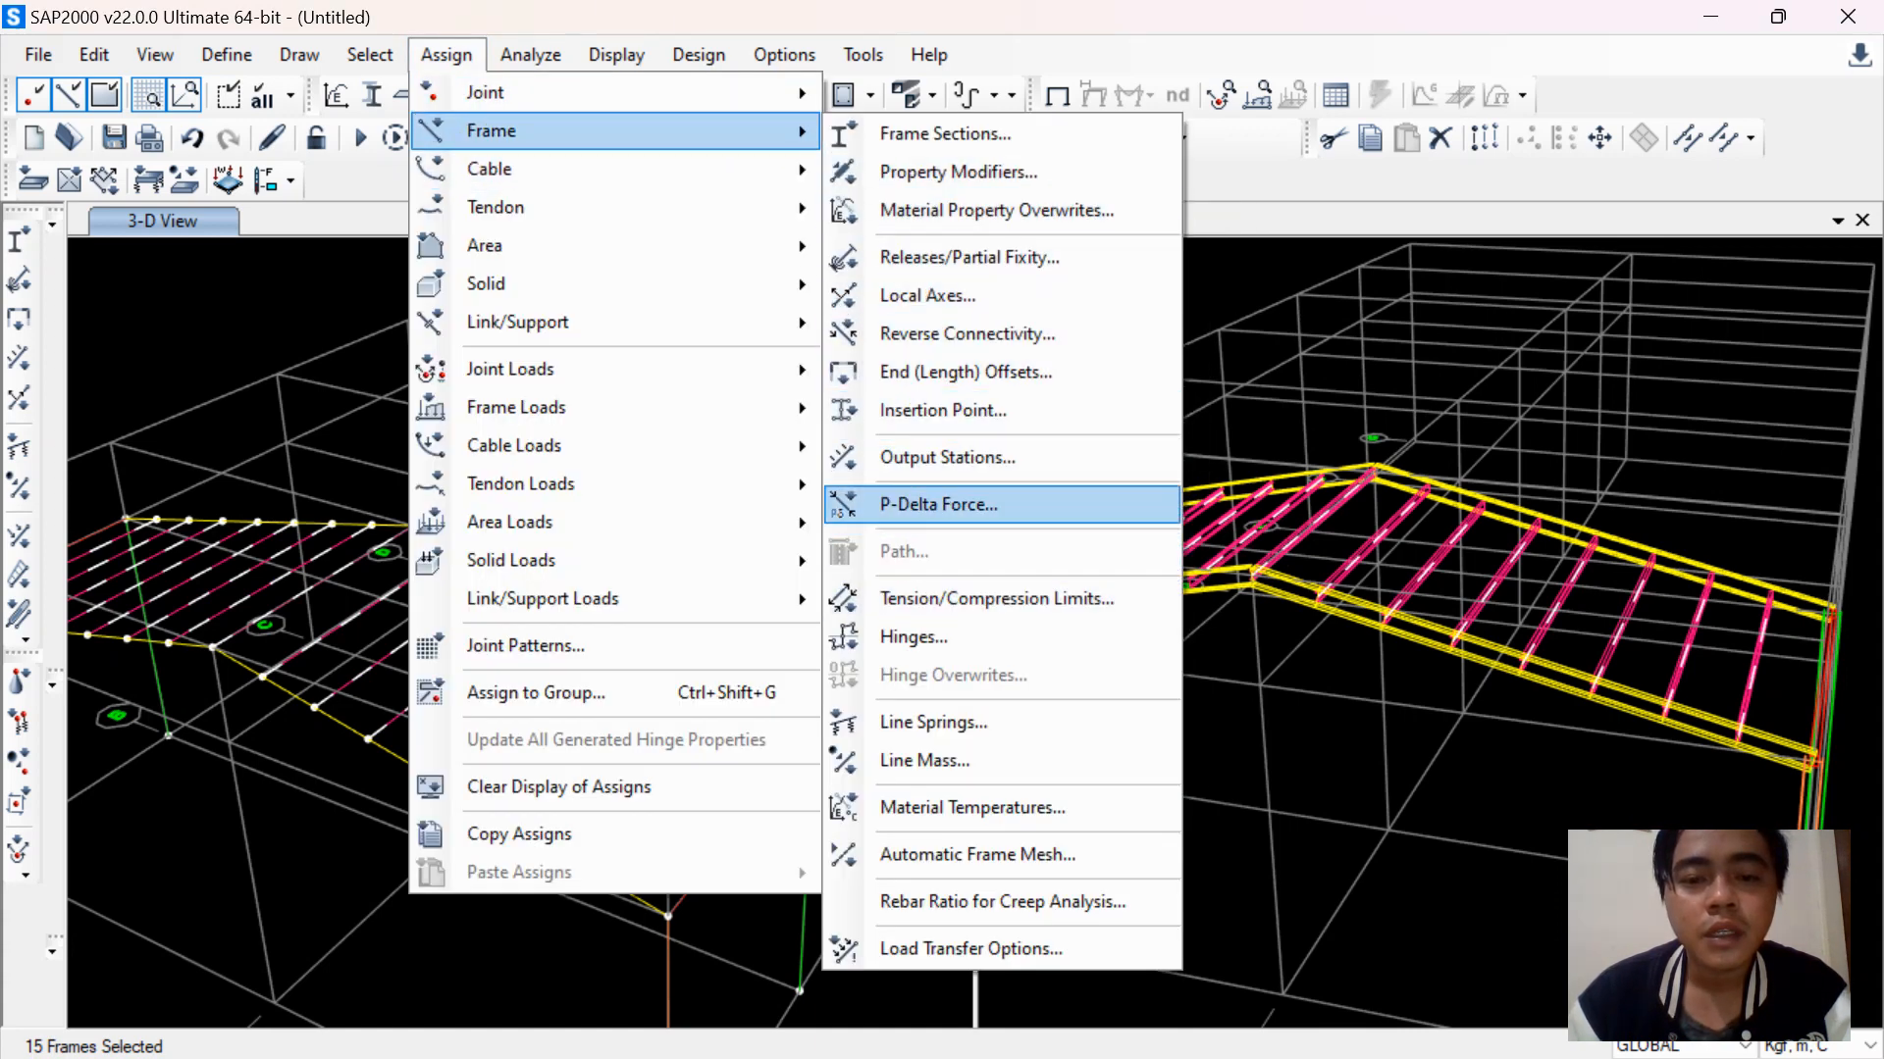
{"action": "left_click", "coordinate": [942, 410]}
{"action": "left_click", "coordinate": [1020, 282]}
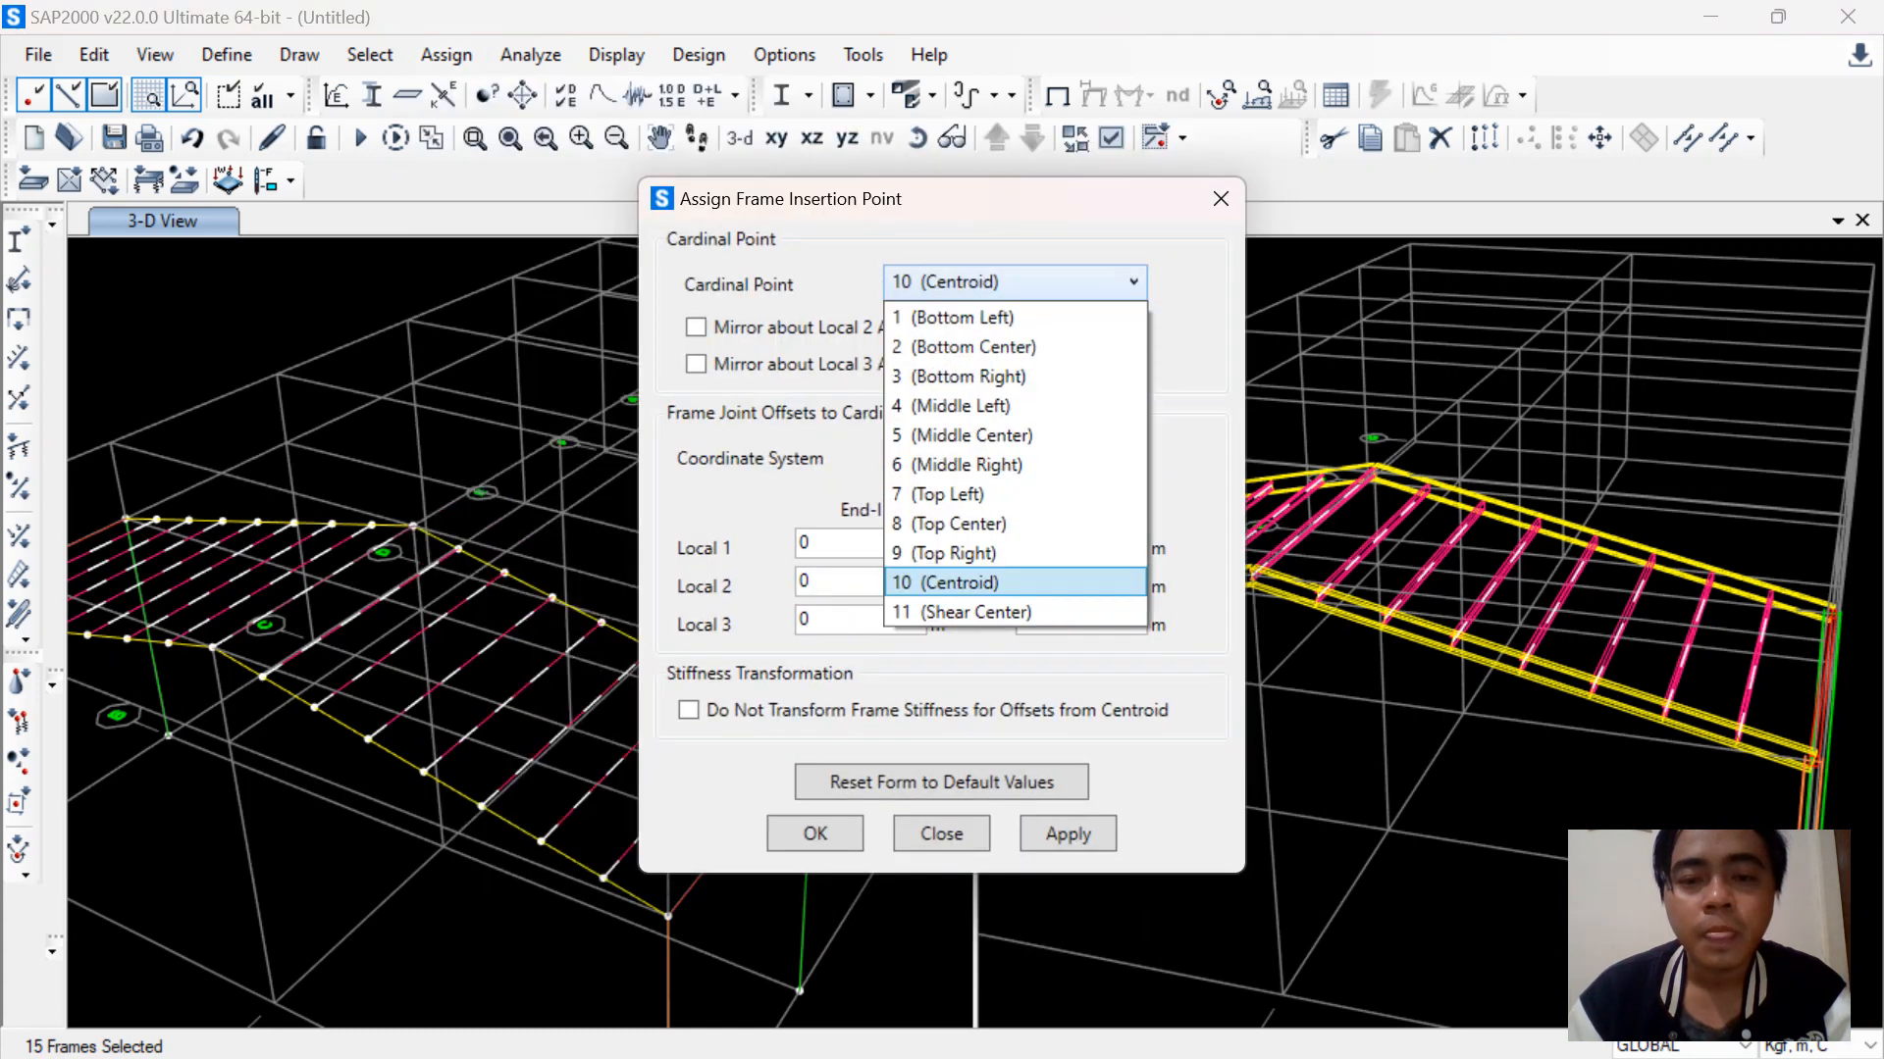
{"action": "left_click", "coordinate": [981, 347]}
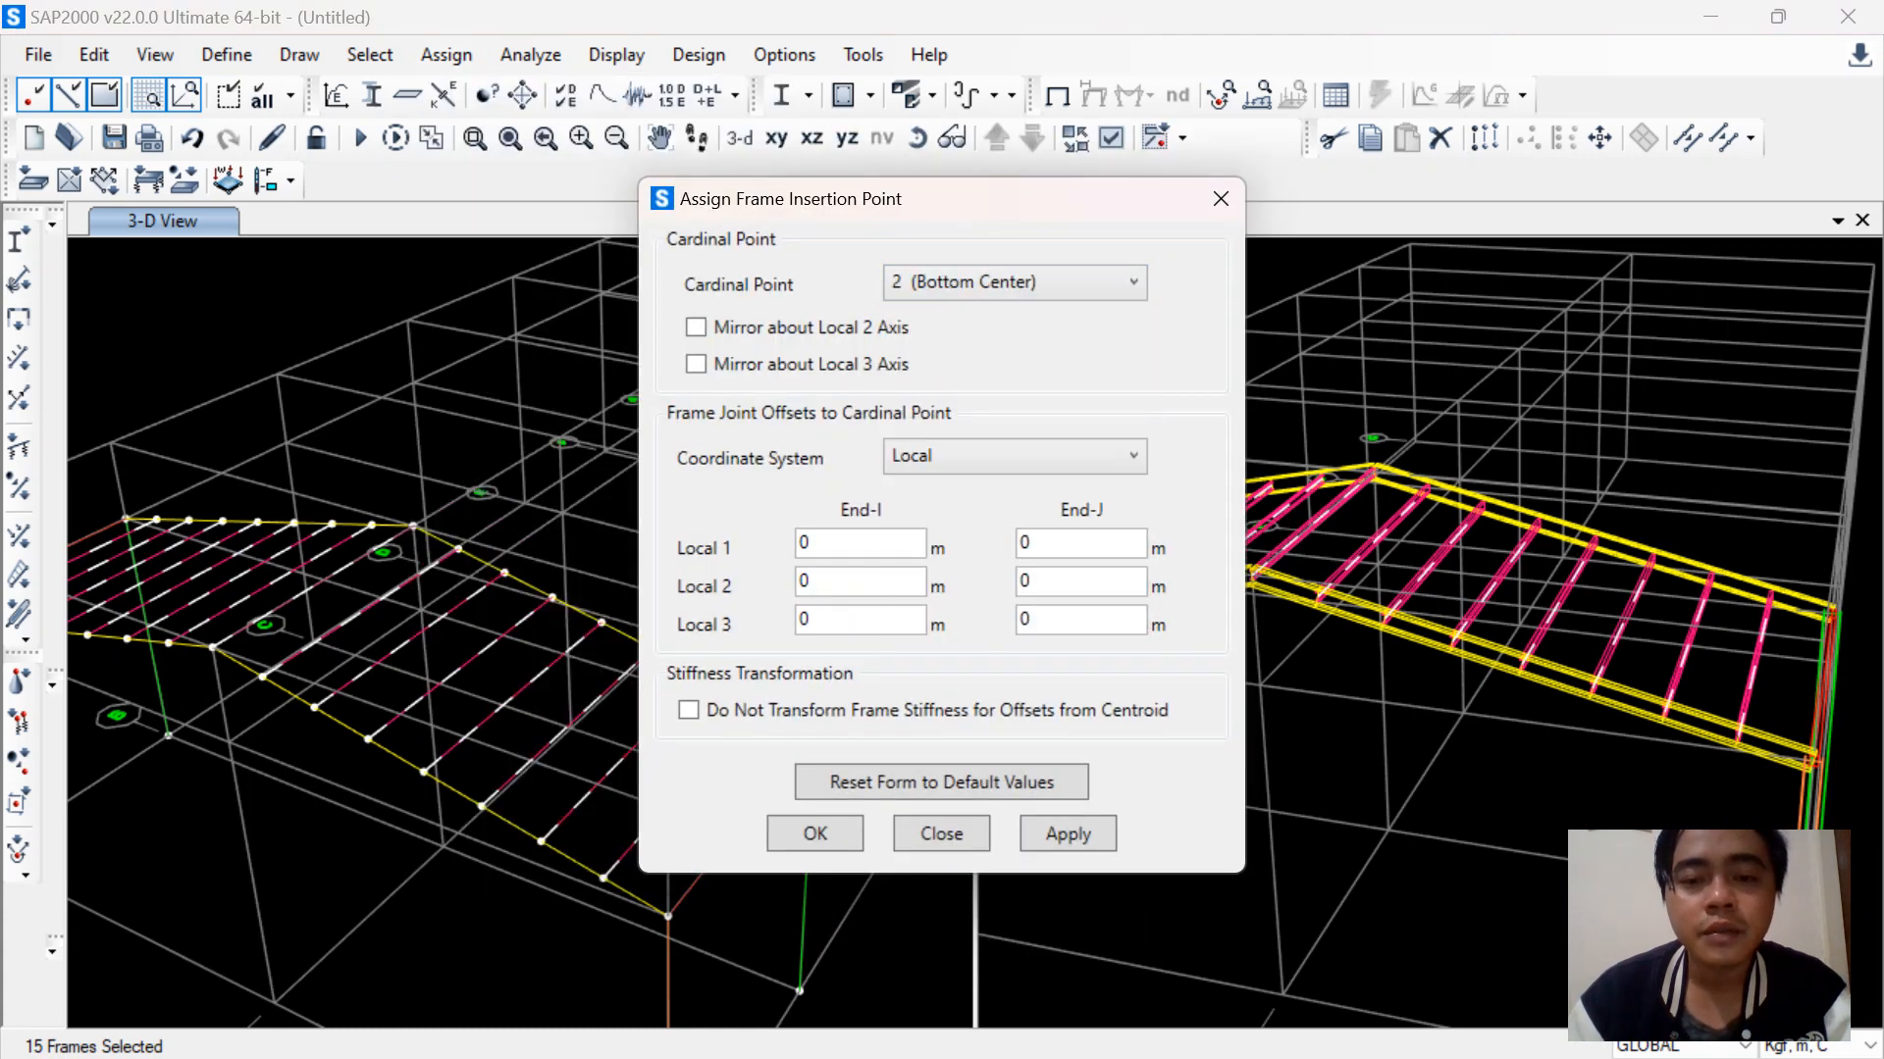
{"action": "left_click", "coordinate": [815, 834]}
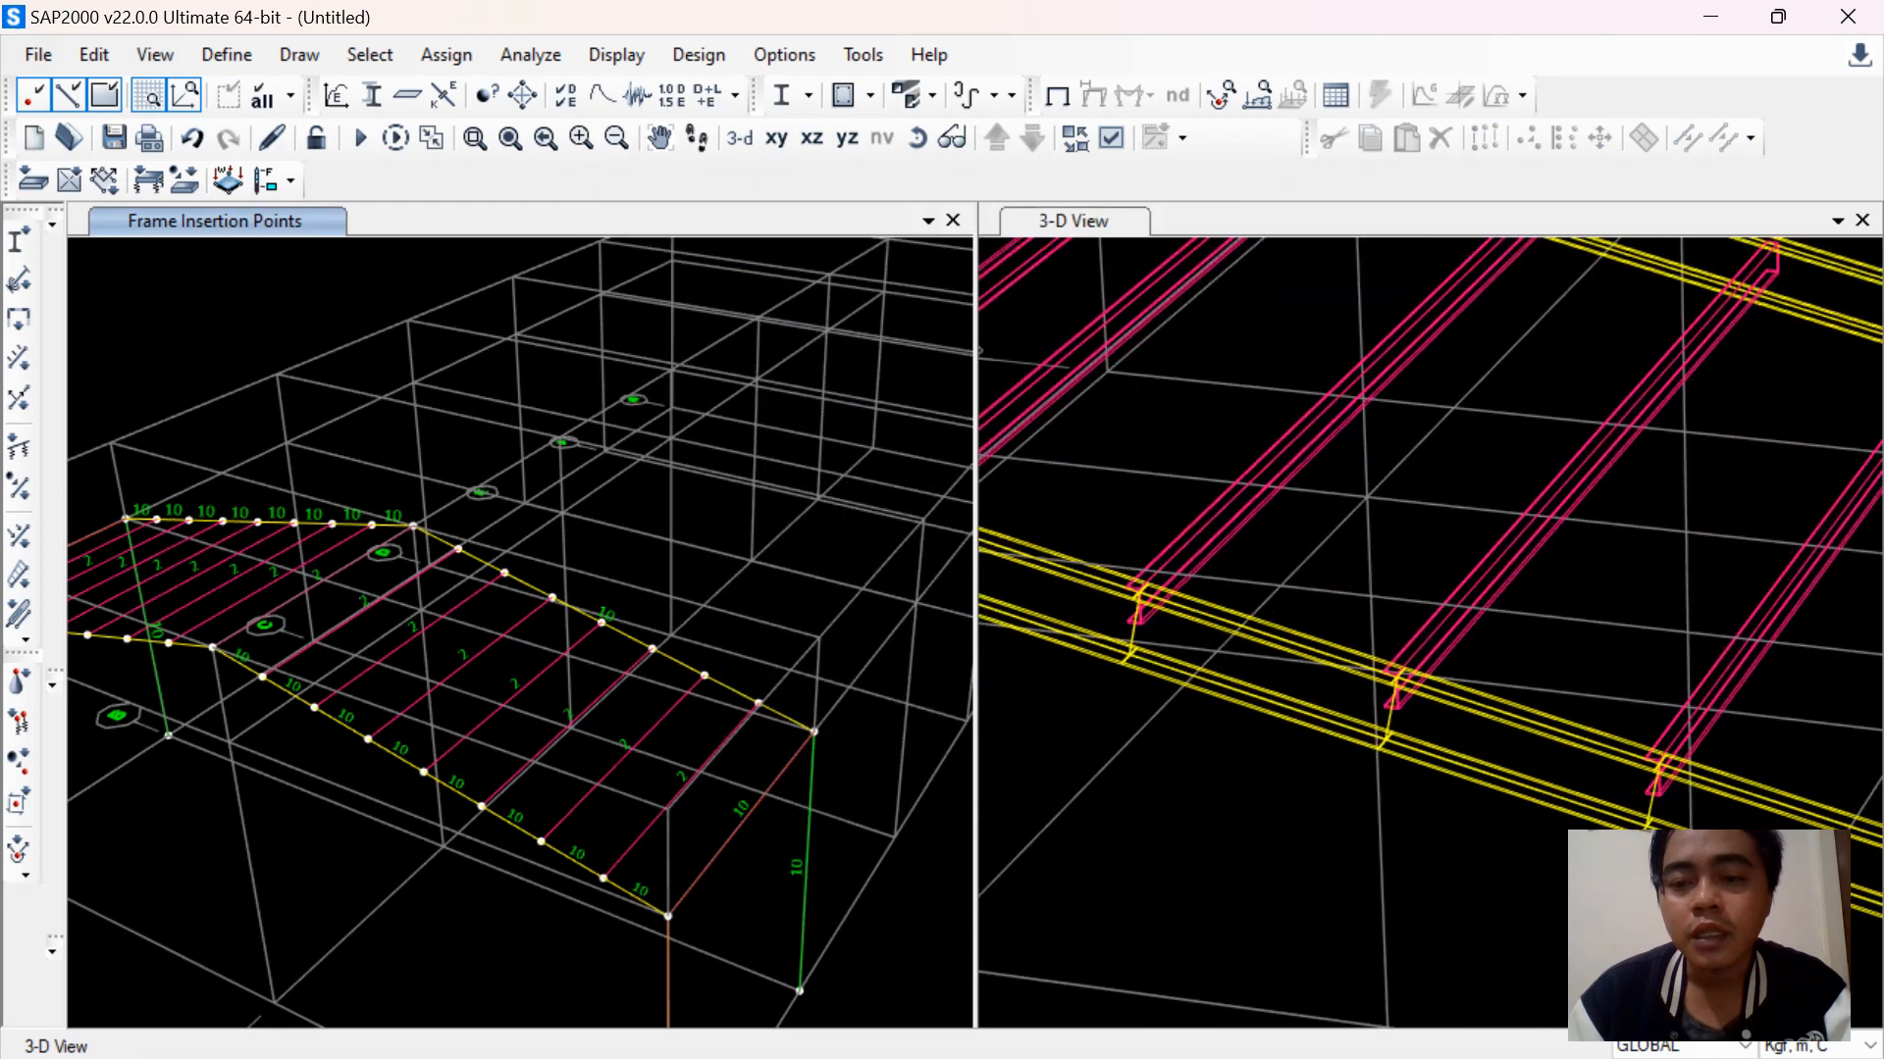
Select all IWF 350.175.7.11 (Rafter) frames and set their insertion point to cardinal point 8 (Top Center)
{"action": "left_click", "coordinate": [917, 138]}
{"action": "left_click_drag", "start_coordinate": [1275, 588], "coordinate": [1412, 496]}
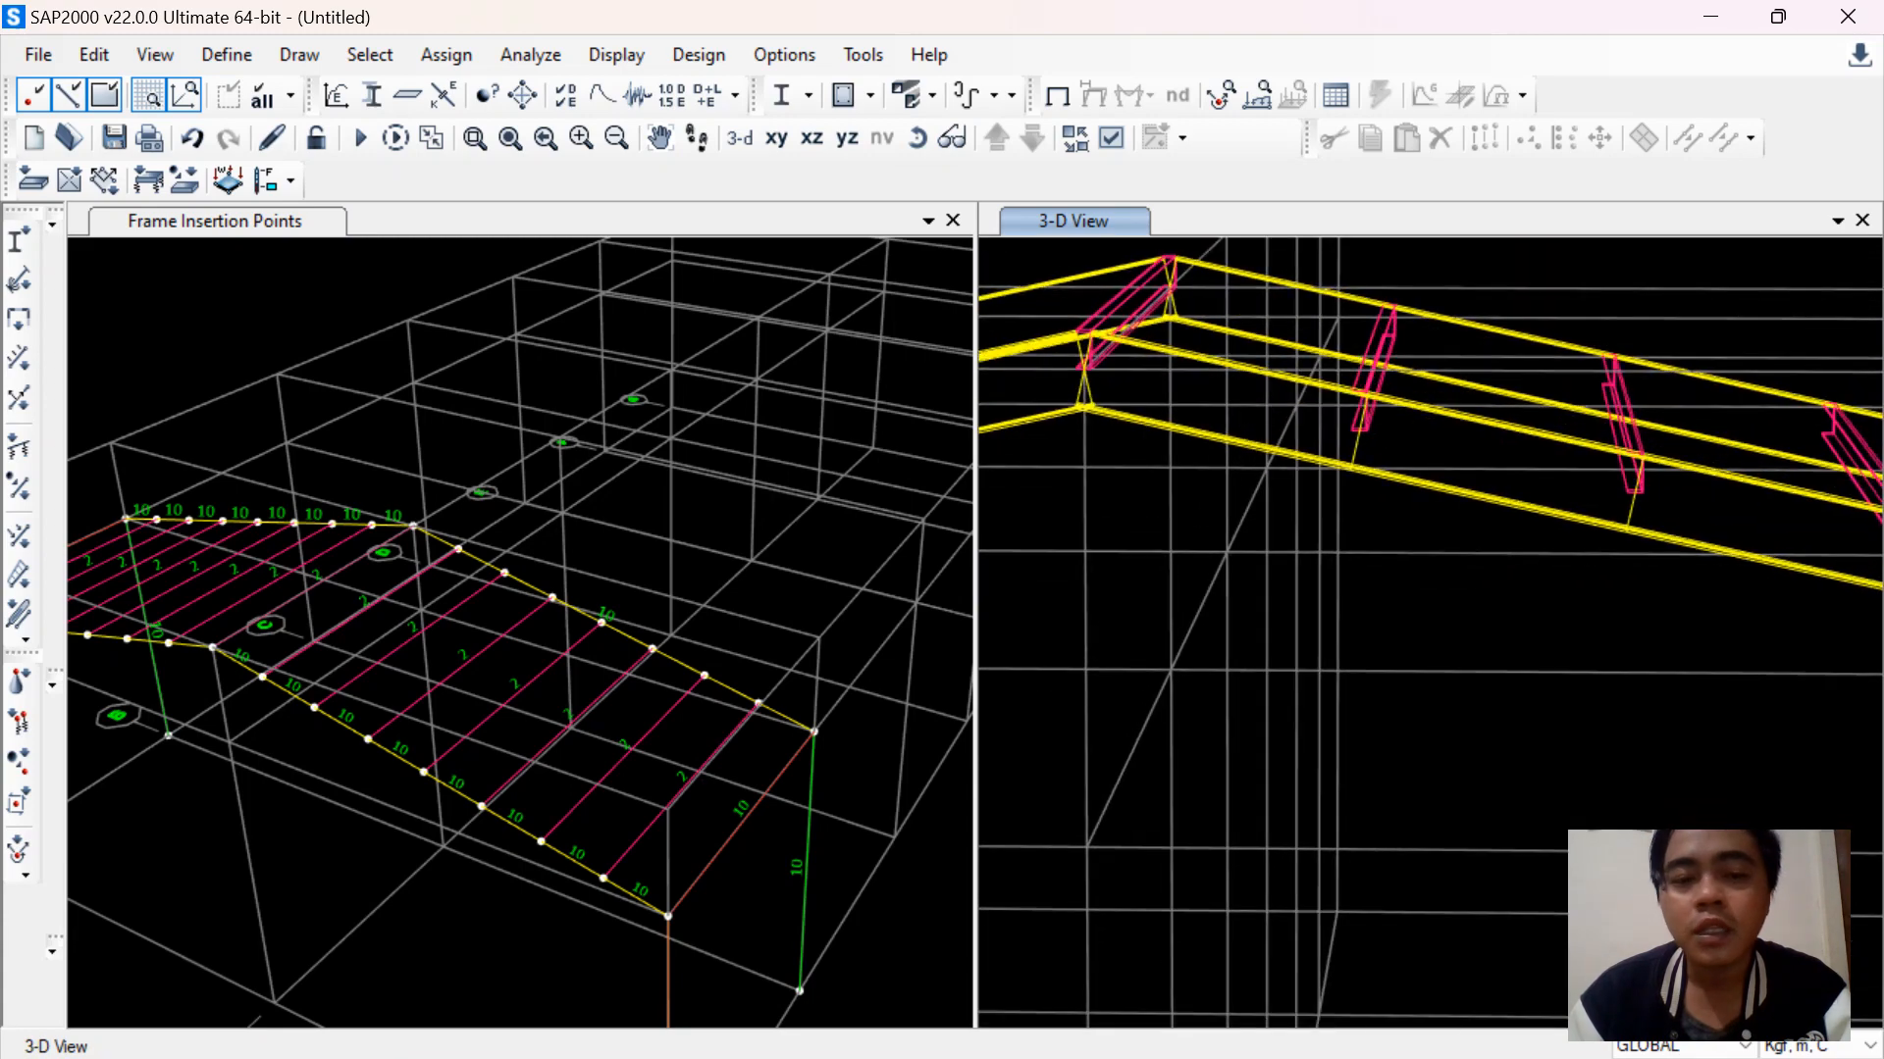
{"action": "left_click", "coordinate": [608, 549]}
{"action": "left_click", "coordinate": [369, 54]}
{"action": "mouse_move", "coordinate": [422, 91]}
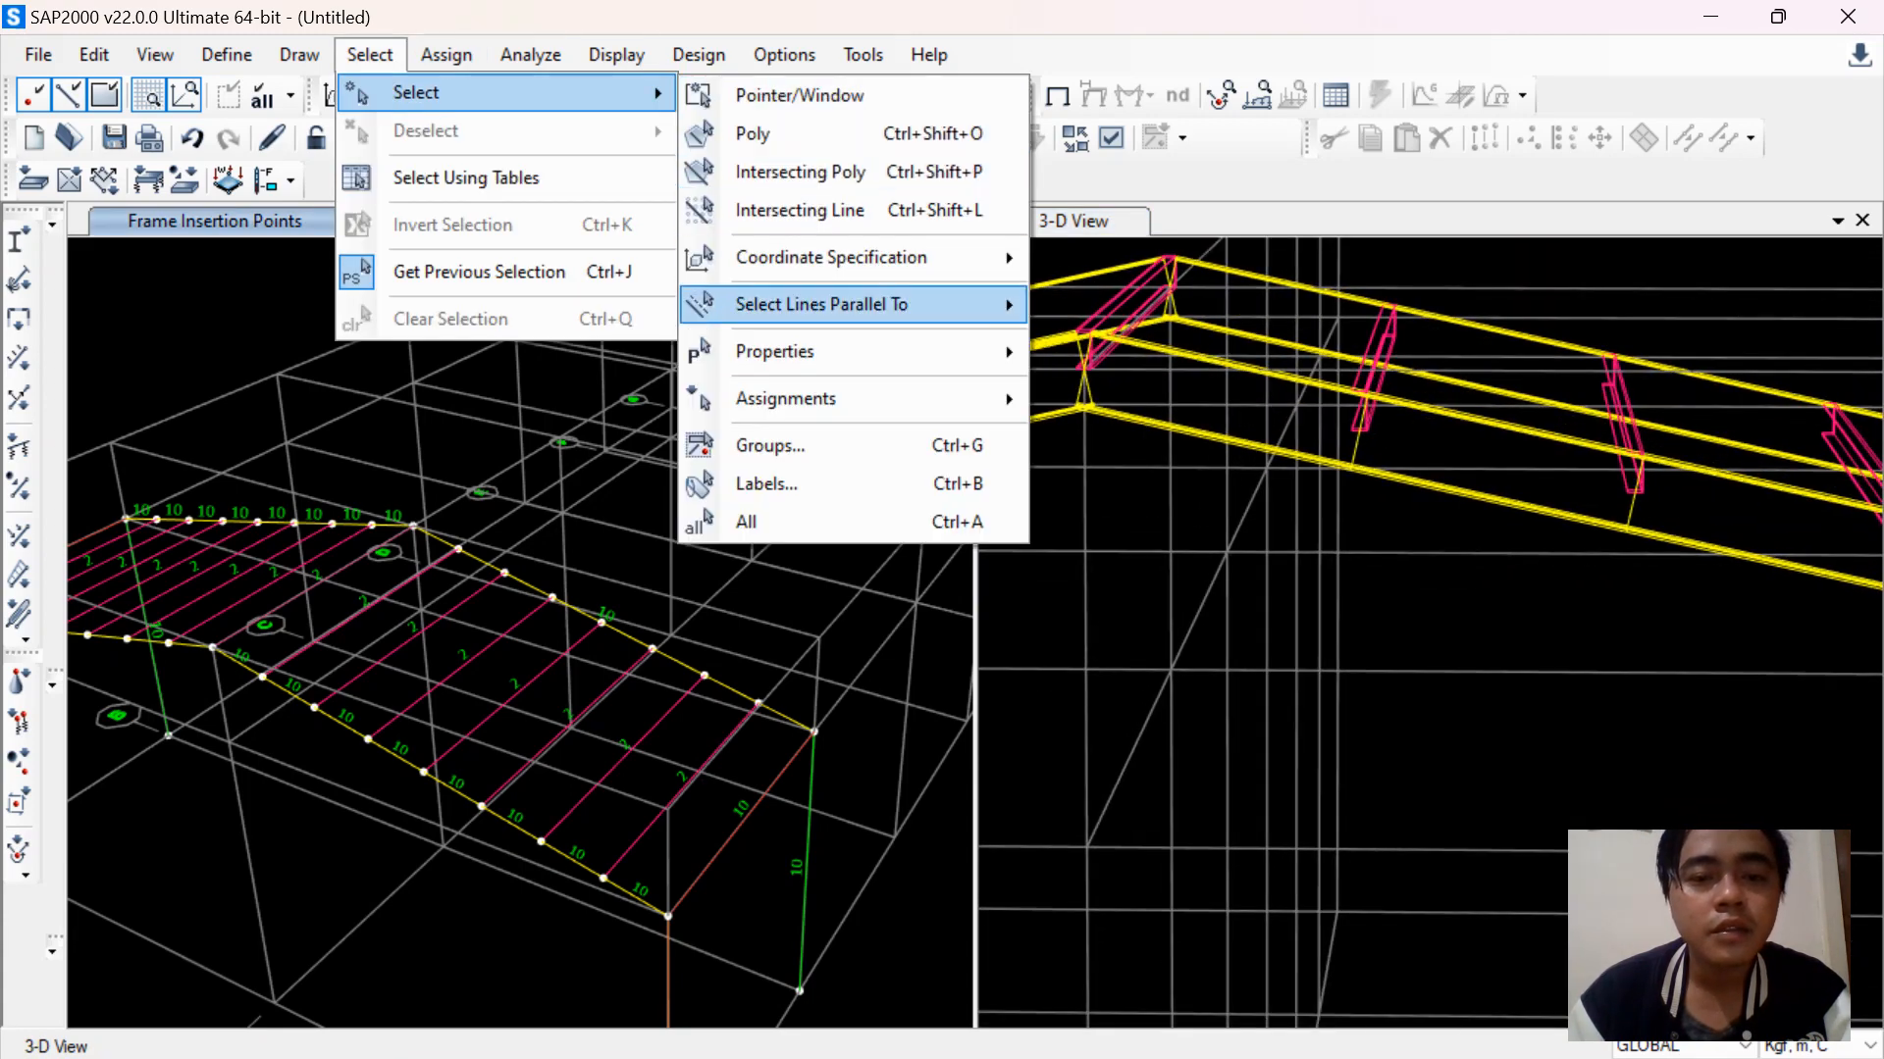
{"action": "mouse_move", "coordinate": [760, 349]}
{"action": "left_click", "coordinate": [1152, 393]}
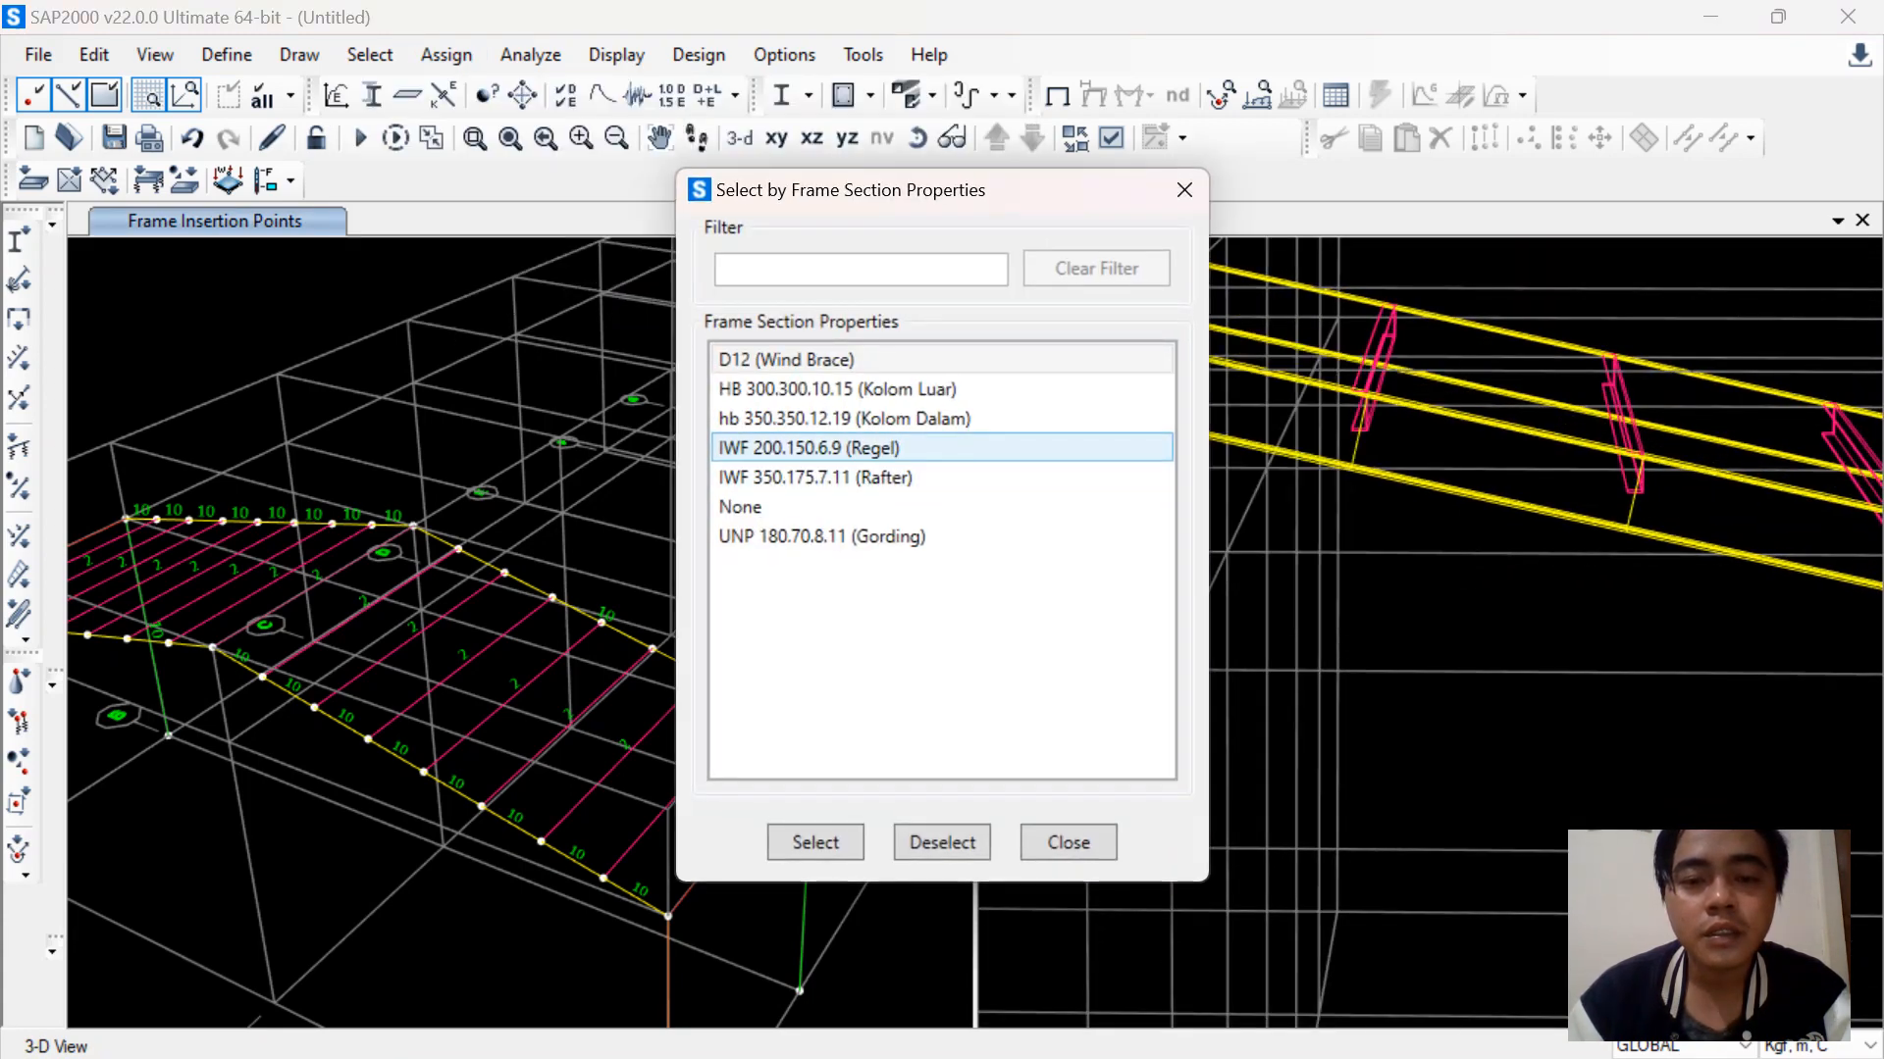
{"action": "left_click", "coordinate": [942, 477]}
{"action": "left_click", "coordinate": [815, 842]}
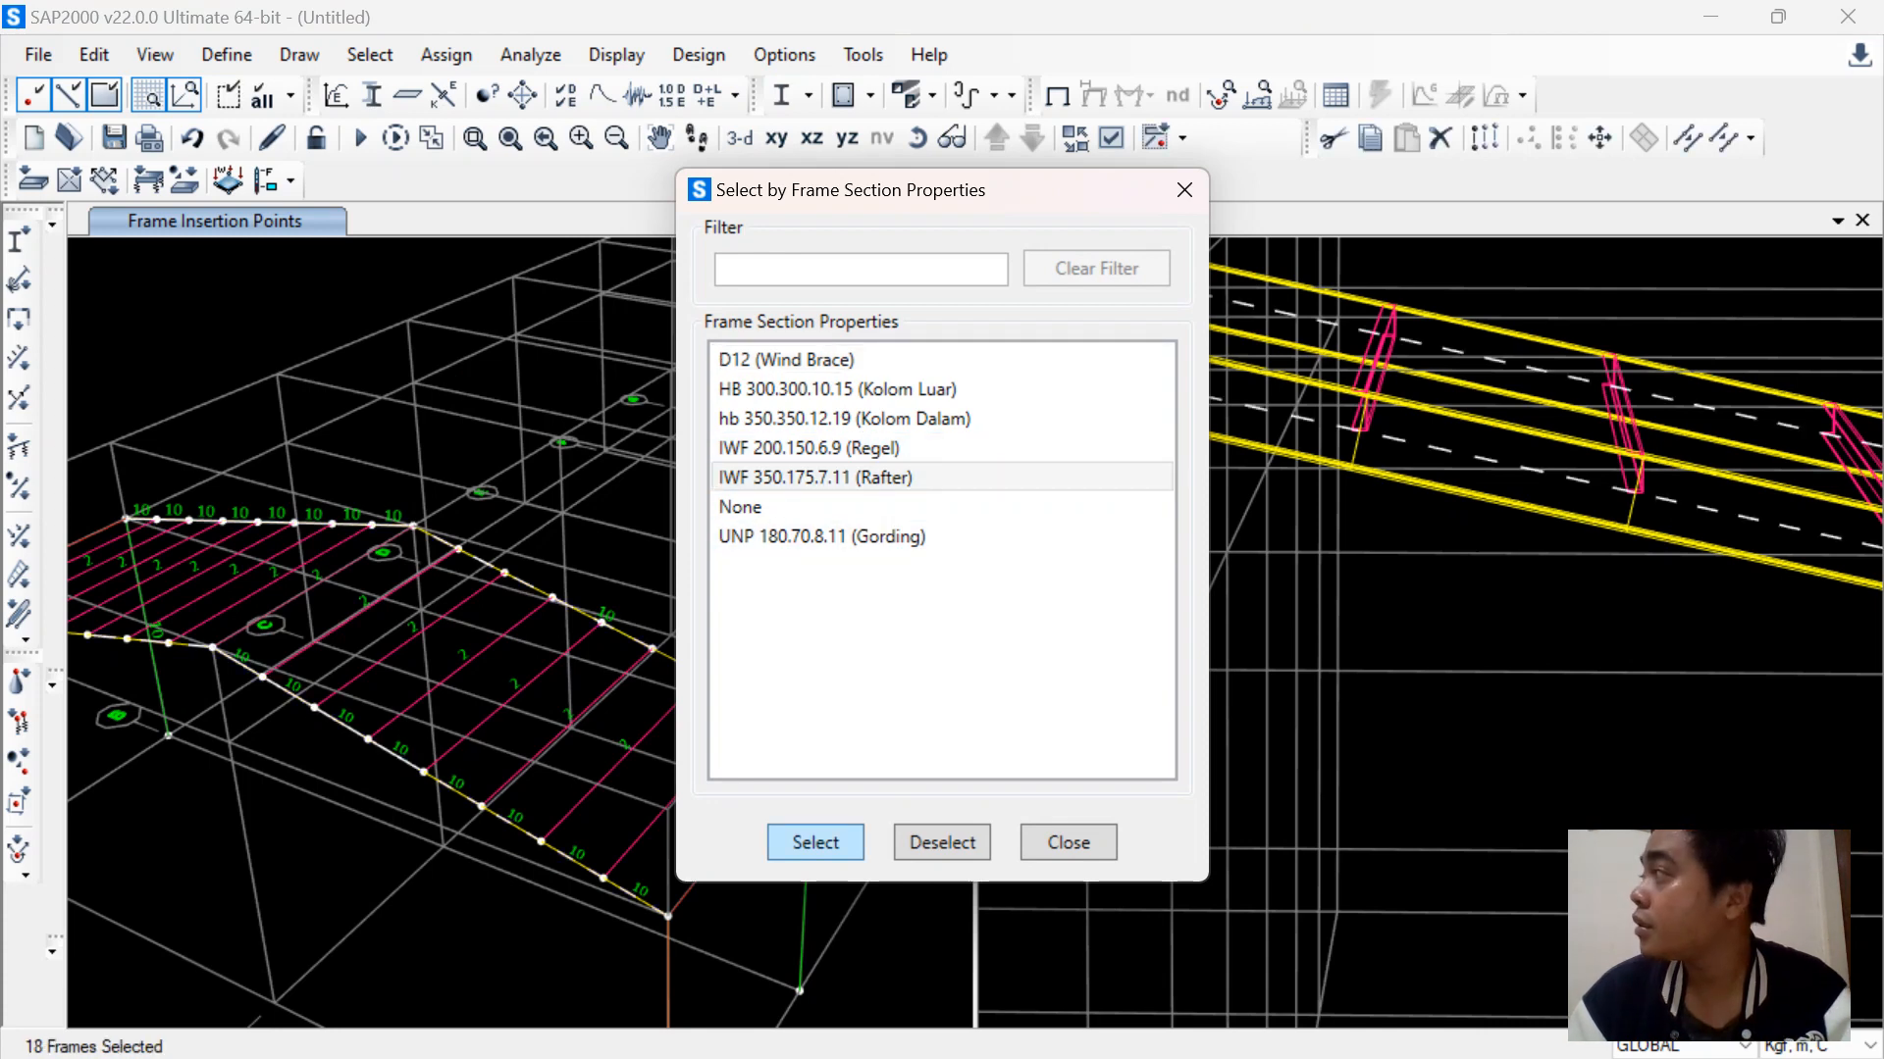
{"action": "left_click", "coordinate": [1069, 843]}
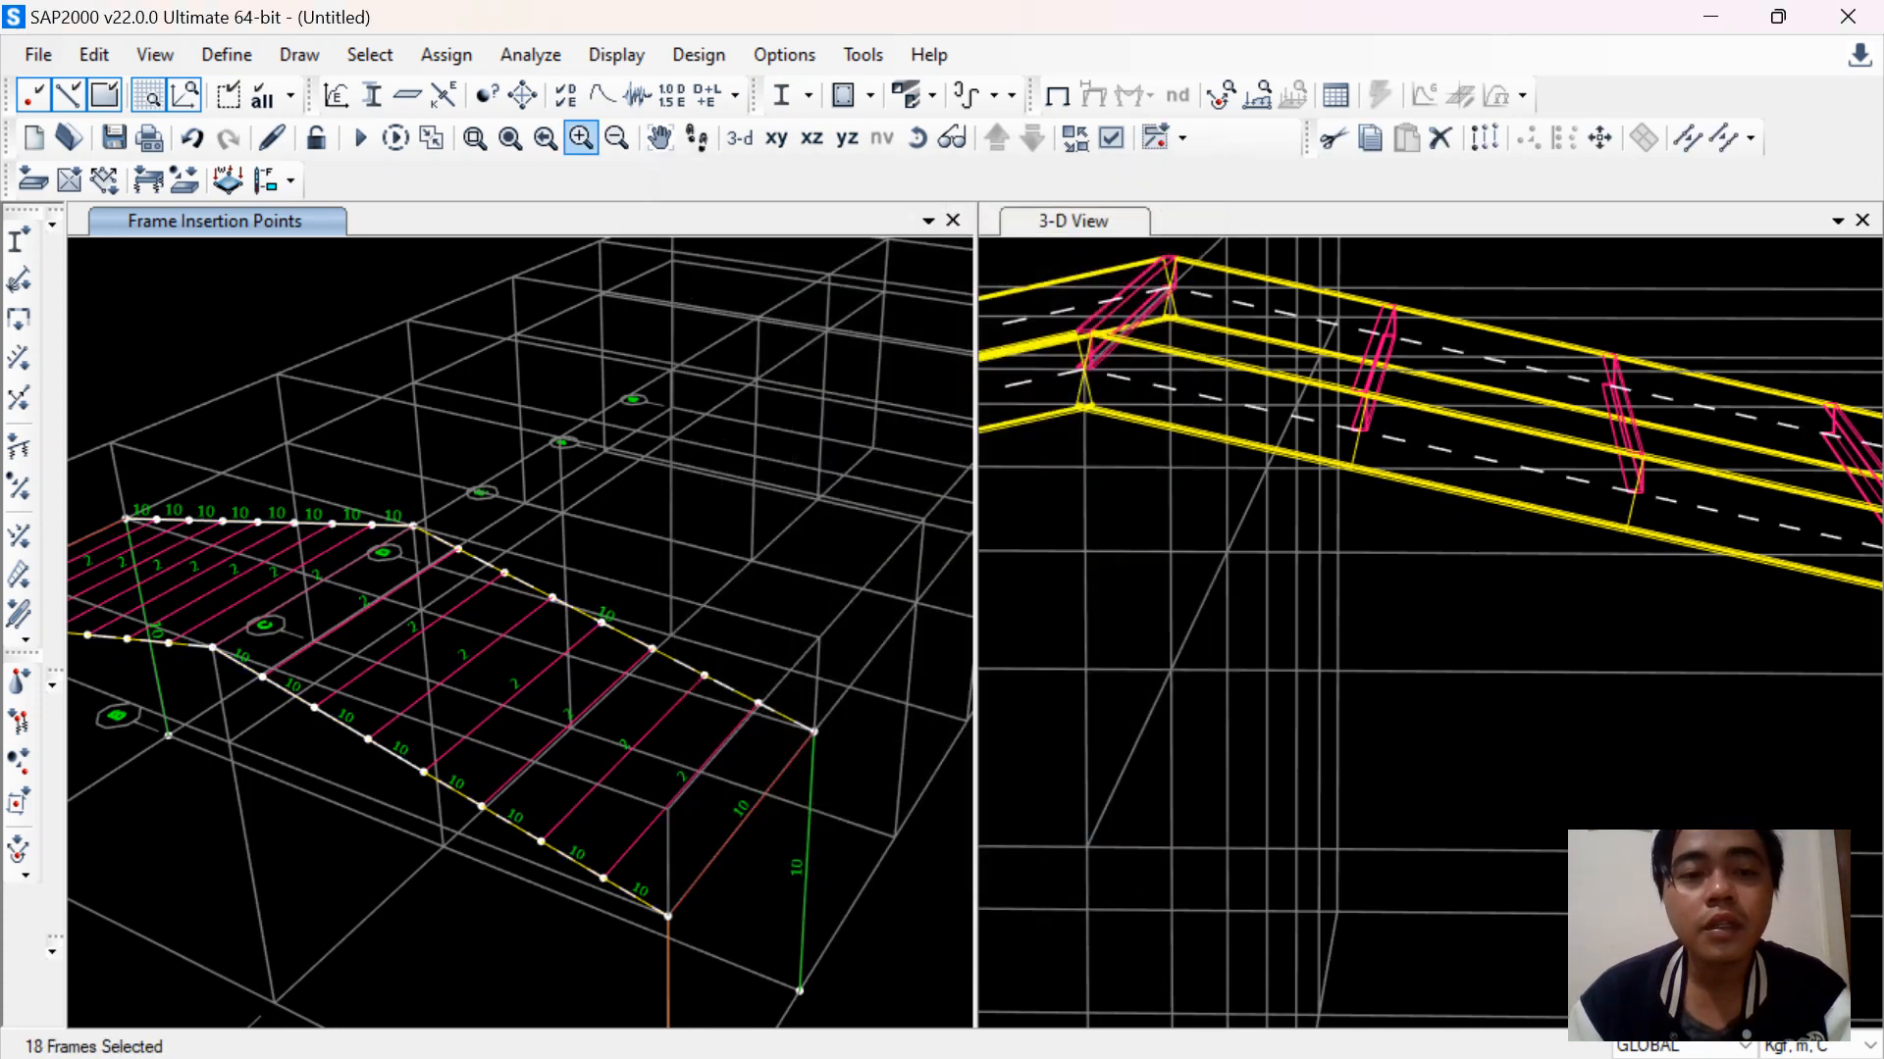
{"action": "left_click", "coordinate": [447, 54]}
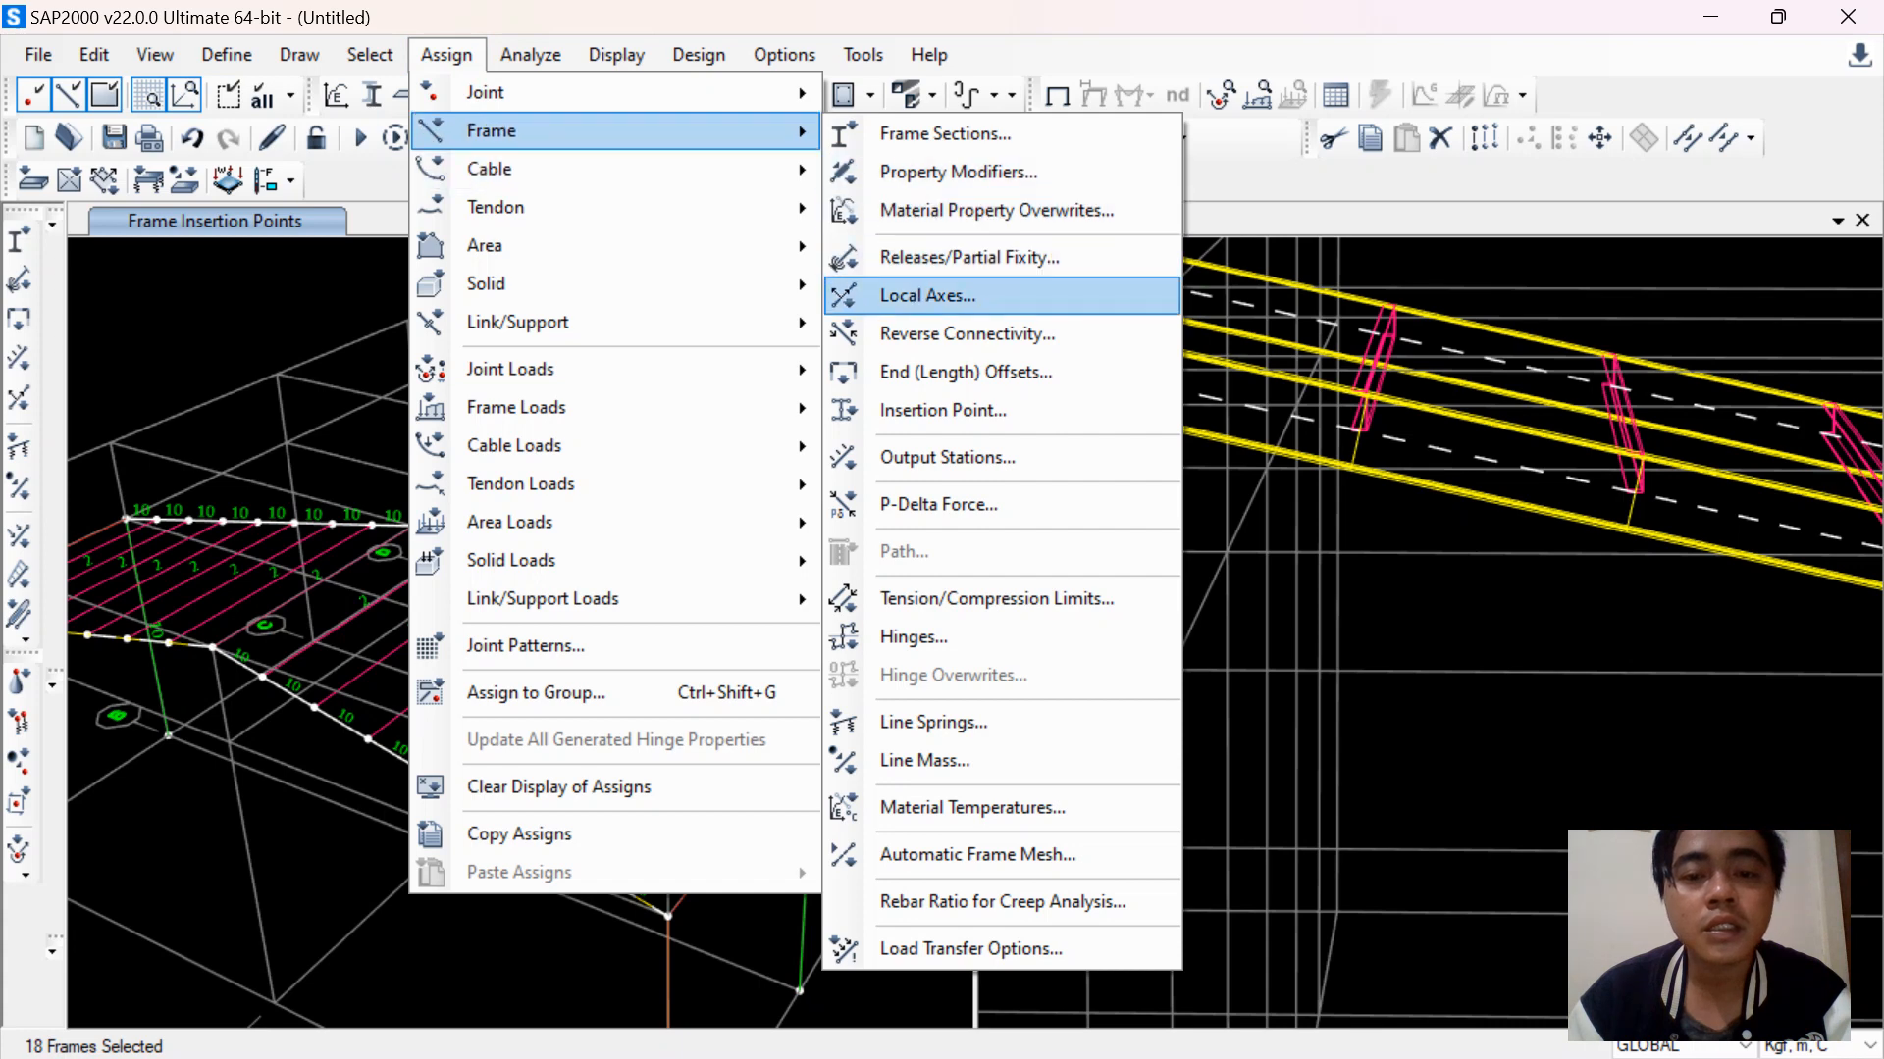
{"action": "left_click", "coordinate": [941, 410]}
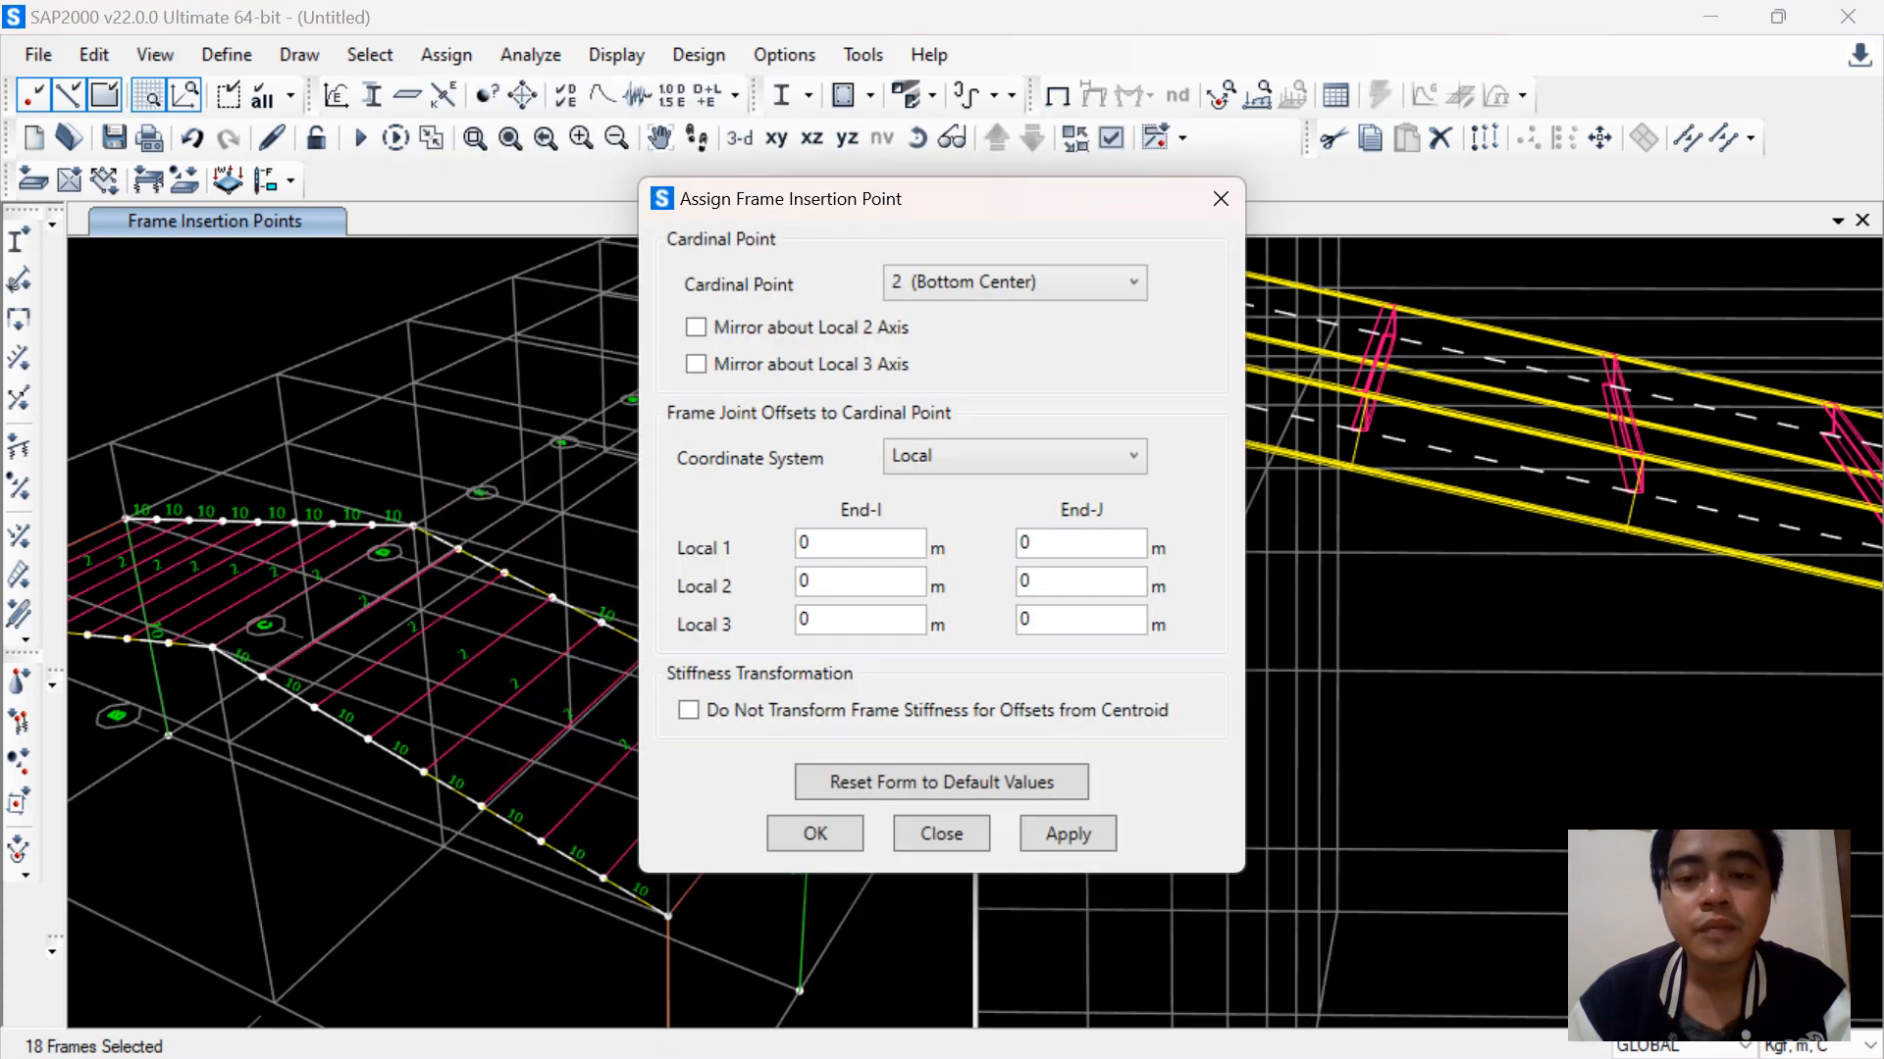
{"action": "left_click", "coordinate": [1016, 282]}
{"action": "left_click", "coordinate": [959, 523]}
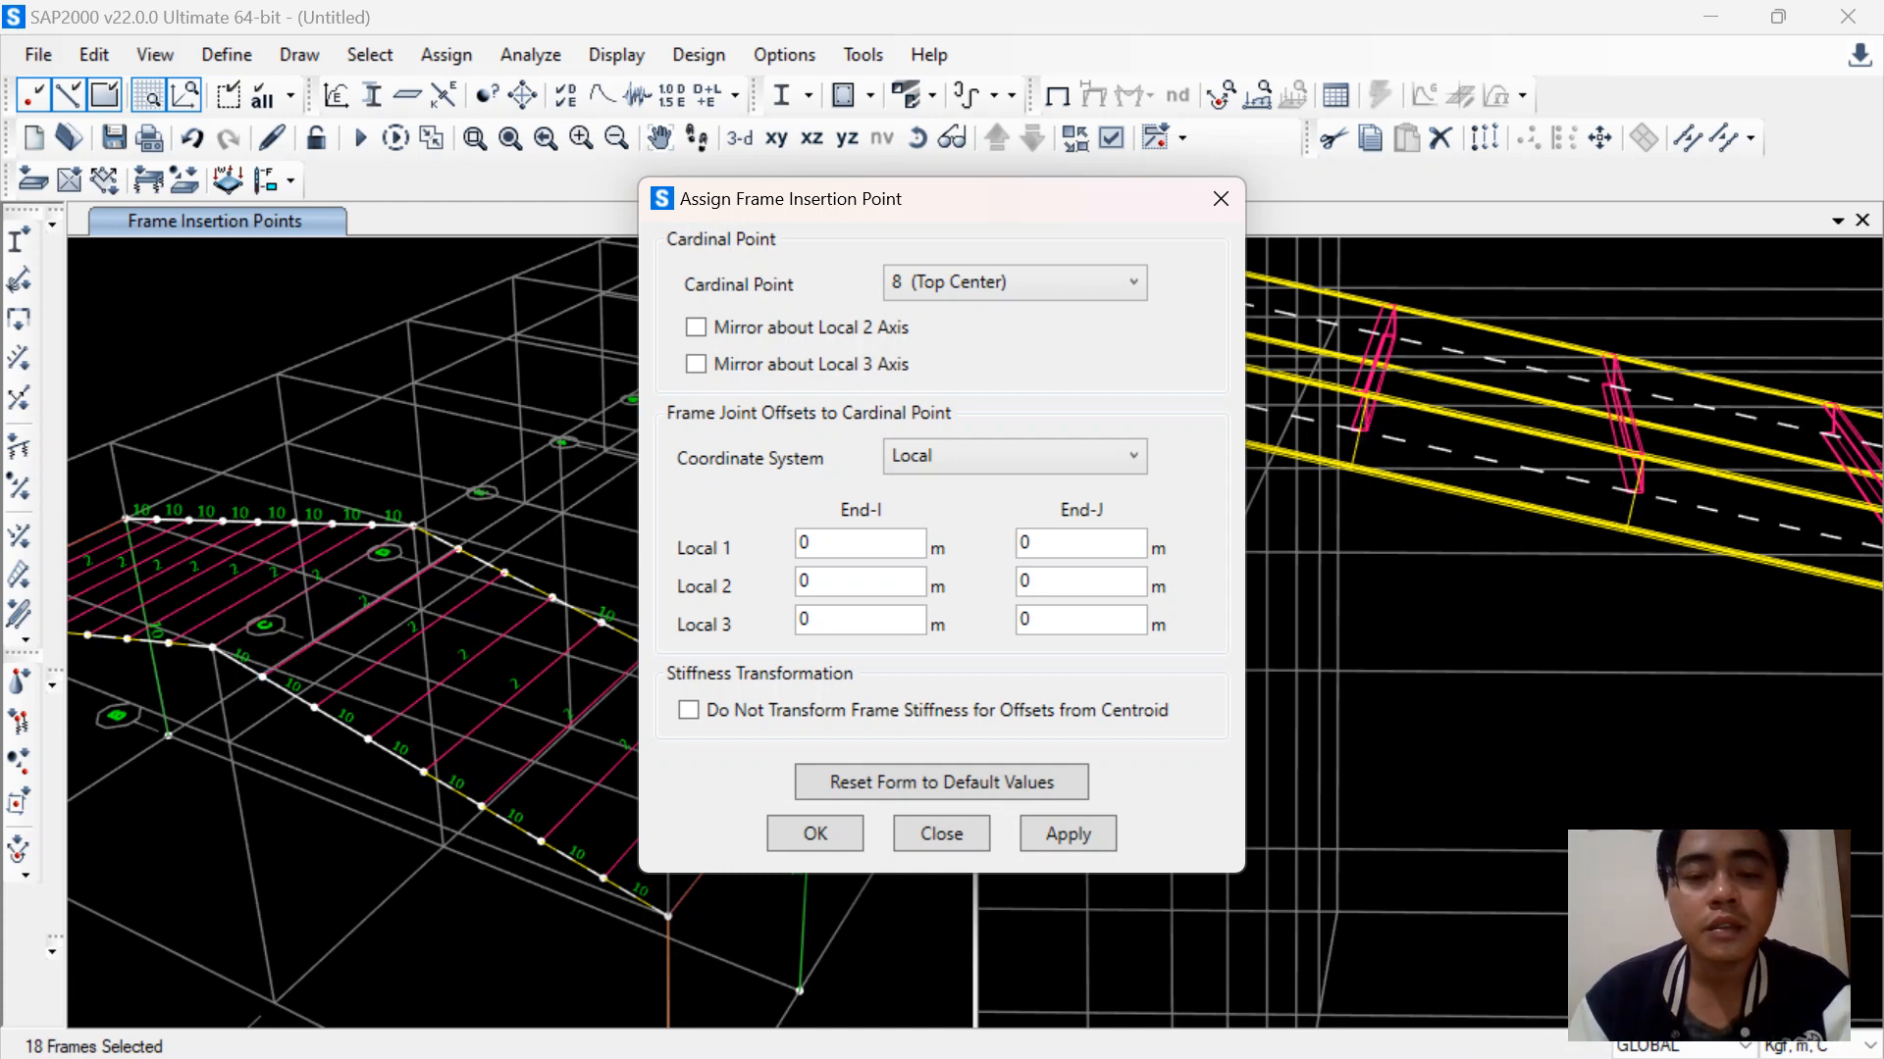
{"action": "key", "text": "Return"}
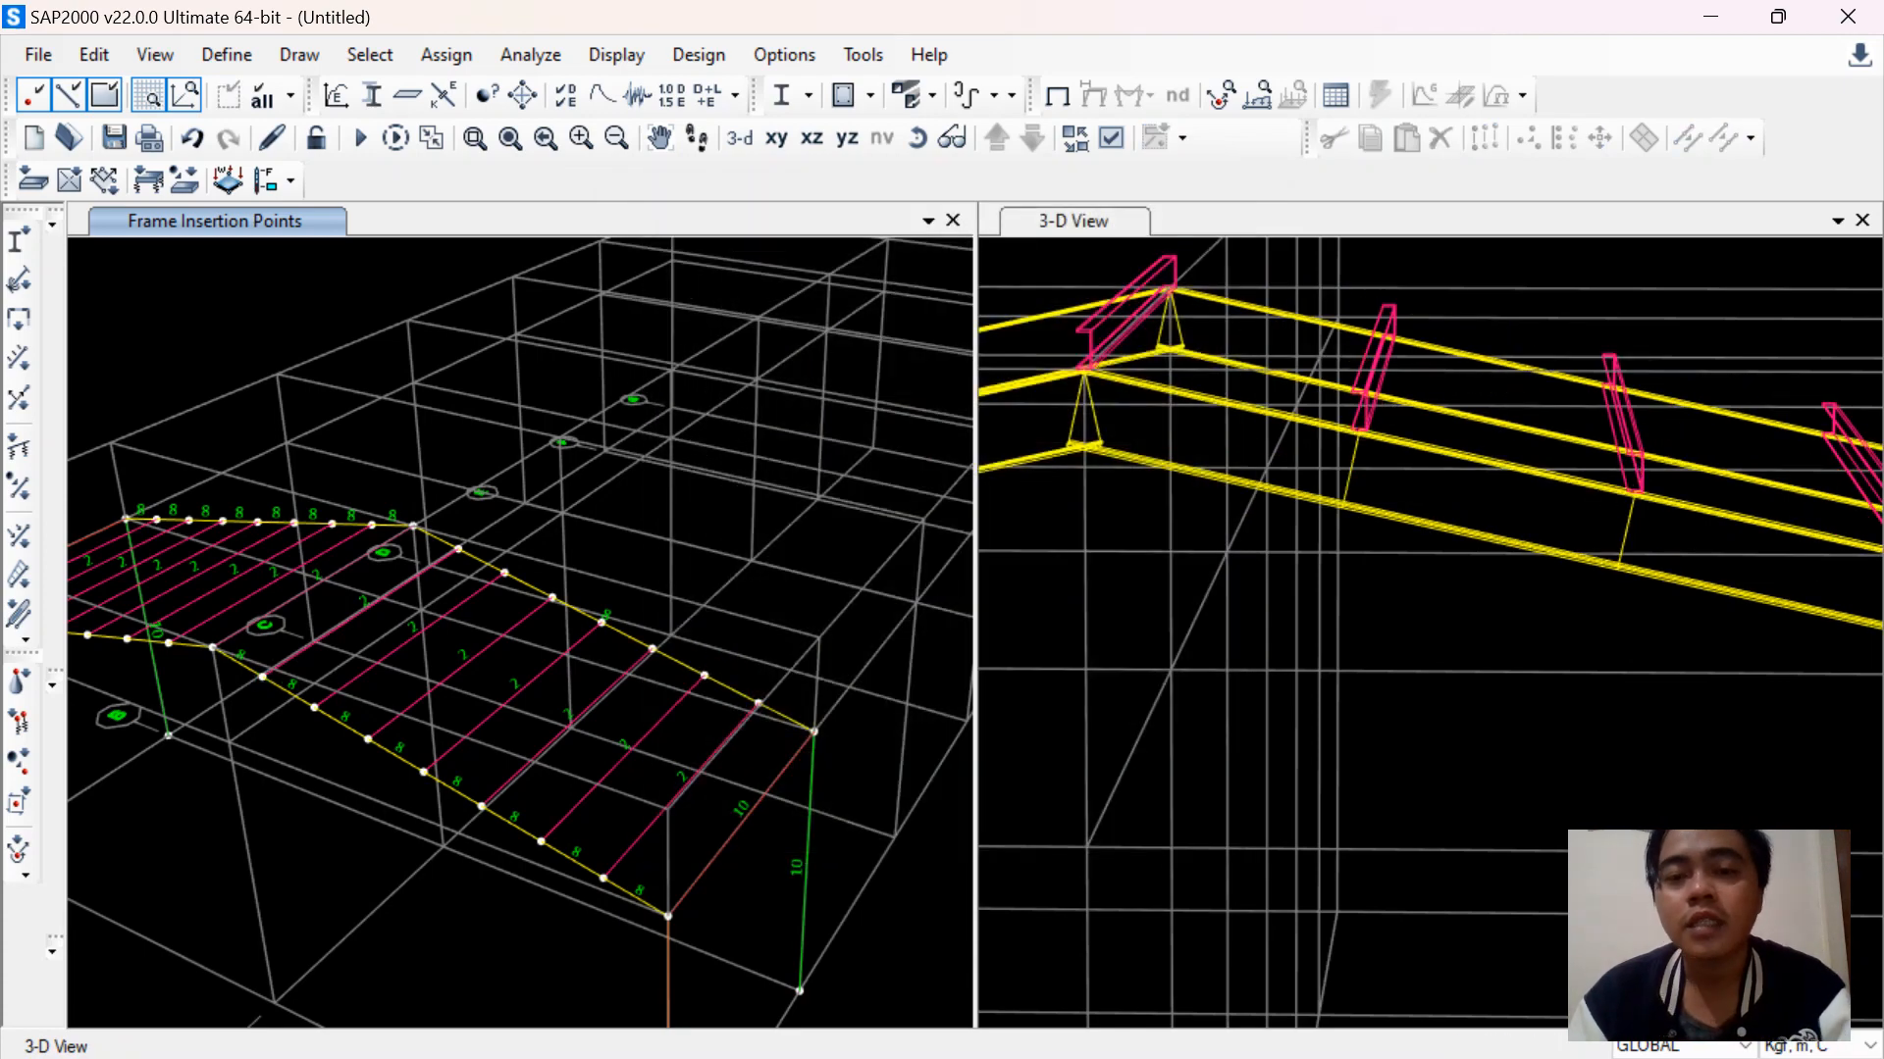
Examine how the purlins sit on the rafters and how the eave beam meets the column in the extruded 3-D view
{"action": "left_click_drag", "start_coordinate": [1373, 569], "coordinate": [1413, 441]}
{"action": "scroll", "coordinate": [1382, 395], "scroll_direction": "up", "scroll_amount": 6}
{"action": "scroll", "coordinate": [1430, 633], "scroll_direction": "down", "scroll_amount": 4}
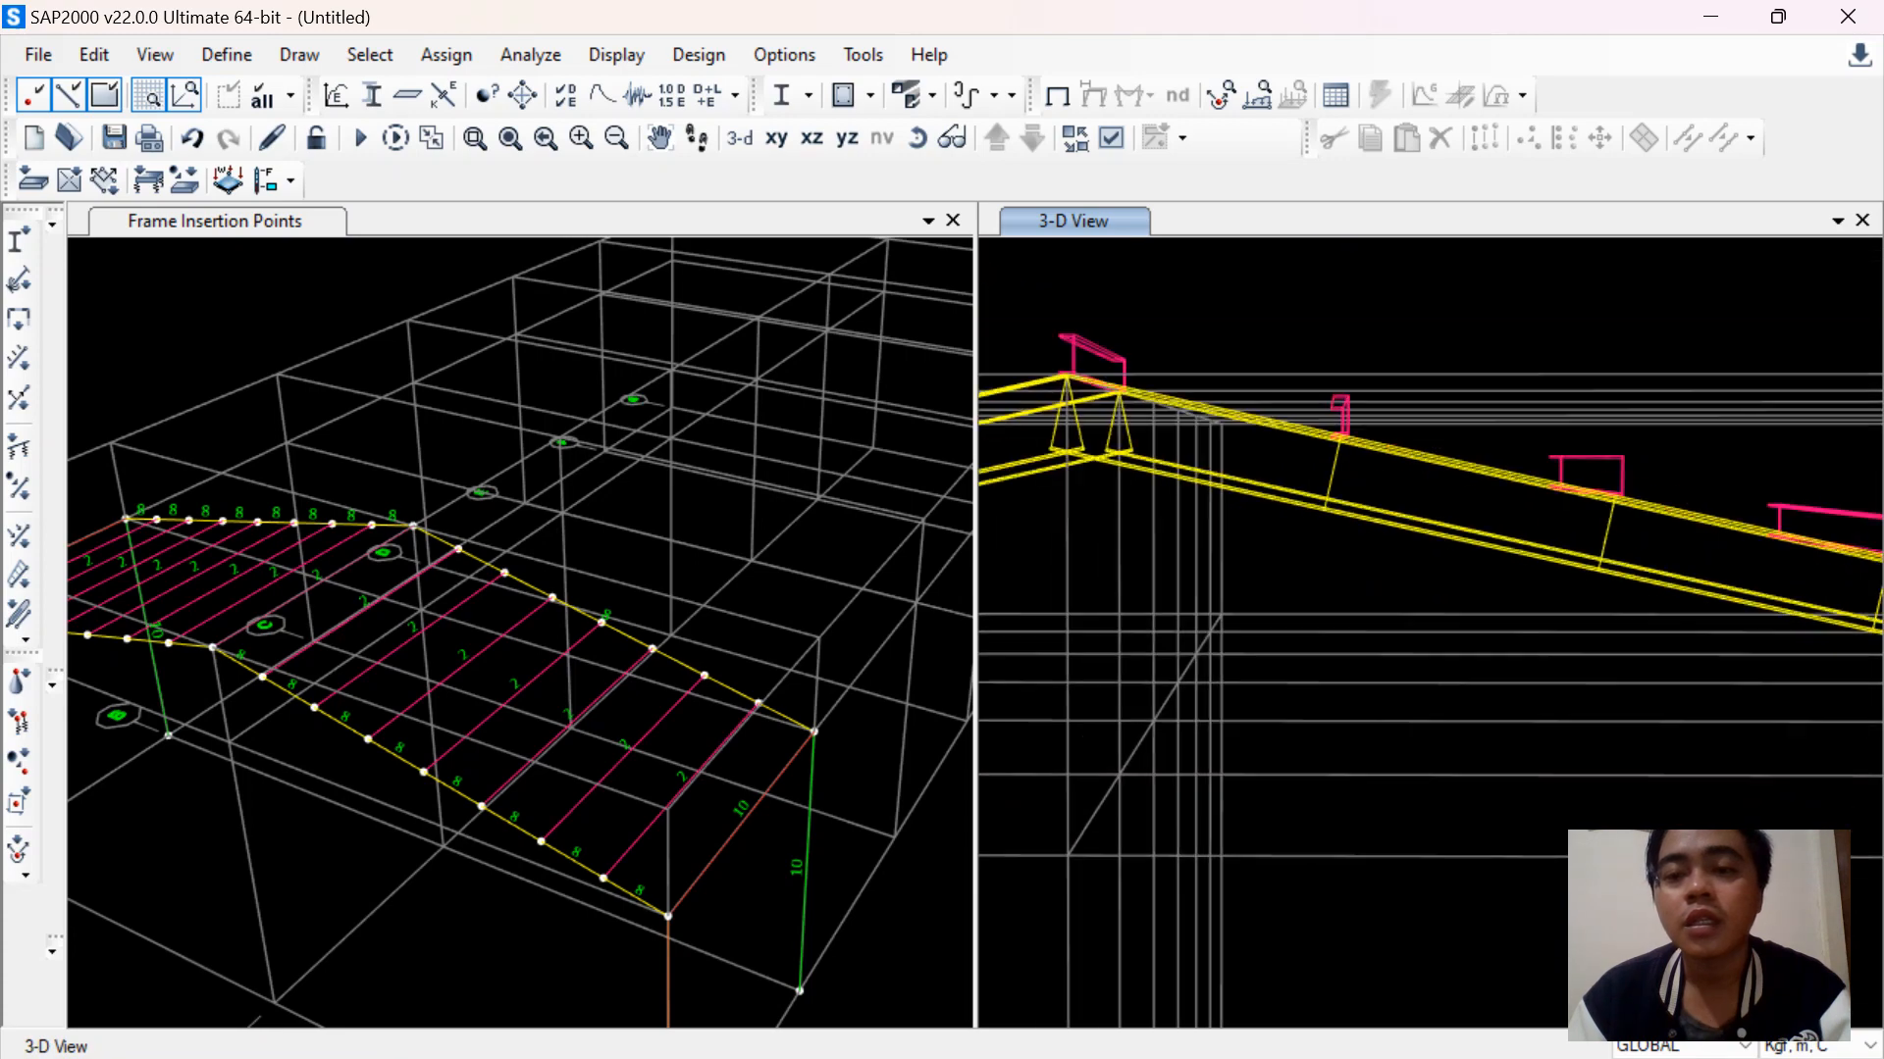
{"action": "left_click", "coordinate": [917, 138]}
{"action": "left_click_drag", "start_coordinate": [1374, 549], "coordinate": [1324, 667]}
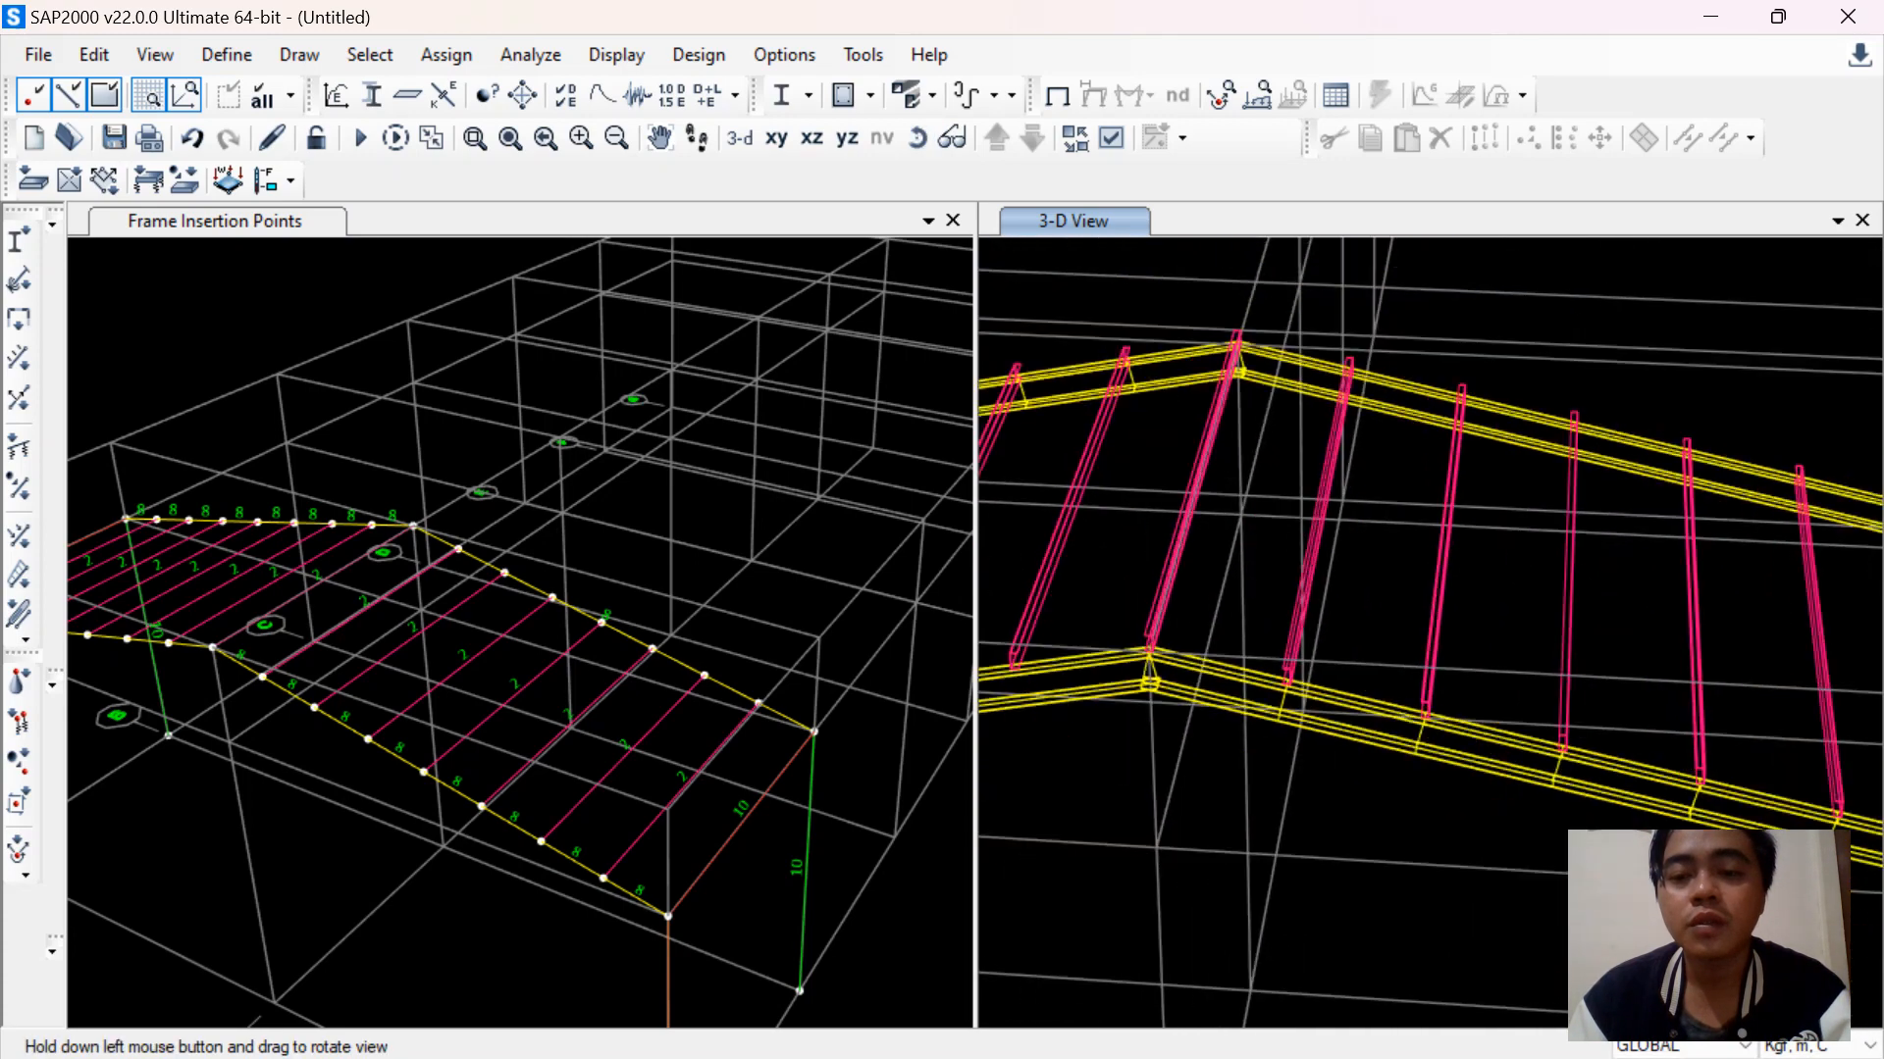
{"action": "scroll", "coordinate": [1471, 557], "scroll_direction": "up", "scroll_amount": 7}
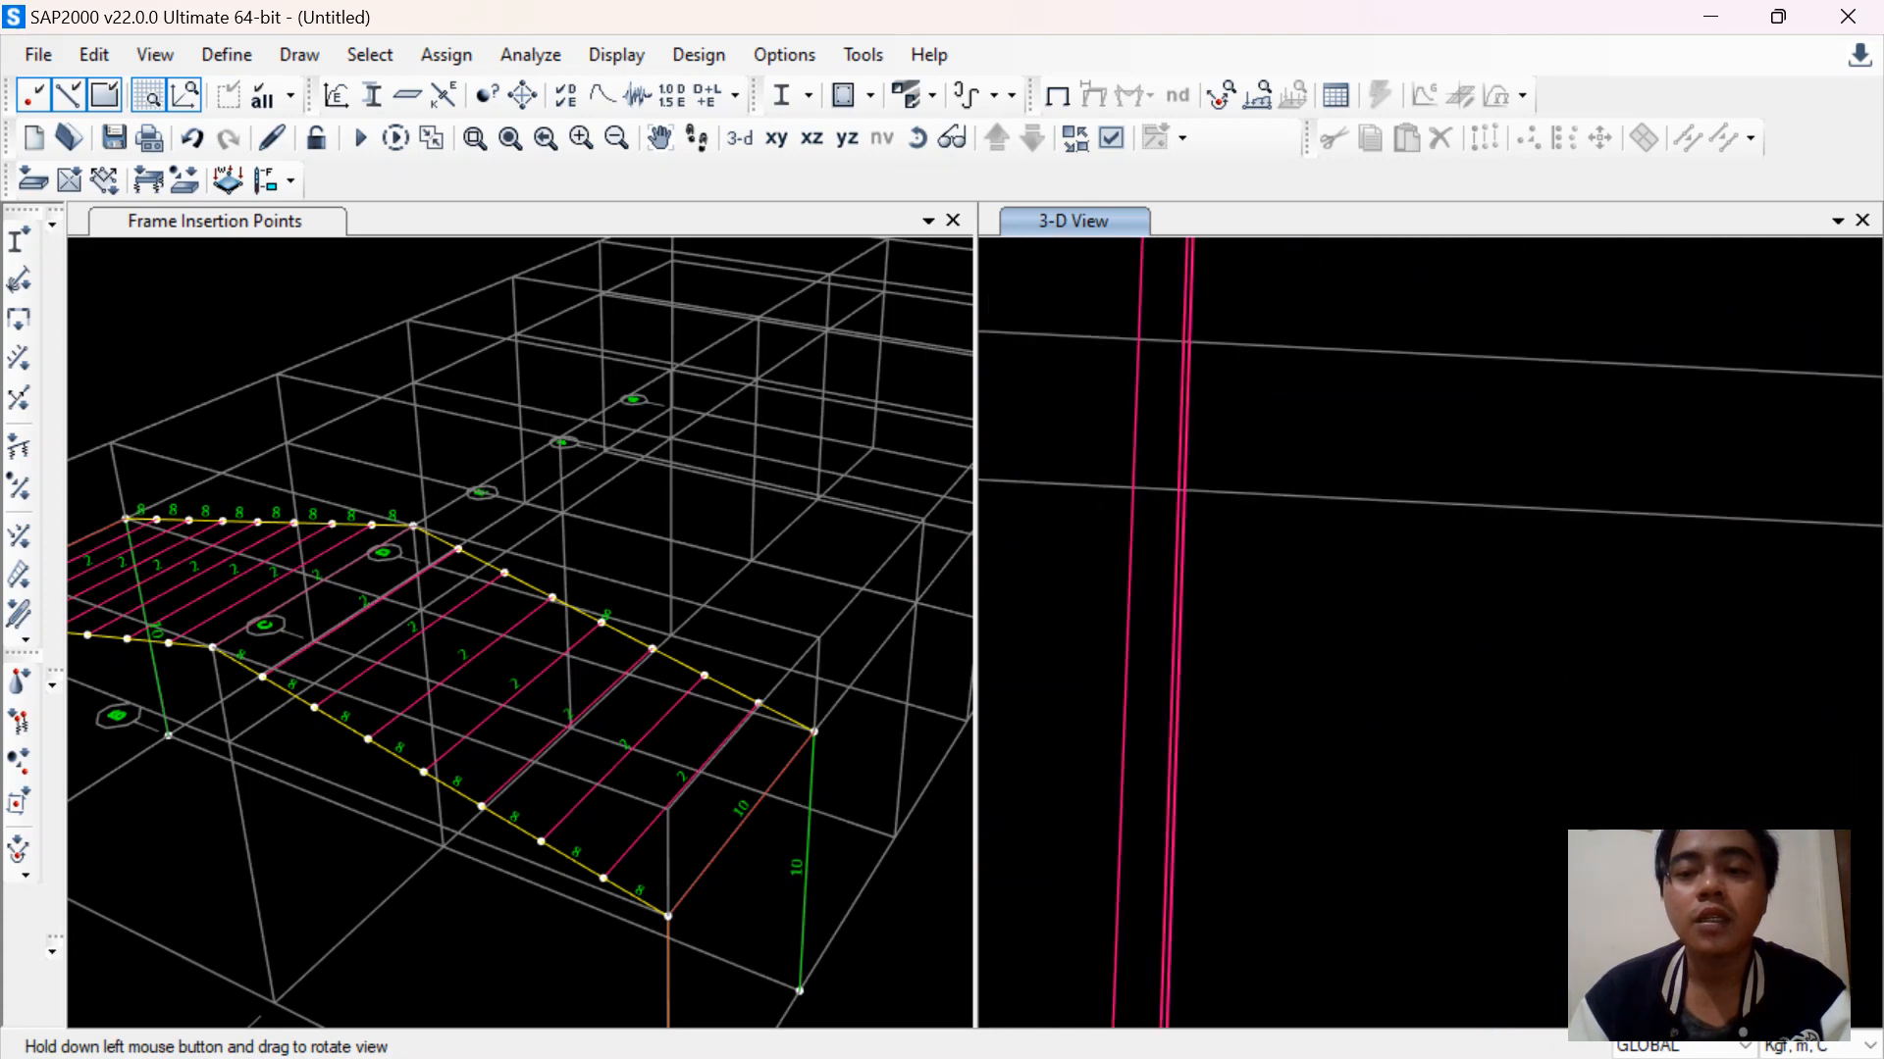
{"action": "scroll", "coordinate": [1589, 535], "scroll_direction": "down", "scroll_amount": 9}
{"action": "middle_click_drag", "start_coordinate": [1158, 588], "coordinate": [1486, 577]}
{"action": "scroll", "coordinate": [1201, 624], "scroll_direction": "up", "scroll_amount": 9}
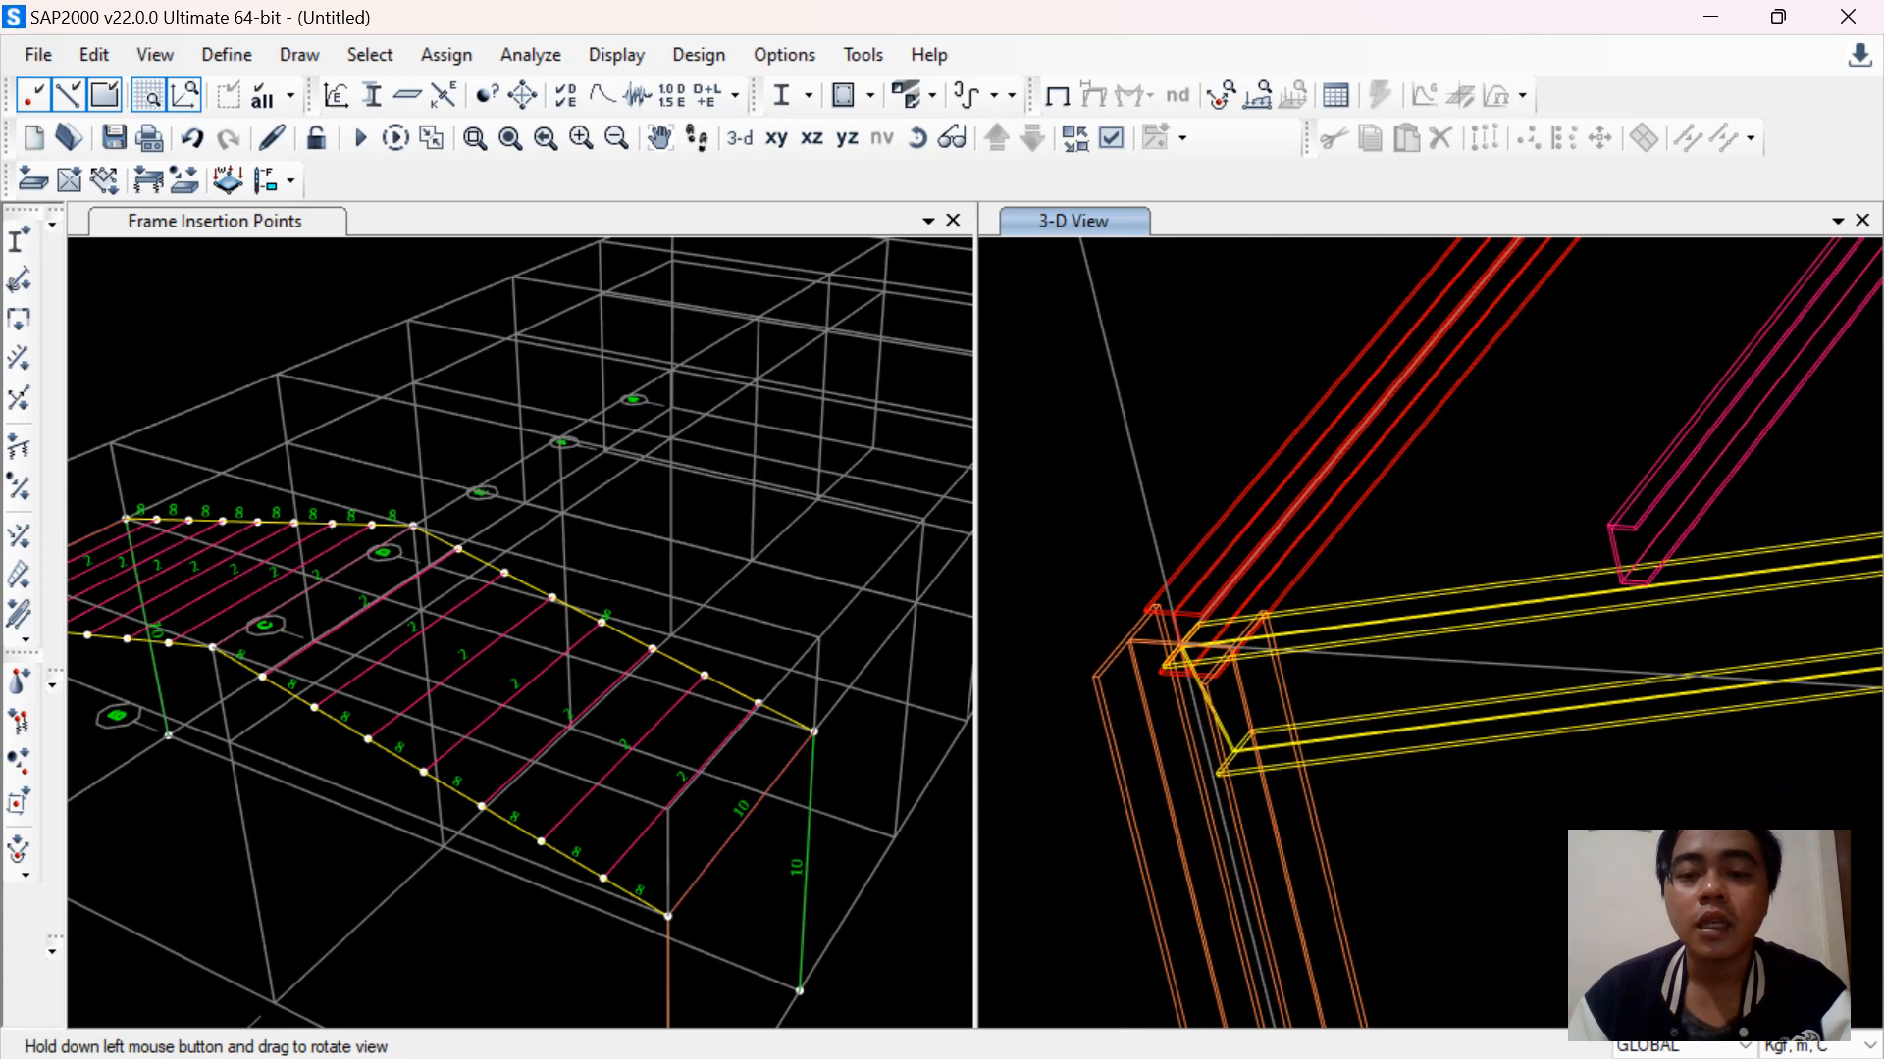
{"action": "left_click", "coordinate": [917, 139]}
{"action": "left_click_drag", "start_coordinate": [1373, 687], "coordinate": [1422, 569]}
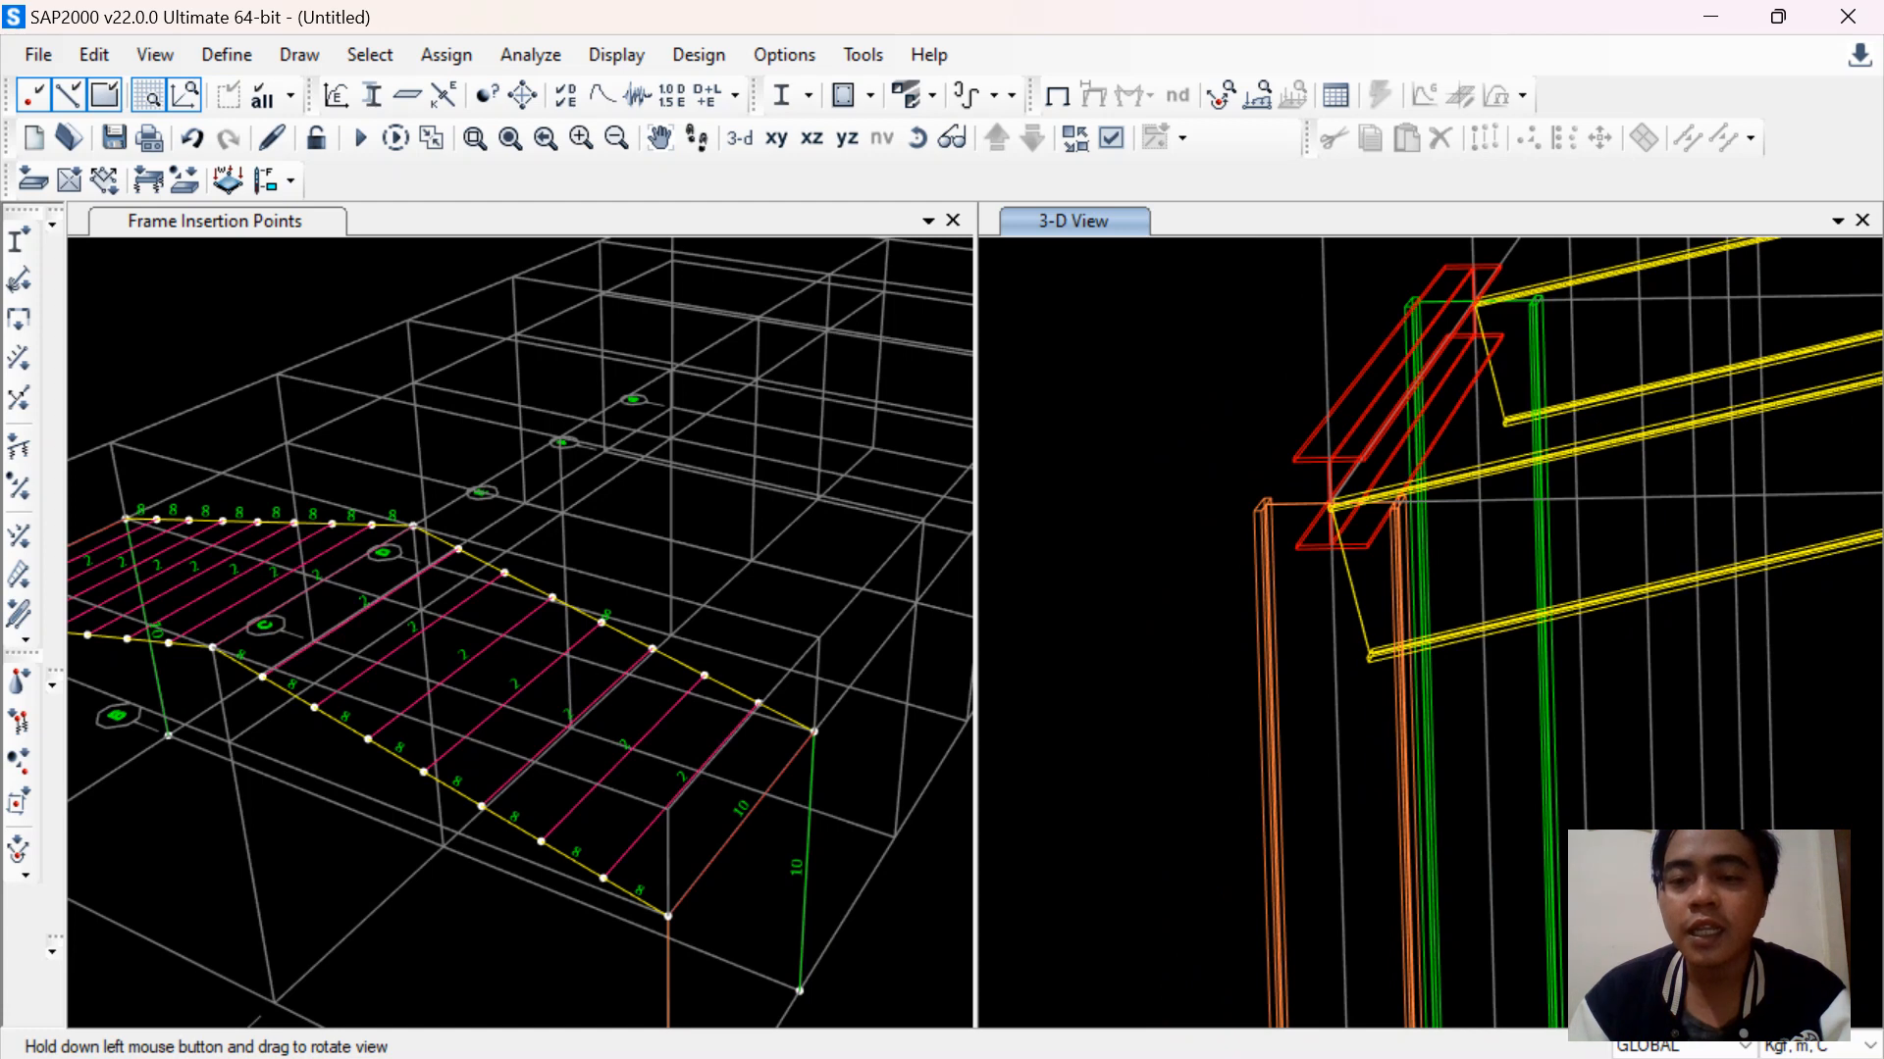
Set the insertion point of the regel beams at both eaves to cardinal point 8 (Top Center)
{"action": "left_click", "coordinate": [740, 824]}
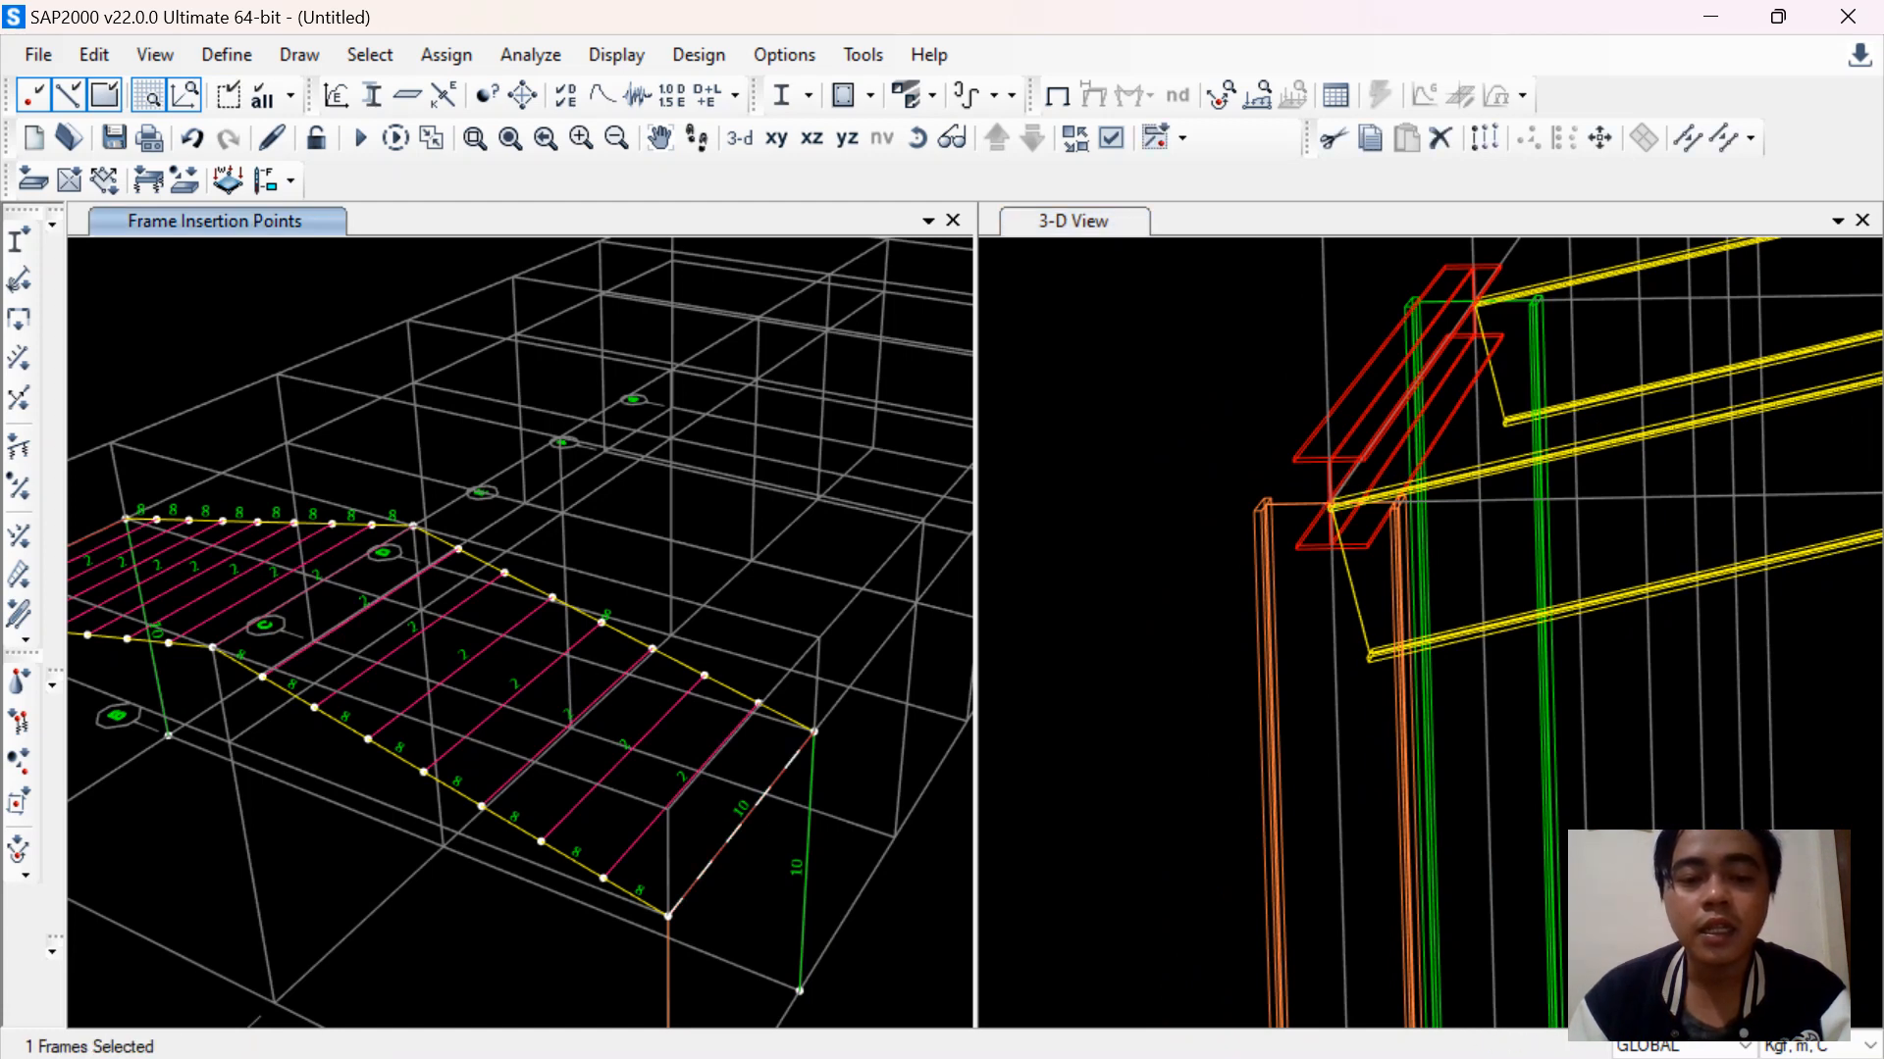
{"action": "middle_click_drag", "start_coordinate": [505, 574], "coordinate": [825, 701]}
{"action": "scroll", "coordinate": [311, 720], "scroll_direction": "up", "scroll_amount": 4}
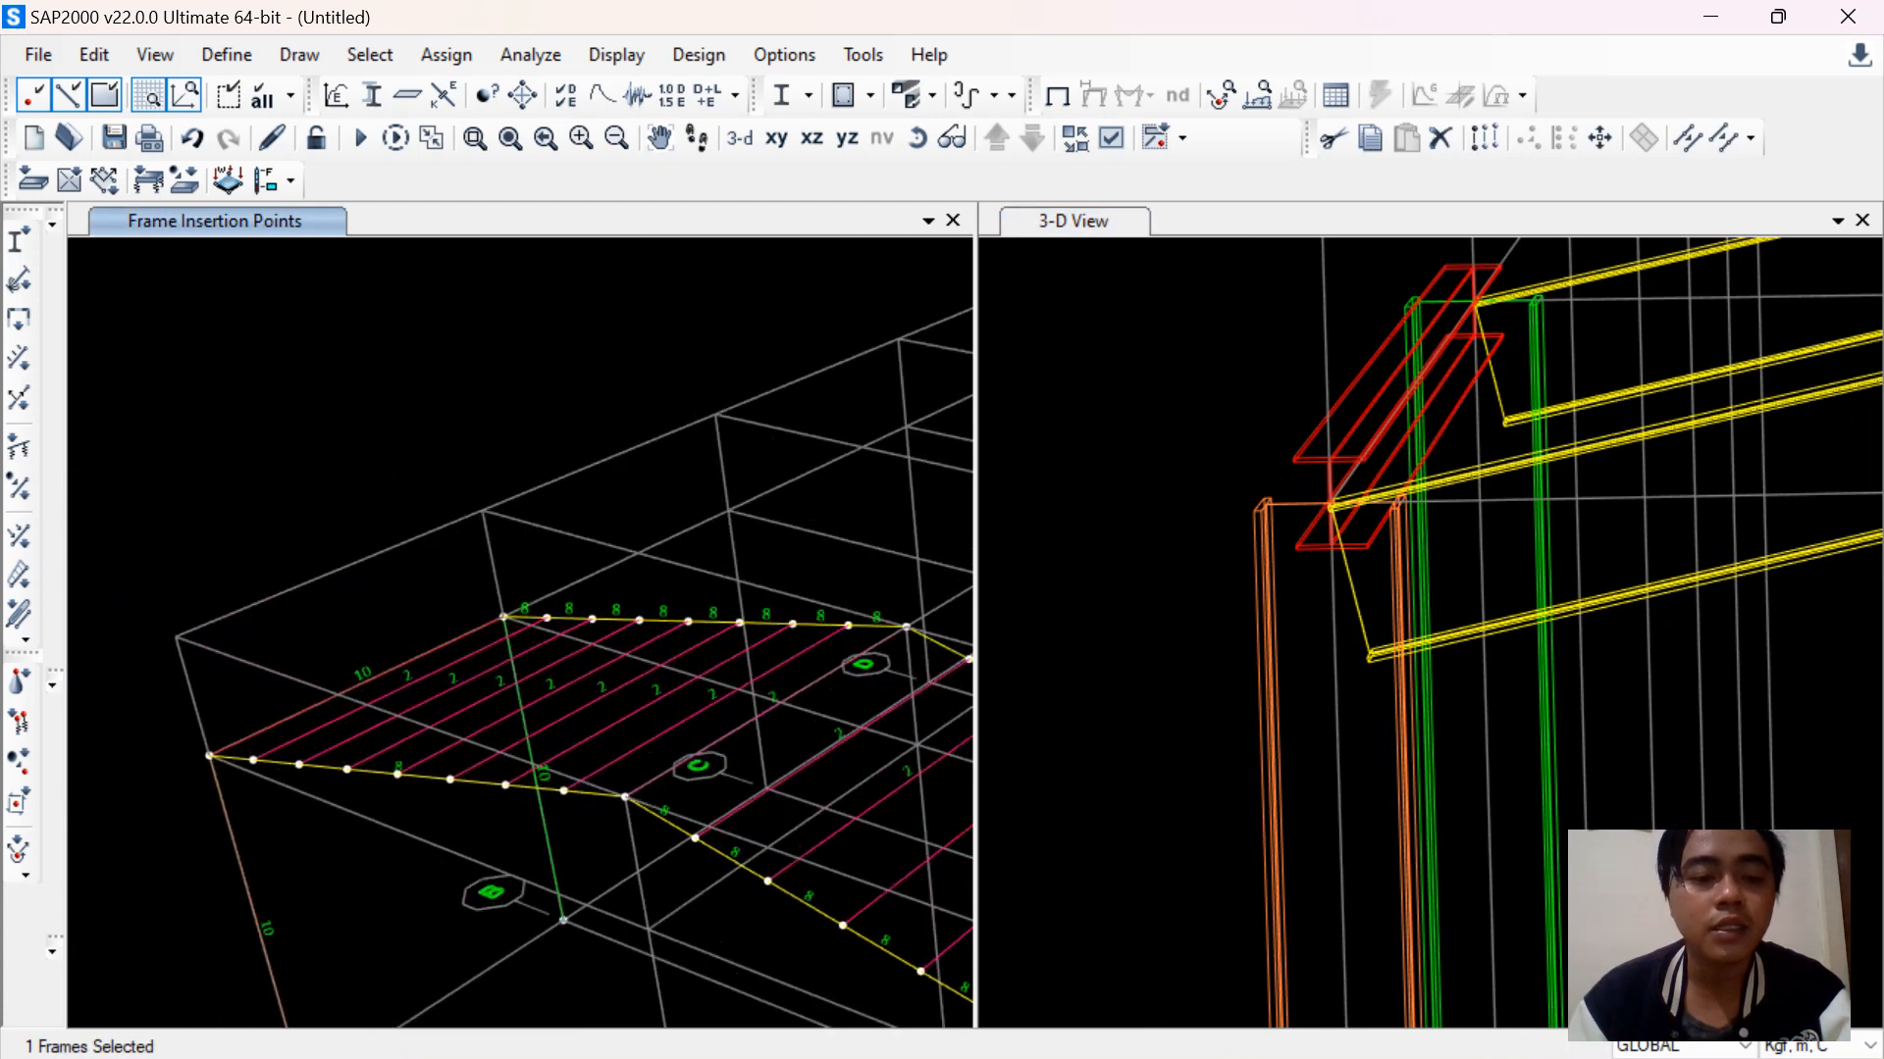
{"action": "left_click", "coordinate": [312, 701]}
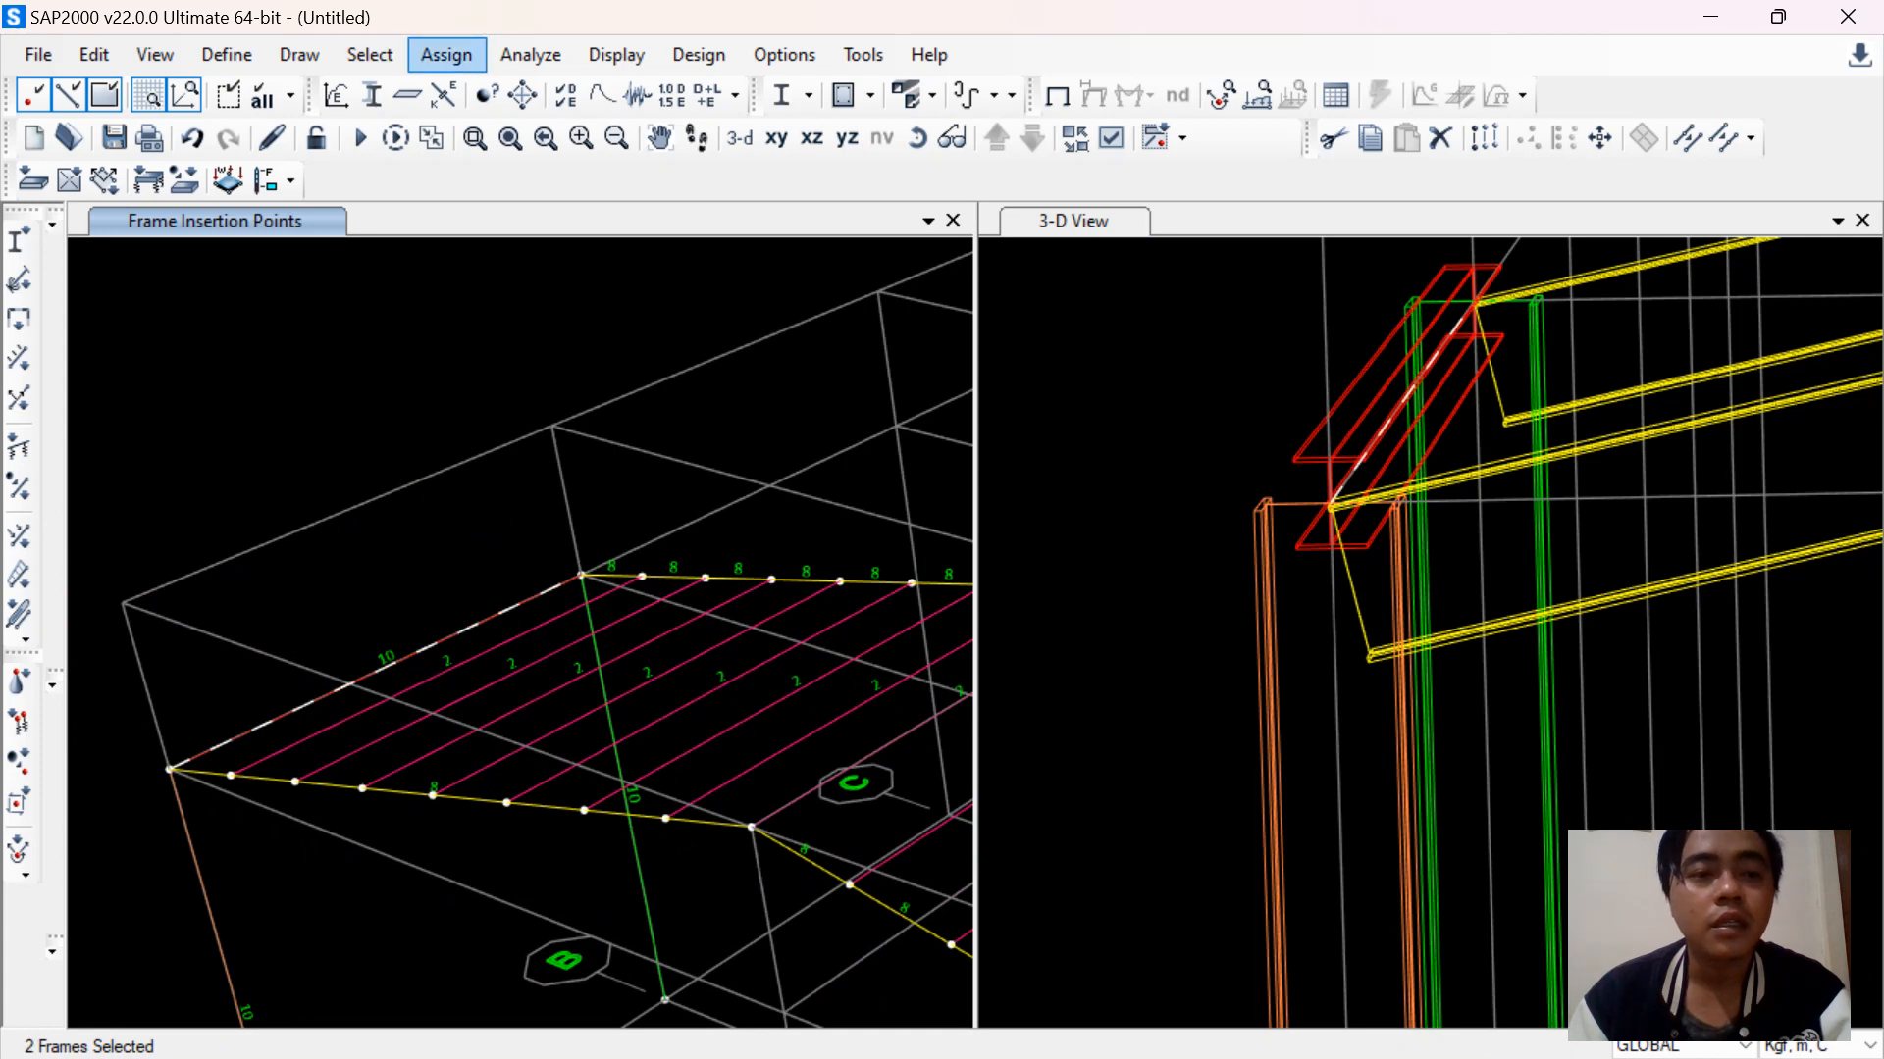
{"action": "left_click", "coordinate": [447, 54]}
{"action": "mouse_move", "coordinate": [491, 131]}
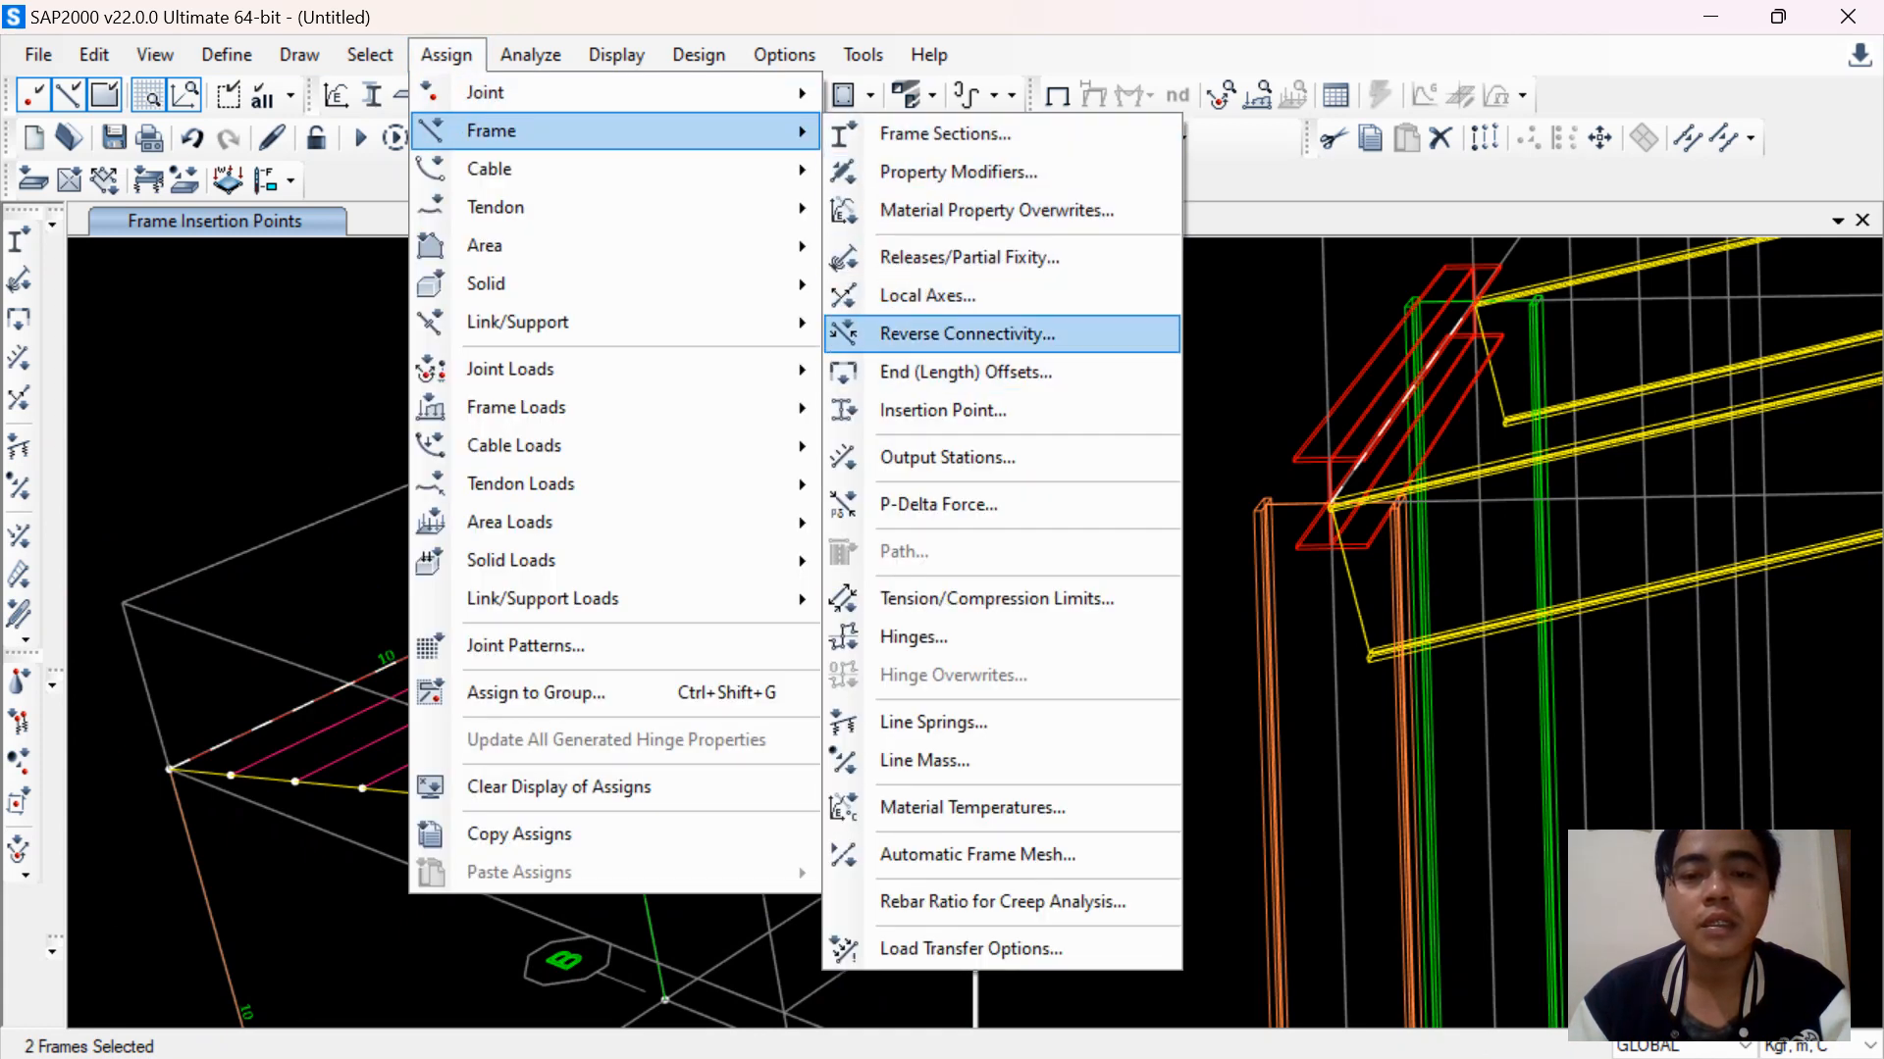
{"action": "left_click", "coordinate": [942, 410]}
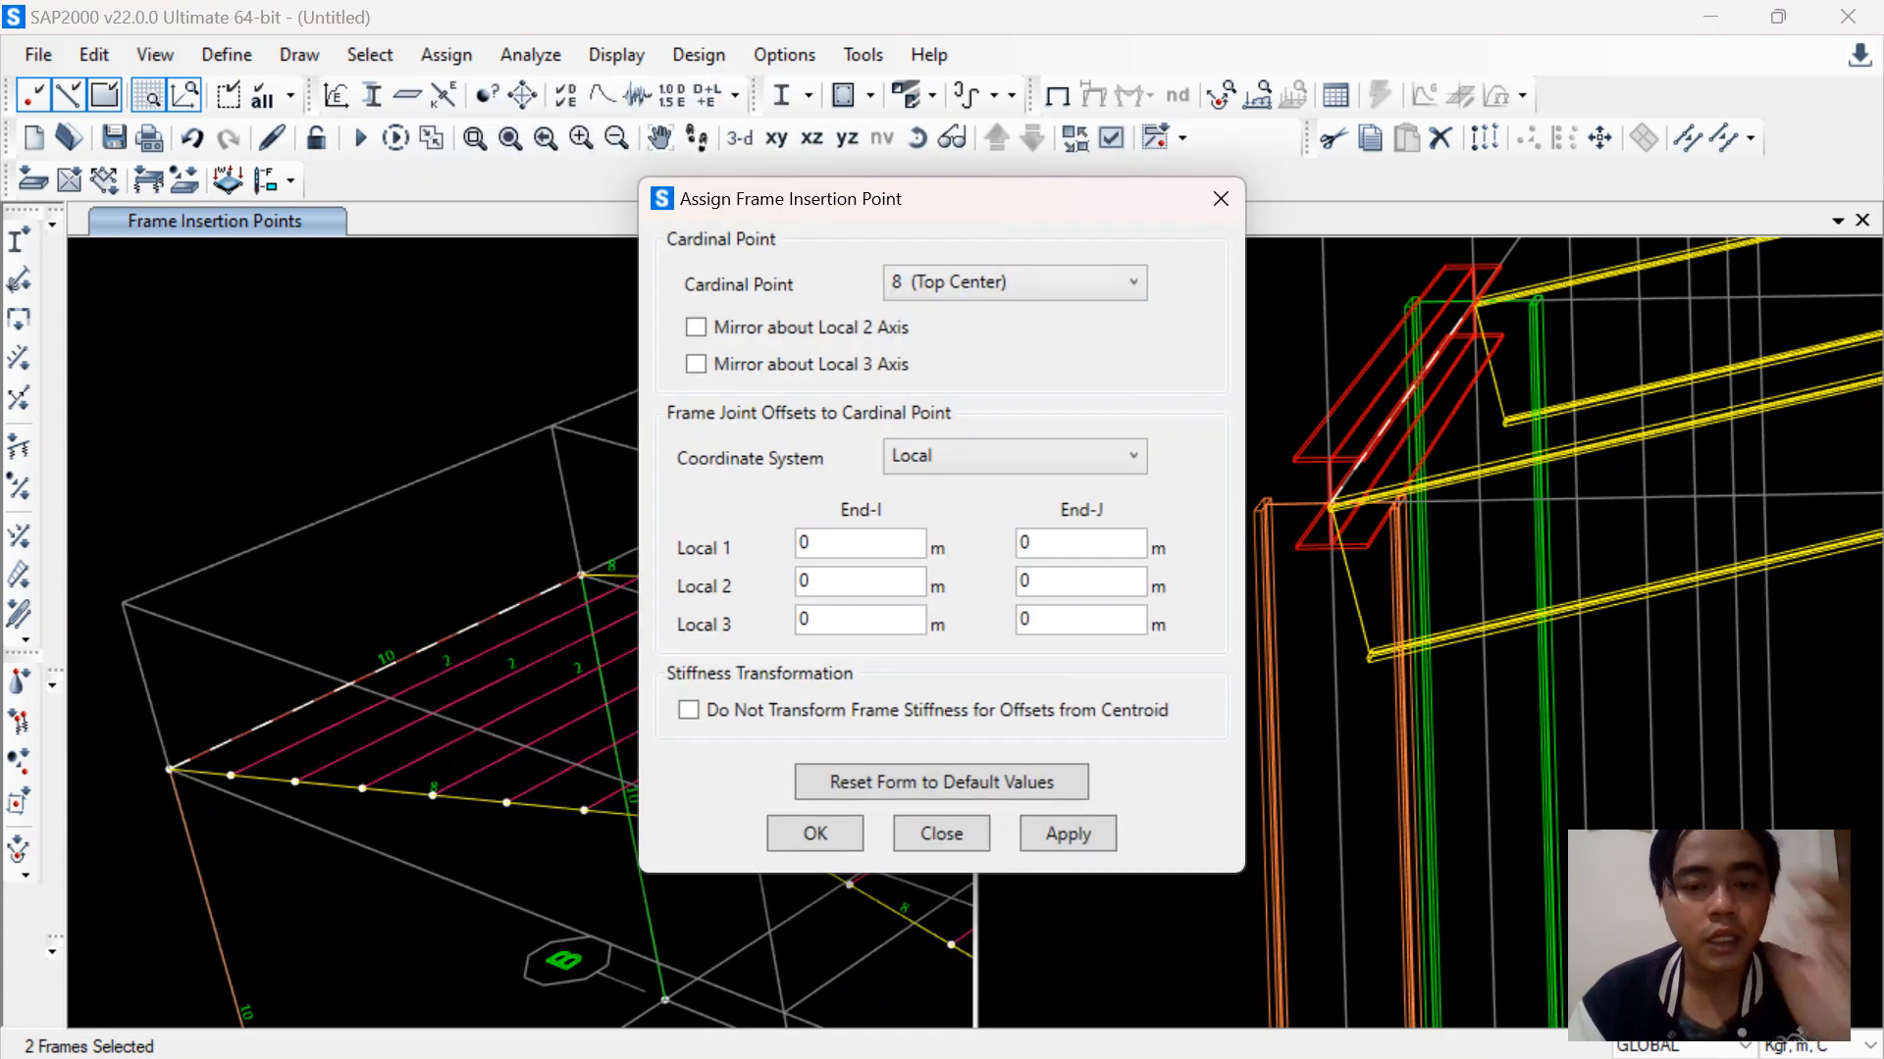
{"action": "left_click", "coordinate": [815, 834]}
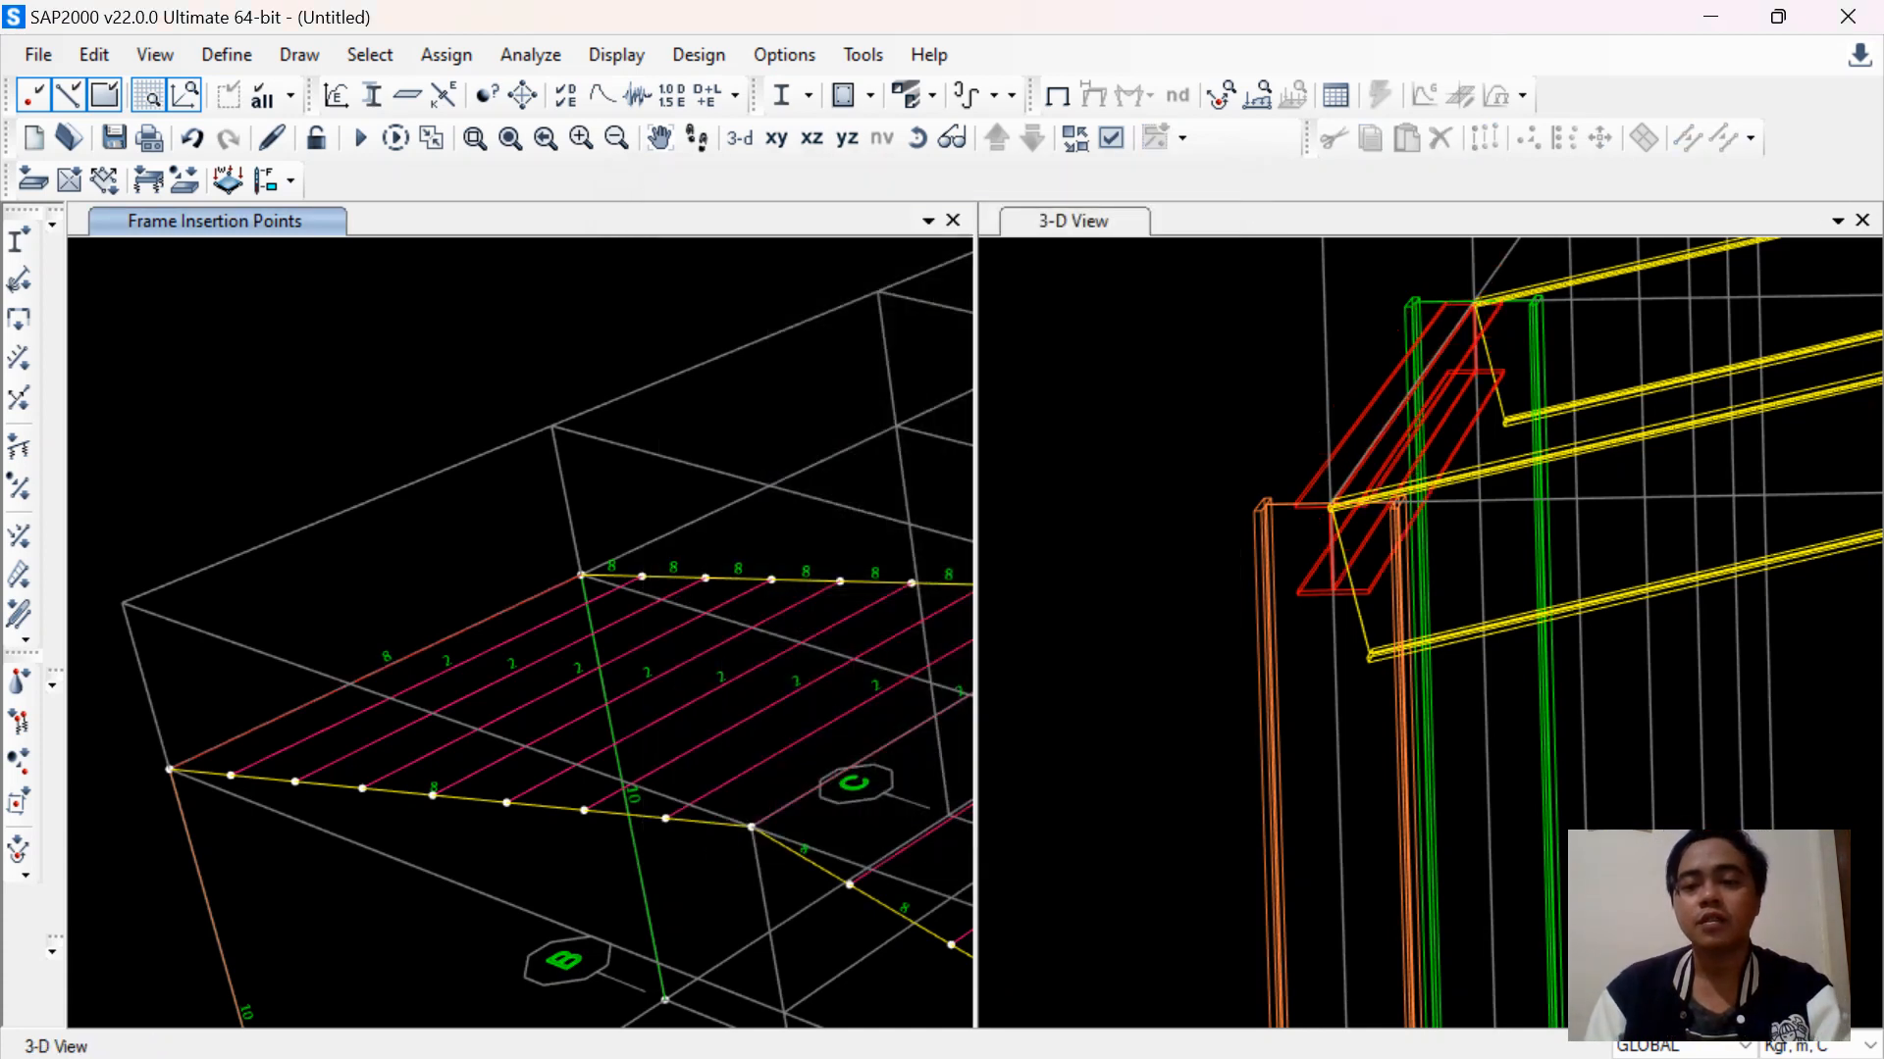
Inspect the eave corner with its column, regel beam, rafter and purlins in the extruded 3-D view
{"action": "scroll", "coordinate": [1236, 486], "scroll_direction": "down", "scroll_amount": 5}
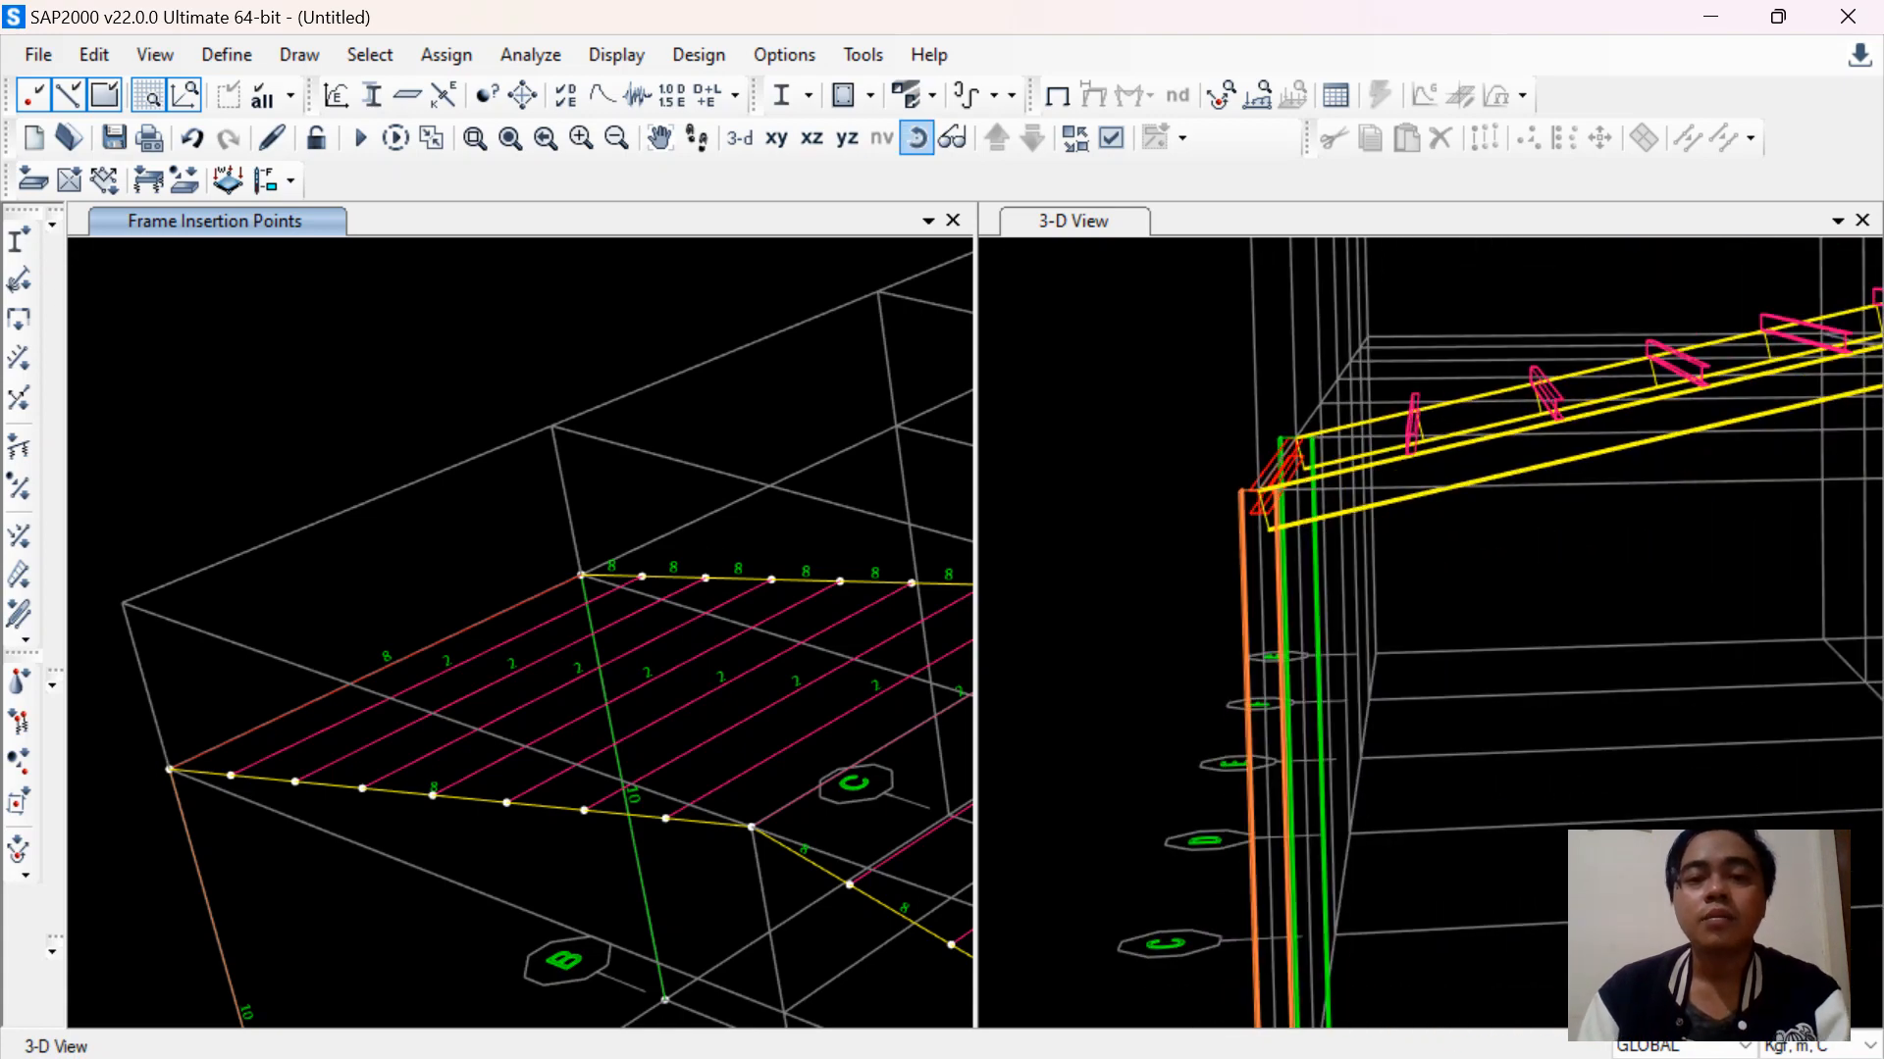
{"action": "left_click", "coordinate": [917, 138]}
{"action": "left_click_drag", "start_coordinate": [1422, 608], "coordinate": [1378, 574]}
{"action": "scroll", "coordinate": [1548, 403], "scroll_direction": "up", "scroll_amount": 5}
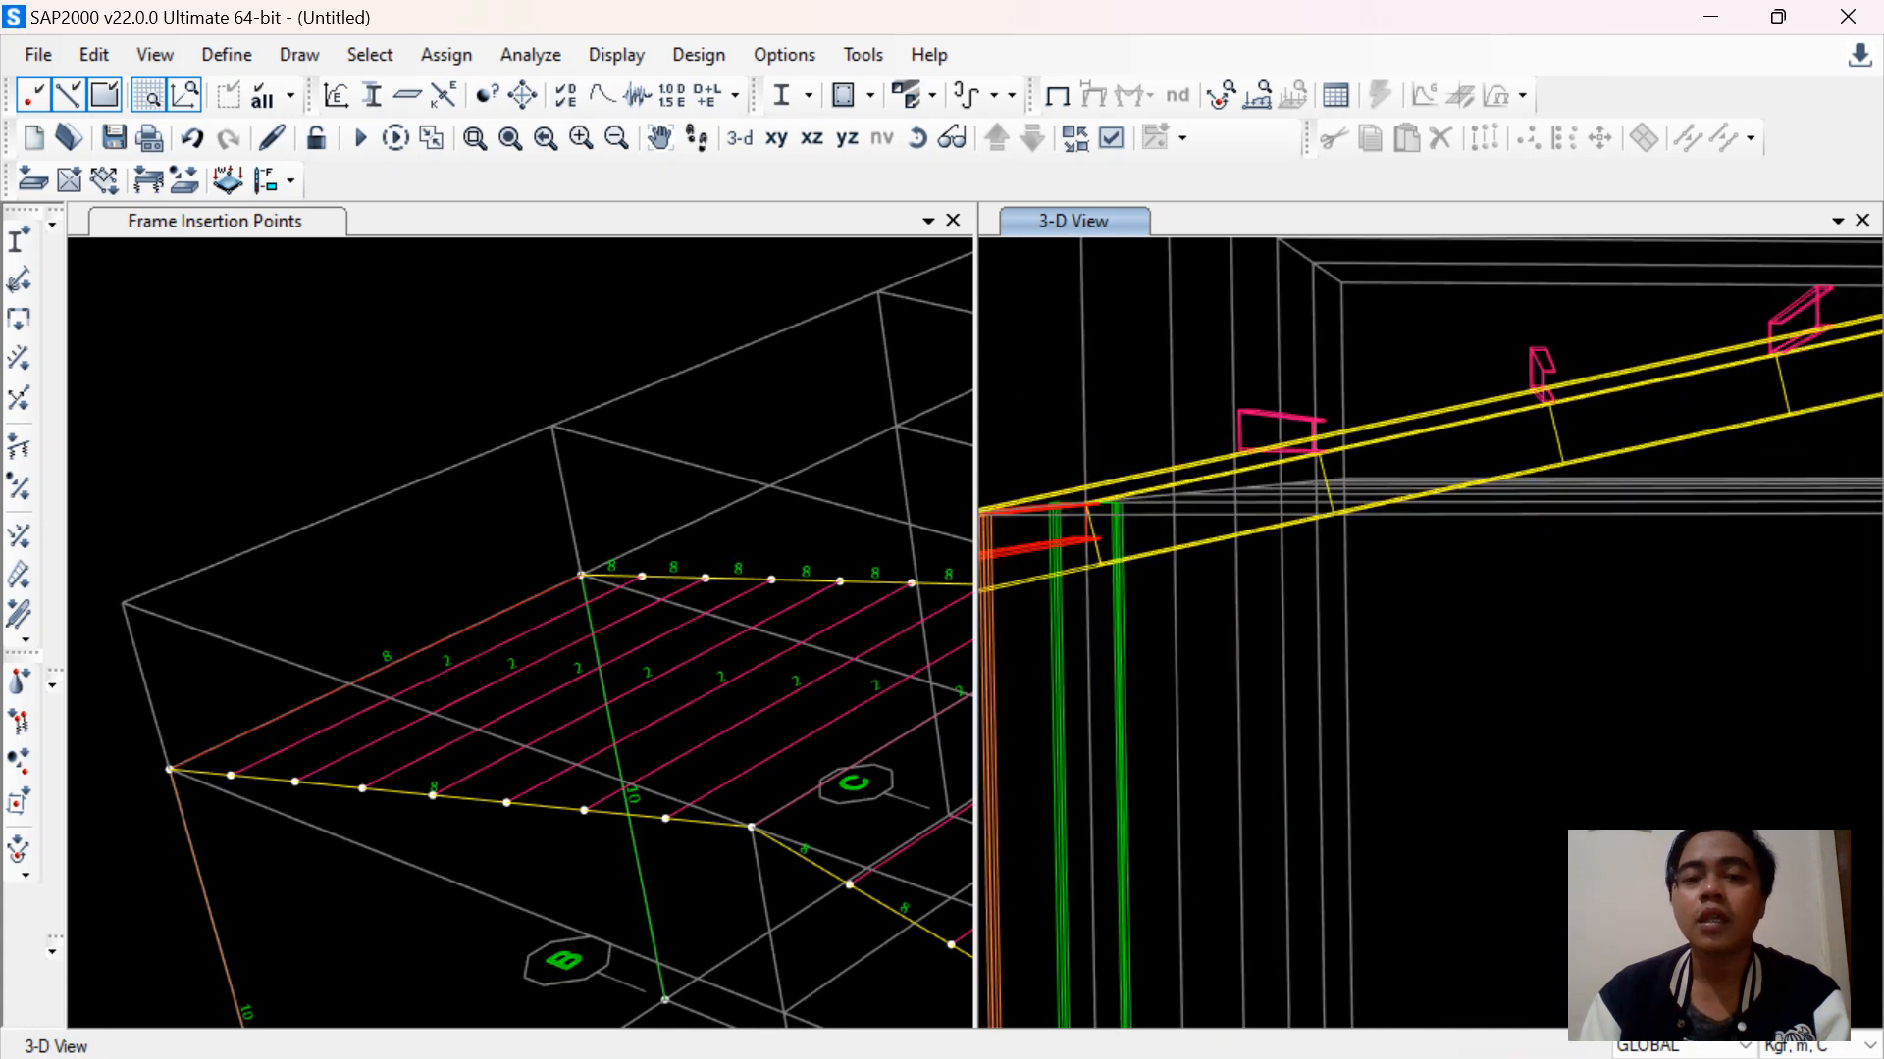
{"action": "left_click", "coordinate": [918, 139]}
{"action": "mouse_move", "coordinate": [1374, 579]}
{"action": "left_mouse_down"}
{"action": "mouse_move", "coordinate": [1407, 614]}
{"action": "mouse_move", "coordinate": [1374, 604]}
{"action": "left_mouse_up"}
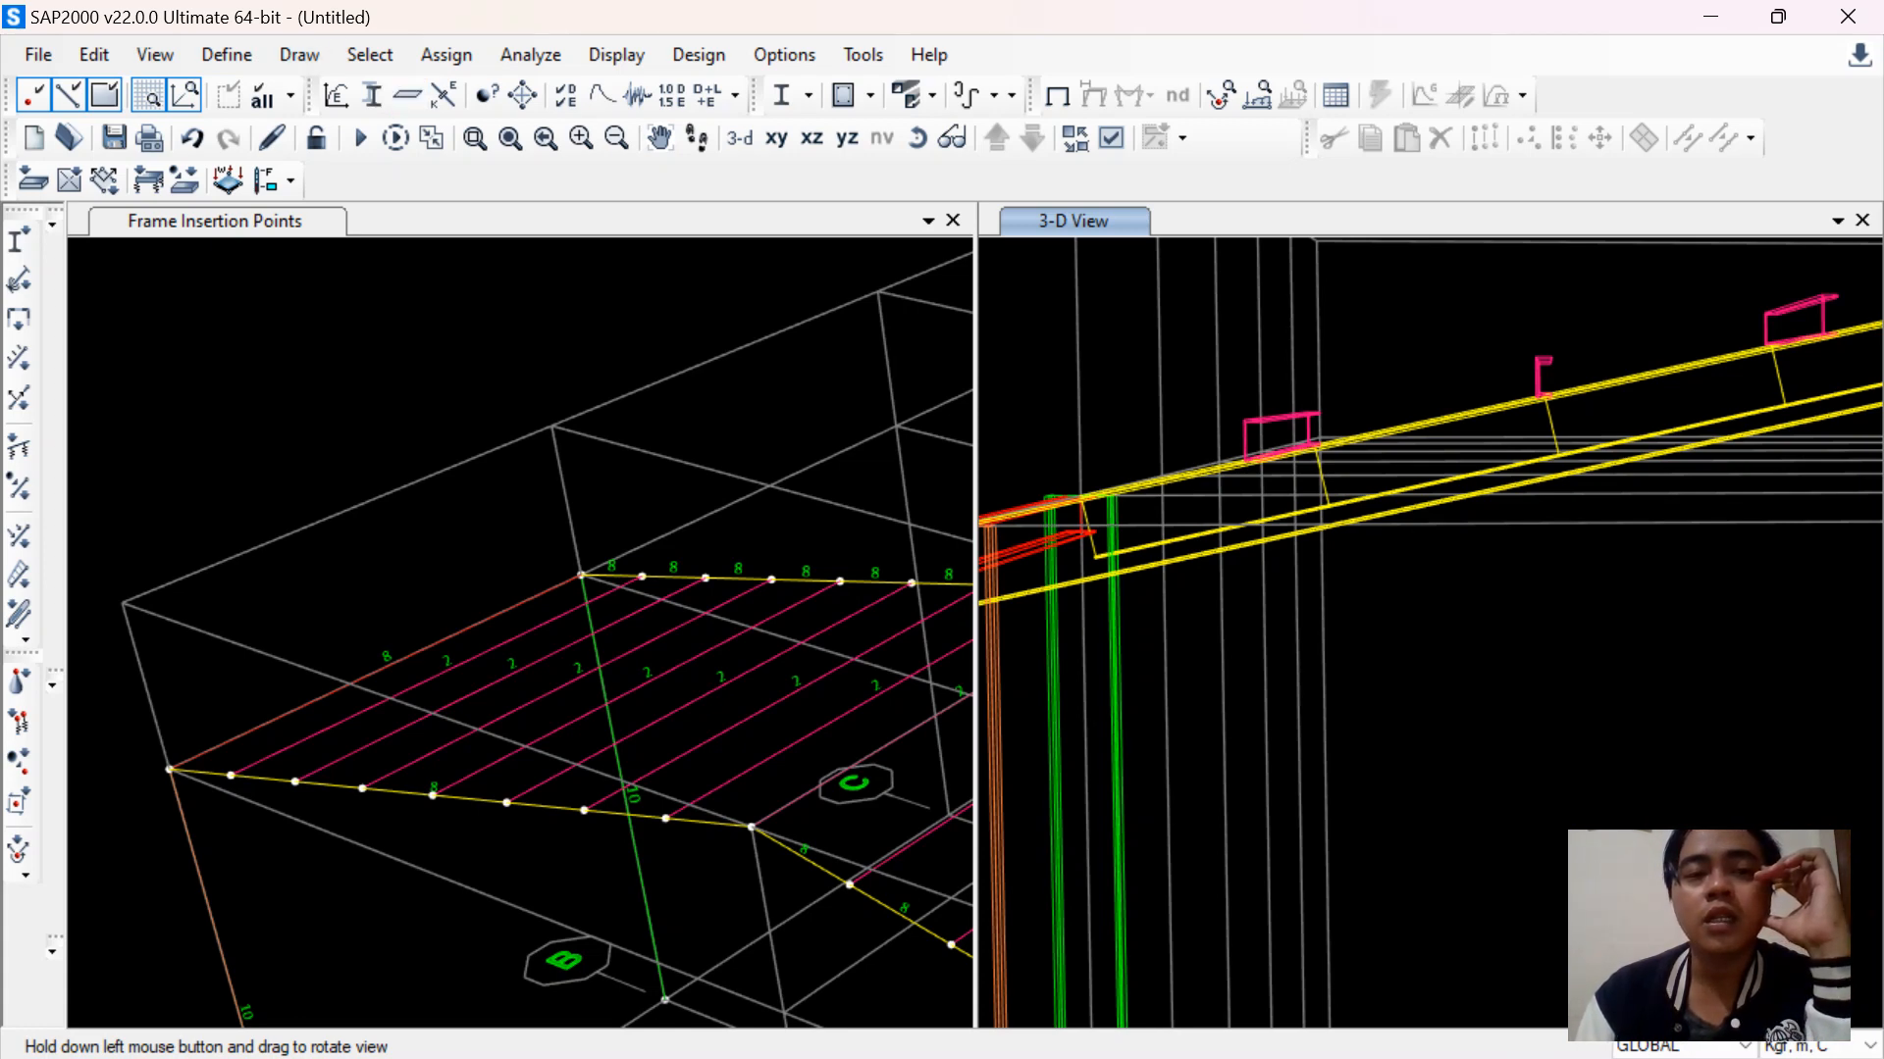
Select all UNP 180.70.8.11 (Gording) frames and set their local axes angle to 12 degrees from the default orientation
{"action": "left_click", "coordinate": [369, 54]}
{"action": "mouse_move", "coordinate": [442, 92]}
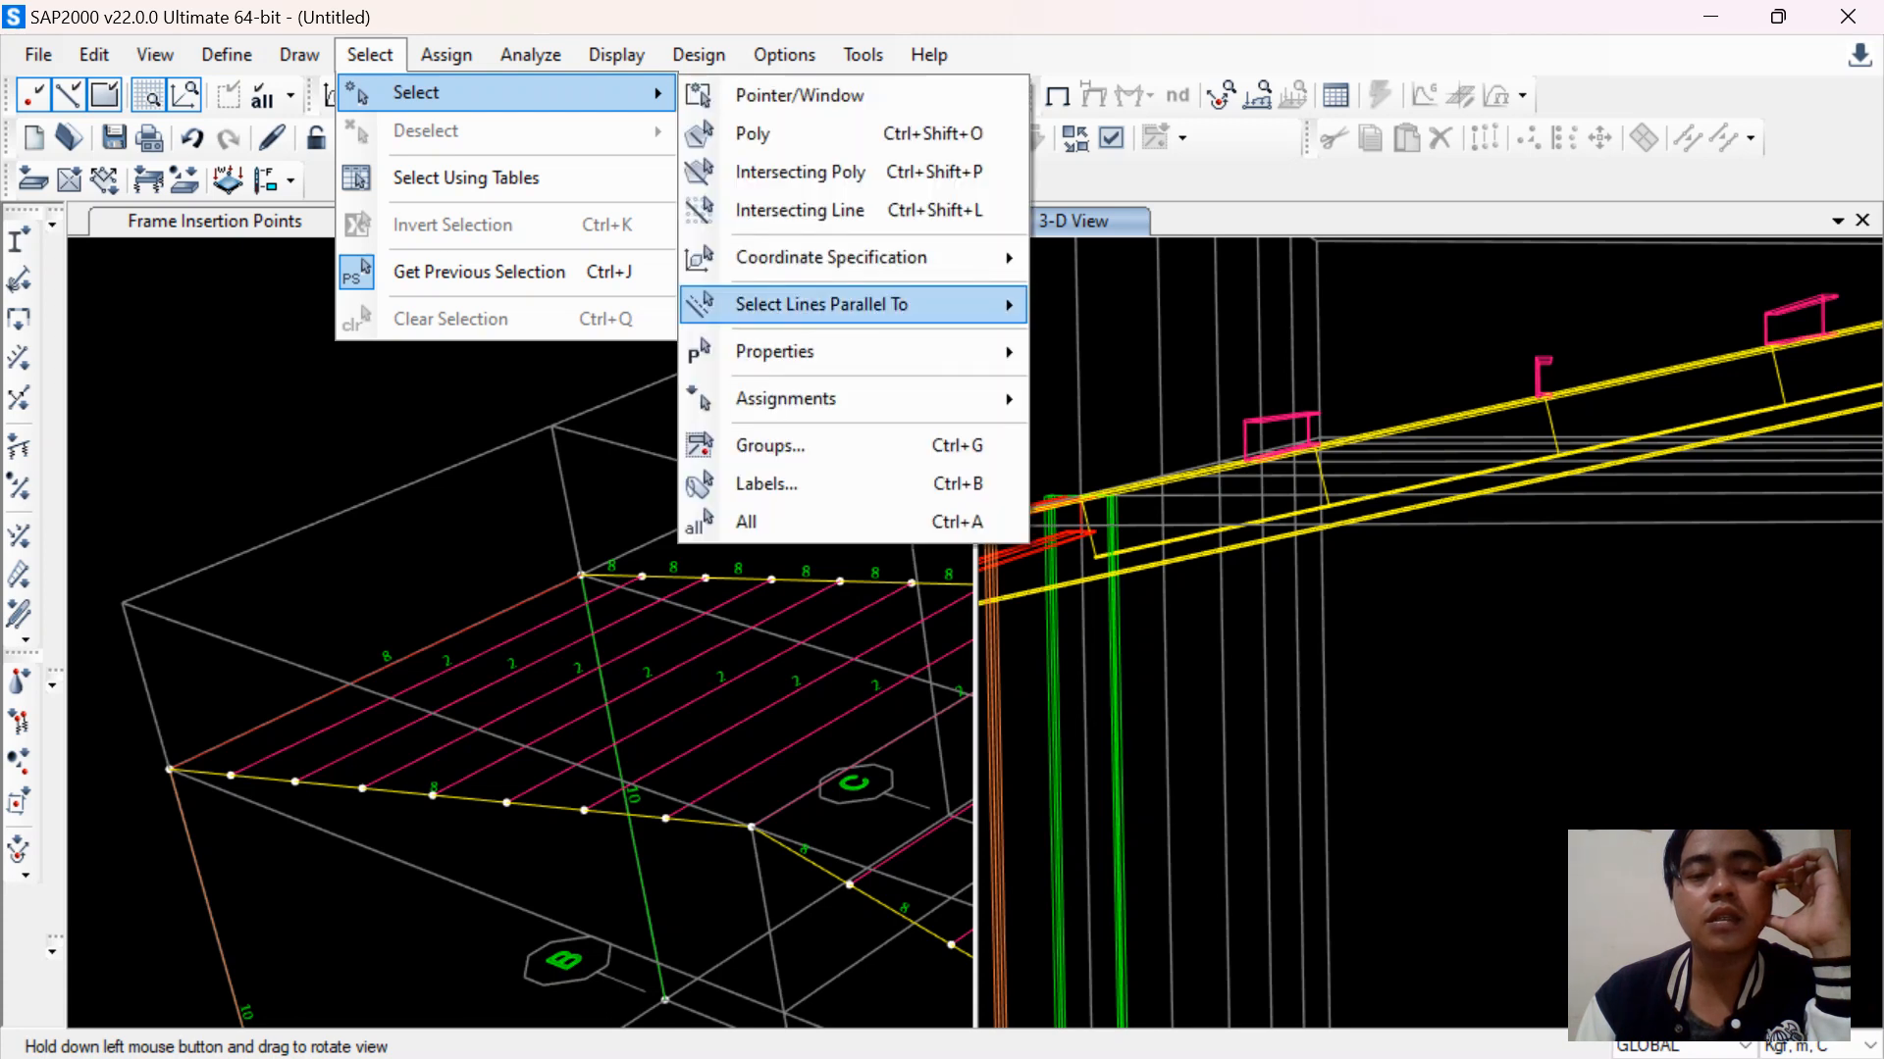
{"action": "mouse_move", "coordinate": [785, 352]}
{"action": "left_click", "coordinate": [1129, 393]}
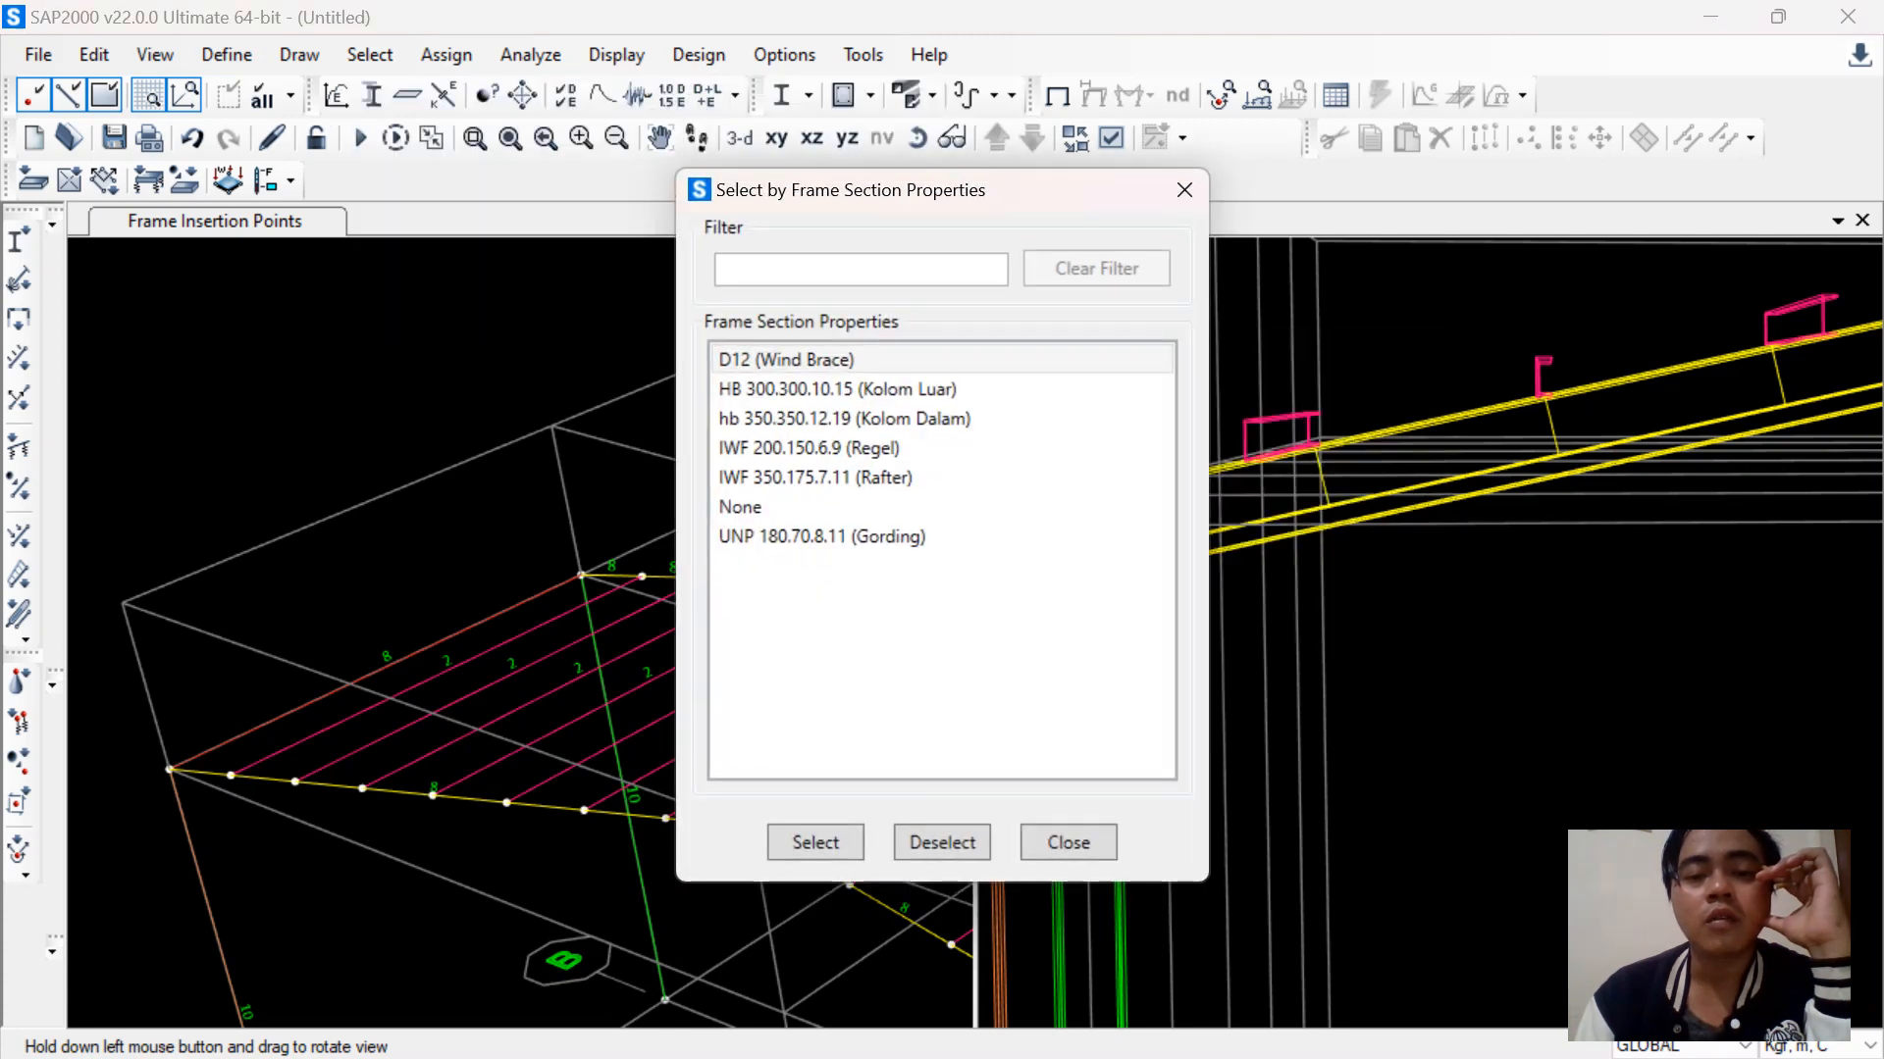
{"action": "left_click", "coordinate": [822, 536]}
{"action": "left_click", "coordinate": [815, 842]}
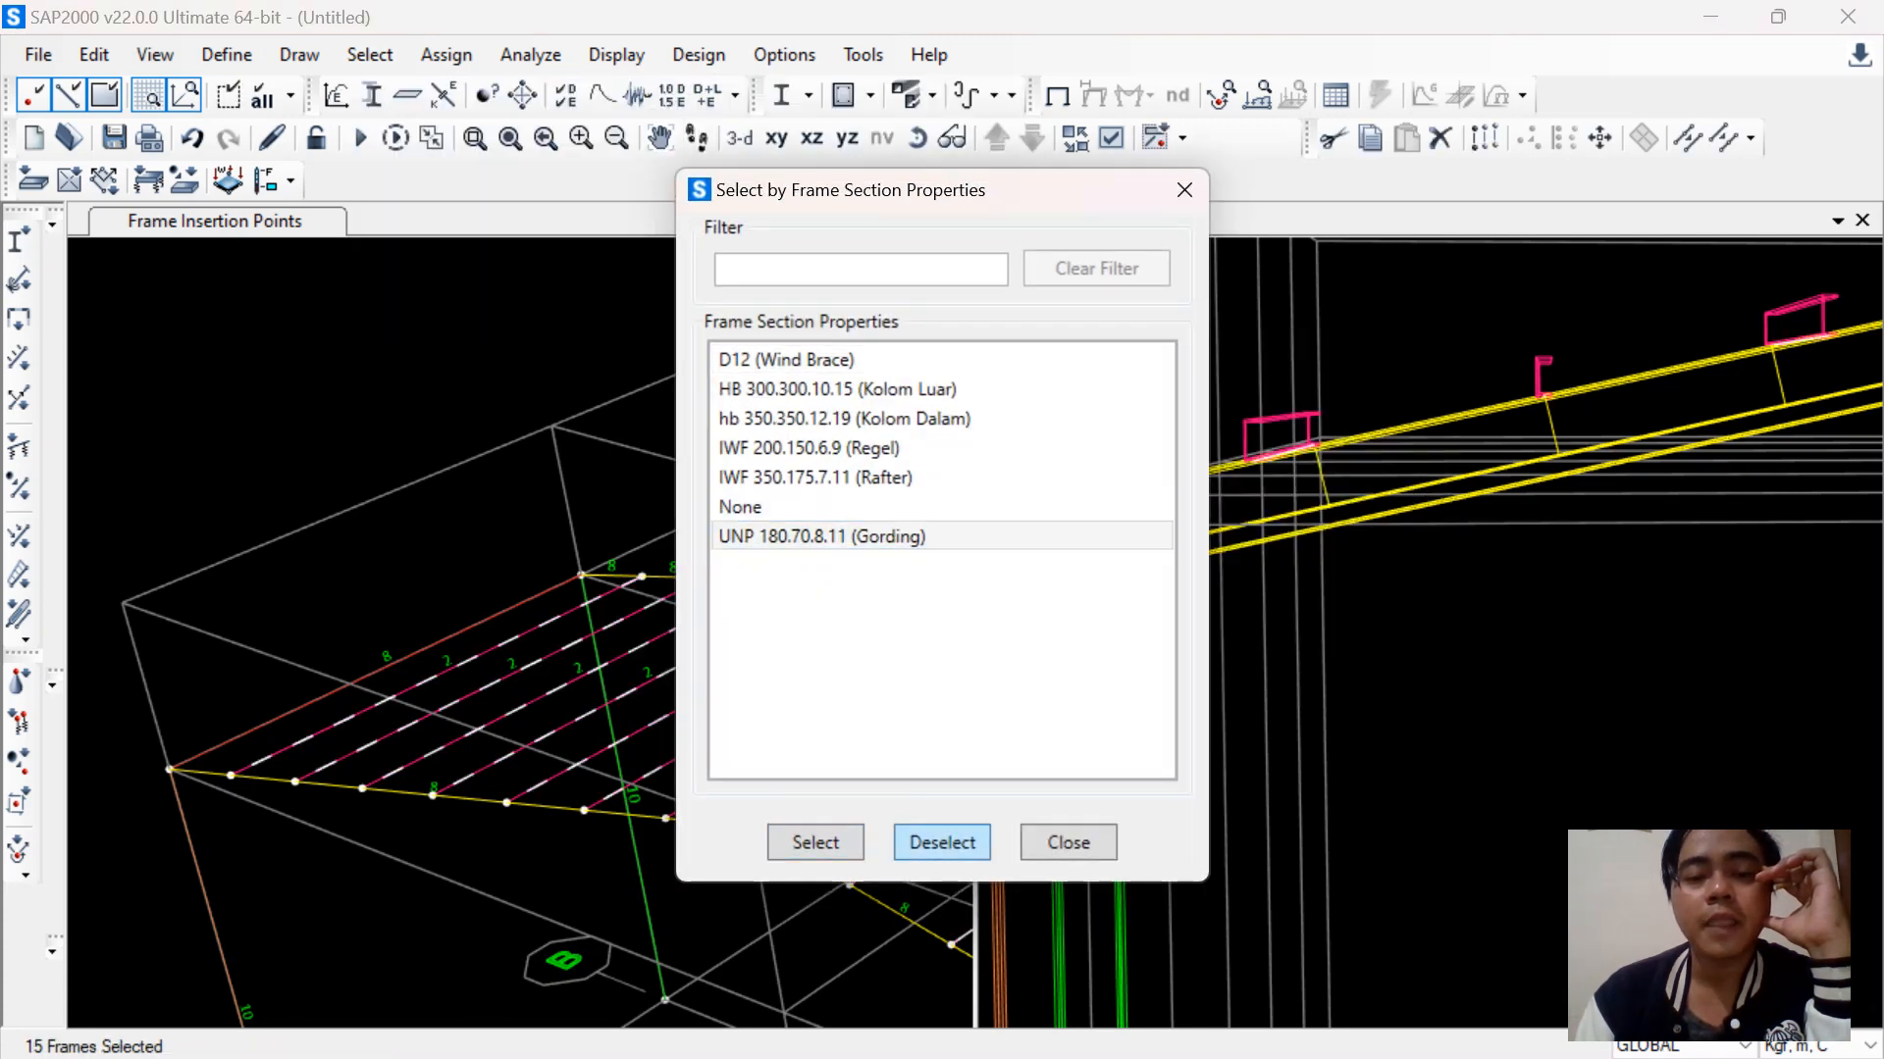
{"action": "left_click", "coordinate": [1068, 841]}
{"action": "left_click", "coordinate": [446, 54]}
{"action": "mouse_move", "coordinate": [490, 131]}
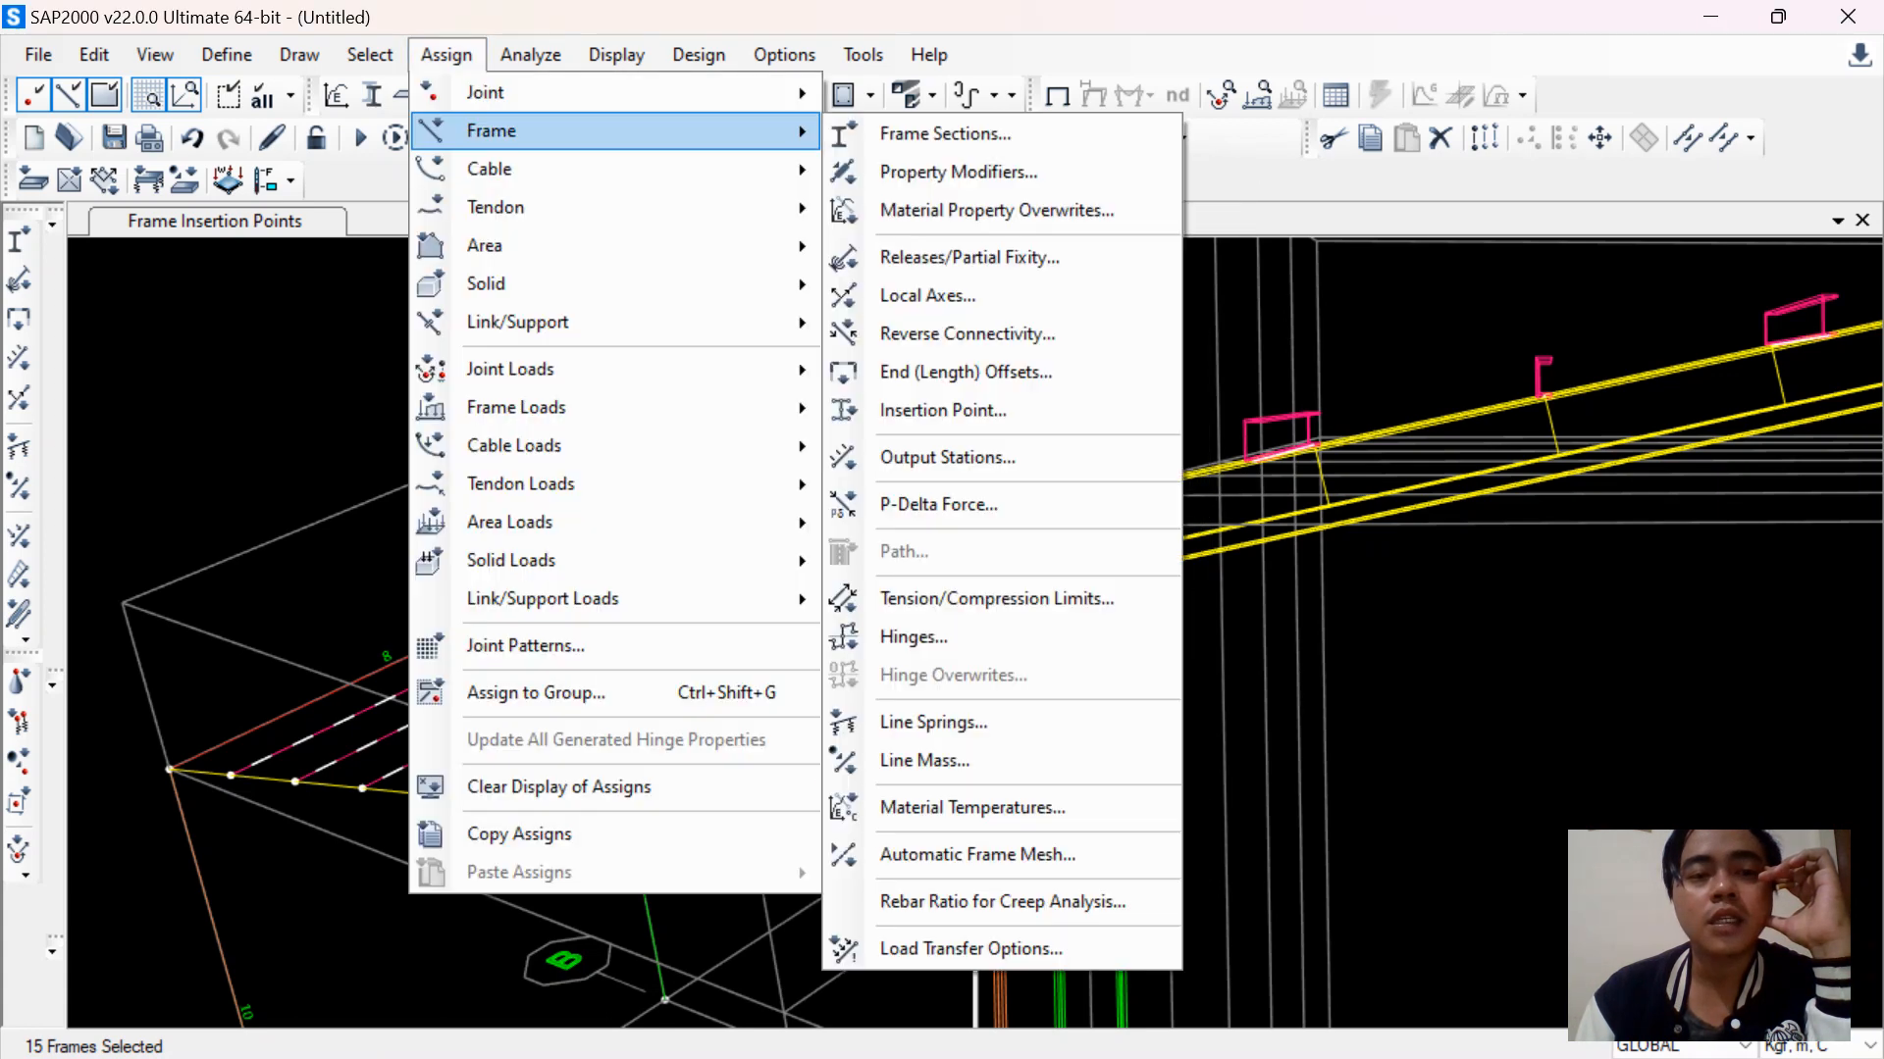
{"action": "left_click", "coordinate": [927, 295]}
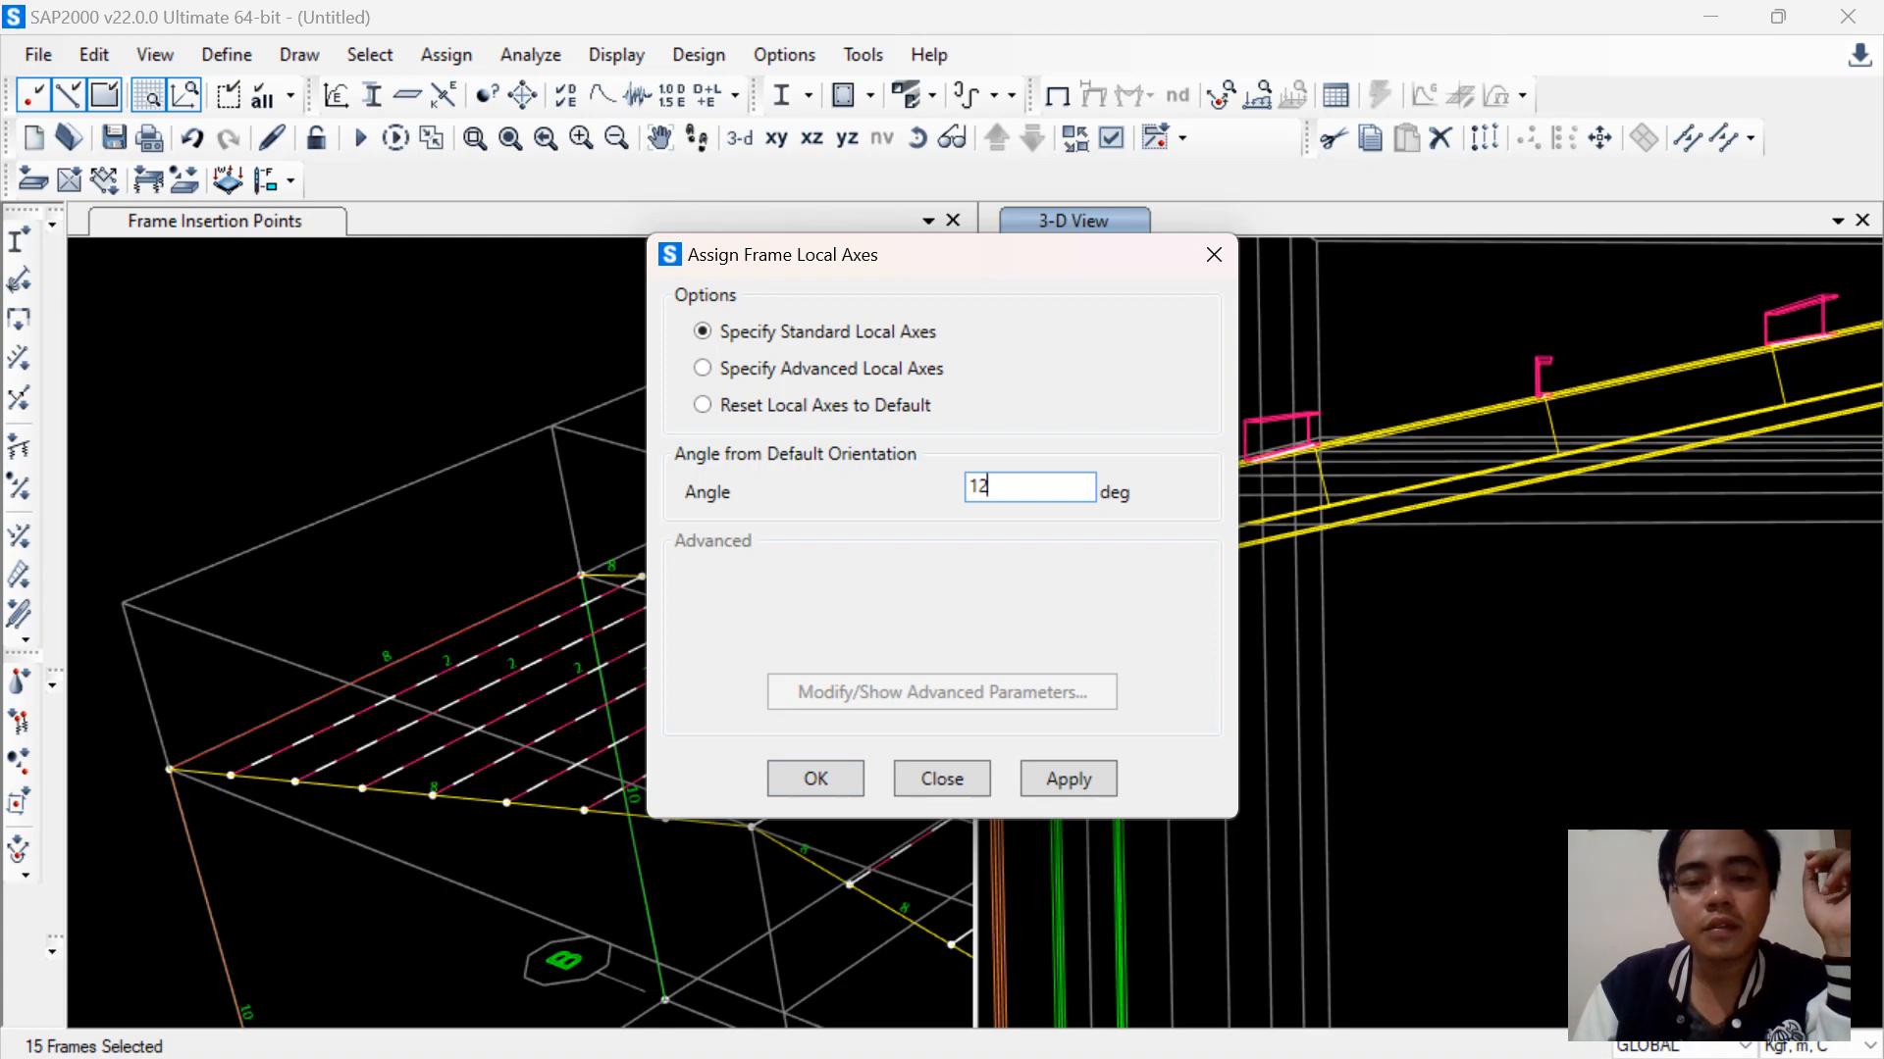
{"action": "left_click", "coordinate": [815, 779]}
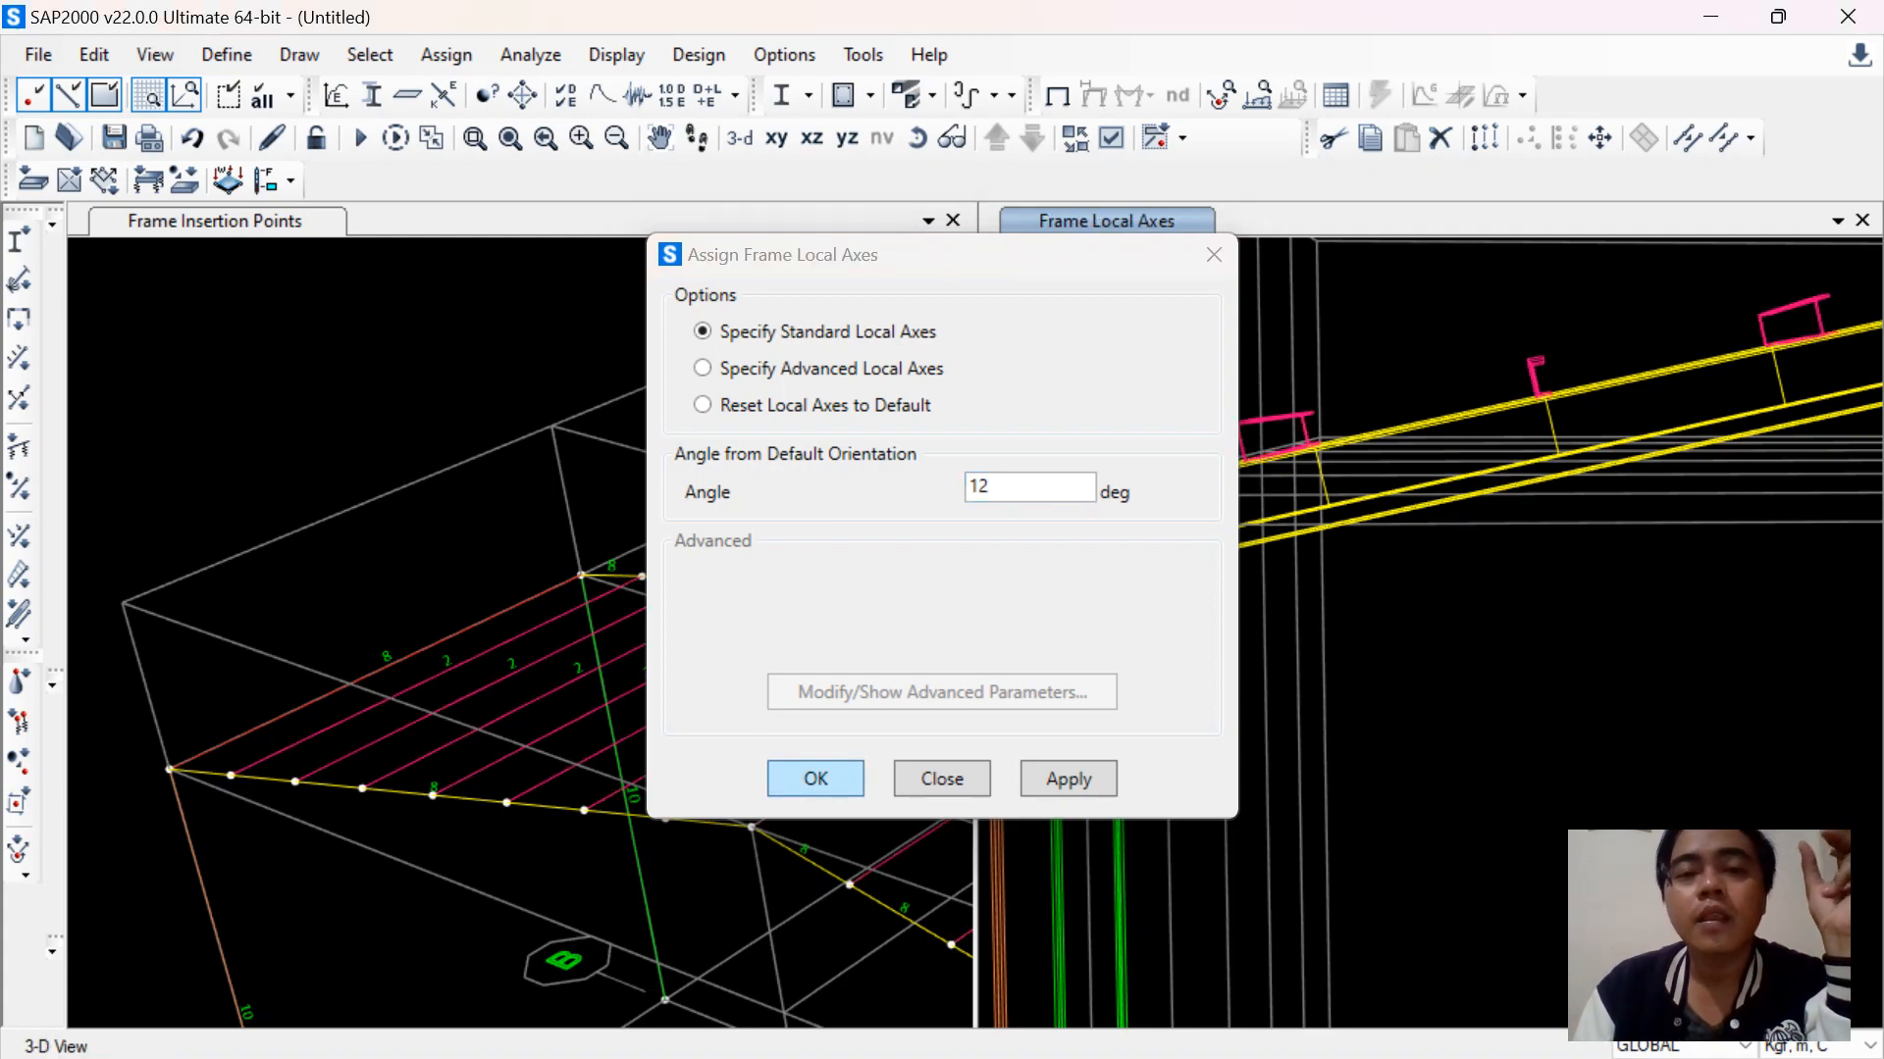
Examine how the rotated purlins sit along both roof slopes on the rafters in the extruded 3-D view
{"action": "left_click", "coordinate": [918, 137]}
{"action": "left_click_drag", "start_coordinate": [1412, 627], "coordinate": [1510, 569]}
{"action": "scroll", "coordinate": [1547, 389], "scroll_direction": "up", "scroll_amount": 7}
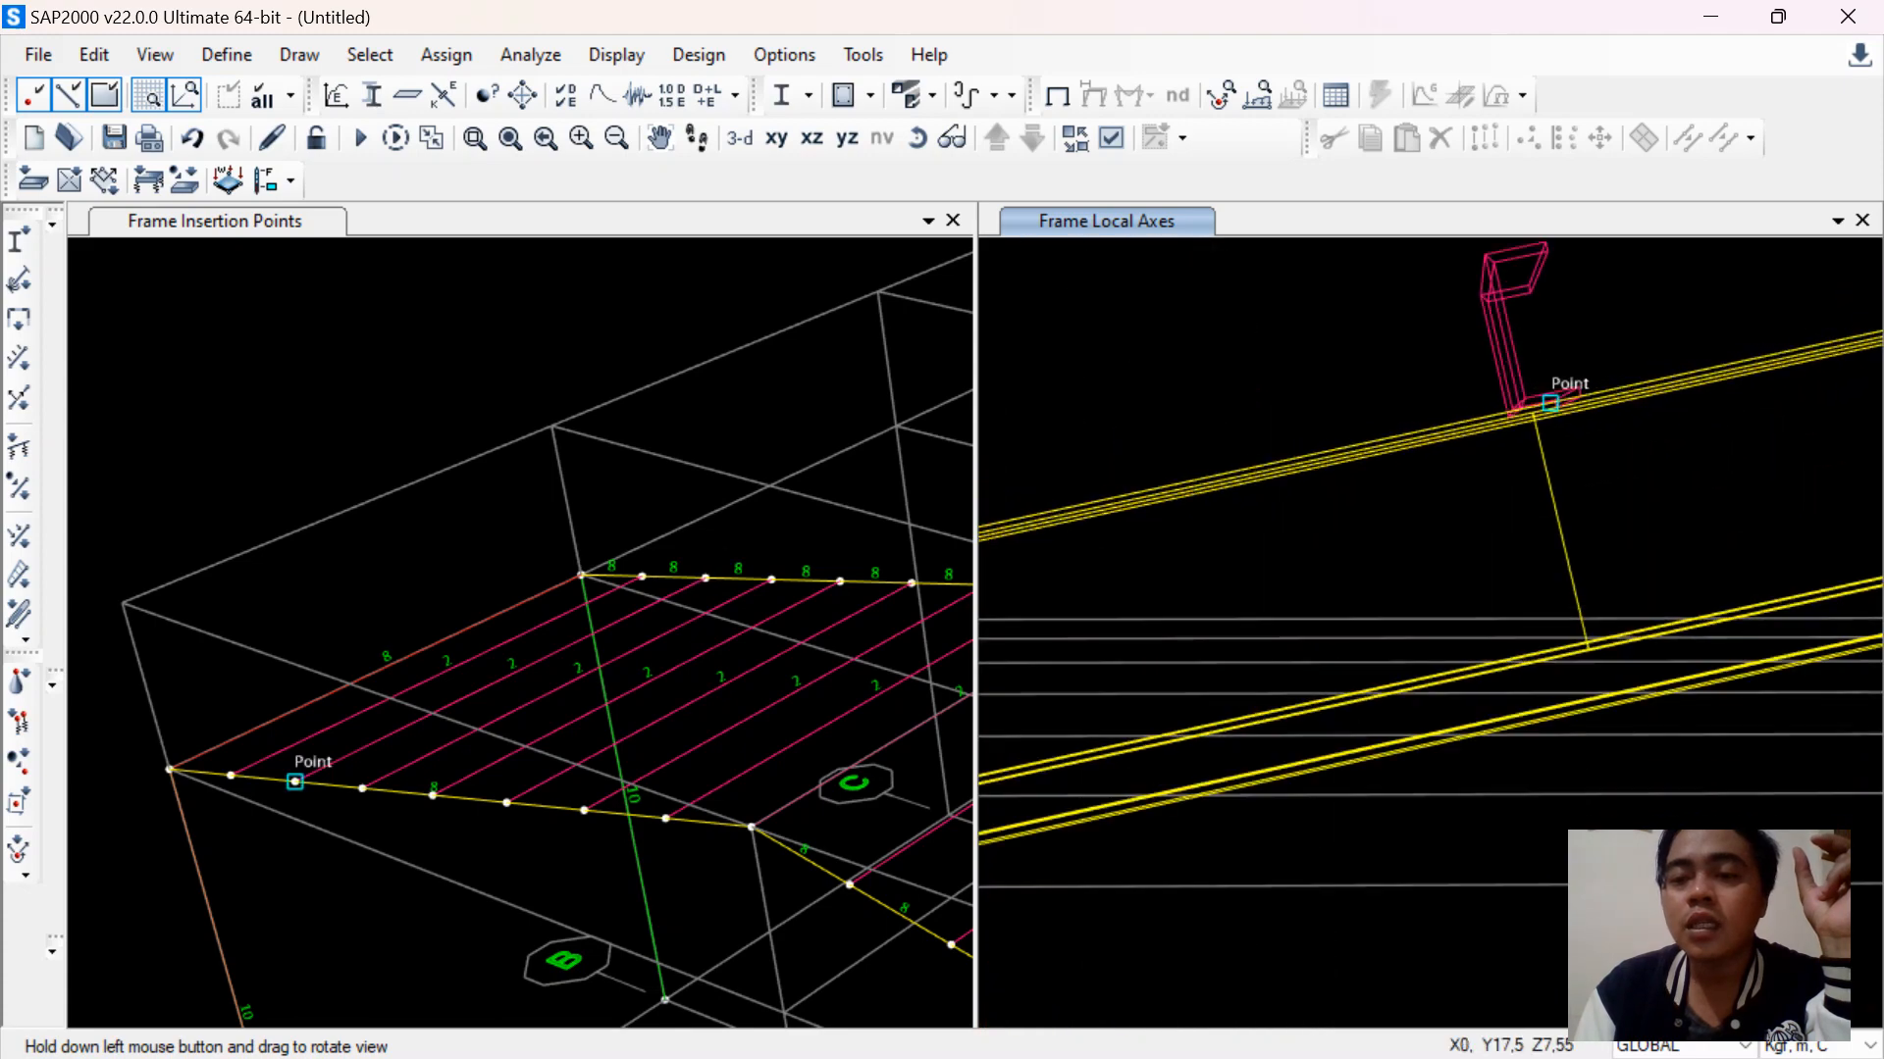
{"action": "scroll", "coordinate": [1503, 429], "scroll_direction": "down", "scroll_amount": 3}
{"action": "left_click", "coordinate": [918, 138]}
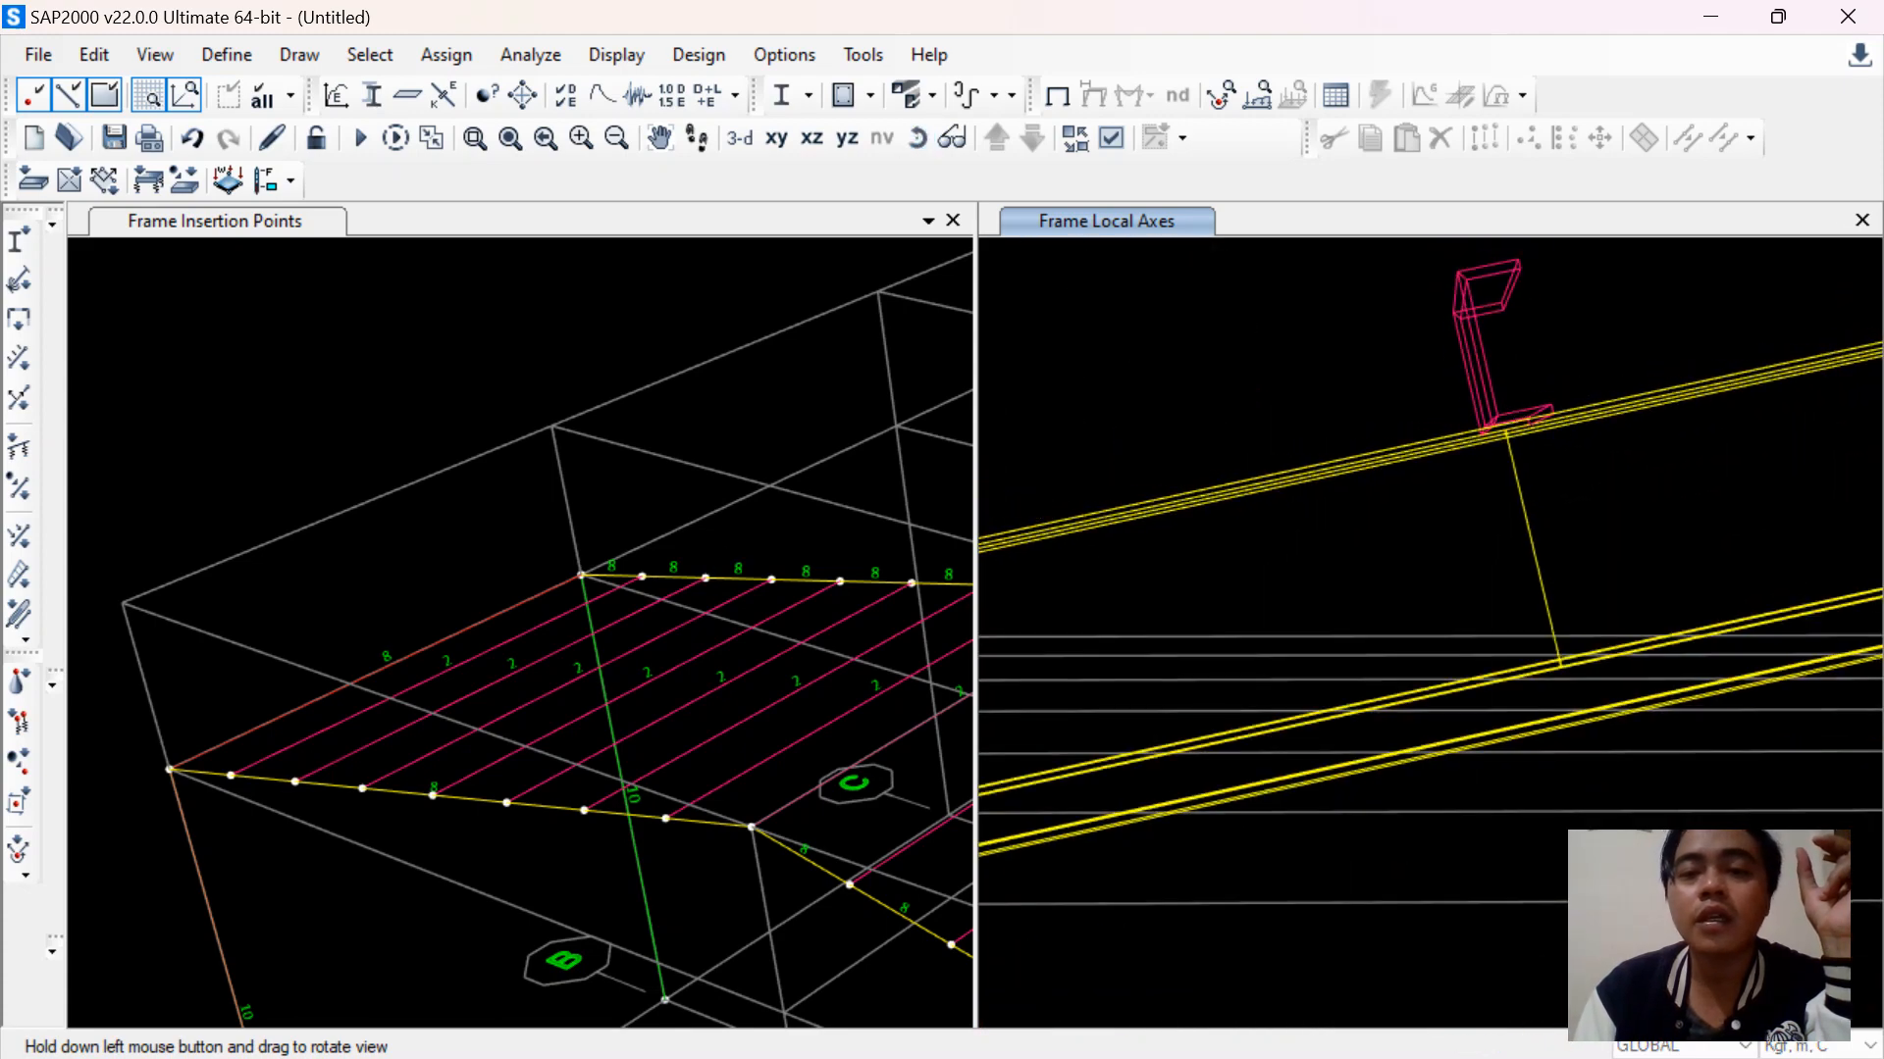
{"action": "left_click_drag", "start_coordinate": [1452, 569], "coordinate": [1440, 713]}
{"action": "scroll", "coordinate": [1260, 591], "scroll_direction": "down", "scroll_amount": 7}
{"action": "left_click_drag", "start_coordinate": [1254, 592], "coordinate": [1521, 596]}
{"action": "left_click", "coordinate": [917, 137]}
{"action": "left_click_drag", "start_coordinate": [1393, 589], "coordinate": [1258, 597]}
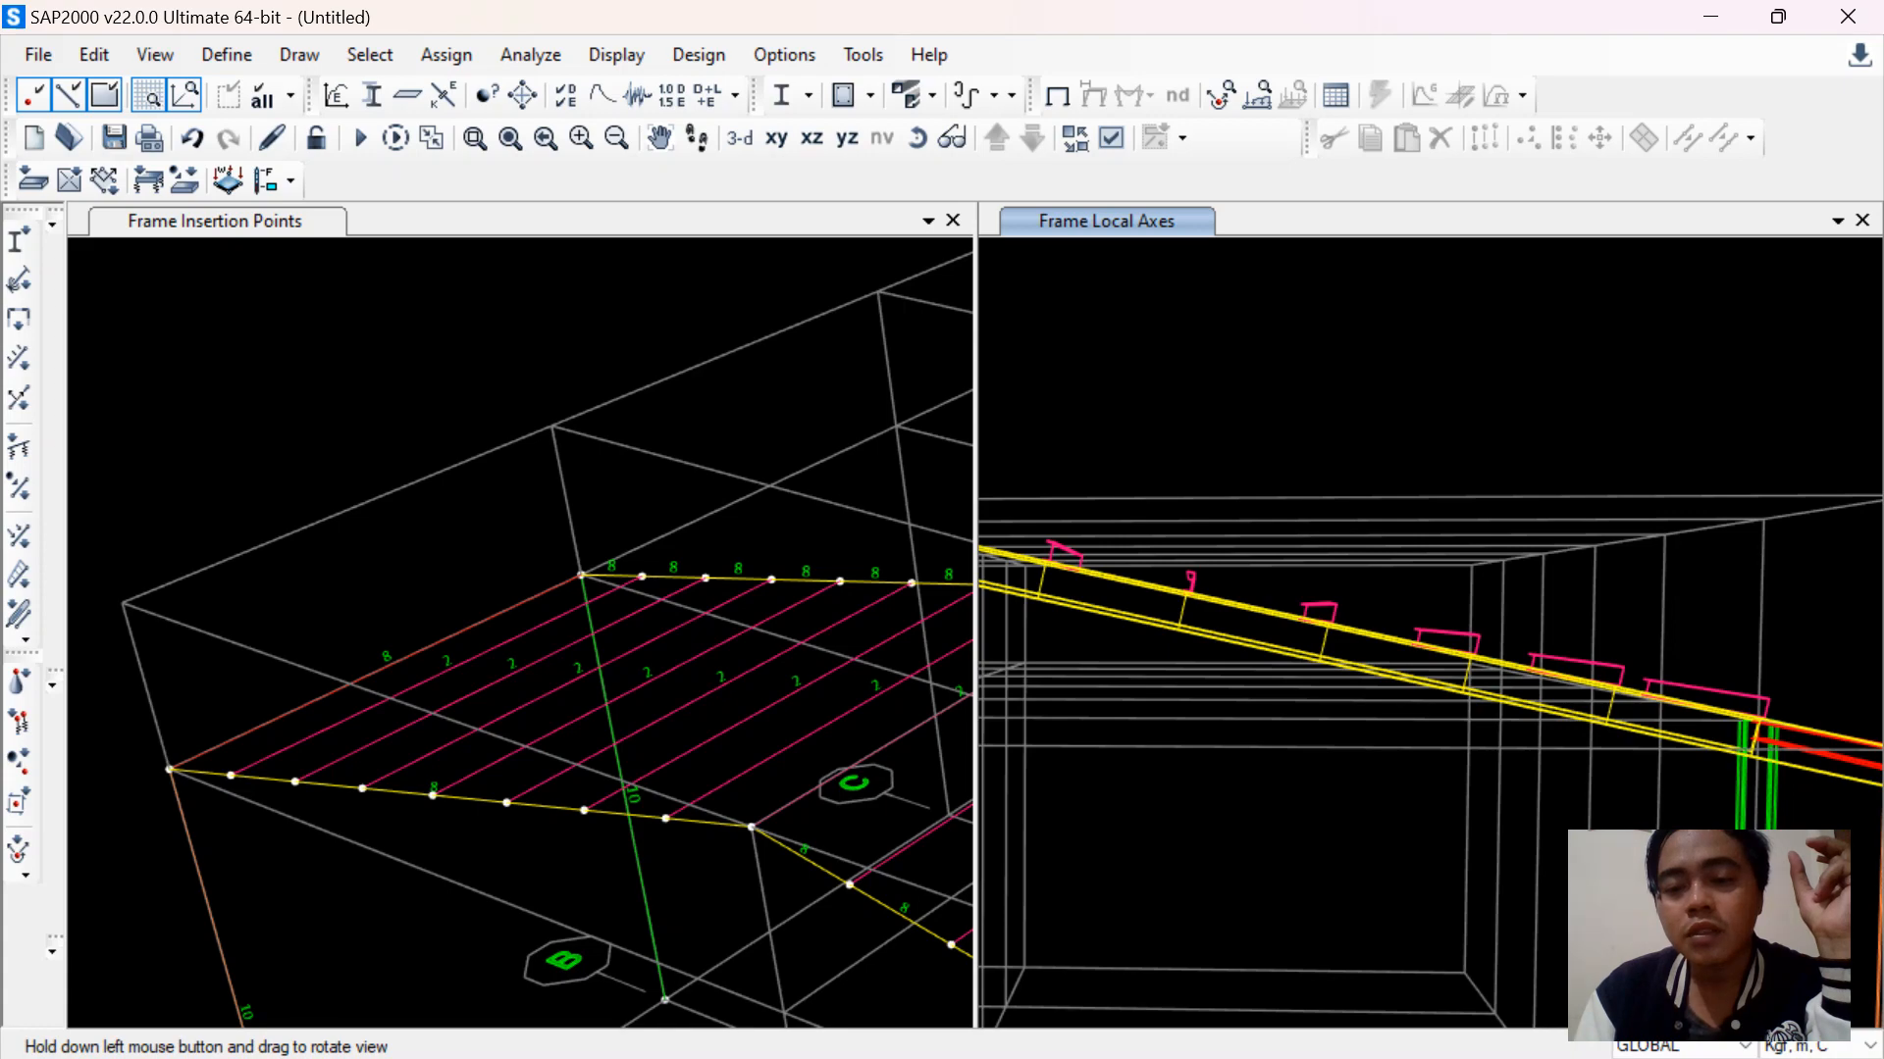
{"action": "scroll", "coordinate": [1196, 579], "scroll_direction": "up", "scroll_amount": 9}
{"action": "scroll", "coordinate": [1134, 538], "scroll_direction": "down", "scroll_amount": 6}
{"action": "left_click", "coordinate": [917, 137]}
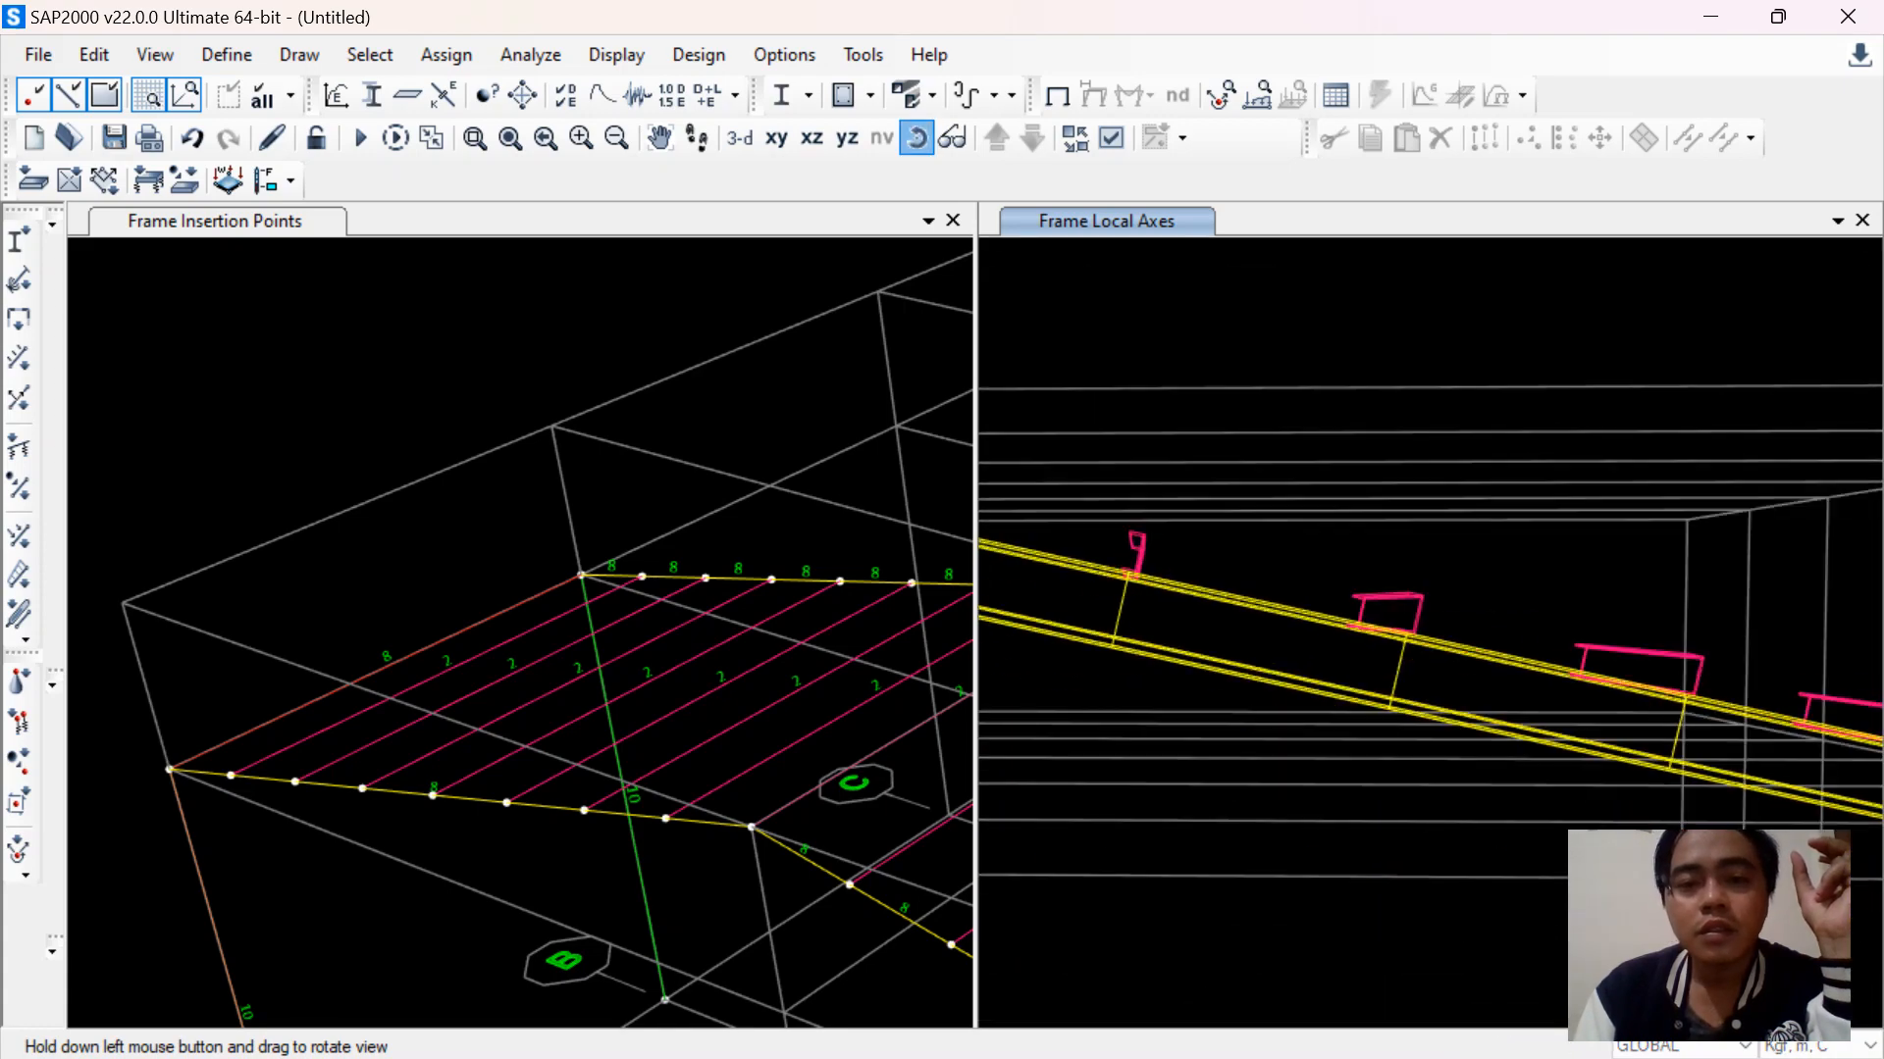
{"action": "left_click_drag", "start_coordinate": [1226, 441], "coordinate": [1230, 569]}
Check how the rafter is divided between purlins by selecting several individual segments, and clear the selection
{"action": "left_click", "coordinate": [415, 404]}
{"action": "scroll", "coordinate": [415, 404], "scroll_direction": "down", "scroll_amount": 3}
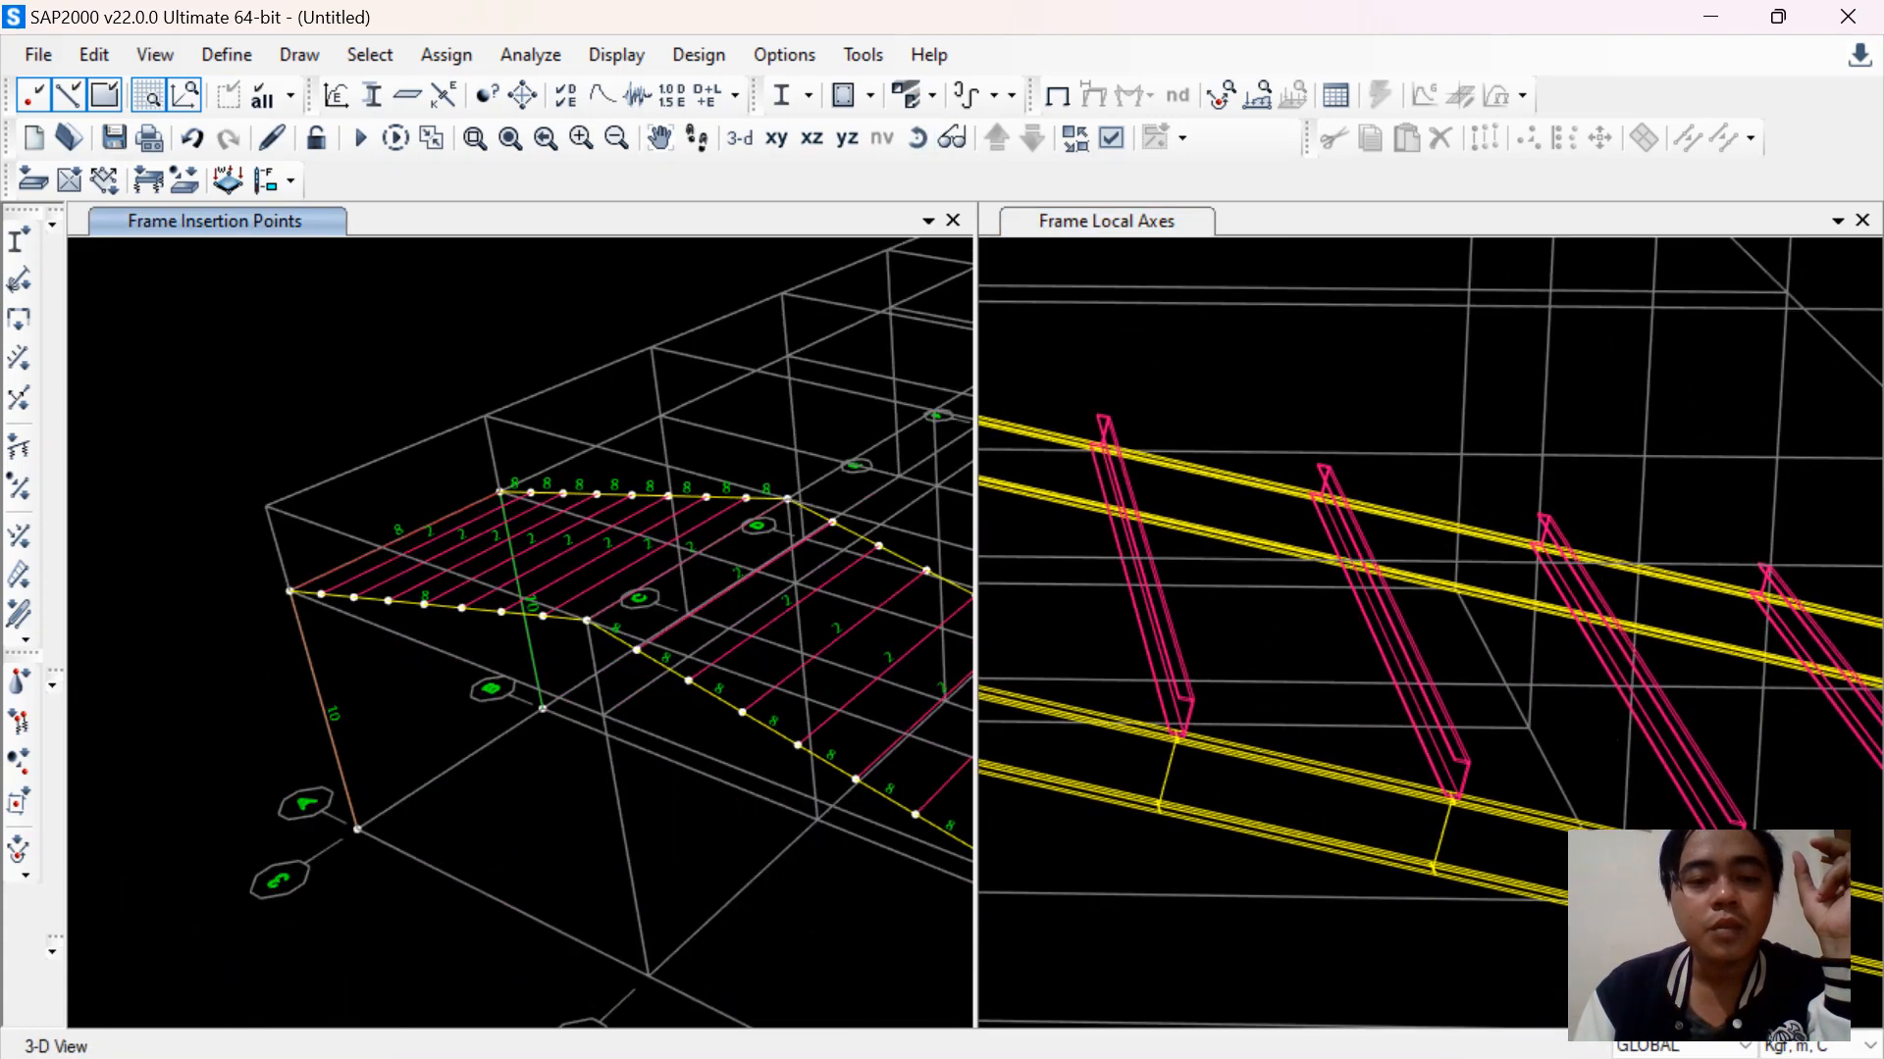
{"action": "scroll", "coordinate": [690, 690], "scroll_direction": "up", "scroll_amount": 6}
{"action": "left_click", "coordinate": [633, 588]}
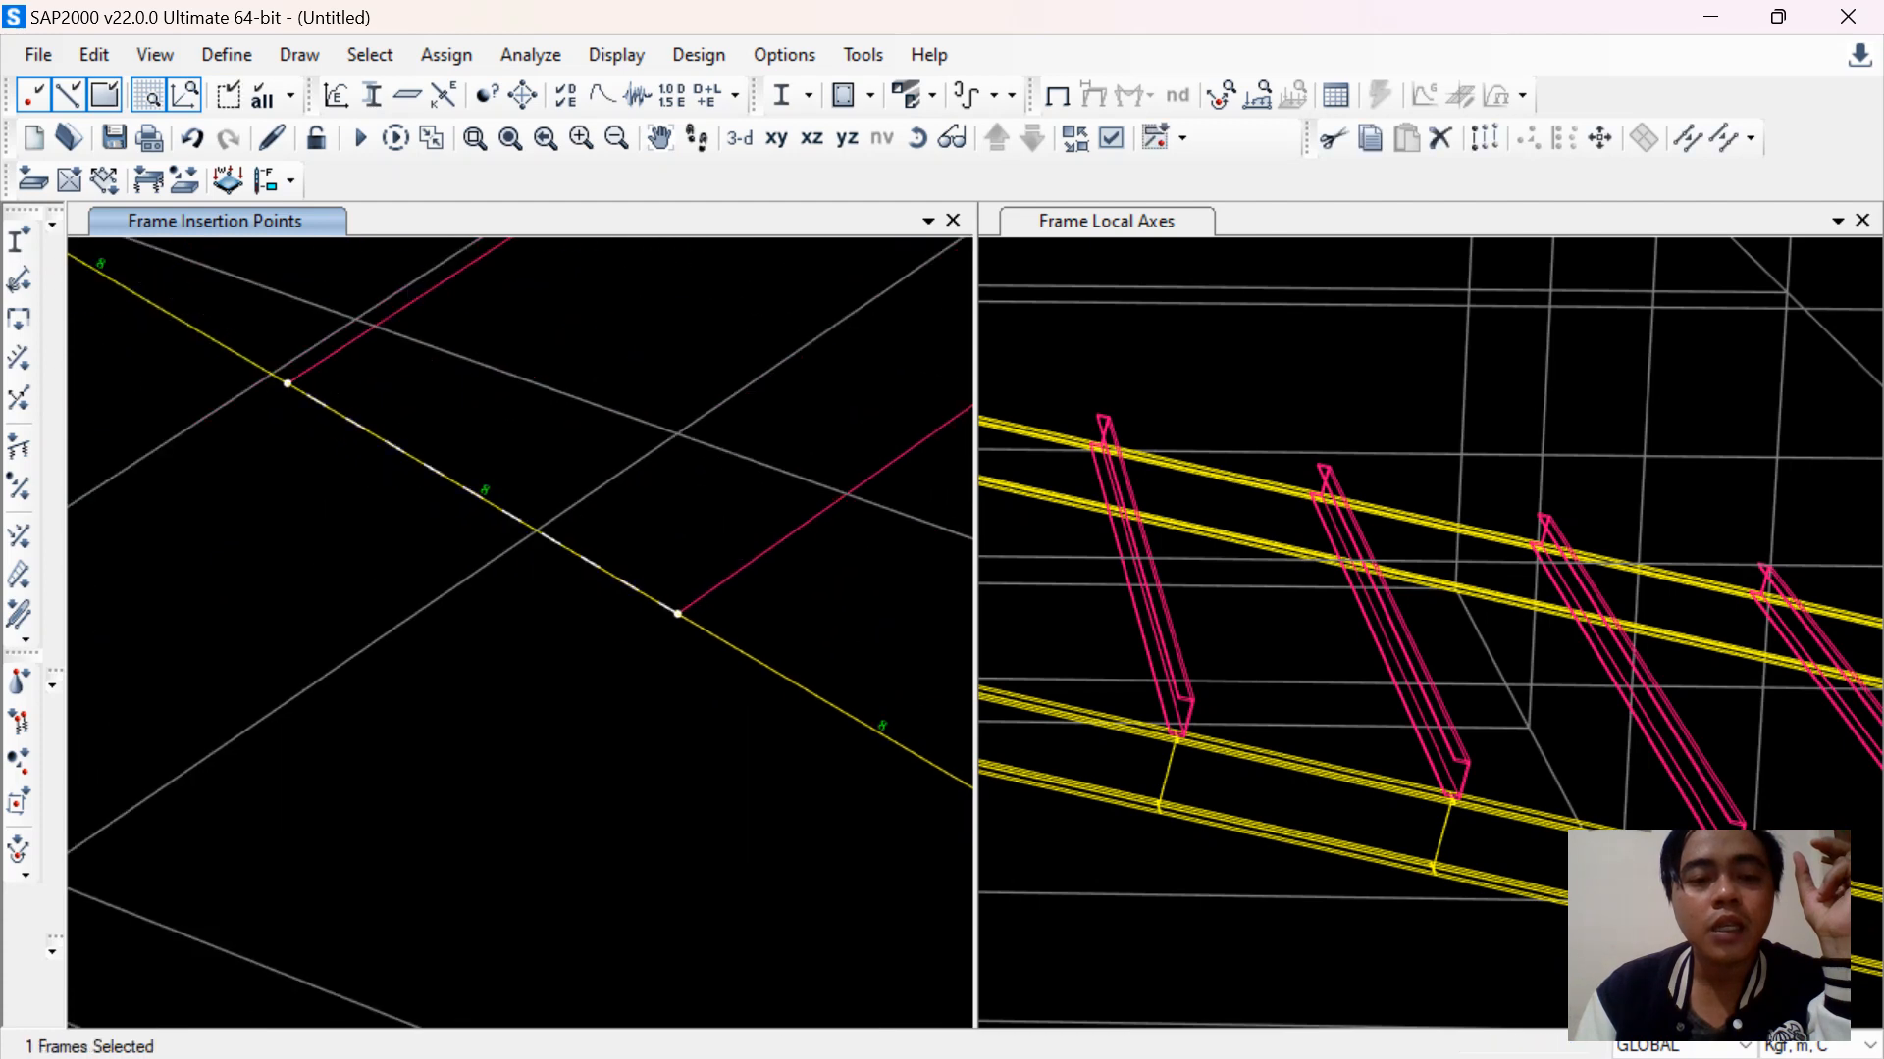
{"action": "scroll", "coordinate": [637, 648], "scroll_direction": "down", "scroll_amount": 2}
{"action": "scroll", "coordinate": [647, 650], "scroll_direction": "down", "scroll_amount": 4}
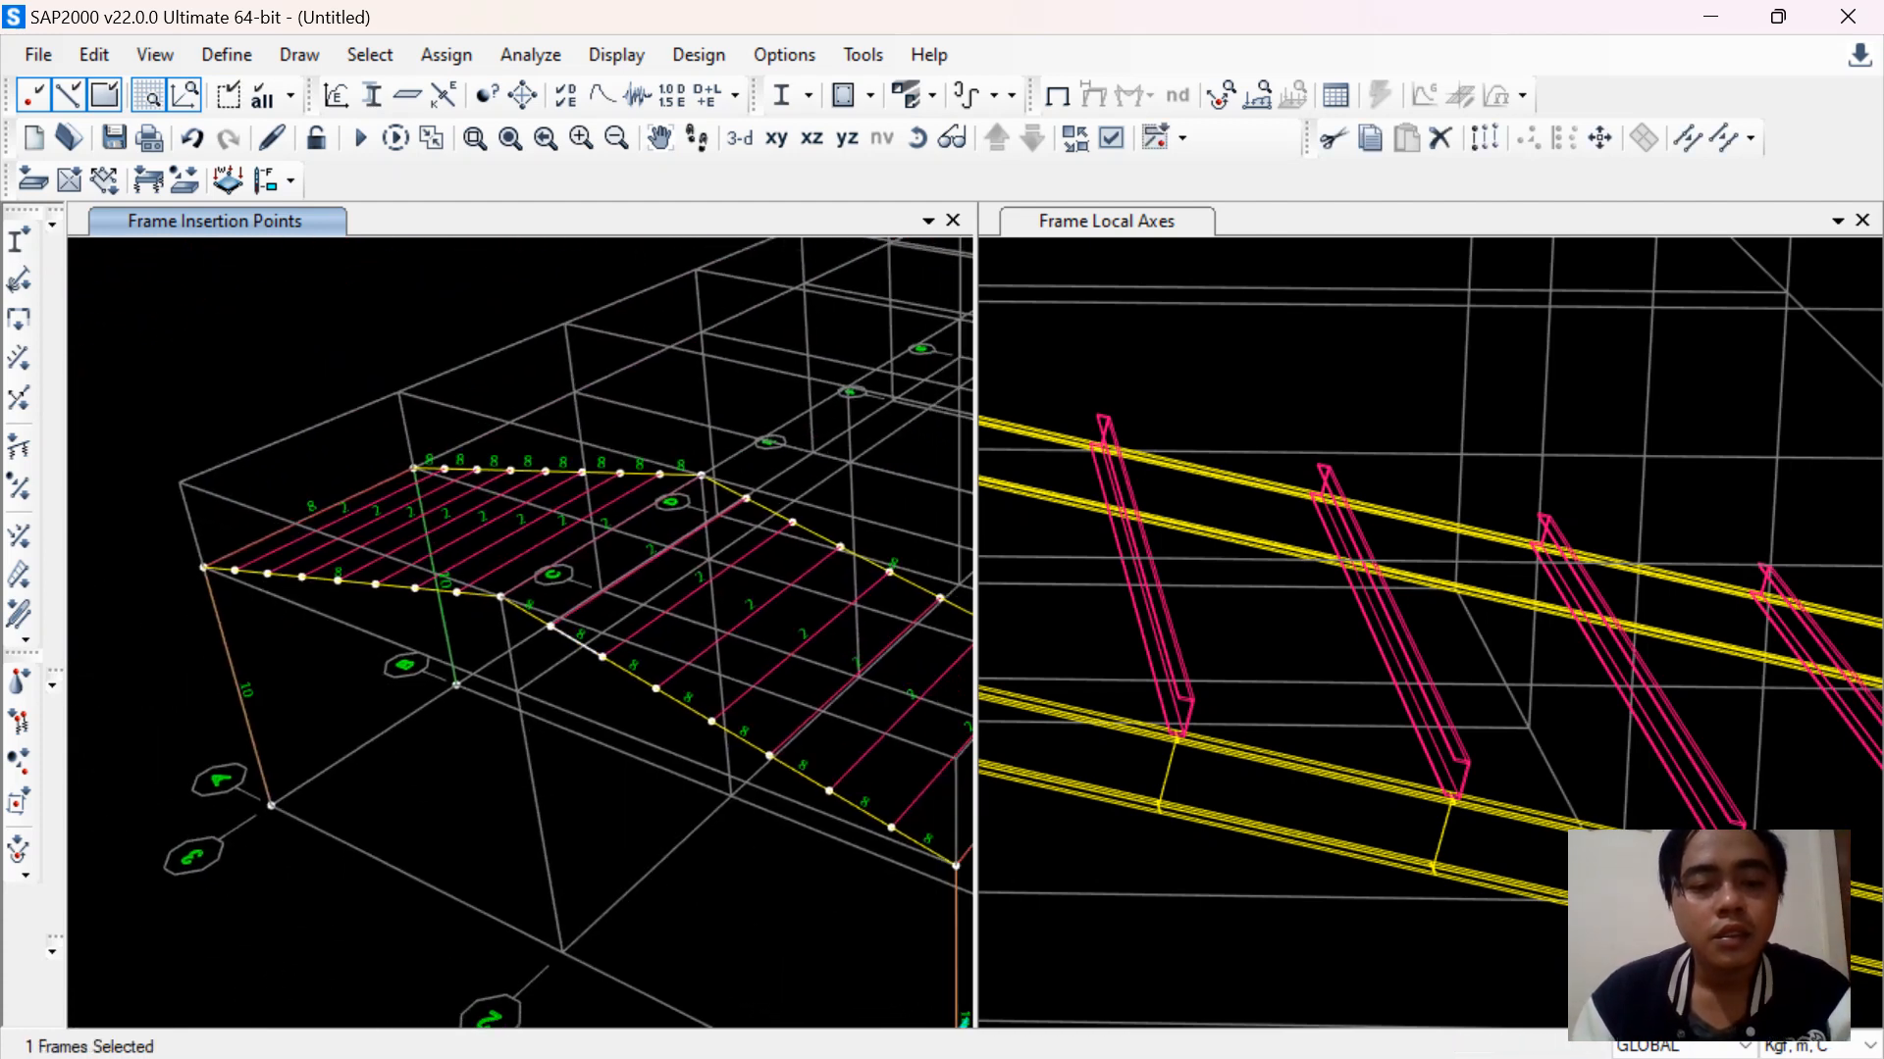
{"action": "left_click", "coordinate": [629, 673]}
{"action": "left_click", "coordinate": [684, 705]}
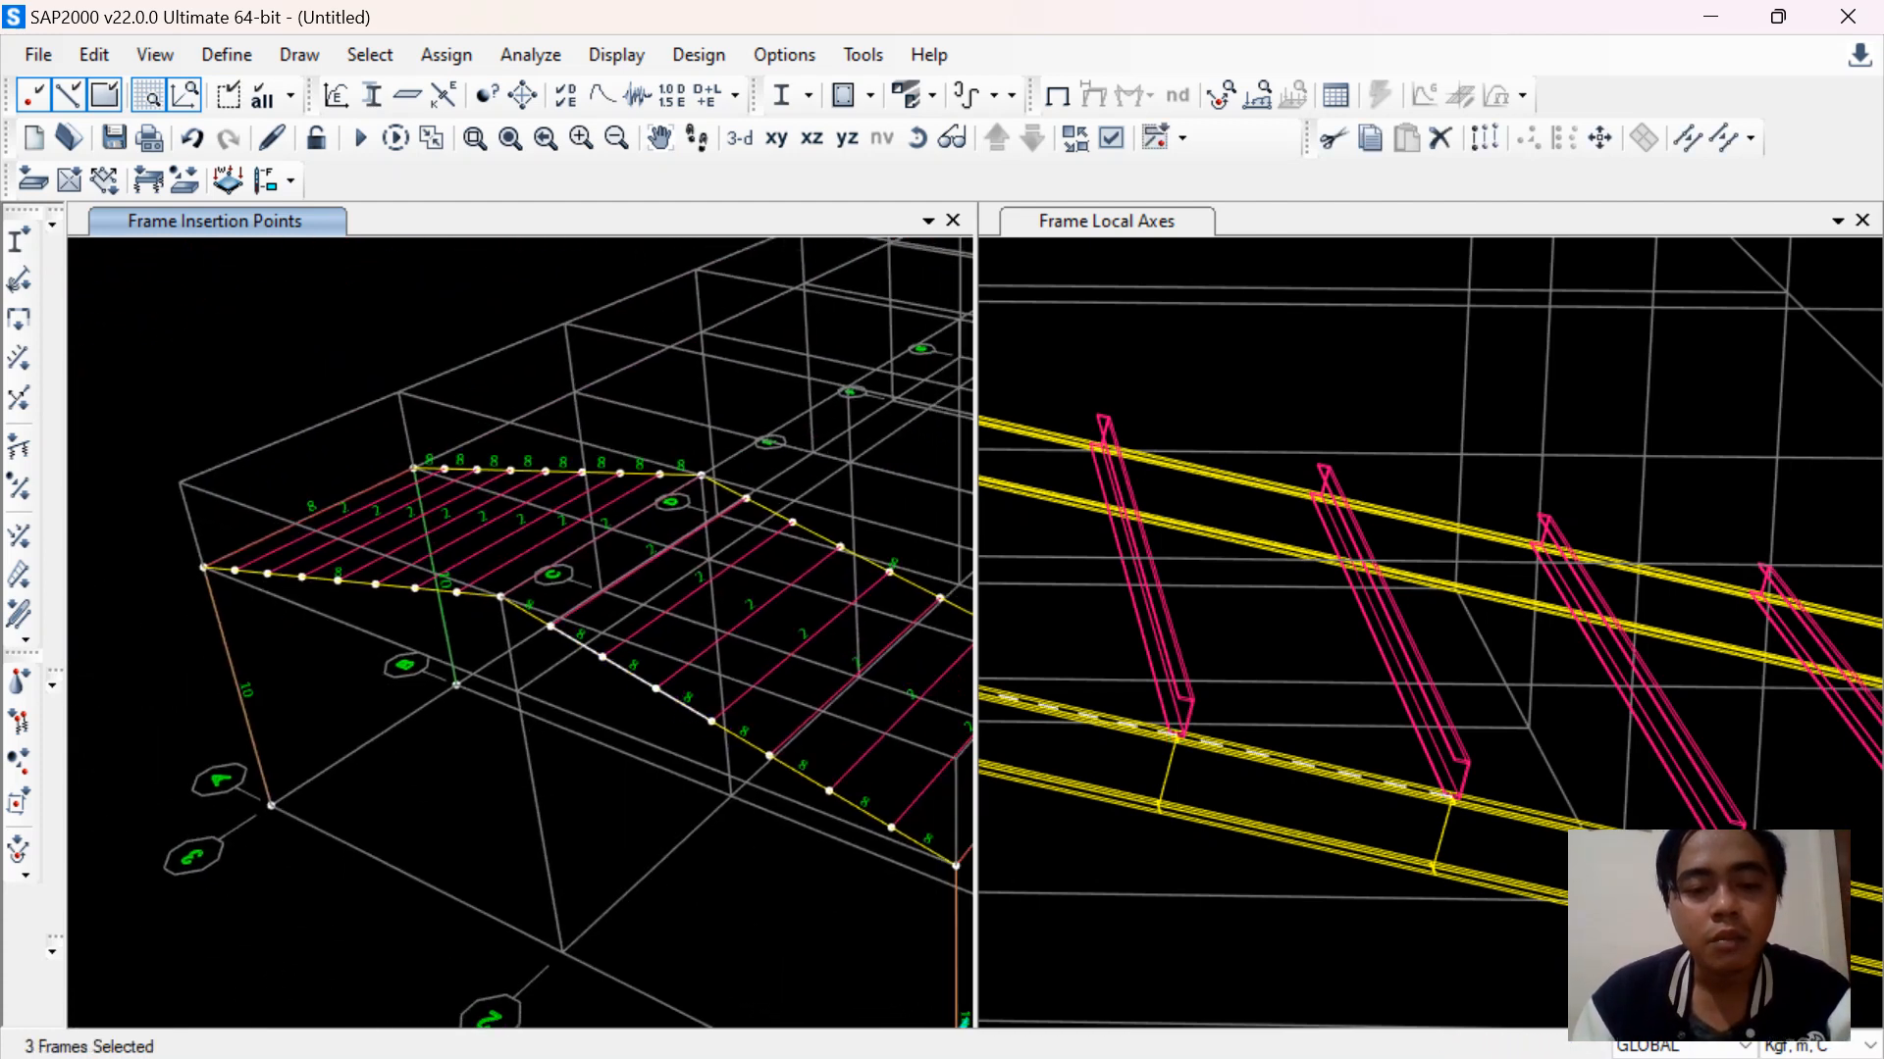
{"action": "key", "text": "ctrl+q"}
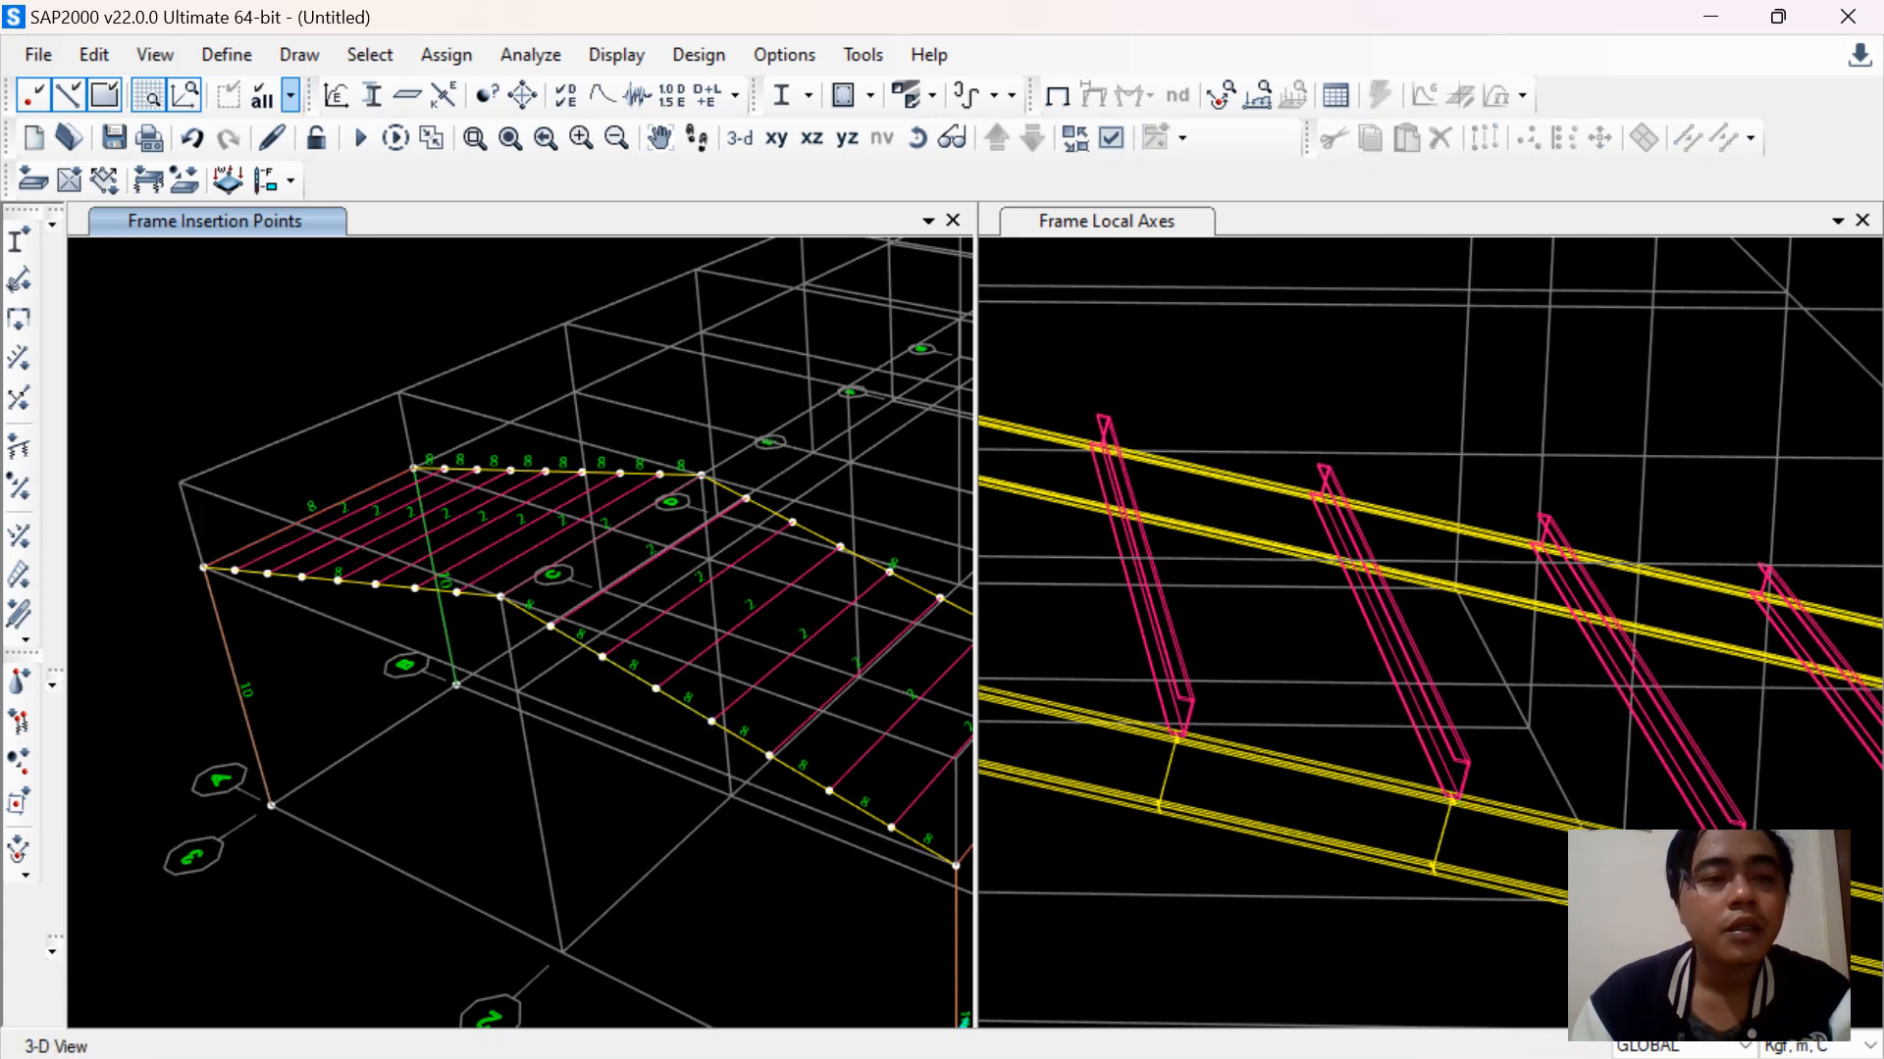
Select all IWF 350.175.7.11 (Rafter) frames and join their collinear segments into continuous members
{"action": "left_click", "coordinate": [369, 54]}
{"action": "mouse_move", "coordinate": [416, 92]}
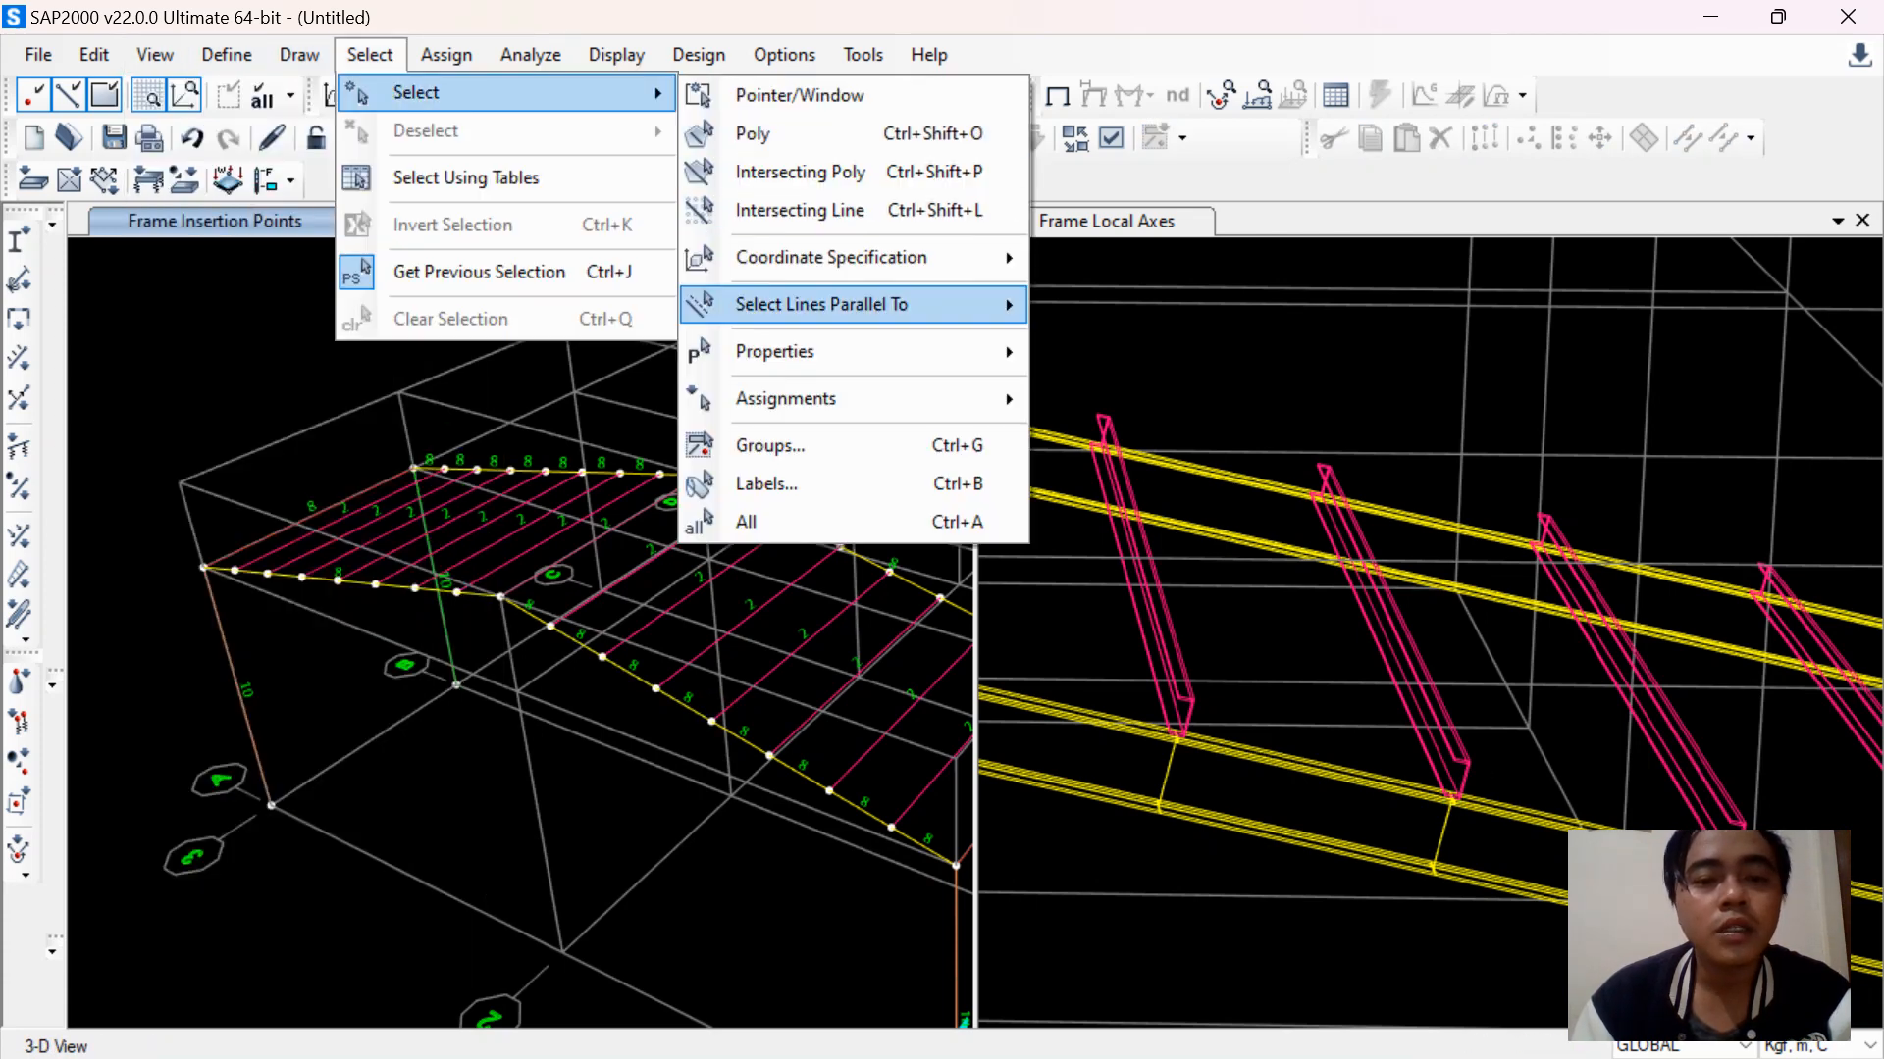
{"action": "mouse_move", "coordinate": [775, 351]}
{"action": "left_click", "coordinate": [1269, 392]}
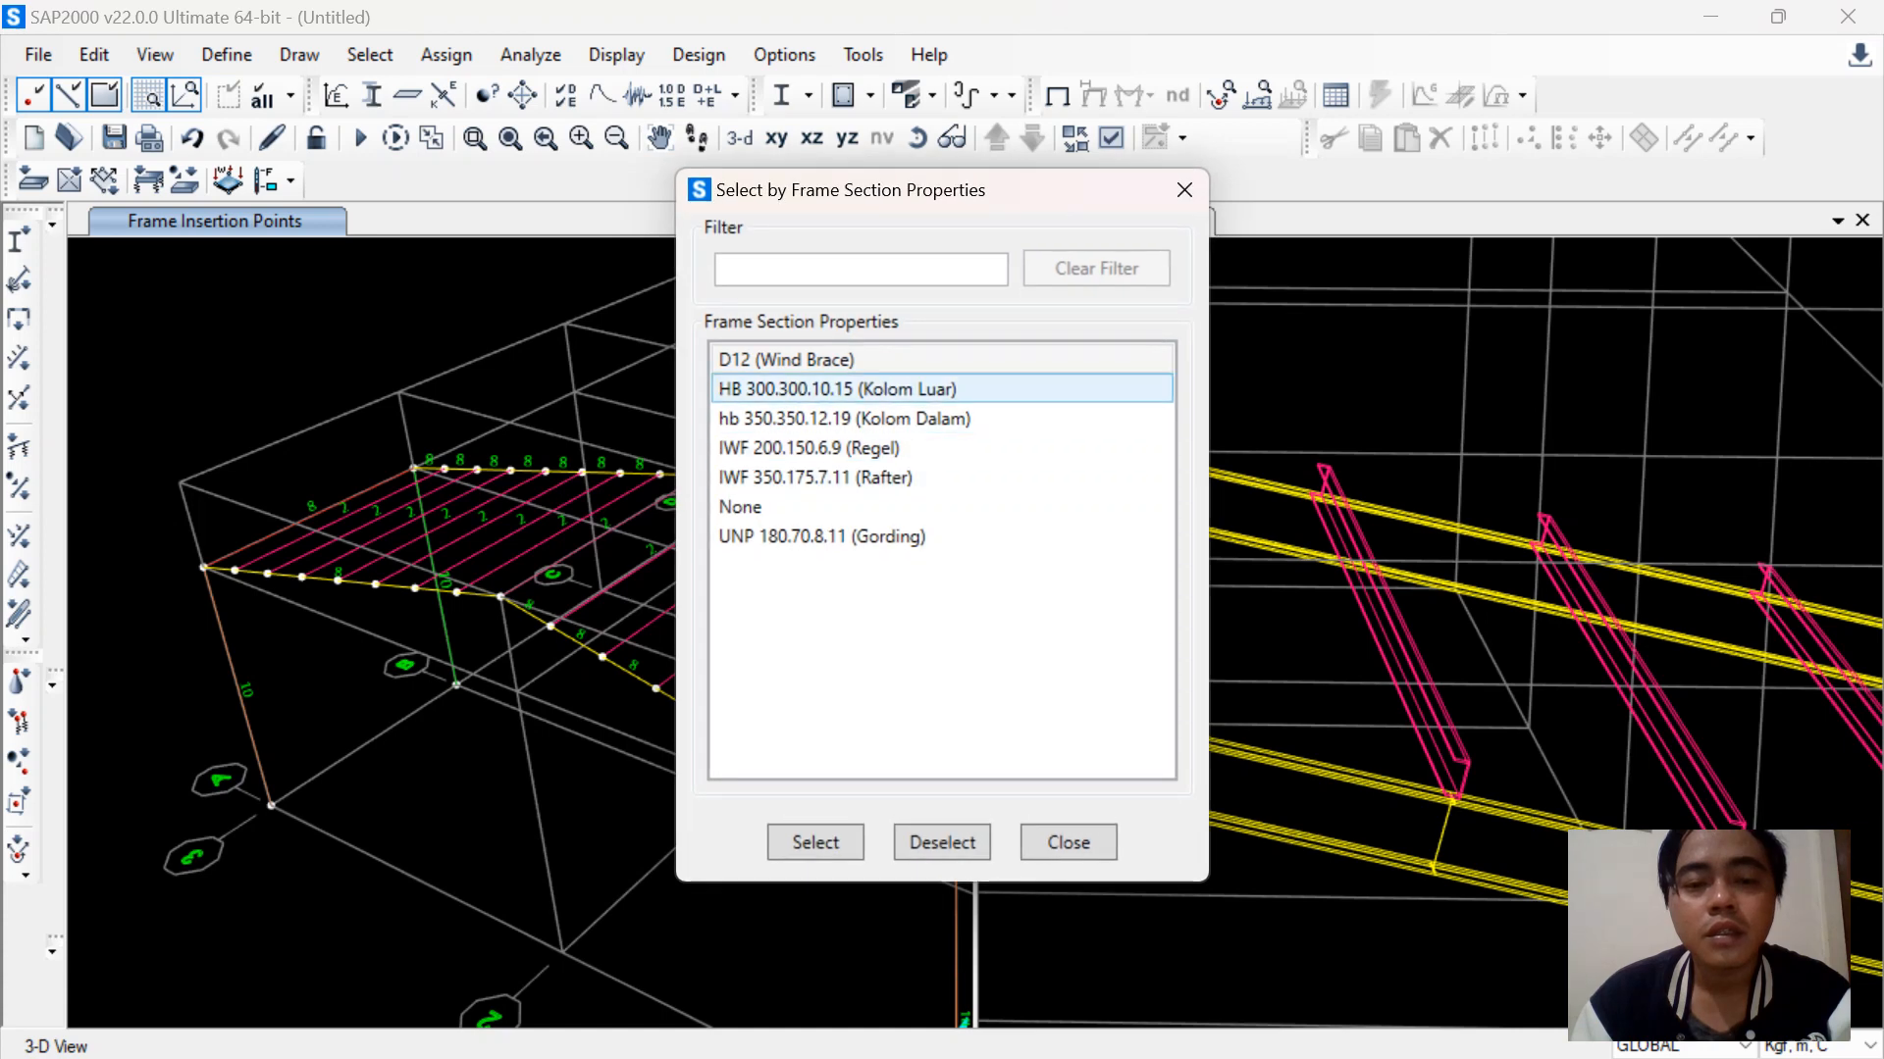
{"action": "left_click", "coordinate": [883, 478]}
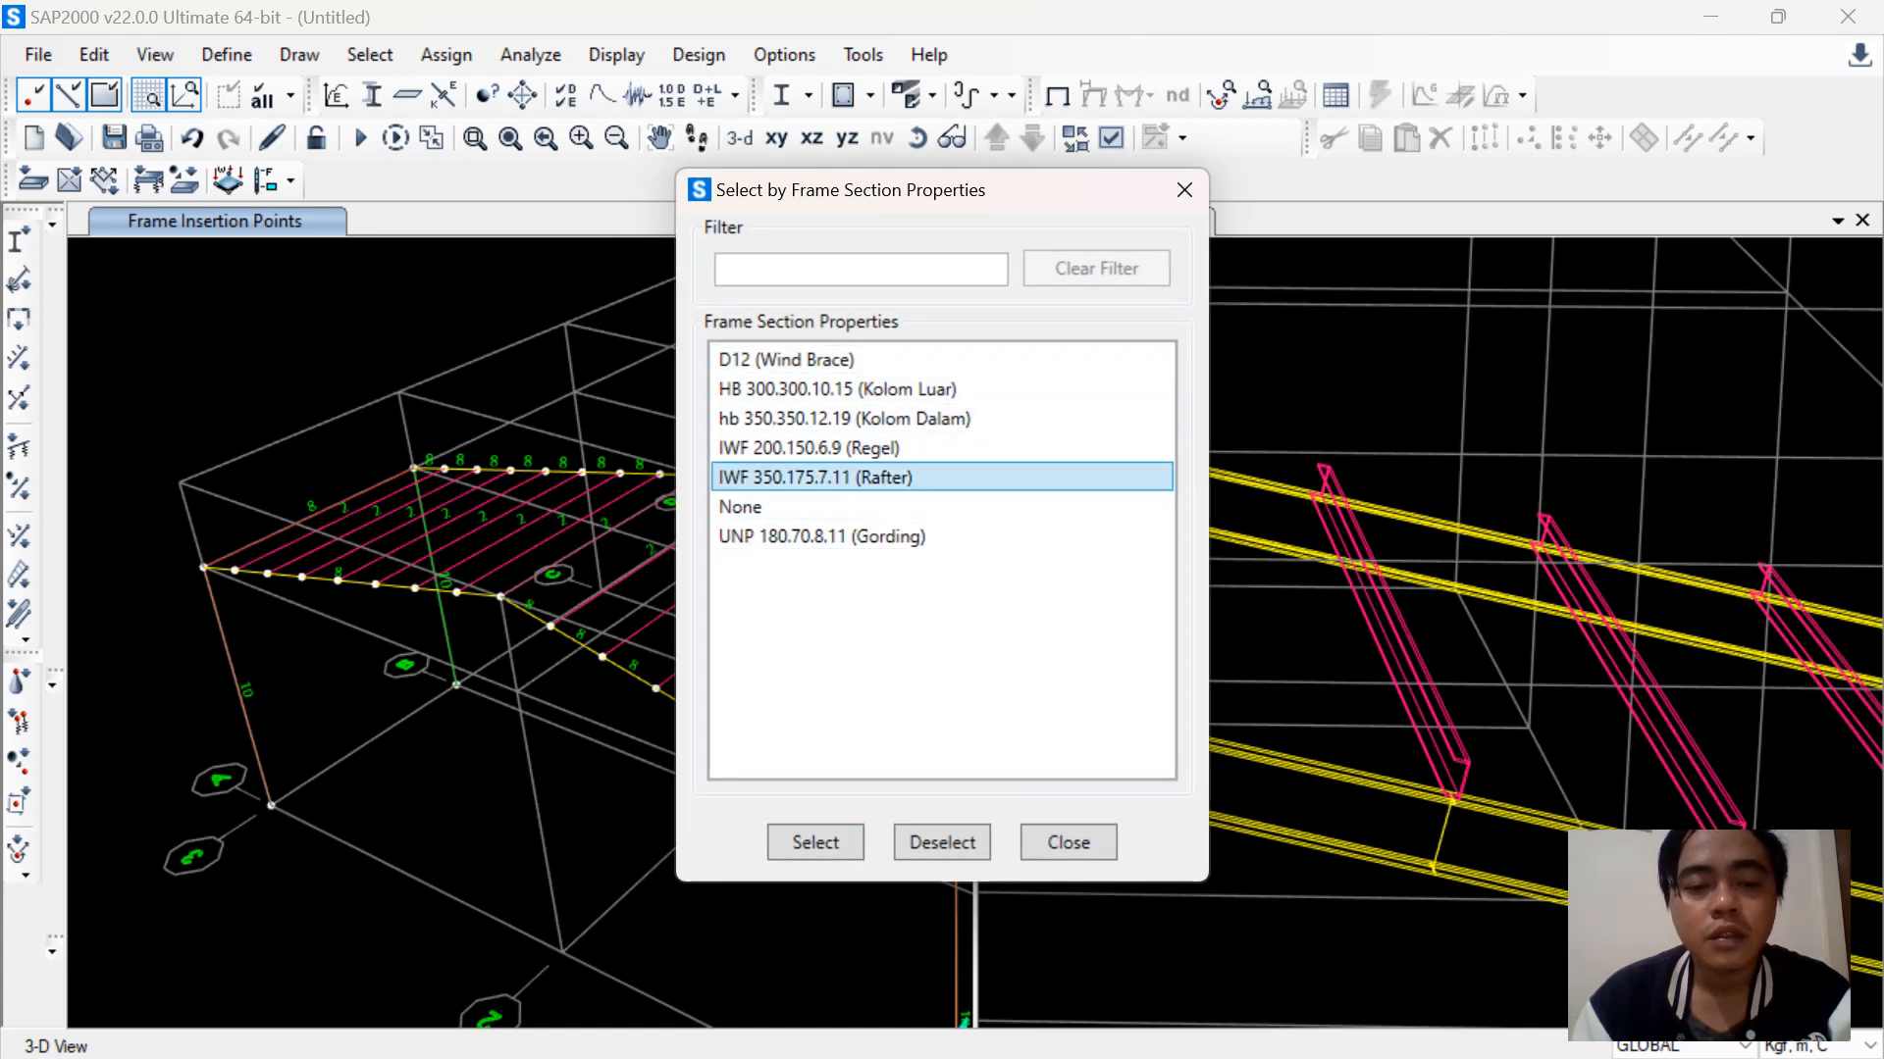
{"action": "left_click", "coordinate": [815, 842]}
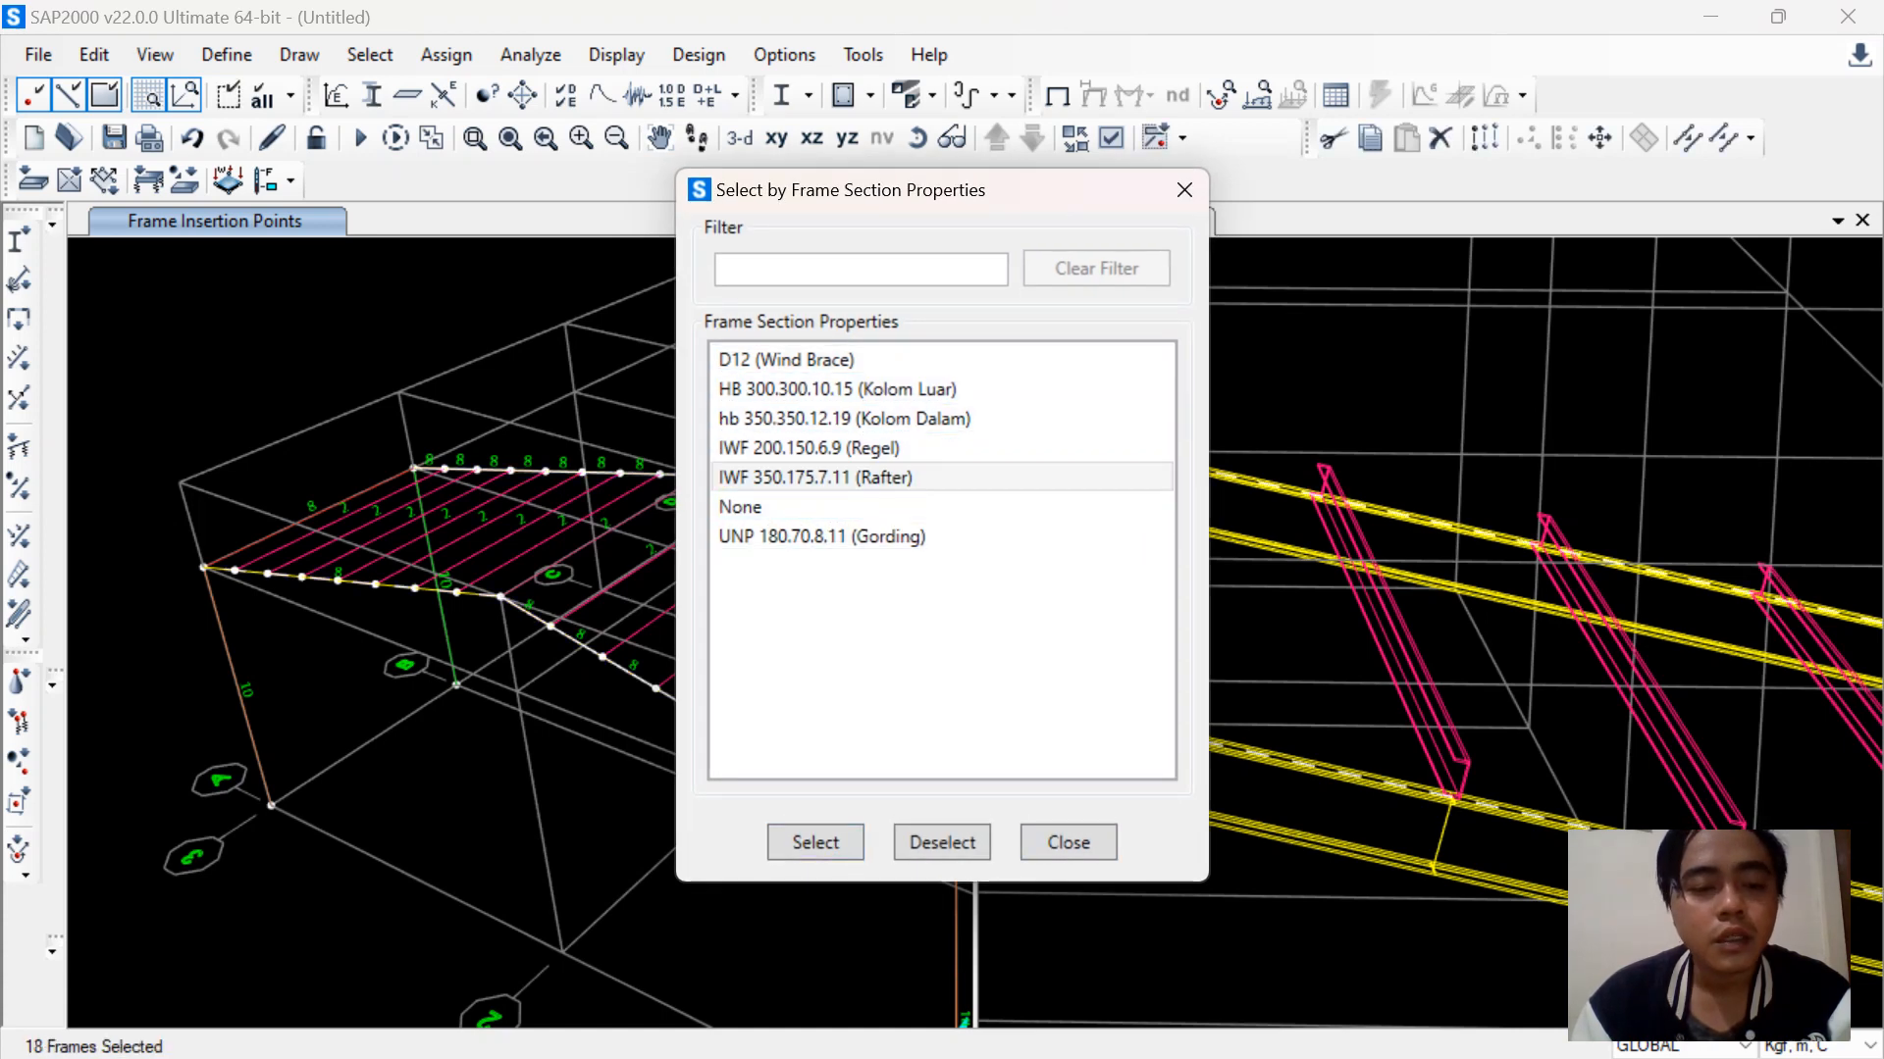
{"action": "left_click", "coordinate": [1069, 842]}
{"action": "left_click", "coordinate": [94, 54]}
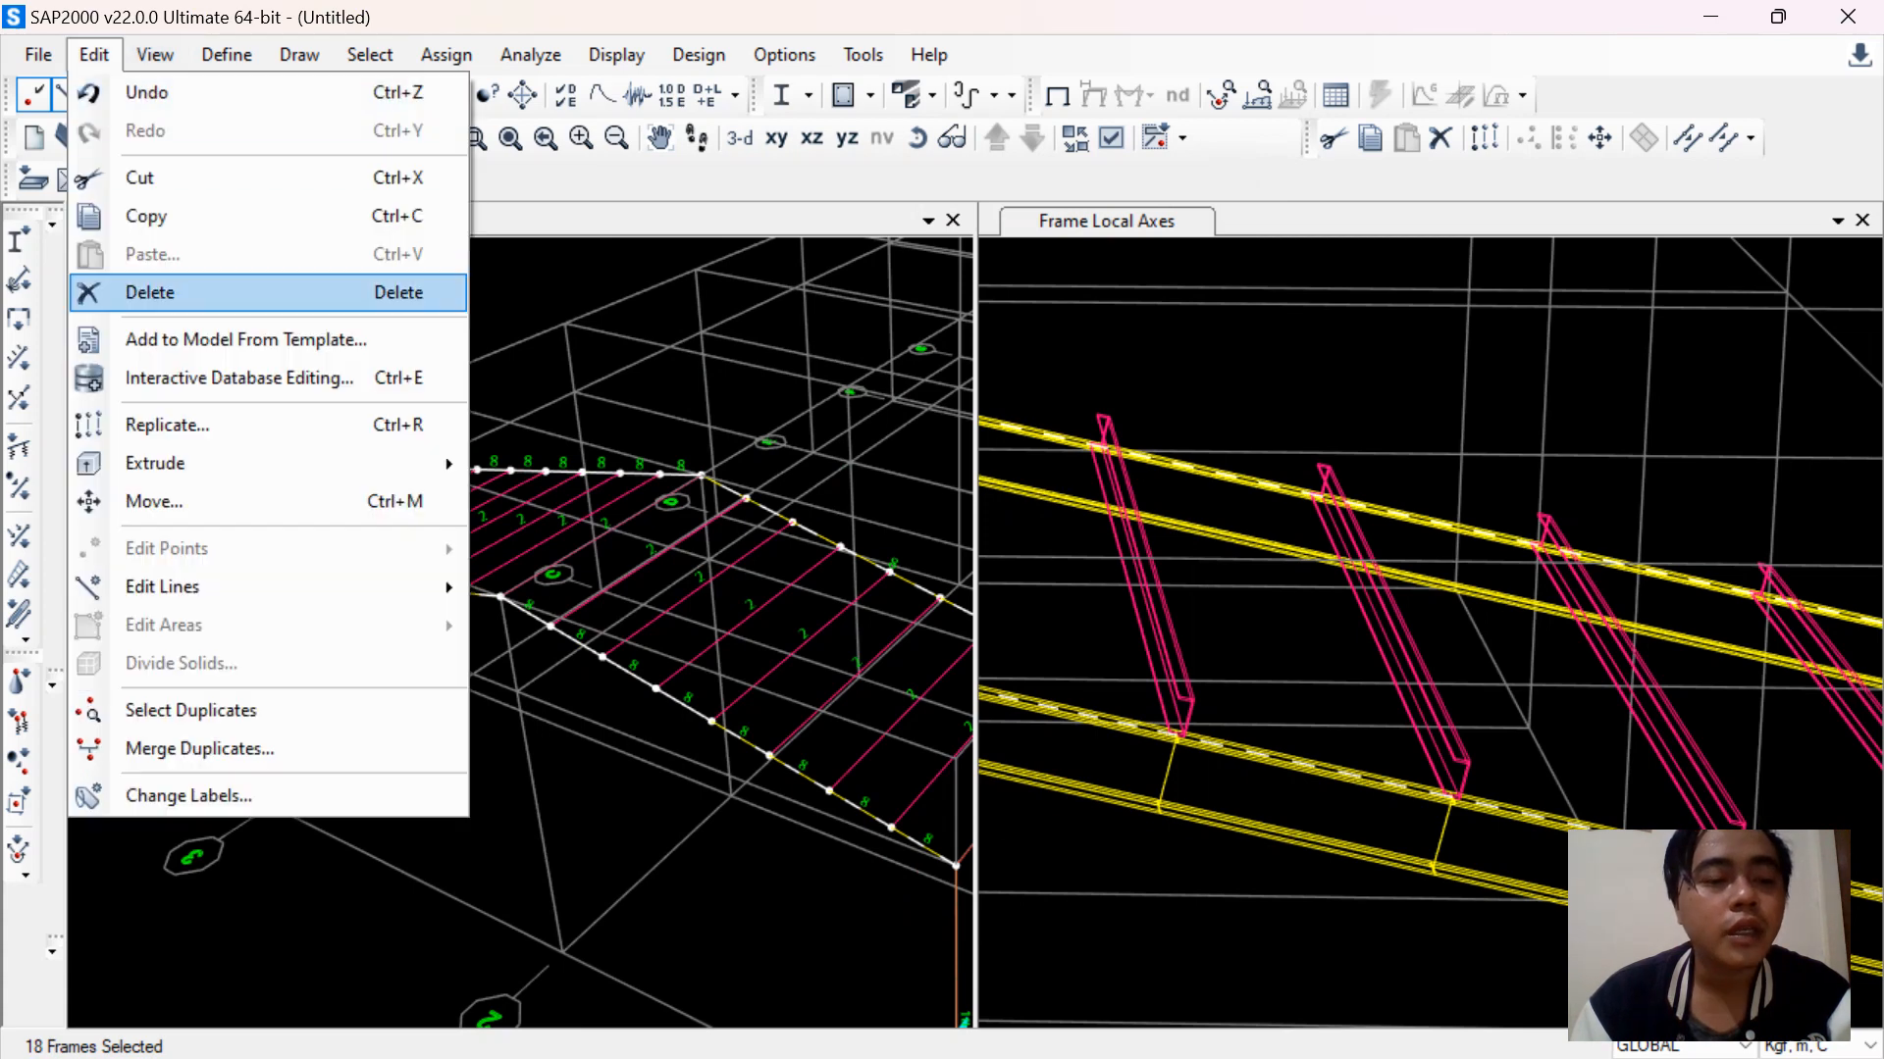
{"action": "mouse_move", "coordinate": [197, 587]}
{"action": "left_click", "coordinate": [572, 628]}
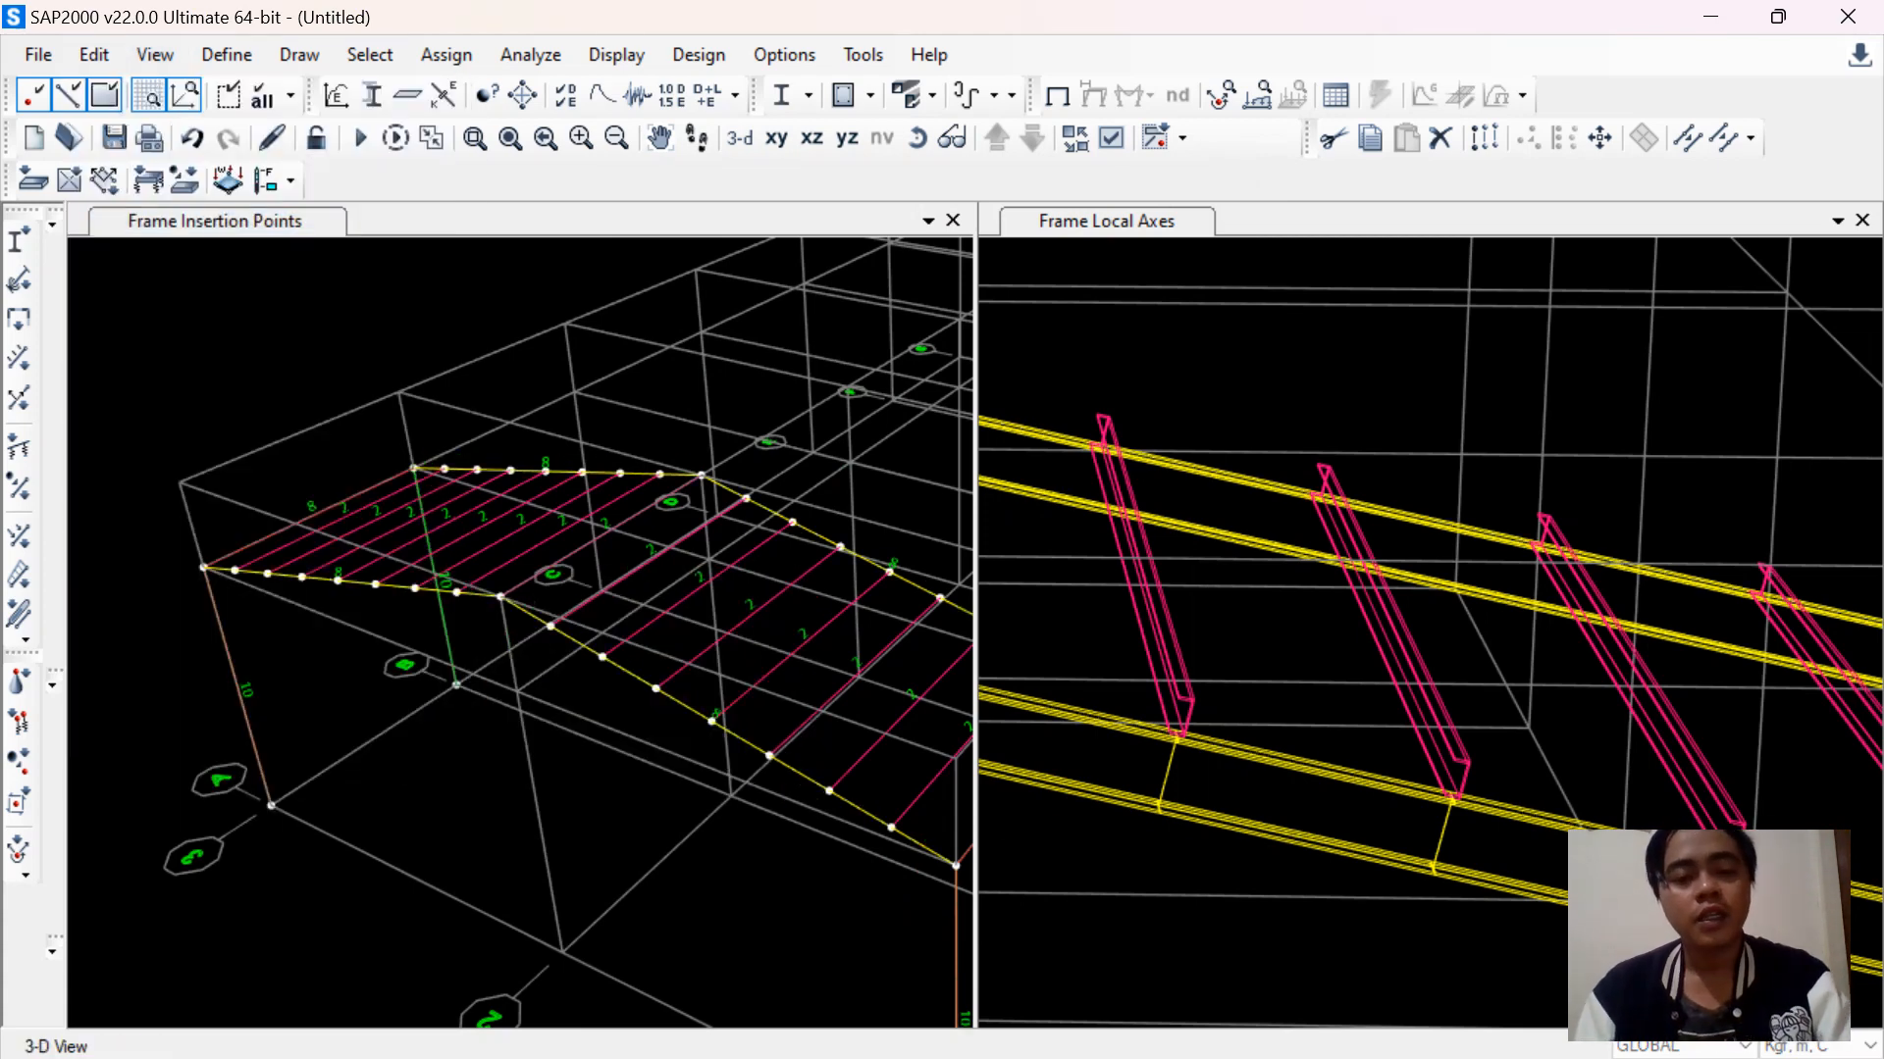
Check the continuity of the joined rafters on both roof slopes by selecting each one, and clear the selection
{"action": "scroll", "coordinate": [574, 642], "scroll_direction": "up", "scroll_amount": 3}
{"action": "scroll", "coordinate": [494, 618], "scroll_direction": "up", "scroll_amount": 6}
{"action": "left_click", "coordinate": [518, 531]}
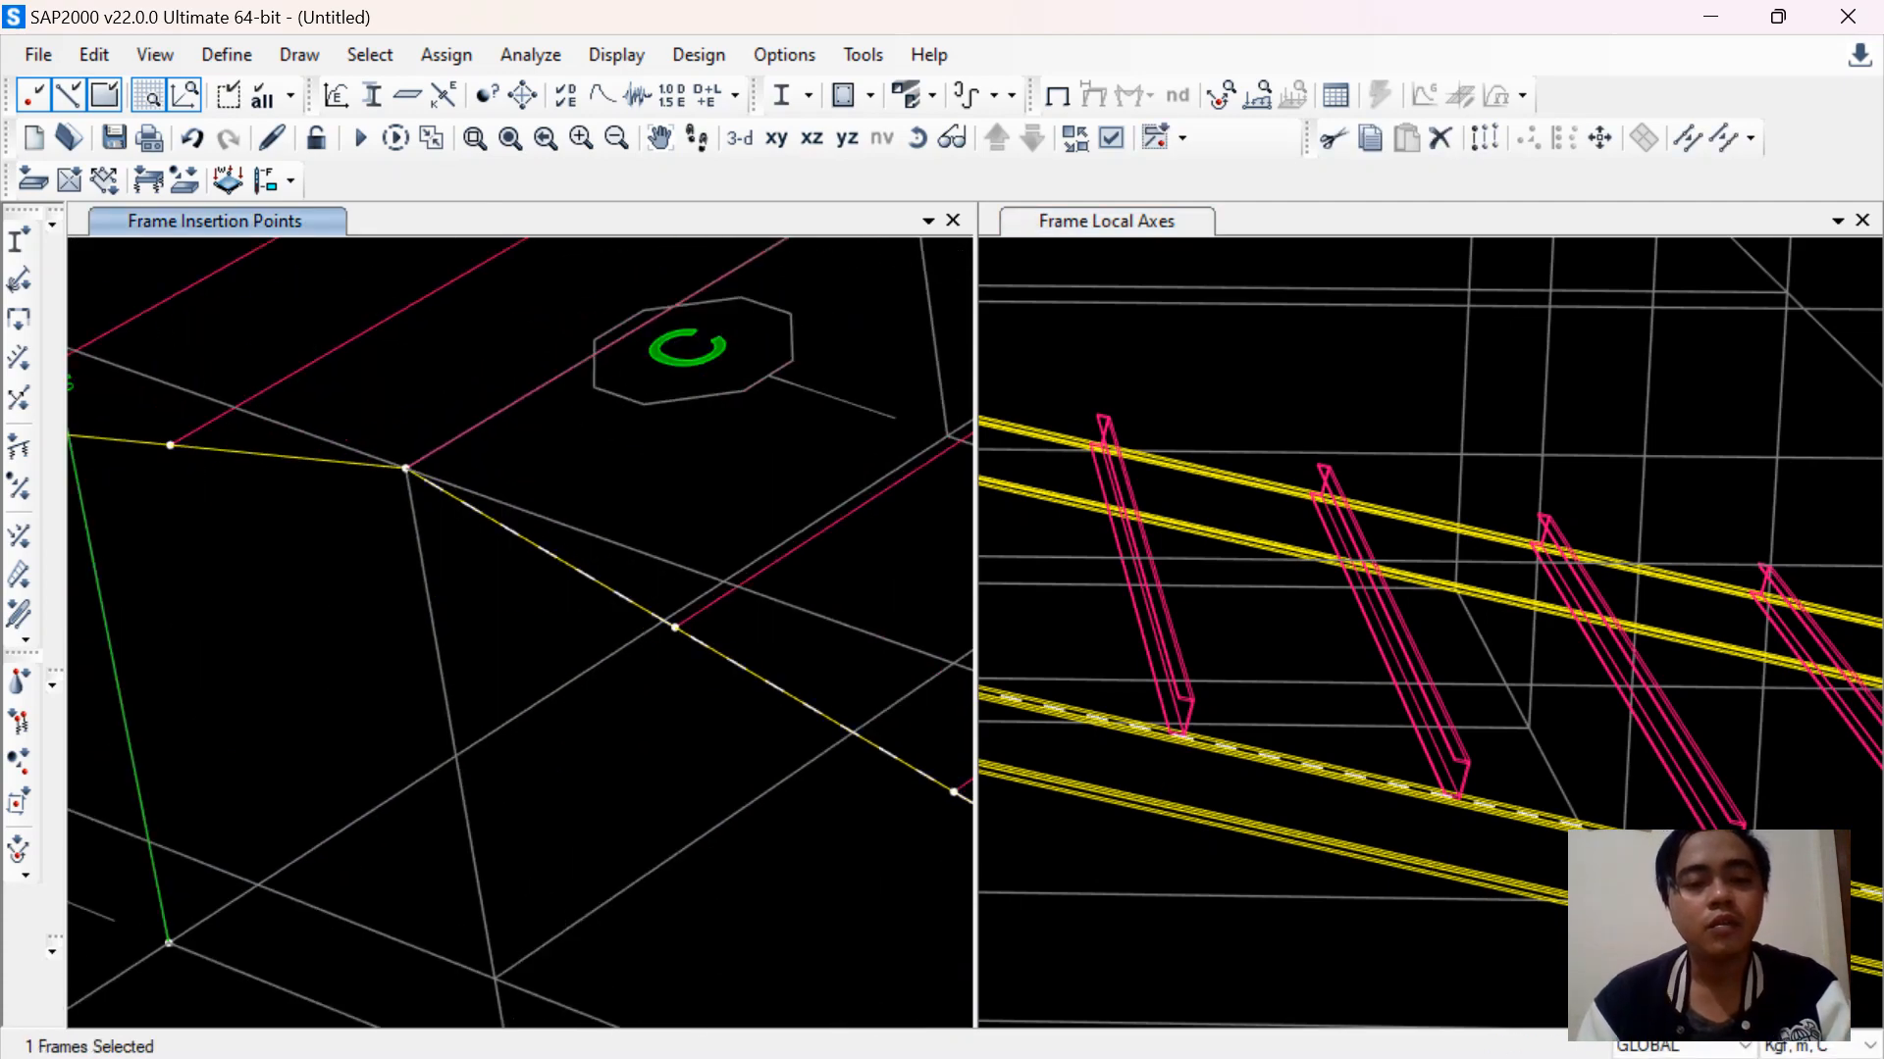
{"action": "scroll", "coordinate": [519, 522], "scroll_direction": "down", "scroll_amount": 9}
{"action": "scroll", "coordinate": [793, 526], "scroll_direction": "up", "scroll_amount": 5}
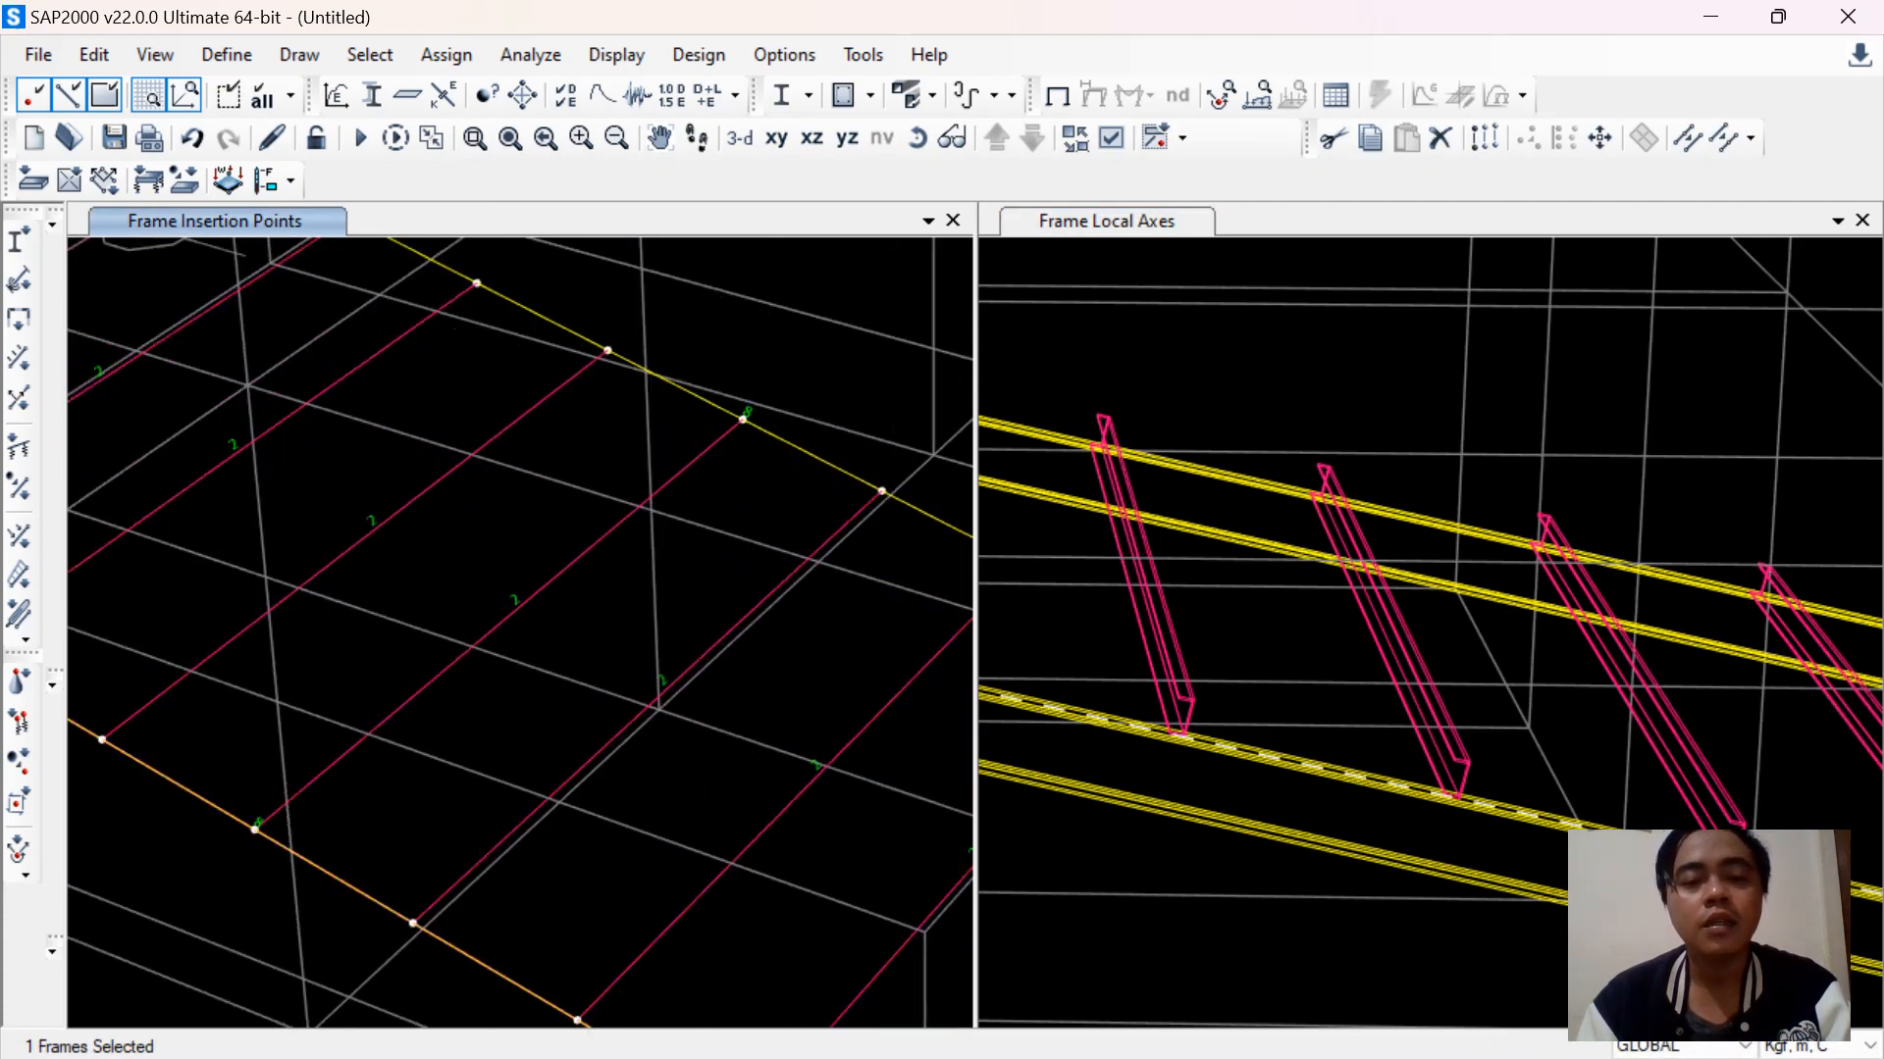
{"action": "left_click", "coordinate": [805, 448]}
{"action": "scroll", "coordinate": [783, 572], "scroll_direction": "down", "scroll_amount": 5}
{"action": "scroll", "coordinate": [279, 527], "scroll_direction": "up", "scroll_amount": 8}
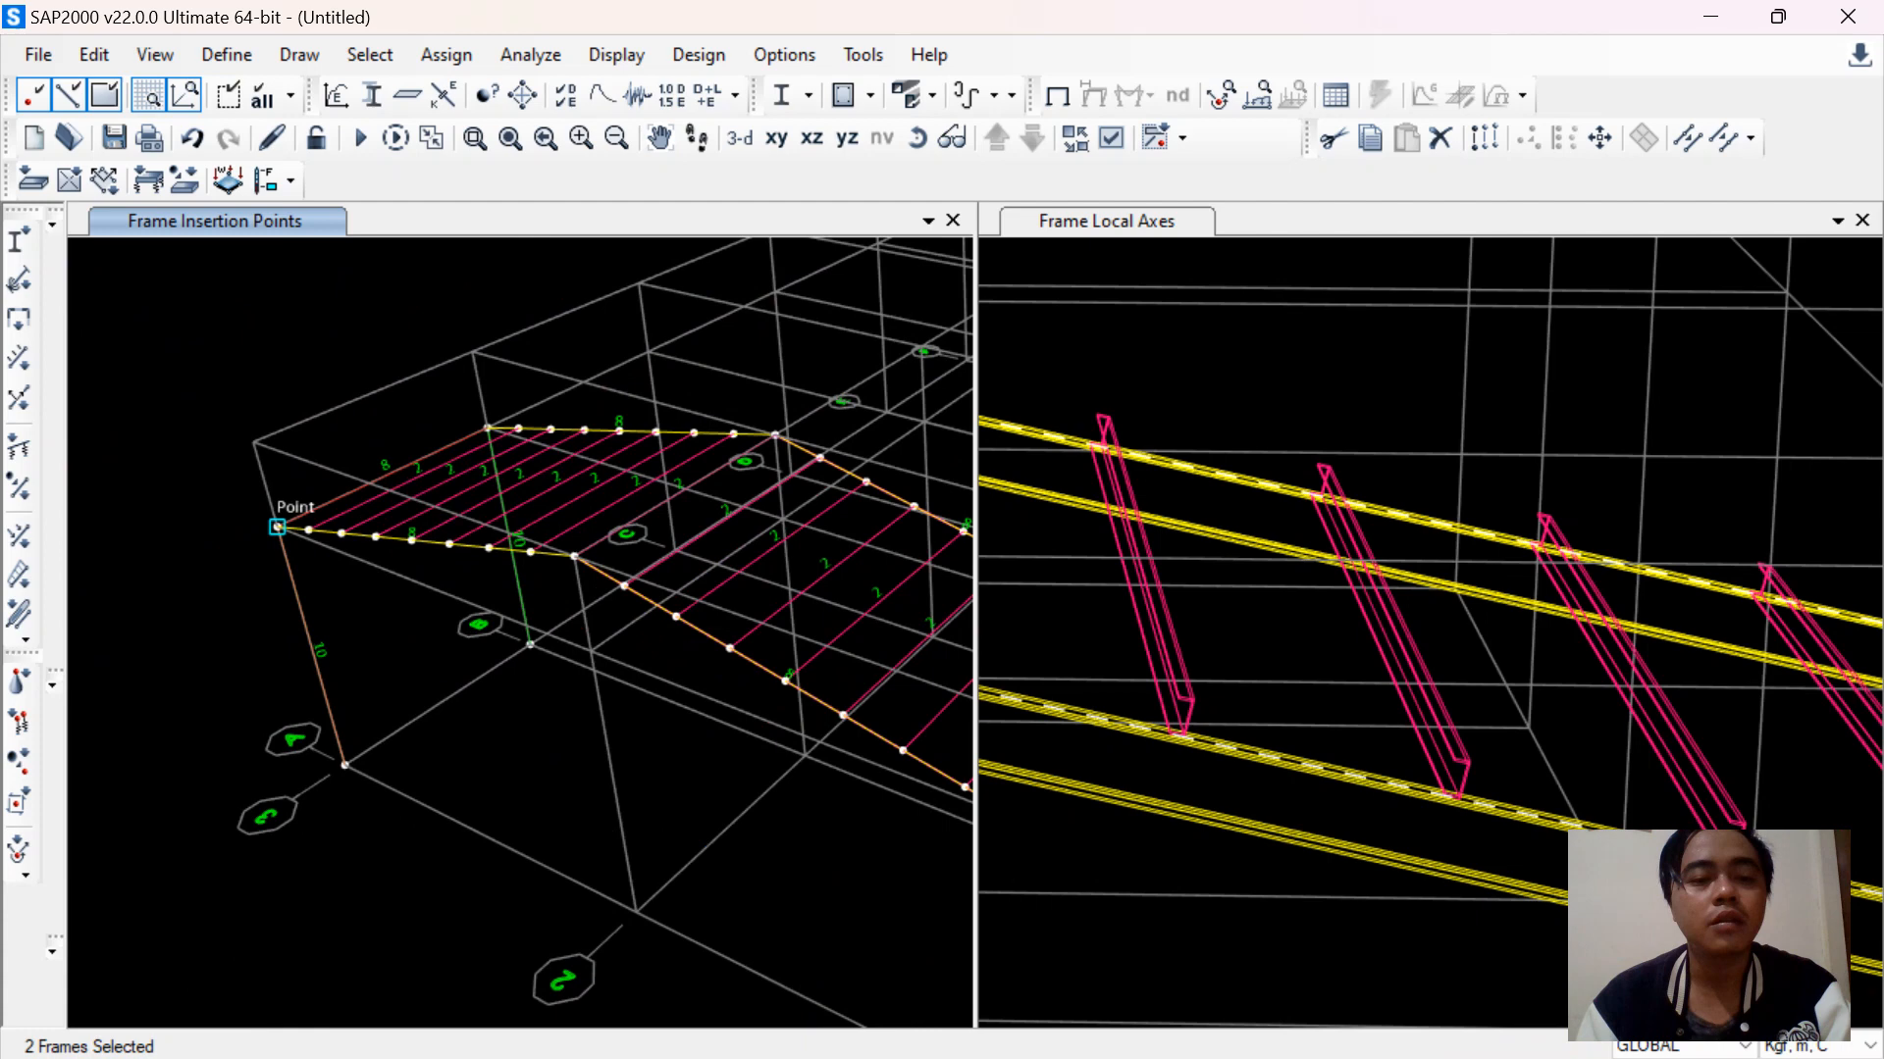
{"action": "left_click", "coordinate": [576, 554]}
{"action": "middle_click_drag", "start_coordinate": [577, 555], "coordinate": [320, 997]}
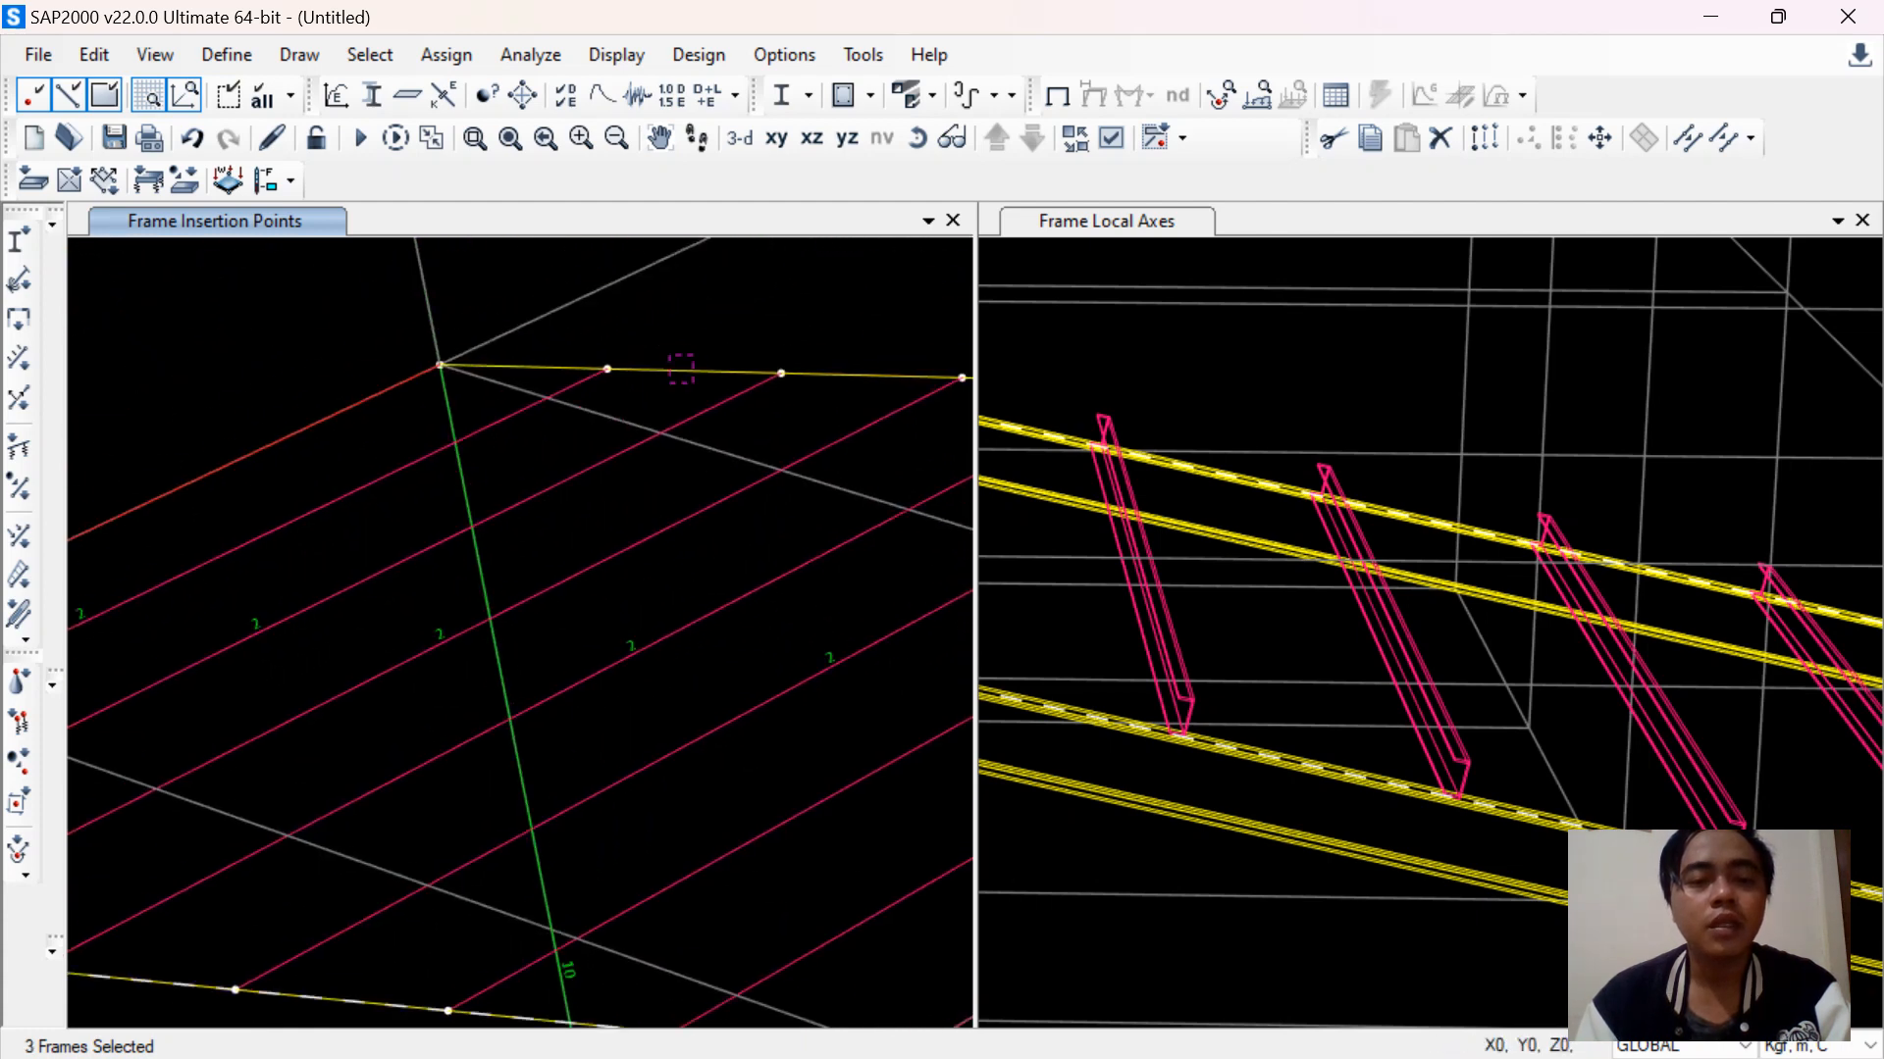
{"action": "left_click", "coordinate": [681, 369]}
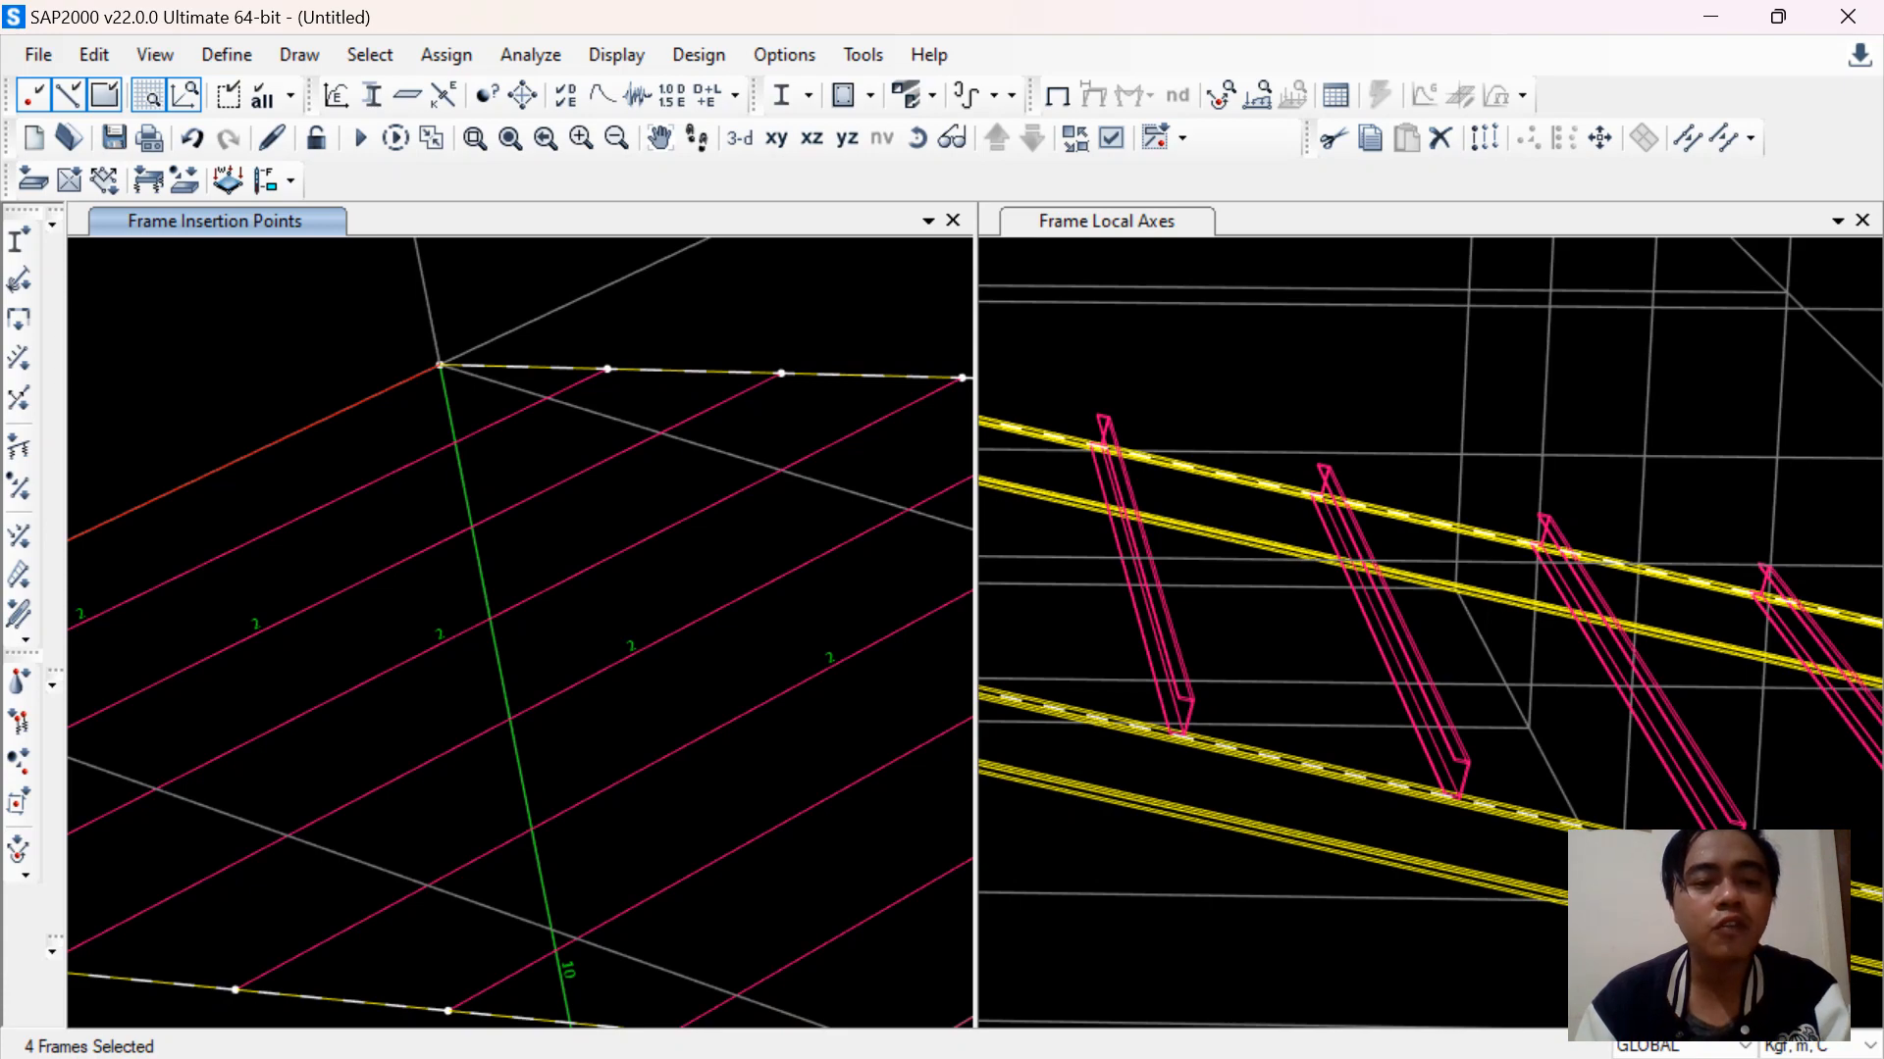
{"action": "scroll", "coordinate": [386, 387], "scroll_direction": "down", "scroll_amount": 8}
{"action": "scroll", "coordinate": [432, 379], "scroll_direction": "up", "scroll_amount": 4}
{"action": "key", "text": "ctrl+q"}
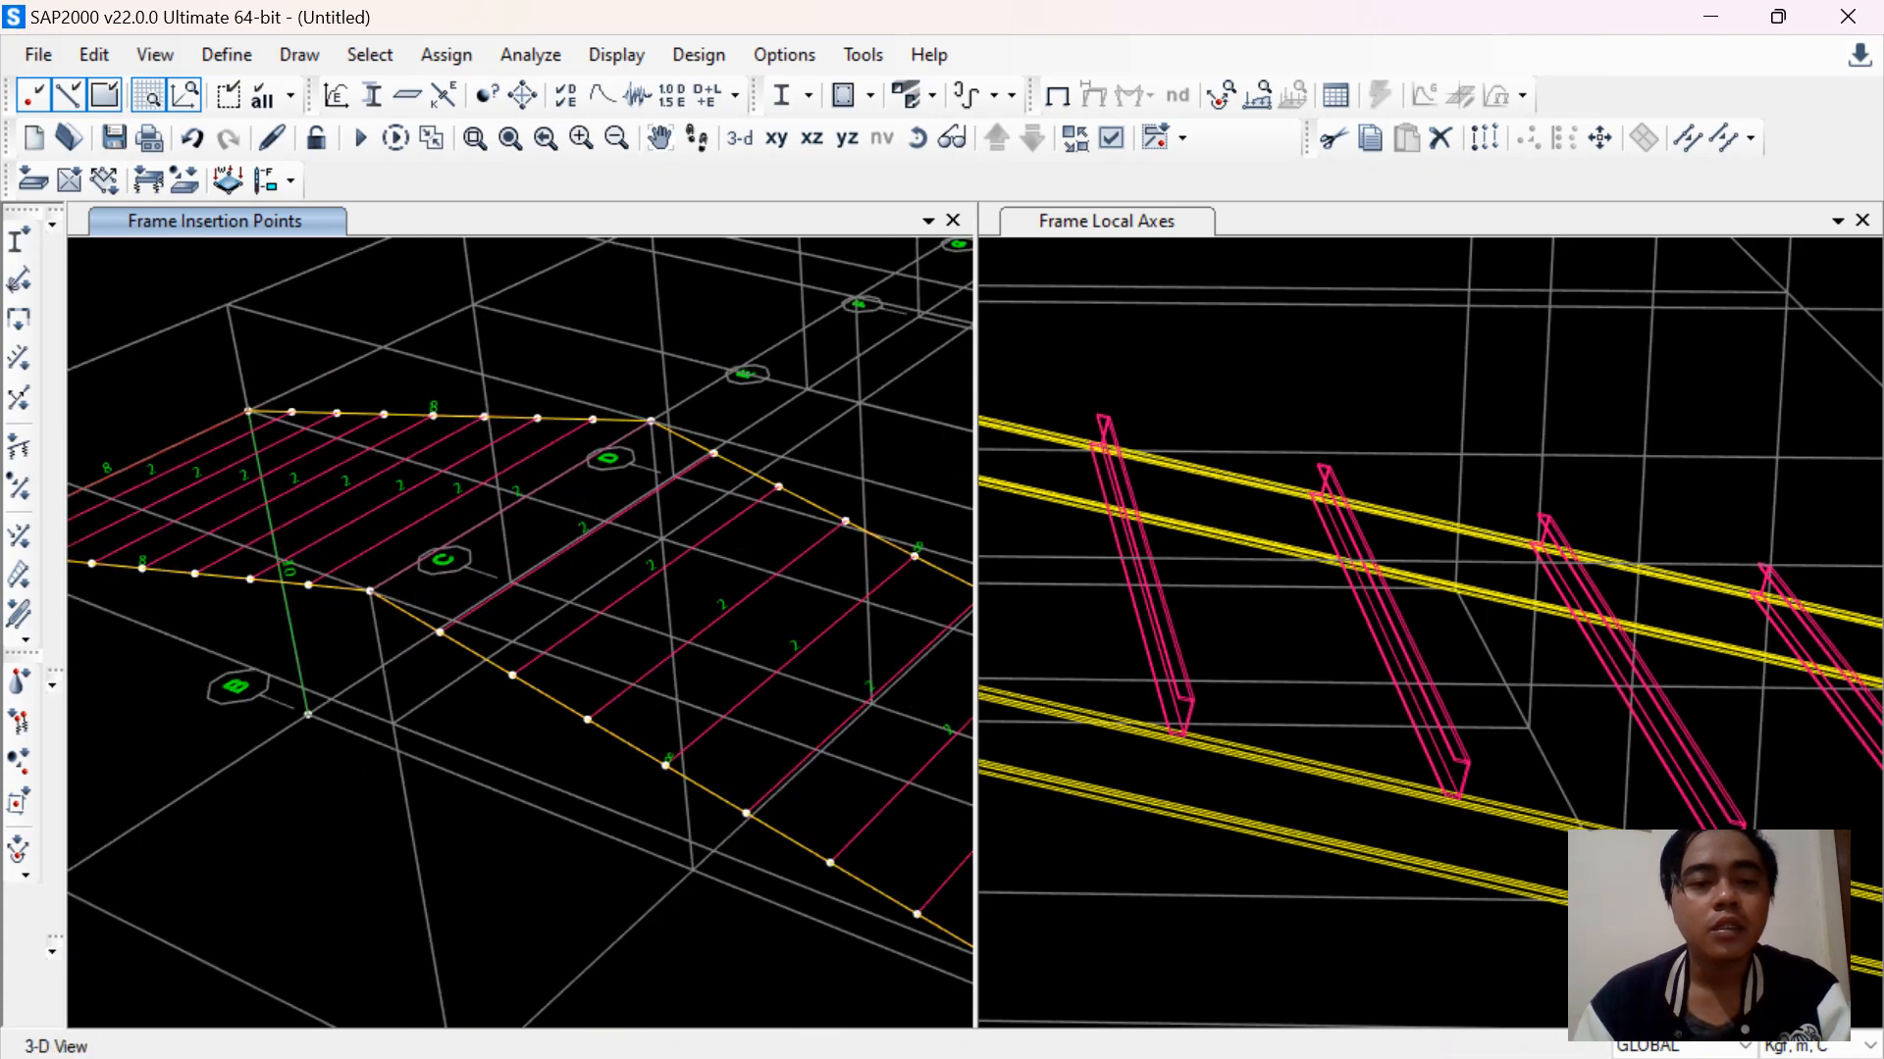
Select the four column base joints and assign pinned restraints with Translation 1, 2 and 3 fixed
{"action": "scroll", "coordinate": [652, 405], "scroll_direction": "down", "scroll_amount": 3}
{"action": "middle_click_drag", "start_coordinate": [652, 405], "coordinate": [495, 467]}
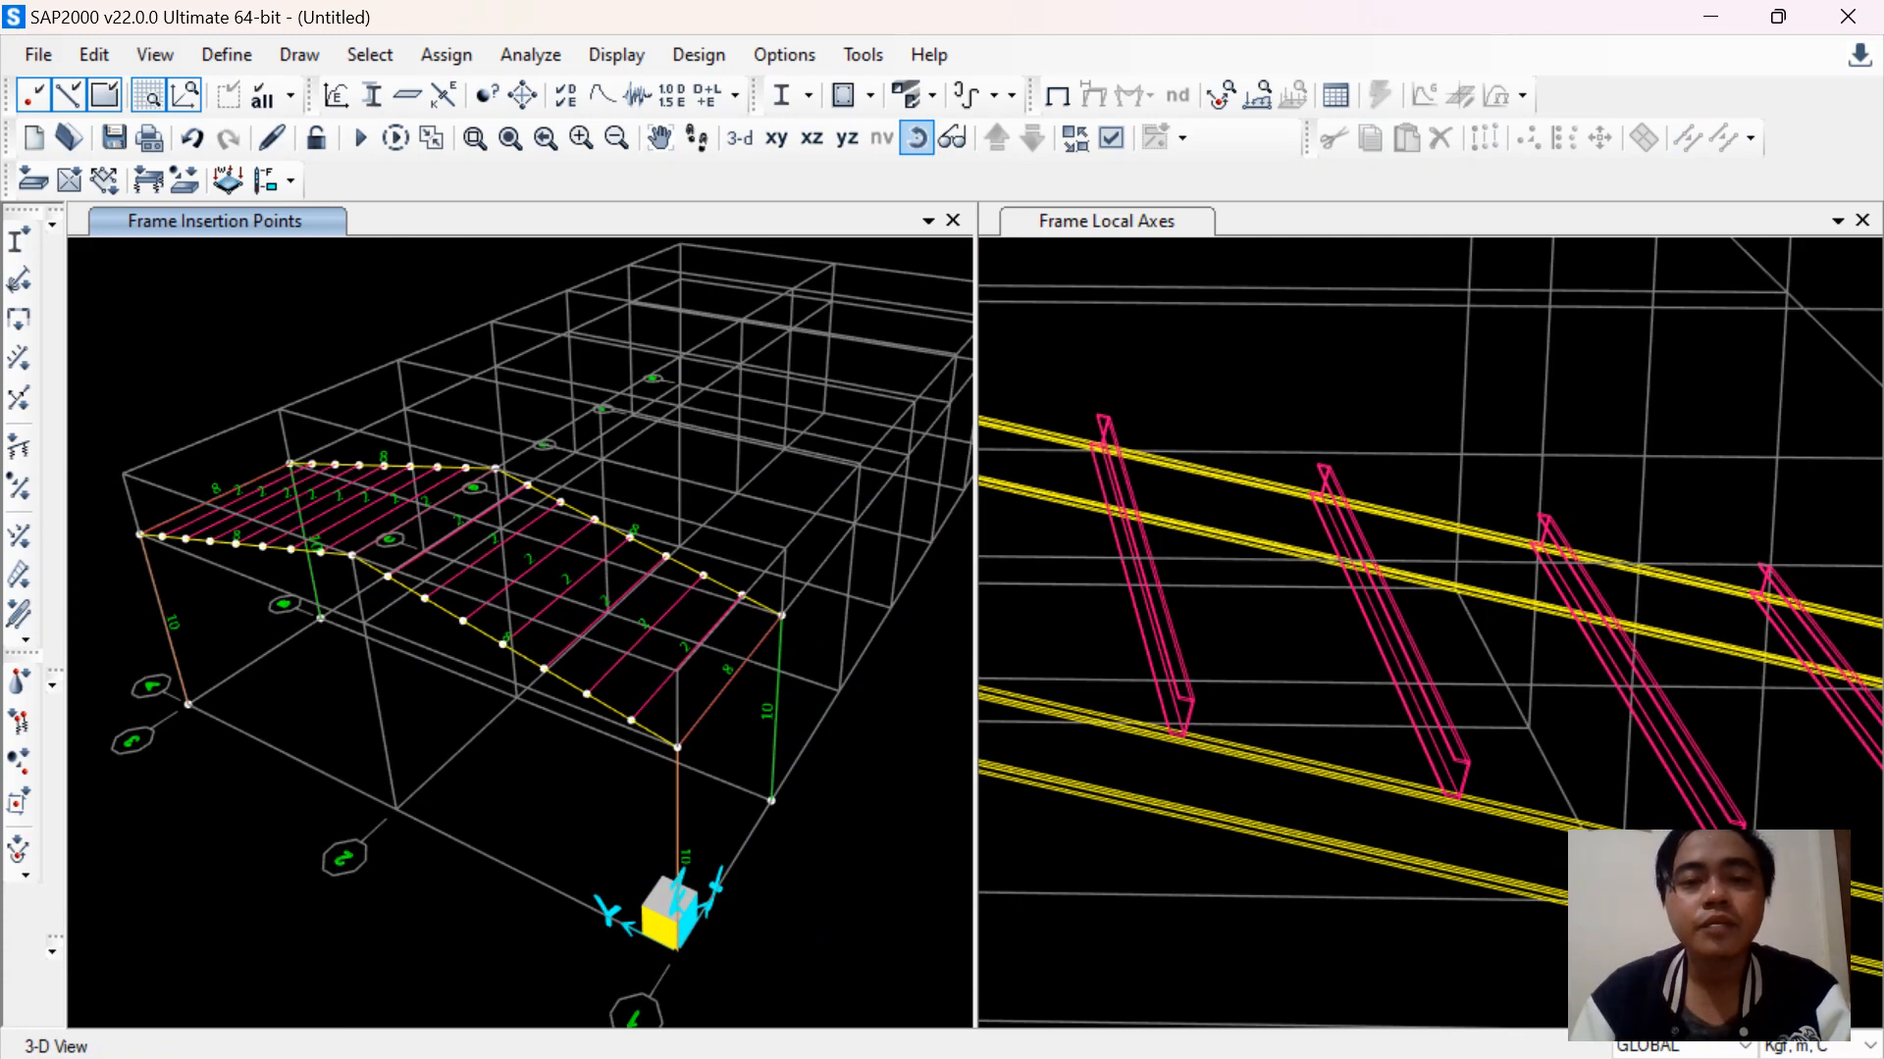
{"action": "left_click", "coordinate": [916, 138]}
{"action": "left_click_drag", "start_coordinate": [677, 589], "coordinate": [708, 456]}
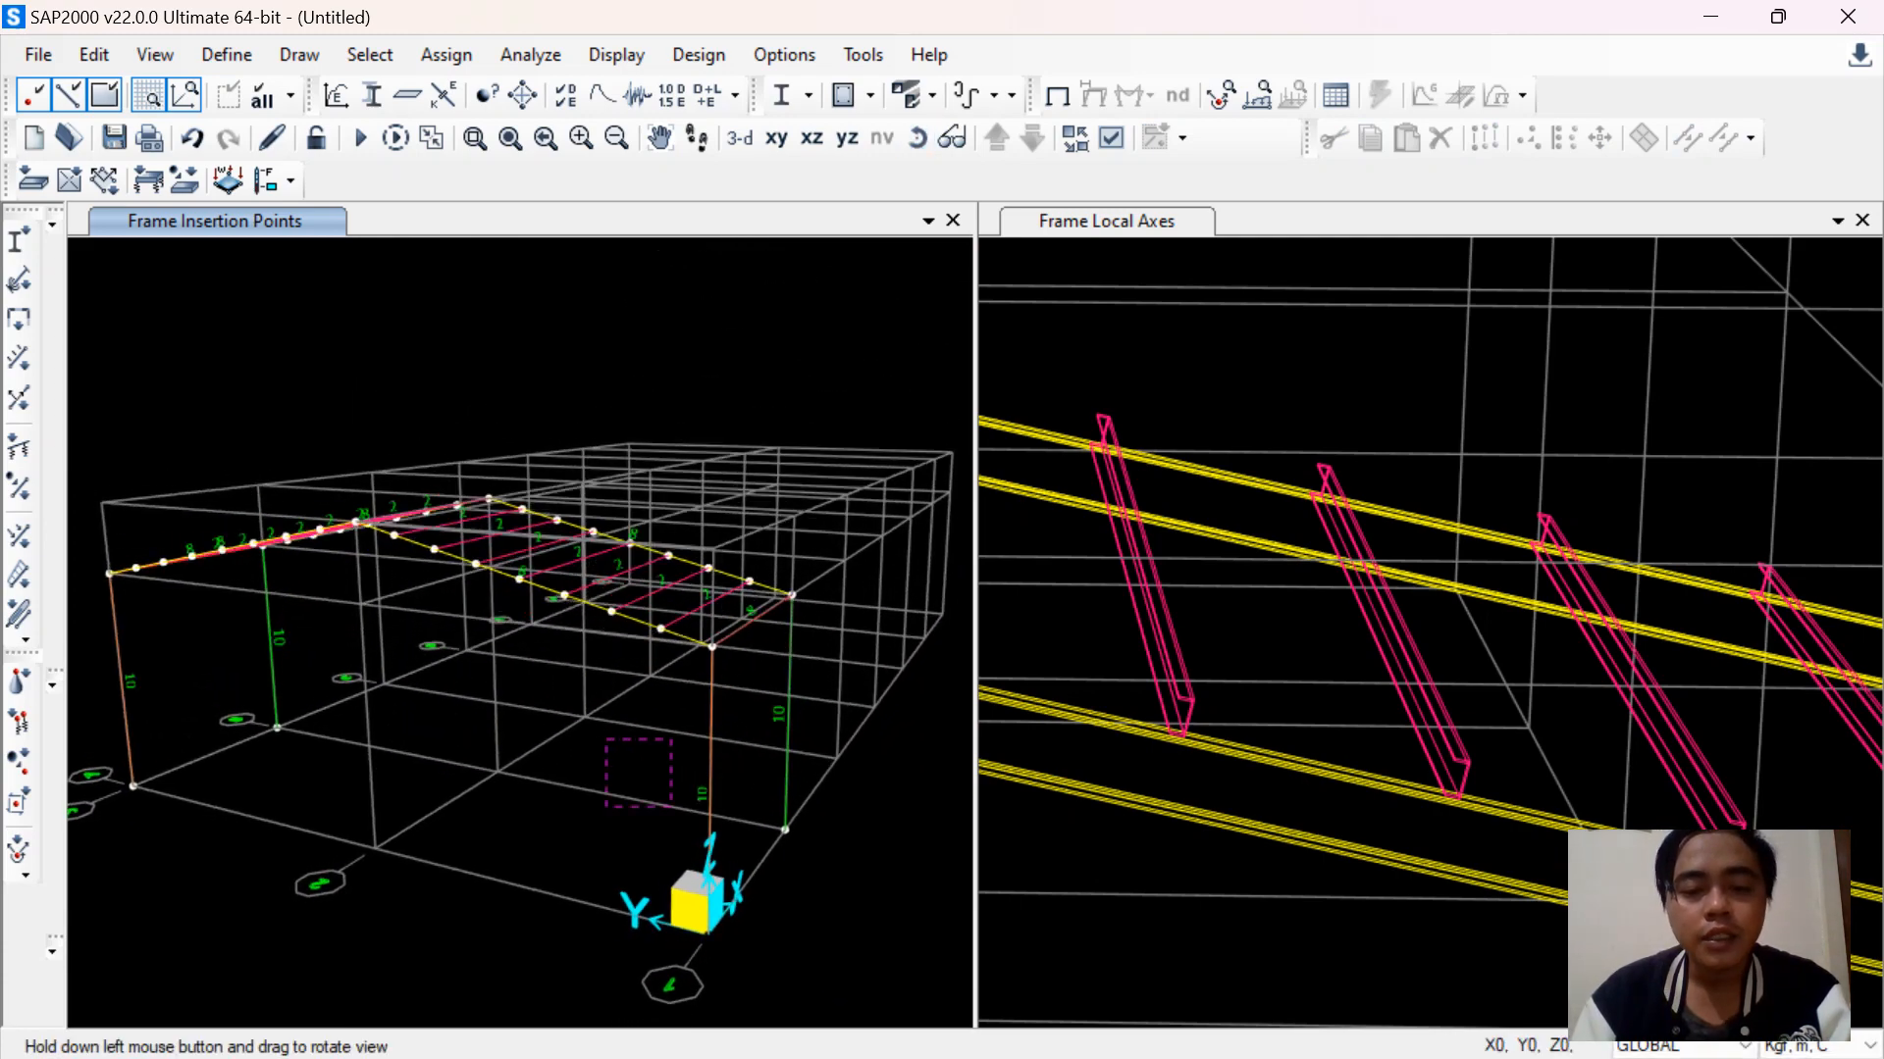
{"action": "left_click_drag", "start_coordinate": [671, 807], "coordinate": [834, 973]}
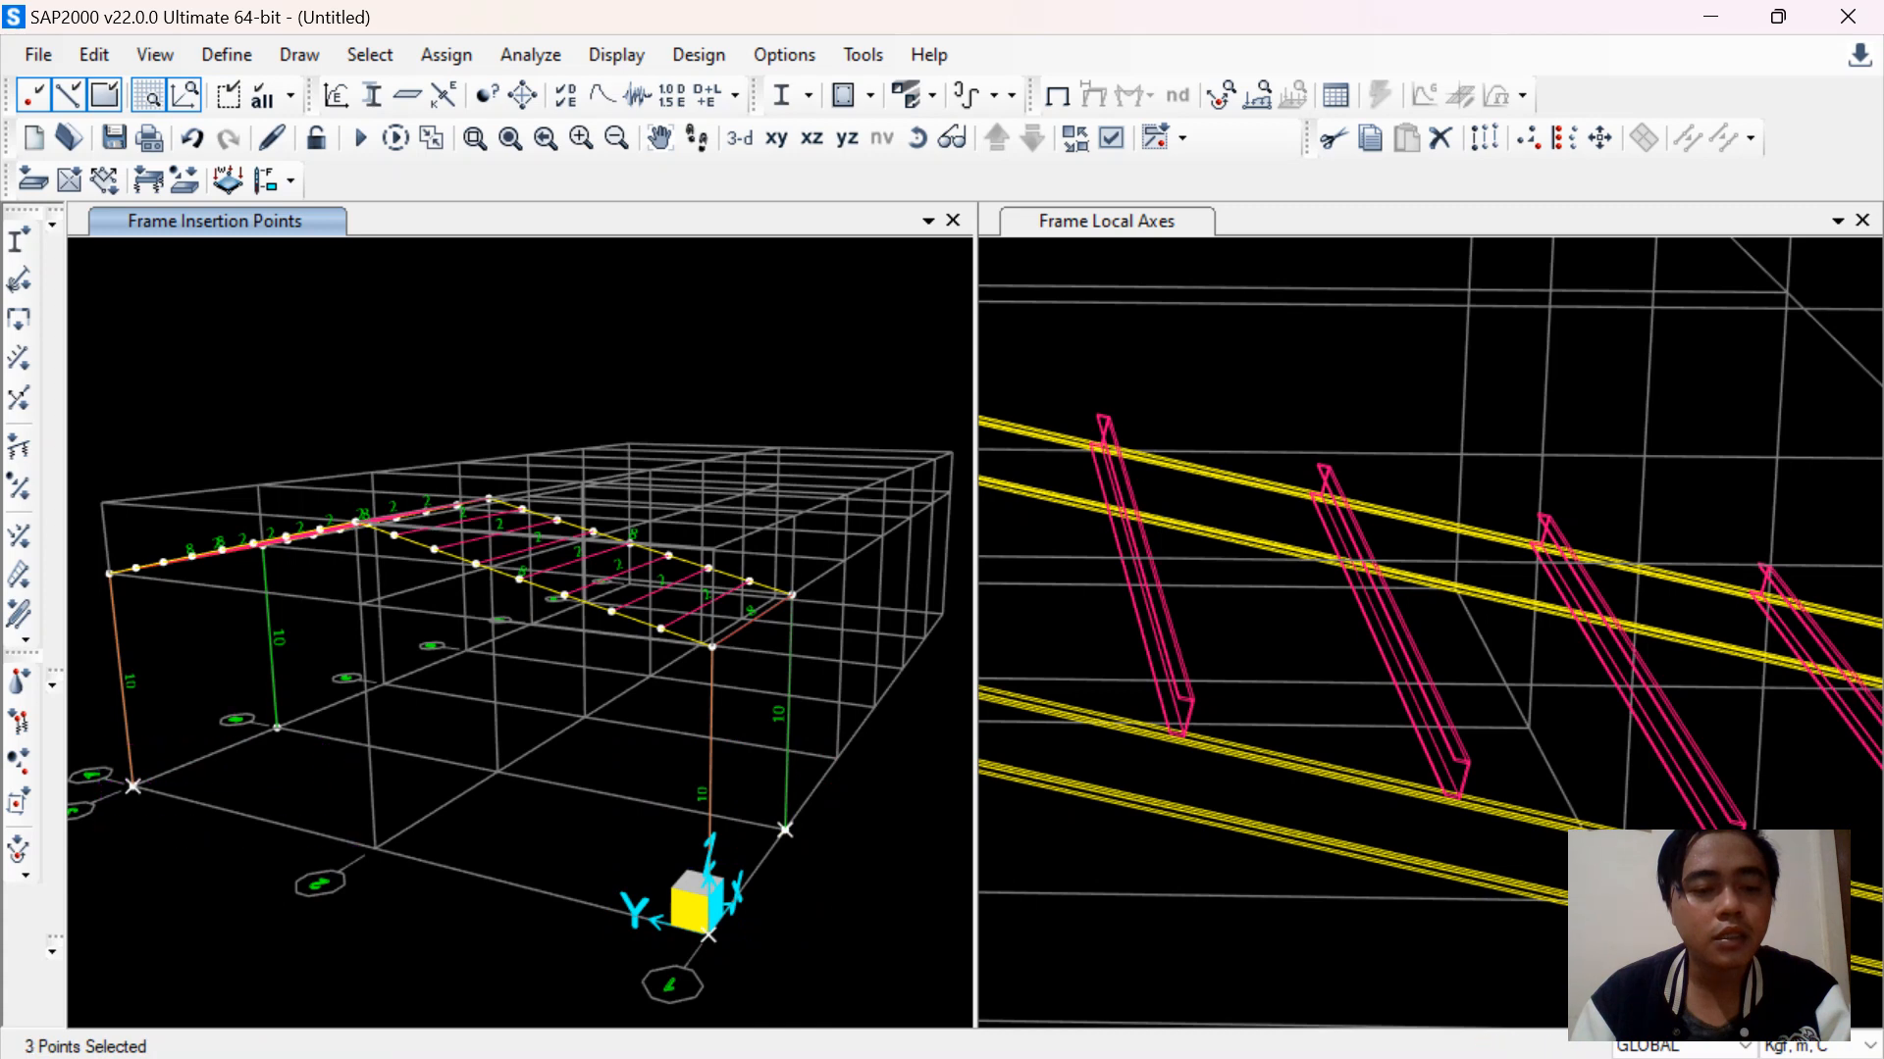
{"action": "left_click", "coordinate": [447, 54]}
{"action": "mouse_move", "coordinate": [485, 92]}
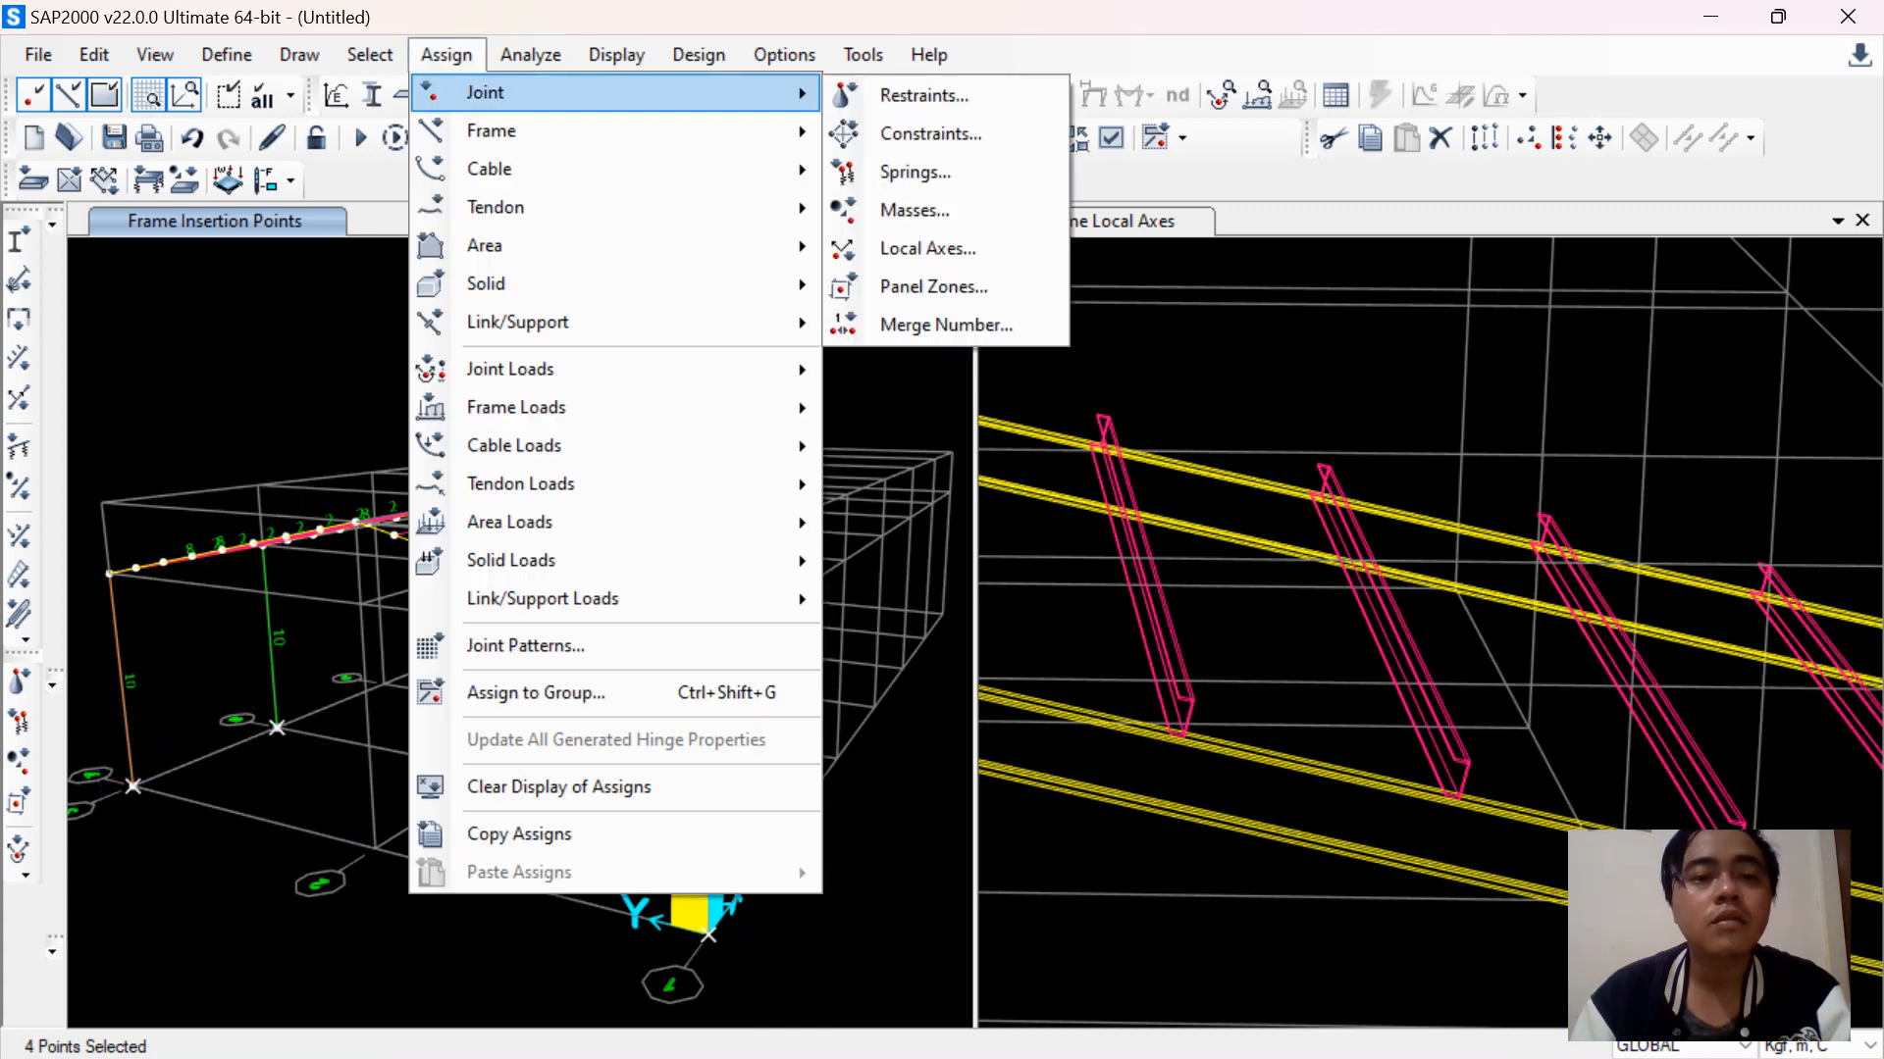
{"action": "left_click", "coordinate": [922, 95]}
{"action": "left_click", "coordinate": [885, 600]}
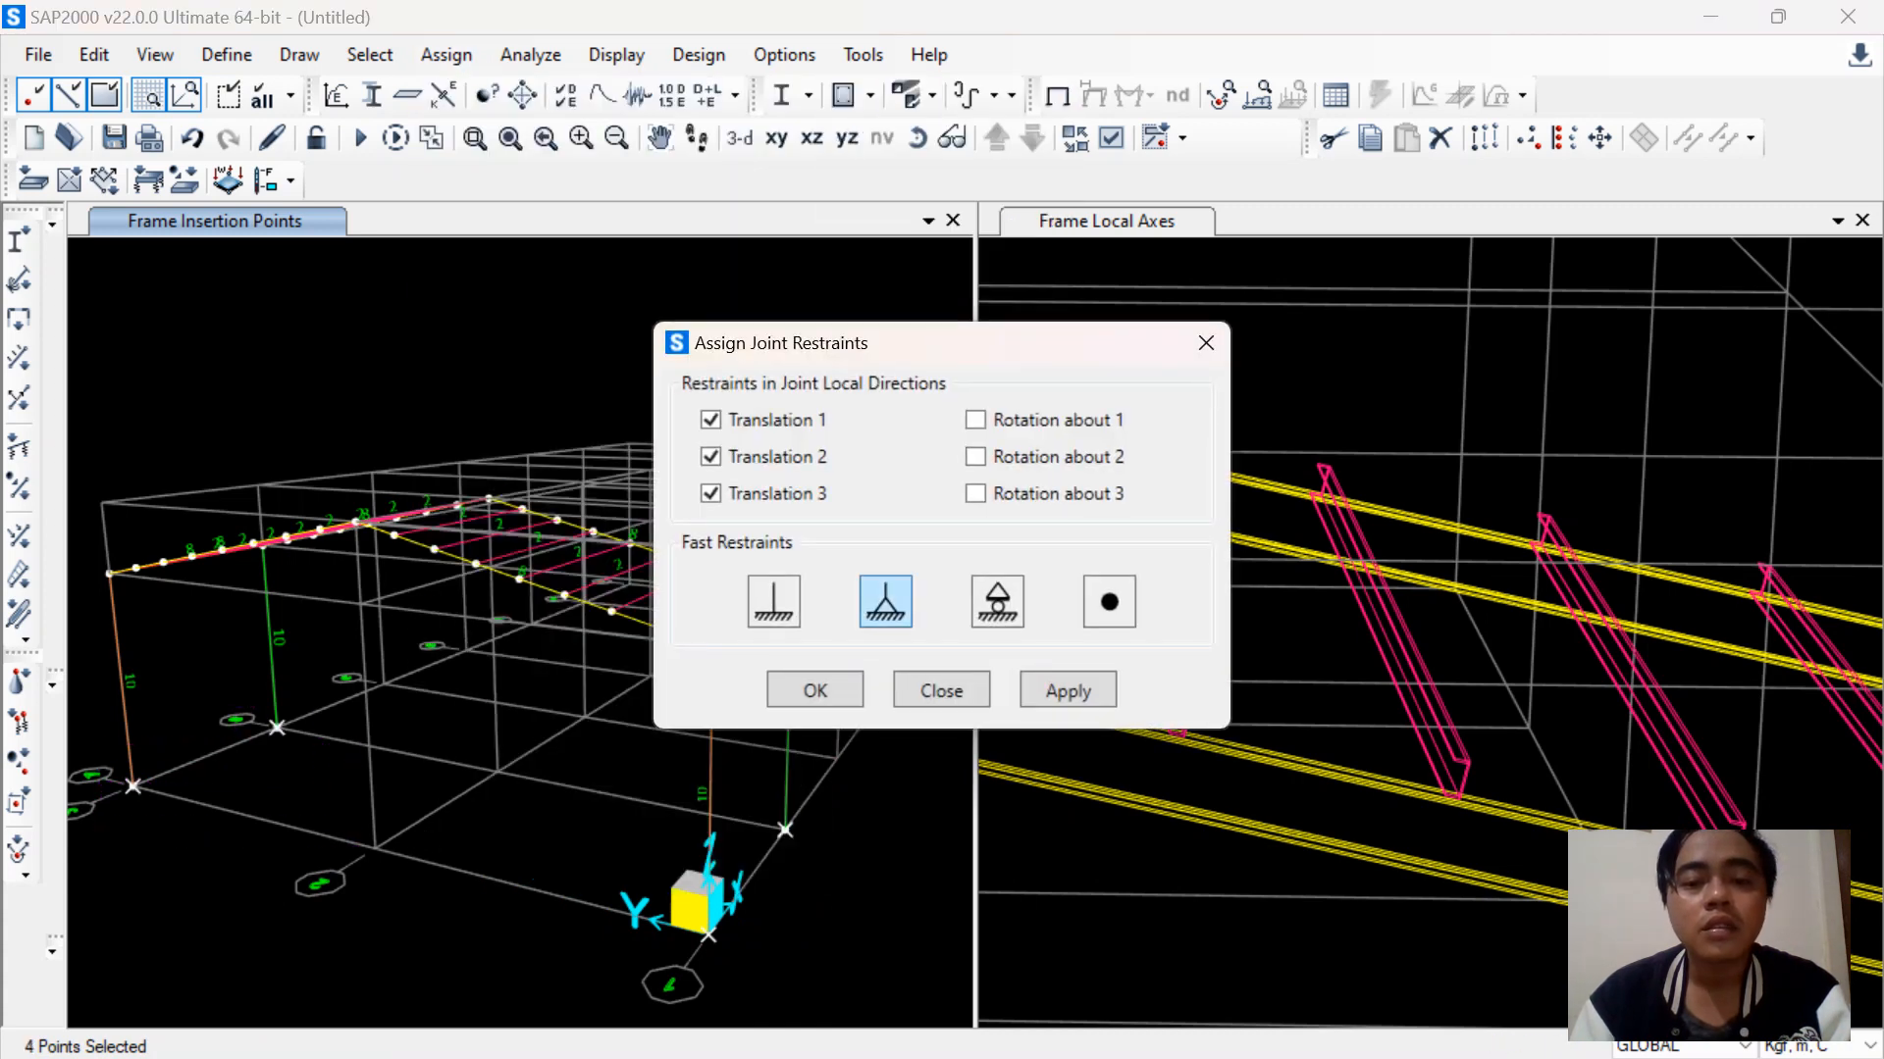
{"action": "left_click", "coordinate": [814, 690]}
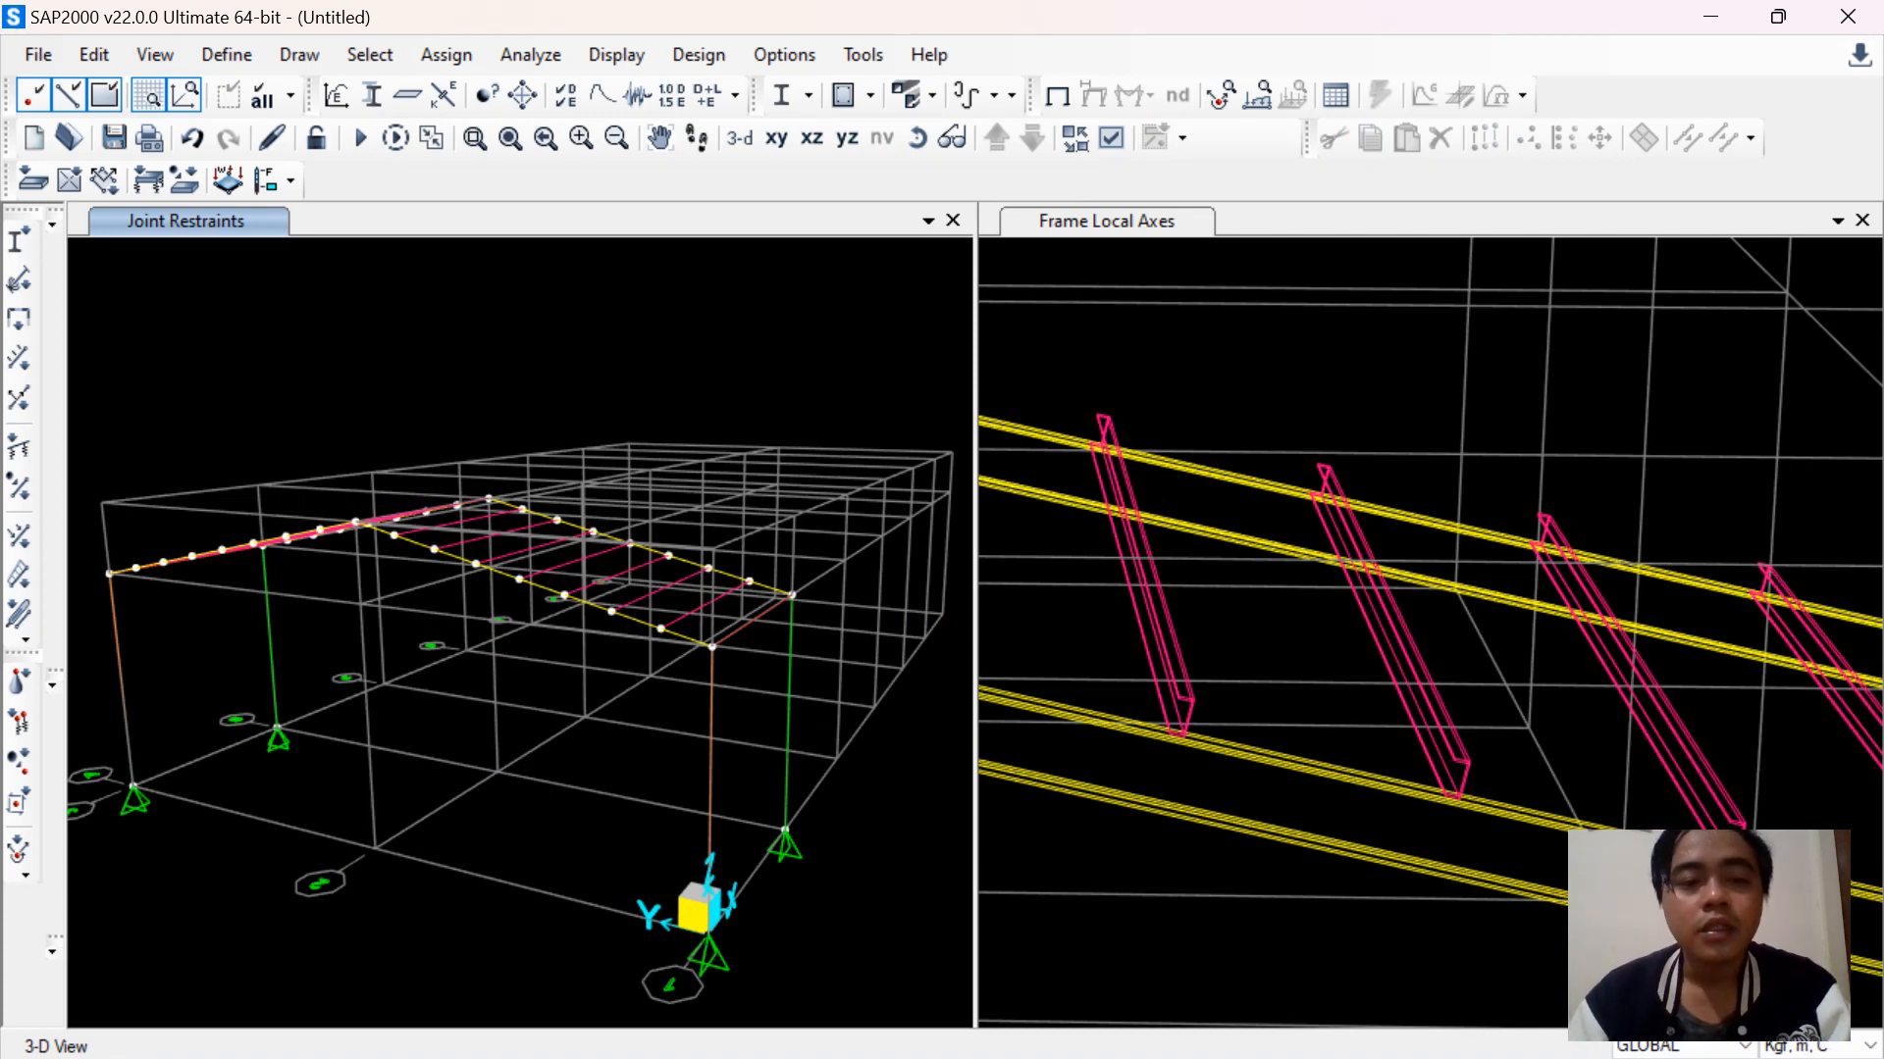
Select the second gable frame with the first bay's purlins and eave beams, and replicate them linearly 5 times at dx 6
{"action": "left_click", "coordinate": [917, 137]}
{"action": "left_click_drag", "start_coordinate": [648, 470], "coordinate": [441, 589]}
{"action": "scroll", "coordinate": [404, 532], "scroll_direction": "down", "scroll_amount": 6}
{"action": "scroll", "coordinate": [593, 564], "scroll_direction": "up", "scroll_amount": 6}
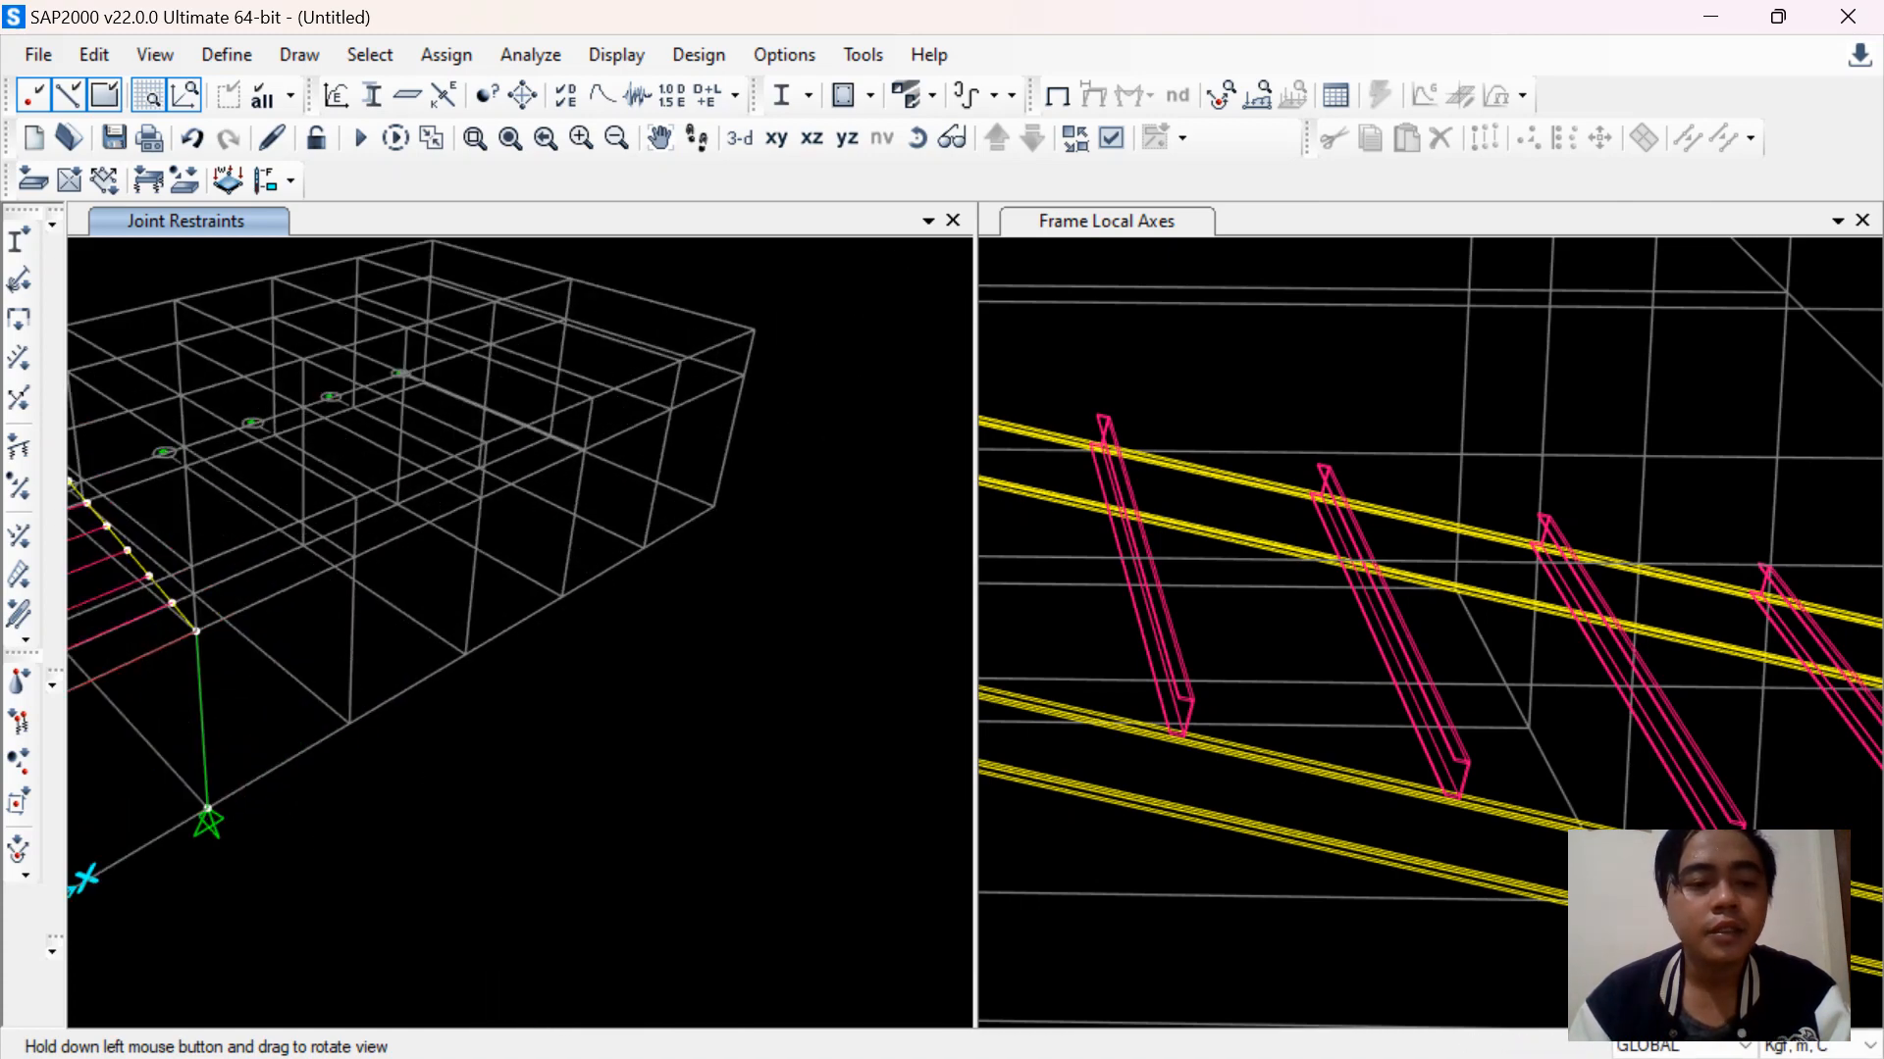
{"action": "middle_click_drag", "start_coordinate": [471, 549], "coordinate": [889, 594]}
{"action": "left_click", "coordinate": [918, 138]}
{"action": "left_click_drag", "start_coordinate": [667, 550], "coordinate": [679, 901]}
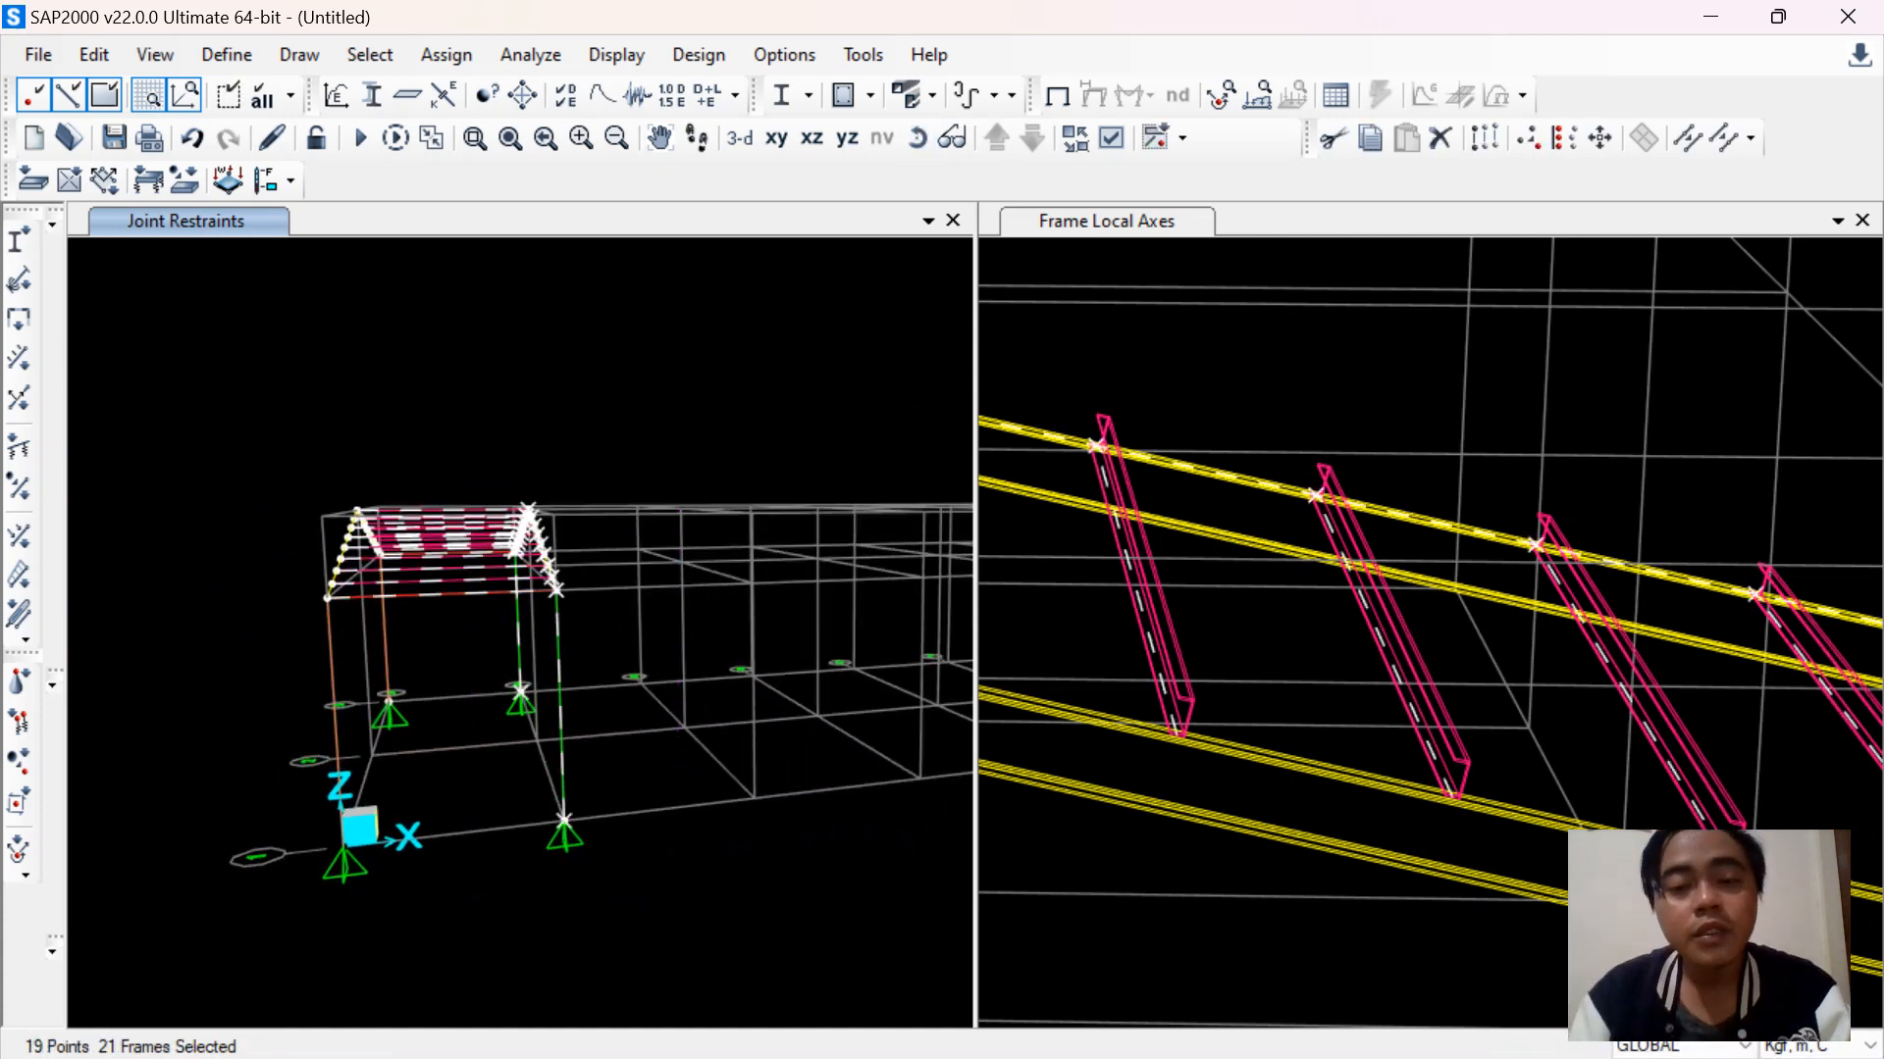
{"action": "left_click", "coordinate": [917, 138]}
{"action": "left_click_drag", "start_coordinate": [549, 471], "coordinate": [642, 581]}
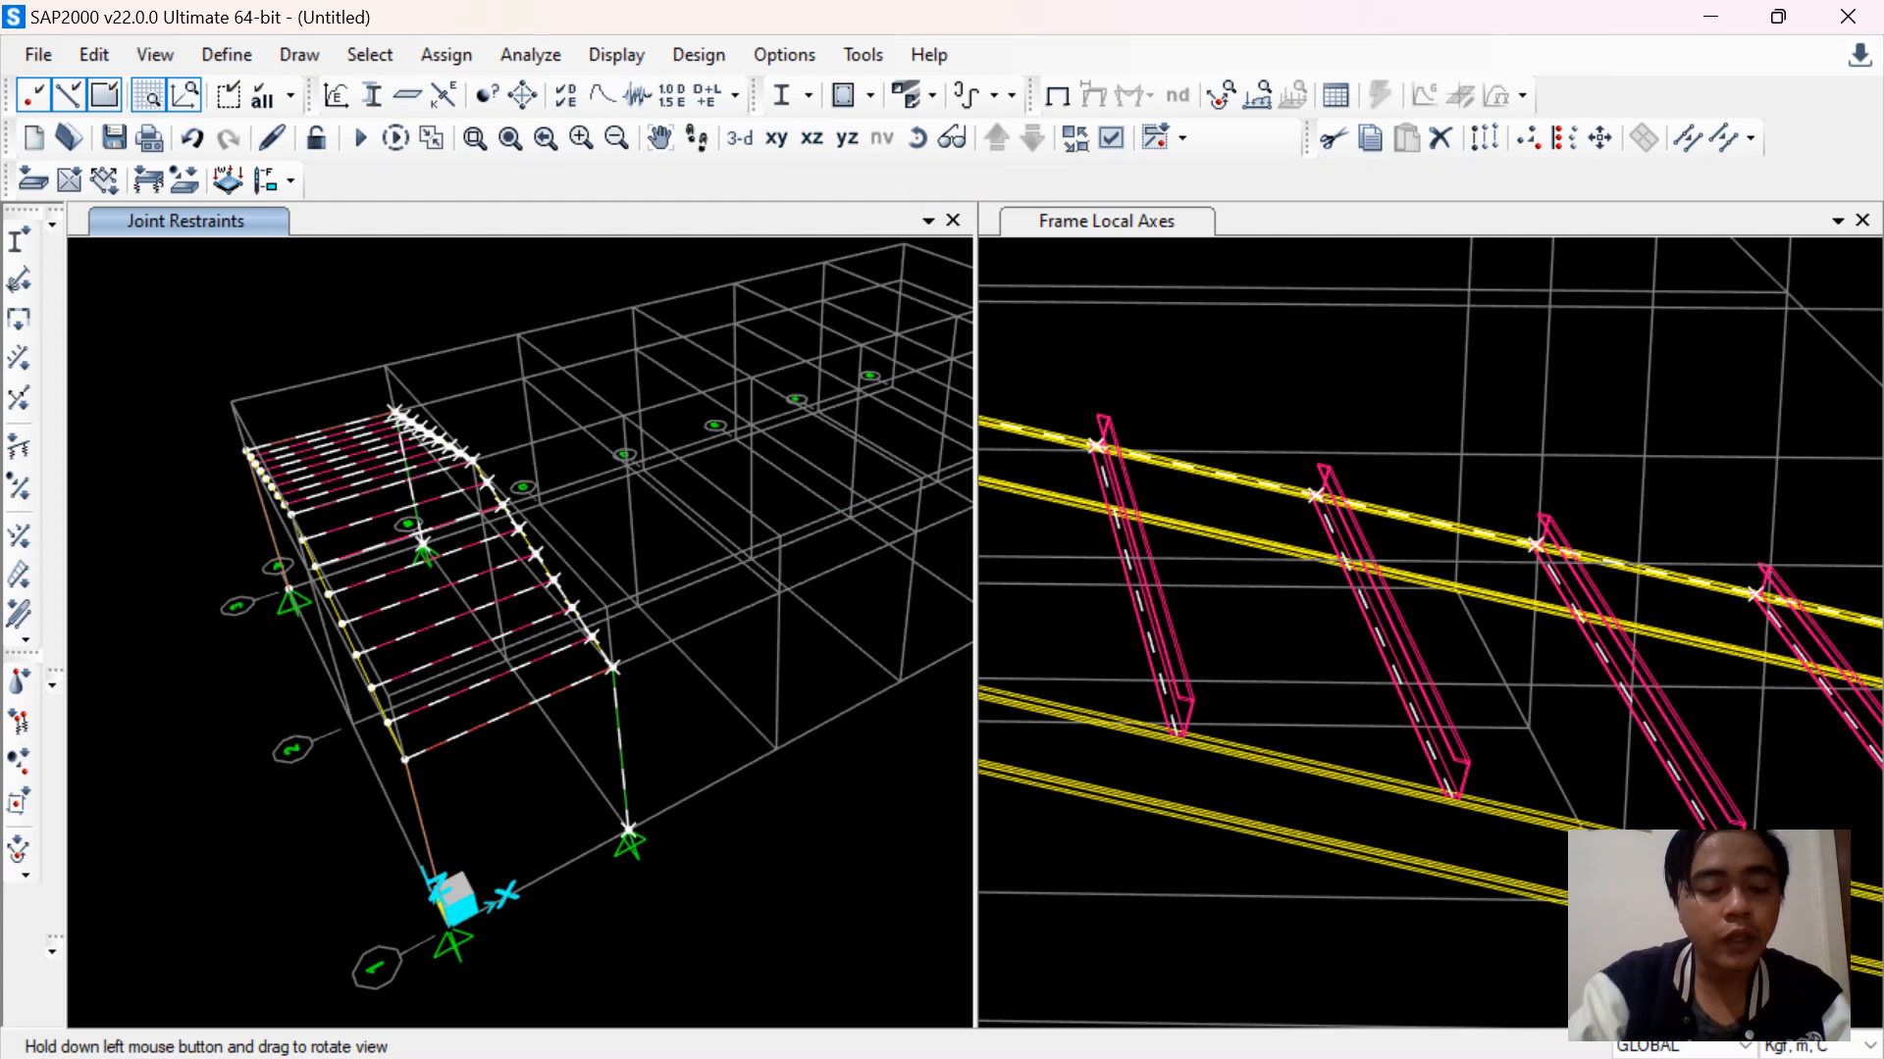
{"action": "key", "text": "ctrl+r"}
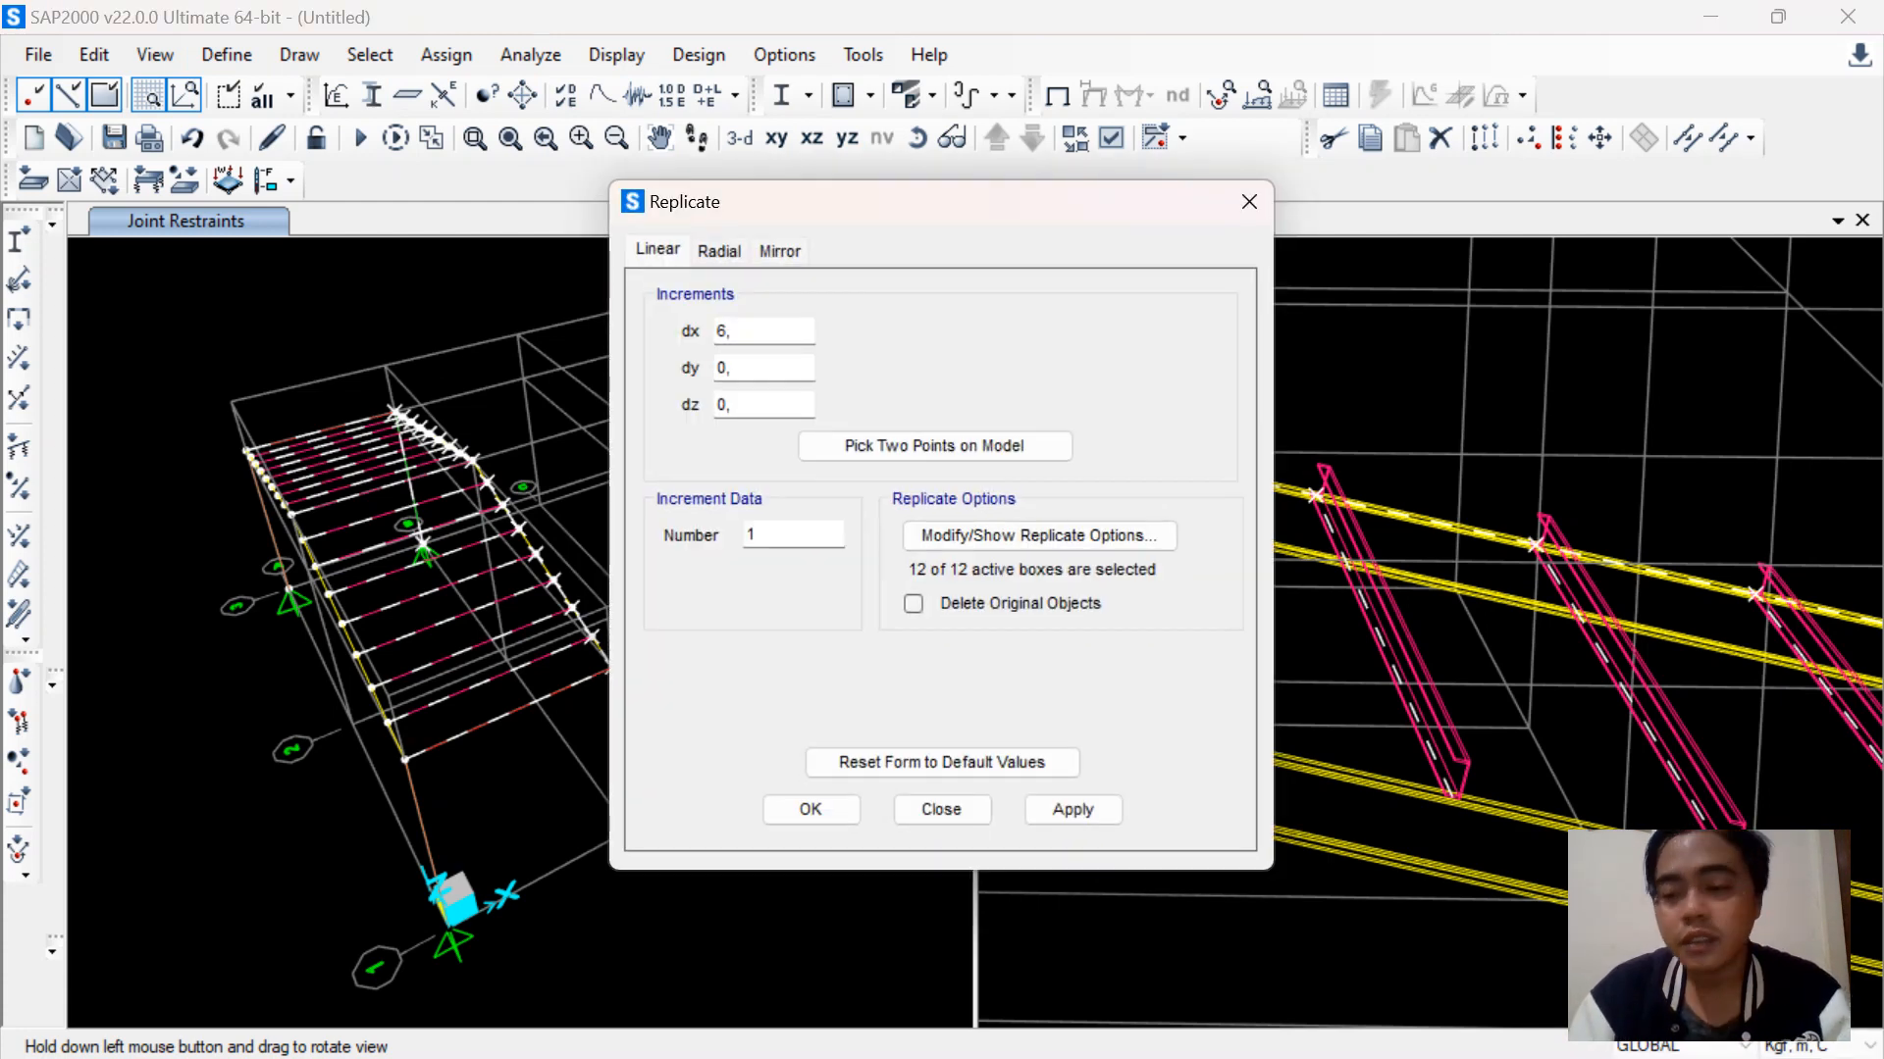
{"action": "left_click_drag", "start_coordinate": [906, 209], "coordinate": [1435, 195]}
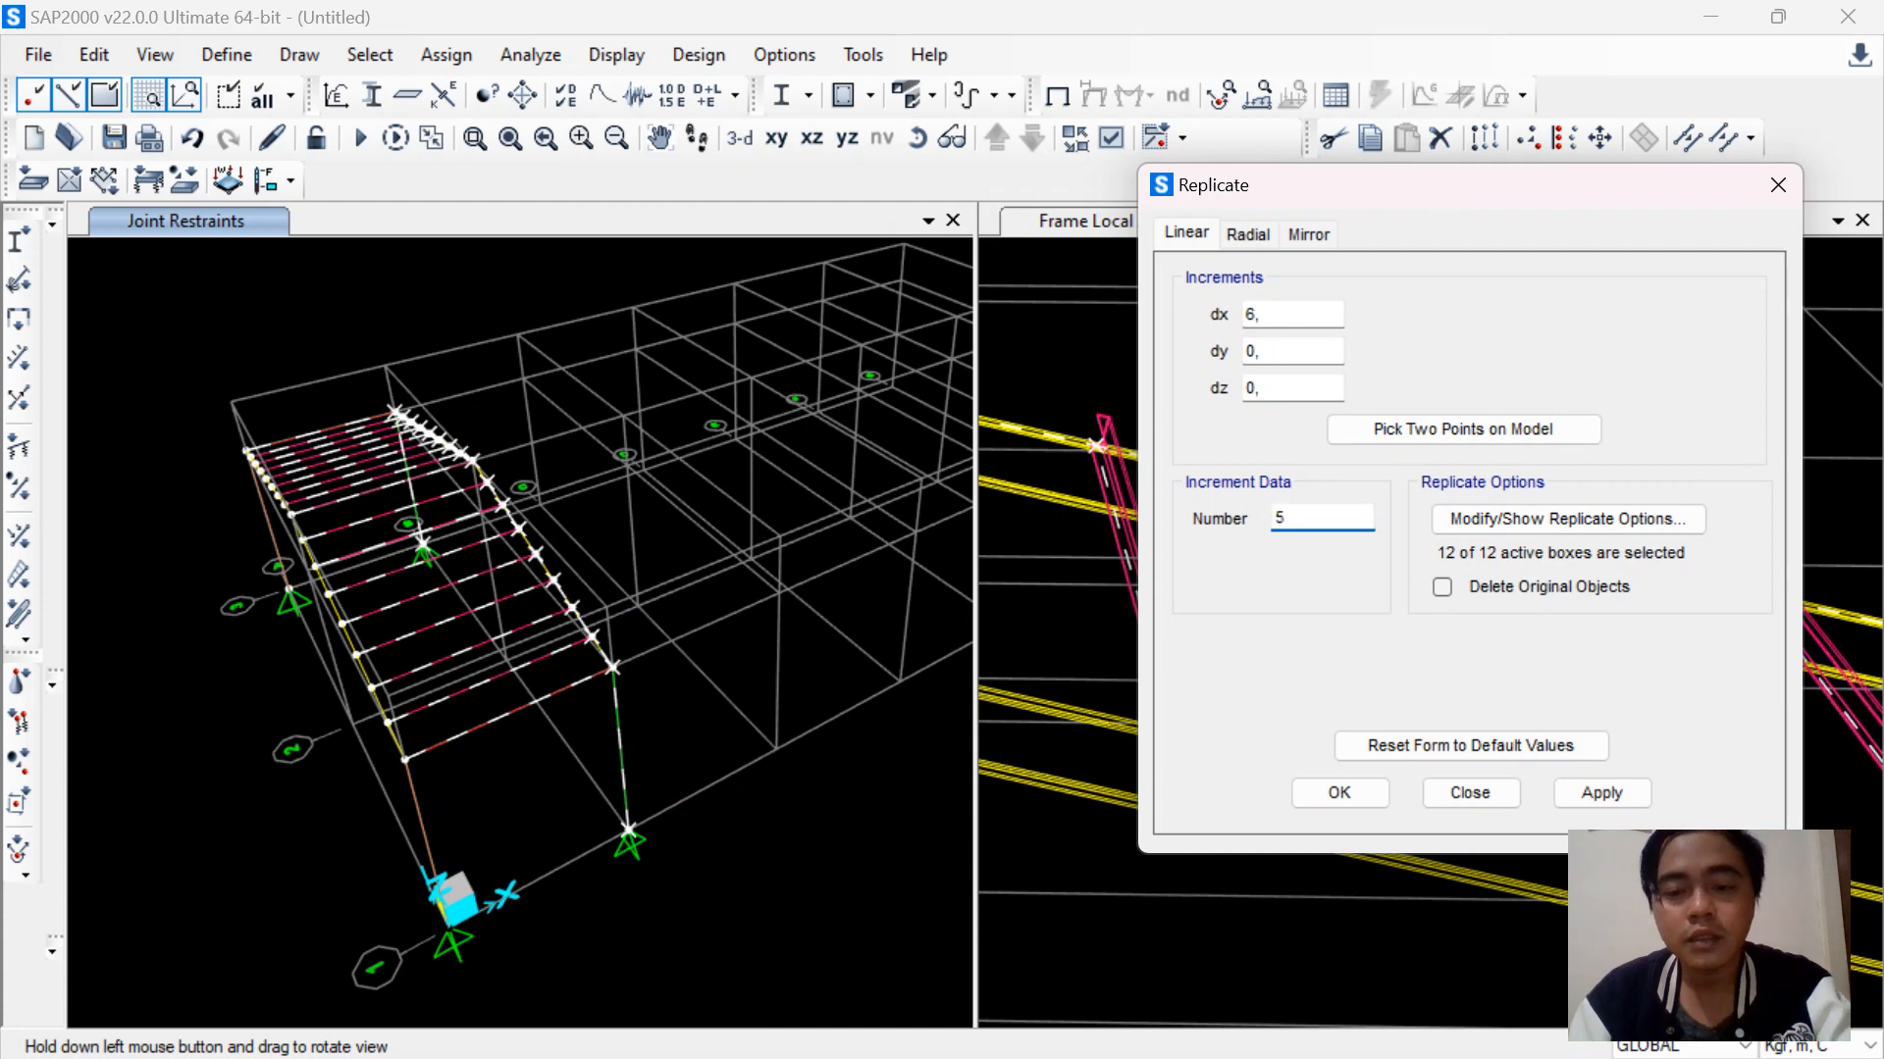
{"action": "key", "text": "Return"}
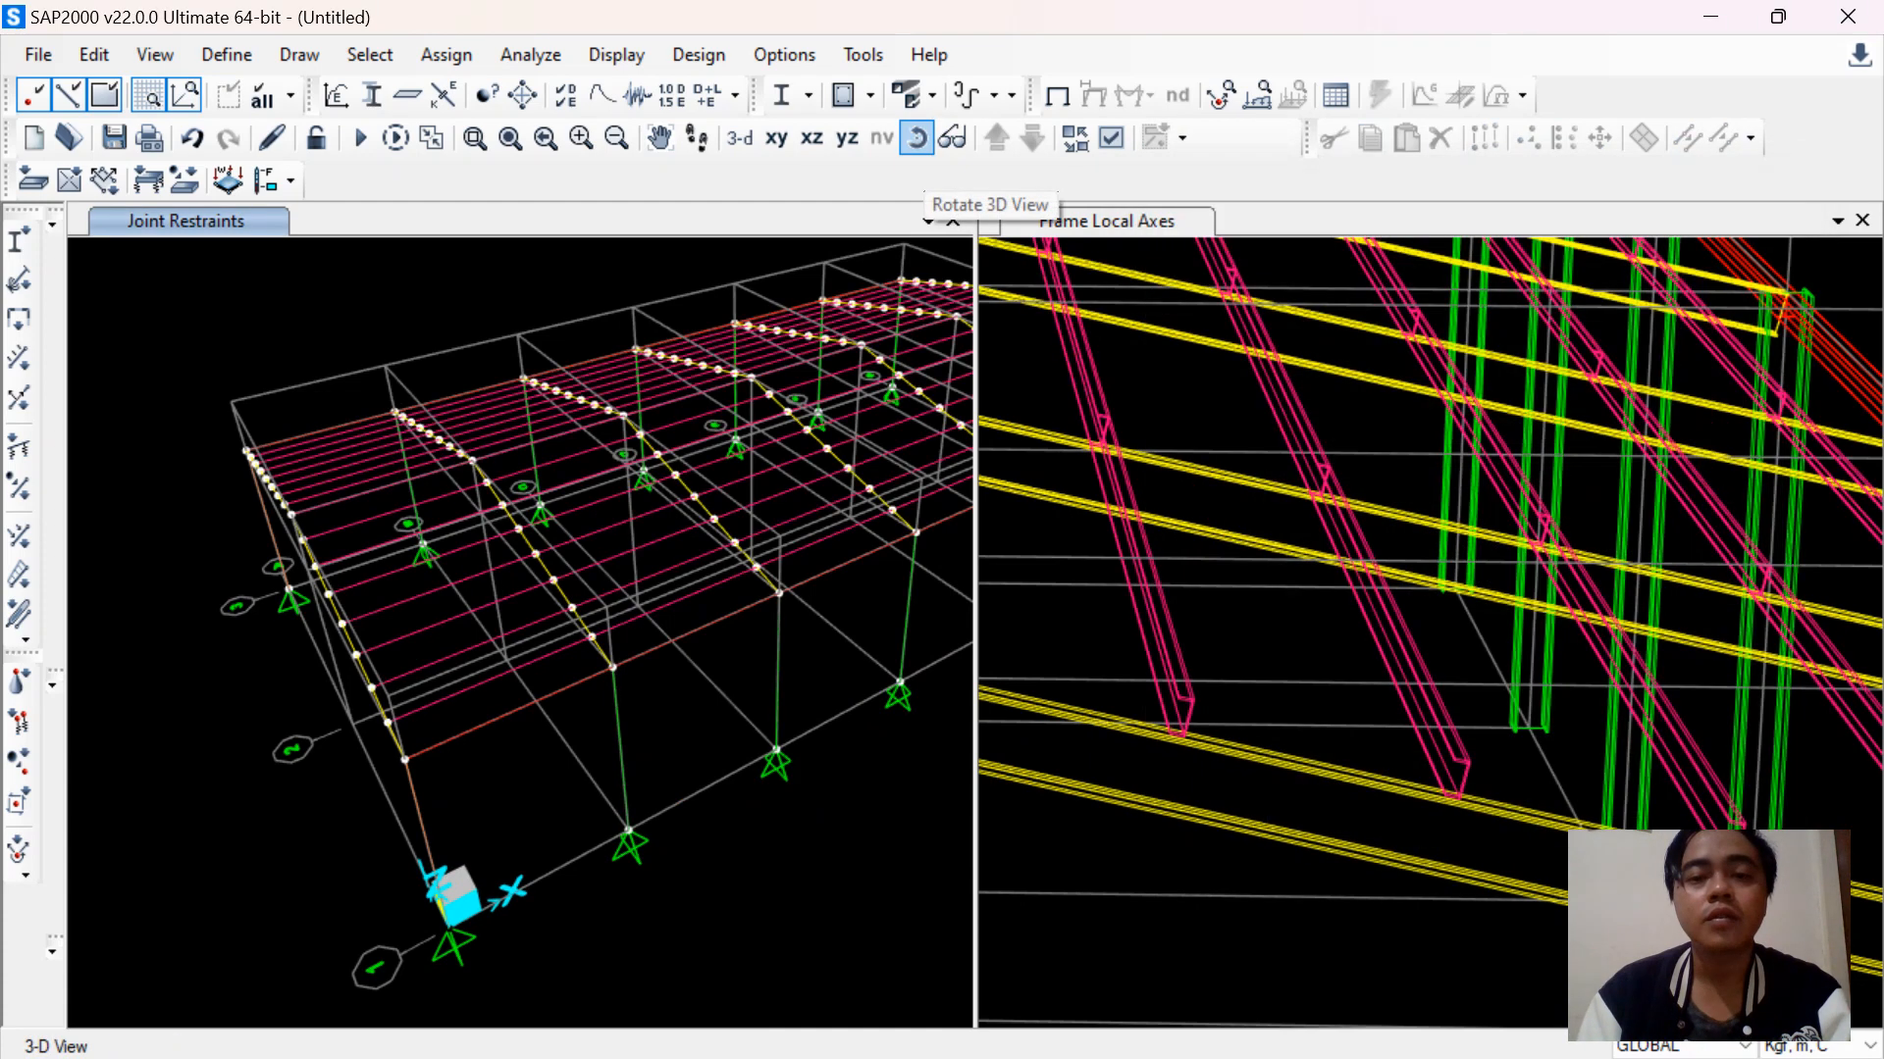
Select the two columns of the far end frame and assign them the HB 300.300.10.15 (Kolom Luar) section
{"action": "left_click", "coordinate": [917, 138]}
{"action": "scroll", "coordinate": [649, 512], "scroll_direction": "down", "scroll_amount": 3}
{"action": "left_click_drag", "start_coordinate": [745, 550], "coordinate": [669, 497]}
{"action": "middle_click_drag", "start_coordinate": [672, 499], "coordinate": [351, 431]}
{"action": "scroll", "coordinate": [676, 516], "scroll_direction": "up", "scroll_amount": 9}
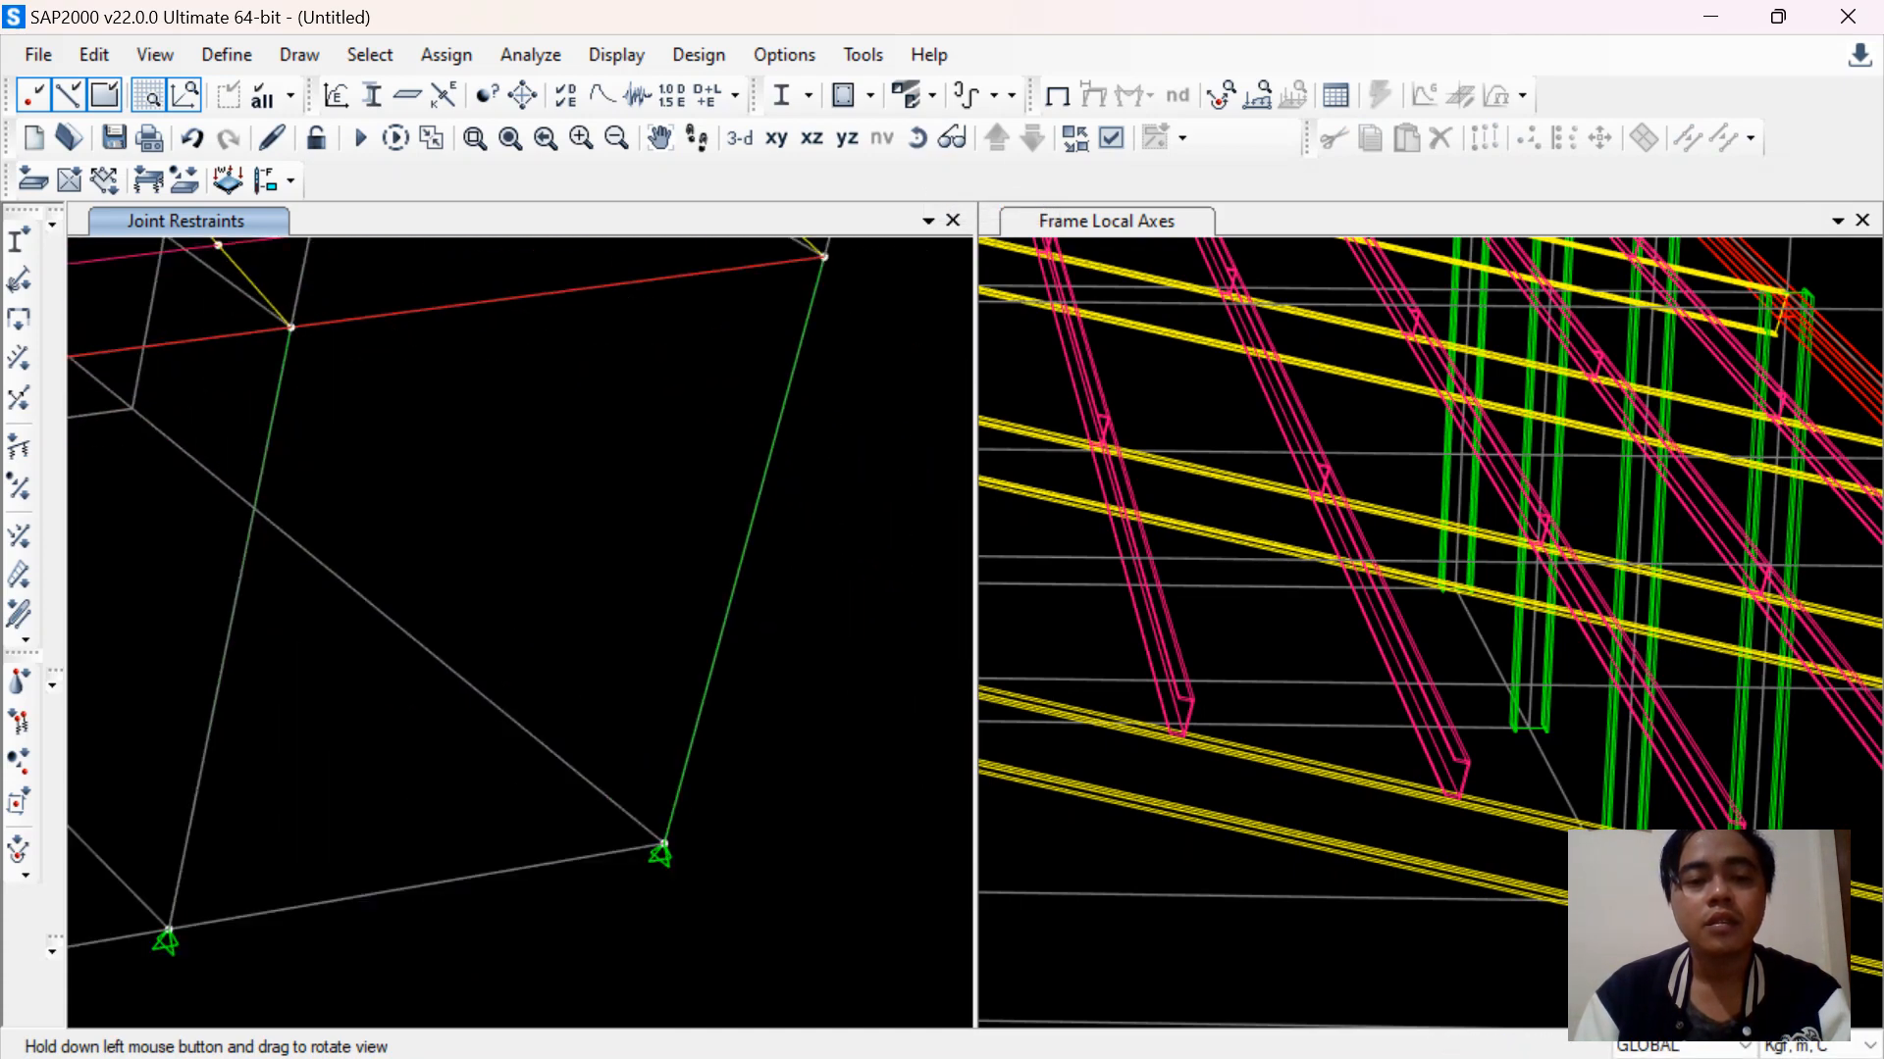
{"action": "left_click", "coordinate": [754, 516]}
{"action": "left_click", "coordinate": [917, 138]}
{"action": "left_click_drag", "start_coordinate": [731, 490], "coordinate": [643, 489]}
{"action": "scroll", "coordinate": [673, 478], "scroll_direction": "up", "scroll_amount": 3}
{"action": "scroll", "coordinate": [673, 478], "scroll_direction": "down", "scroll_amount": 6}
{"action": "left_click", "coordinate": [917, 138]}
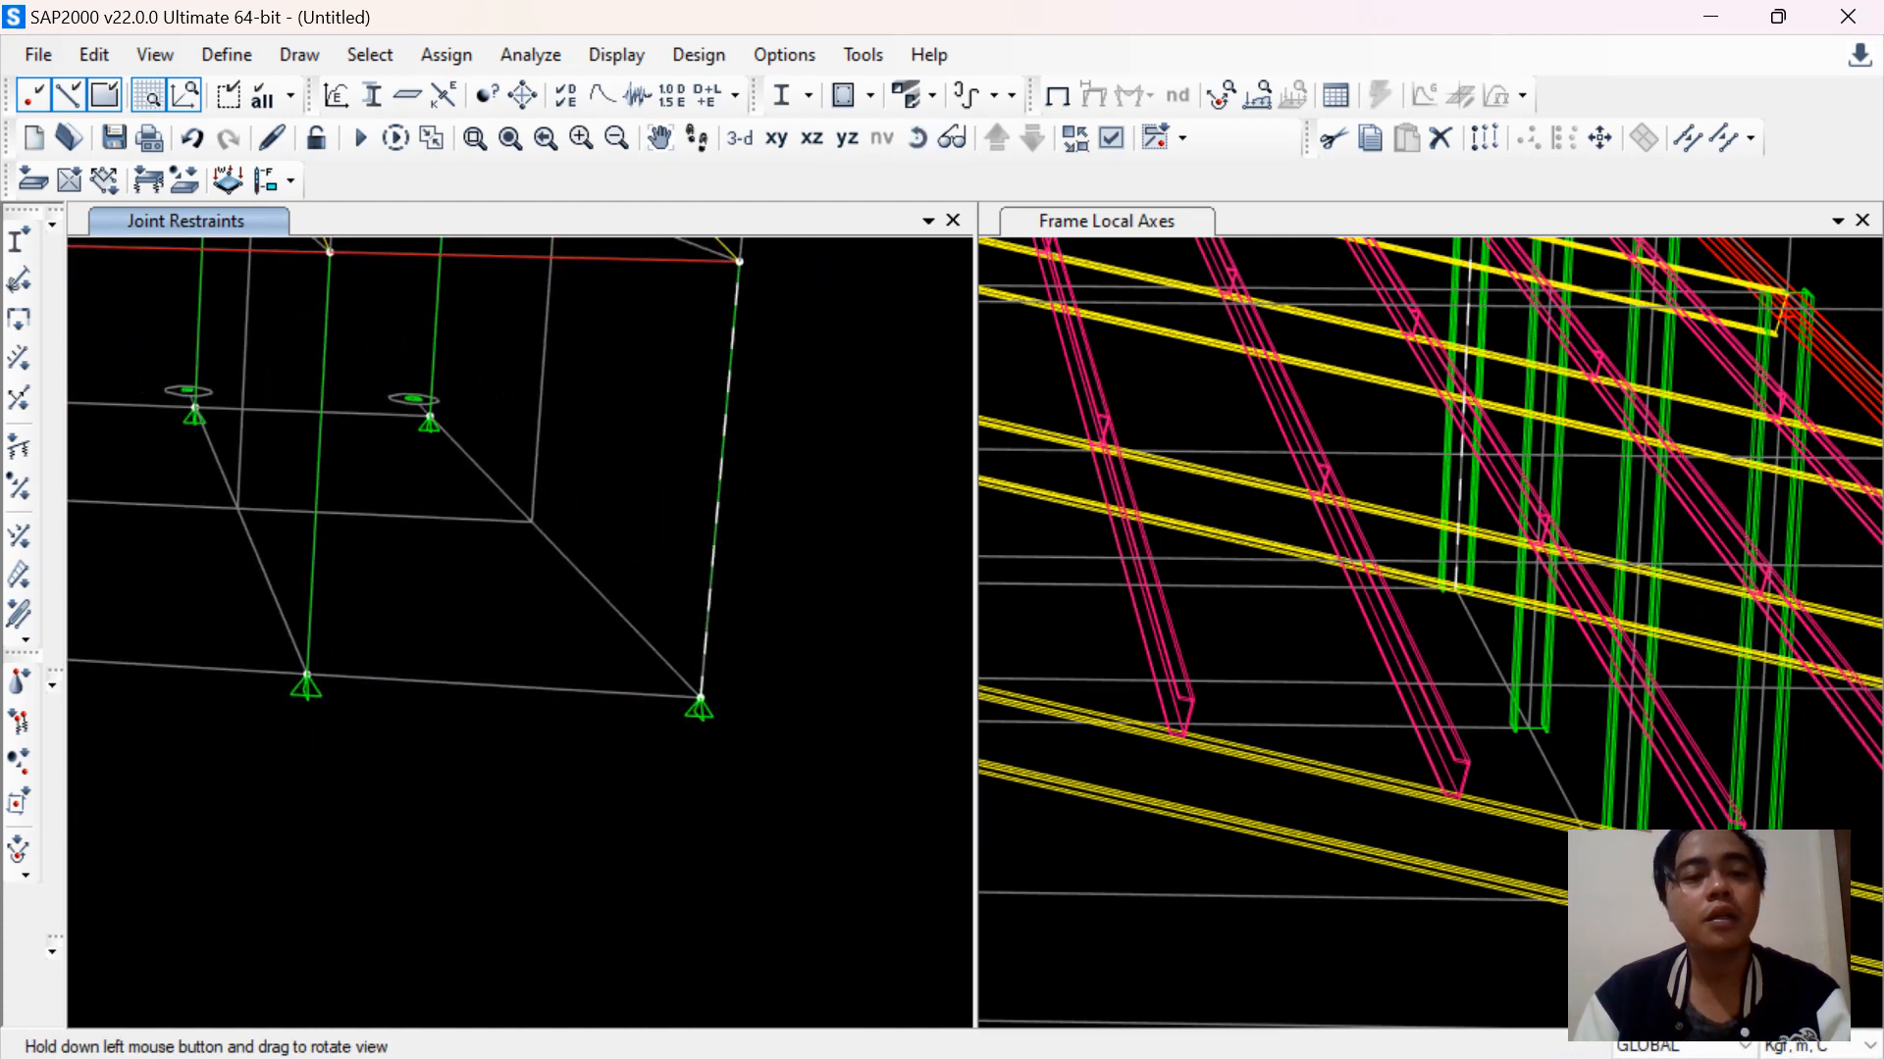
{"action": "left_click", "coordinate": [435, 314]}
{"action": "left_click", "coordinate": [446, 54]}
{"action": "mouse_move", "coordinate": [546, 126]}
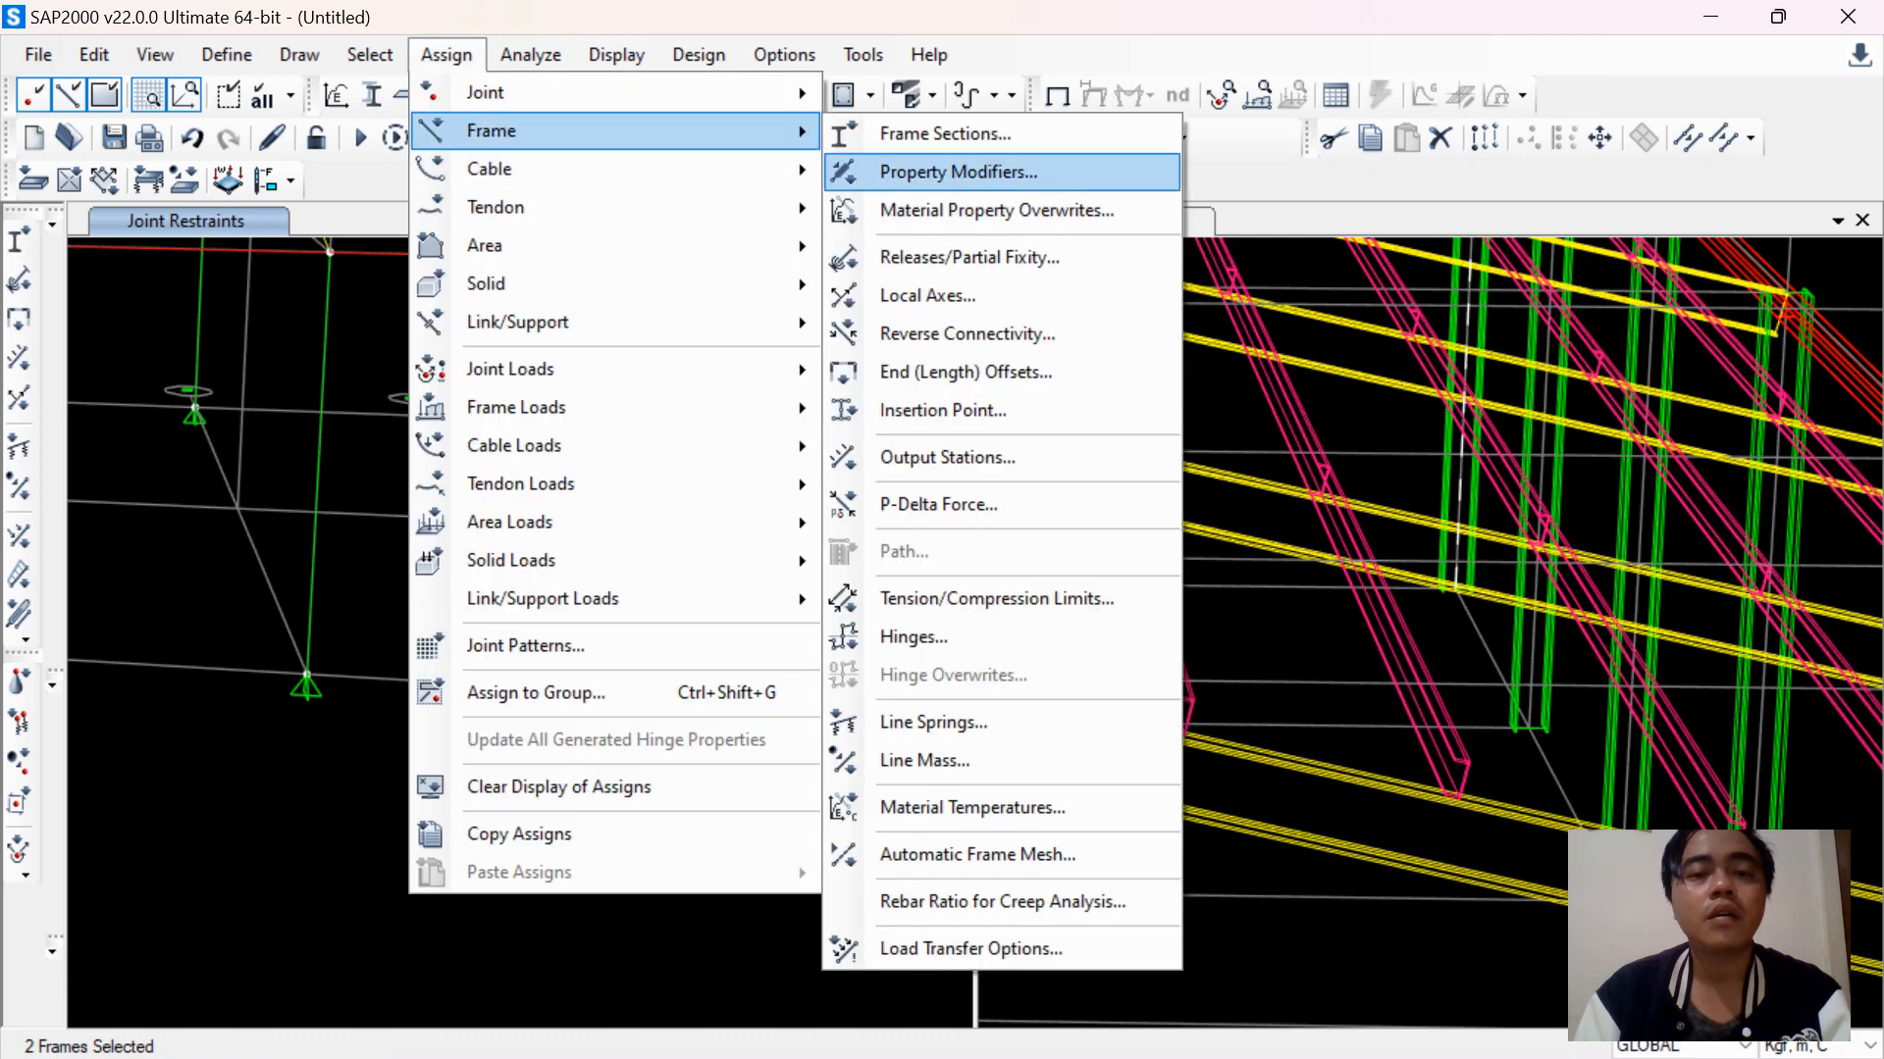
{"action": "left_click", "coordinate": [967, 168]}
{"action": "left_click", "coordinate": [913, 335]}
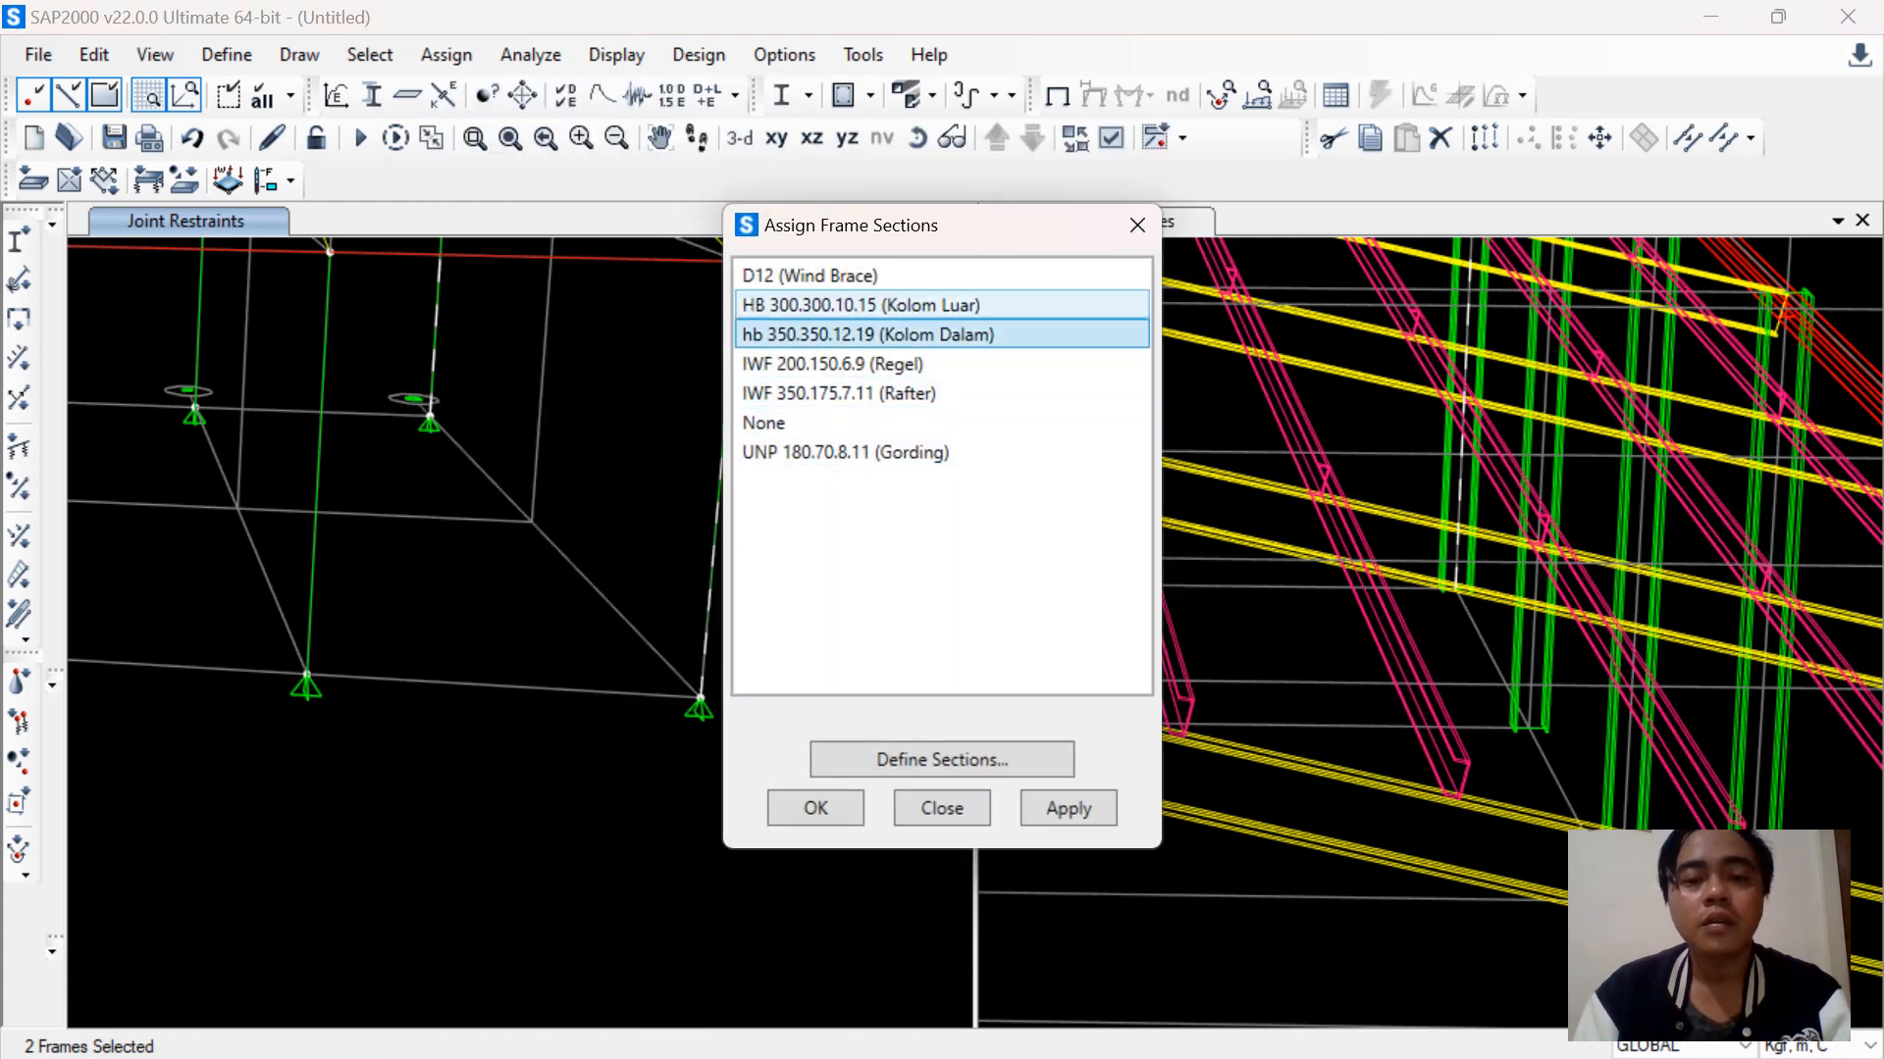
{"action": "left_click", "coordinate": [913, 305]}
{"action": "left_click", "coordinate": [815, 808]}
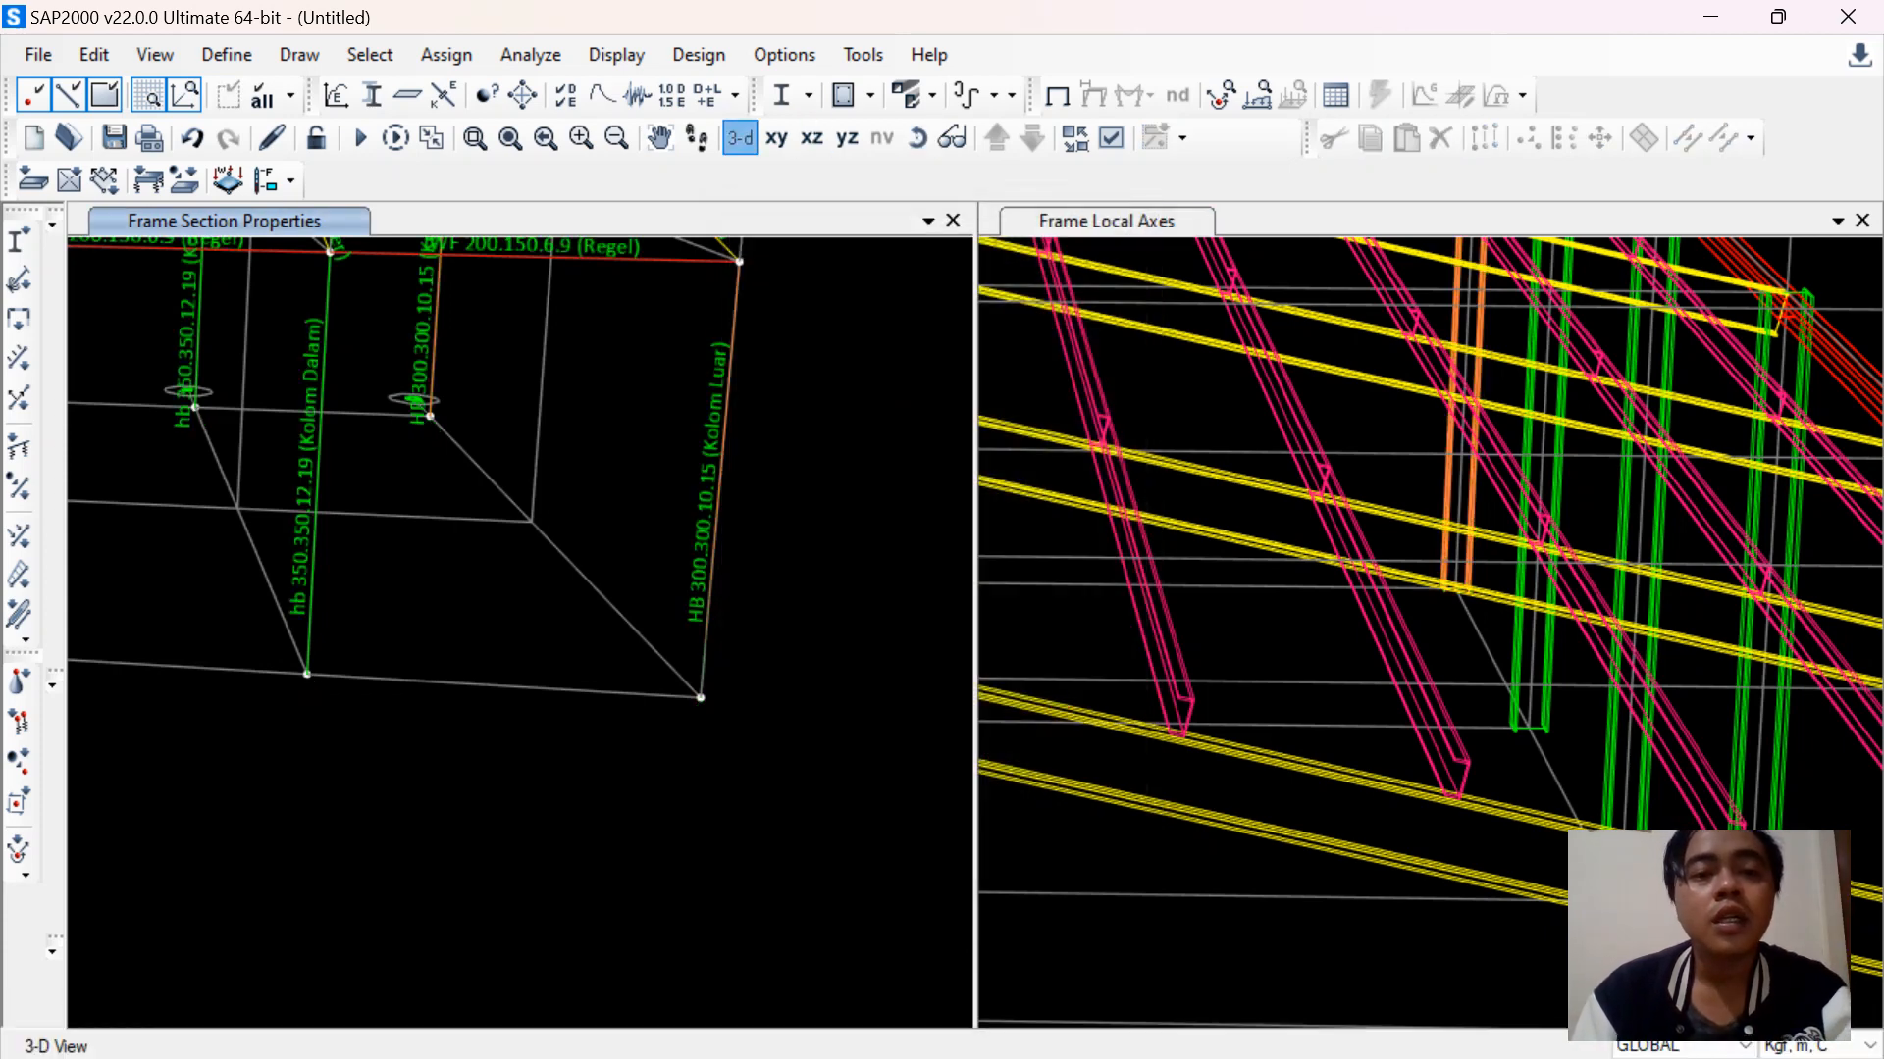
Restore the default 3D view in both model windows to examine the complete warehouse
{"action": "left_click", "coordinate": [739, 137]}
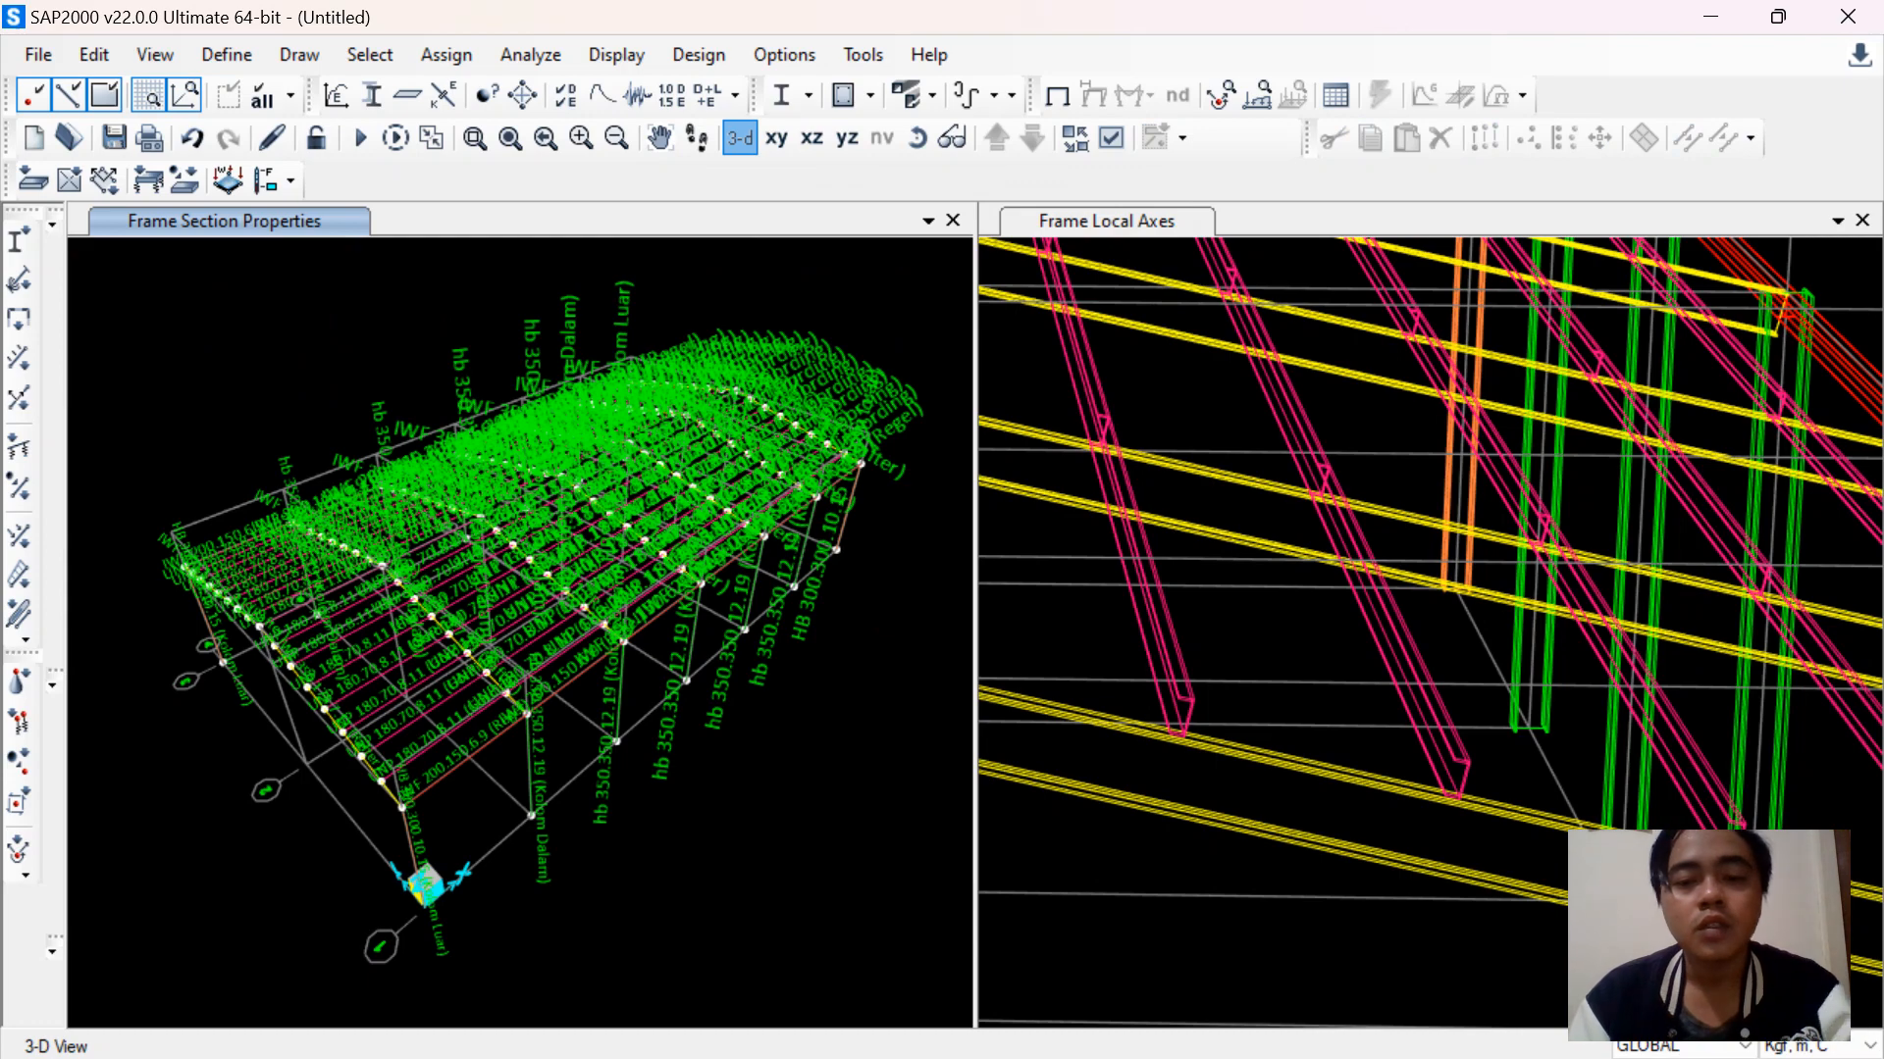
{"action": "left_click", "coordinate": [1107, 221]}
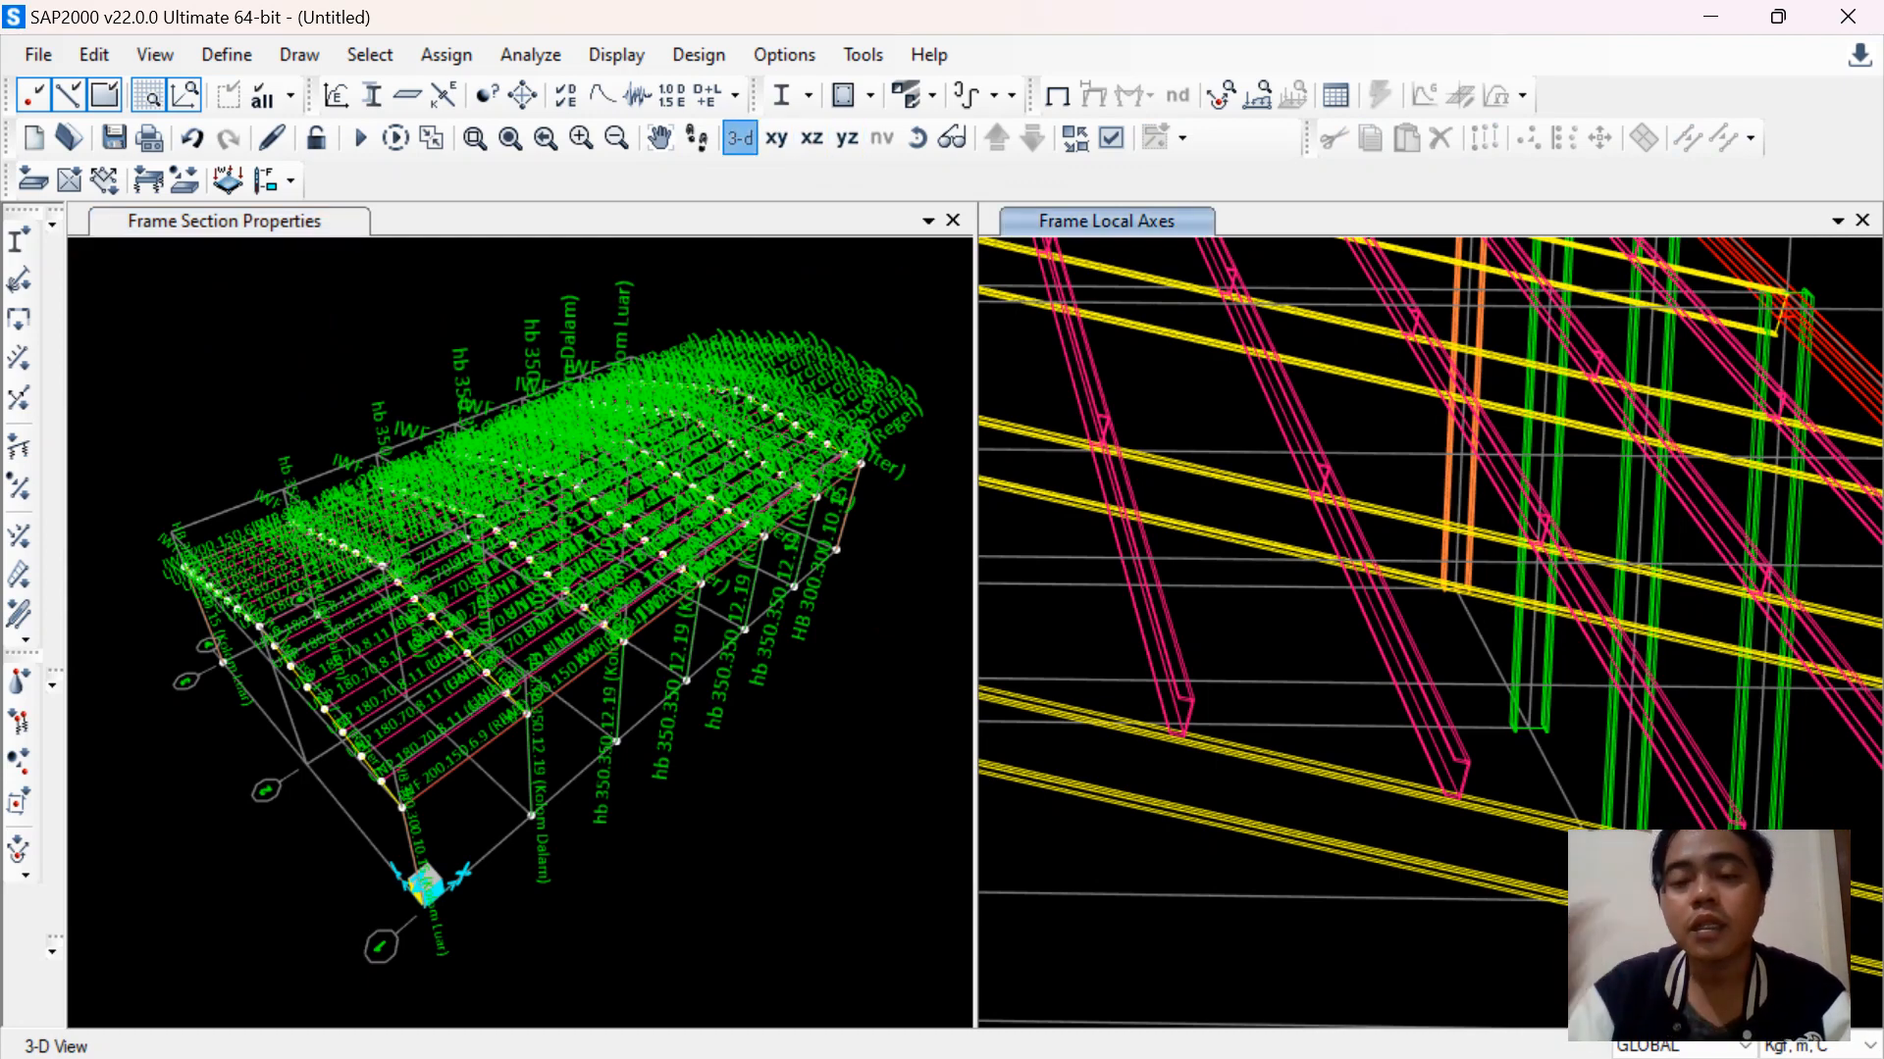
{"action": "left_click", "coordinate": [740, 137]}
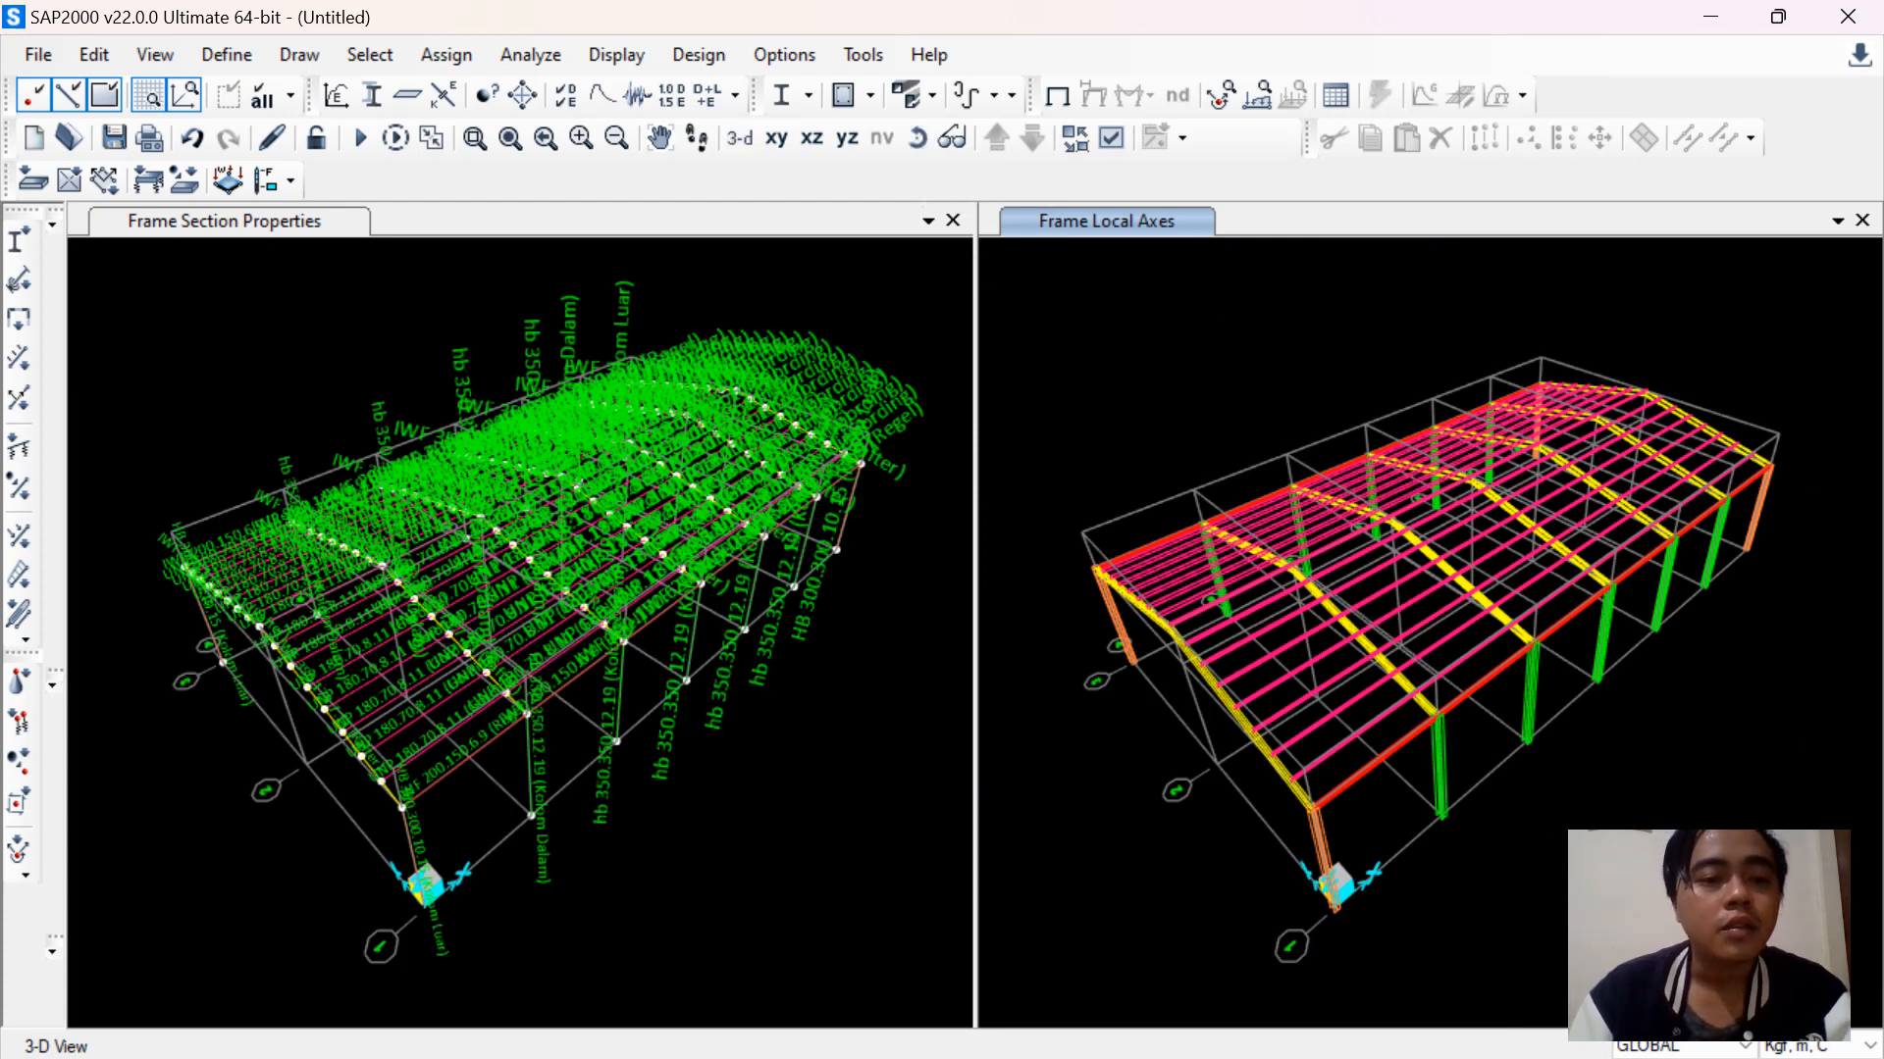
Show the undeformed shape without section labels and hide the grid in the joint-display window
{"action": "left_click", "coordinate": [417, 309]}
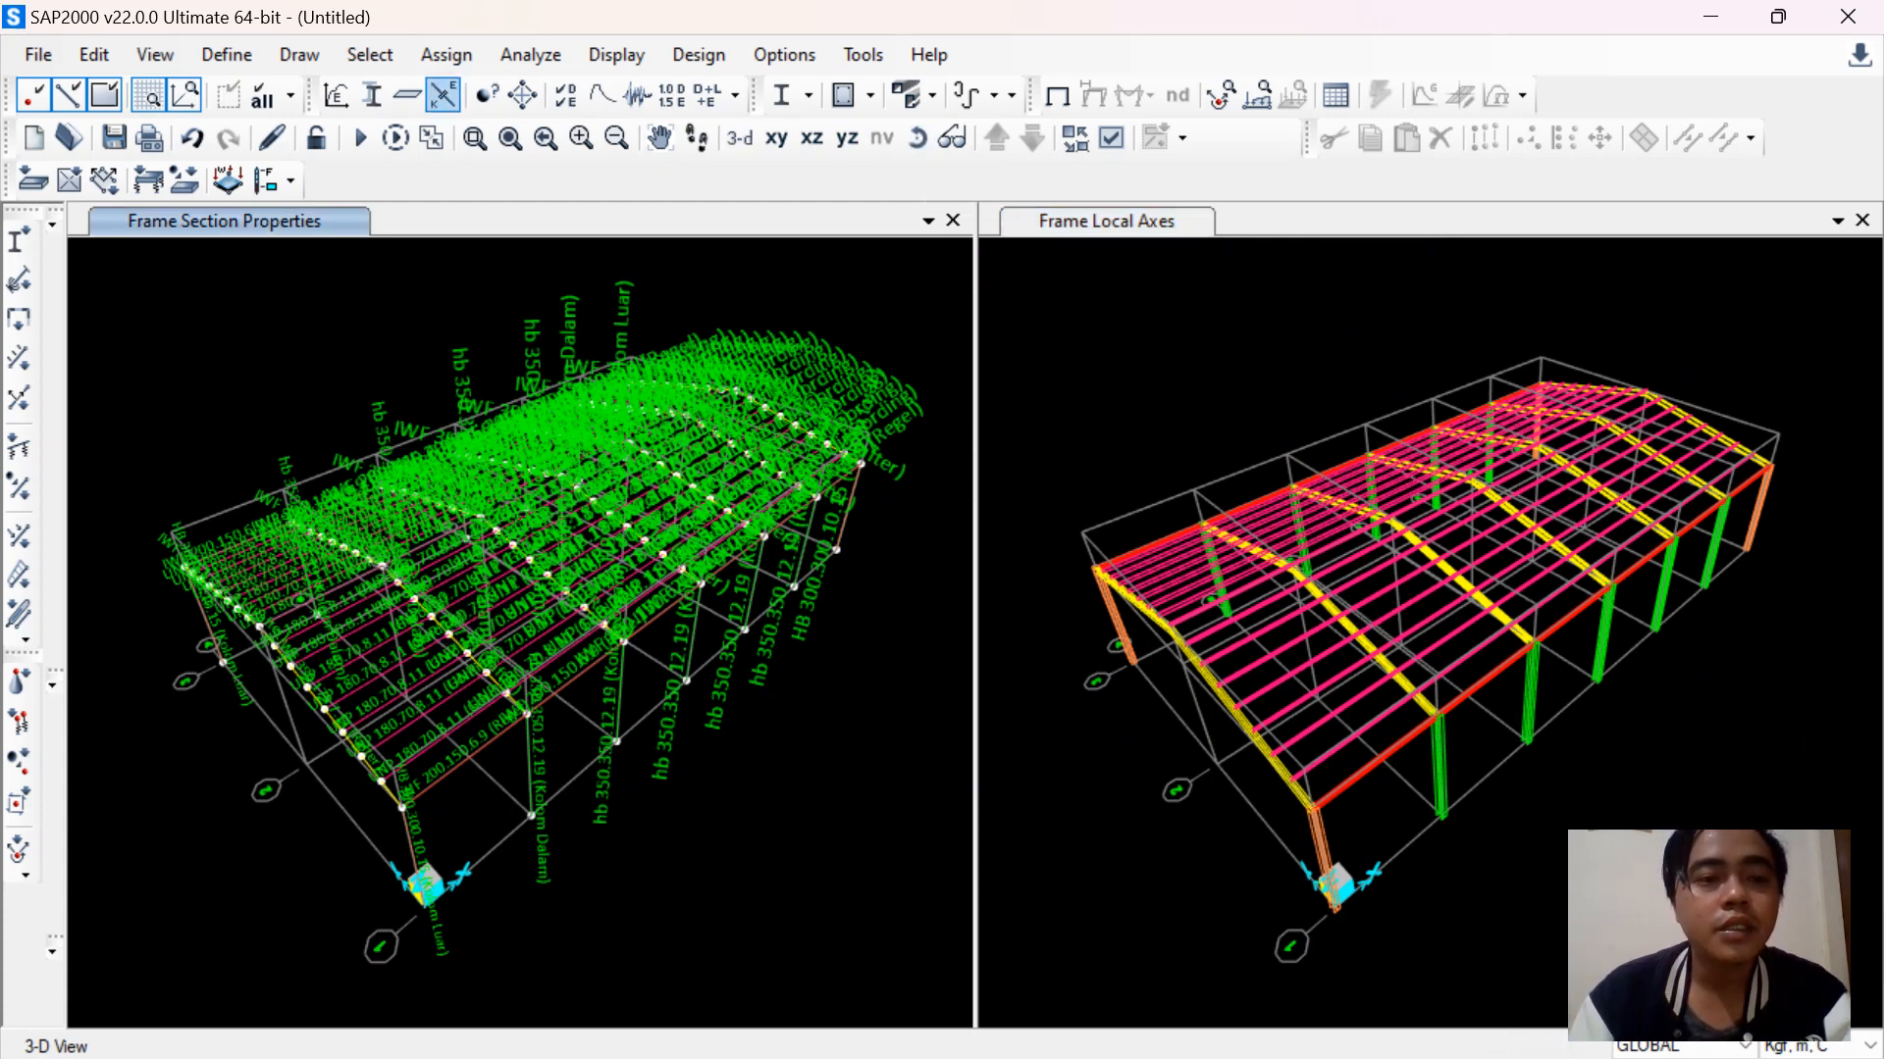
{"action": "left_click", "coordinate": [617, 55]}
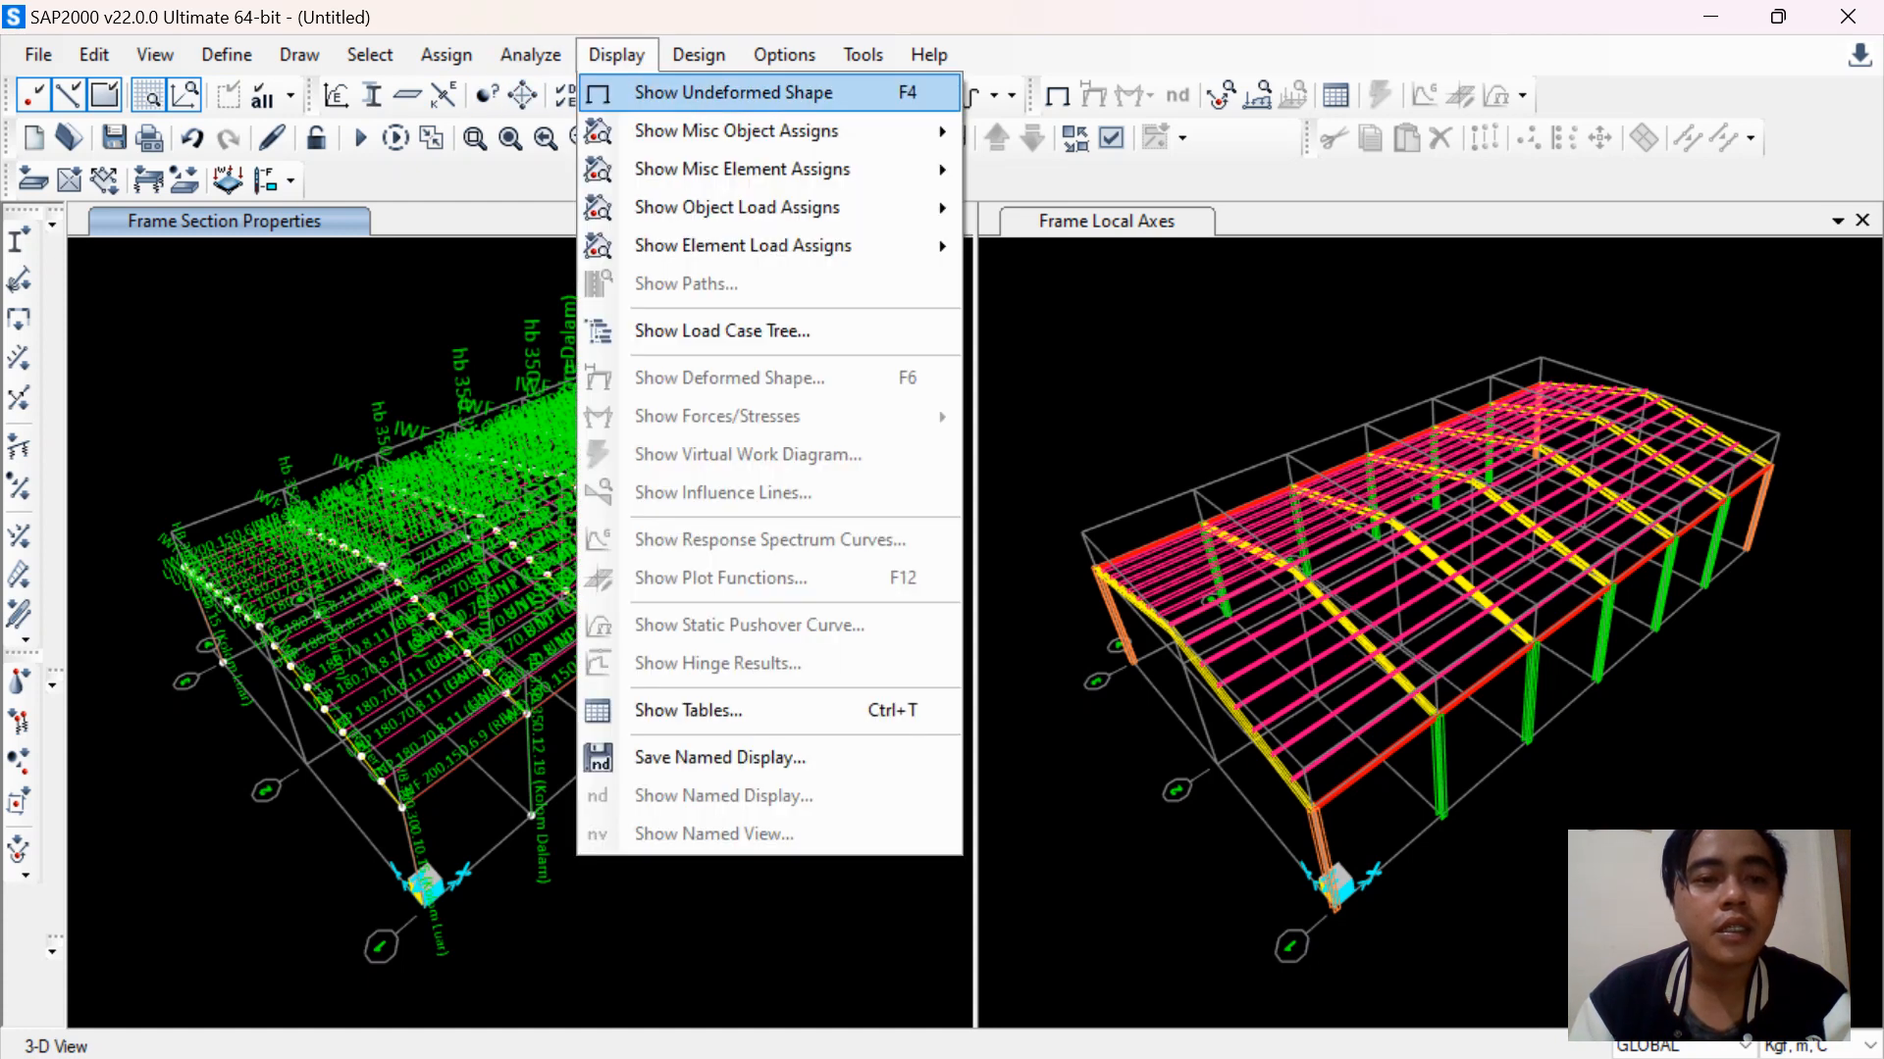
{"action": "left_click", "coordinate": [734, 93]}
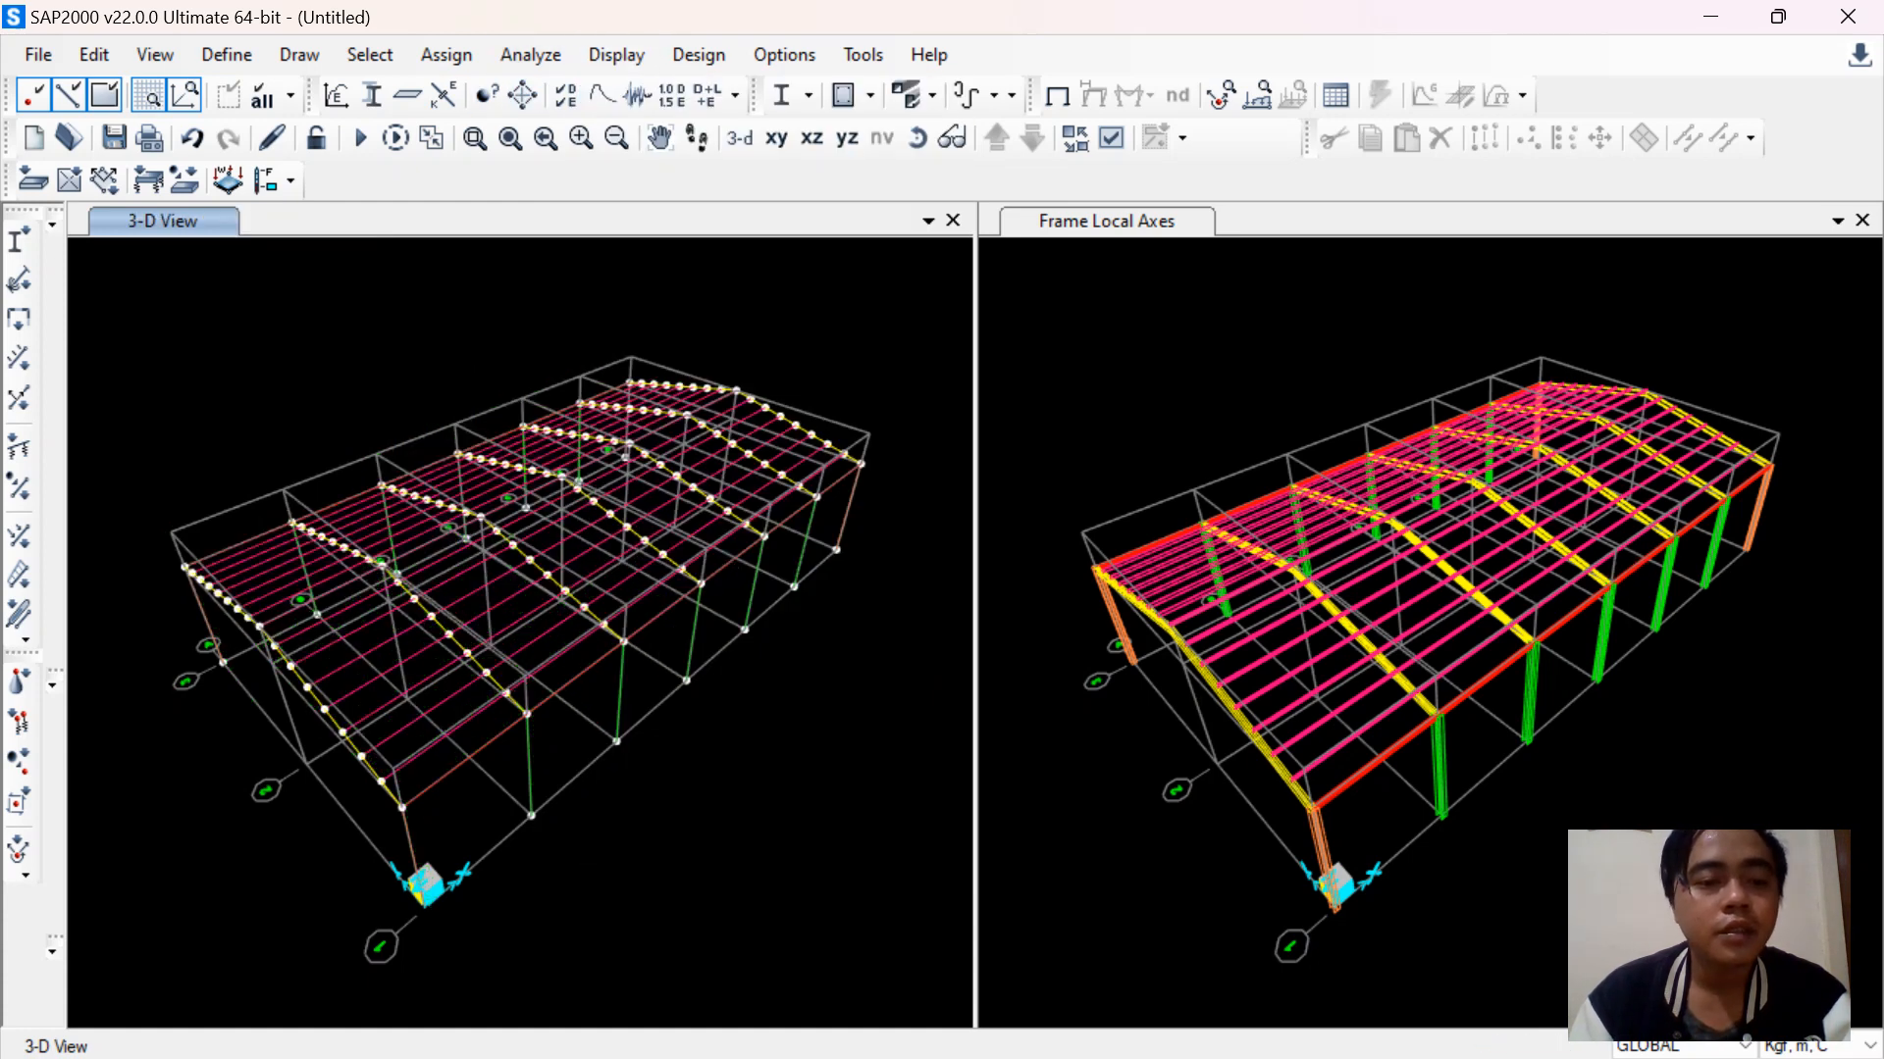
{"action": "left_click", "coordinate": [155, 55]}
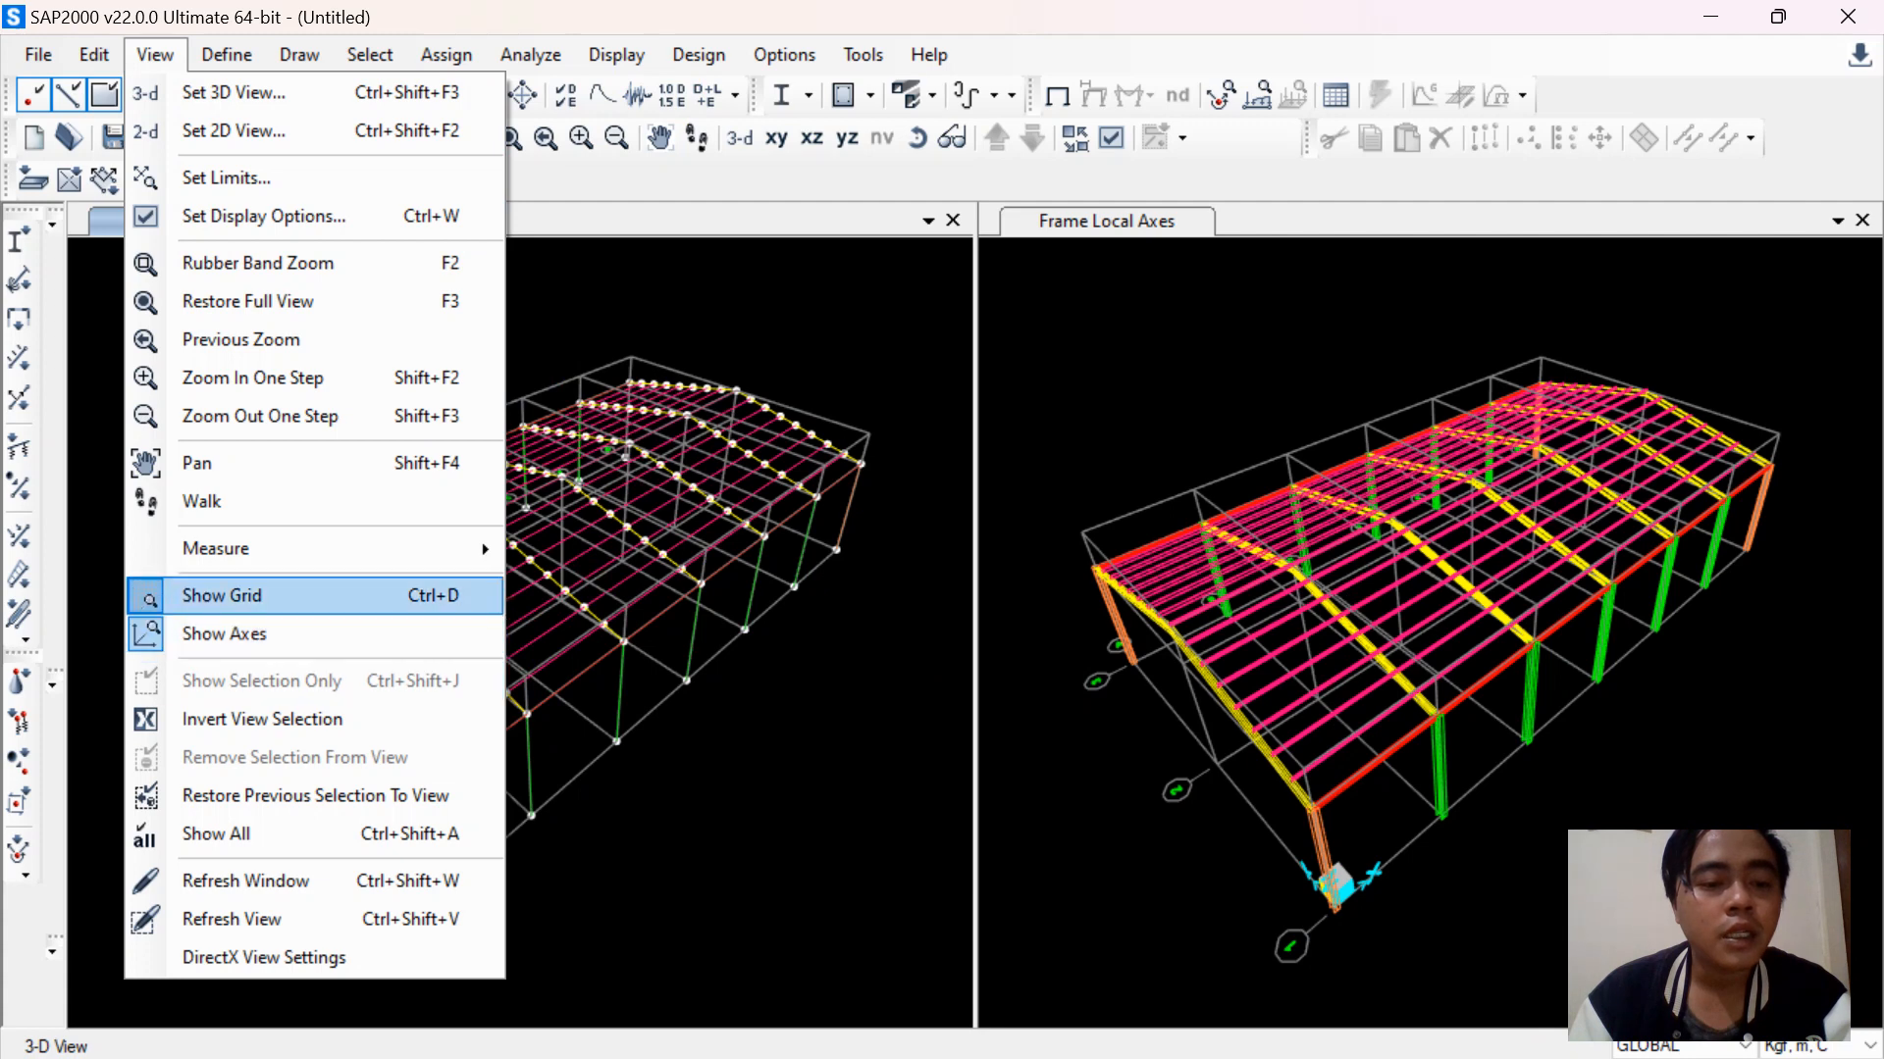
{"action": "left_click", "coordinate": [222, 596]}
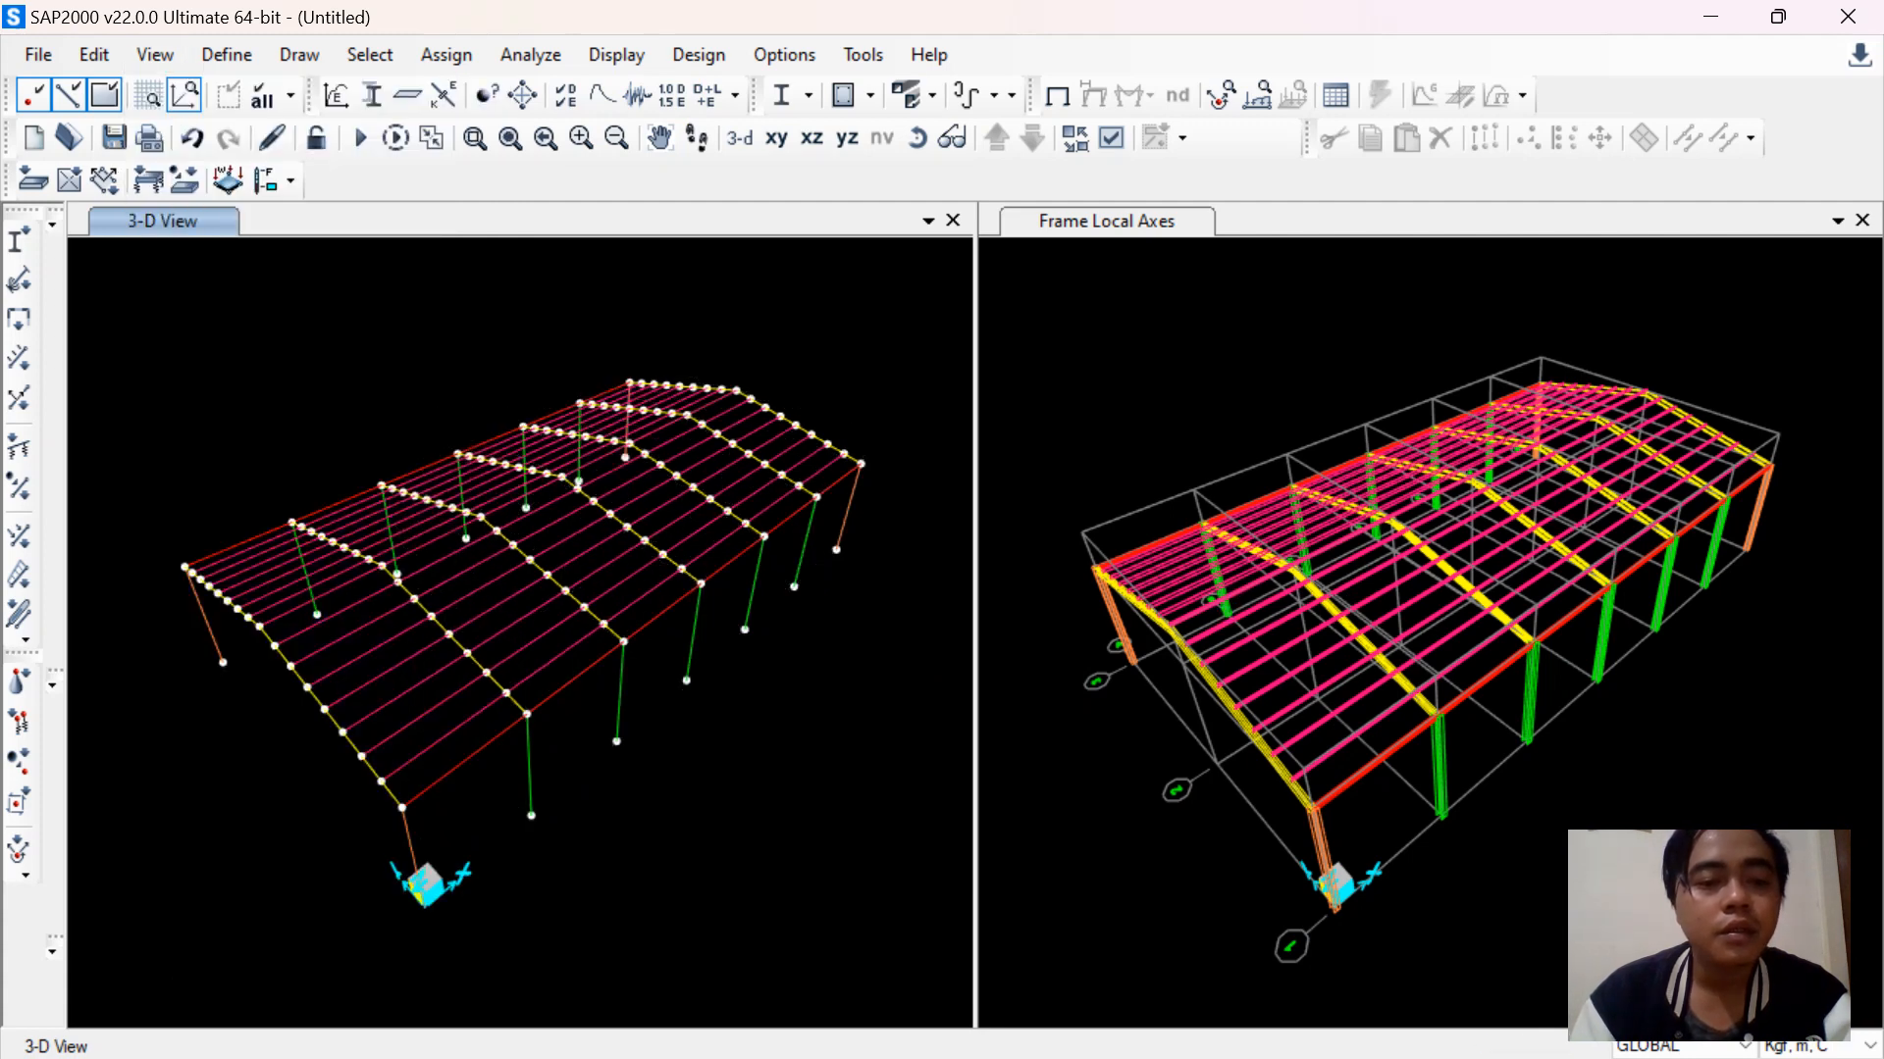
Draw two pinned straight frames with the D12 (Wind Brace) section as an X between the first two columns along Y = 0
{"action": "left_click", "coordinate": [299, 55]}
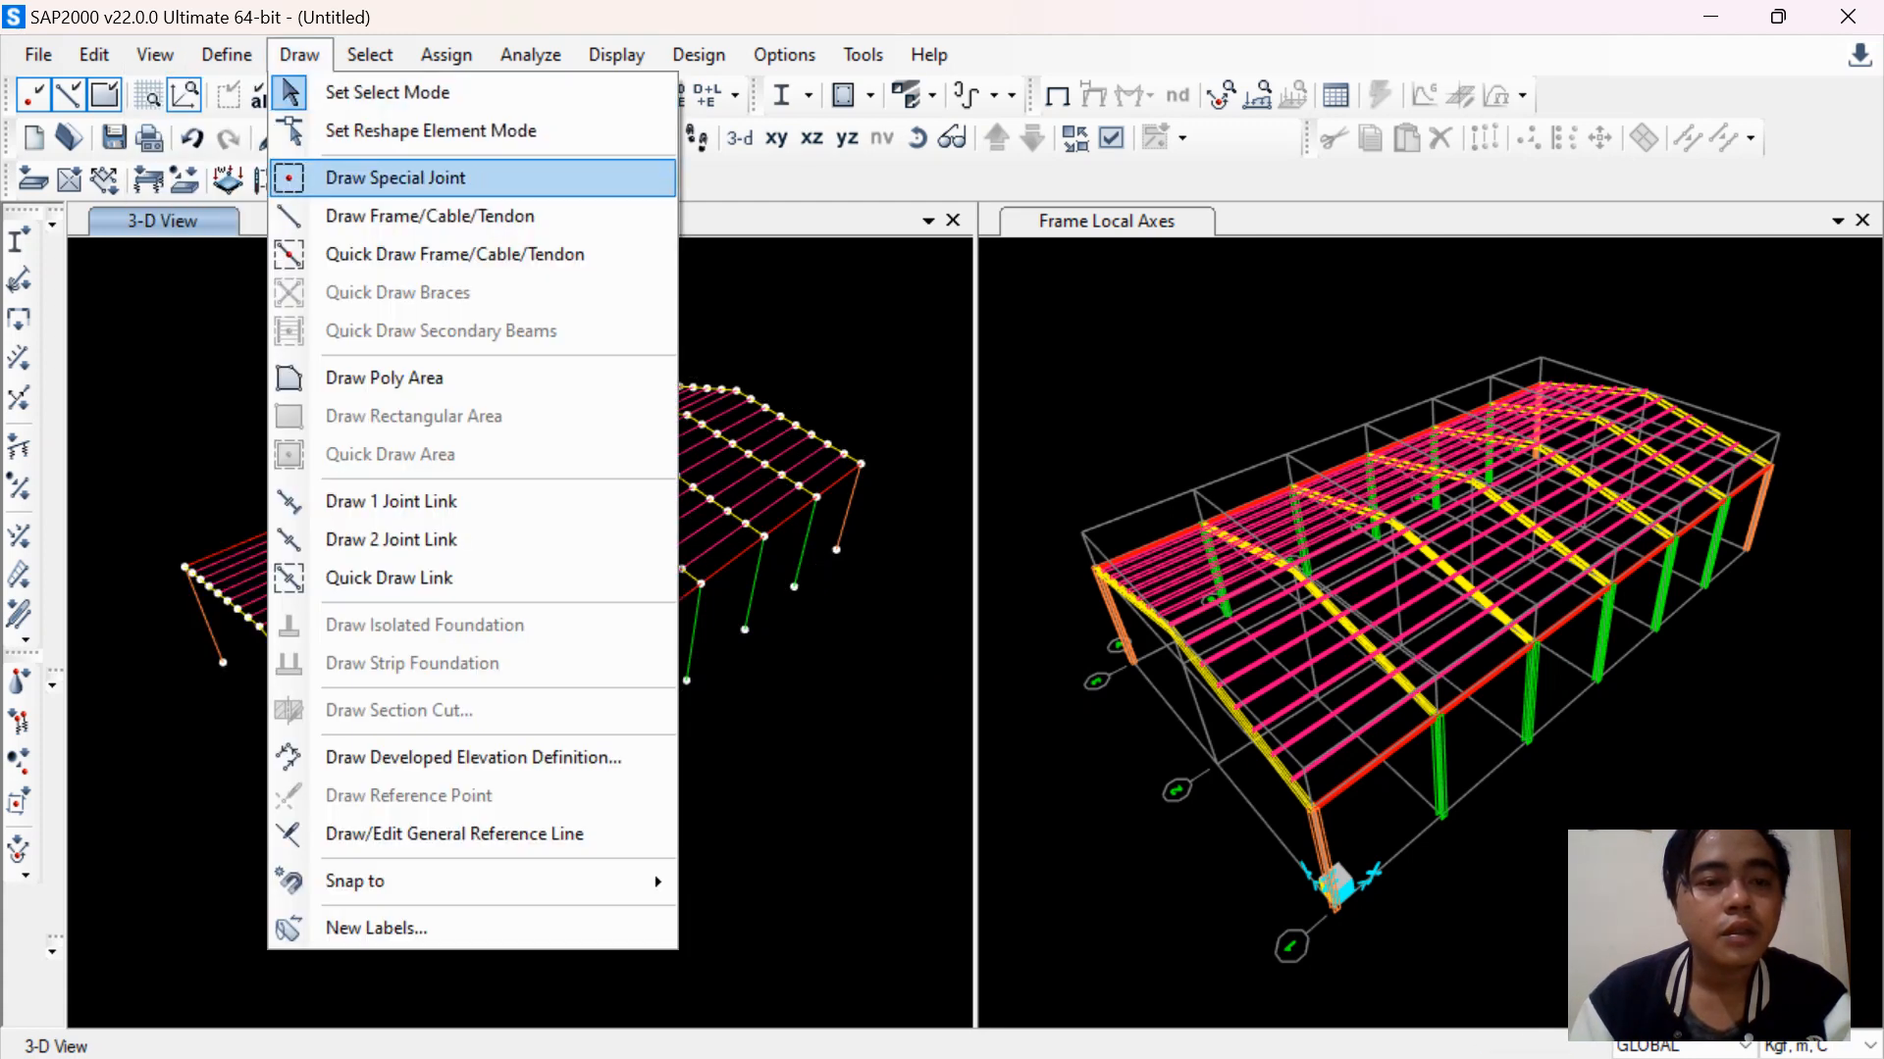
{"action": "left_click", "coordinate": [429, 215]}
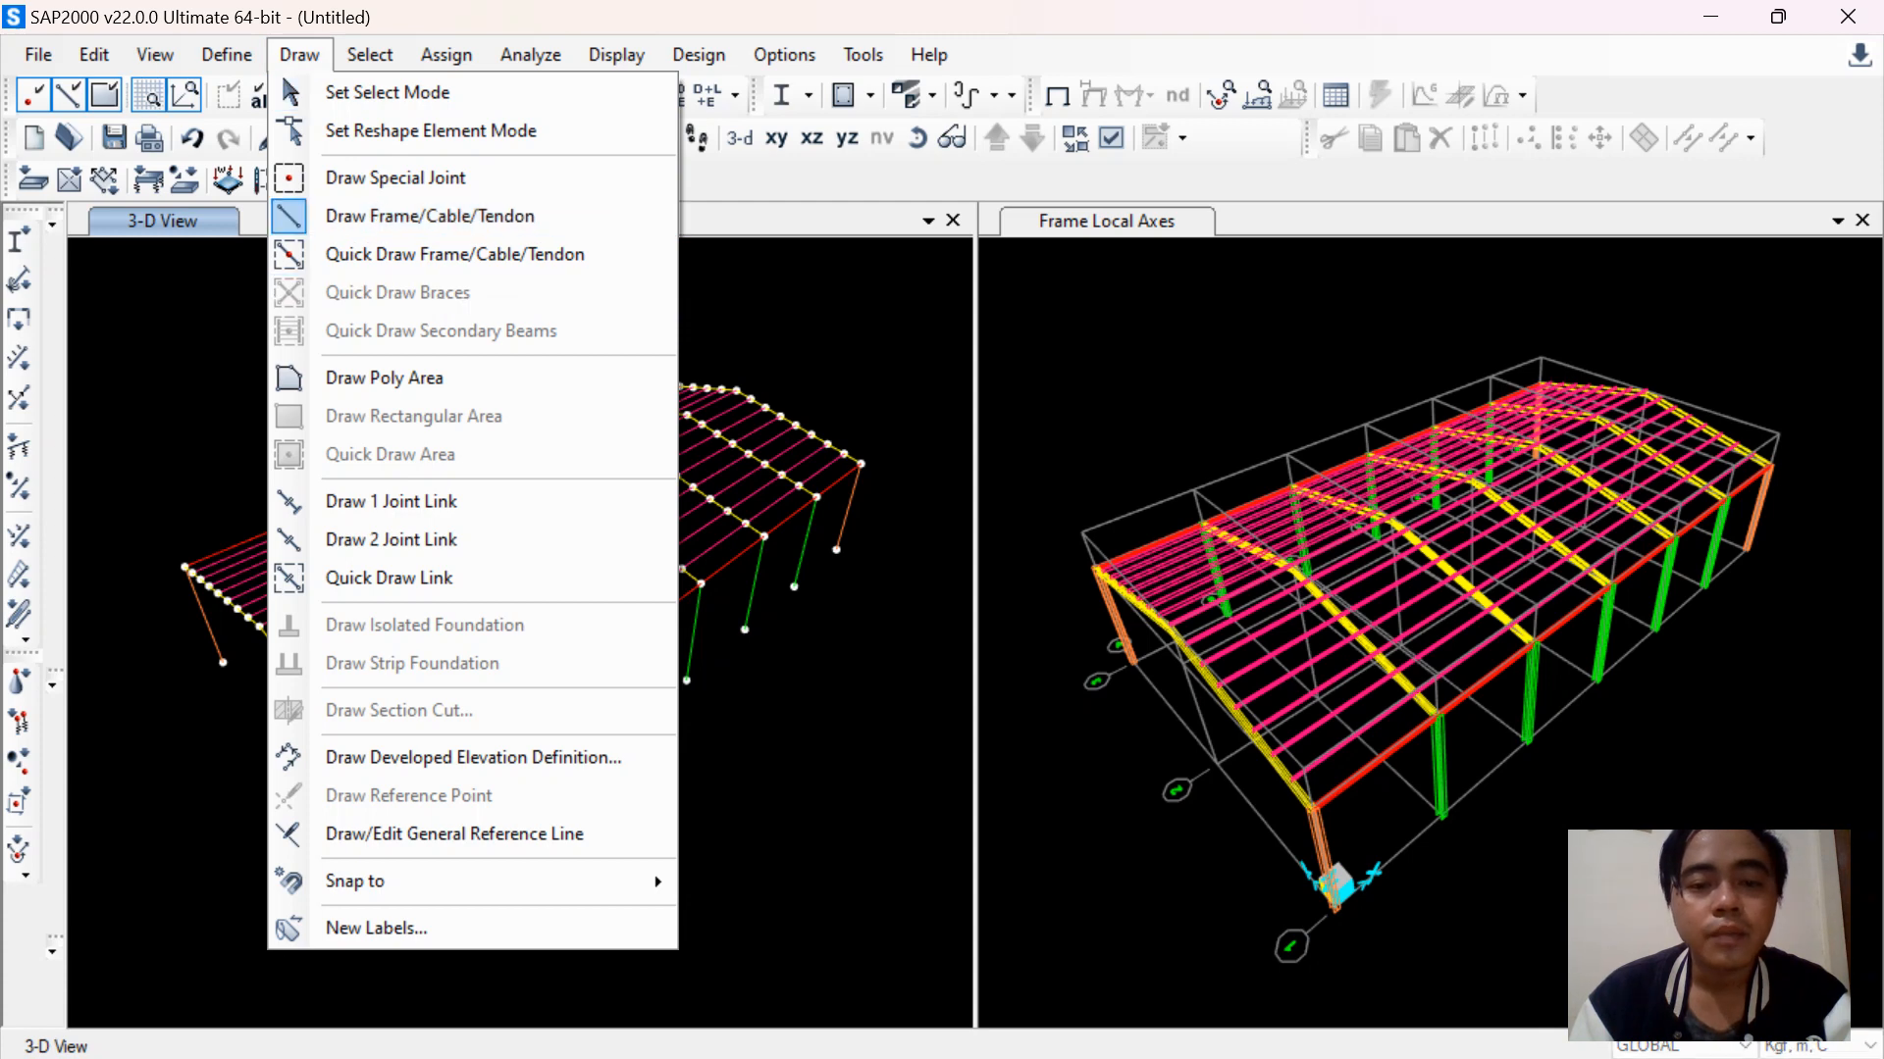
{"action": "left_click", "coordinate": [1190, 330]}
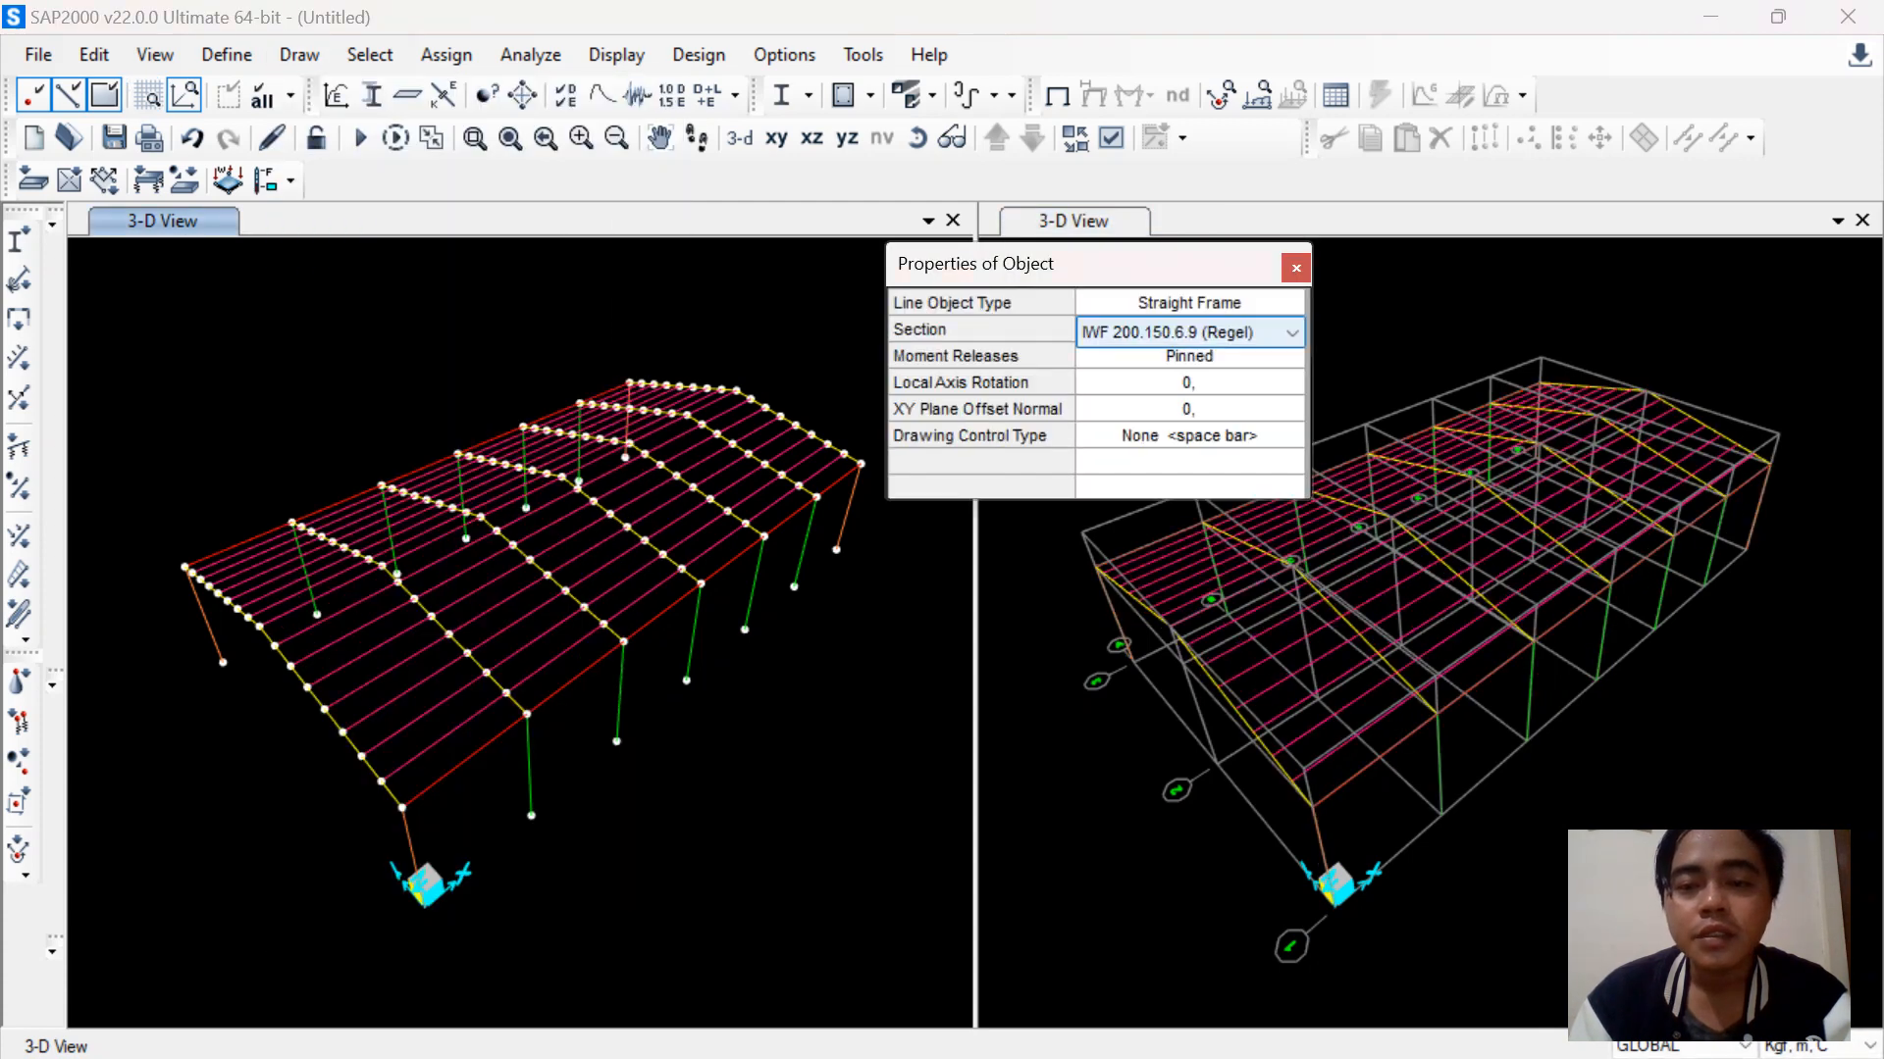
{"action": "left_click", "coordinate": [1190, 333]}
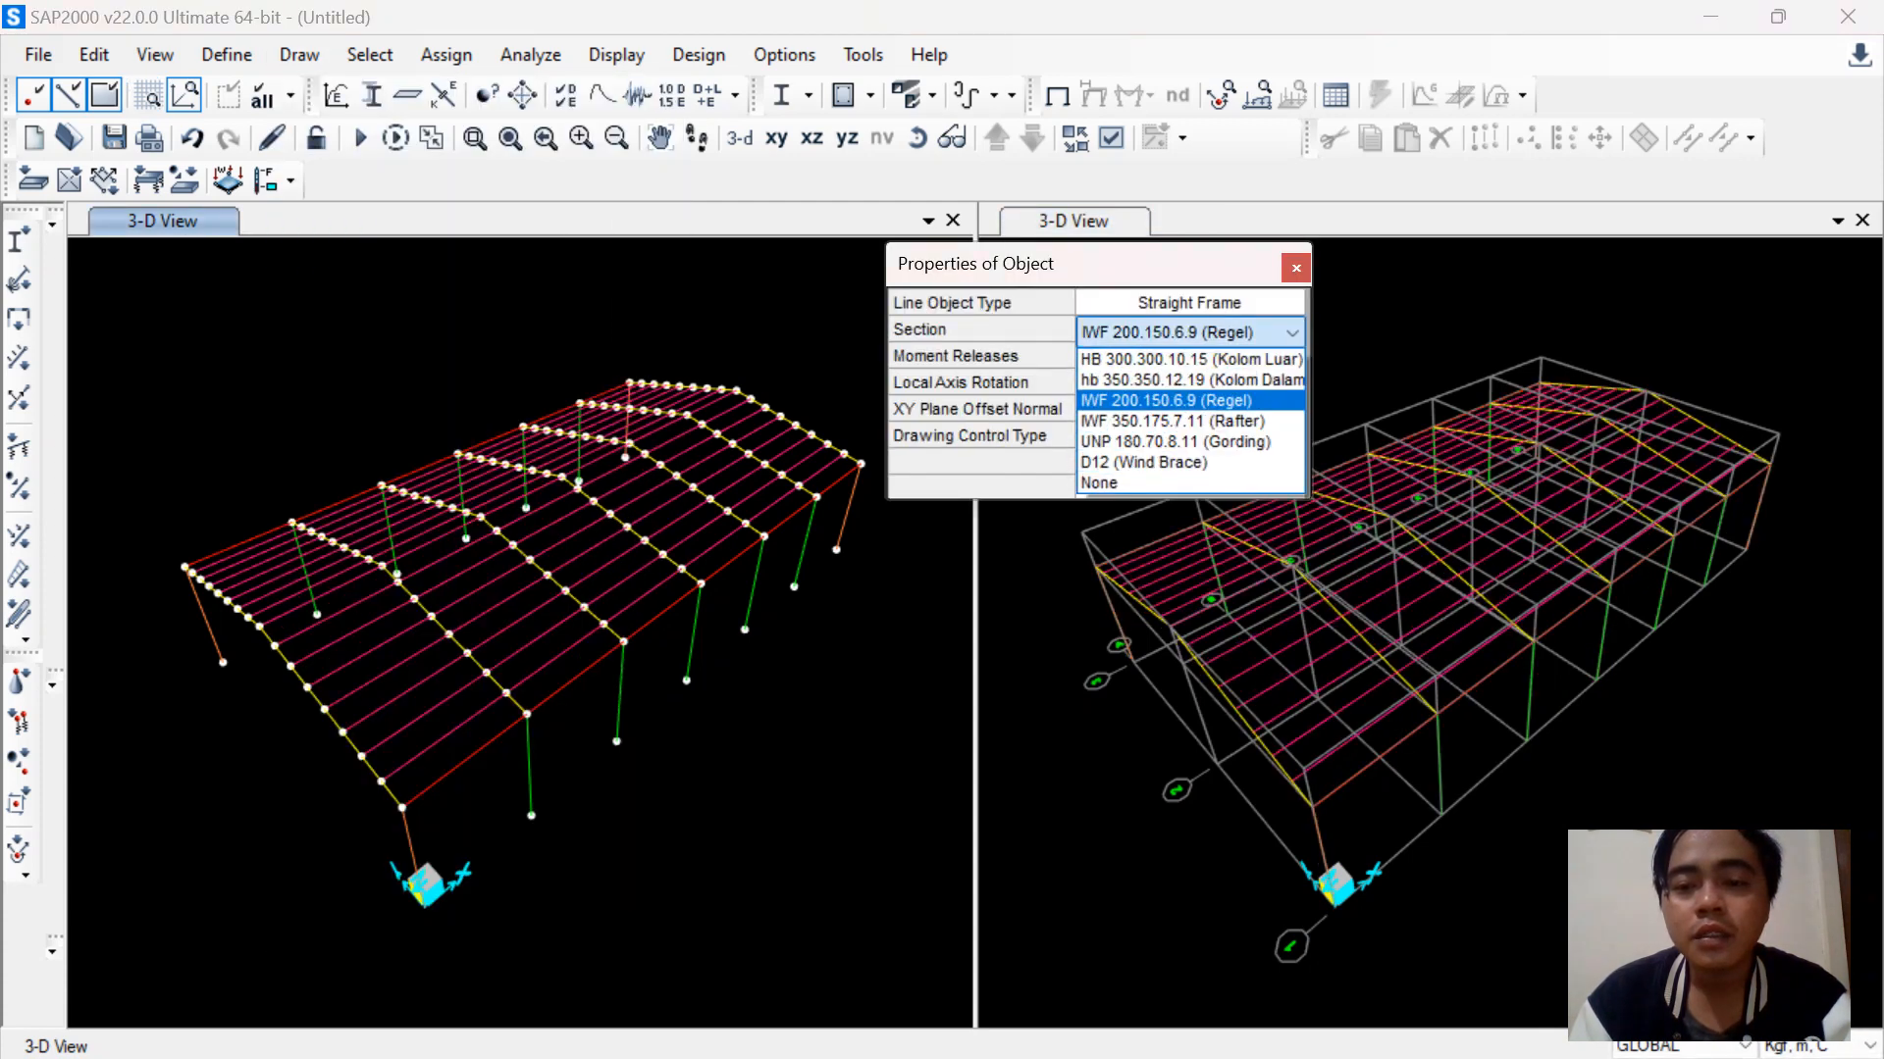
{"action": "left_click", "coordinate": [1143, 462]}
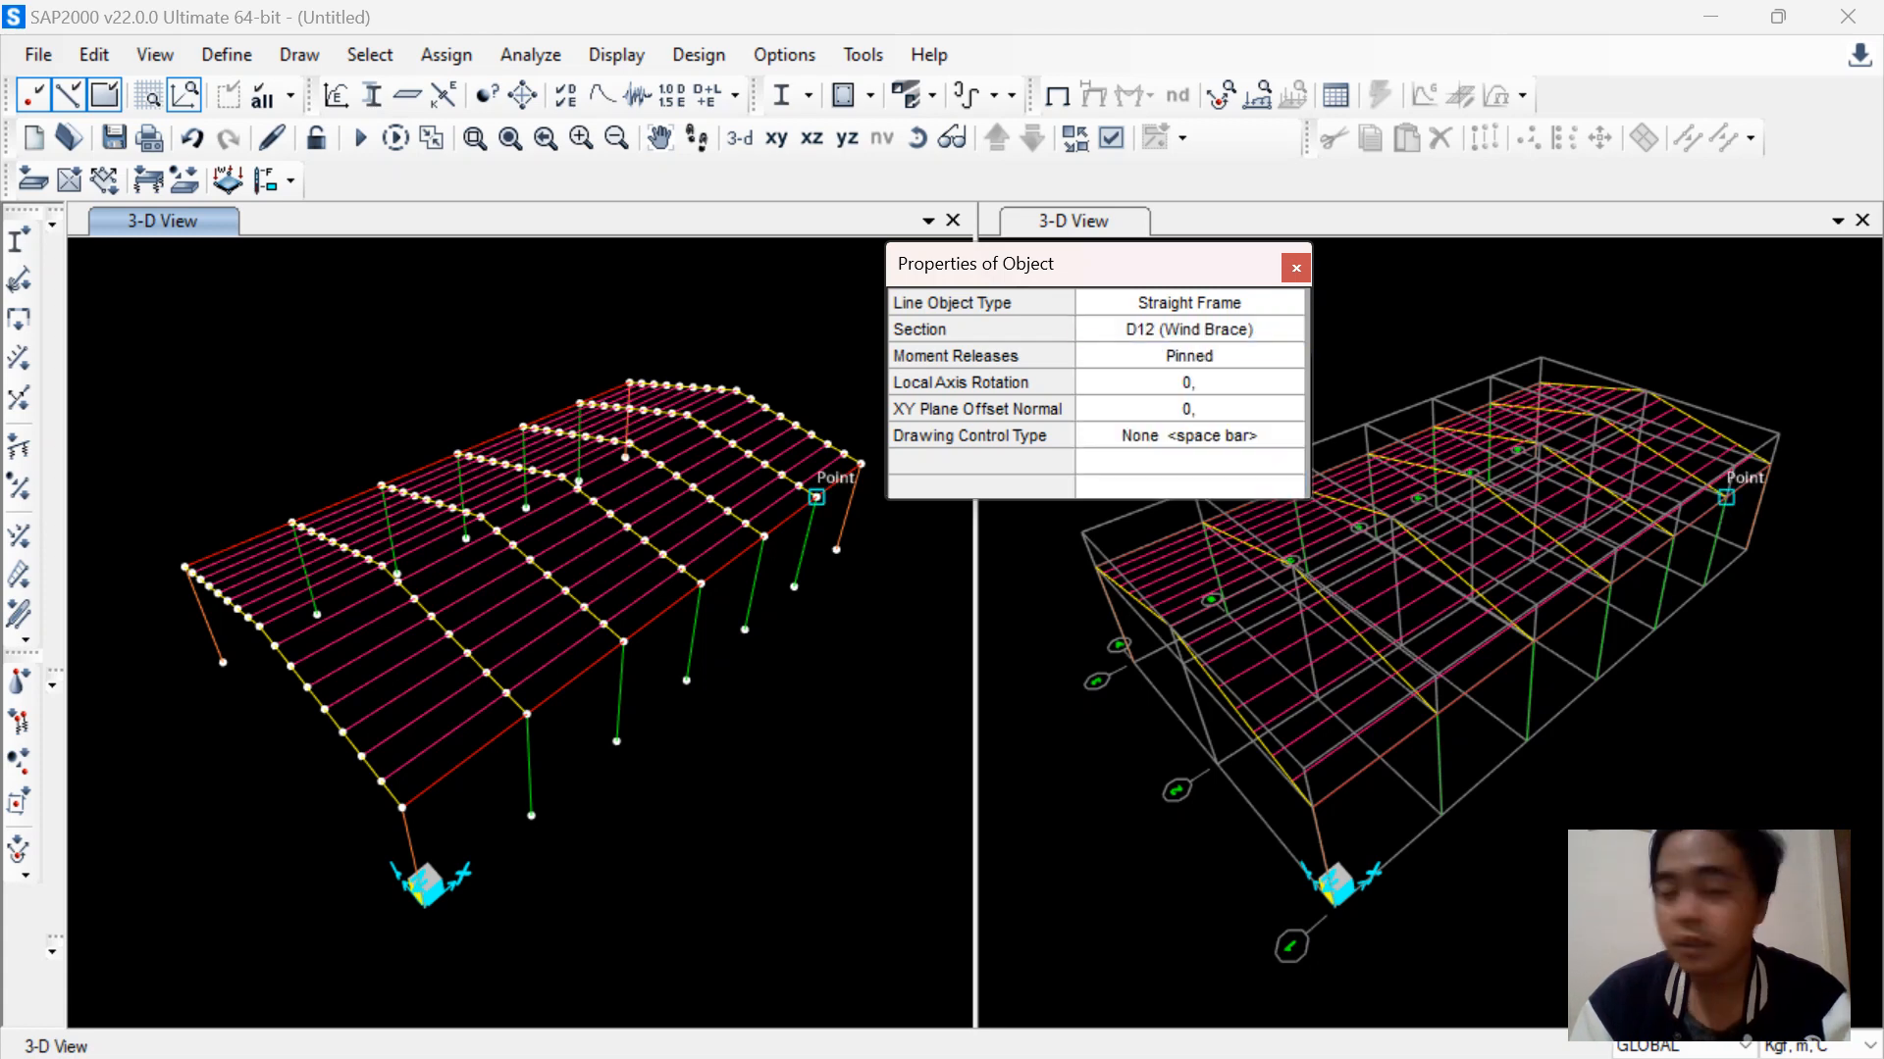
{"action": "left_click", "coordinate": [424, 883]}
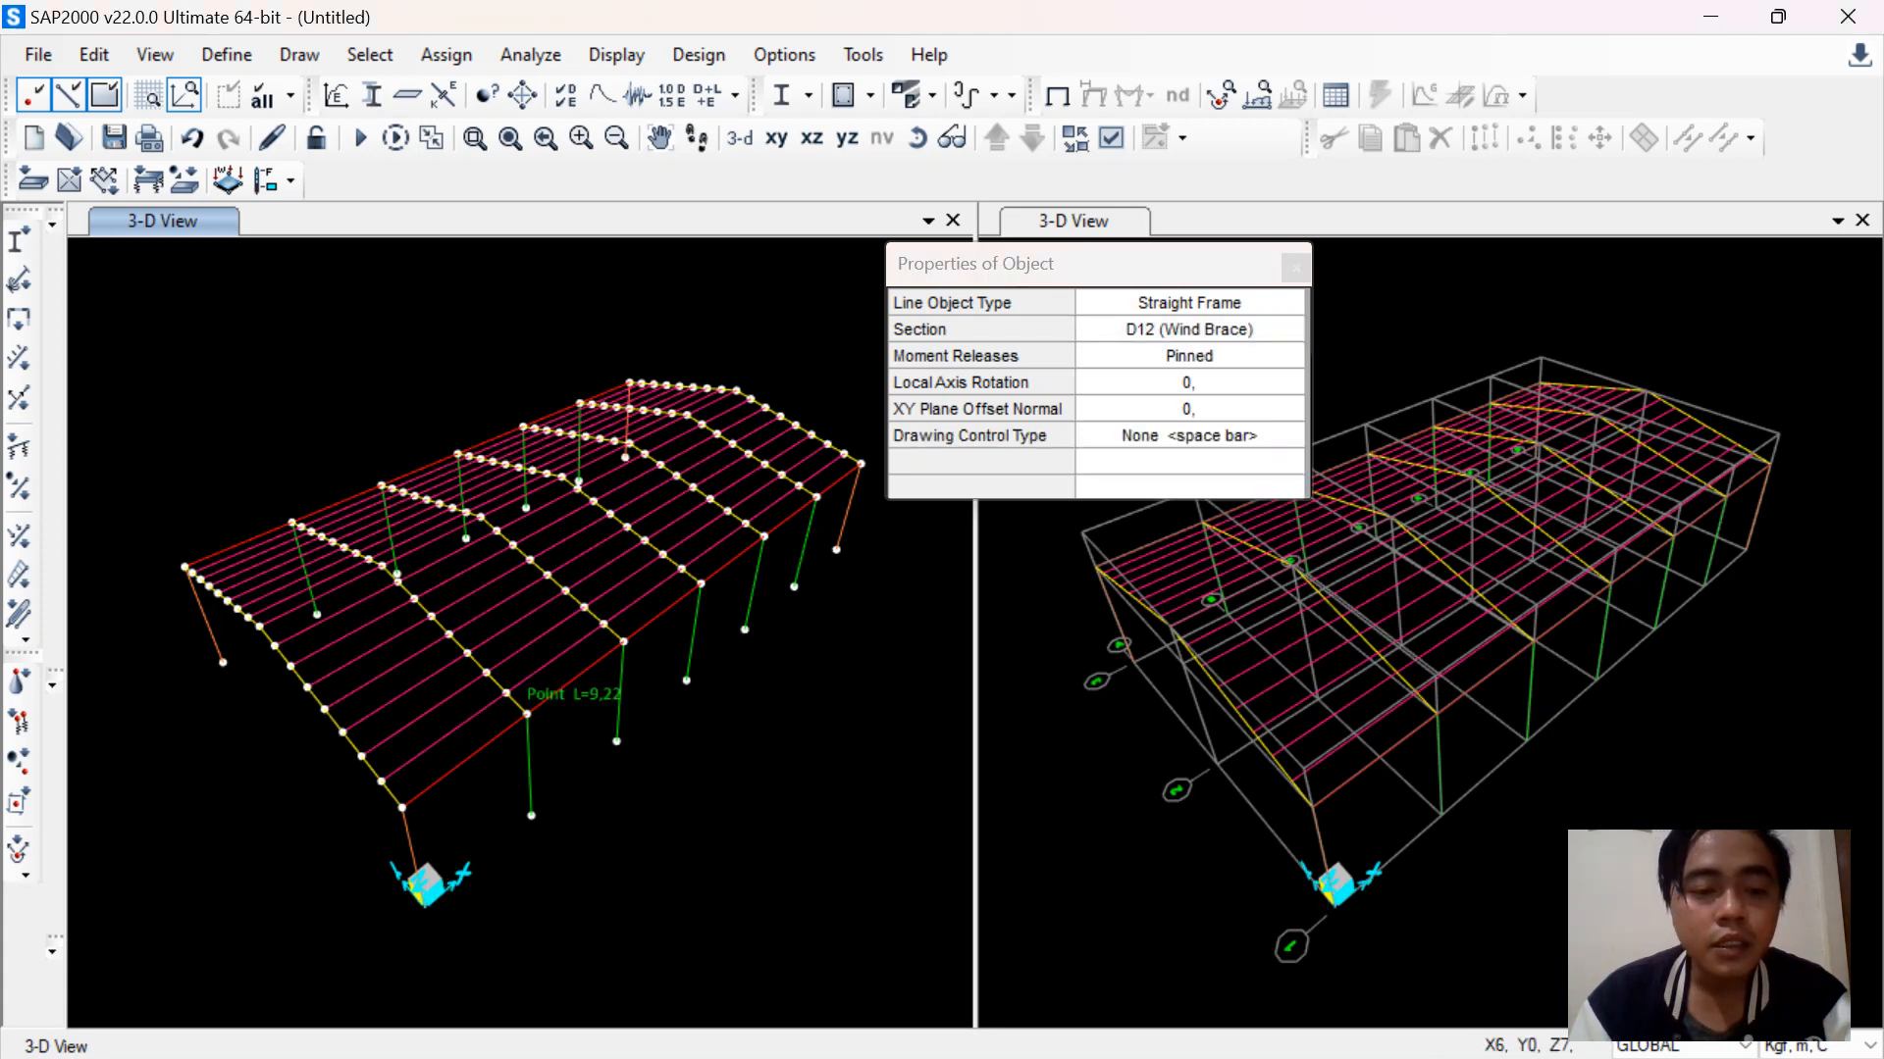
{"action": "left_click", "coordinate": [527, 714]}
{"action": "left_click", "coordinate": [530, 816]}
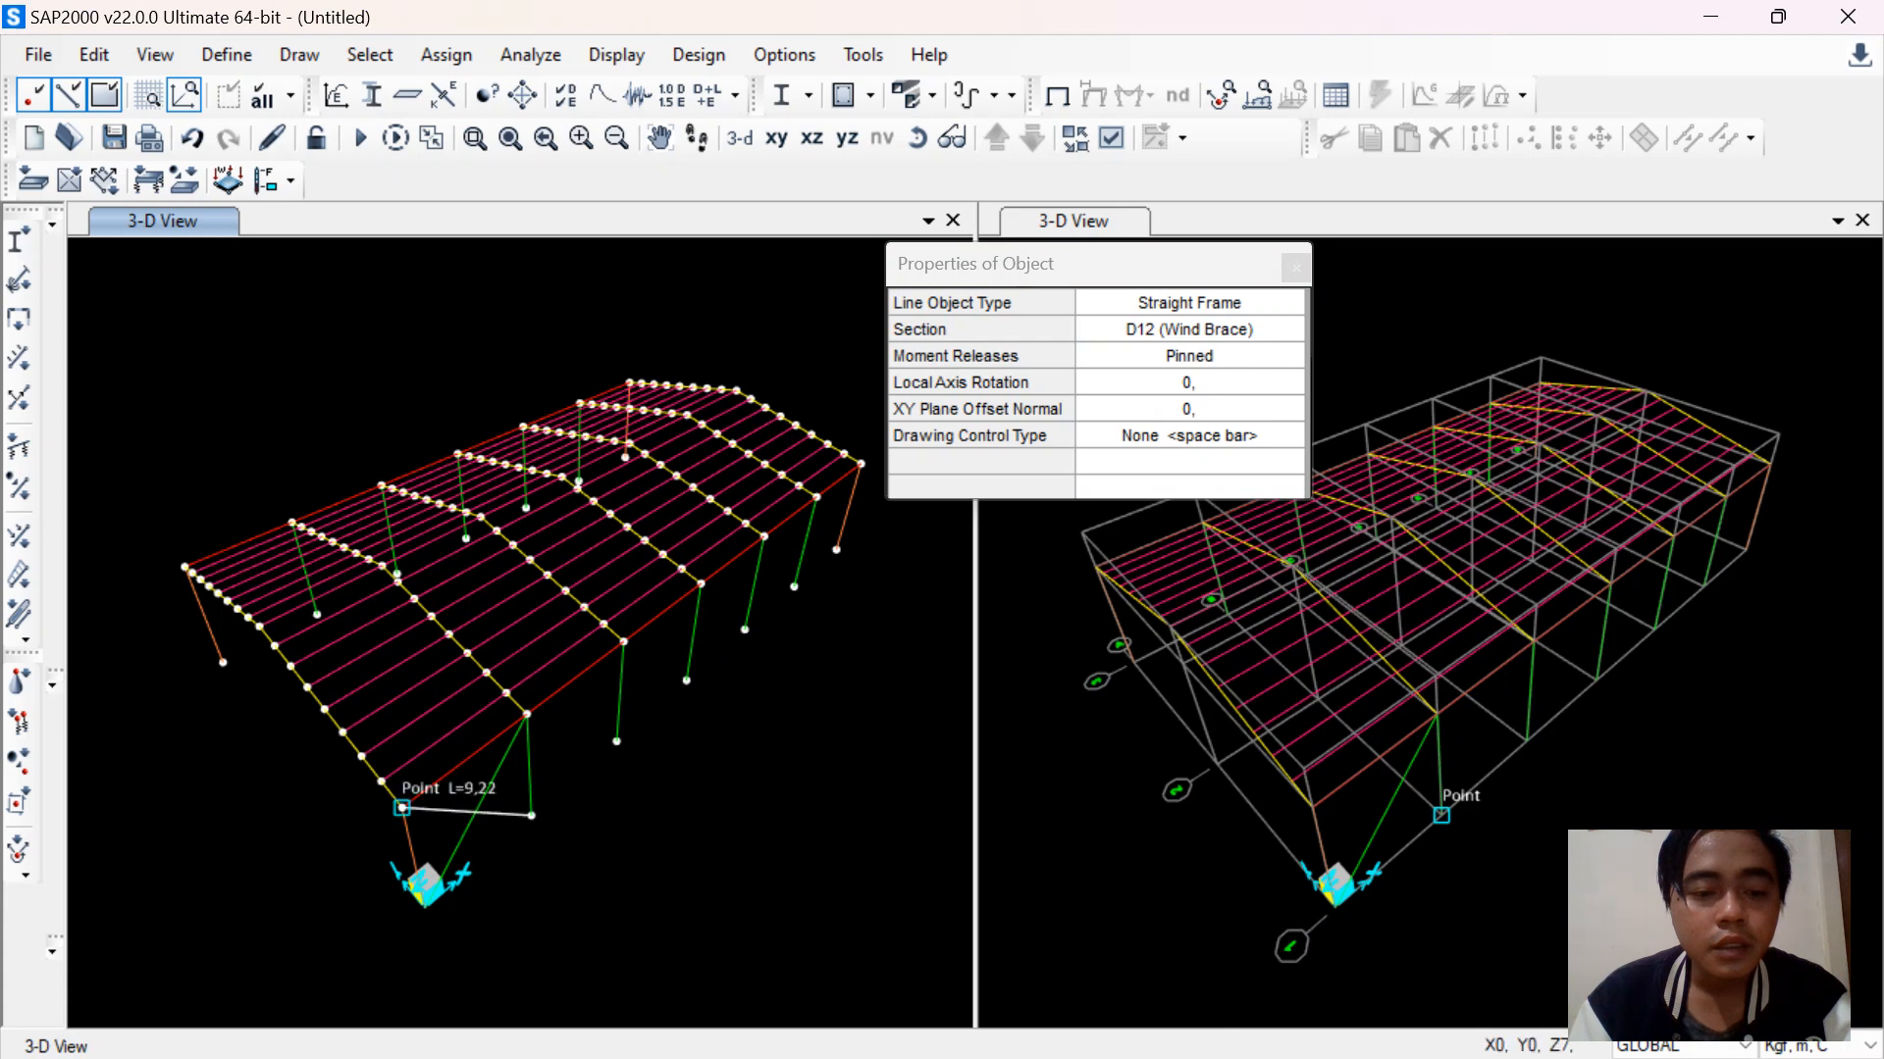
{"action": "left_click", "coordinate": [402, 808]}
{"action": "key", "text": "Escape"}
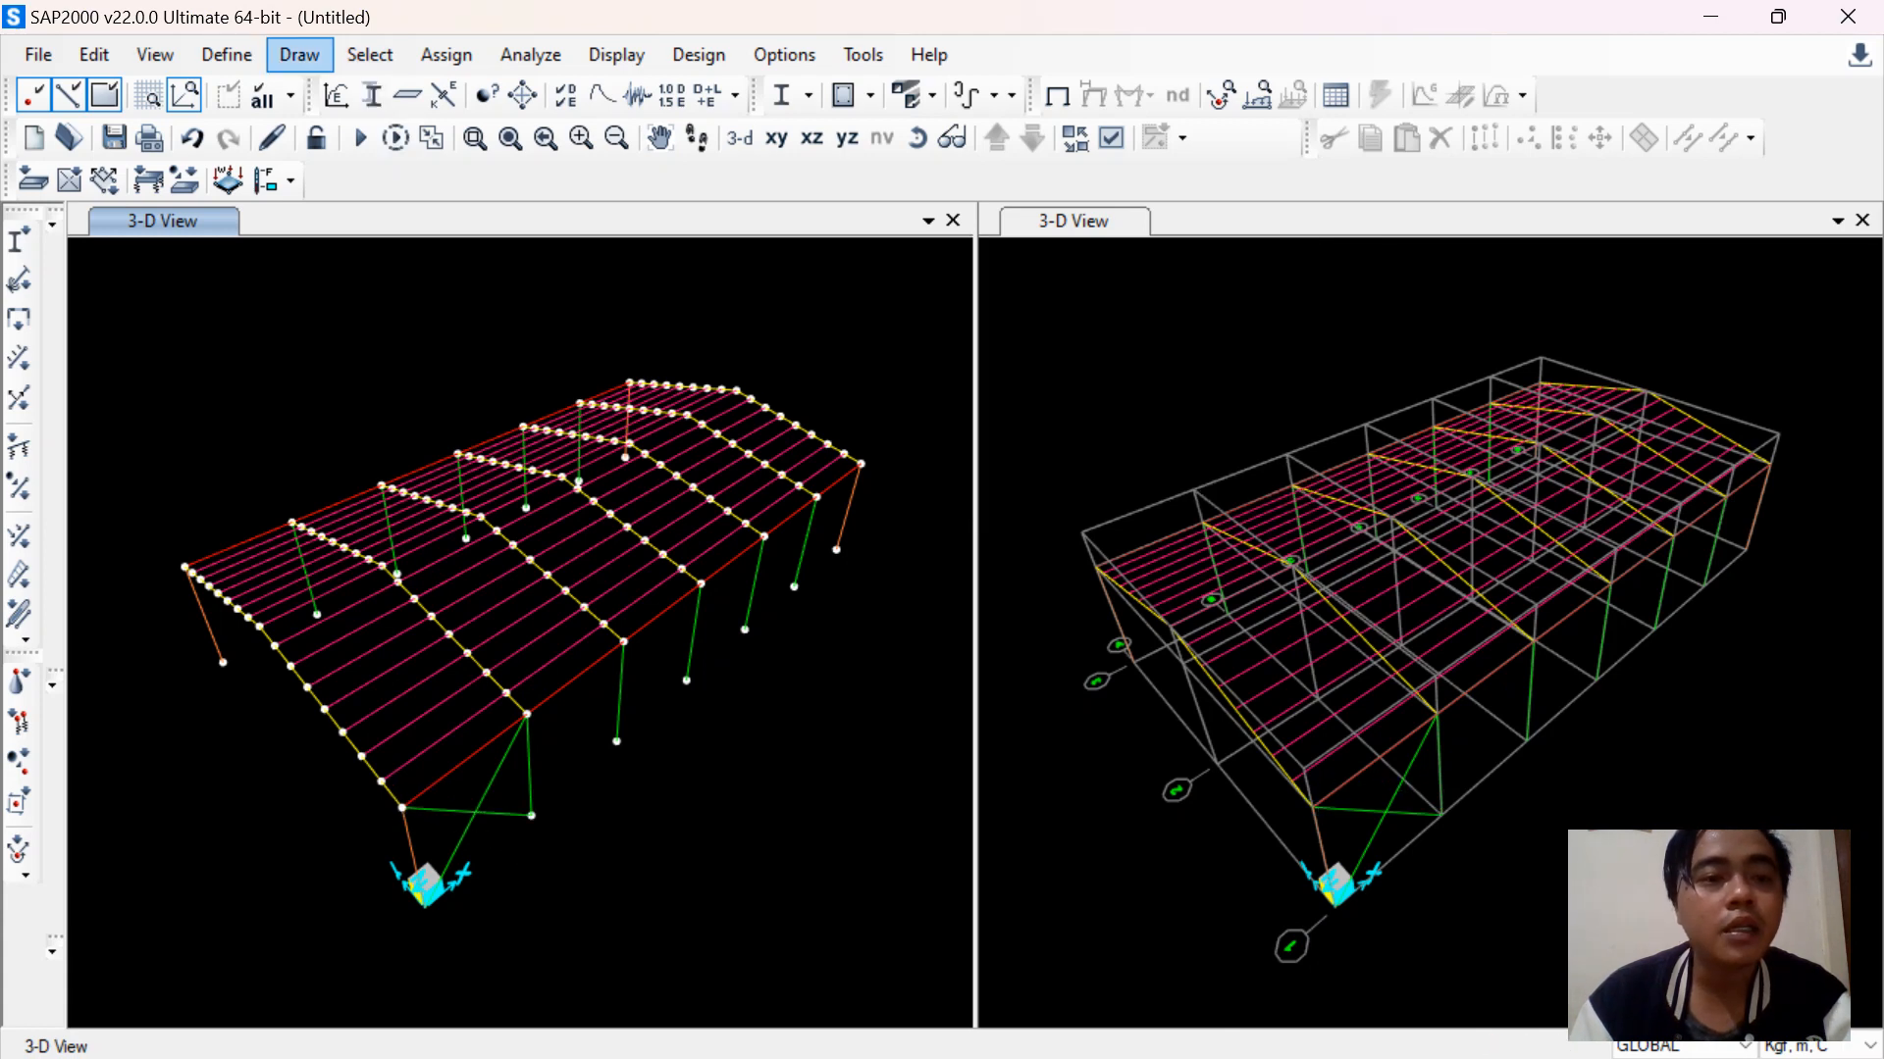
Change the display color of the D12 (Wind Brace) frame section to blue
{"action": "left_click", "coordinate": [226, 54]}
{"action": "mouse_move", "coordinate": [294, 139]}
{"action": "left_click", "coordinate": [589, 140]}
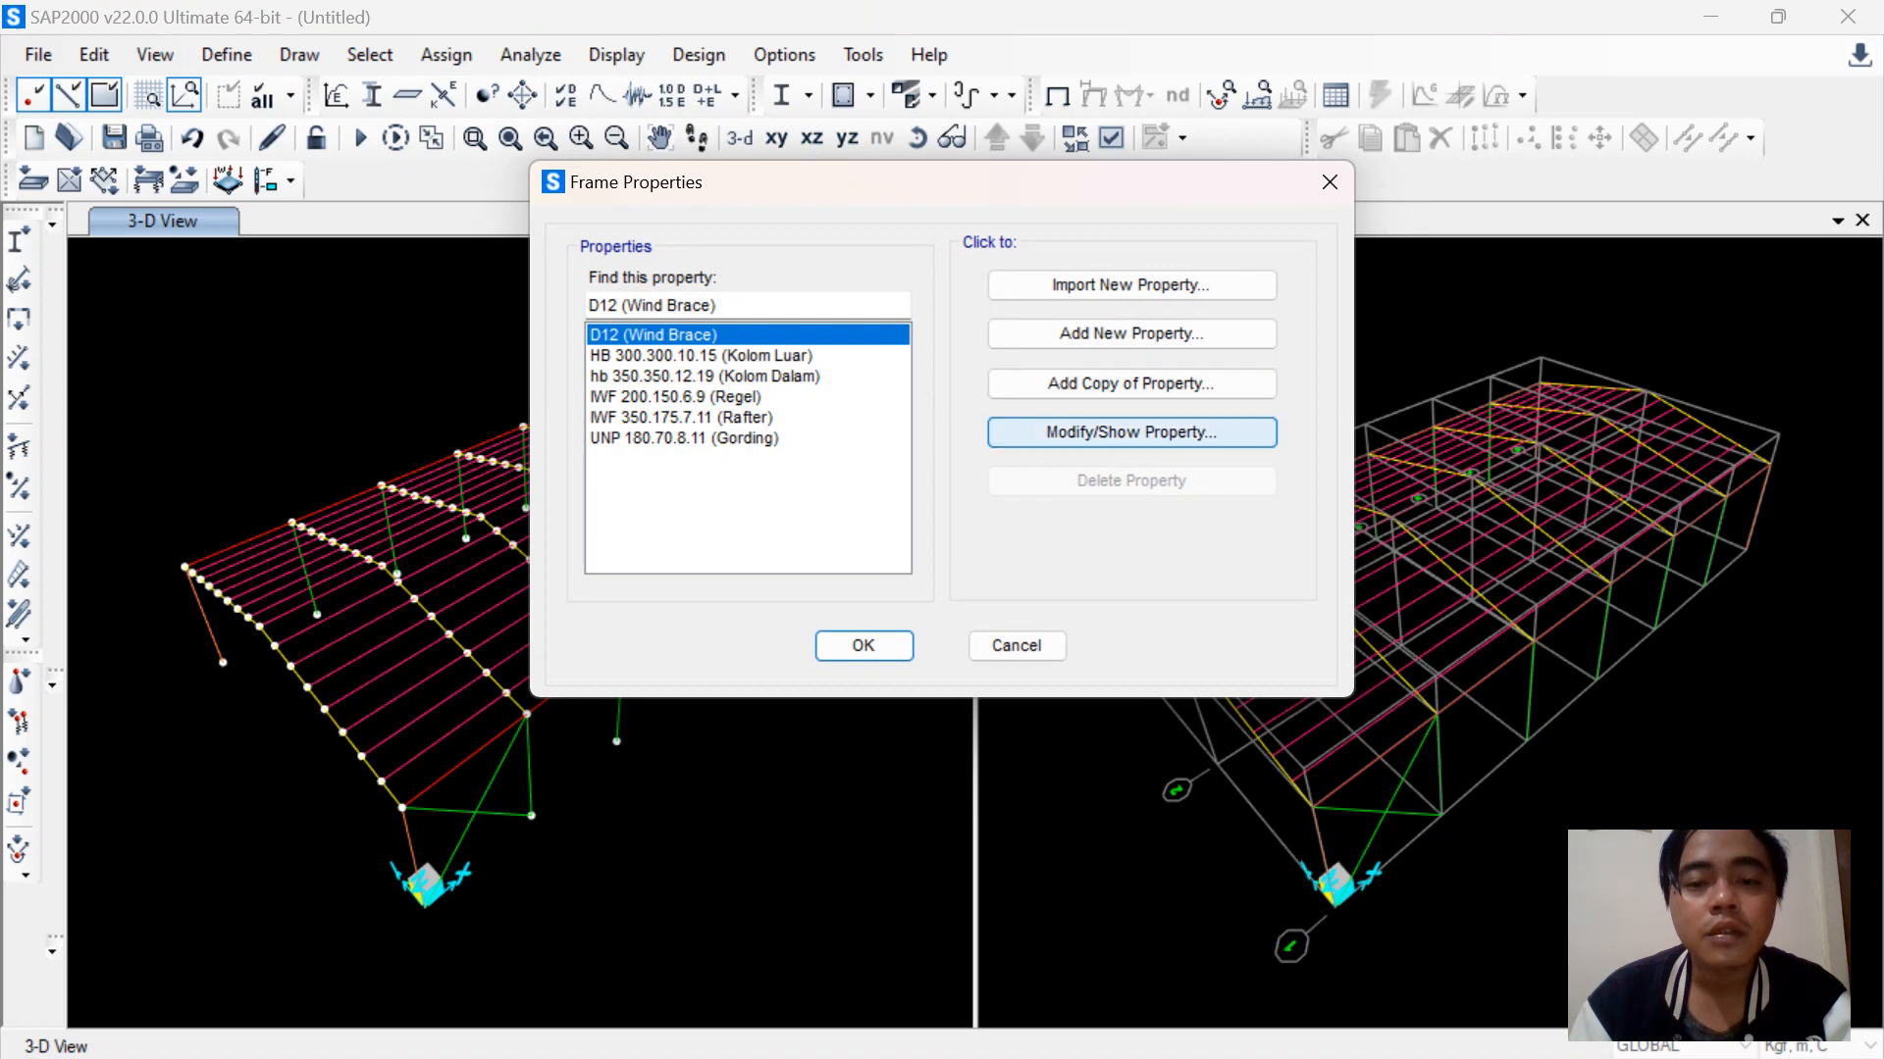
{"action": "left_click", "coordinate": [1131, 432]}
{"action": "left_click", "coordinate": [1324, 253]}
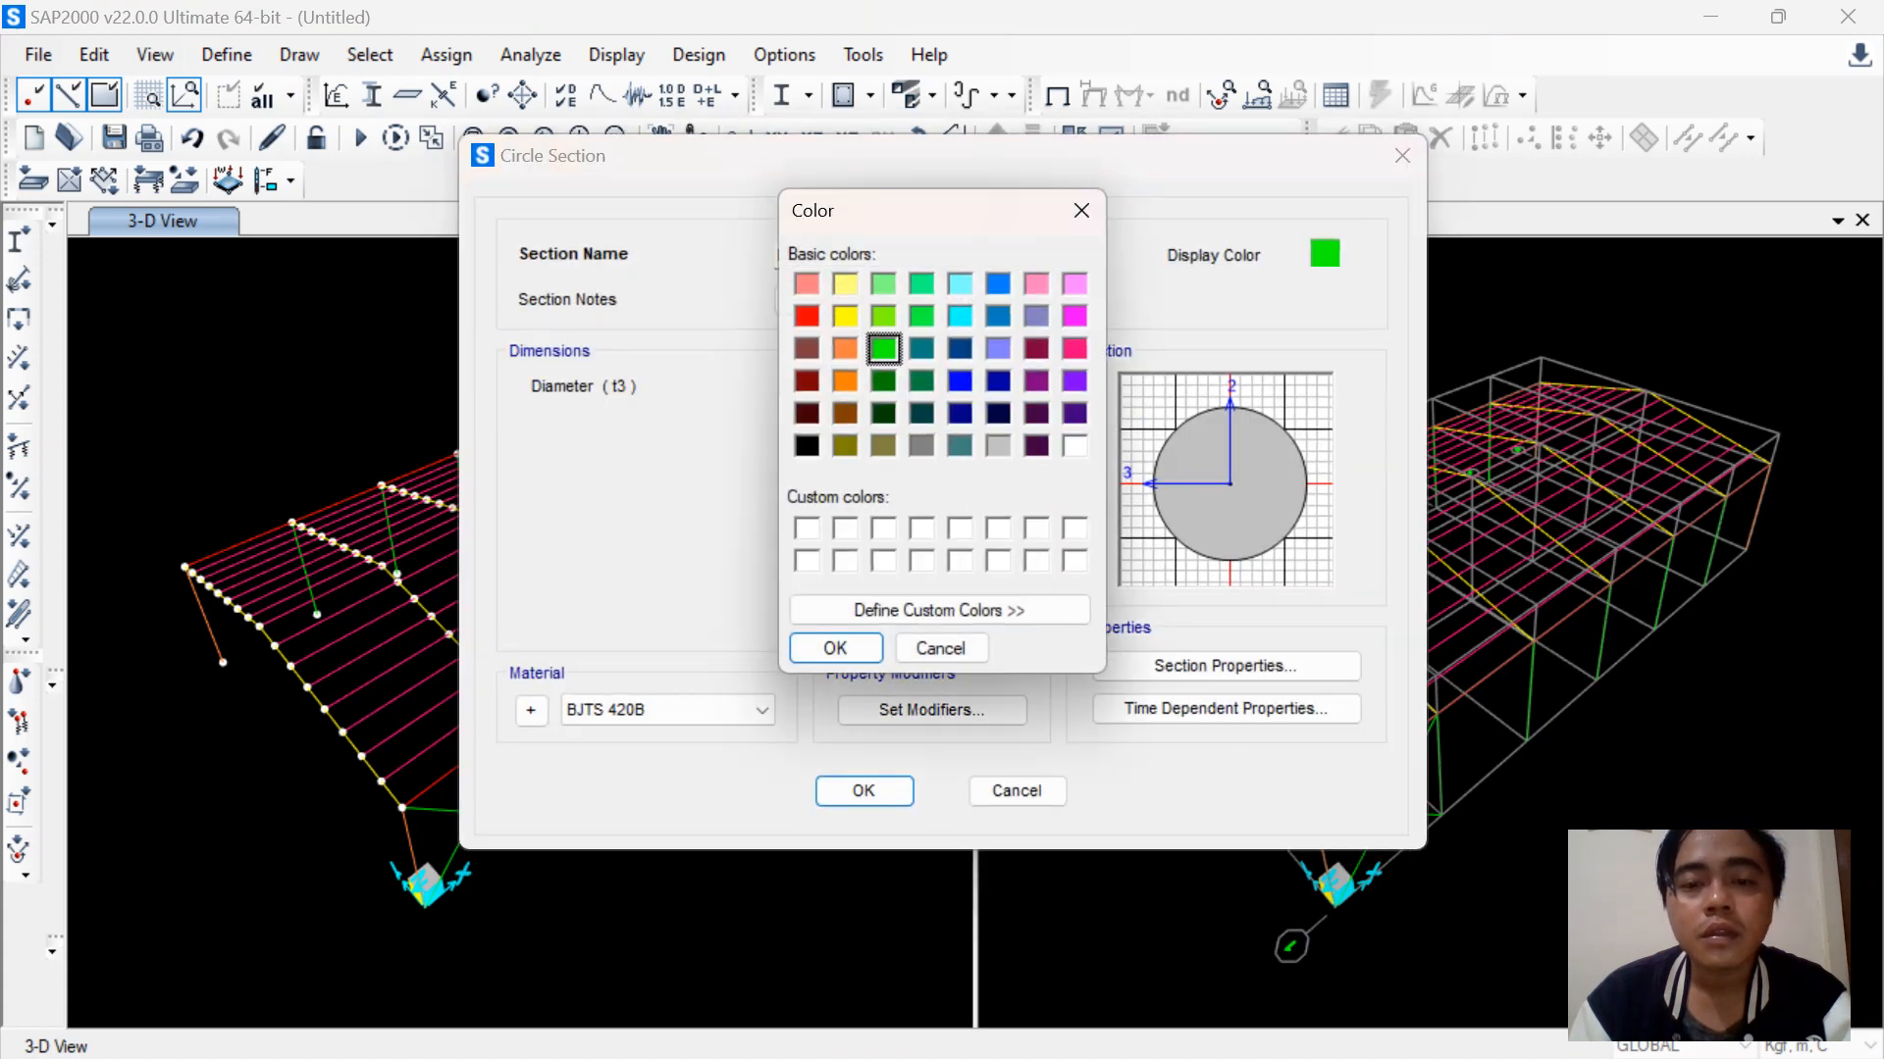
{"action": "left_click", "coordinate": [961, 317]}
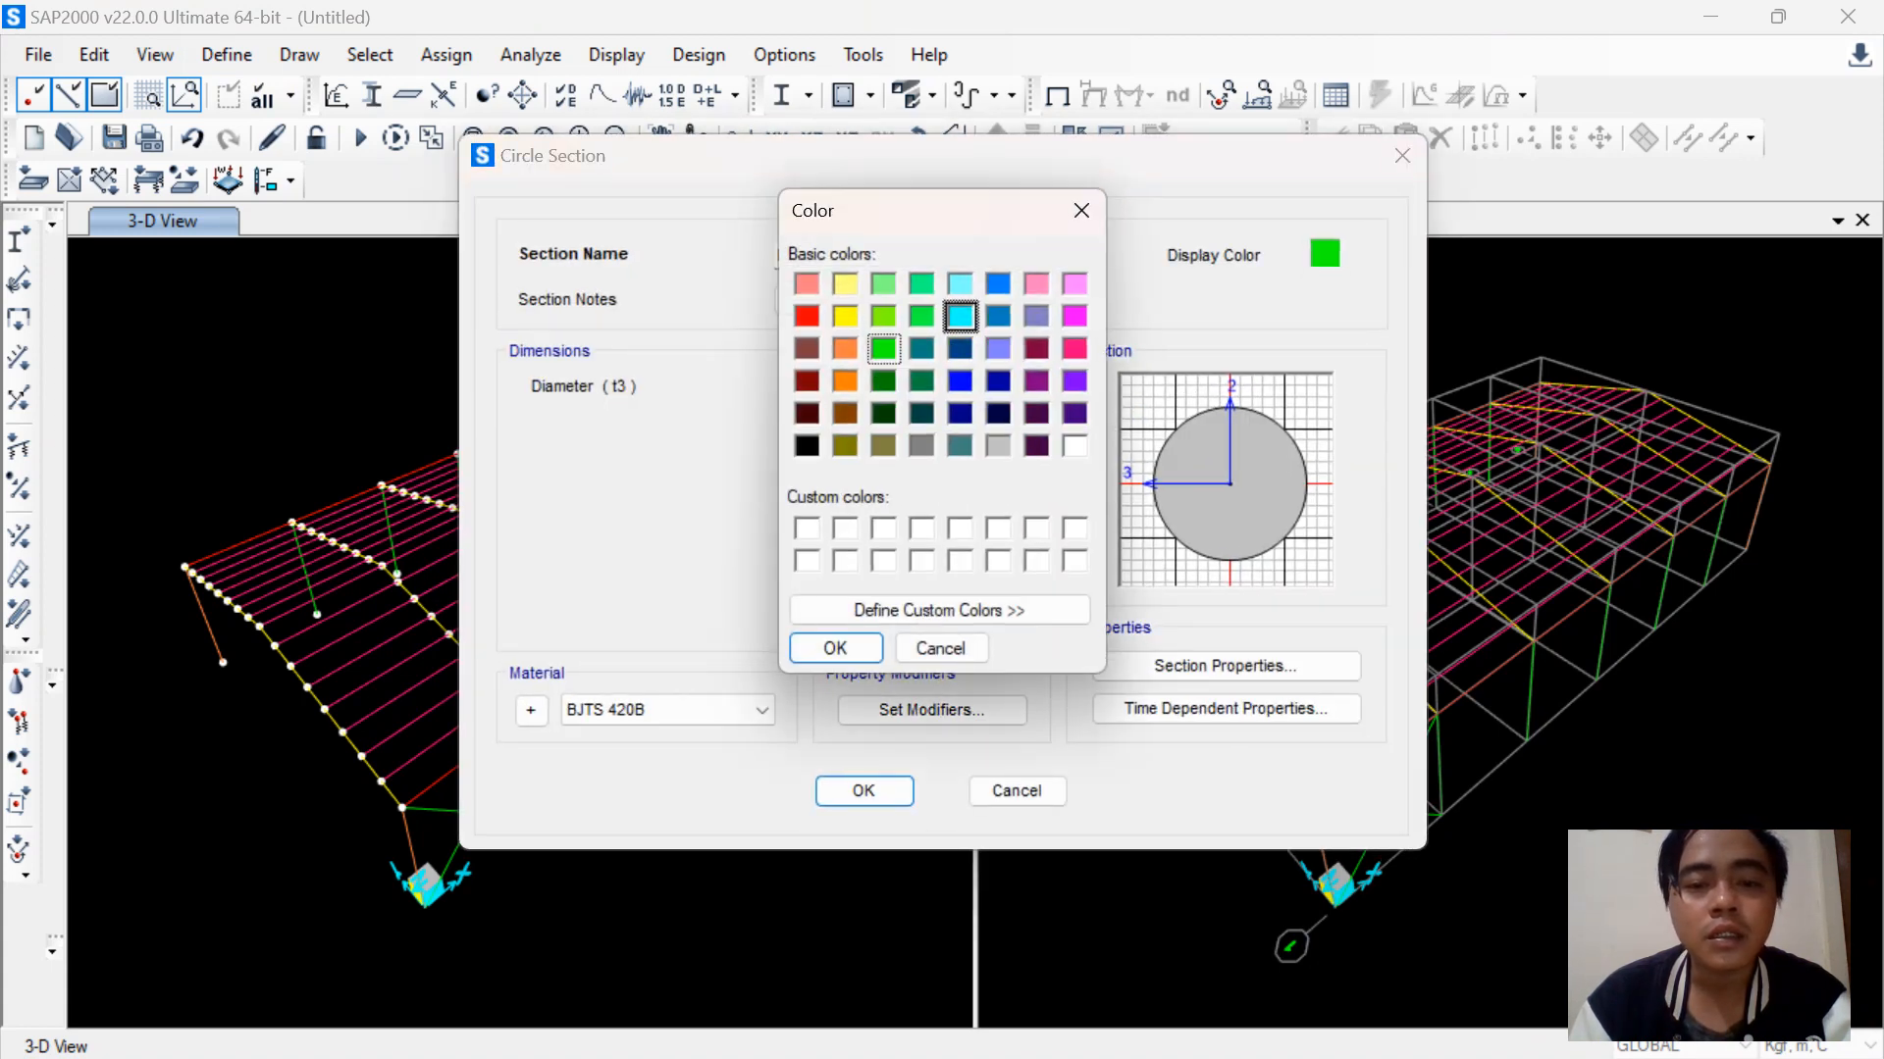
{"action": "left_click", "coordinate": [960, 382]}
{"action": "left_click", "coordinate": [836, 649]}
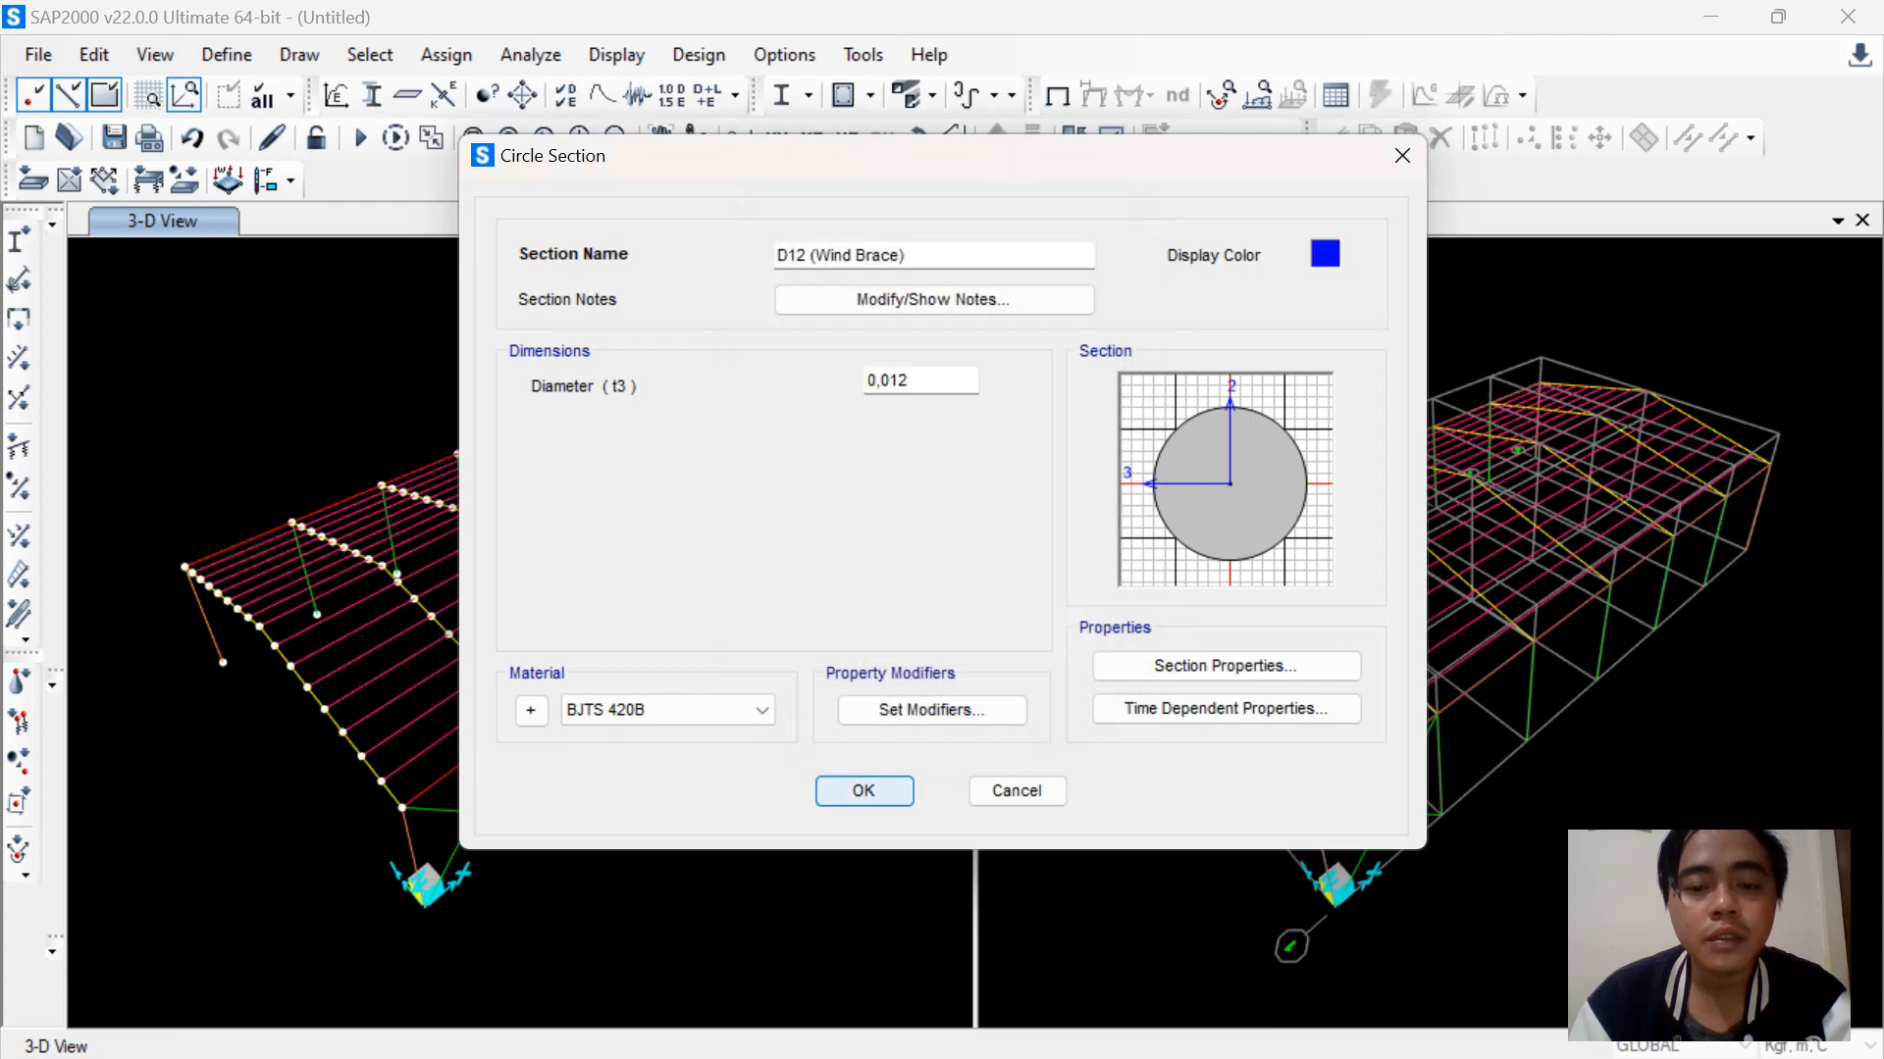
{"action": "left_click", "coordinate": [864, 791]}
{"action": "left_click", "coordinate": [863, 646]}
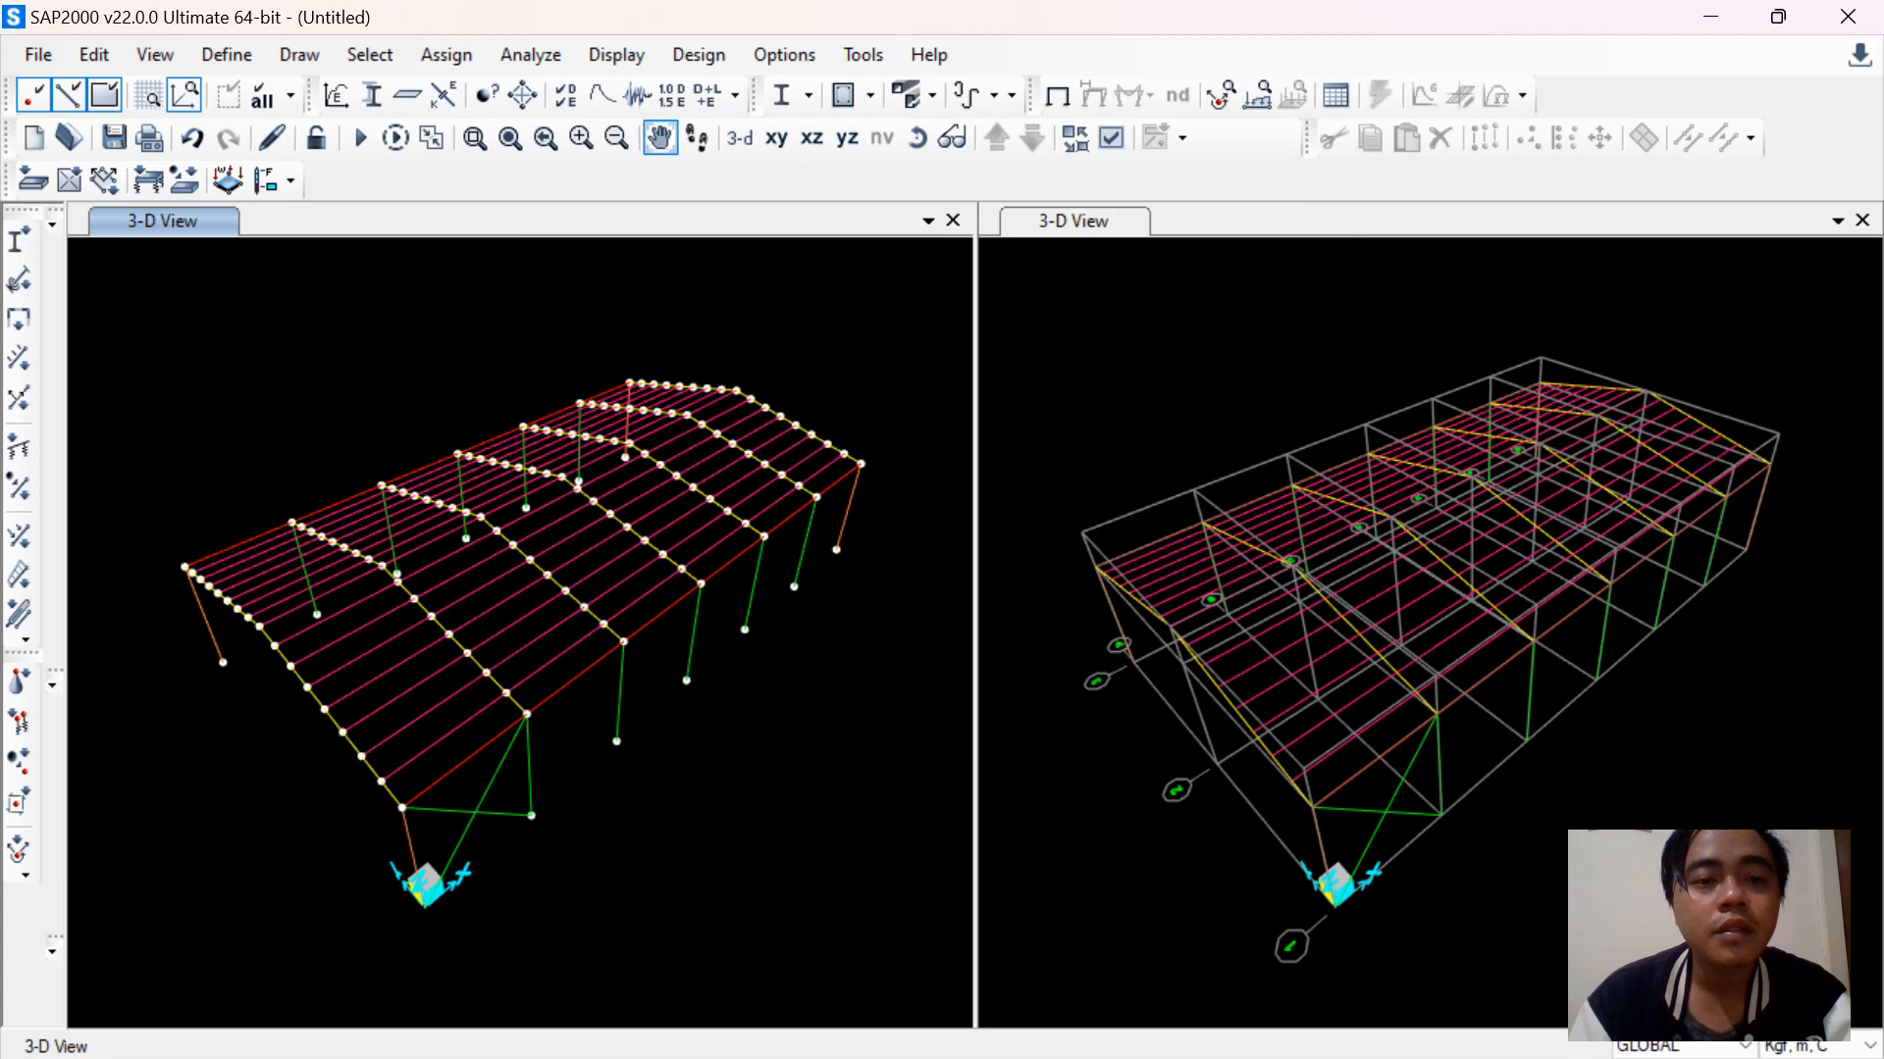
Refresh both model windows at the default 3D view and examine the recolored wall braces
{"action": "left_click", "coordinate": [740, 137]}
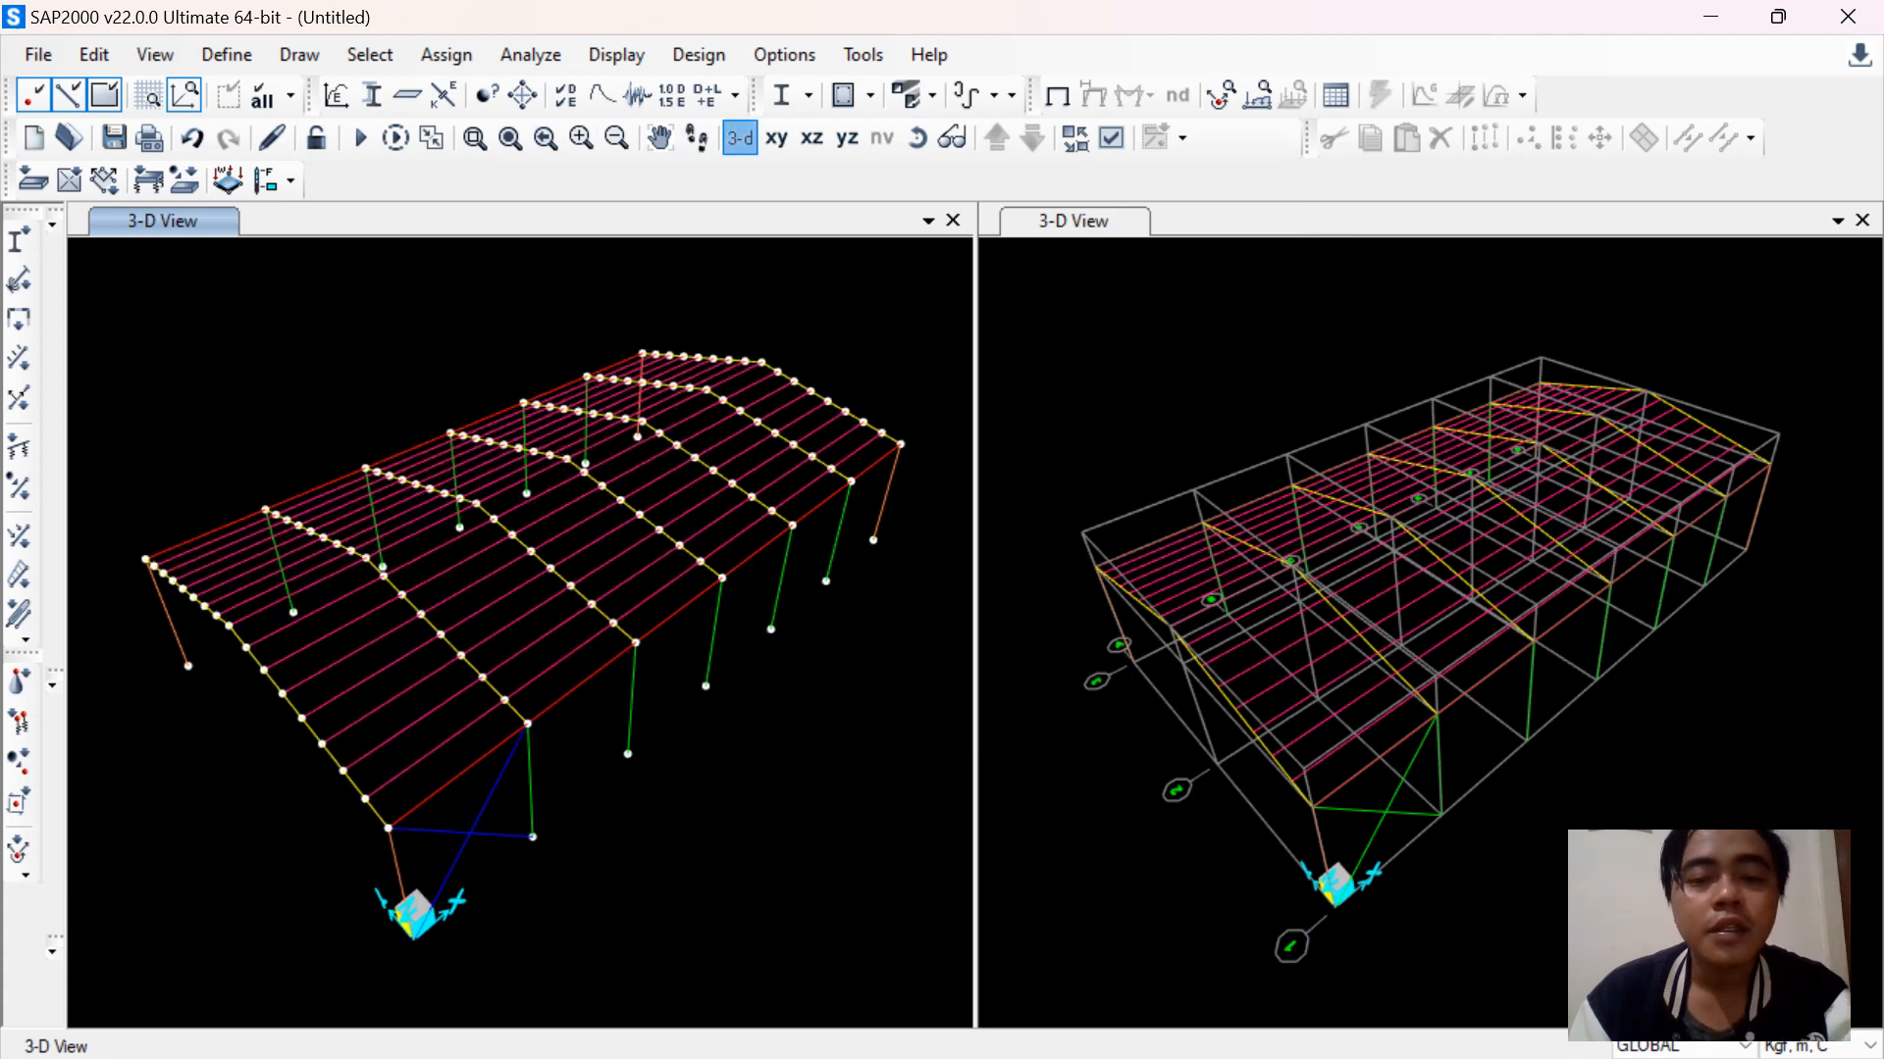
{"action": "left_click", "coordinate": [1103, 329]}
{"action": "left_click", "coordinate": [740, 138]}
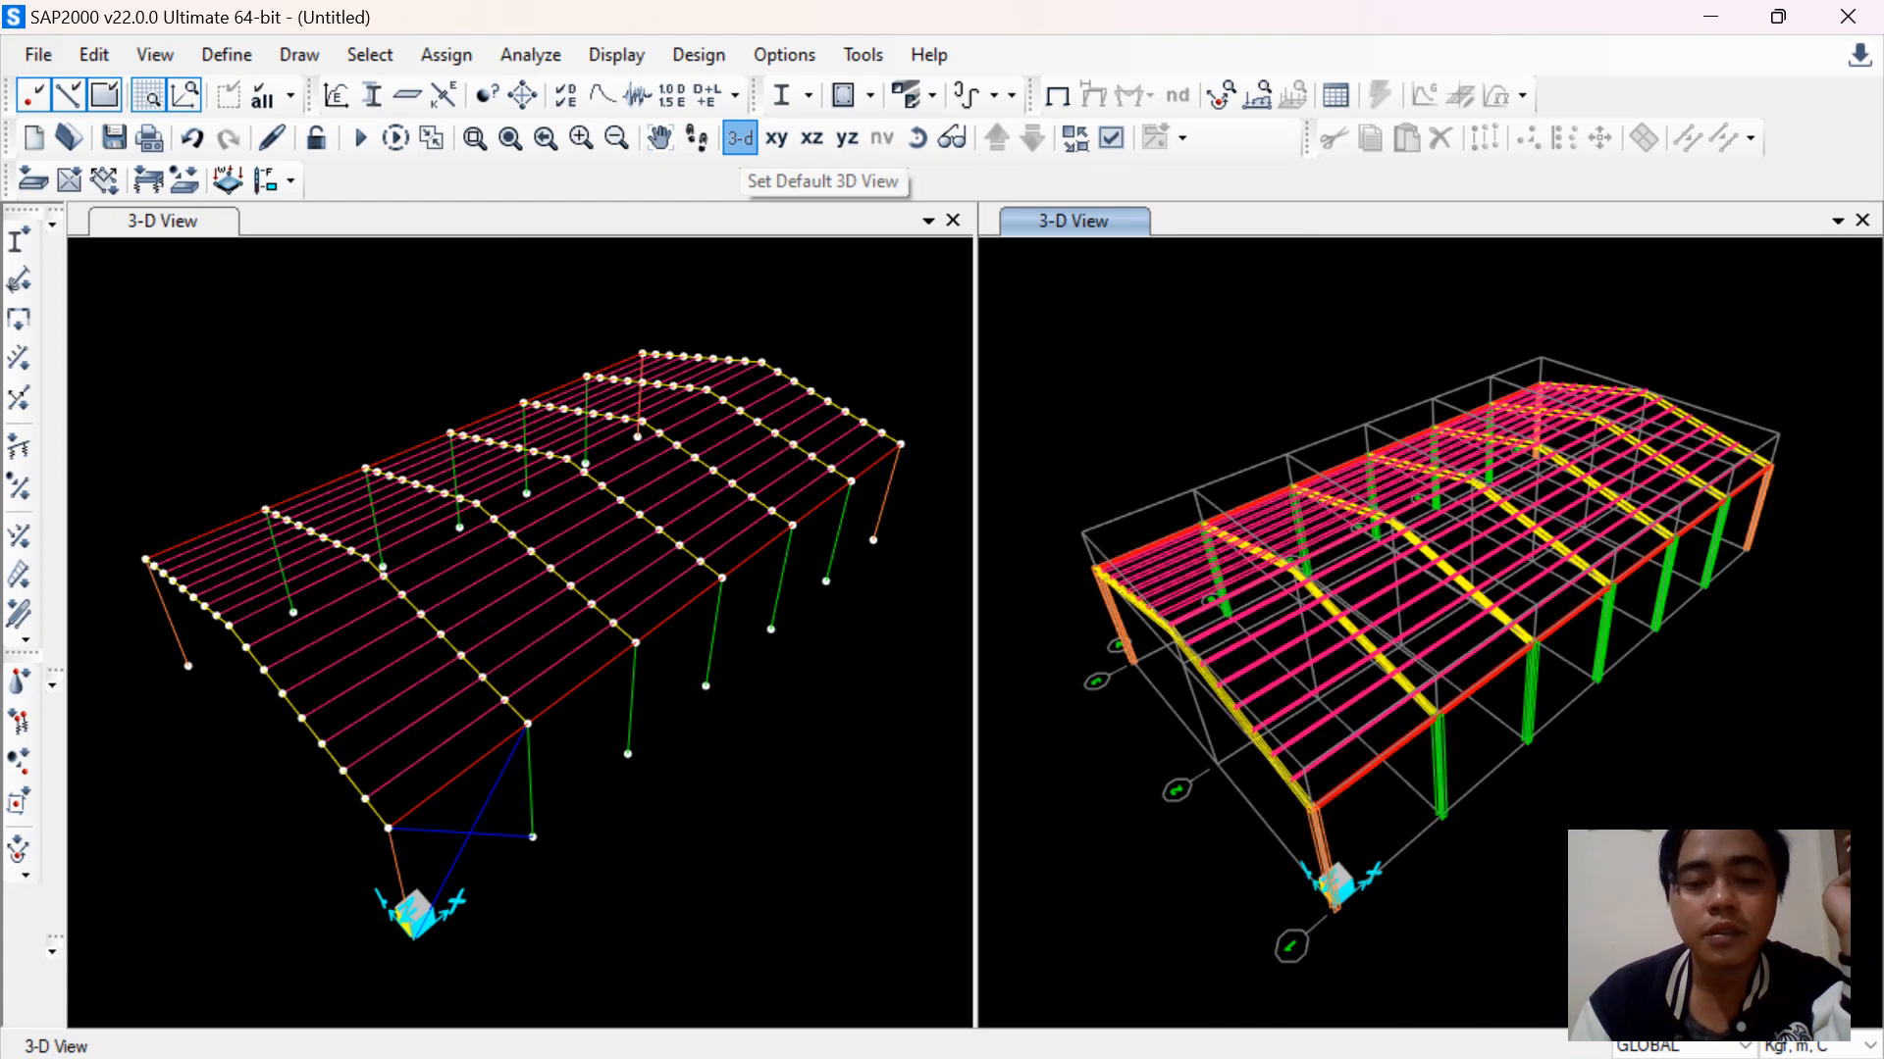
{"action": "scroll", "coordinate": [354, 773], "scroll_direction": "up", "scroll_amount": 4}
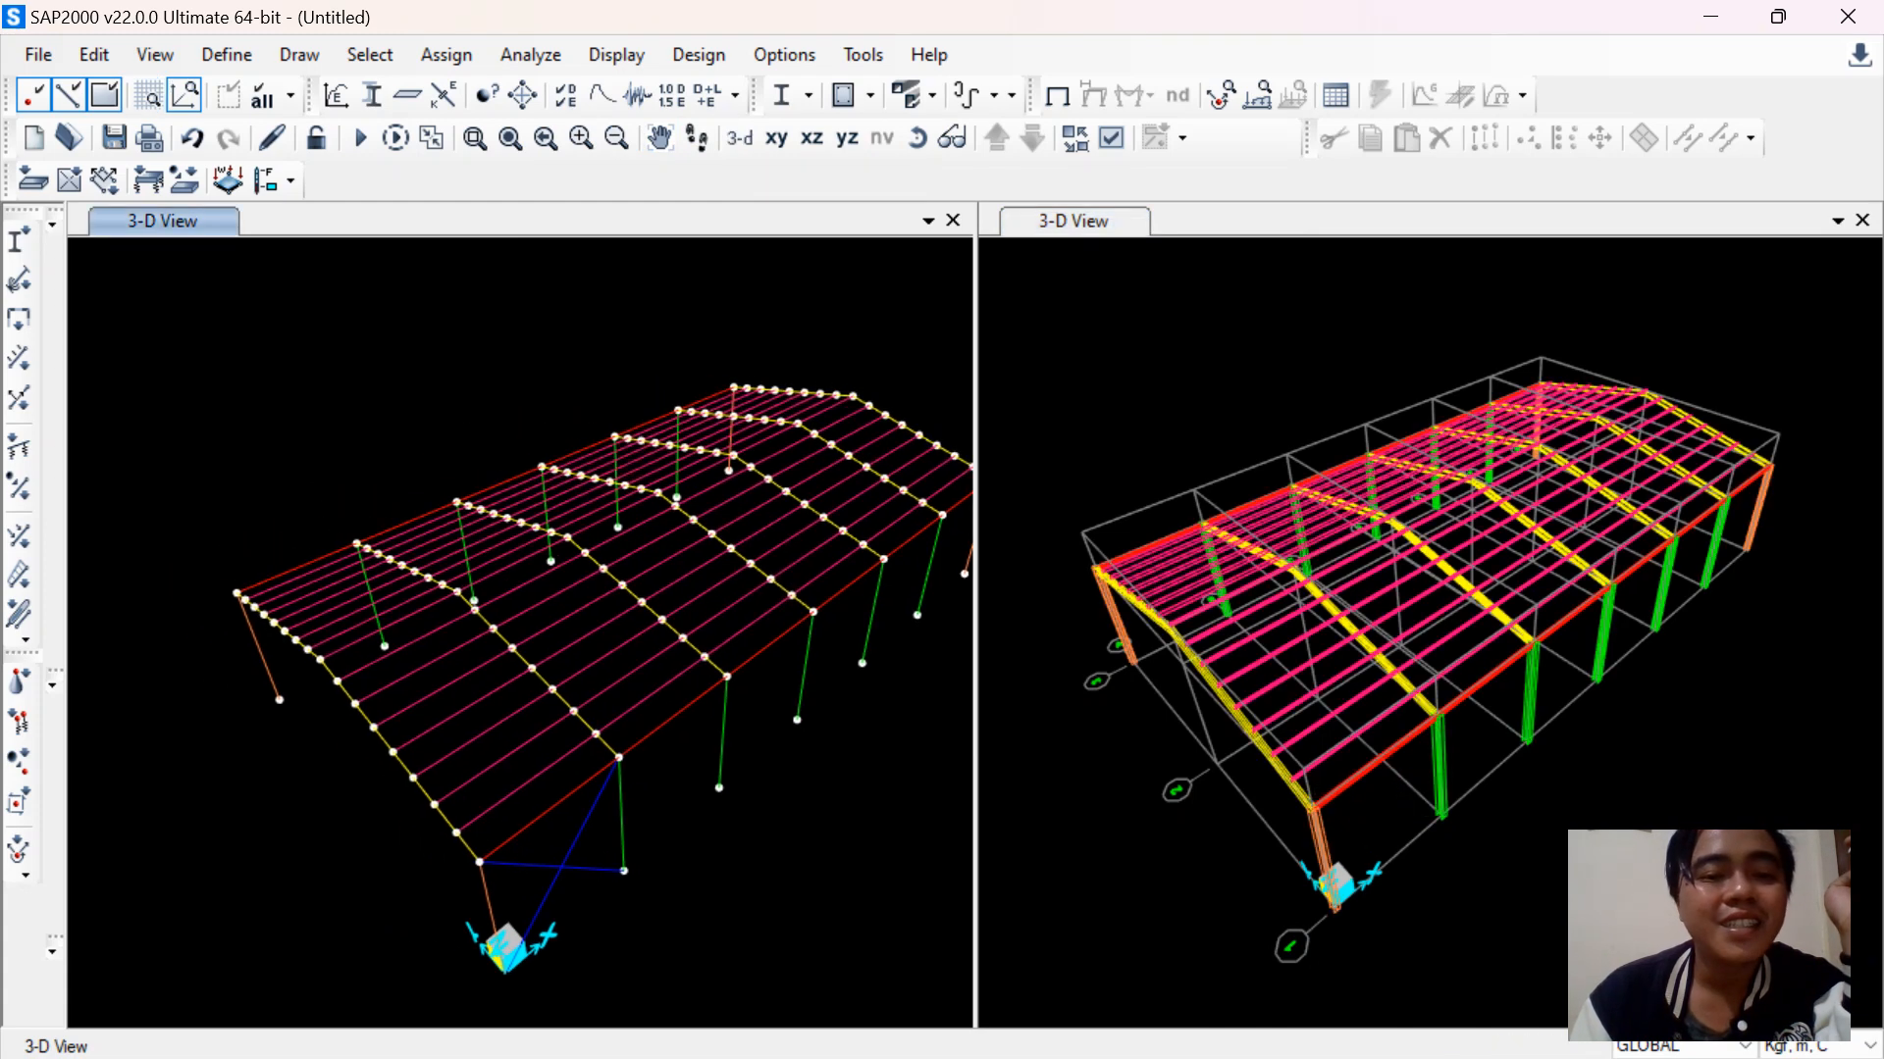
Draw two pinned D12 (Wind Brace) straight frames as an X across the first bay's roof, between the Y = 0 eave and mid-rafter
{"action": "left_click", "coordinate": [917, 137]}
{"action": "left_click_drag", "start_coordinate": [549, 588], "coordinate": [598, 584]}
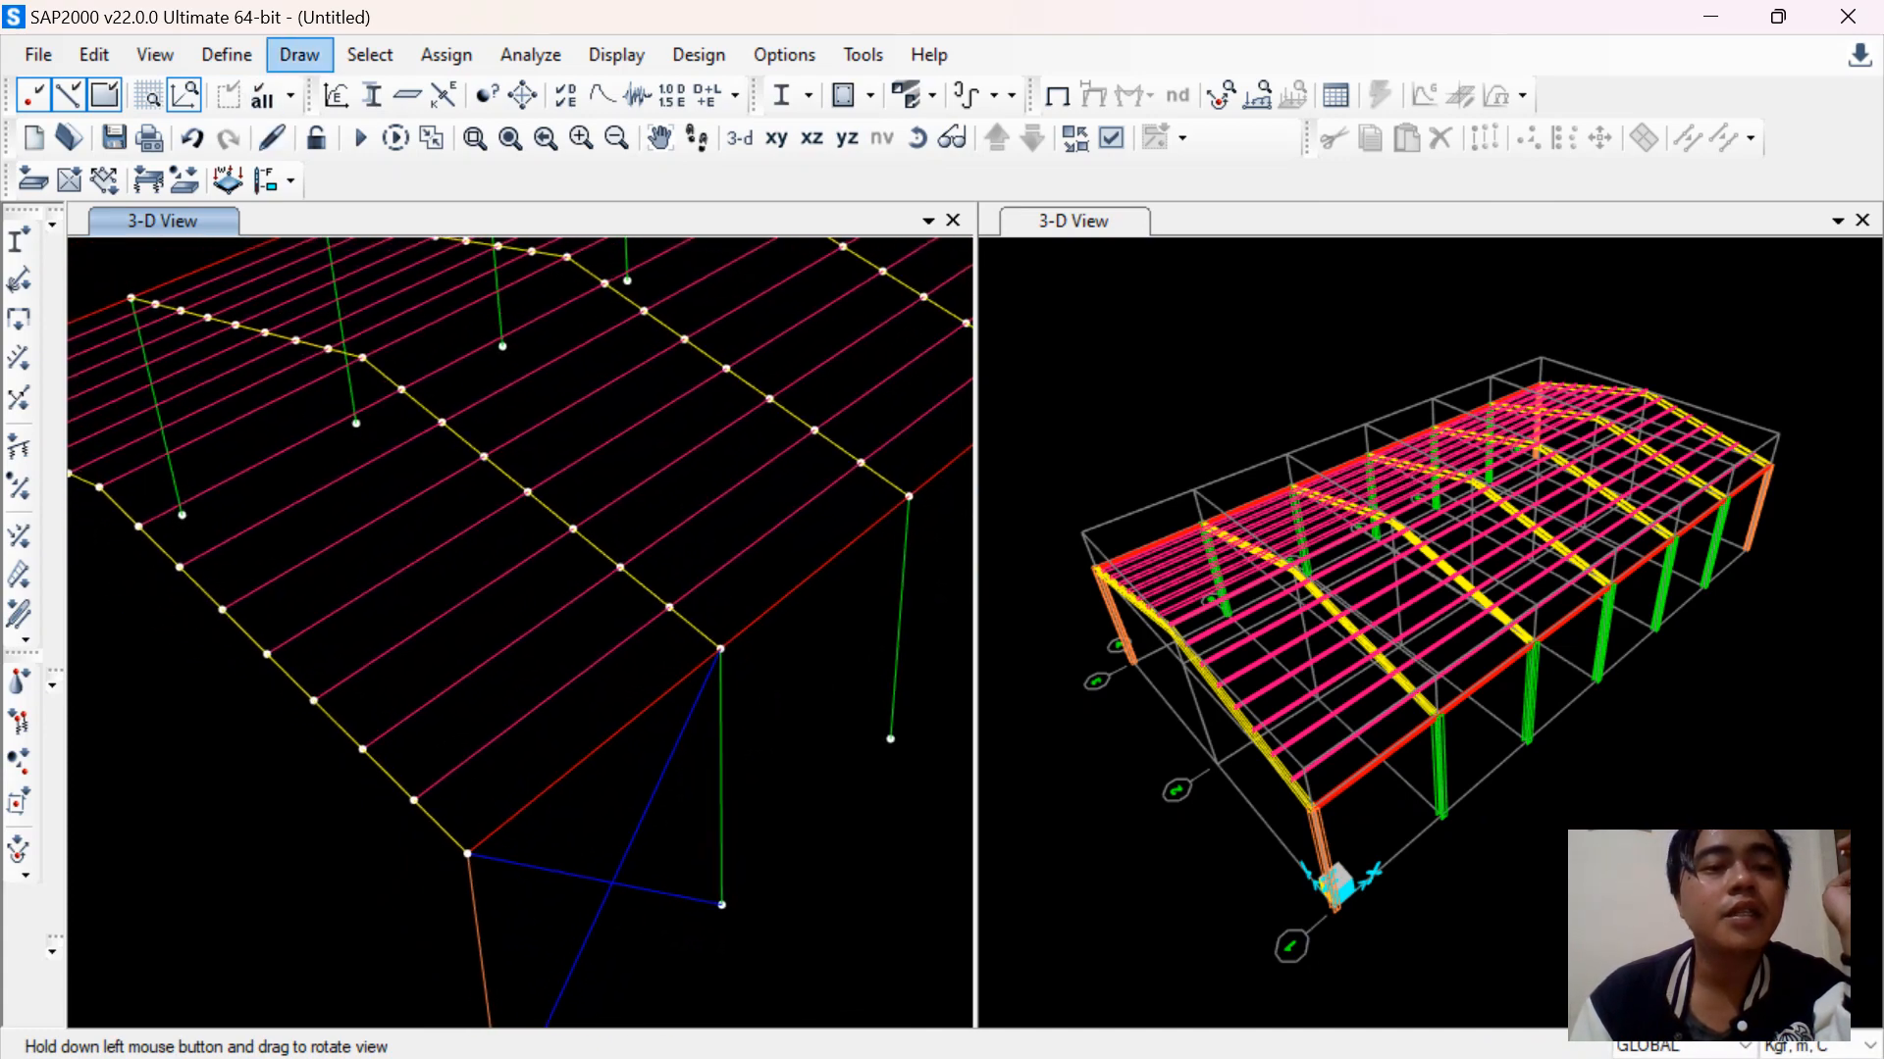
{"action": "left_click", "coordinate": [300, 54]}
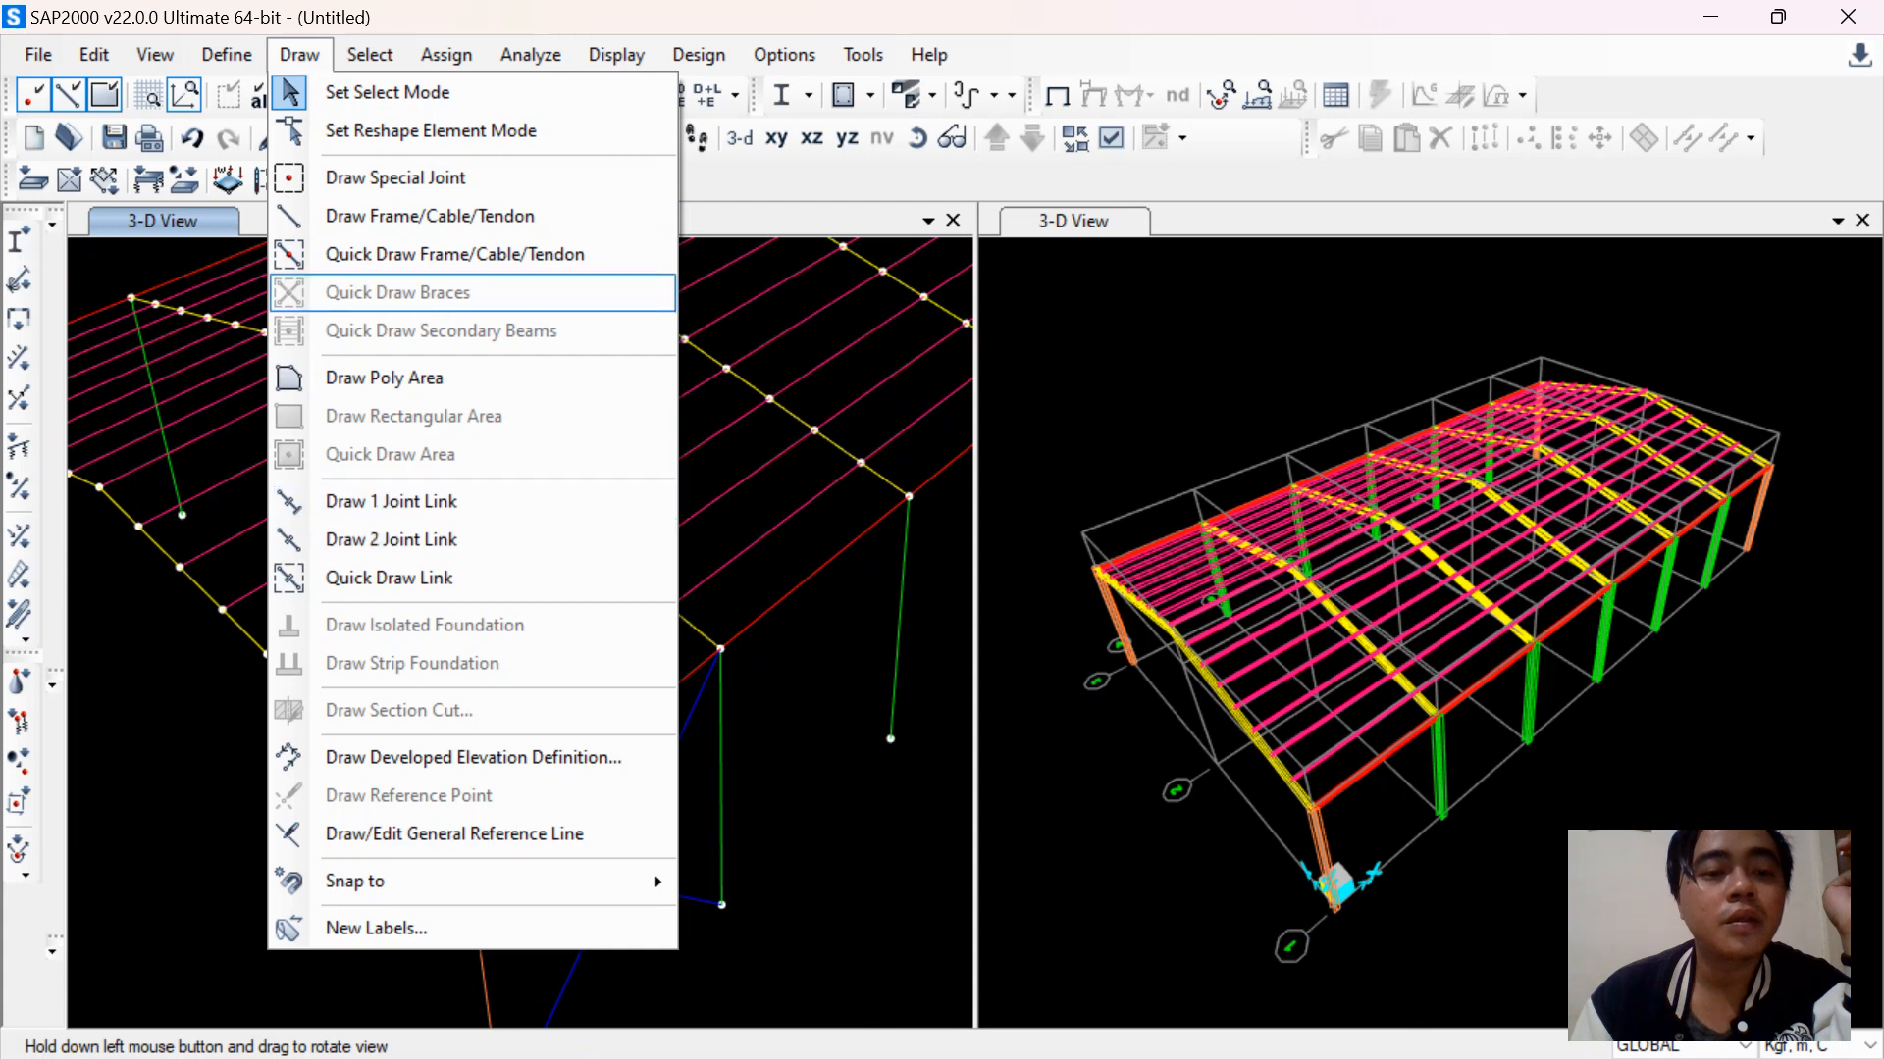
{"action": "left_click", "coordinate": [429, 215]}
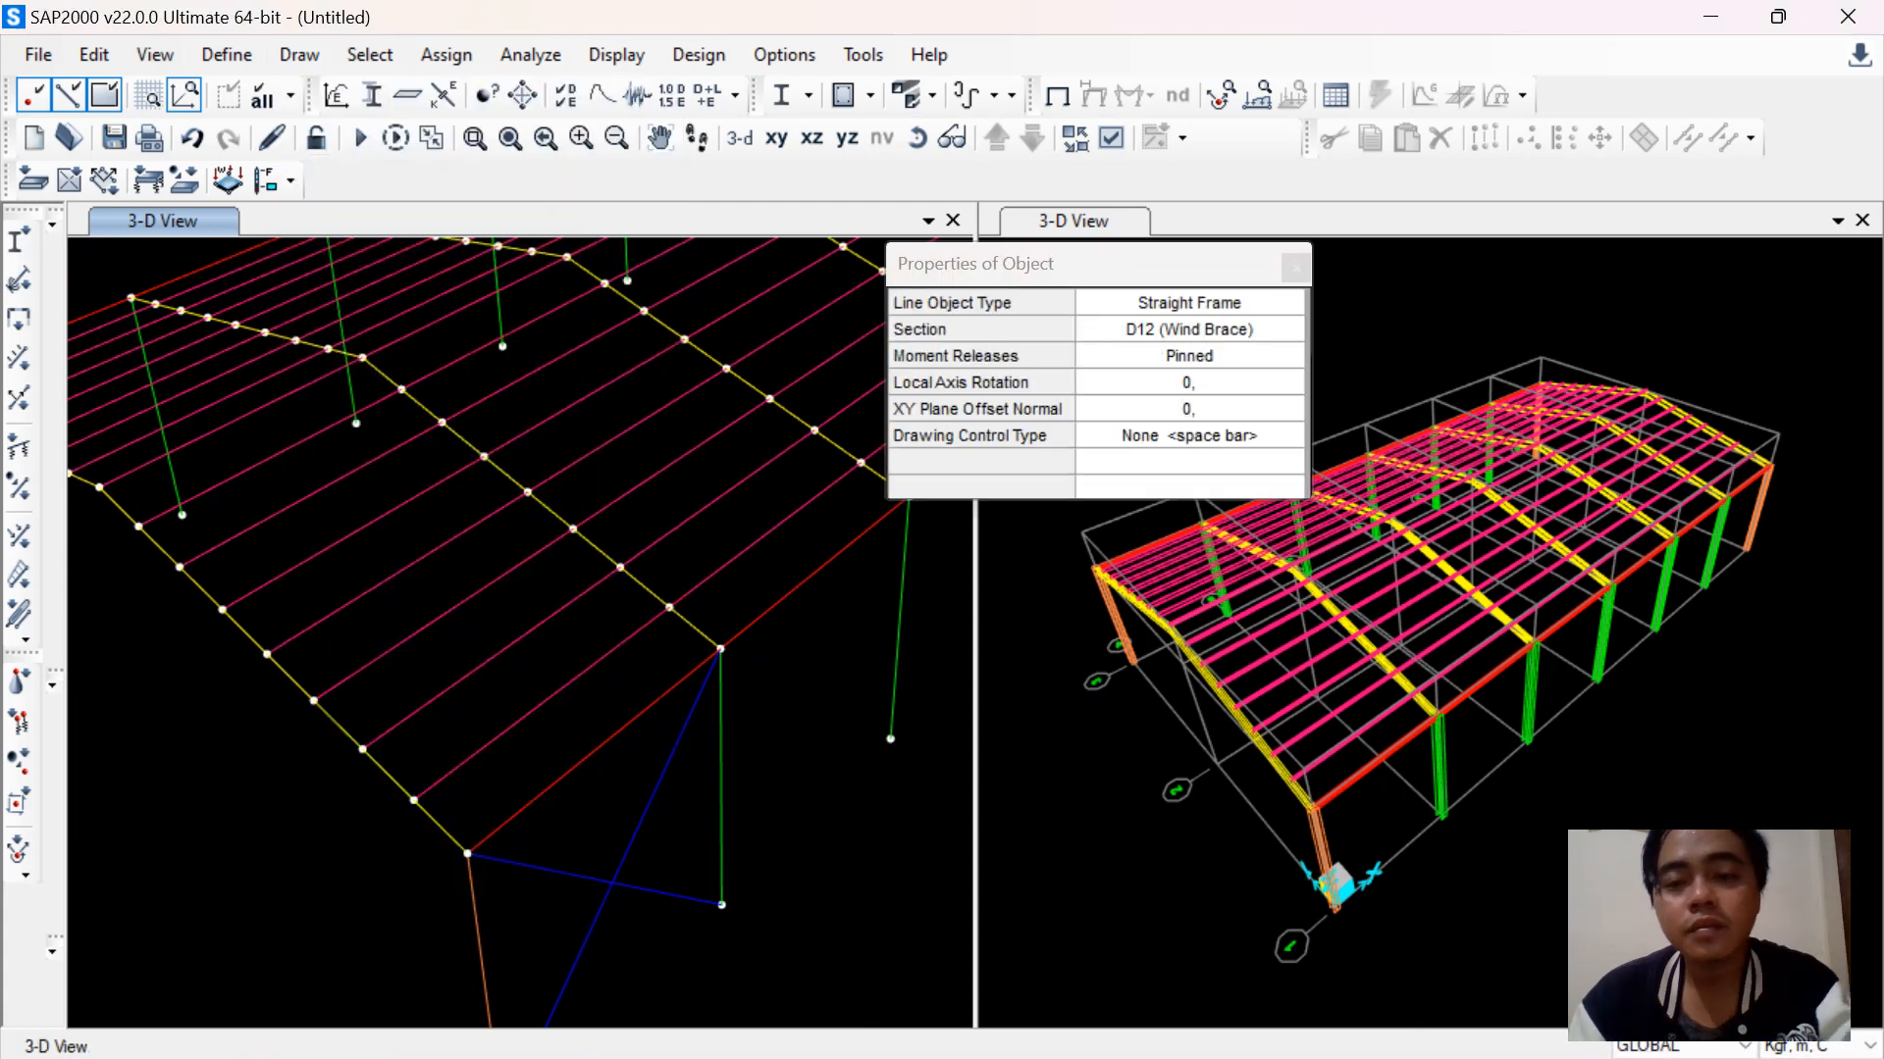
{"action": "left_click", "coordinate": [468, 852]}
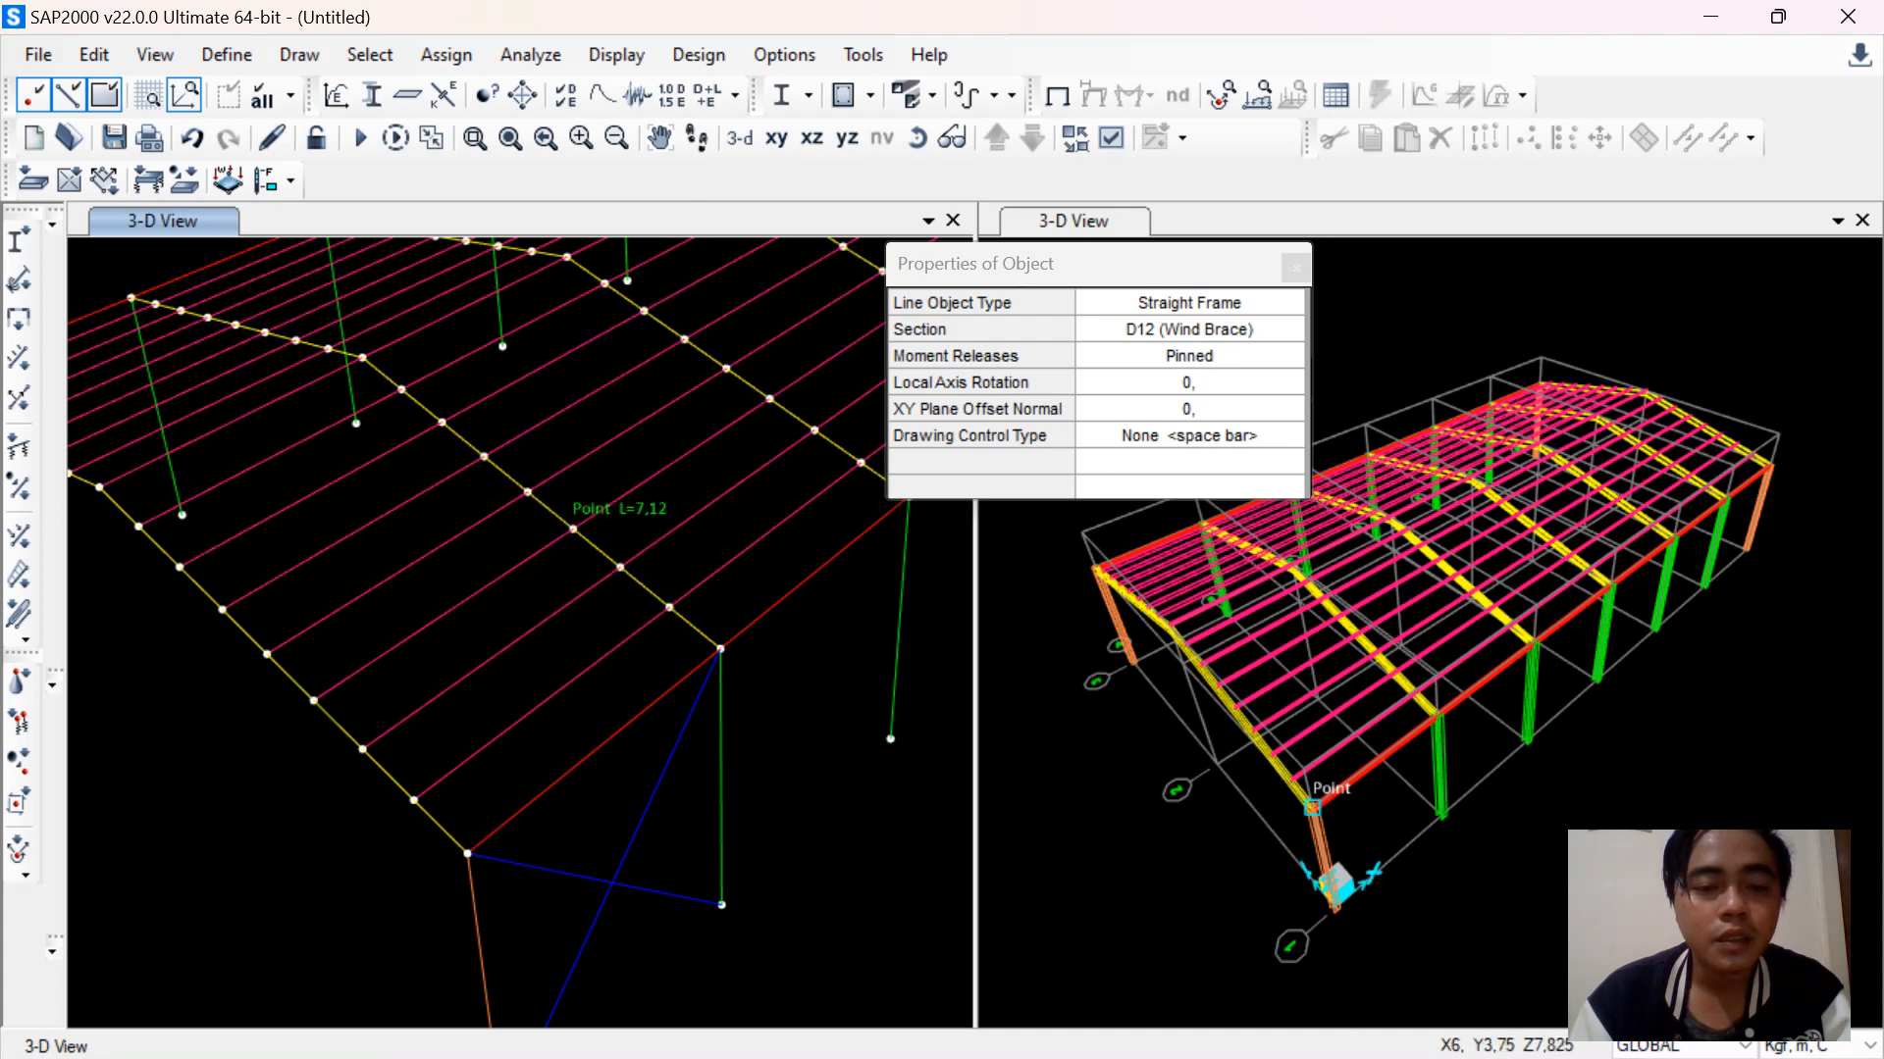
{"action": "left_click", "coordinate": [527, 492]}
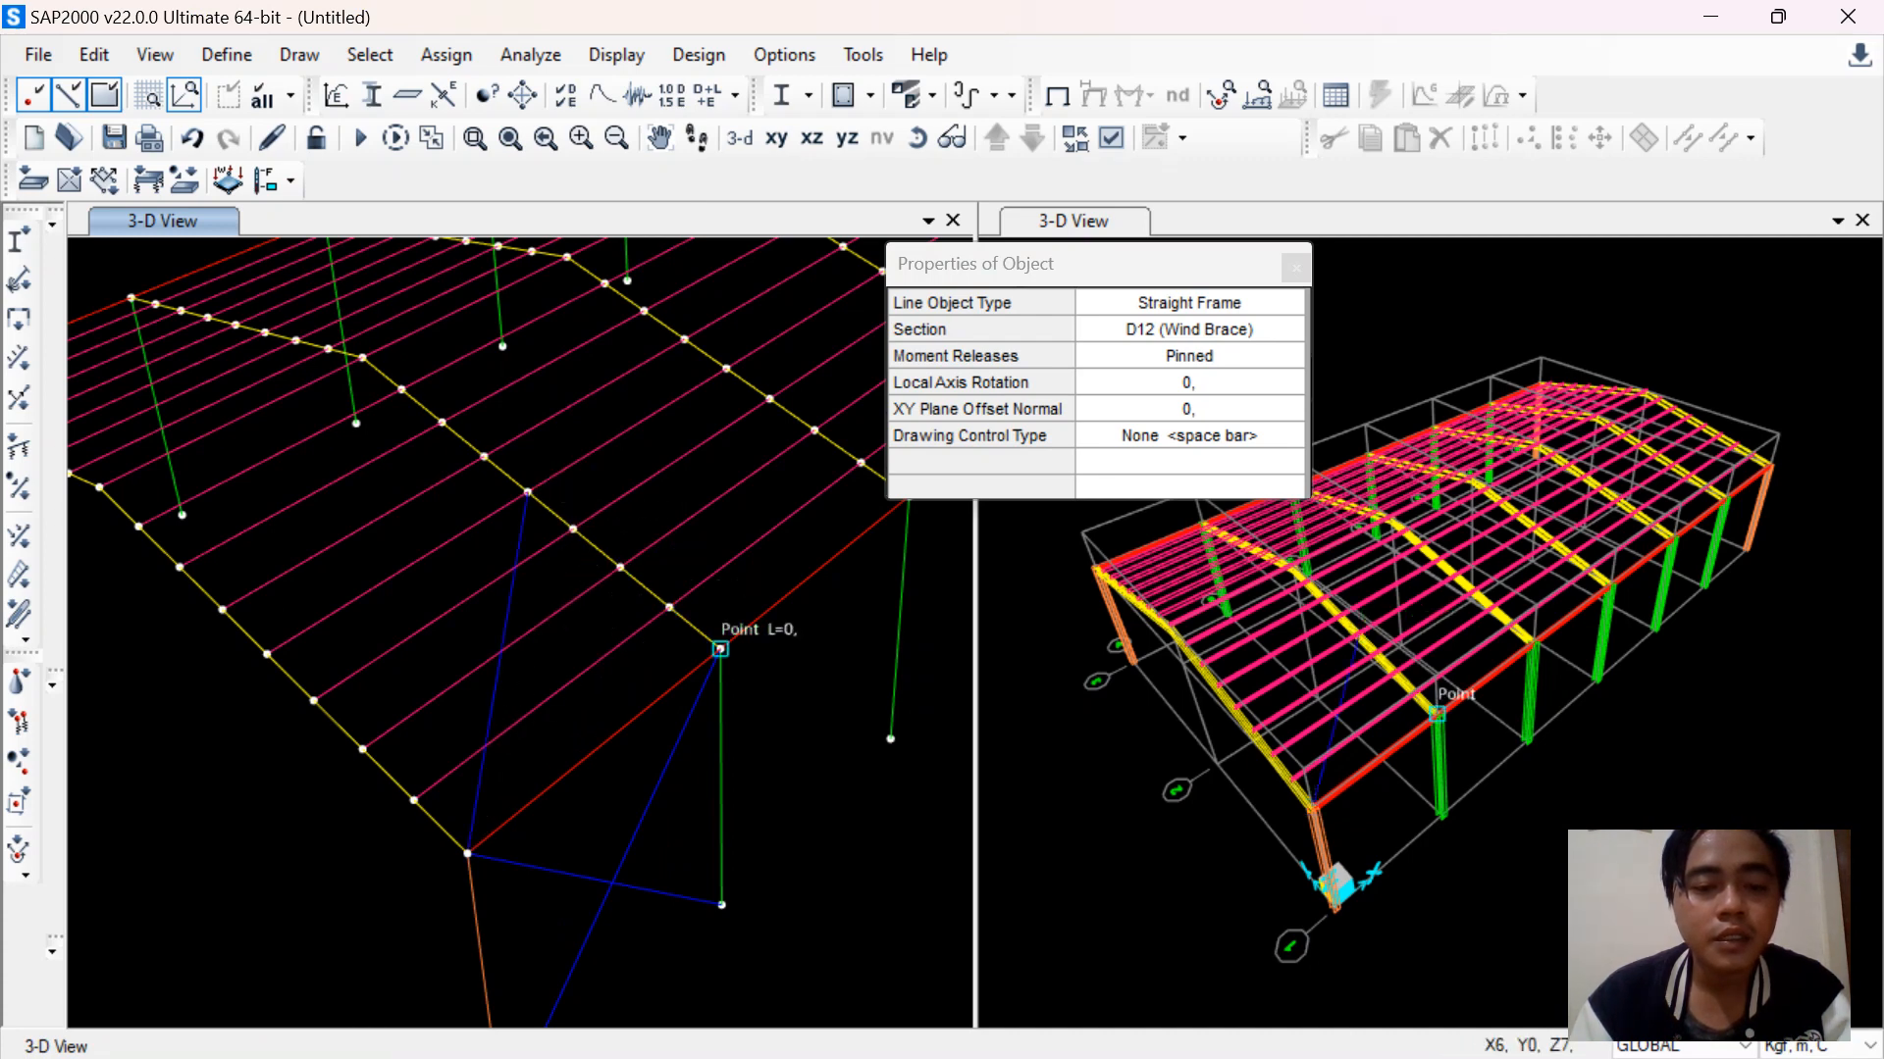
{"action": "left_click", "coordinate": [720, 649]}
{"action": "left_click", "coordinate": [266, 652]}
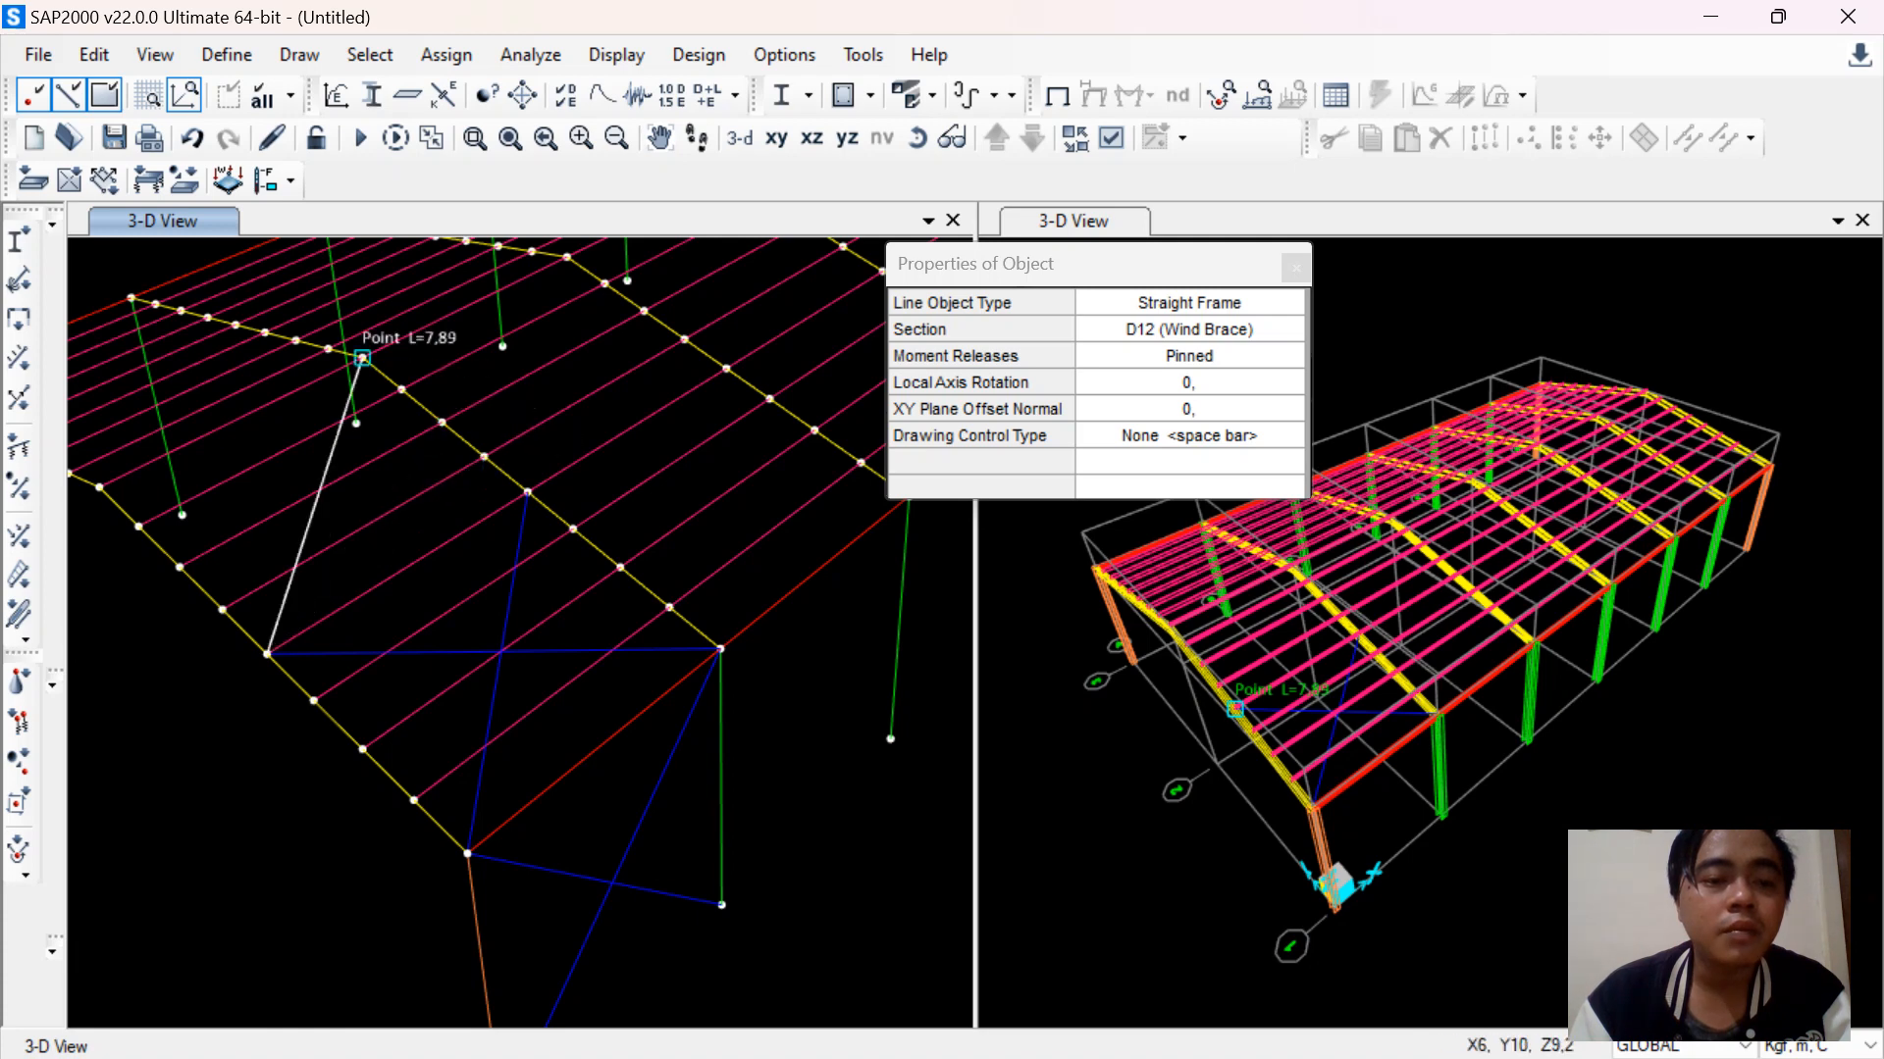
Draw a second X of D12 (Wind Brace) frames across the same roof bay, between mid-rafter and the ridge
{"action": "left_click", "coordinate": [356, 423]}
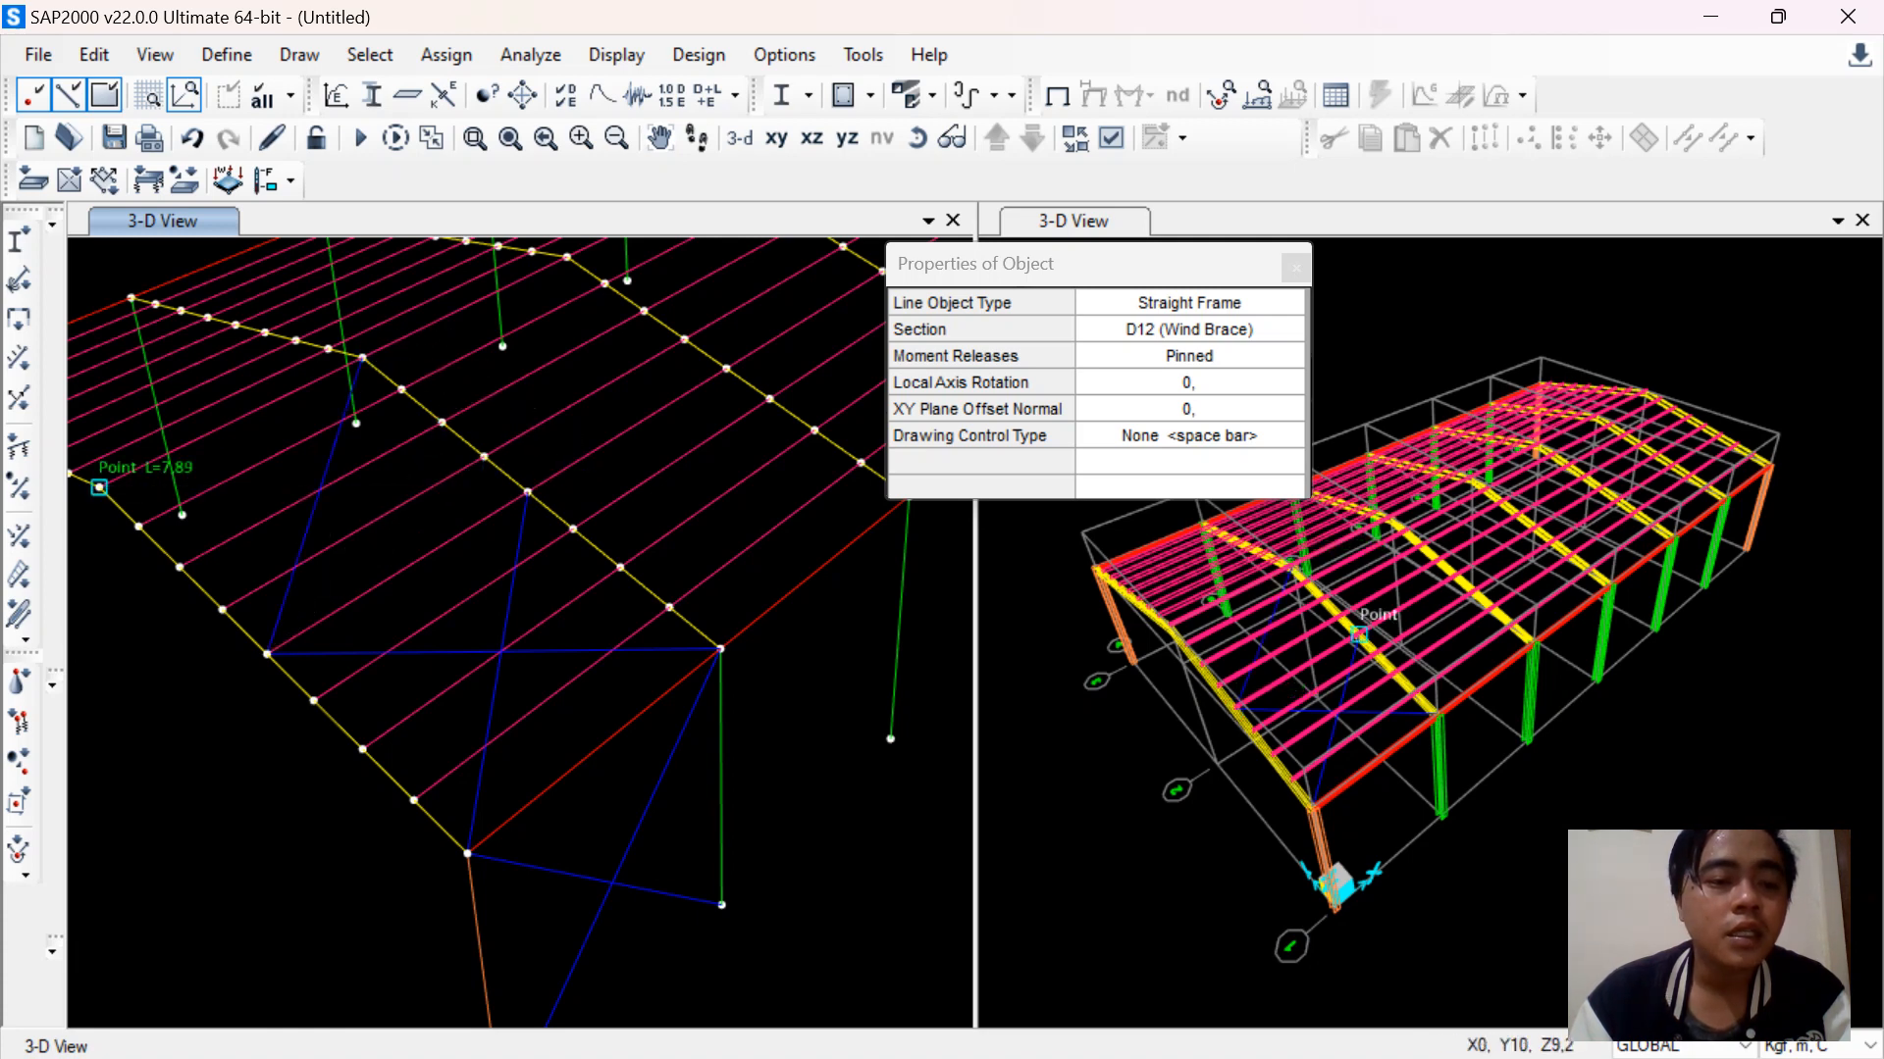
{"action": "left_click", "coordinate": [1359, 632]}
{"action": "scroll", "coordinate": [542, 615], "scroll_direction": "up", "scroll_amount": 4}
{"action": "key", "text": "Escape"}
Examine where the roof braces cross each other and the purlins in the first bay
{"action": "scroll", "coordinate": [552, 615], "scroll_direction": "up", "scroll_amount": 2}
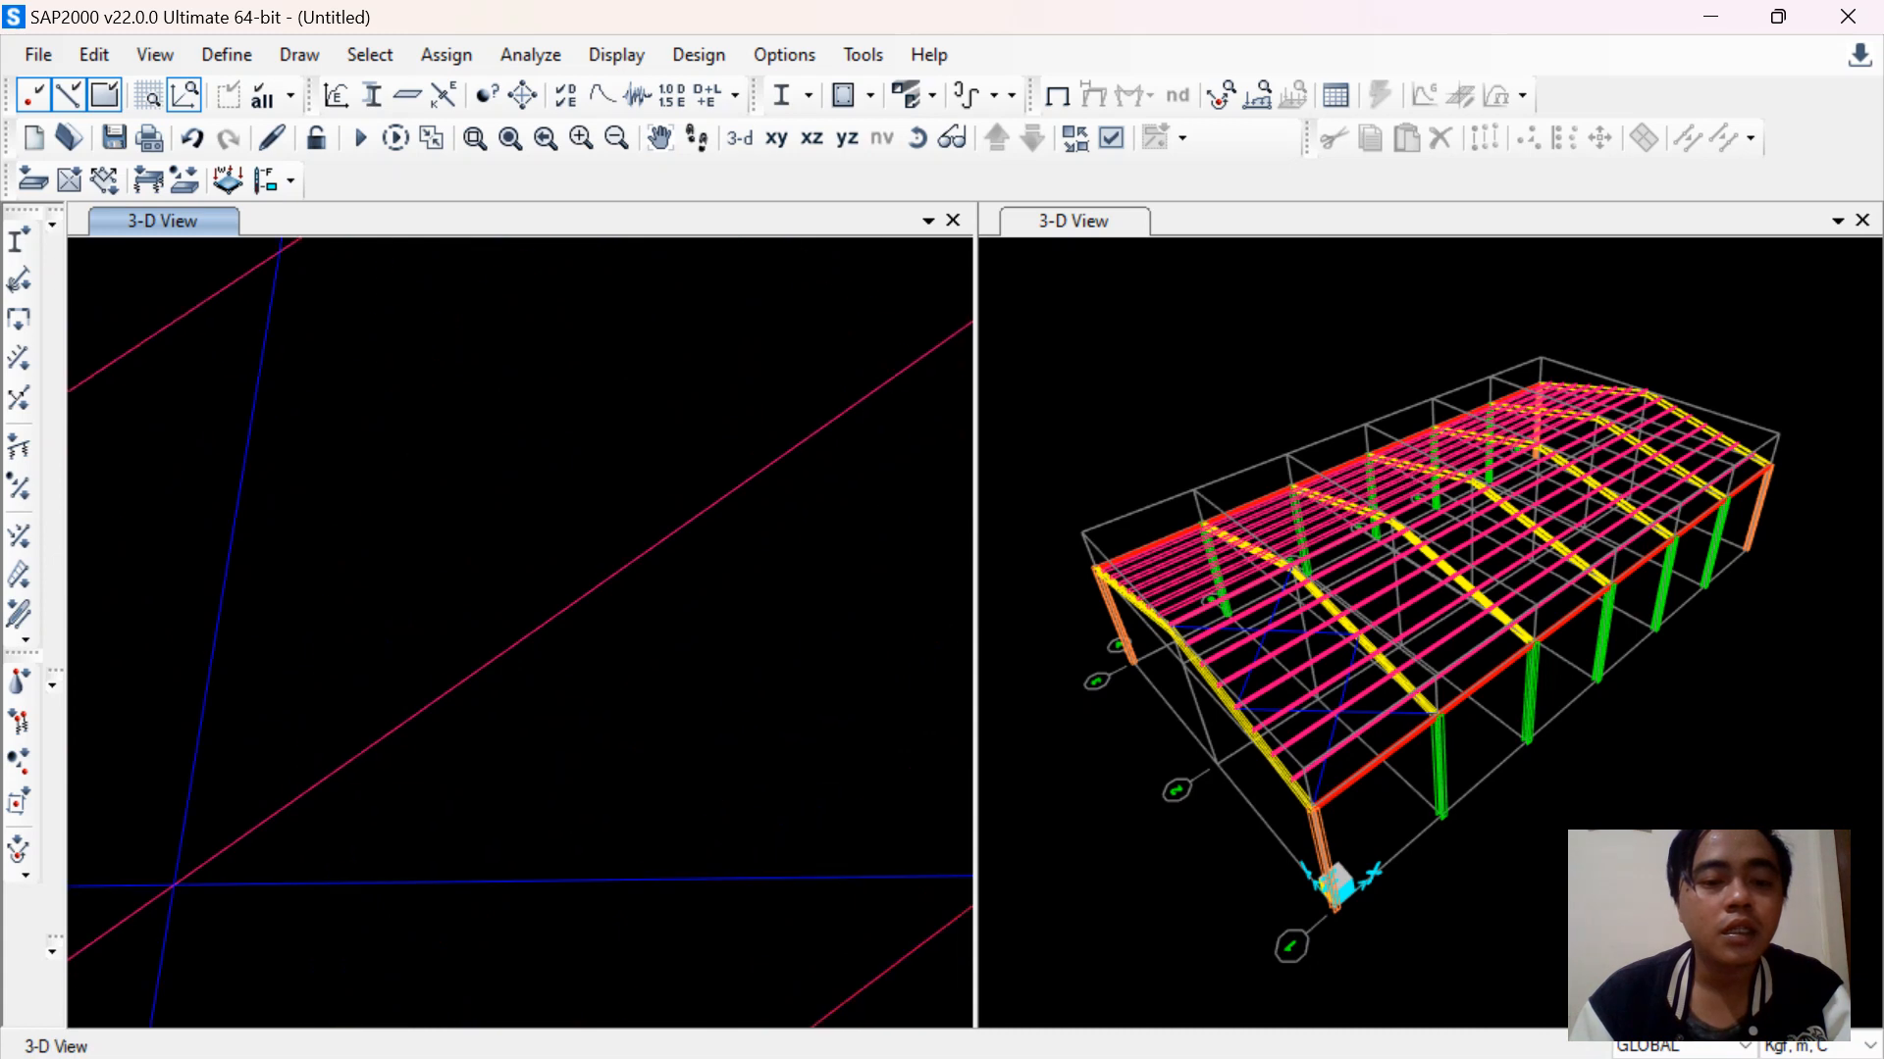
{"action": "scroll", "coordinate": [554, 614], "scroll_direction": "down", "scroll_amount": 2}
{"action": "scroll", "coordinate": [555, 614], "scroll_direction": "up", "scroll_amount": 2}
{"action": "scroll", "coordinate": [598, 605], "scroll_direction": "down", "scroll_amount": 3}
{"action": "scroll", "coordinate": [521, 633], "scroll_direction": "up", "scroll_amount": 1}
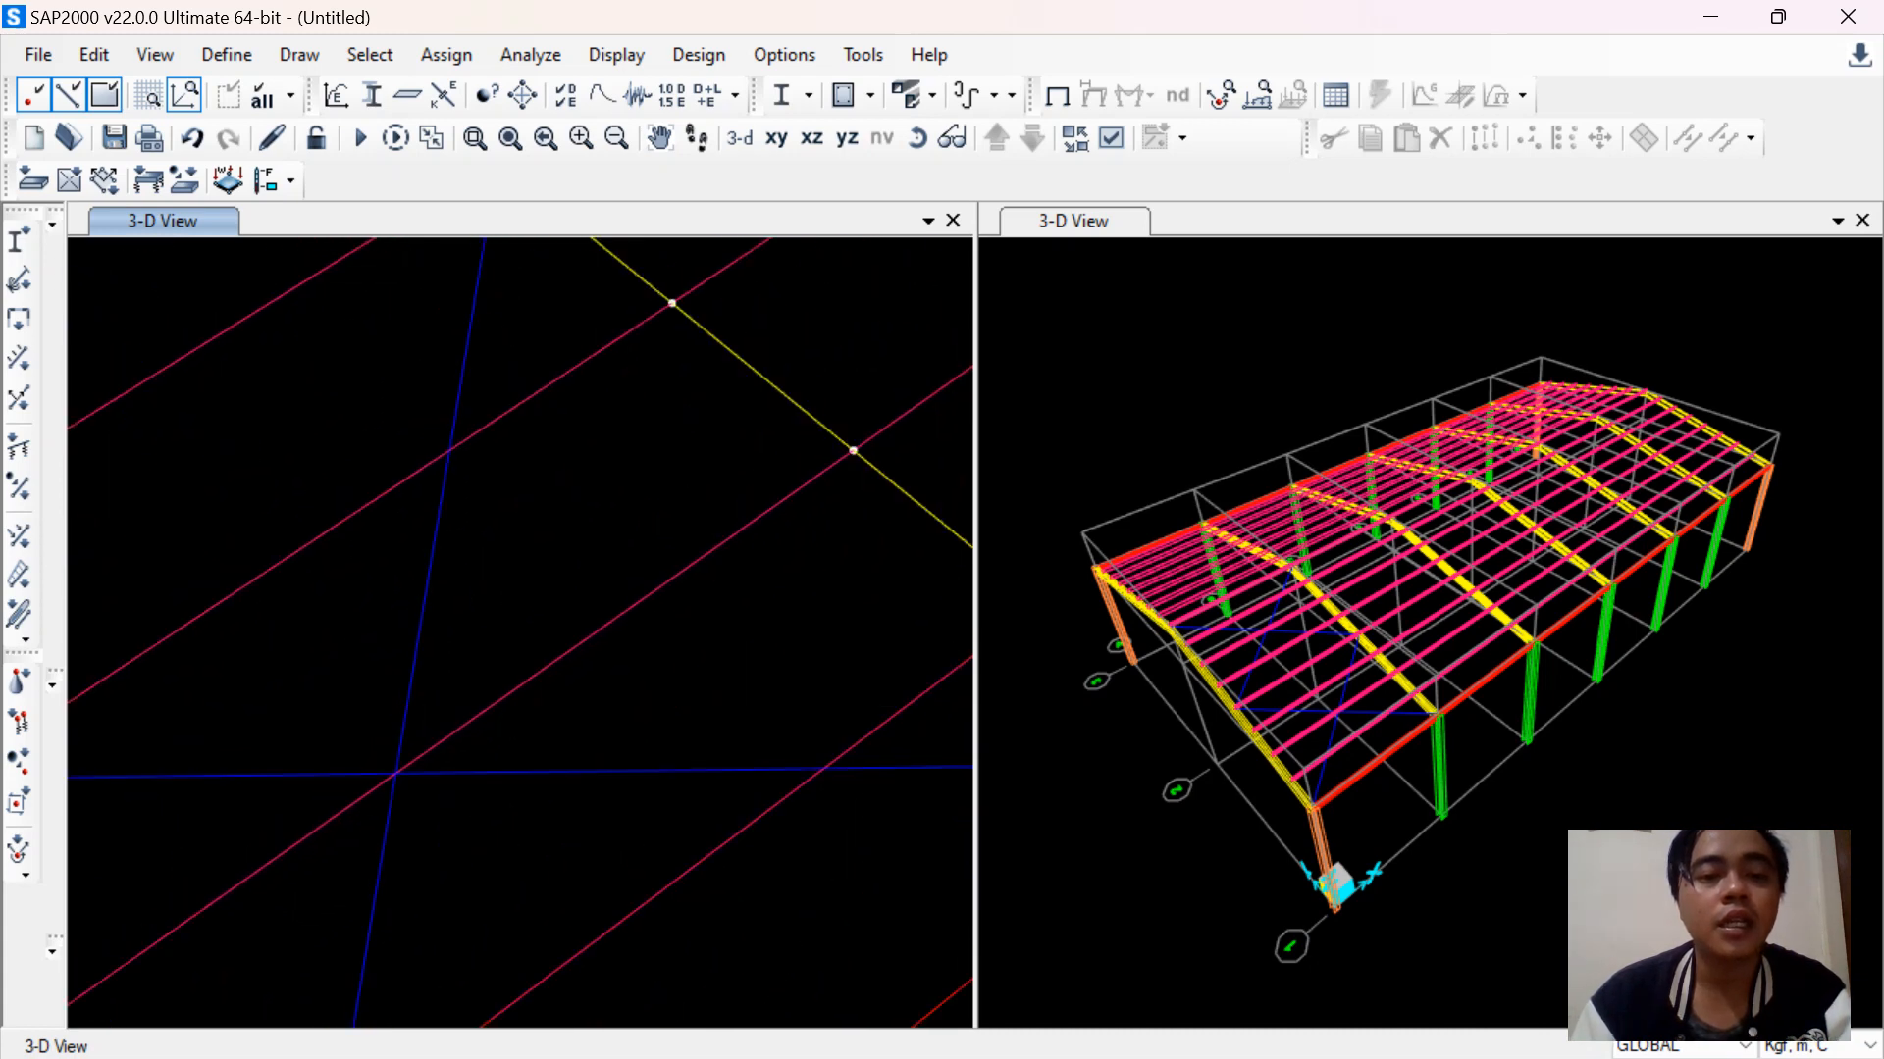
{"action": "scroll", "coordinate": [521, 633], "scroll_direction": "down", "scroll_amount": 4}
{"action": "left_click", "coordinate": [917, 138]}
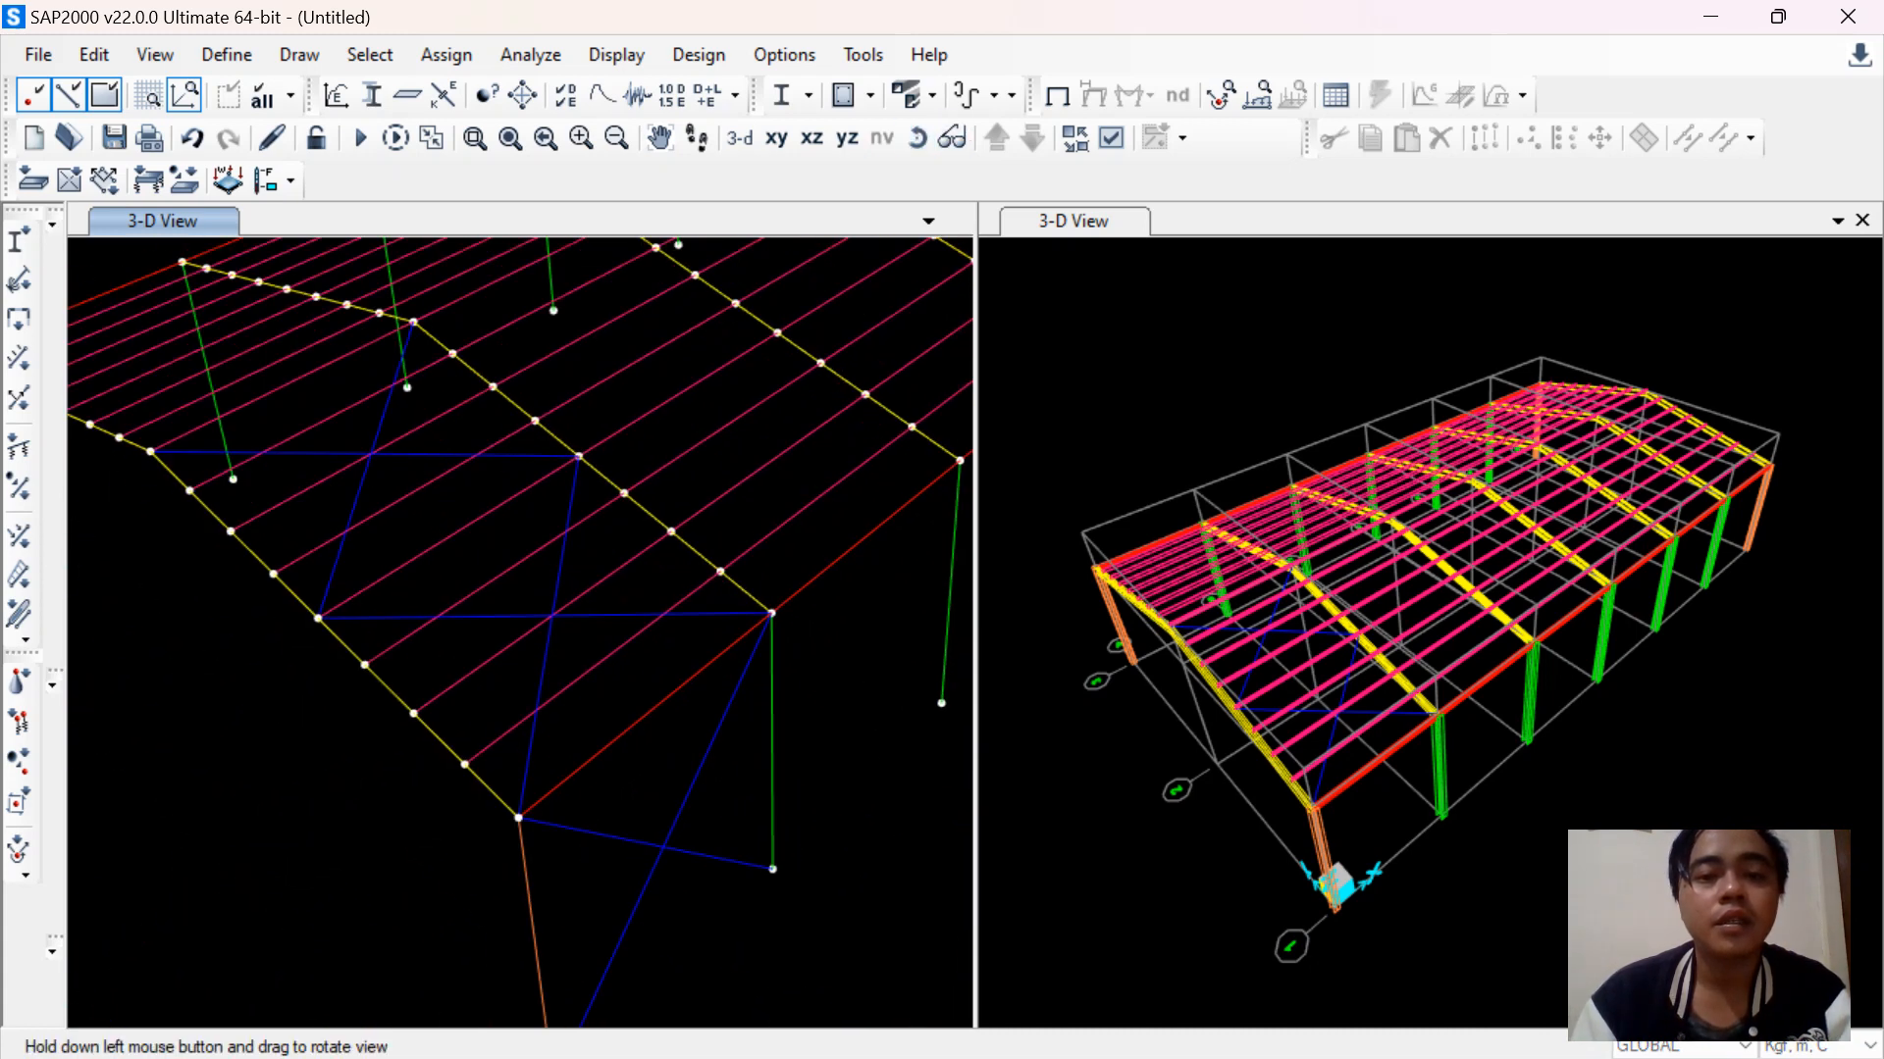
{"action": "left_click_drag", "start_coordinate": [588, 628], "coordinate": [648, 623]}
{"action": "scroll", "coordinate": [788, 549], "scroll_direction": "down", "scroll_amount": 3}
{"action": "scroll", "coordinate": [421, 508], "scroll_direction": "up", "scroll_amount": 3}
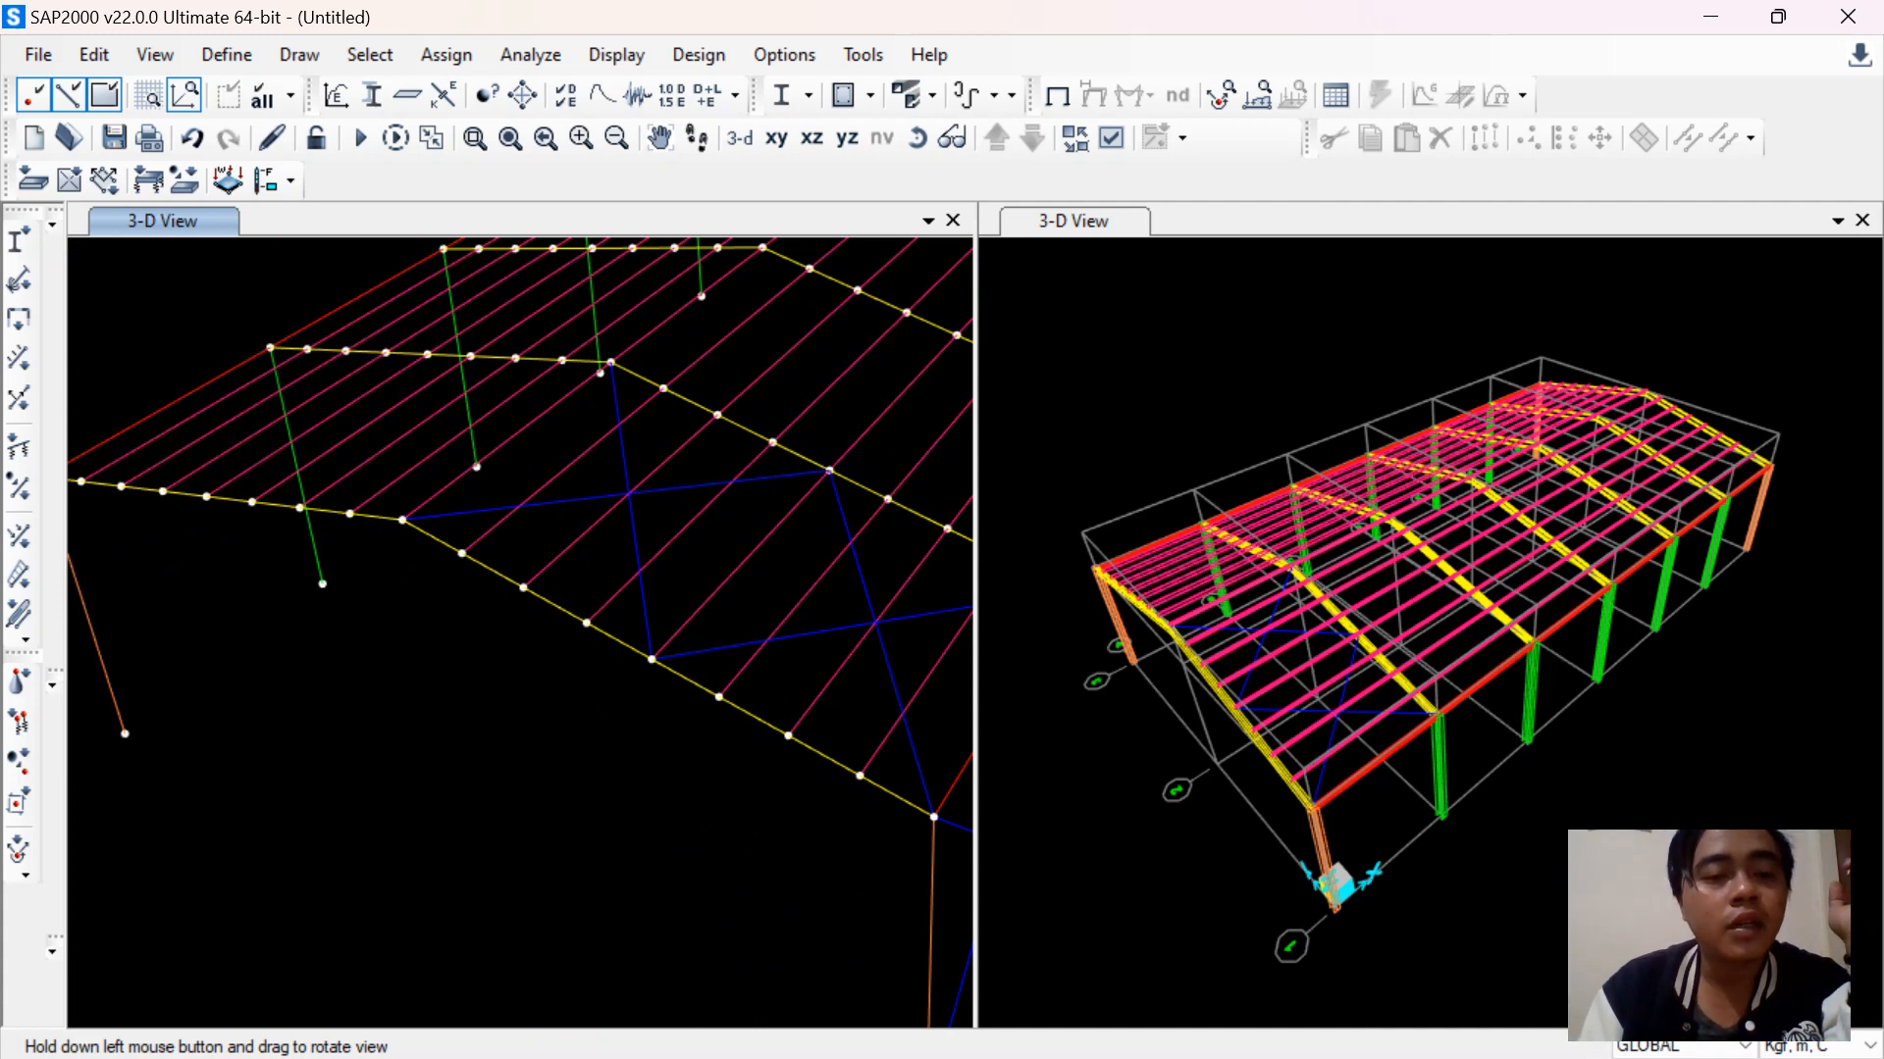
Select the four roof braces and the two wall braces in the first bay
{"action": "left_click", "coordinate": [549, 504]}
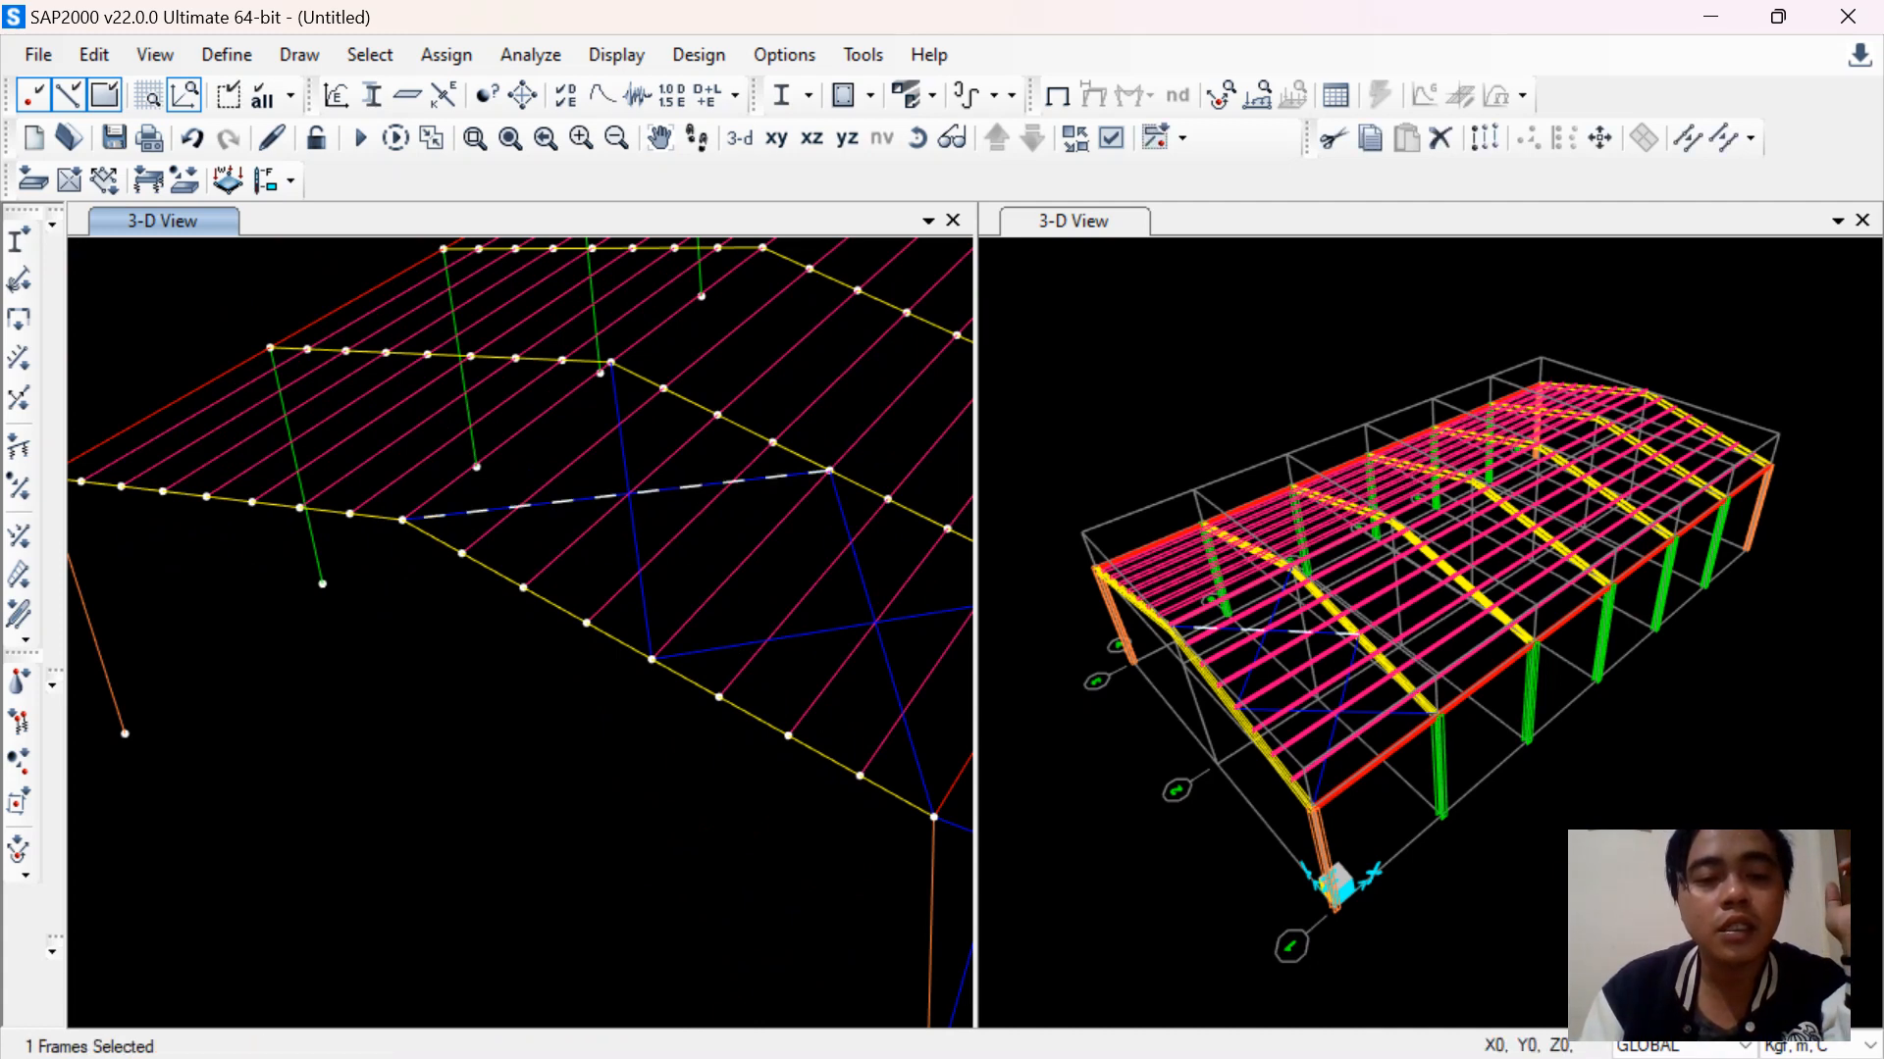
{"action": "left_click", "coordinate": [636, 547]}
{"action": "left_click", "coordinate": [822, 634]}
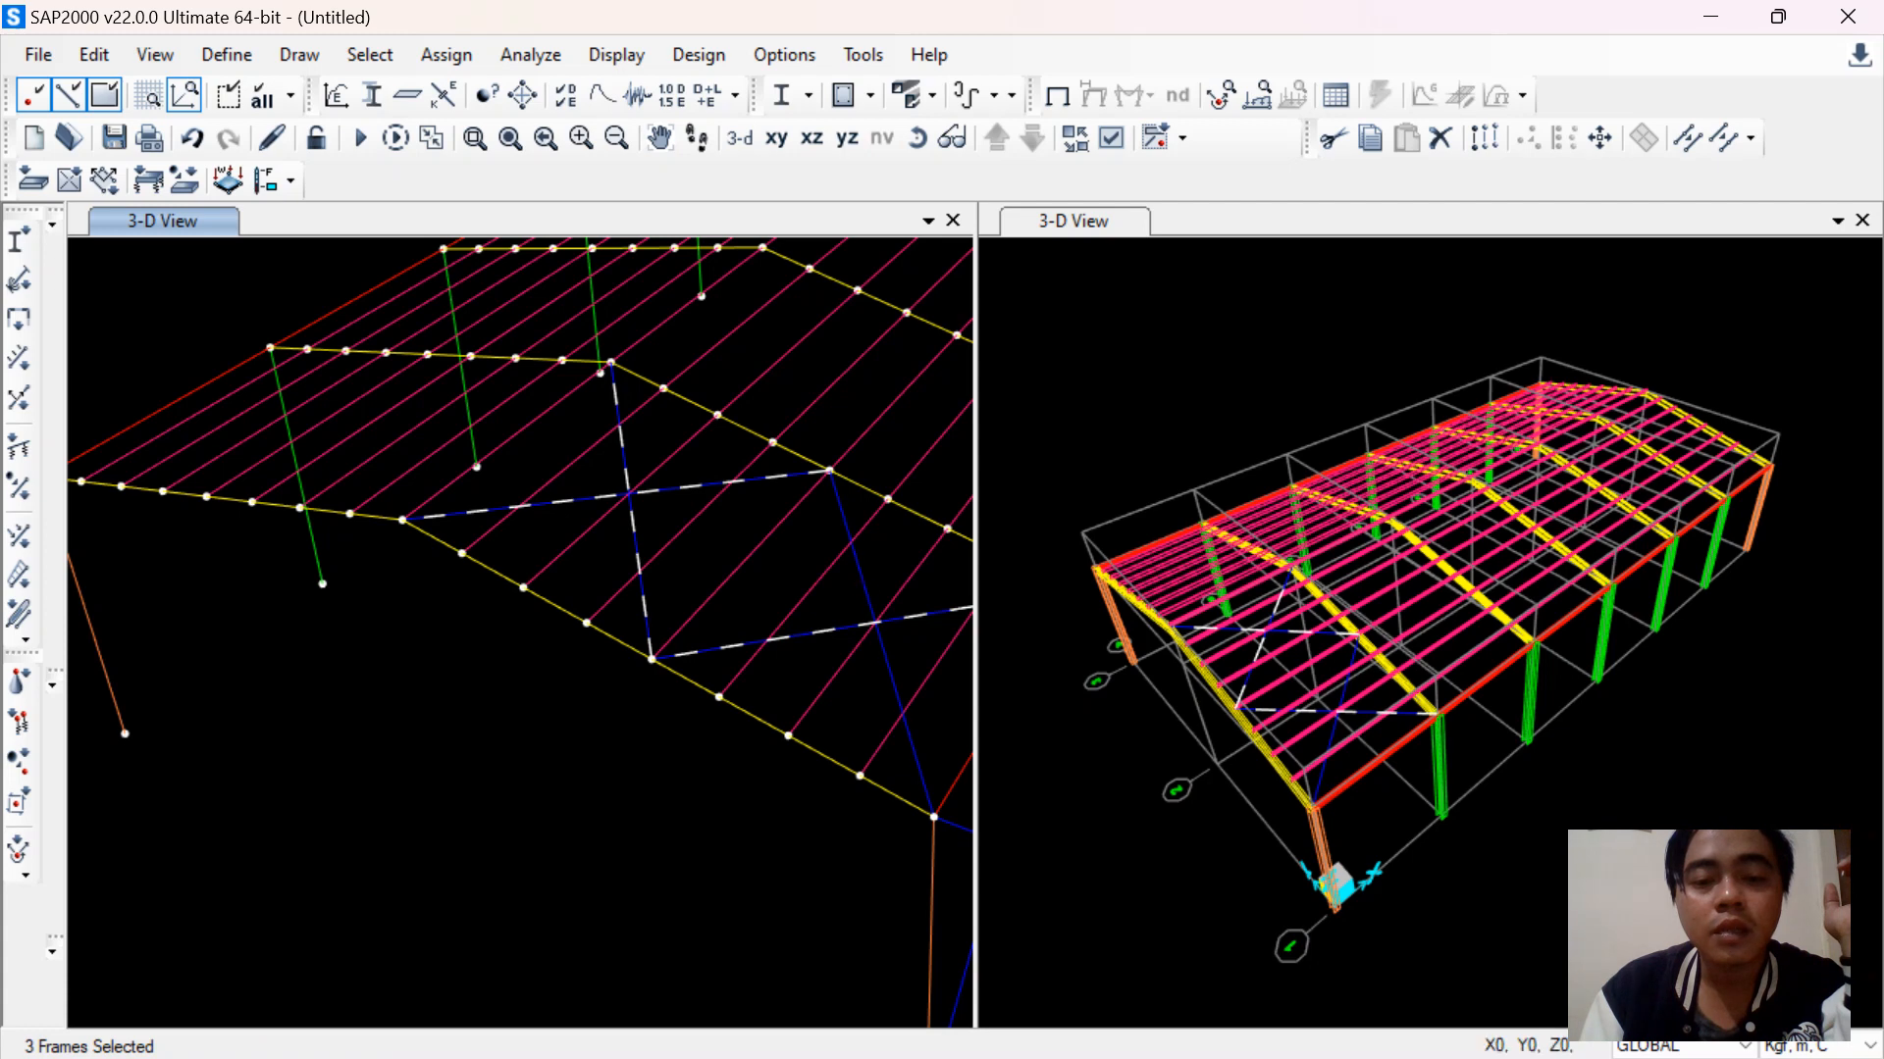
{"action": "left_click", "coordinate": [887, 662]}
{"action": "middle_click_drag", "start_coordinate": [886, 662], "coordinate": [351, 495]}
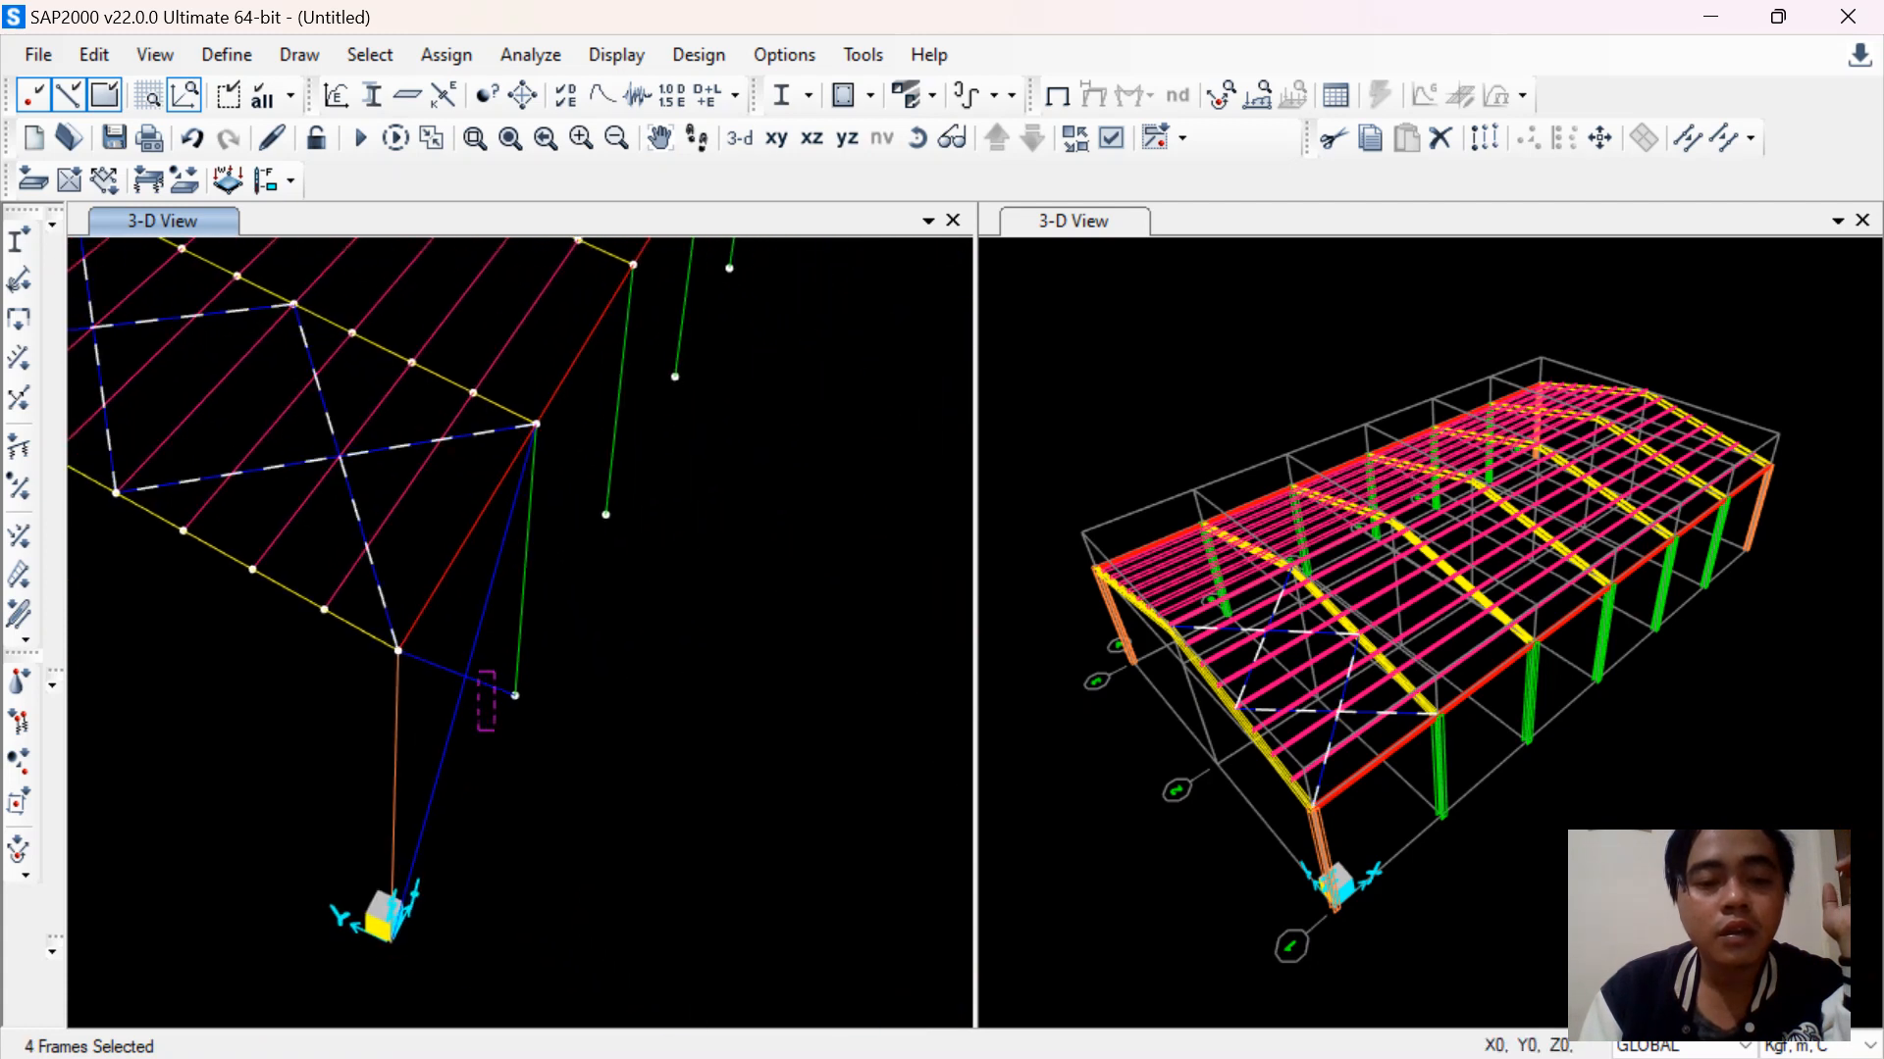
{"action": "left_click_drag", "start_coordinate": [478, 731], "coordinate": [437, 777]}
{"action": "scroll", "coordinate": [679, 636], "scroll_direction": "down", "scroll_amount": 3}
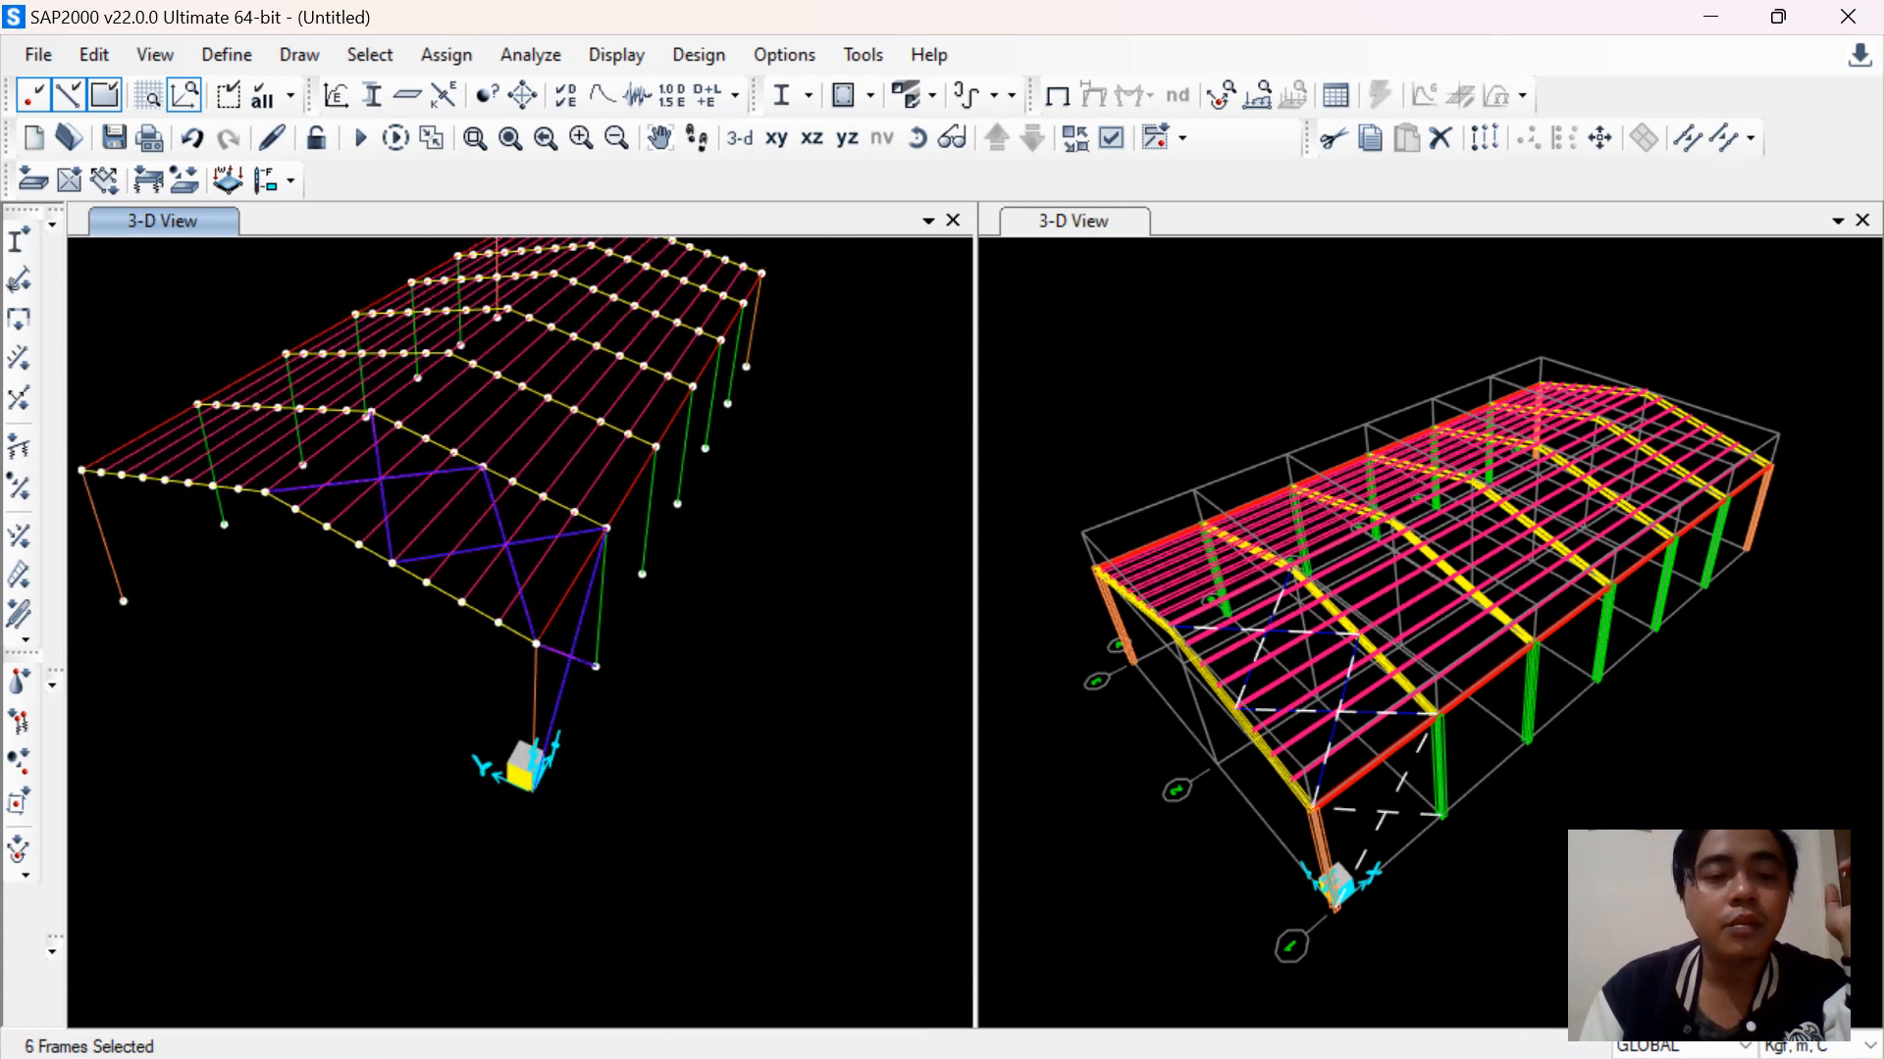
{"action": "middle_click_drag", "start_coordinate": [678, 637], "coordinate": [826, 744]}
Mirror-replicate the selected braces about a plane parallel to Z through the ridge joints at (0, 10) and (6, 10)
{"action": "left_click", "coordinate": [94, 53]}
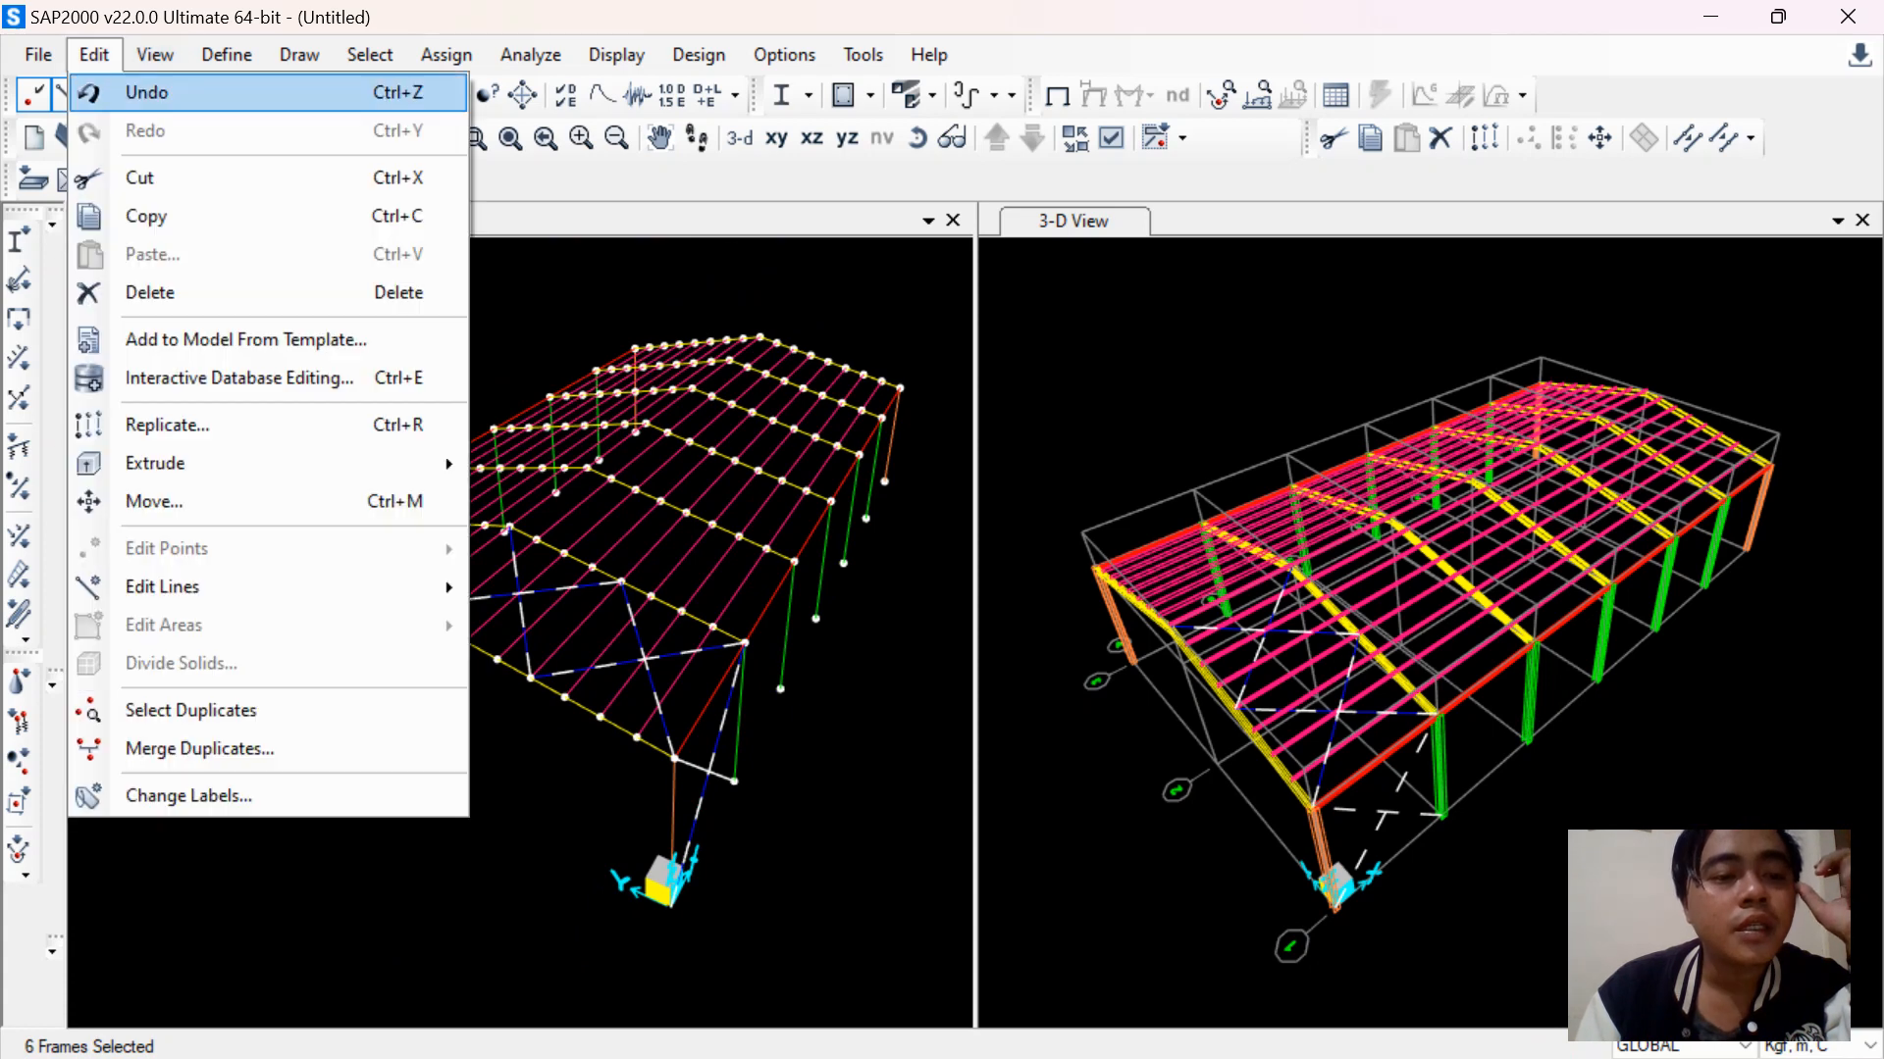
{"action": "left_click", "coordinate": [167, 425]}
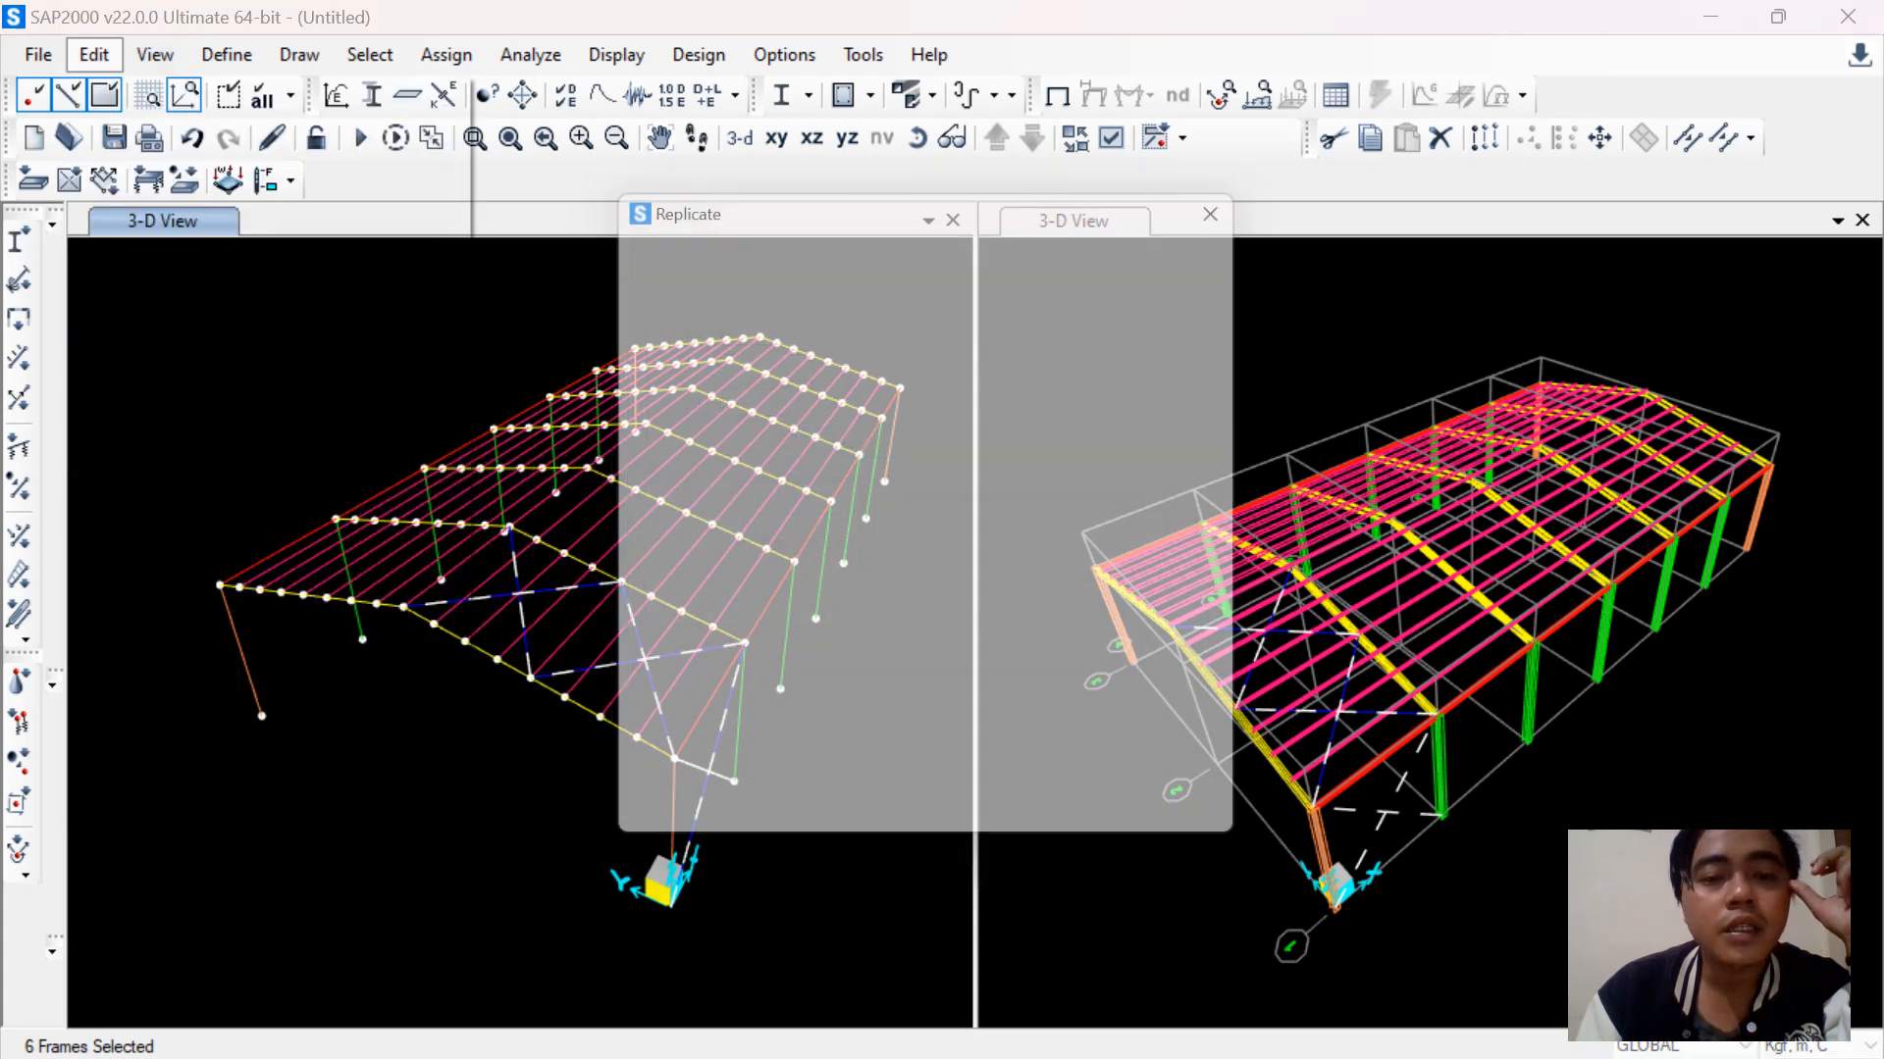
{"action": "left_click", "coordinate": [780, 251]}
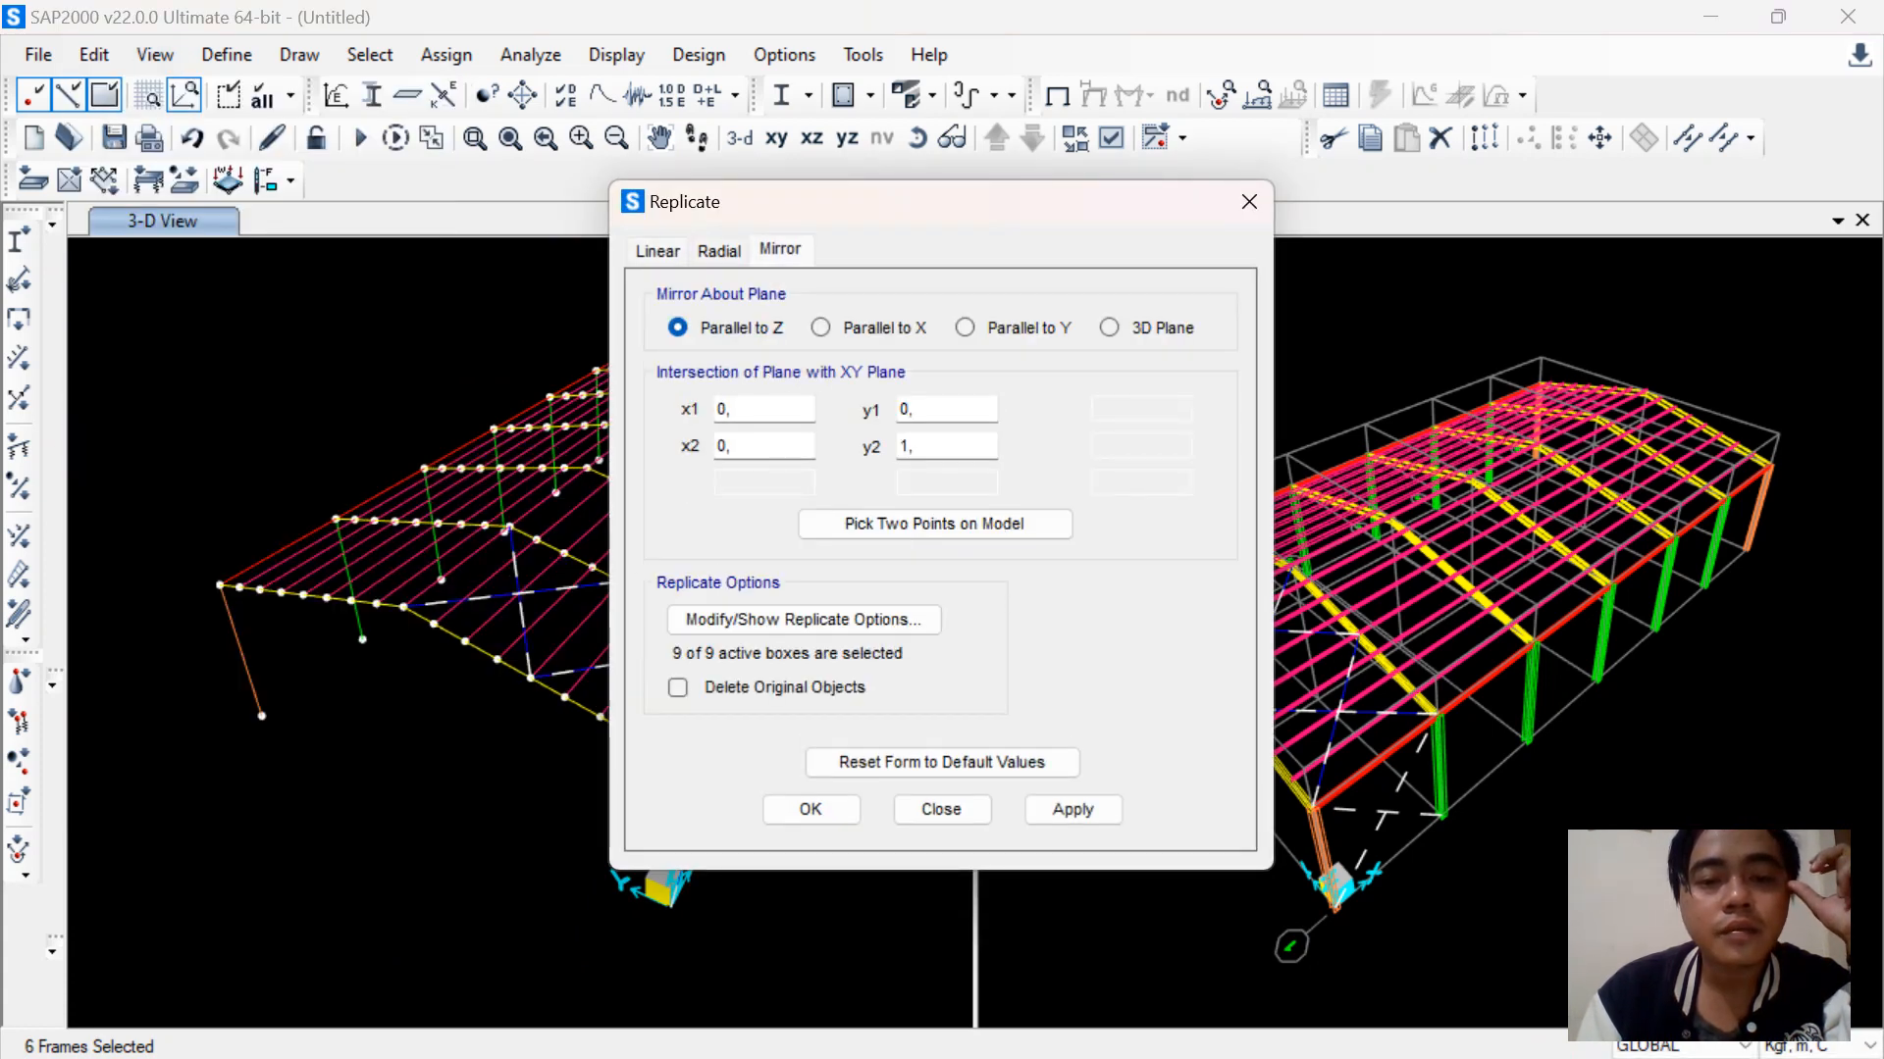
{"action": "left_click_drag", "start_coordinate": [883, 201], "coordinate": [995, 179]}
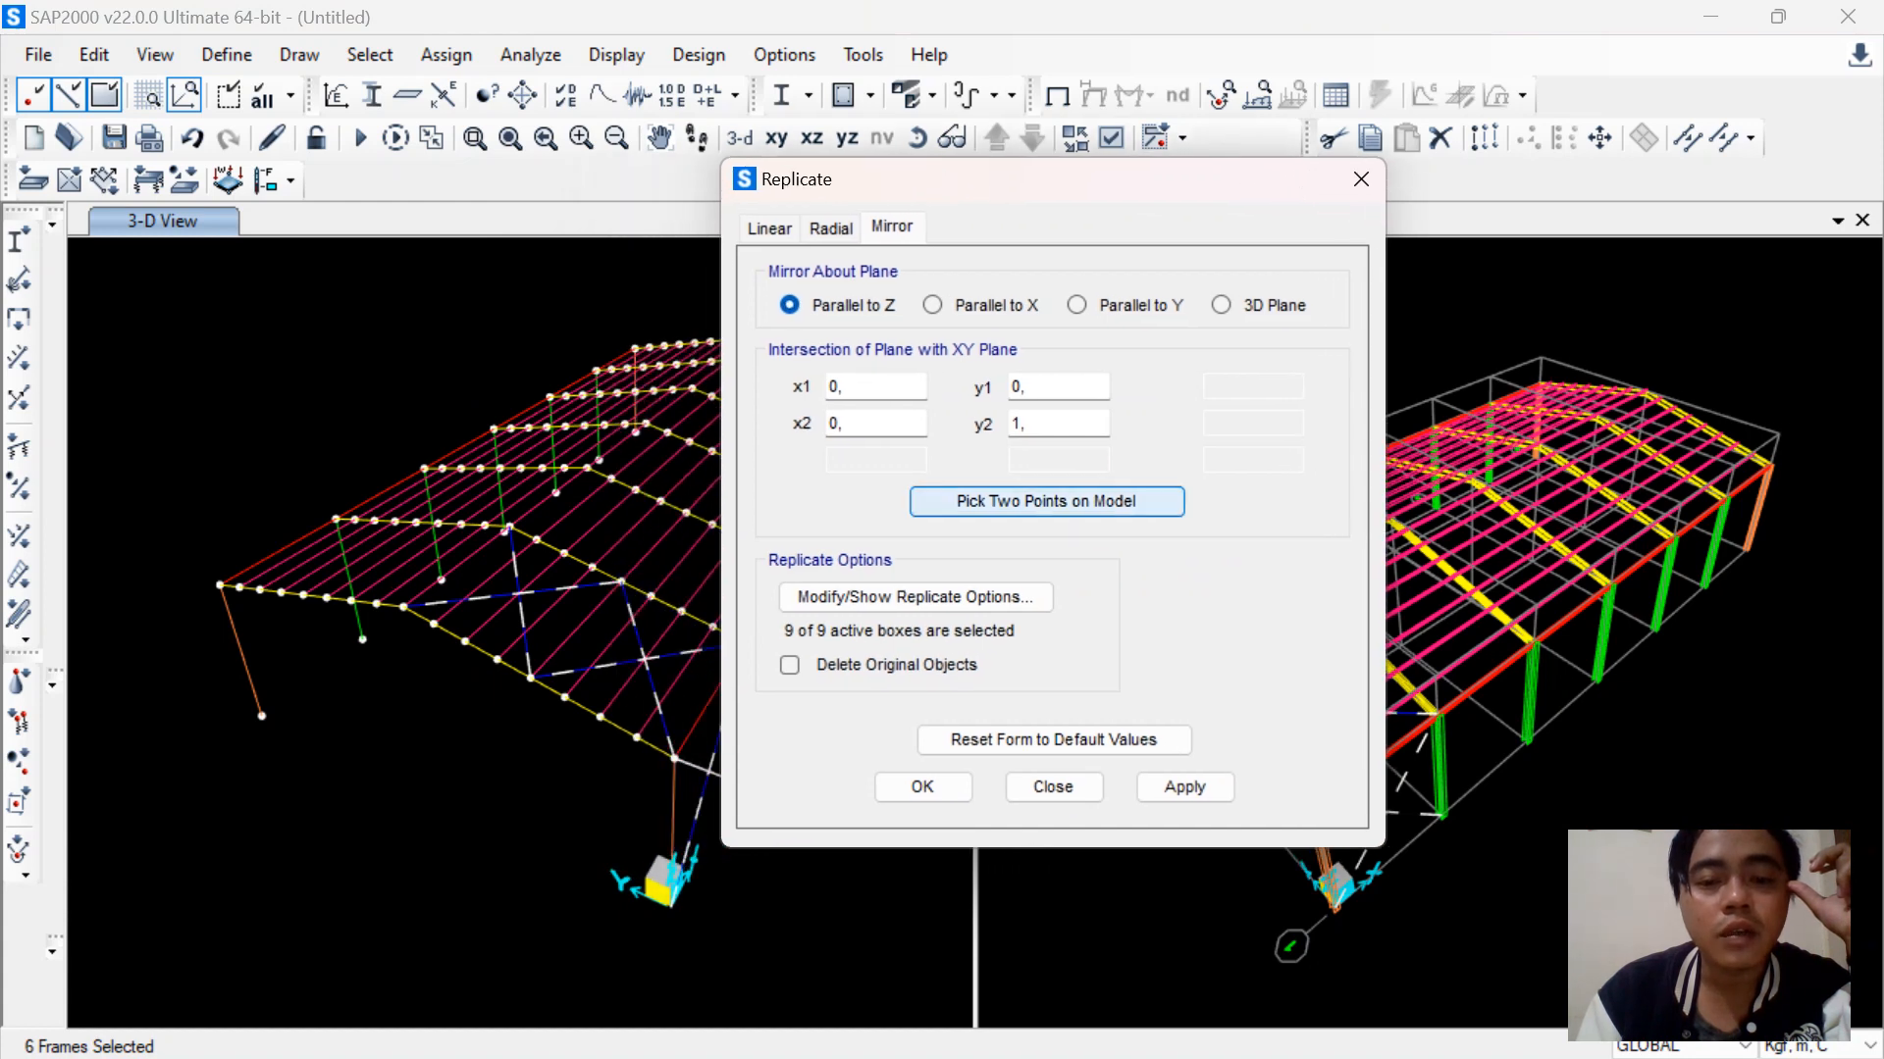
{"action": "left_click", "coordinate": [1046, 501]}
{"action": "scroll", "coordinate": [423, 571], "scroll_direction": "up", "scroll_amount": 4}
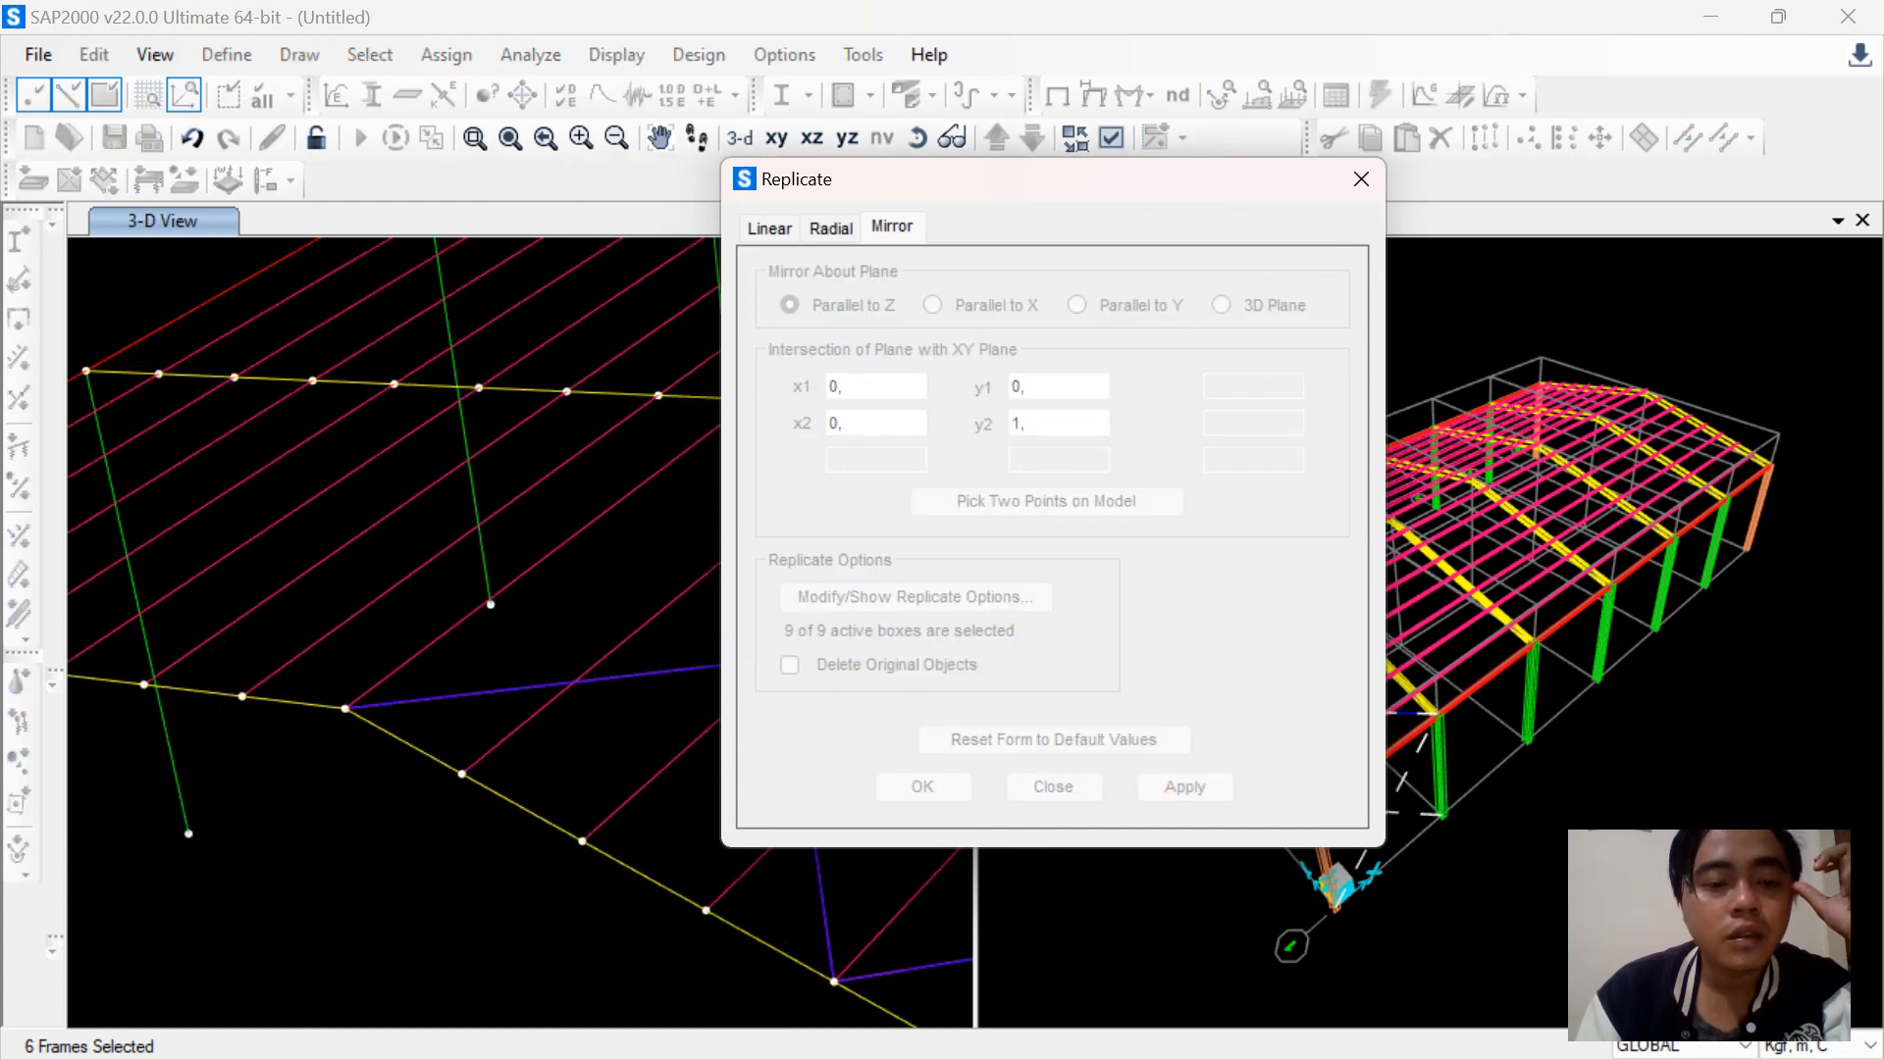
{"action": "left_click", "coordinate": [345, 708]}
{"action": "scroll", "coordinate": [609, 397], "scroll_direction": "up", "scroll_amount": 2}
{"action": "middle_click_drag", "start_coordinate": [609, 397], "coordinate": [328, 507]}
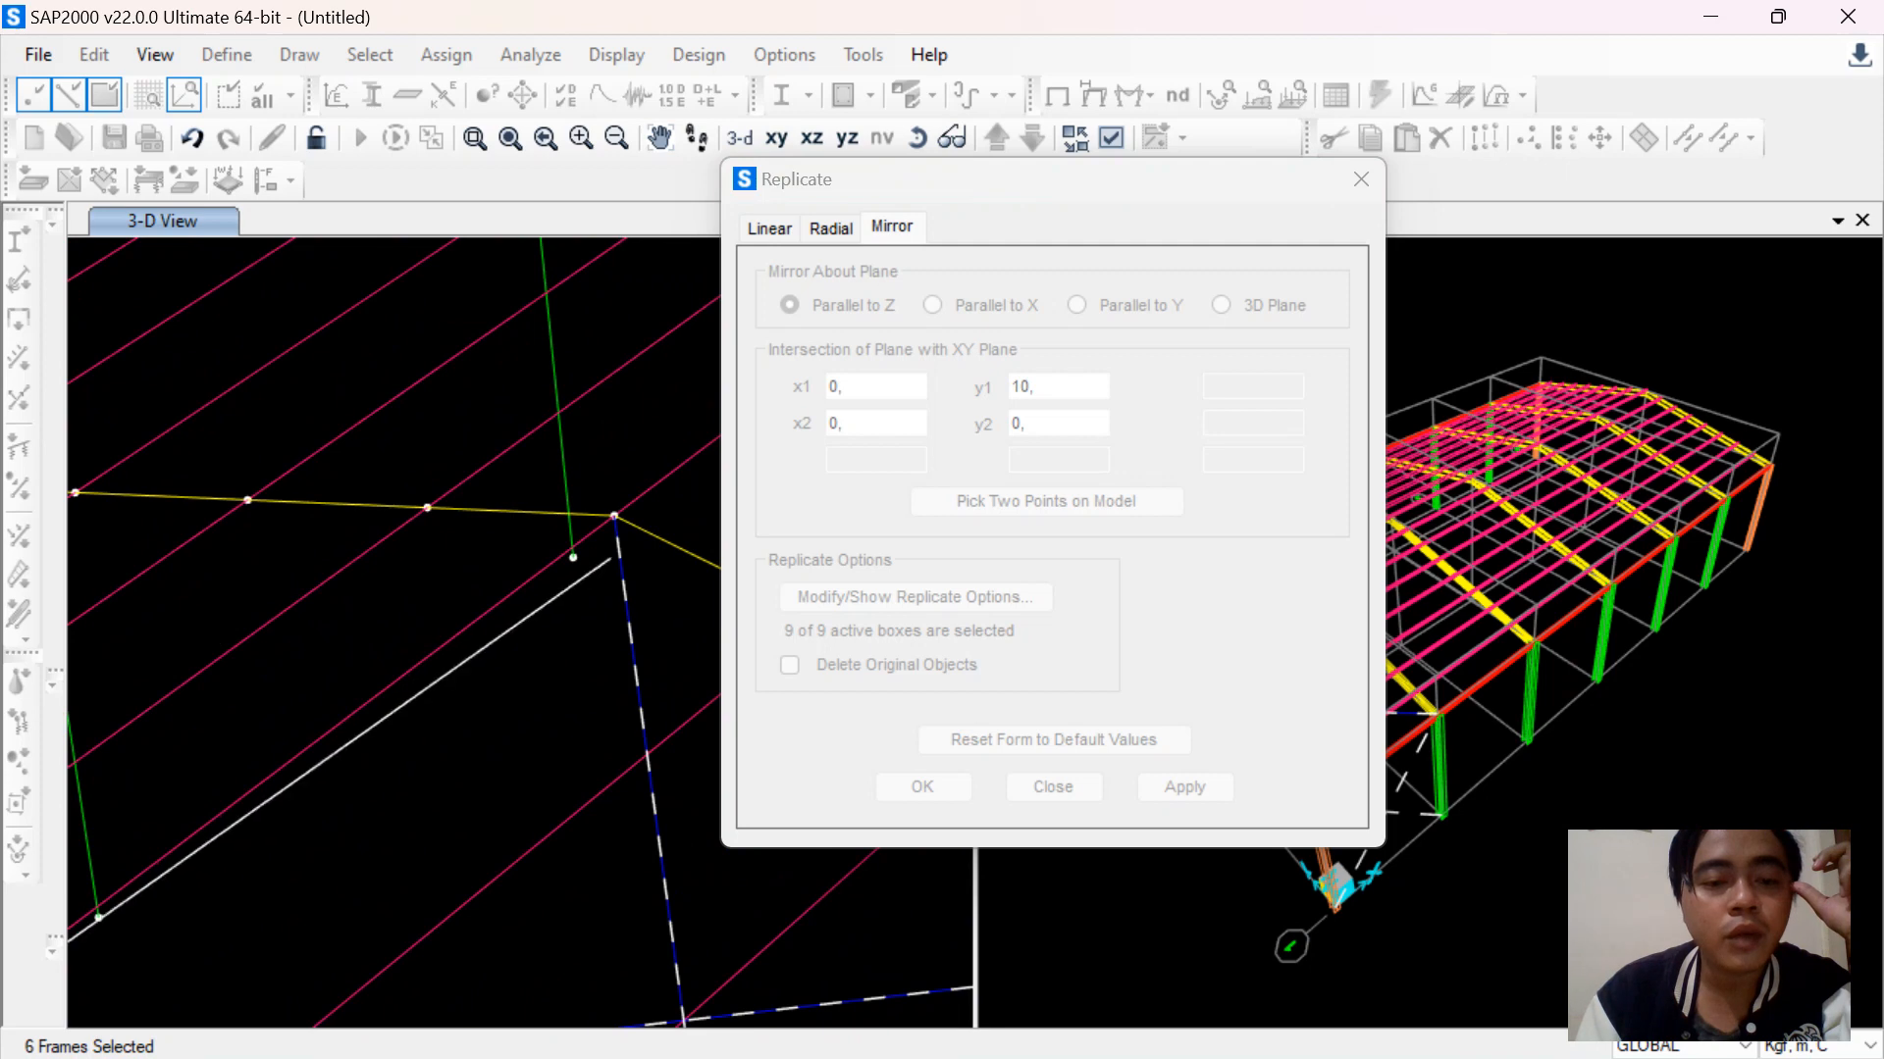
{"action": "left_click", "coordinate": [615, 515]}
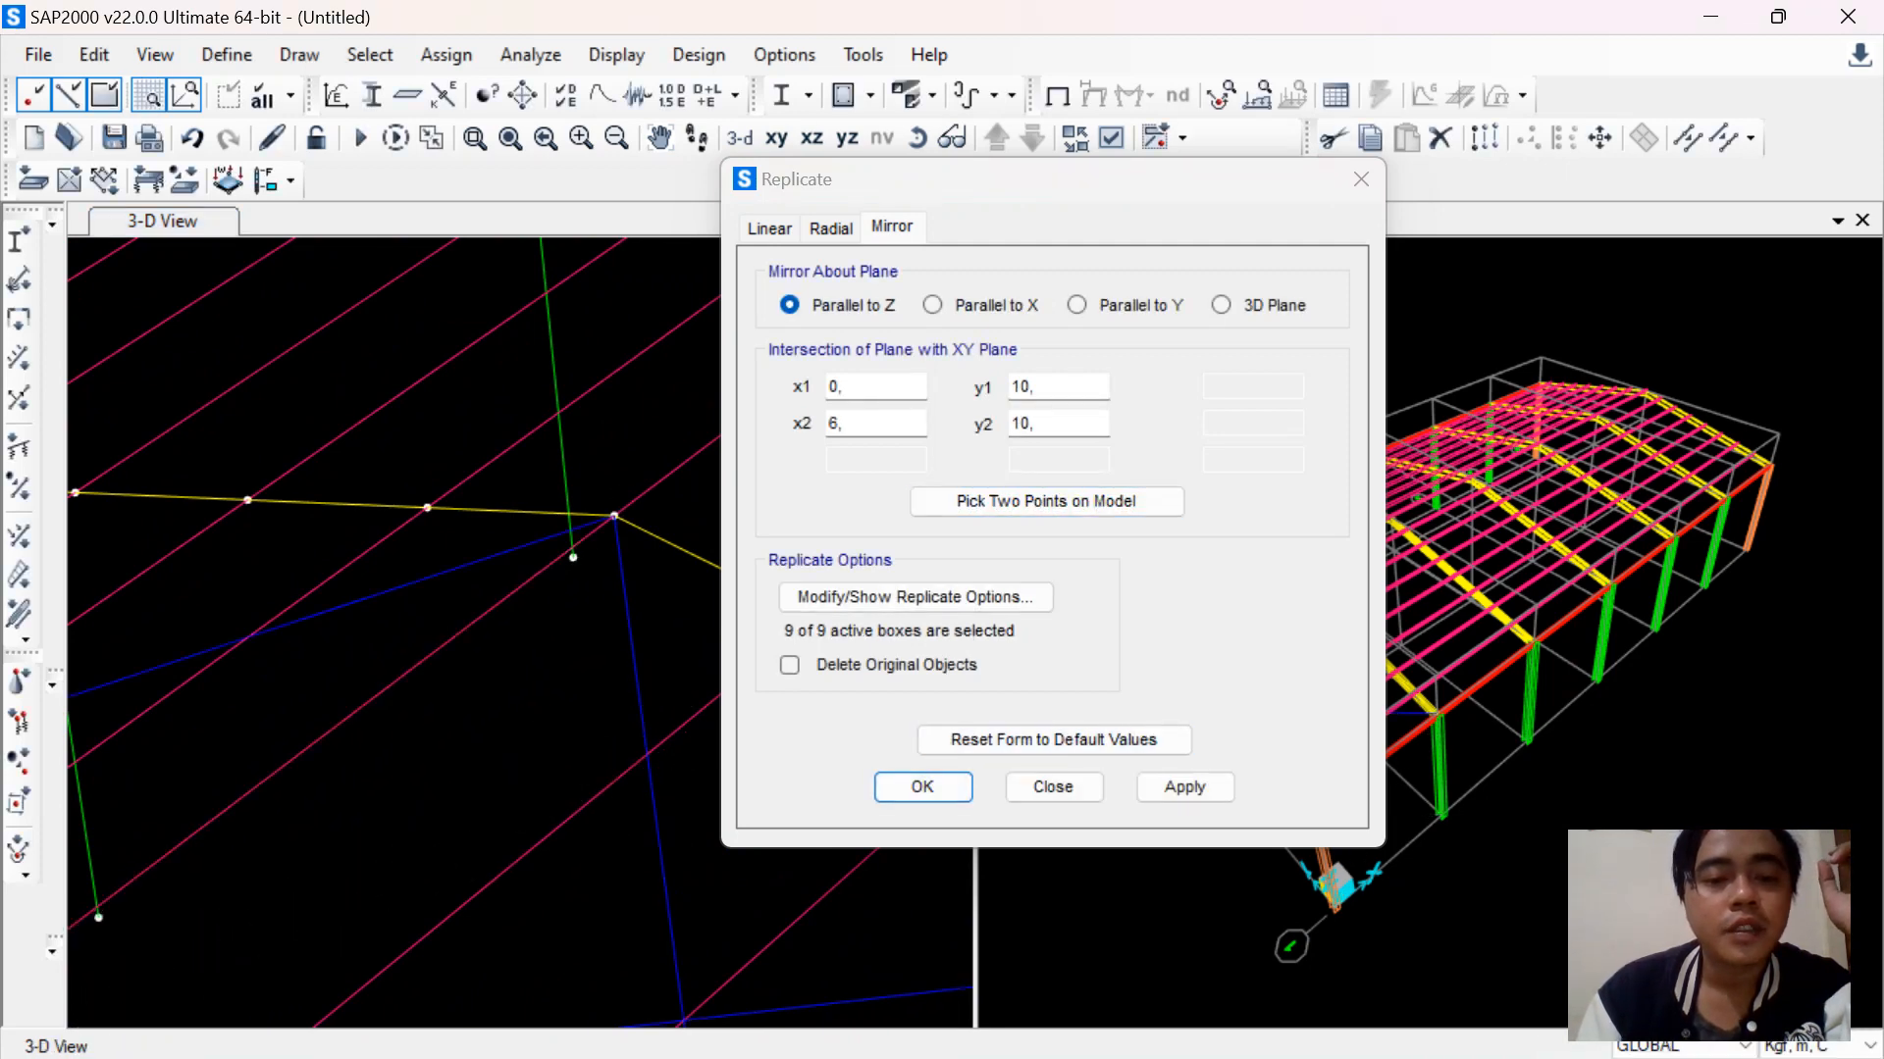
{"action": "key", "text": "Return"}
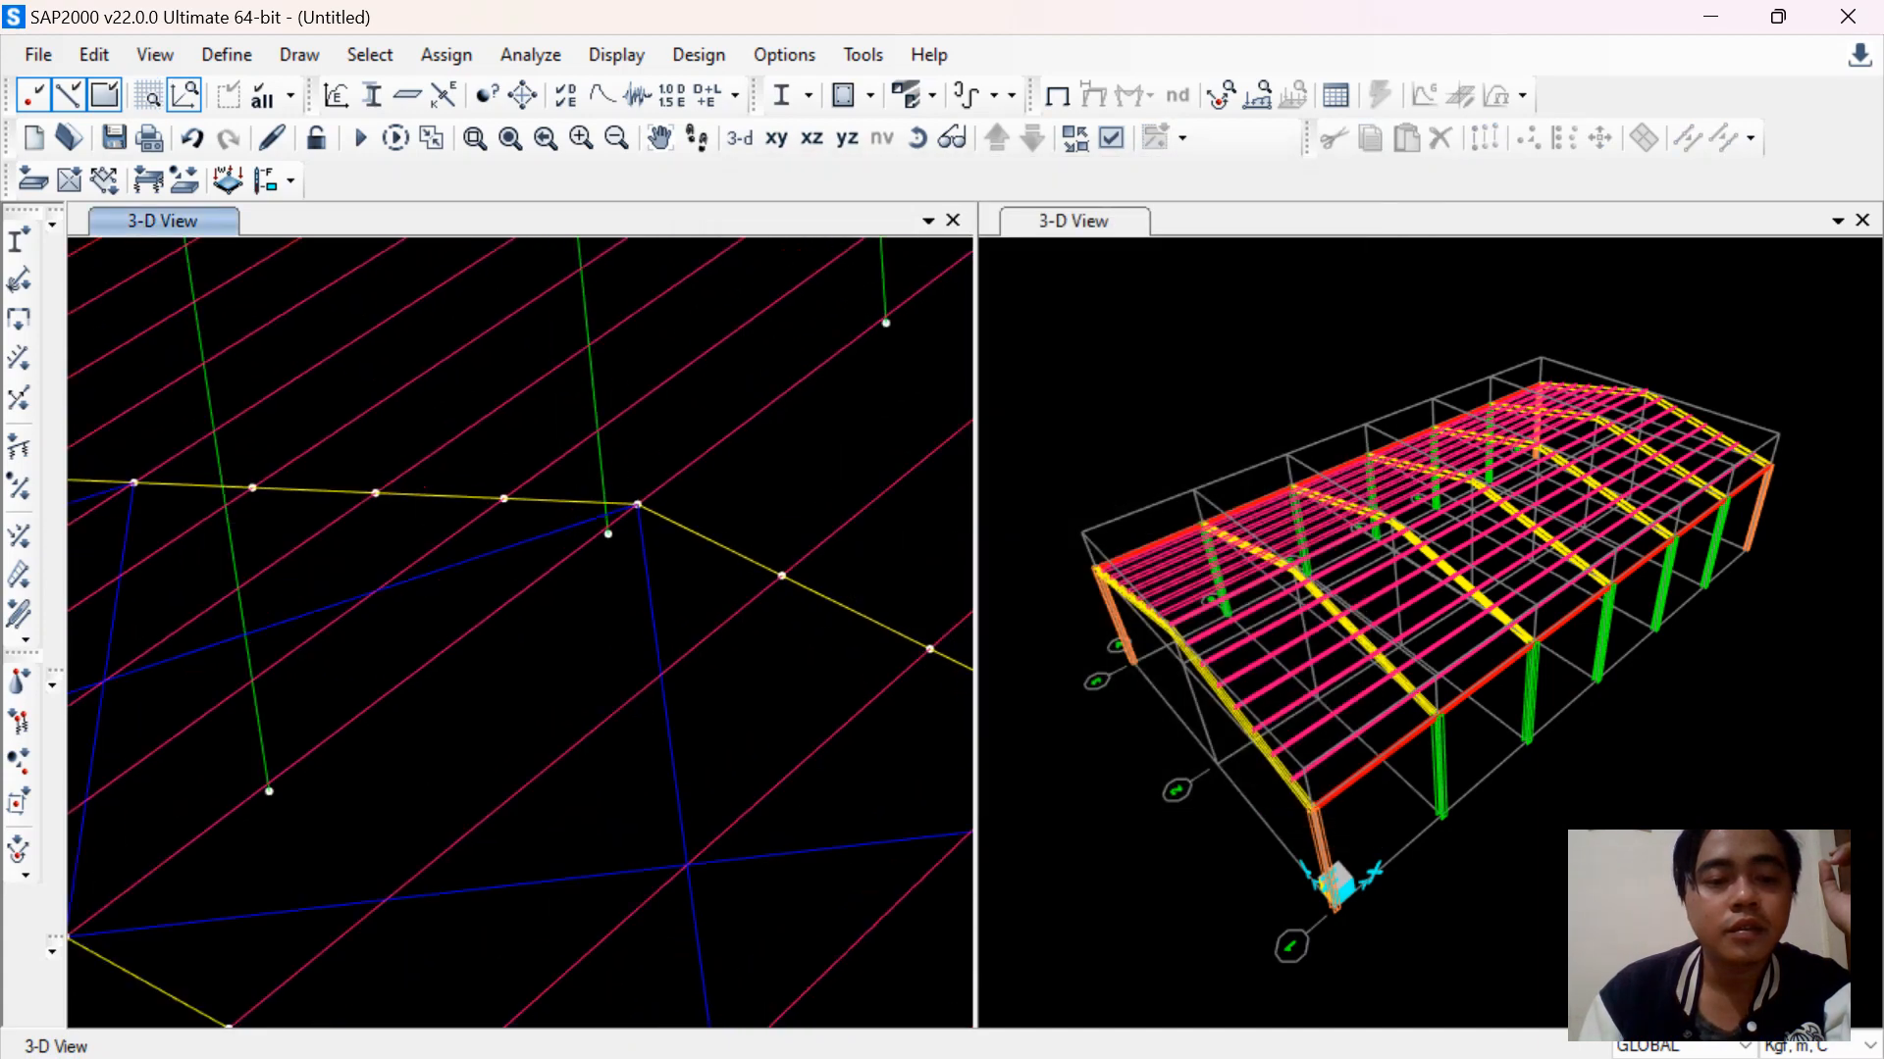
{"action": "scroll", "coordinate": [408, 537], "scroll_direction": "down", "scroll_amount": 3}
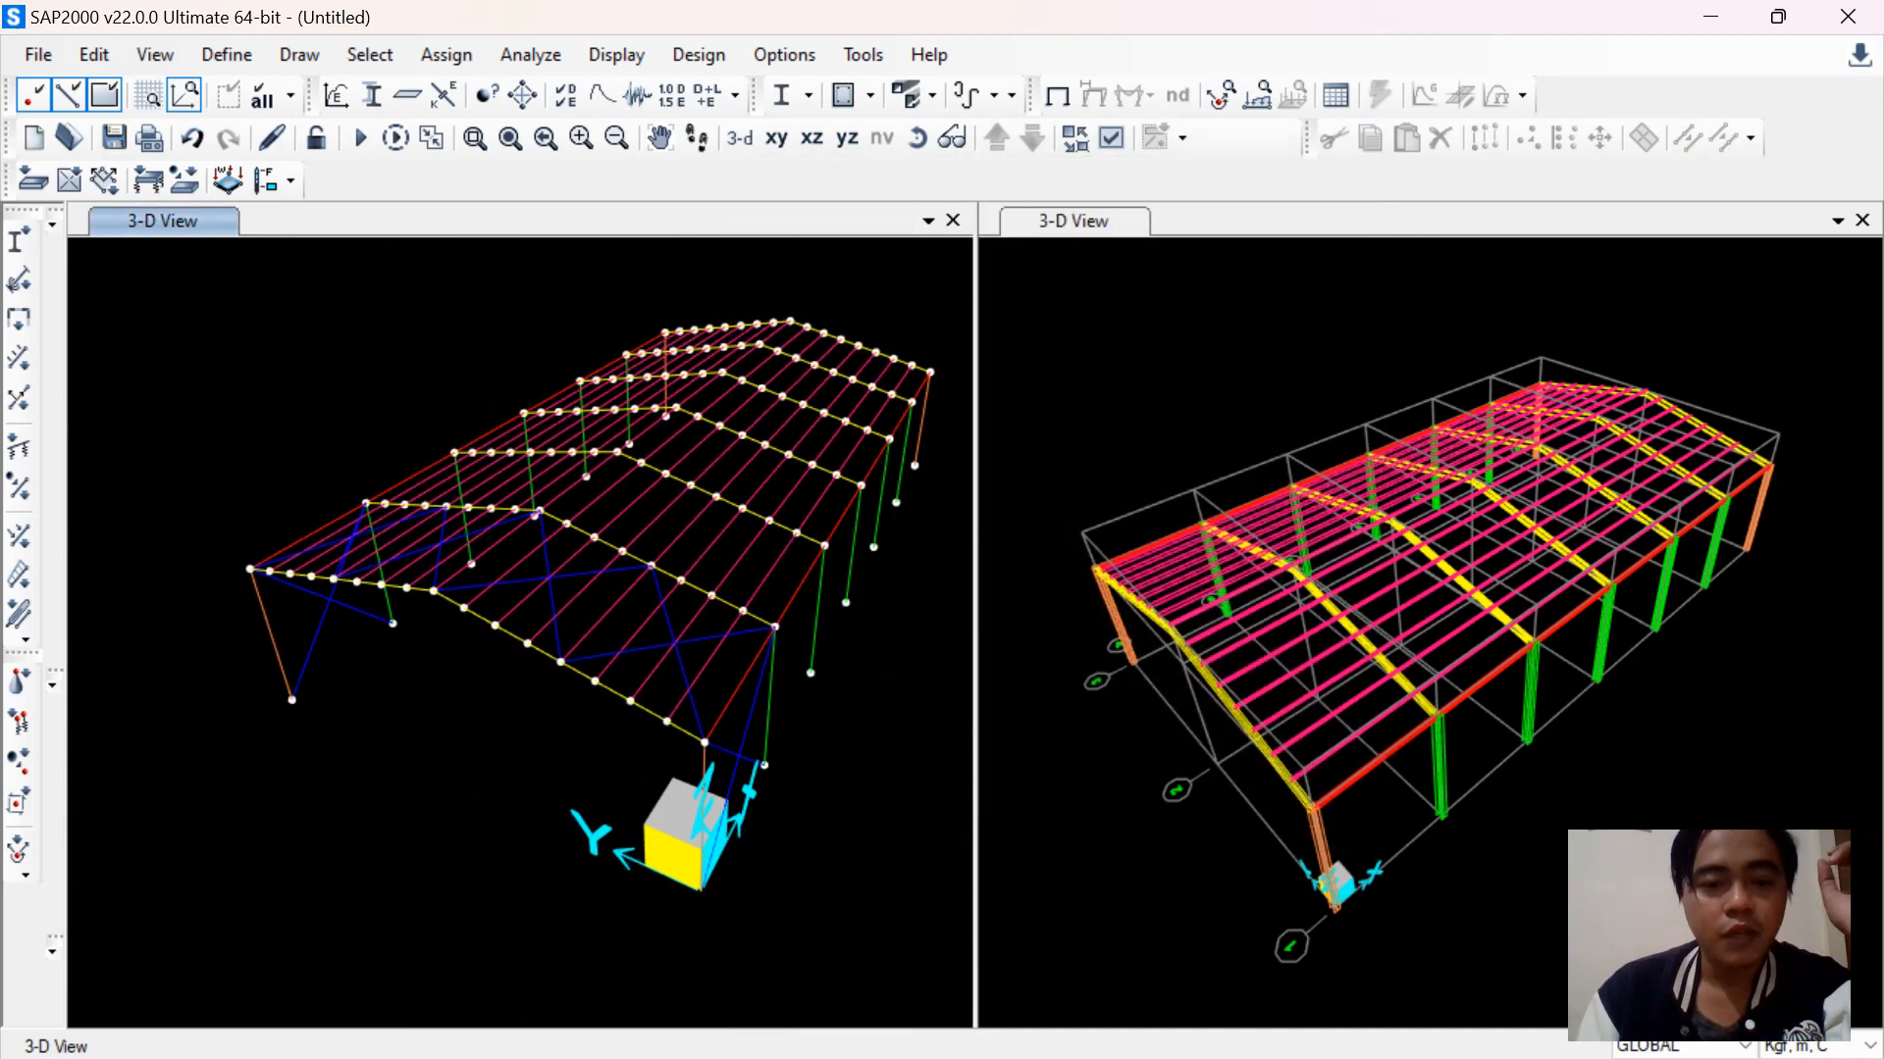
{"action": "middle_click_drag", "start_coordinate": [409, 537], "coordinate": [353, 533]}
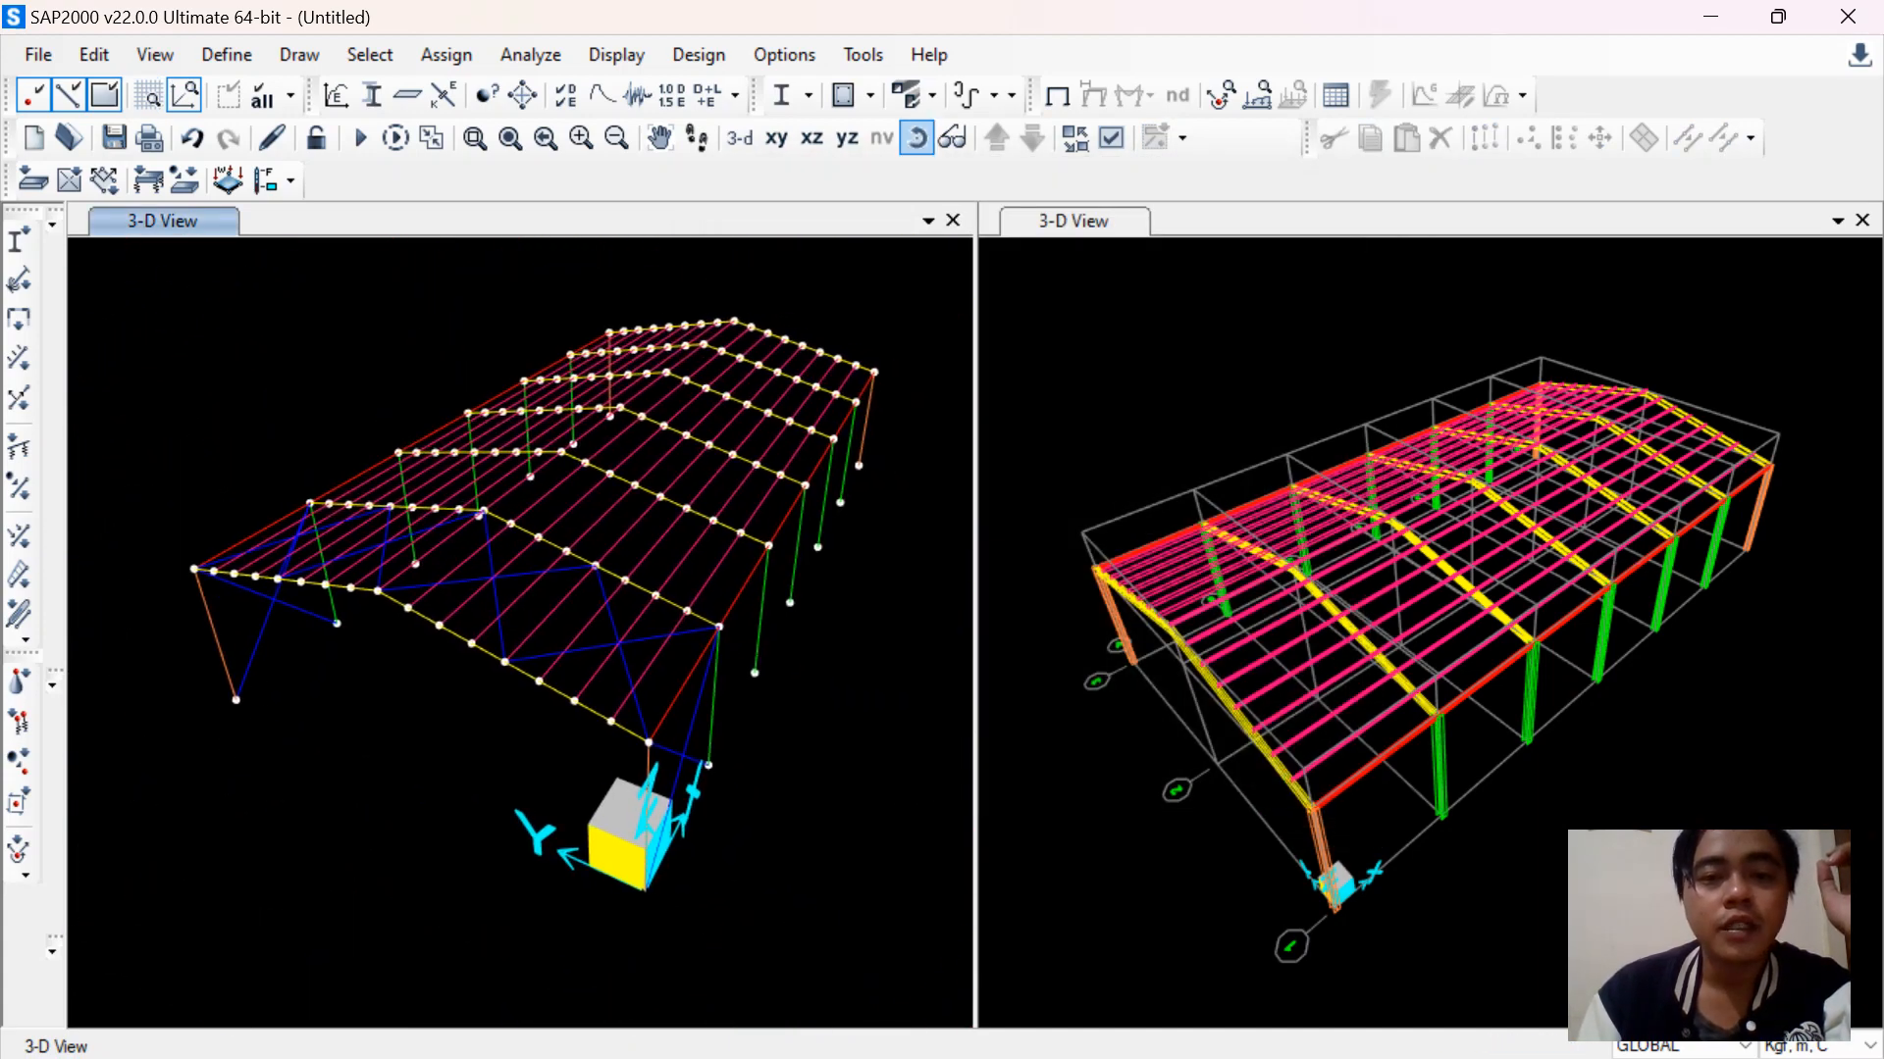
Select all frames with the D12 (Wind Brace) section and replicate them linearly once with dx = 12 m
{"action": "left_click", "coordinate": [917, 138]}
{"action": "left_click_drag", "start_coordinate": [608, 549], "coordinate": [461, 535]}
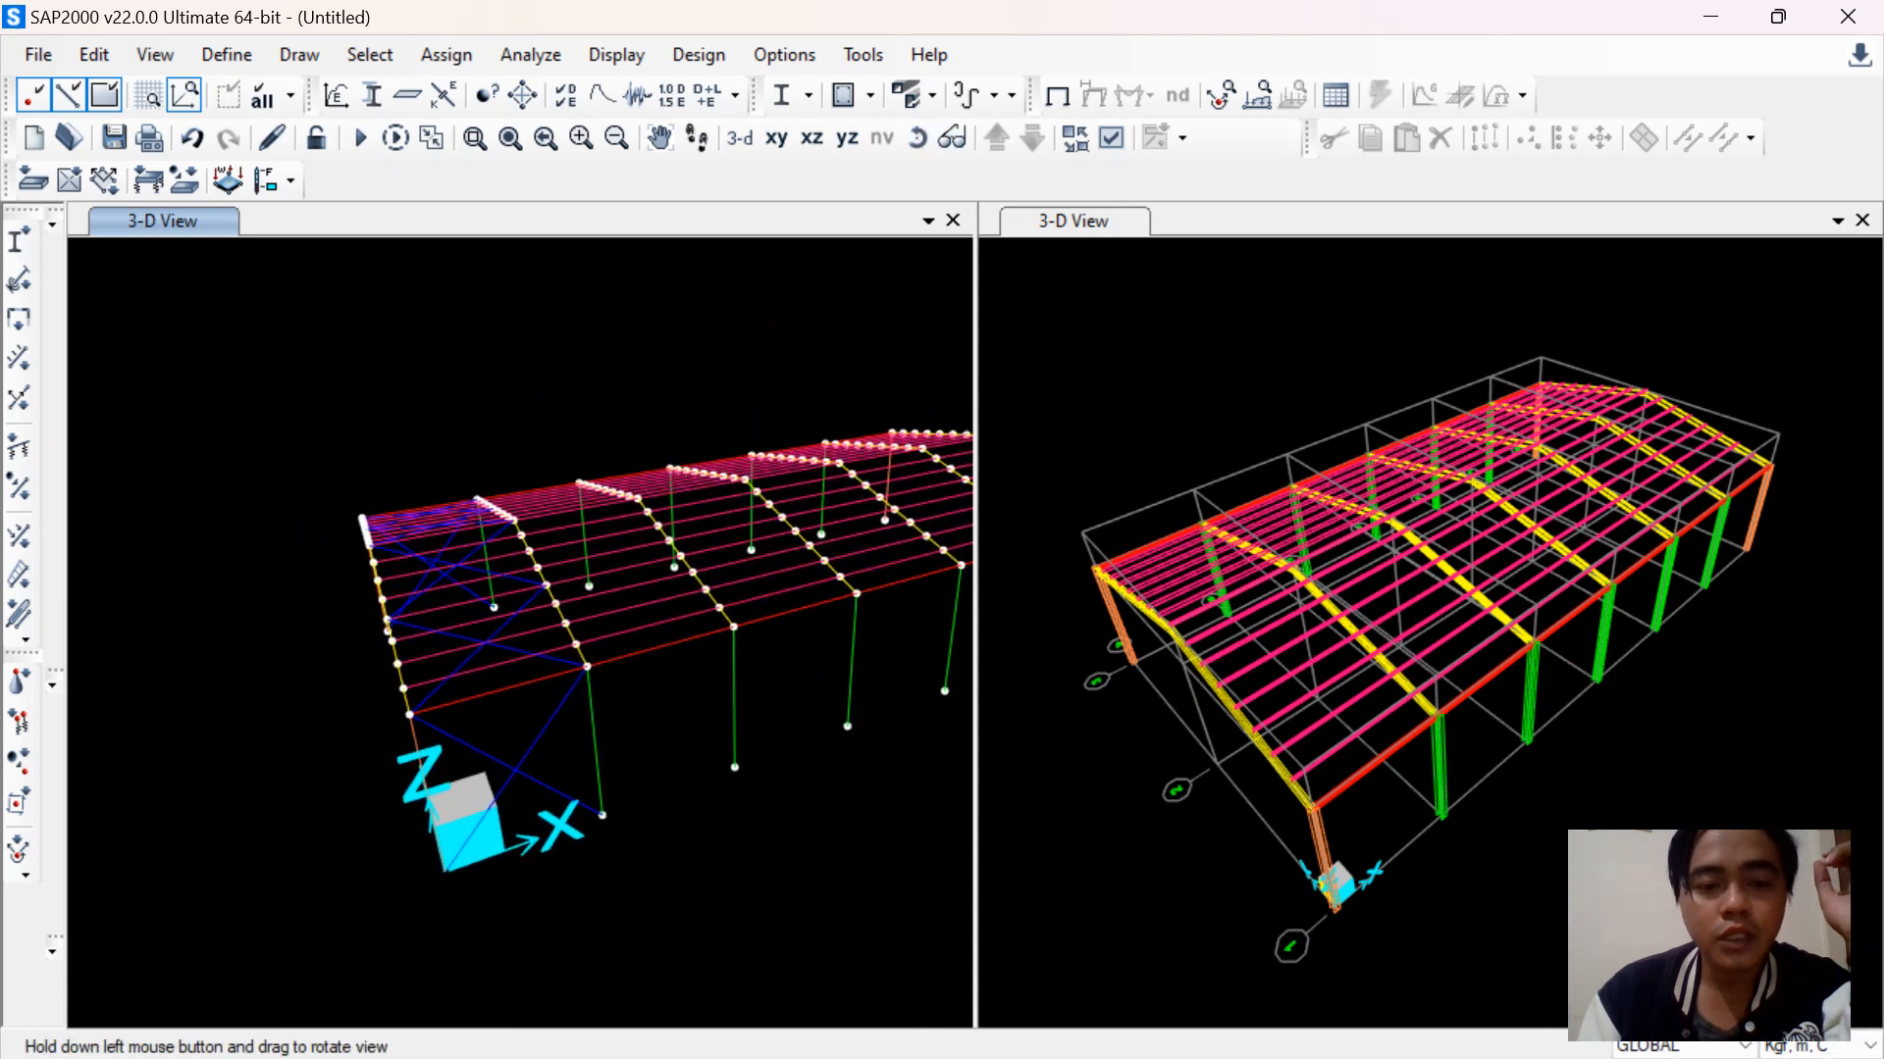
{"action": "middle_click_drag", "start_coordinate": [735, 765], "coordinate": [547, 709]}
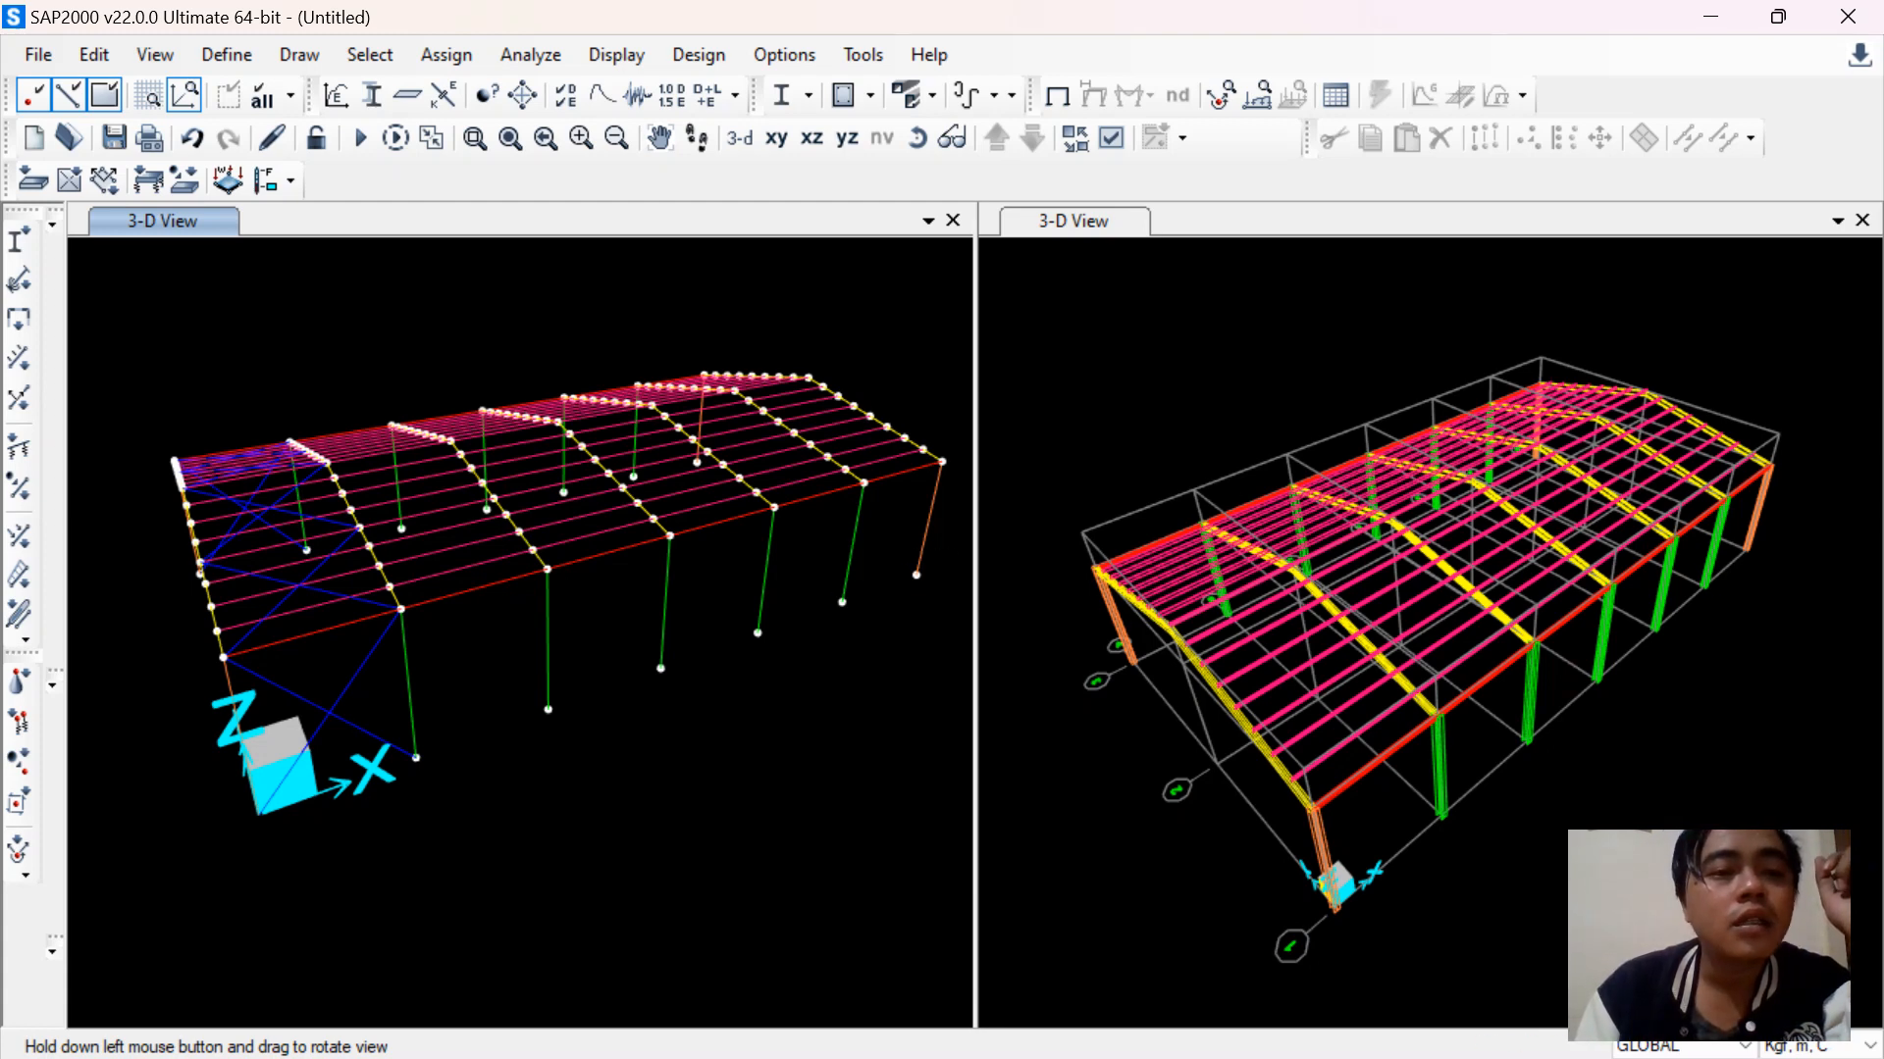
{"action": "left_click", "coordinate": [370, 54]}
{"action": "mouse_move", "coordinate": [603, 92]}
{"action": "mouse_move", "coordinate": [784, 351]}
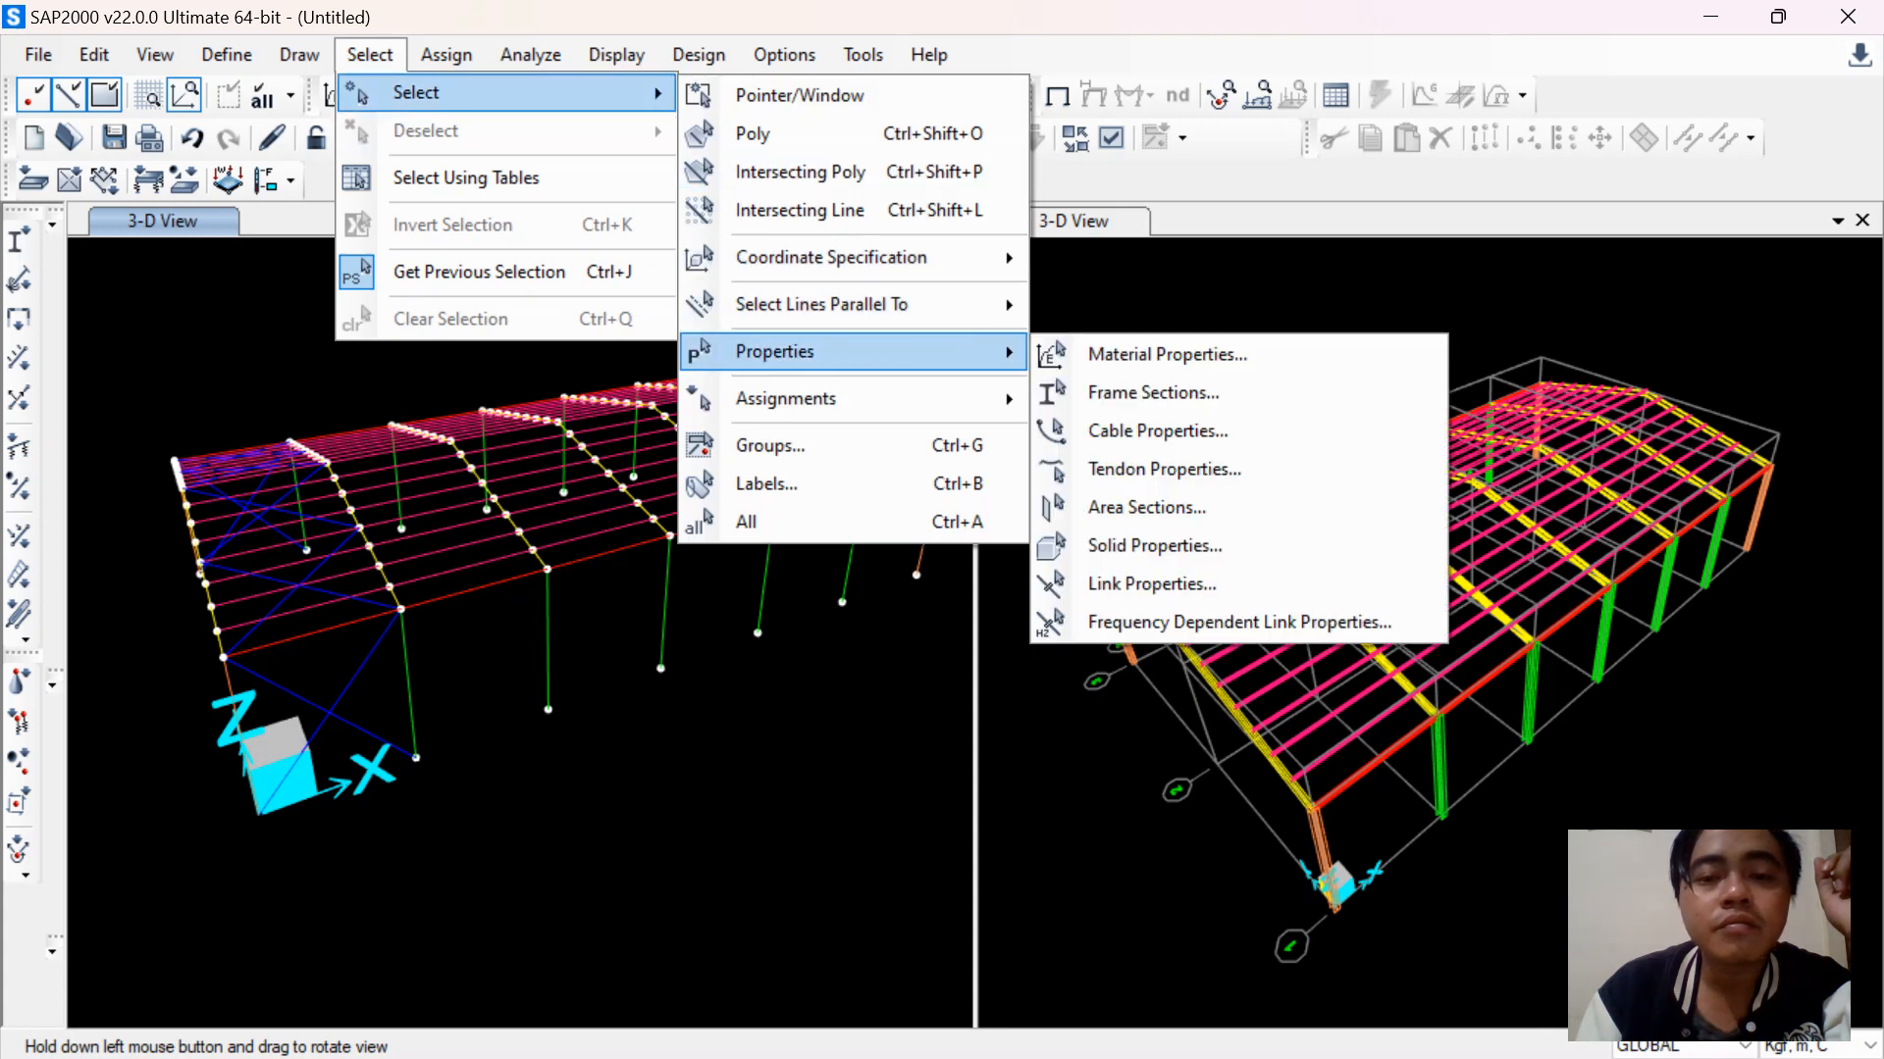
{"action": "left_click", "coordinate": [1099, 392]}
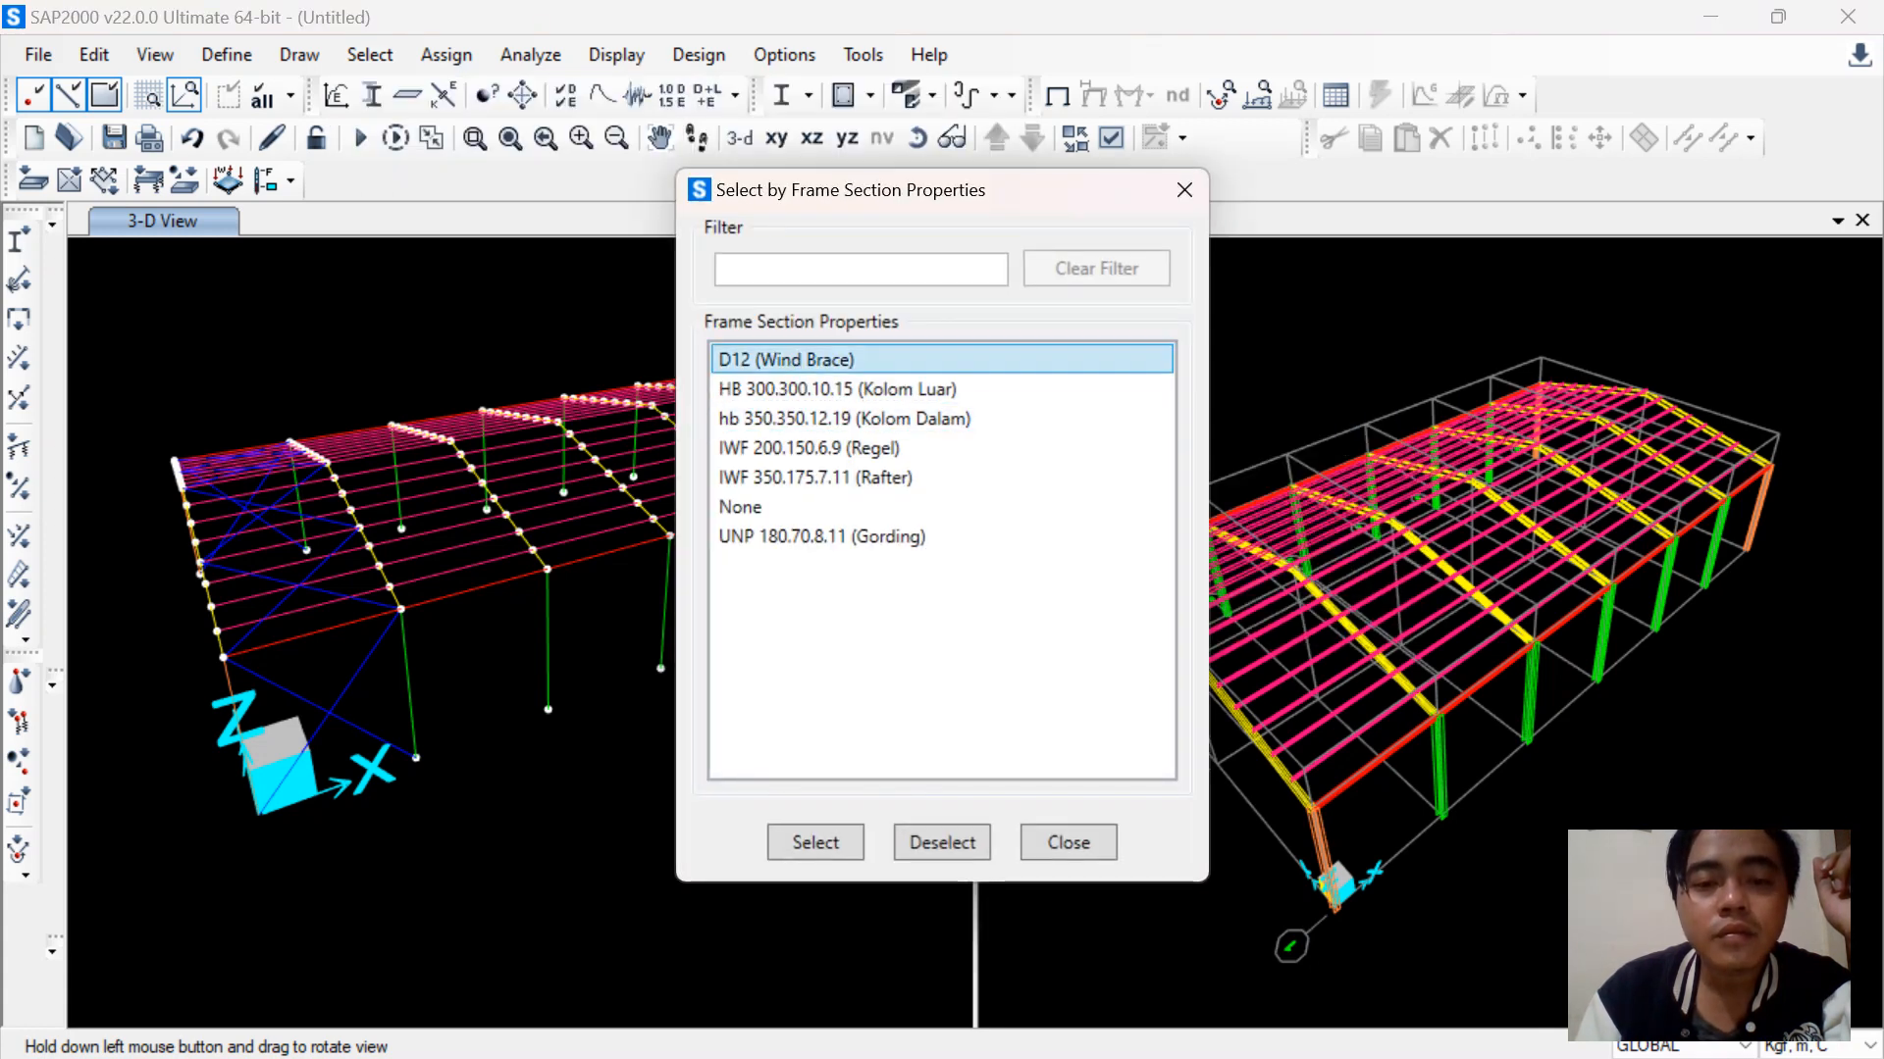
{"action": "left_click", "coordinate": [815, 842]}
{"action": "left_click", "coordinate": [1069, 841]}
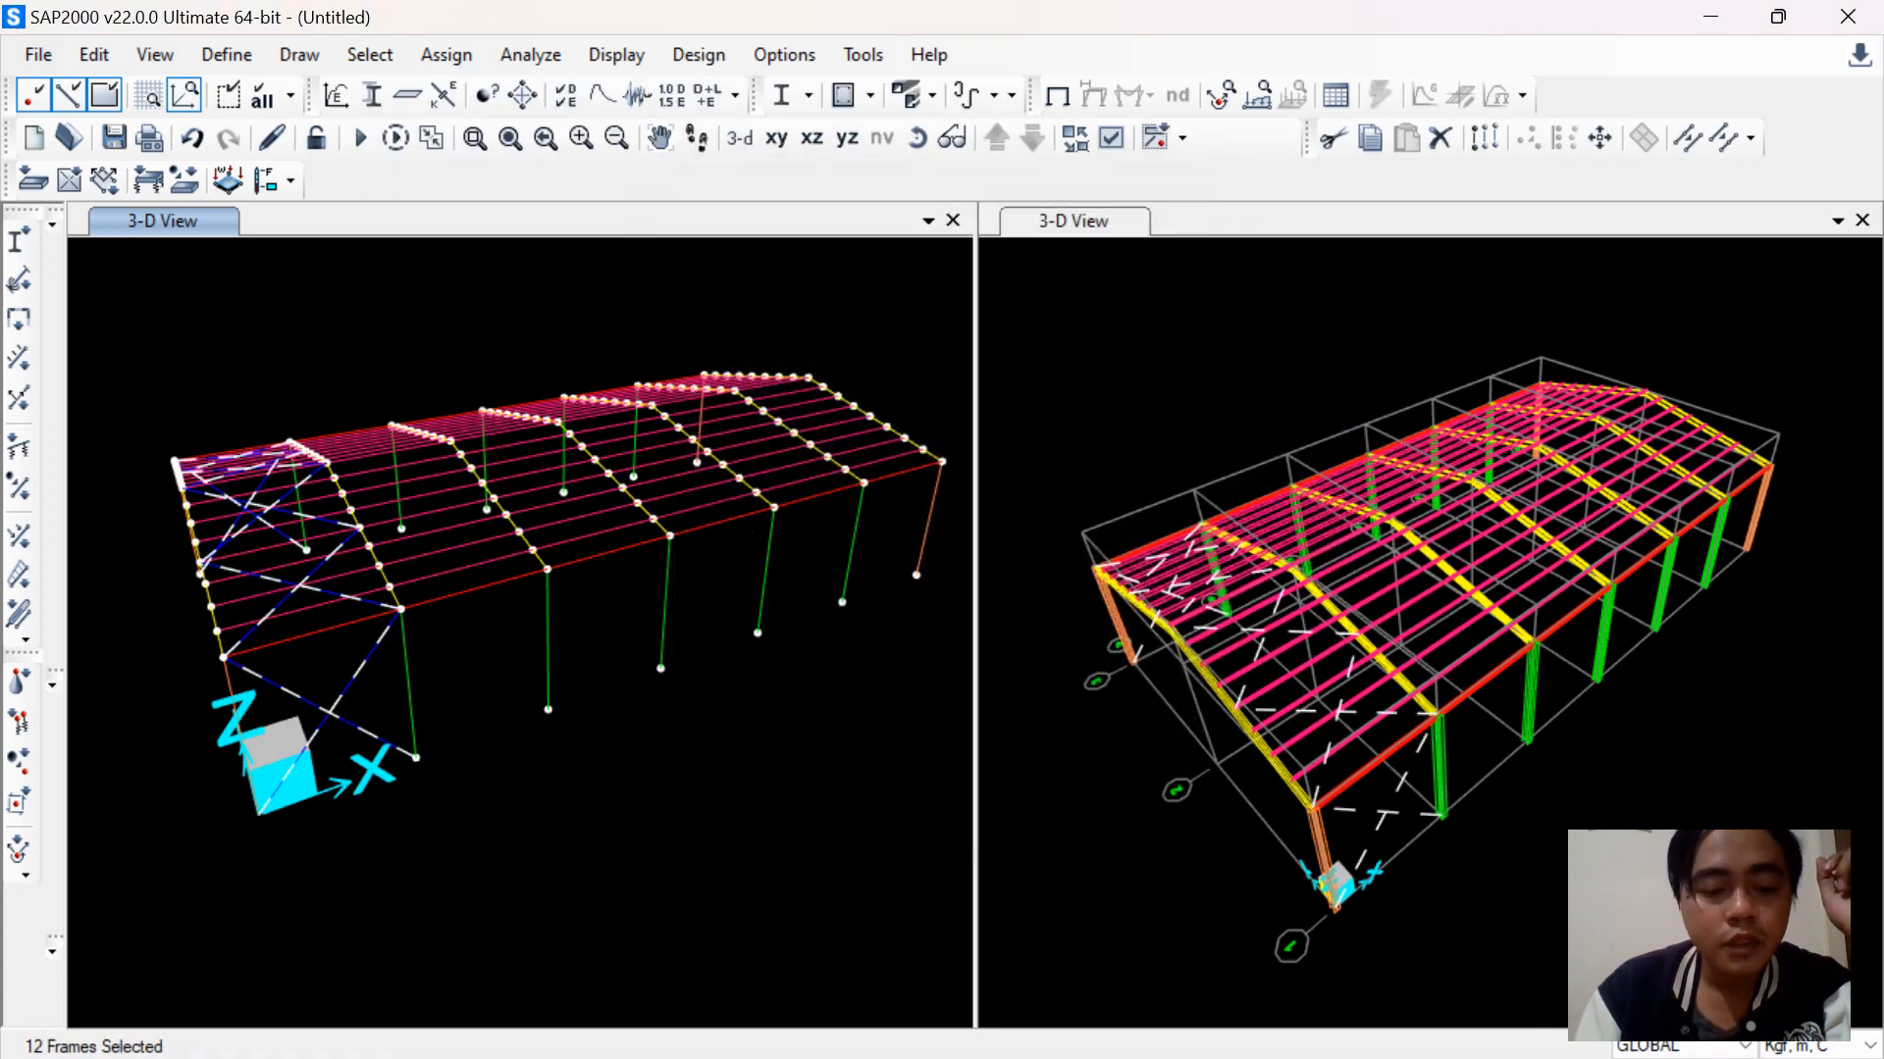
{"action": "key", "text": "ctrl+r"}
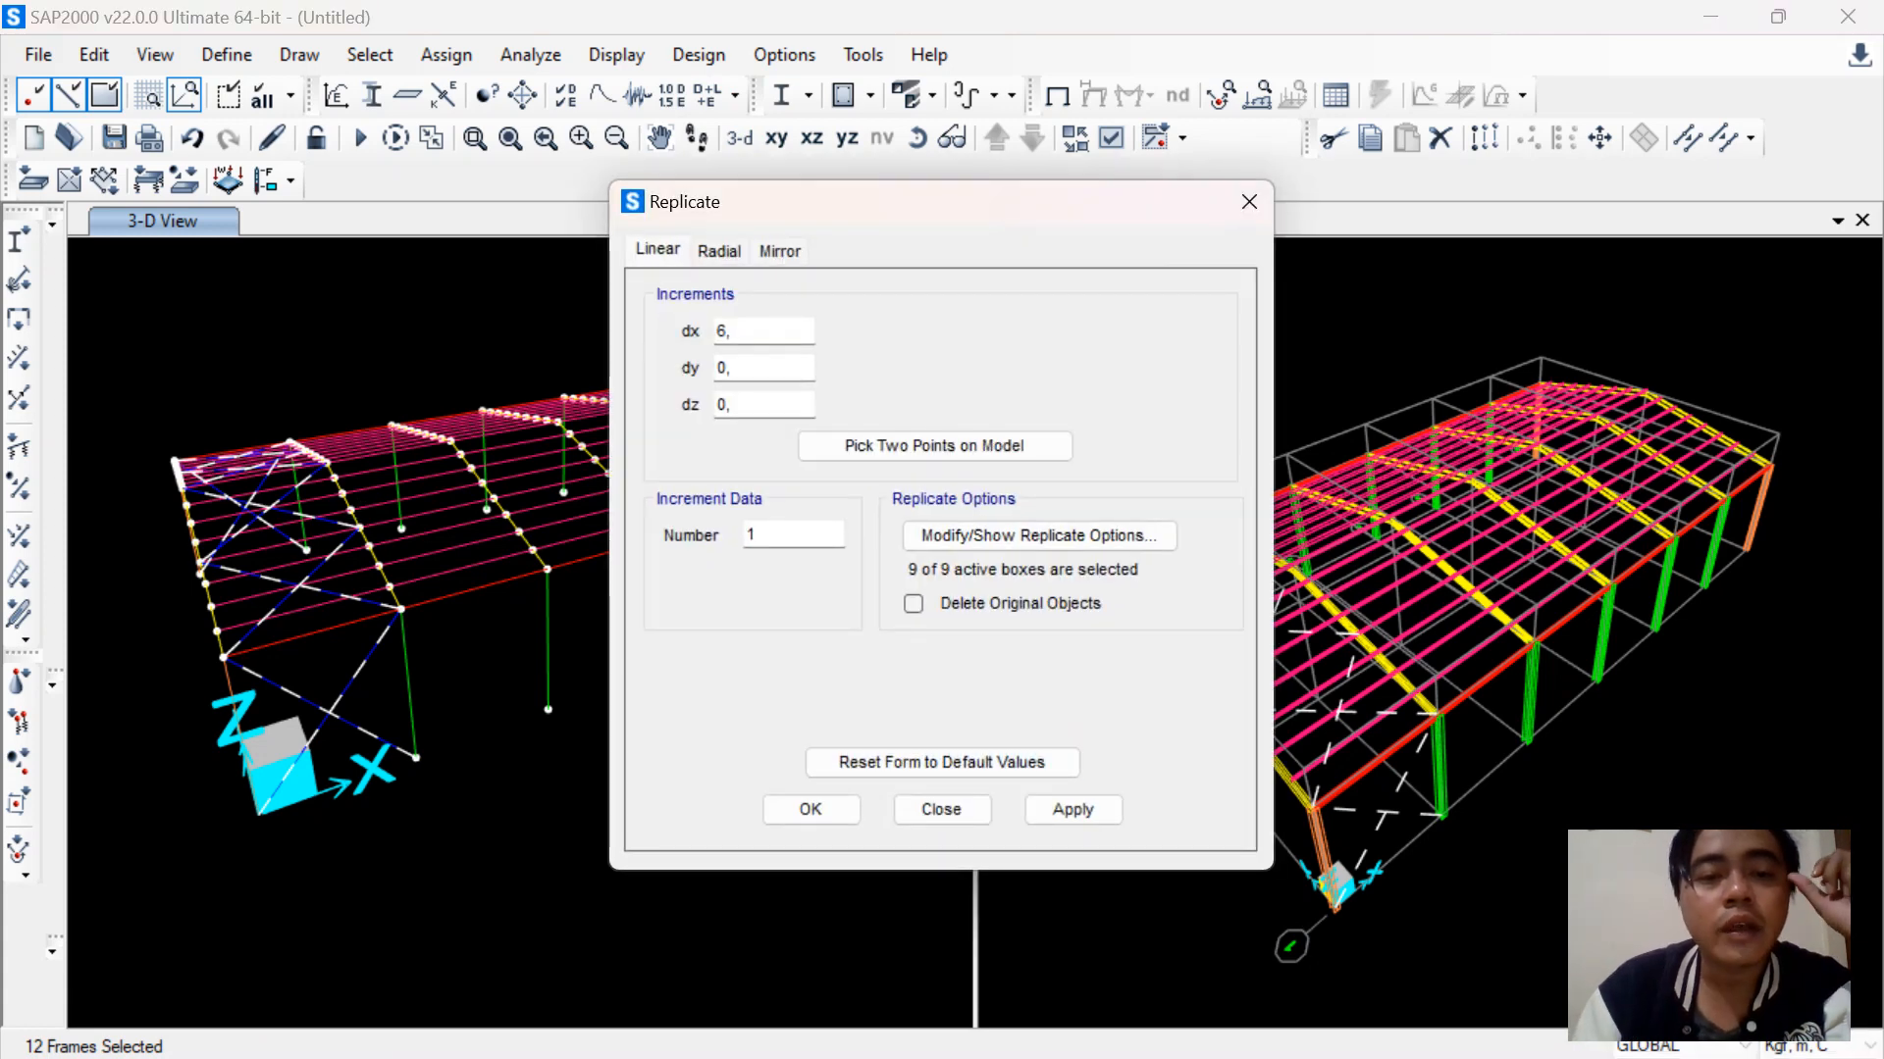
{"action": "left_click_drag", "start_coordinate": [925, 202], "coordinate": [1212, 211]}
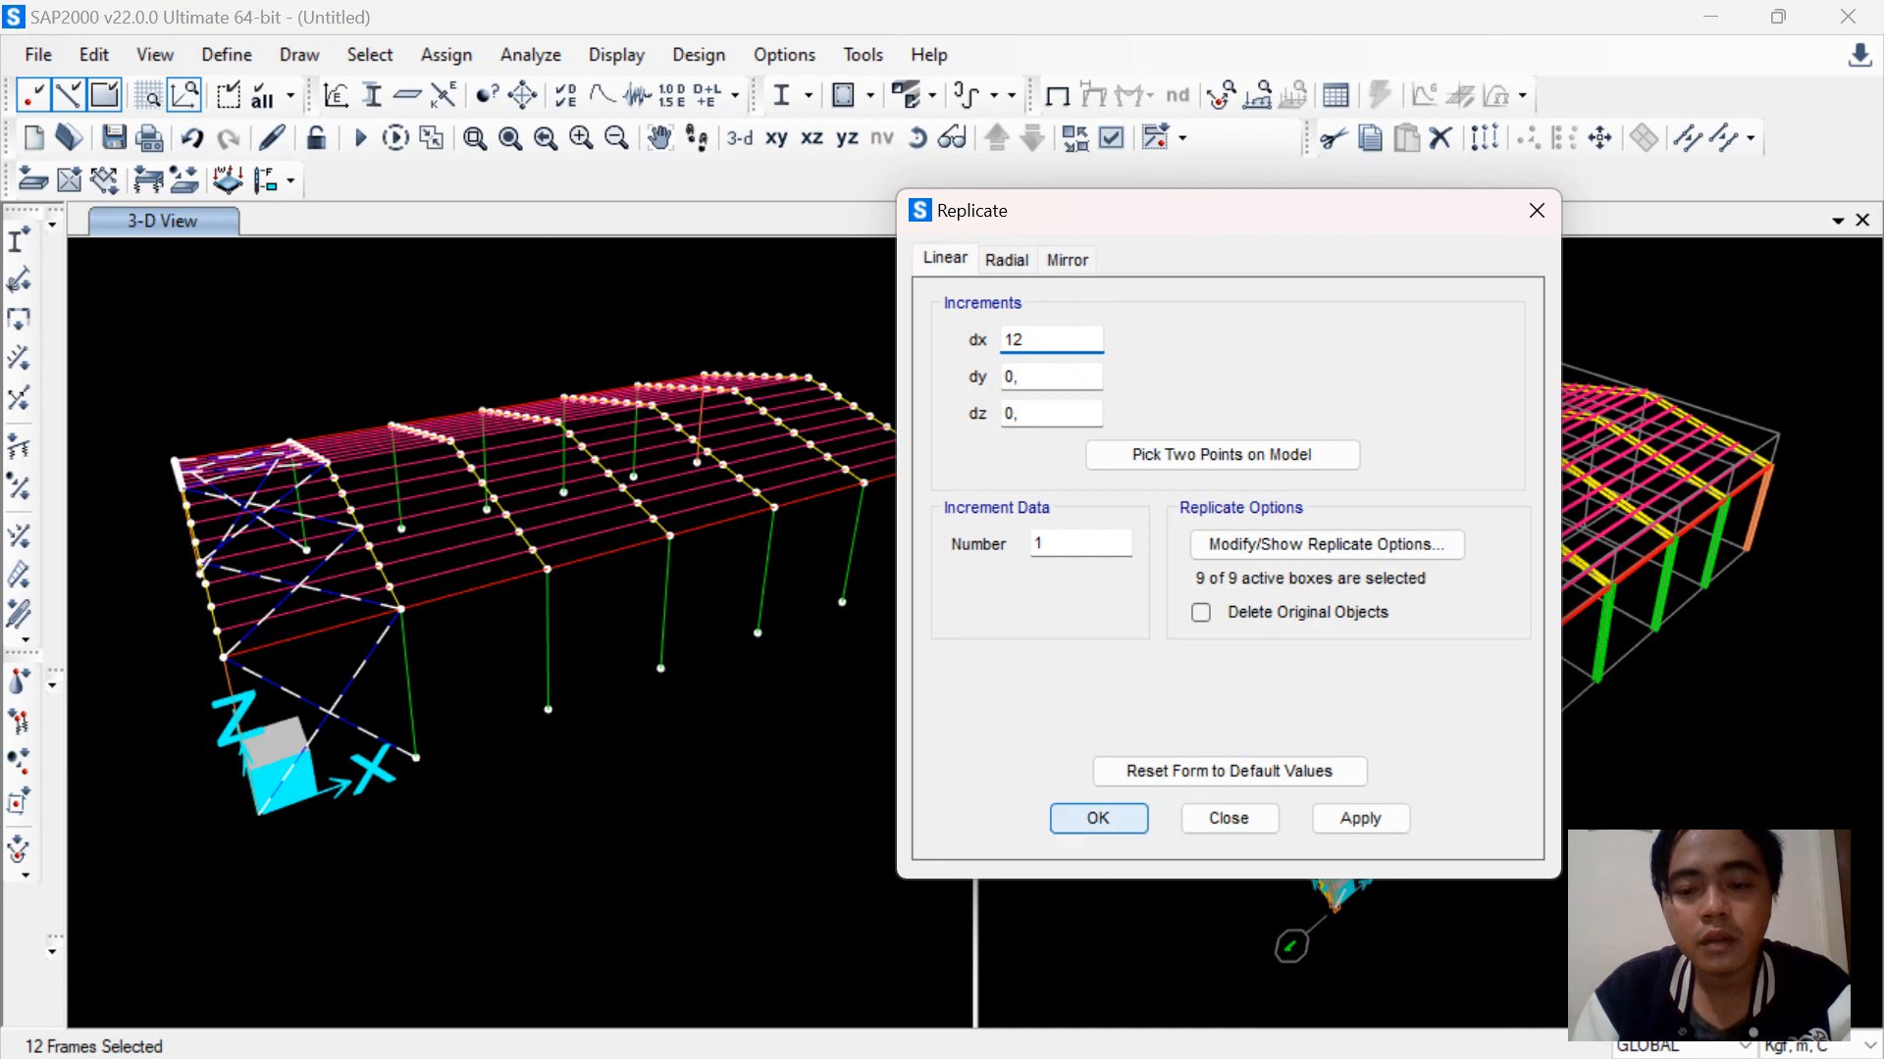
{"action": "left_click", "coordinate": [1099, 819]}
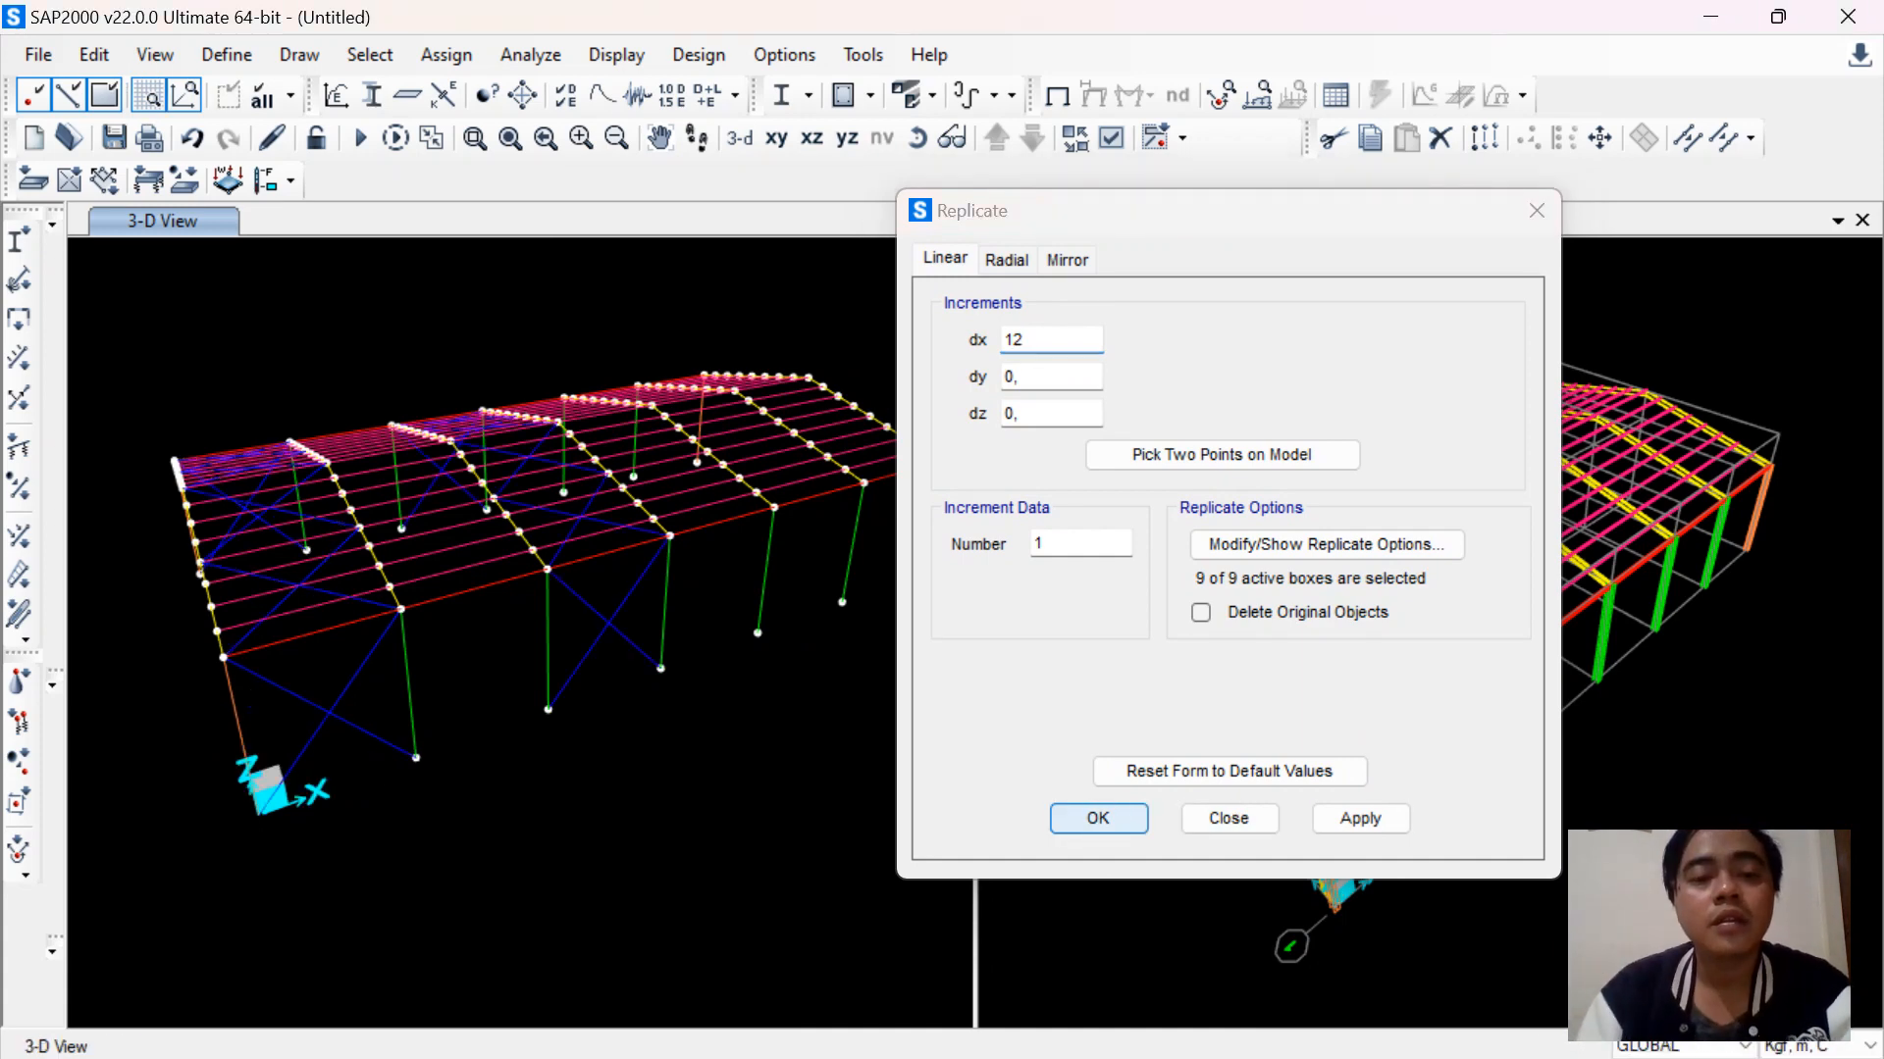
Reselect the previous set of wind braces in the first bay and replicate them linearly once with dx = 18 m
{"action": "left_click", "coordinate": [369, 55]}
{"action": "mouse_move", "coordinate": [416, 94]}
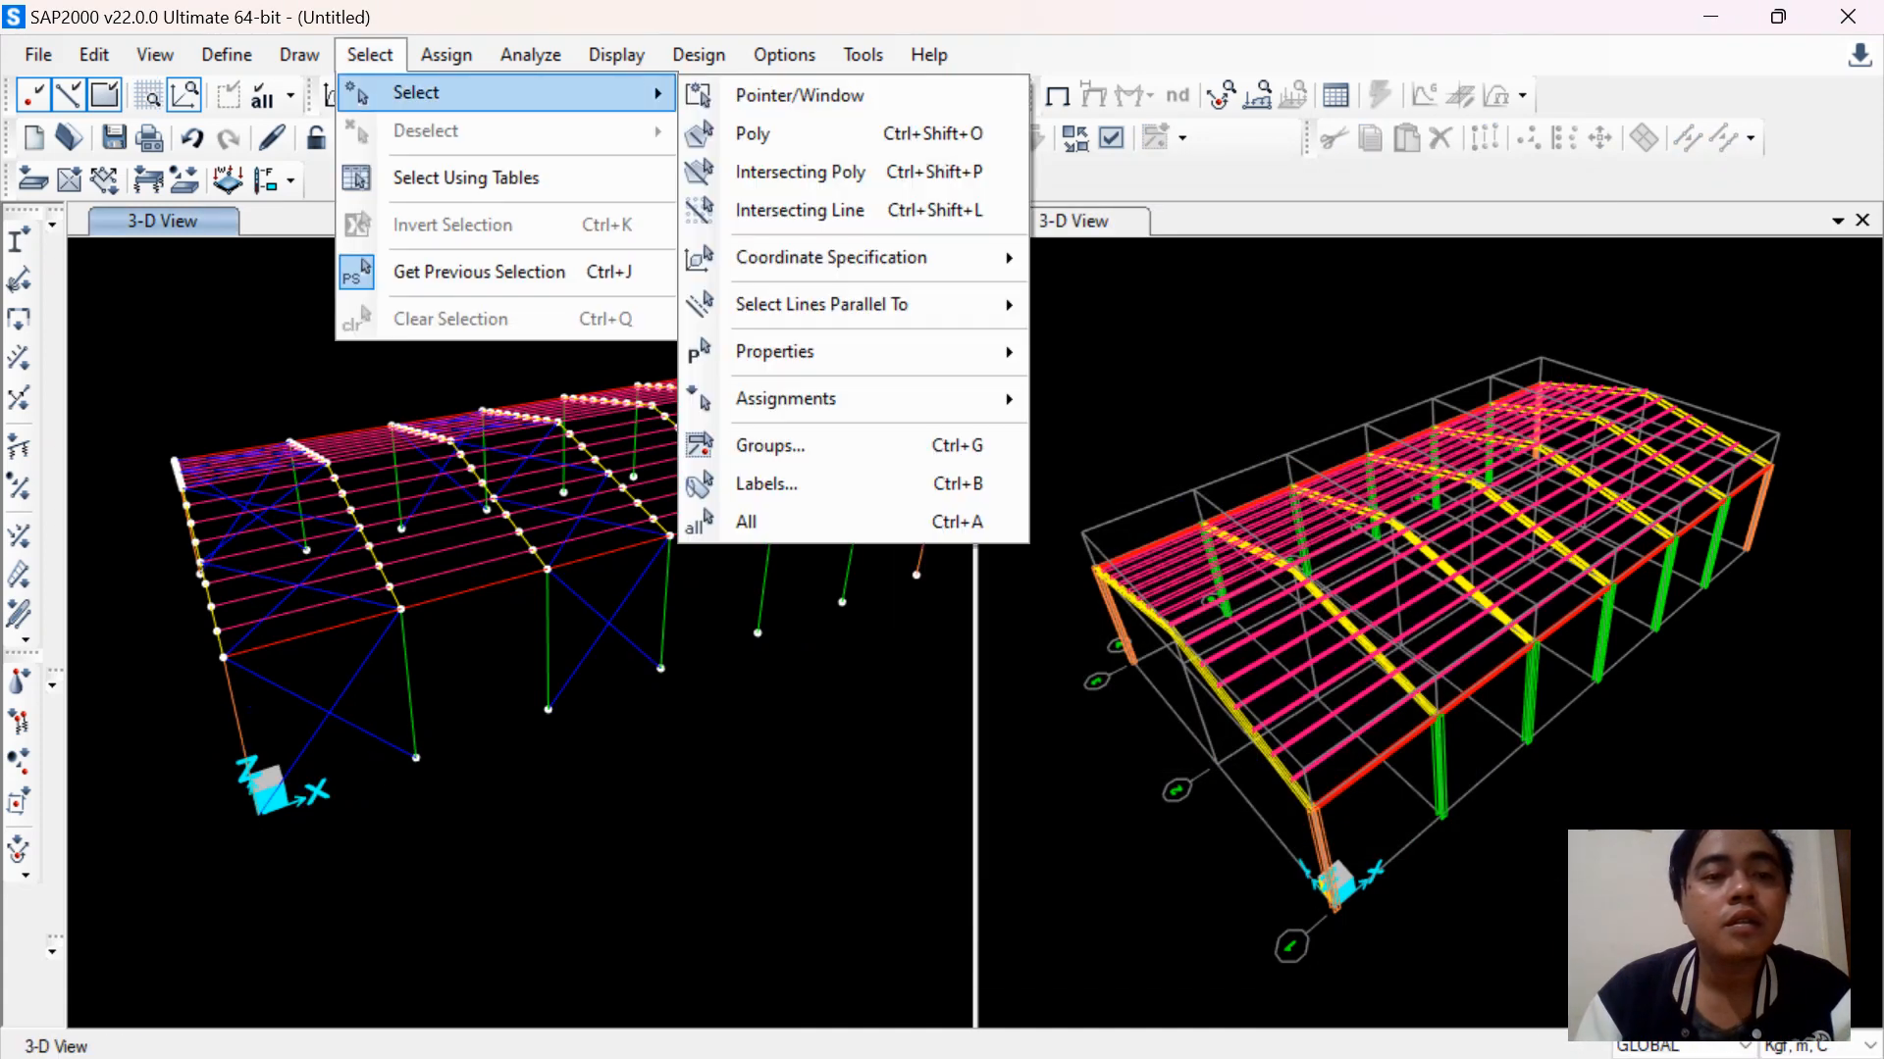
{"action": "left_click", "coordinate": [479, 272]}
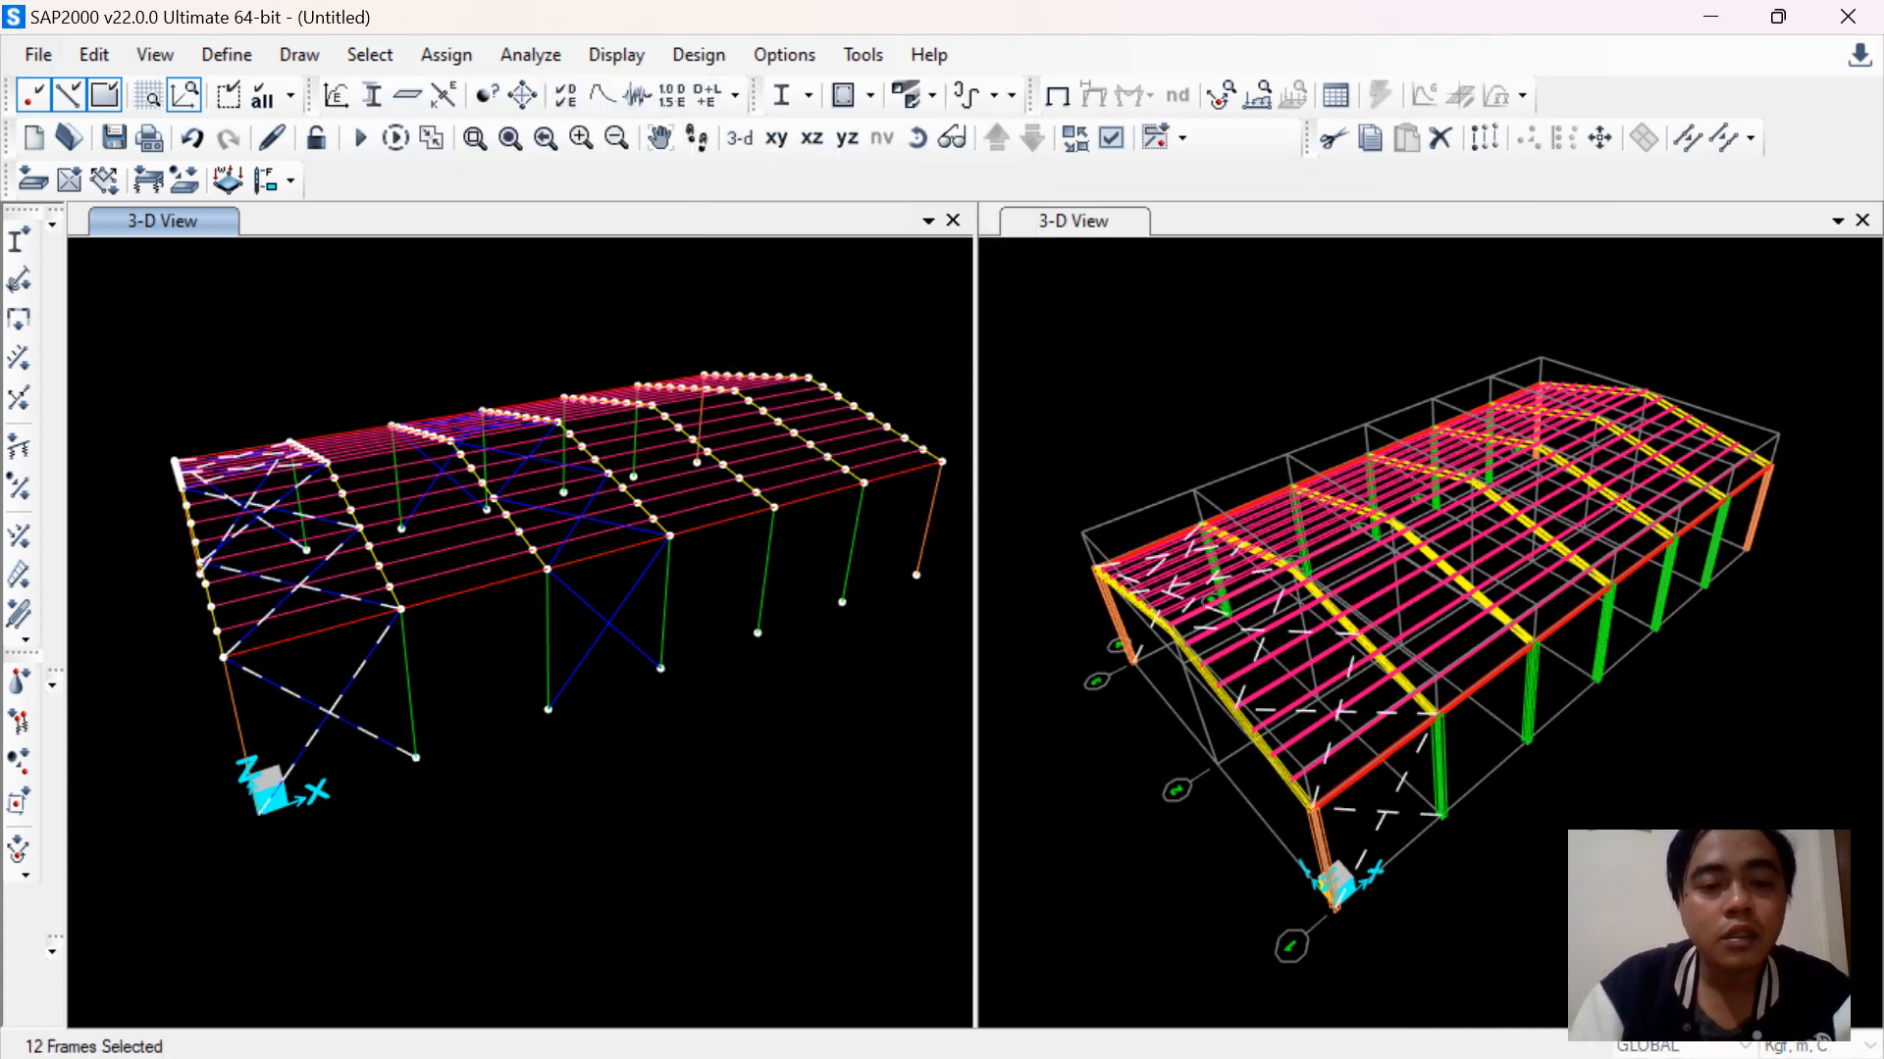
{"action": "key", "text": "ctrl+r"}
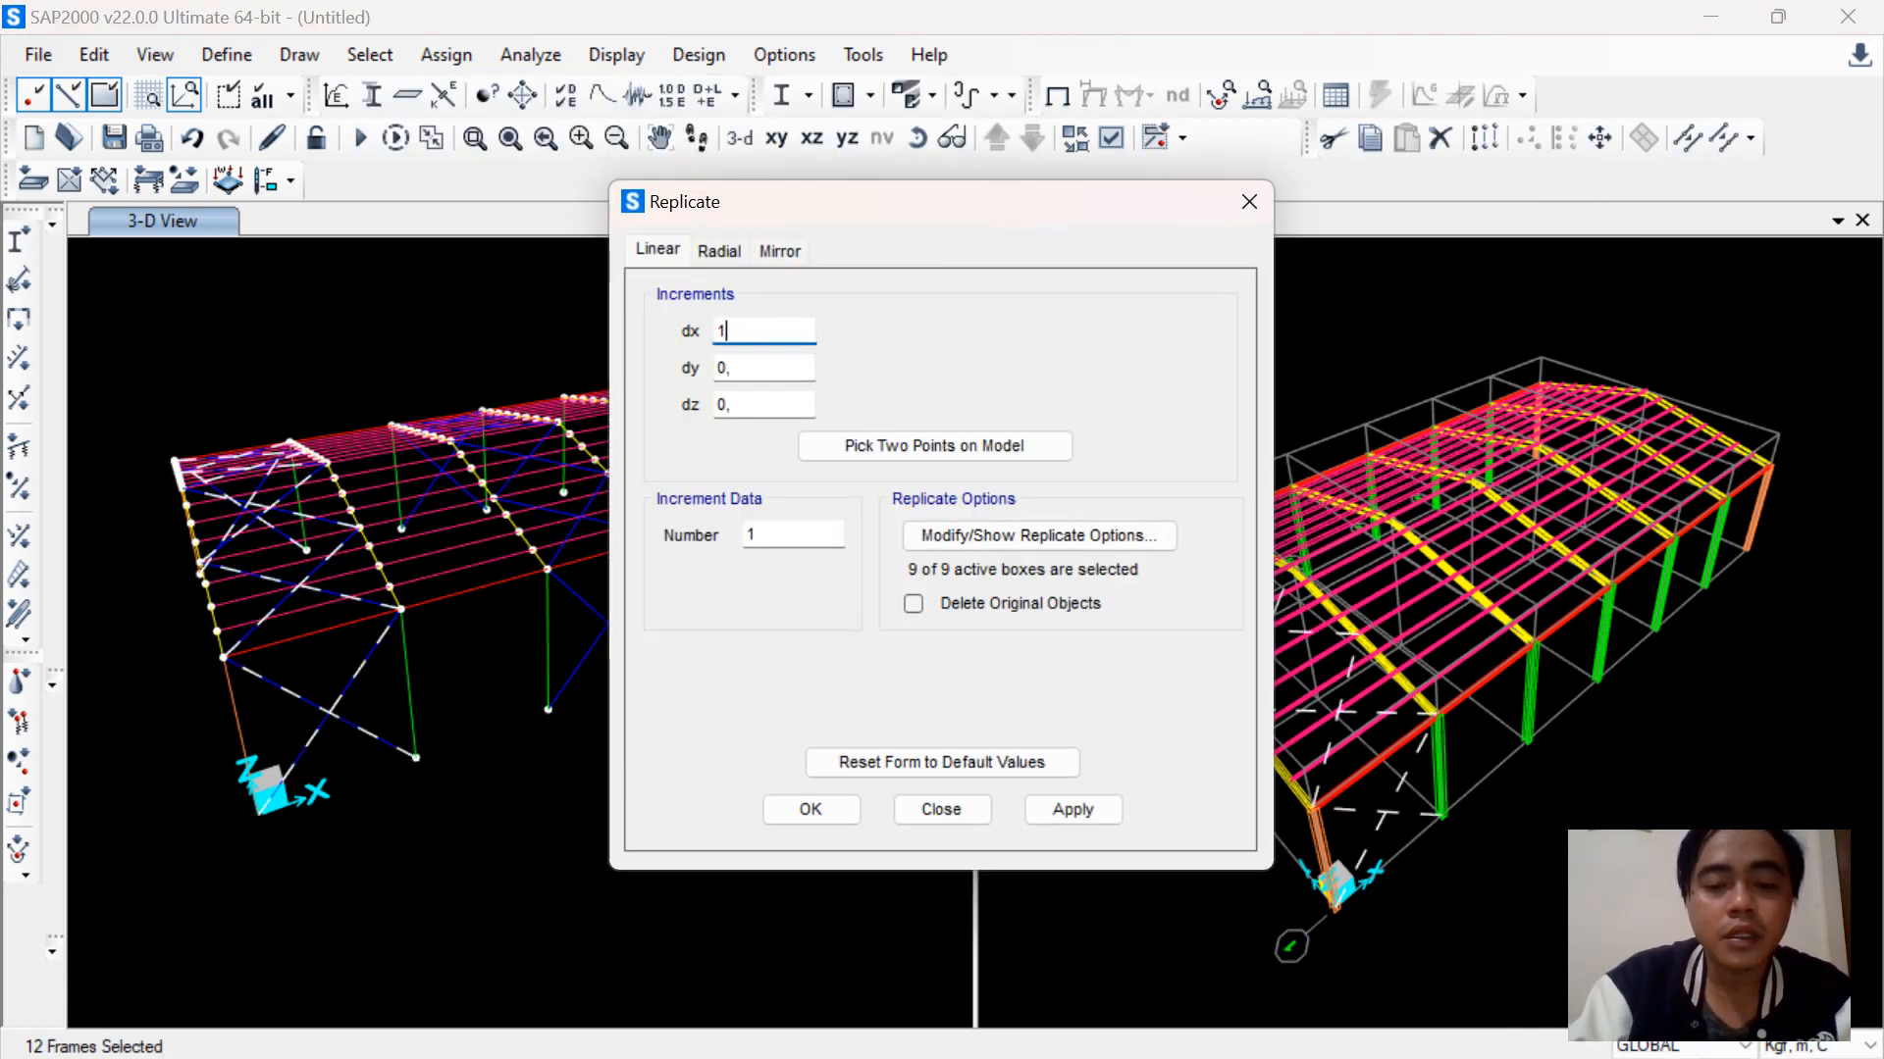
{"action": "type", "text": "18"}
{"action": "key", "text": "Return"}
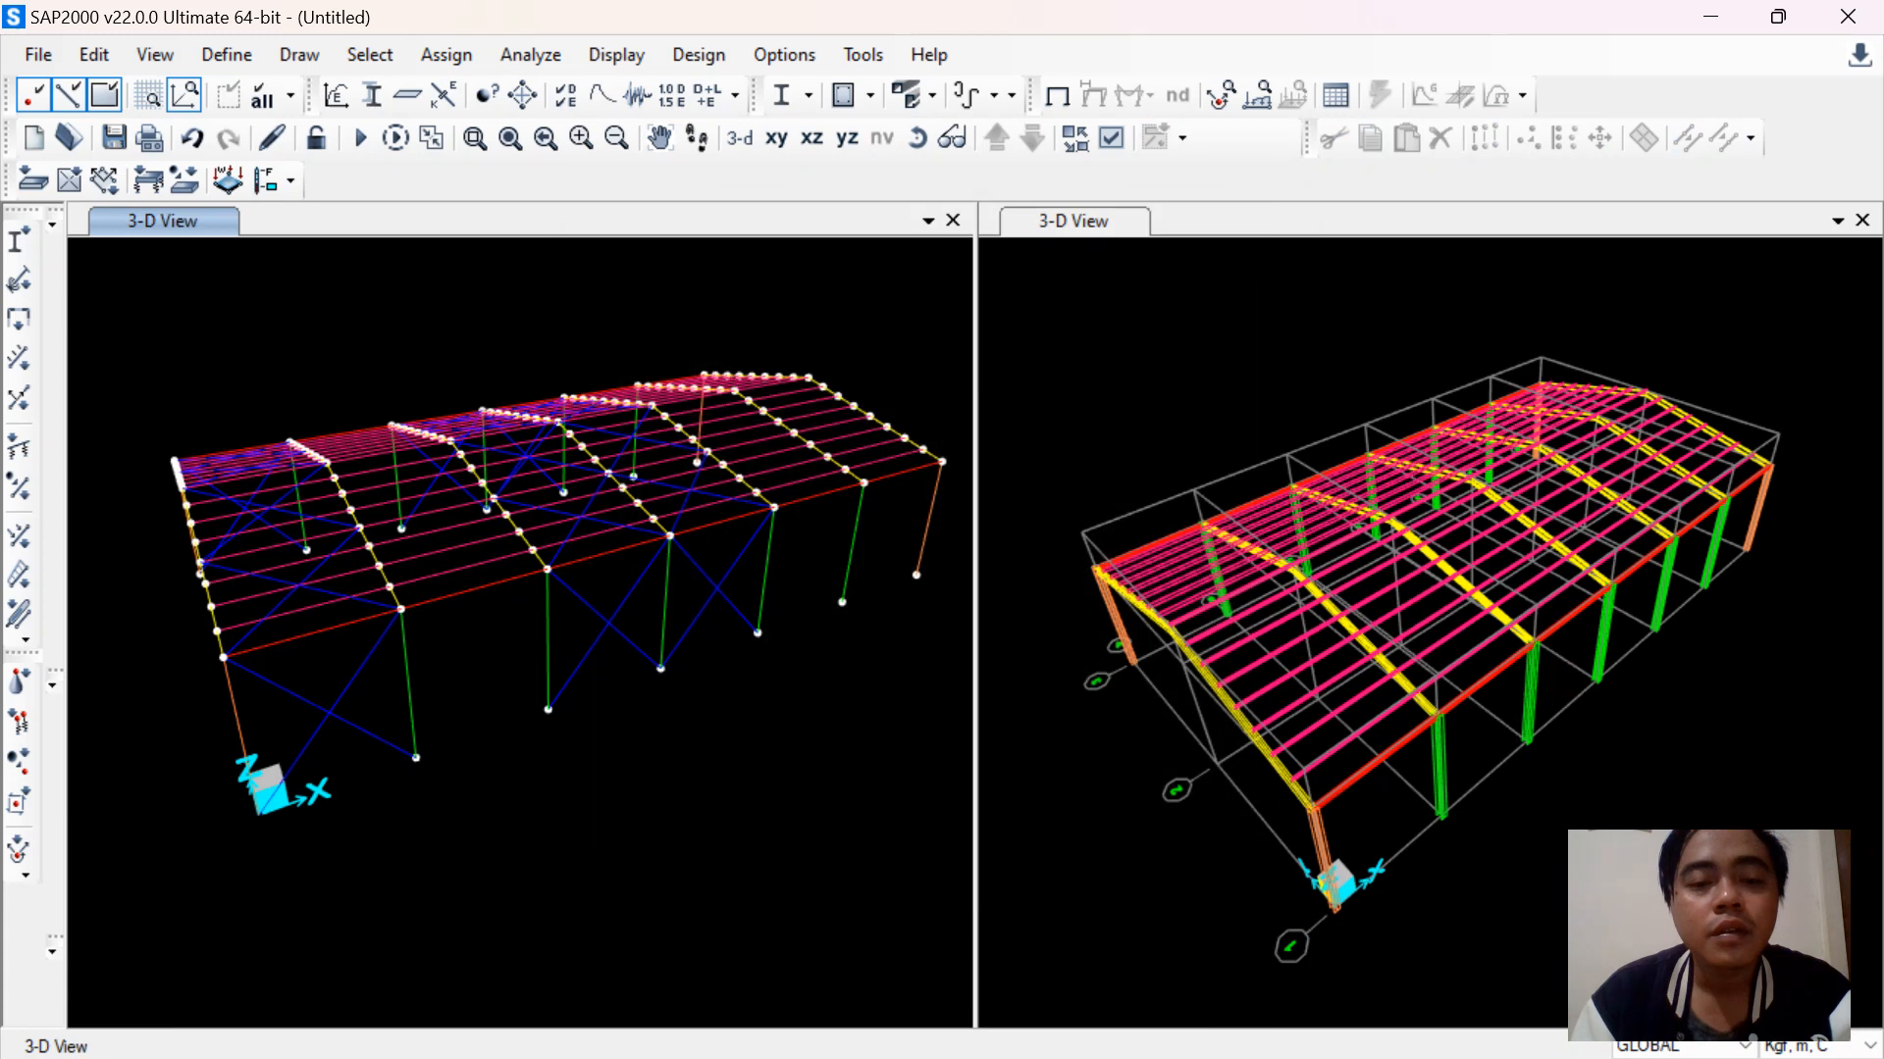
Restore the previous selection of first-bay wind braces and replicate it linearly once with dx = 30 m
{"action": "left_click", "coordinate": [370, 54]}
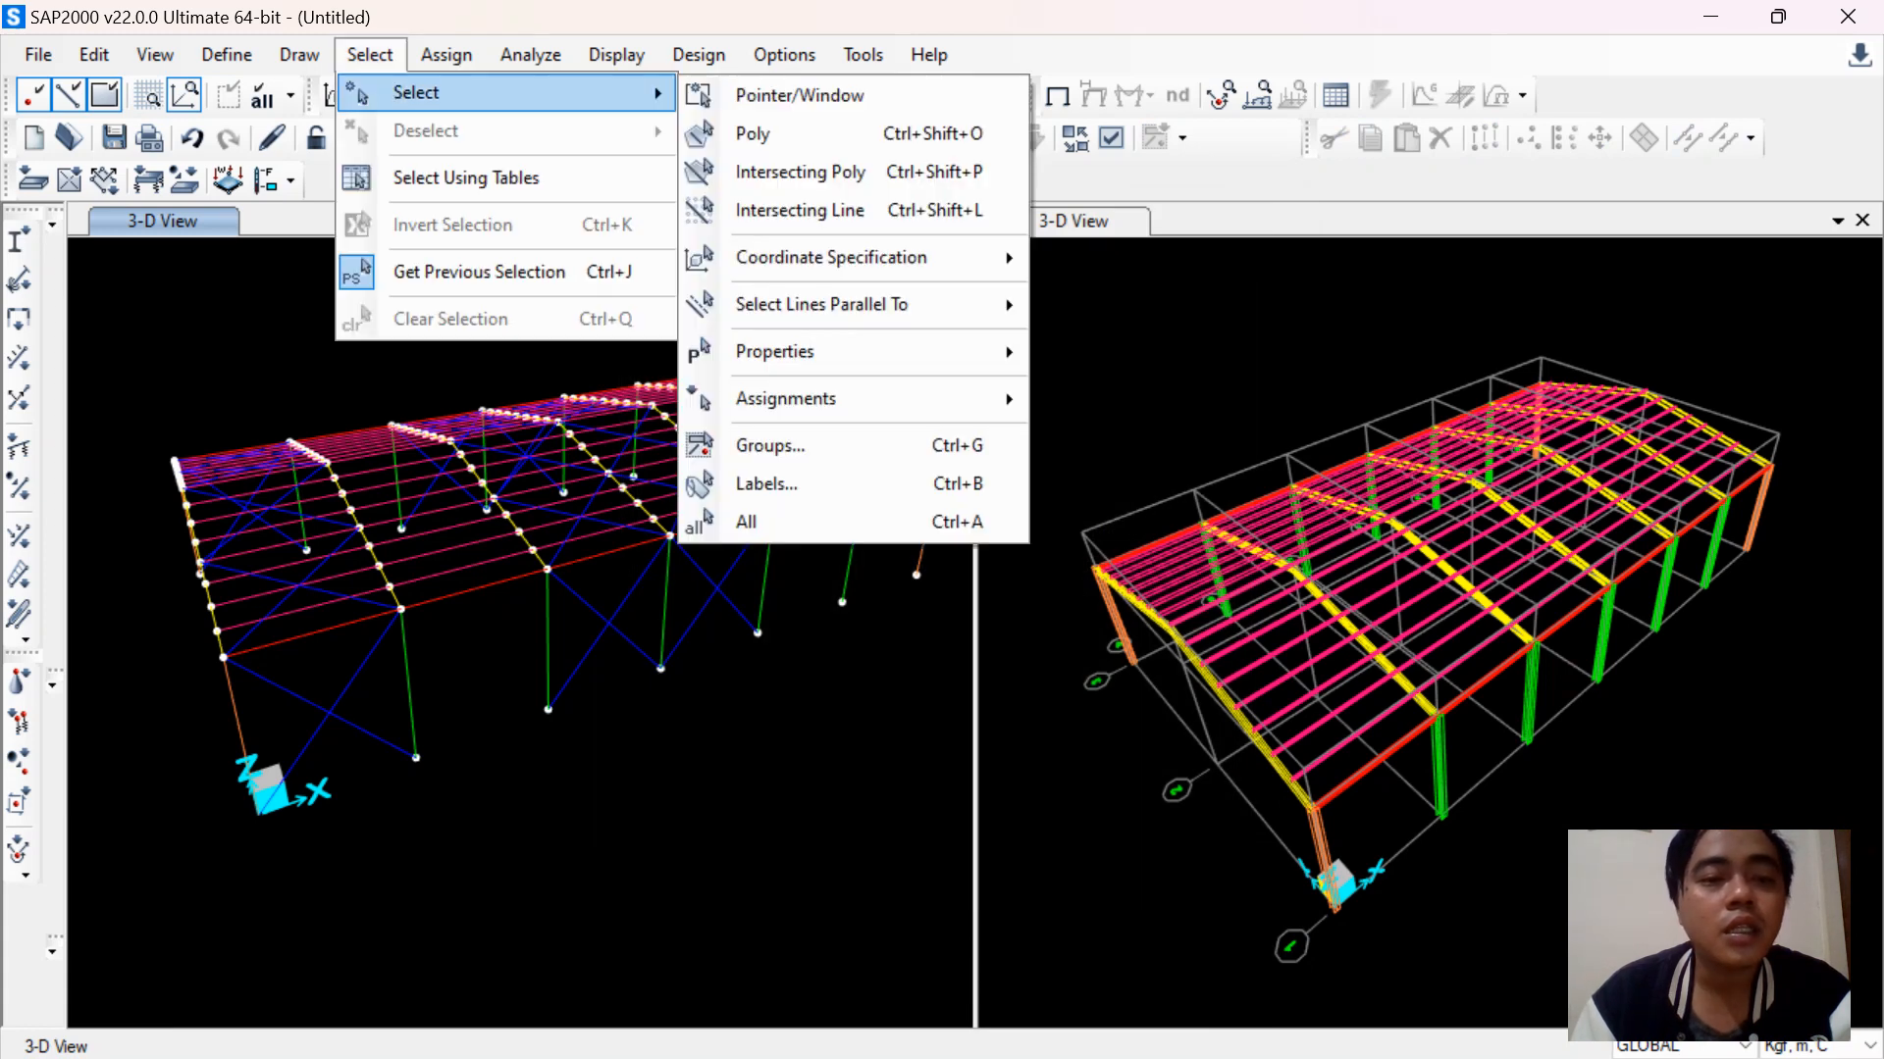
{"action": "left_click", "coordinate": [479, 272]}
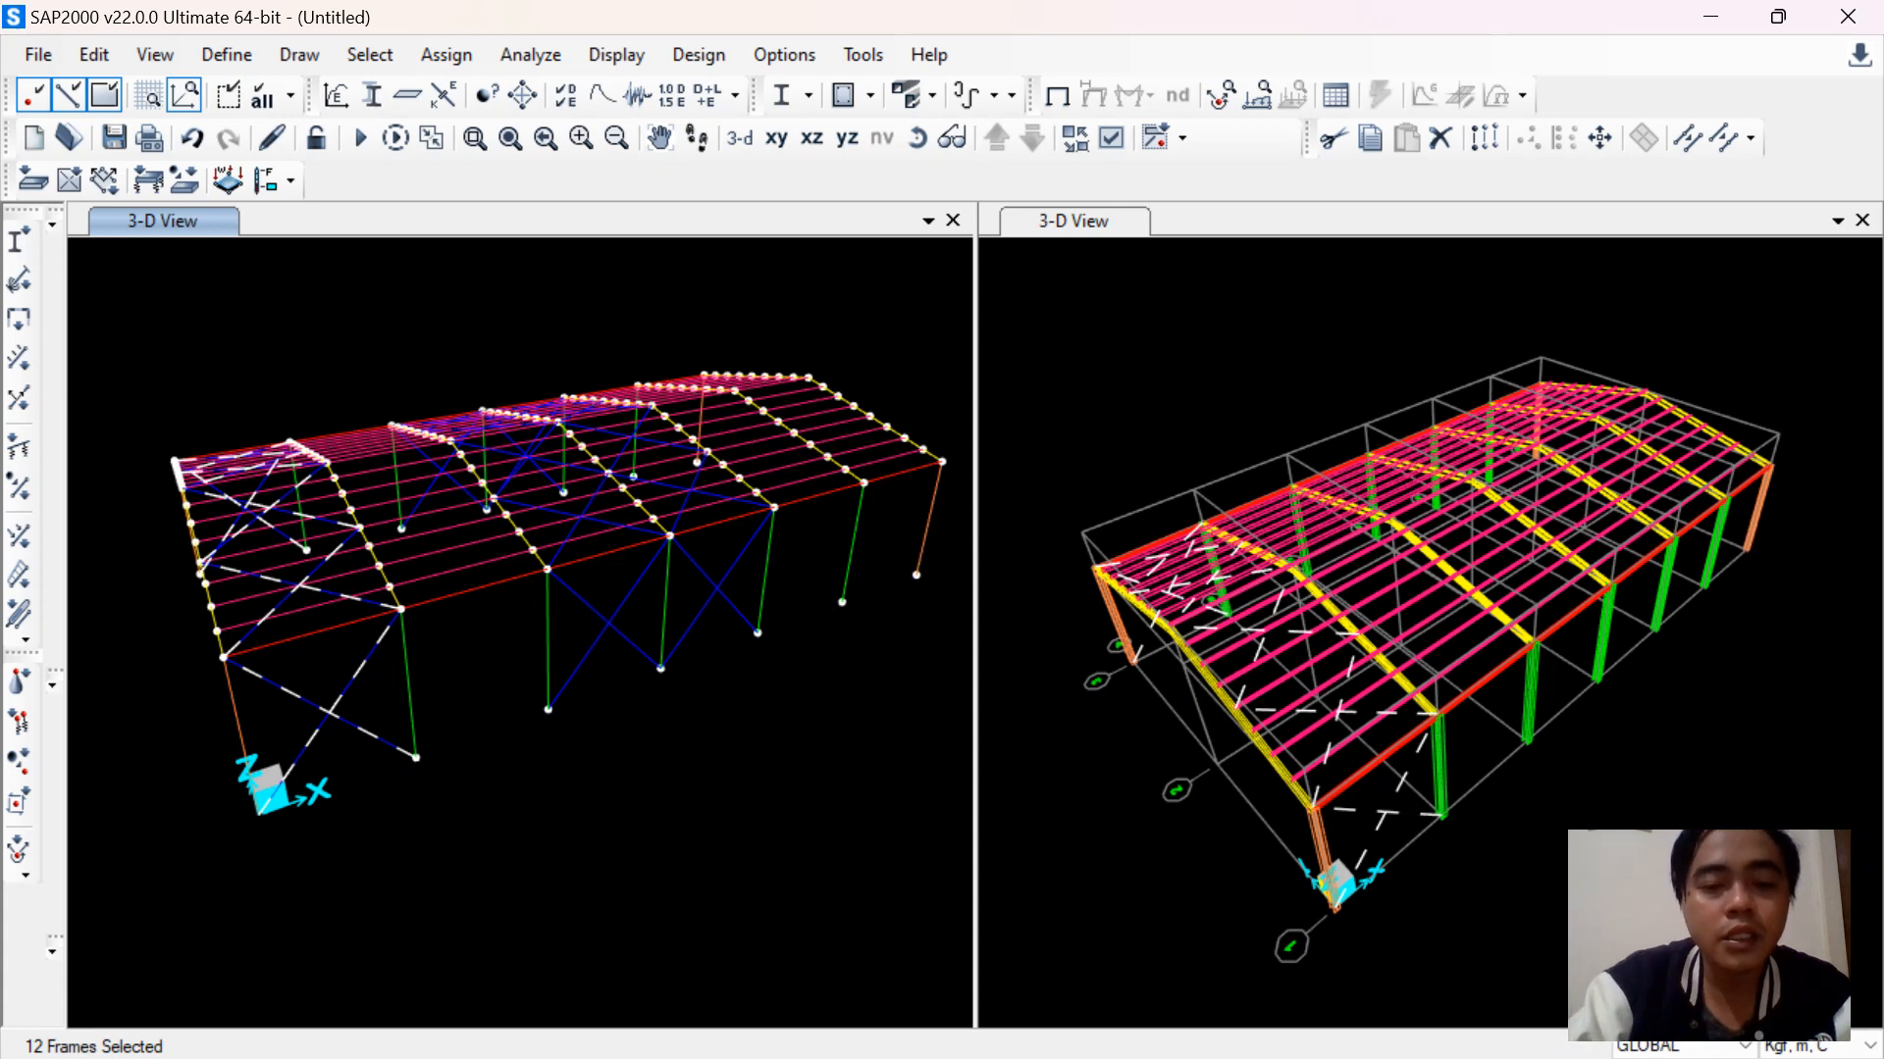
{"action": "key", "text": "ctrl+r"}
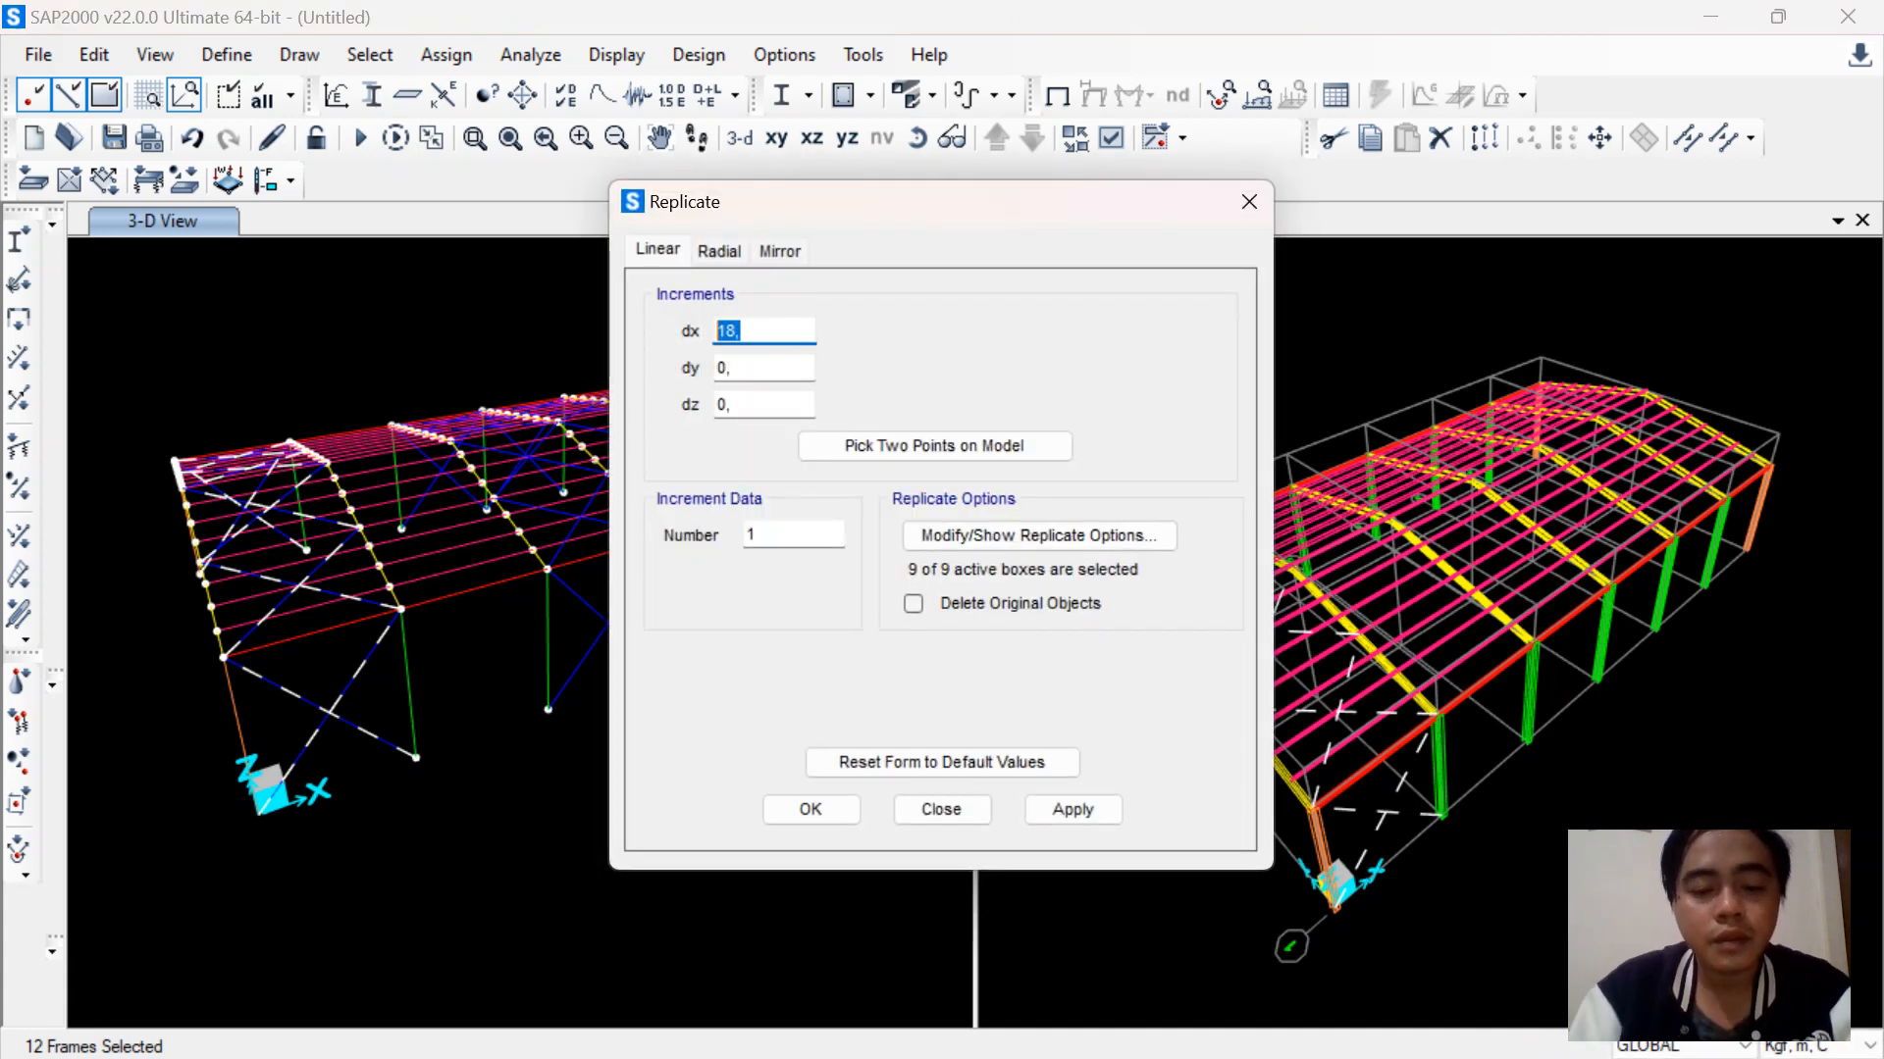
{"action": "type", "text": "30"}
{"action": "key", "text": "Return"}
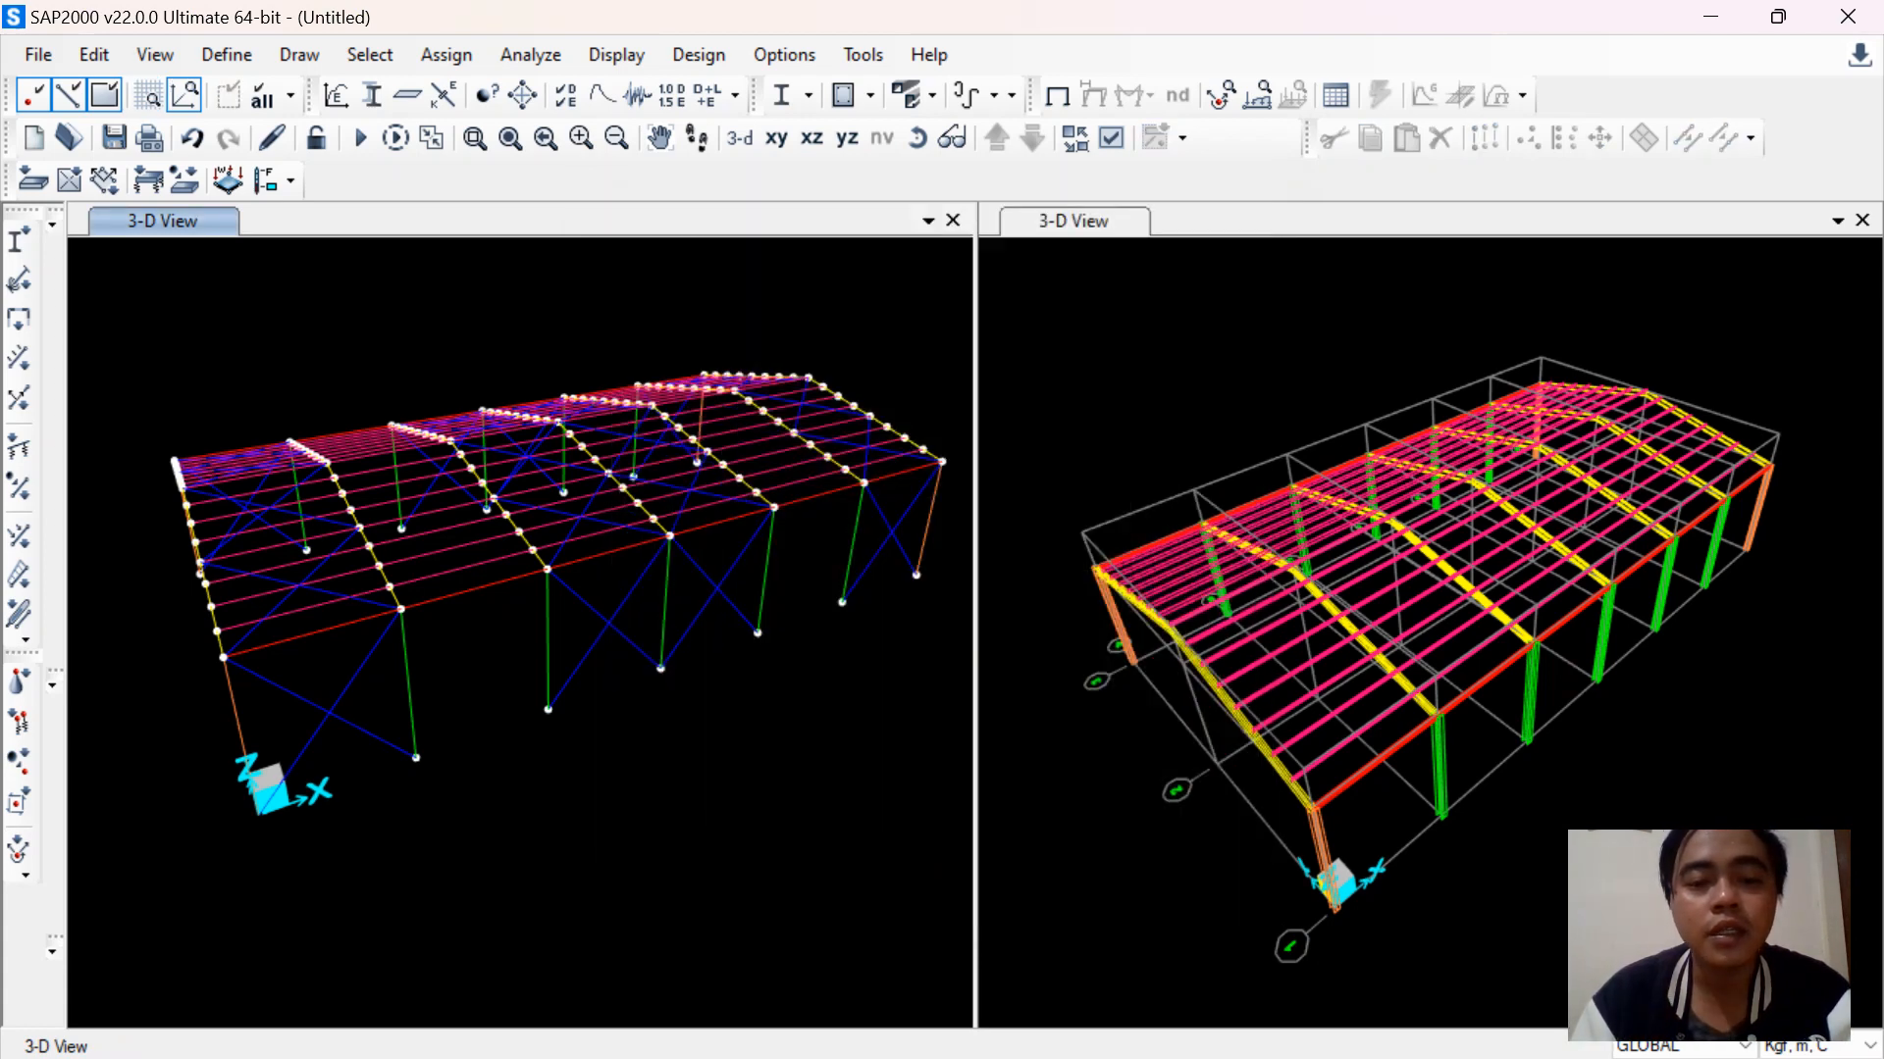
Inspect the replicated wall and roof bracing from a low angle, then restore the default 3-D view in both windows
{"action": "left_click", "coordinate": [917, 138]}
{"action": "left_click_drag", "start_coordinate": [608, 627], "coordinate": [696, 550]}
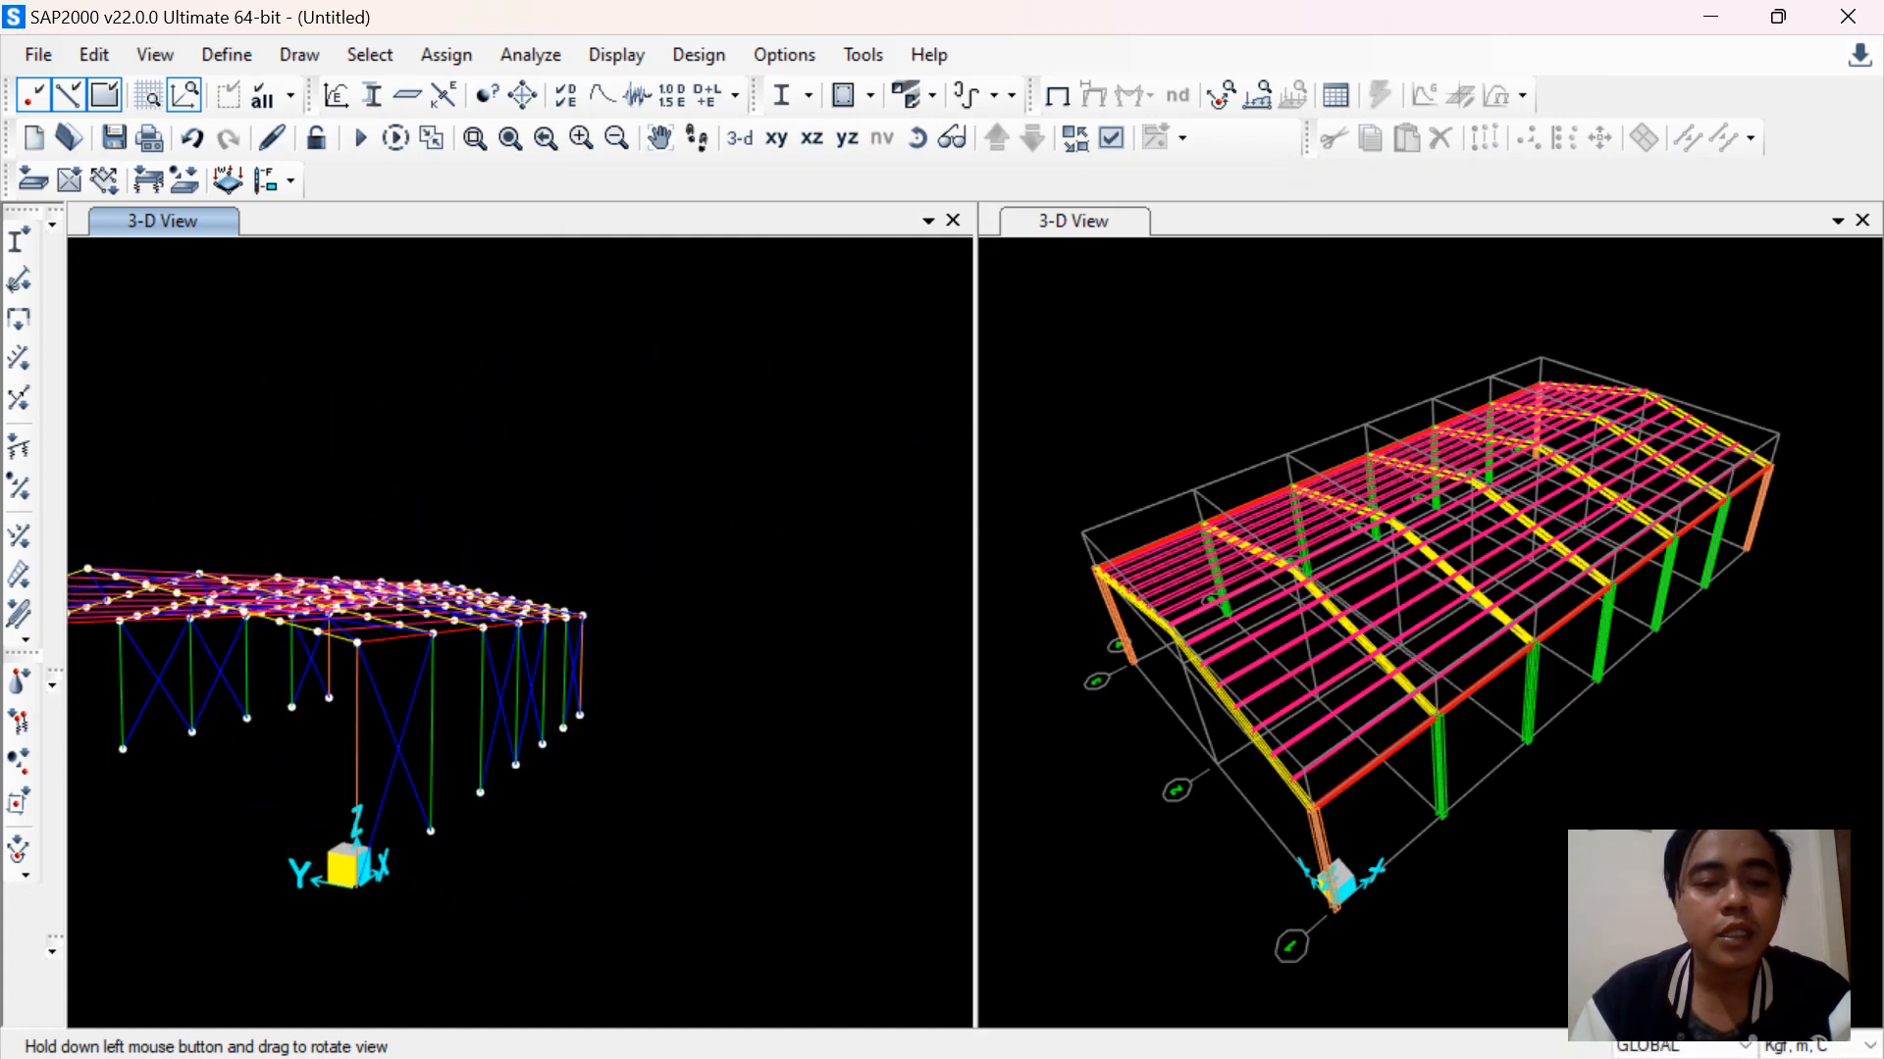
{"action": "middle_click_drag", "start_coordinate": [490, 628], "coordinate": [710, 594]}
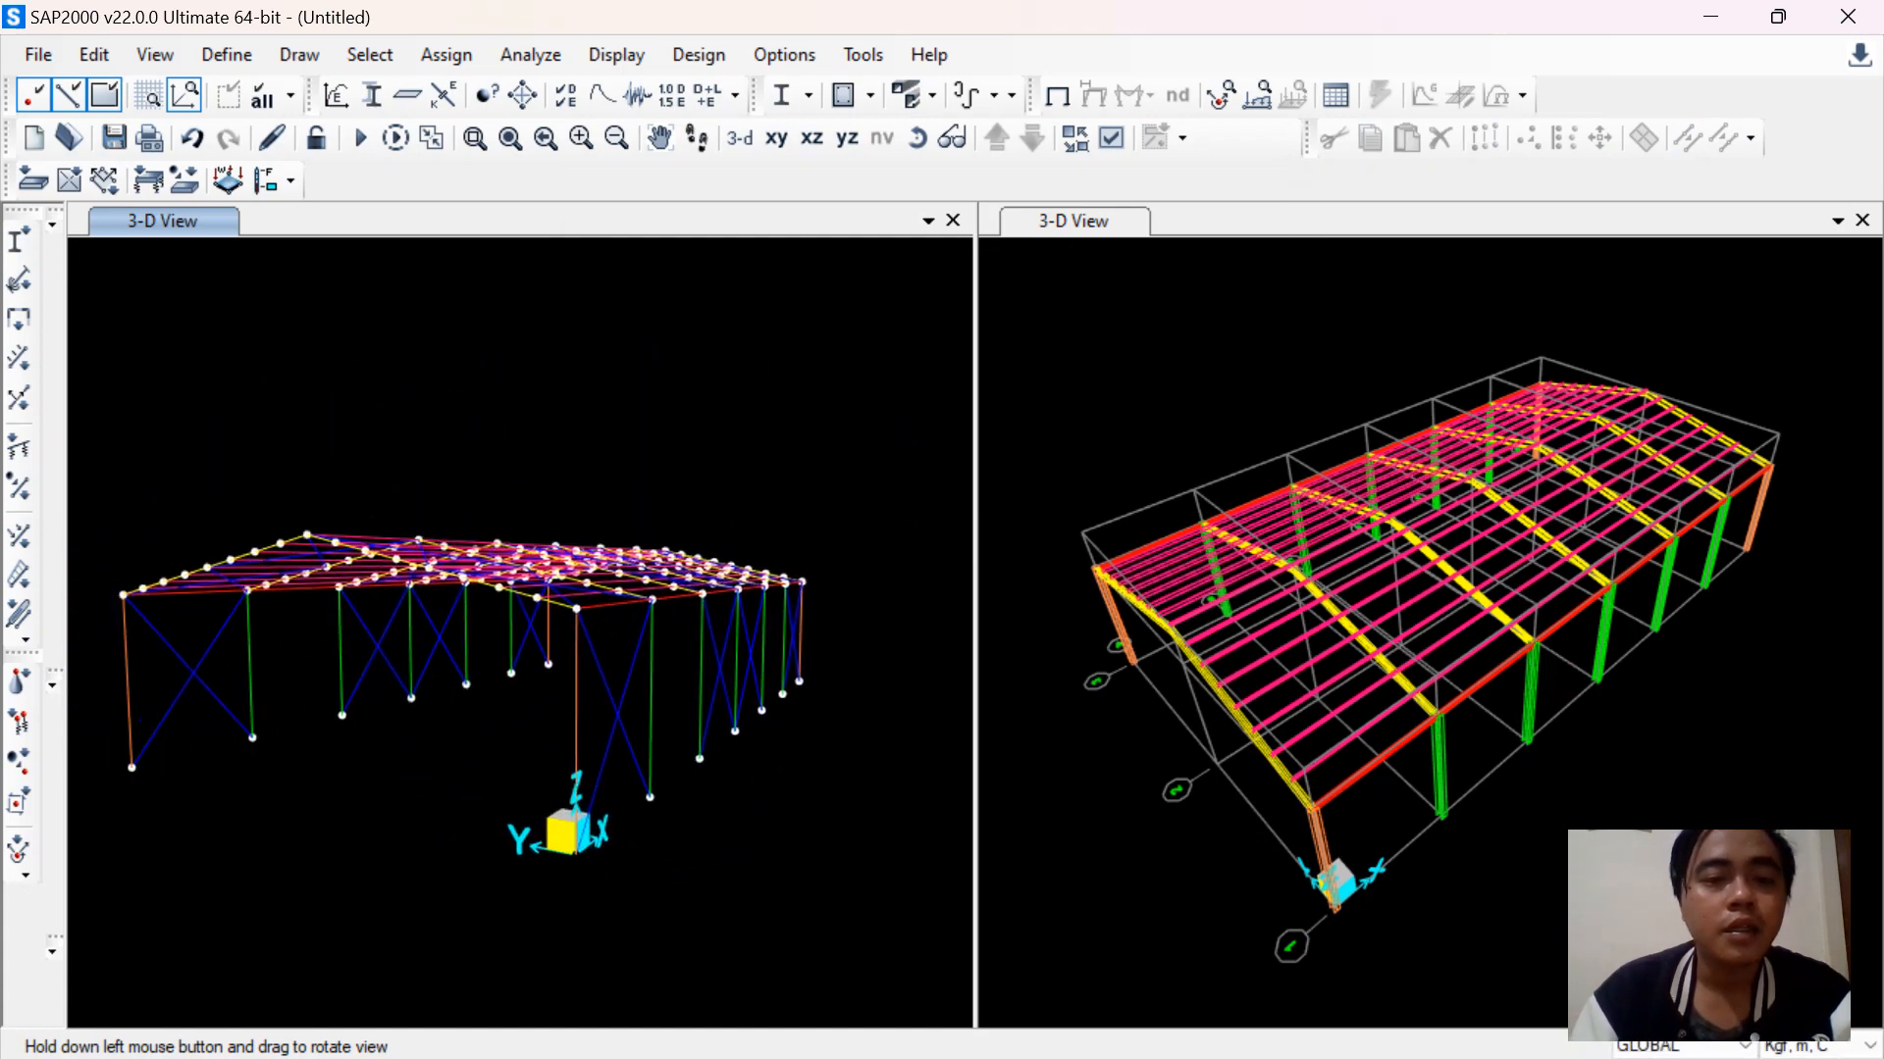
{"action": "left_click", "coordinate": [740, 138]}
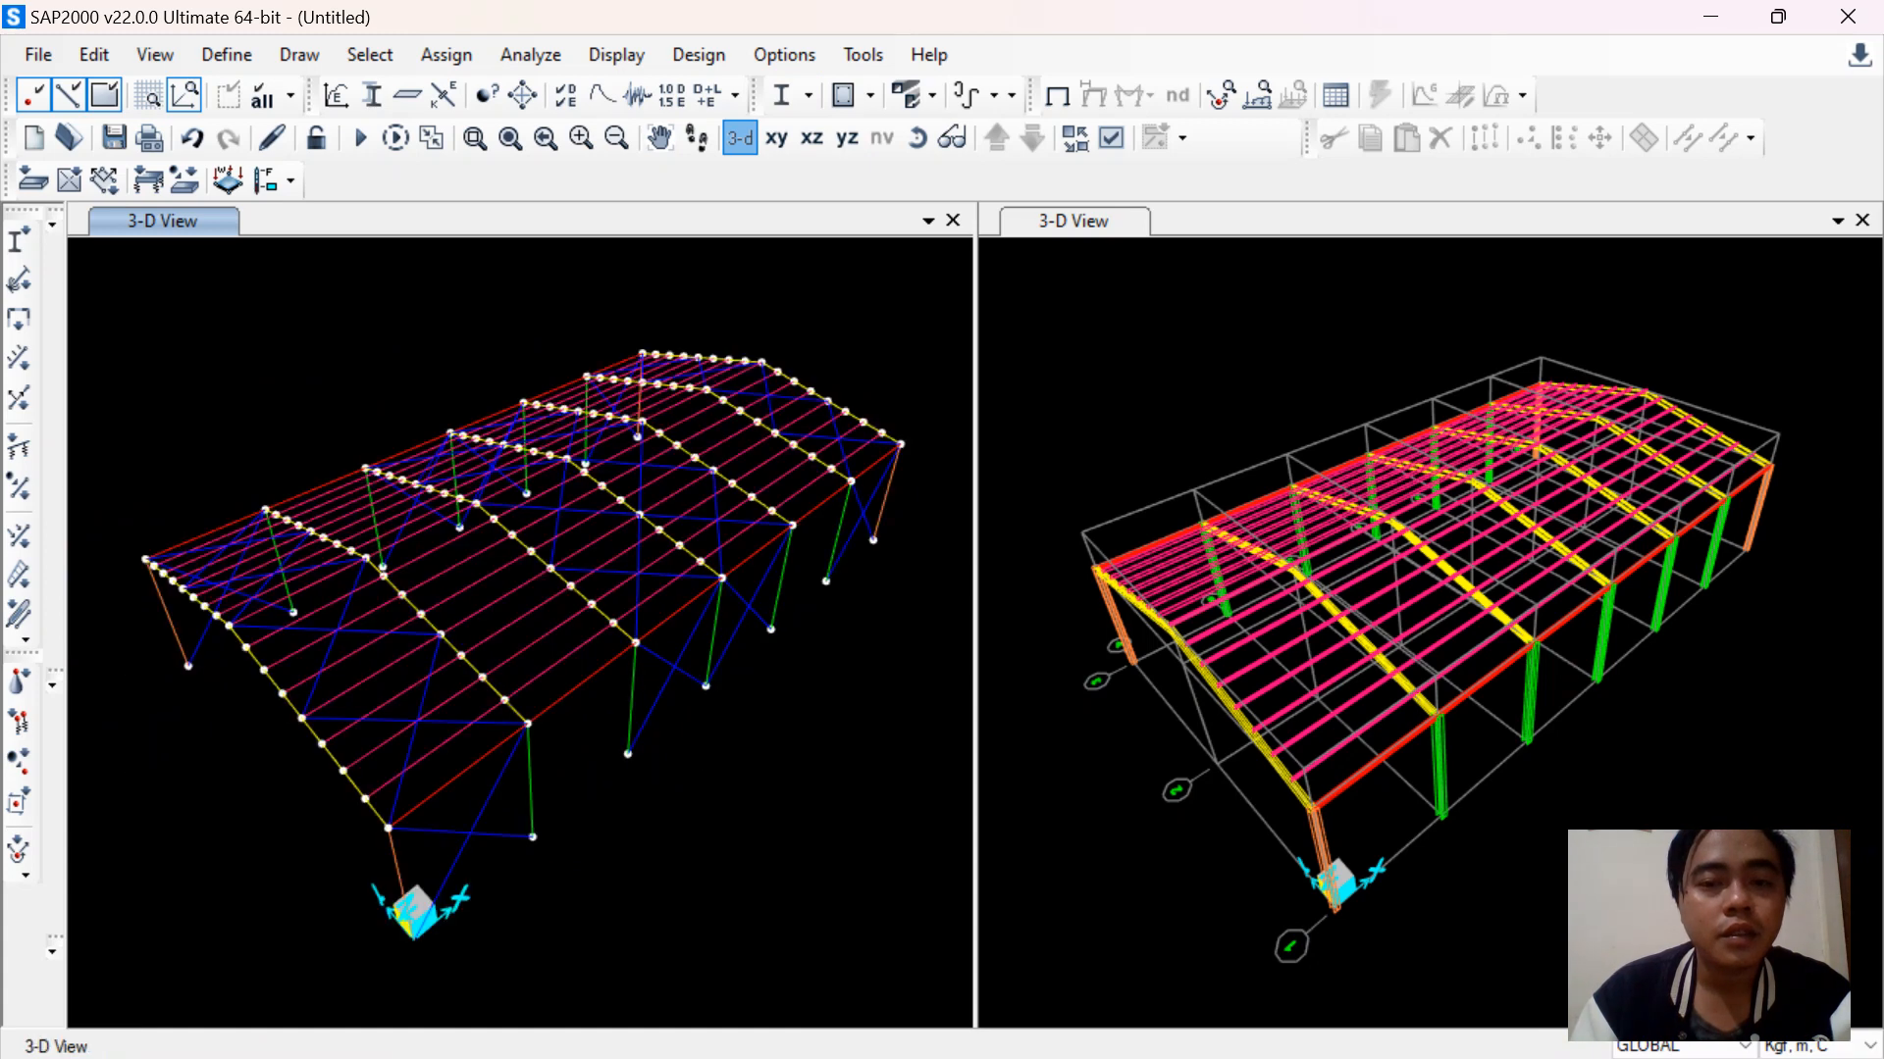
{"action": "left_click", "coordinate": [1089, 304]}
{"action": "left_click", "coordinate": [740, 137]}
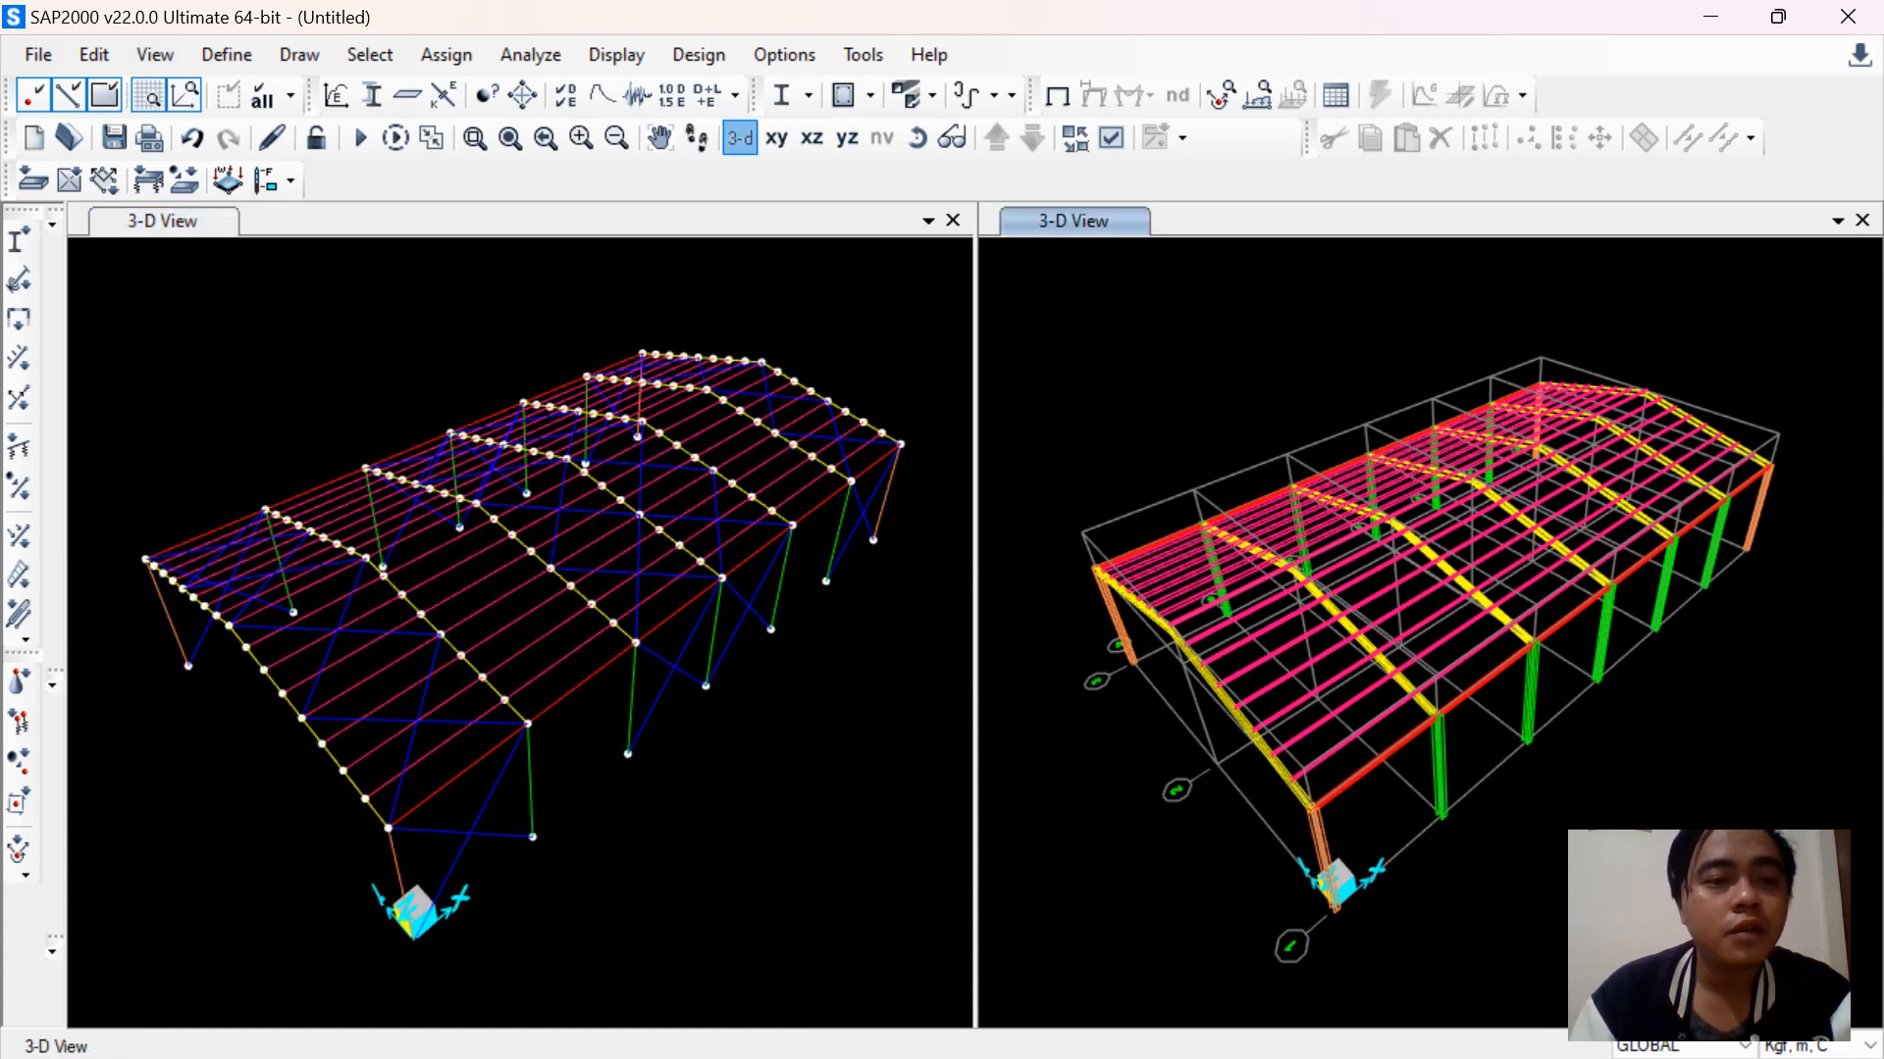
Save the model as WAREHOUSE in a new folder named SAP inside the WAREHOUSE folder on the Desktop
{"action": "left_click", "coordinate": [113, 137]}
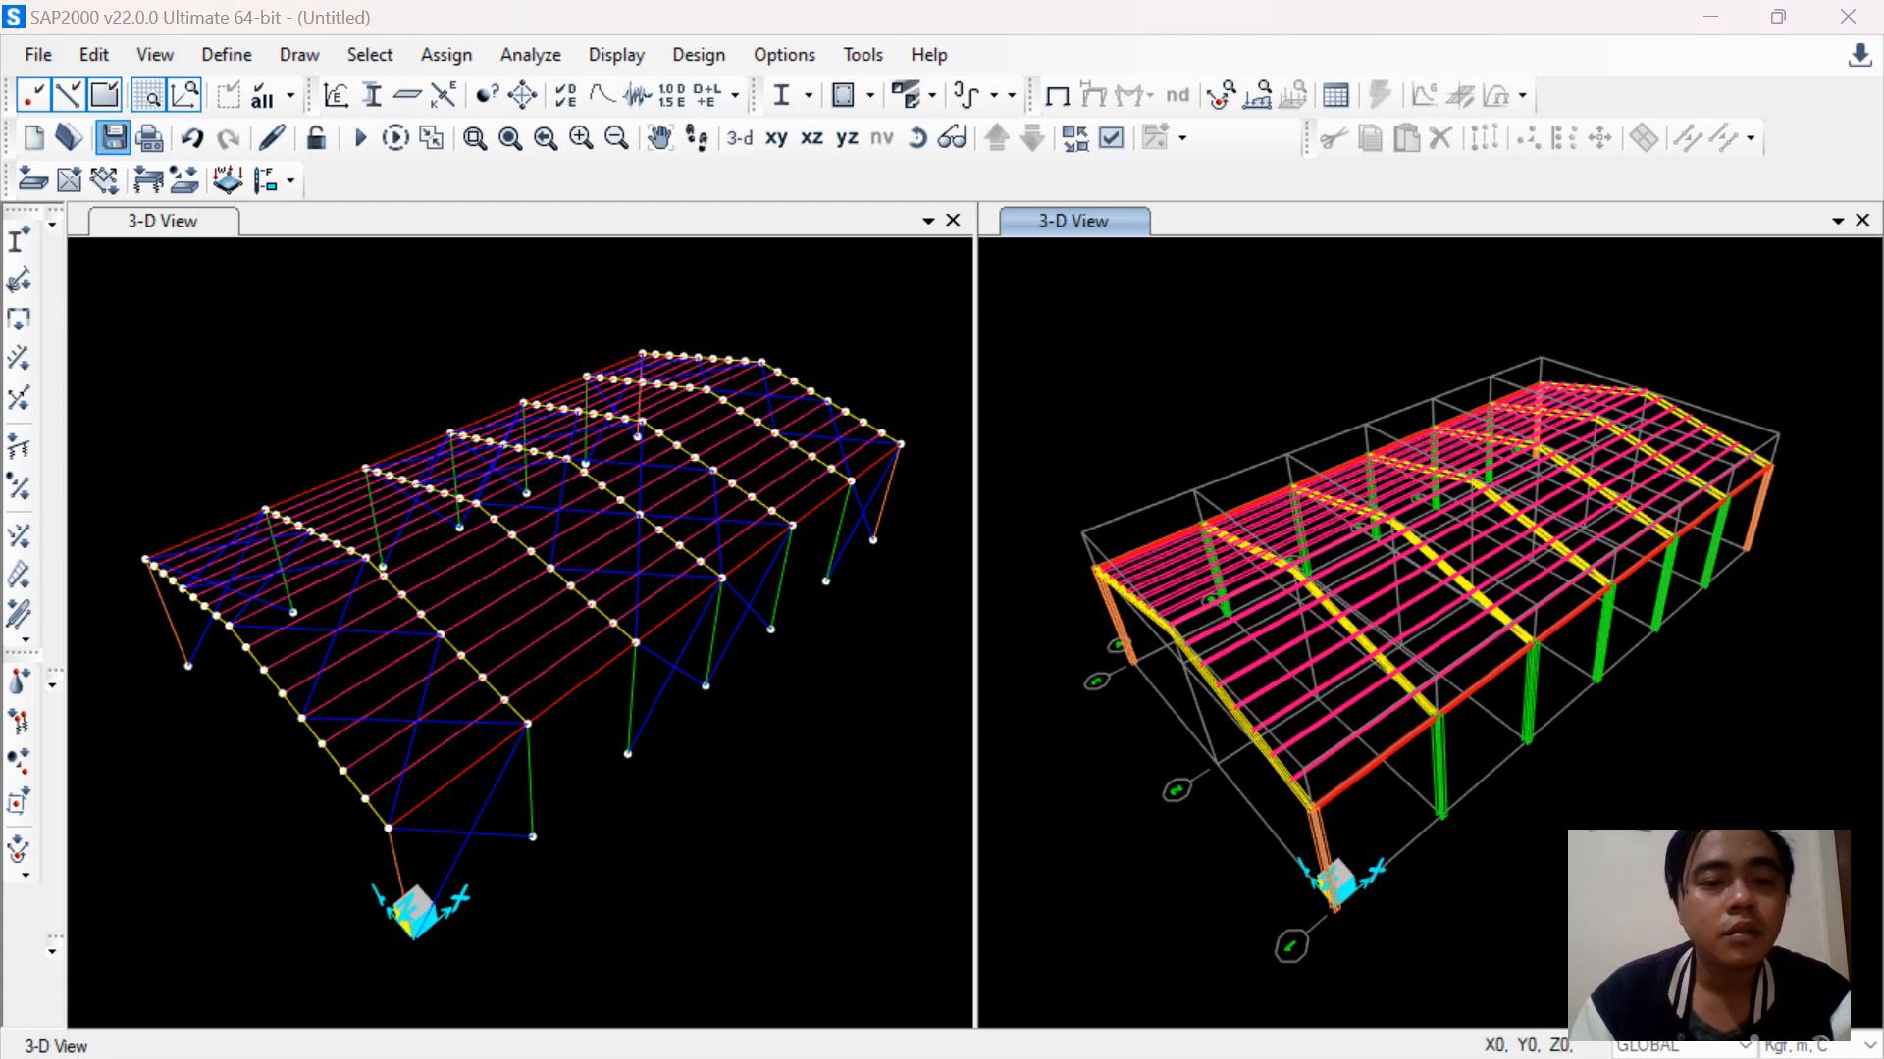
{"action": "left_click", "coordinate": [124, 324]}
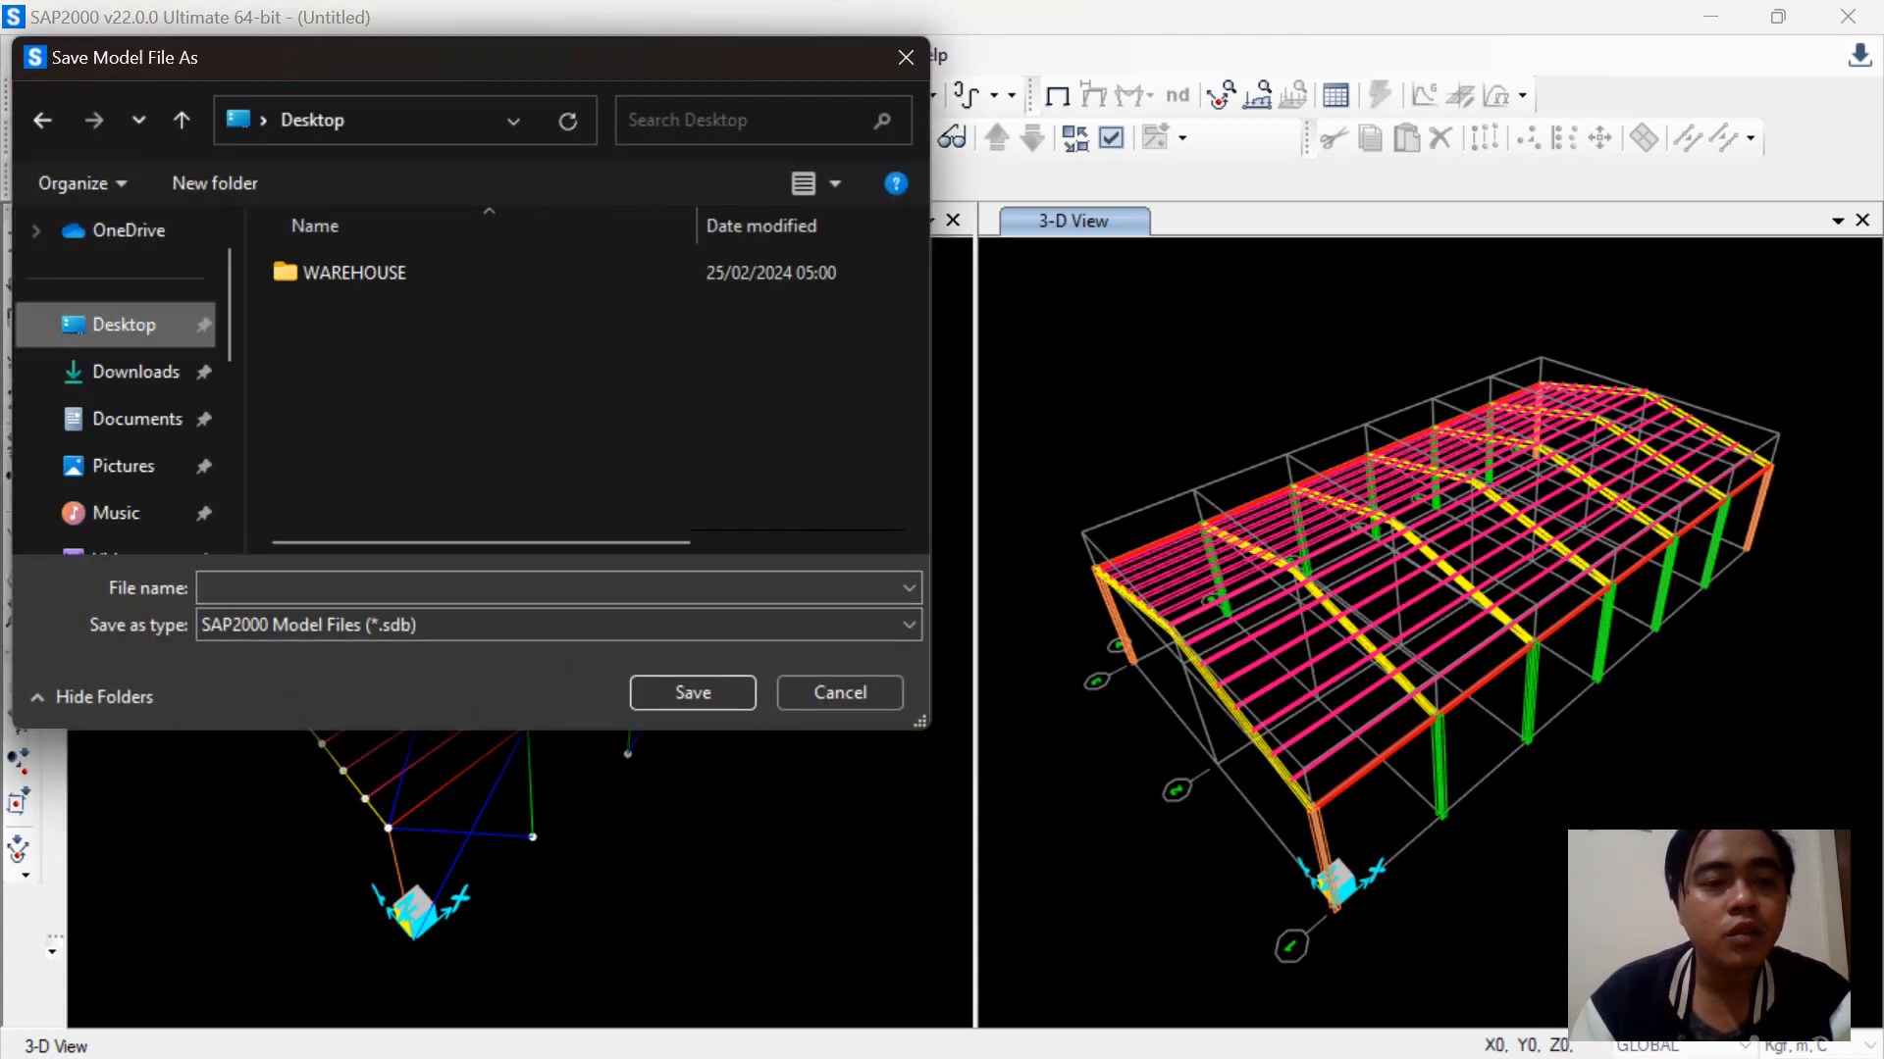
{"action": "double_click", "coordinate": [348, 272]}
{"action": "left_click", "coordinate": [215, 182]}
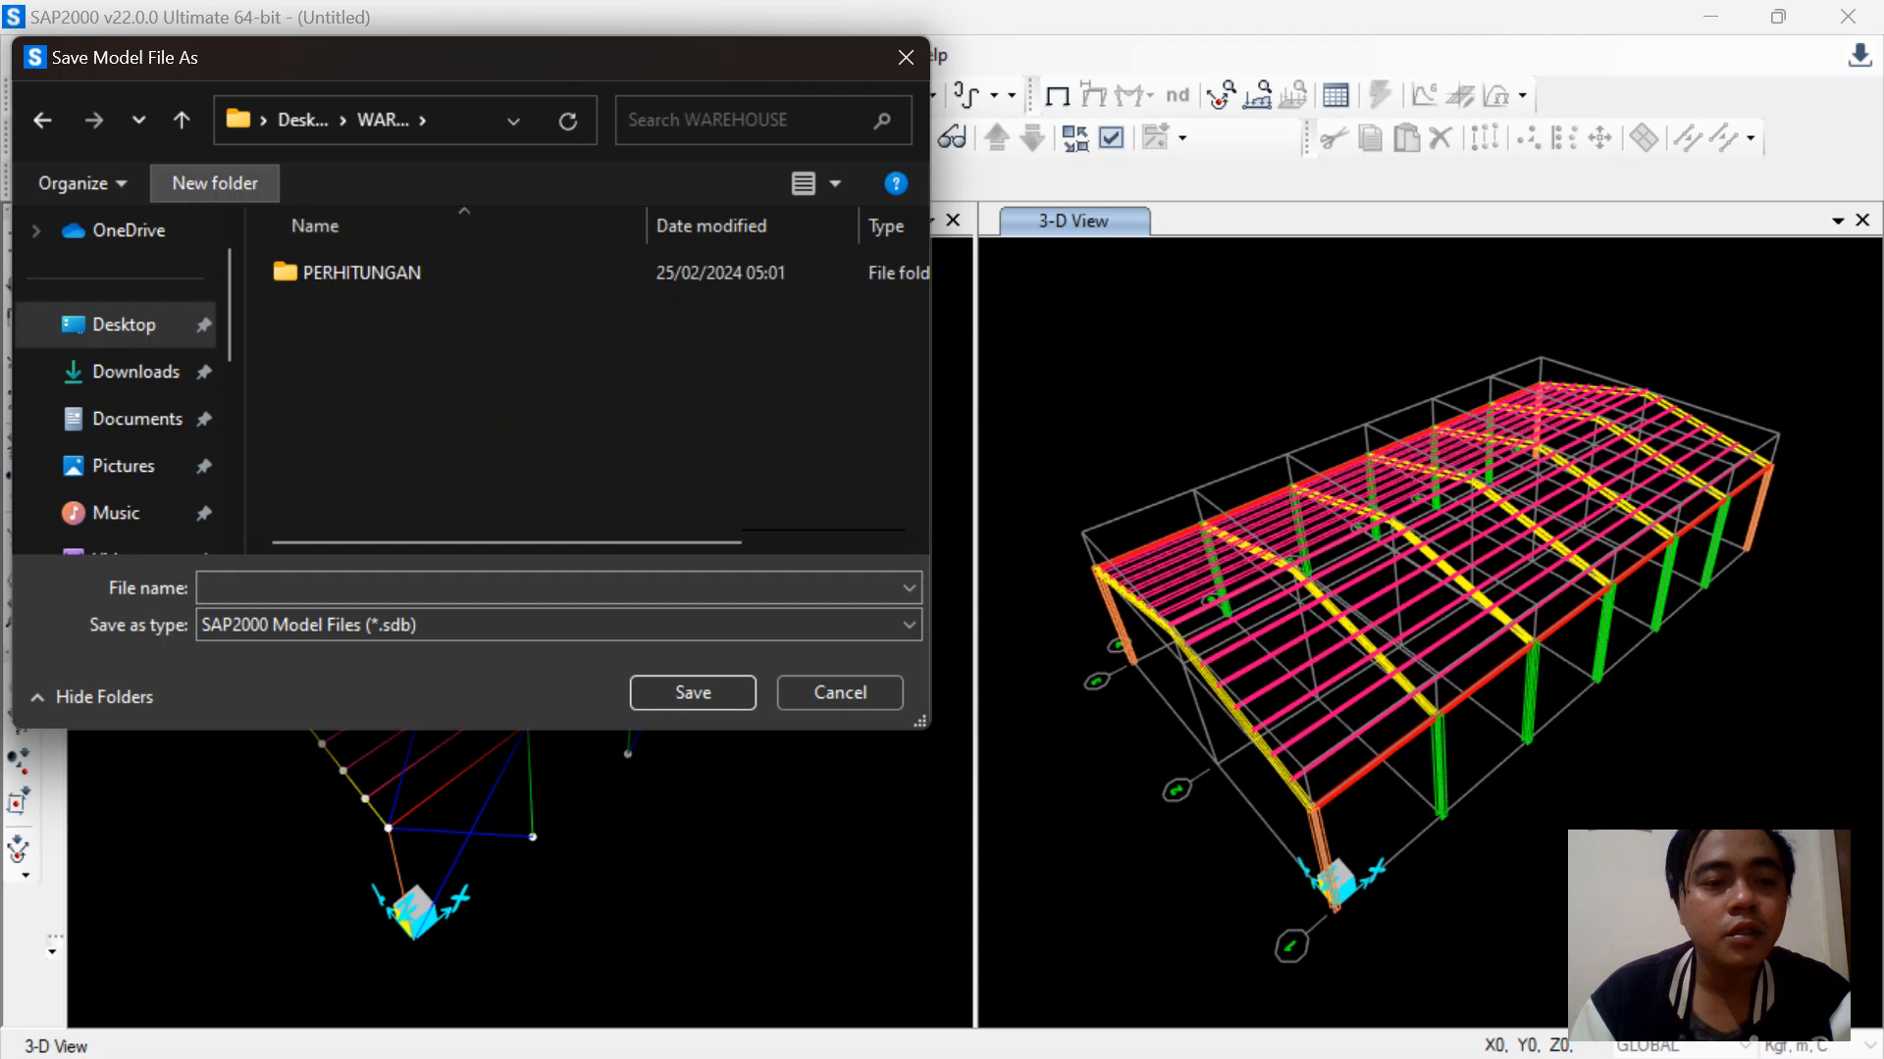
{"action": "type", "text": "SAP"}
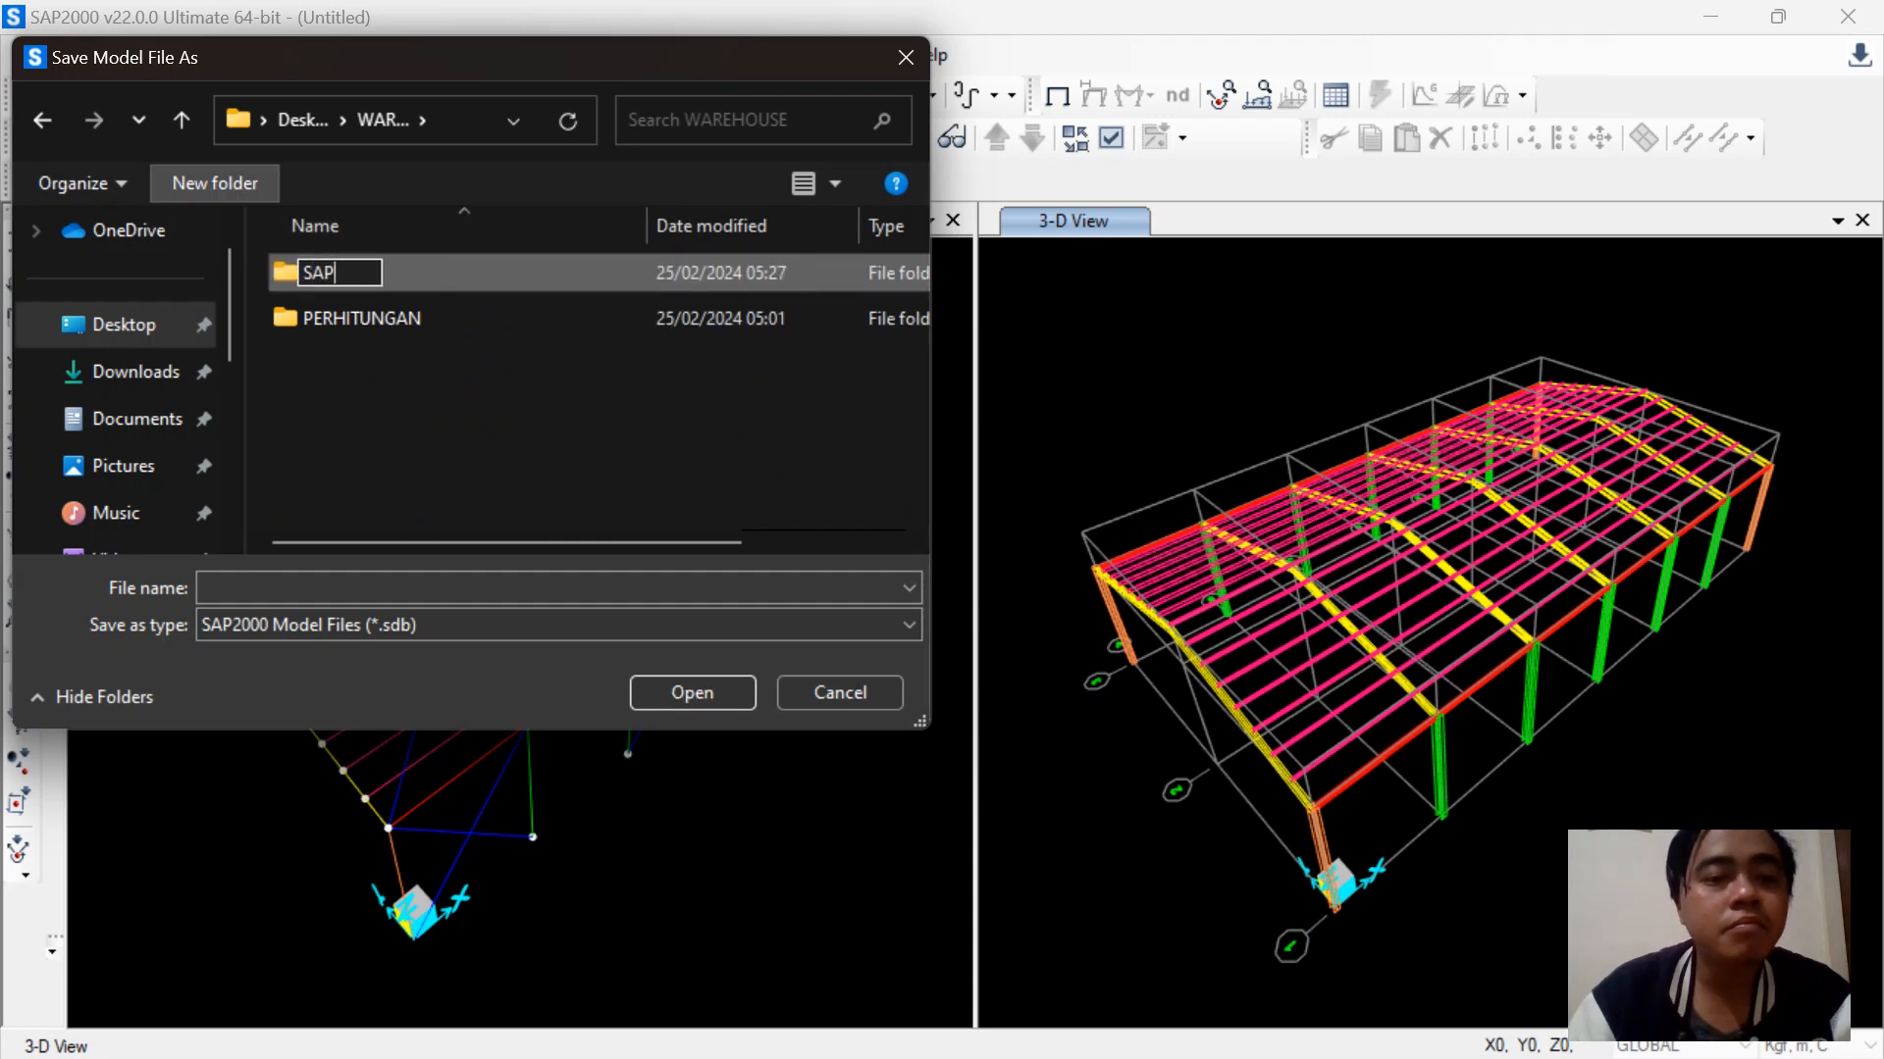
{"action": "key", "text": "Return"}
{"action": "key", "text": "Return"}
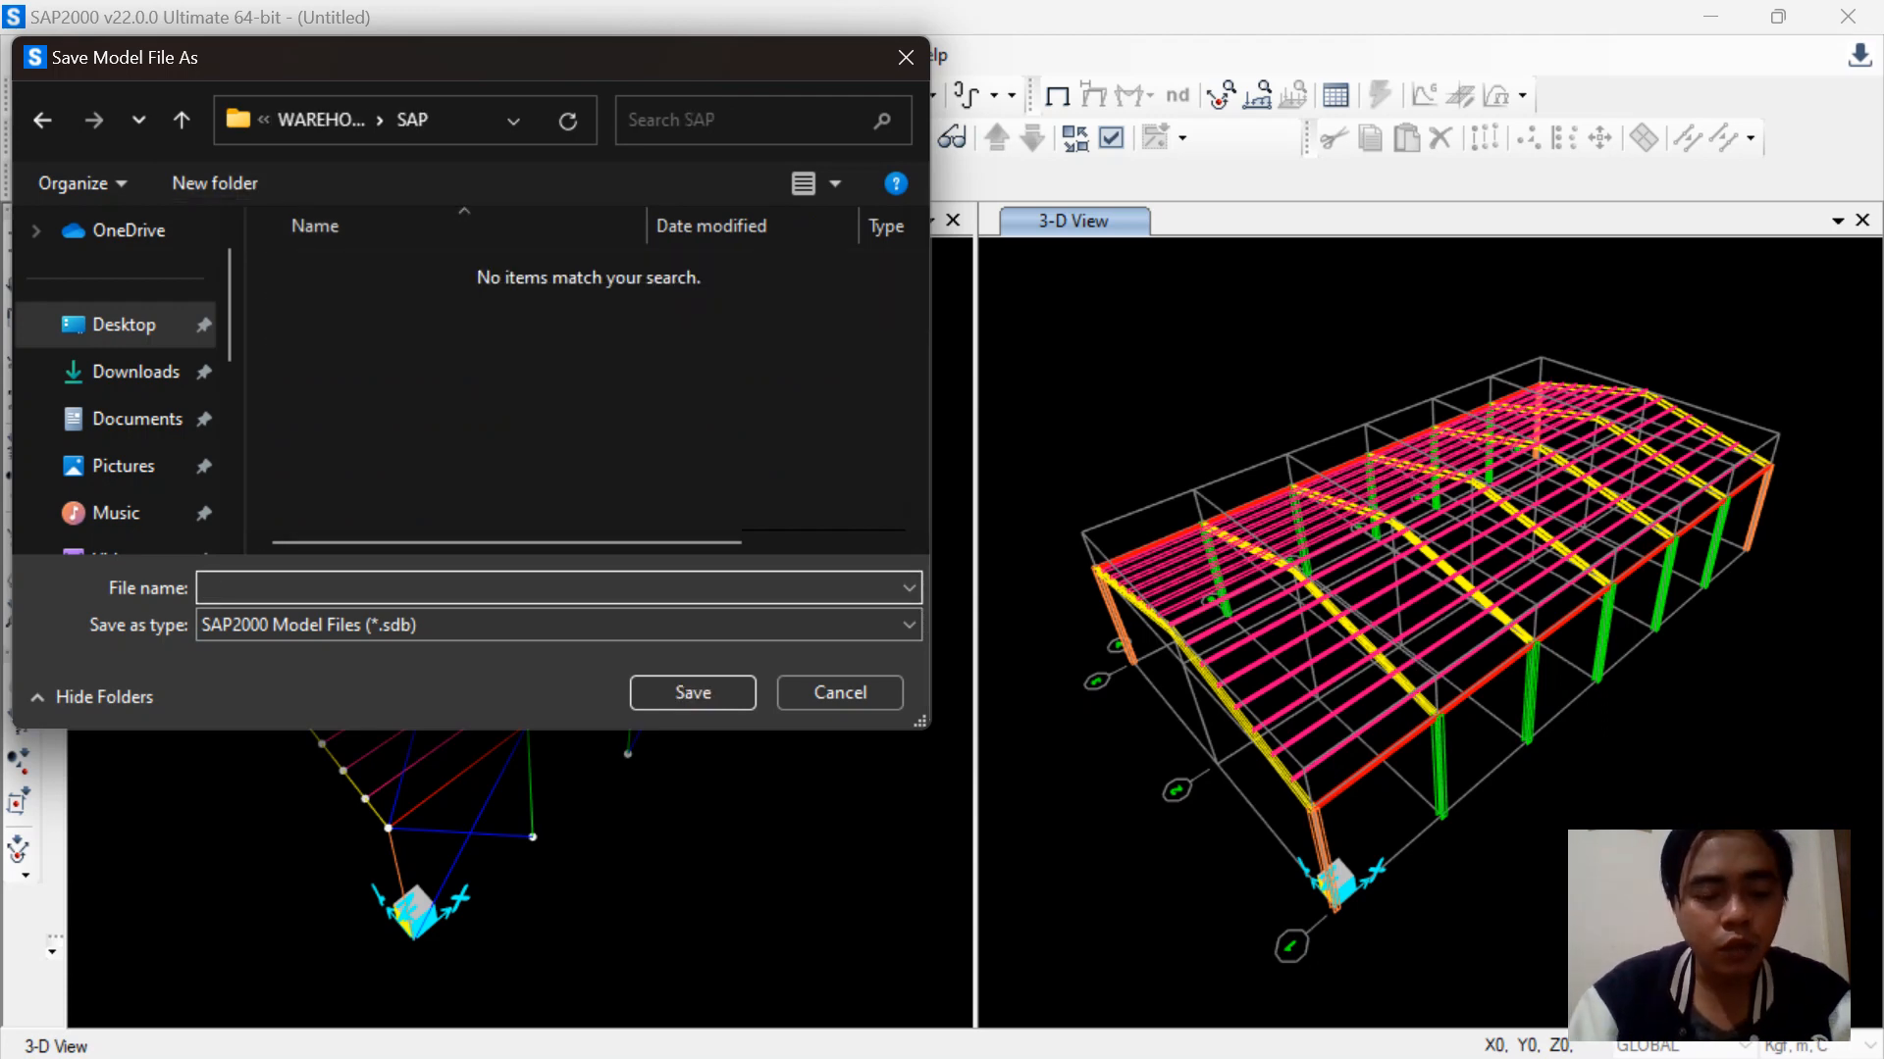
{"action": "type", "text": "WAREHOUSE"}
{"action": "key", "text": "Return"}
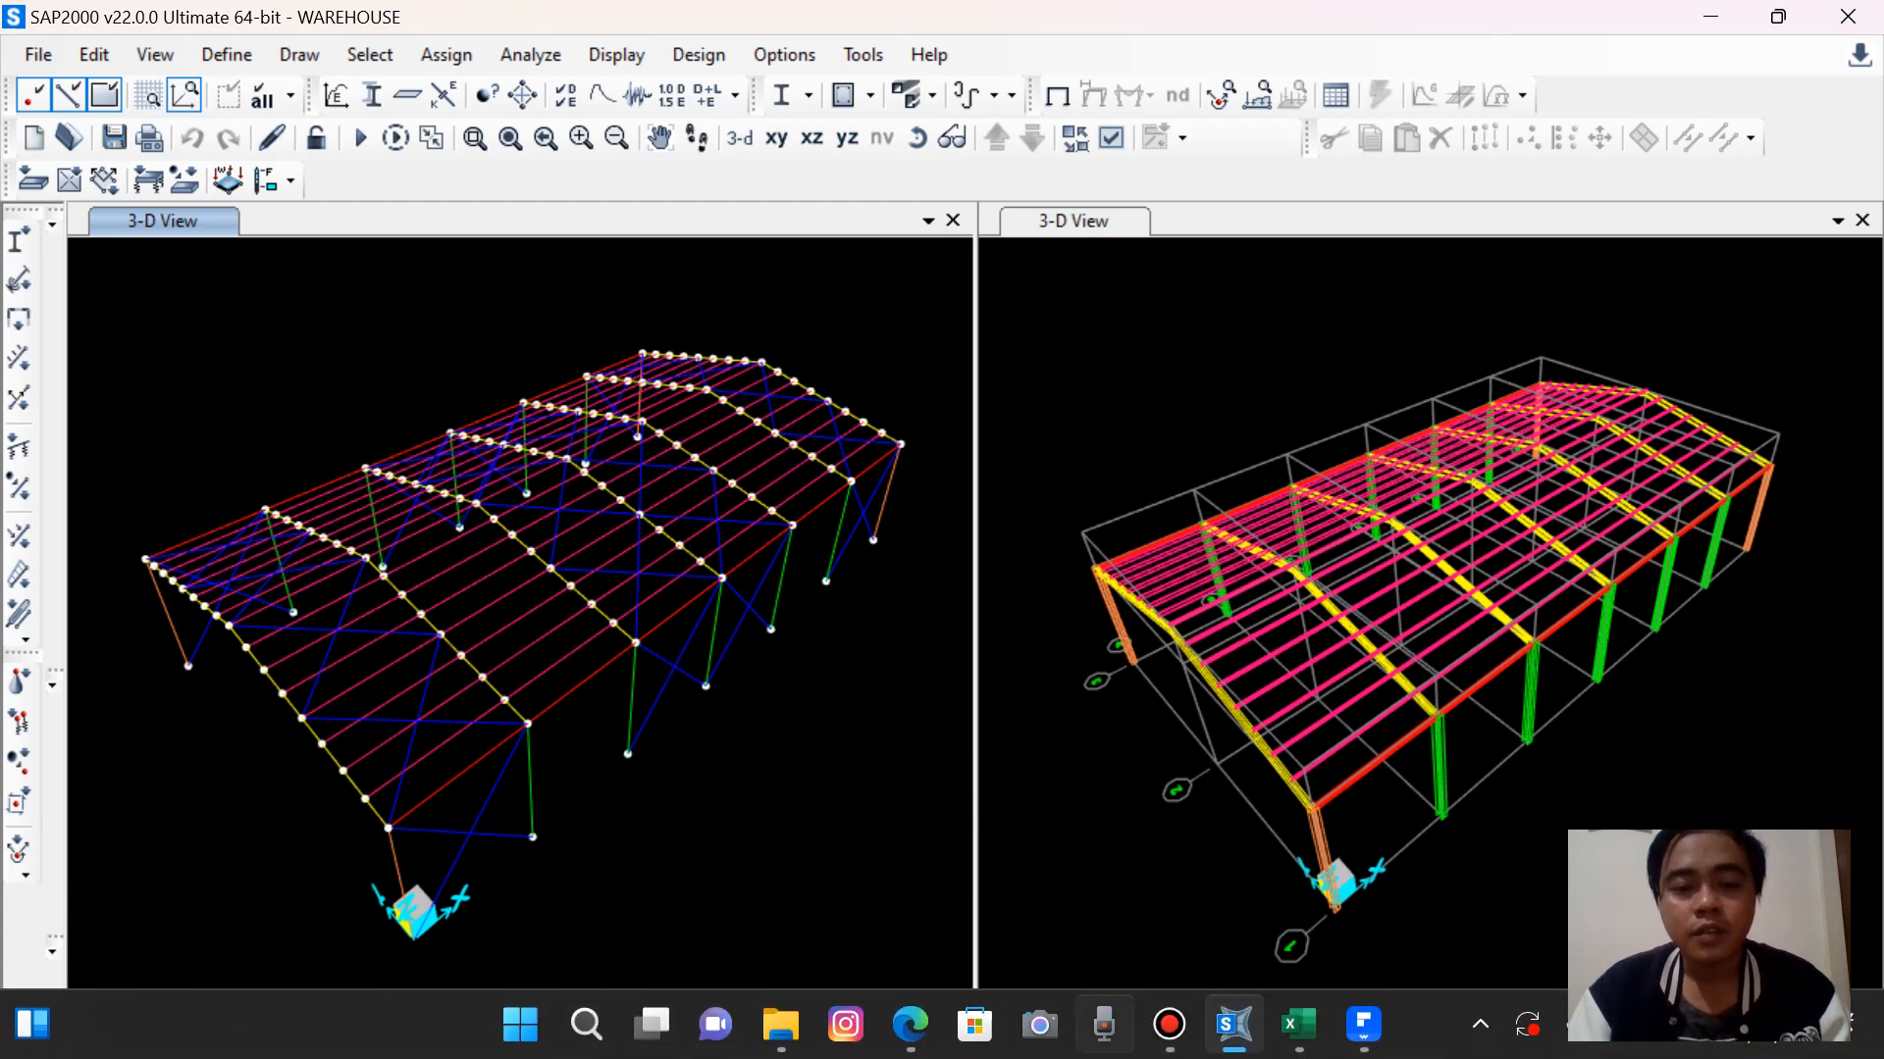
{"action": "left_click", "coordinate": [1168, 1023]}
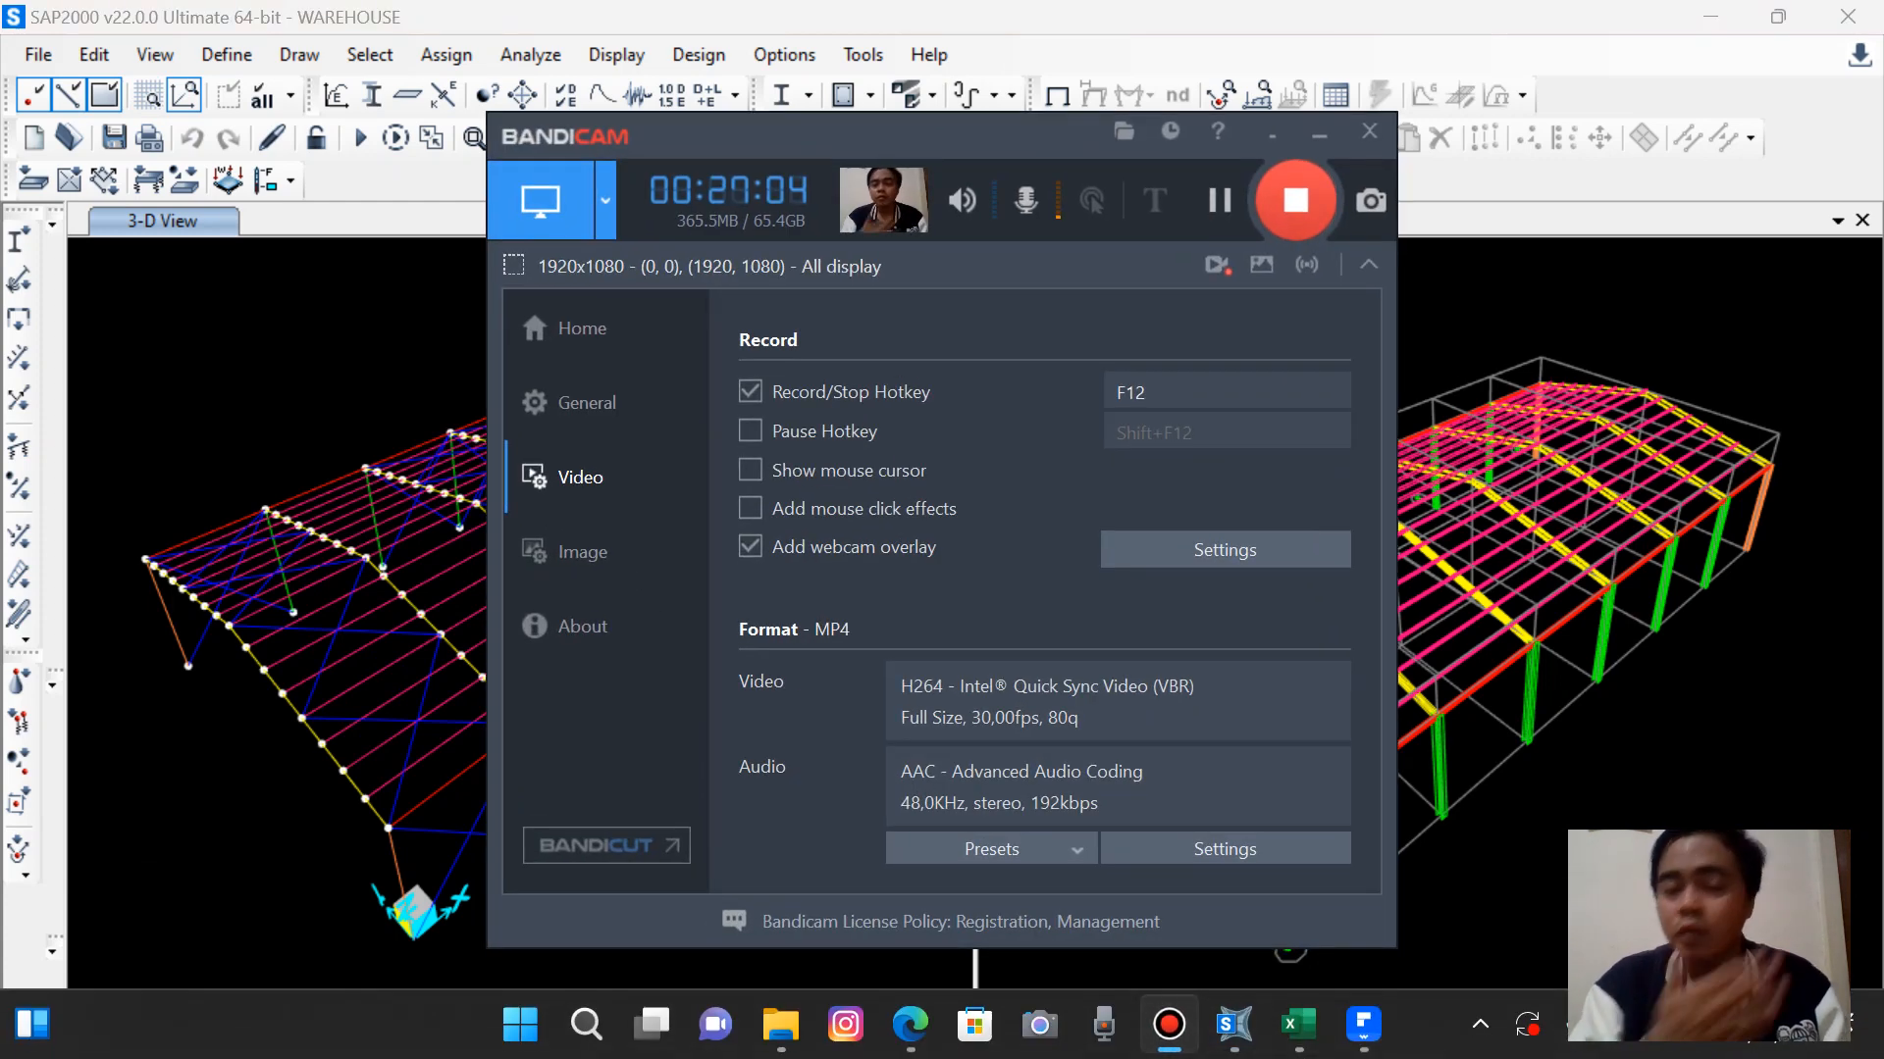